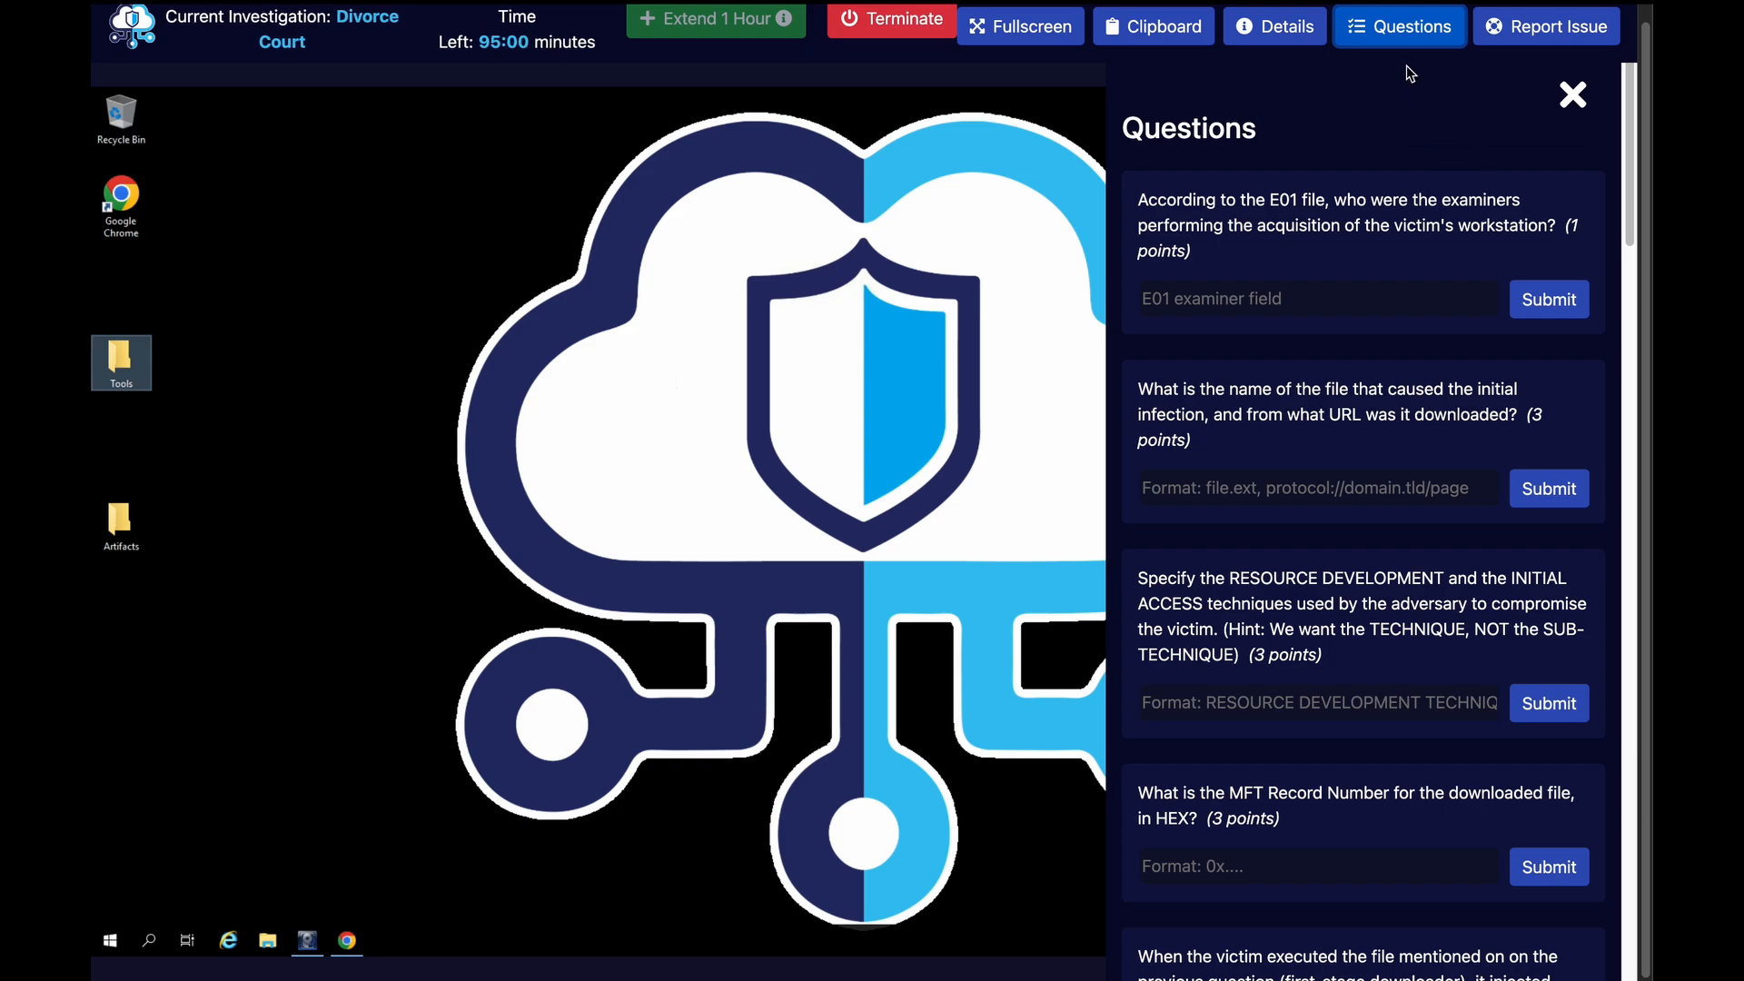
Look through the desktop's Tools folder and the RAM and HDD subfolders of Artifacts
left_click(1394, 46)
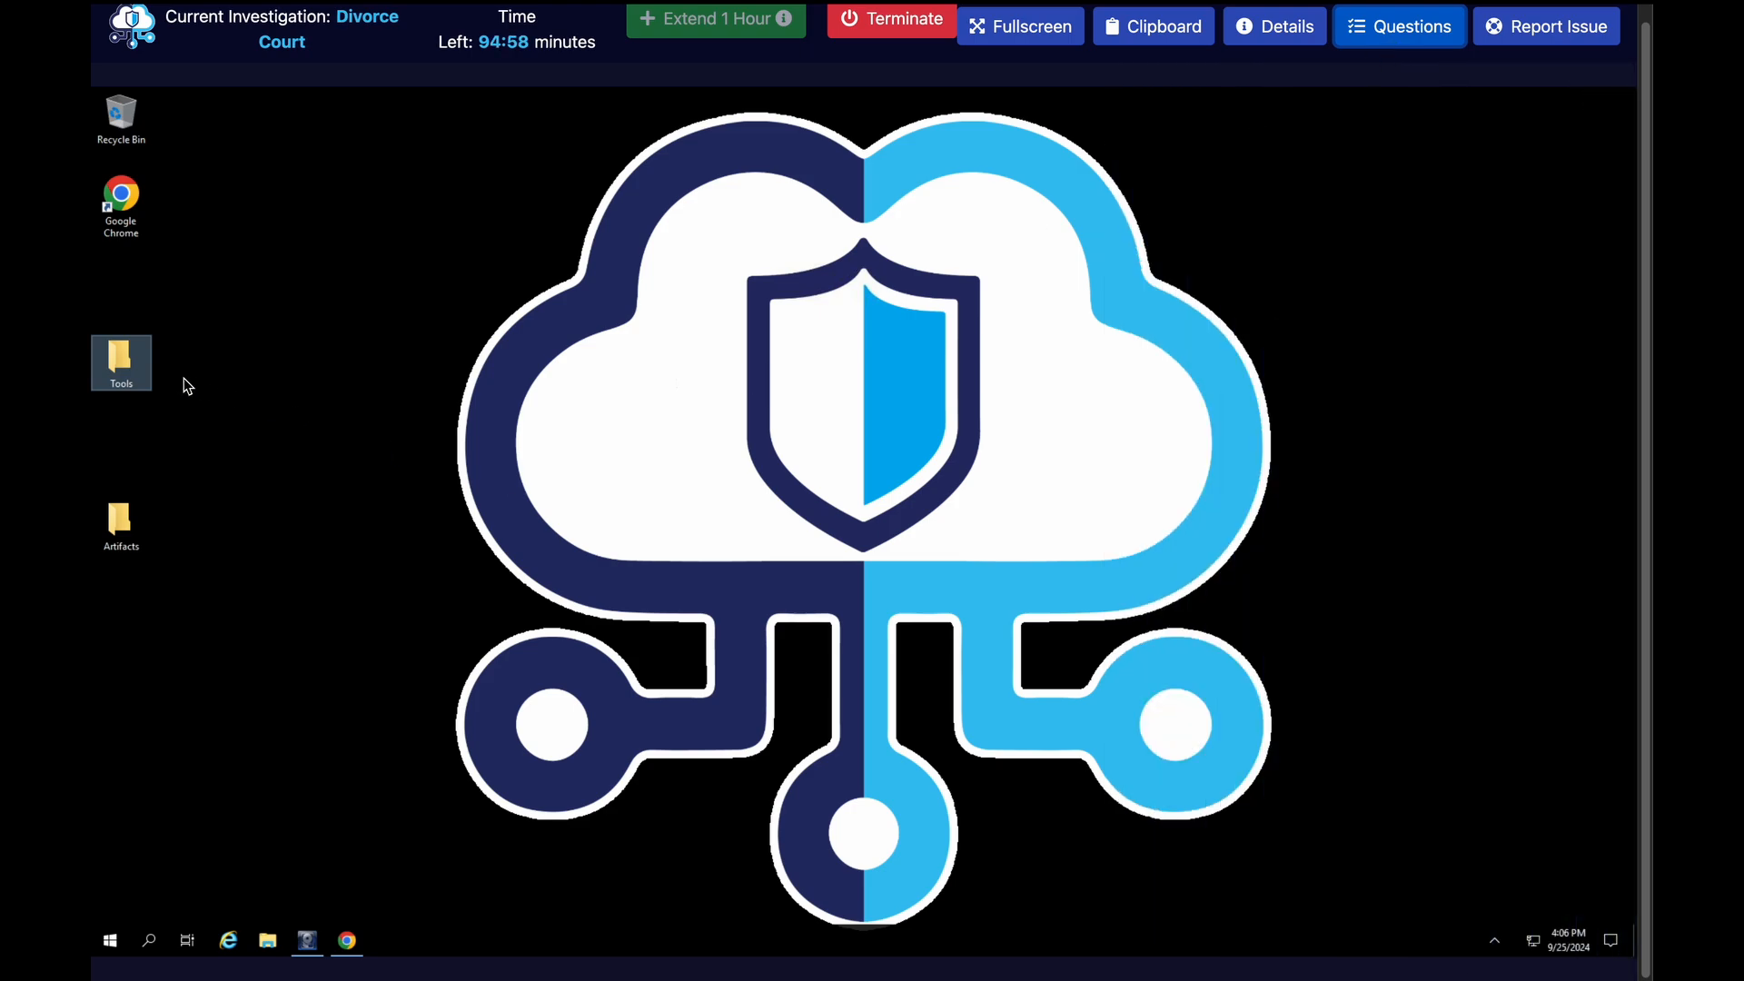
double_click(141, 368)
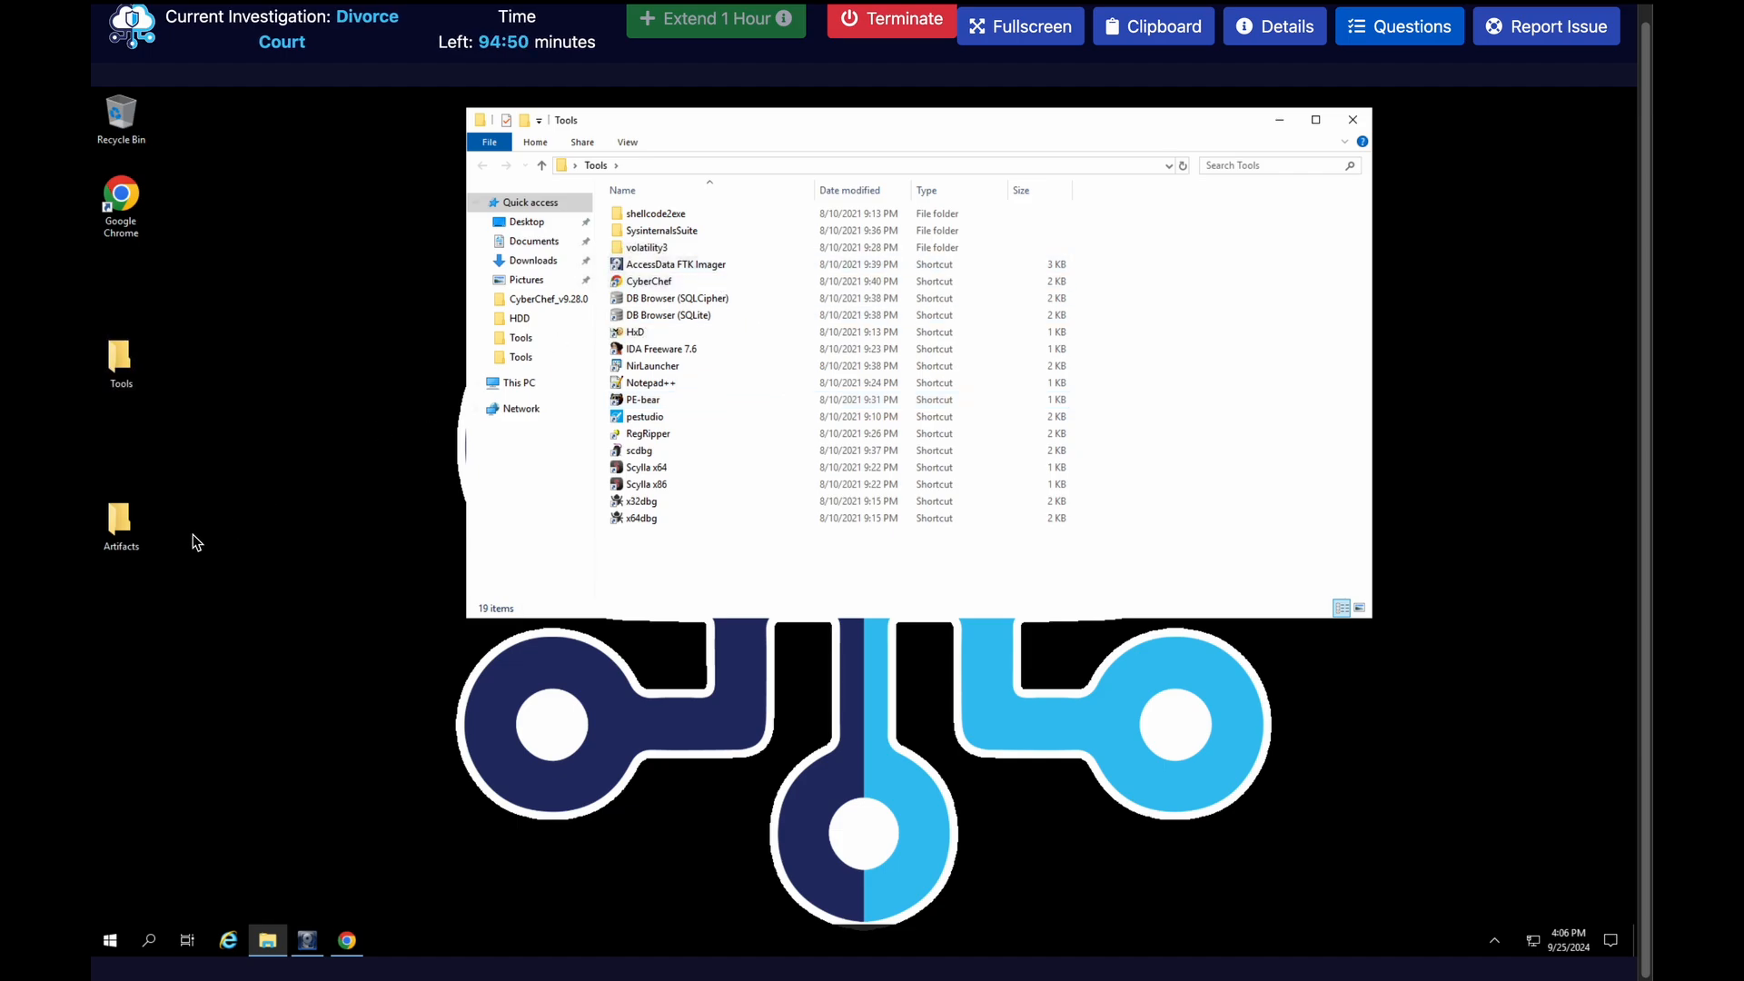
double_click(123, 534)
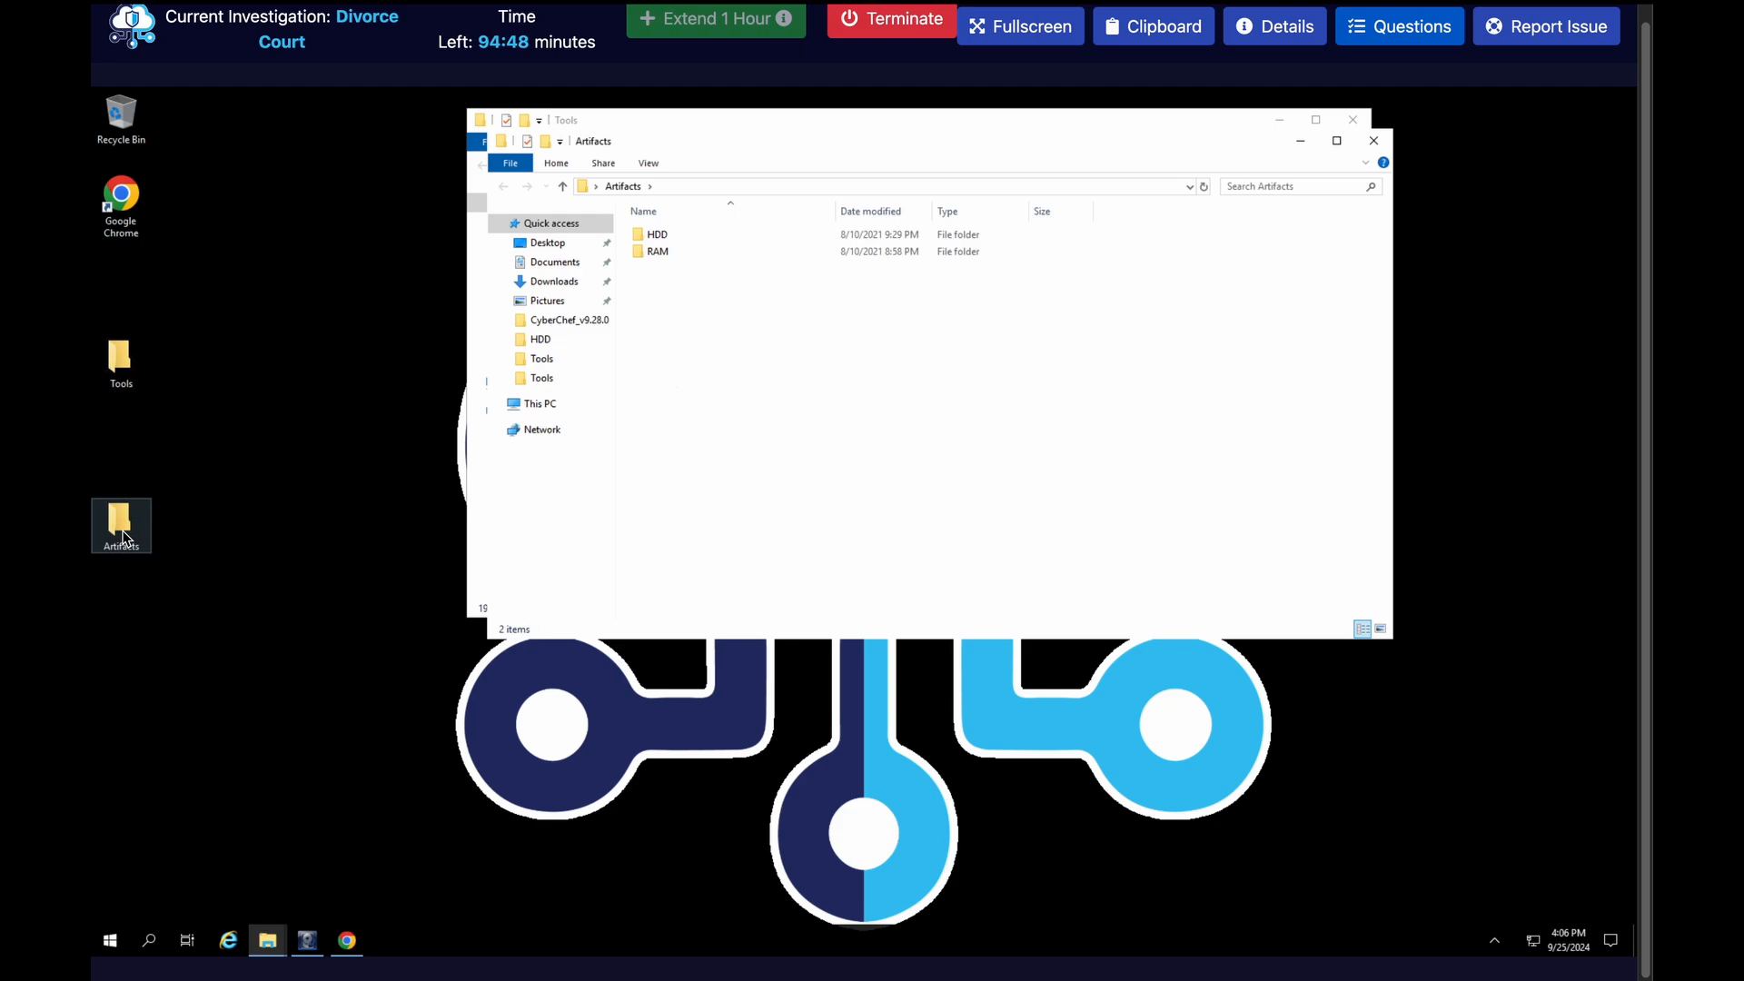
double_click(728, 251)
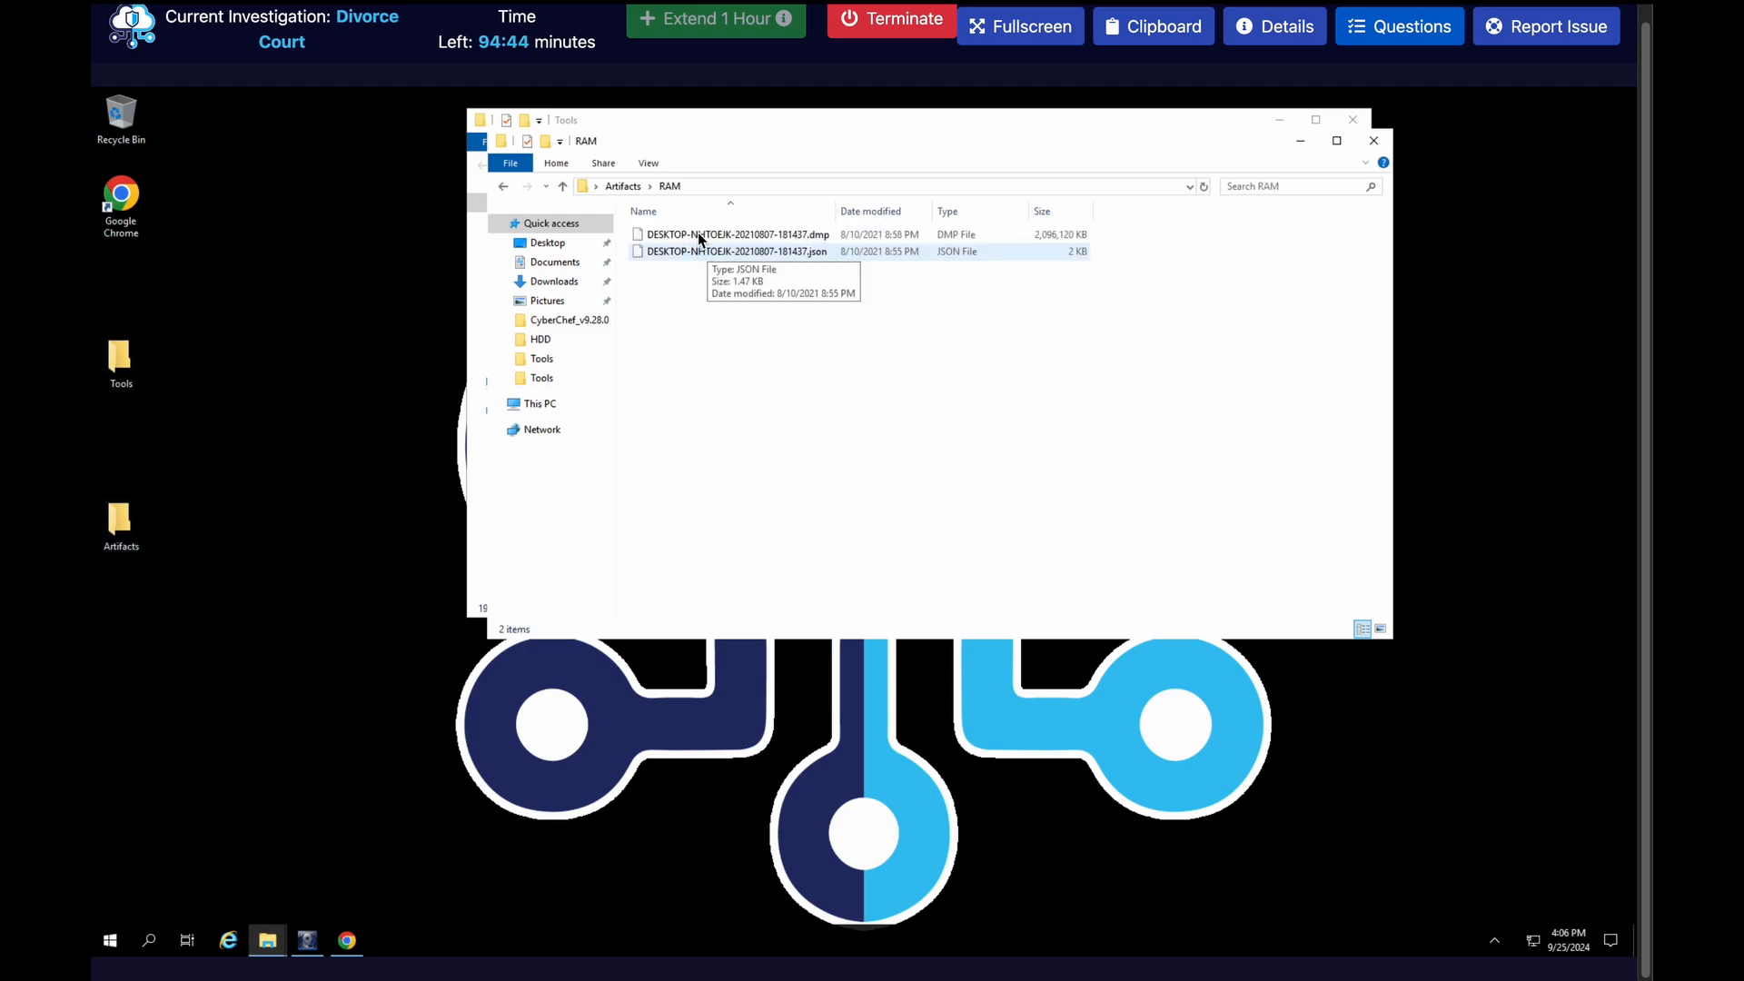
left_click(499, 186)
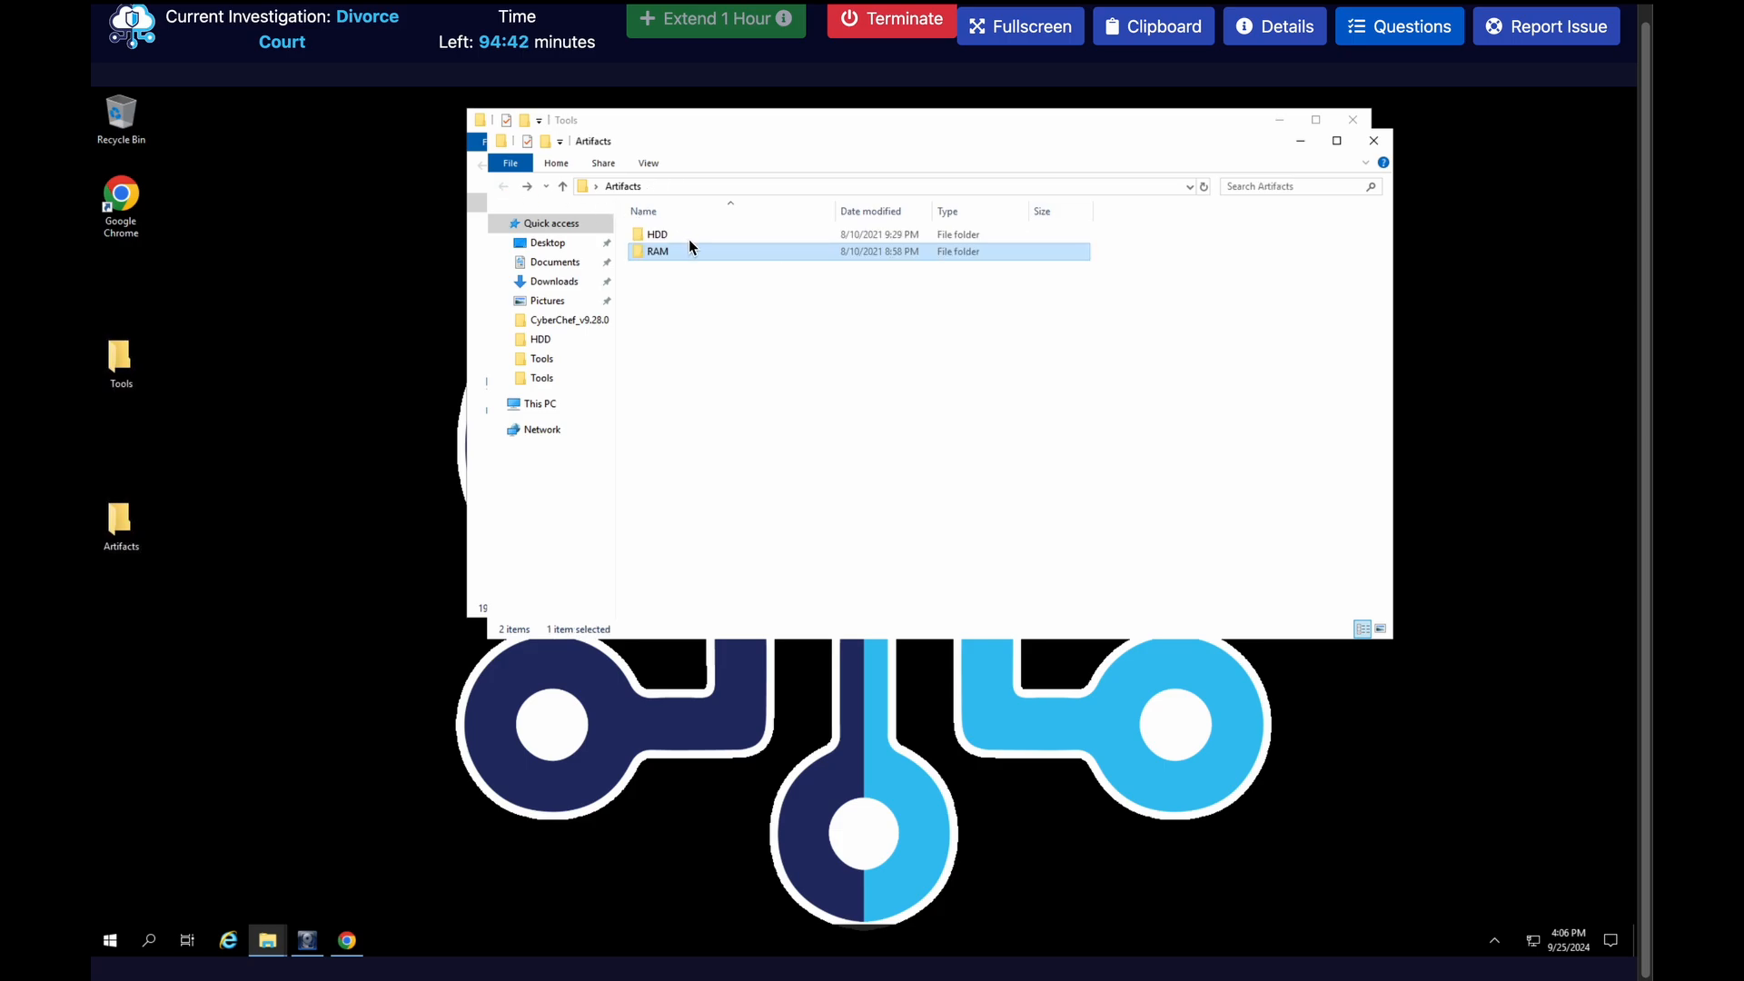
double_click(690, 238)
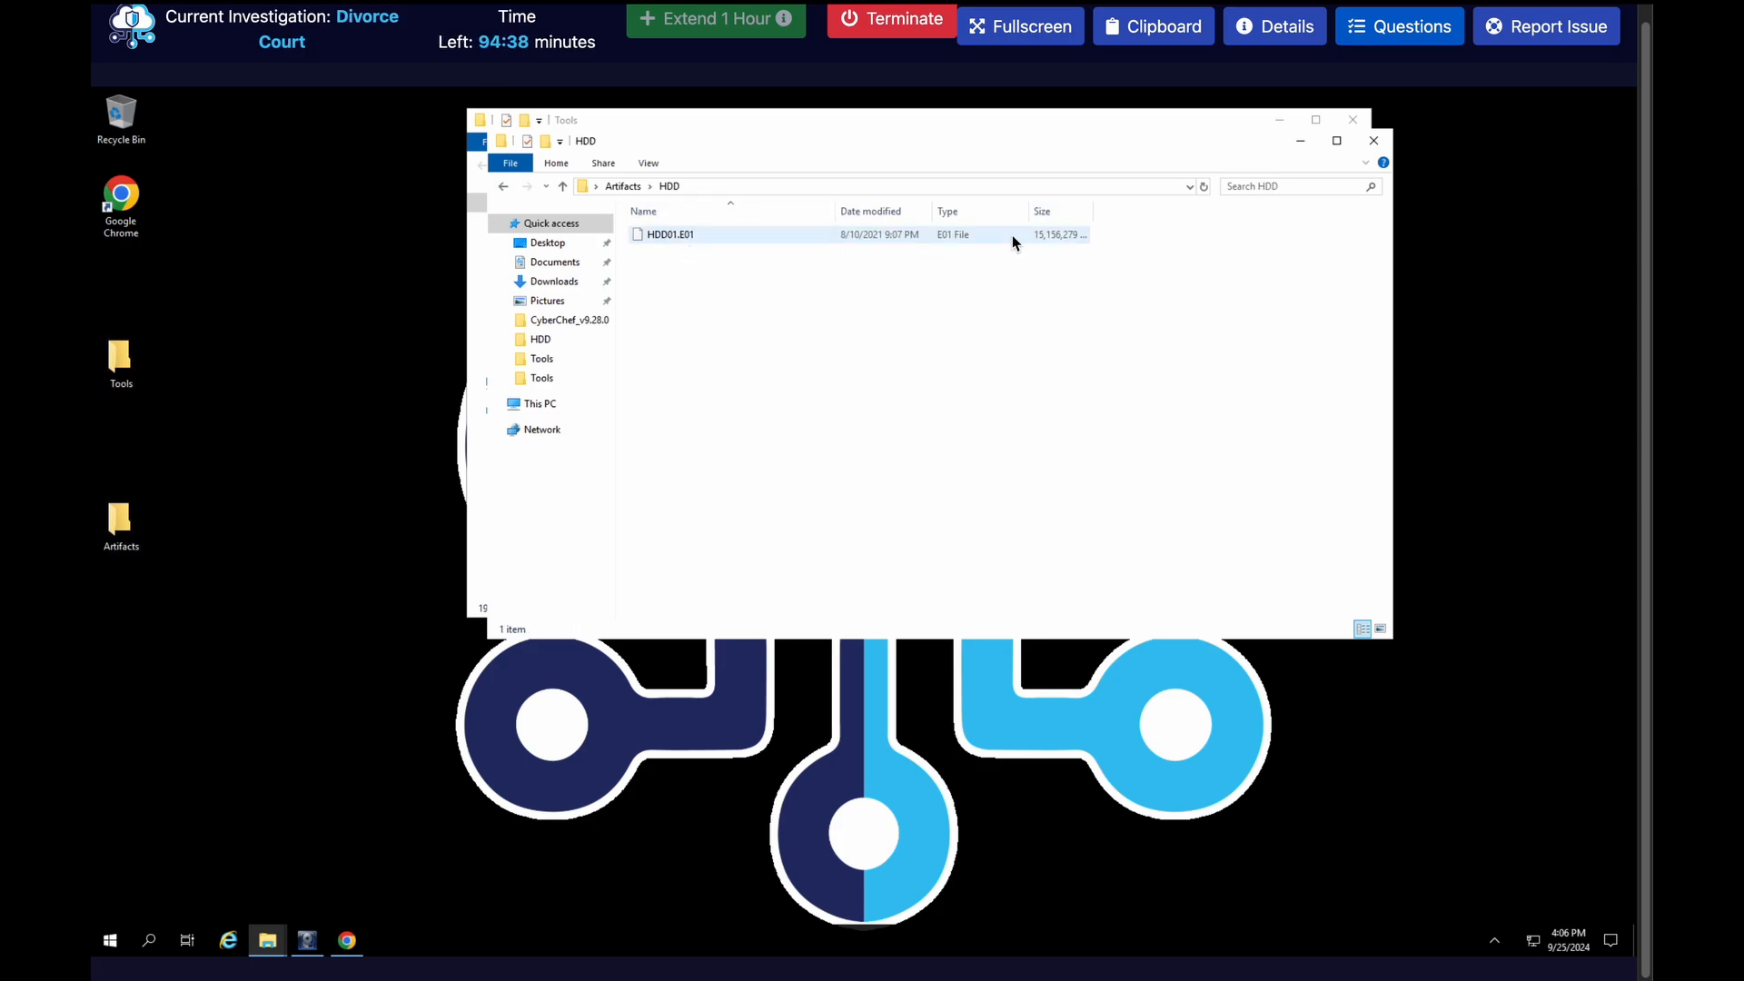
left_click(1369, 146)
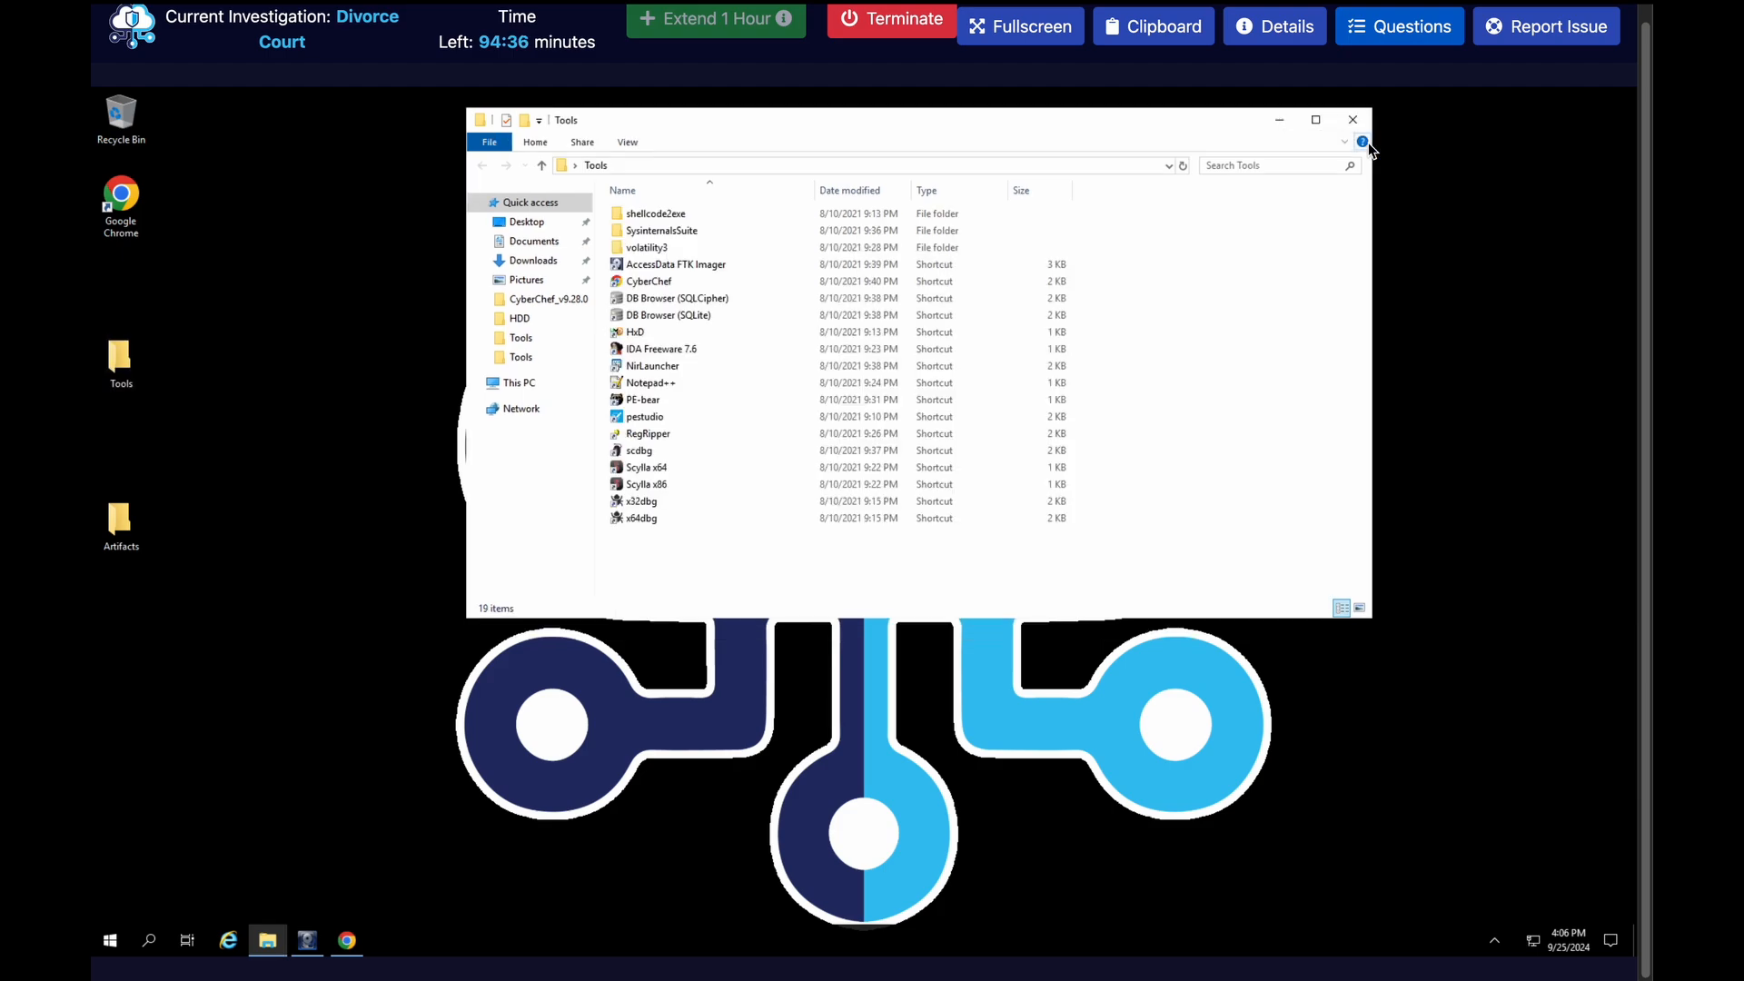
Switch to FTK Imager and add the image file HDD01.E01 from Artifacts\HDD as an evidence item
left_click(307, 940)
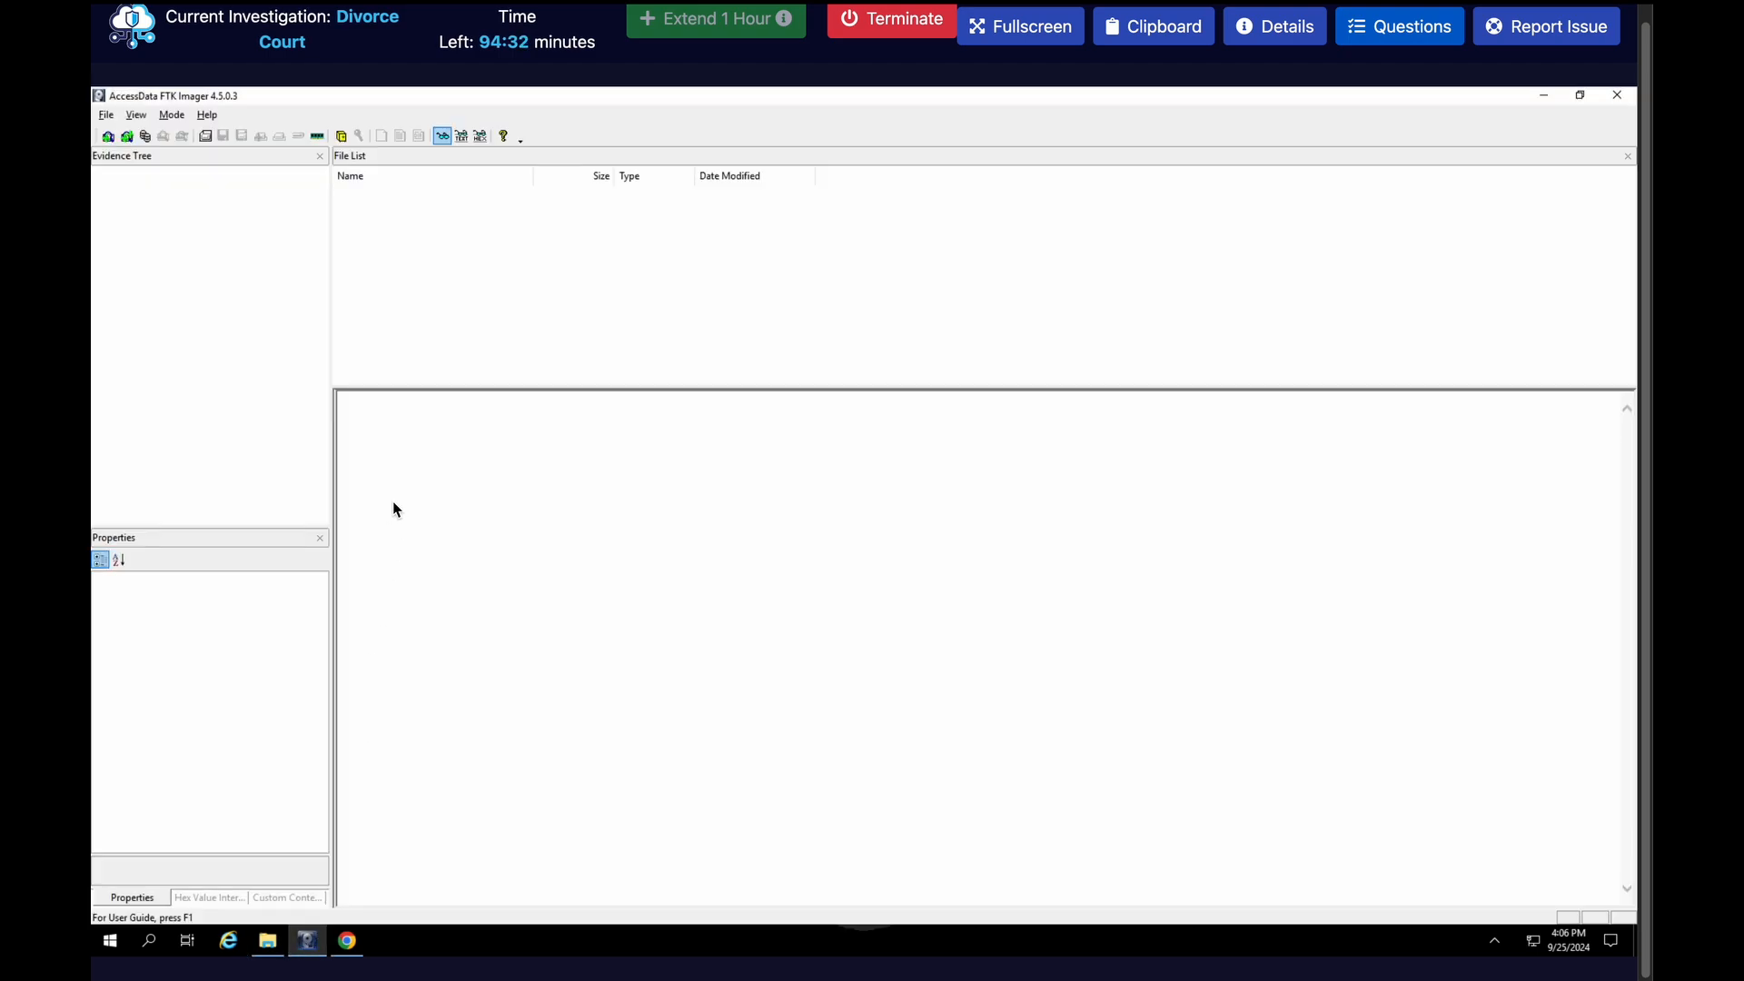
left_click(105, 116)
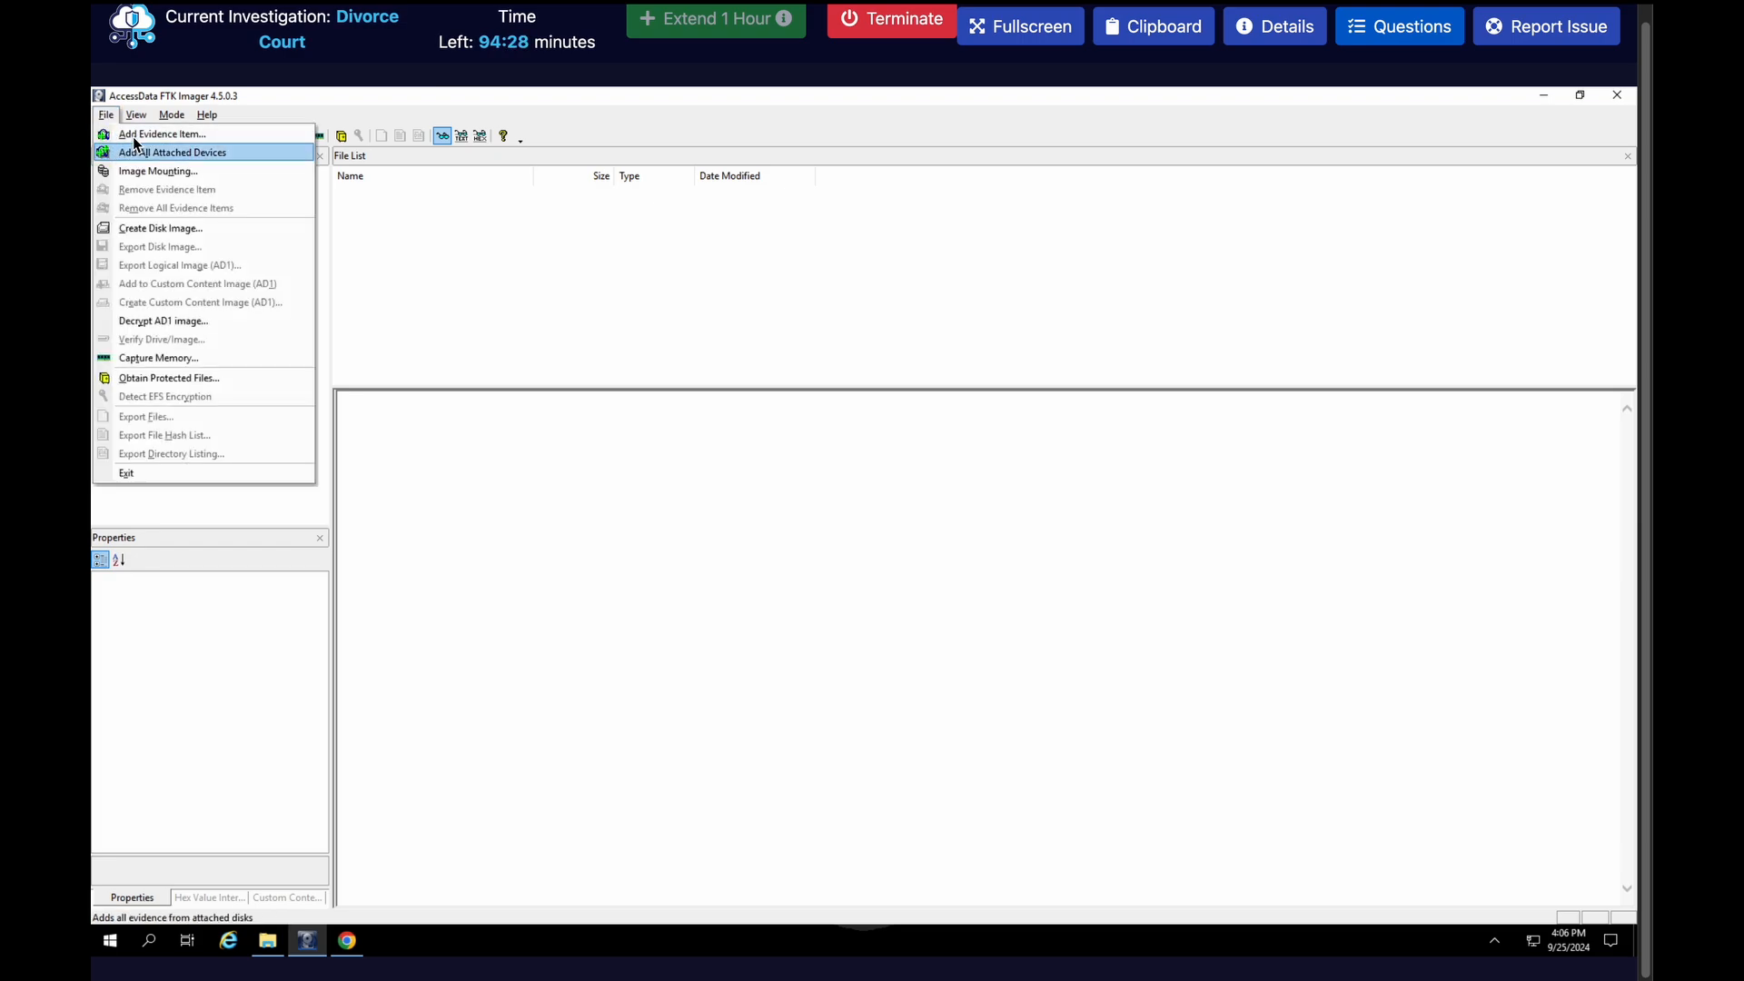
left_click(132, 136)
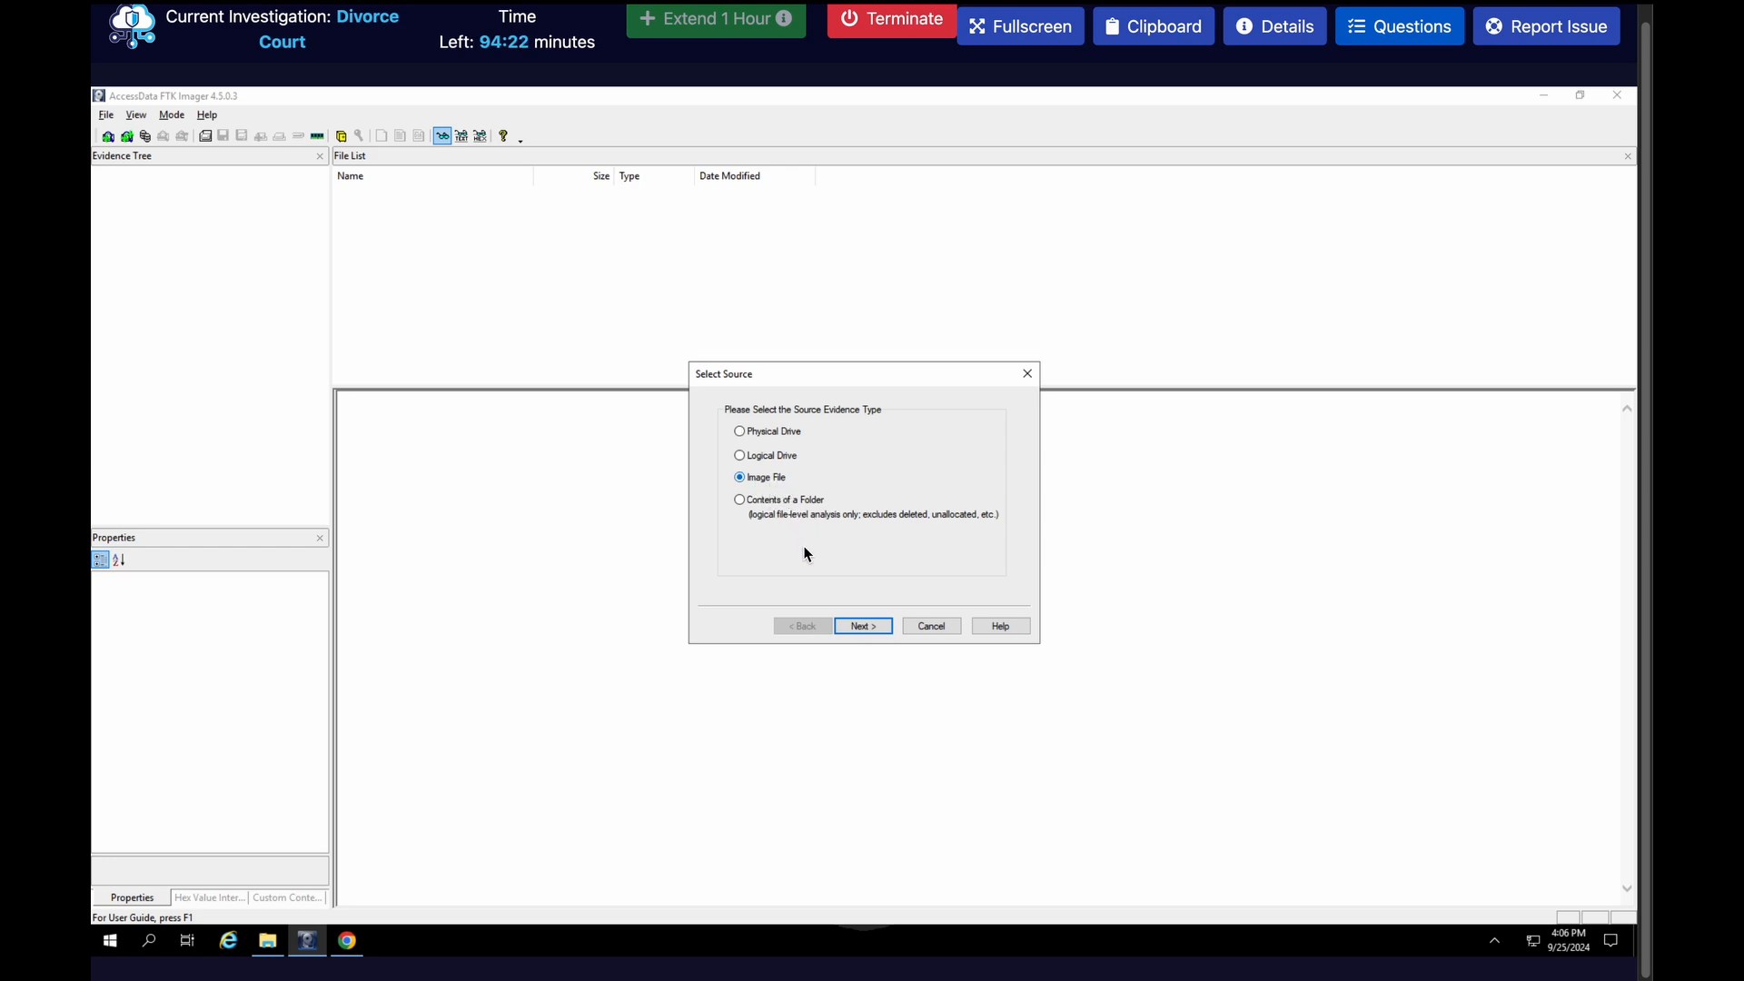
left_click(846, 628)
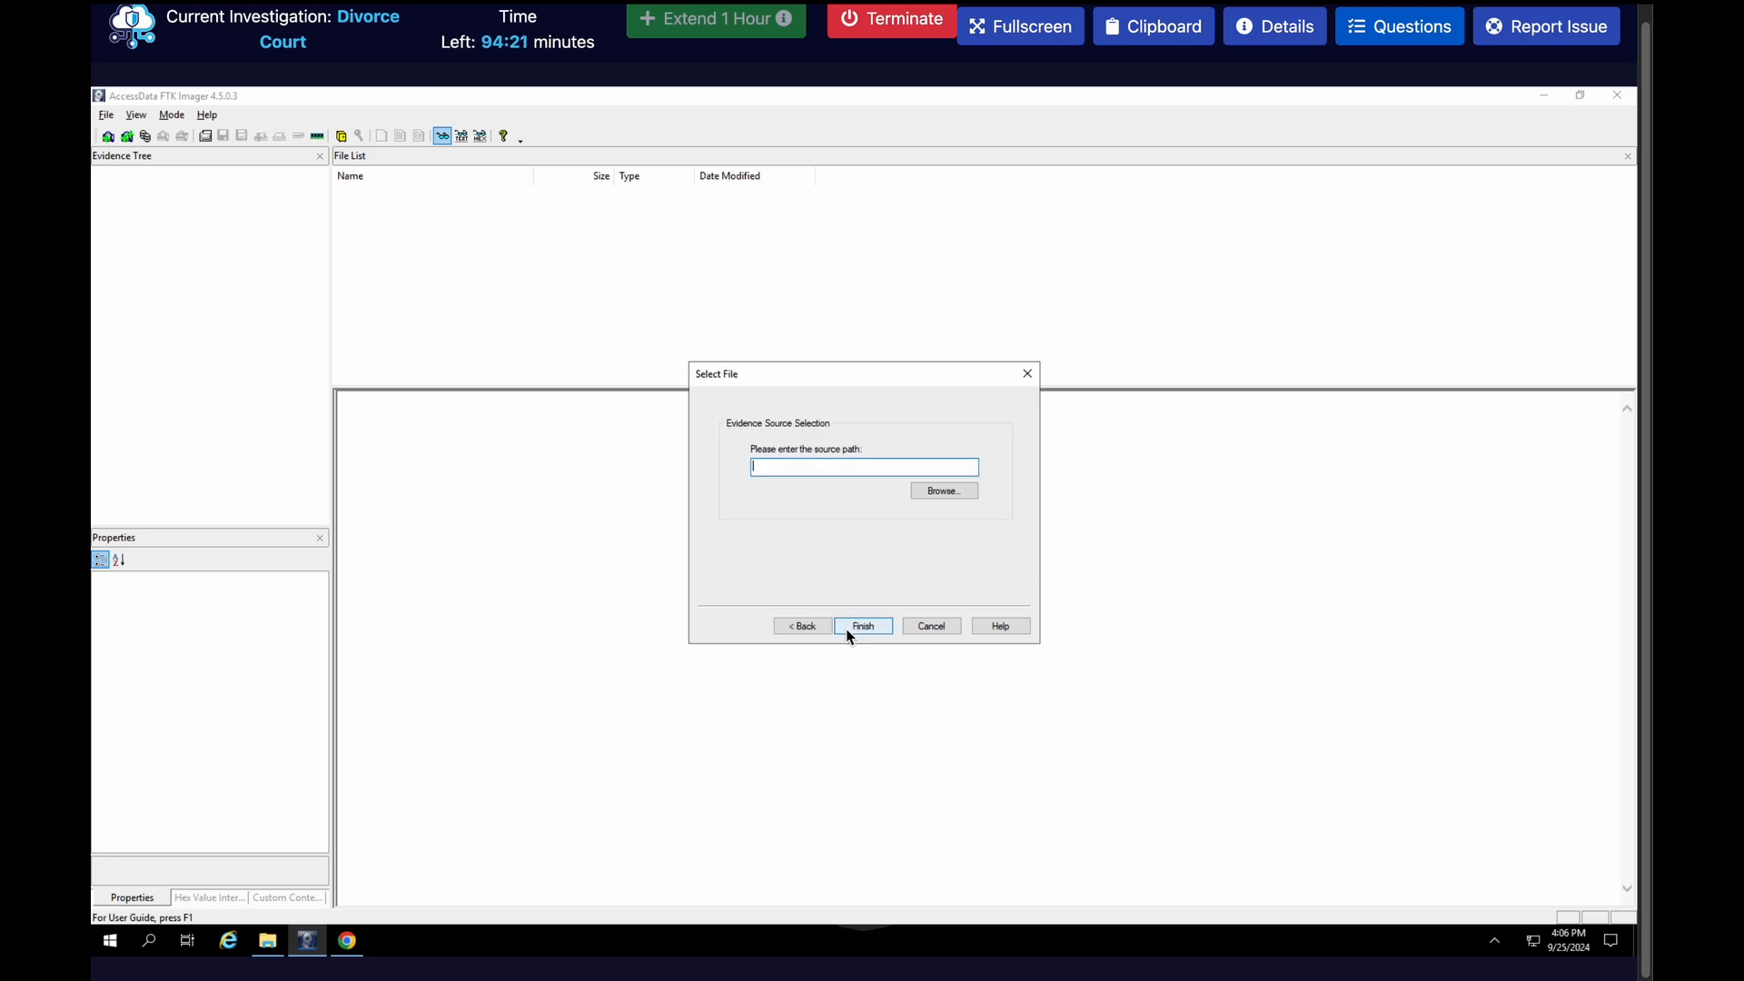
left_click(944, 491)
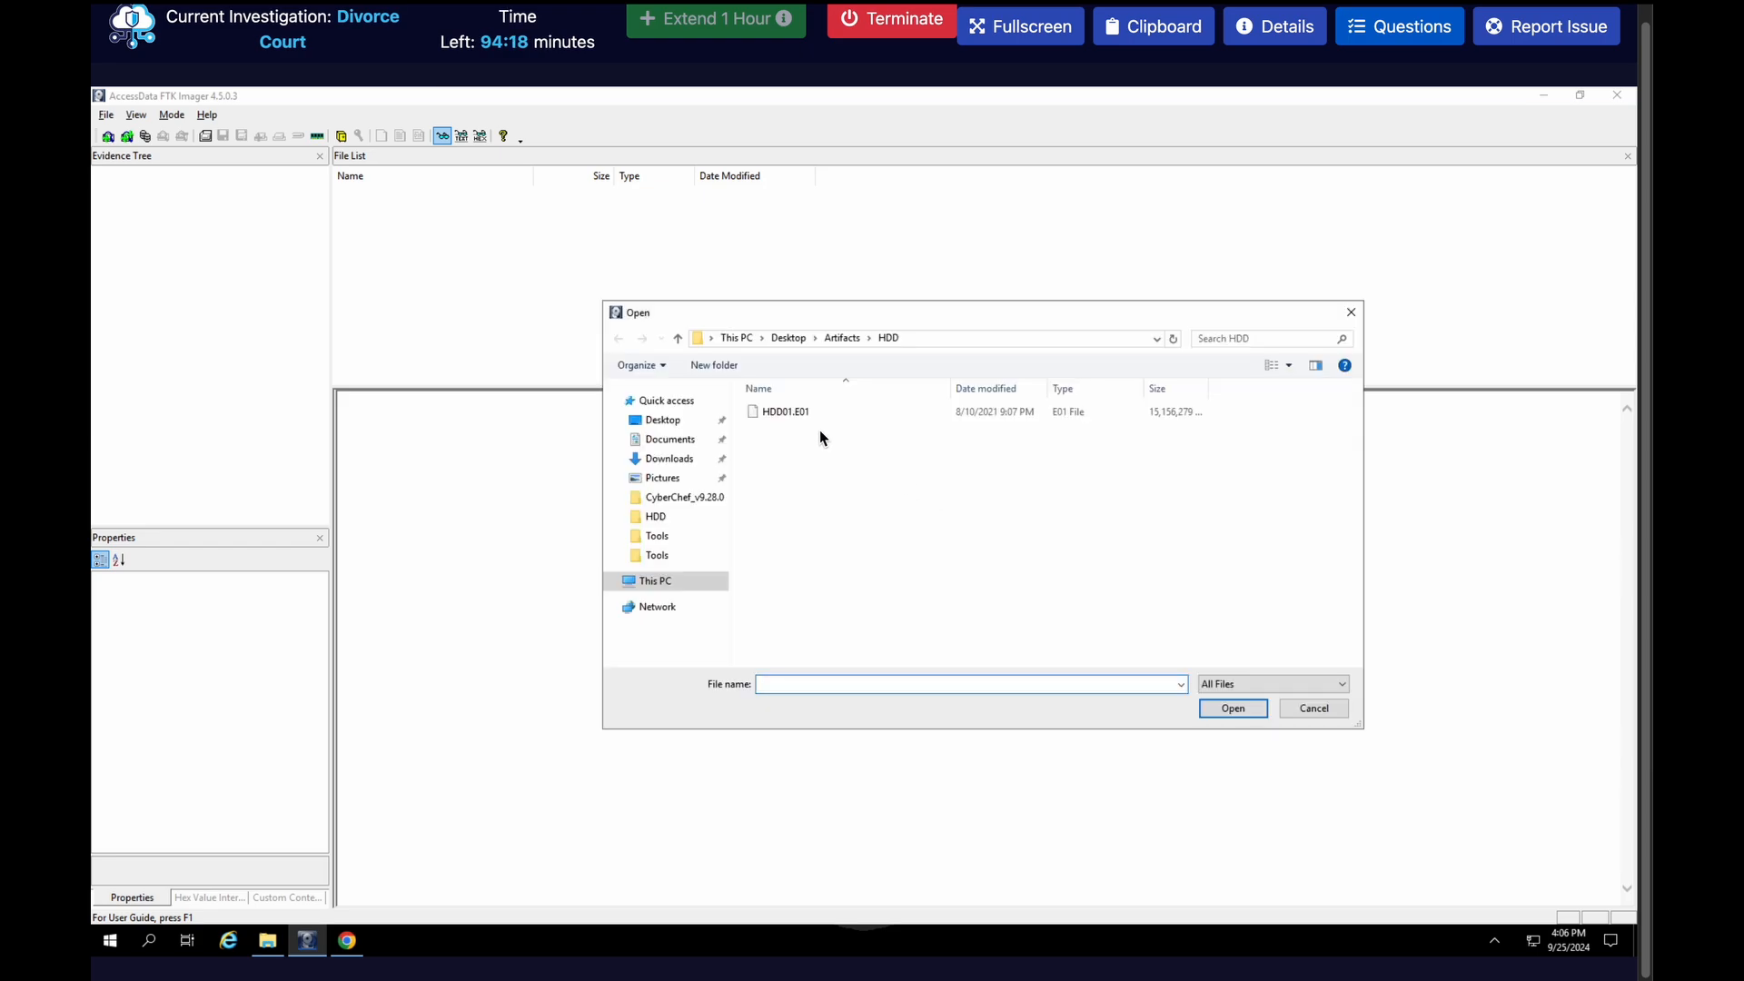
double_click(791, 414)
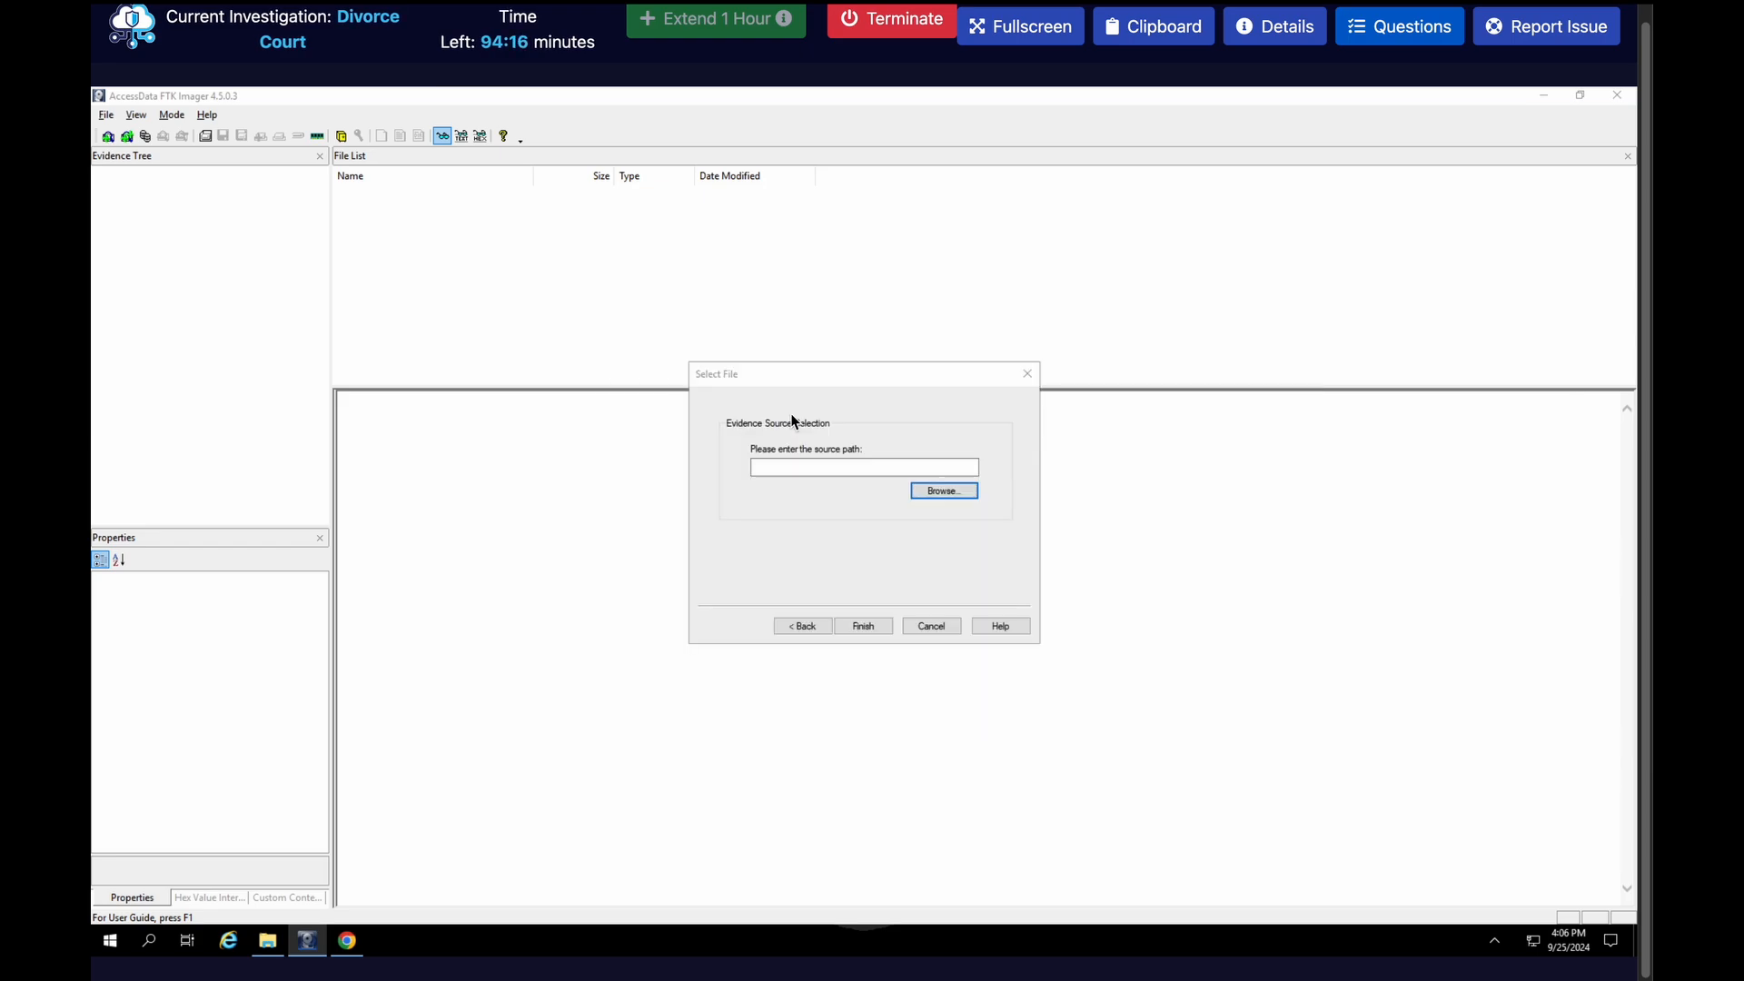
left_click(863, 625)
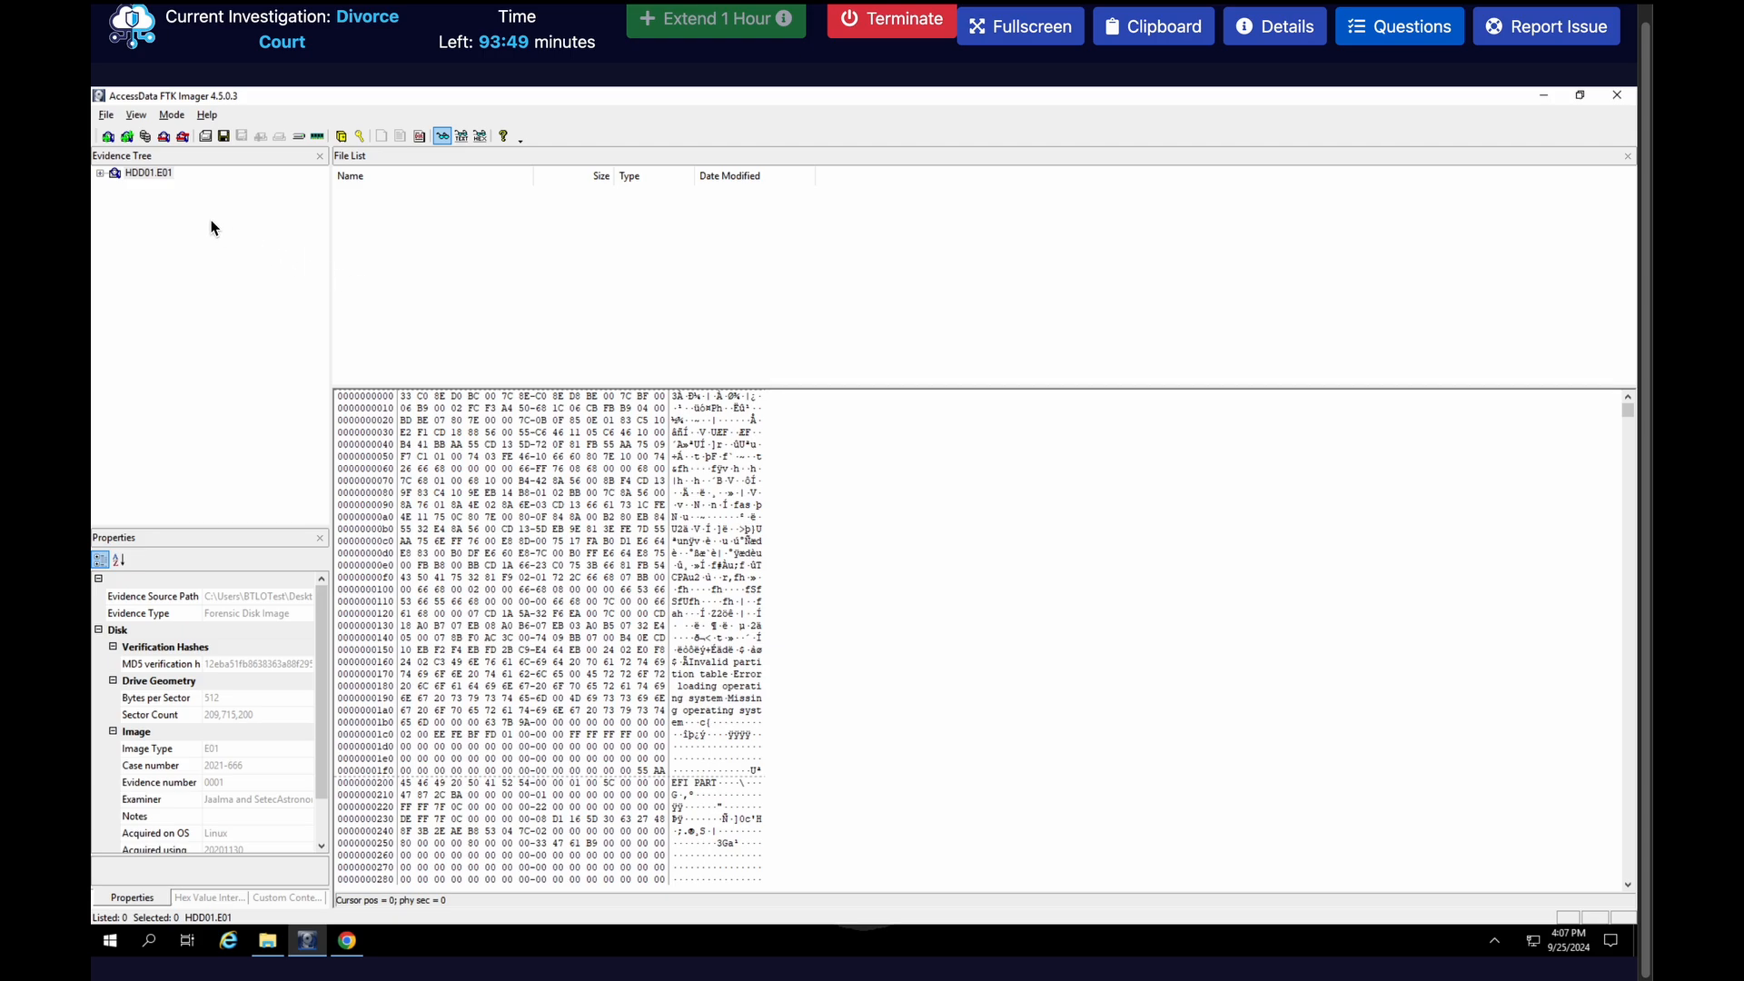
Expand the HDD01.E01 image in the evidence tree and copy the full Examiner value from its properties
left_click(101, 175)
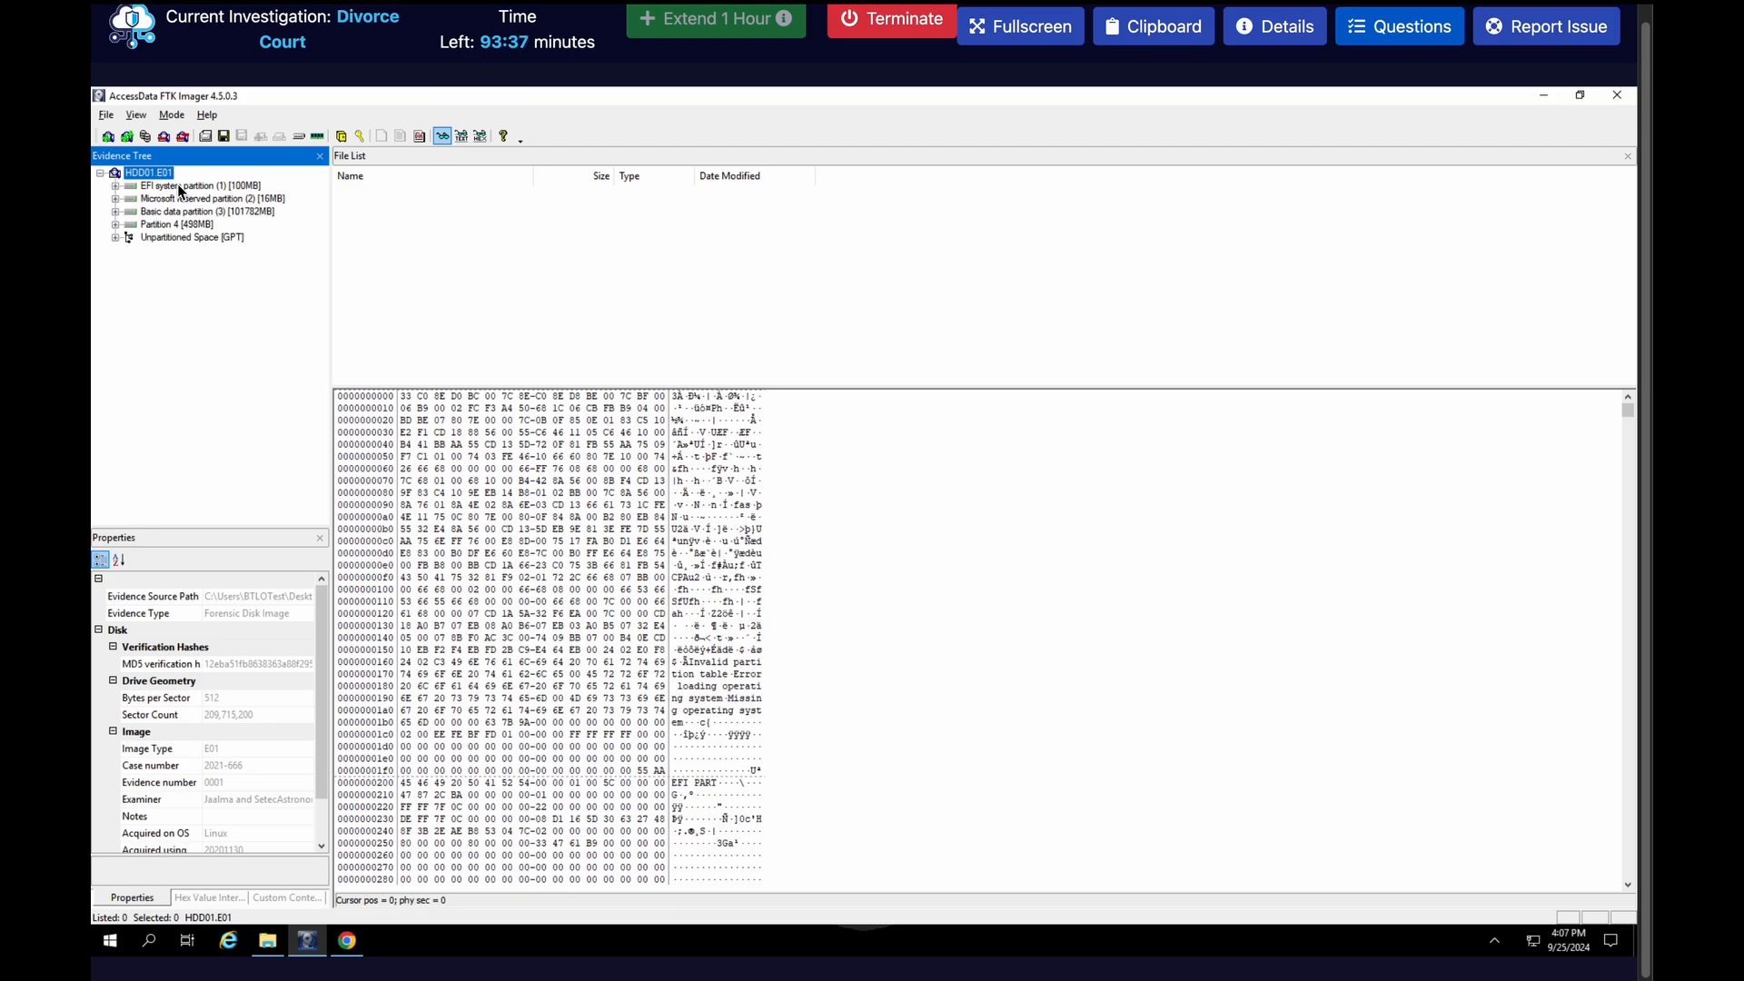
left_click(250, 803)
double_click(250, 802)
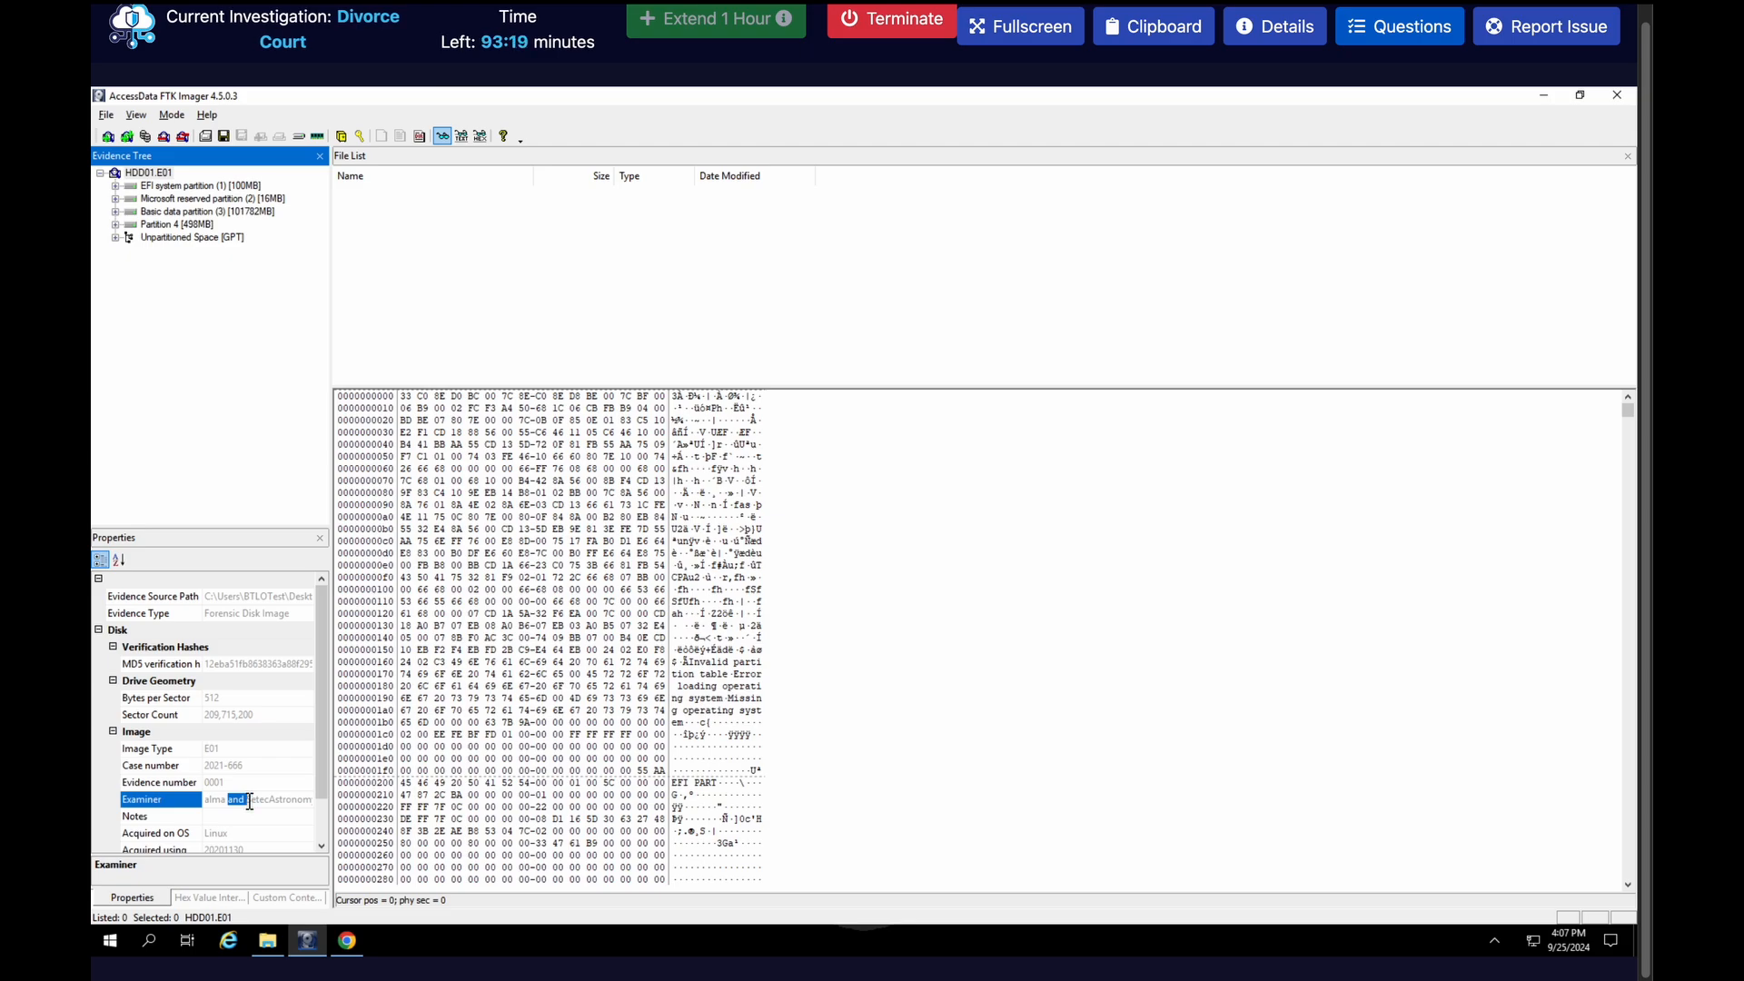
key("ctrl+a")
key("ctrl+c")
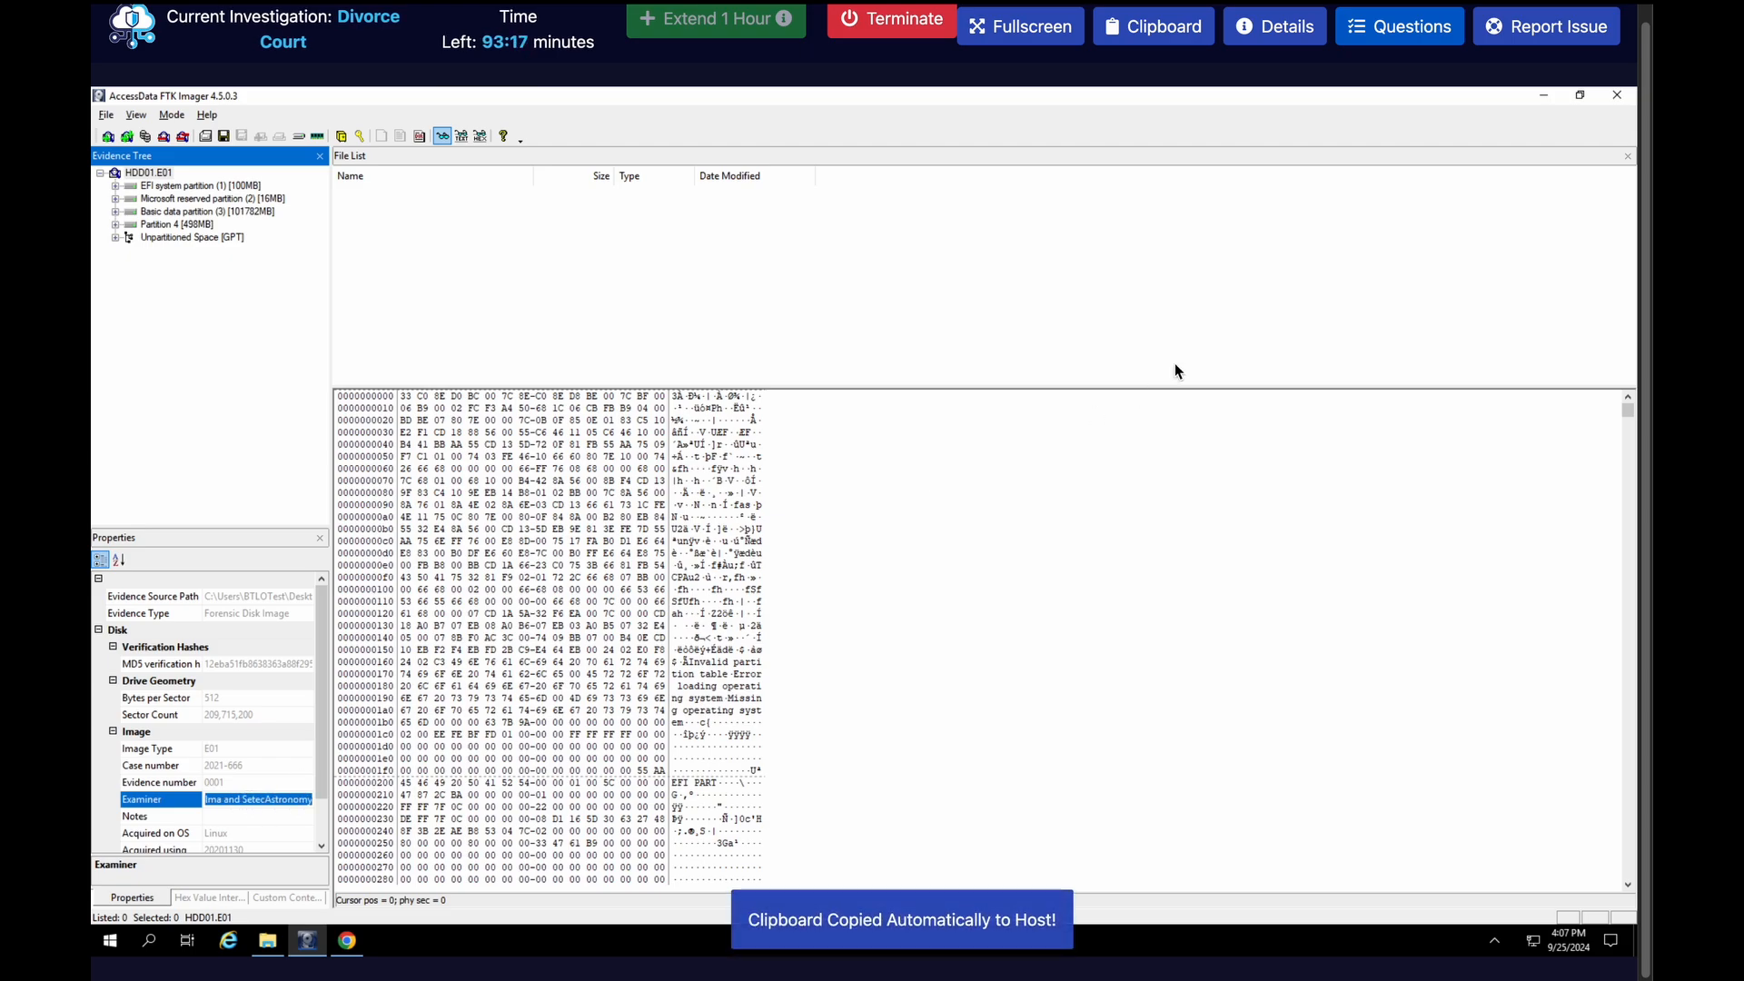
Submit the copied Examiner value as the answer to the E01 acquisition question, and close the questions
left_click(1399, 36)
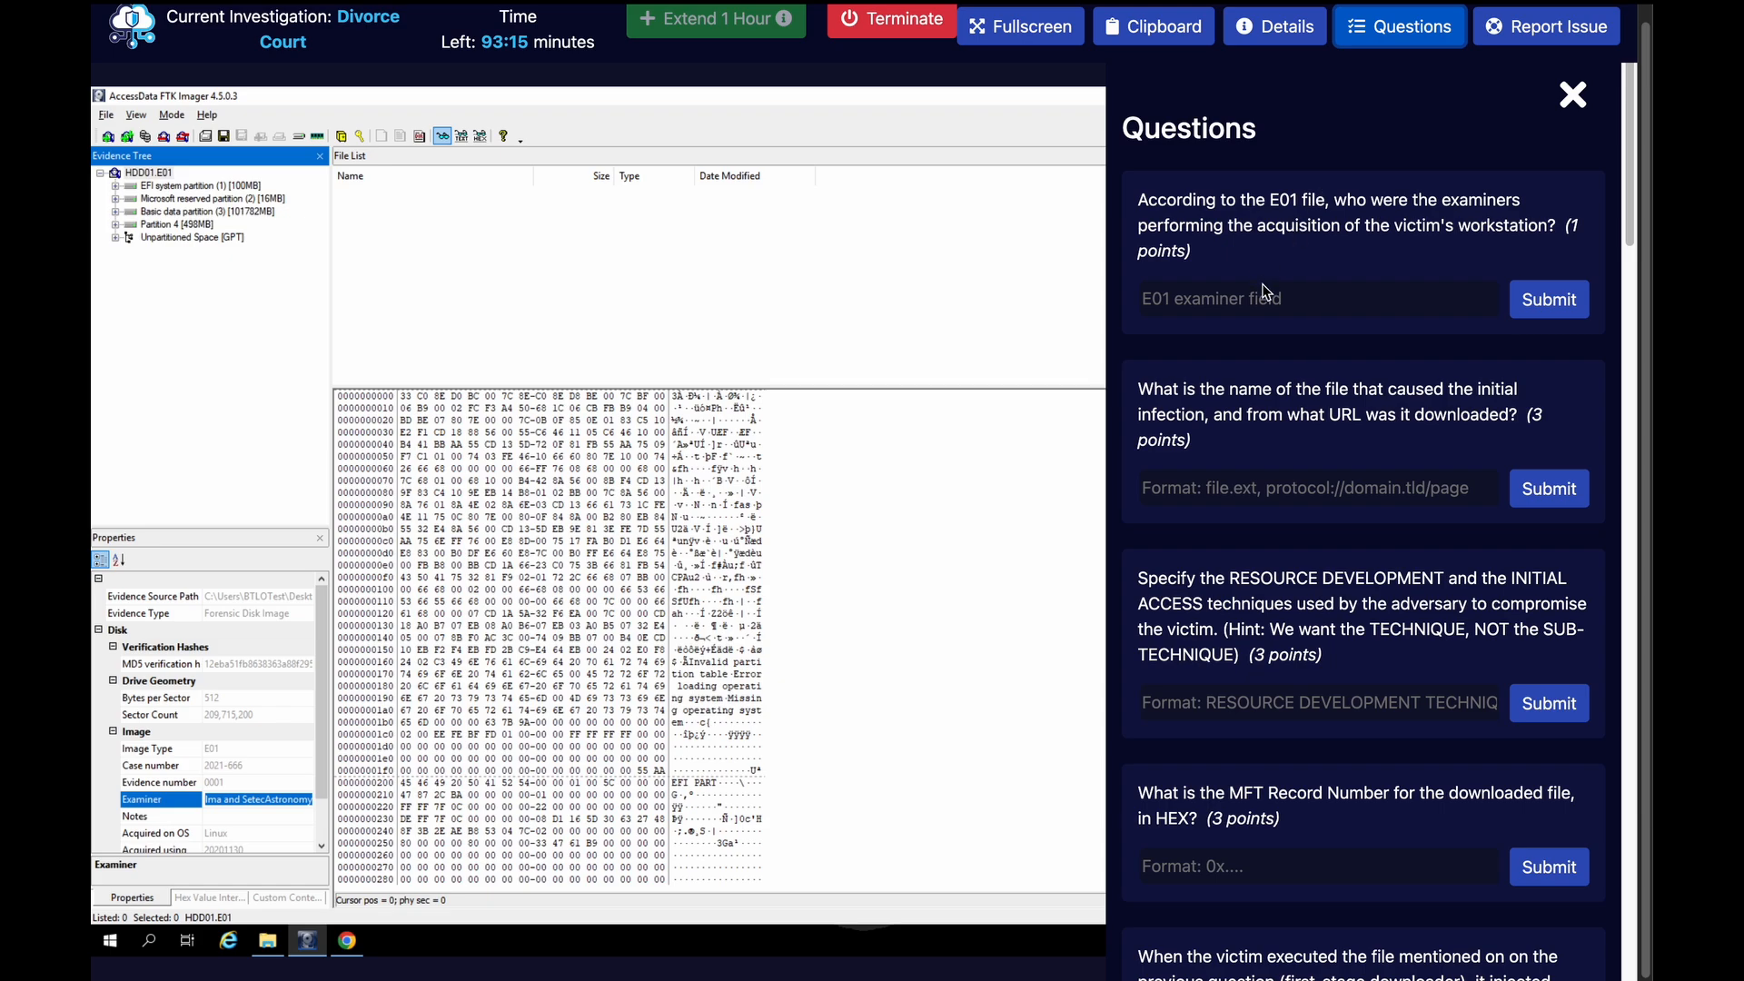
left_click(1244, 310)
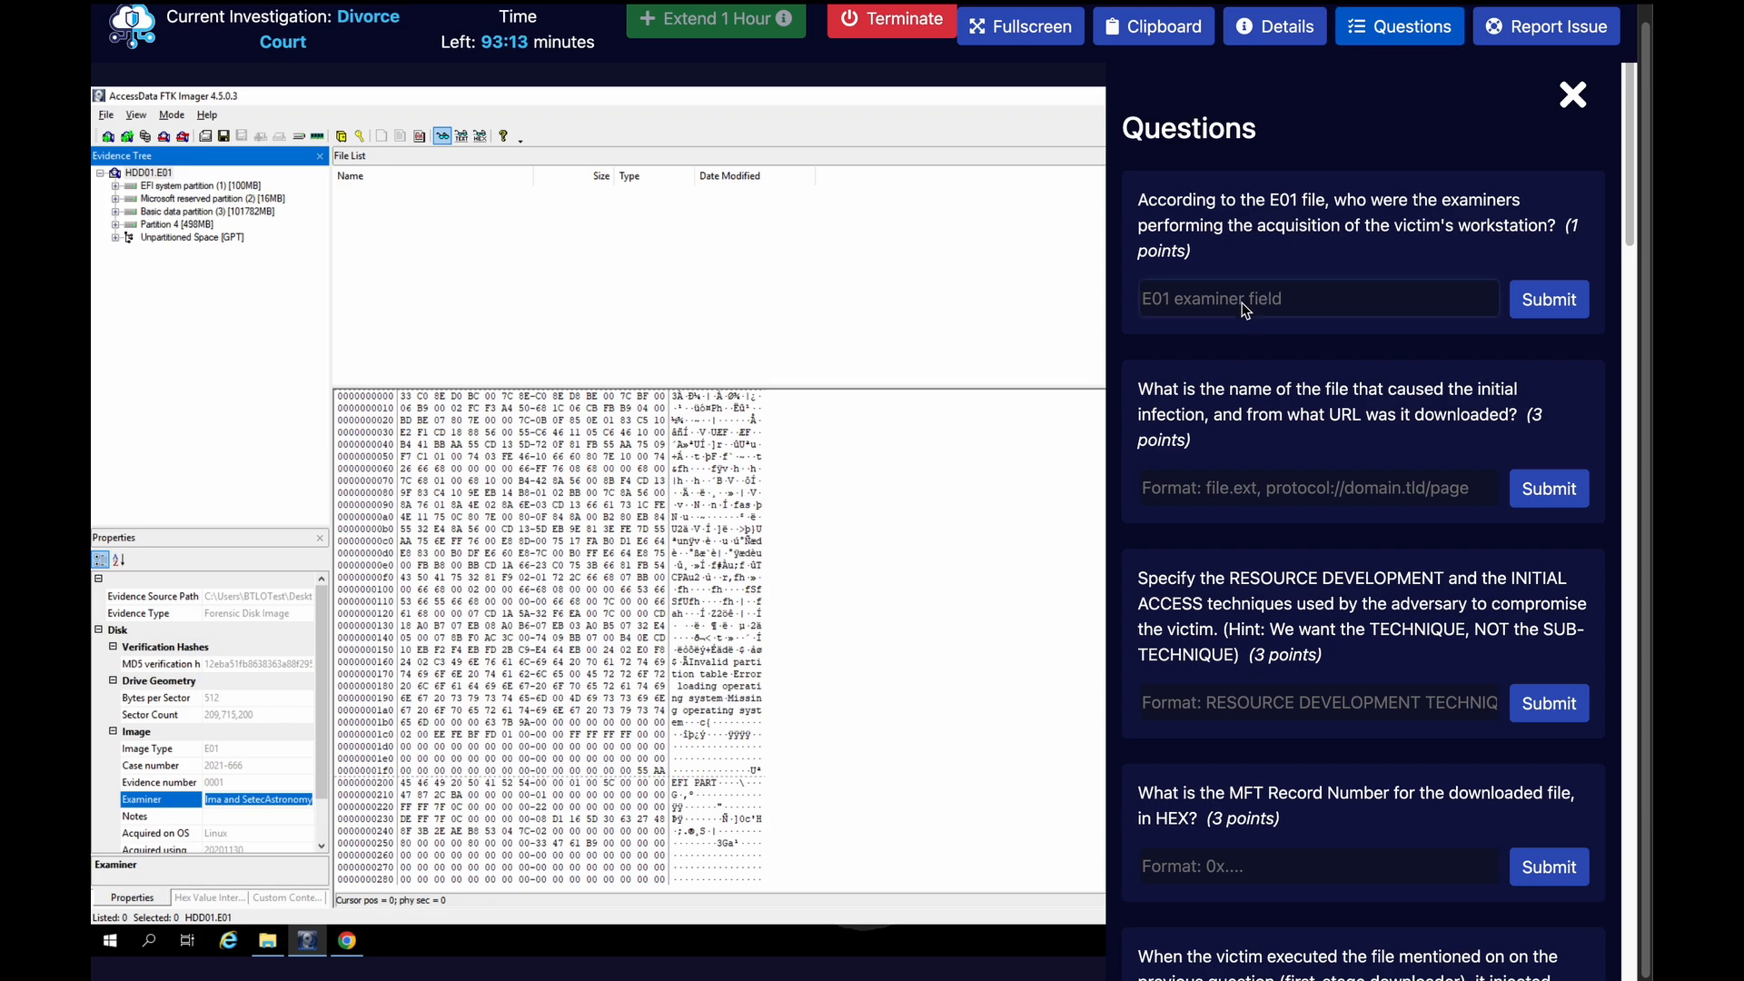
key("ctrl+v")
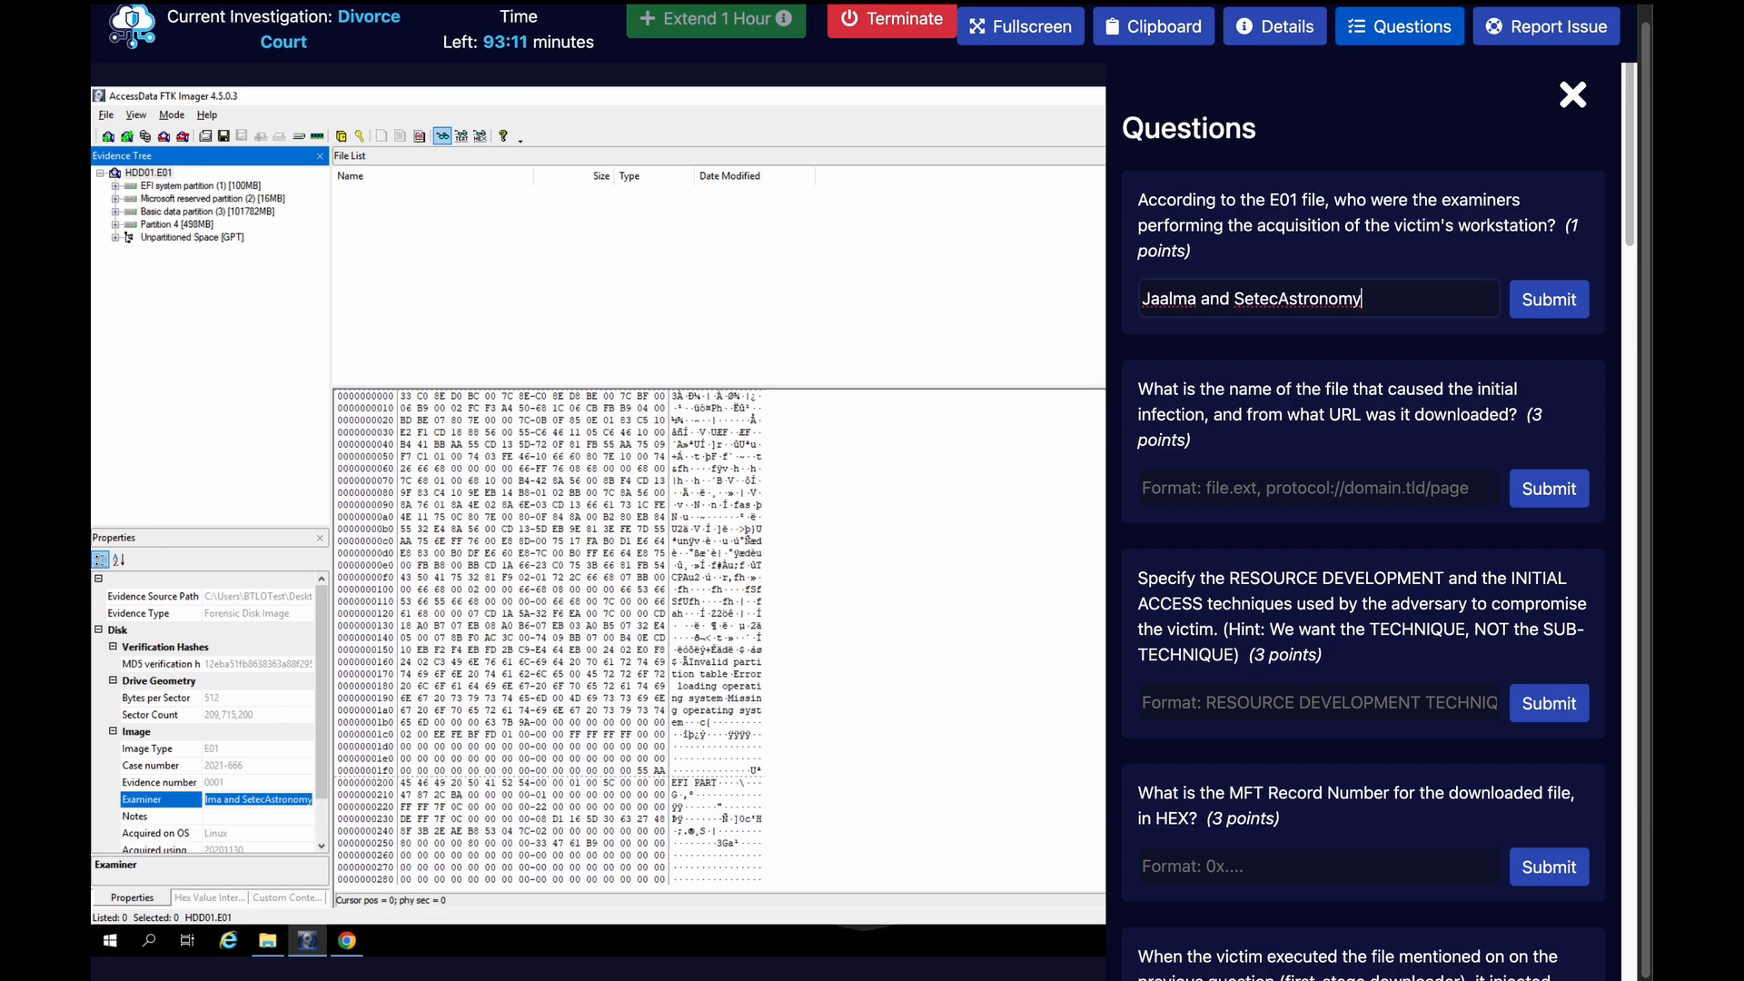
left_click(1570, 292)
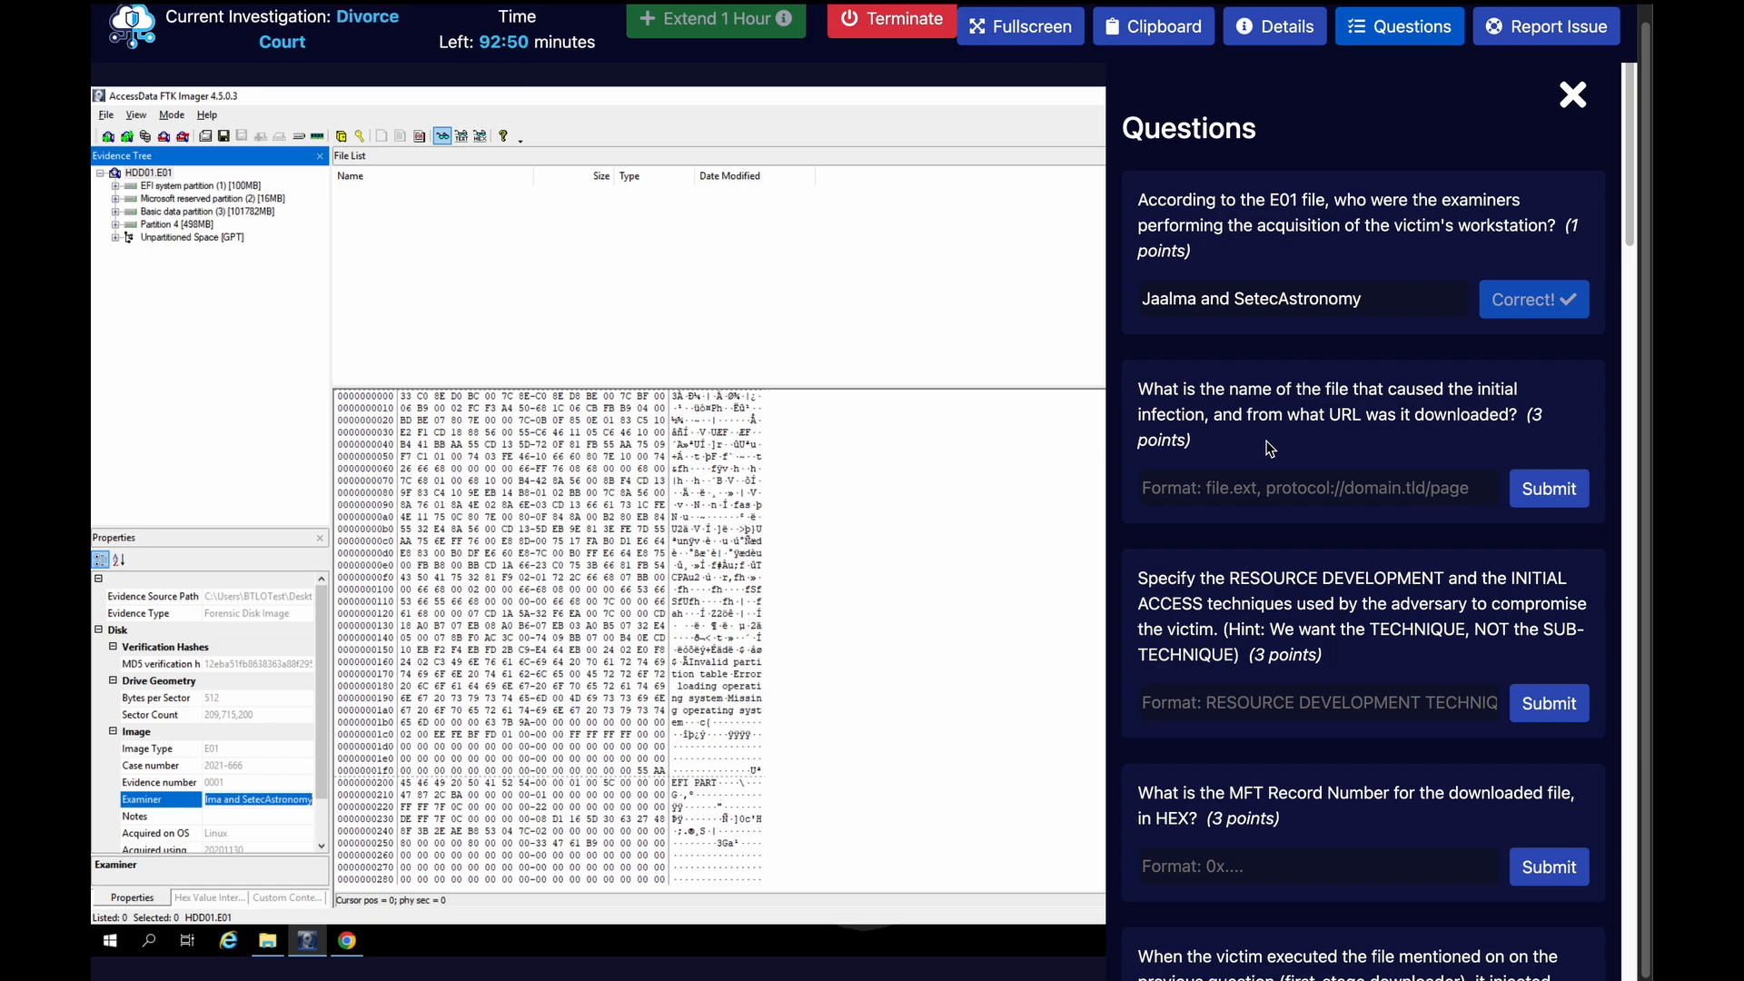
left_click(1384, 34)
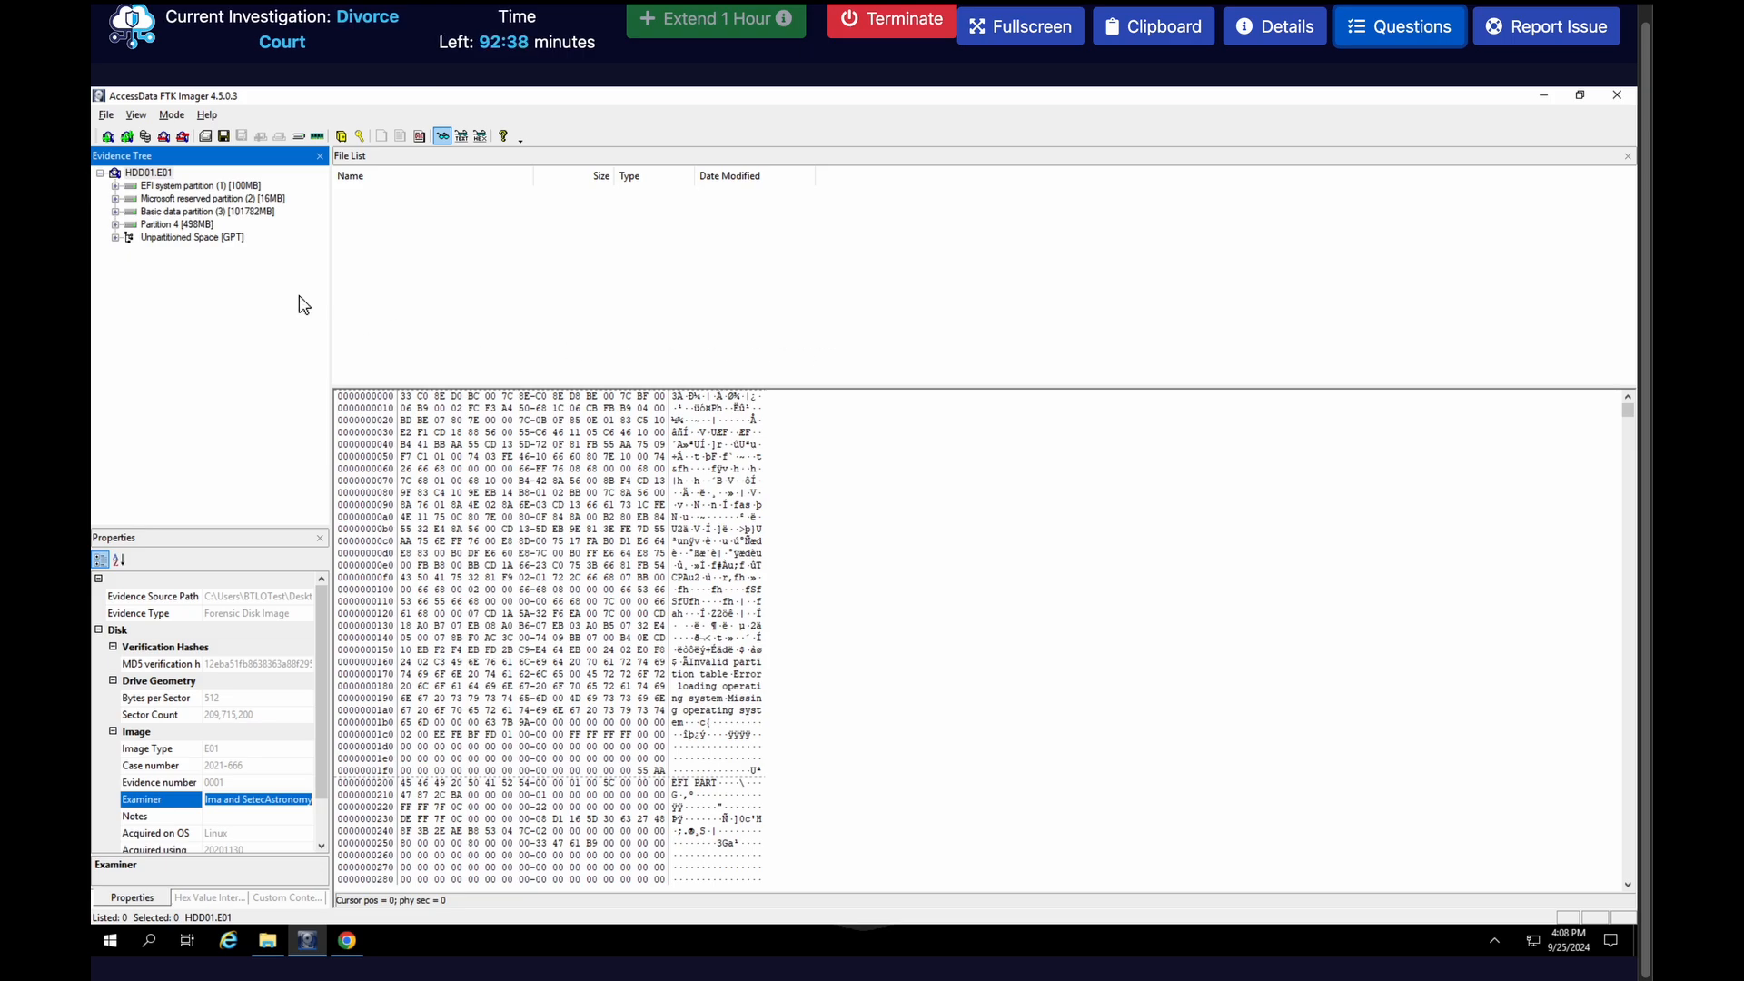
Browse the evidence tree from Basic data partition (3) through NONAME [NTFS] and [root] to the Users/Admin/Downloads folder
left_click(114, 212)
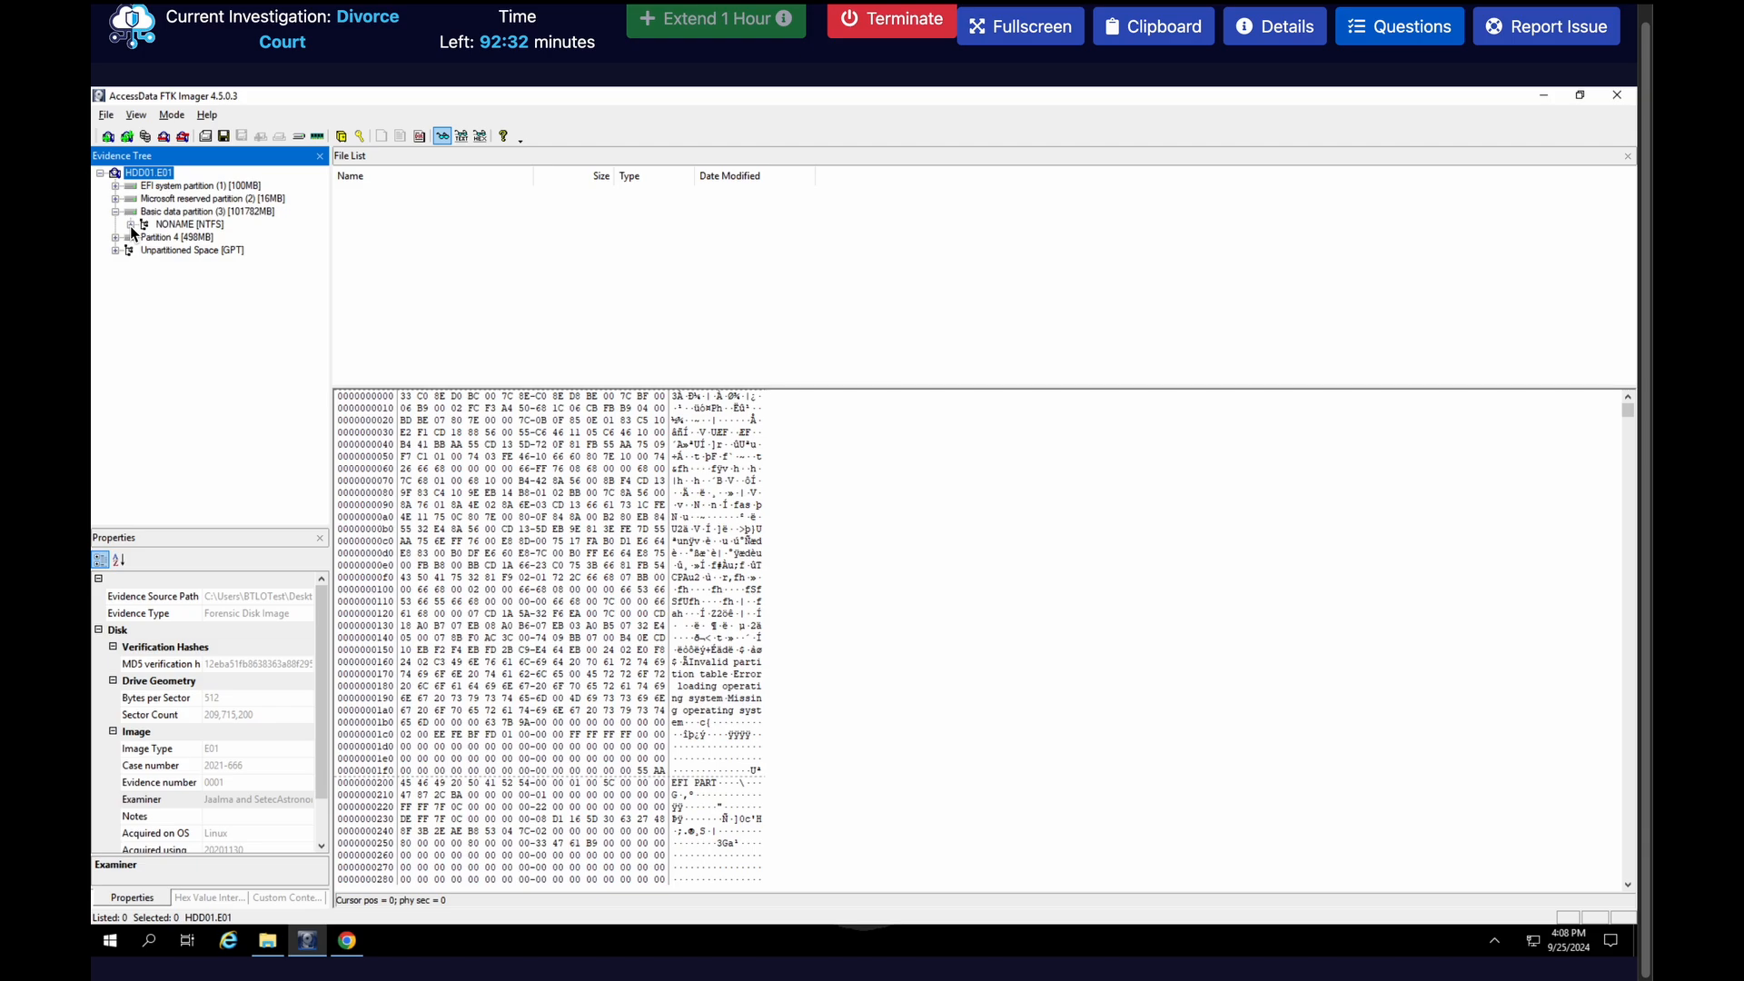
left_click(130, 224)
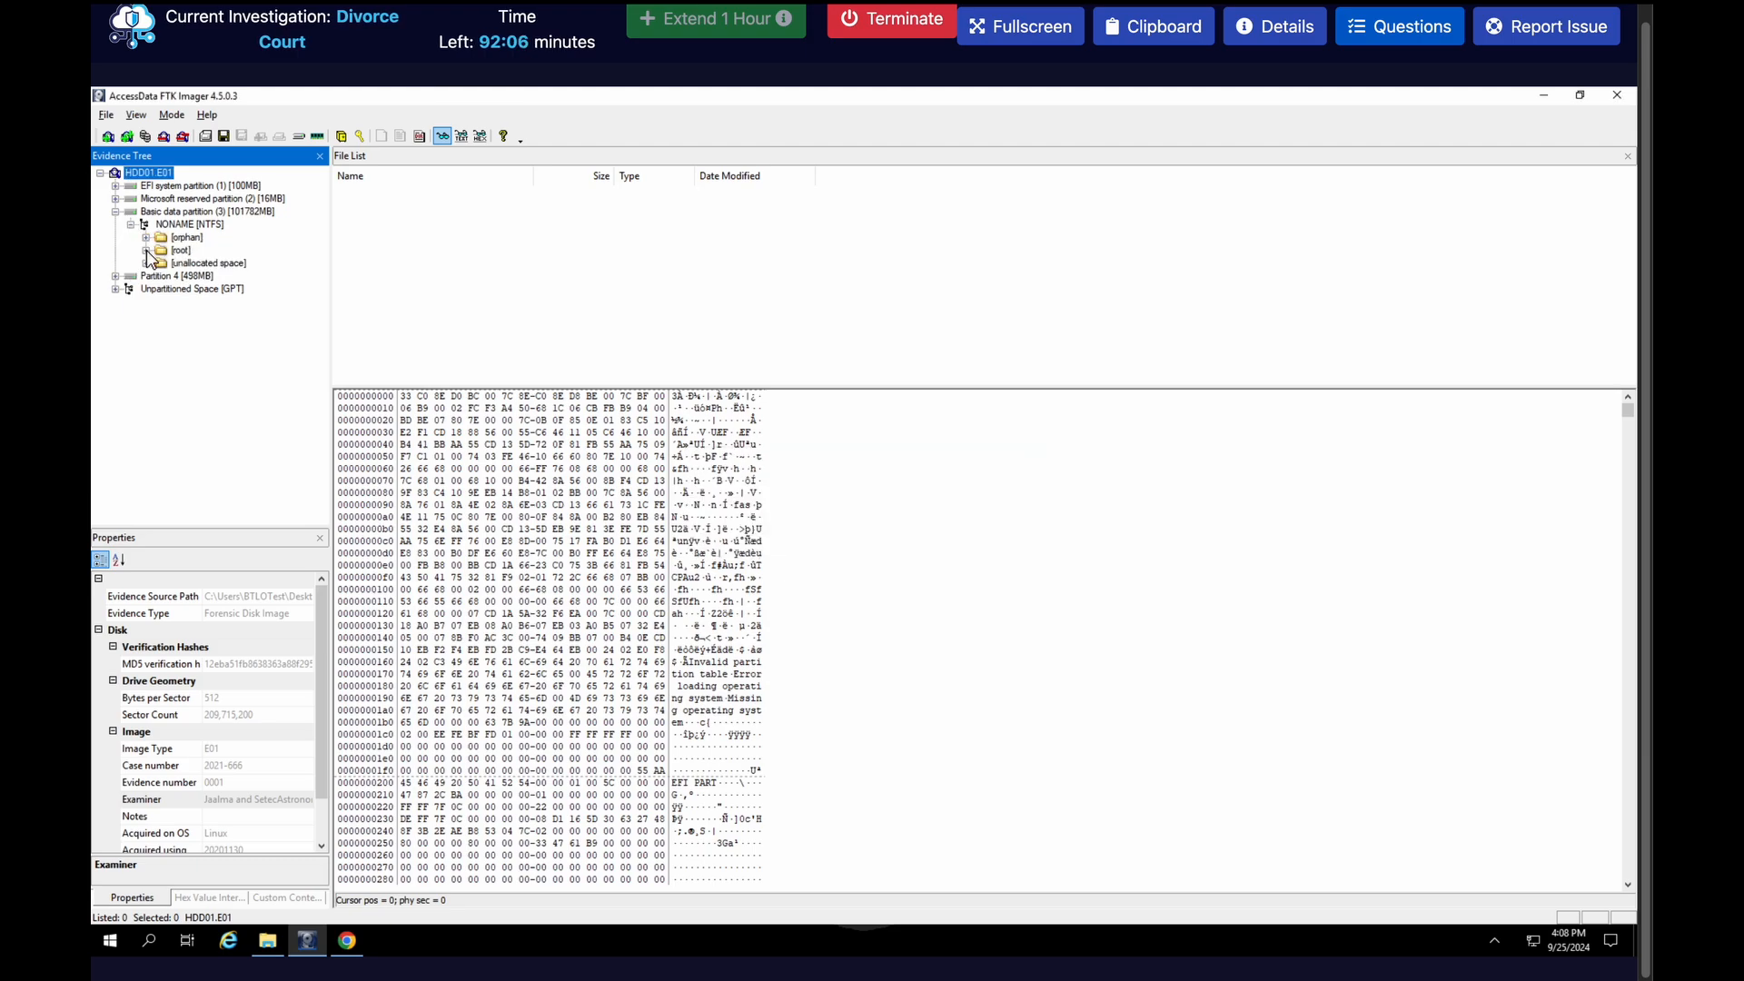
left_click(147, 251)
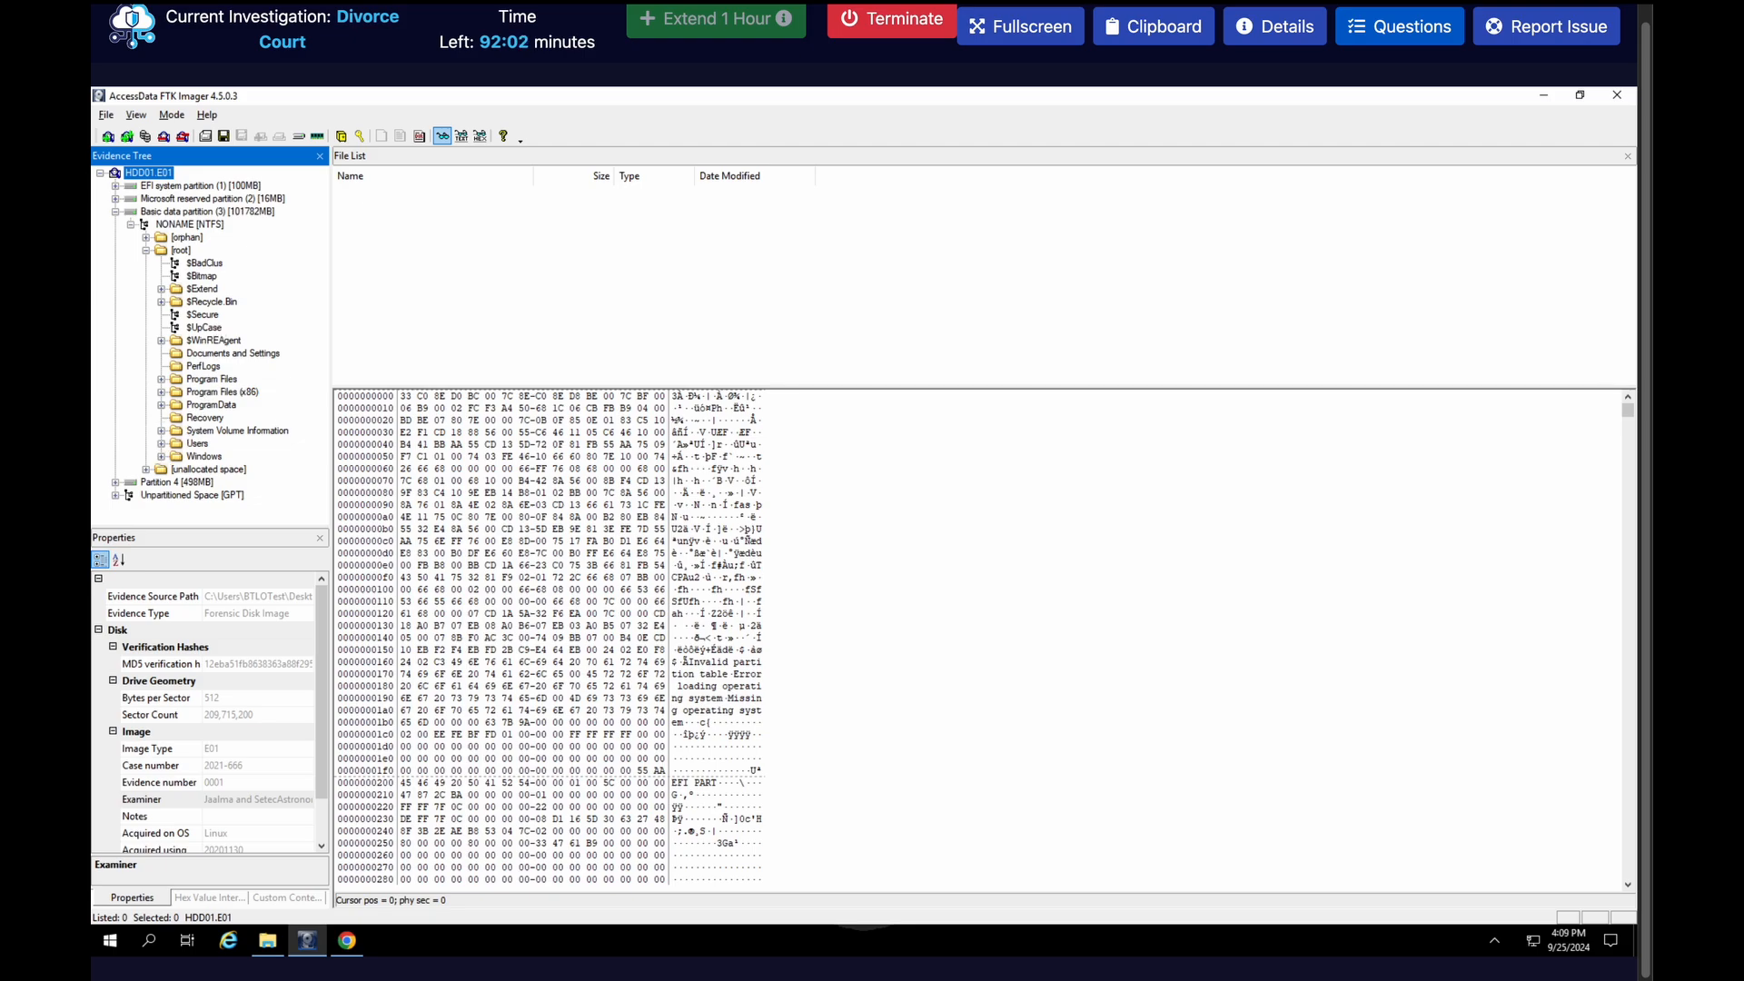
left_click(163, 444)
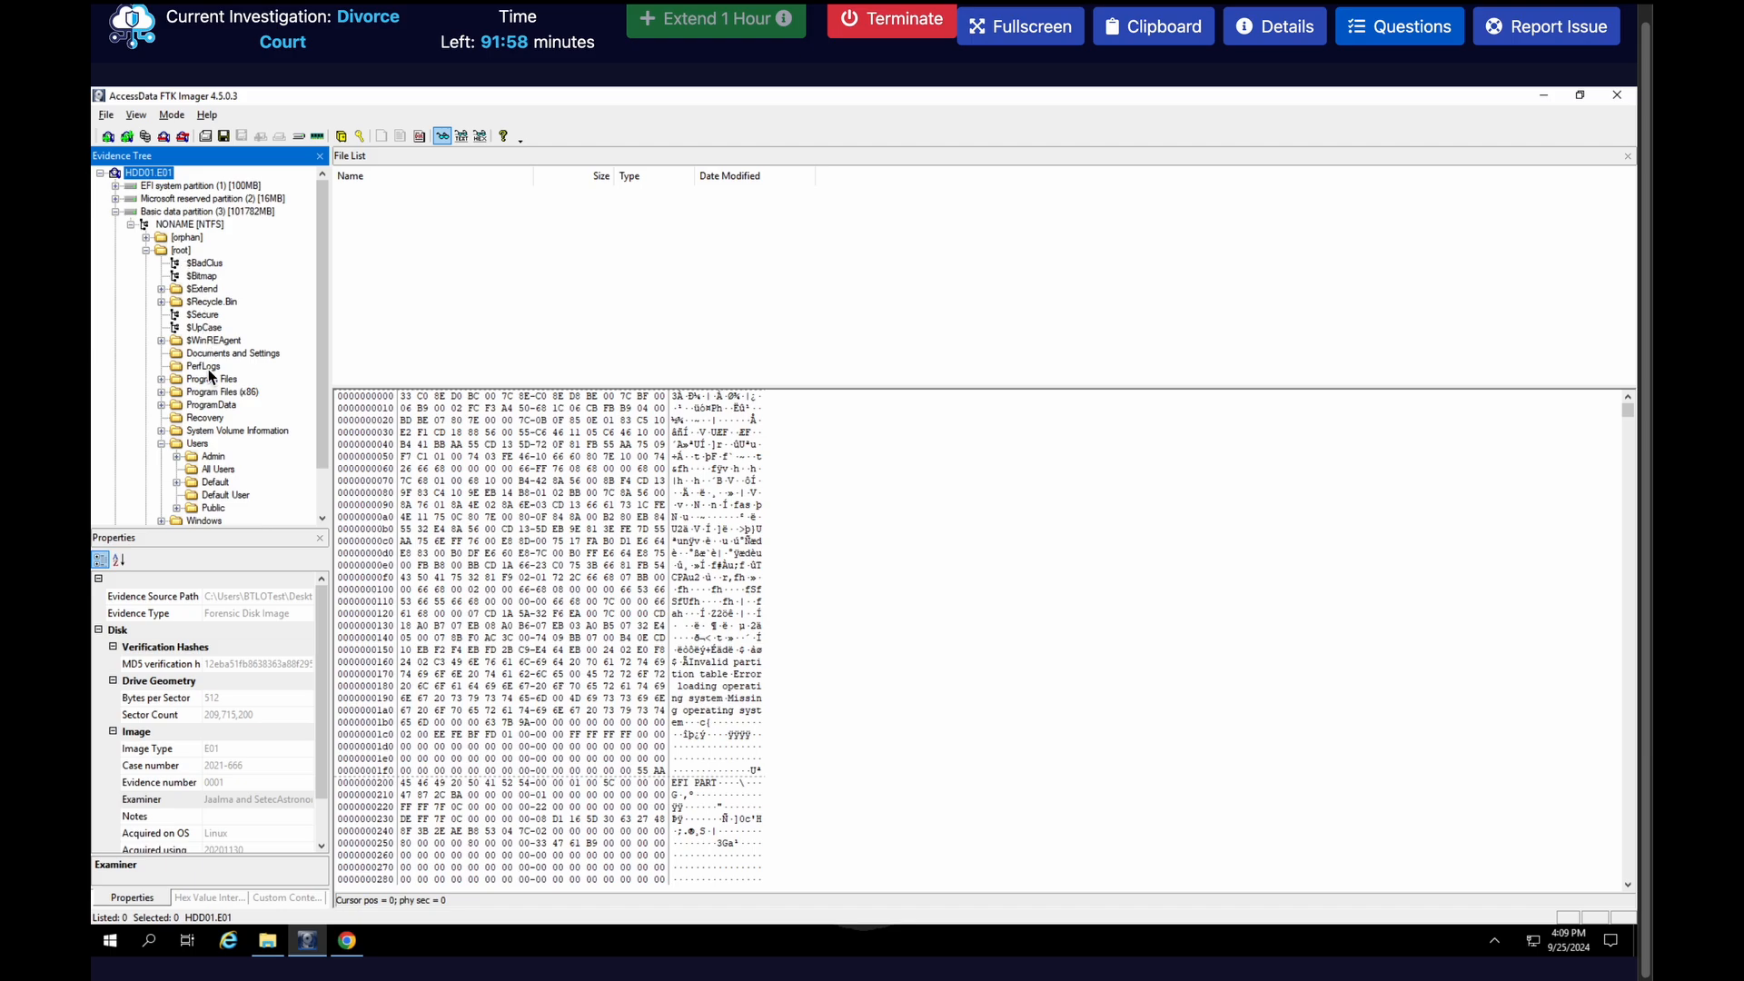
scroll(208, 381, "down", 1)
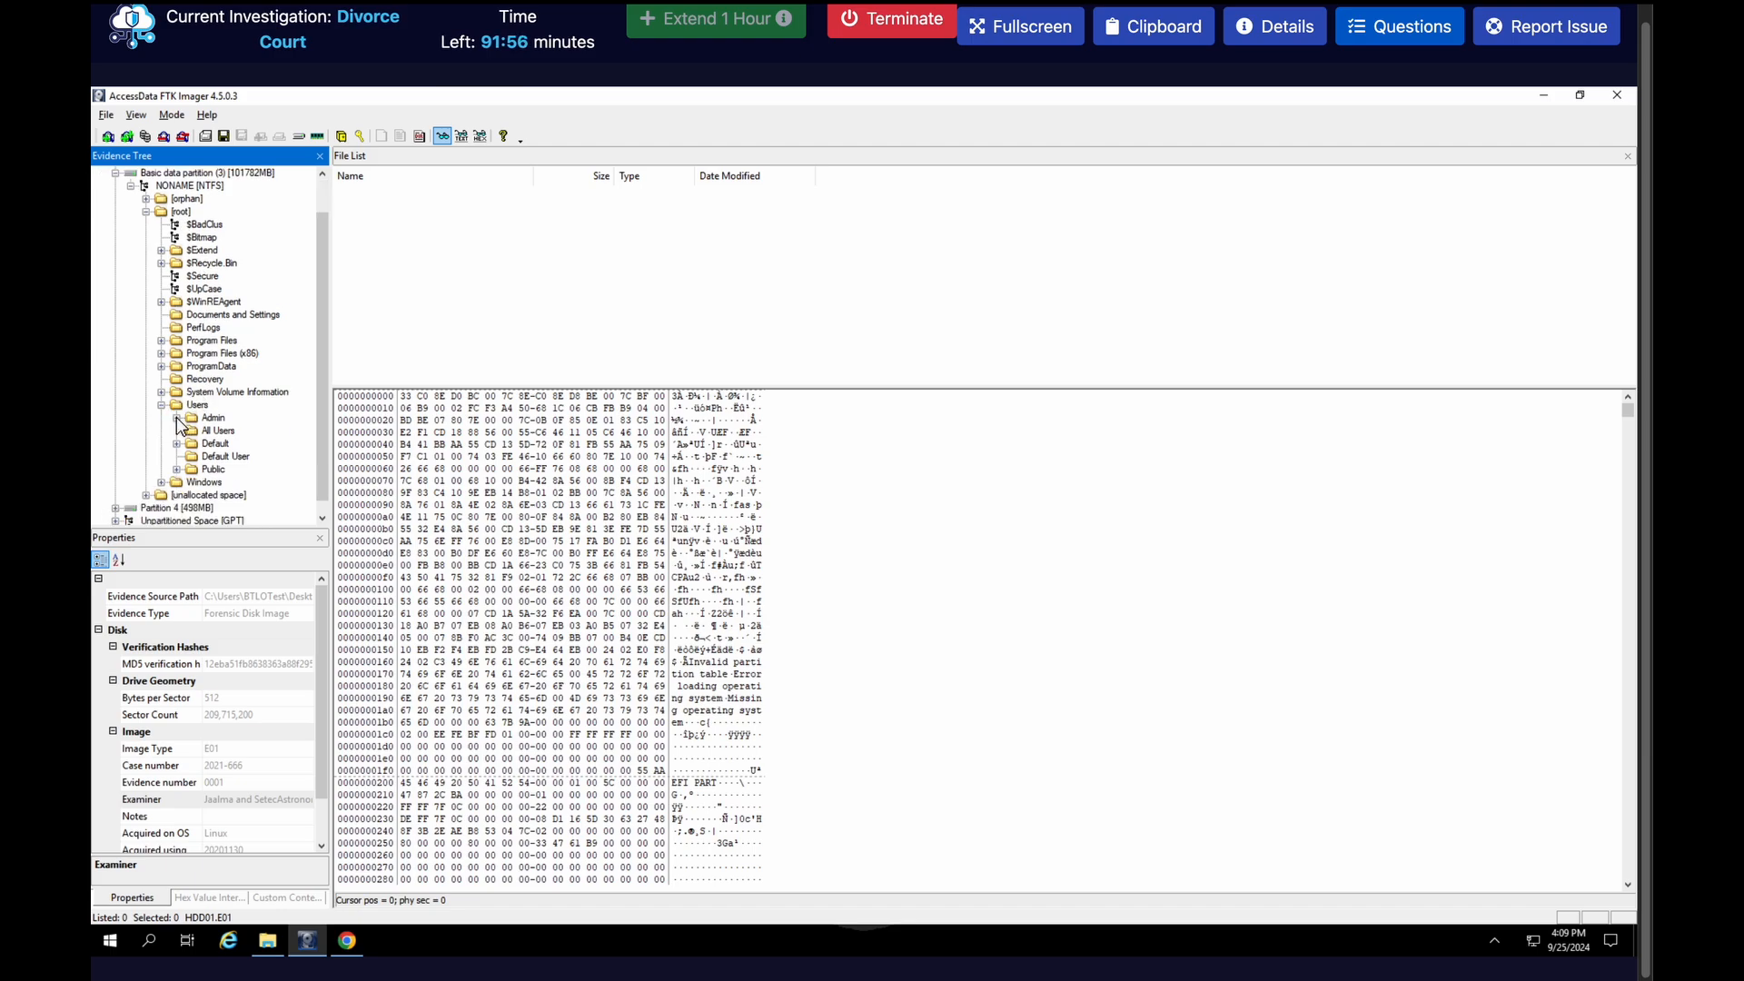
left_click(177, 418)
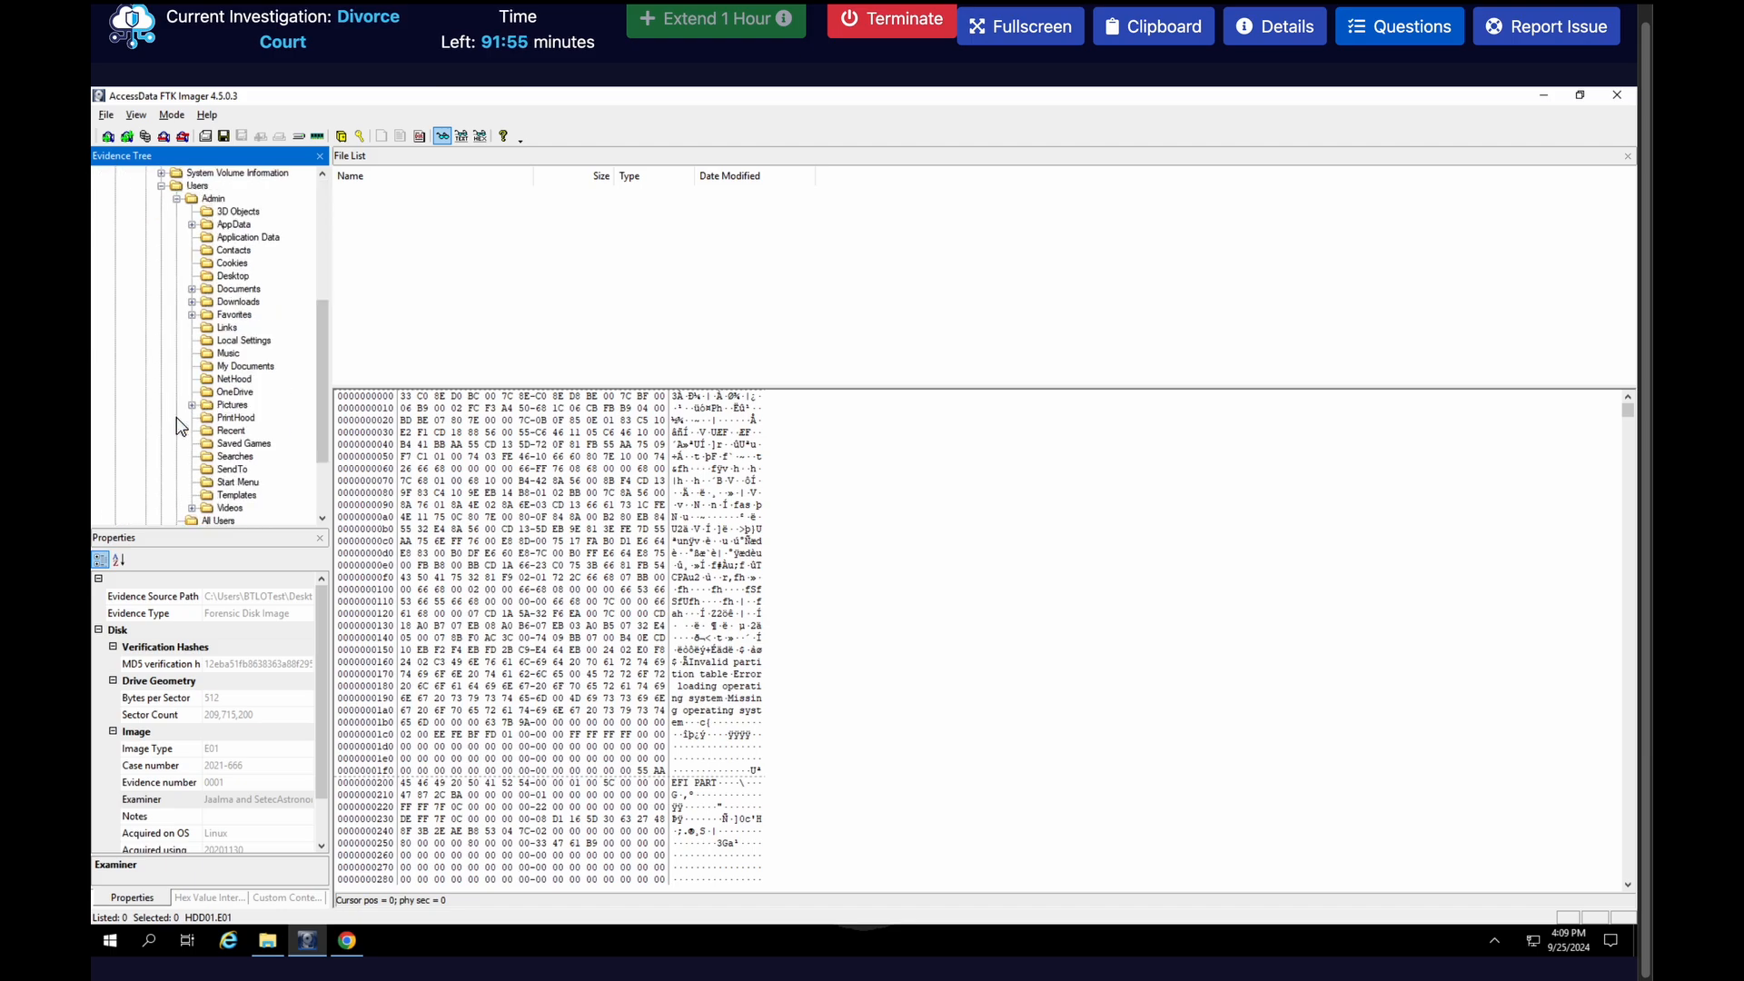
left_click(243, 301)
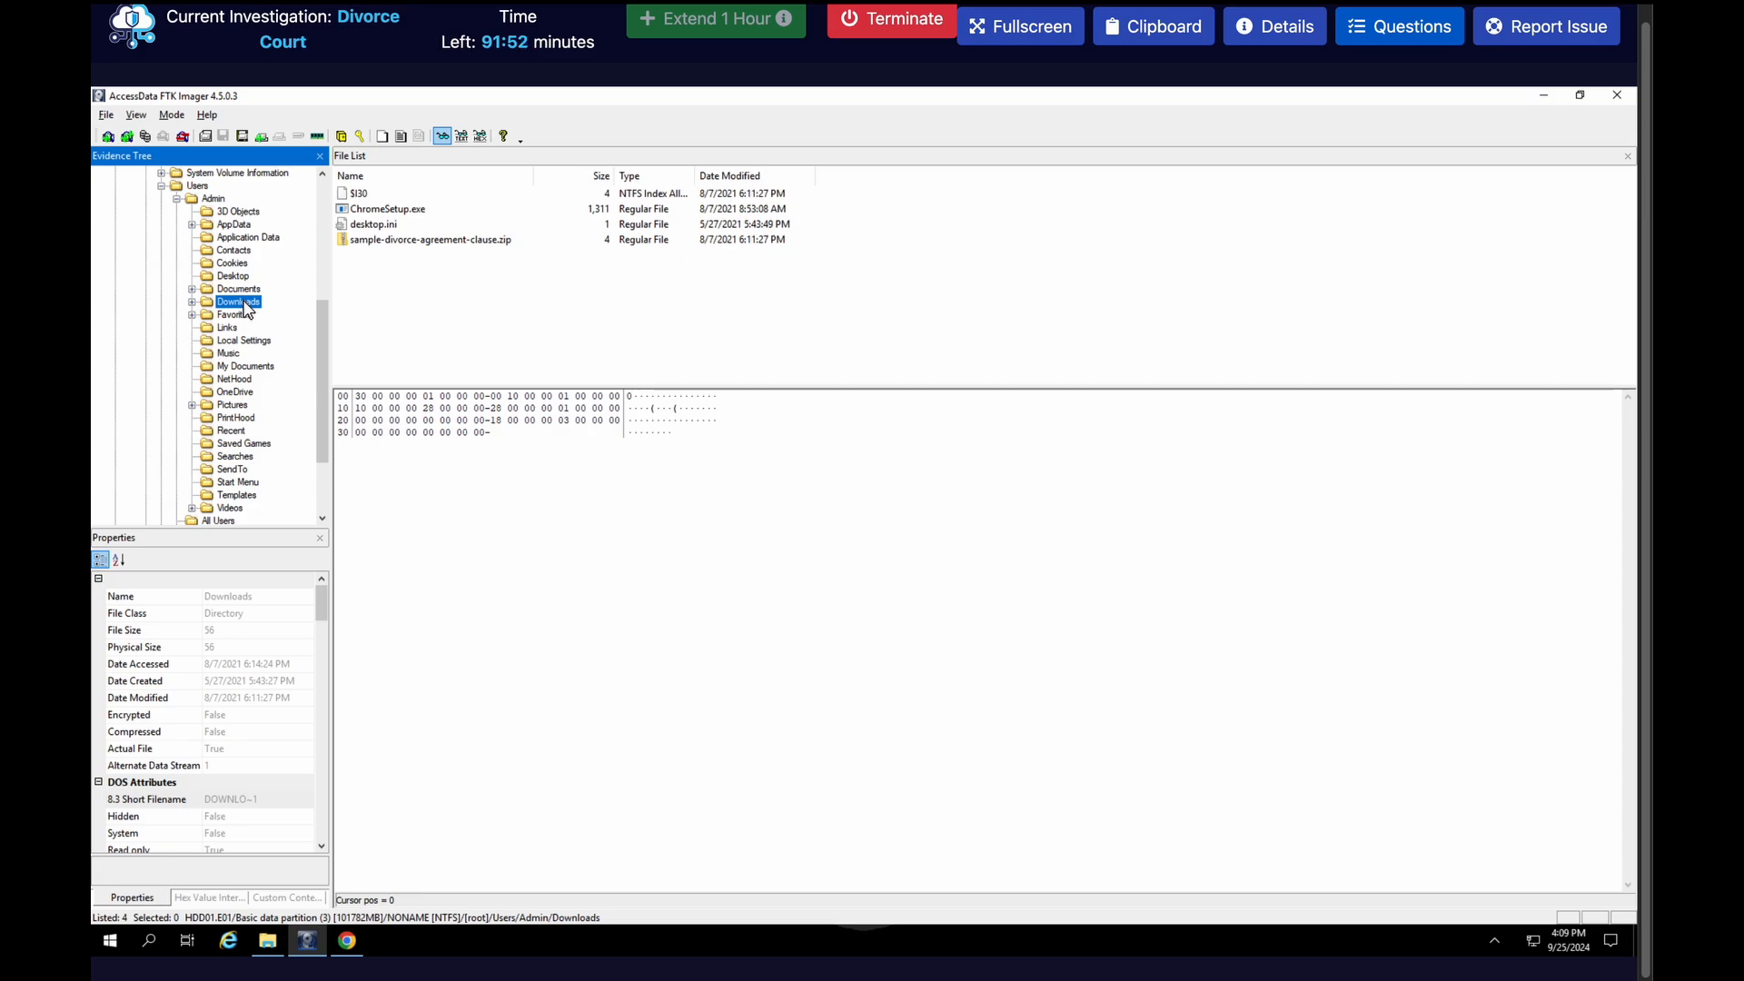
Examine the contents of sample-divorce-agreement-clause.zip and the full name of the script inside it
left_click(396, 240)
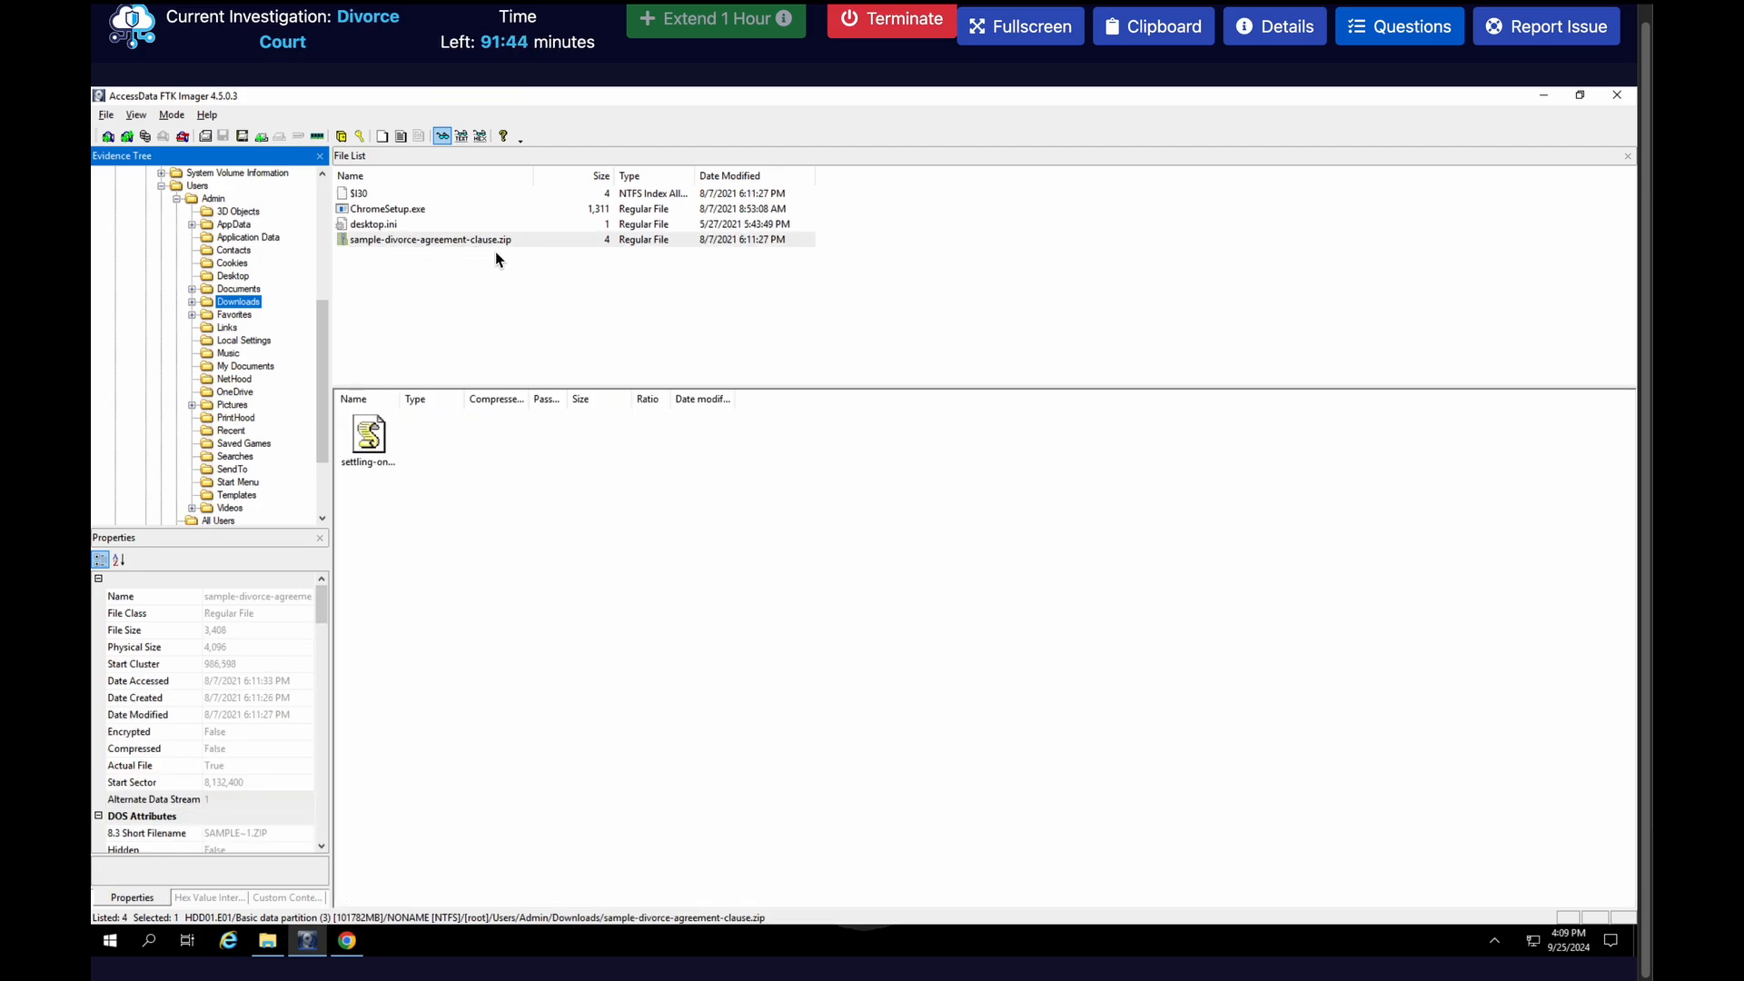
left_click(371, 436)
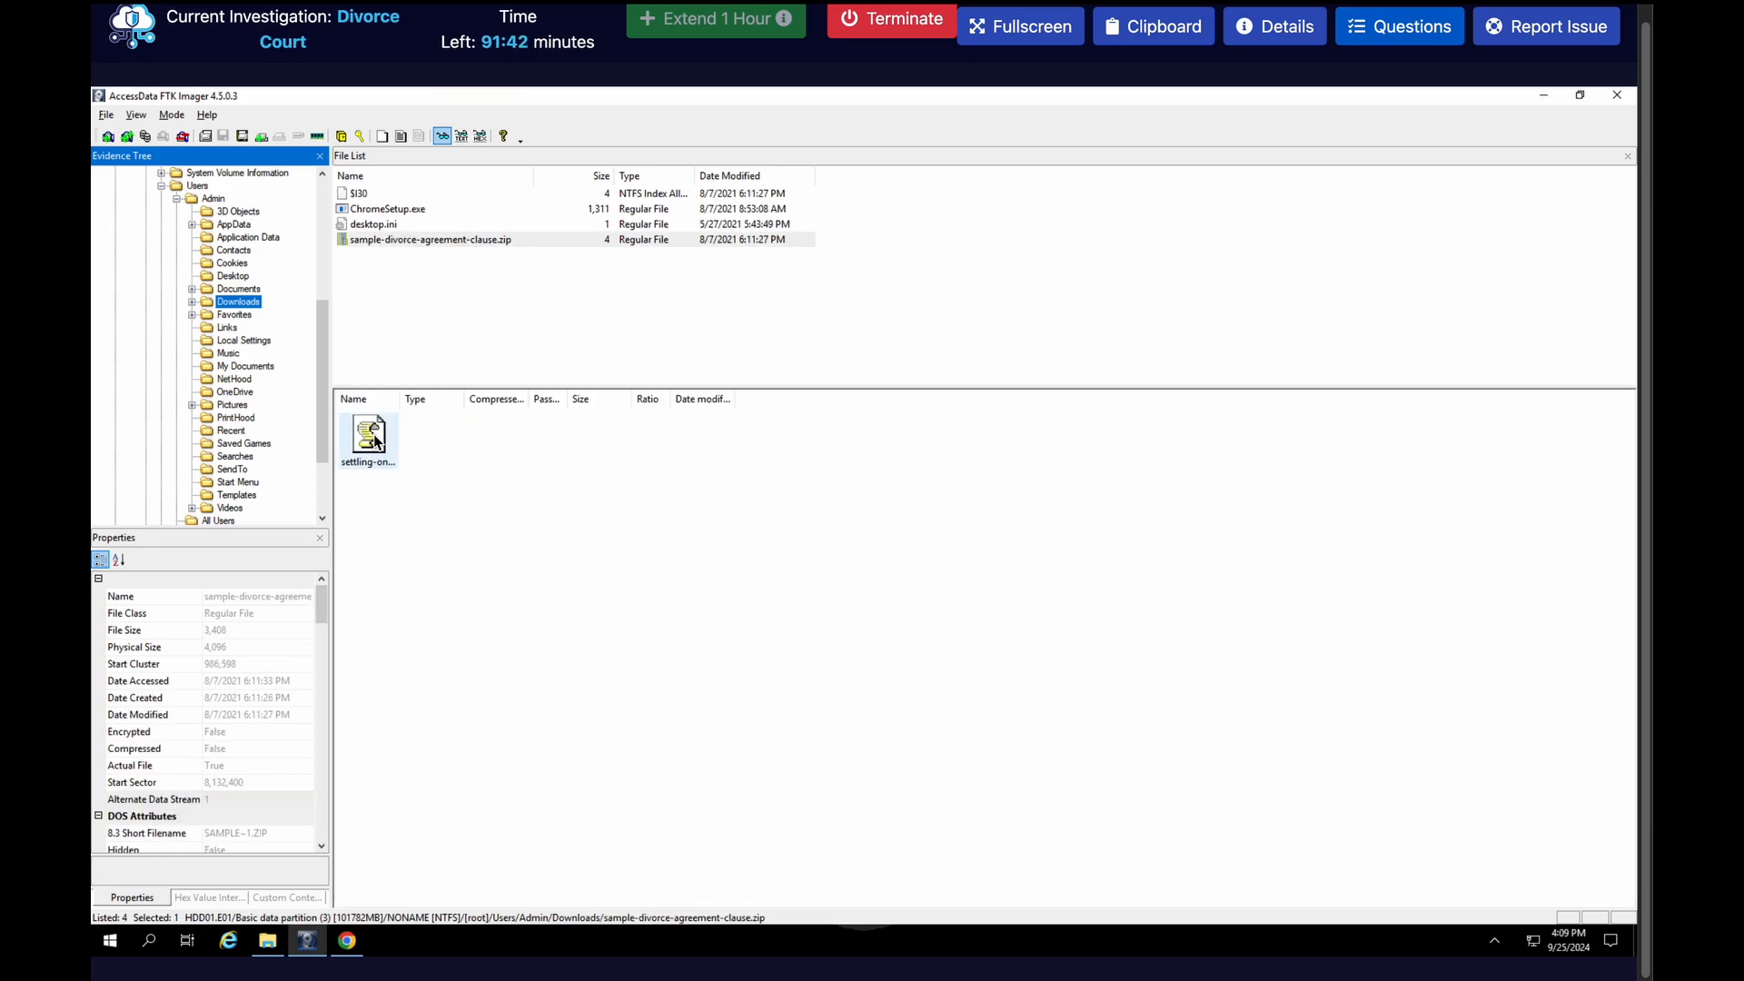
left_click(374, 442)
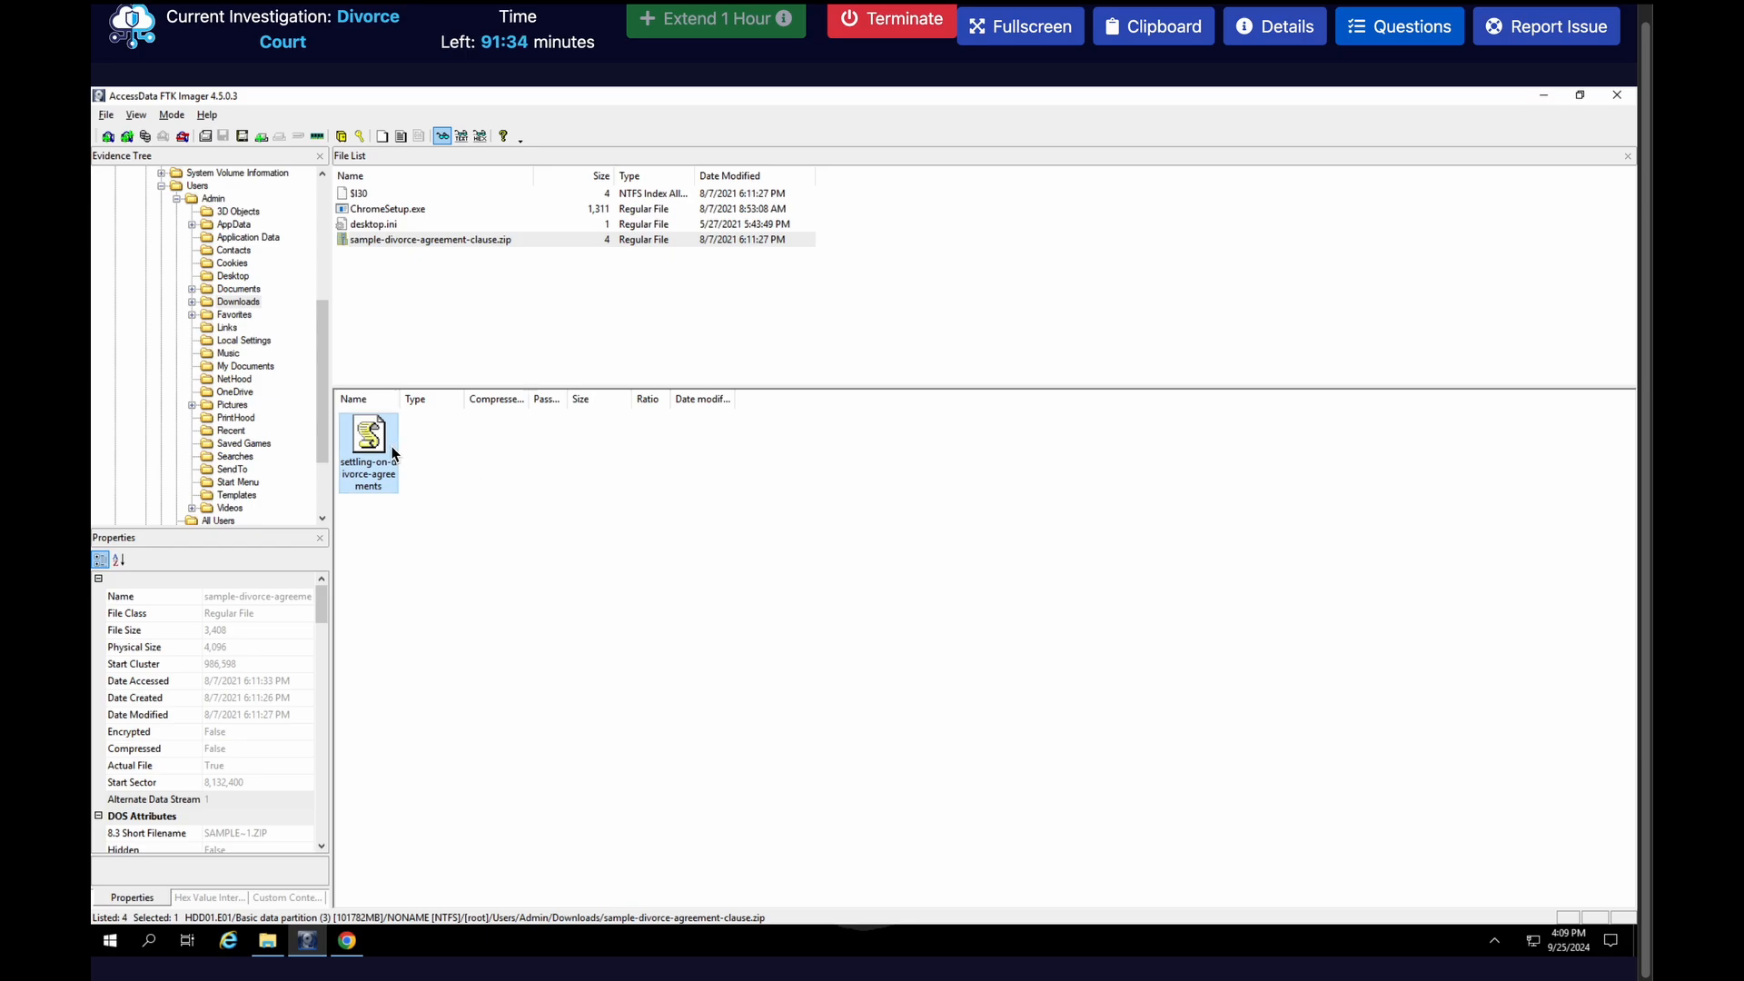
left_click(654, 323)
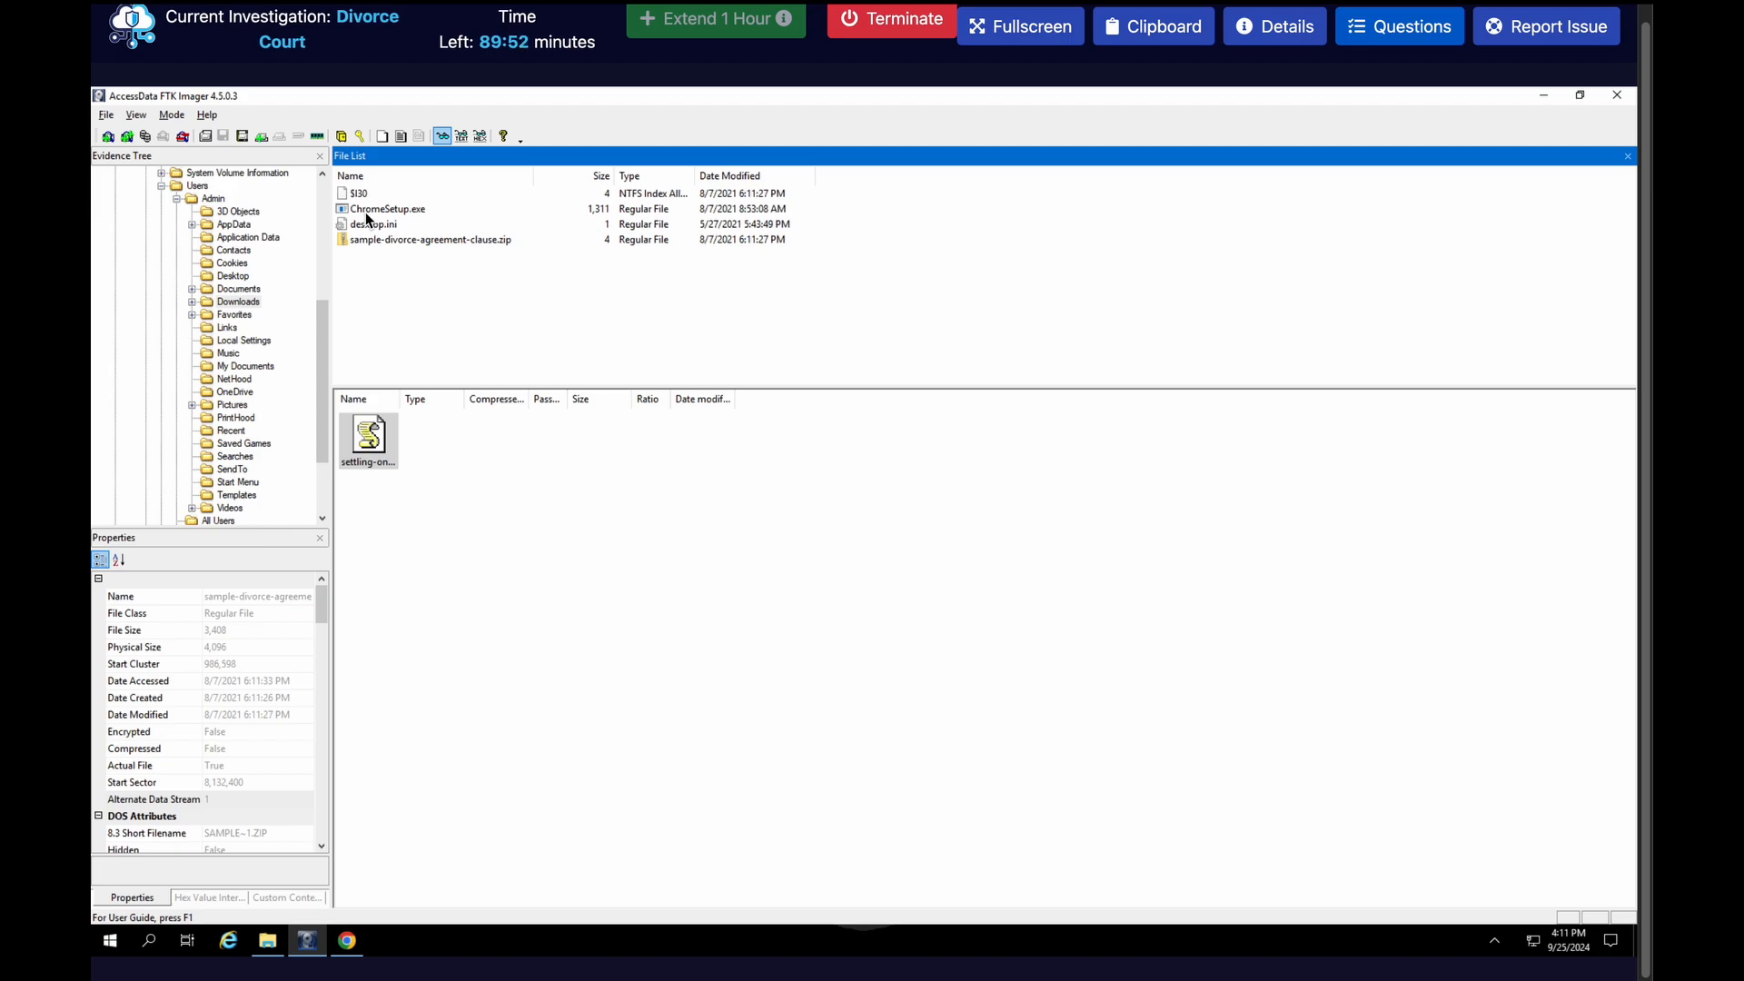
Browse the Admin profile's evidence tree through AppData/Local/Google/Chrome/User Data and open the Default folder
left_click(191, 224)
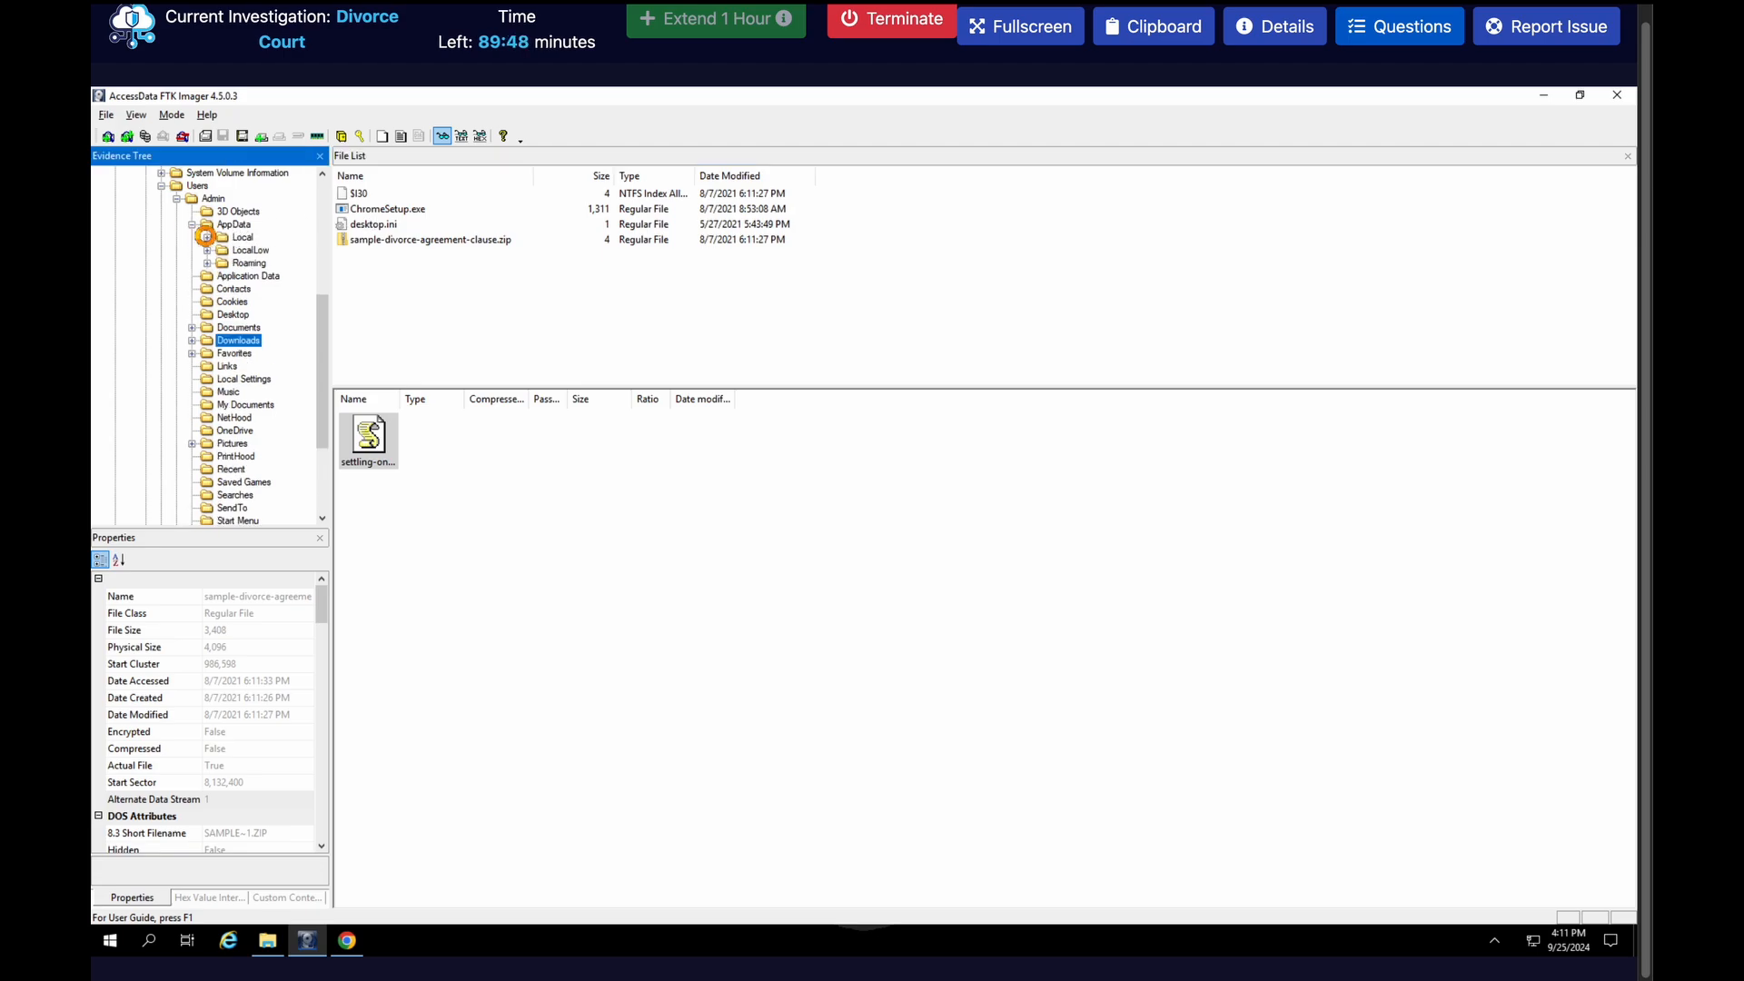
left_click(207, 237)
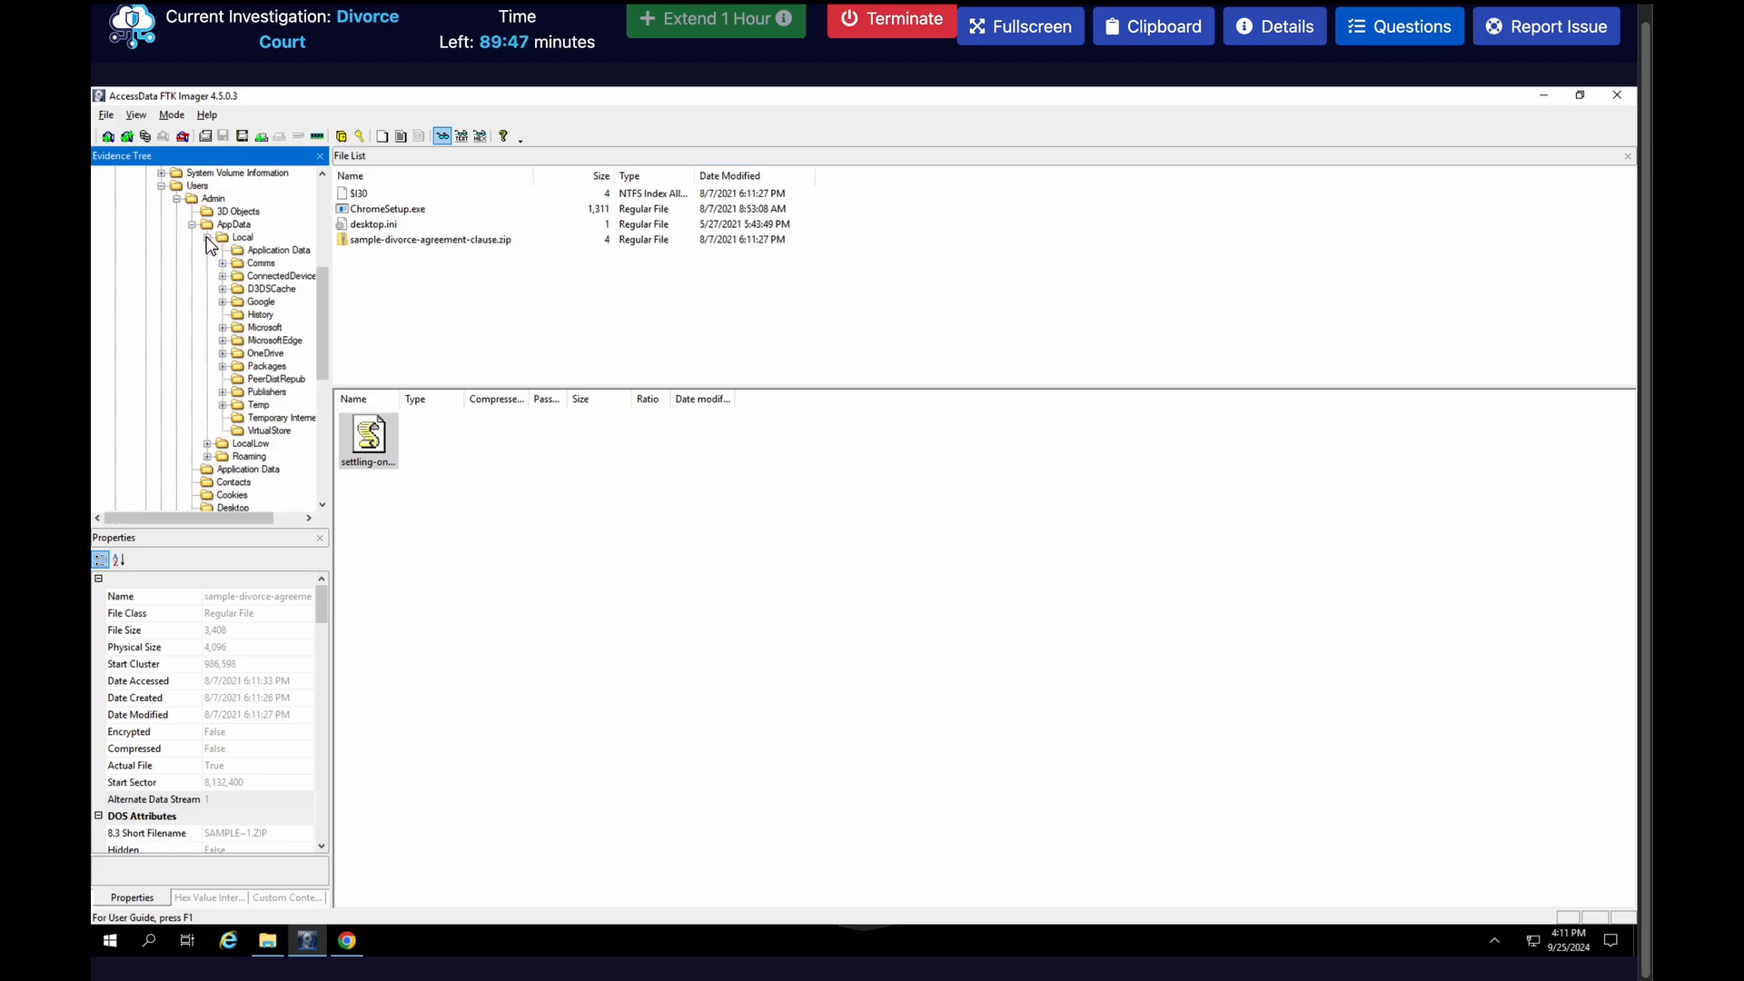
left_click(223, 301)
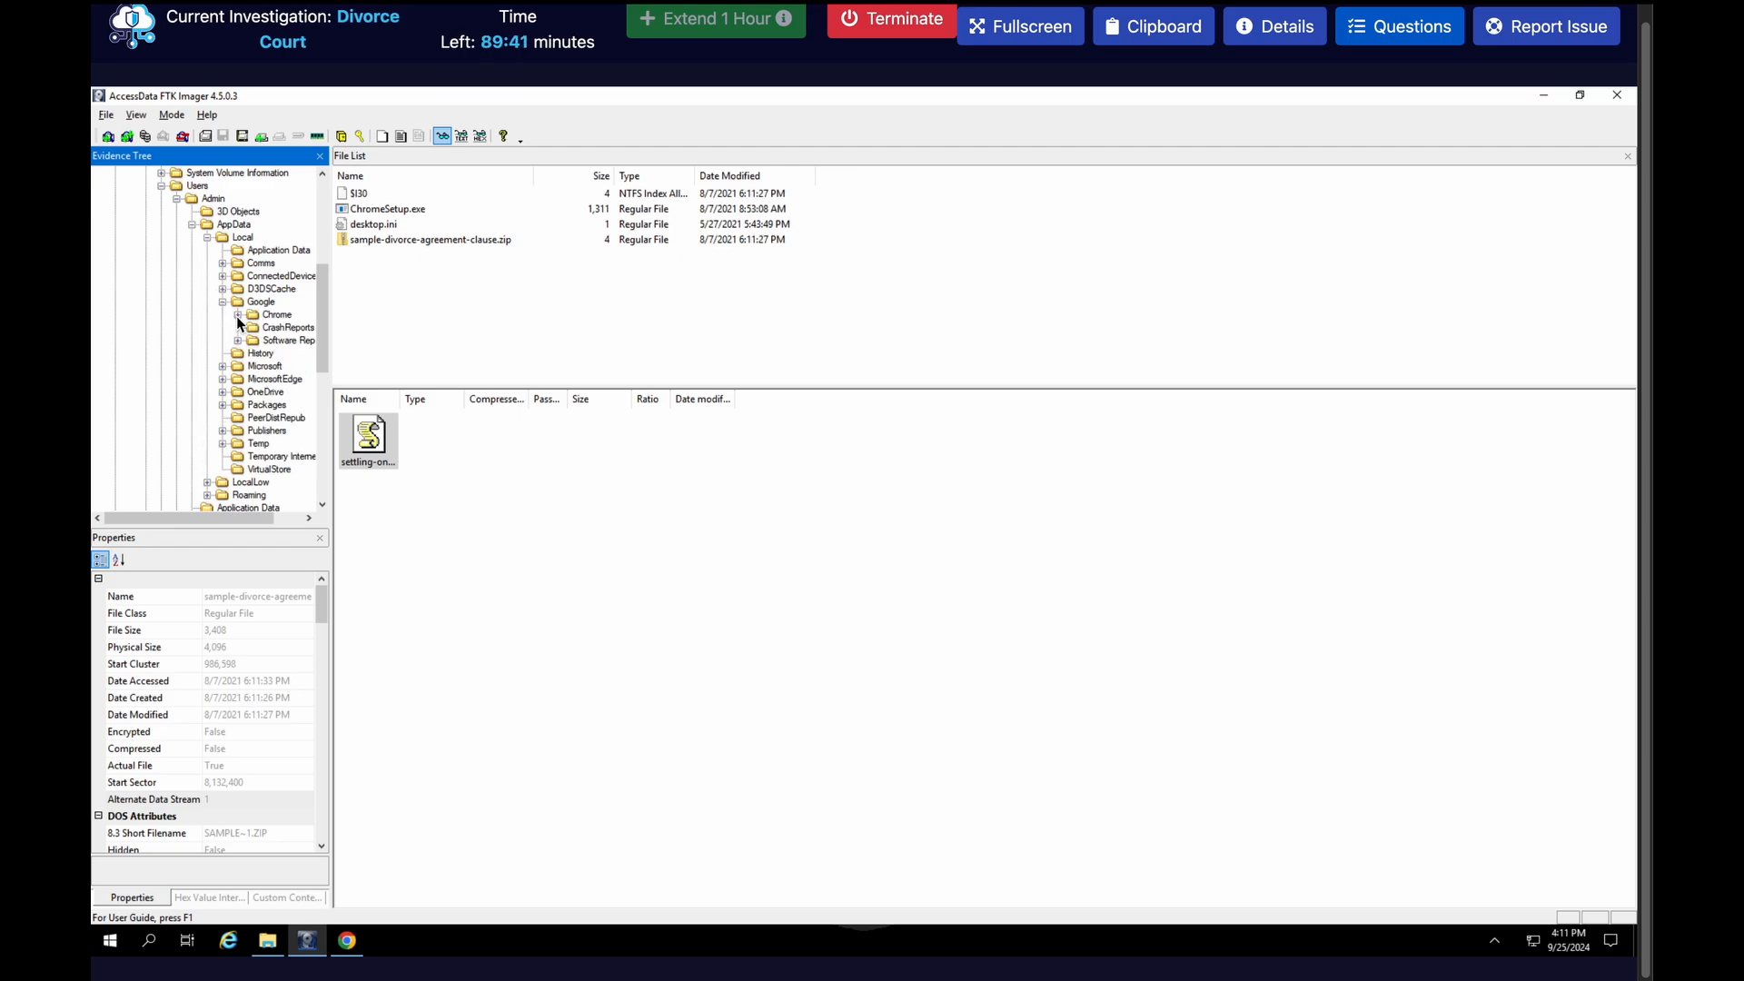
left_click(238, 315)
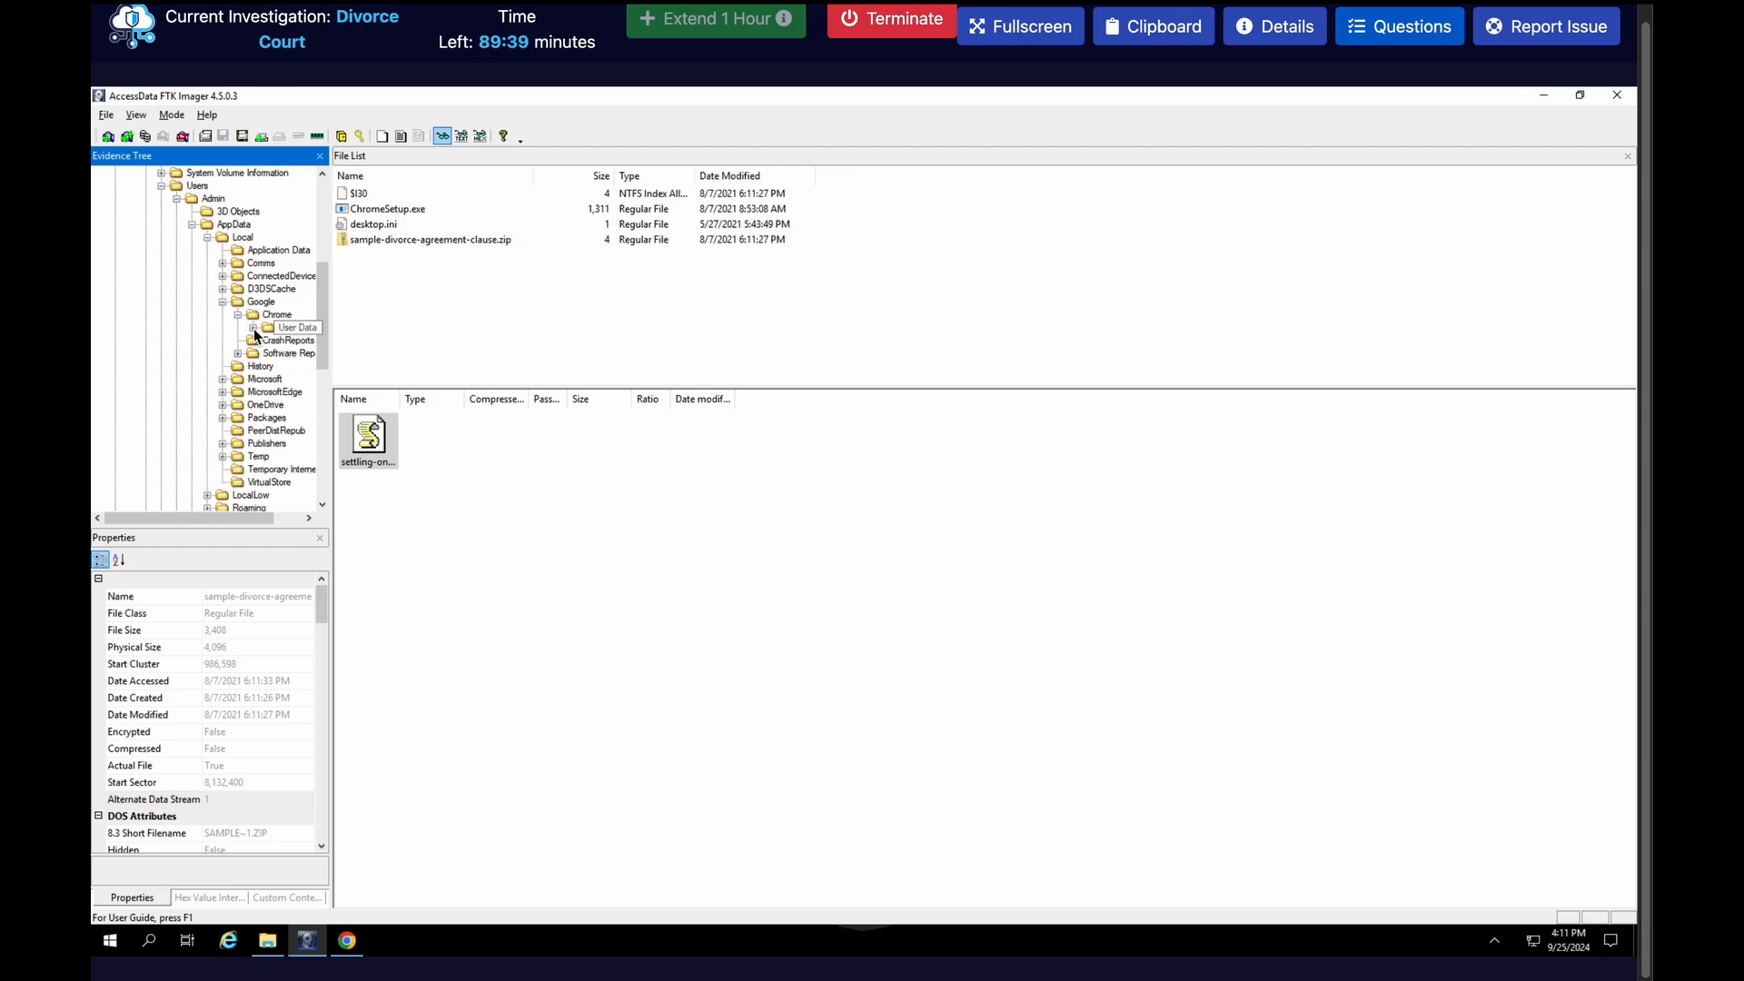
left_click(253, 327)
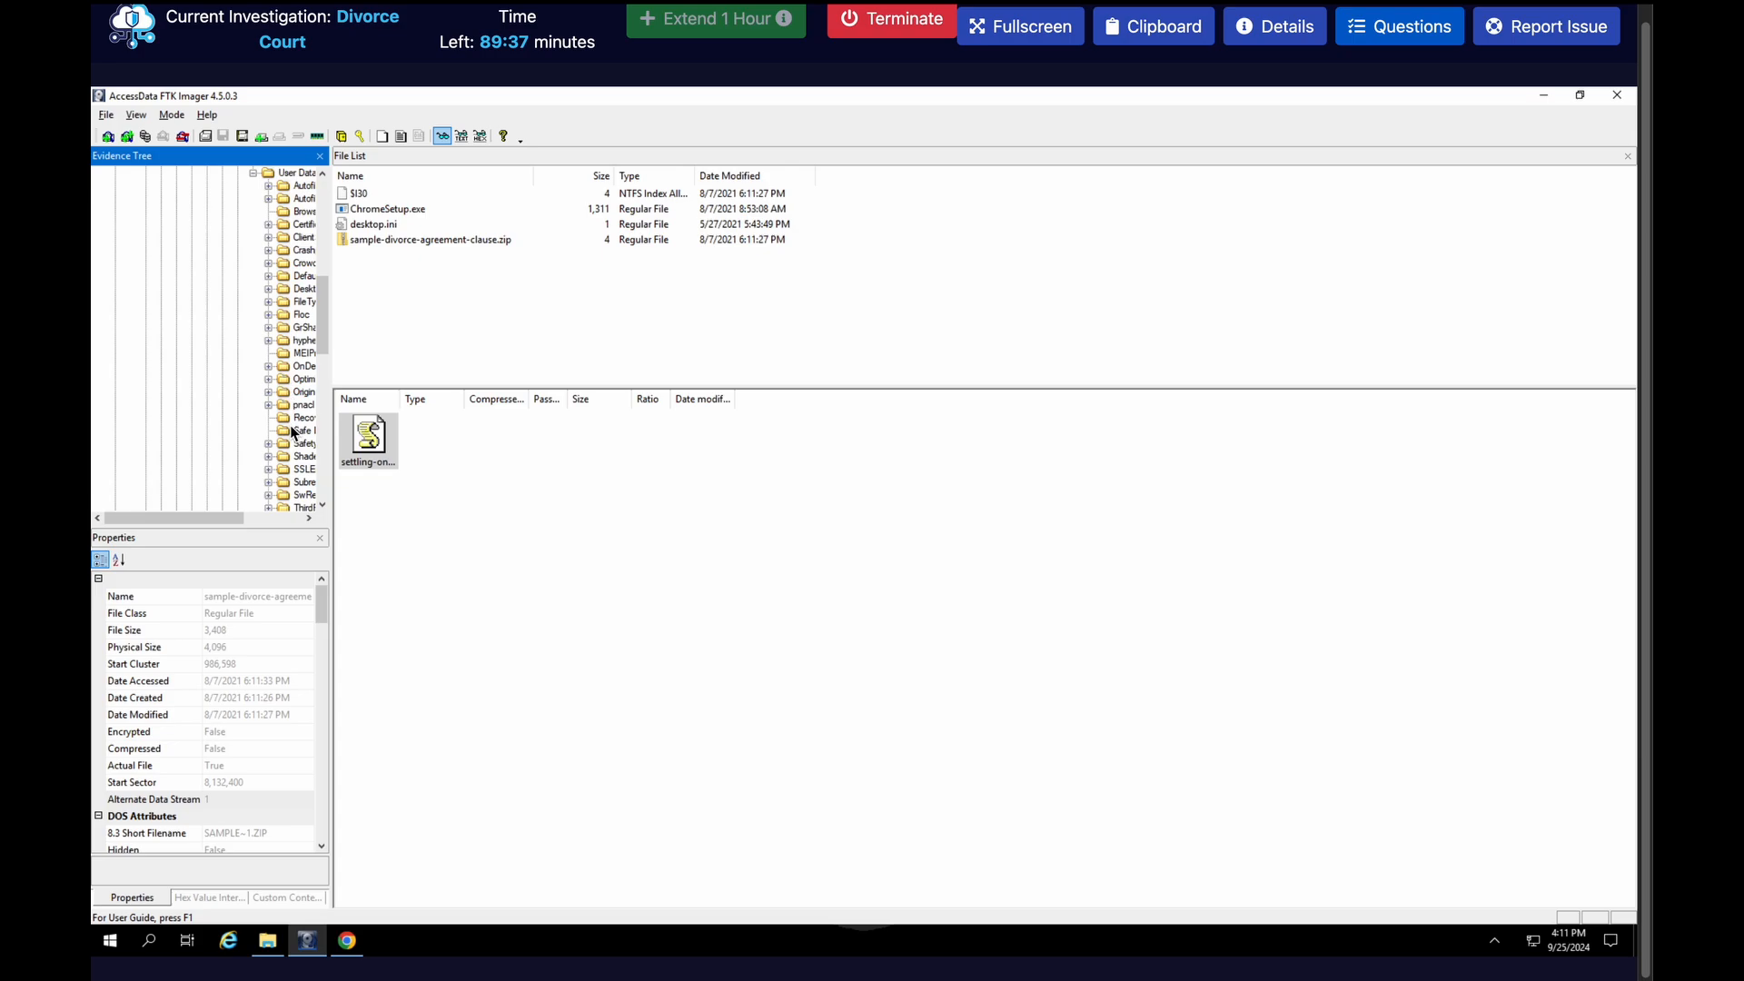
left_click_drag(236, 523, 257, 521)
left_click(221, 277)
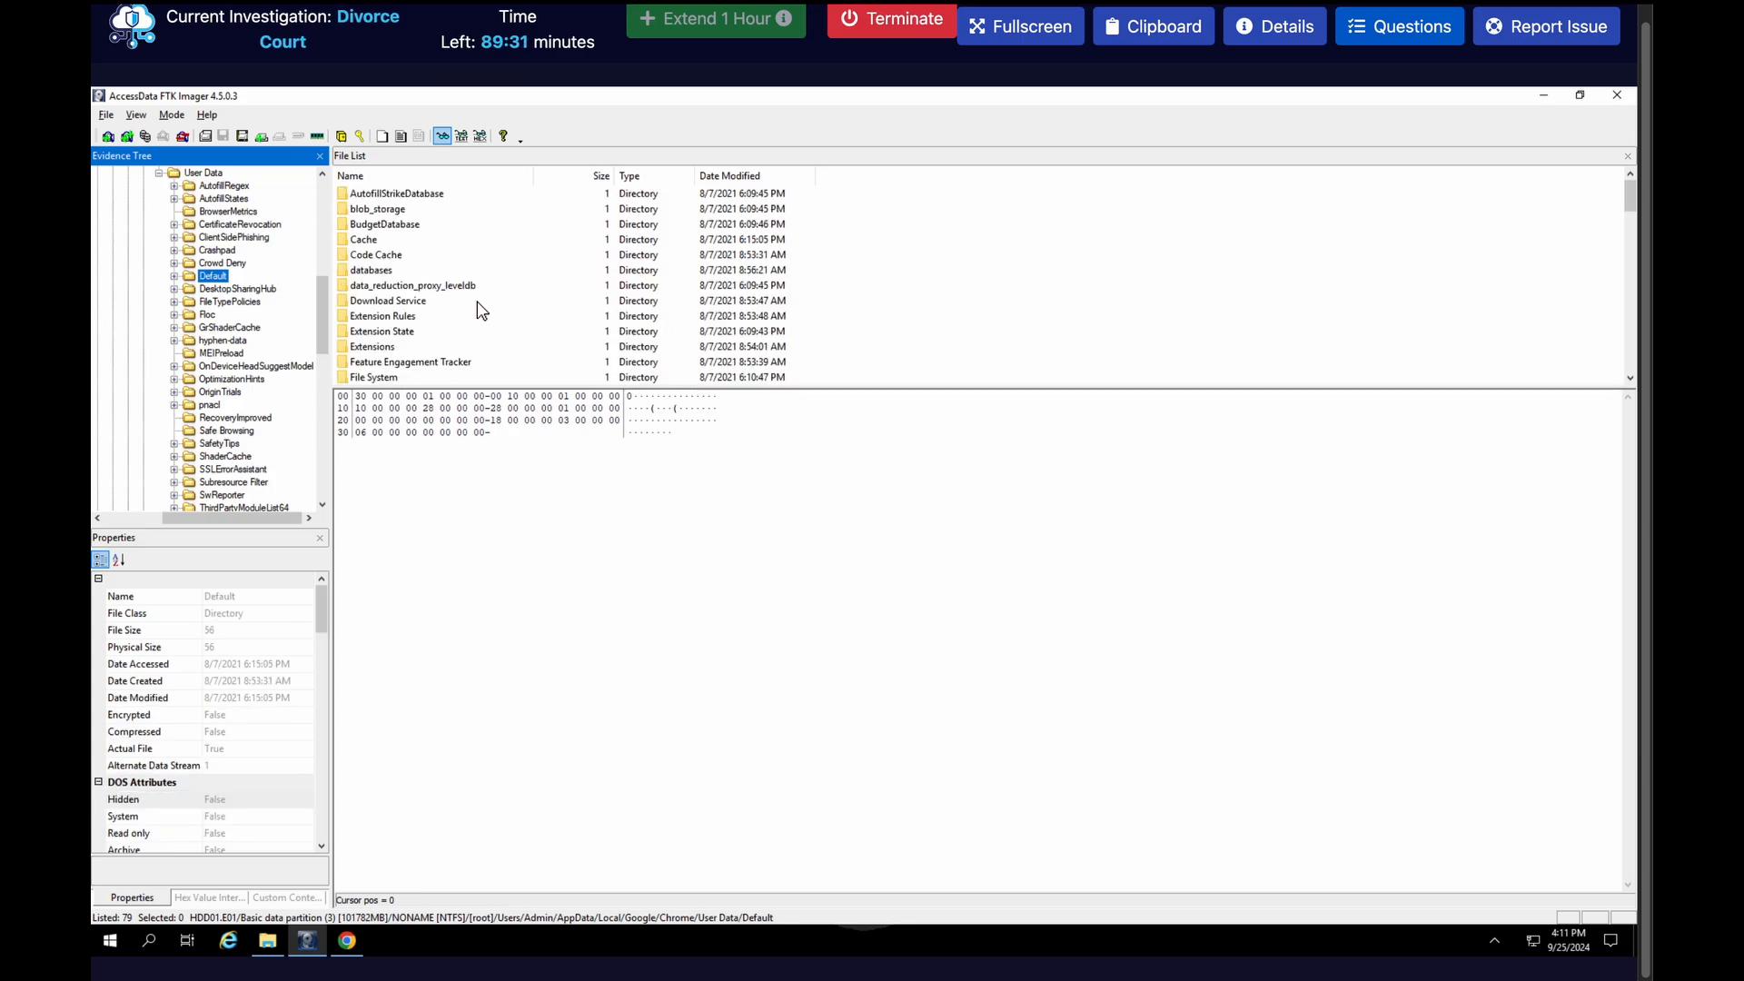
Export Chrome's History file from the Default folder to the Desktop
scroll(481, 311, "down", 8)
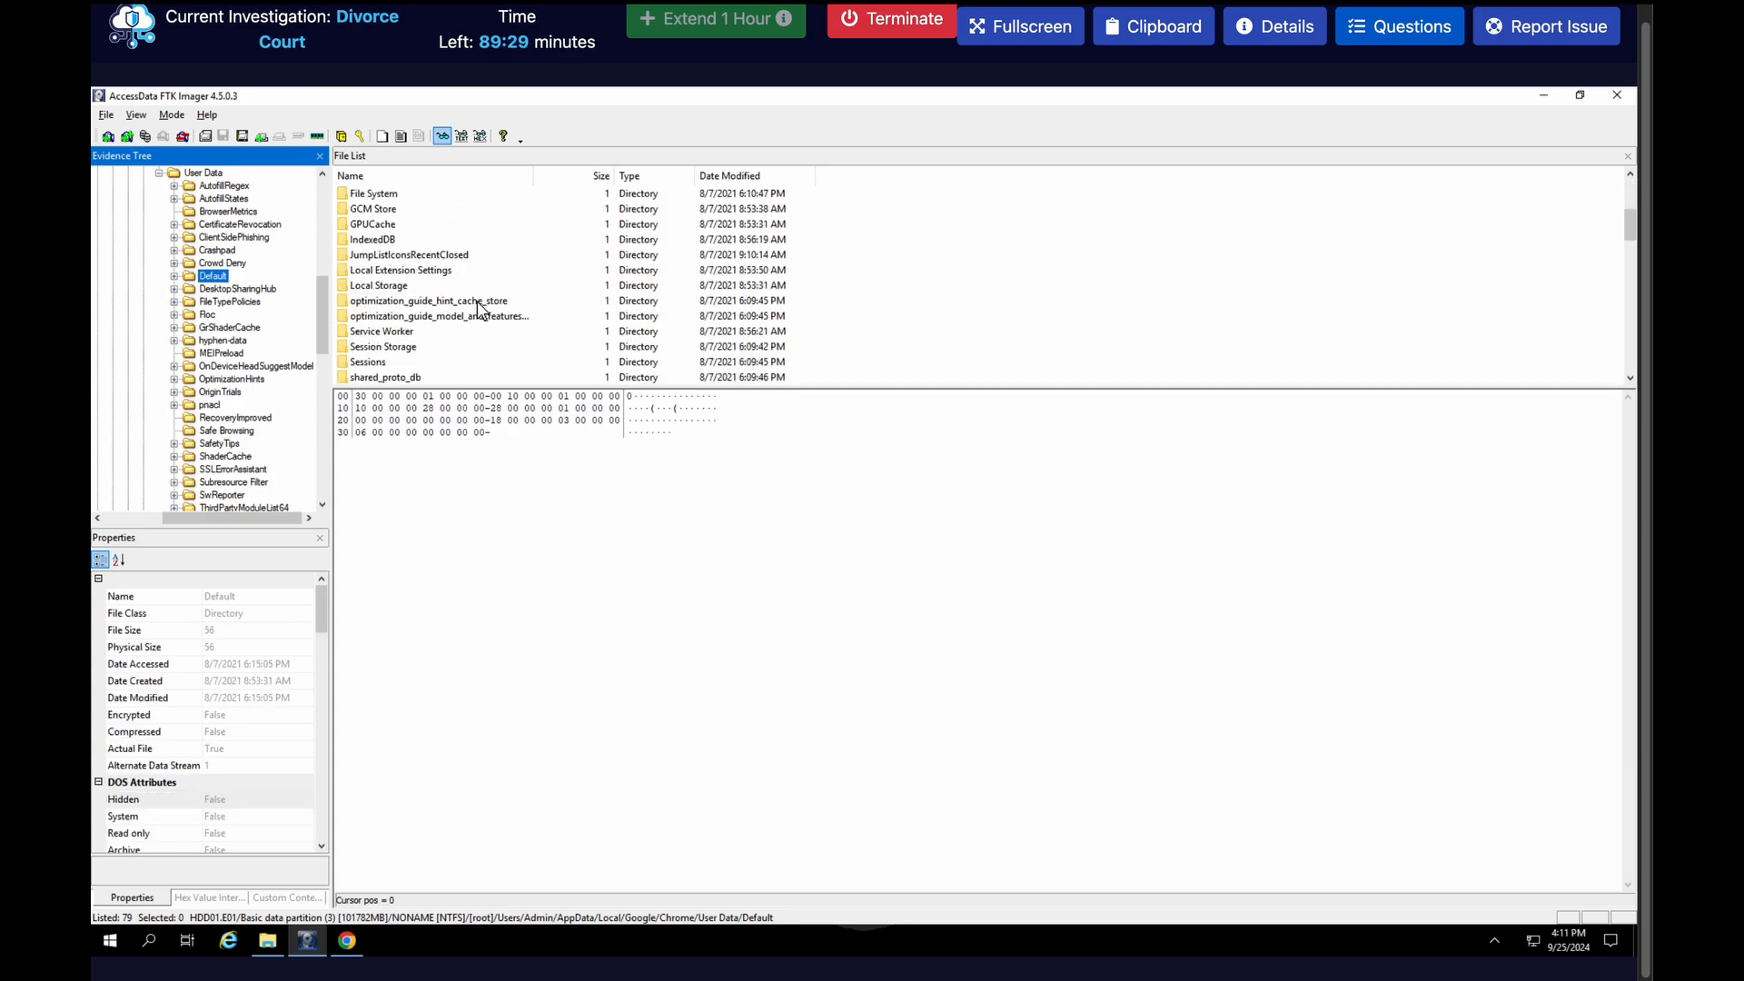
scroll(481, 311, "down", 3)
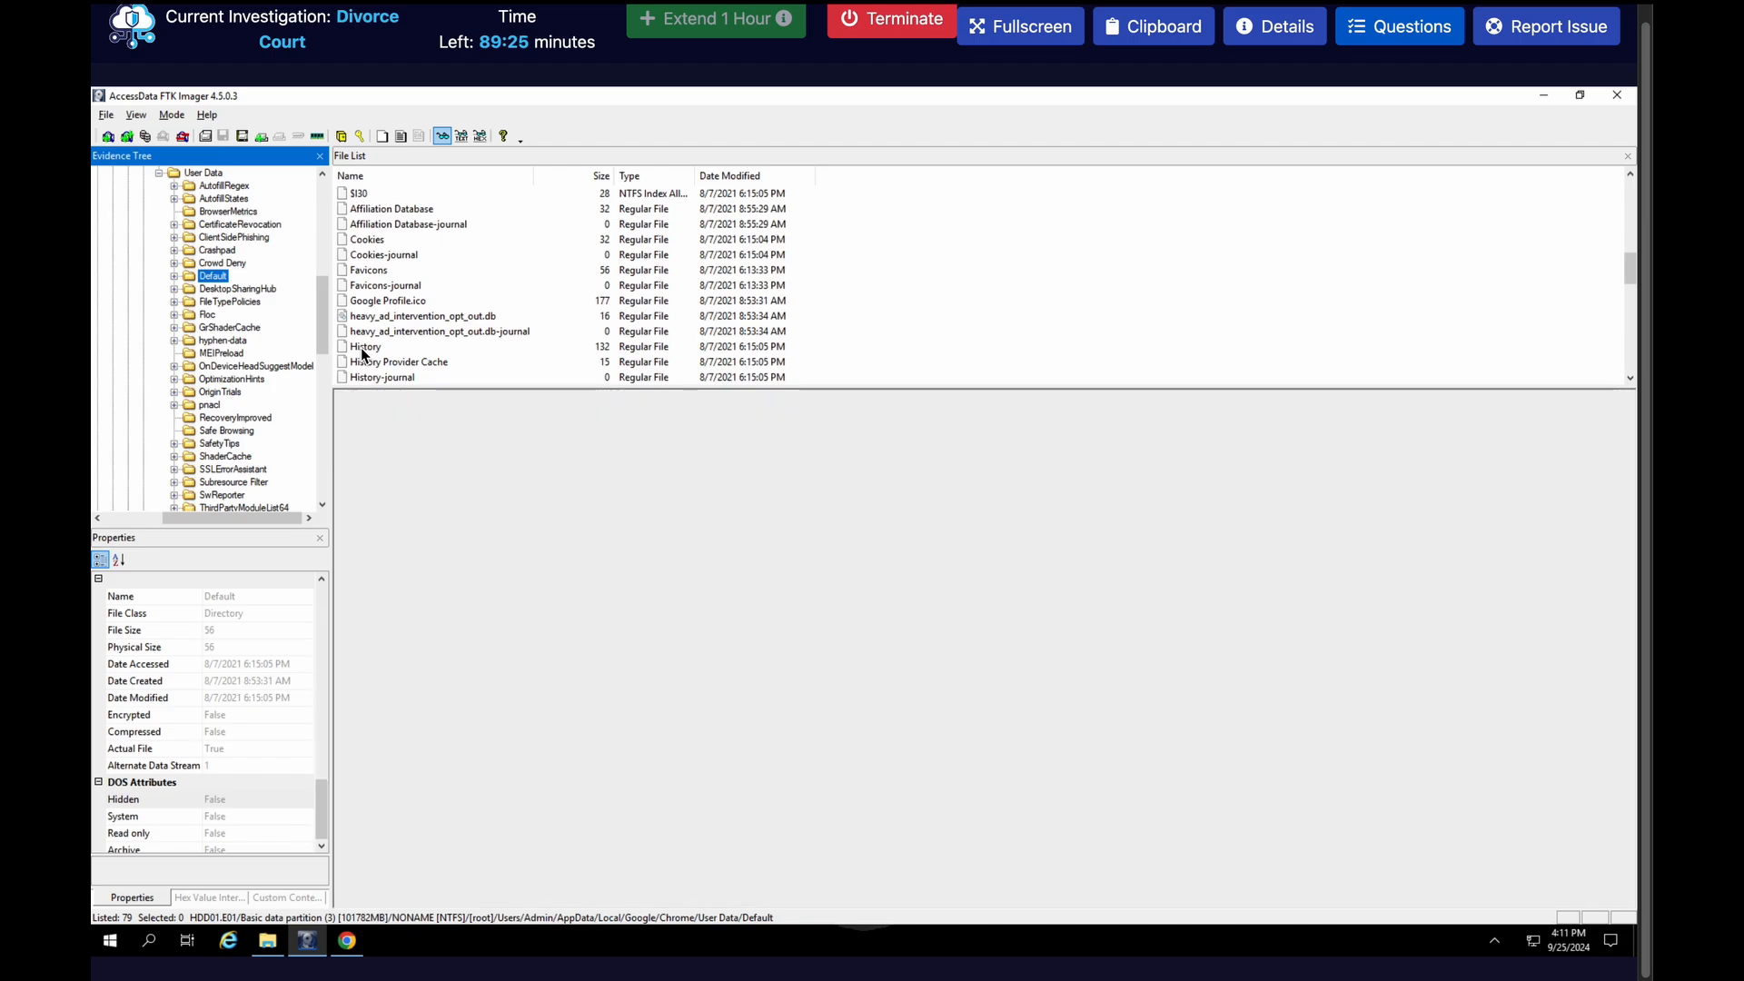
left_click(363, 346)
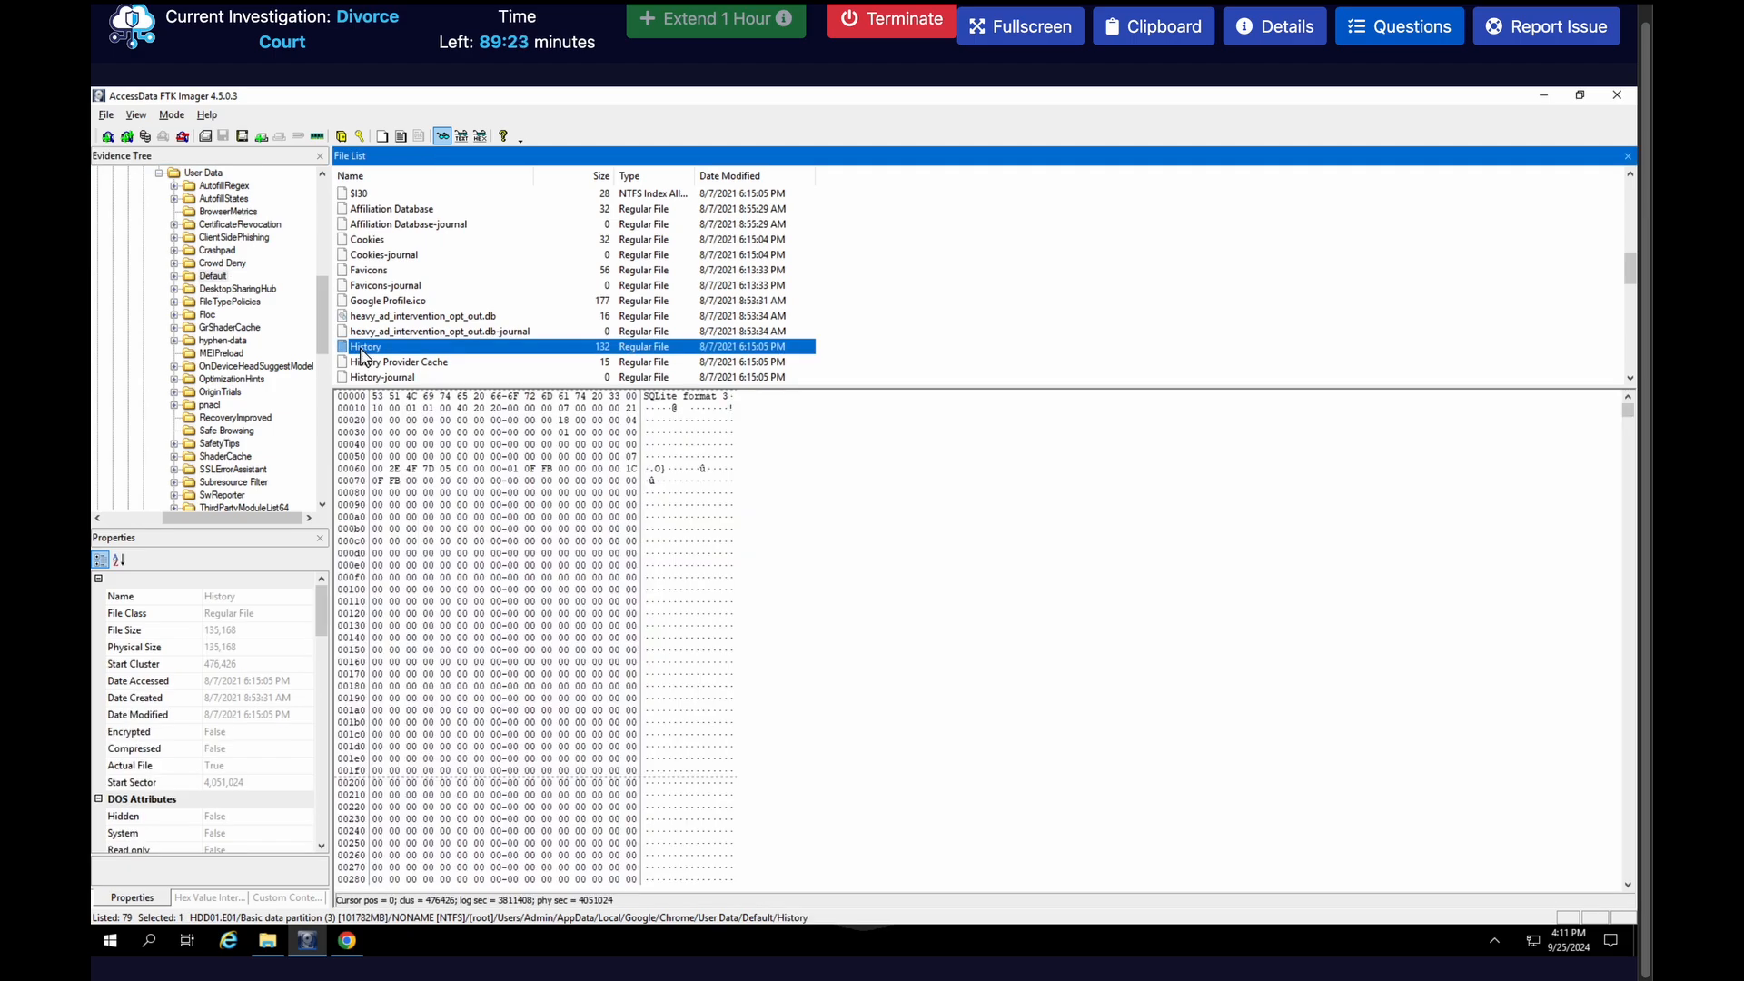
right_click(361, 351)
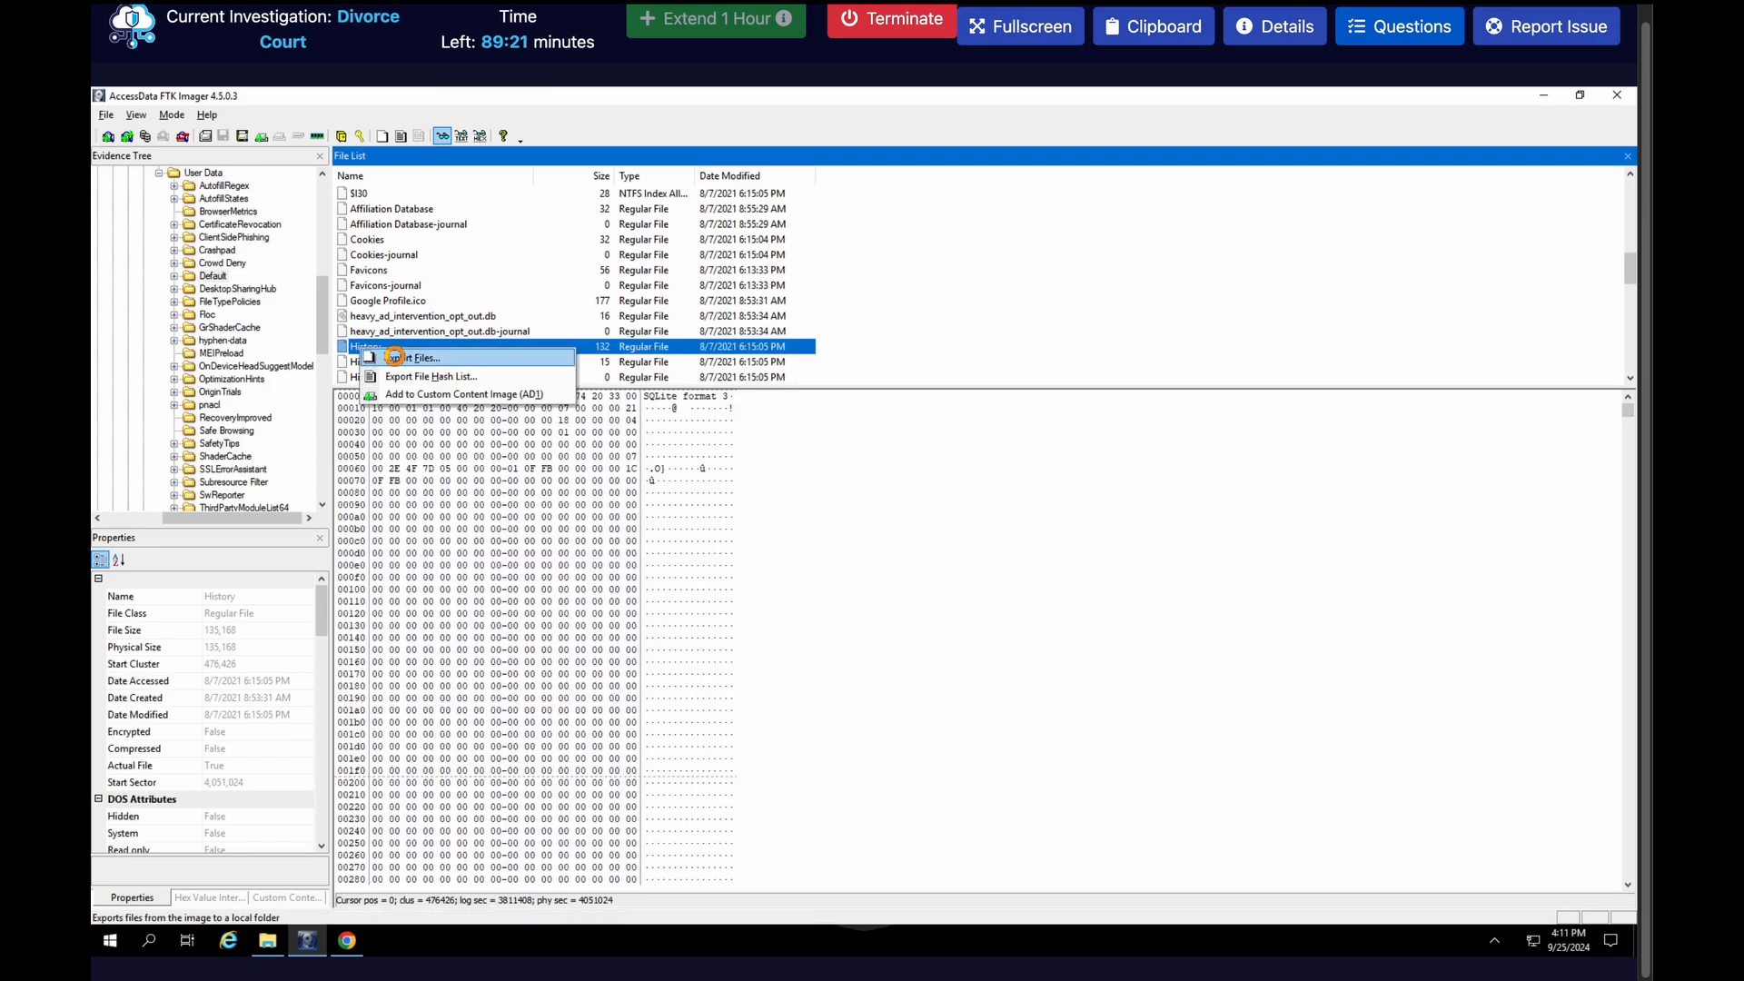
left_click(397, 360)
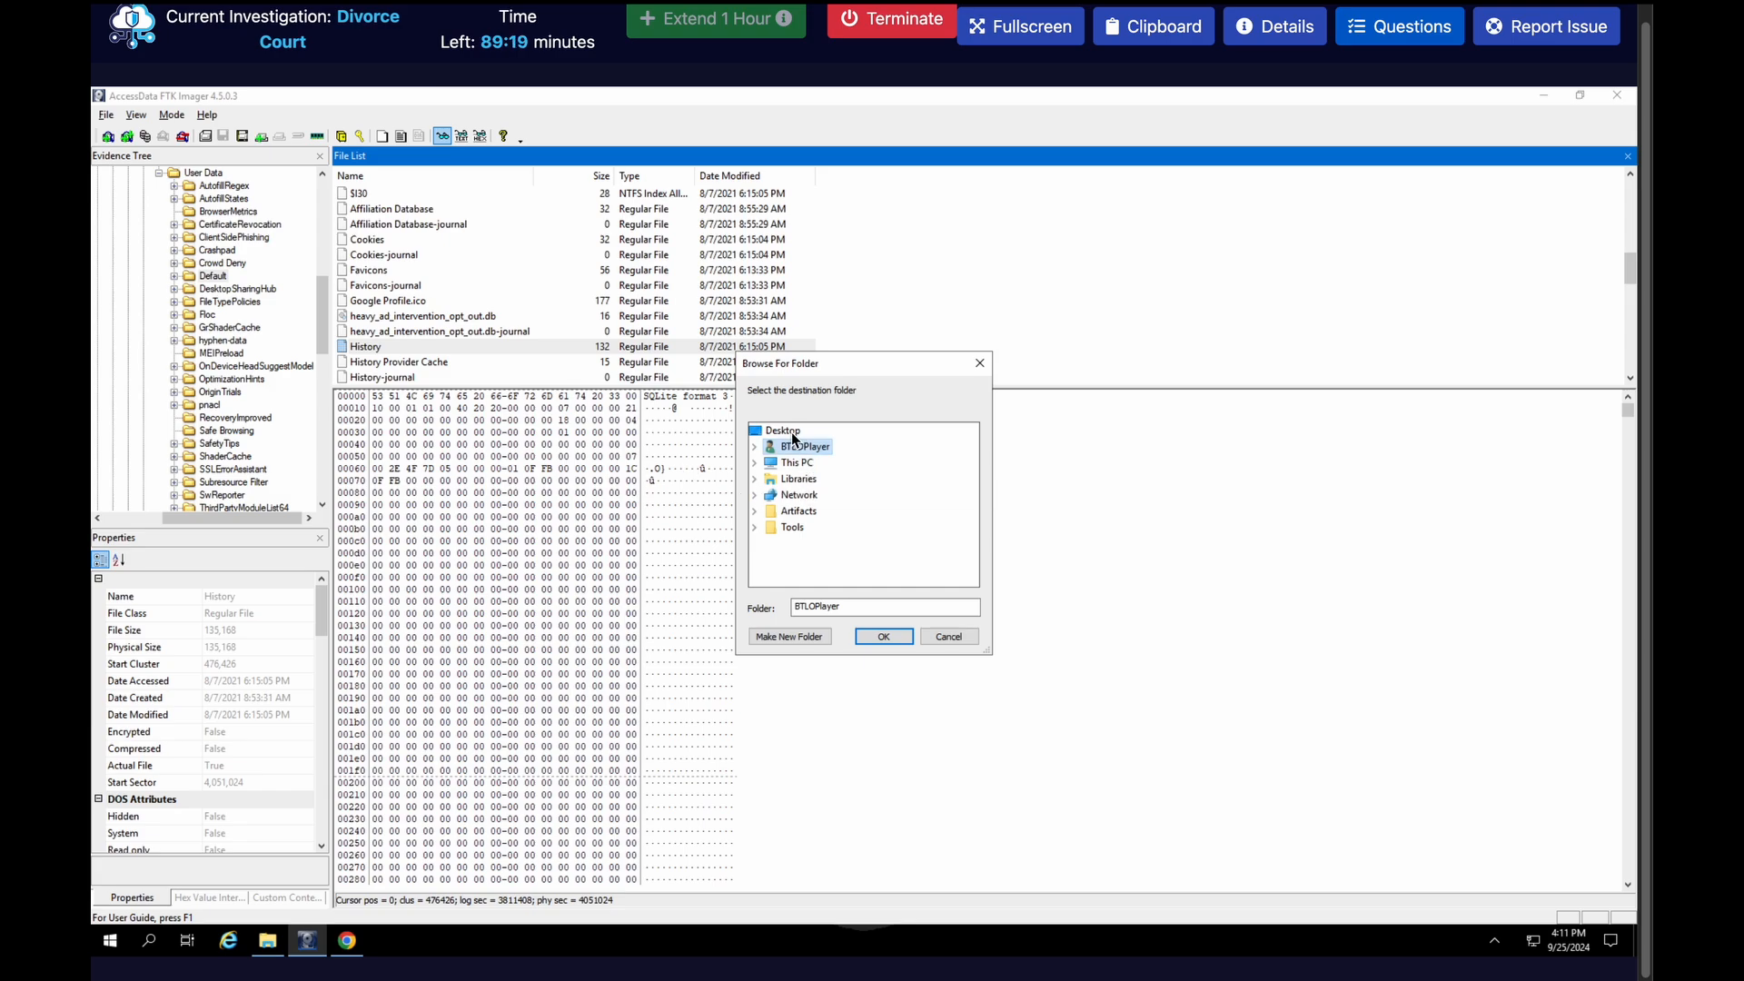
left_click(792, 432)
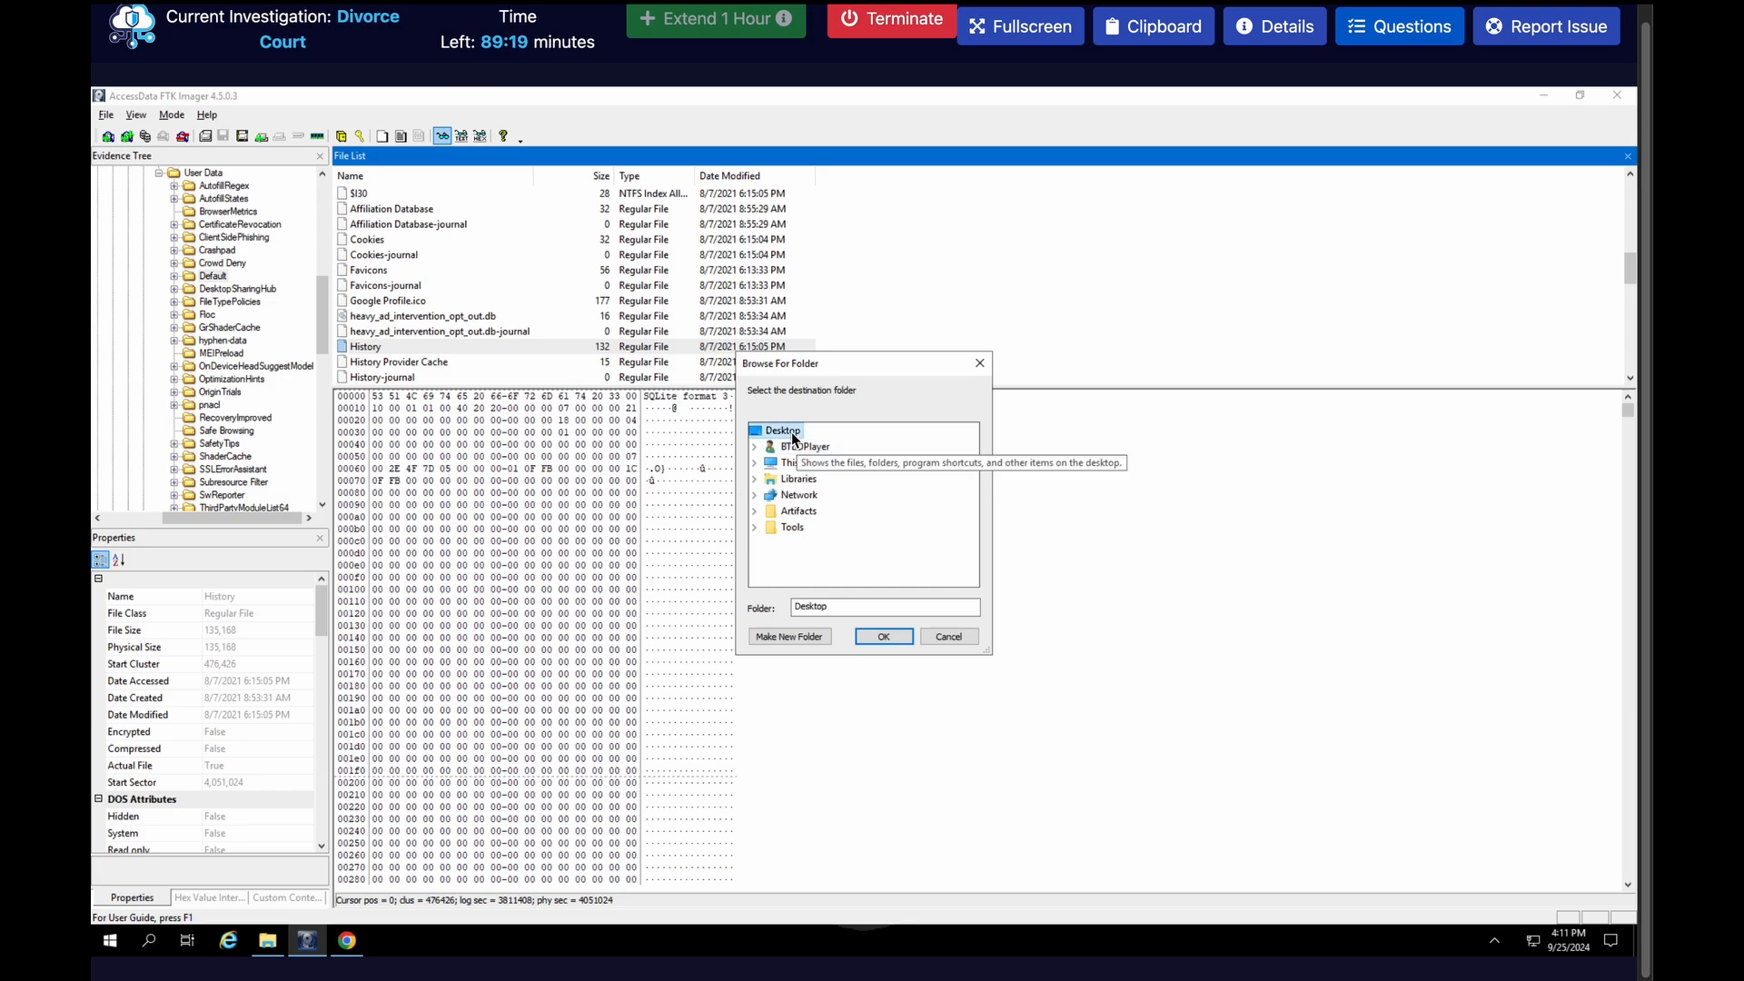
left_click(881, 635)
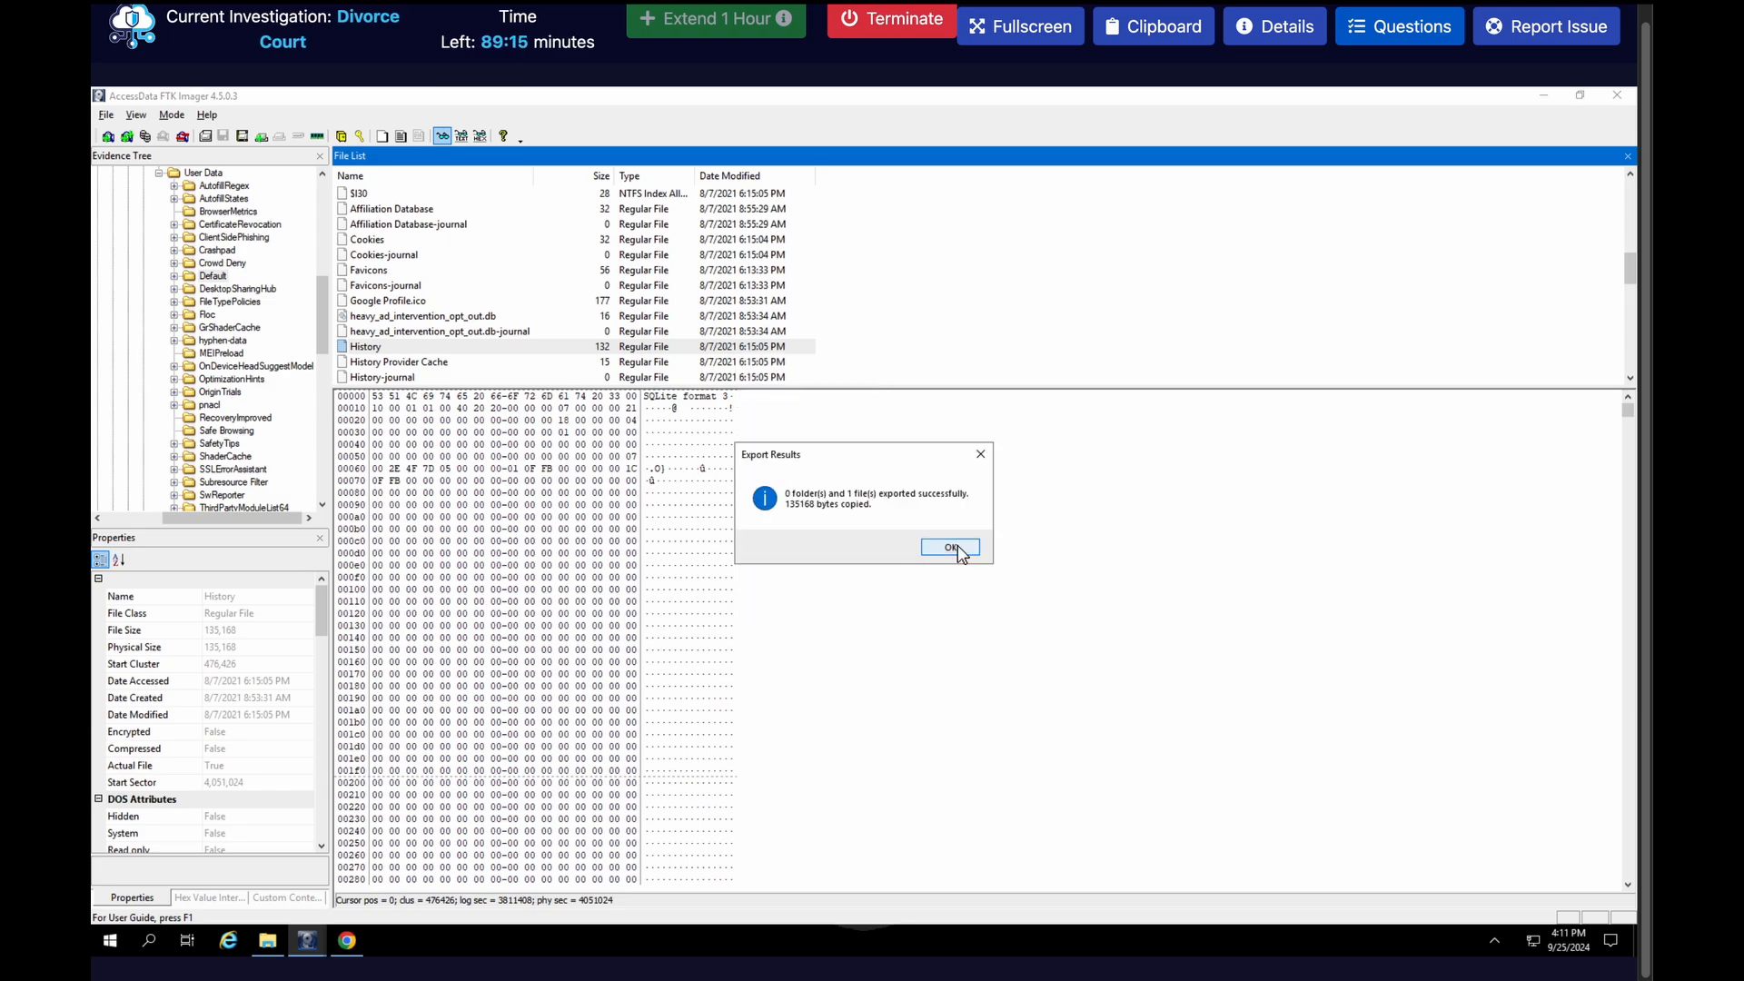
left_click(950, 548)
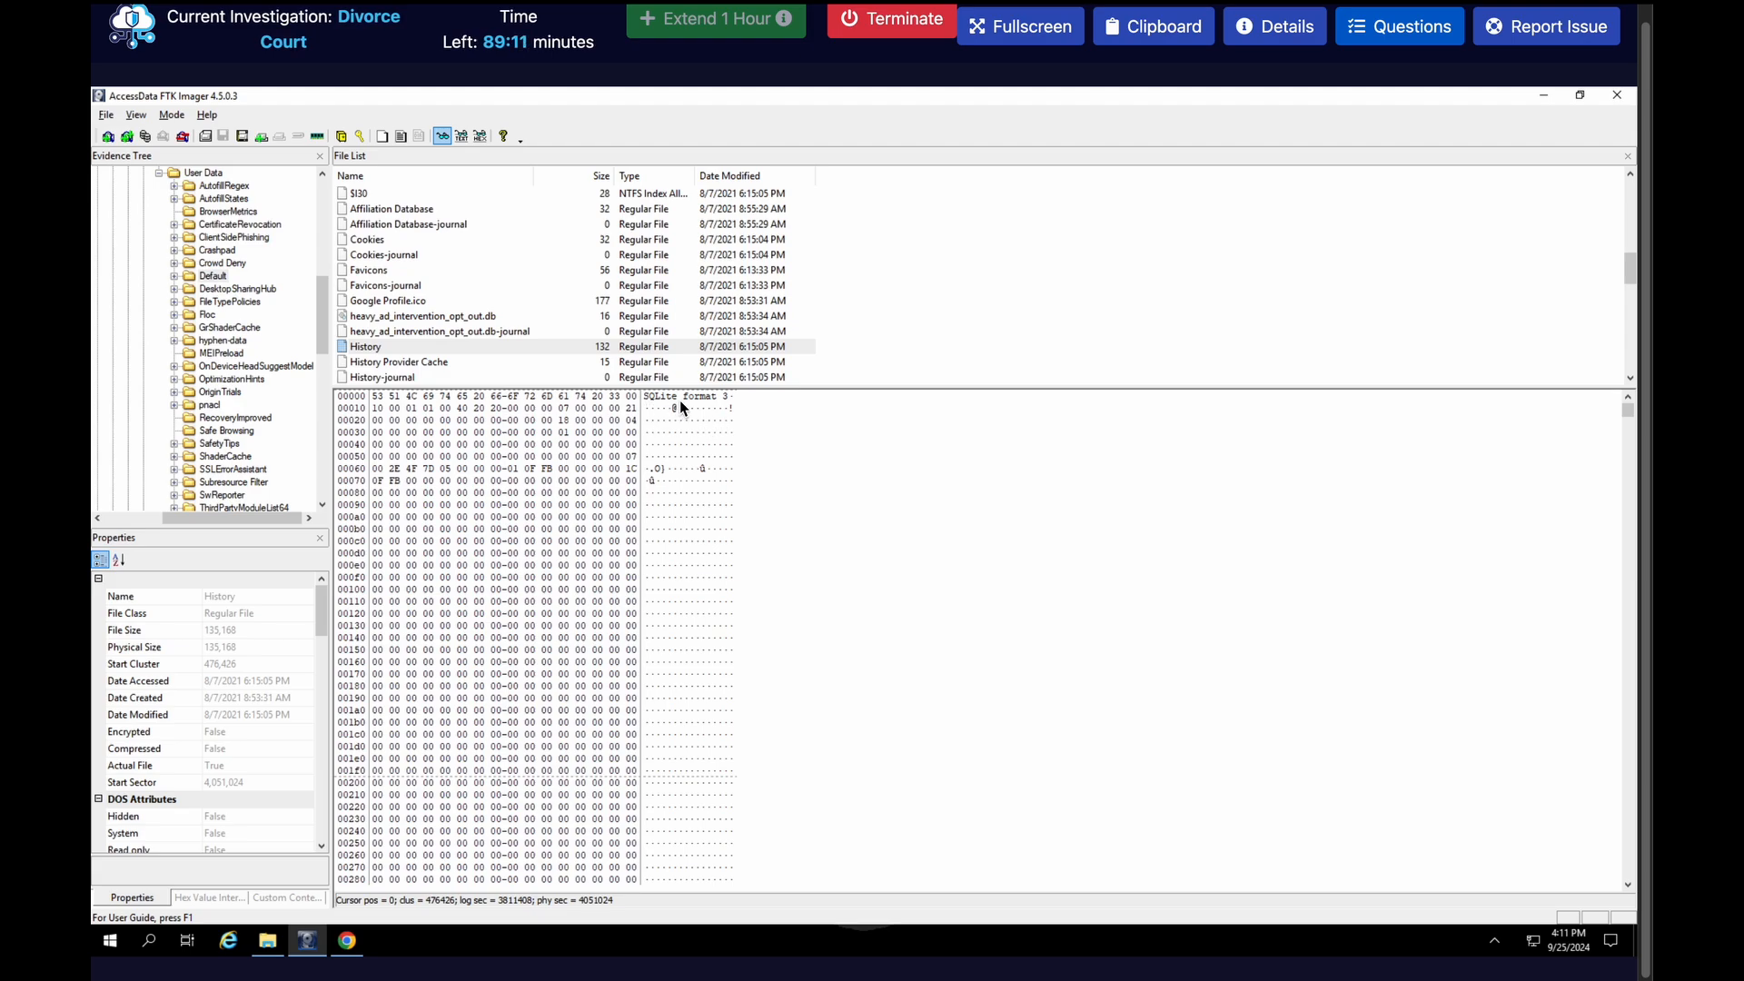
Switch to the Tools folder, show its contents as large icons, and launch DB Browser (SQLite)
left_click(267, 940)
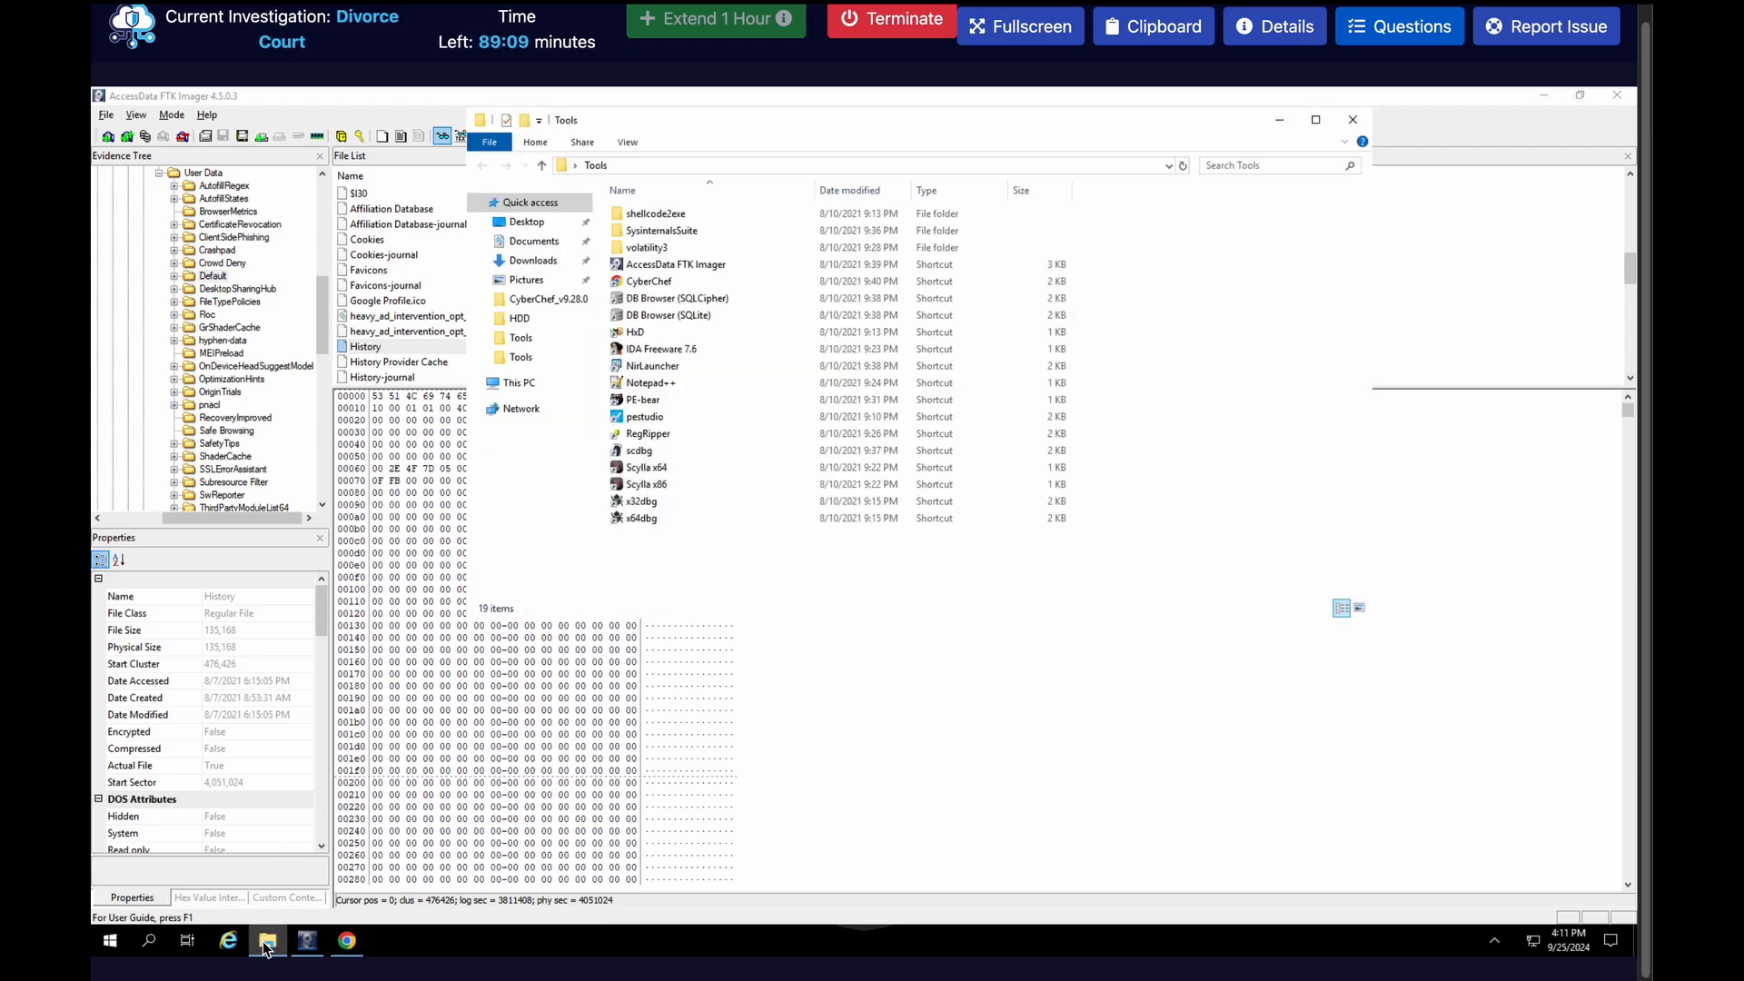
left_click(672, 299)
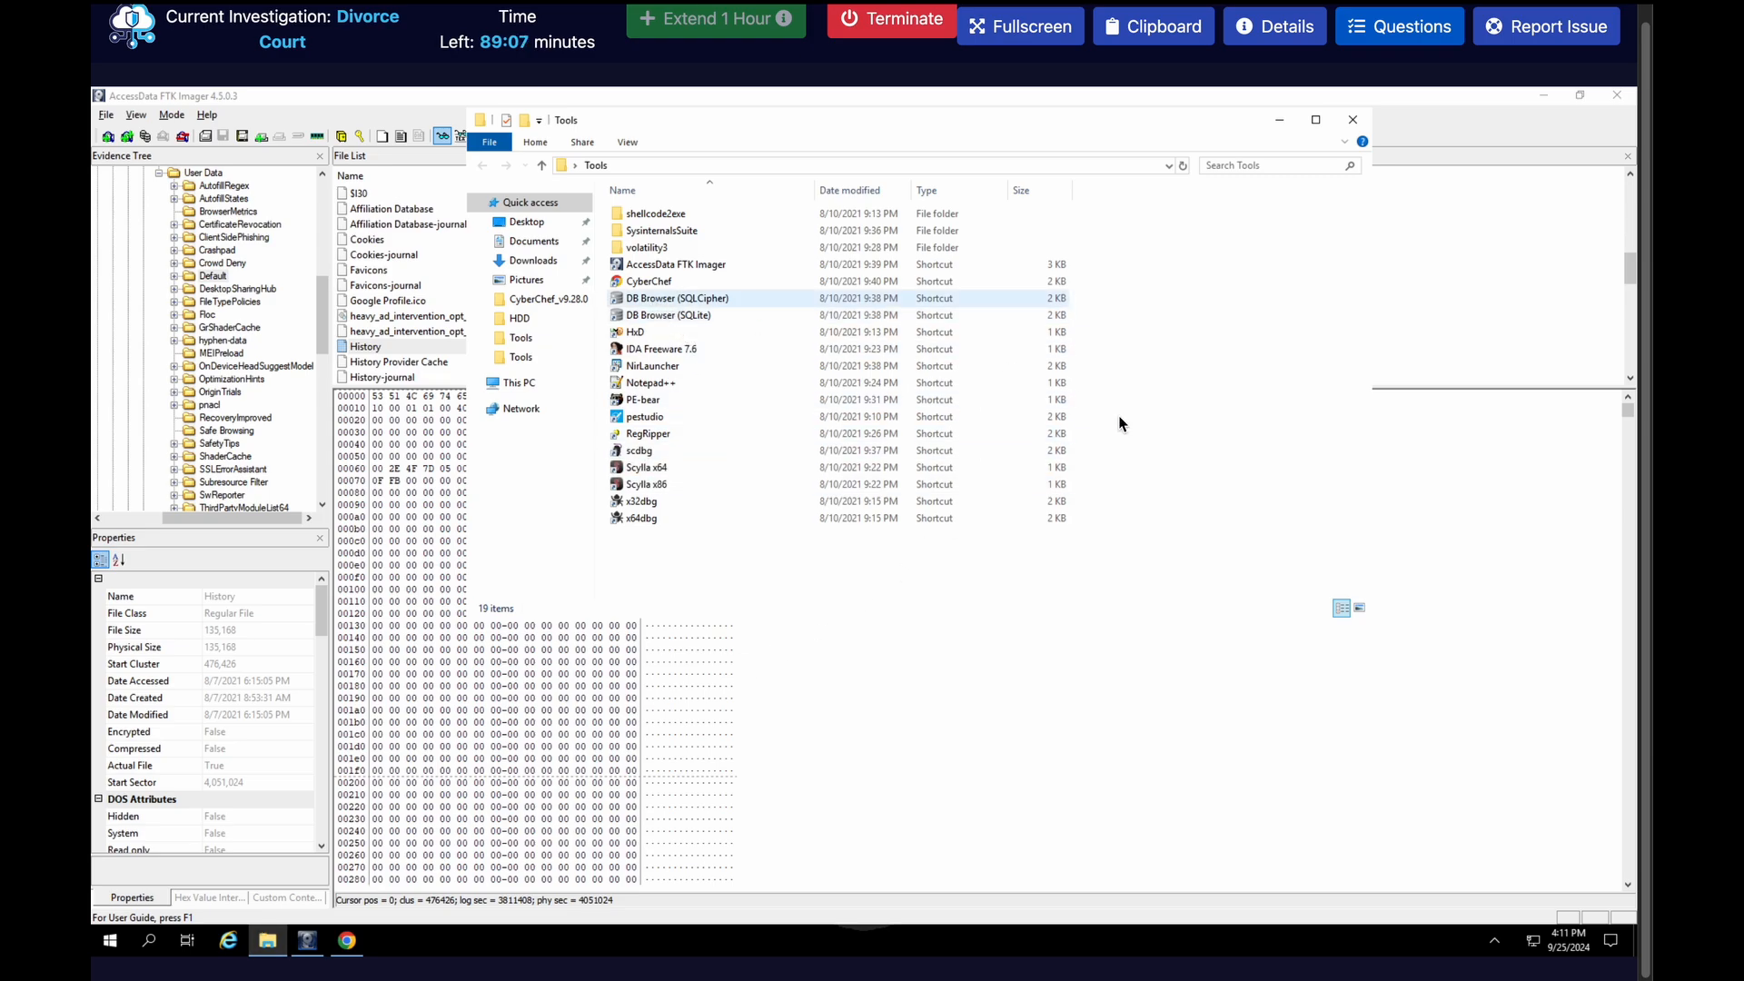
left_click(1359, 607)
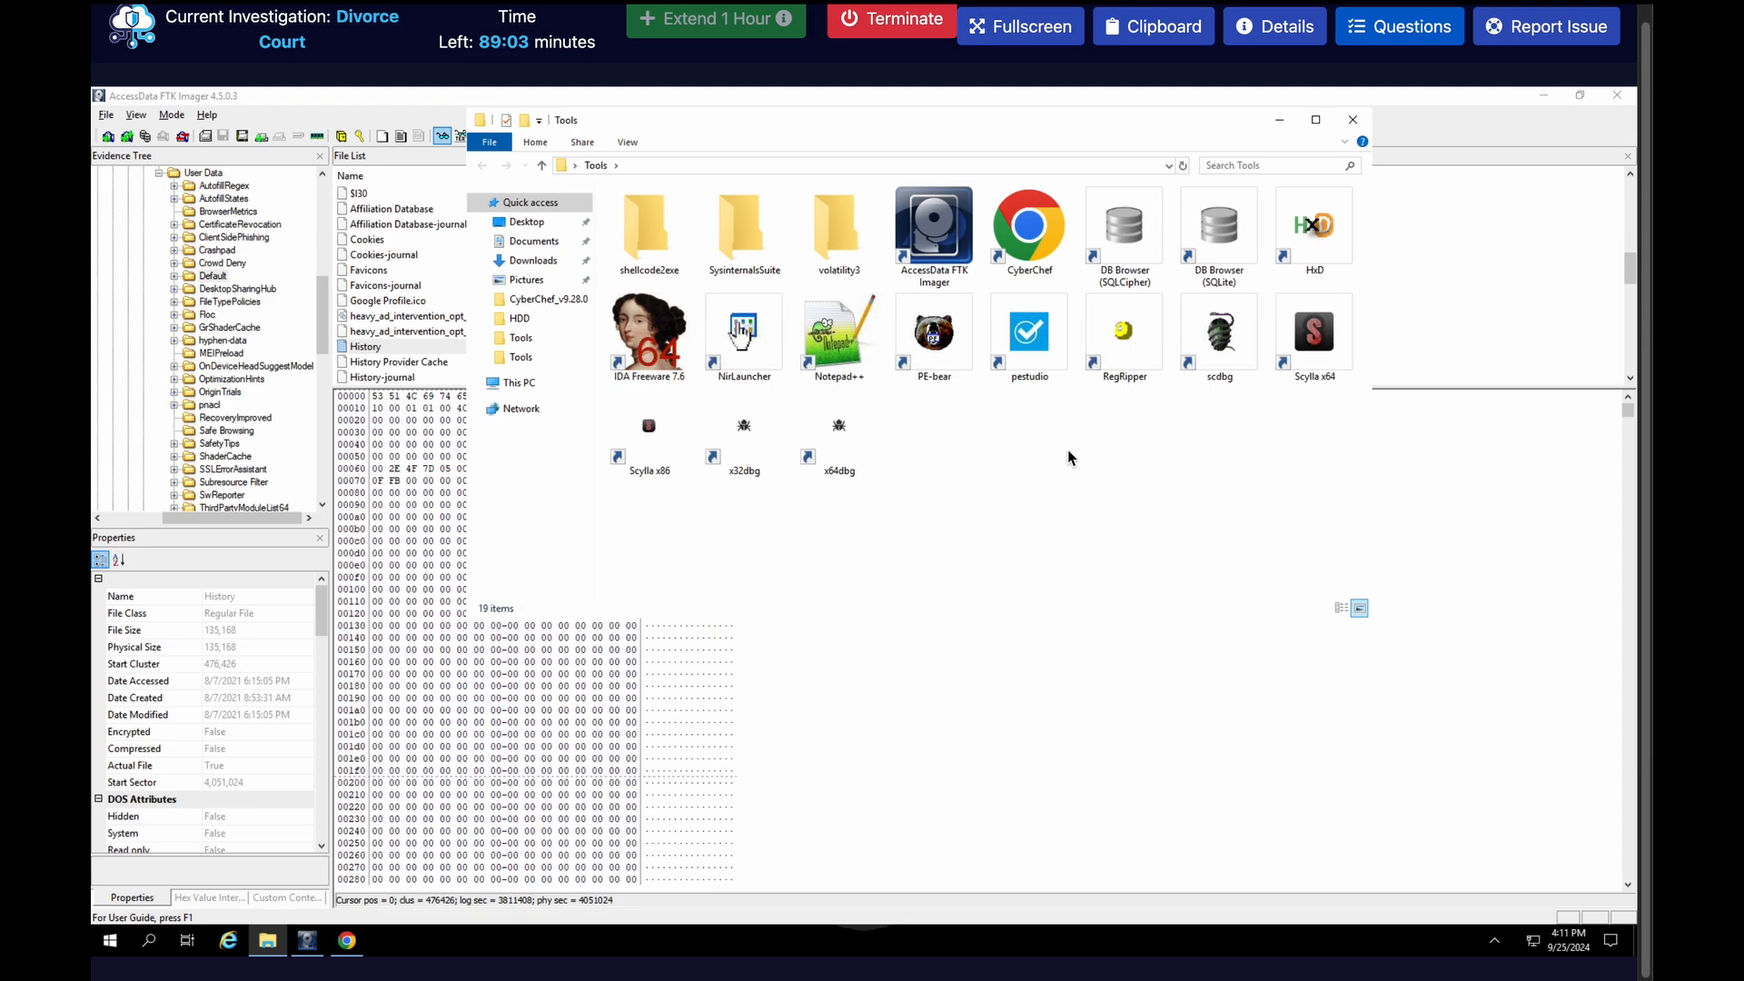
double_click(1226, 240)
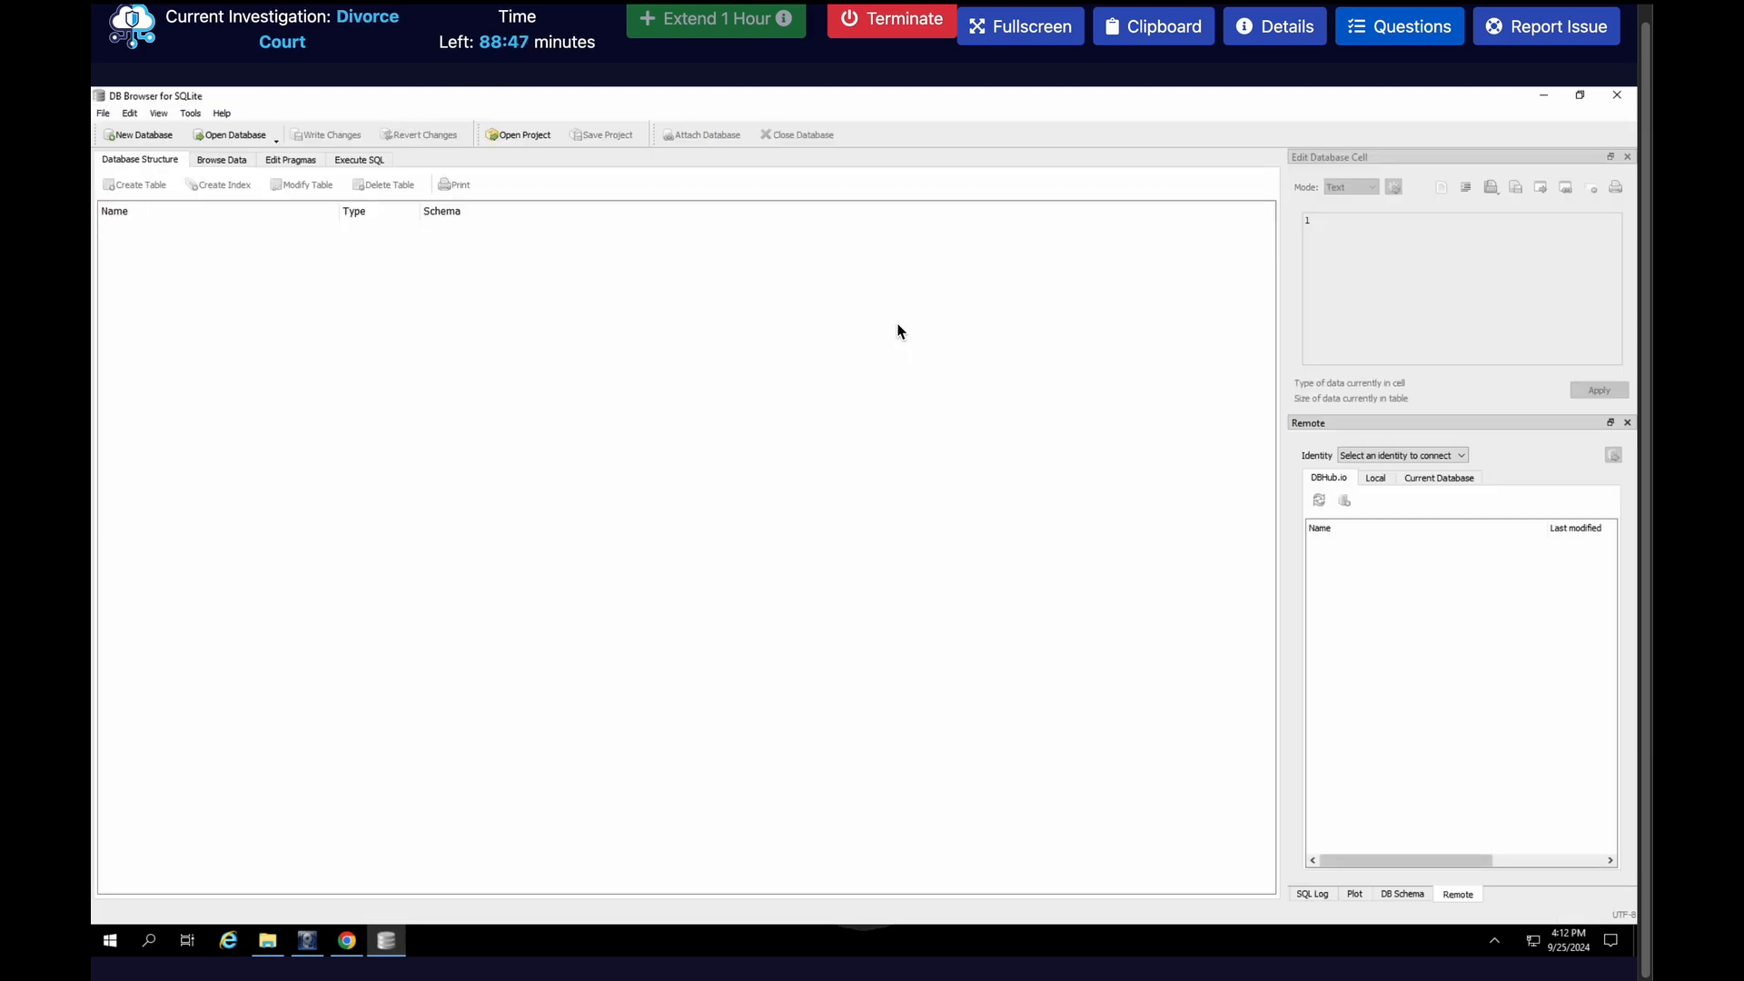
Open the exported History file from the Desktop as a database, with the file filter set to All files
left_click(218, 141)
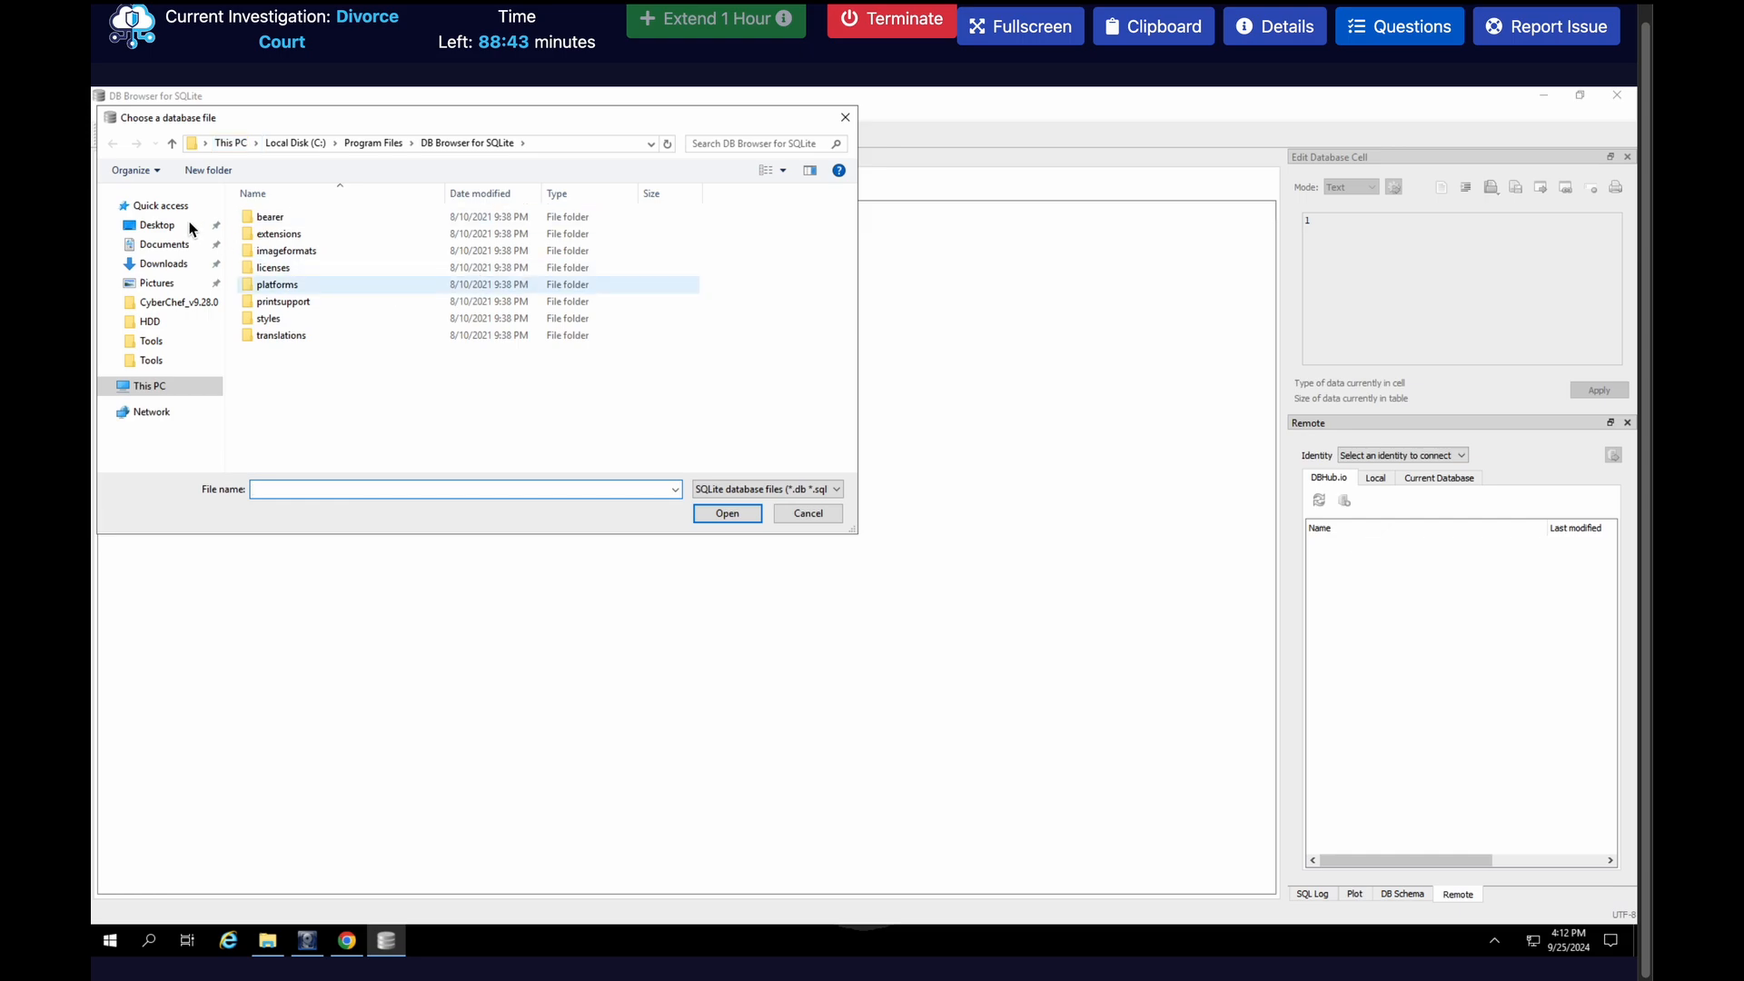
left_click(167, 225)
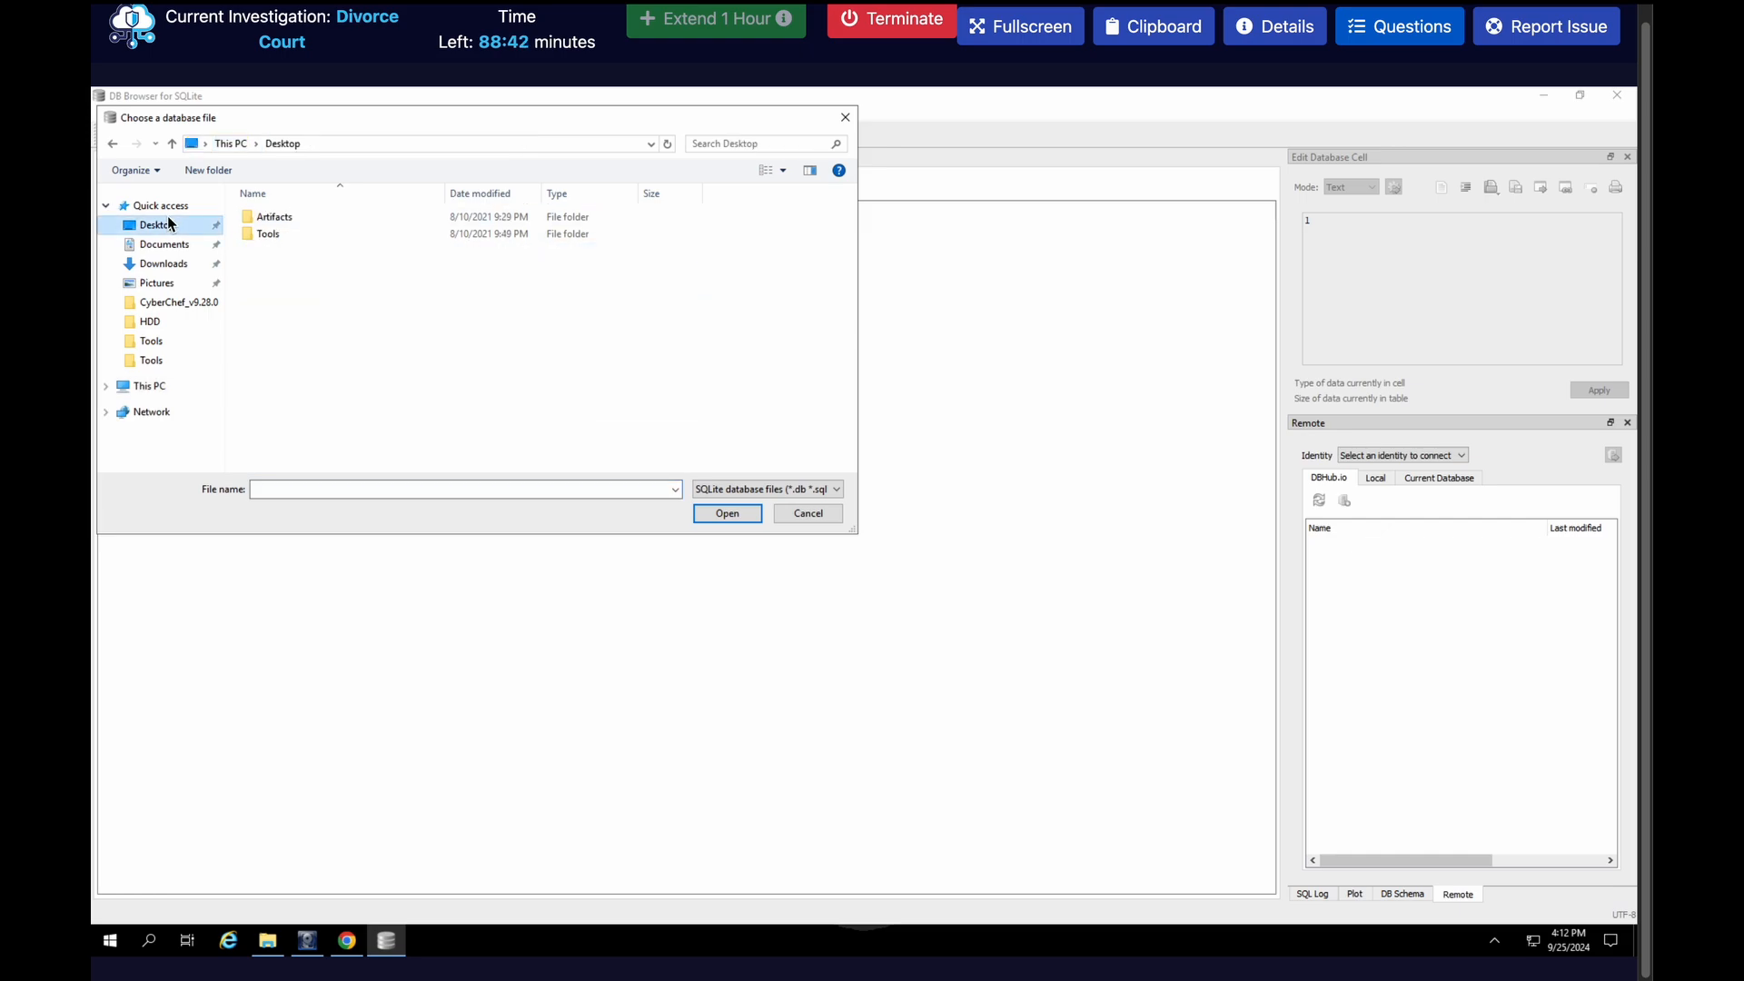
left_click(750, 492)
left_click(744, 514)
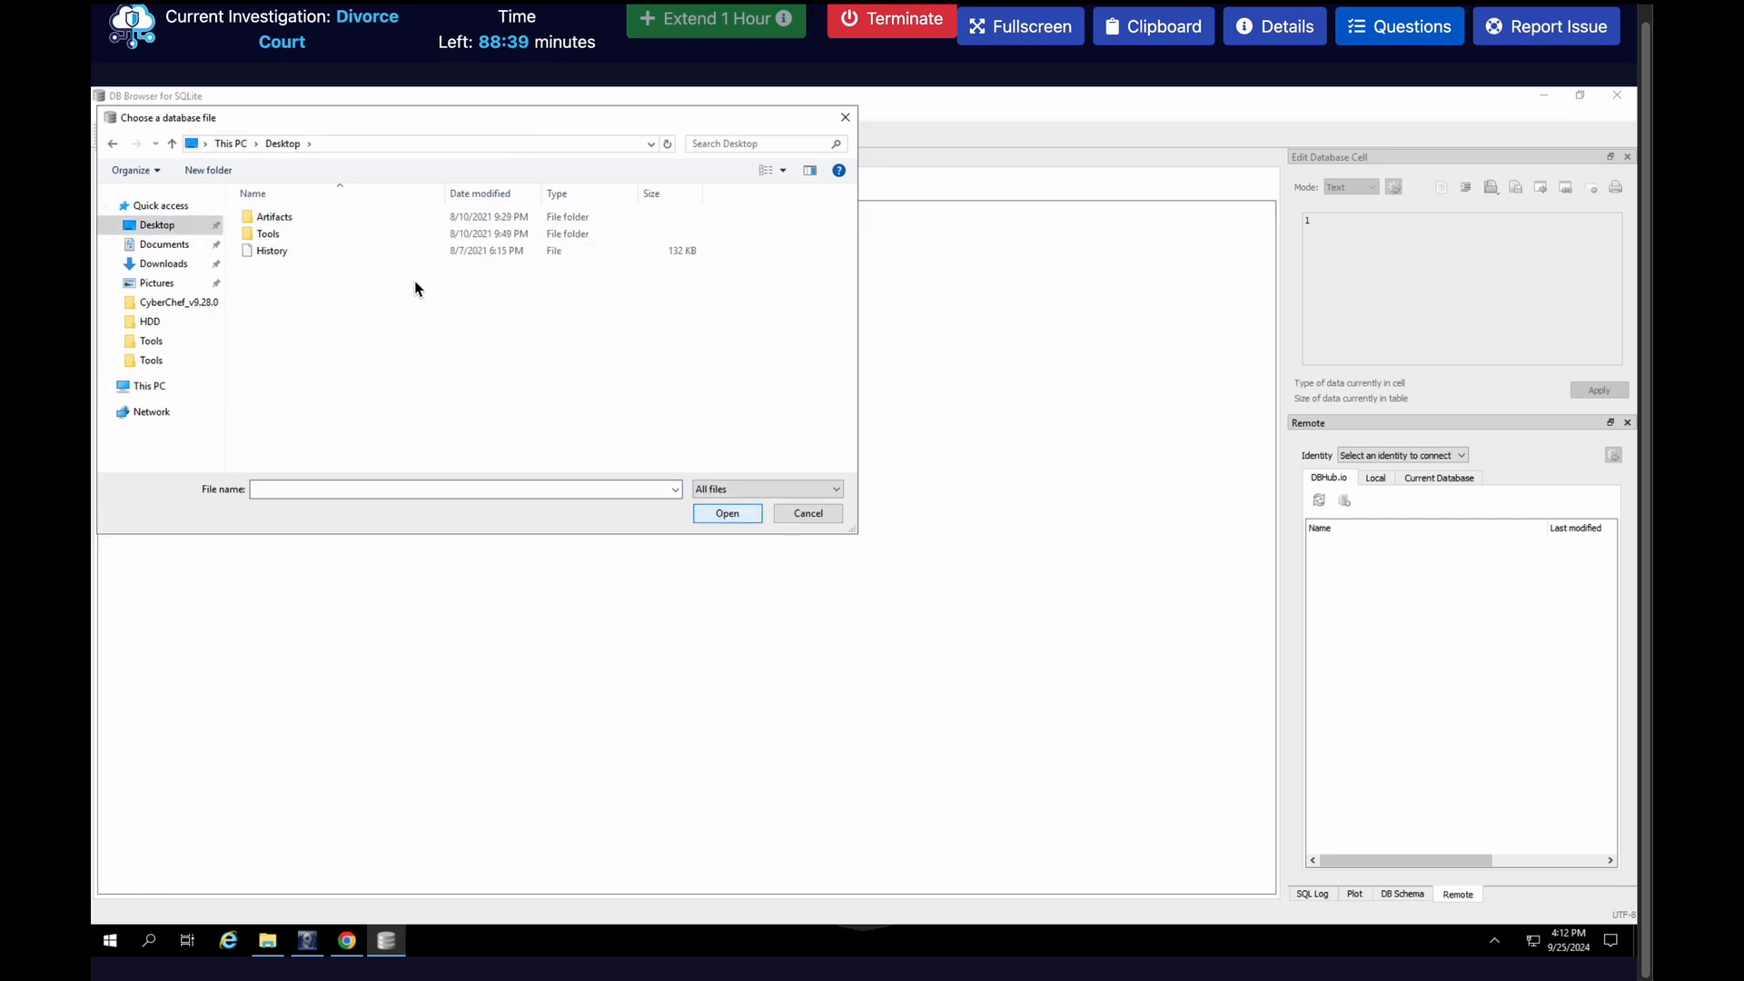
double_click(378, 254)
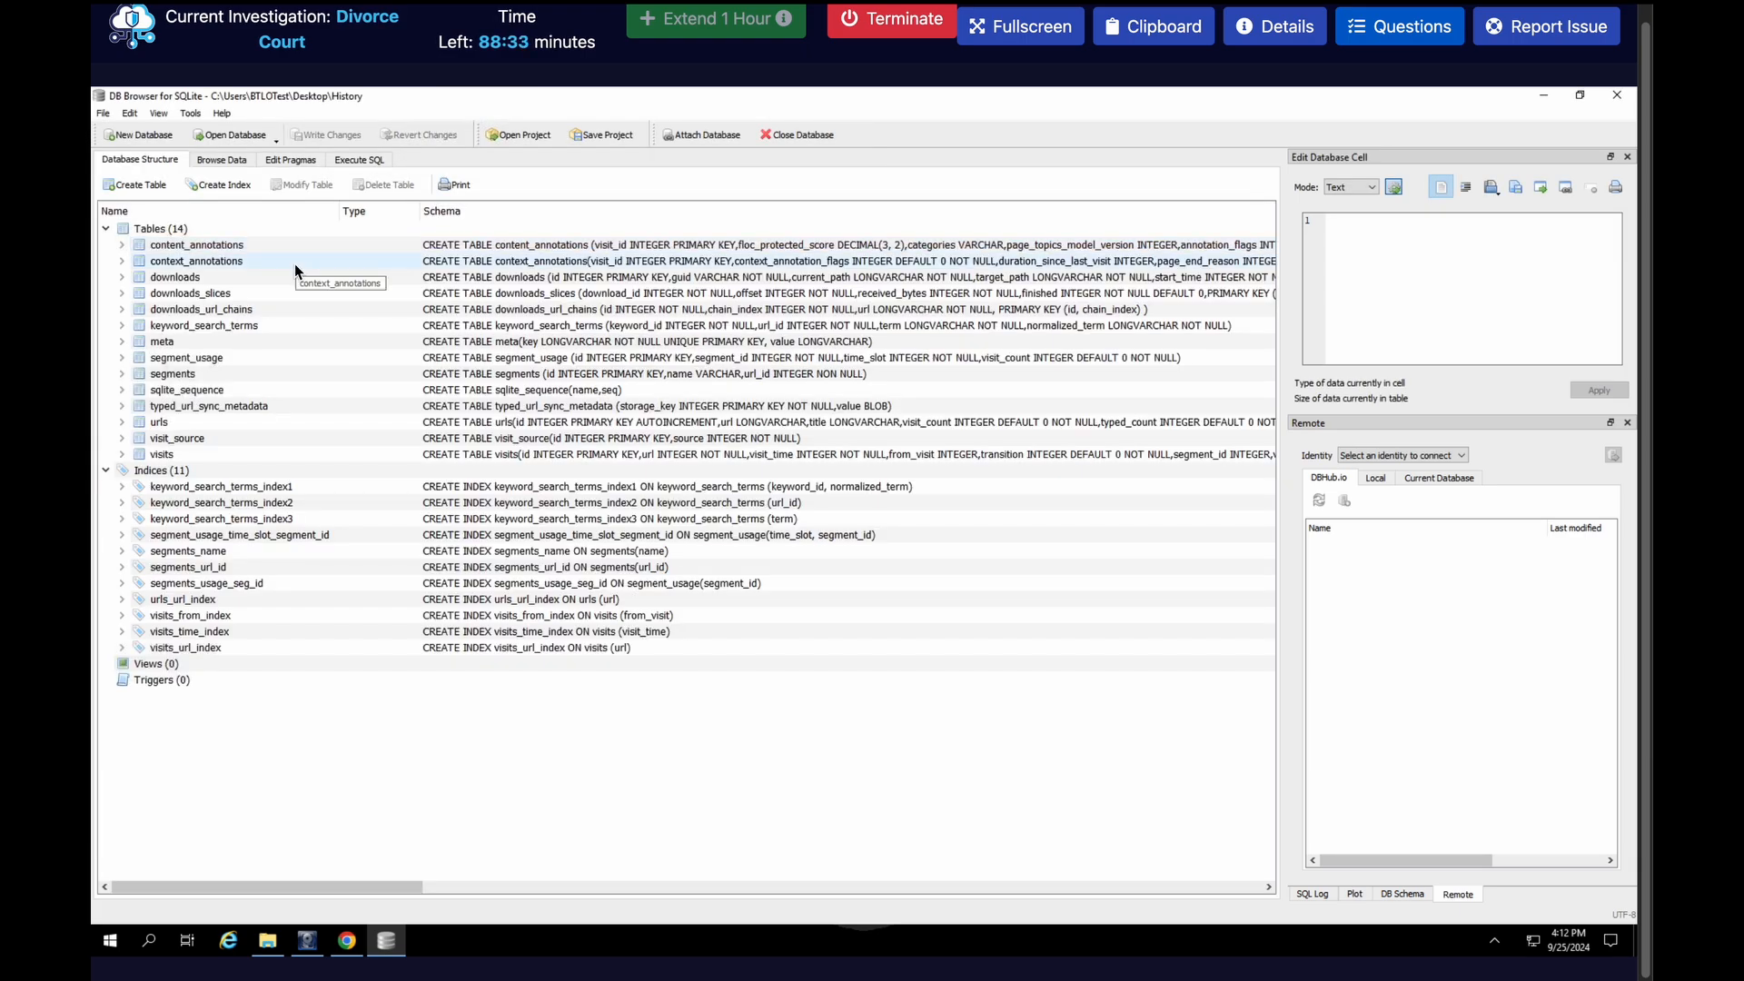
Browse the data of the downloads table and widen the current_path column to show the full path
left_click(233, 158)
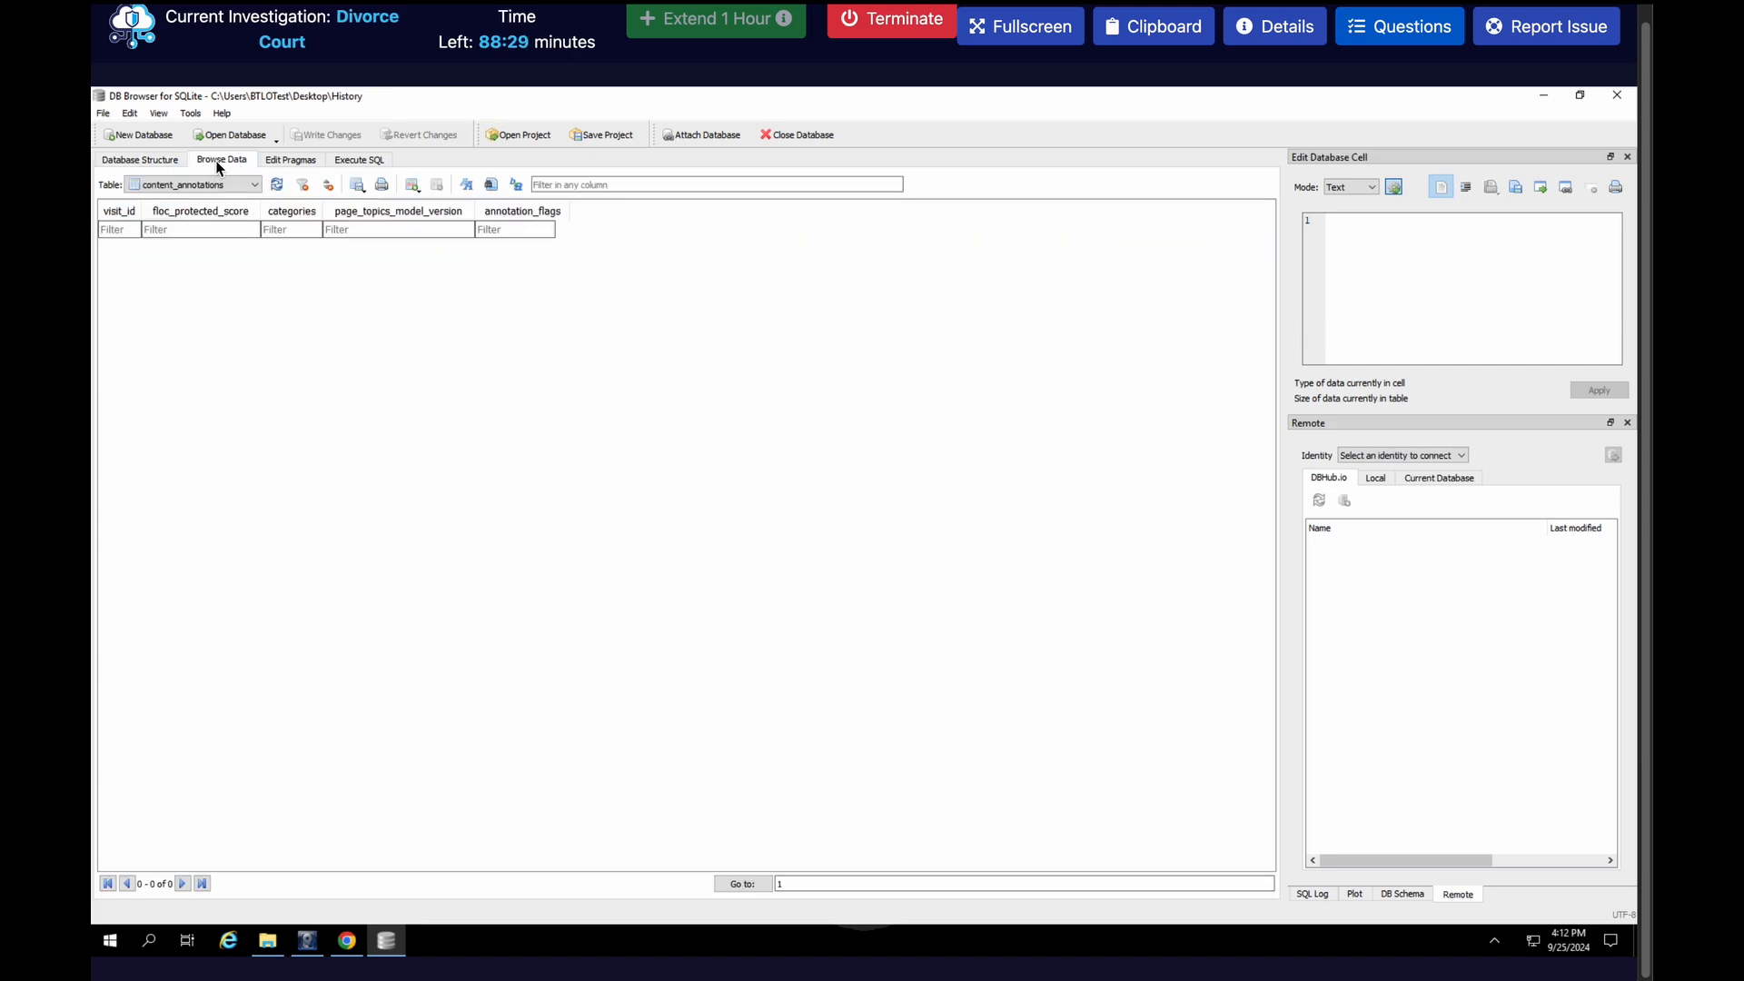
left_click(212, 187)
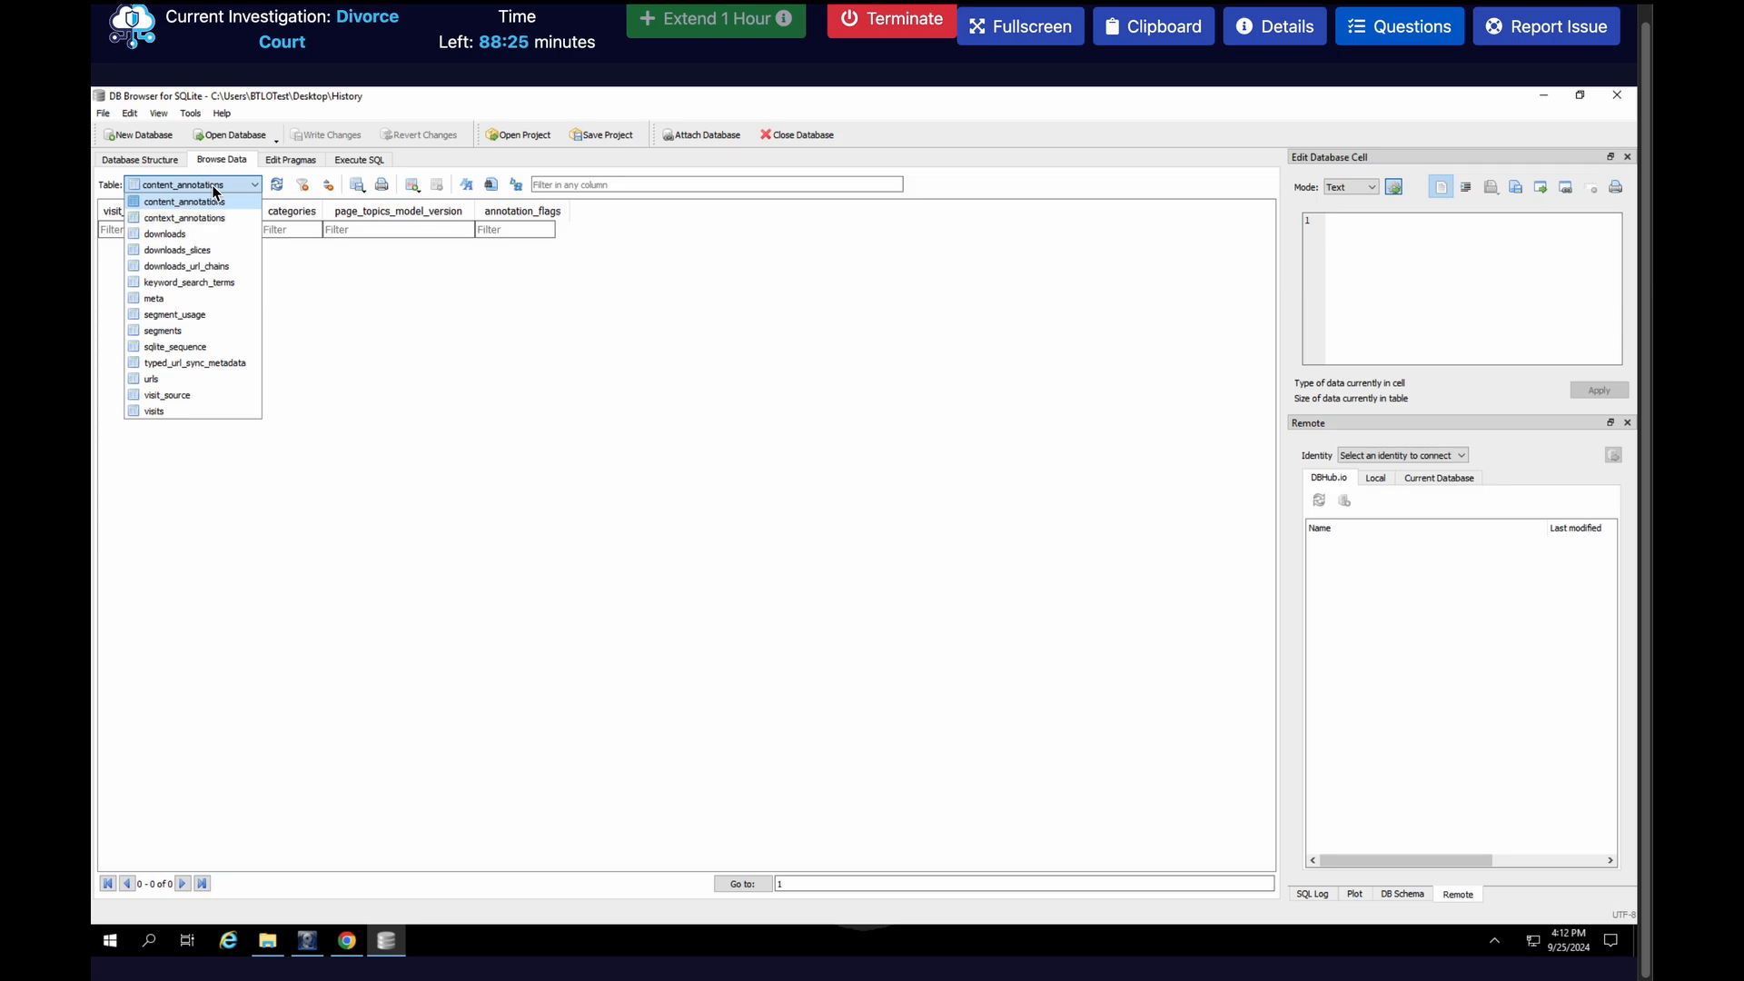
left_click(183, 234)
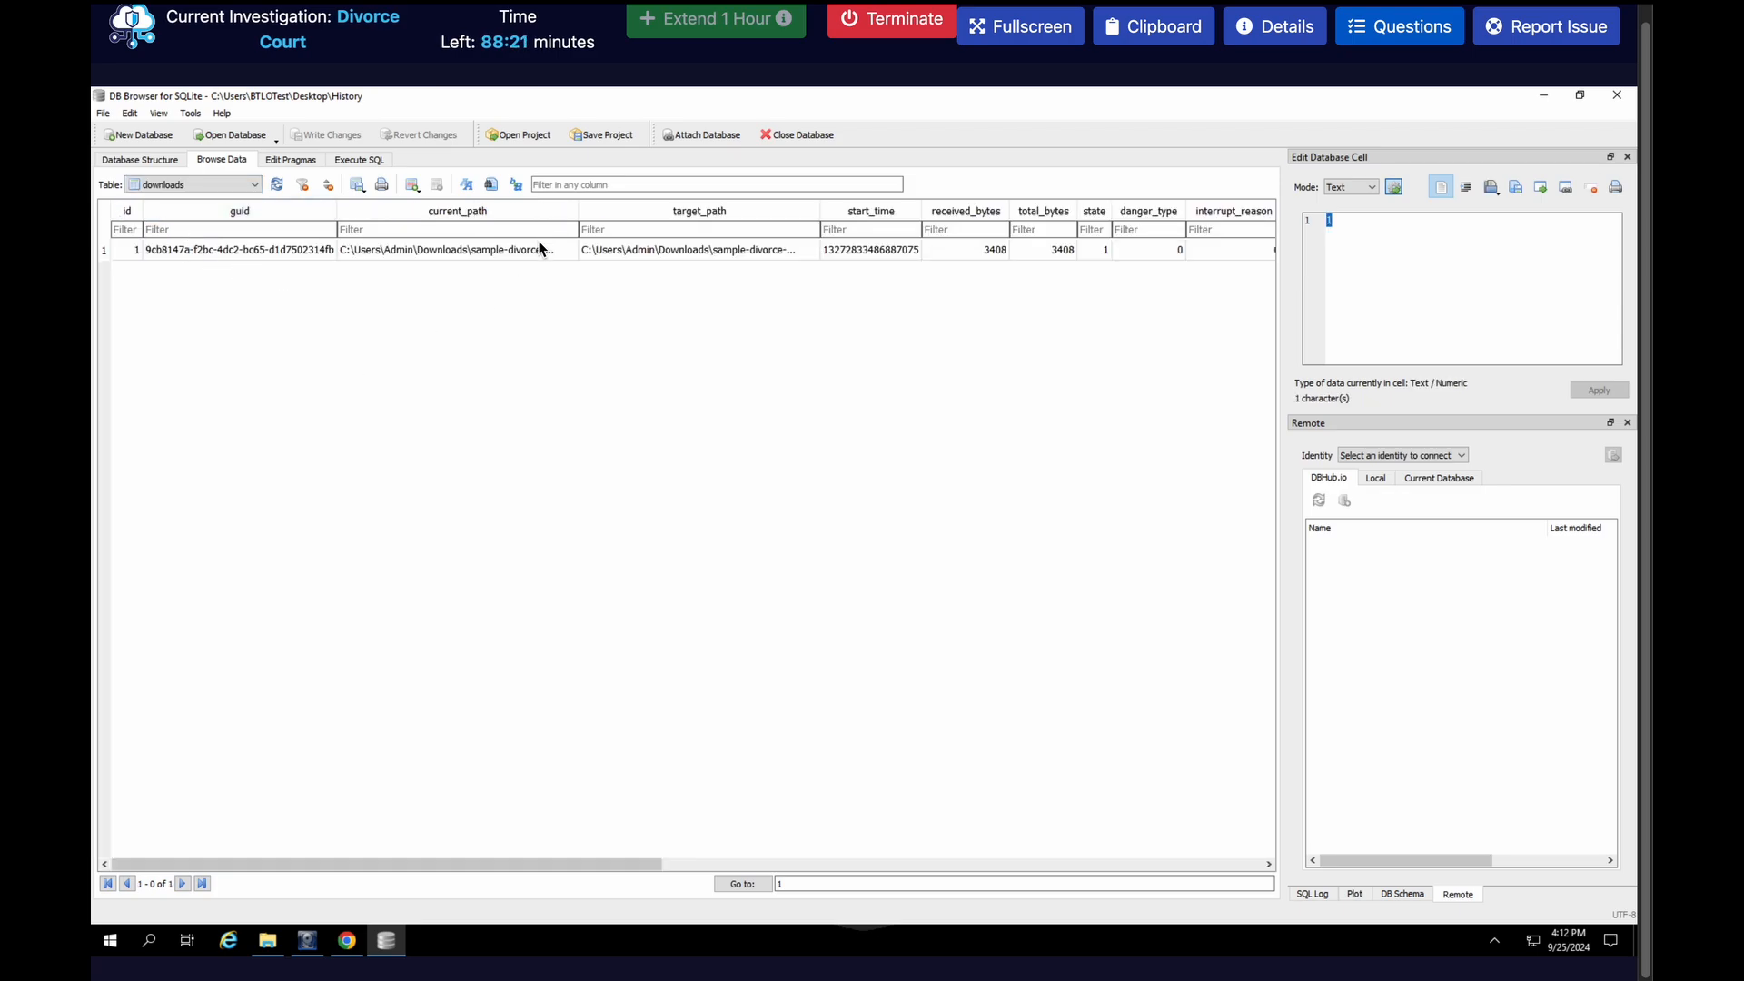
left_click_drag(578, 210, 733, 213)
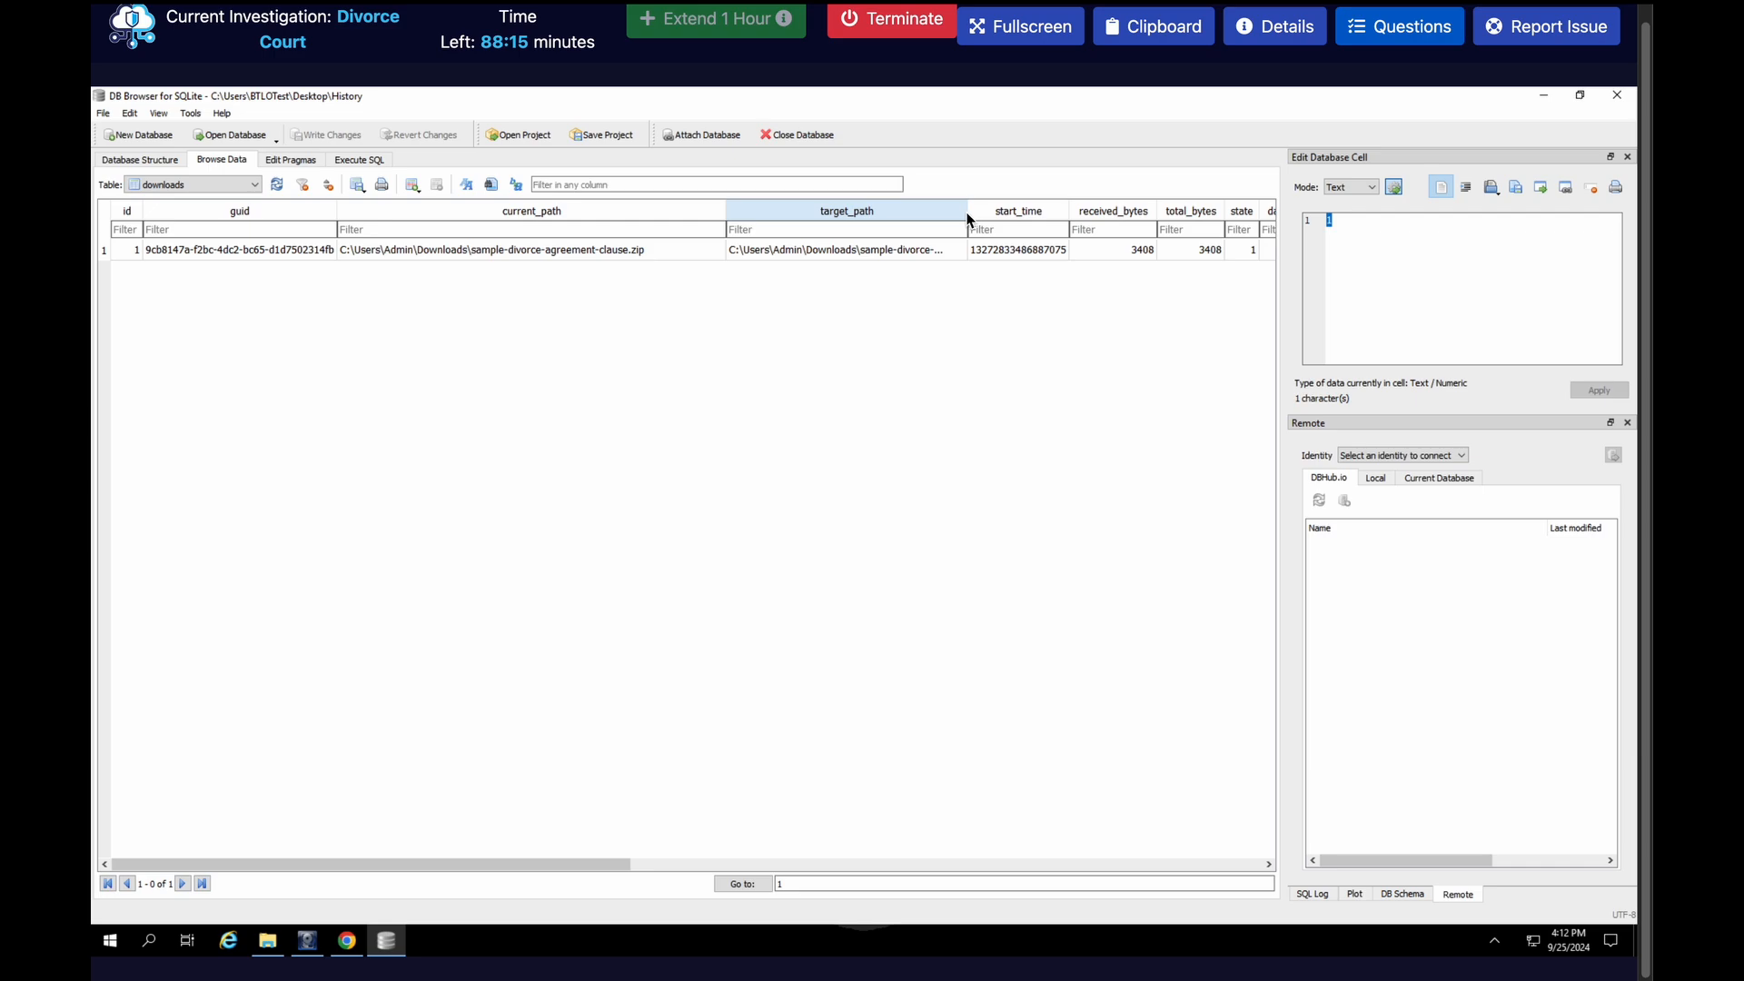
Select the tab_url cell of the download record and copy its full URL from the cell editor
left_click_drag(572, 864, 592, 864)
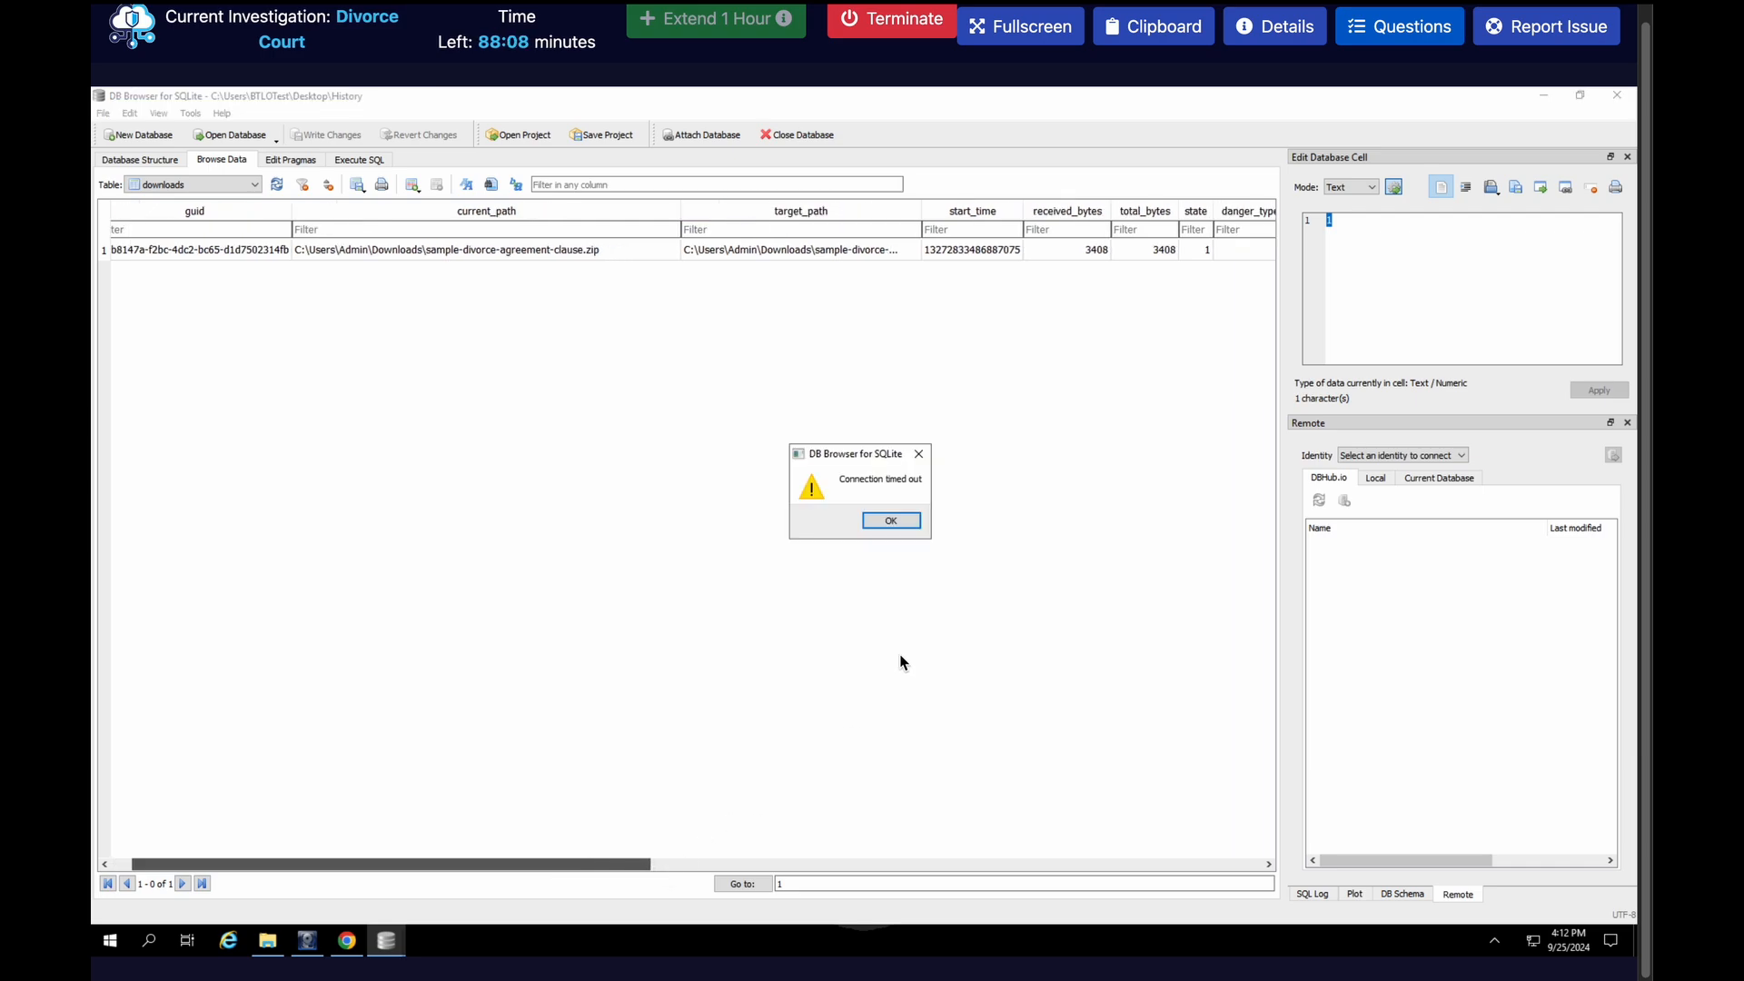
left_click(890, 524)
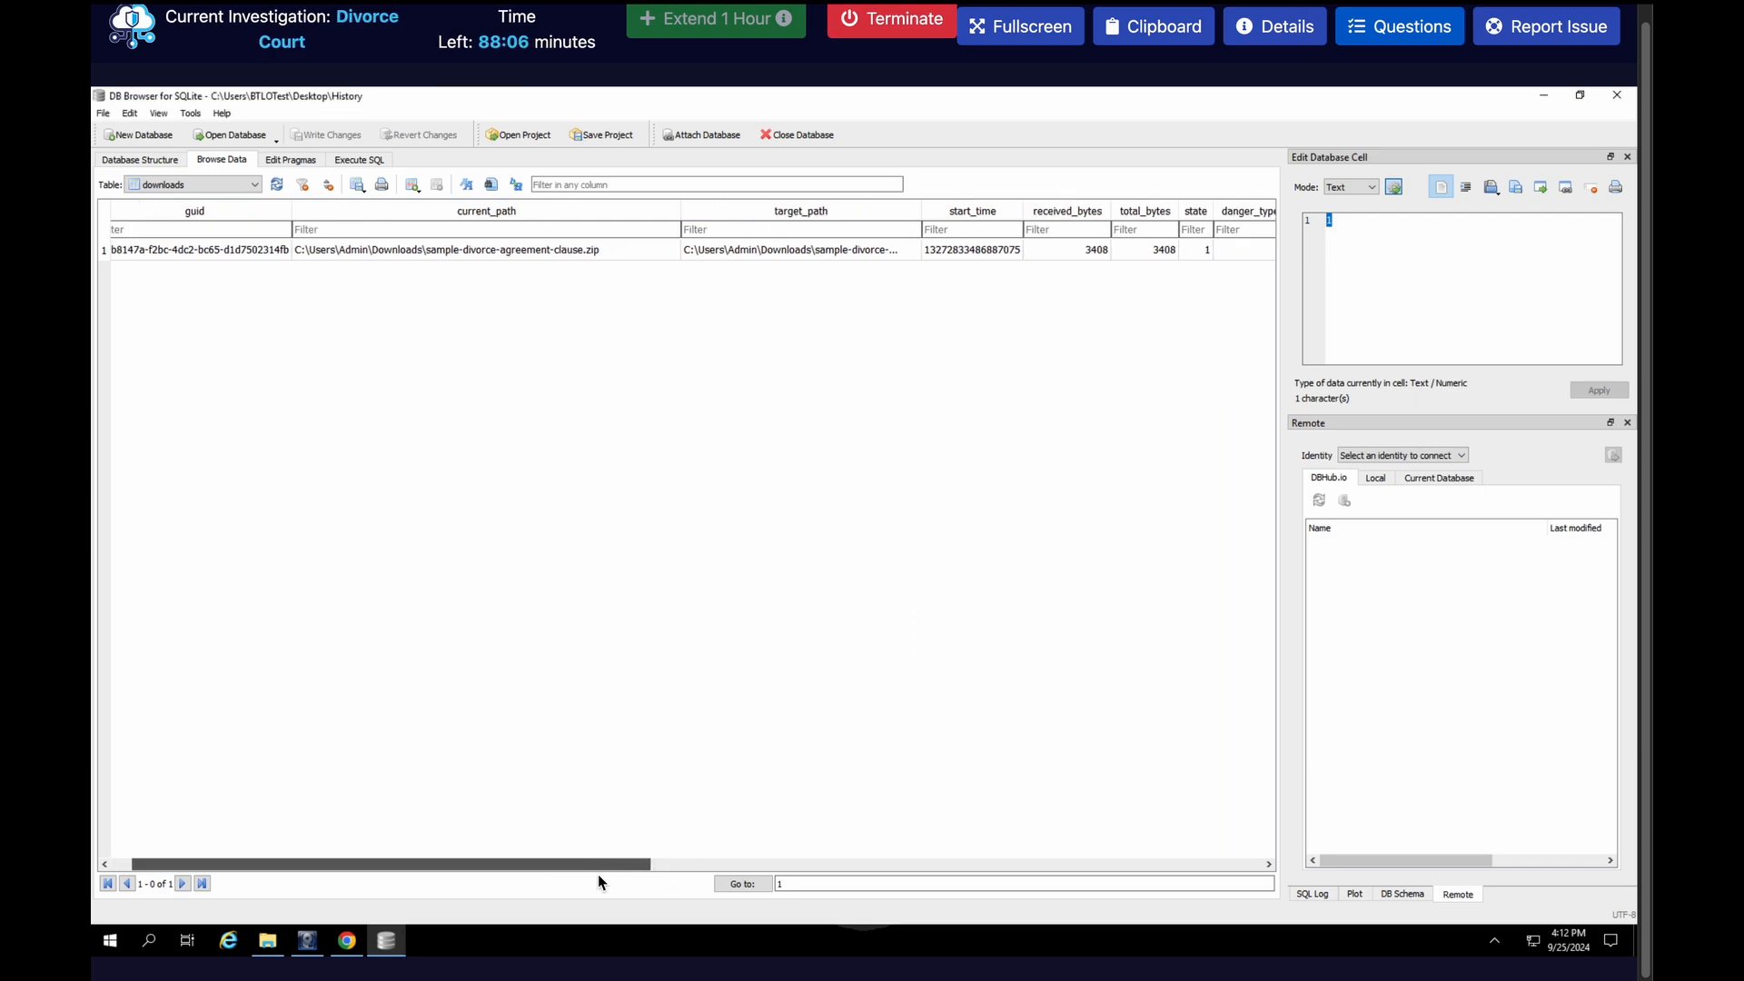
left_click_drag(632, 862, 1126, 861)
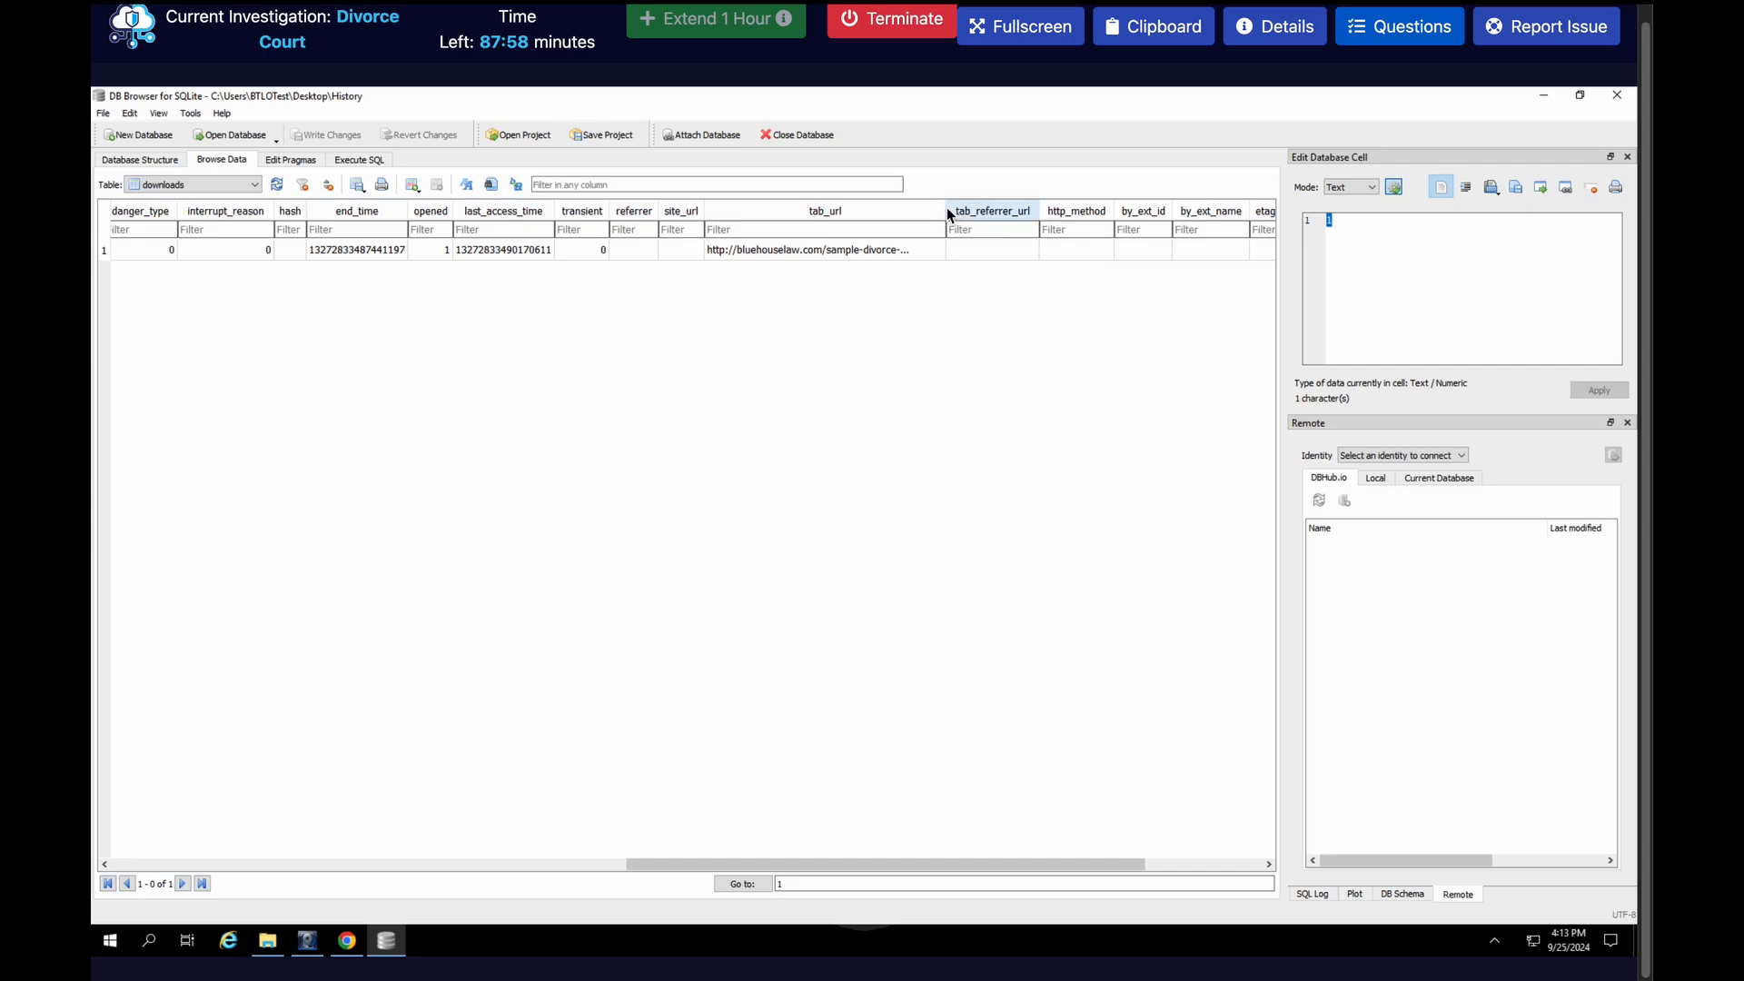
left_click(897, 252)
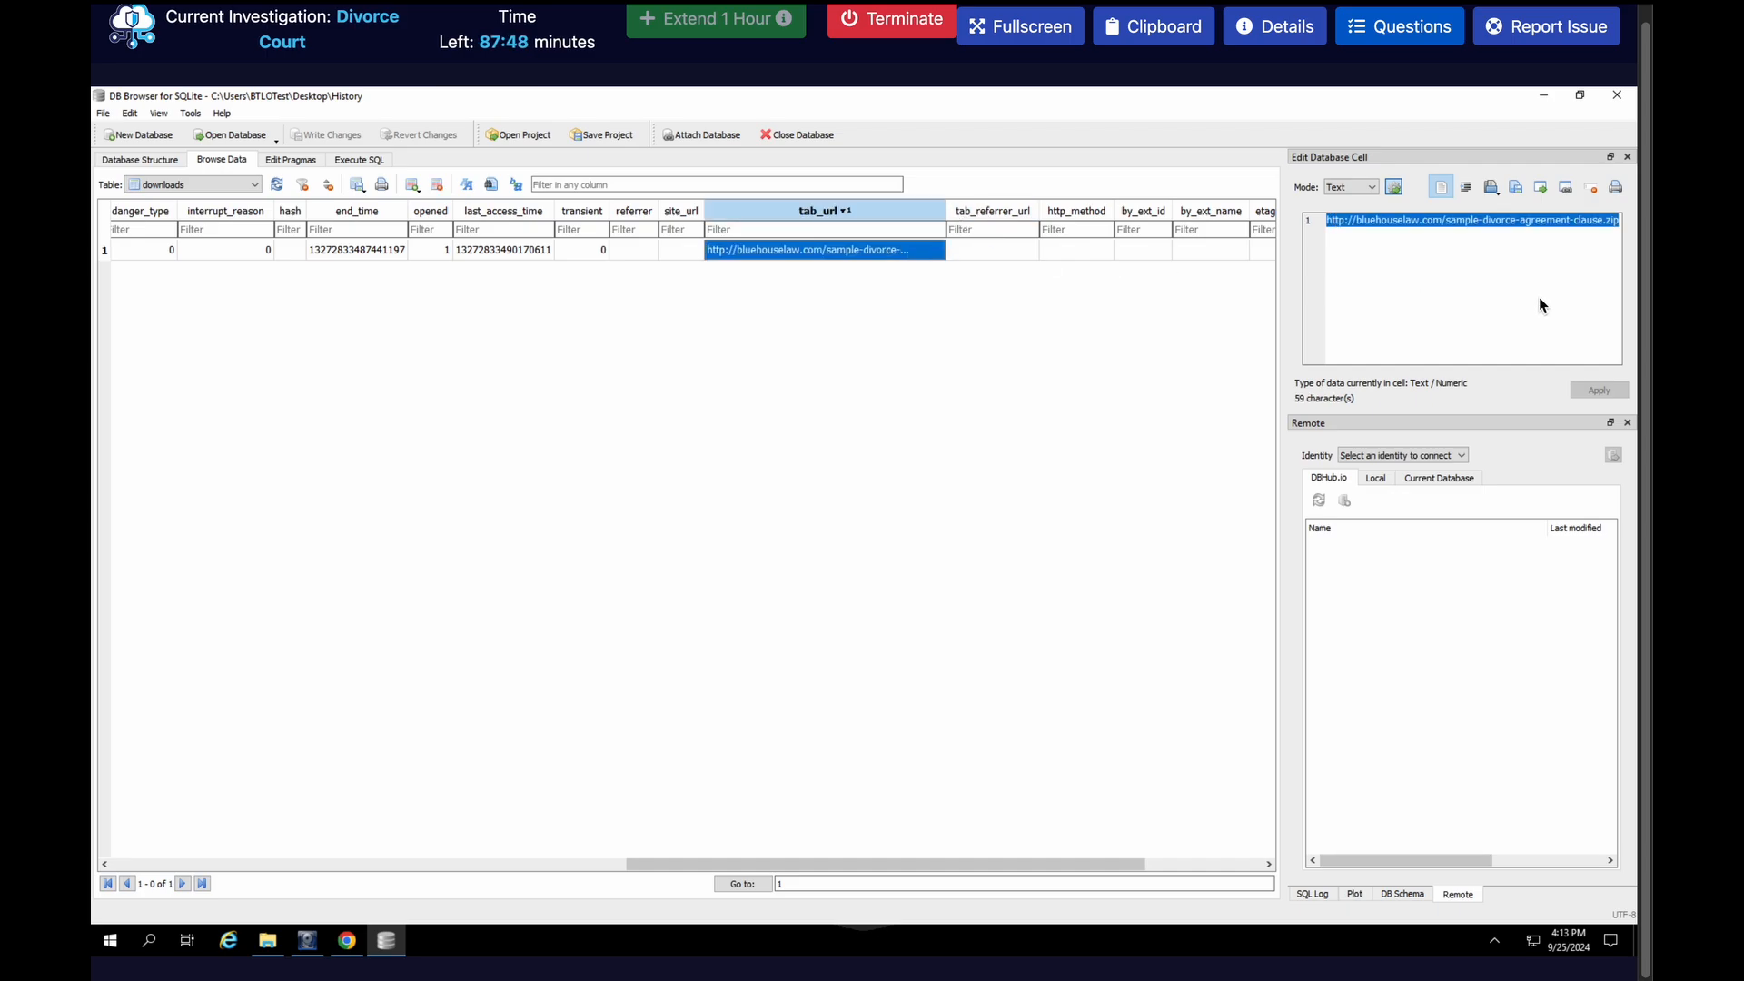
left_click(1468, 236)
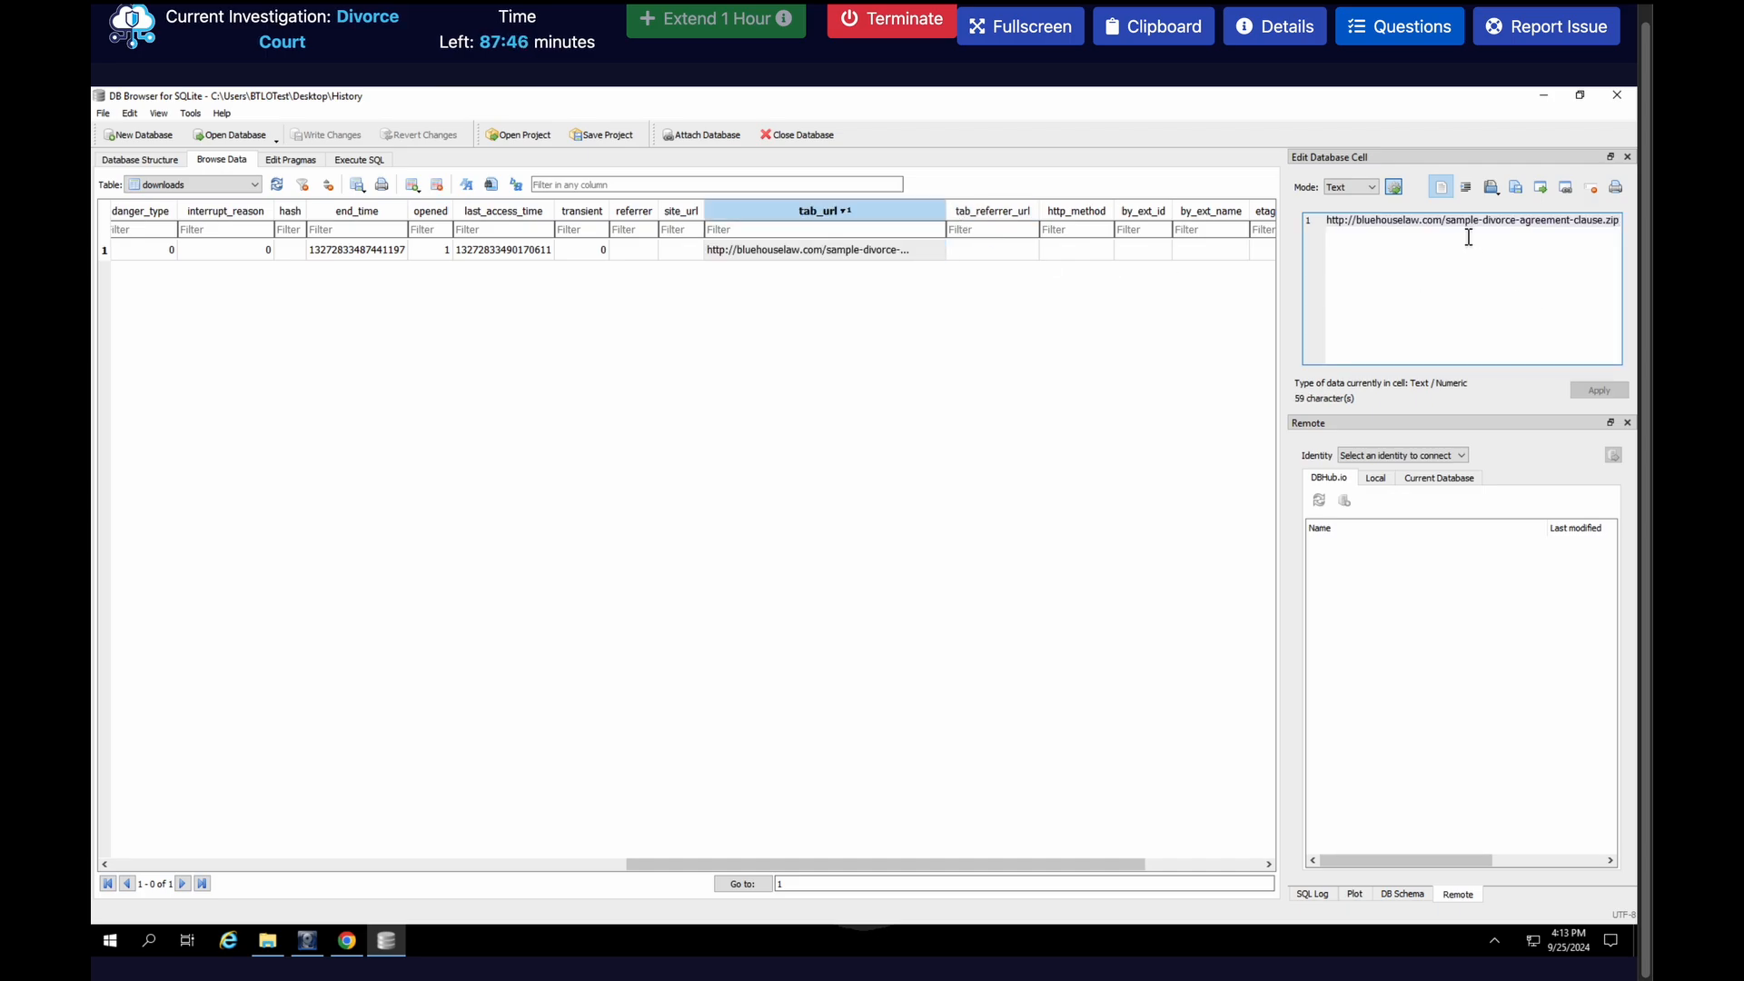
key("ctrl+shift+Left")
key("ctrl+a")
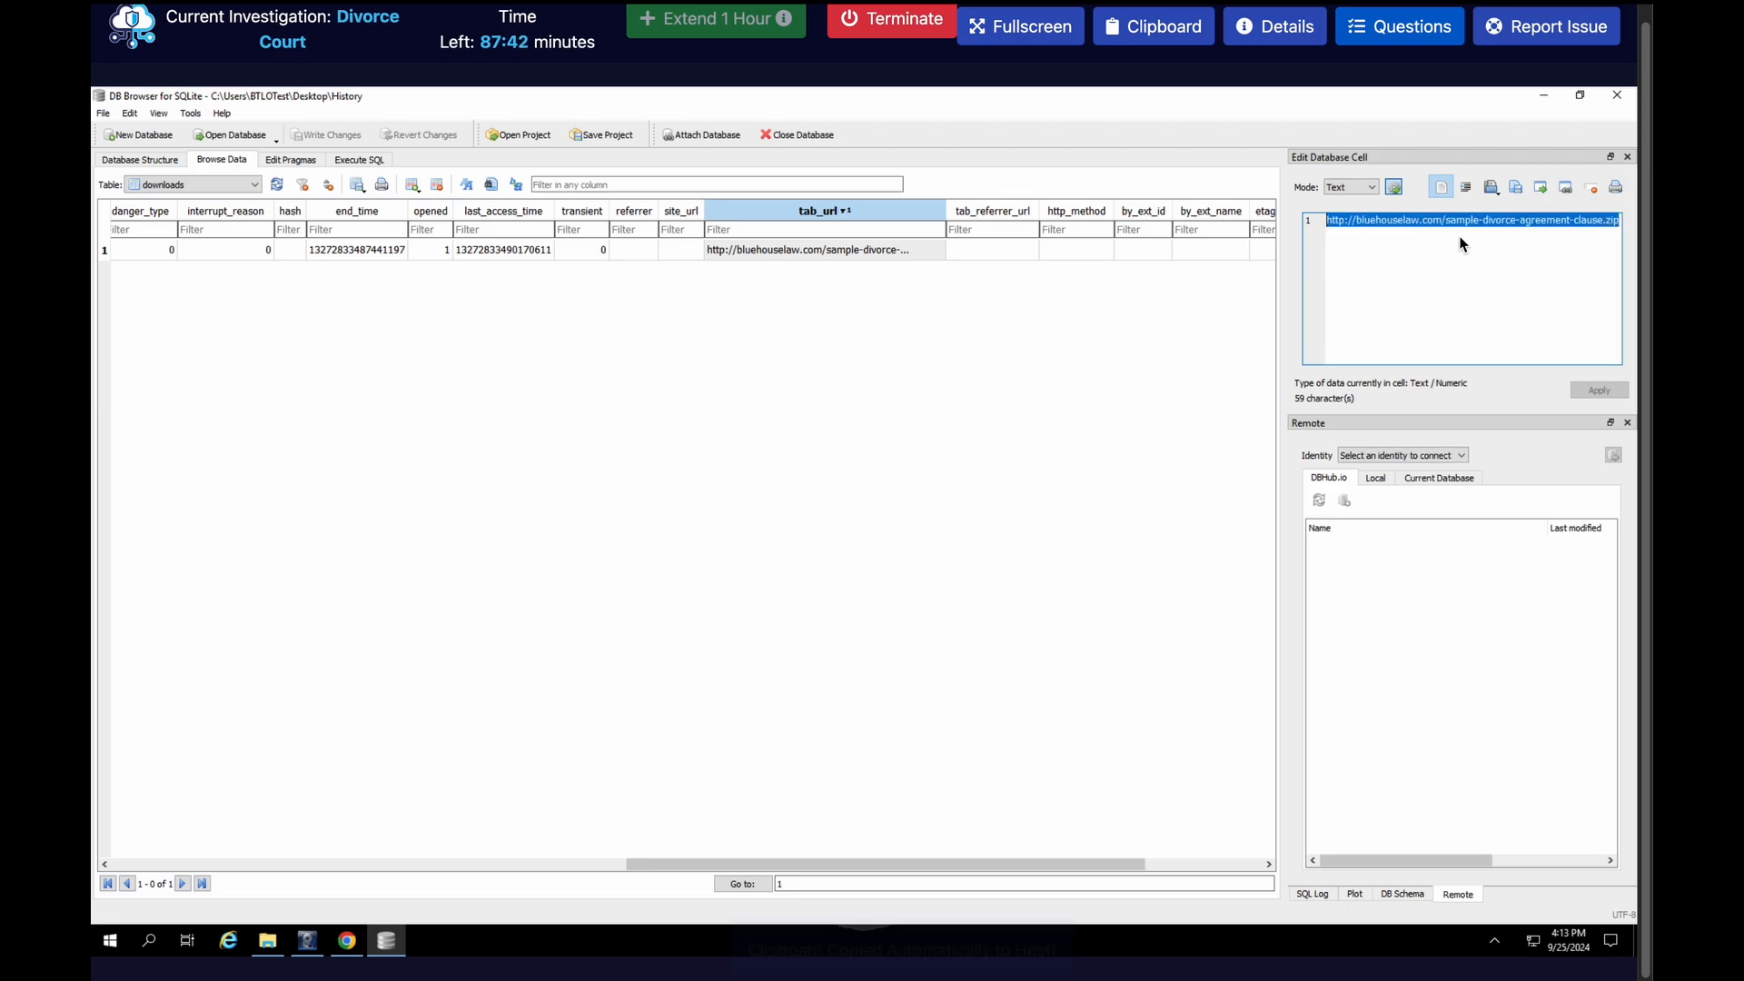
Reopen the Questions list and paste the copied download URL into the answer for the initial infection file and URL
left_click(1402, 27)
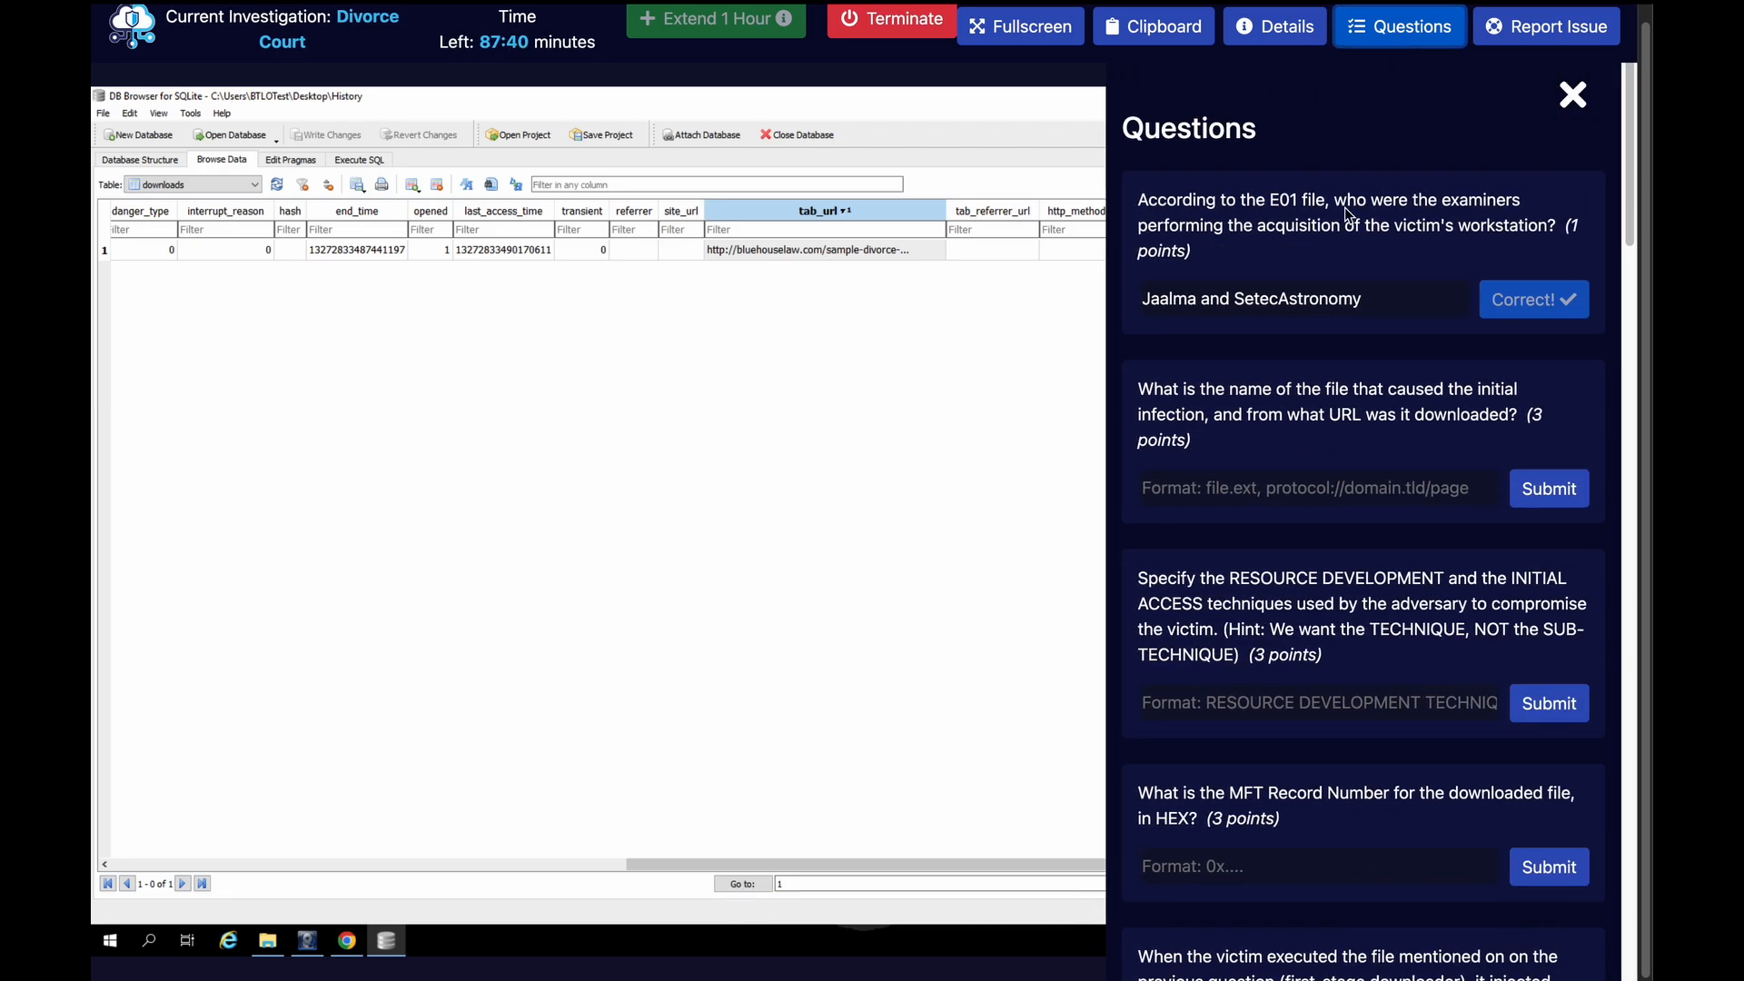
left_click(1226, 493)
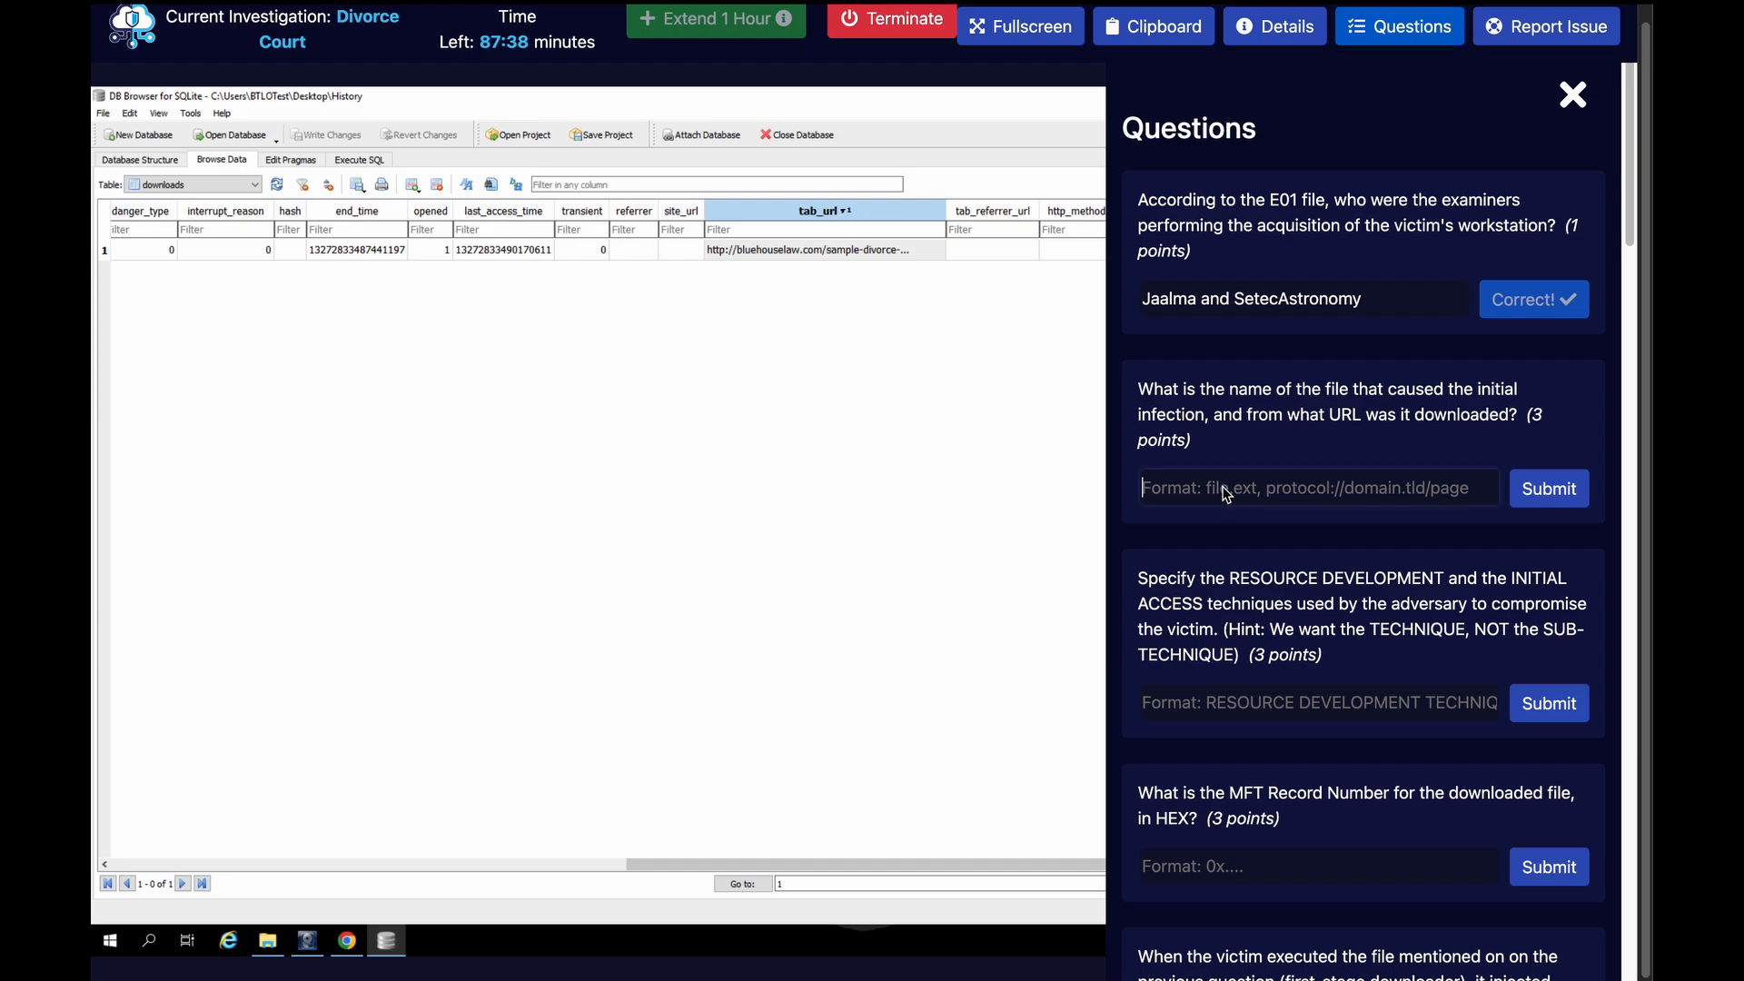
key("ctrl+v")
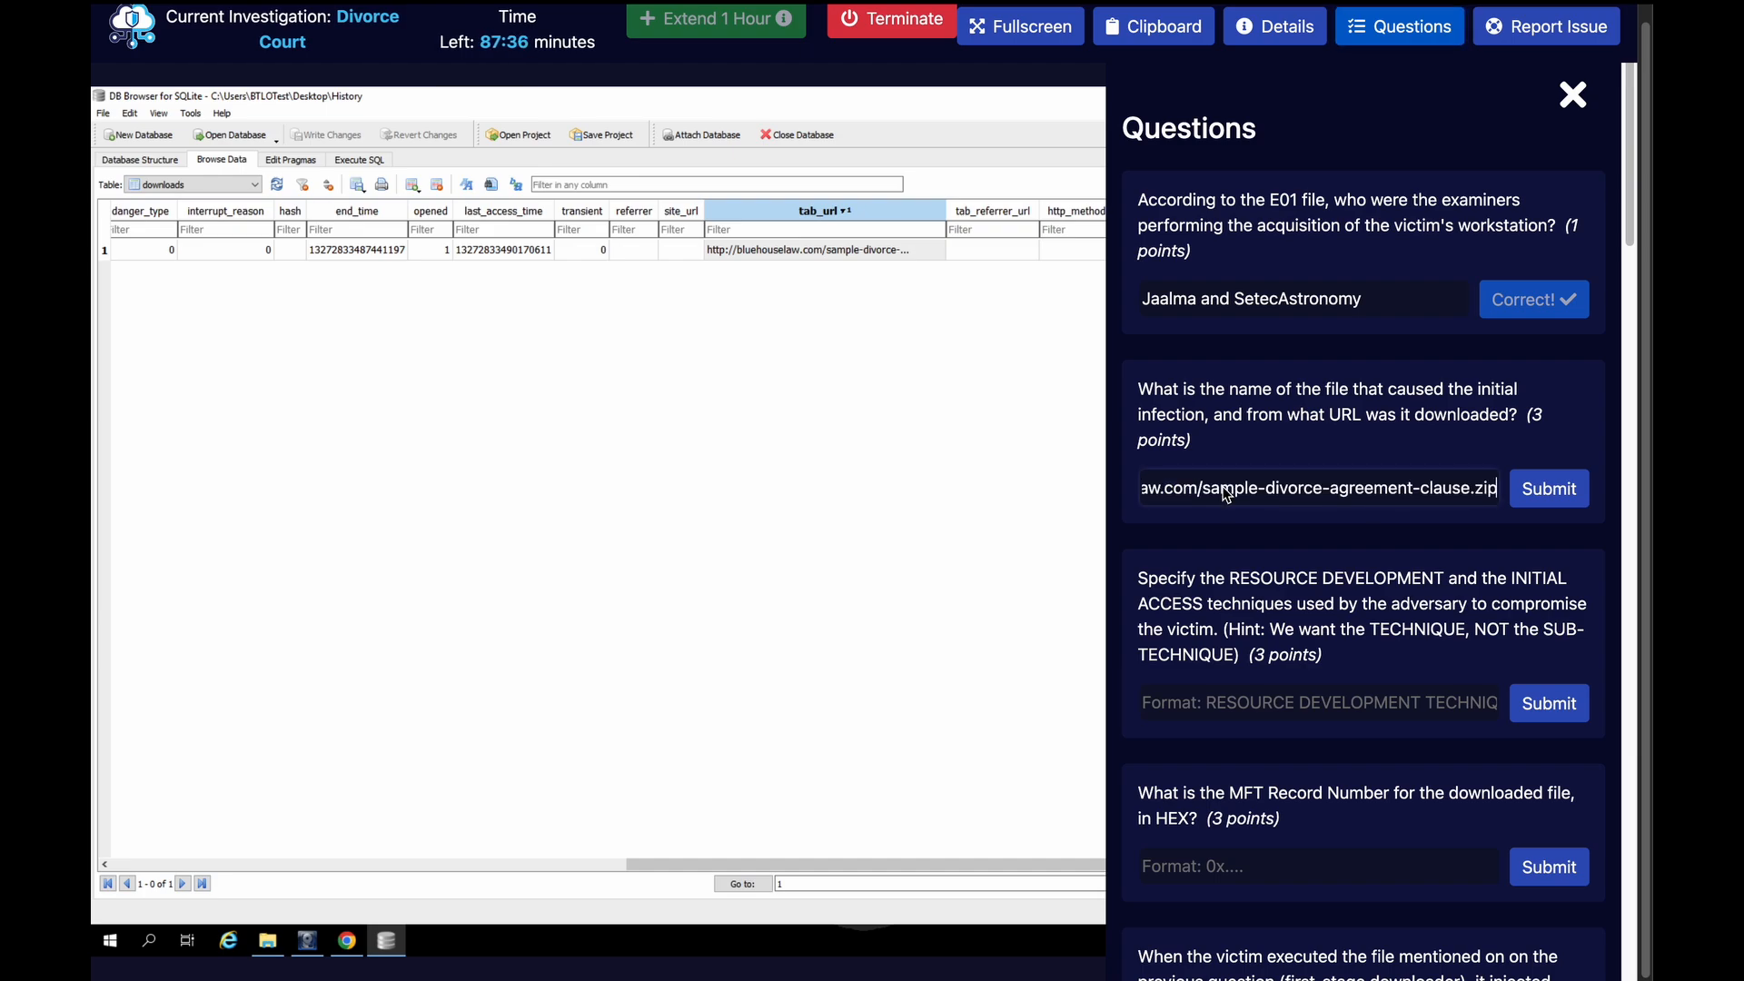
Copy sample-divorce-agreement-clause.zip from the pasted URL, insert it with a comma before the URL, submit the answer and close the questions
left_click_drag(1204, 489, 1494, 490)
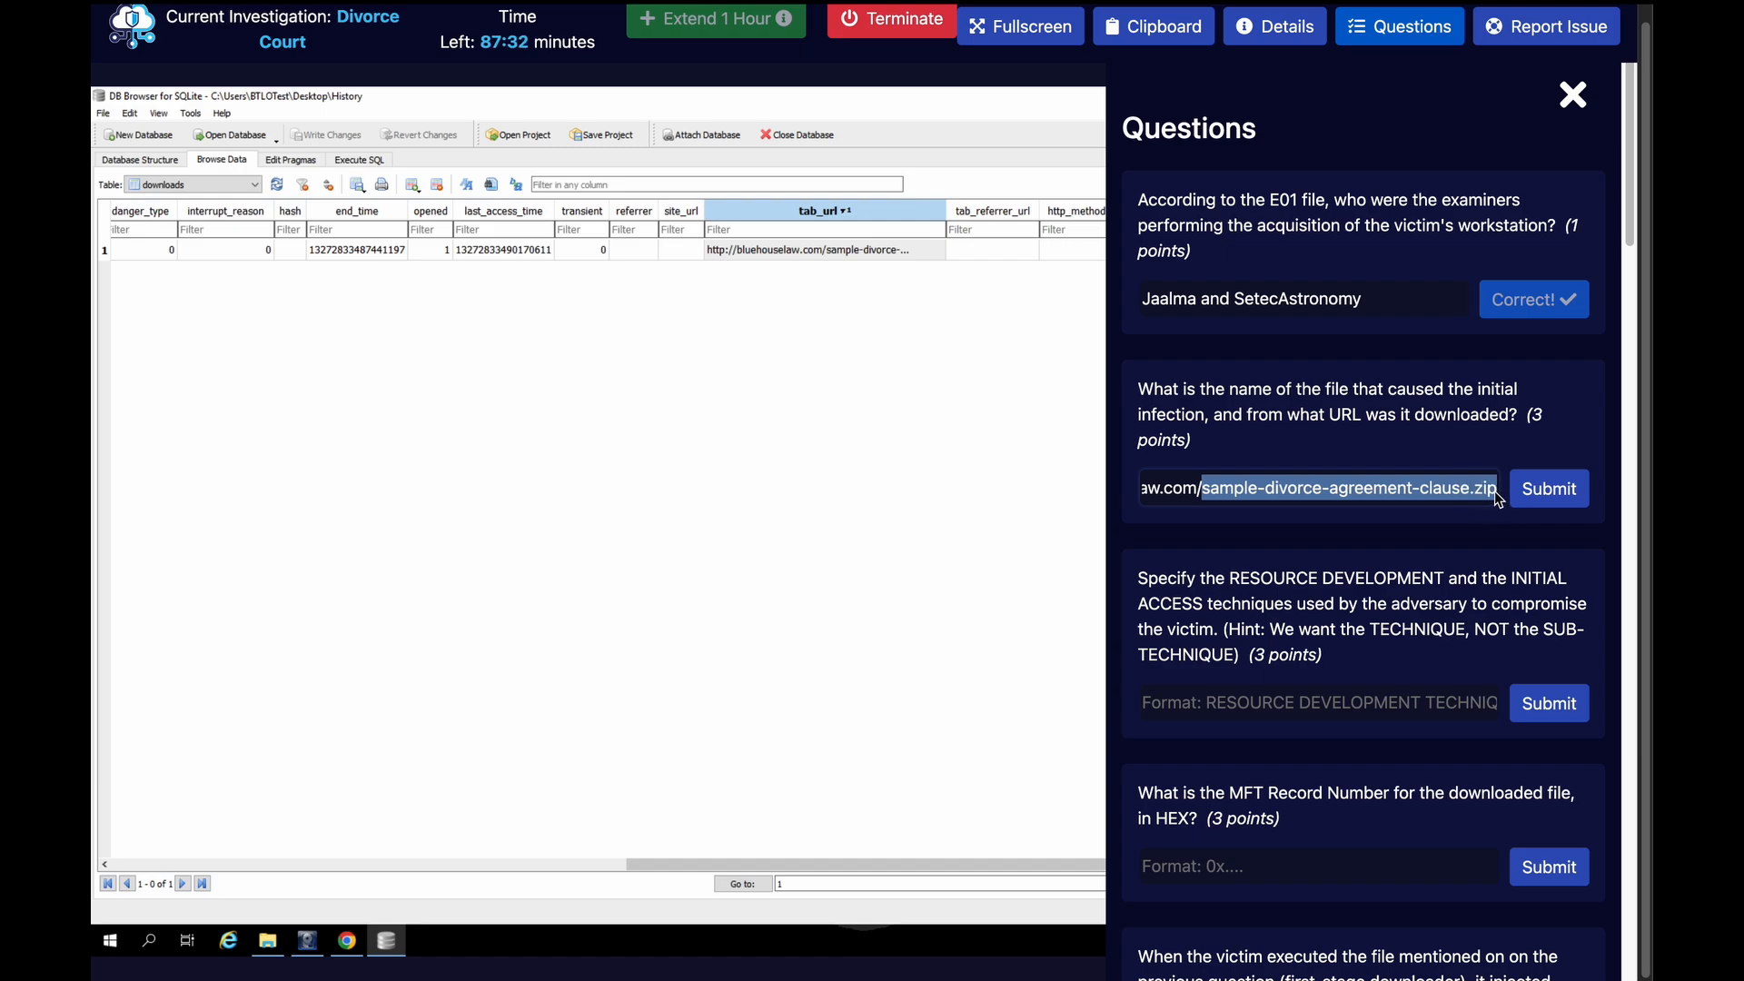
key("ctrl+c")
key("Left")
key("Left")
key("Left")
key("Left")
key("Left")
key("Left")
key("Left")
key("Left")
key("Left")
key("Left")
key("Left")
key("Left")
key("Left")
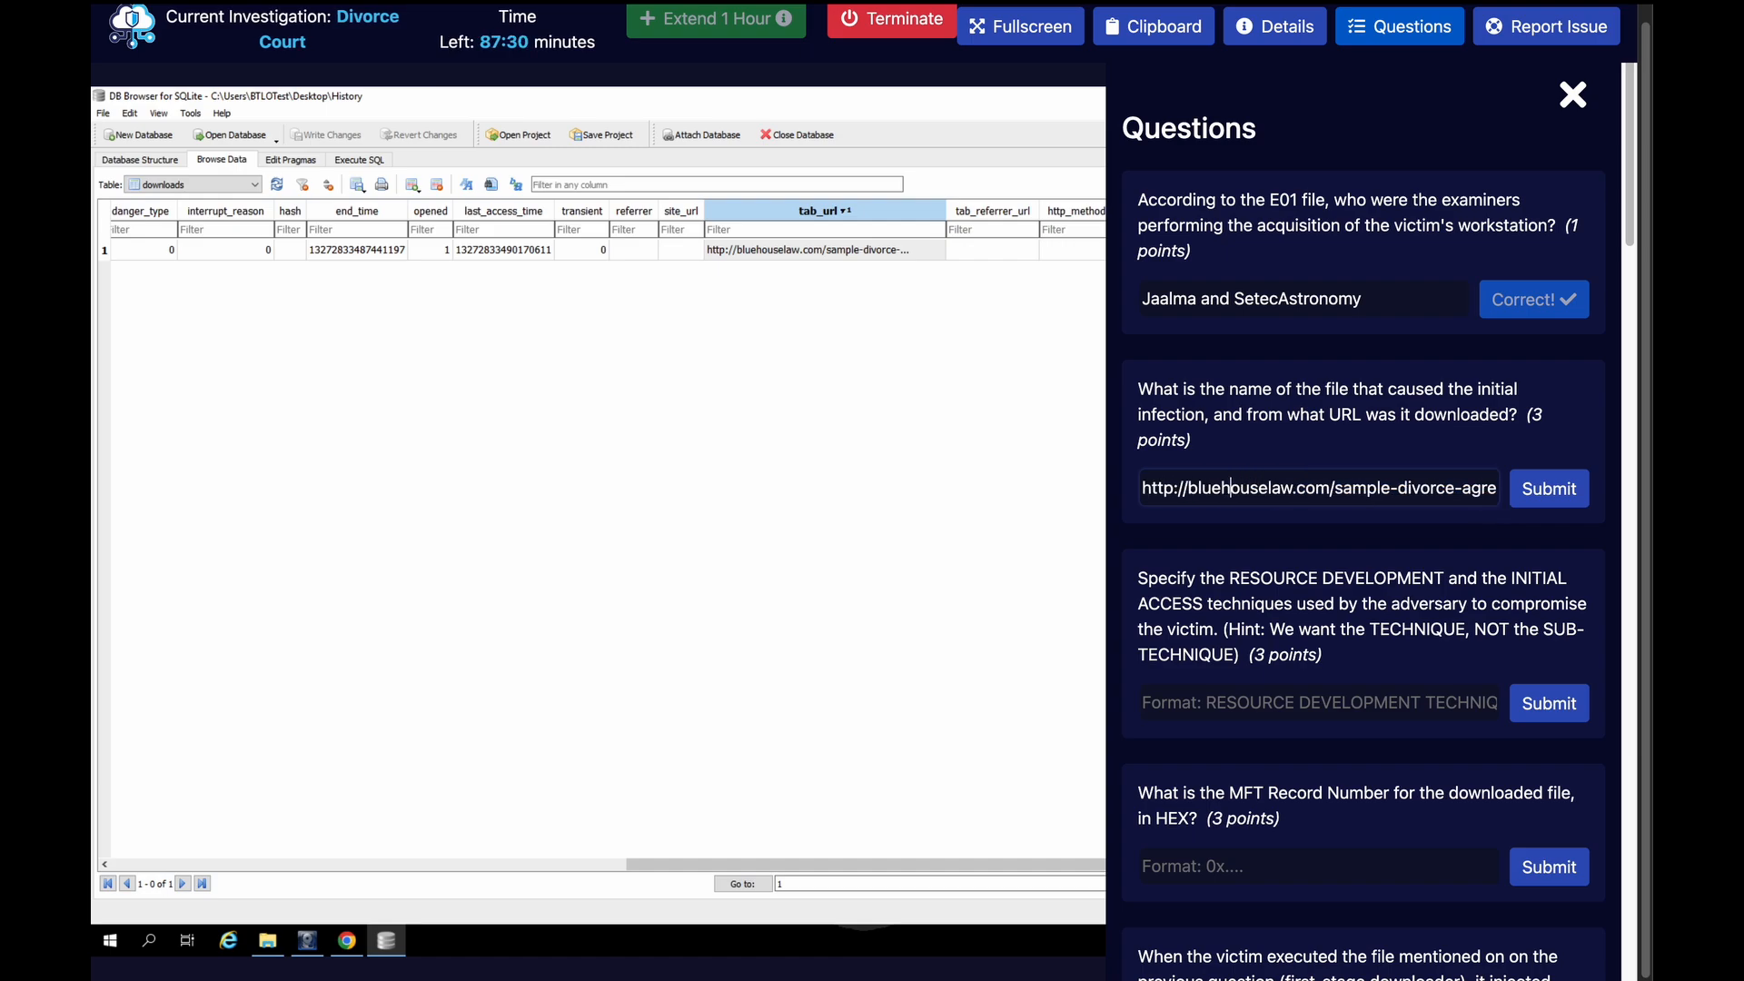
key("Left")
key("Left")
key("Left")
key("Left")
key("Left")
key("Left")
key("Left")
key("Left")
key("Left")
key("Left")
key("Left")
key("Left")
key("ctrl+v")
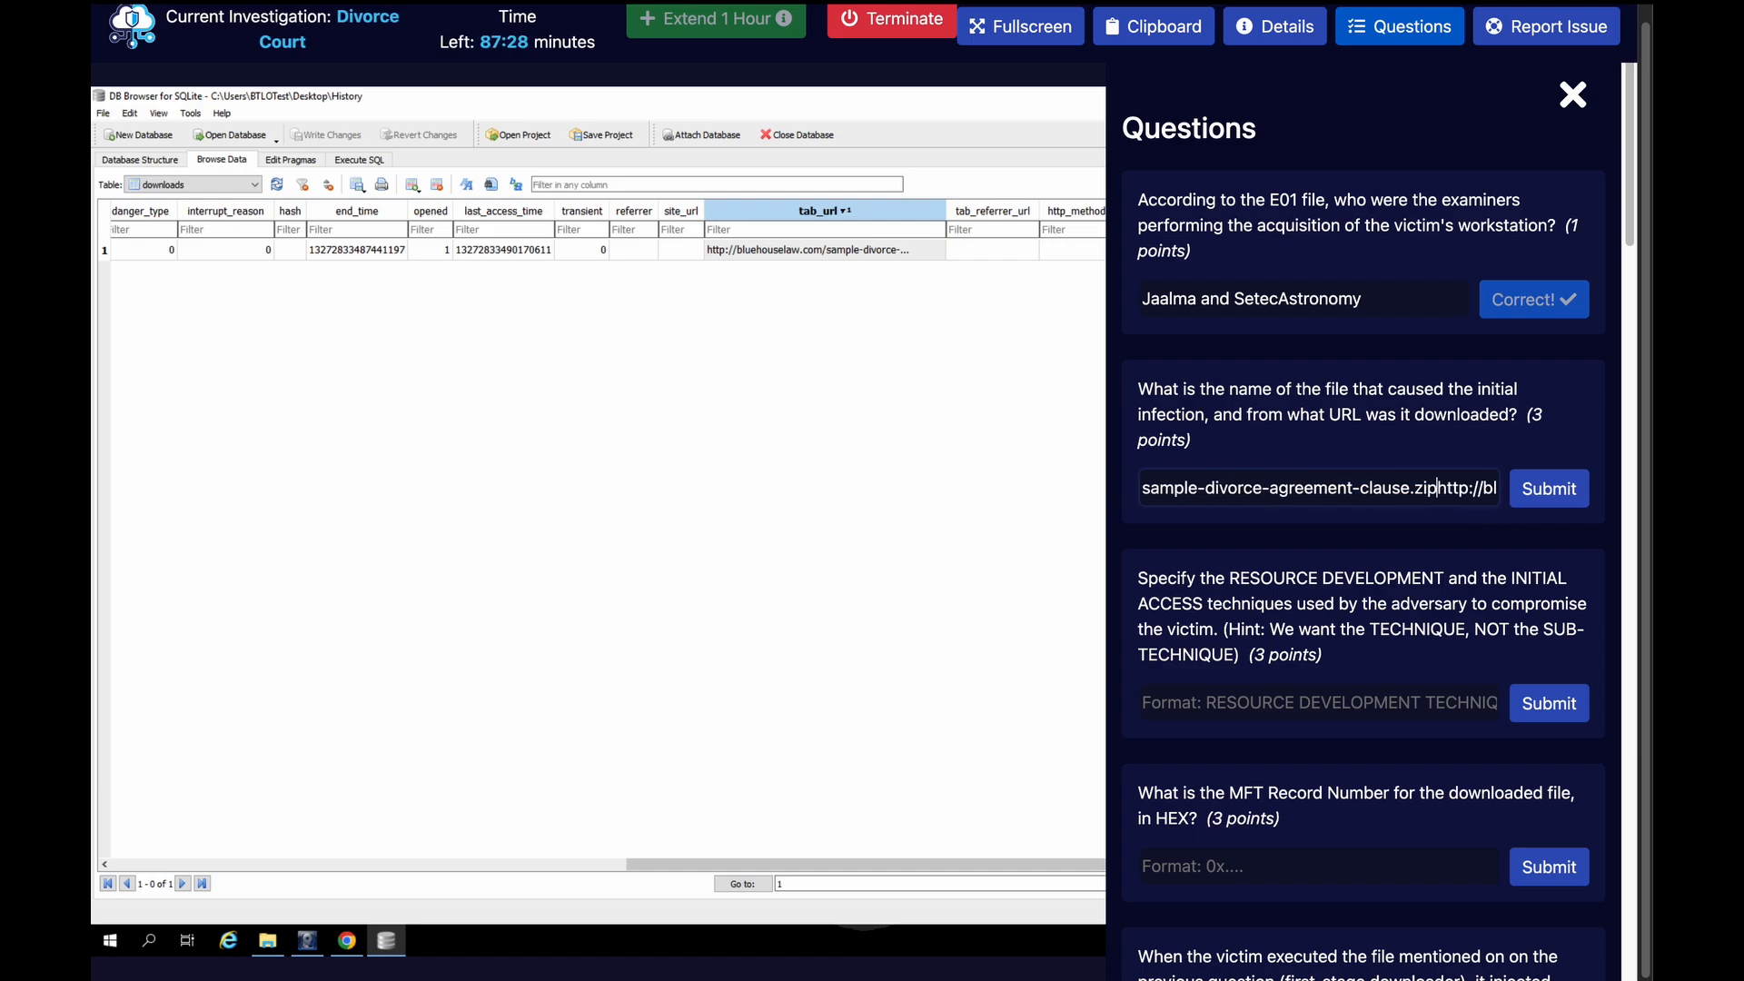
type(",")
left_click(1542, 492)
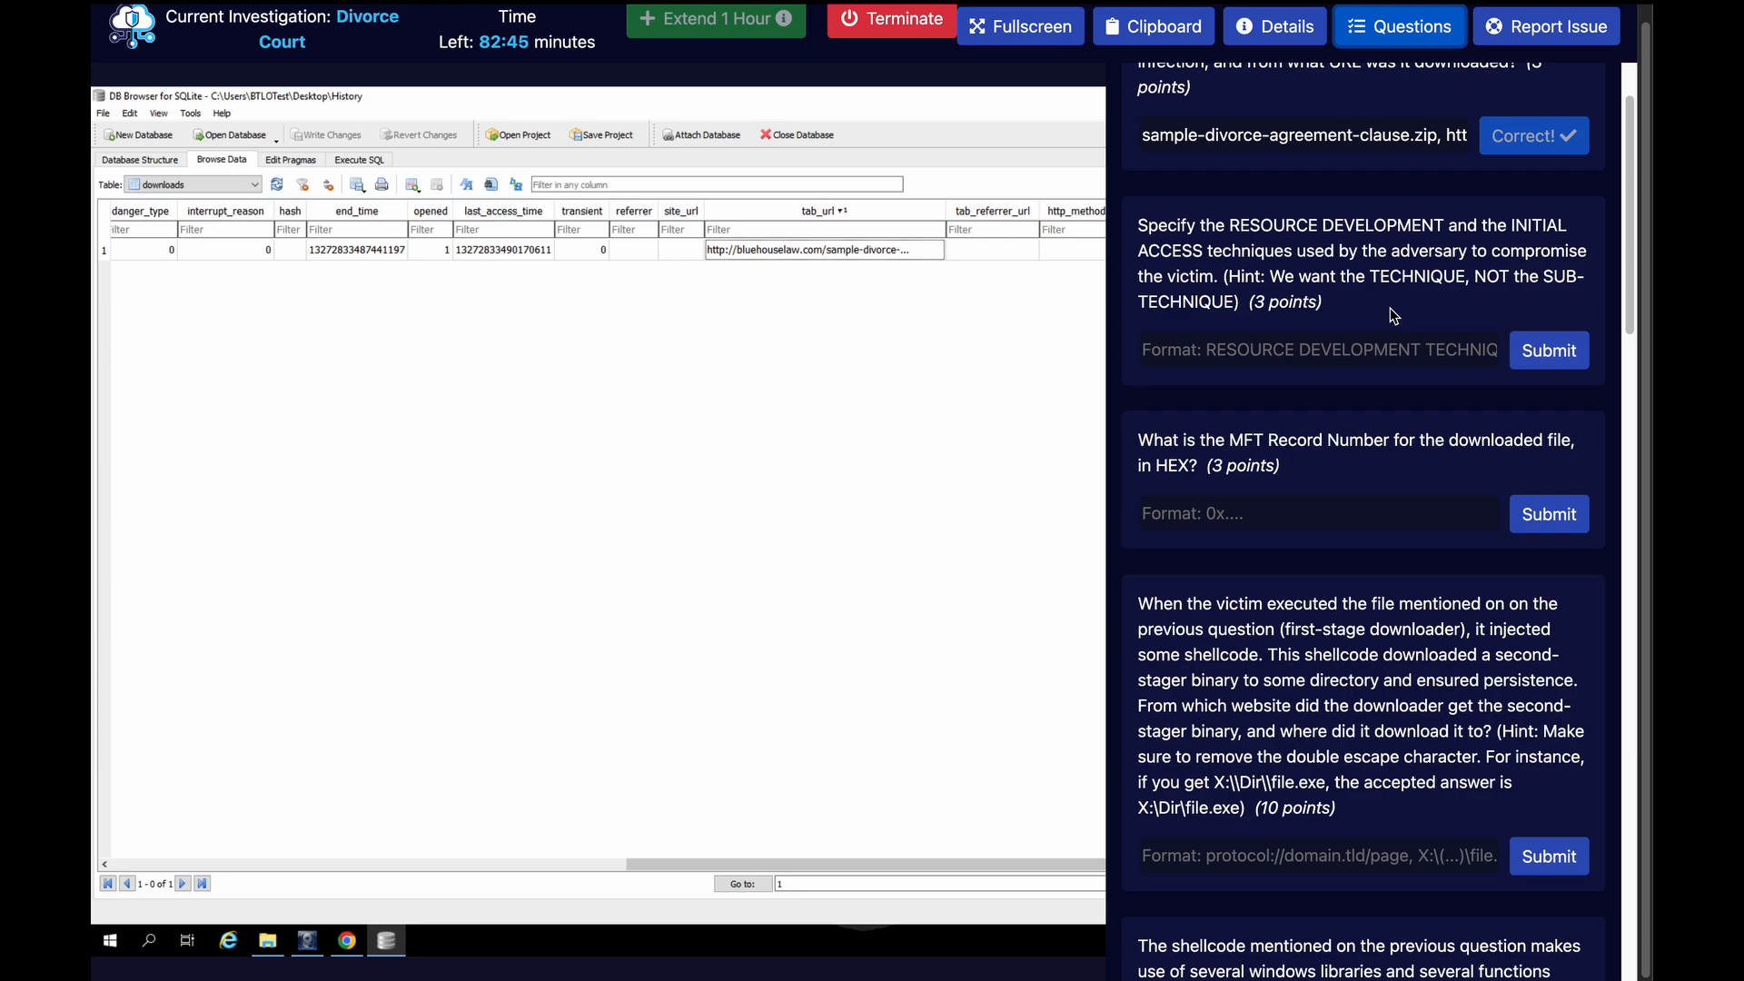
left_click(1380, 35)
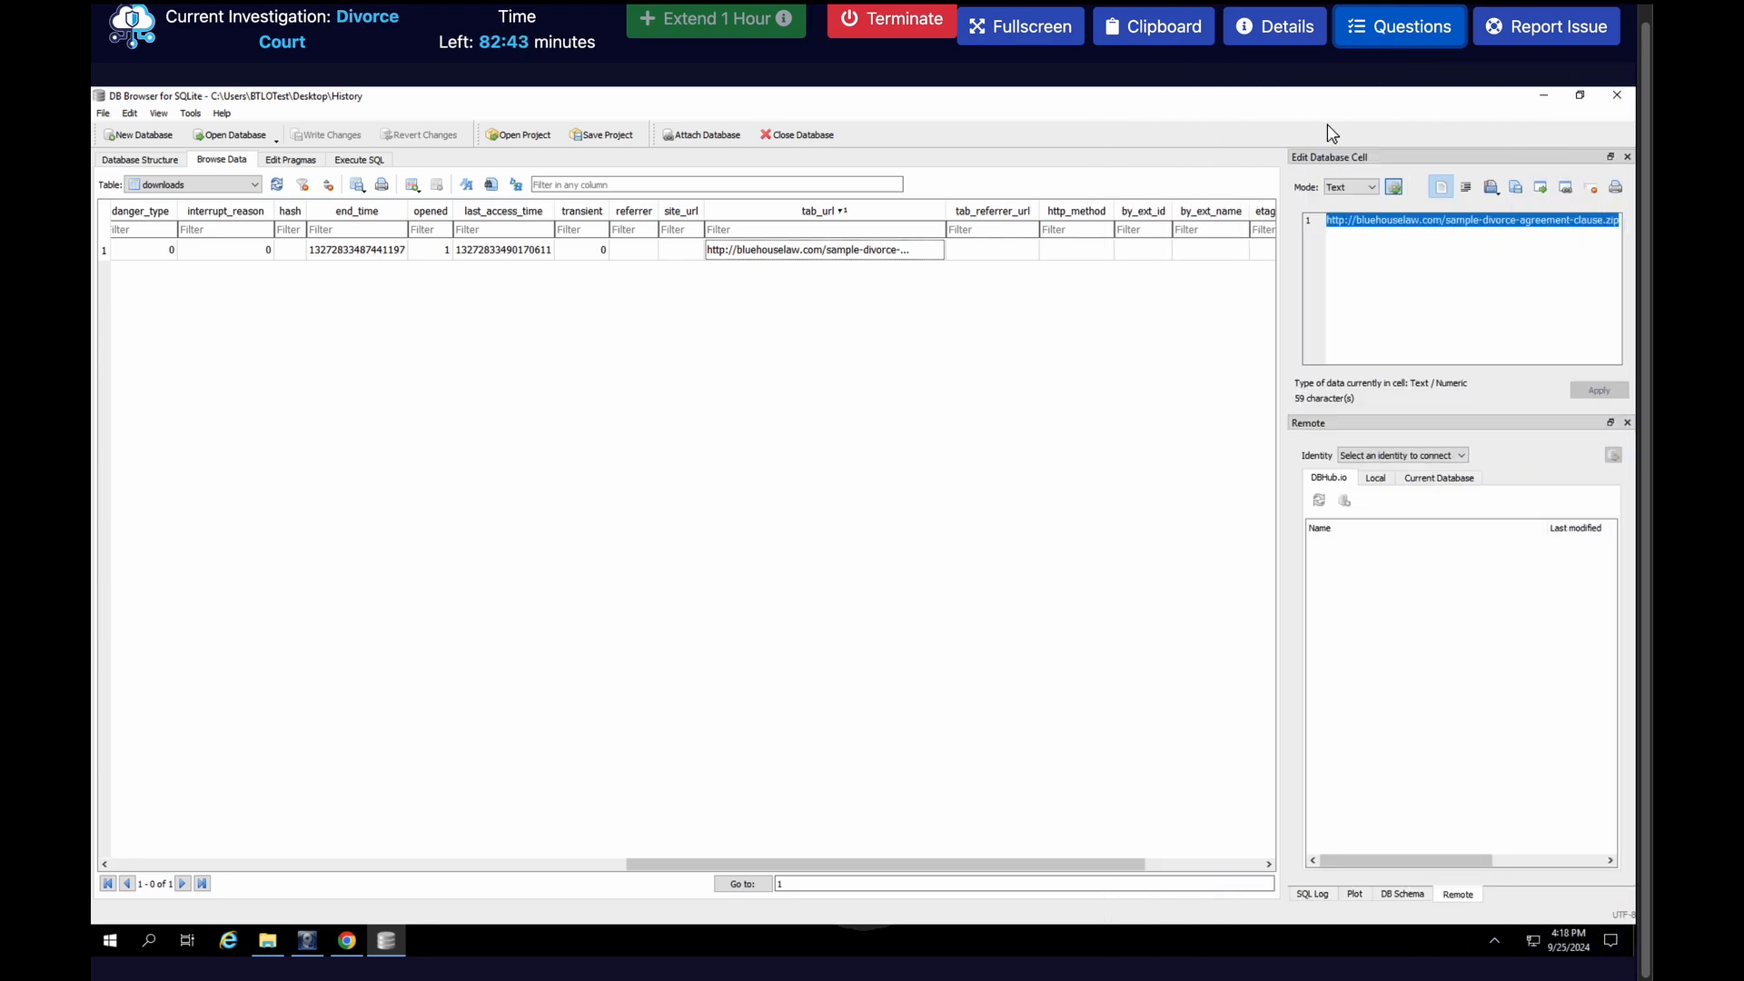
Switch to MITRE ATT&CK in the browser, examine the Acquire Infrastructure: Domains page with its sub-technique list, and highlight its parent technique ID
left_click(1483, 266)
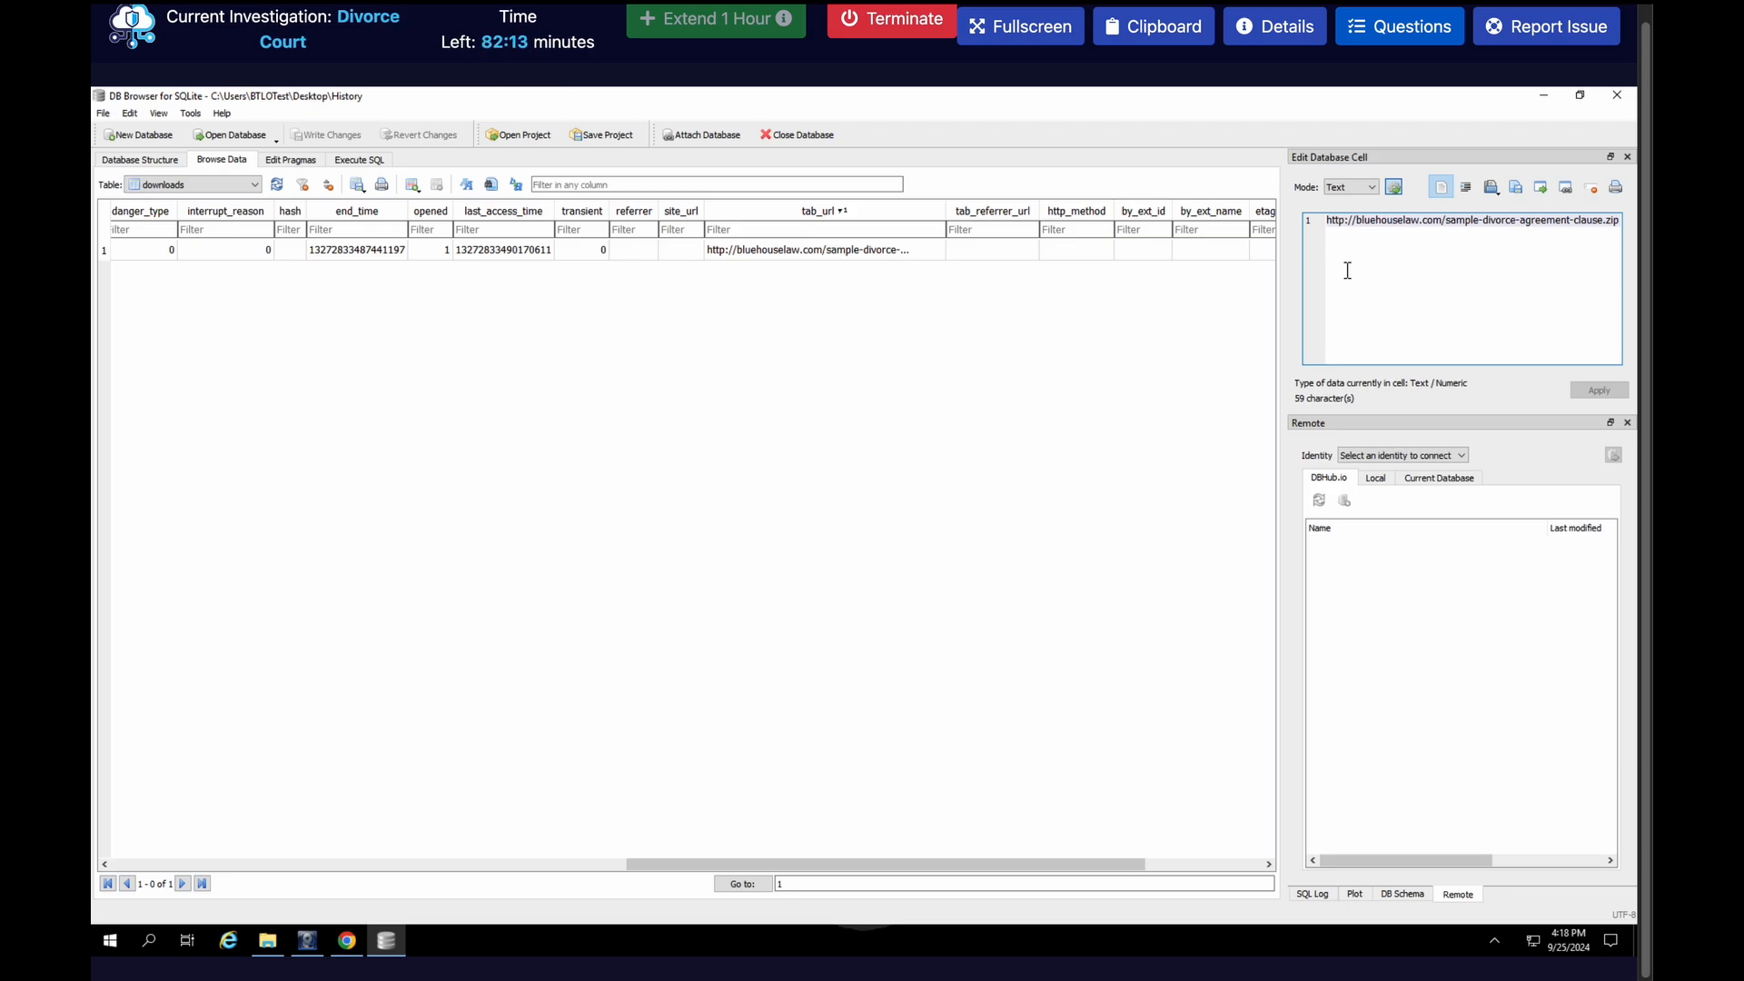
key("ctrl+Right")
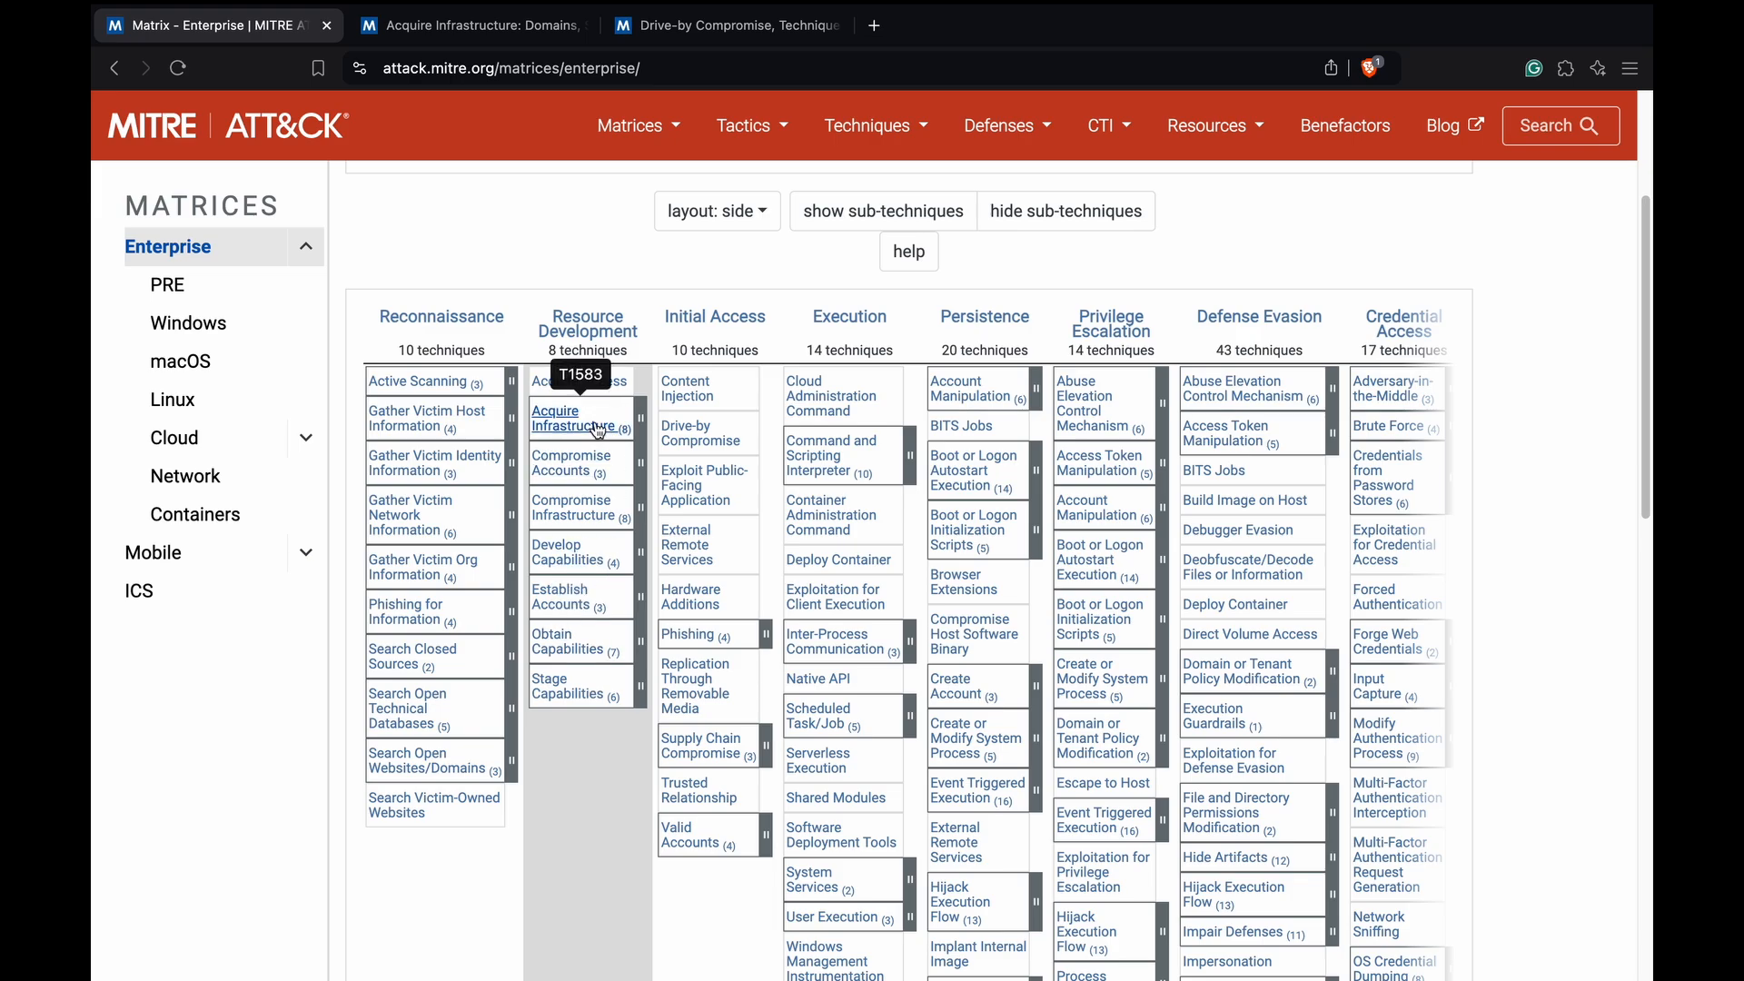
left_click(513, 35)
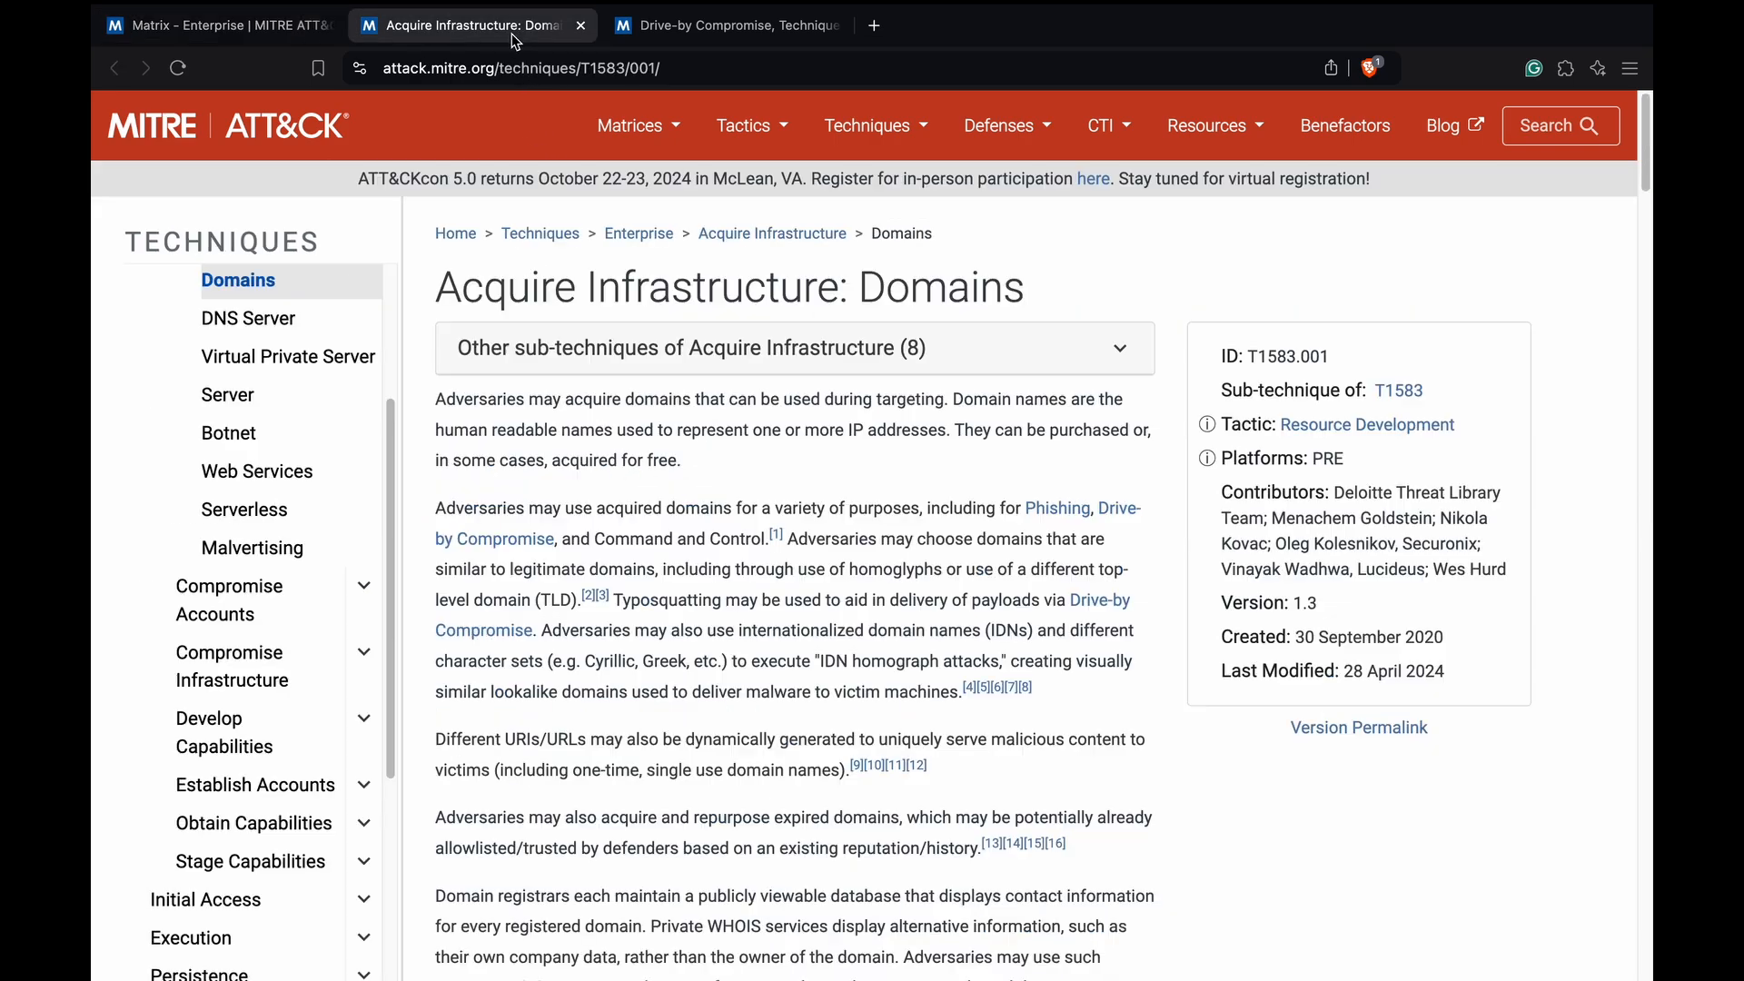
left_click(1136, 358)
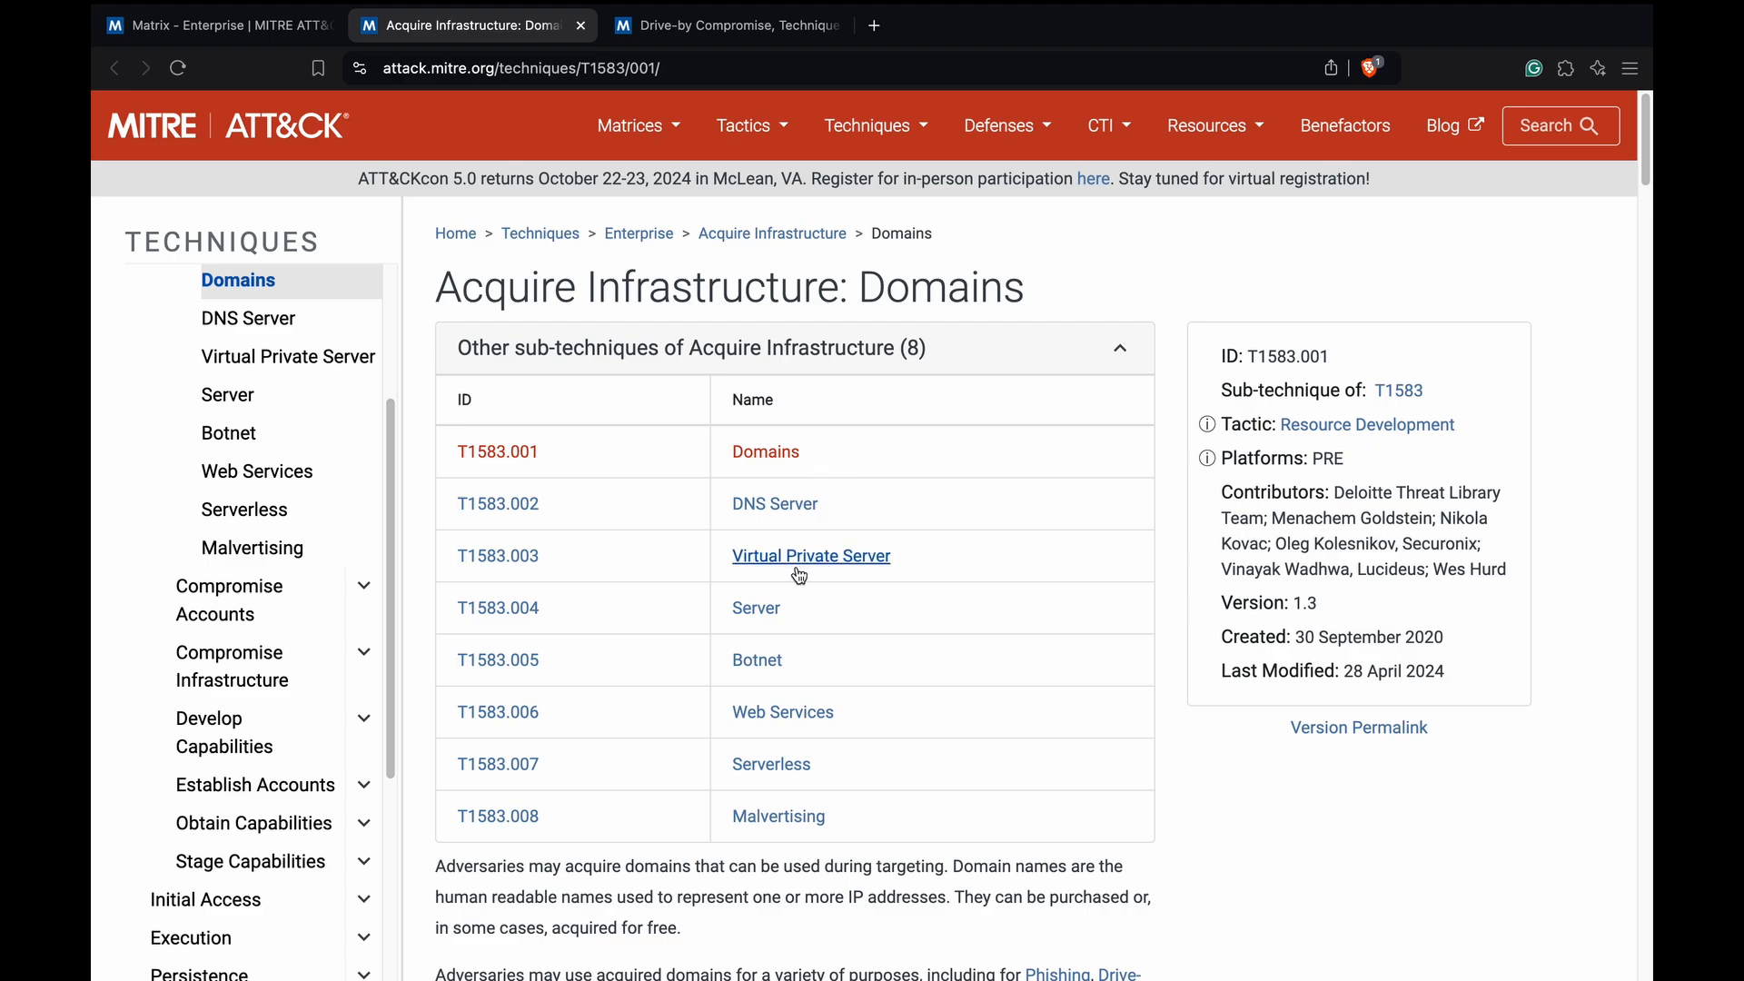
scroll(883, 633, "down", 3)
scroll(883, 633, "down", 3)
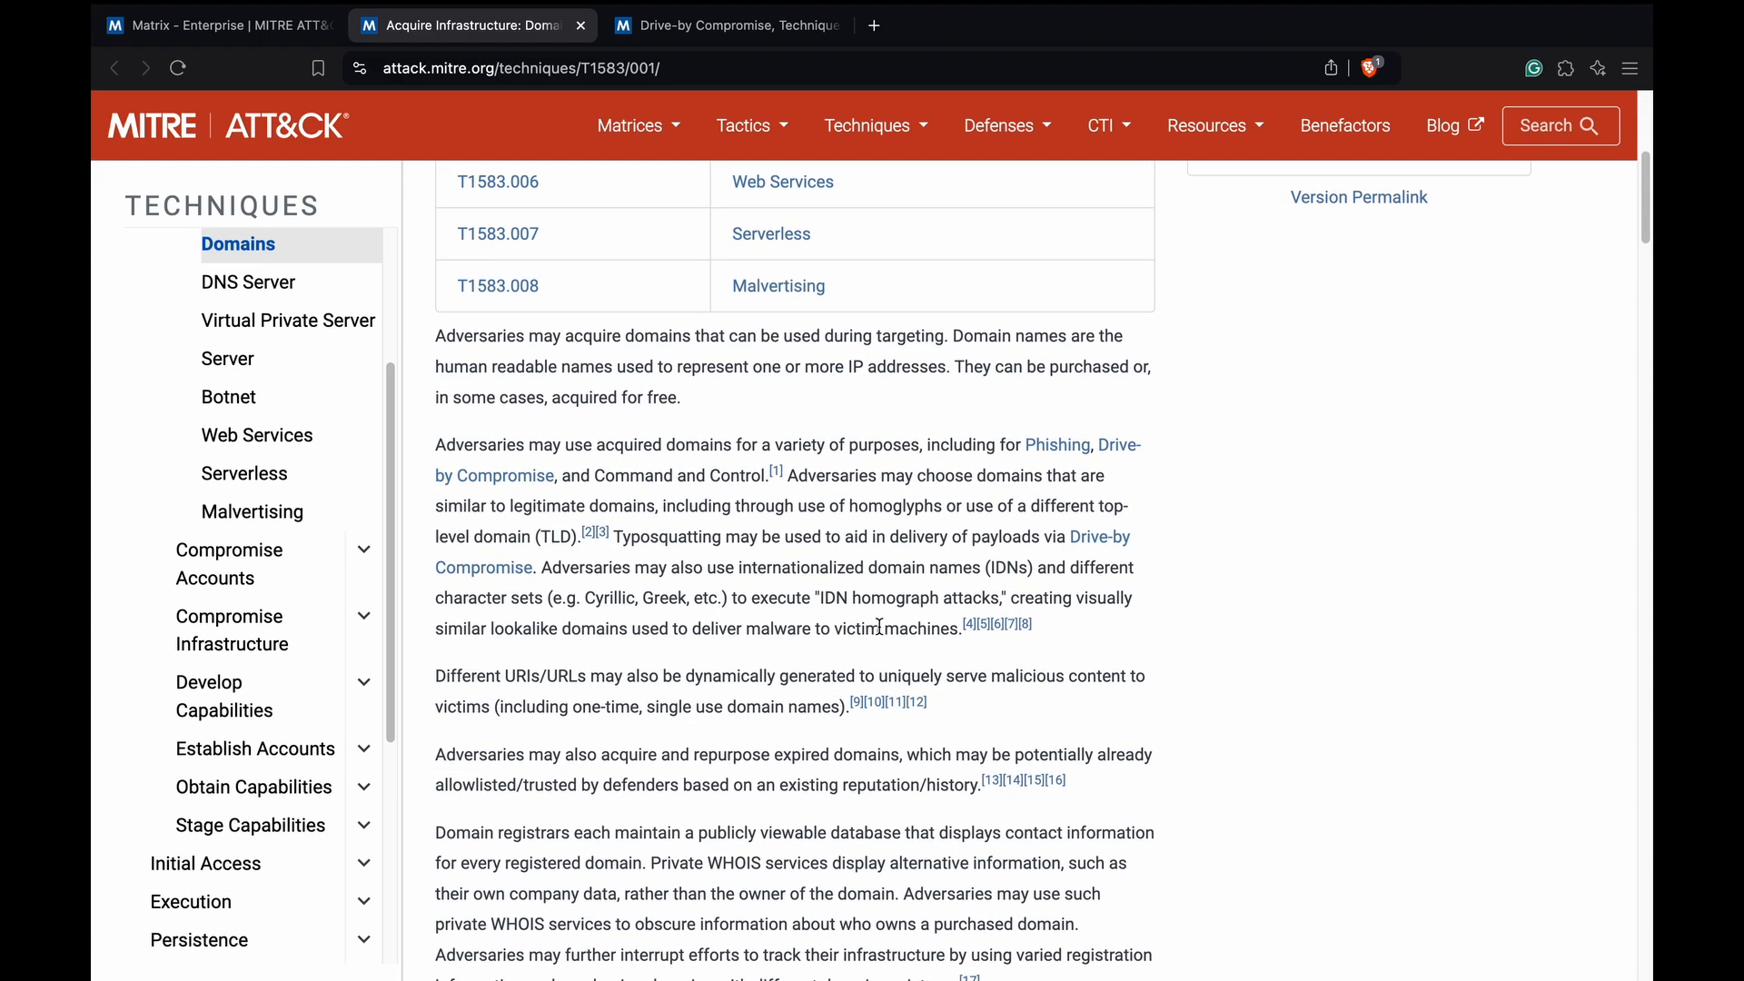
scroll(879, 633, "up", 6)
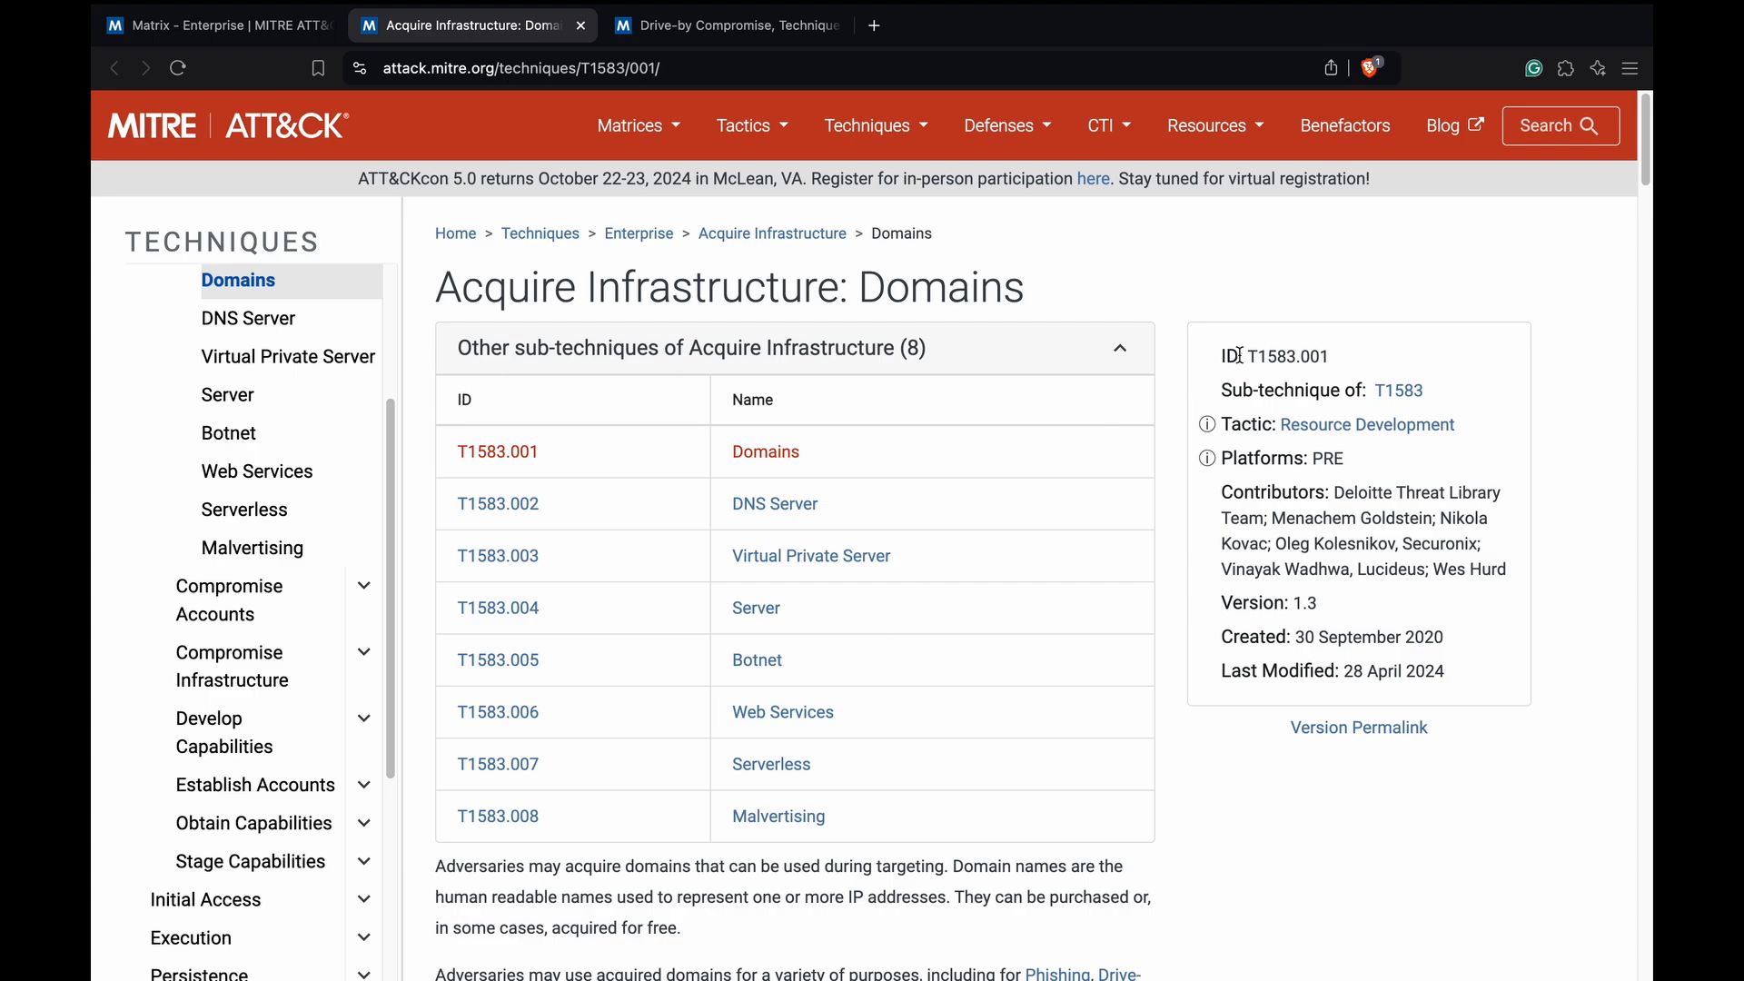
double_click(1266, 356)
left_click(1350, 365)
left_click_drag(1296, 356, 1247, 356)
Return to the lab questions and enter T1583 followed by a comma as the resource development technique
key("ctrl+Left")
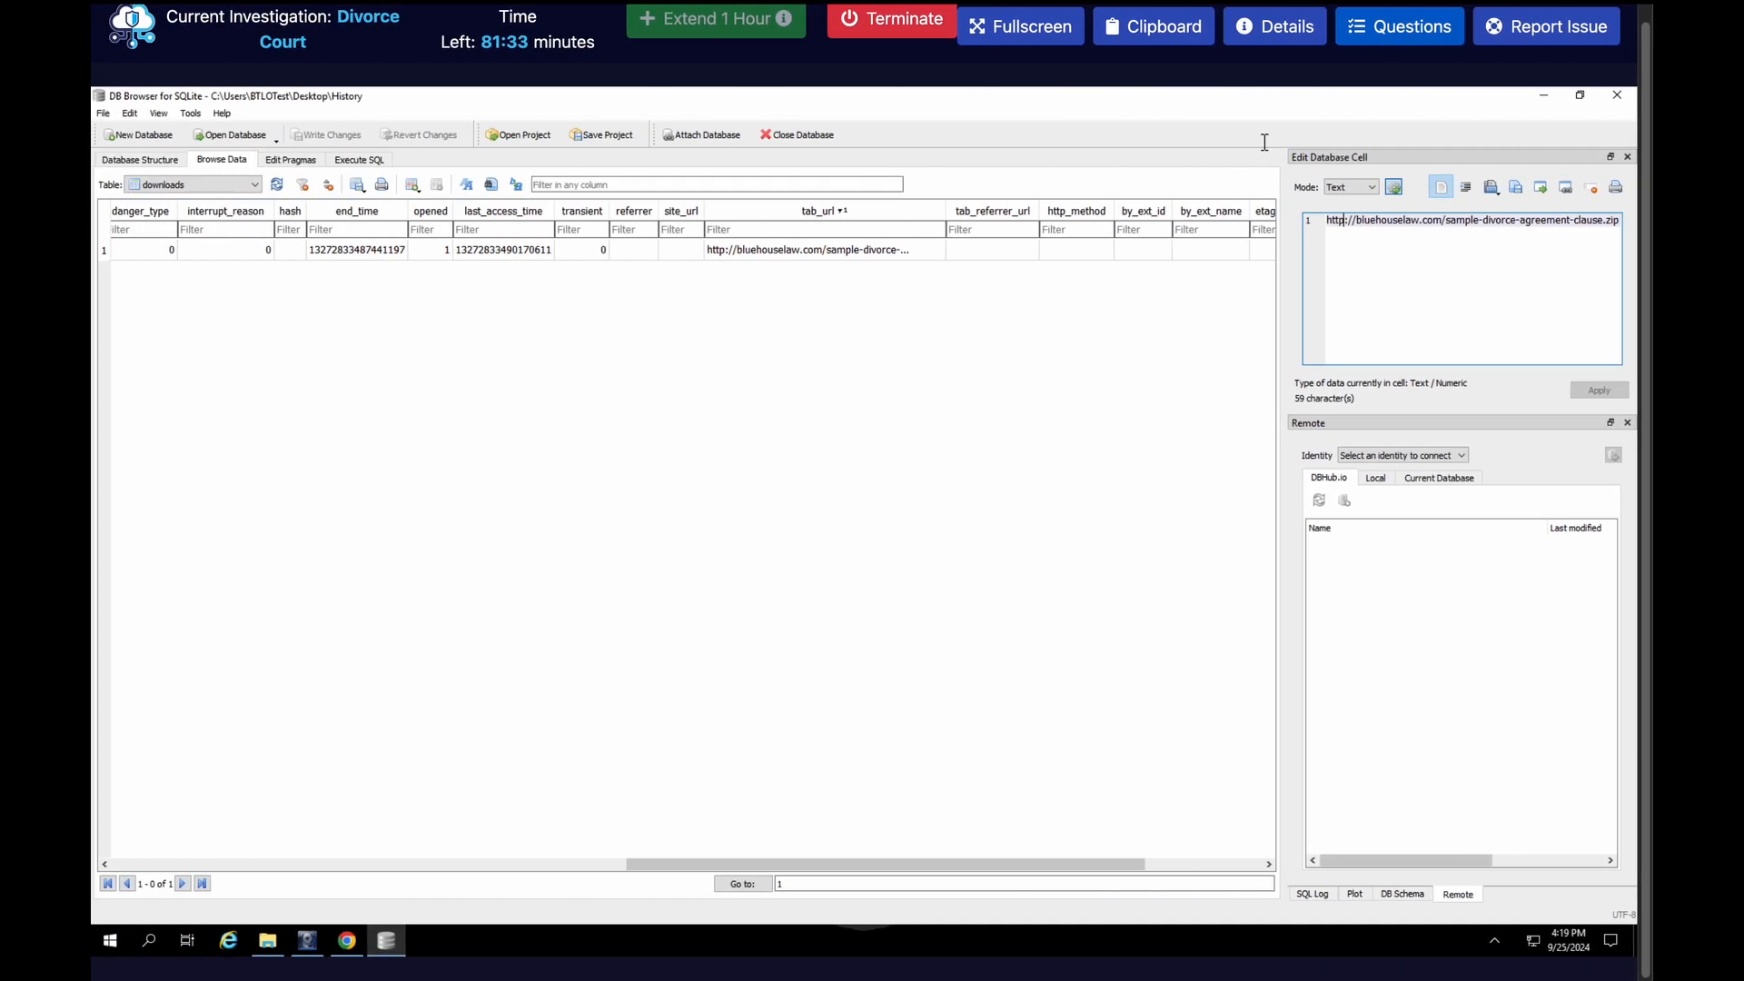
left_click(1359, 36)
left_click(1236, 683)
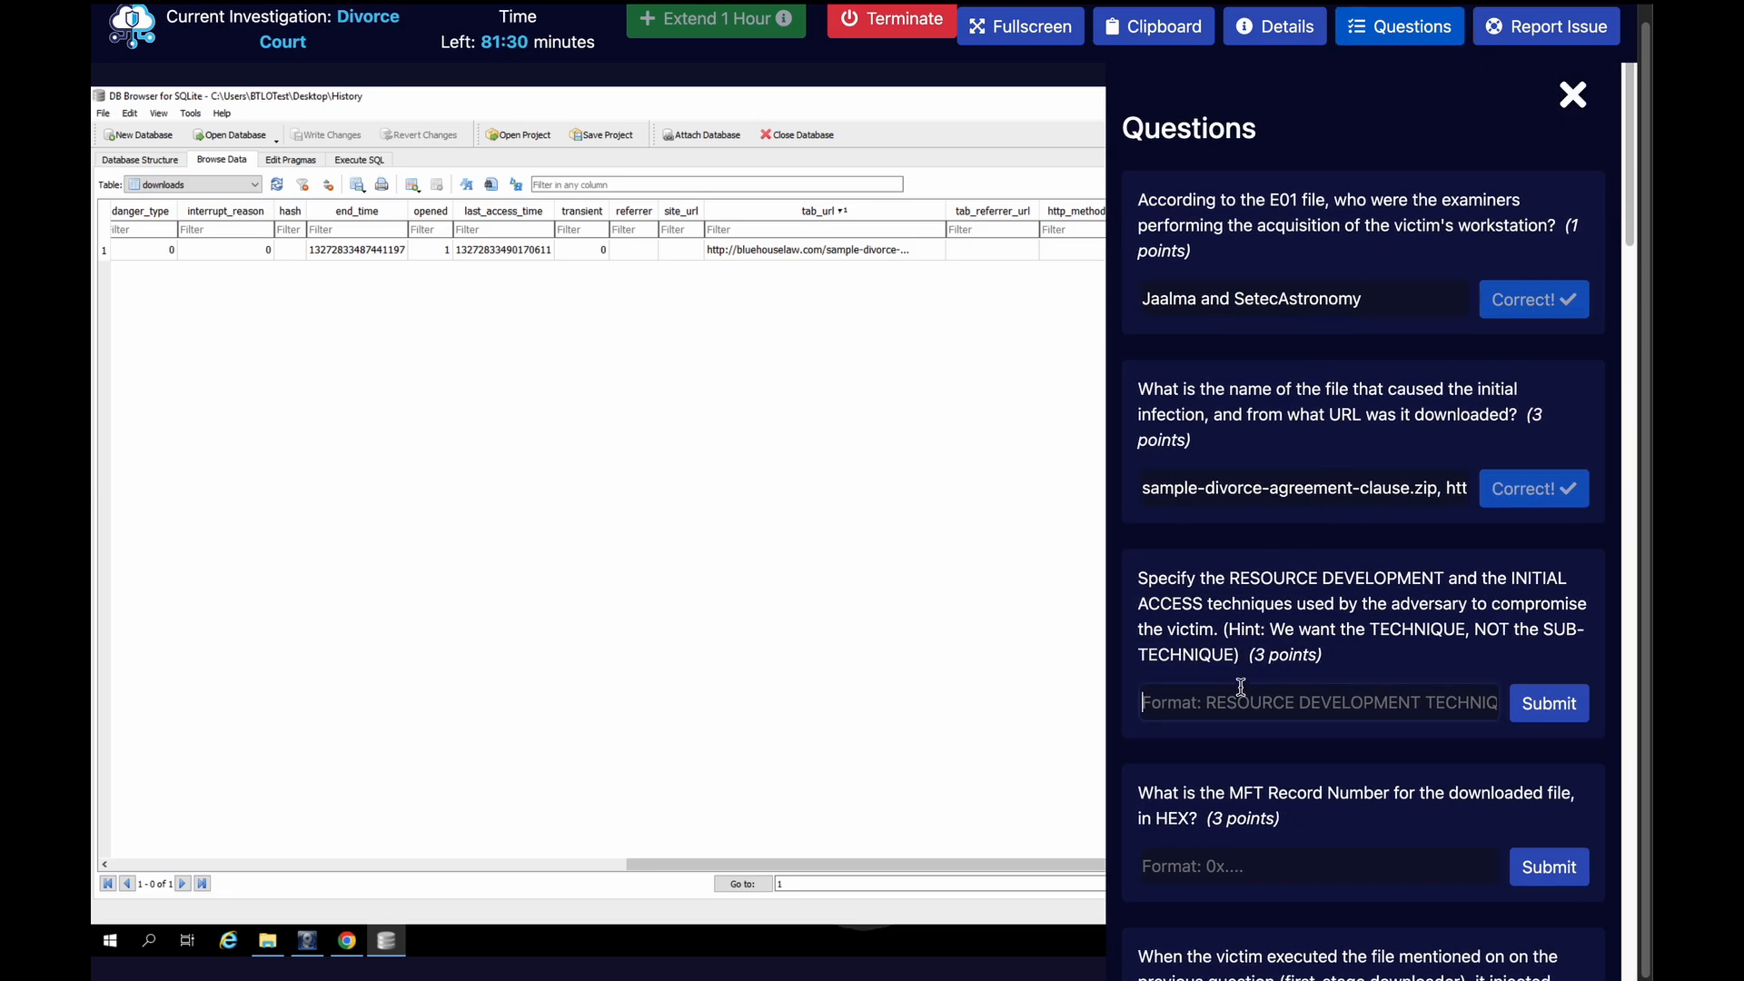
type("T1")
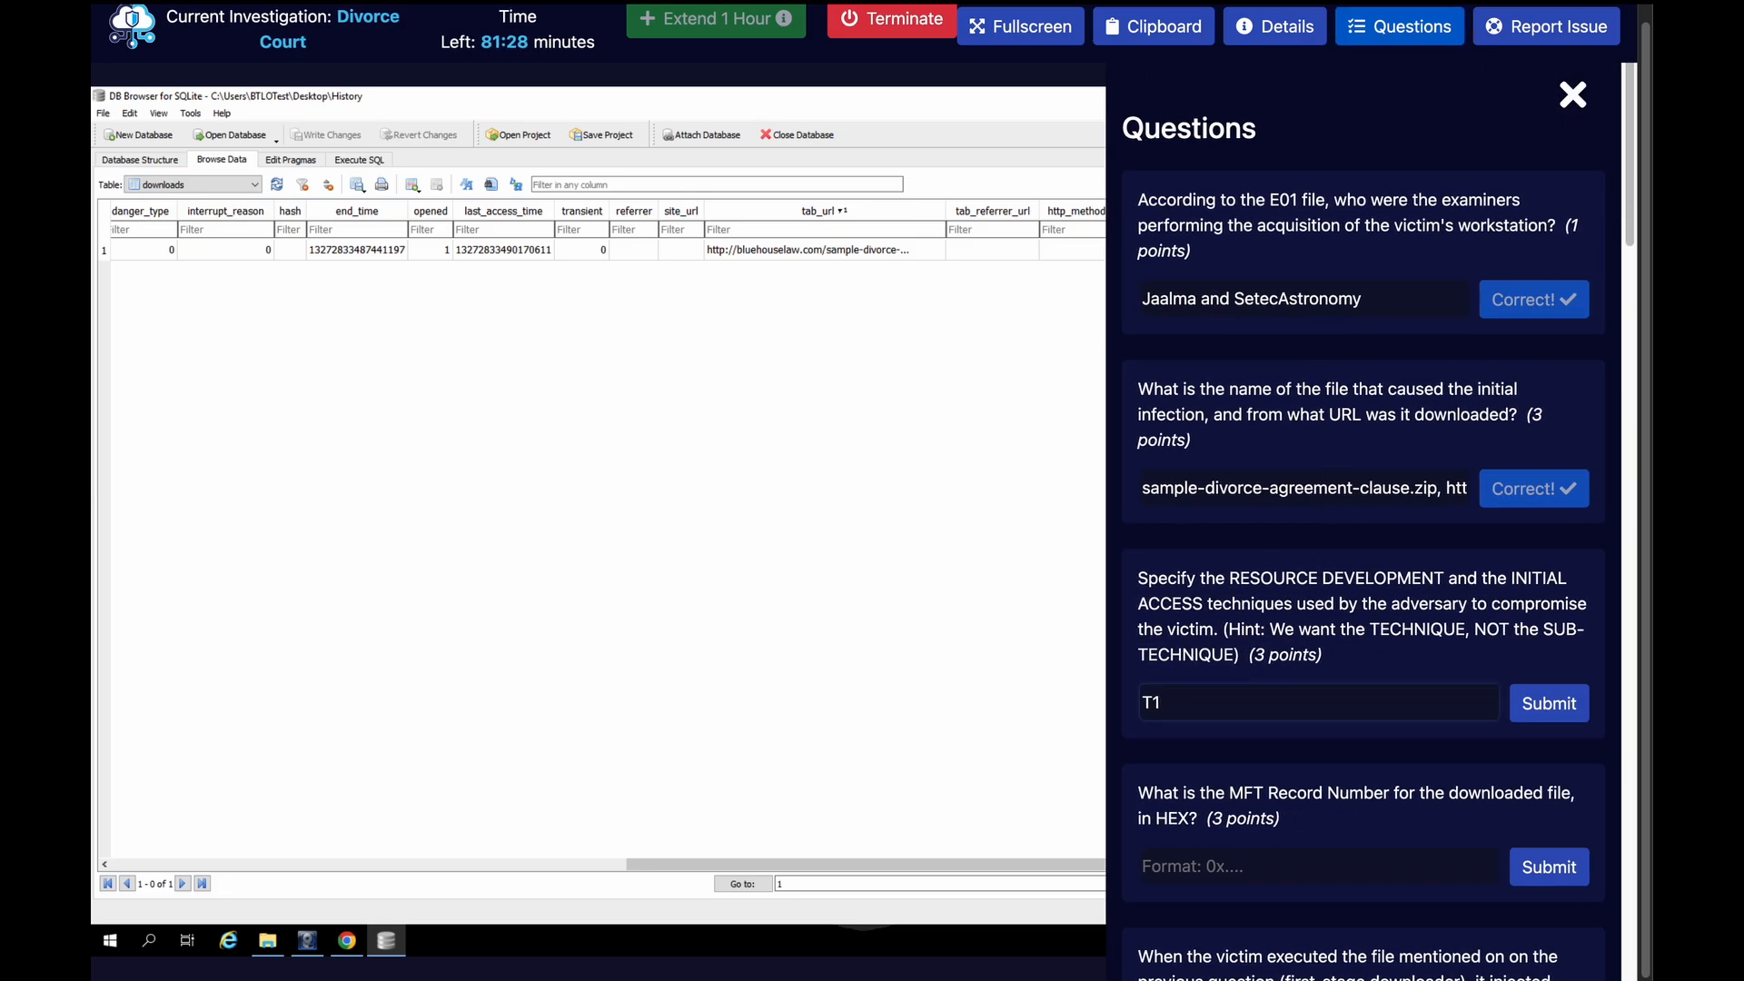
type("583,")
Look up the Drive-by Compromise technique ID in MITRE ATT&CK, add T1189 as the initial access technique and submit the answer
key("ctrl+Right")
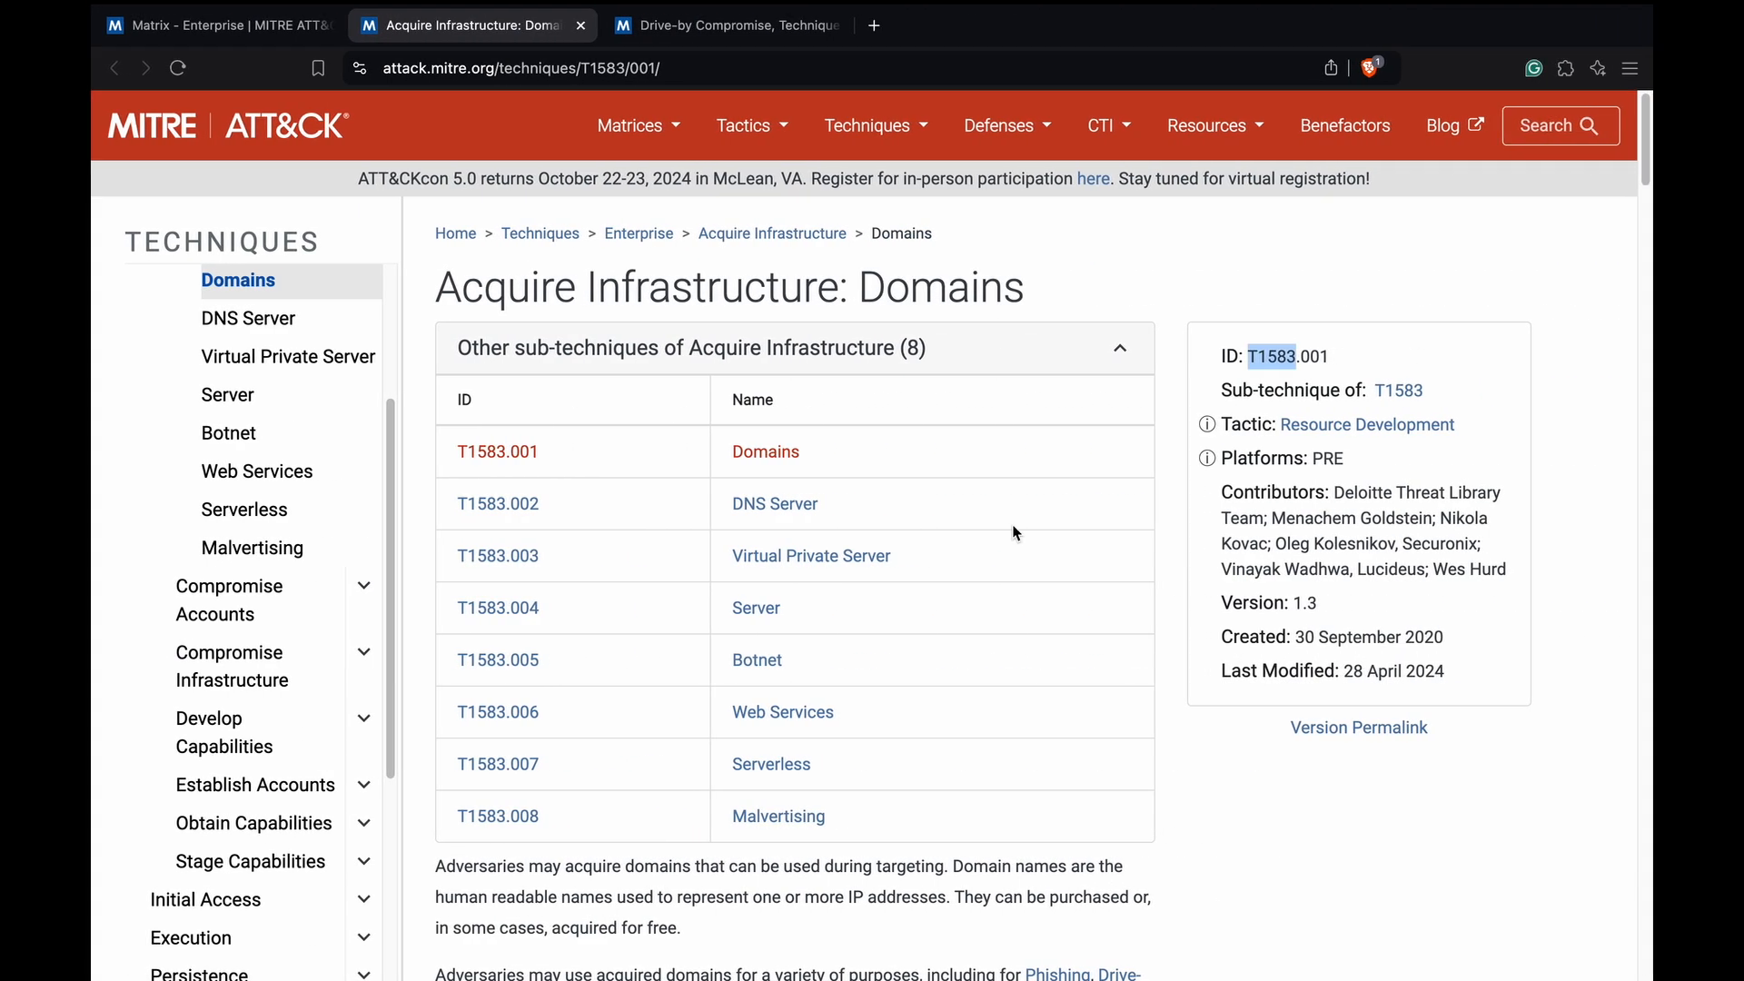
left_click(690, 34)
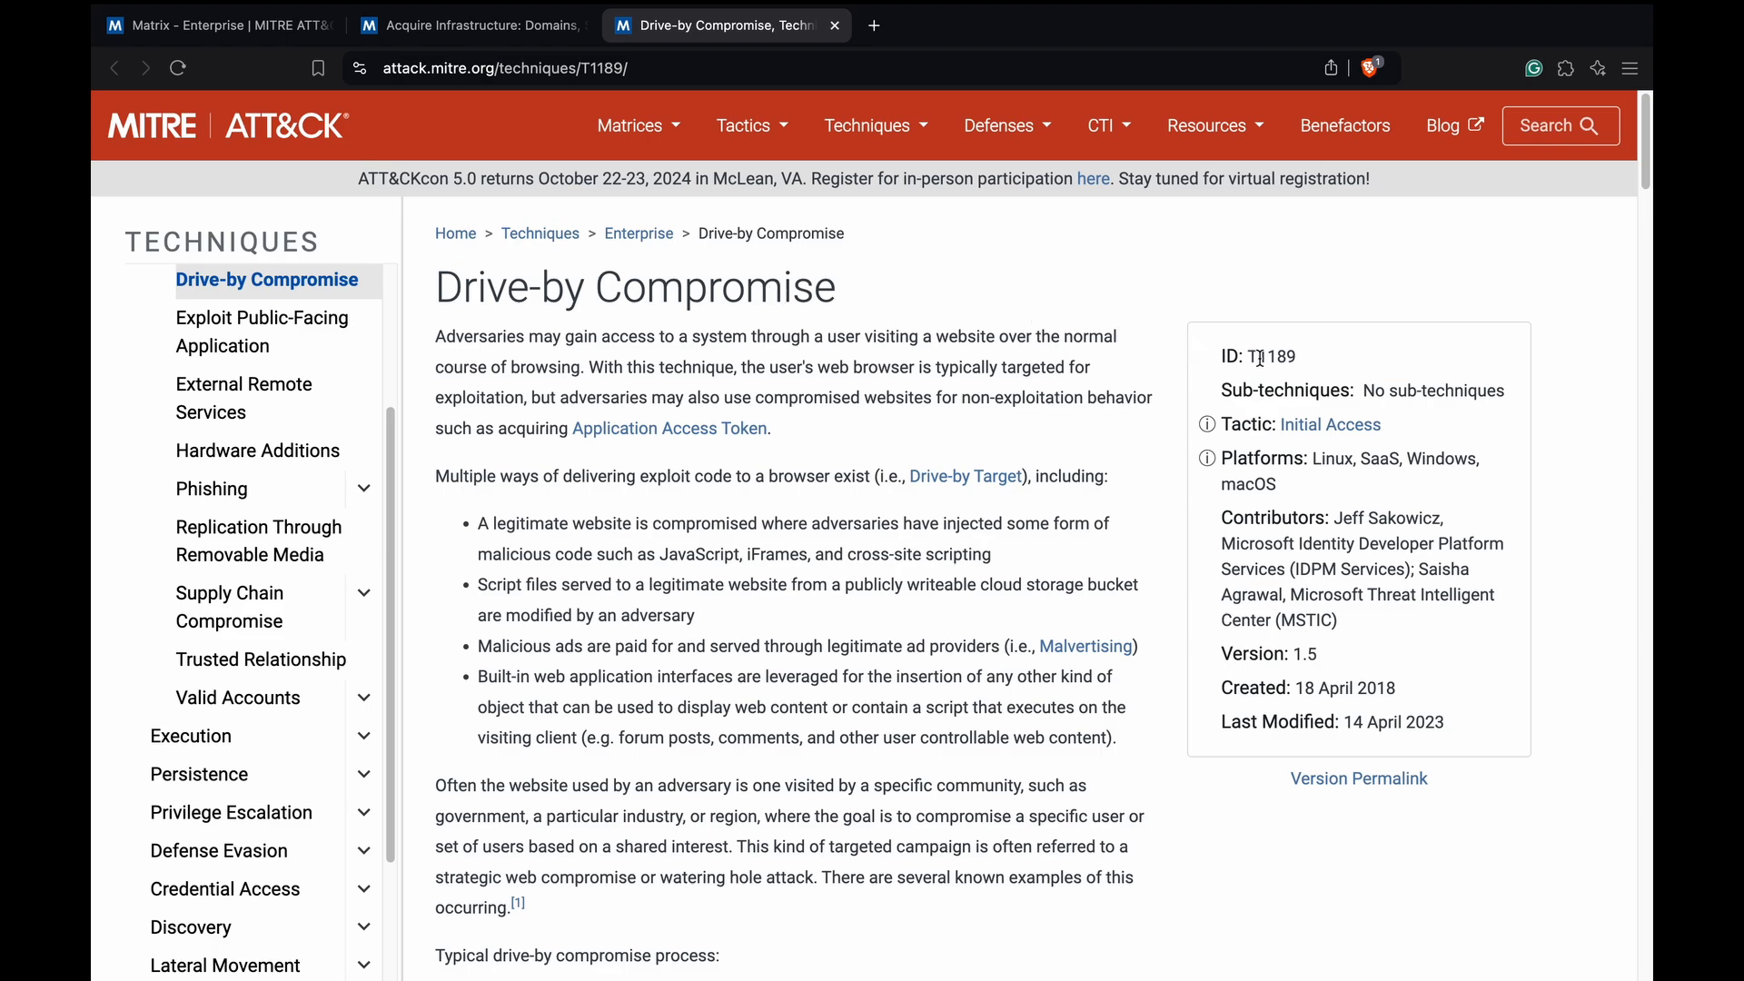
key("ctrl+Left")
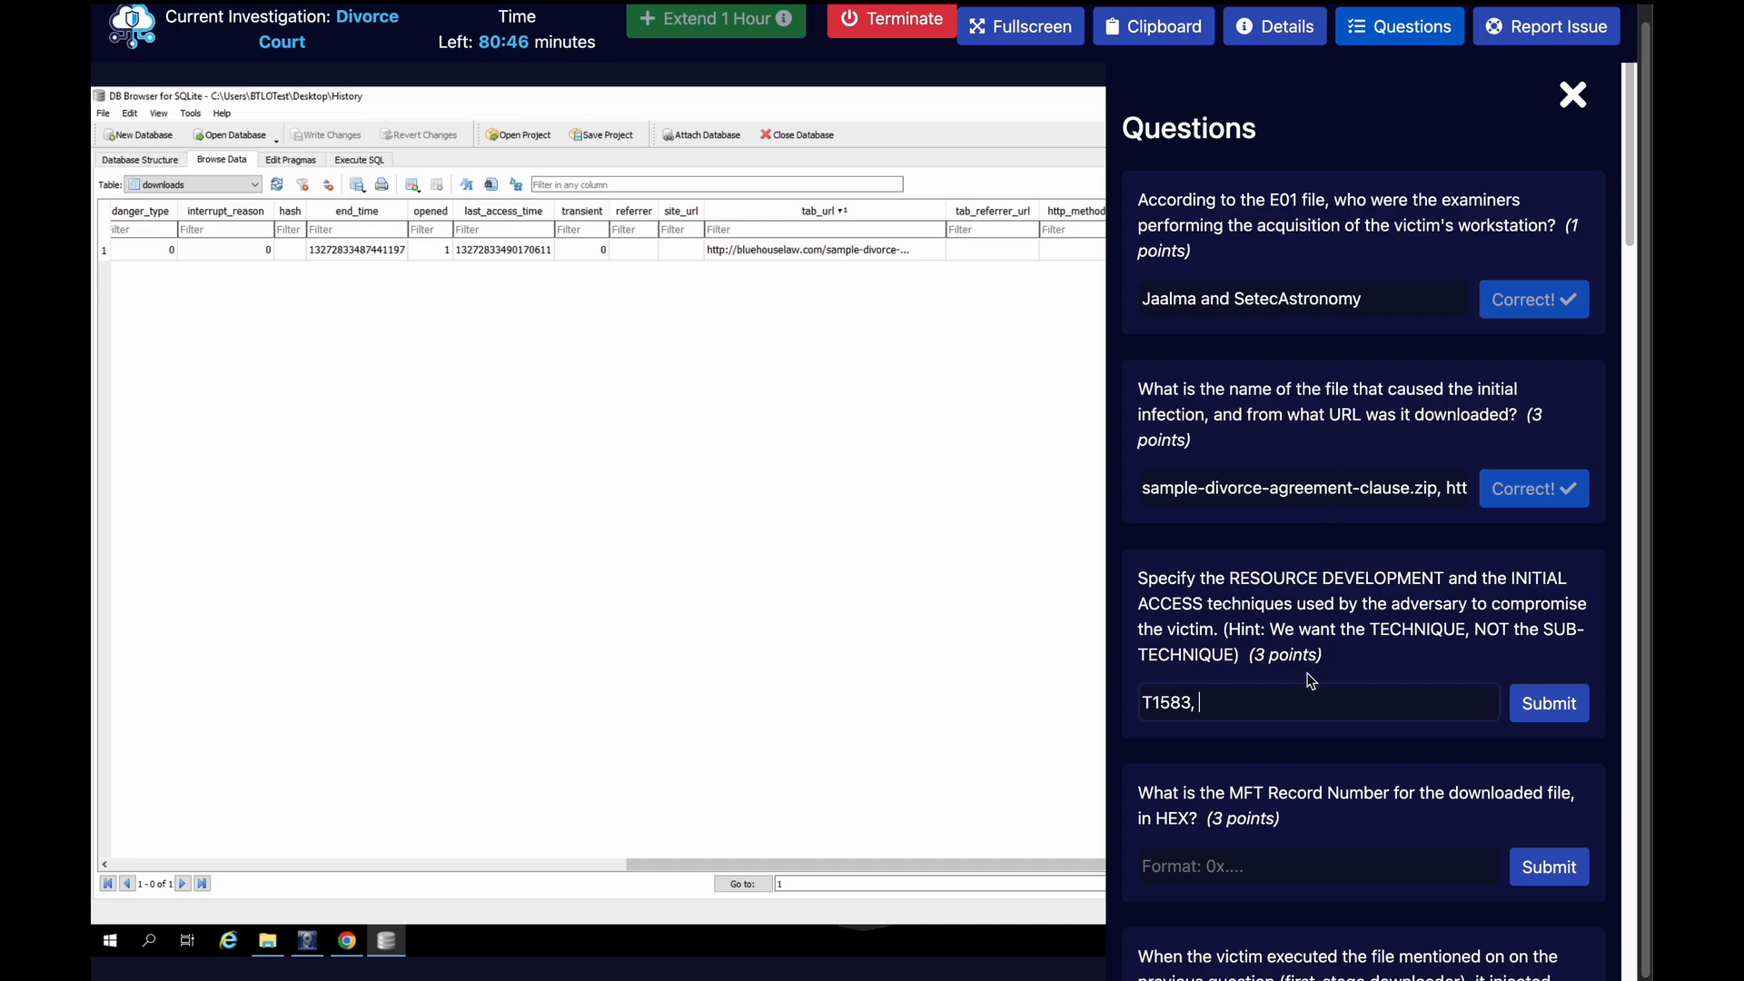
type("T1189")
left_click(1555, 704)
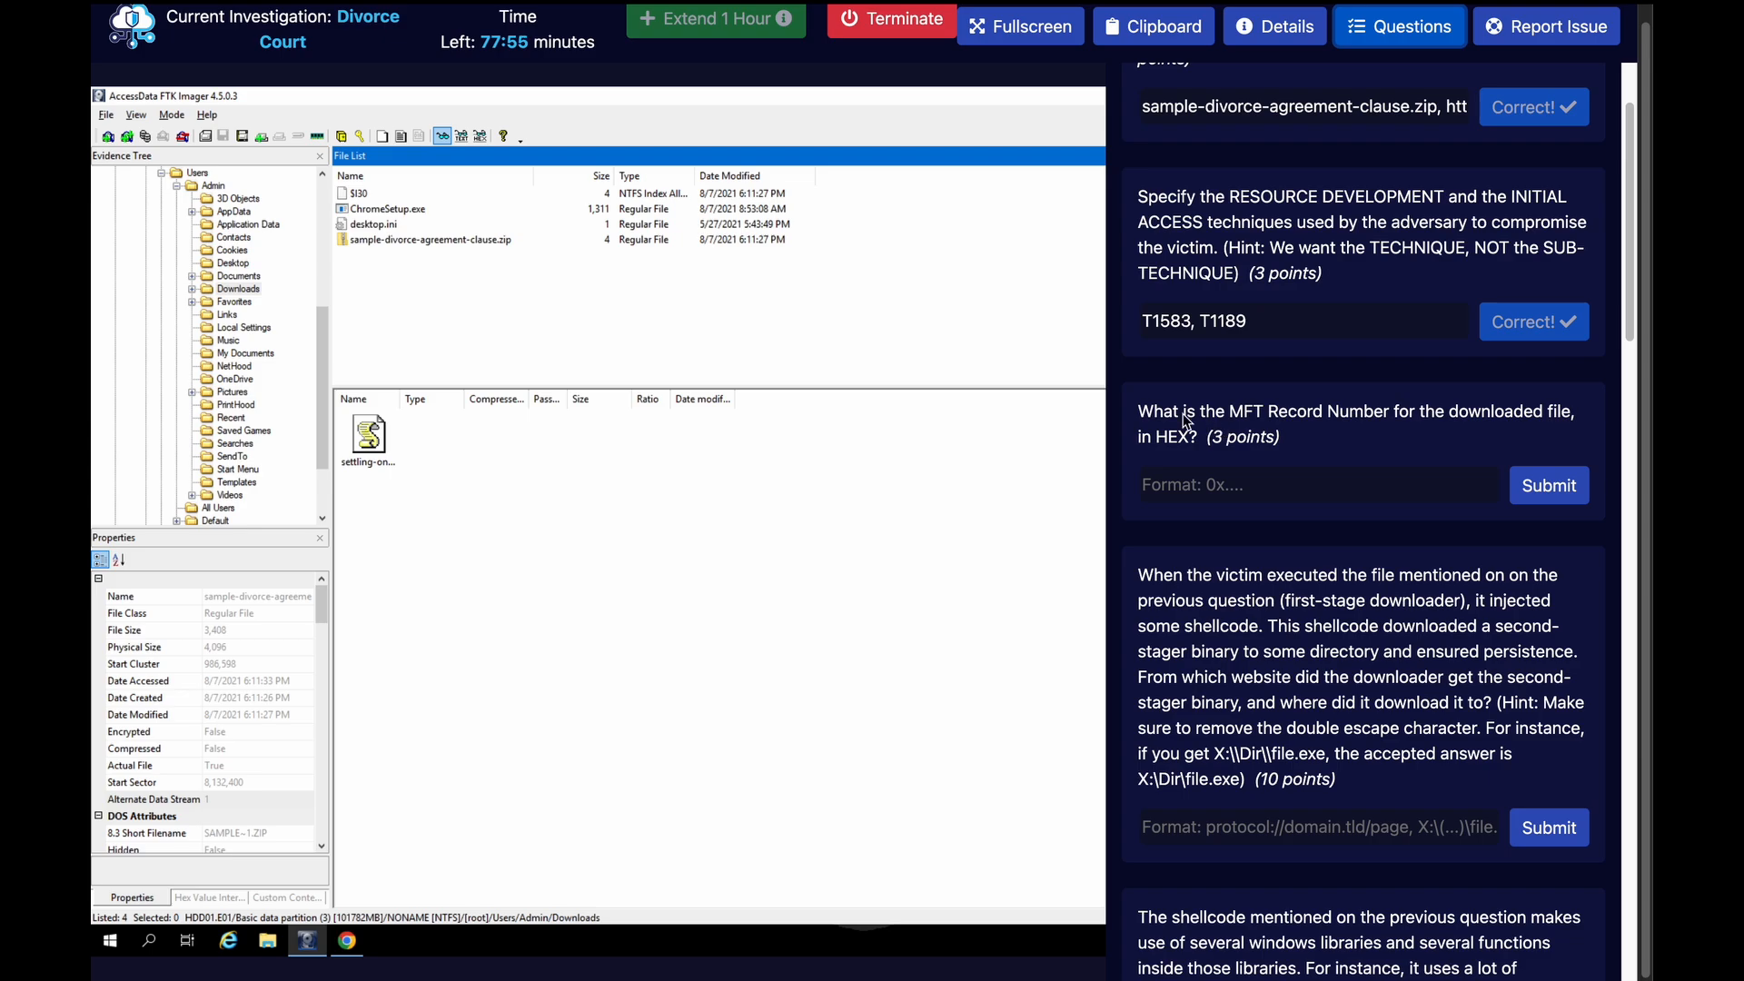
Close the questions and examine the NTFS properties of sample-divorce-agreement-clause.zip in FTK Imager for its MFT record number
left_click(1389, 36)
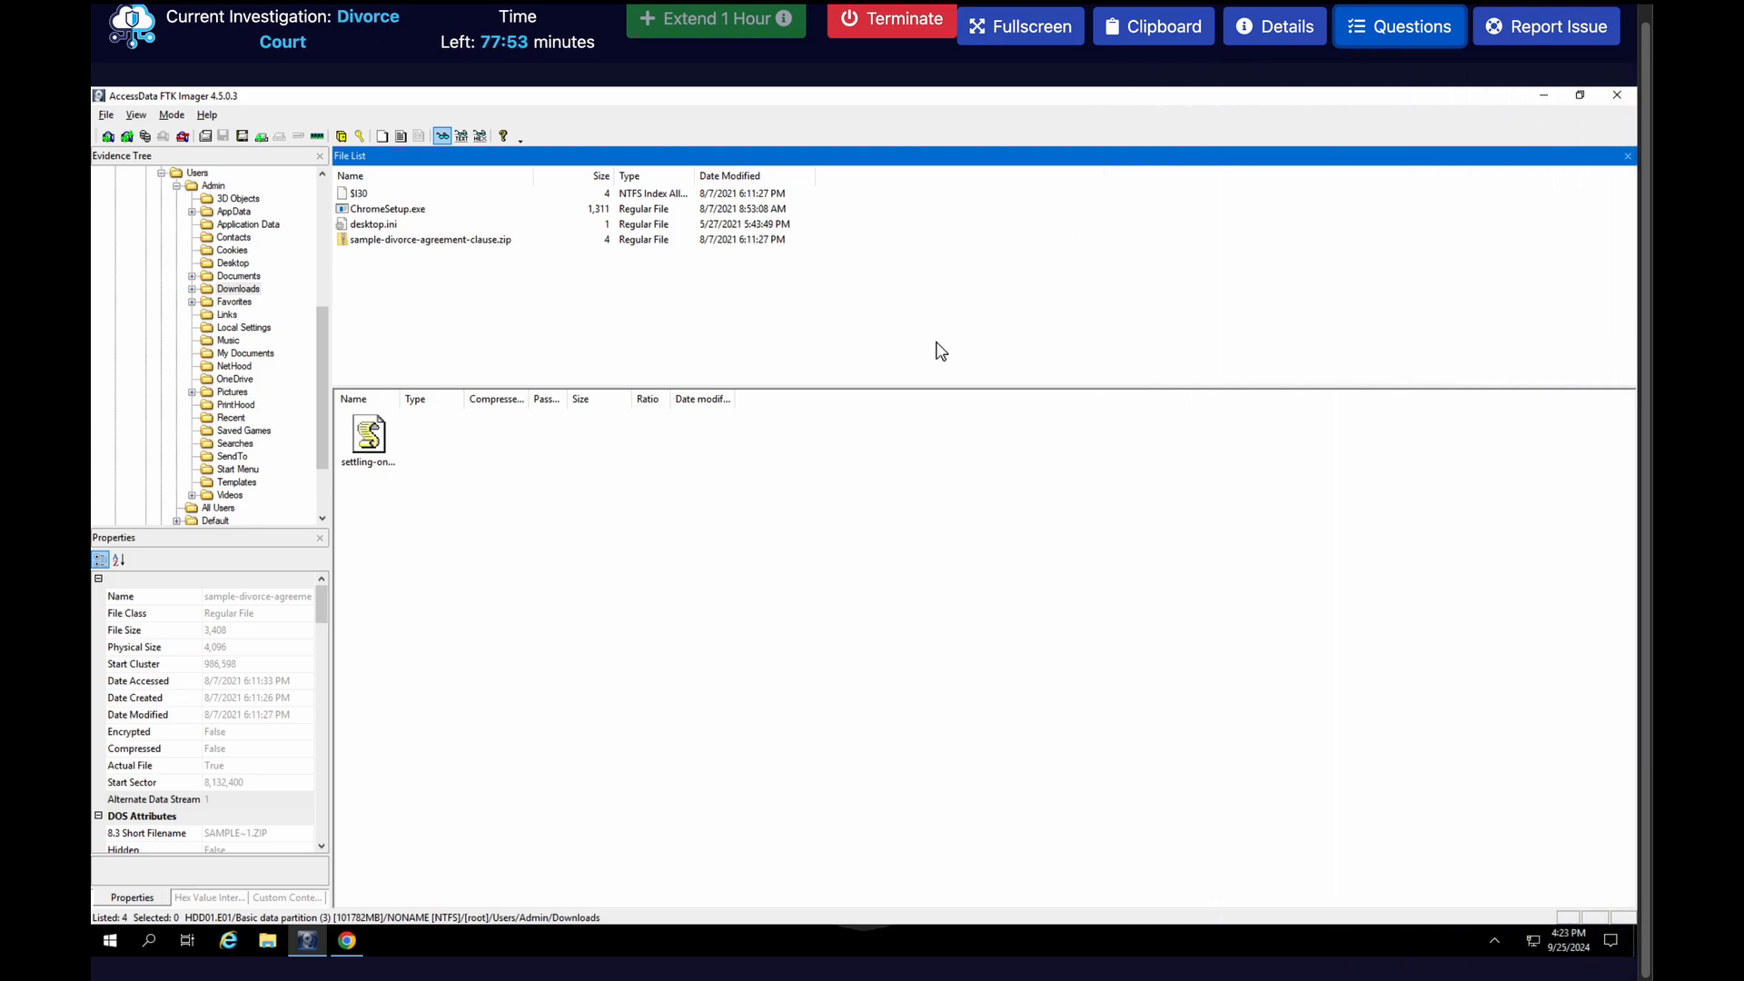
left_click(537, 245)
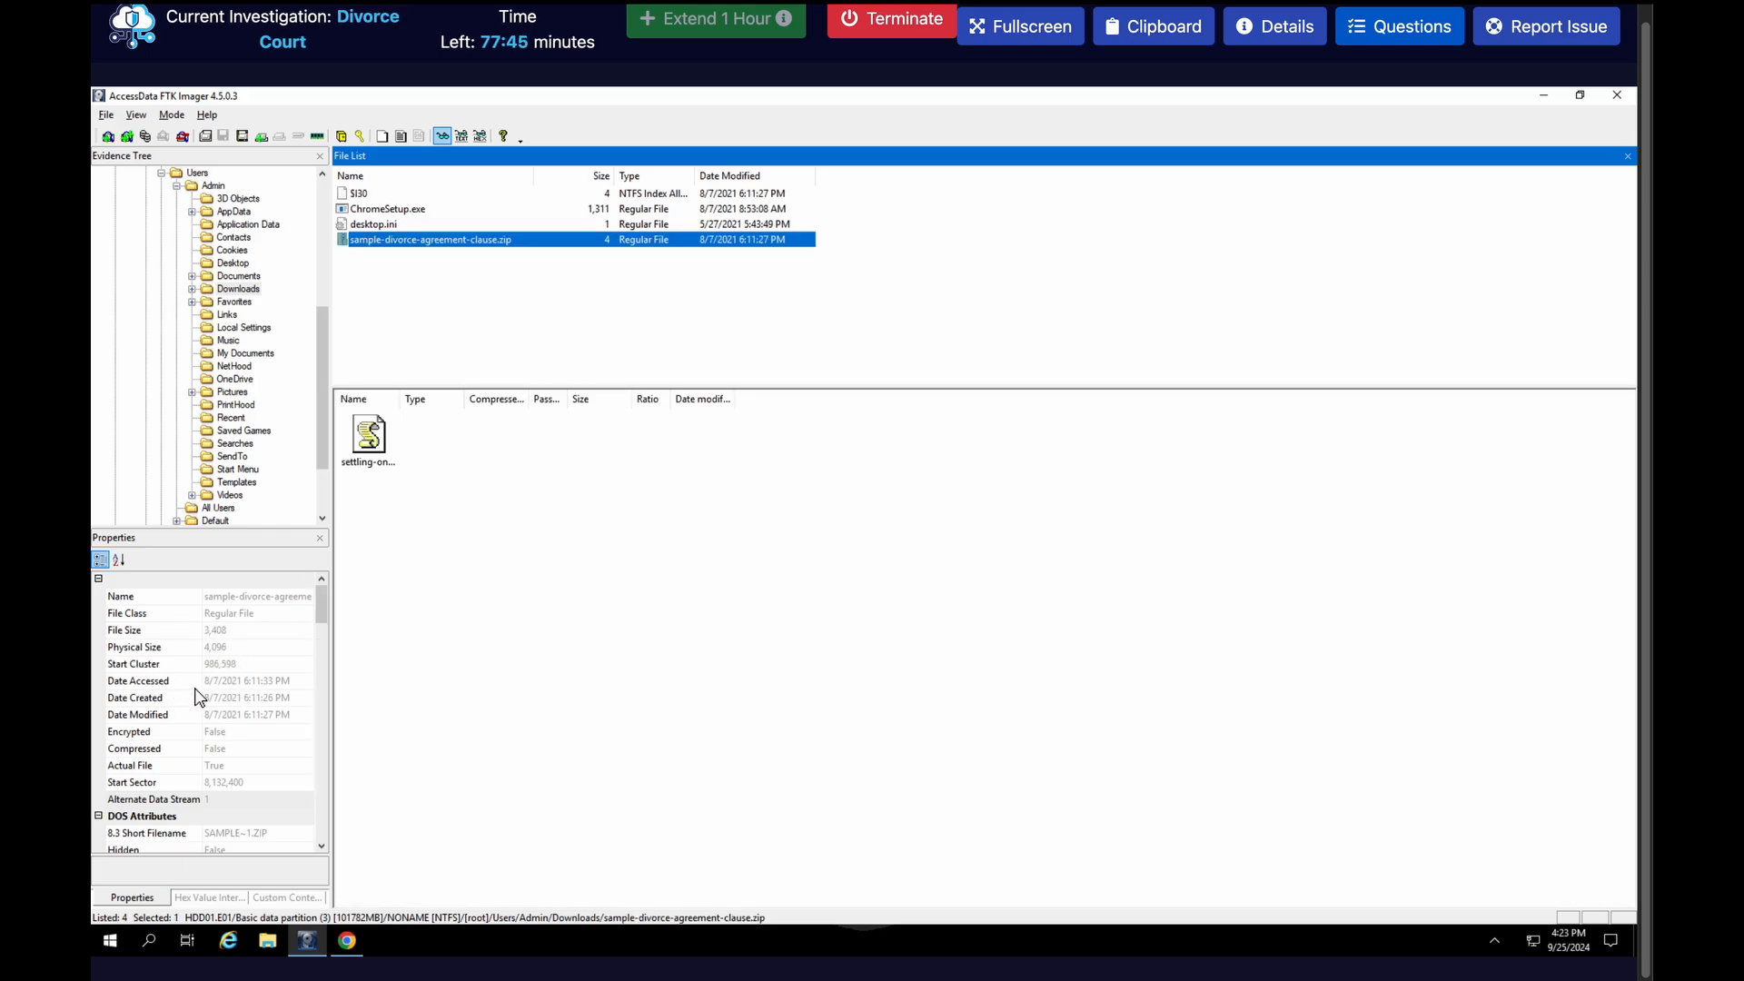
scroll(249, 738, "down", 1)
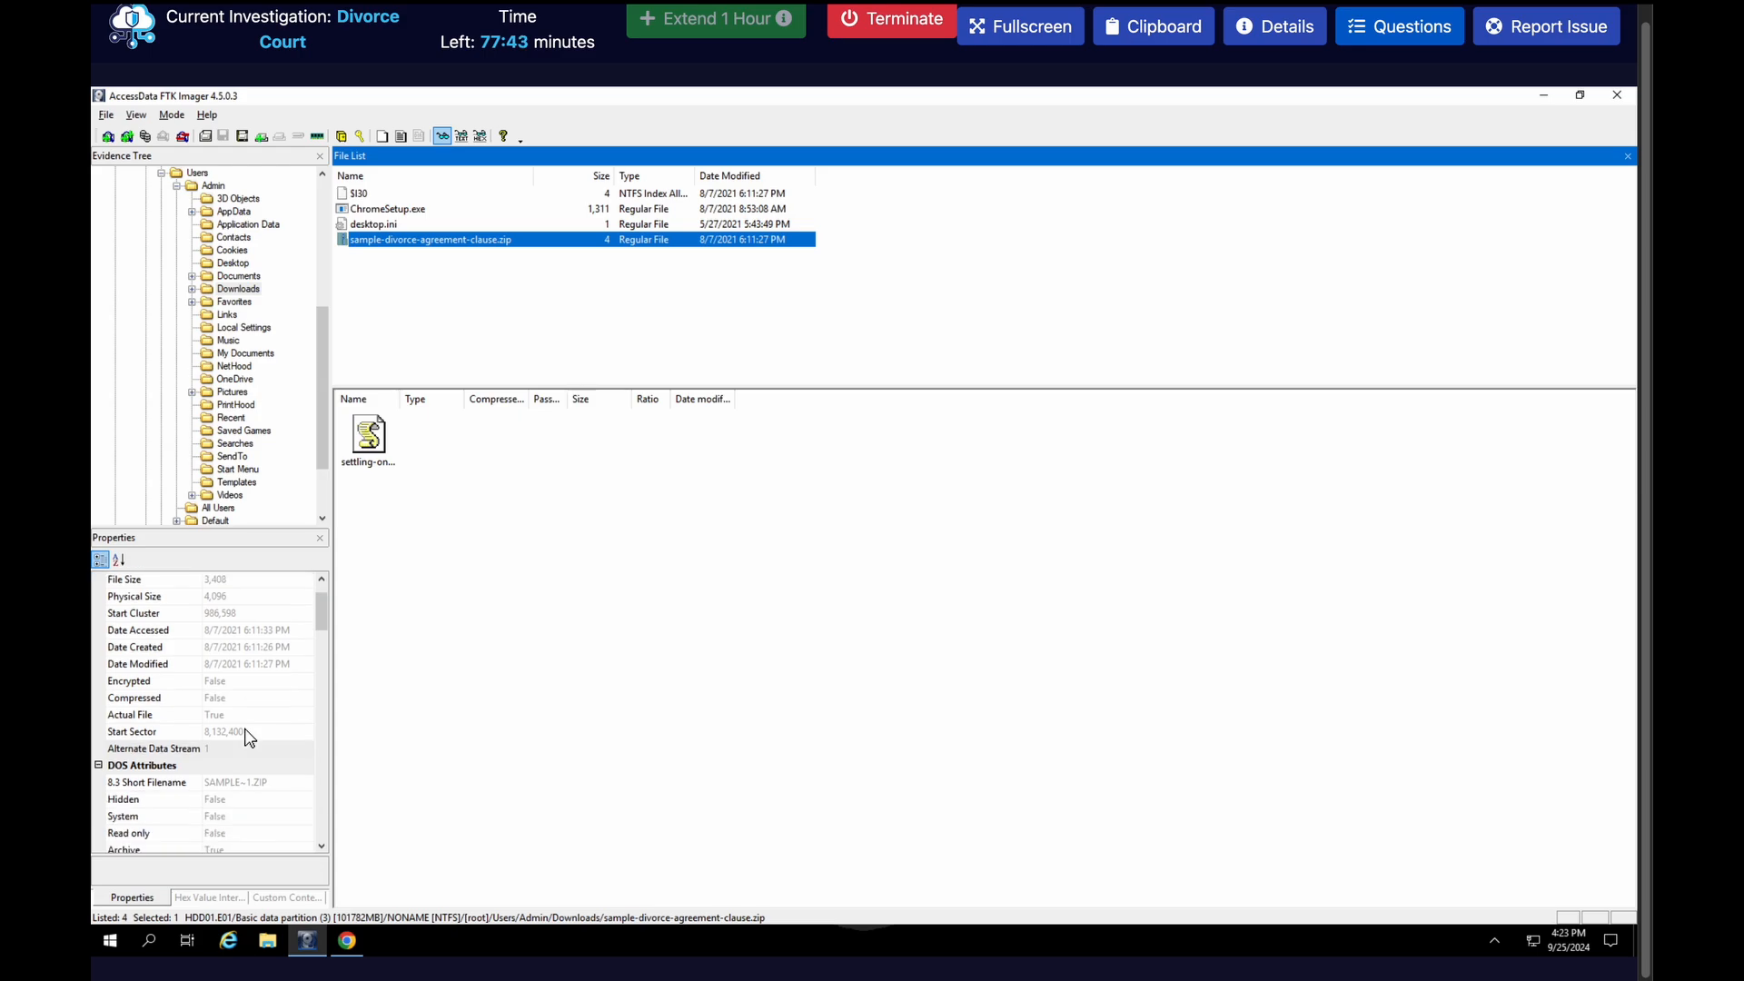
scroll(248, 738, "down", 1)
scroll(249, 737, "down", 1)
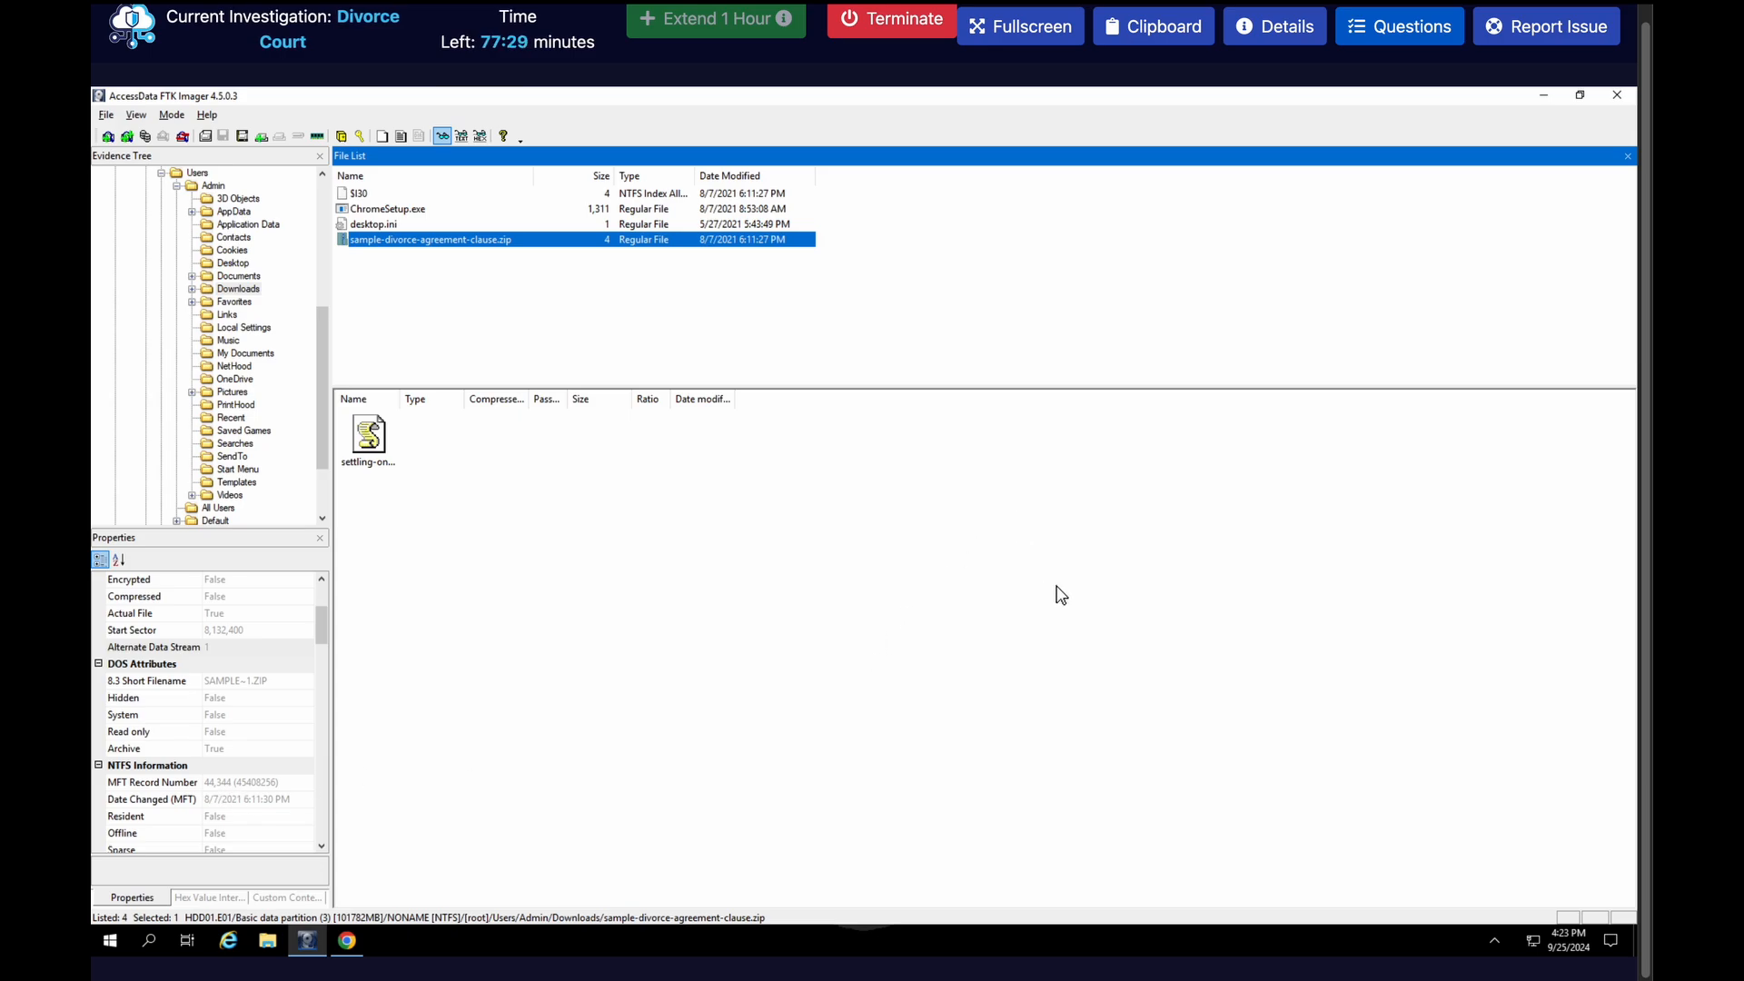
Switch to the RapidTables converter in the browser and convert the decimal number 44344 to hexadecimal
key("ctrl+Right")
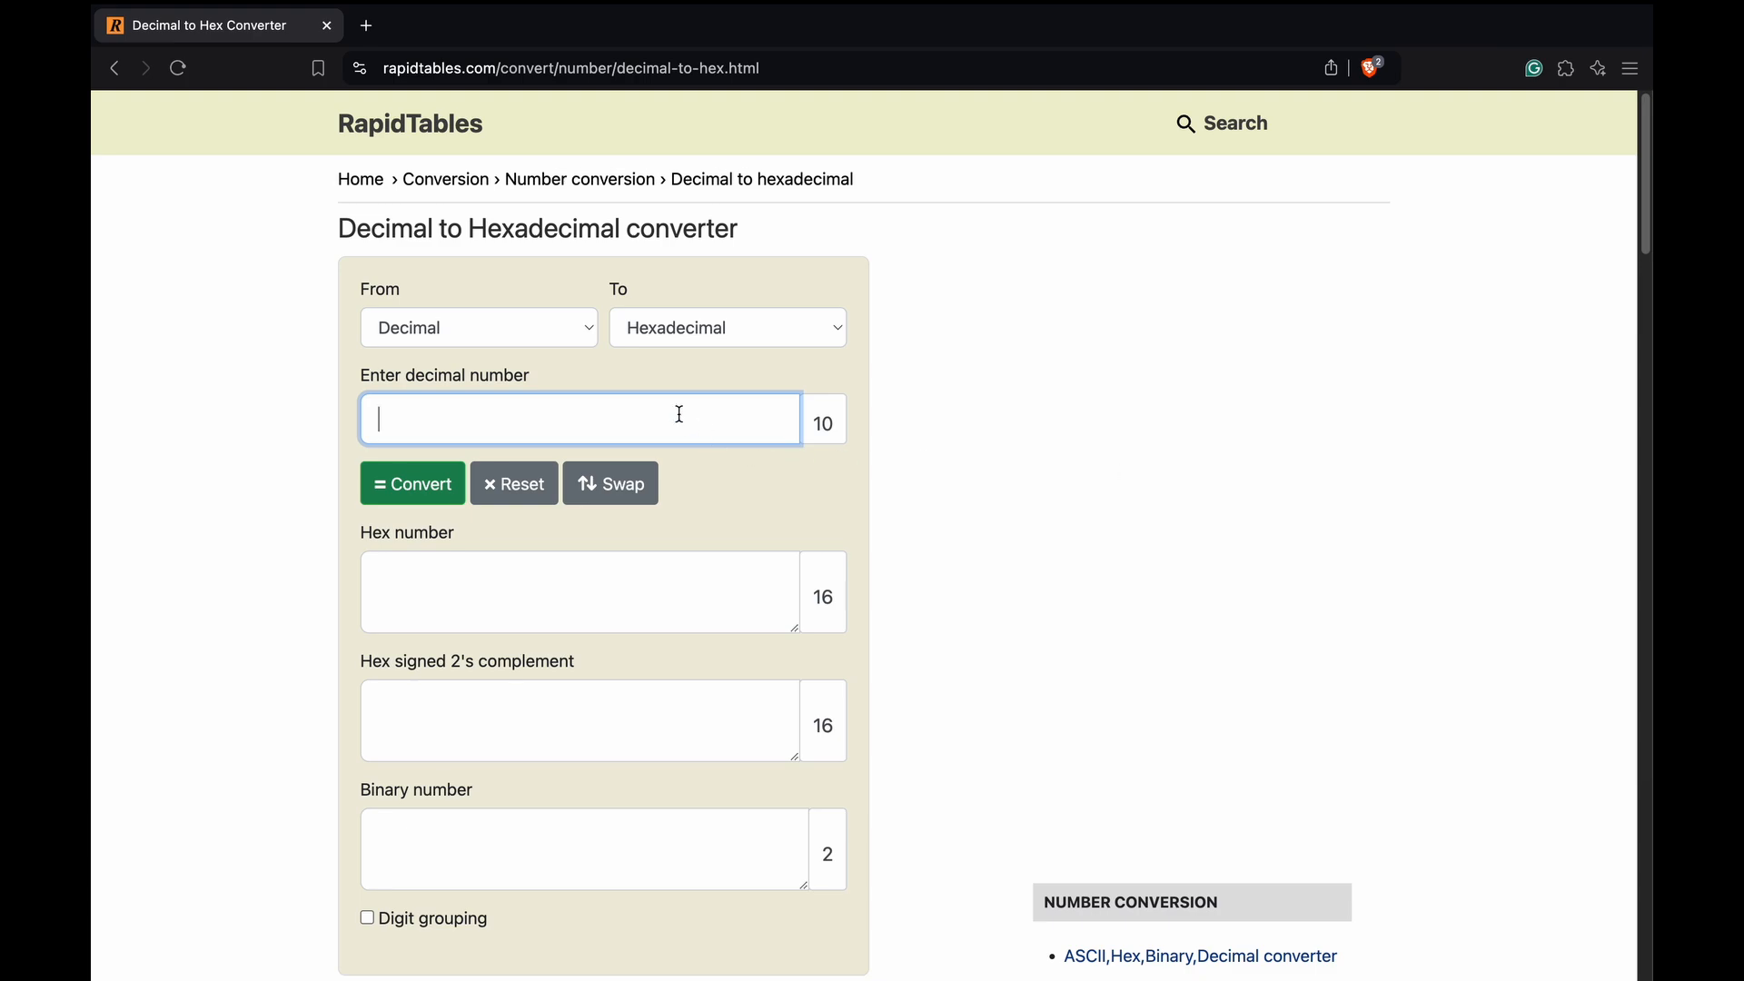
type("44344")
left_click(416, 484)
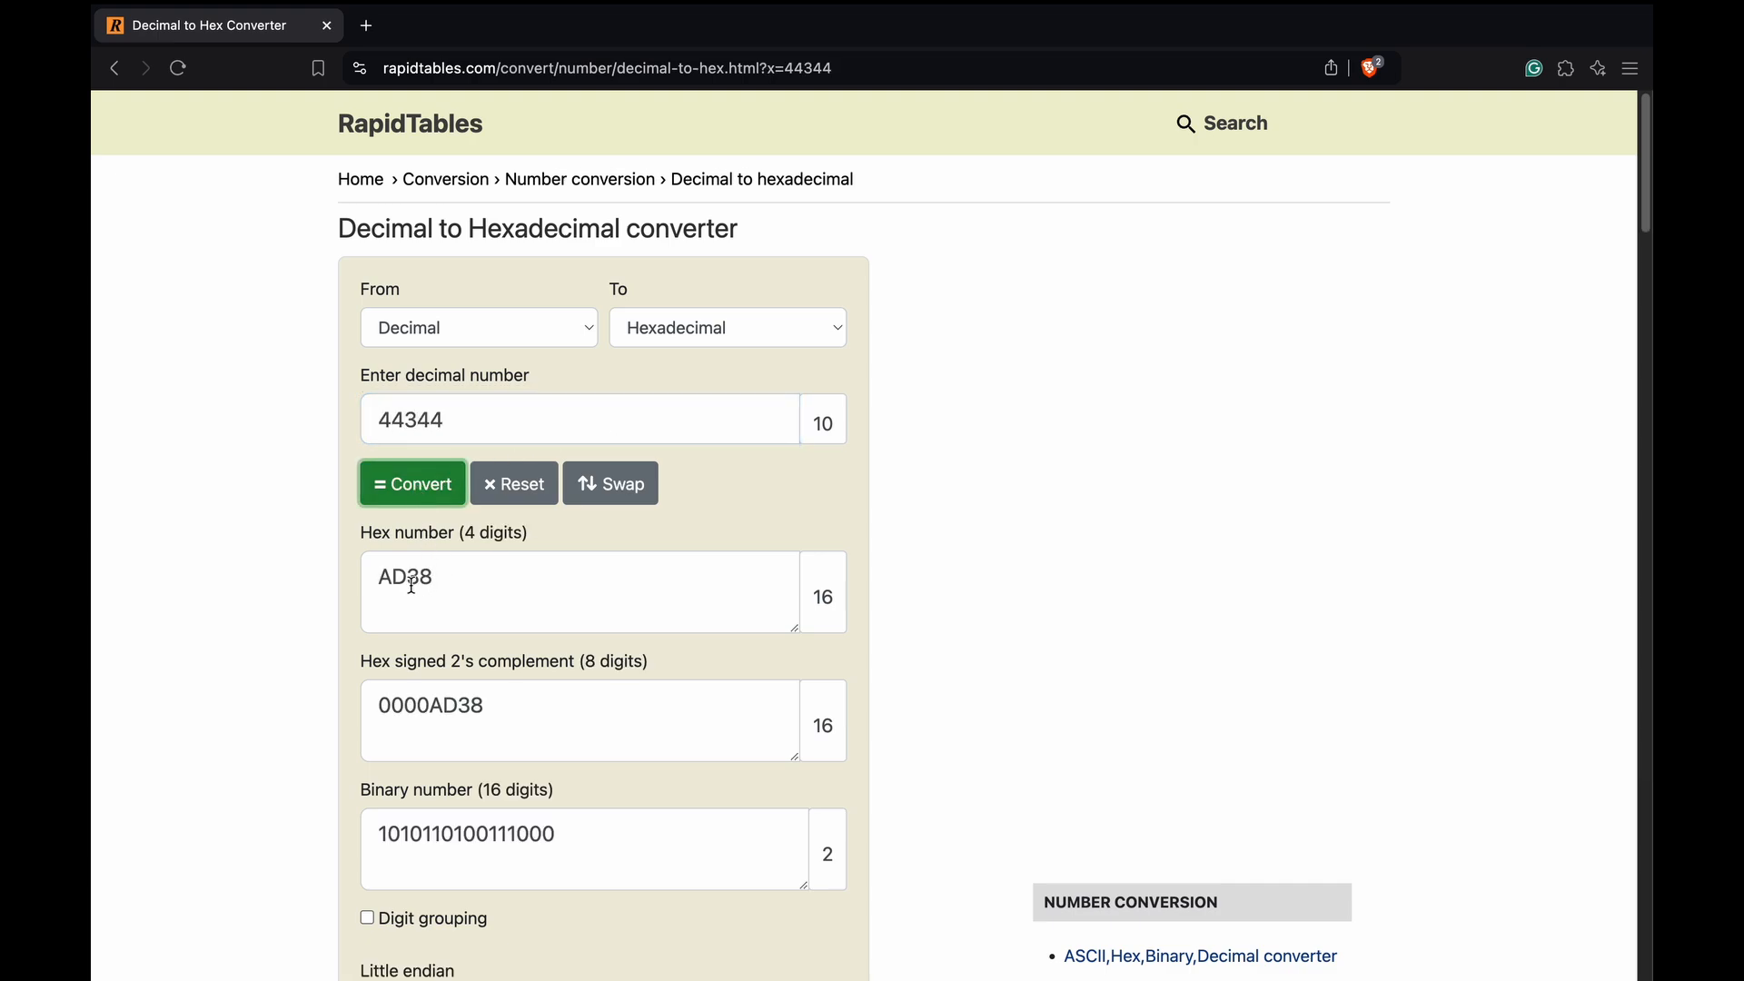
Return to the lab, submit 0xAD38 as the MFT record number answer, and close the questions to get back to FTK Imager
key("ctrl+Left")
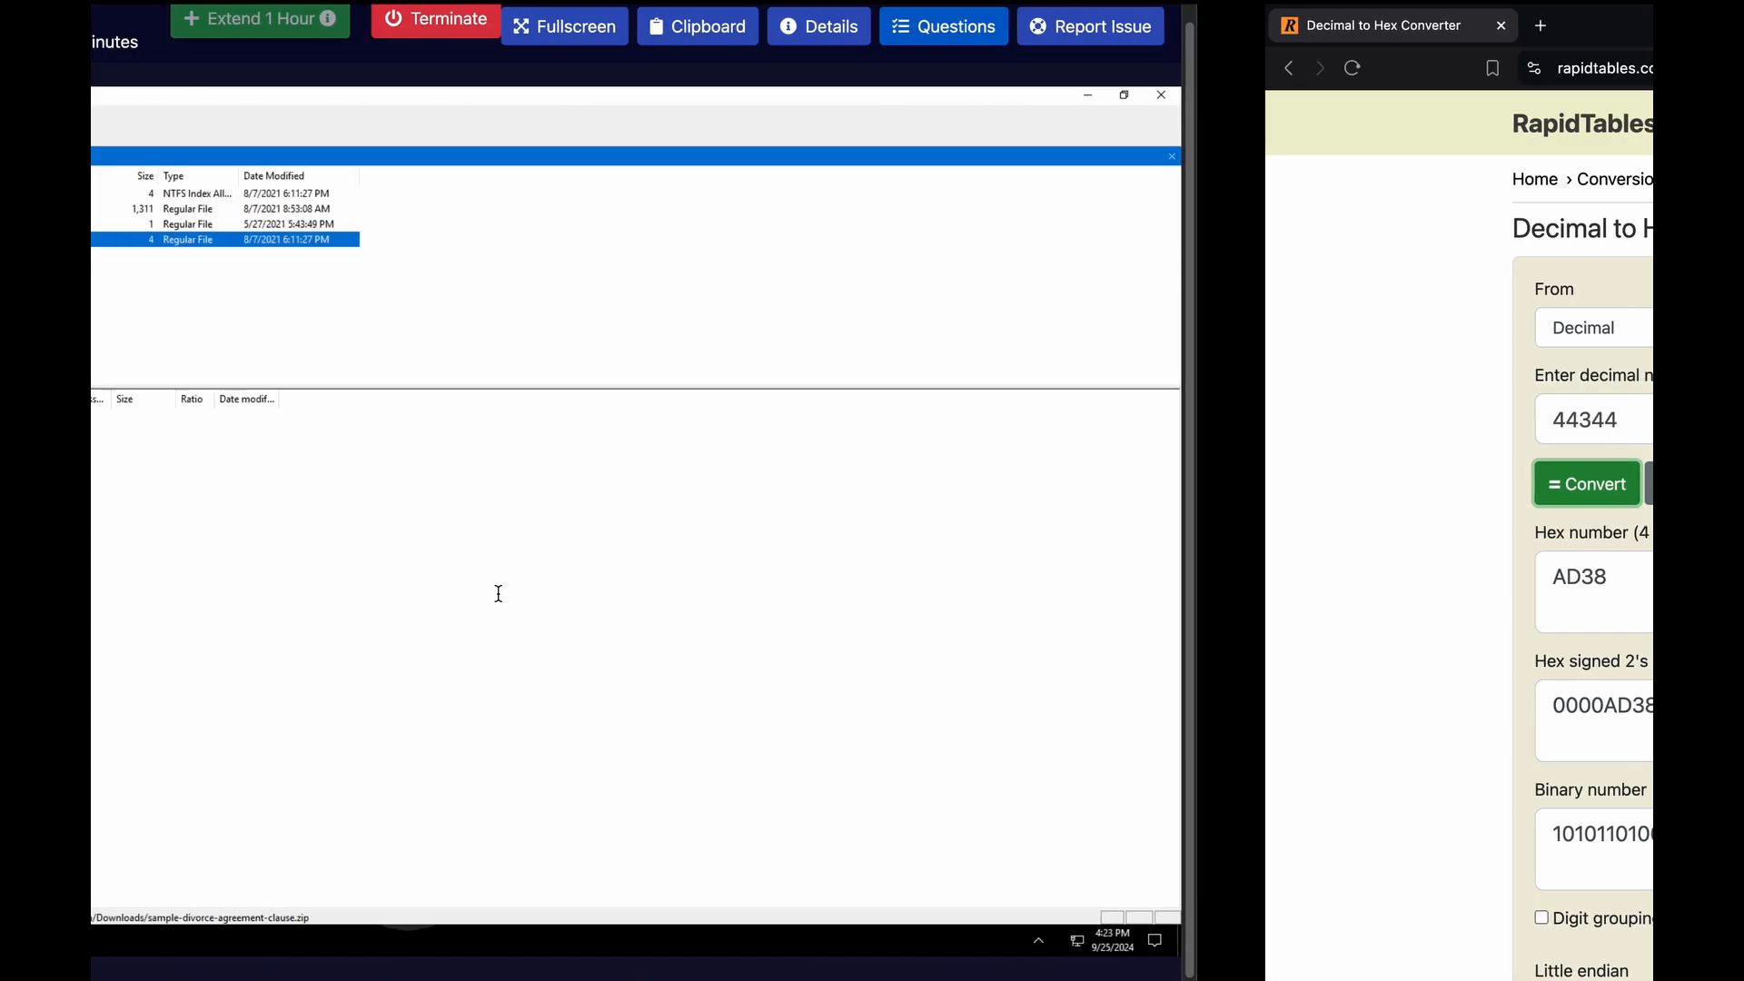
left_click(1383, 43)
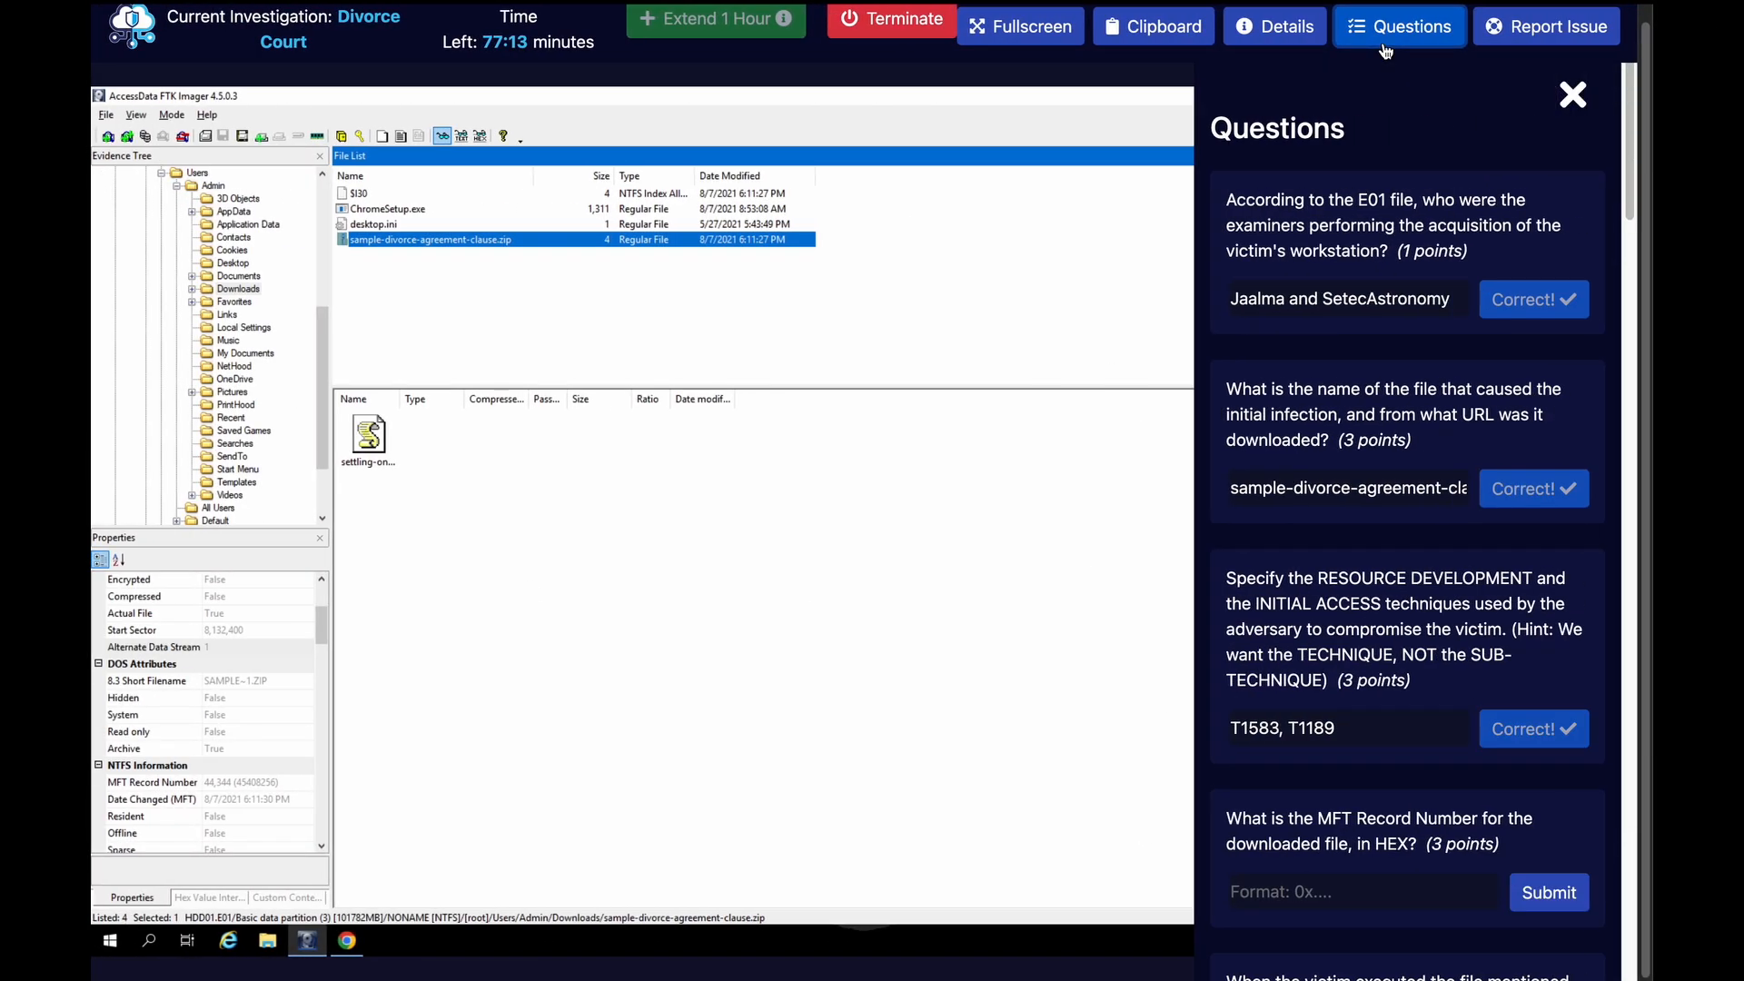
scroll(1309, 656, "down", 3)
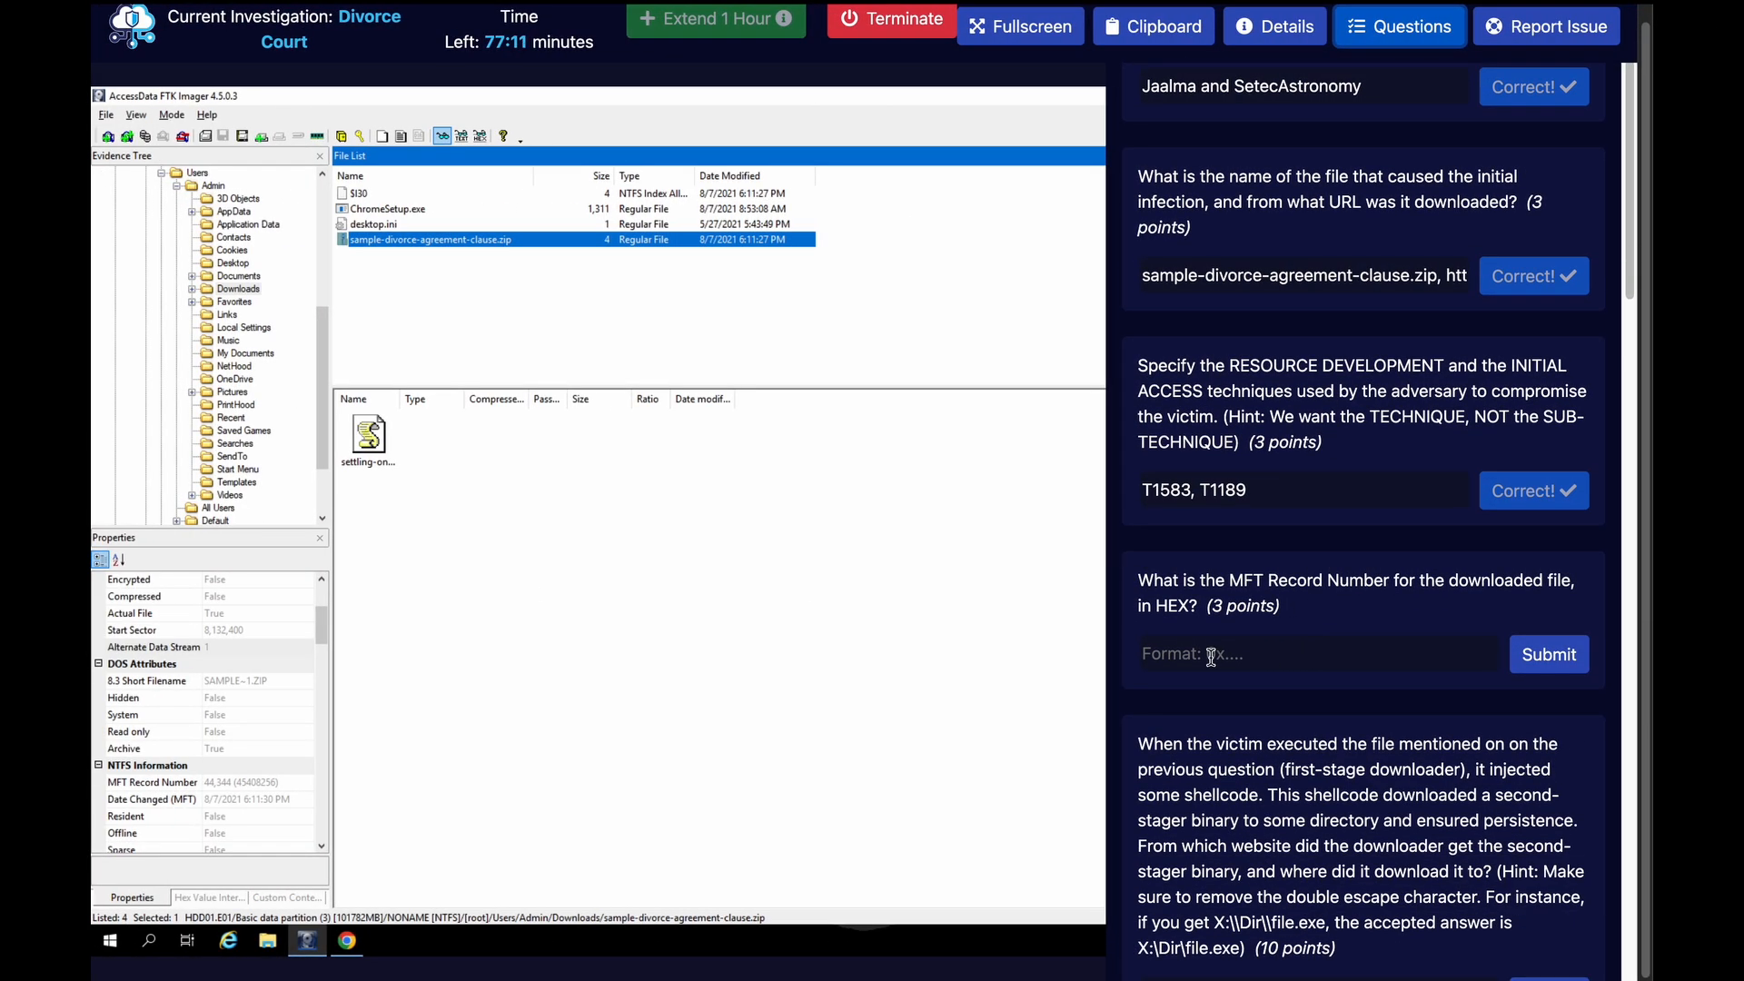
left_click(1224, 656)
type("0")
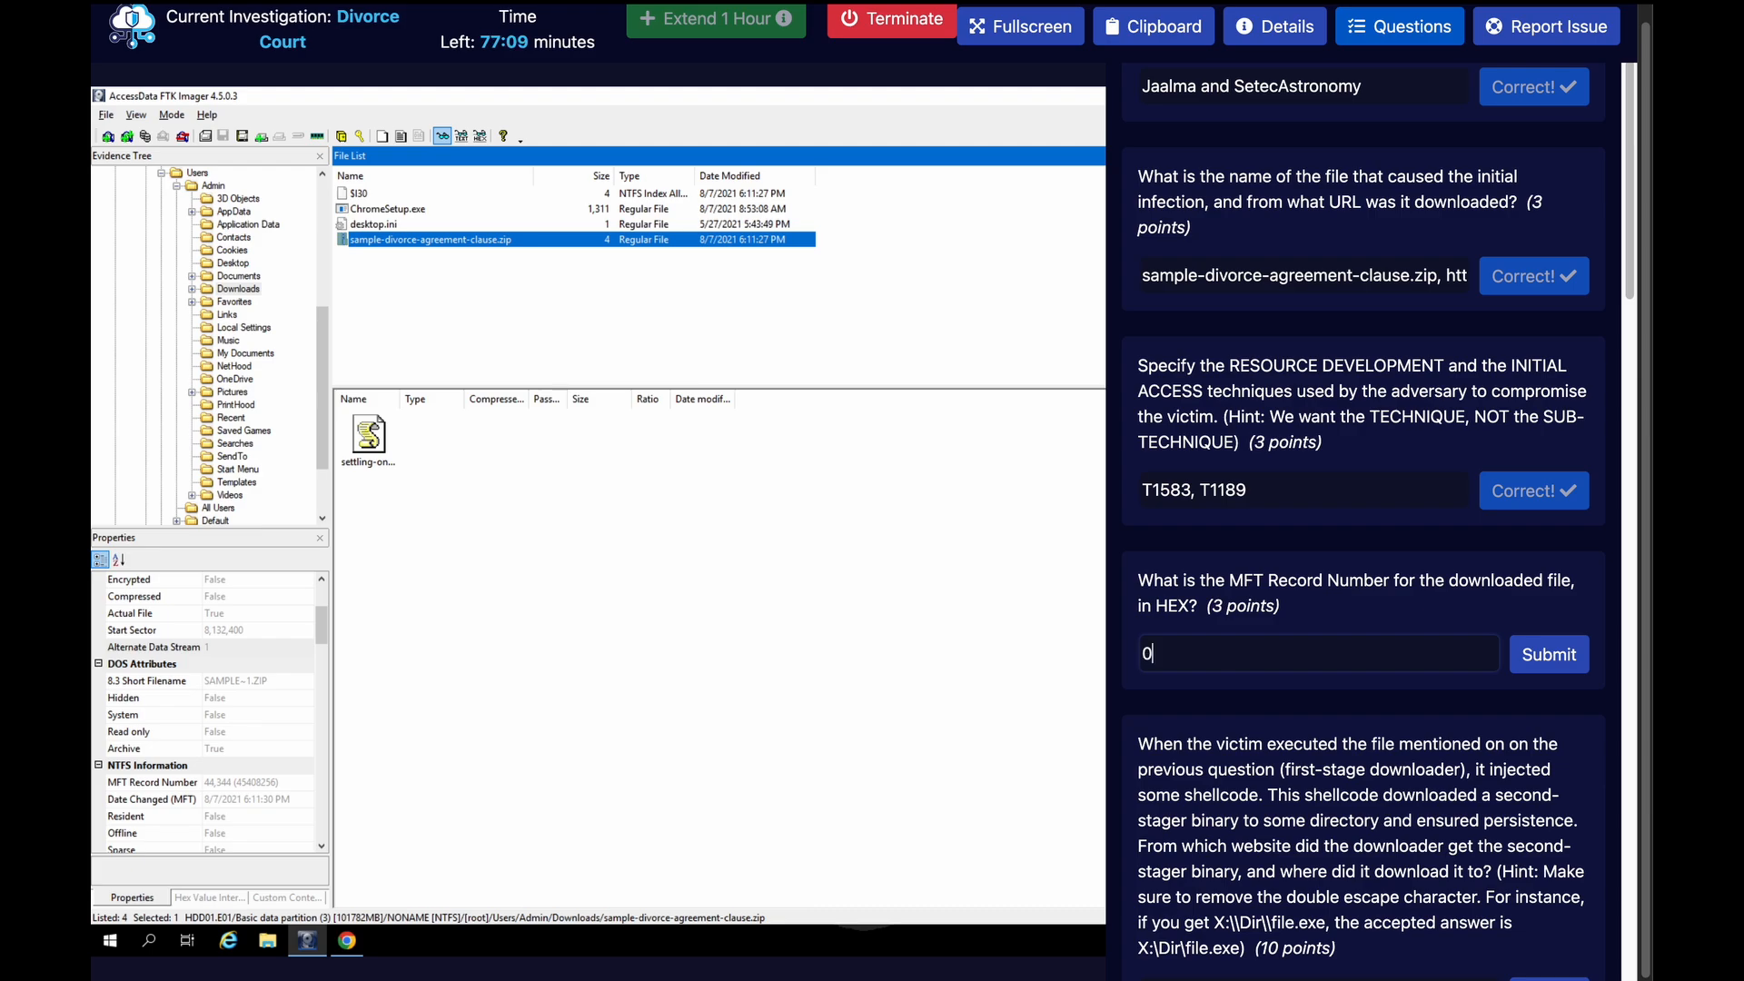
type("xAD38")
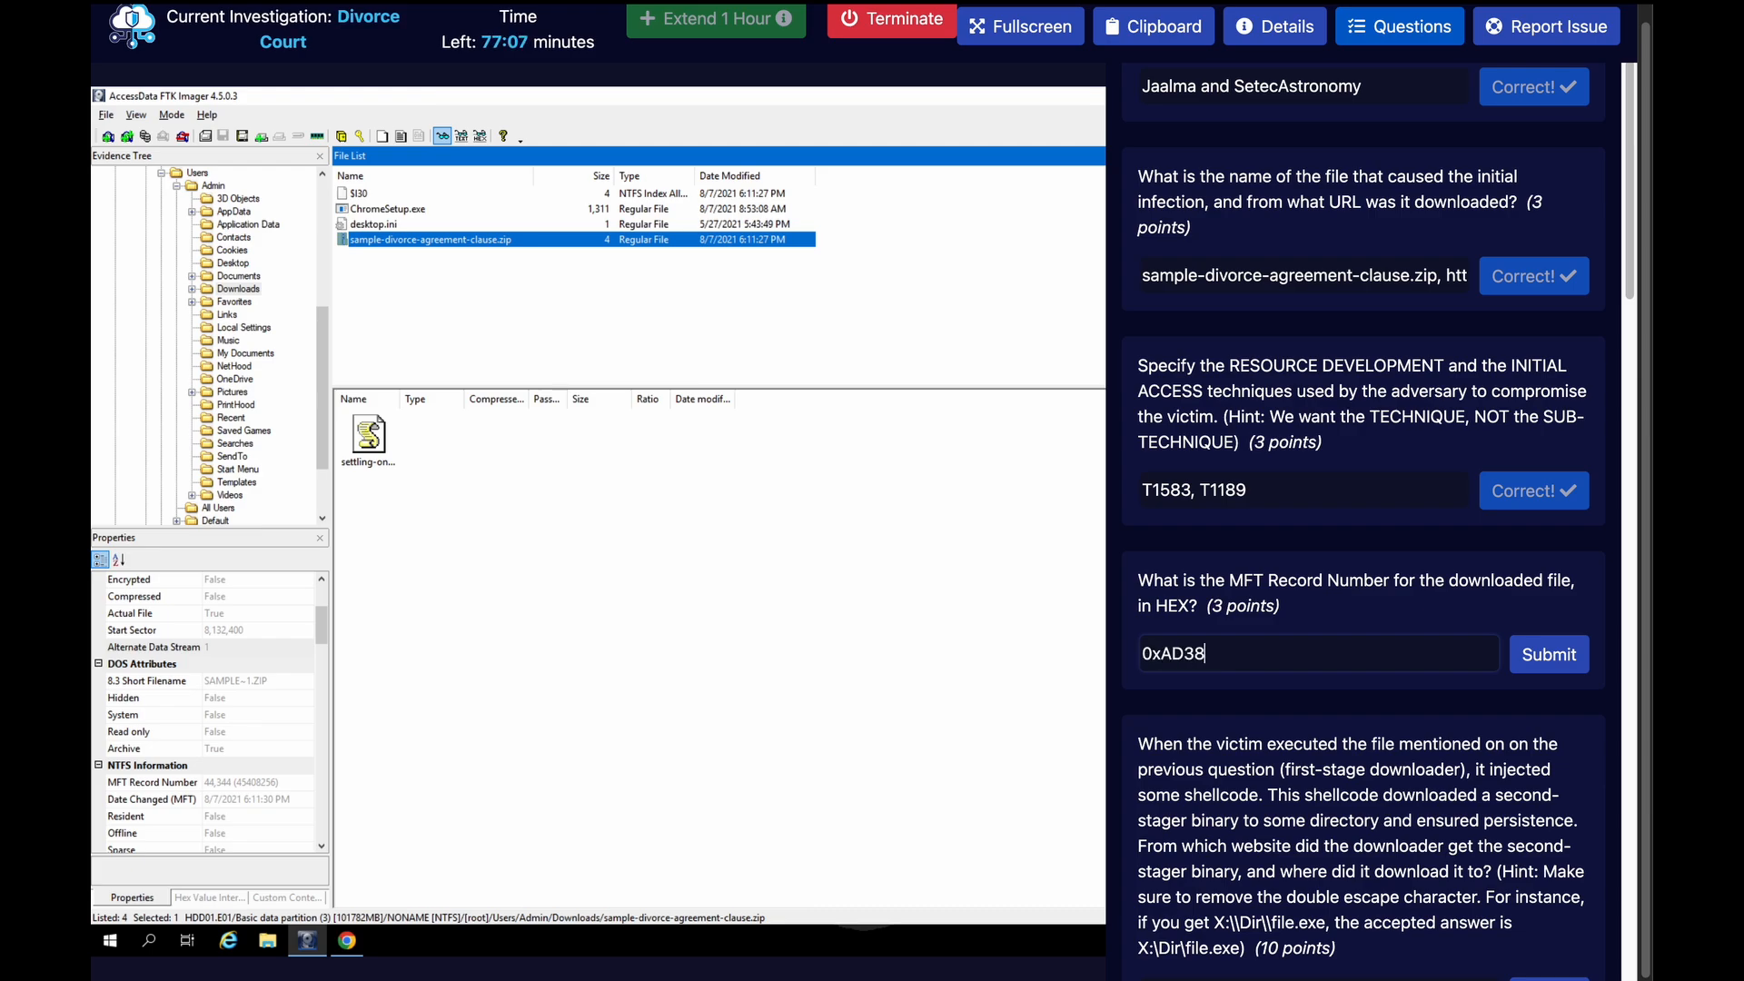
left_click(1544, 650)
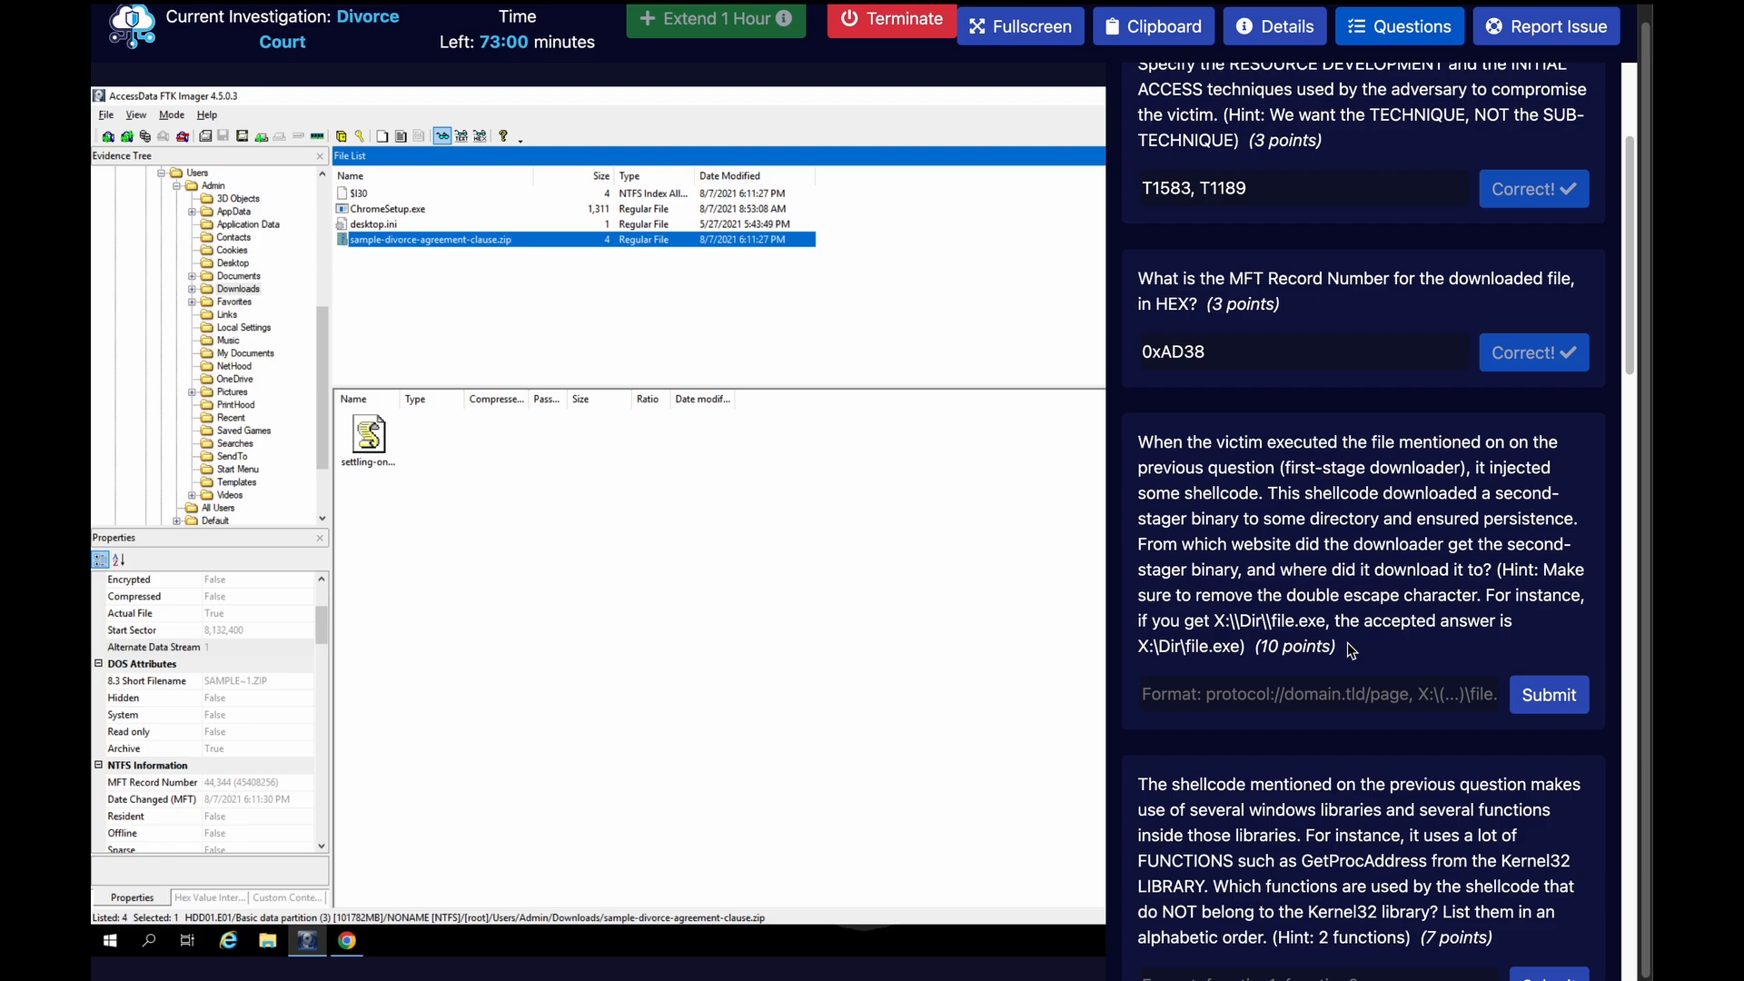
left_click(1387, 37)
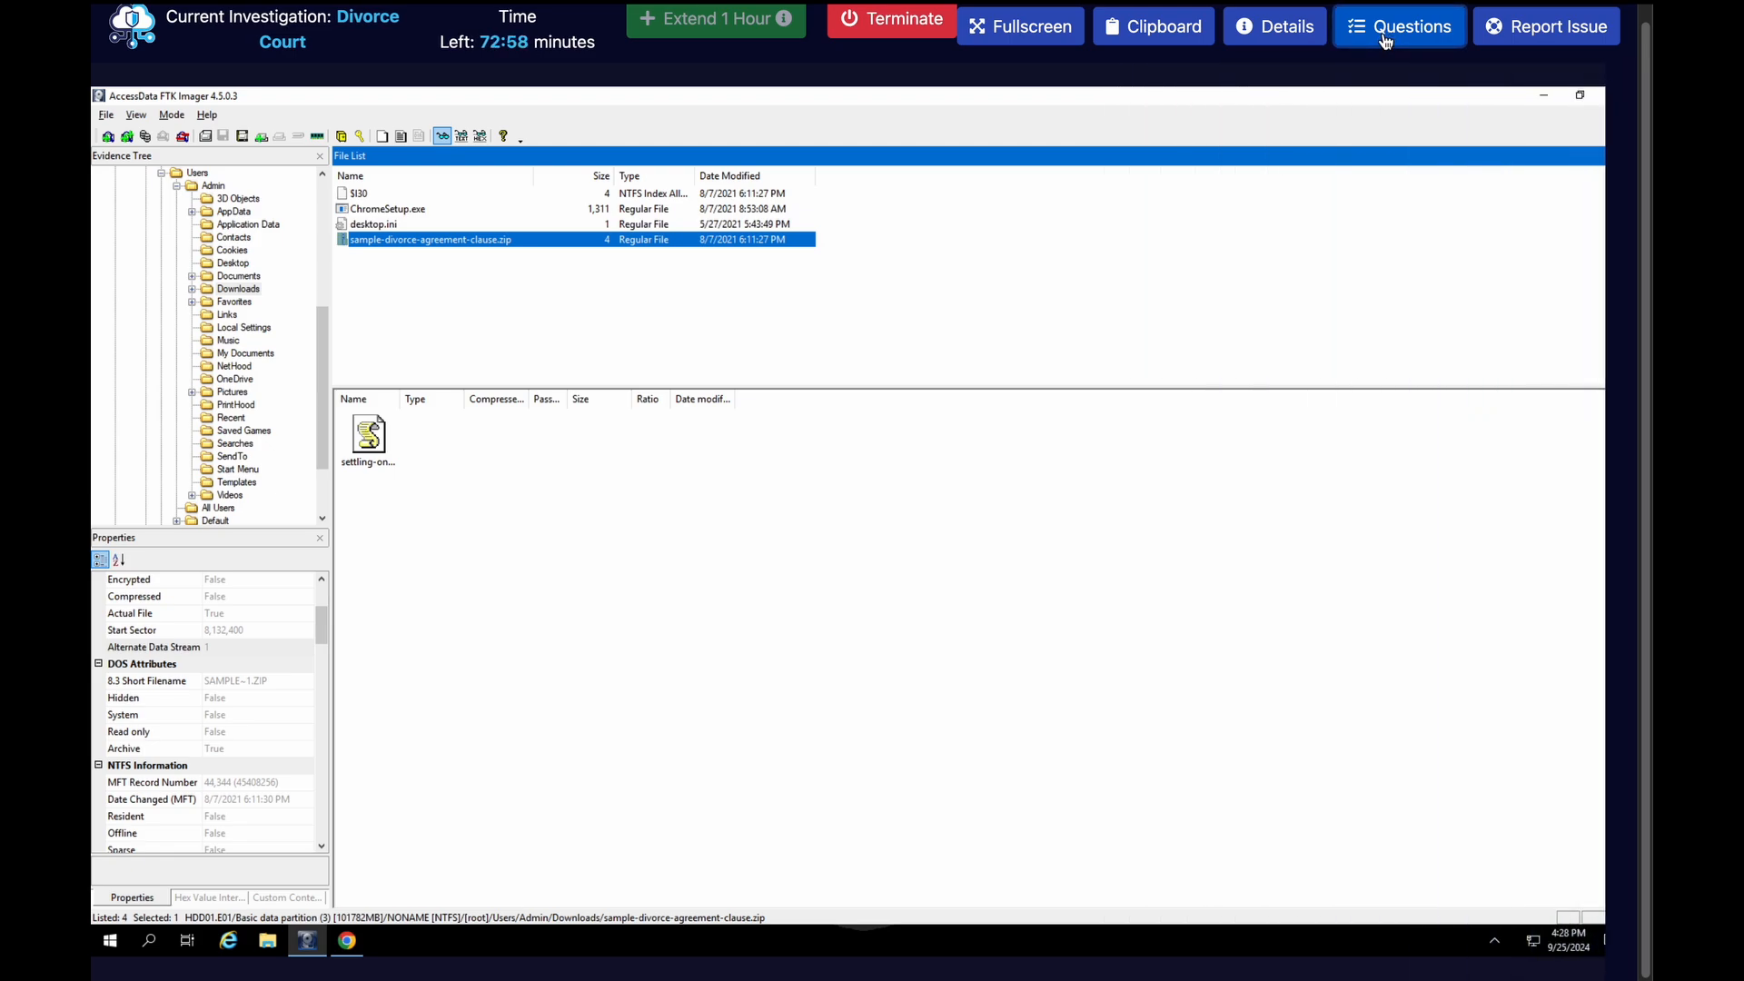
left_click(968, 681)
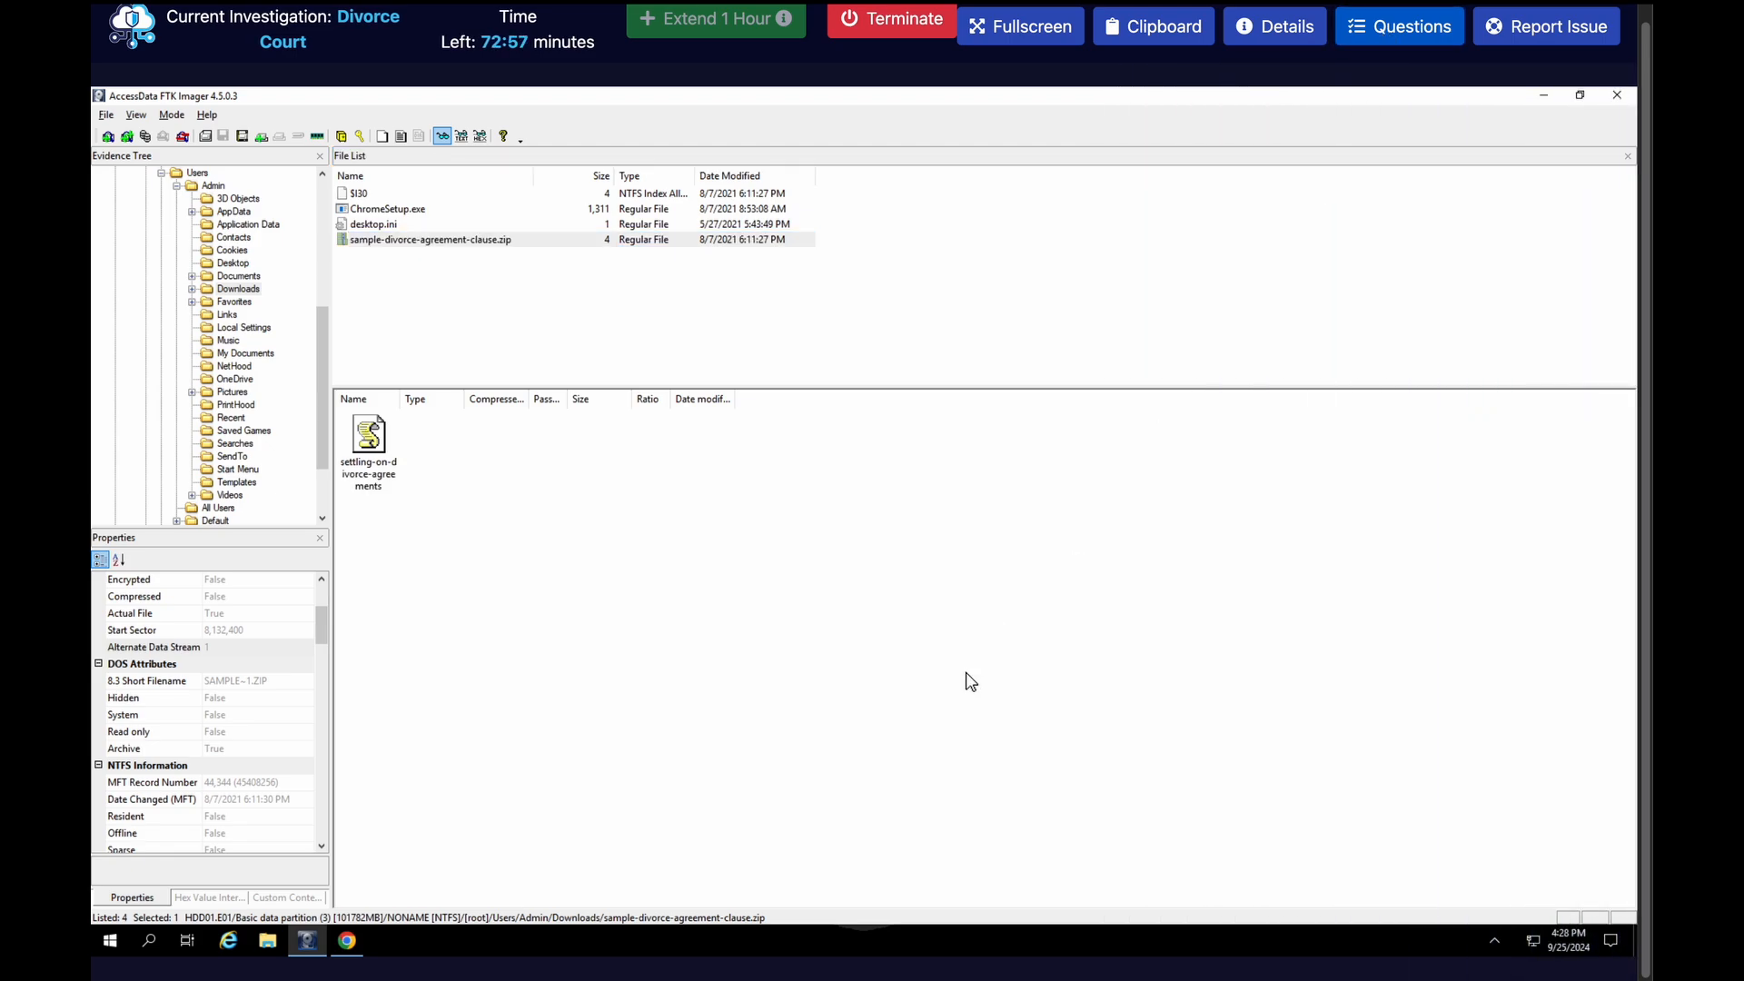
Export sample-divorce-agreement-clause.zip from the Admin user's Downloads folder to the Desktop
left_click(690, 303)
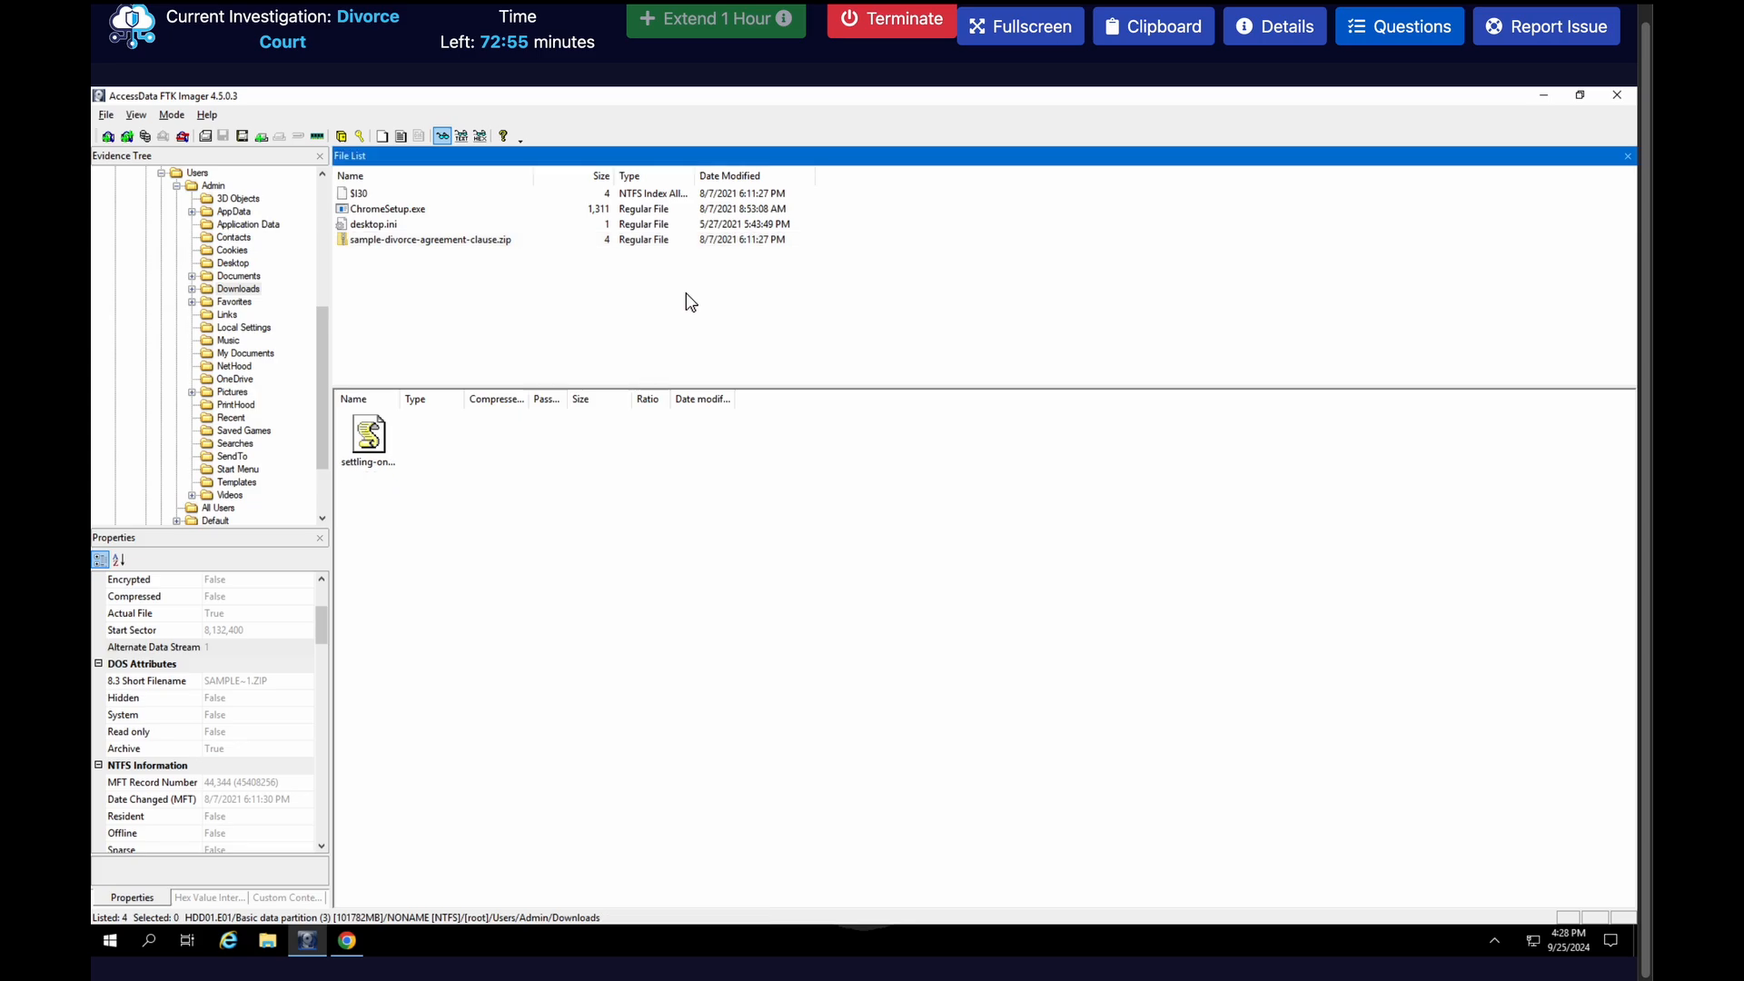
left_click(514, 243)
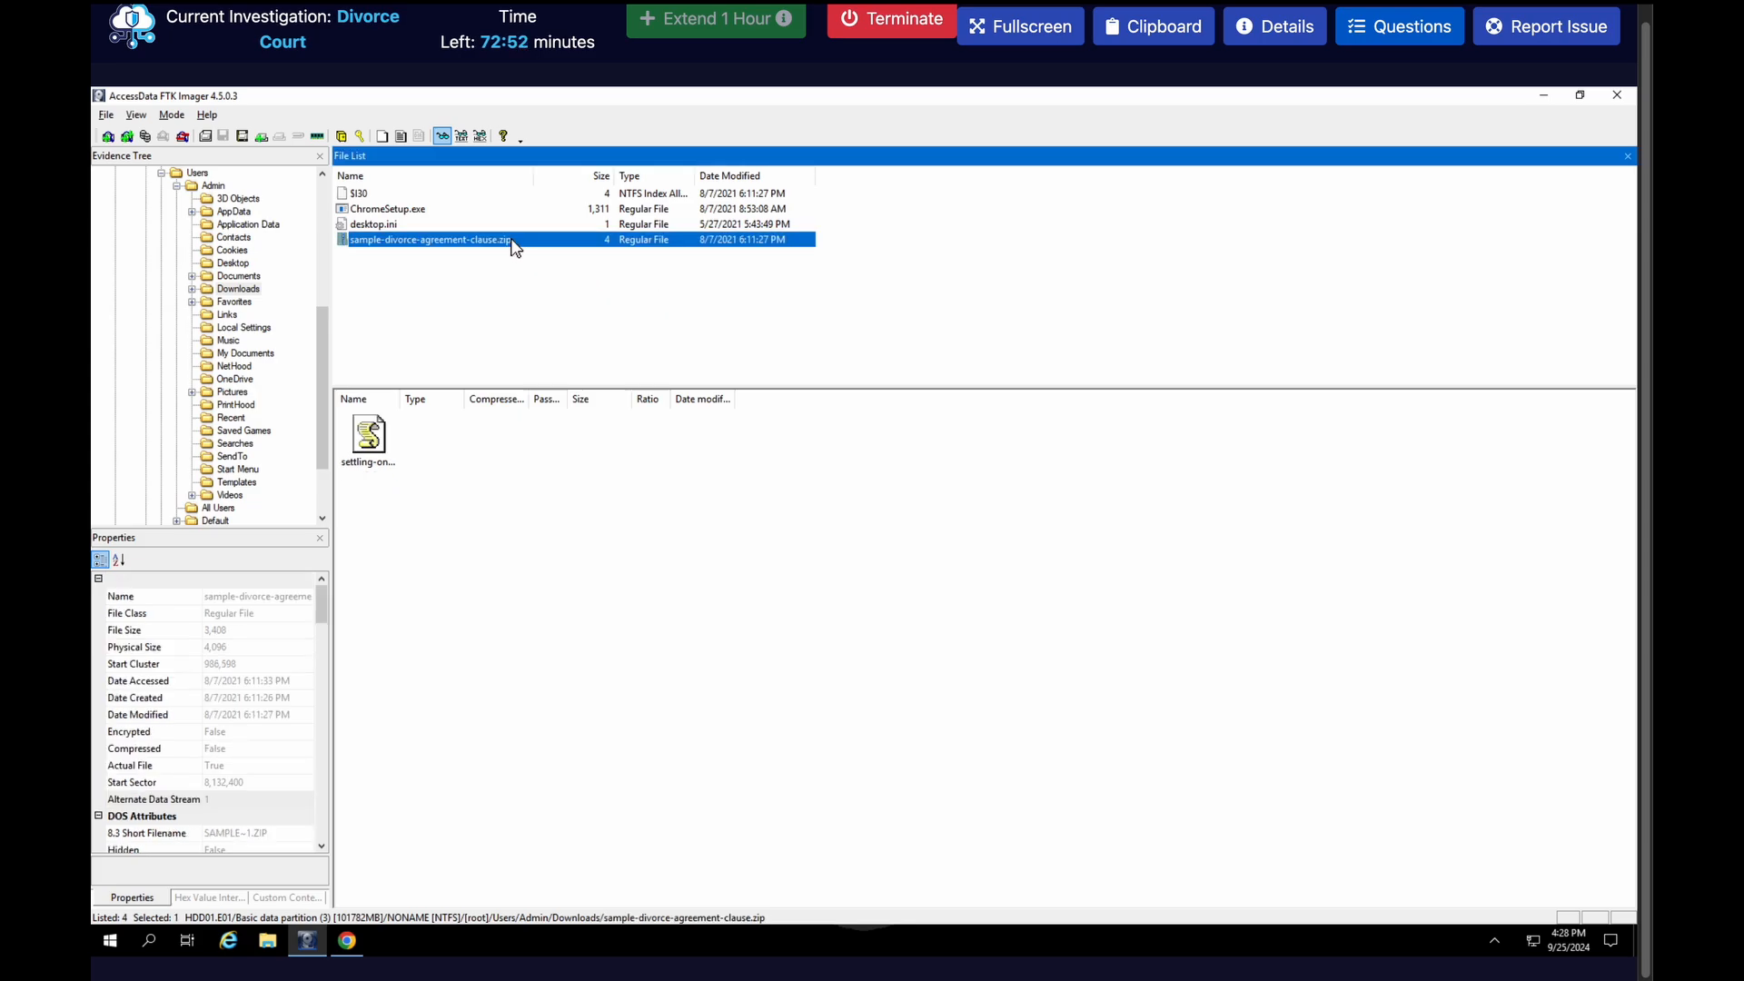
left_click(377, 446)
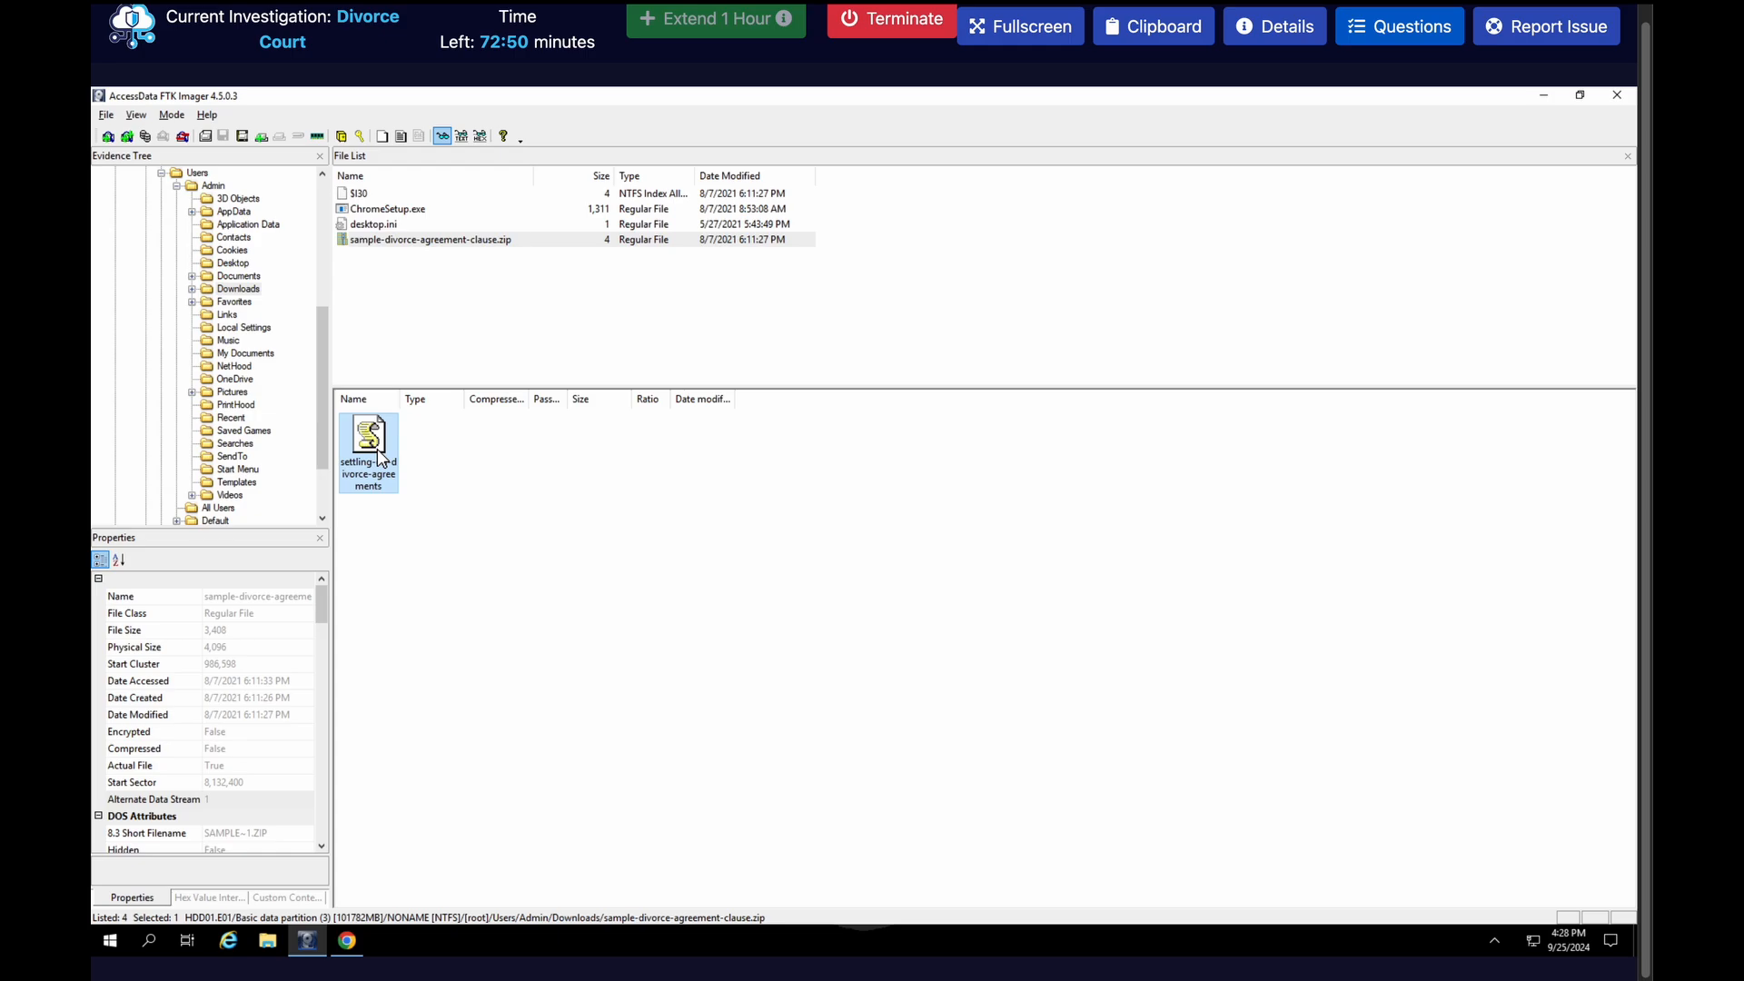
left_click(598, 527)
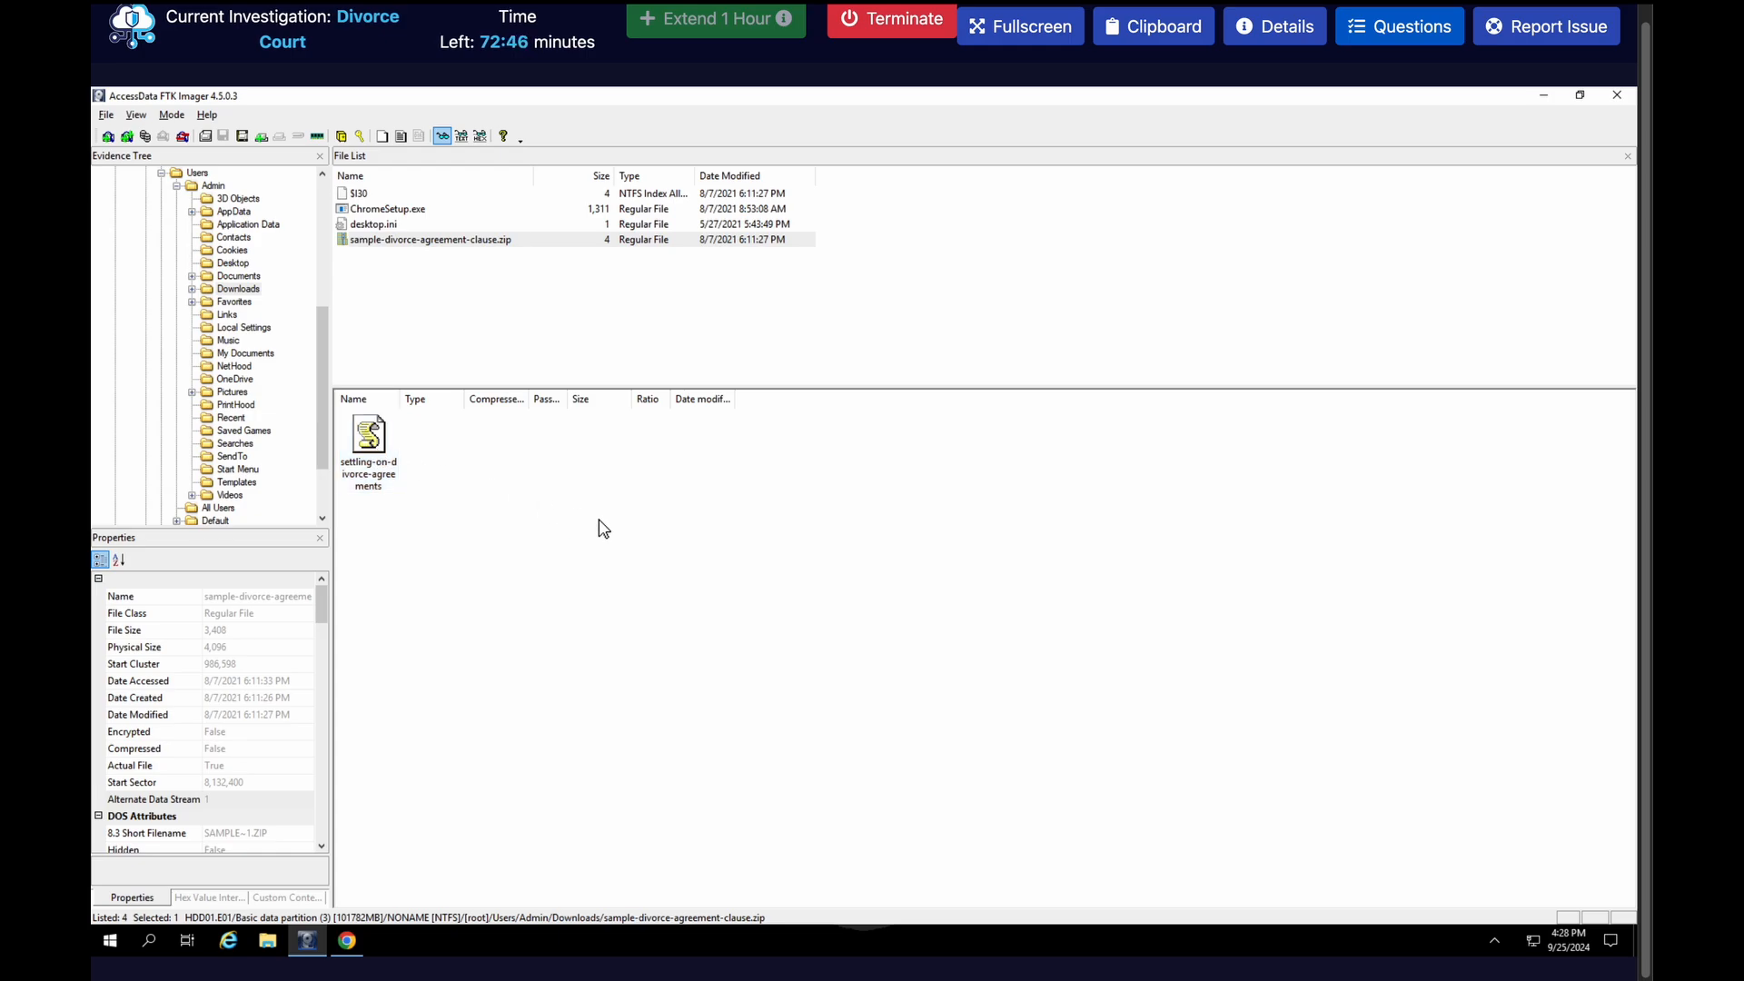
right_click(463, 245)
left_click(481, 252)
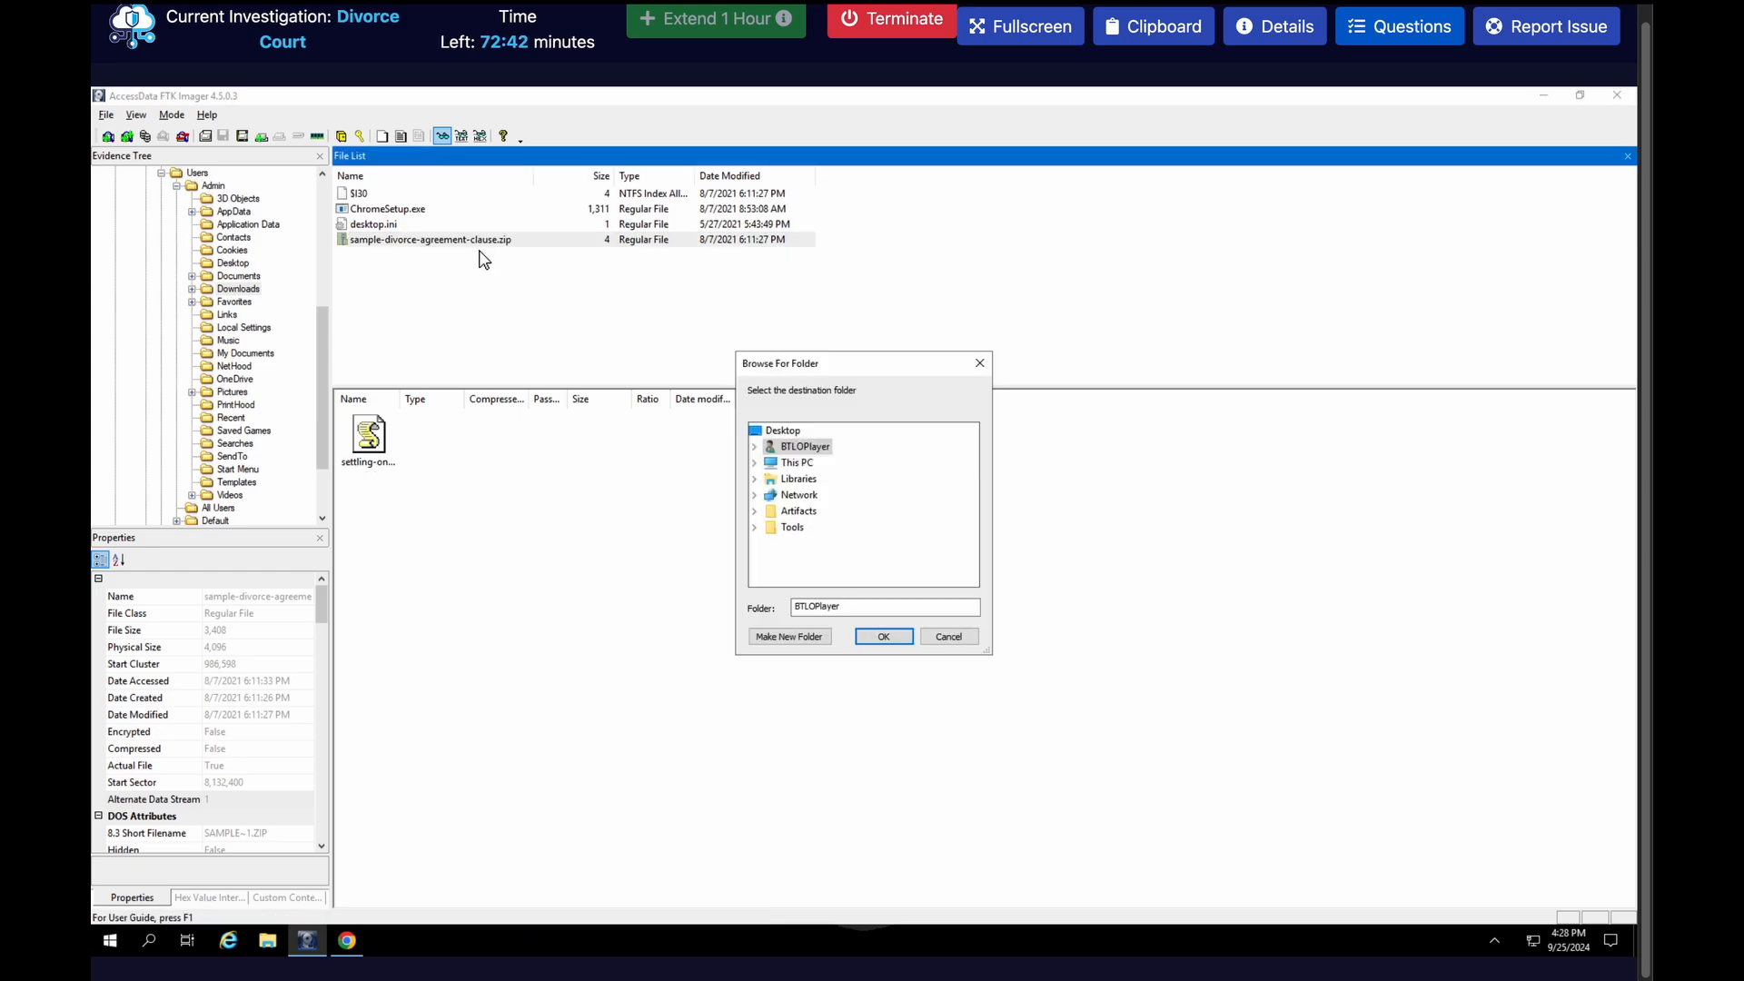
left_click(779, 430)
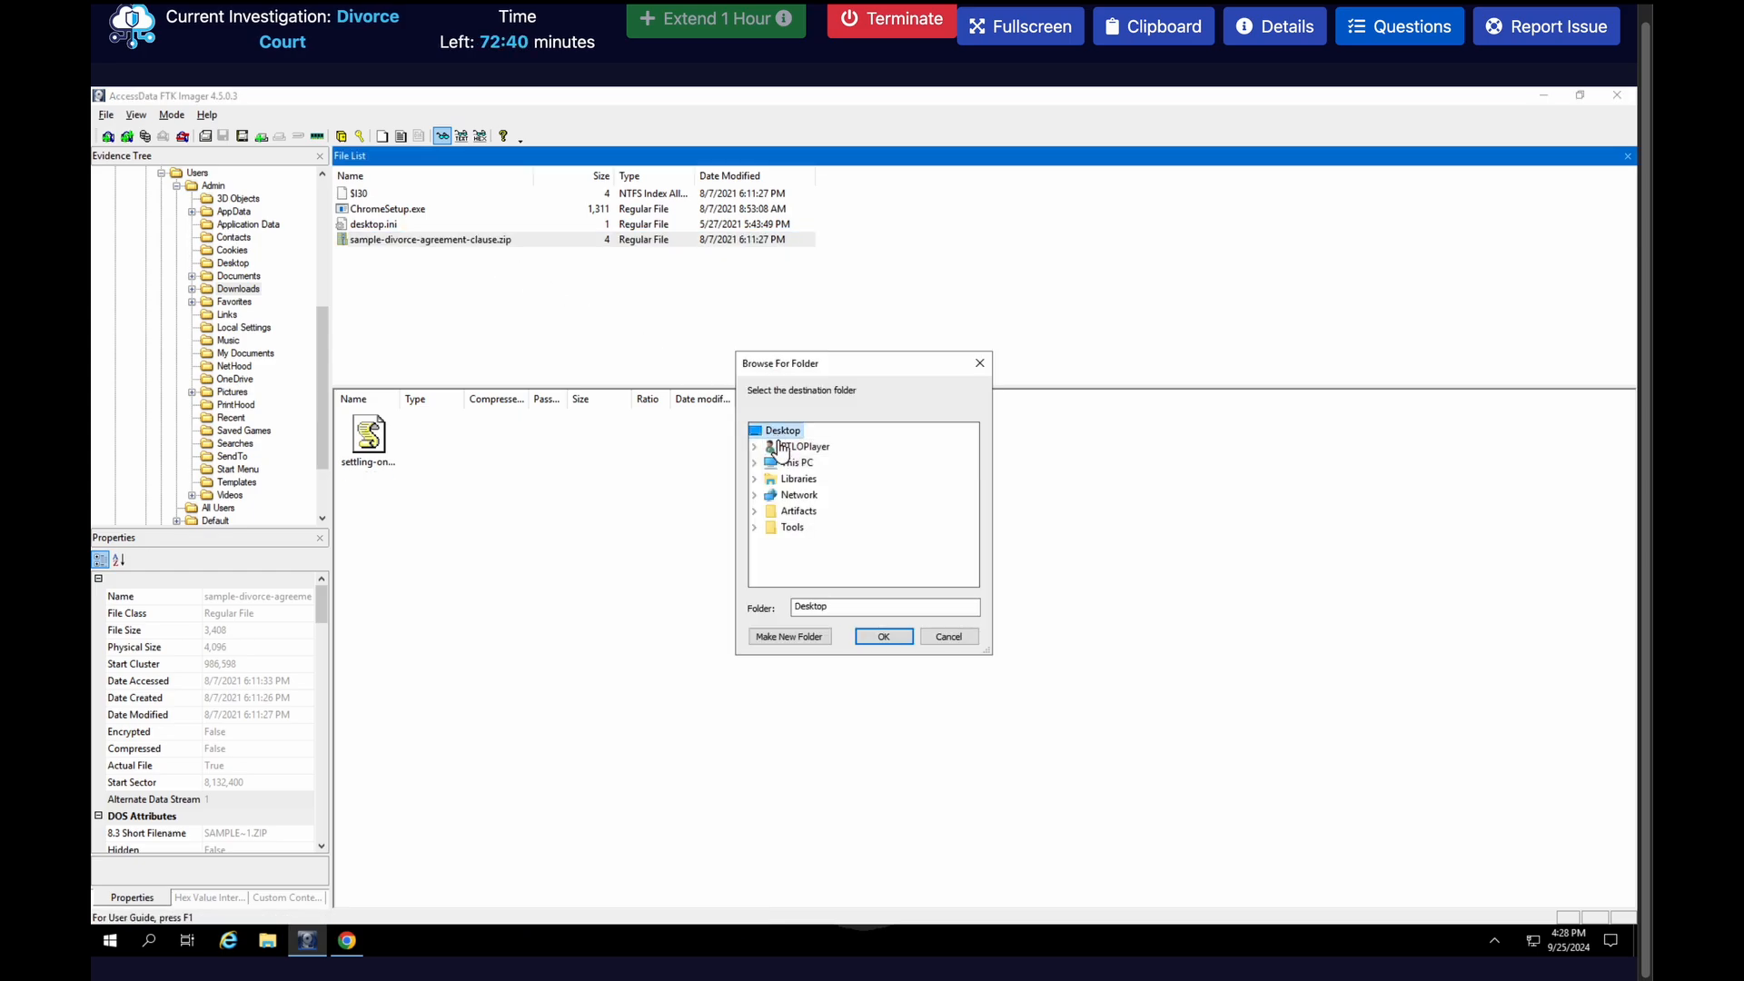
left_click(863, 636)
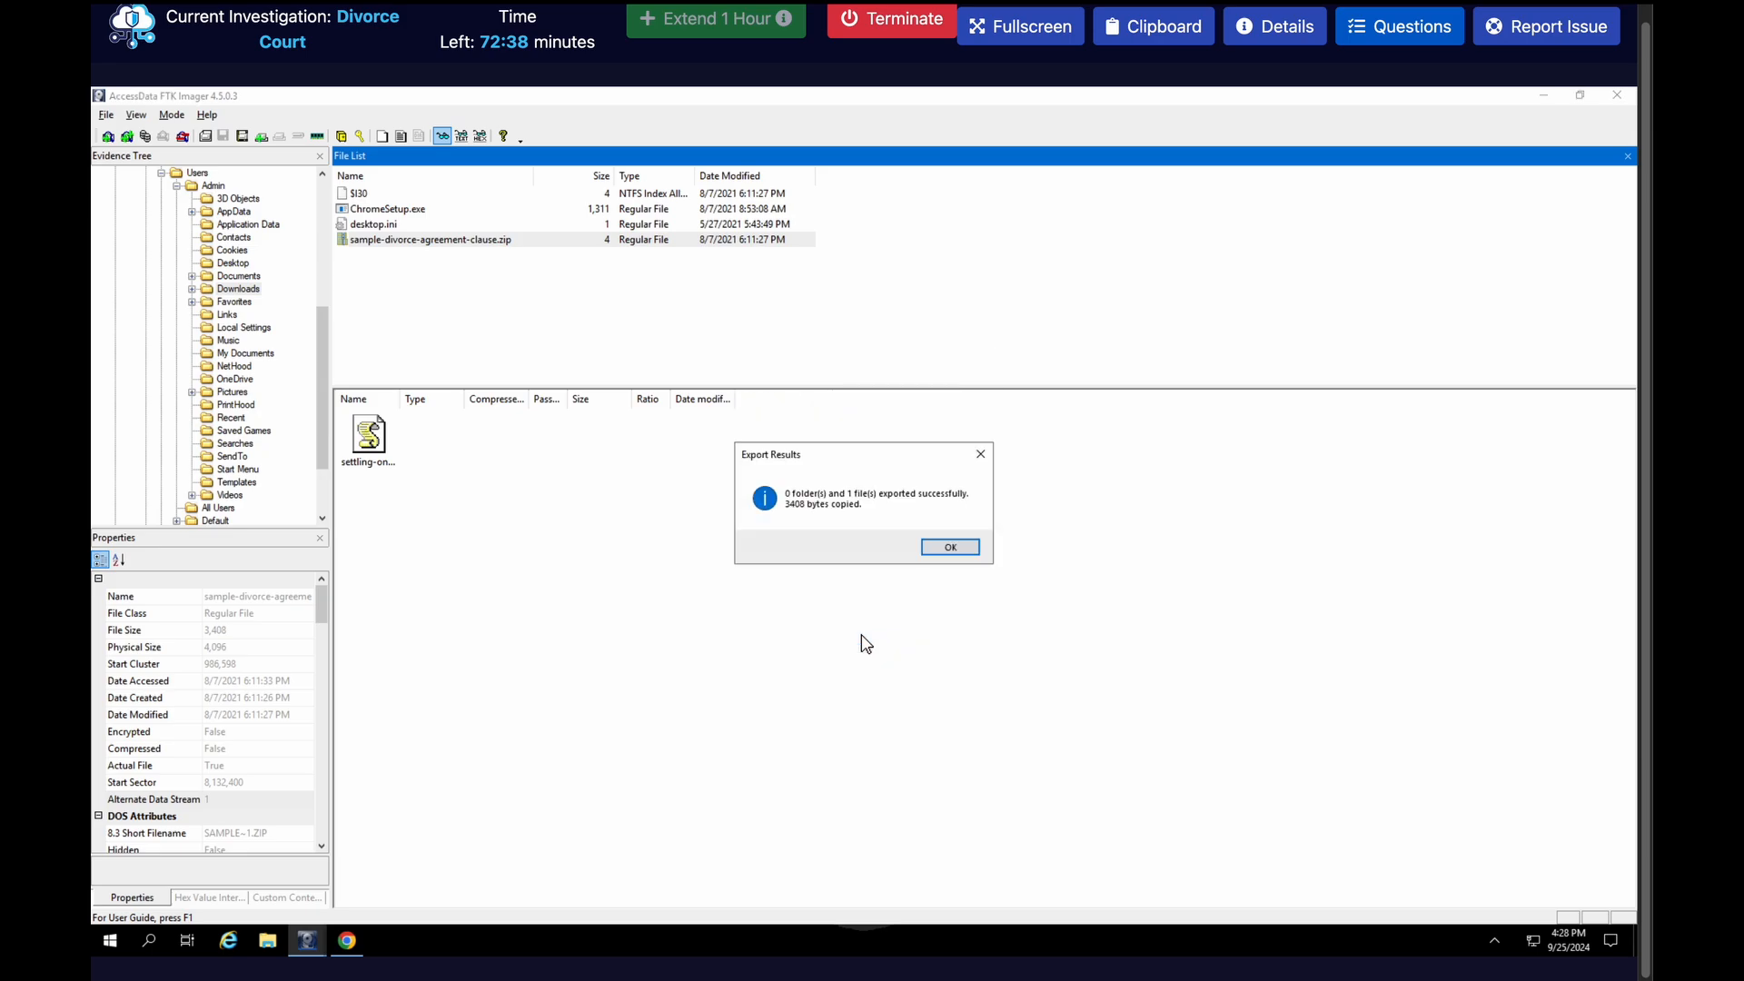
left_click(963, 551)
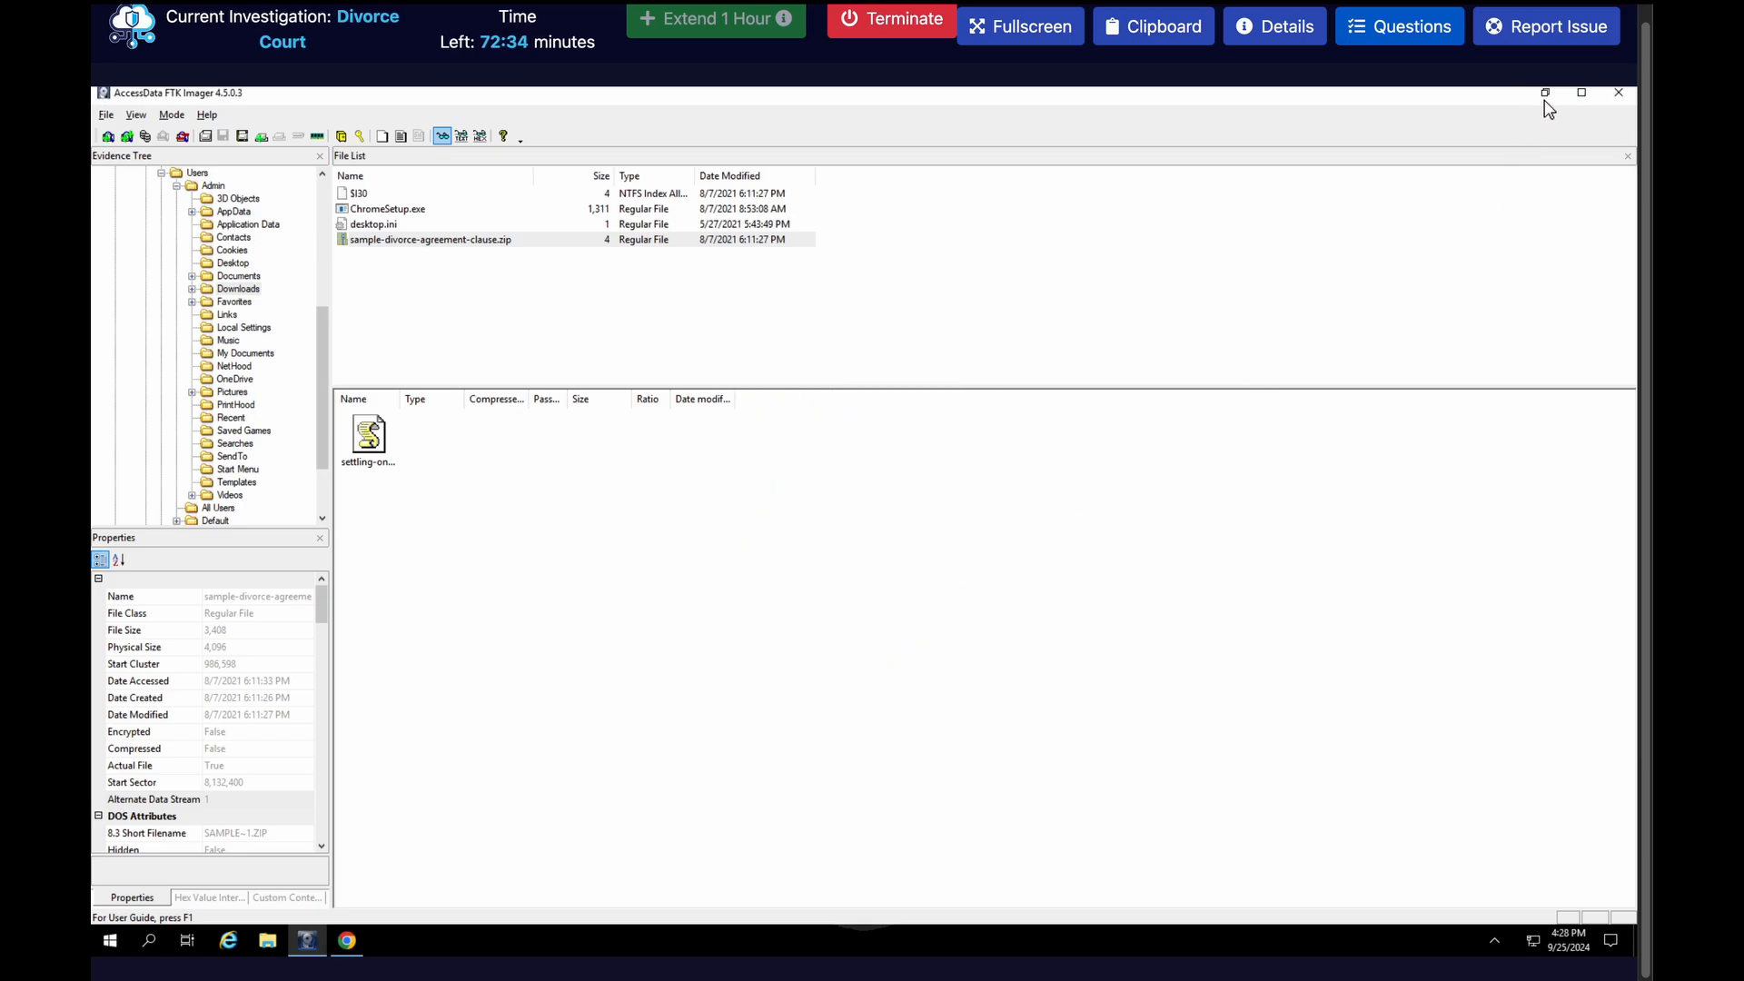
Minimize FTK Imager and extract the exported zip on the desktop with 7-Zip into a folder named sample-divorce-agreement-clause
left_click(1544, 98)
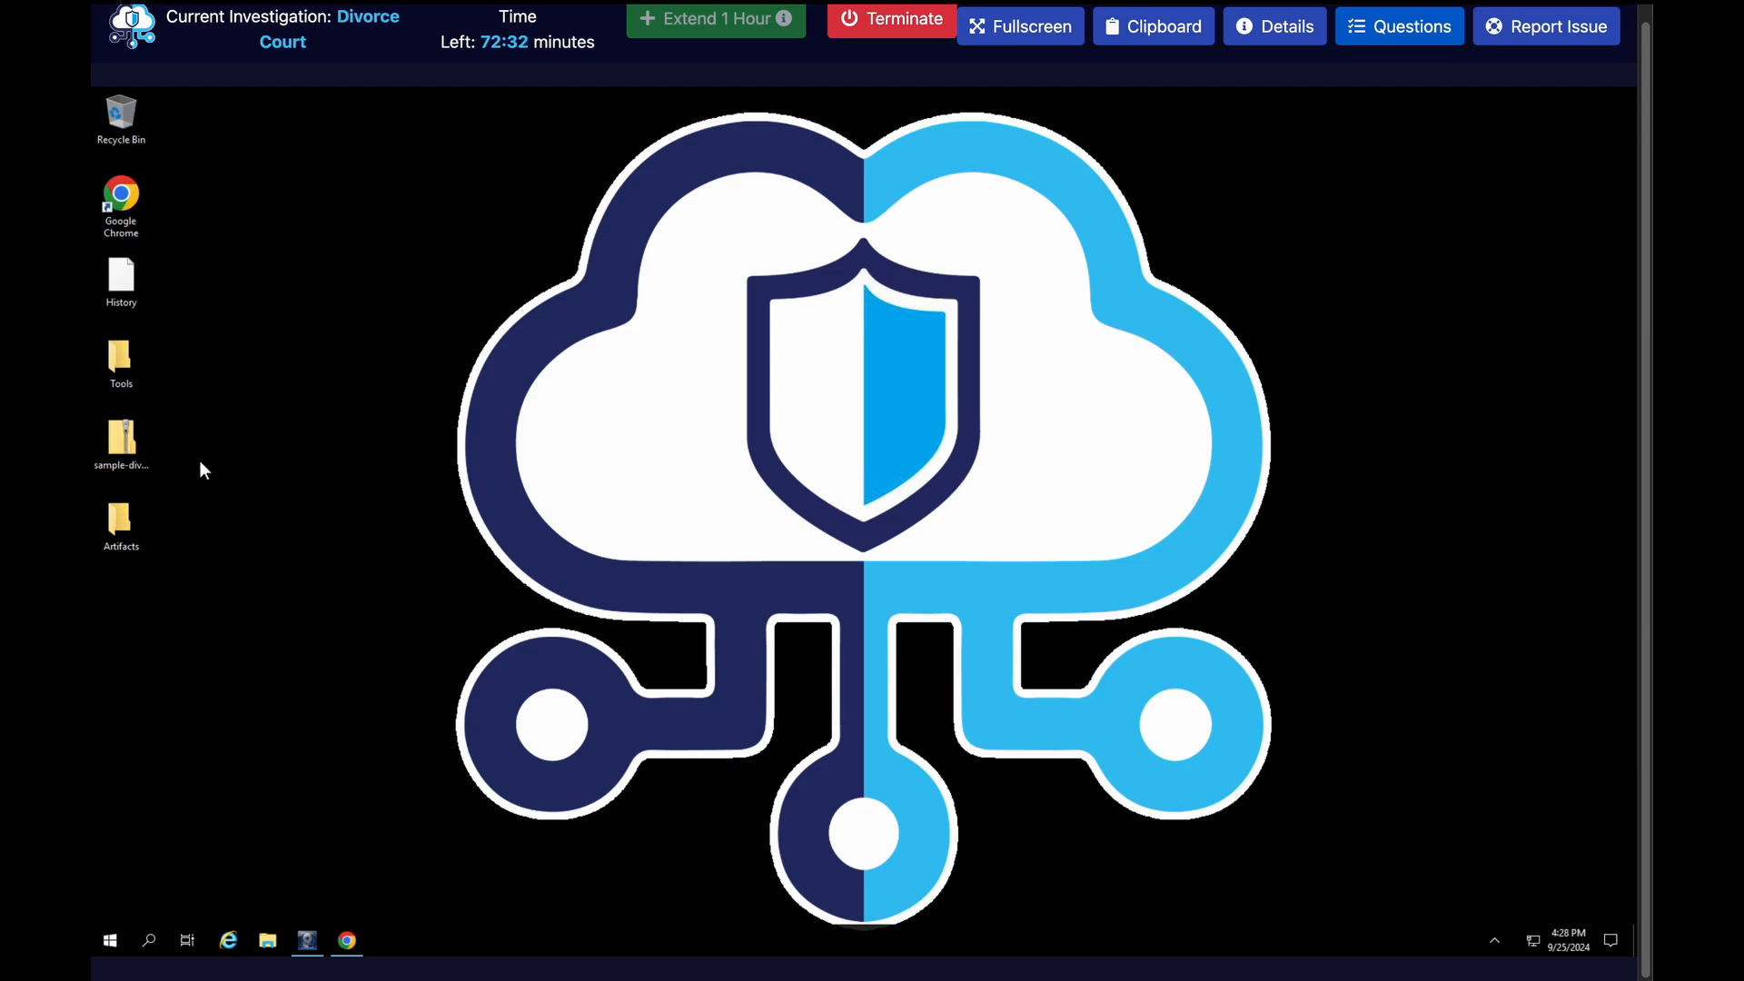
right_click(132, 450)
mouse_move(195, 511)
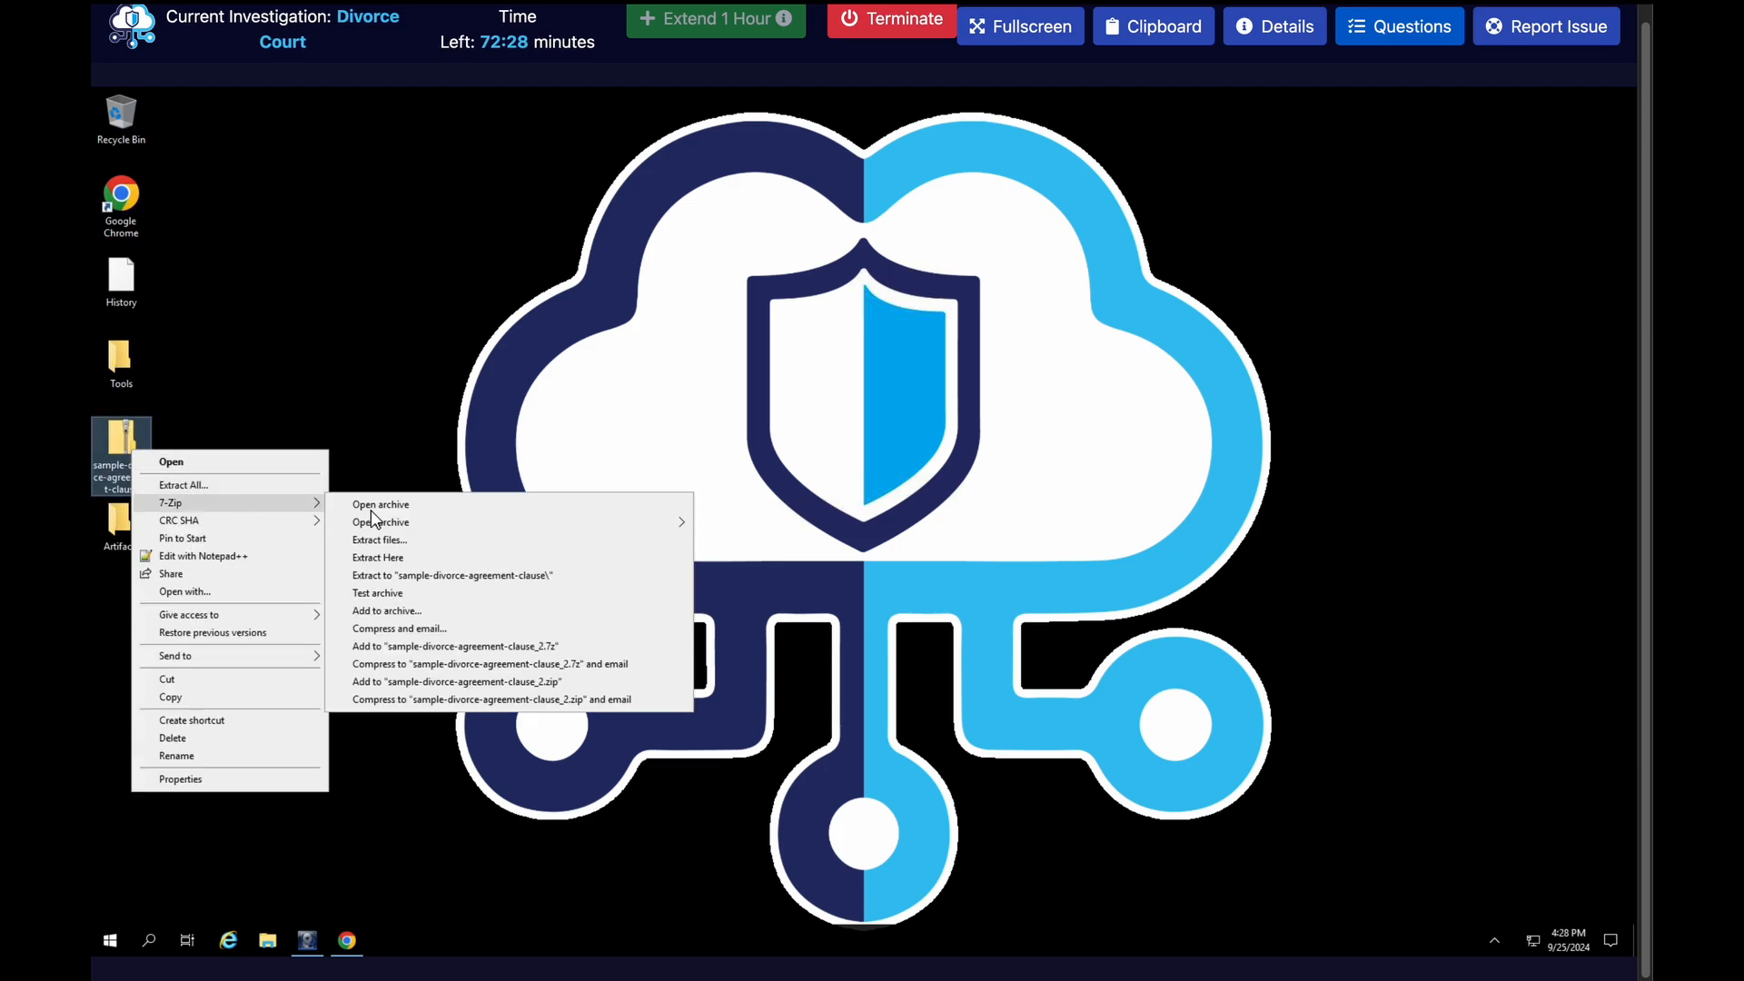
left_click(408, 576)
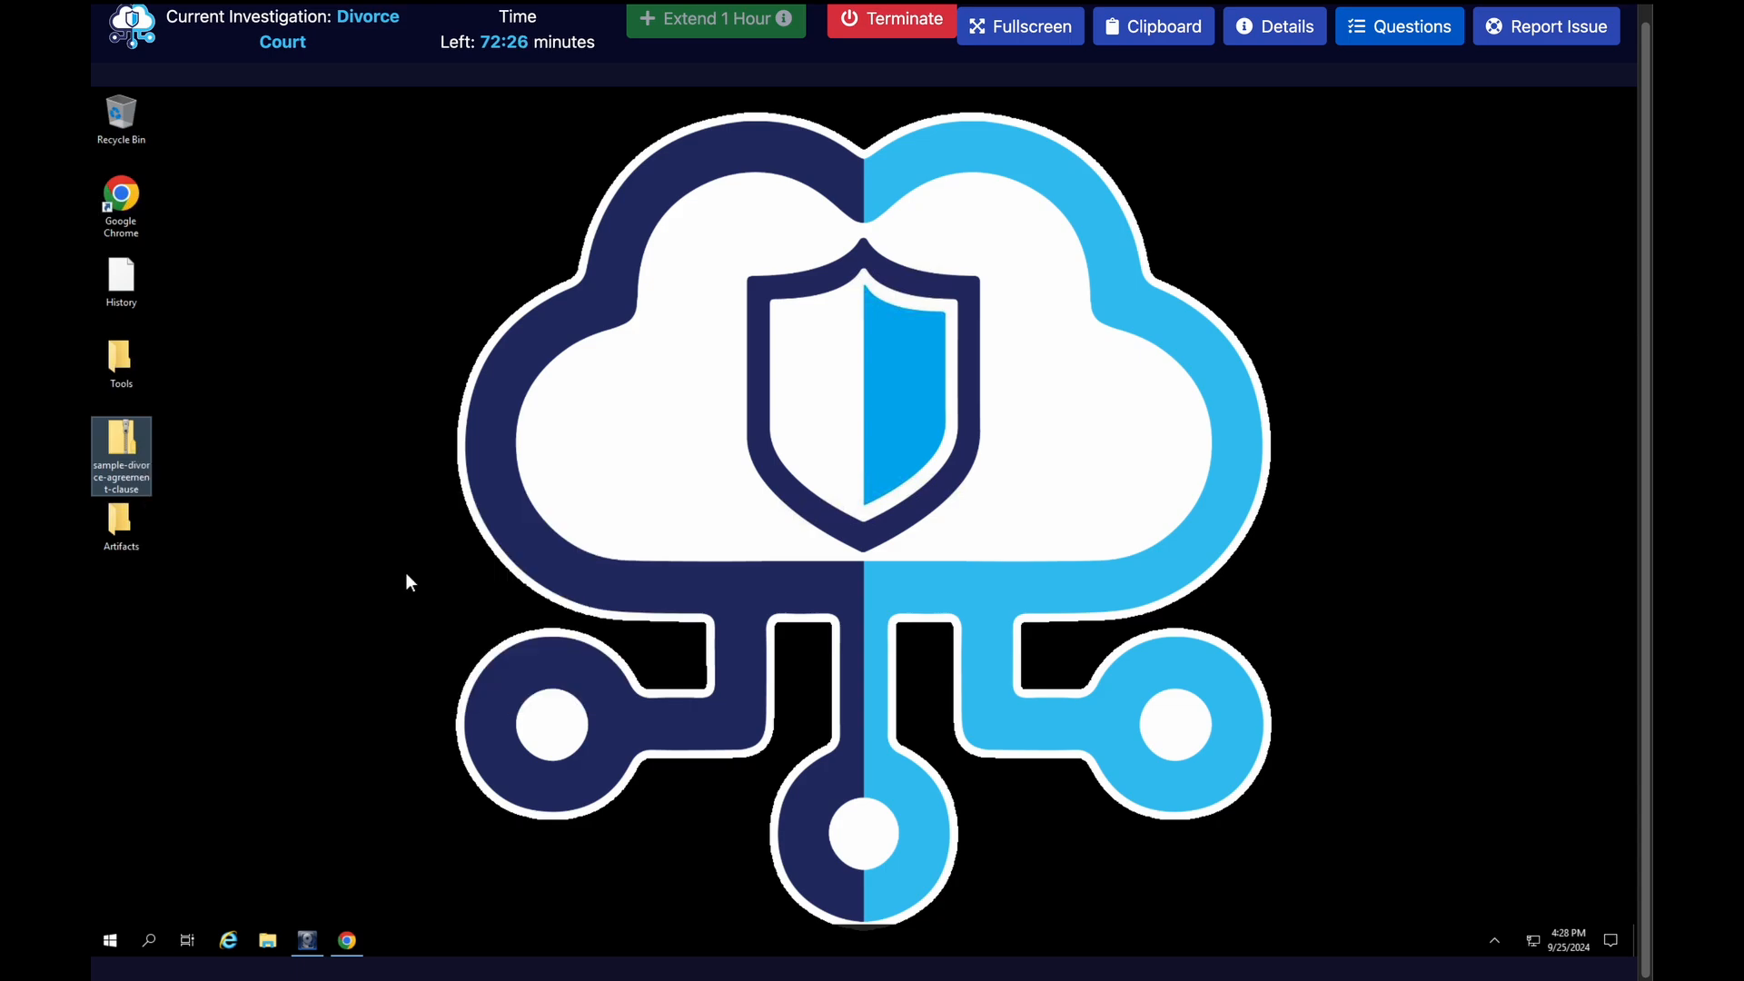
Open the settling-on-divorce-agreements JavaScript file from the extracted folder in Notepad++ and turn on word wrap
double_click(118, 606)
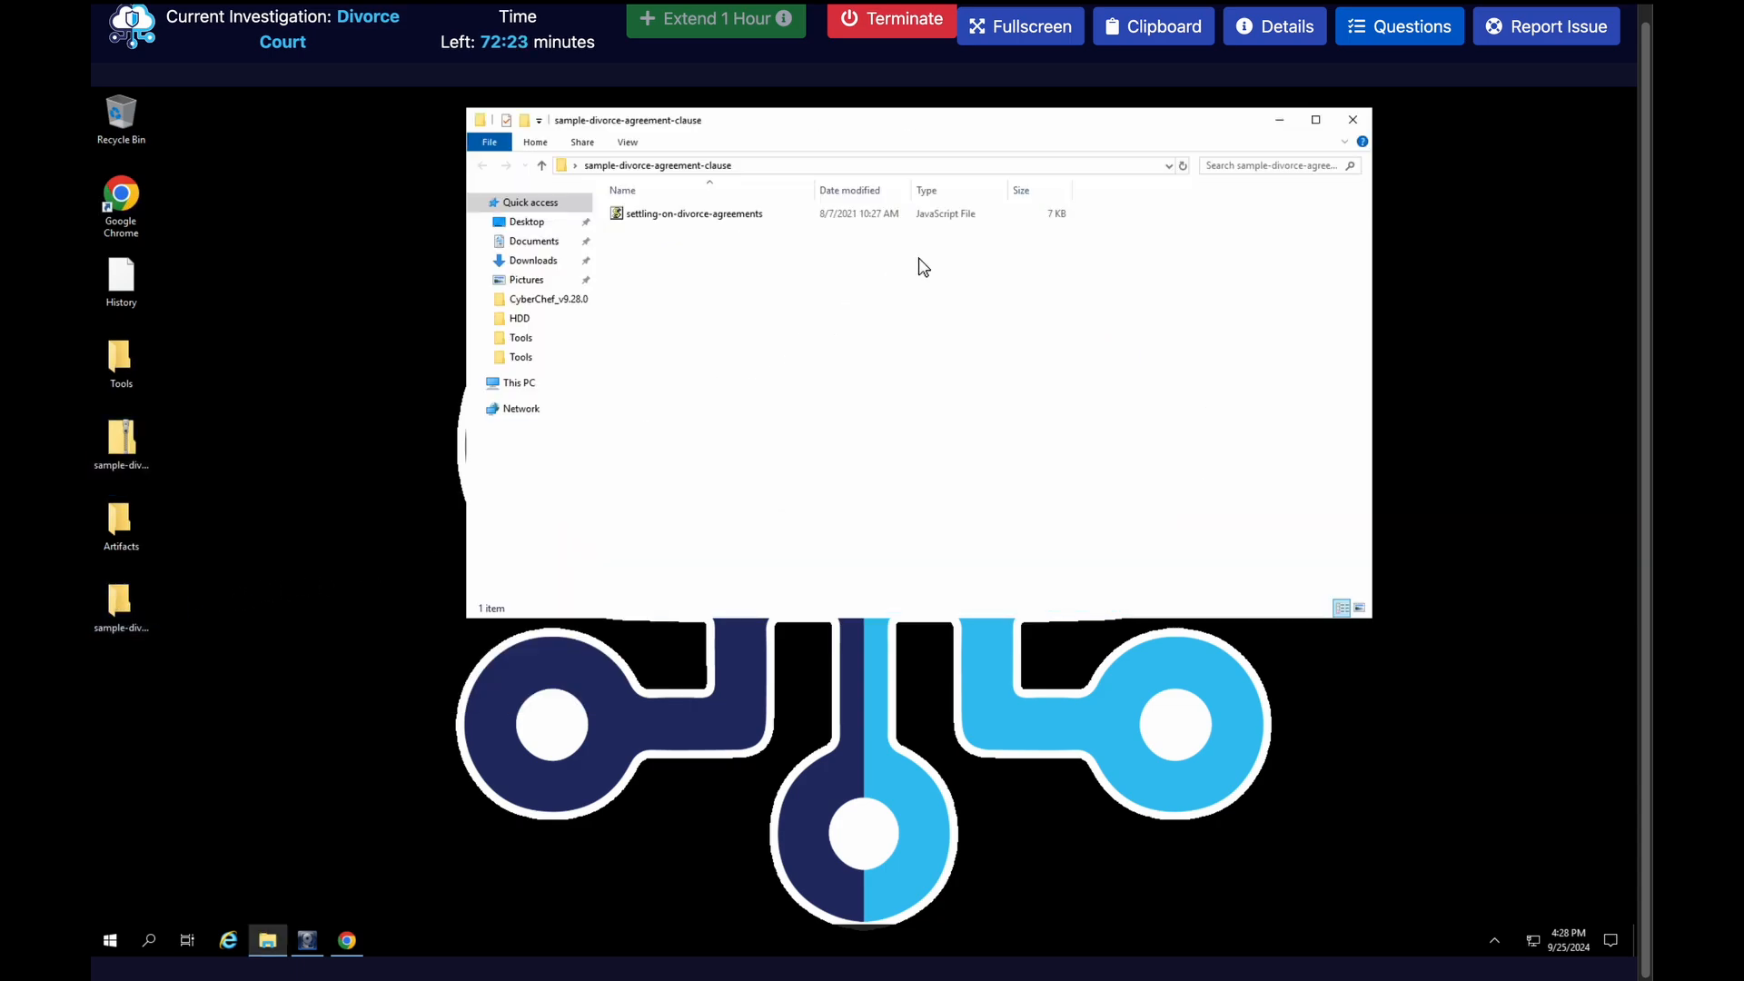
left_click(1315, 119)
left_click(680, 189)
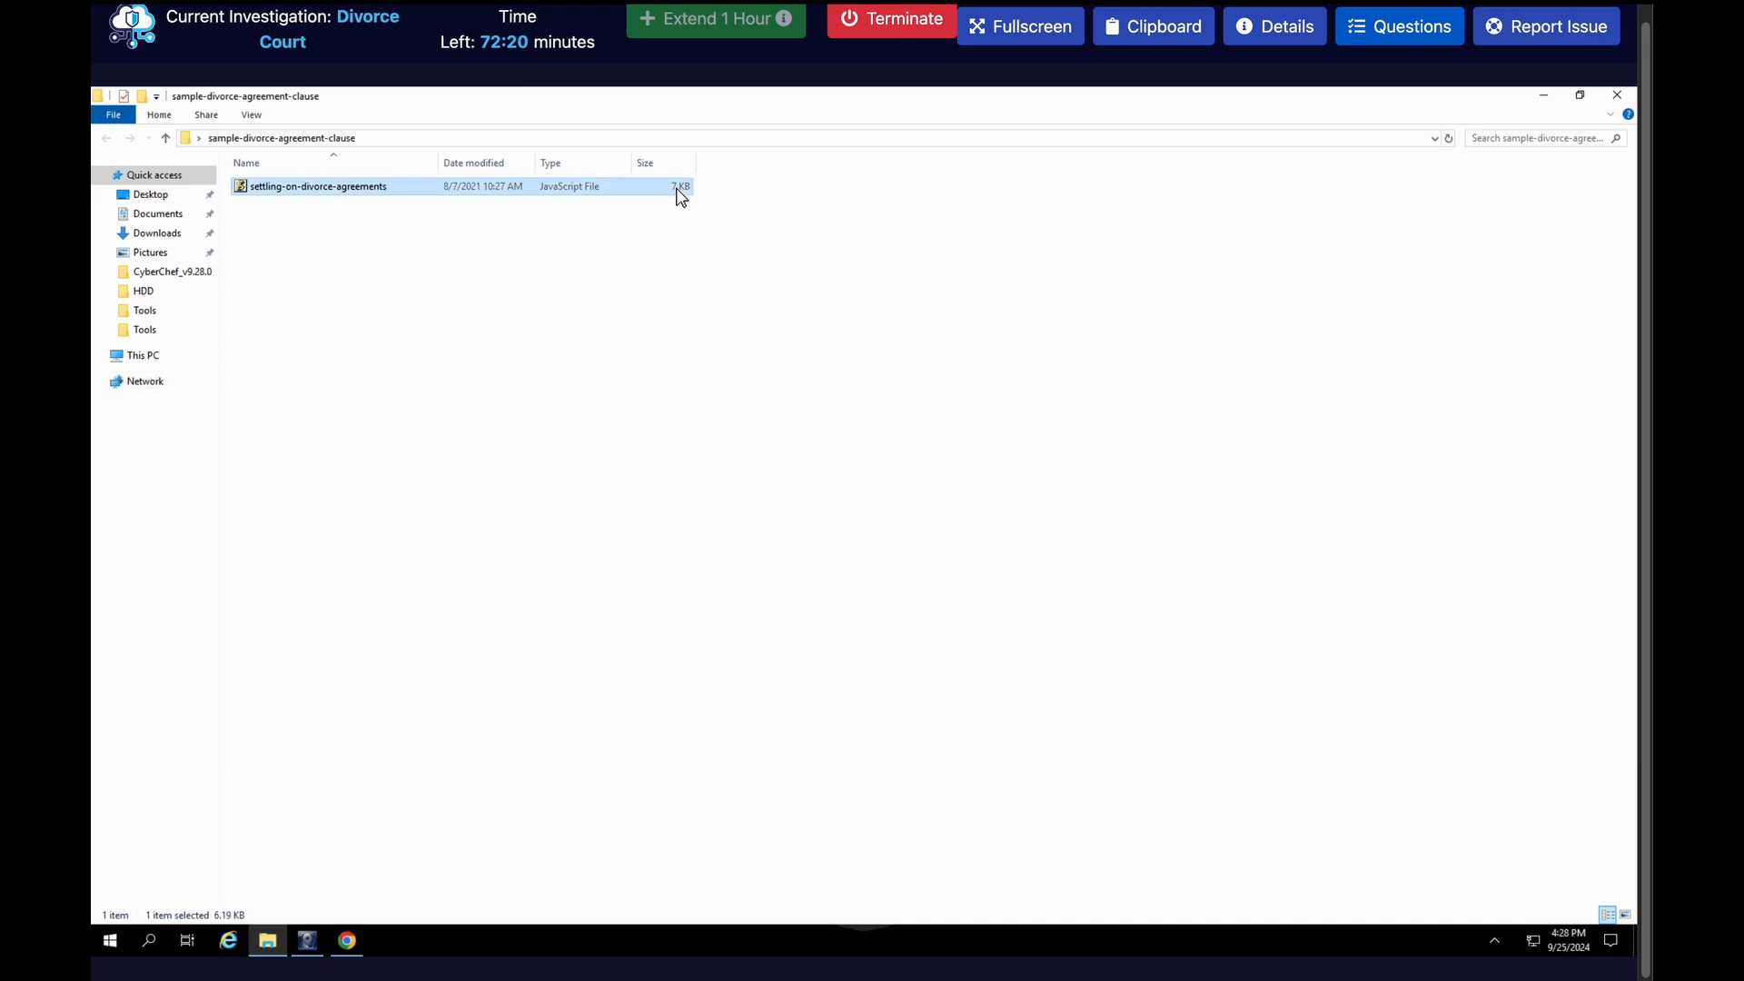
right_click(679, 197)
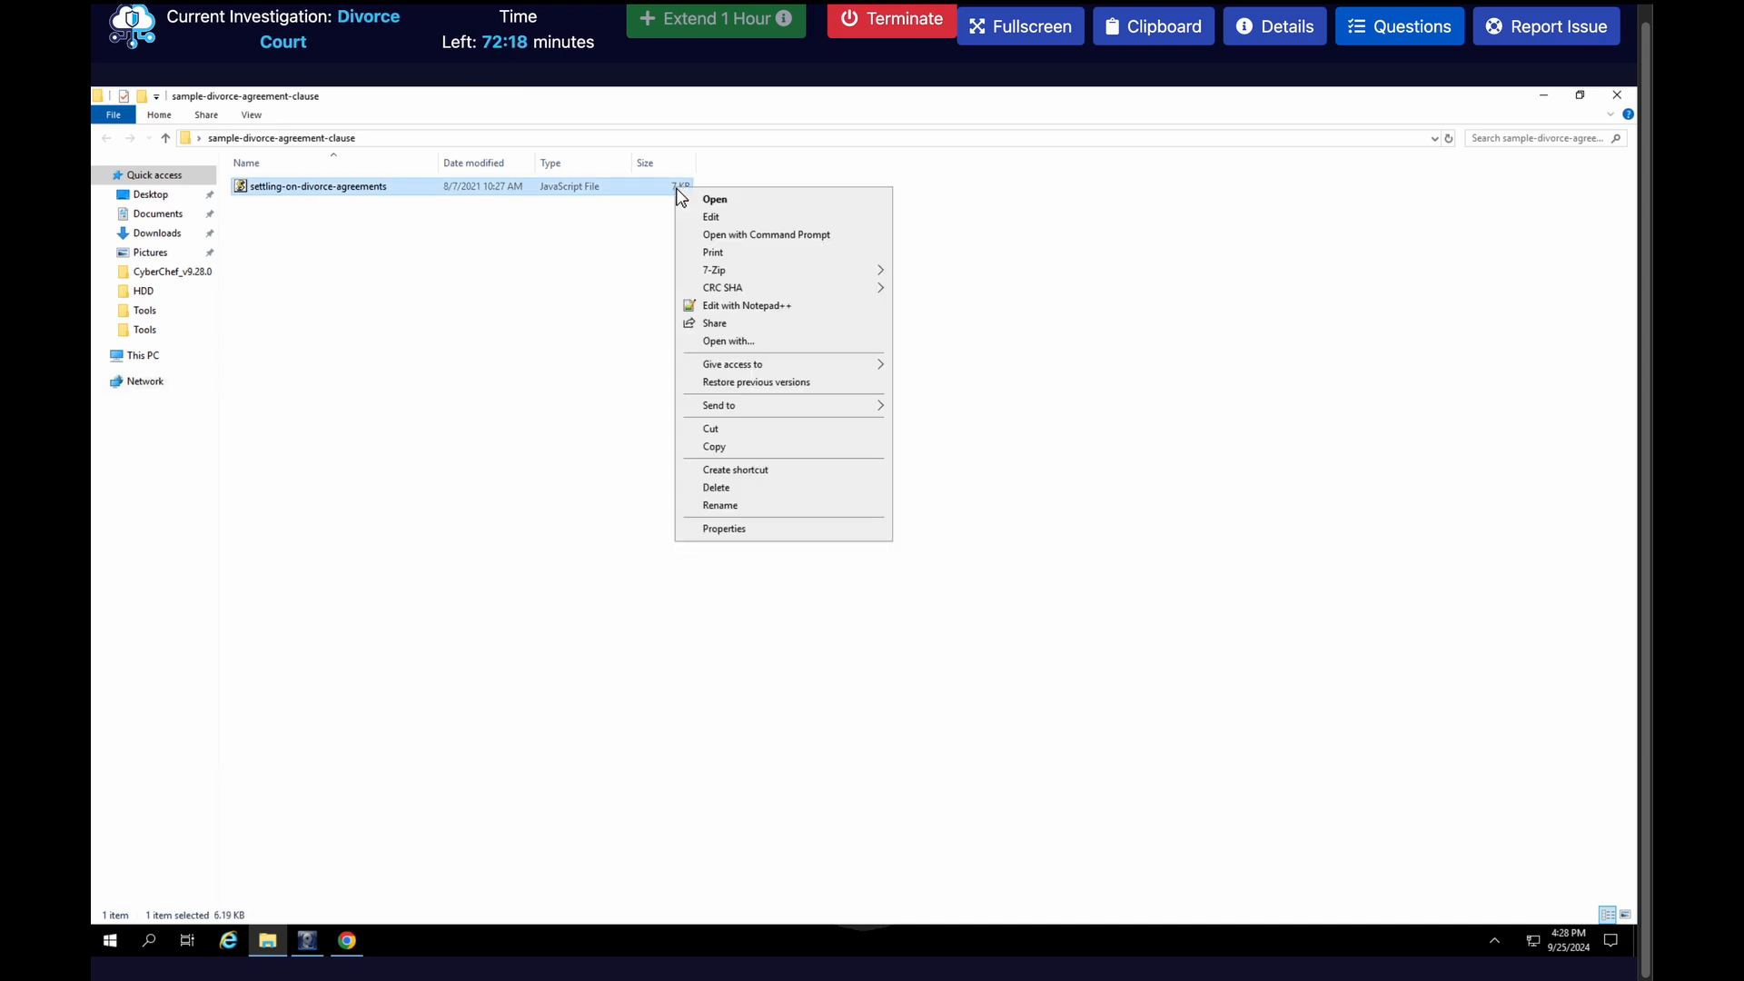
left_click(747, 306)
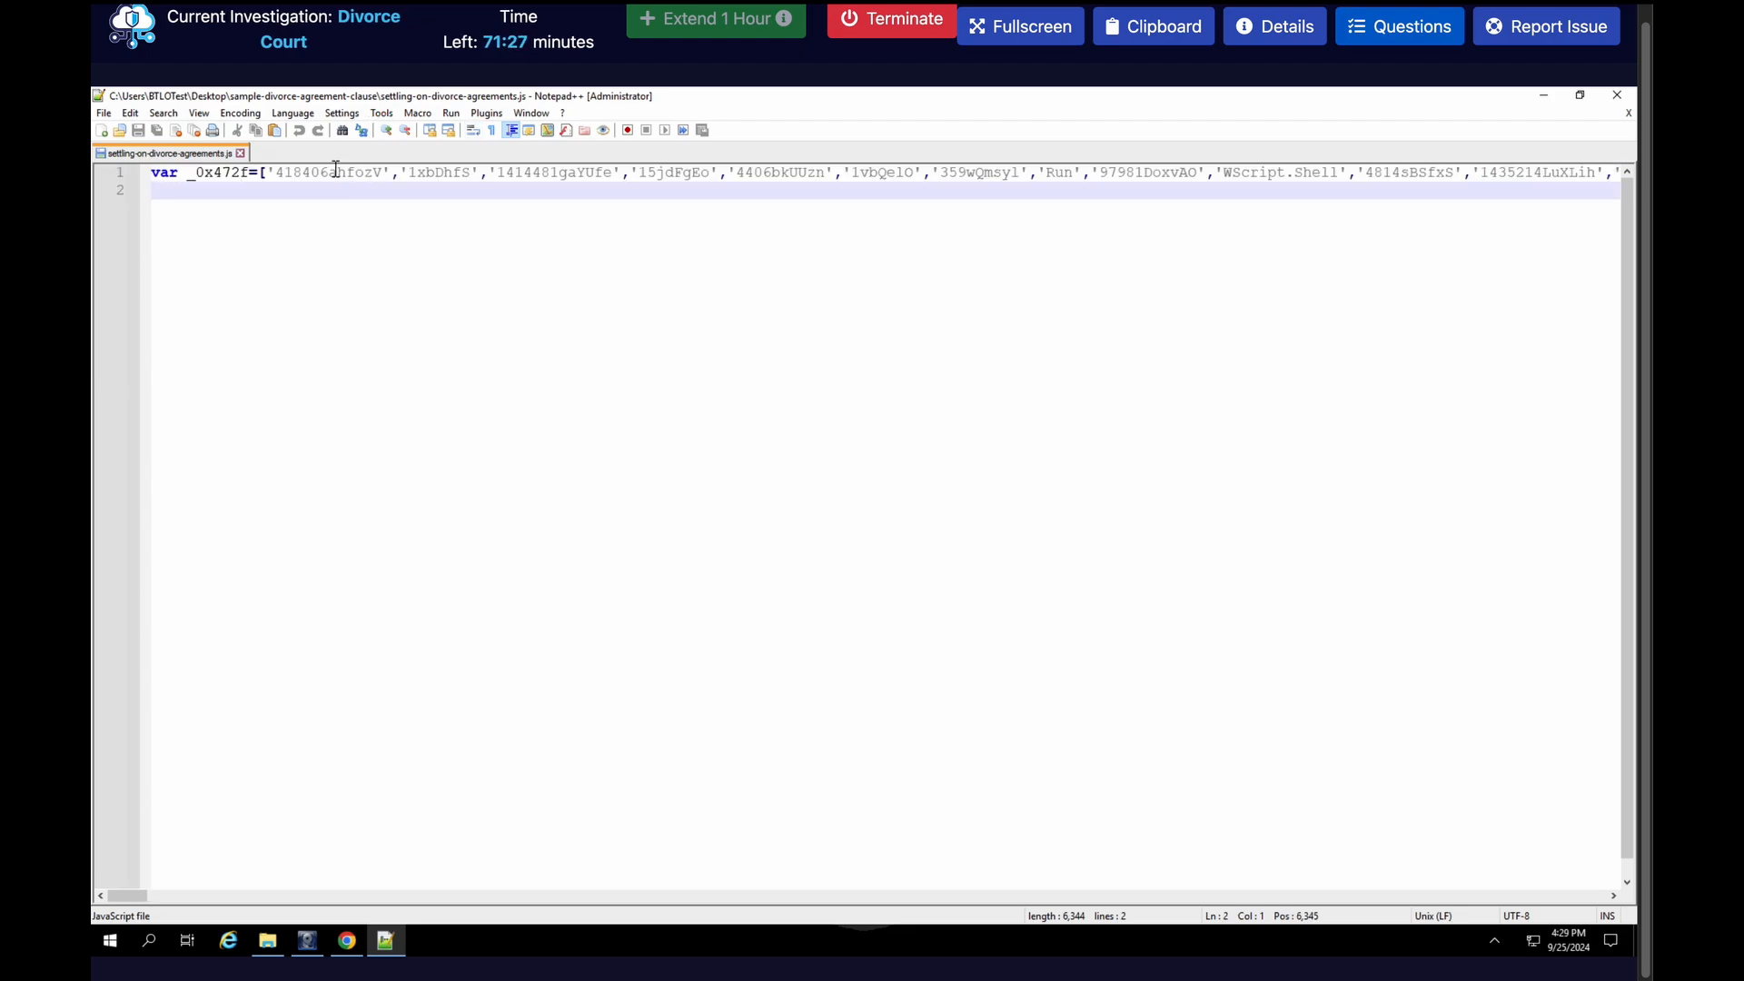
left_click(202, 116)
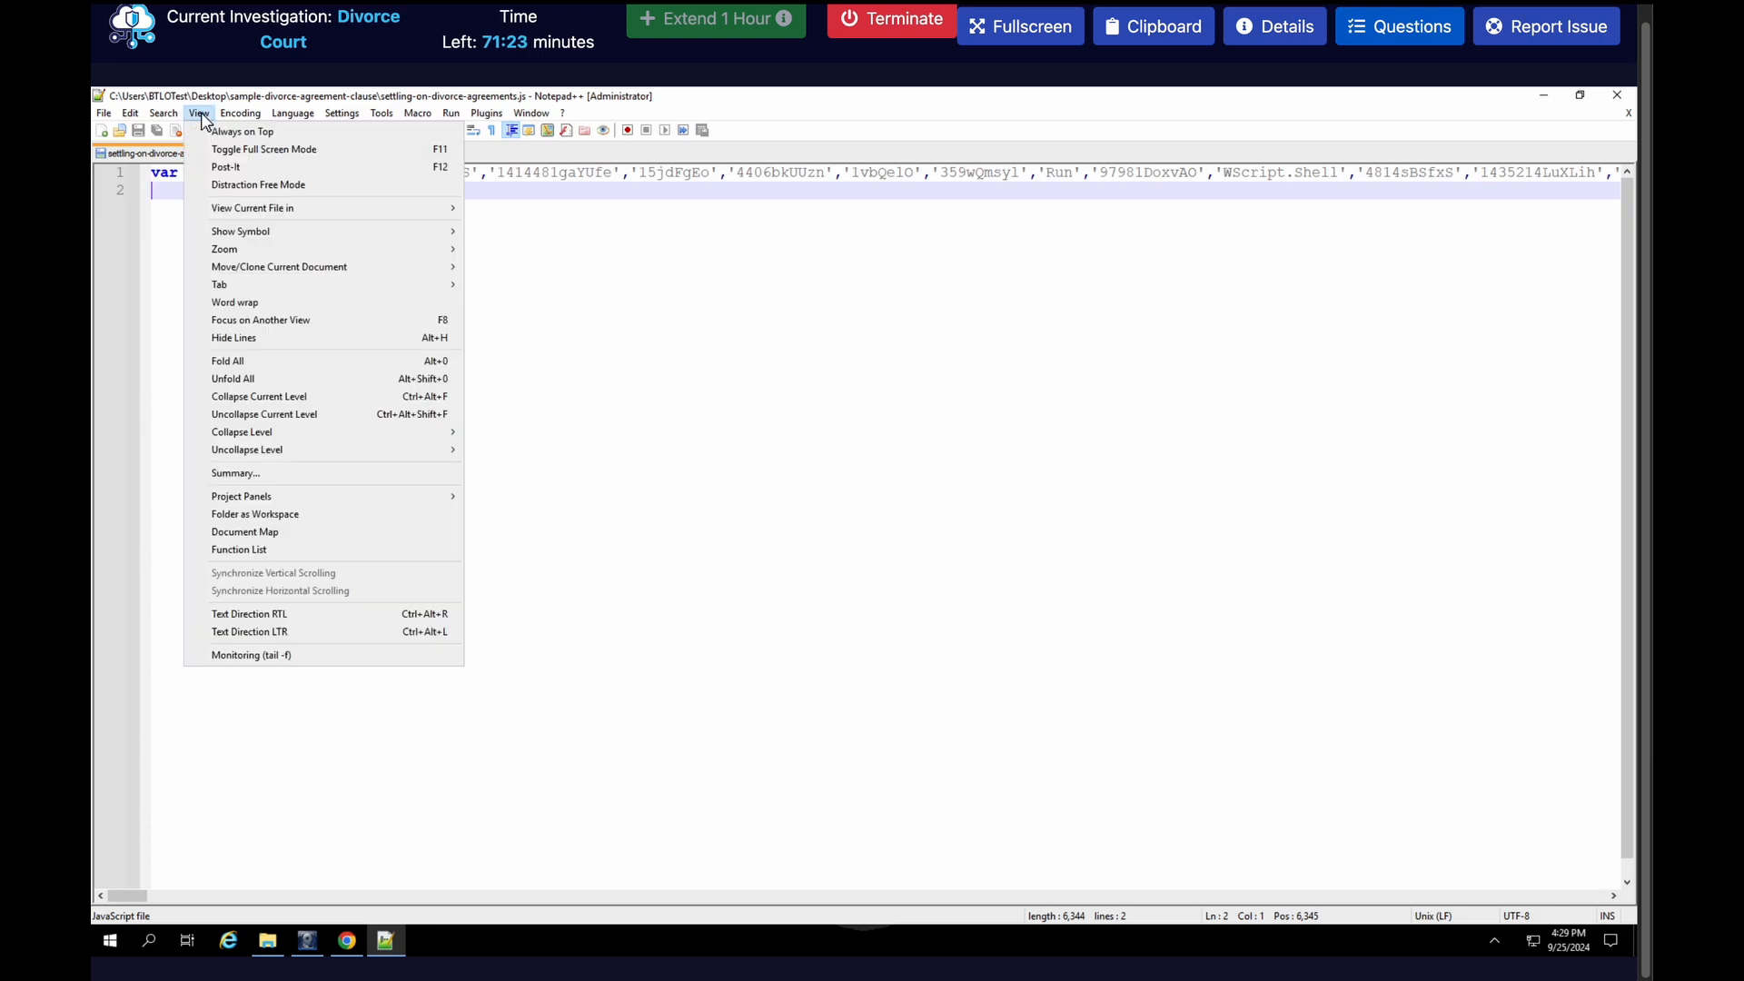
left_click(264, 301)
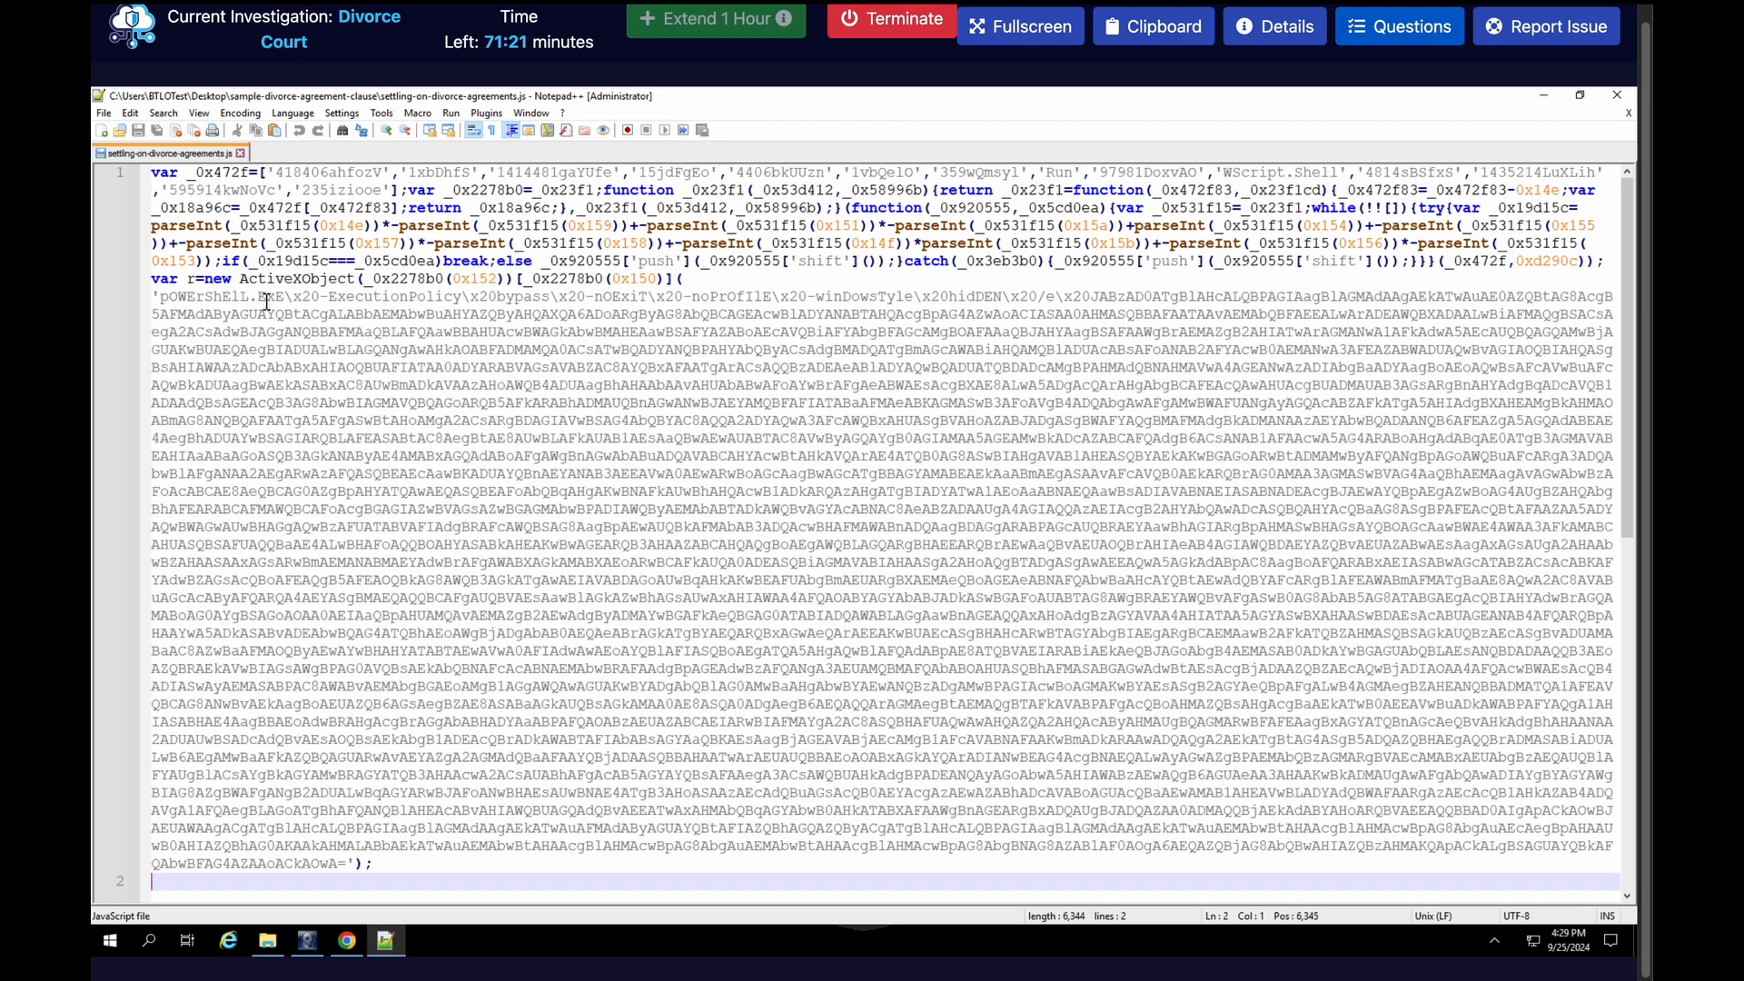
Examine the obfuscated script and copy the whole Base64 string that follows the PowerShell /e argument
double_click(1057, 173)
left_click(1235, 169)
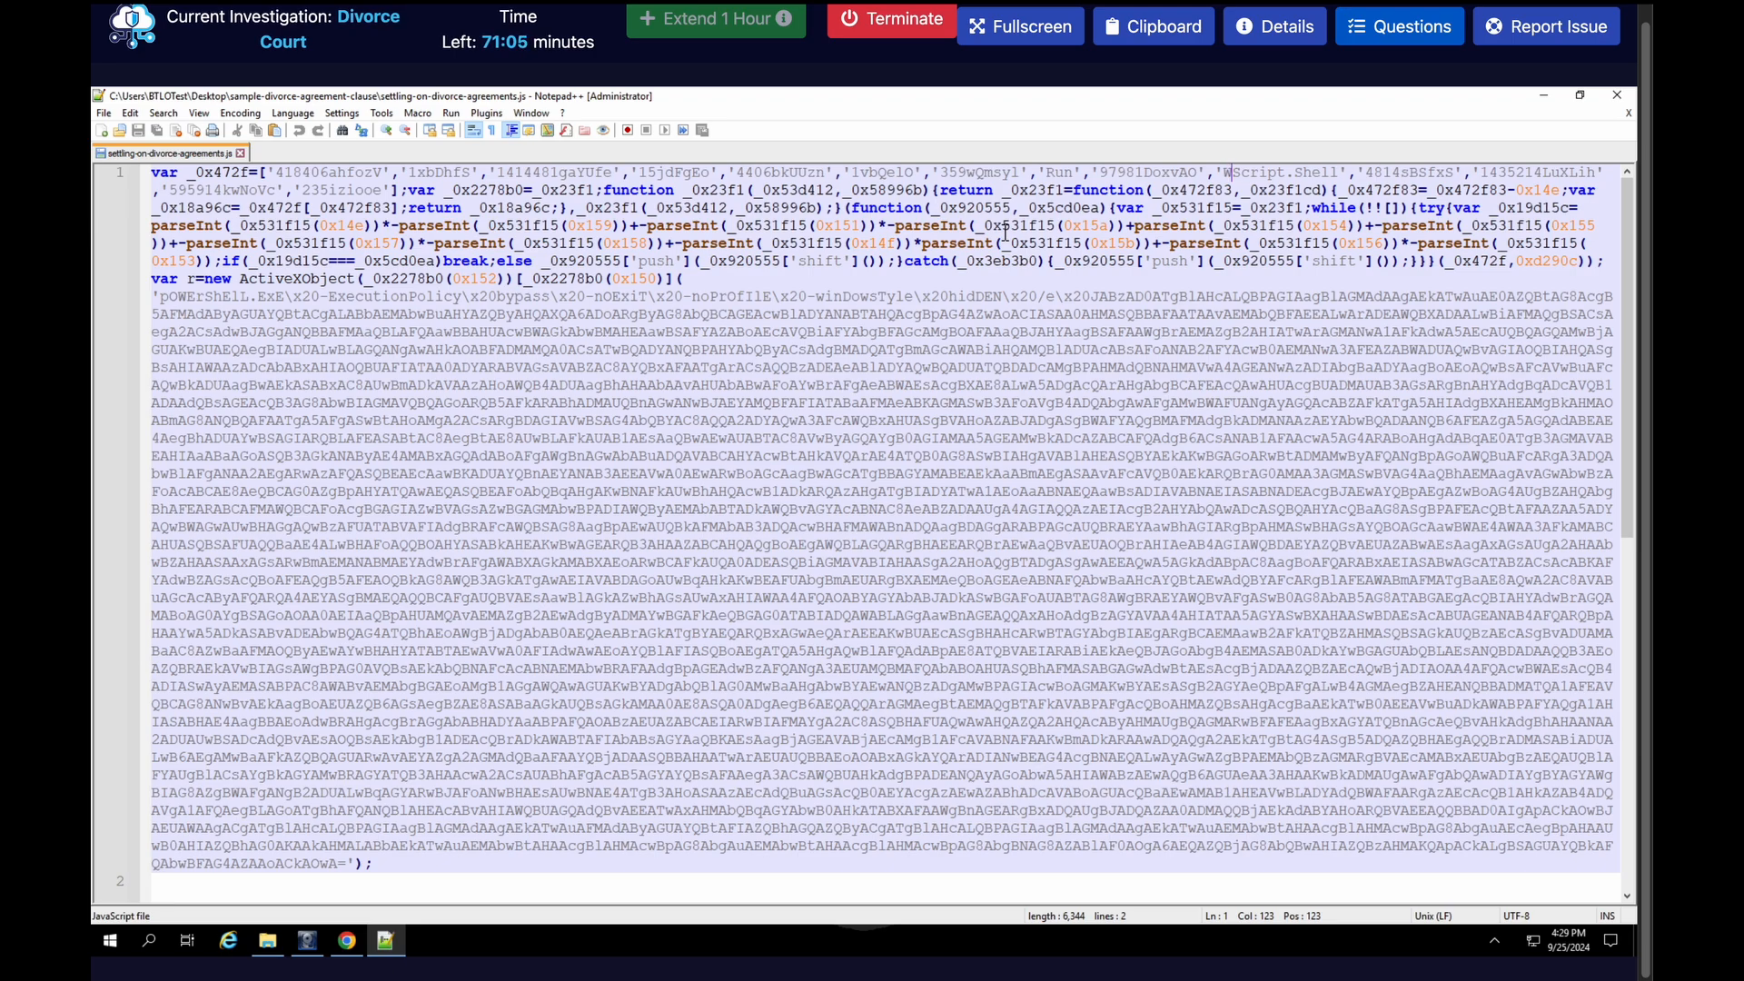
left_click(597, 352)
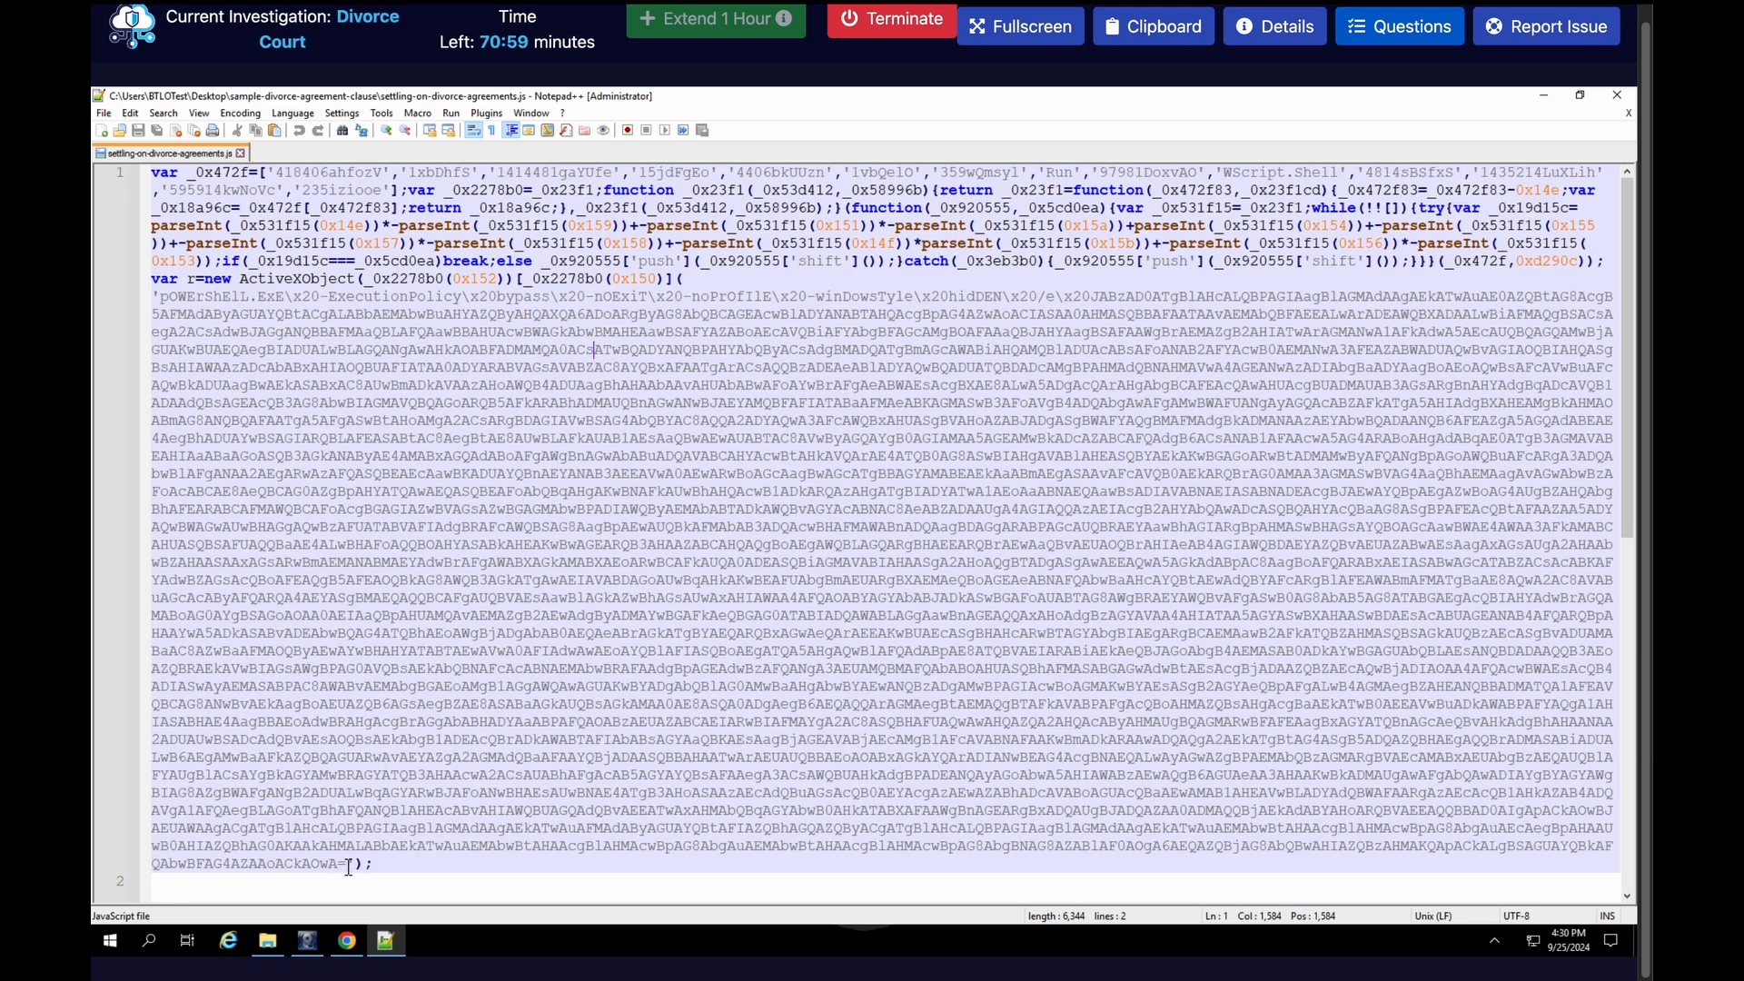
left_click_drag(349, 863, 1096, 300)
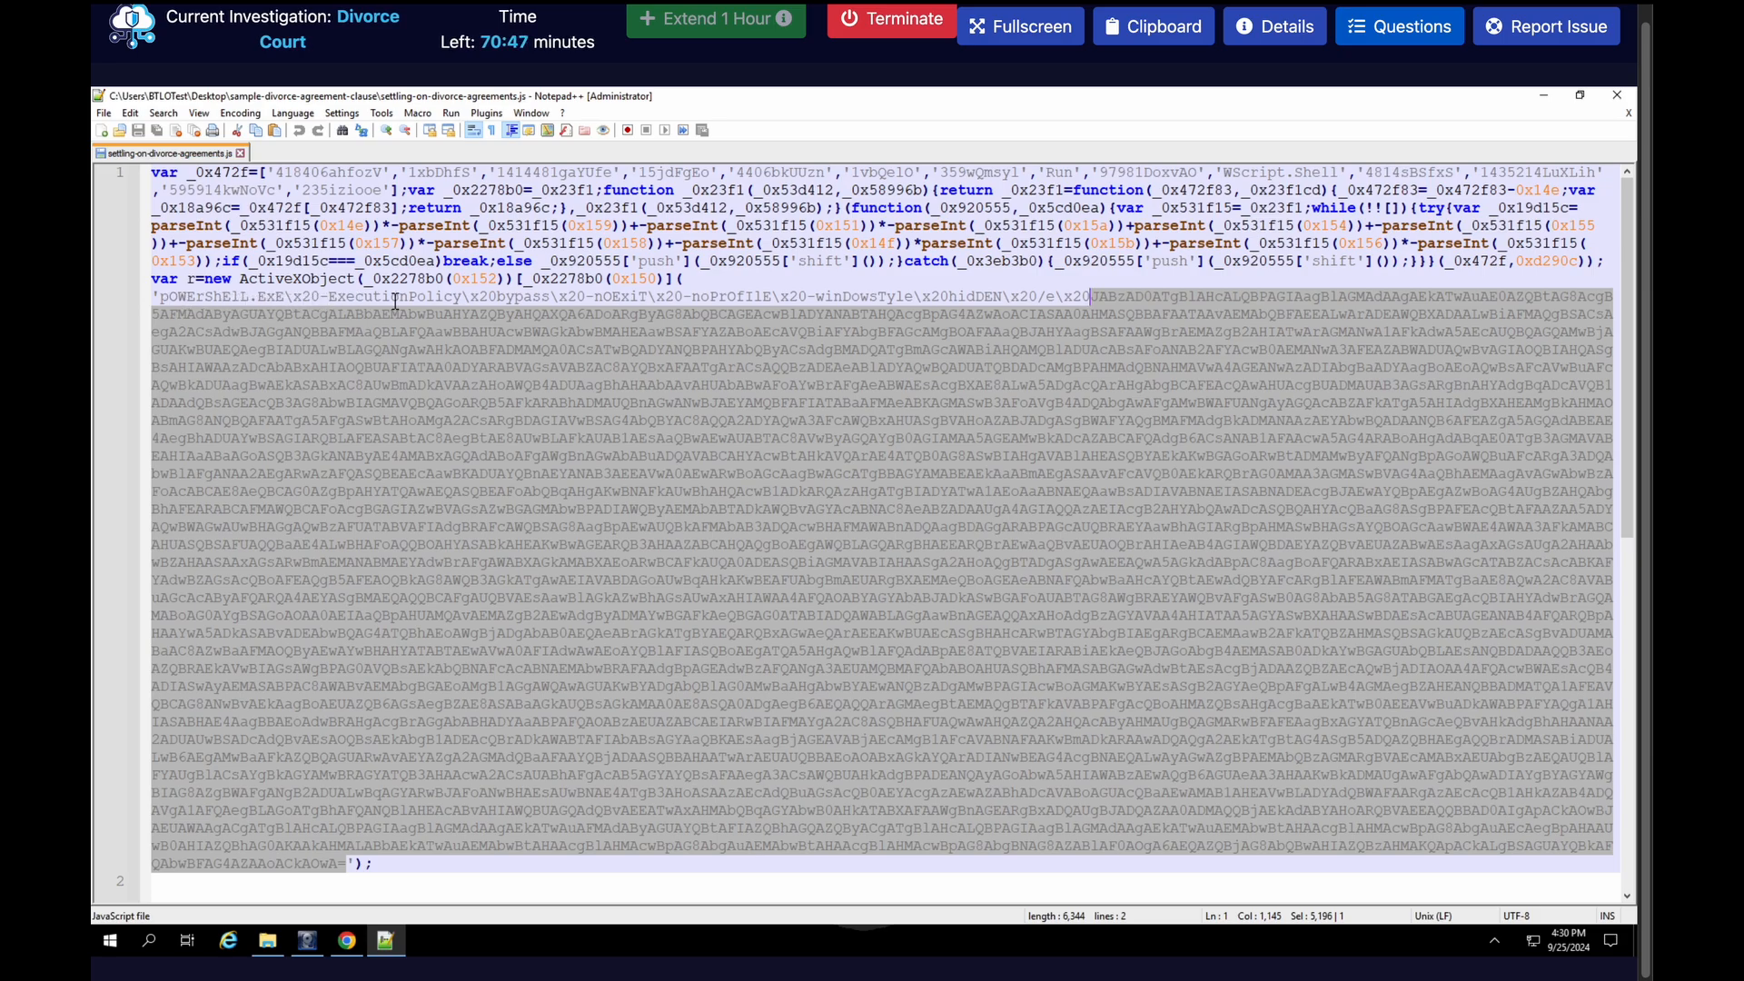
right_click(1151, 339)
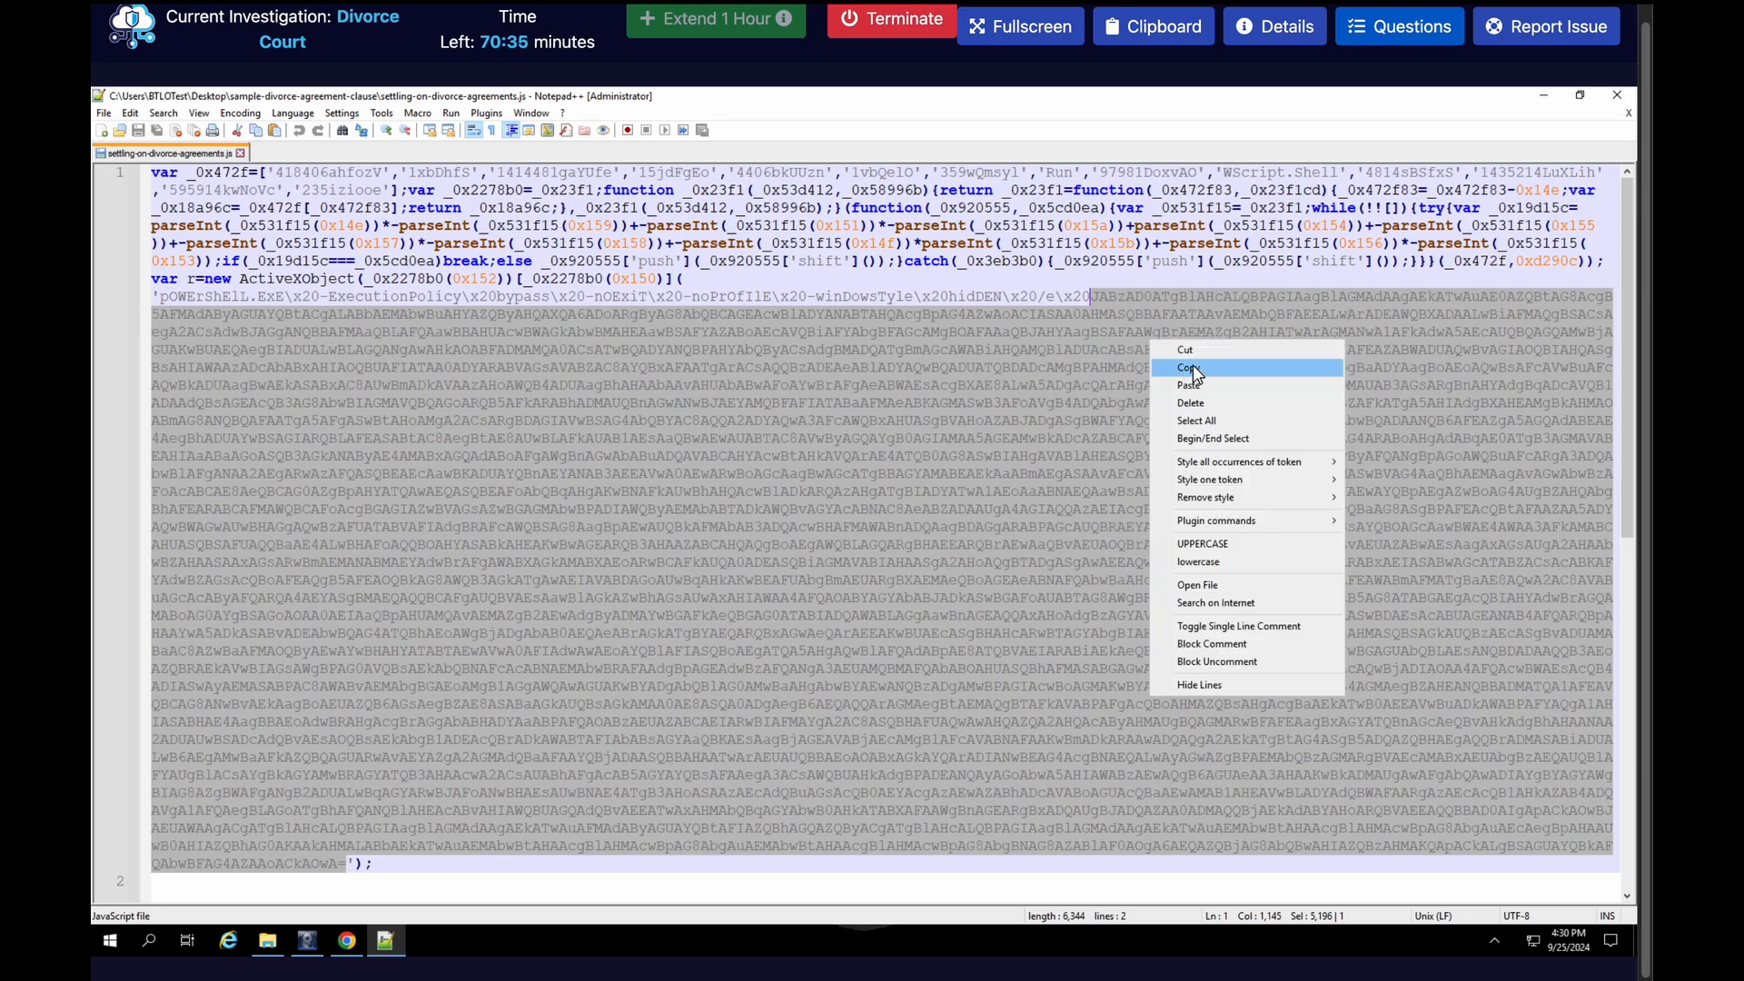
left_click(1181, 367)
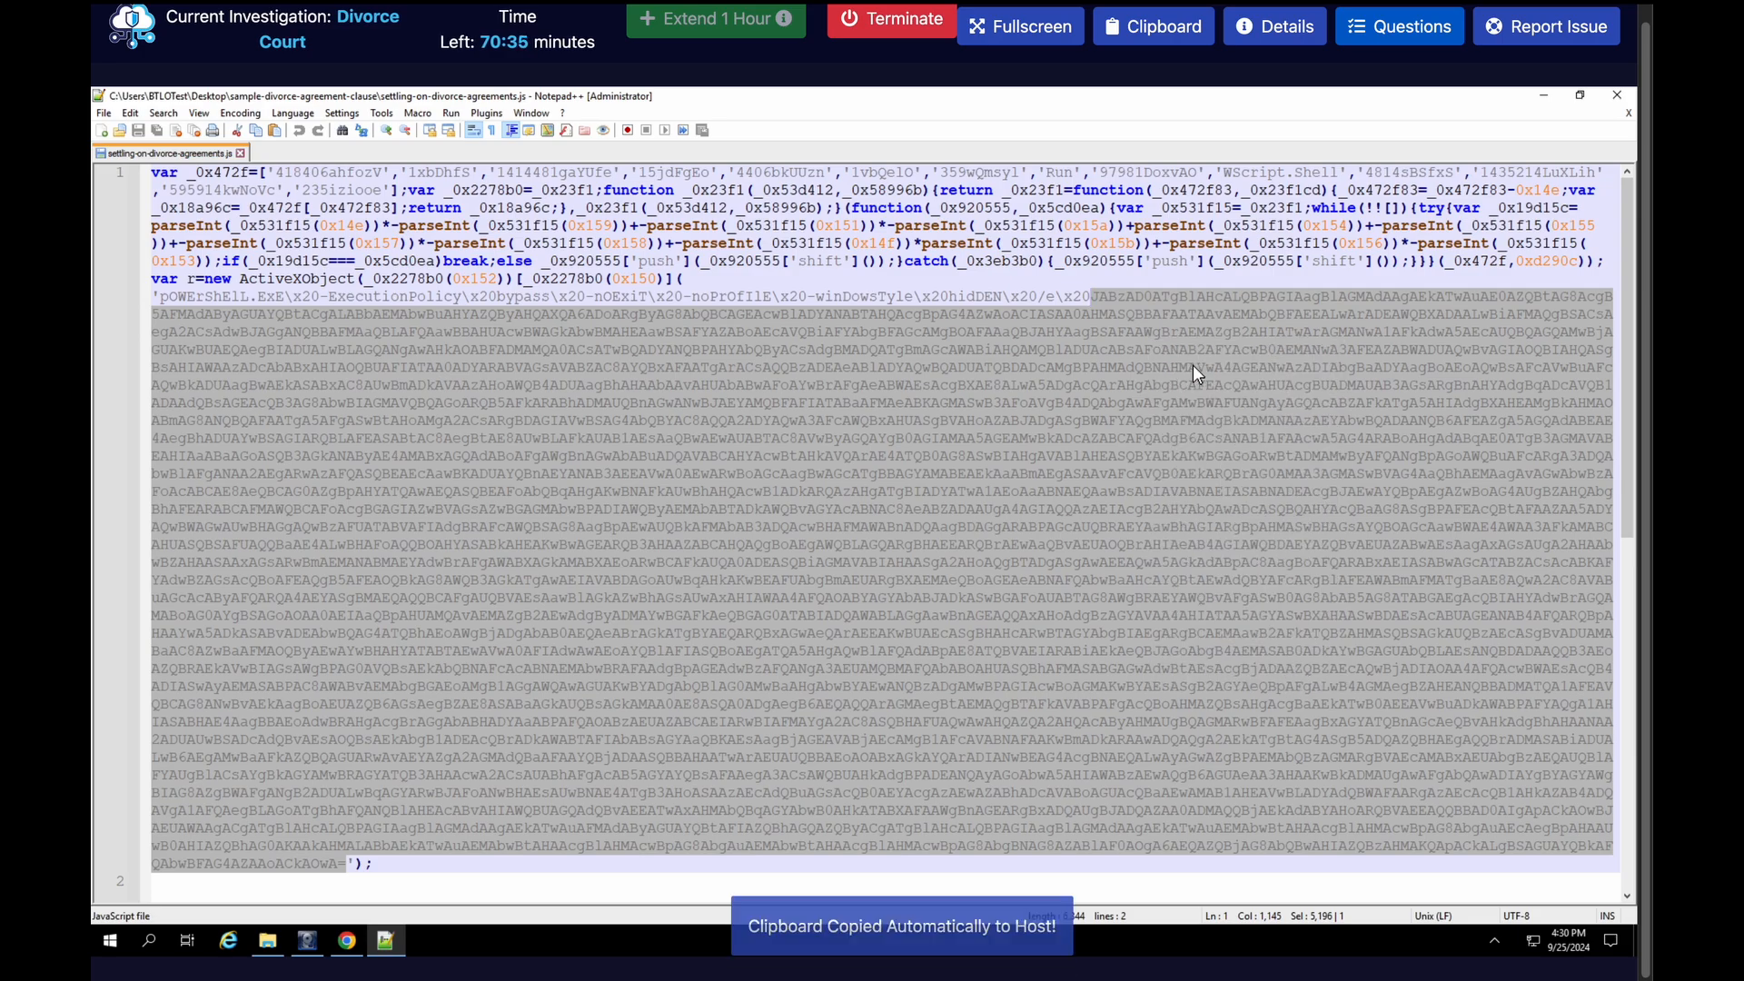
Switch to CyberChef by way of its shortcut in the desktop's Tools folder
left_click(348, 941)
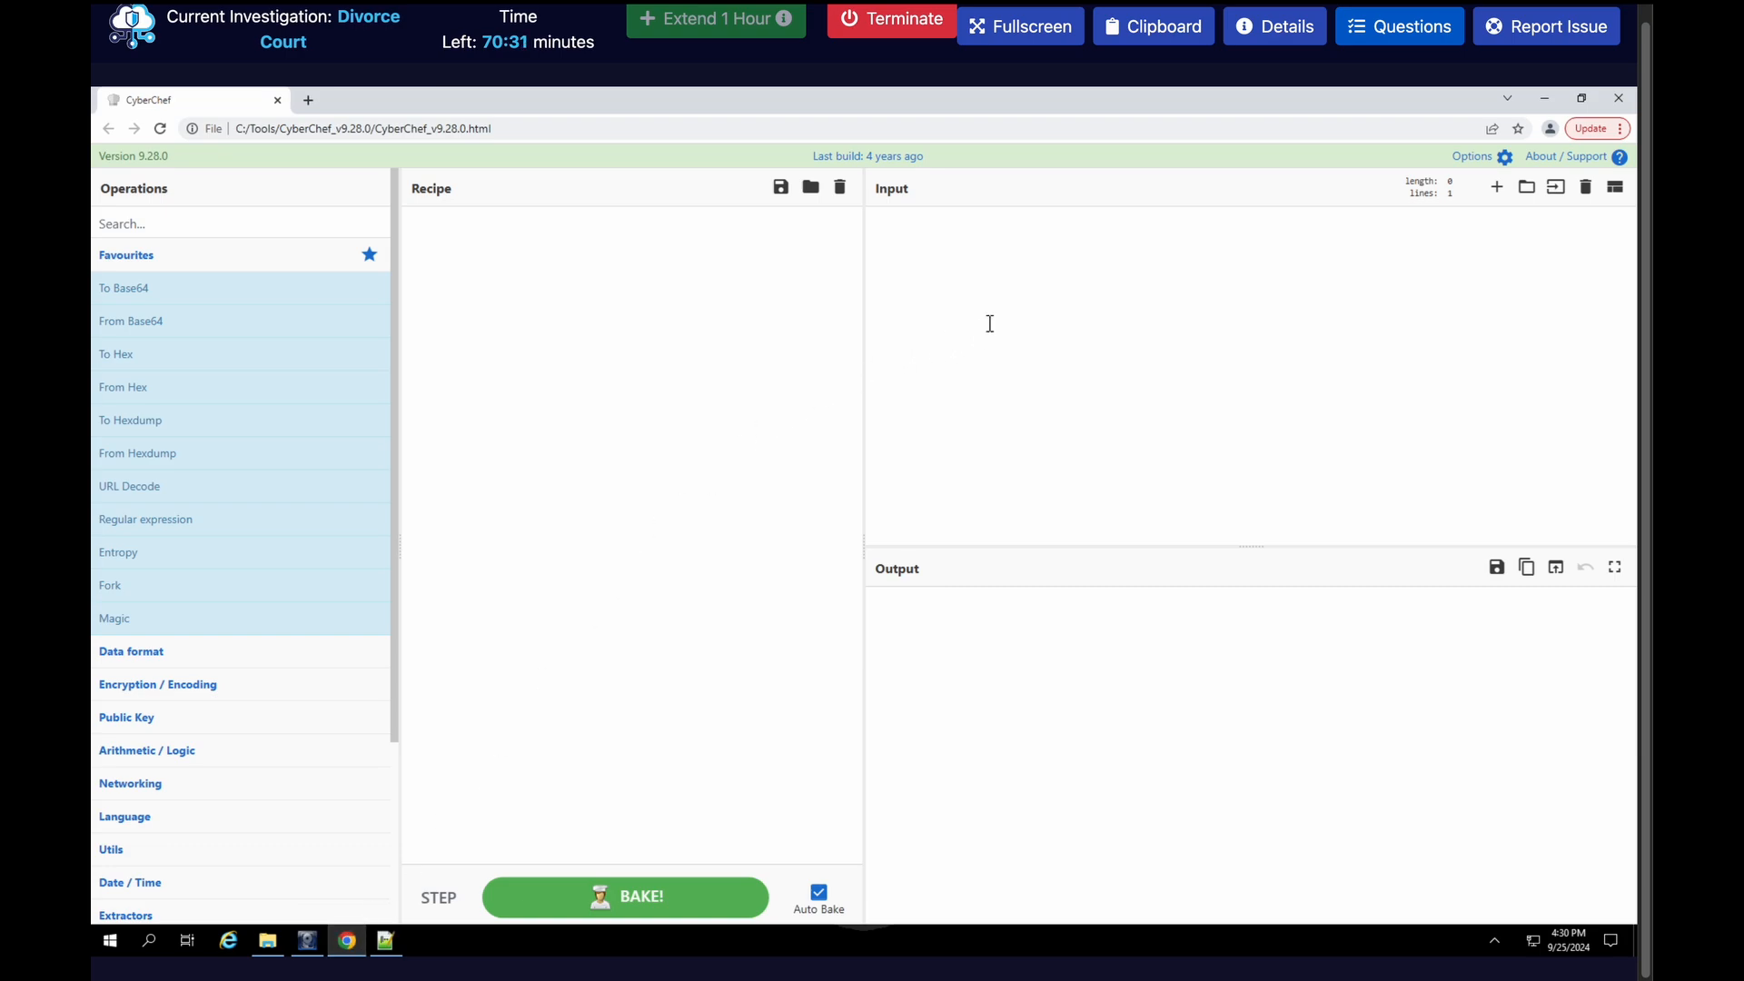
left_click(267, 941)
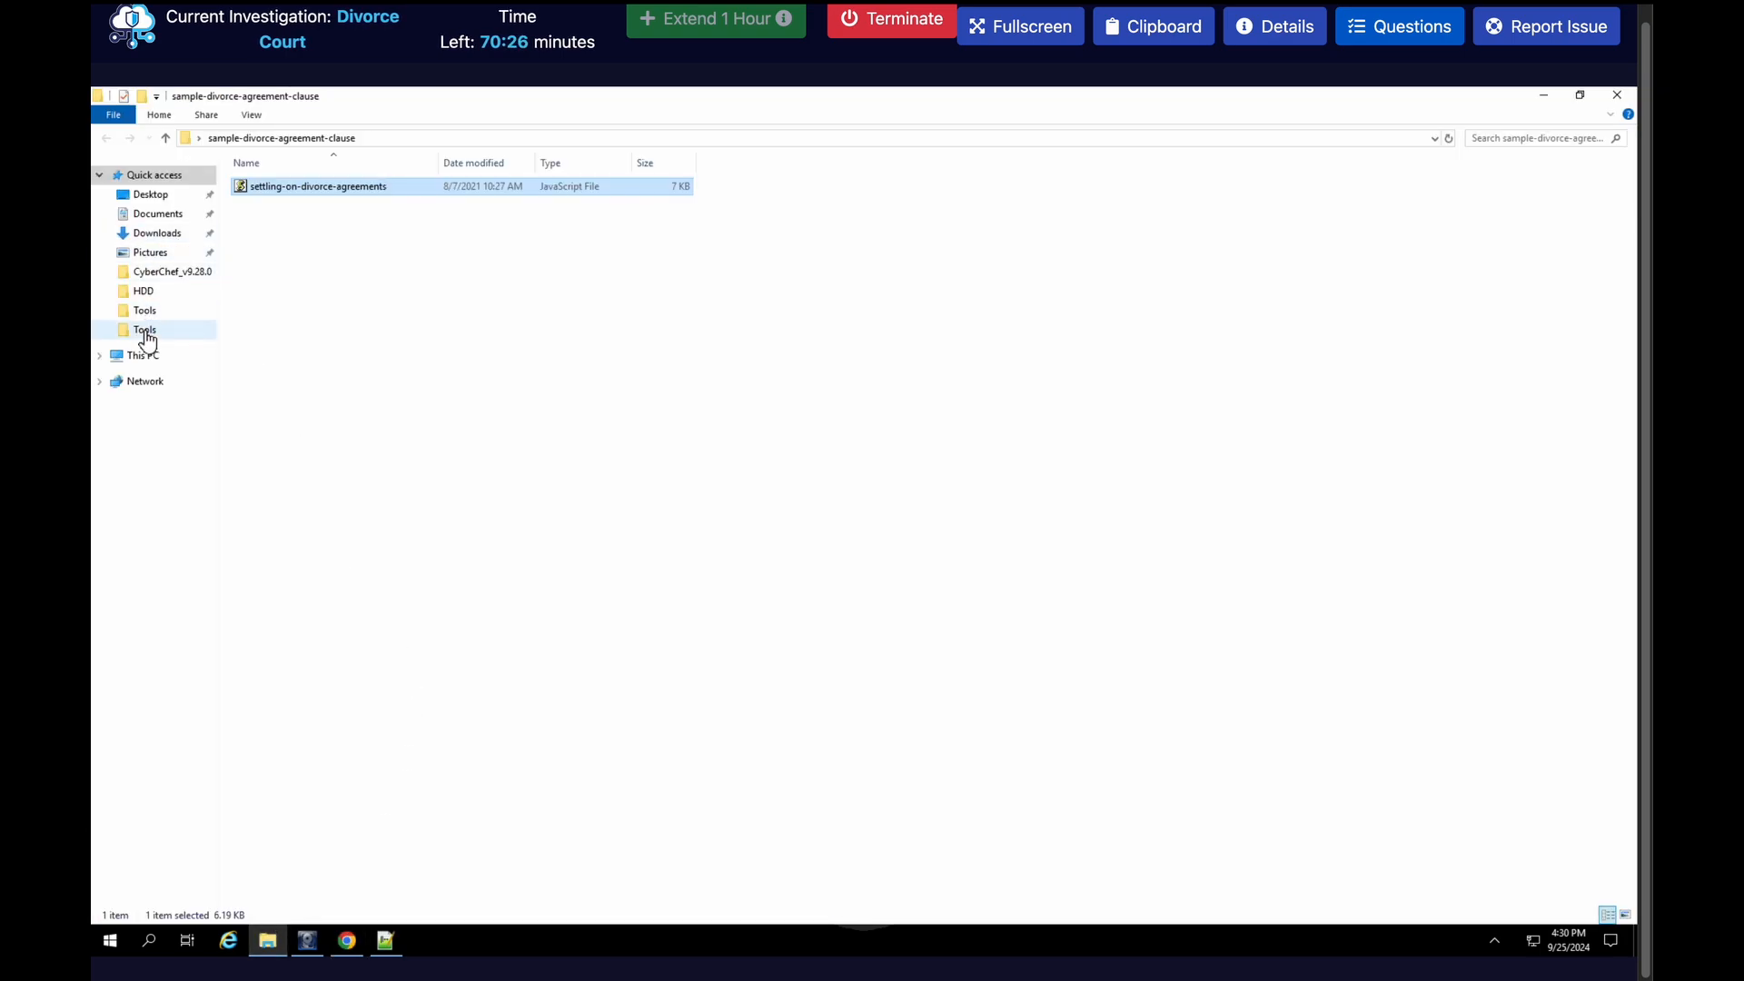
left_click(151, 195)
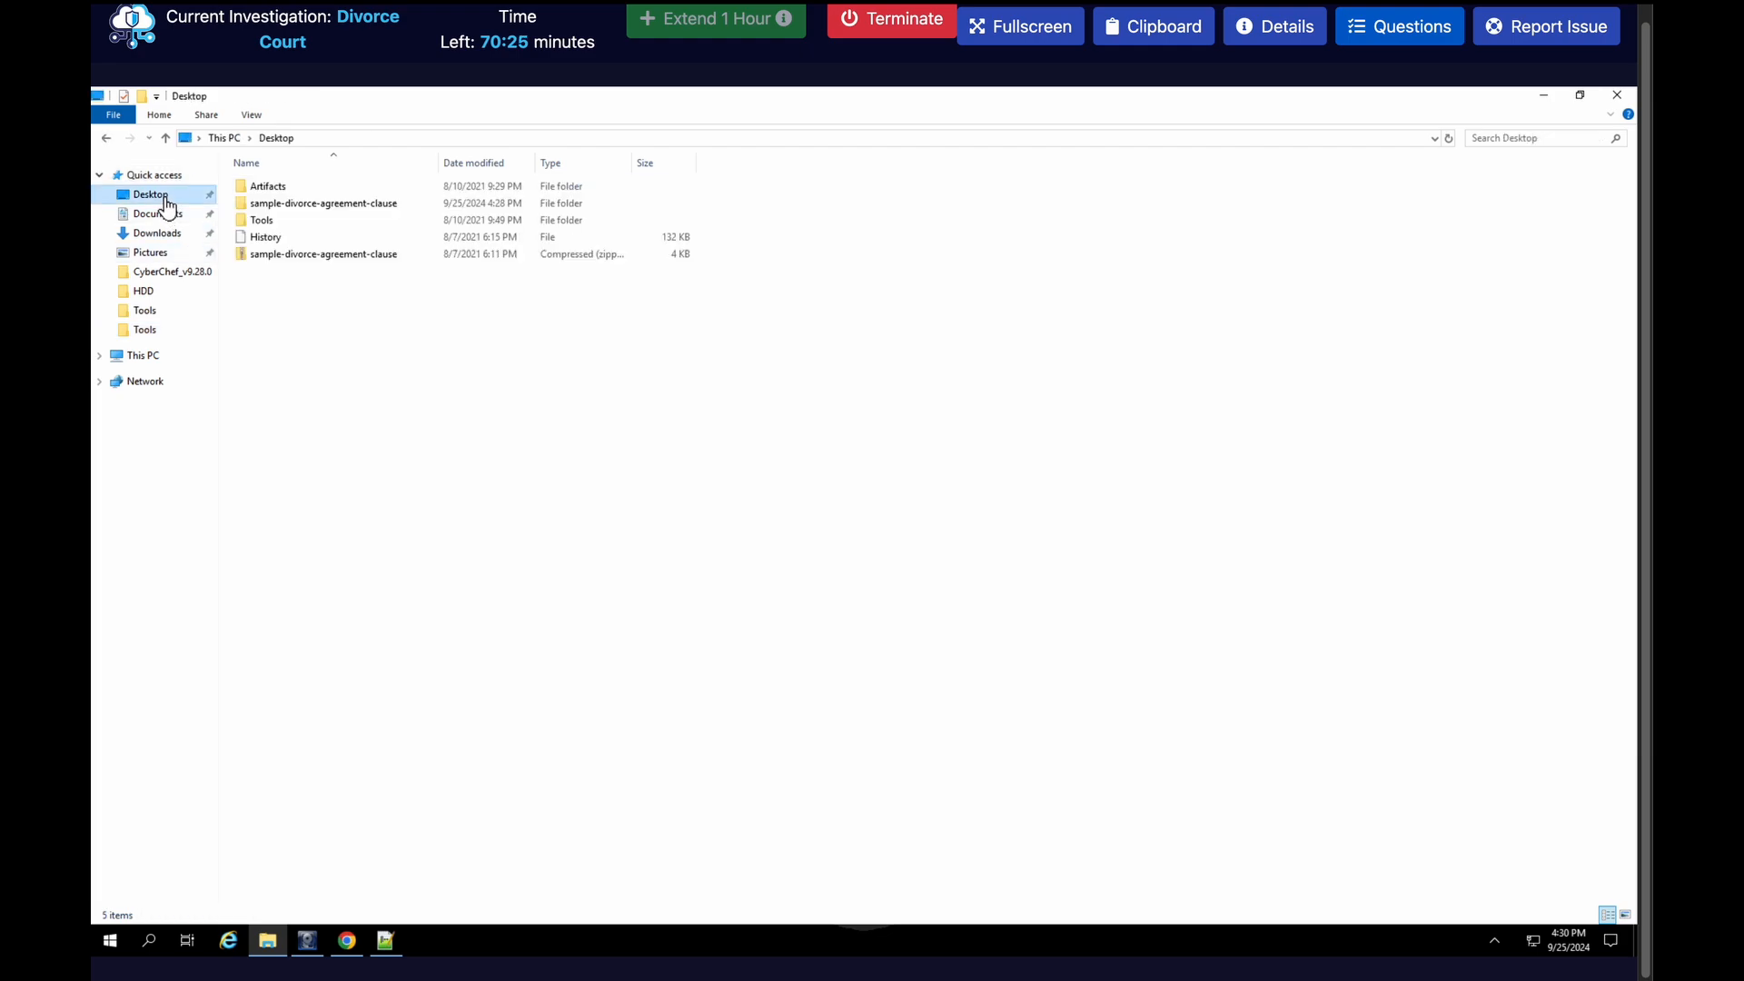
double_click(287, 220)
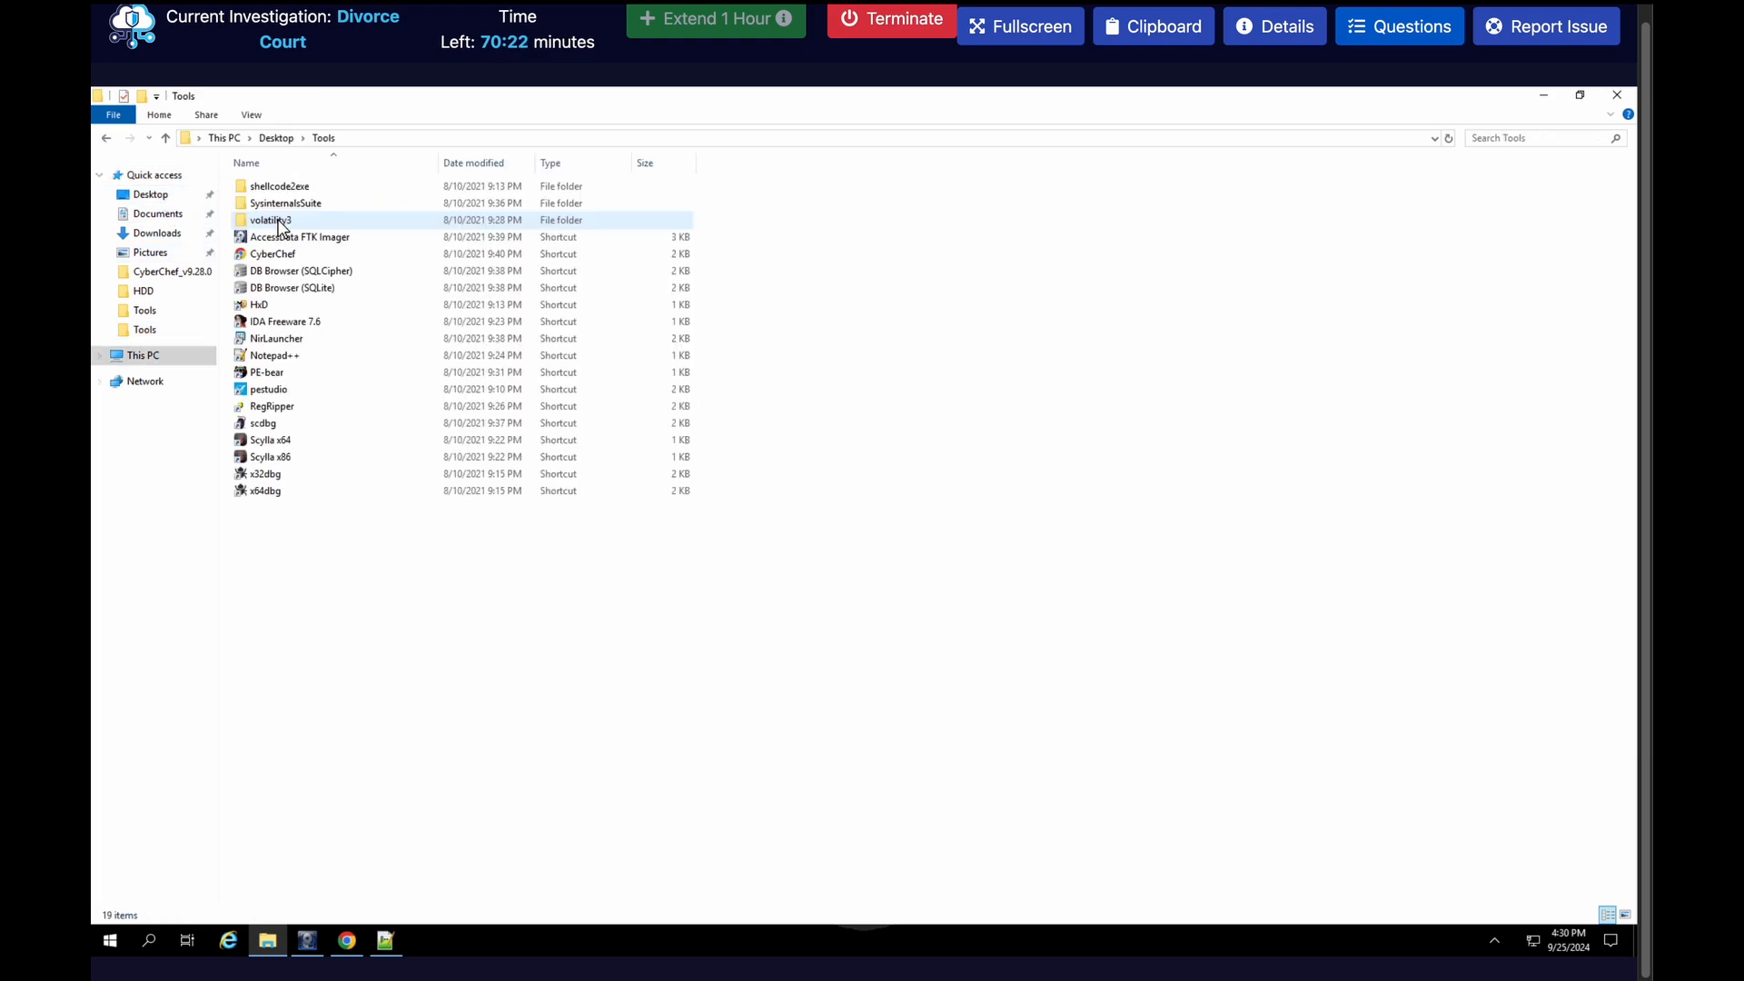
left_click(1623, 914)
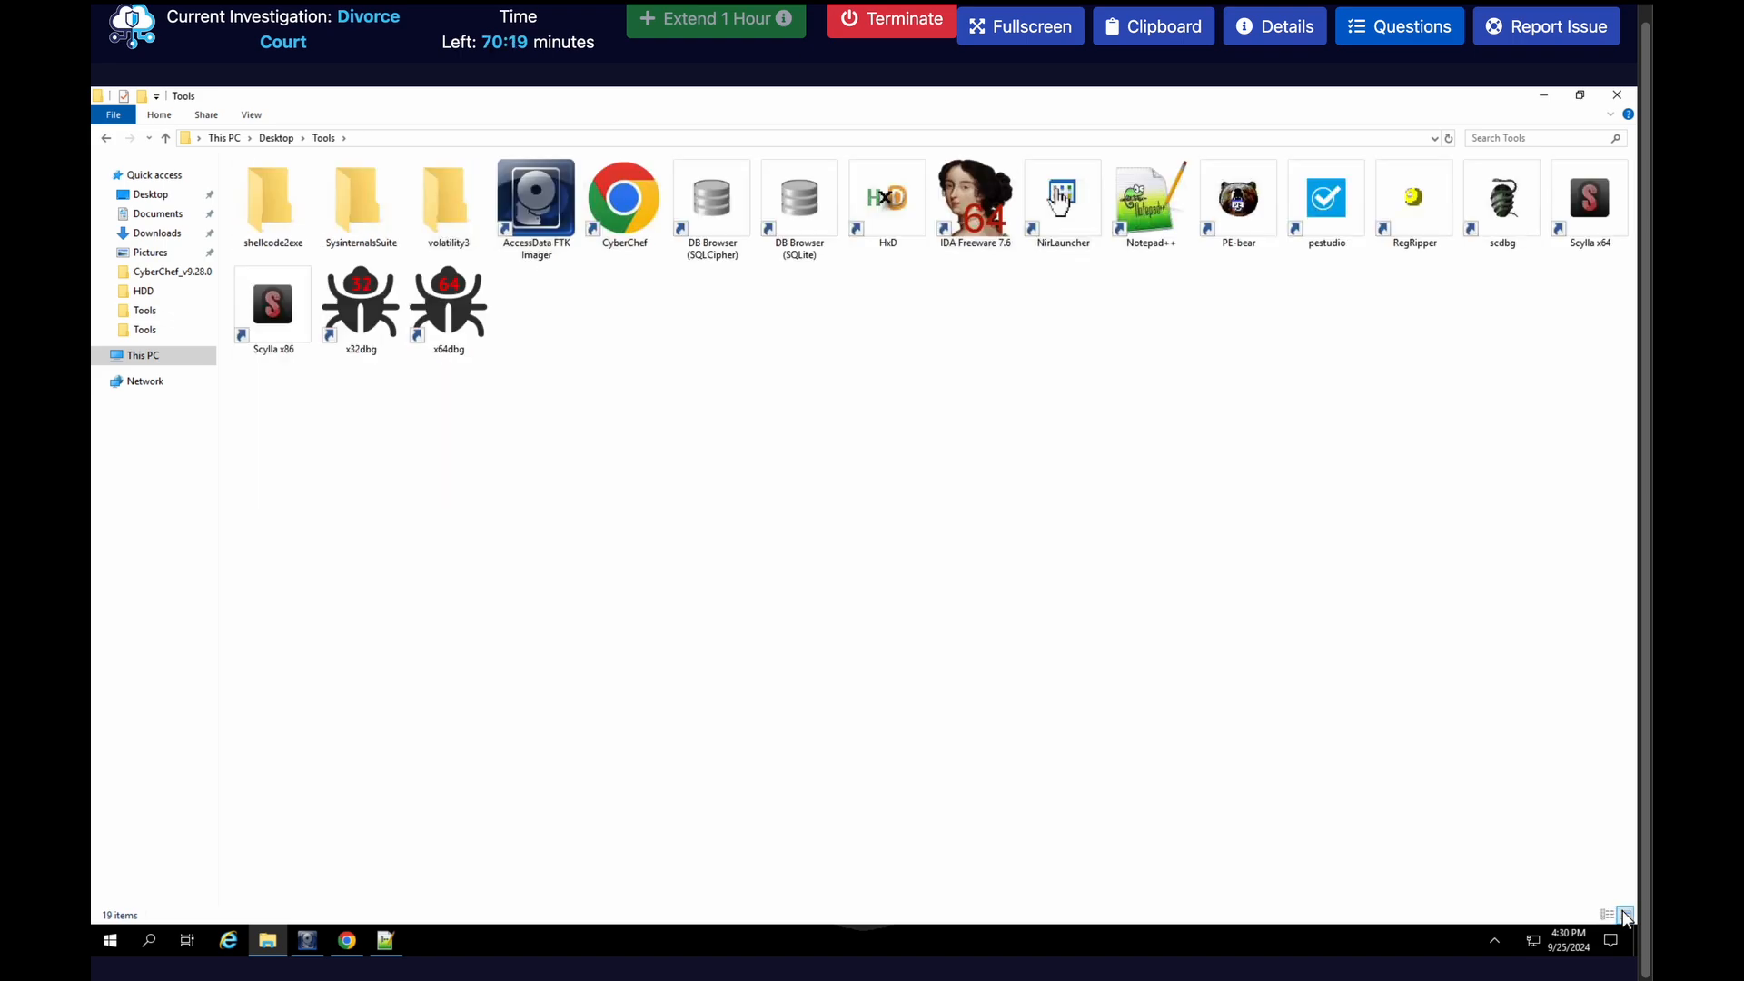
double_click(645, 227)
Paste the copied Base64 string as CyberChef's input and add the From Base64 operation to the recipe
left_click(1274, 268)
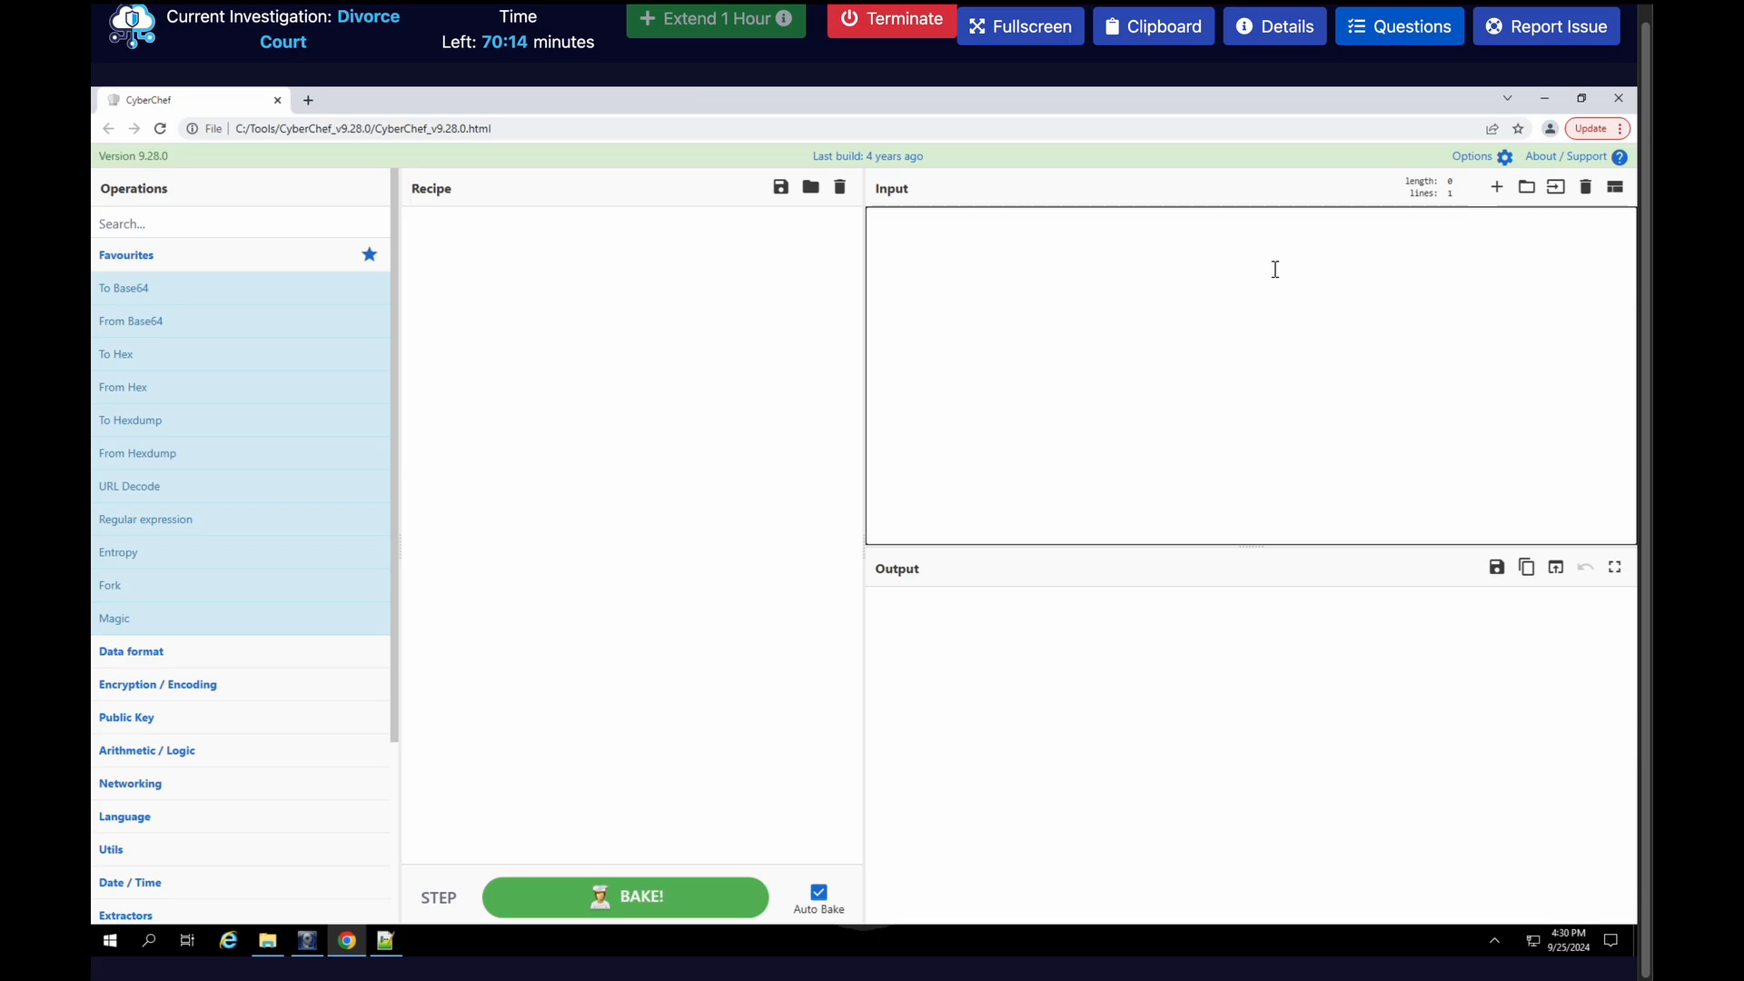
key("ctrl+v")
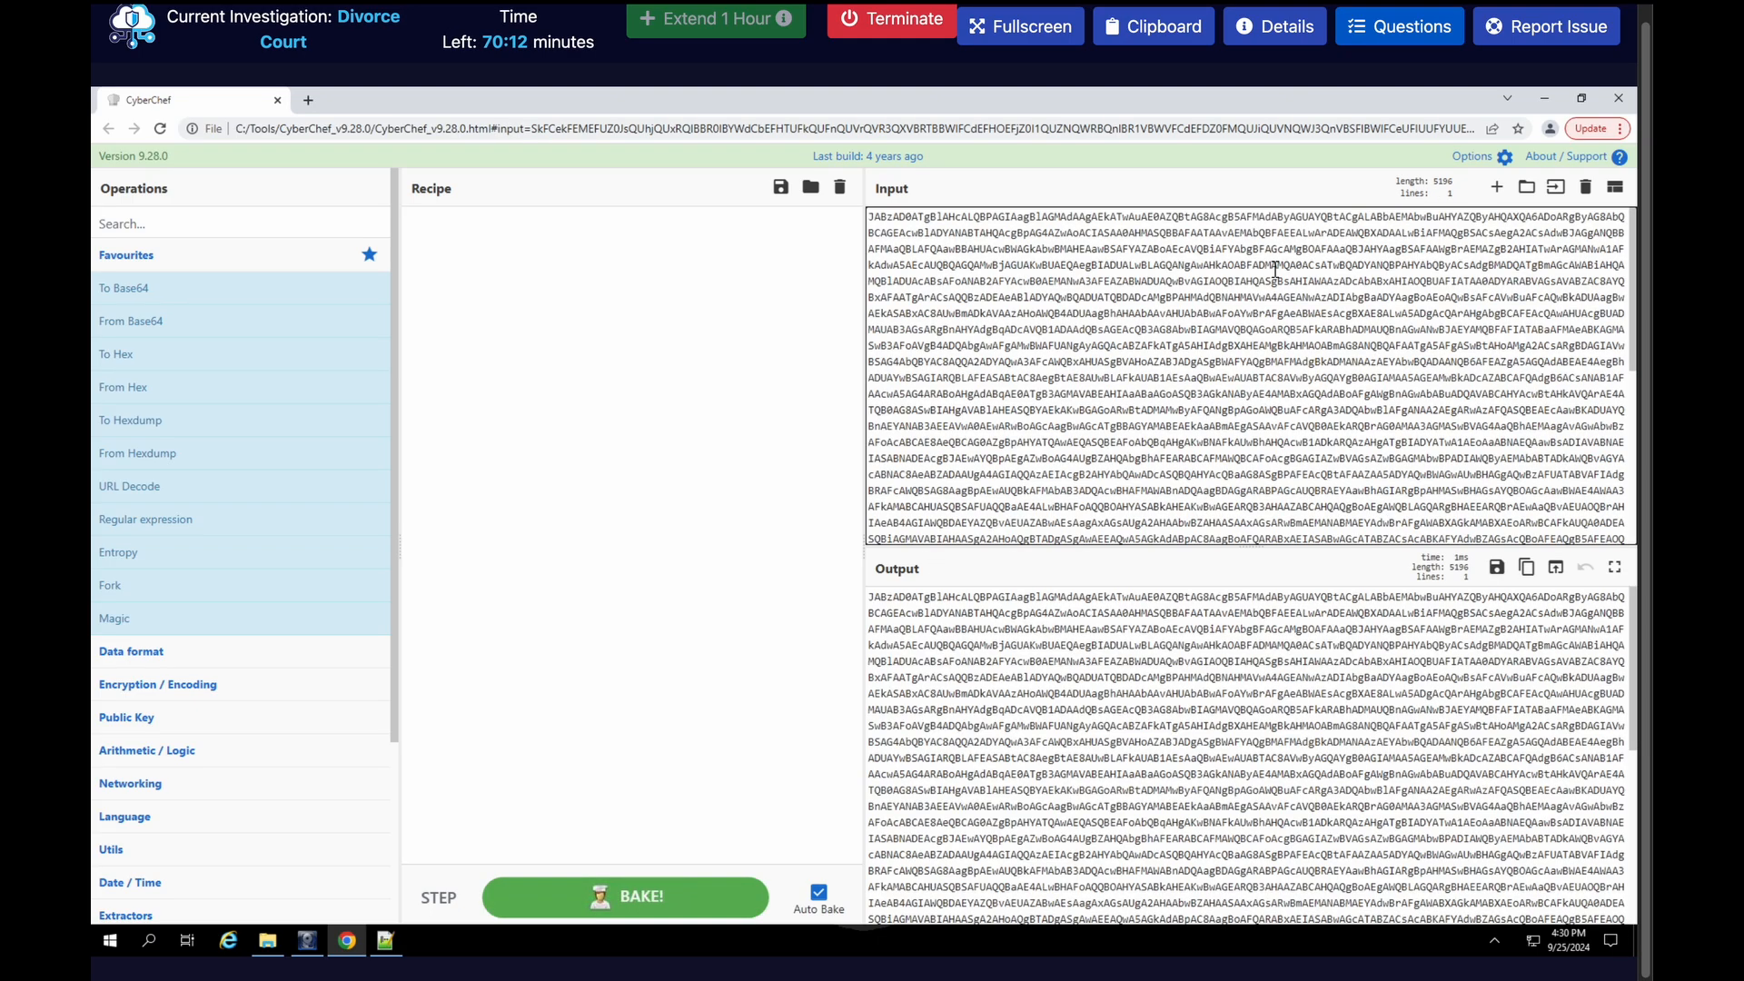
left_click_drag(234, 323, 558, 298)
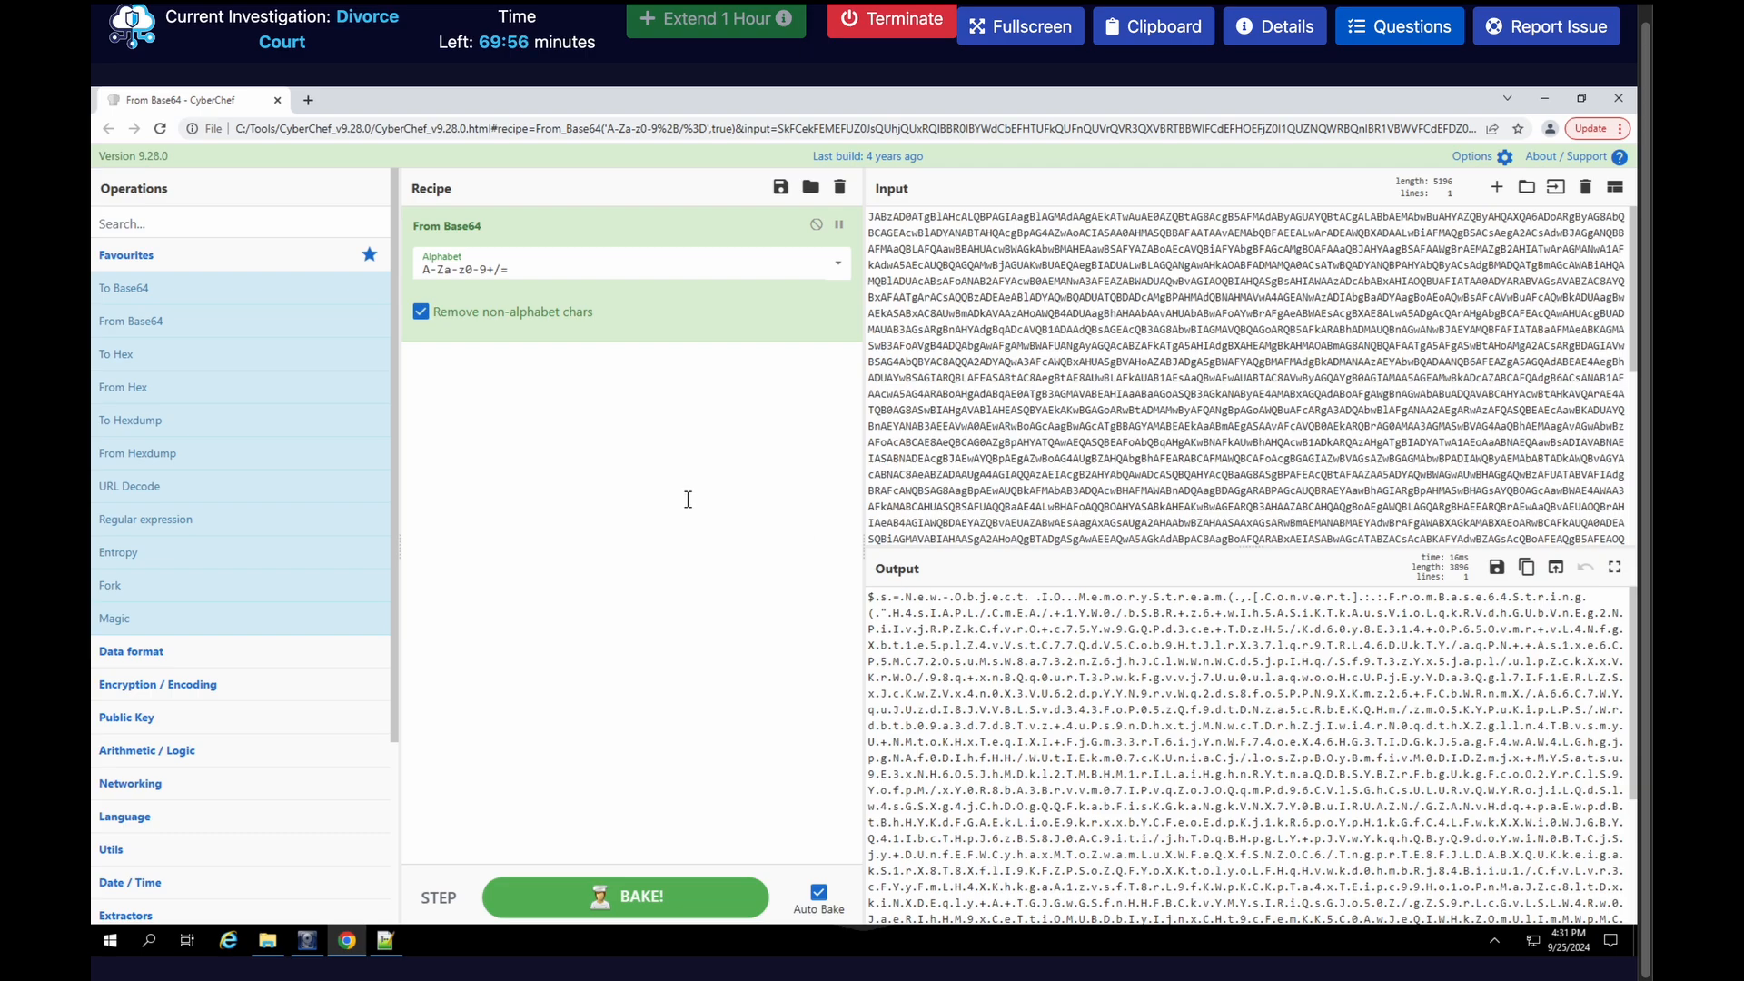
Add a Find / Replace operation after From Base64 that matches "." as a simple string and replaces it with nothing
left_click(313, 228)
type("find")
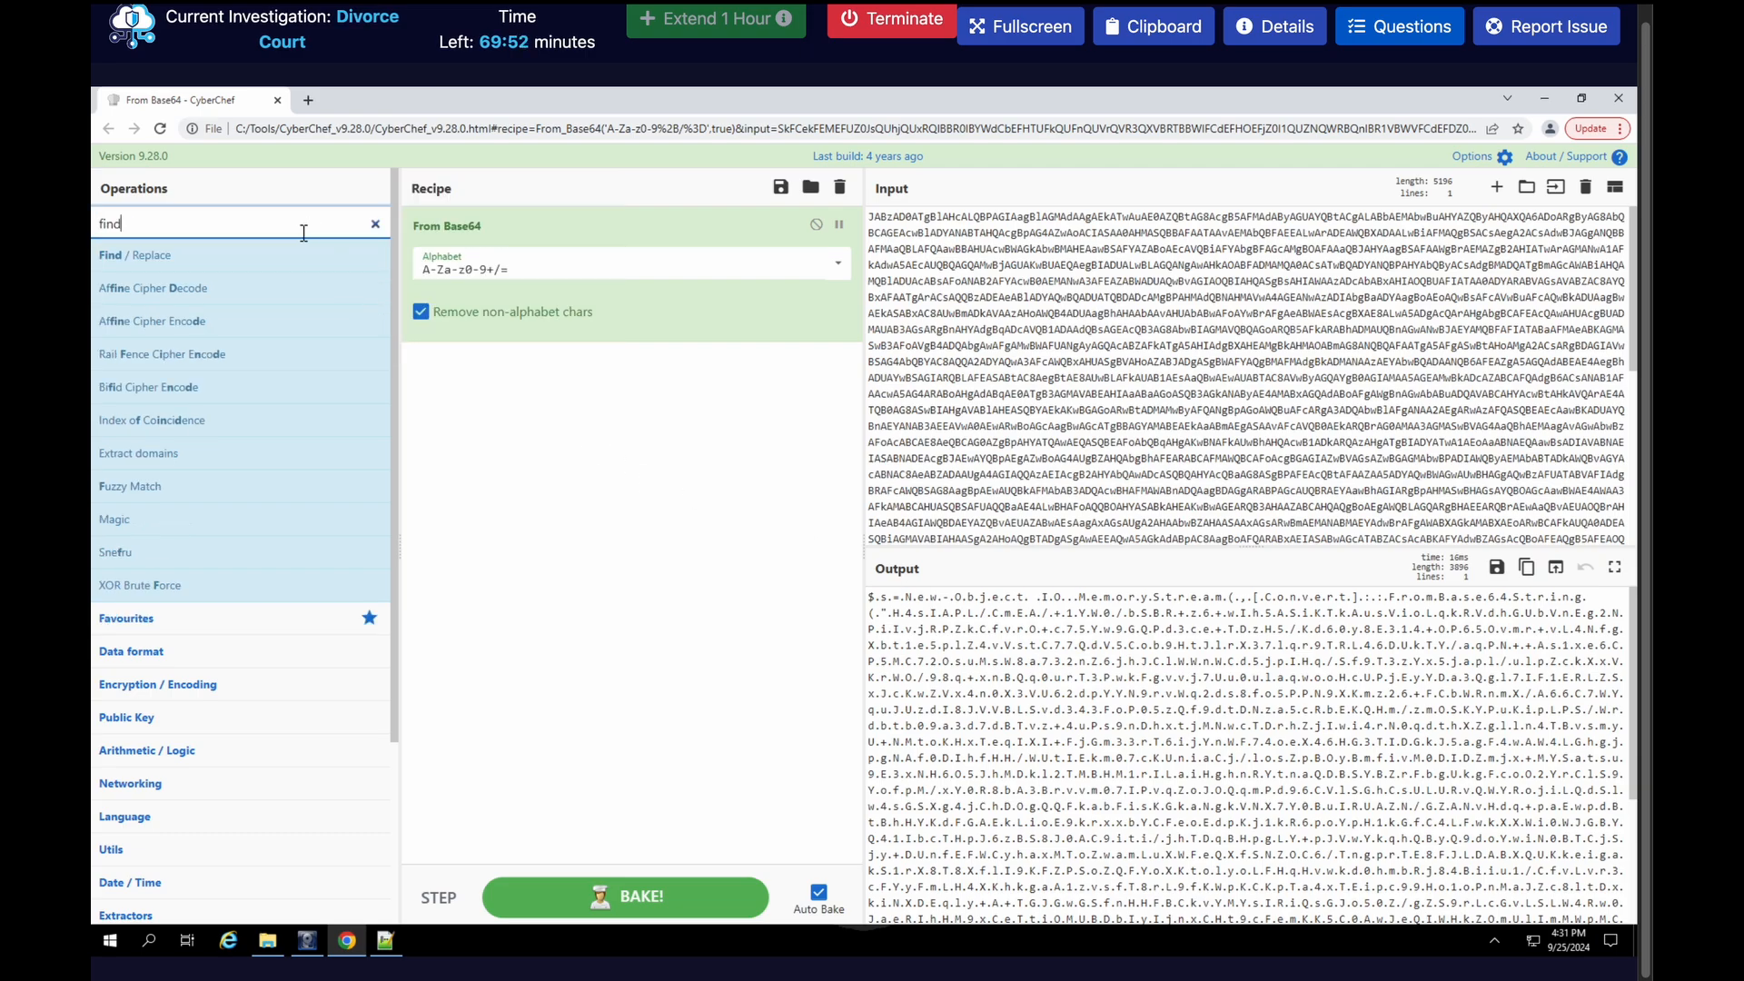
left_click_drag(127, 255, 522, 410)
left_click(516, 407)
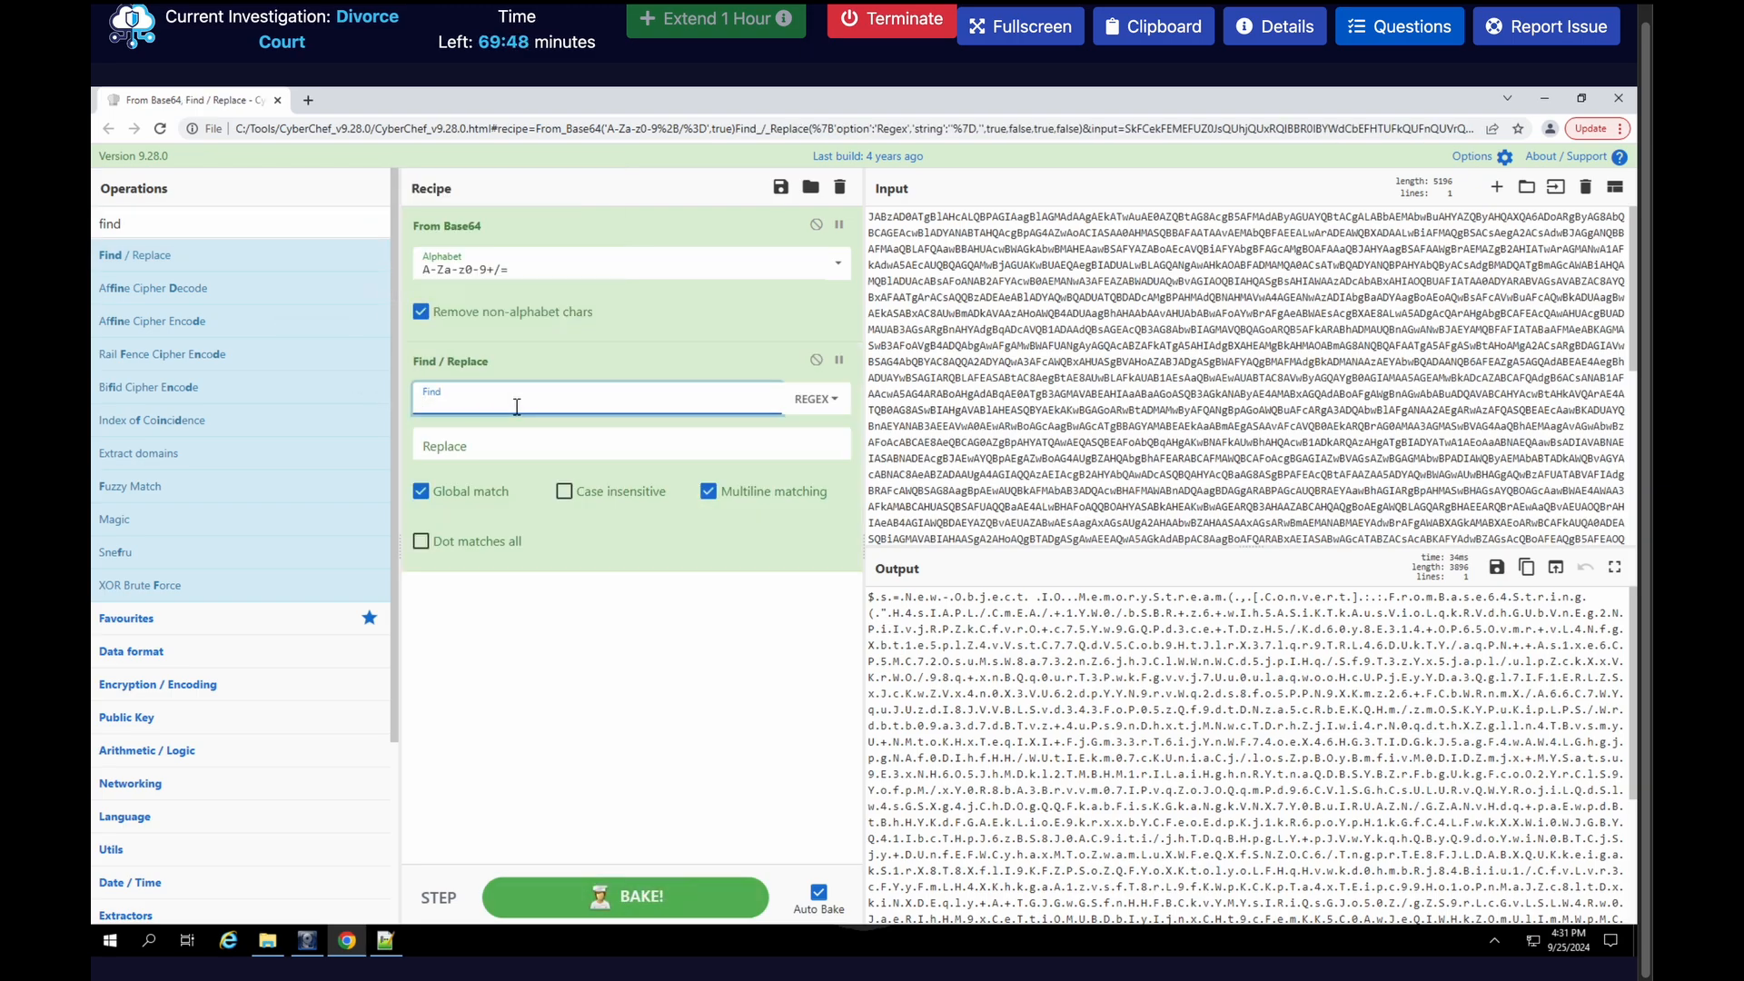
type(".")
left_click(815, 399)
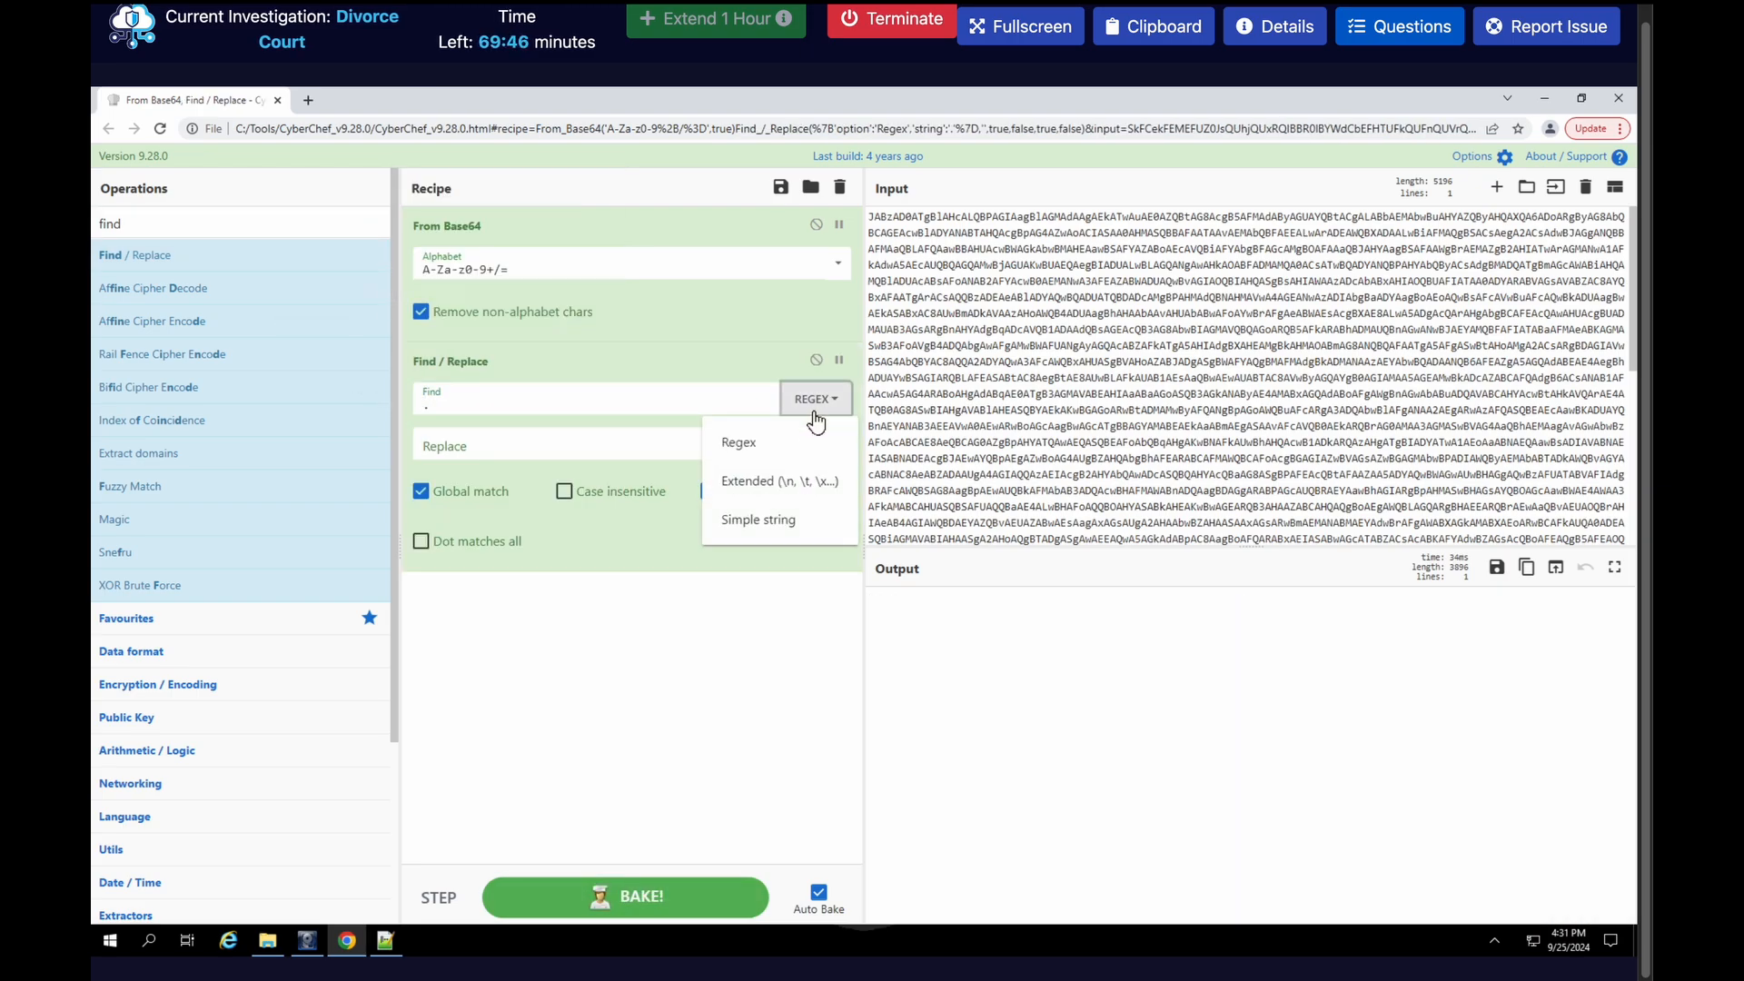
left_click(753, 517)
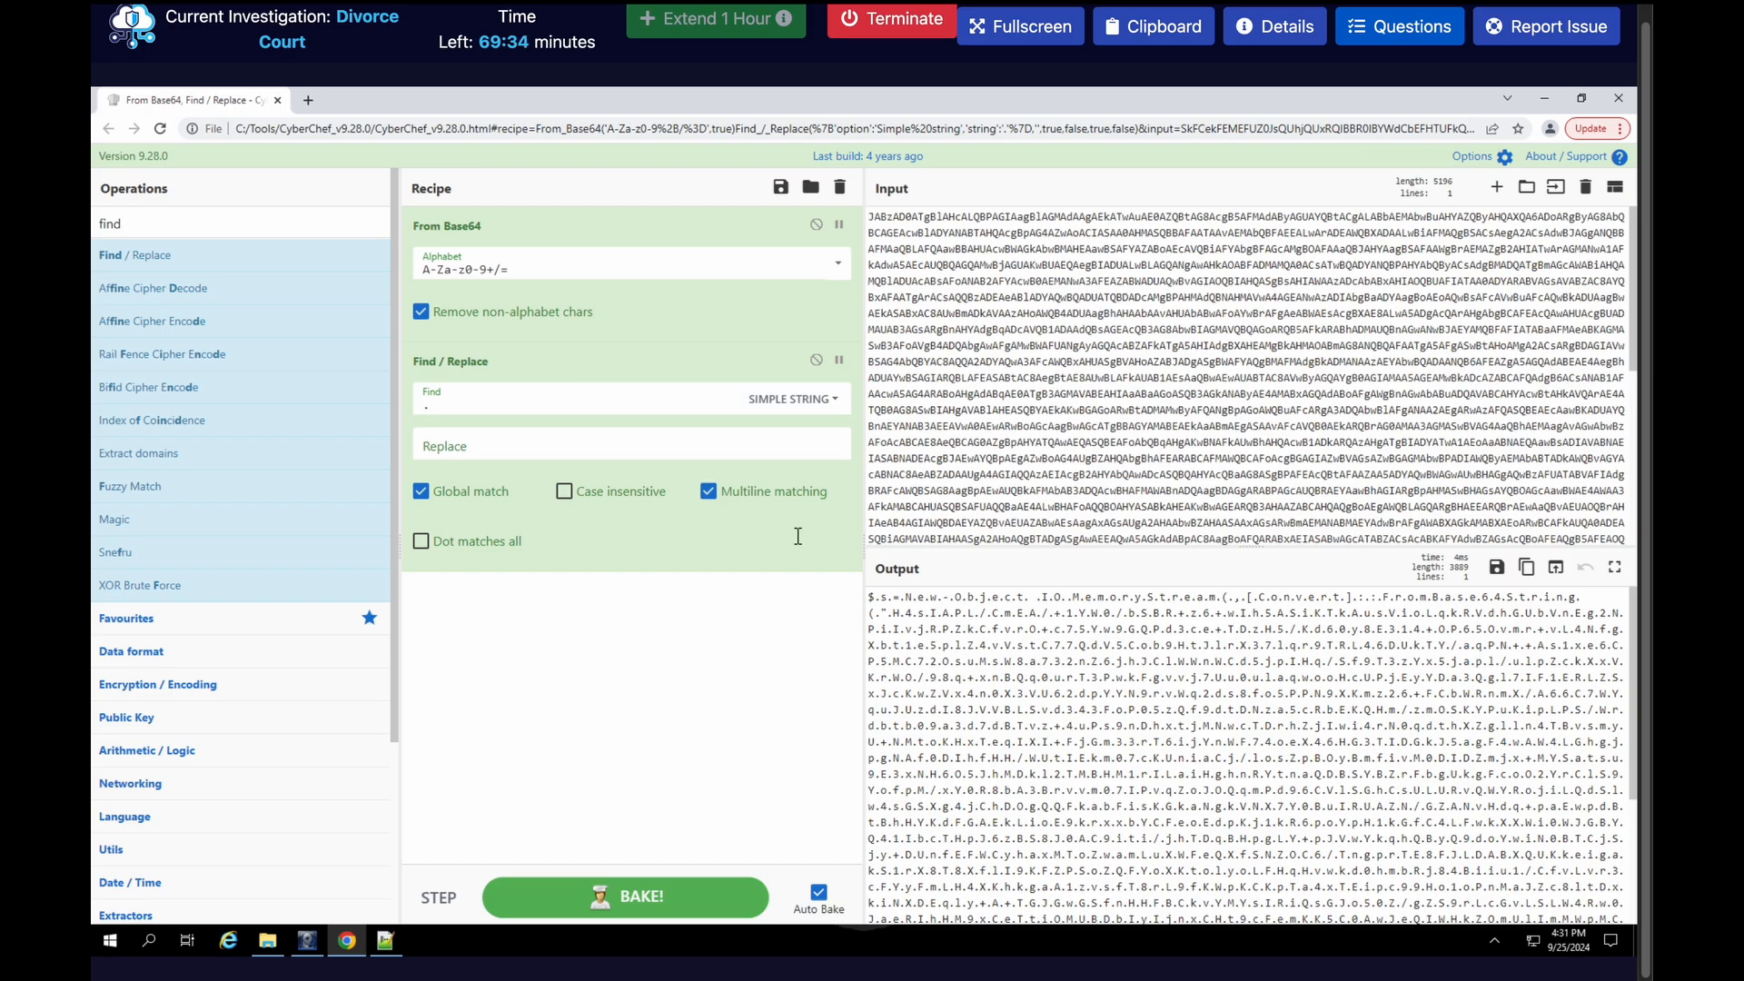
Disable the Find / Replace operation and add a To Hex operation to show the decoded output's bytes in hexadecimal
left_click(817, 361)
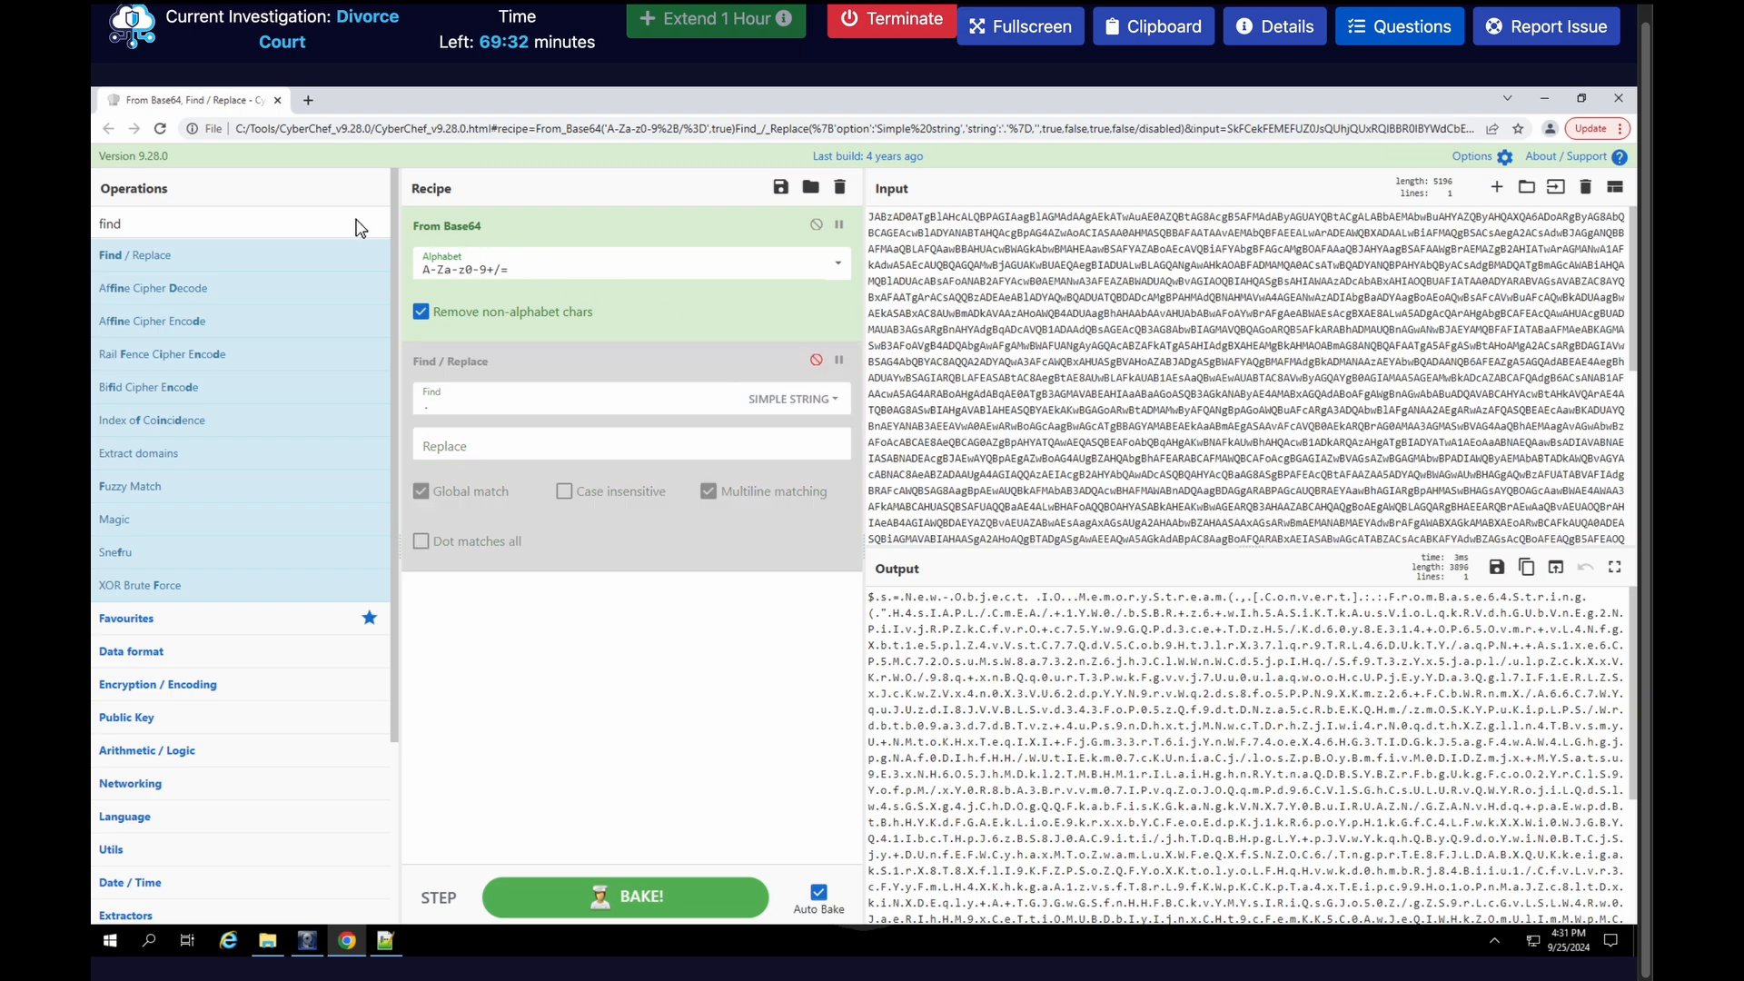
triple_click(353, 221)
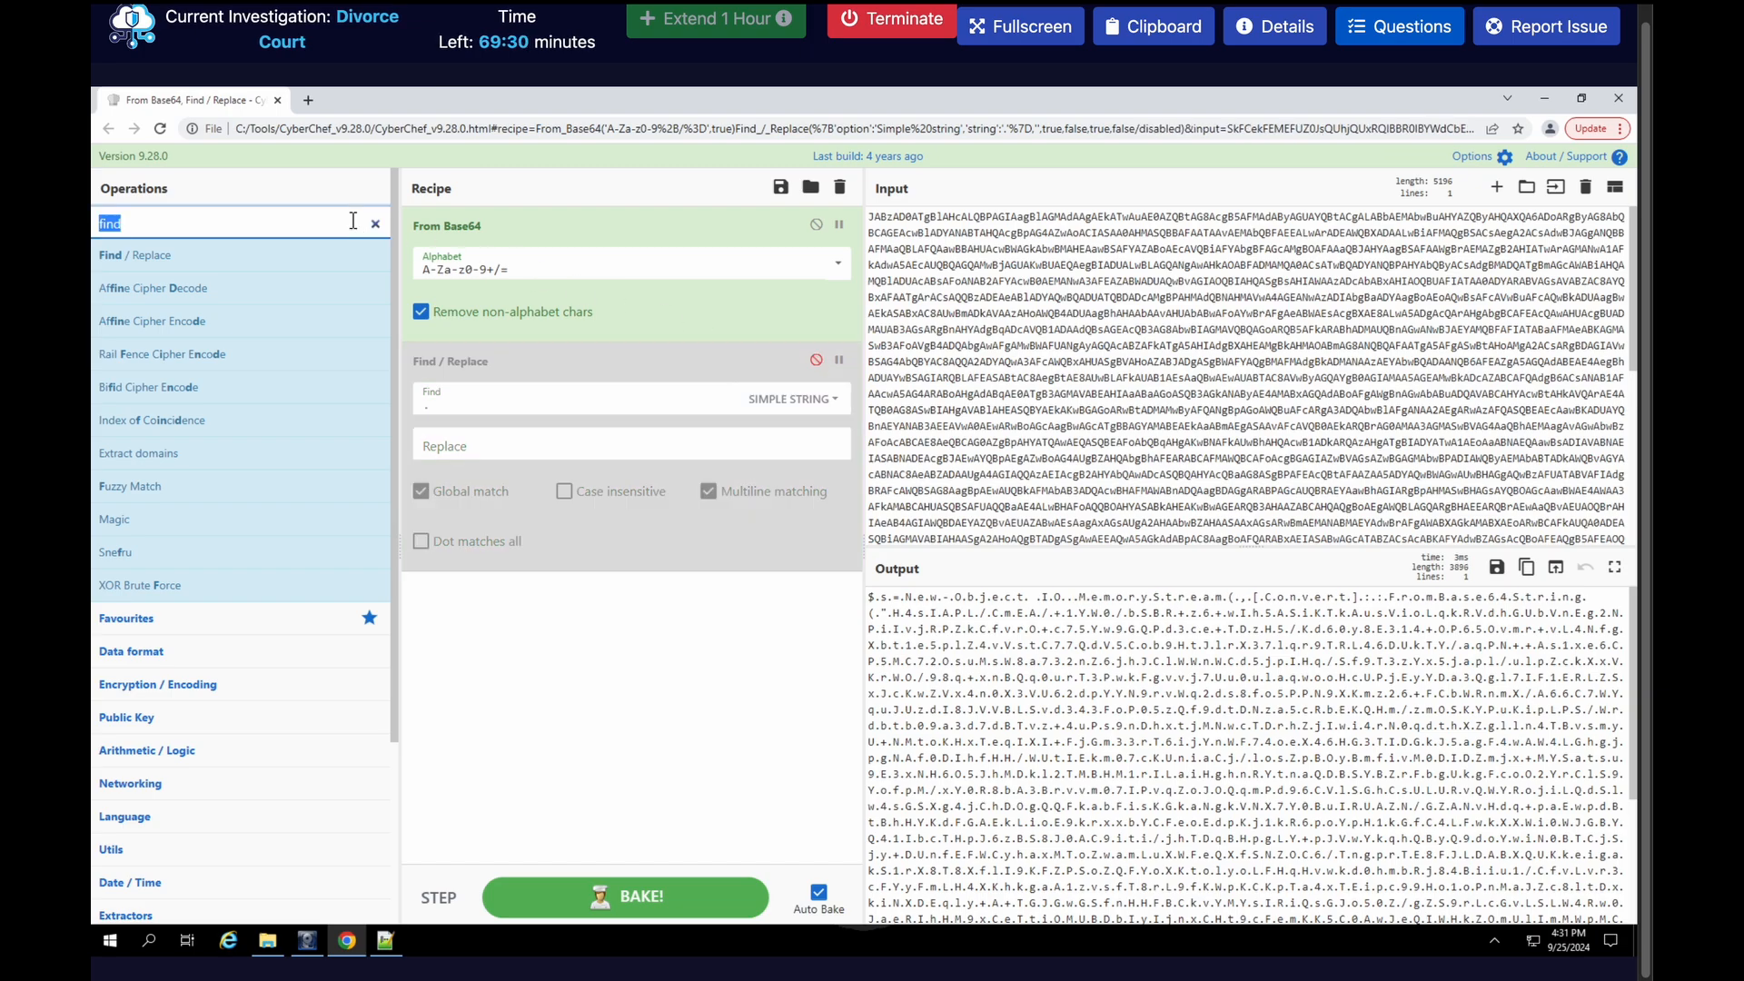
type("to hex")
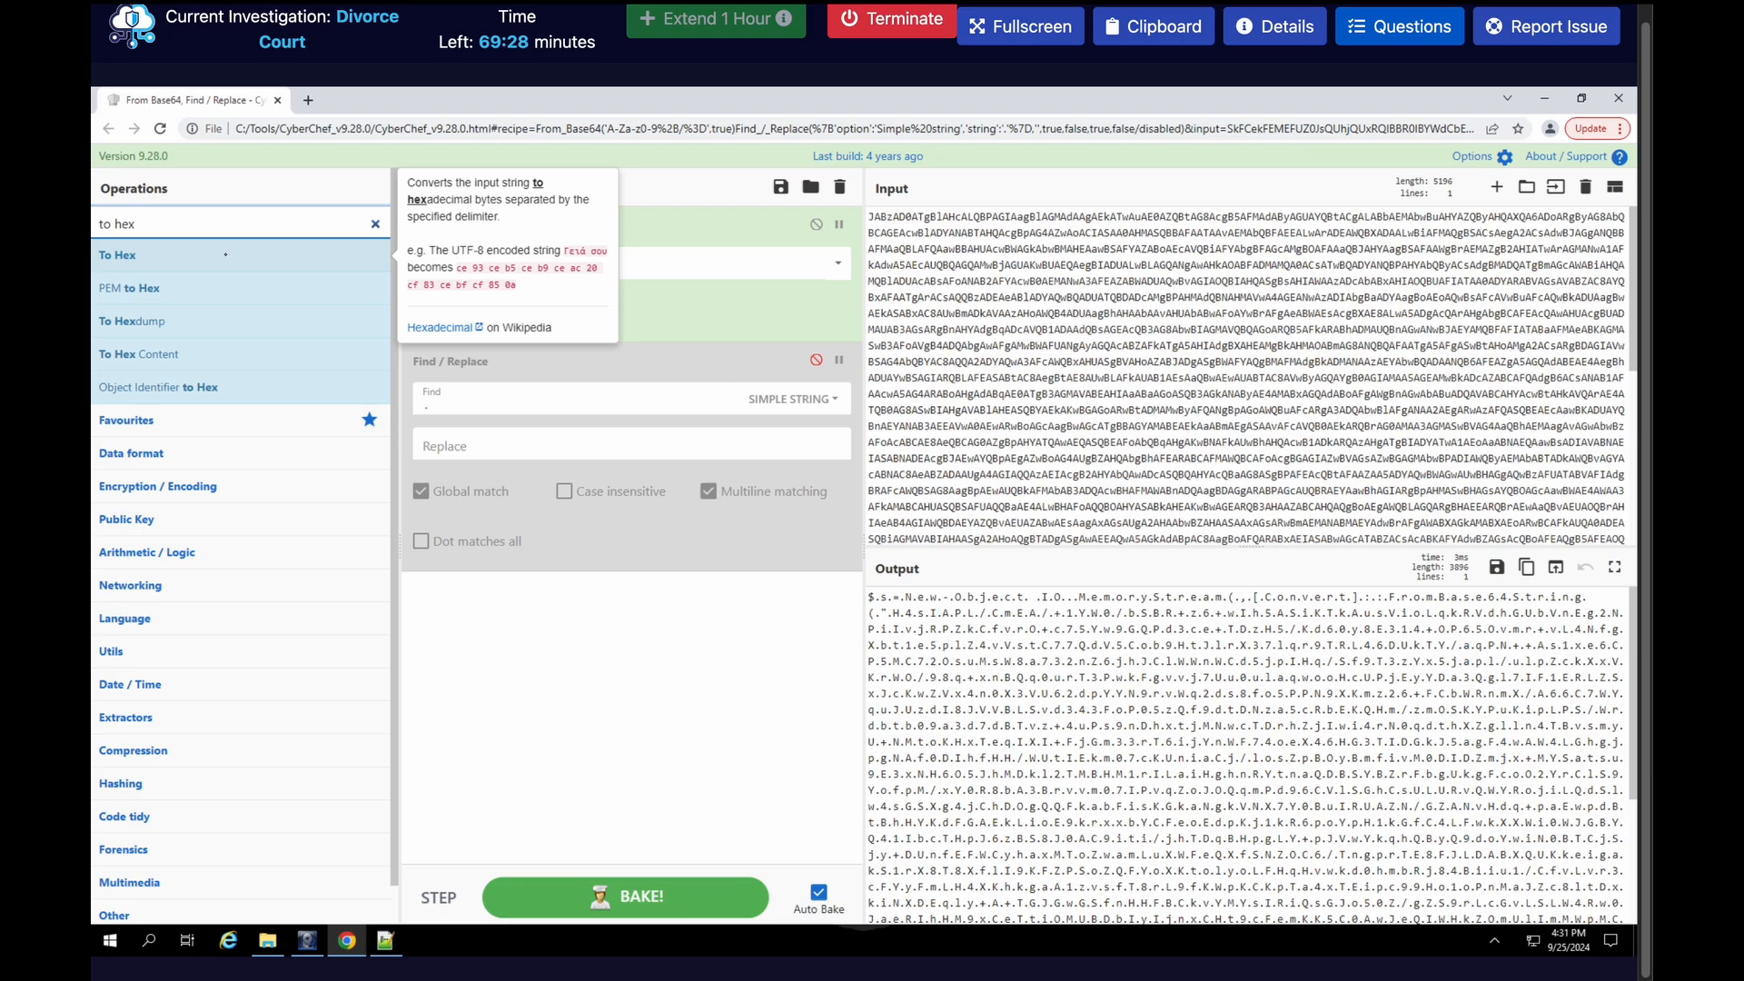
left_click_drag(231, 256, 504, 652)
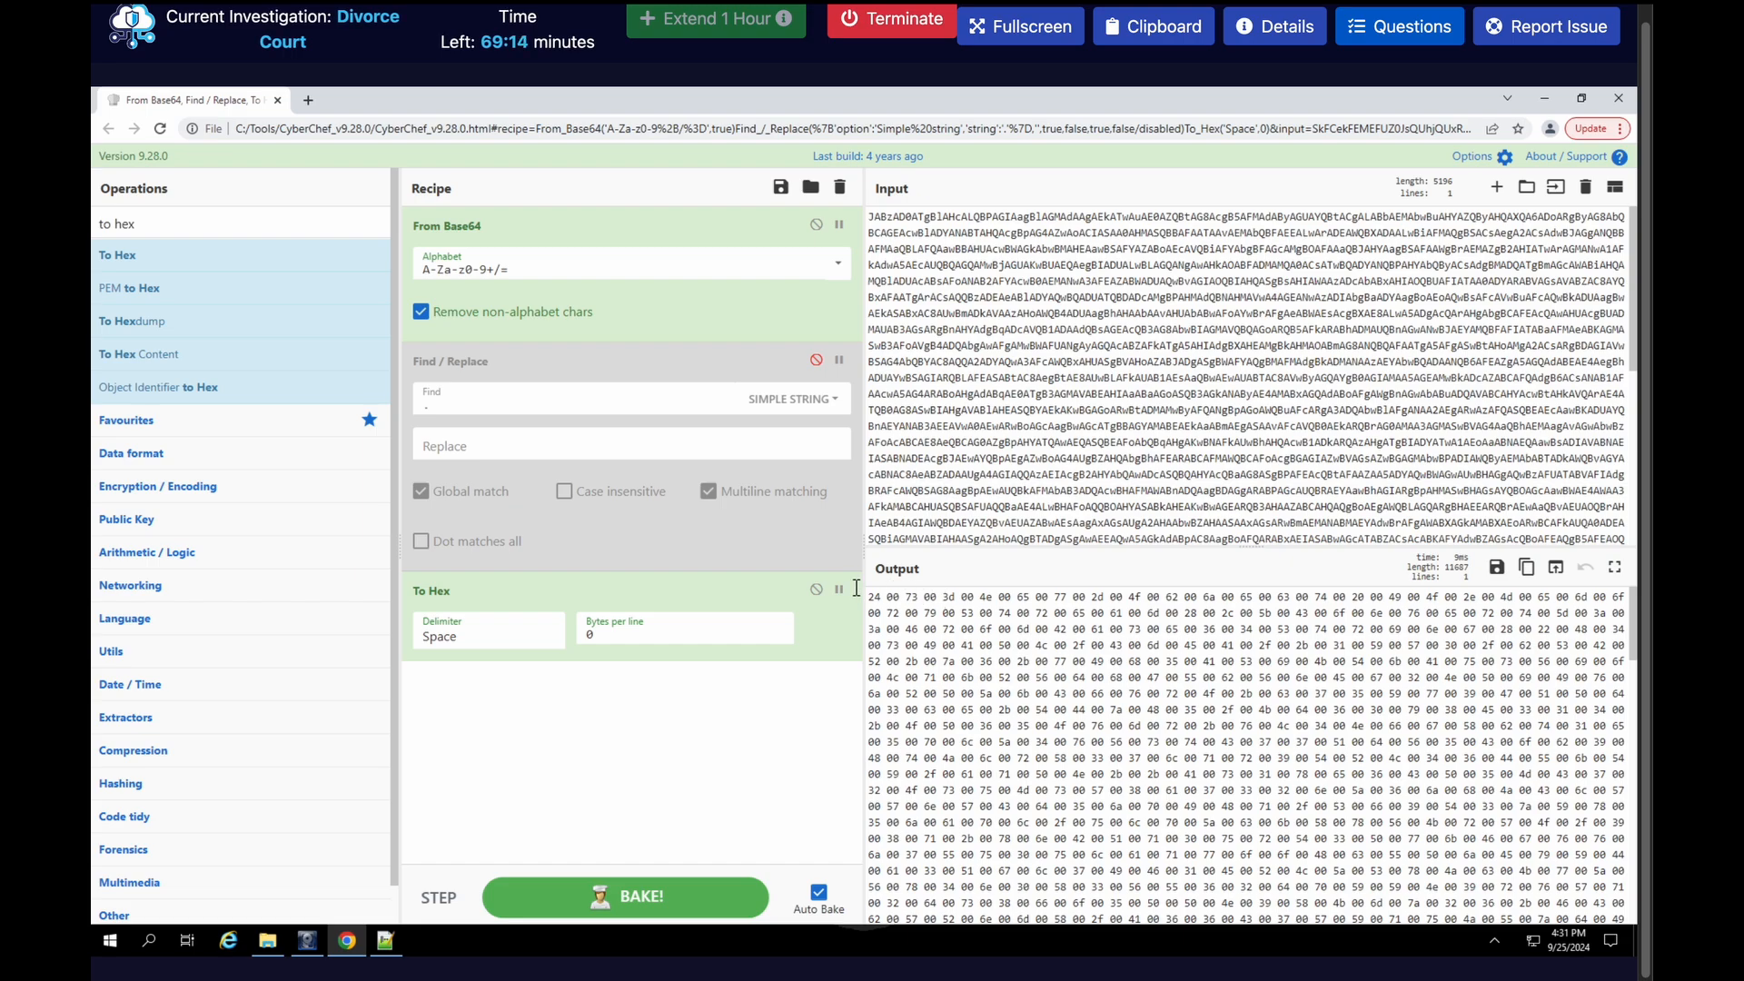
Remove the Find / Replace and To Hex operations from the recipe, leaving only From Base64
left_click(816, 588)
left_click_drag(641, 361, 838, 186)
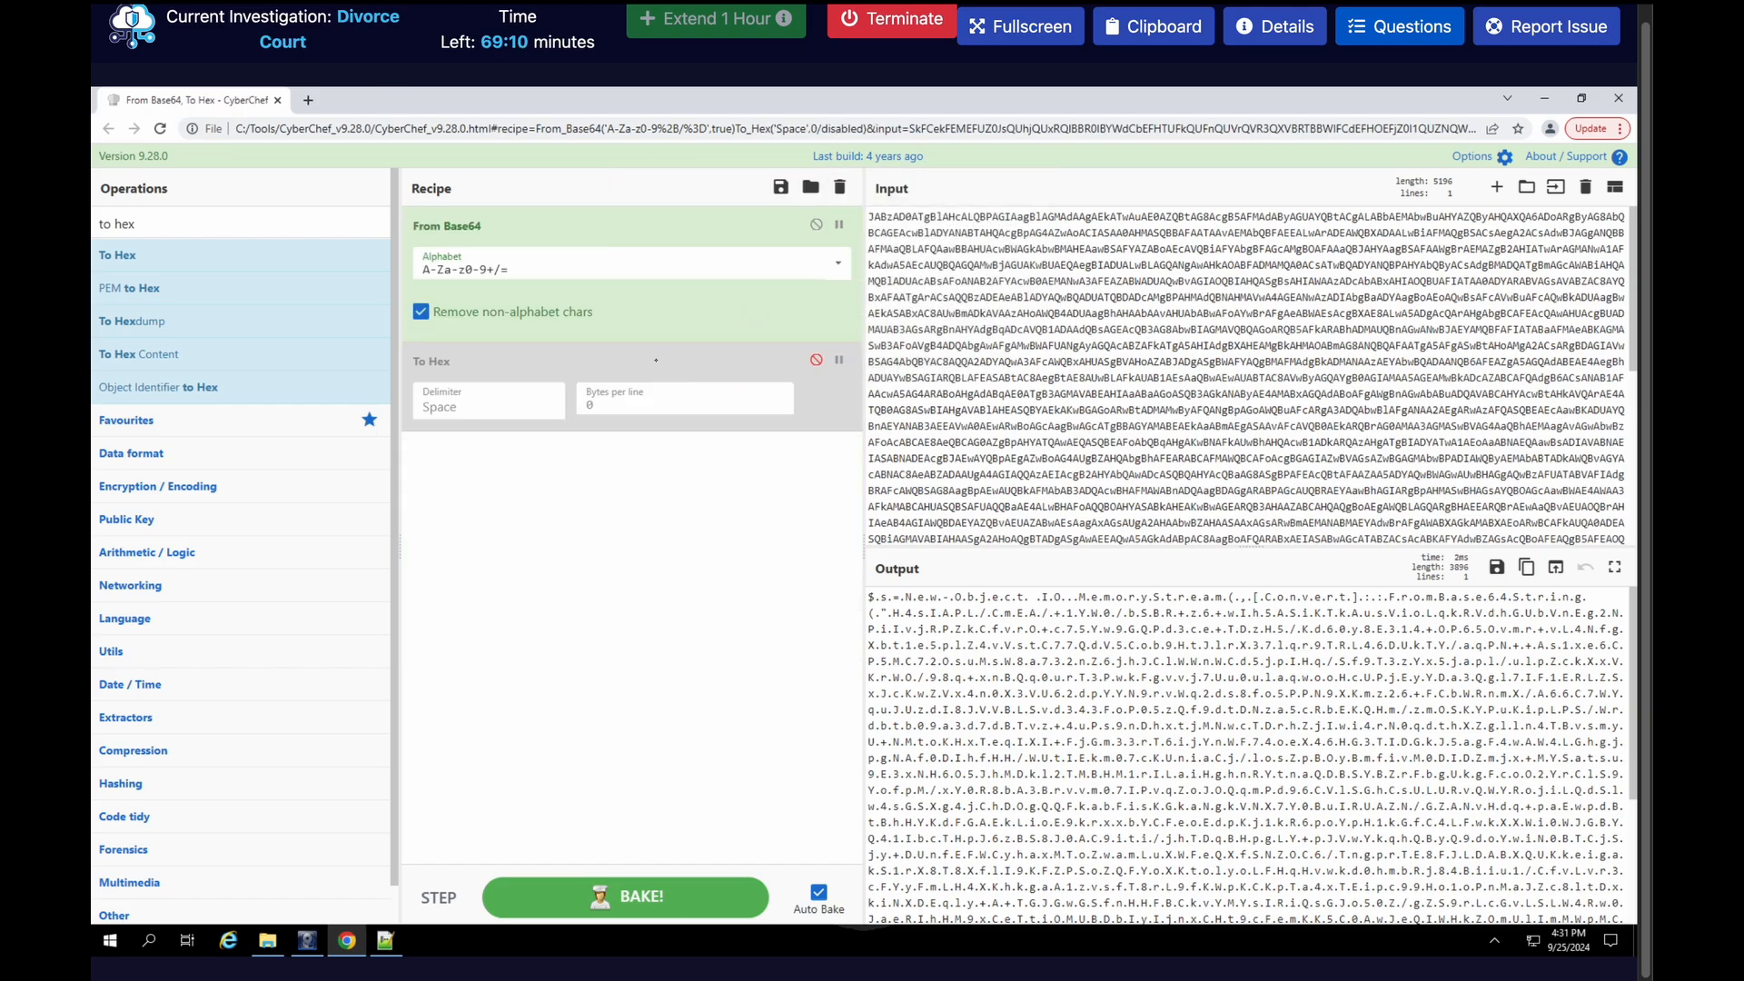
left_click_drag(763, 361, 838, 187)
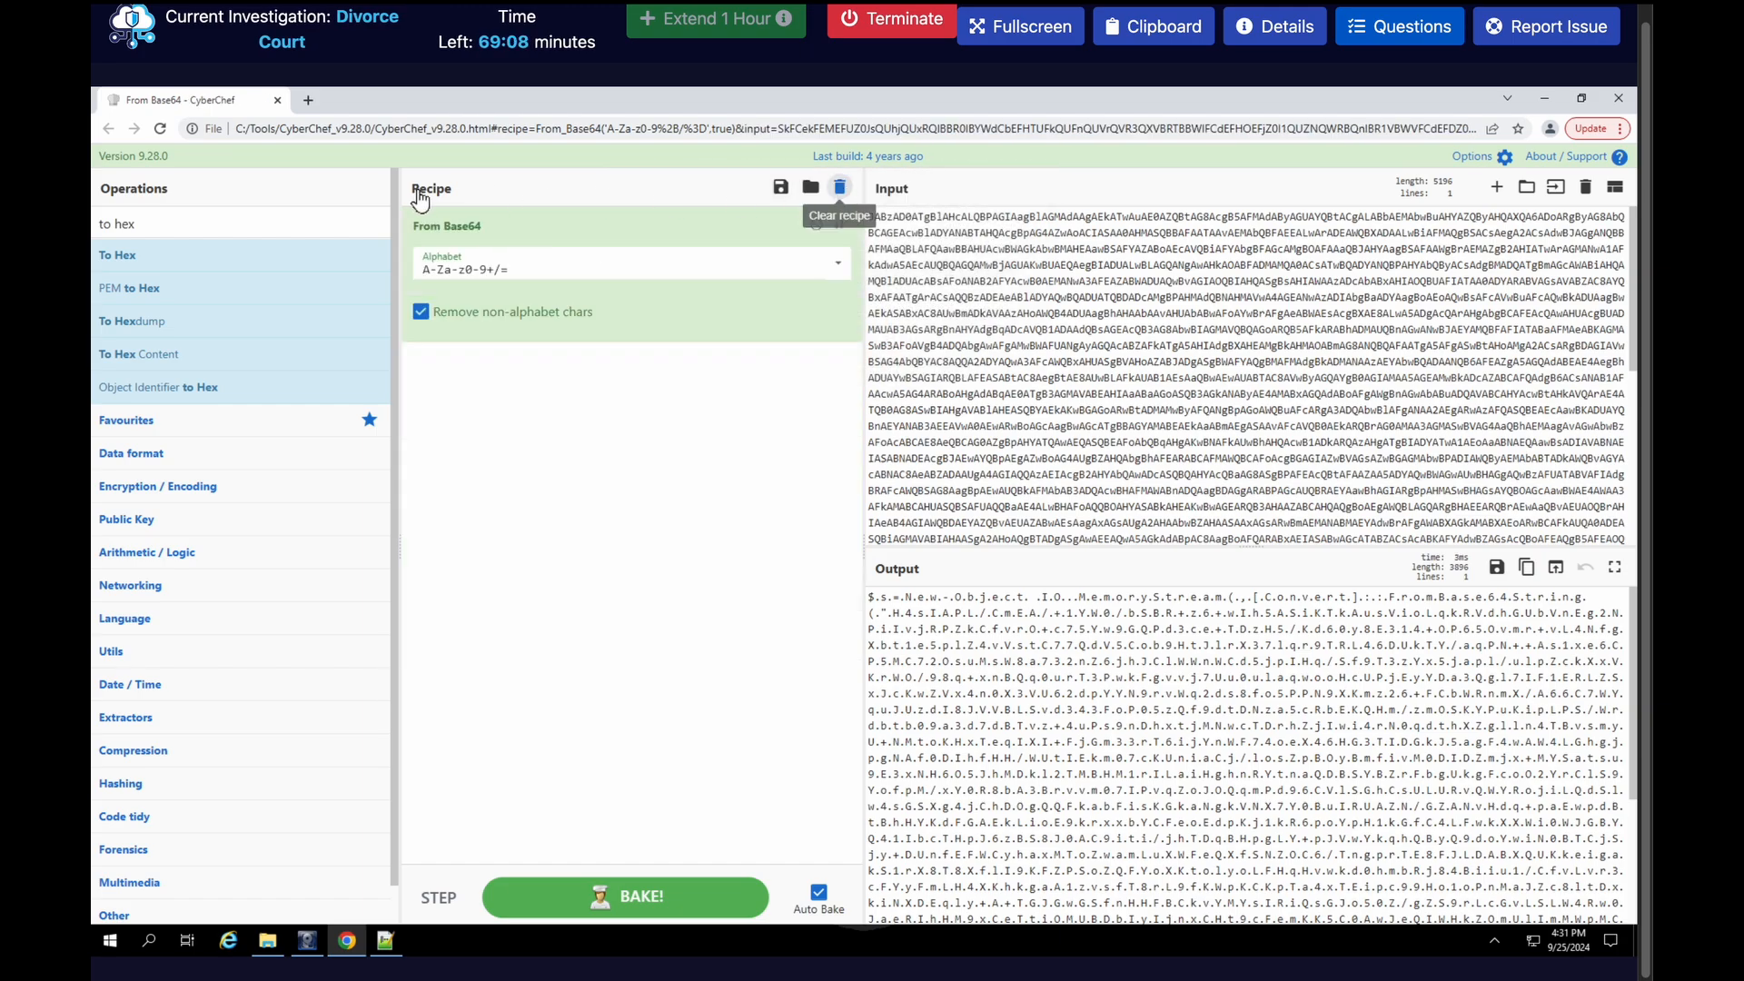
Add a Remove null bytes operation to the recipe after From Base64
double_click(313, 219)
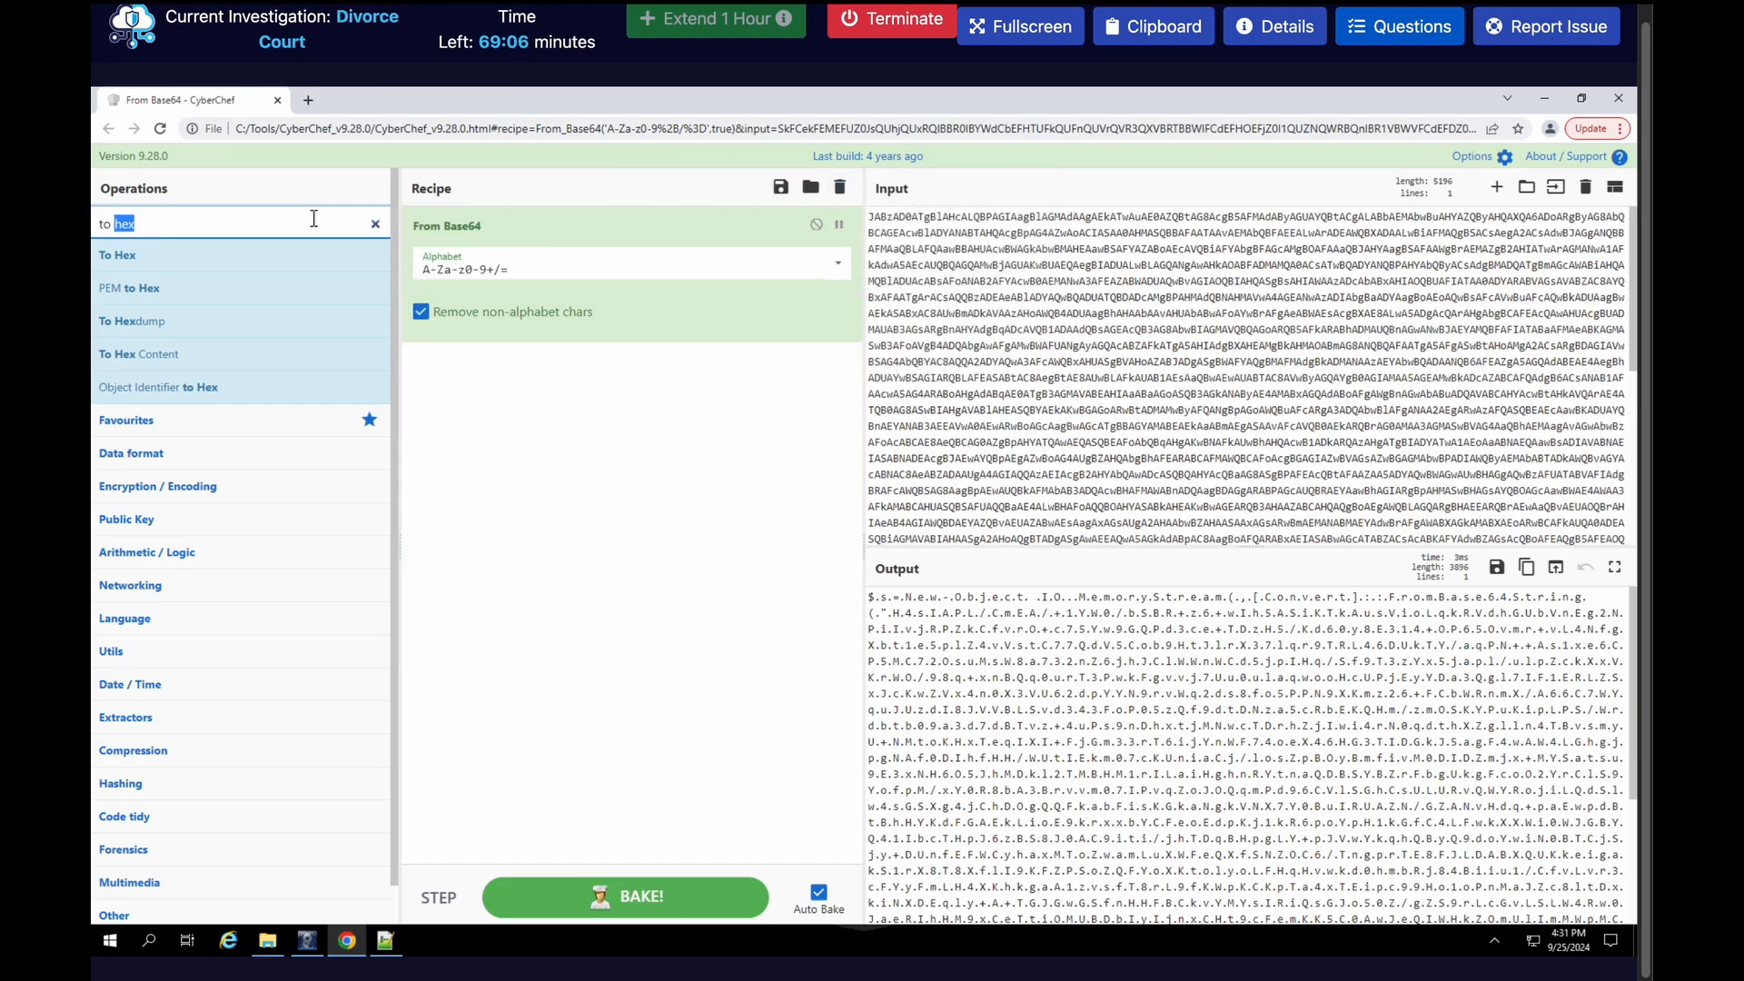
key("ctrl+a")
type("null")
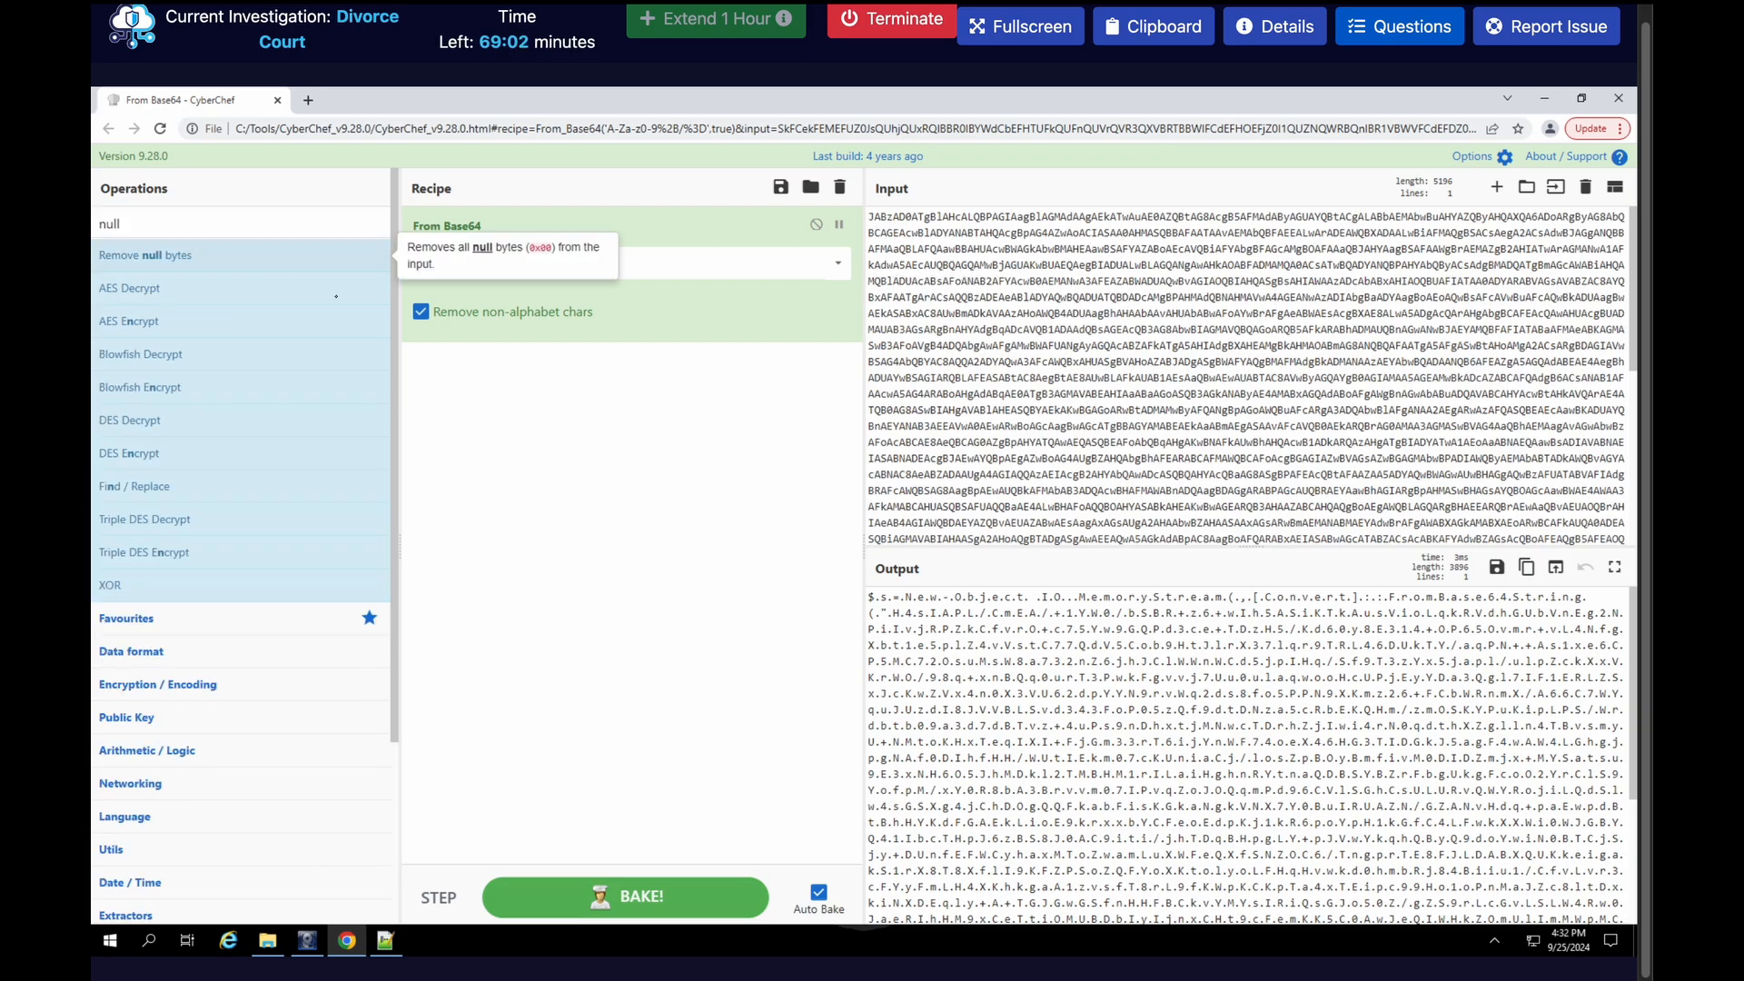
left_click_drag(186, 257, 499, 434)
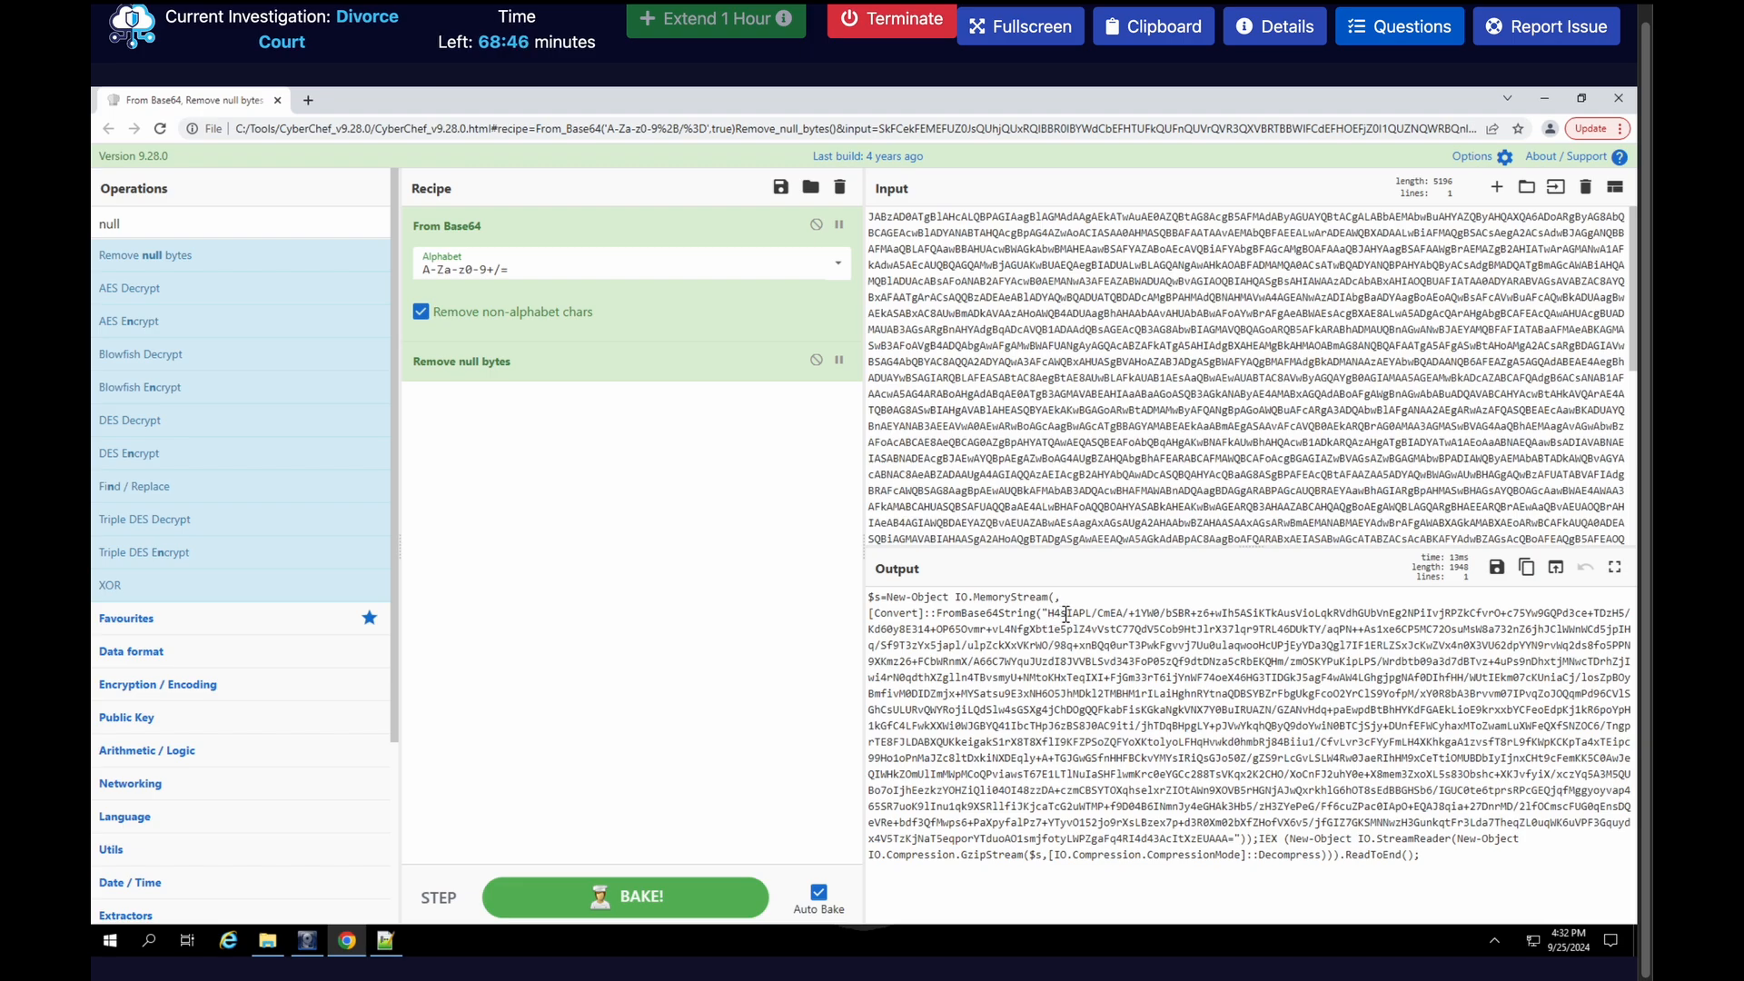
Examine the decoded PowerShell script and copy the whole Base64 string inside its FromBase64String call
key("ctrl+plus")
key("ctrl+plus")
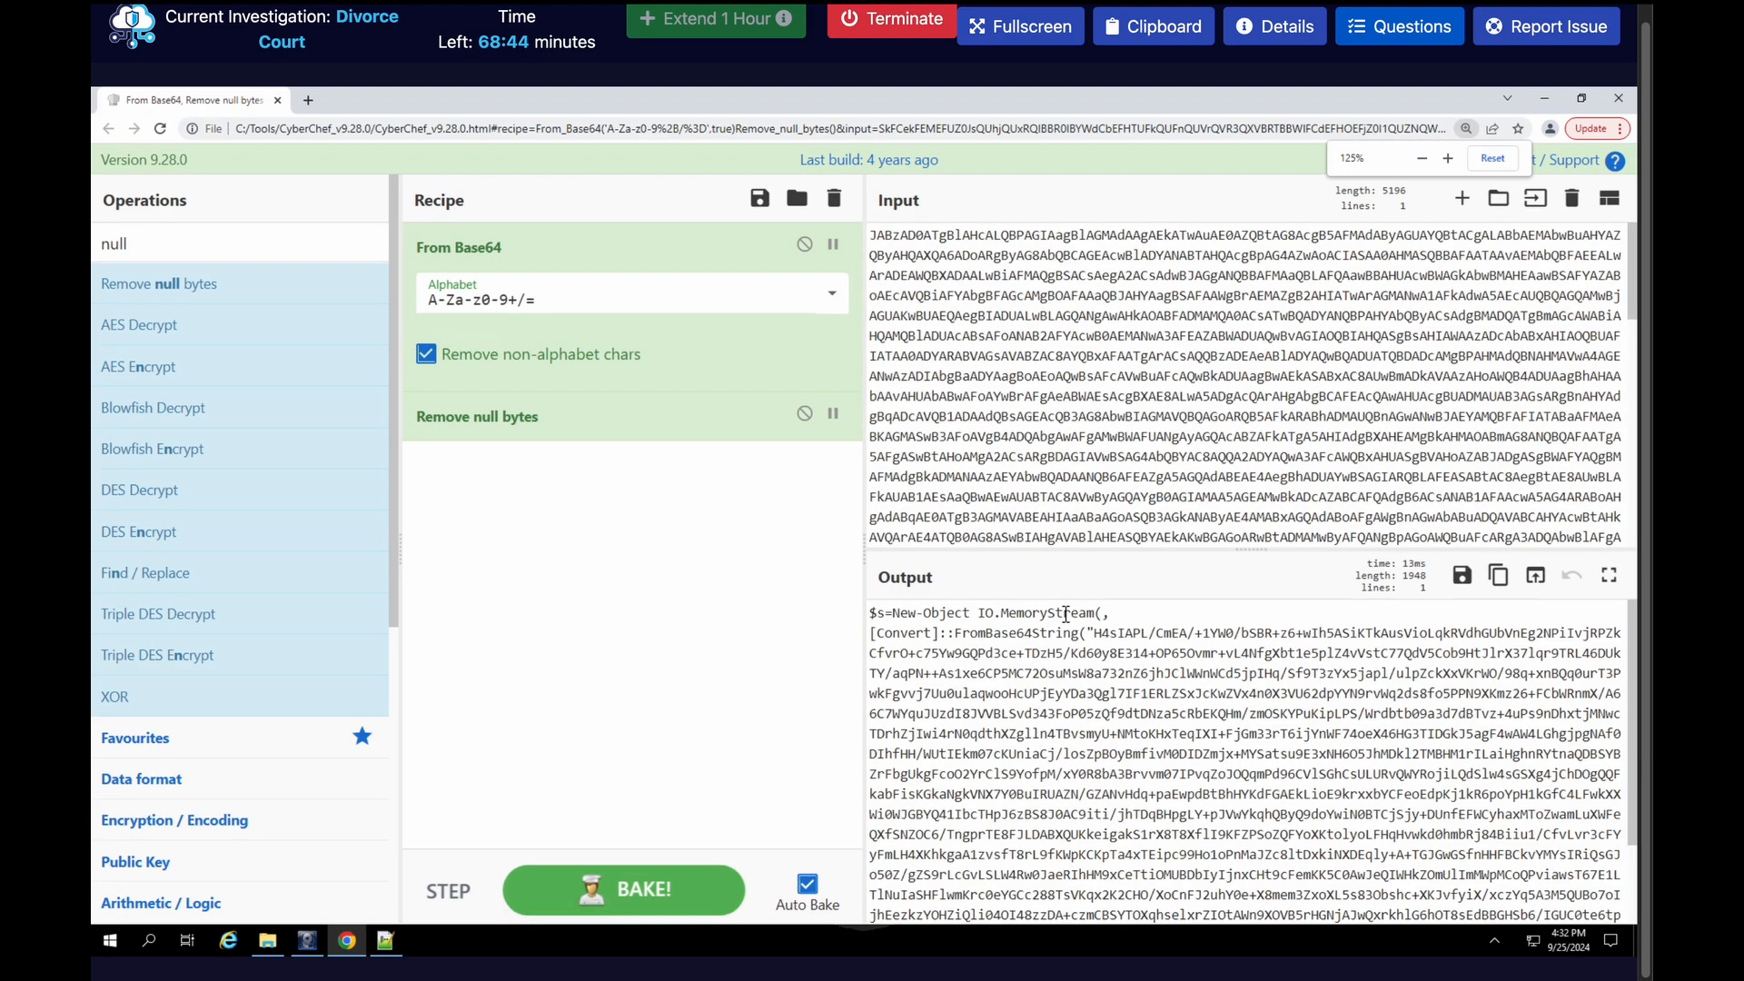
left_click_drag(1259, 549, 1269, 401)
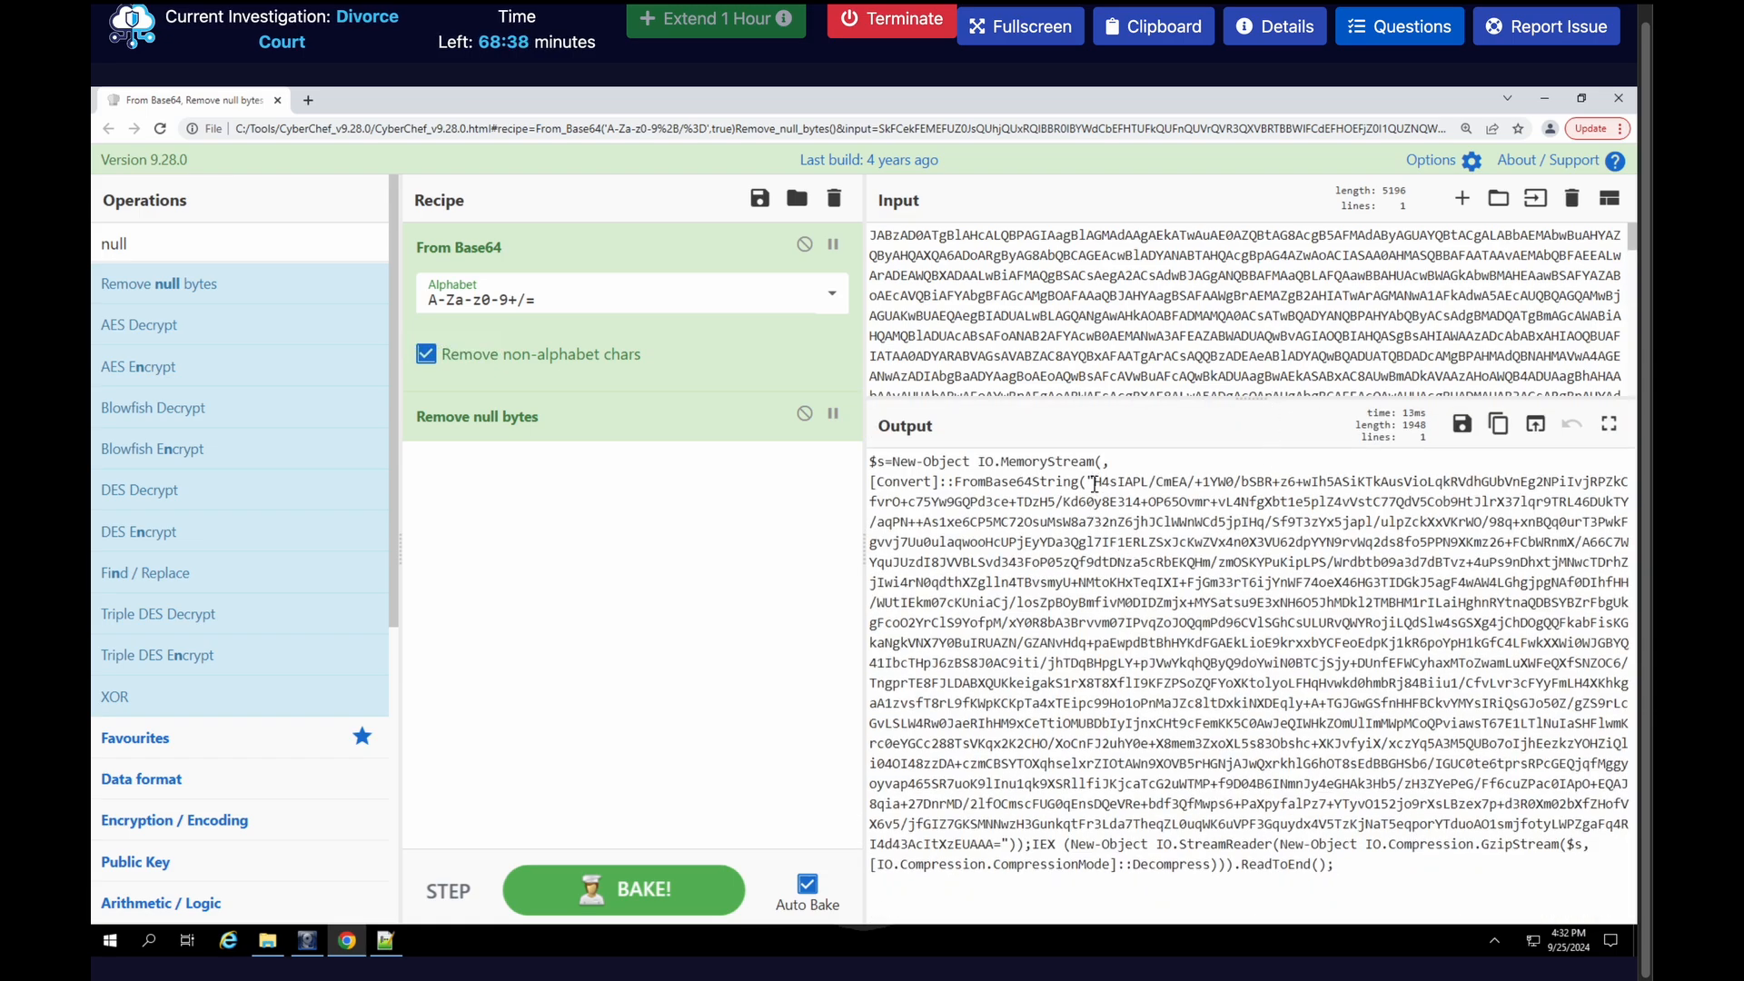
left_click_drag(1095, 484, 1002, 843)
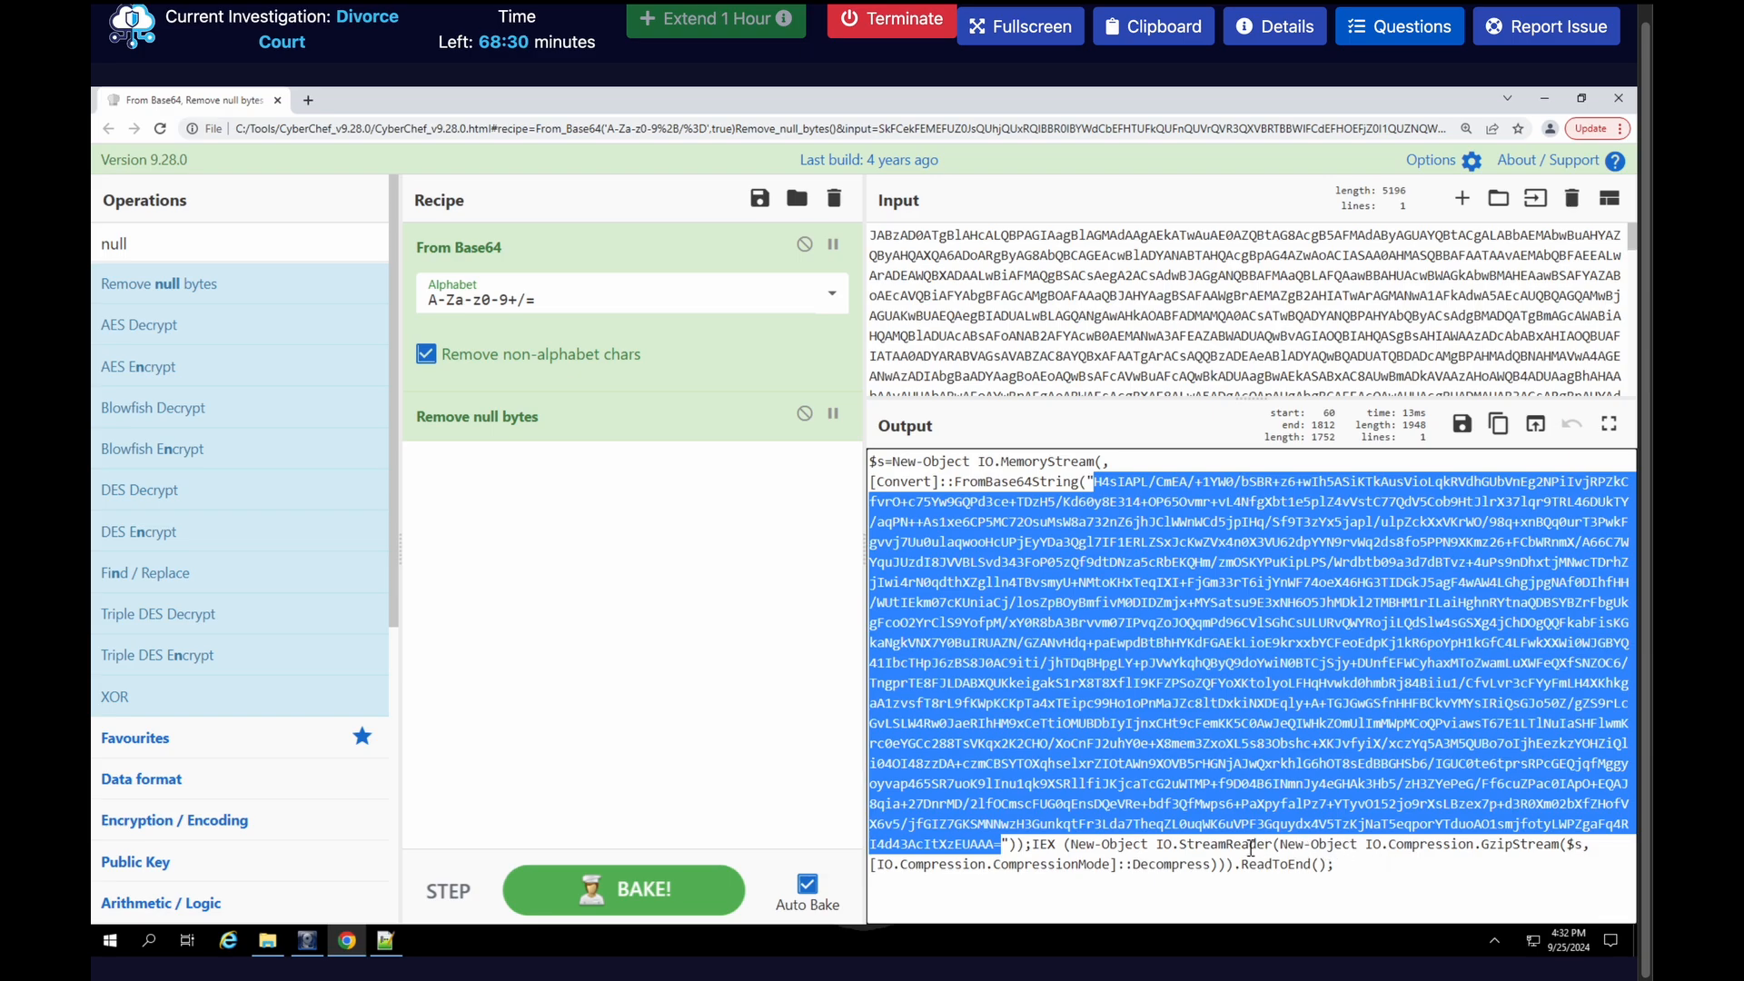
left_click_drag(1477, 843, 1556, 847)
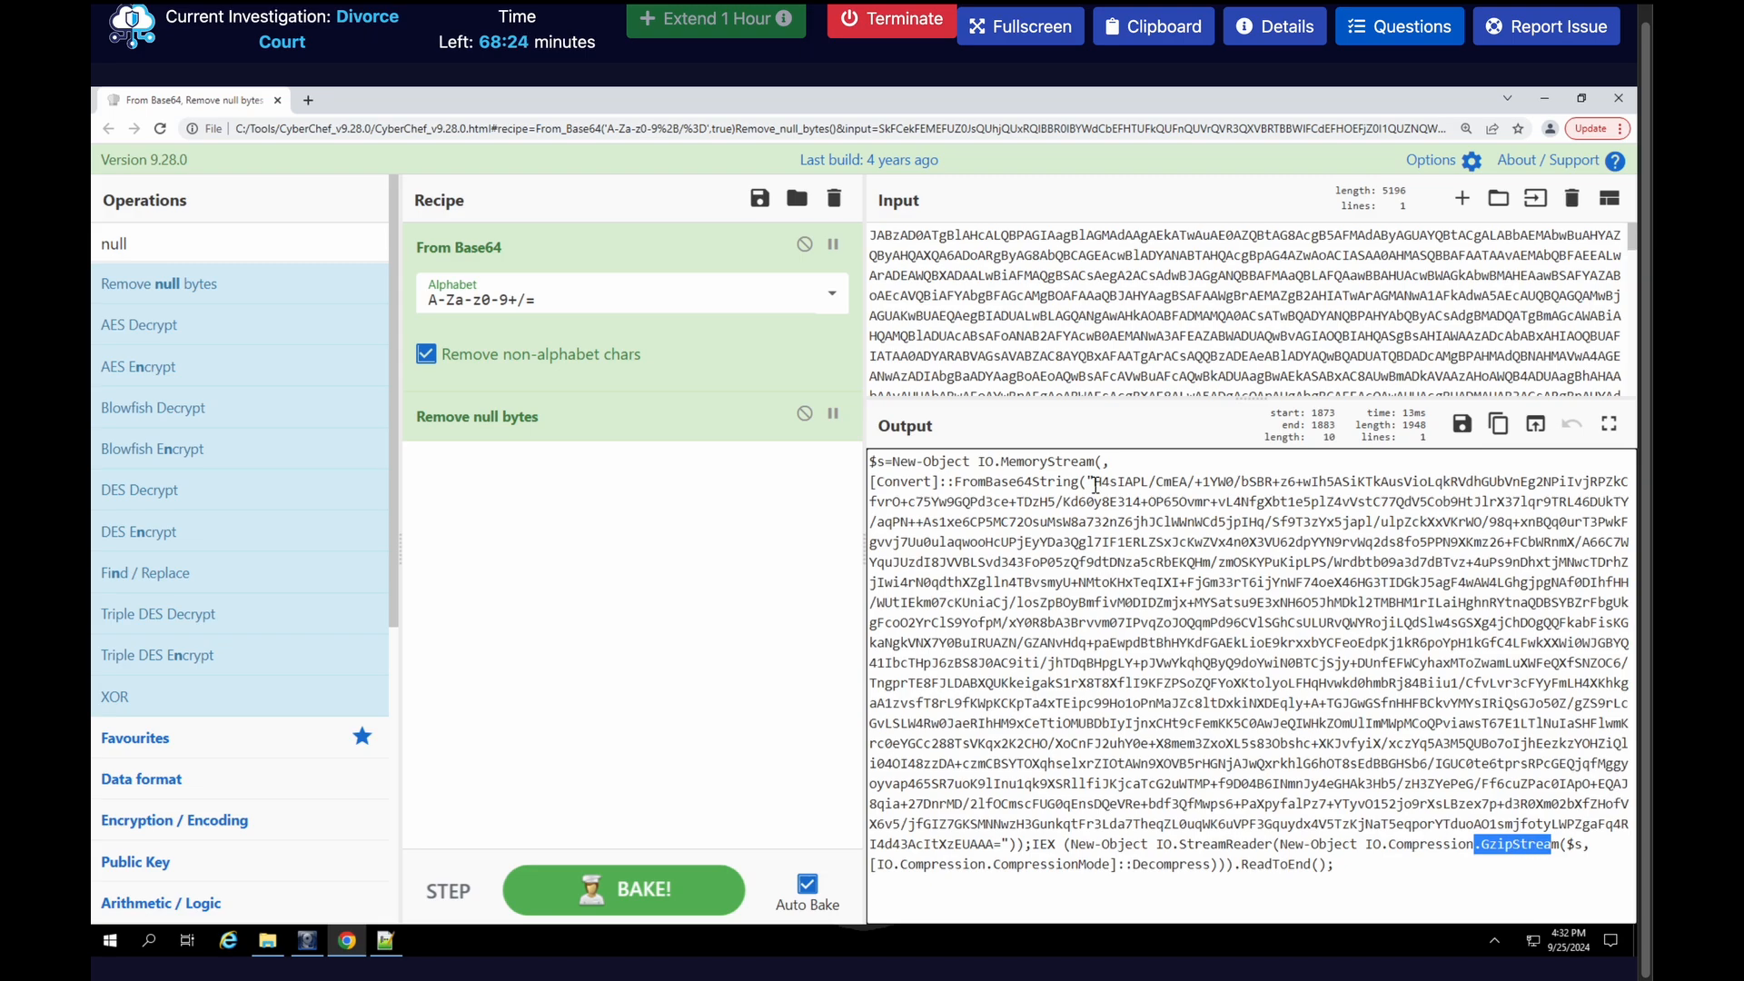
left_click_drag(1093, 482, 1005, 845)
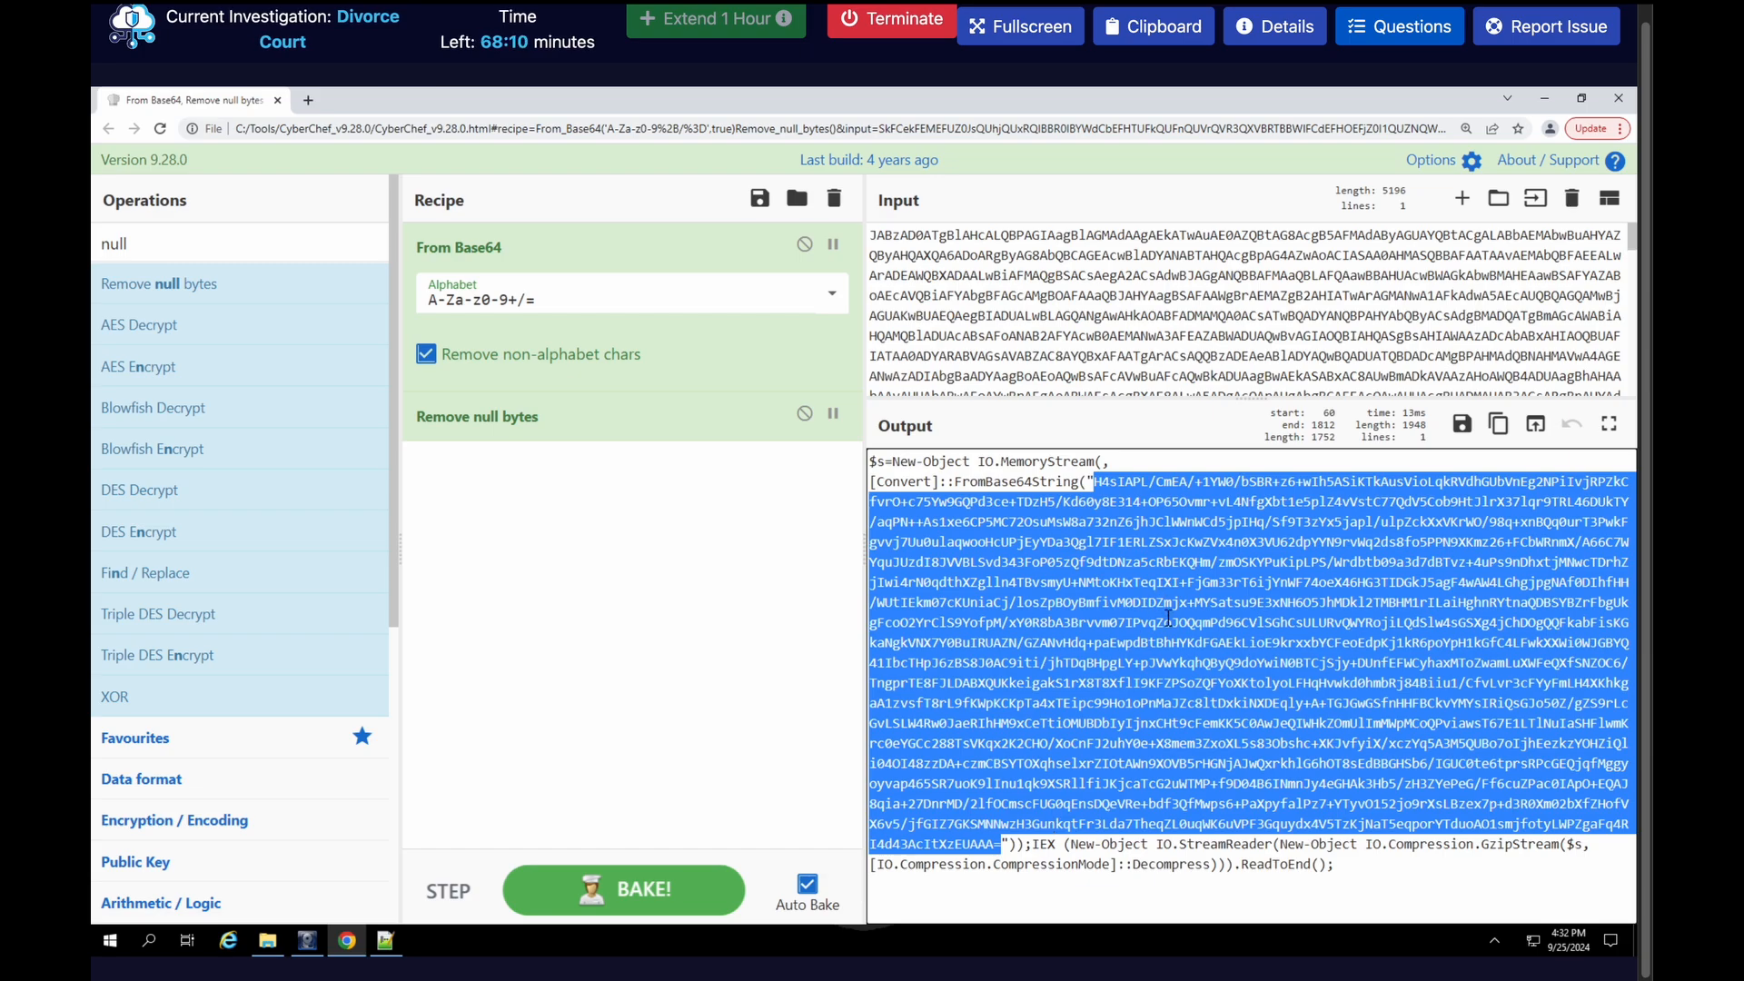
key("ctrl+c")
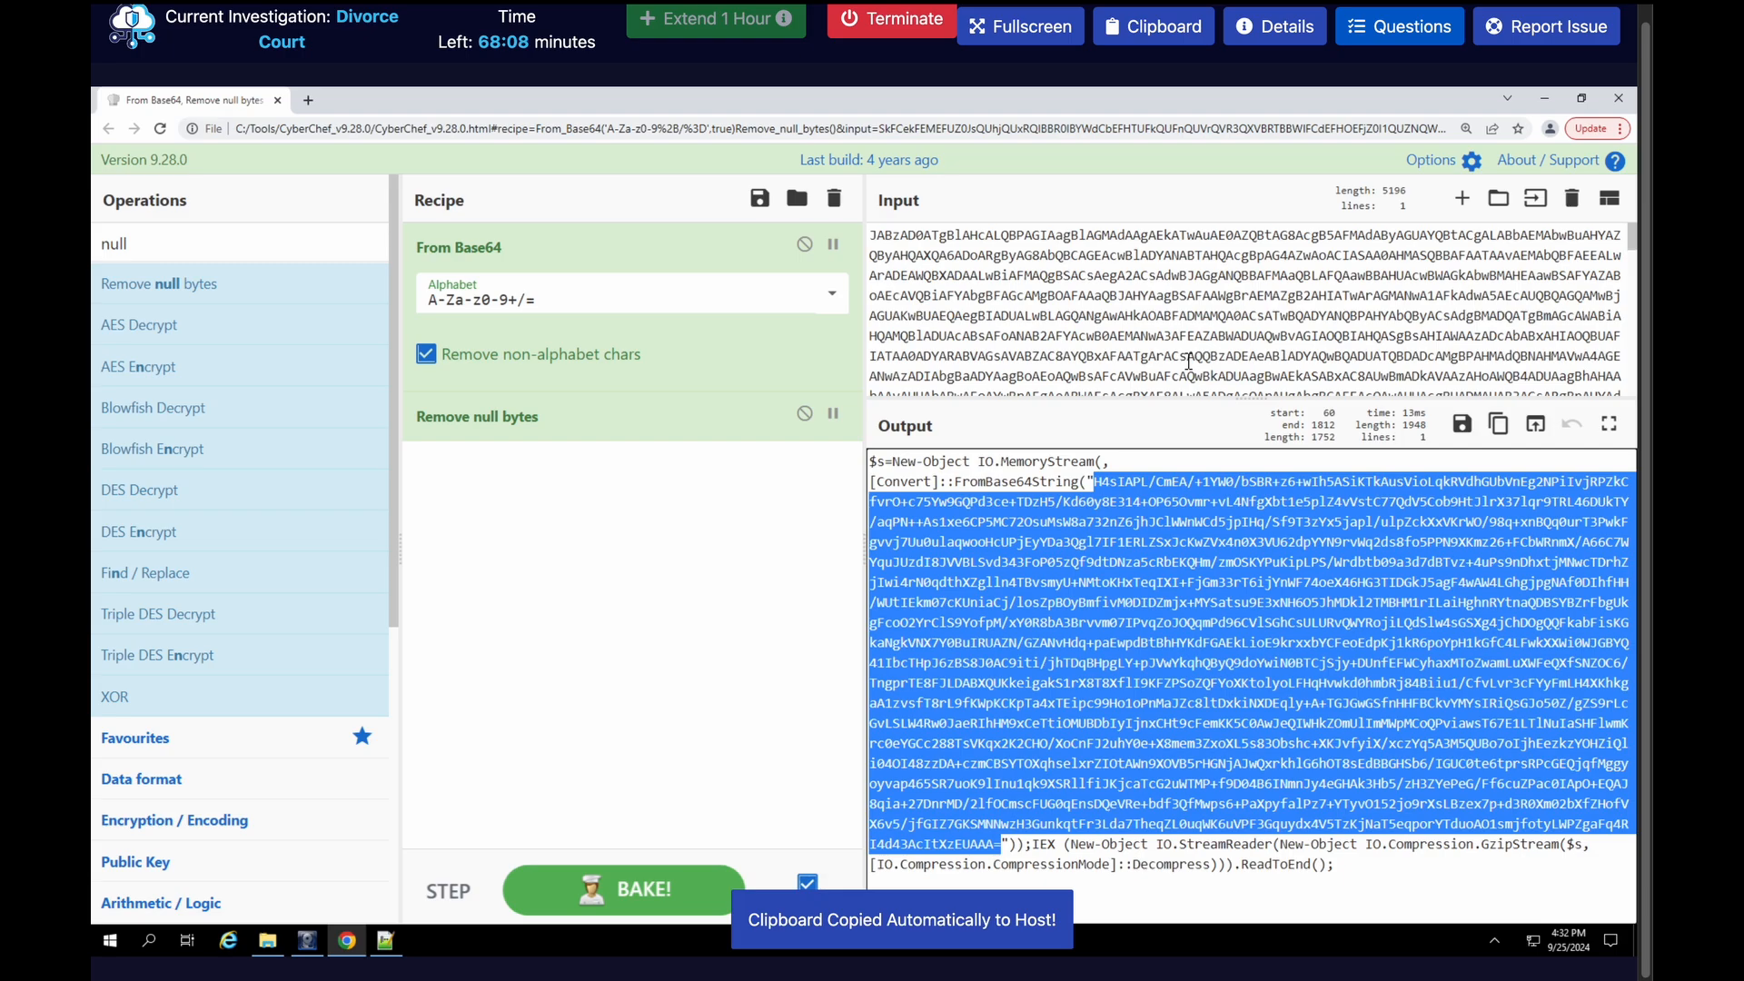
Disable the Remove null bytes operation and replace the whole input with the copied Base64 string
left_click(805, 413)
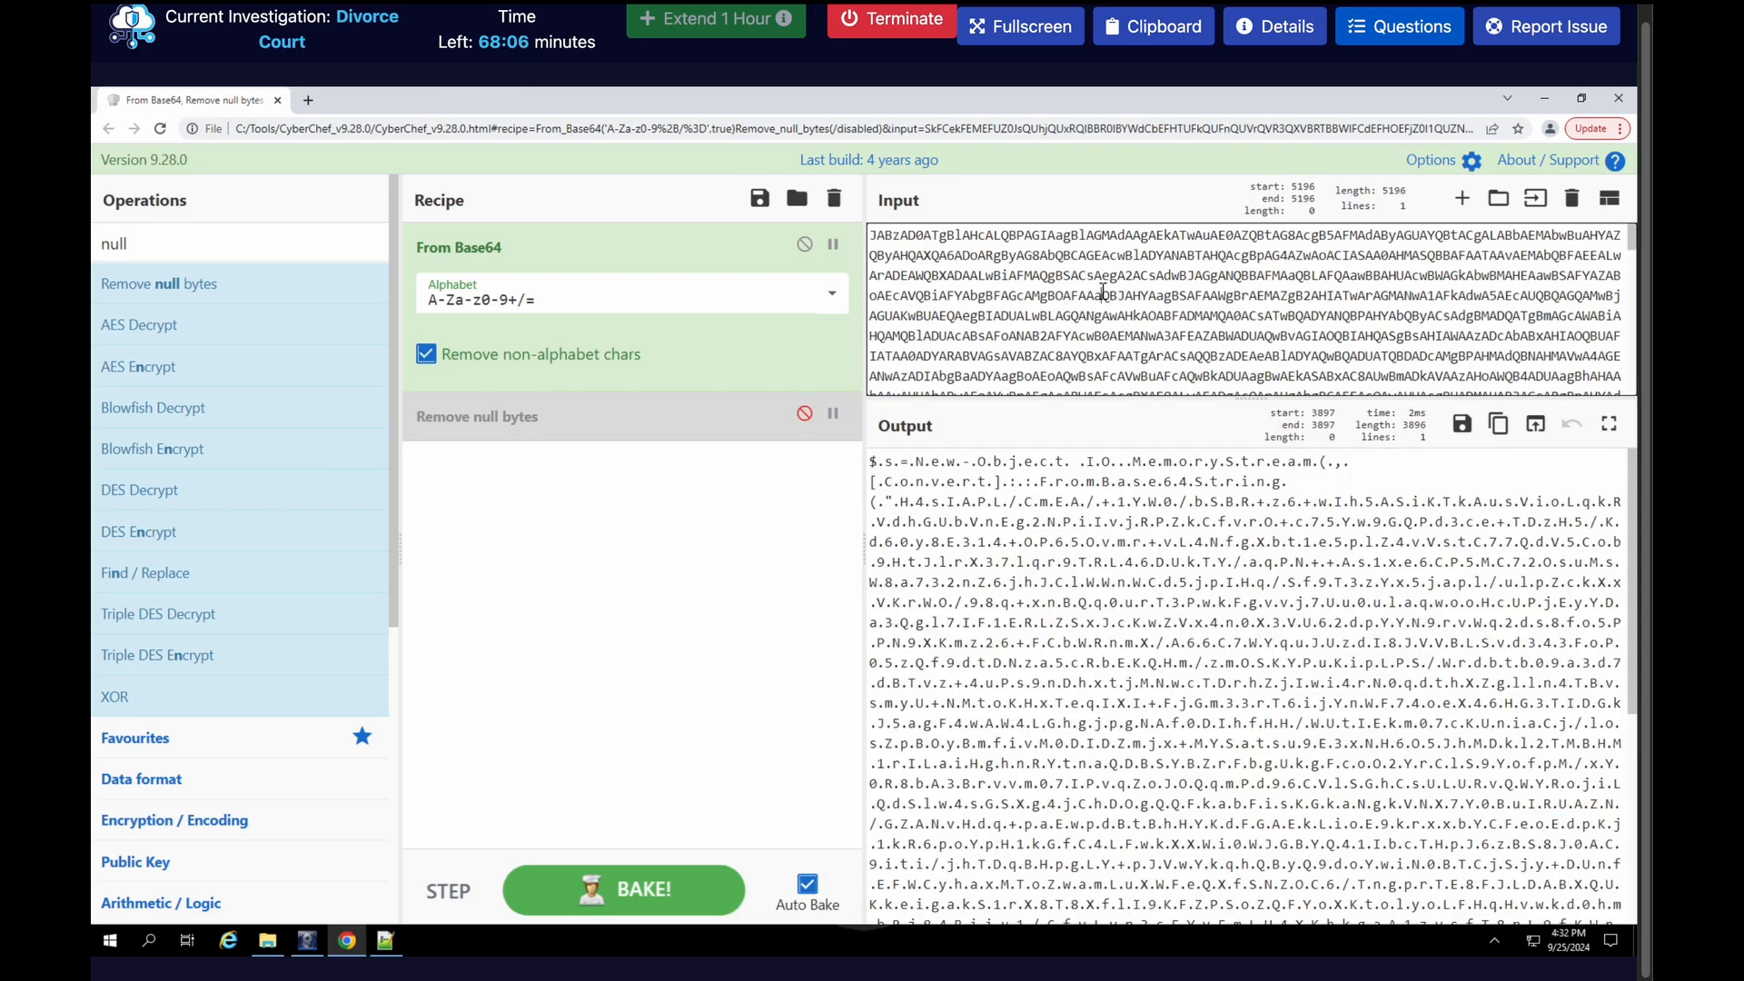
key("ctrl+a")
key("ctrl+v")
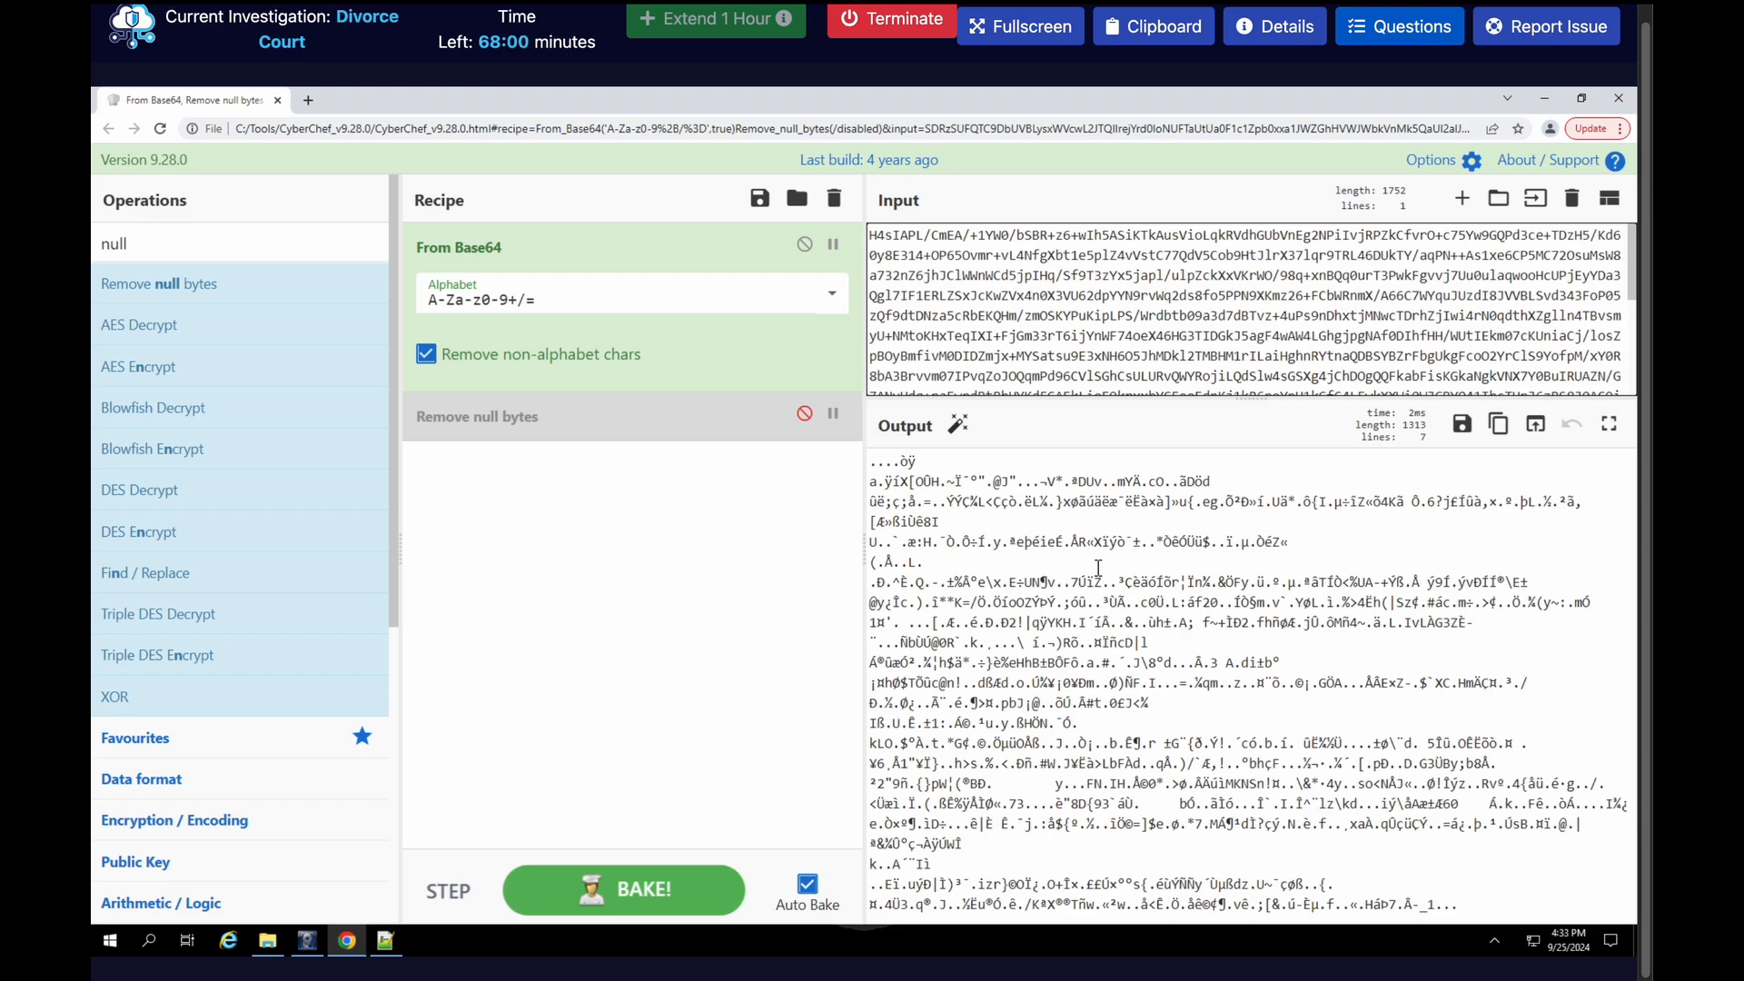
Identify the decoded data's format with a Detect File Type operation, and disable that operation once the type is read
double_click(208, 235)
type("file")
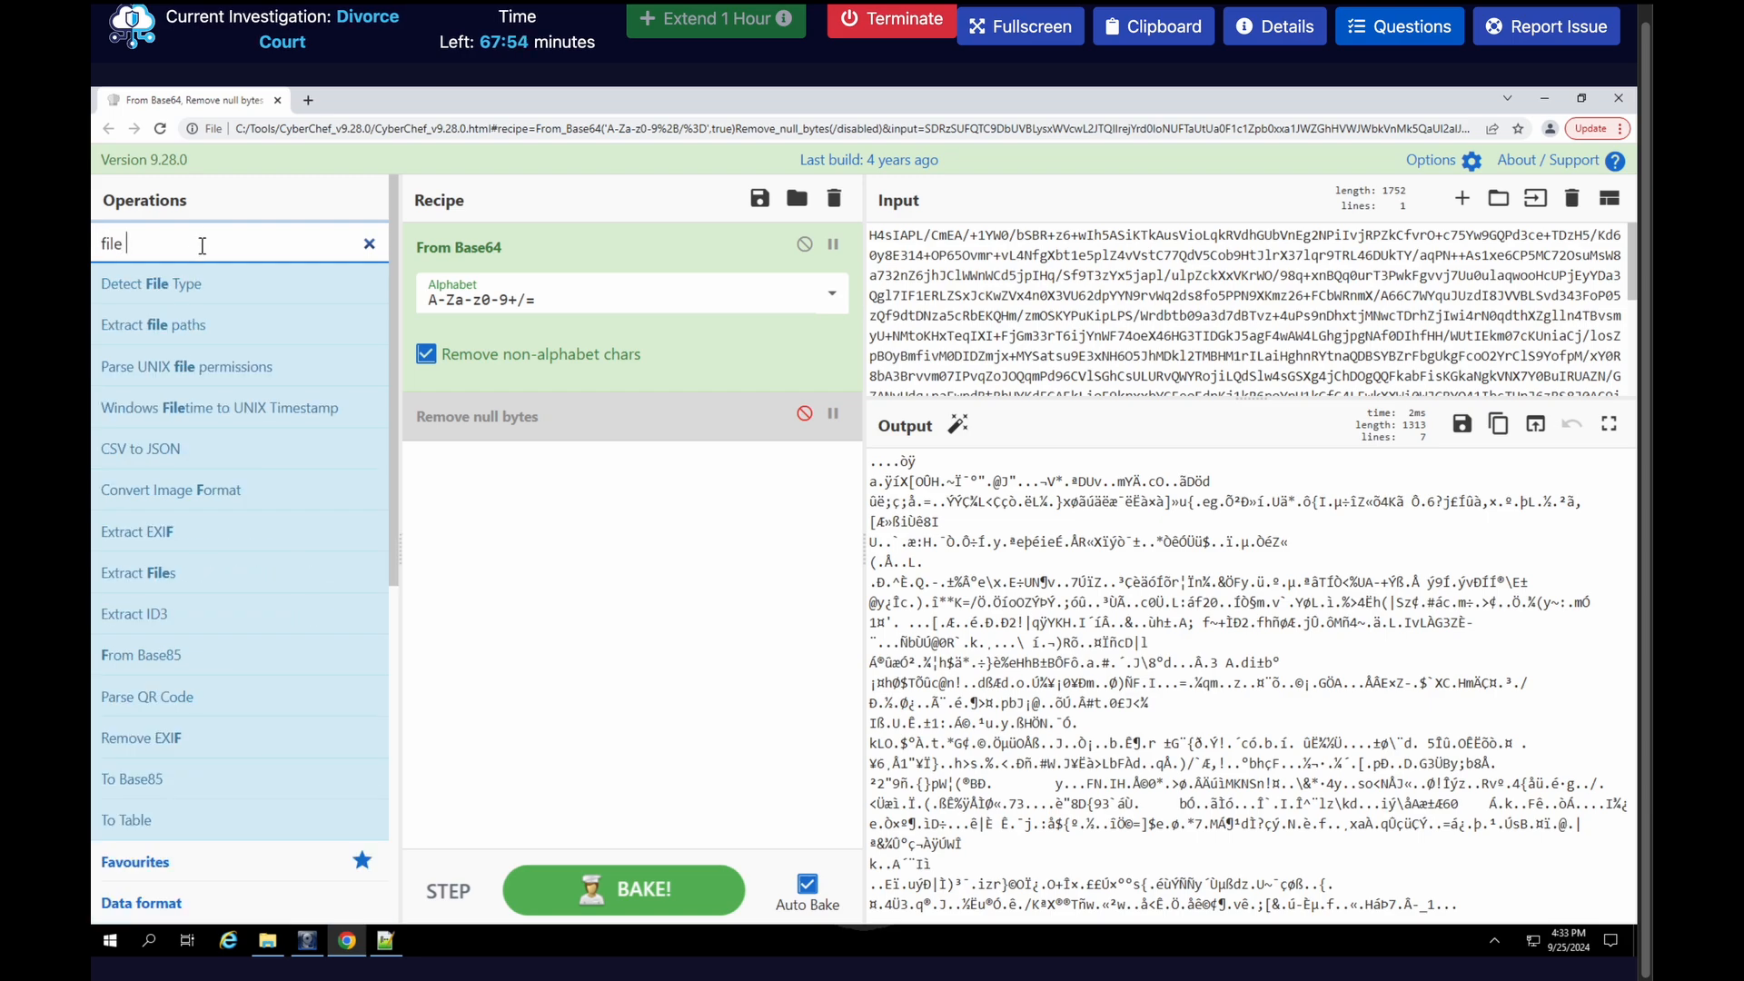
left_click_drag(151, 283, 471, 469)
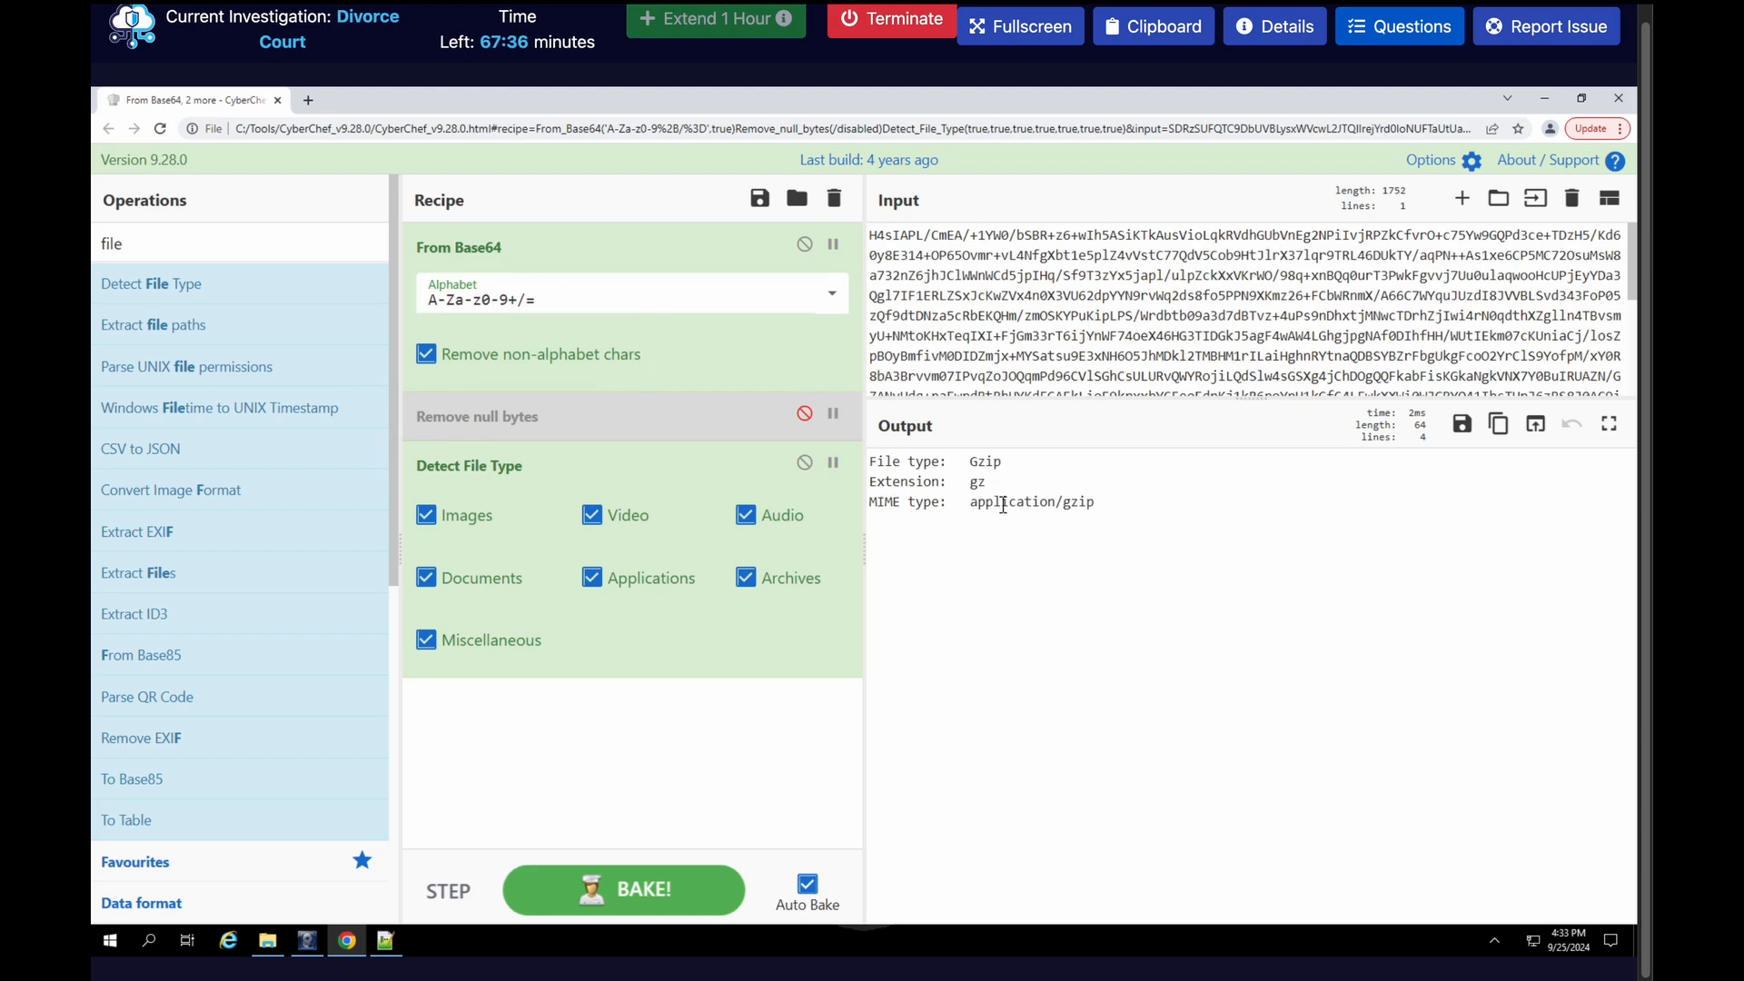
left_click(804, 464)
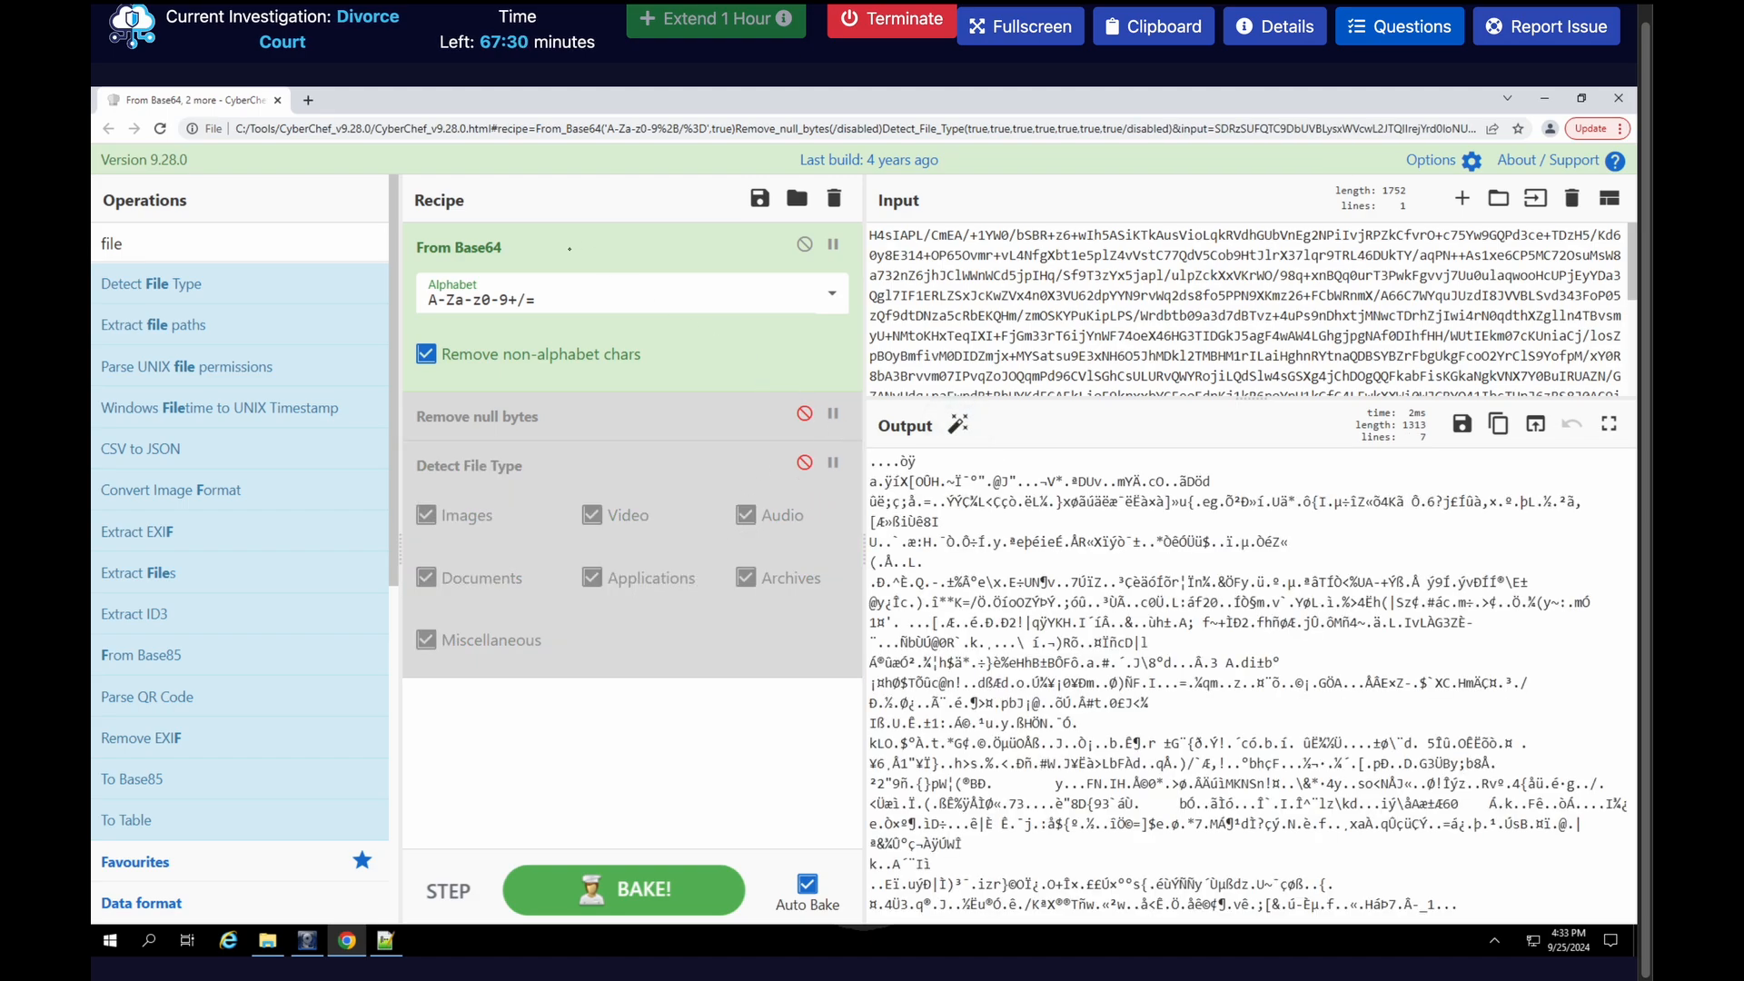
Save the decoded output to a file named fromJS.gz
left_click(1463, 425)
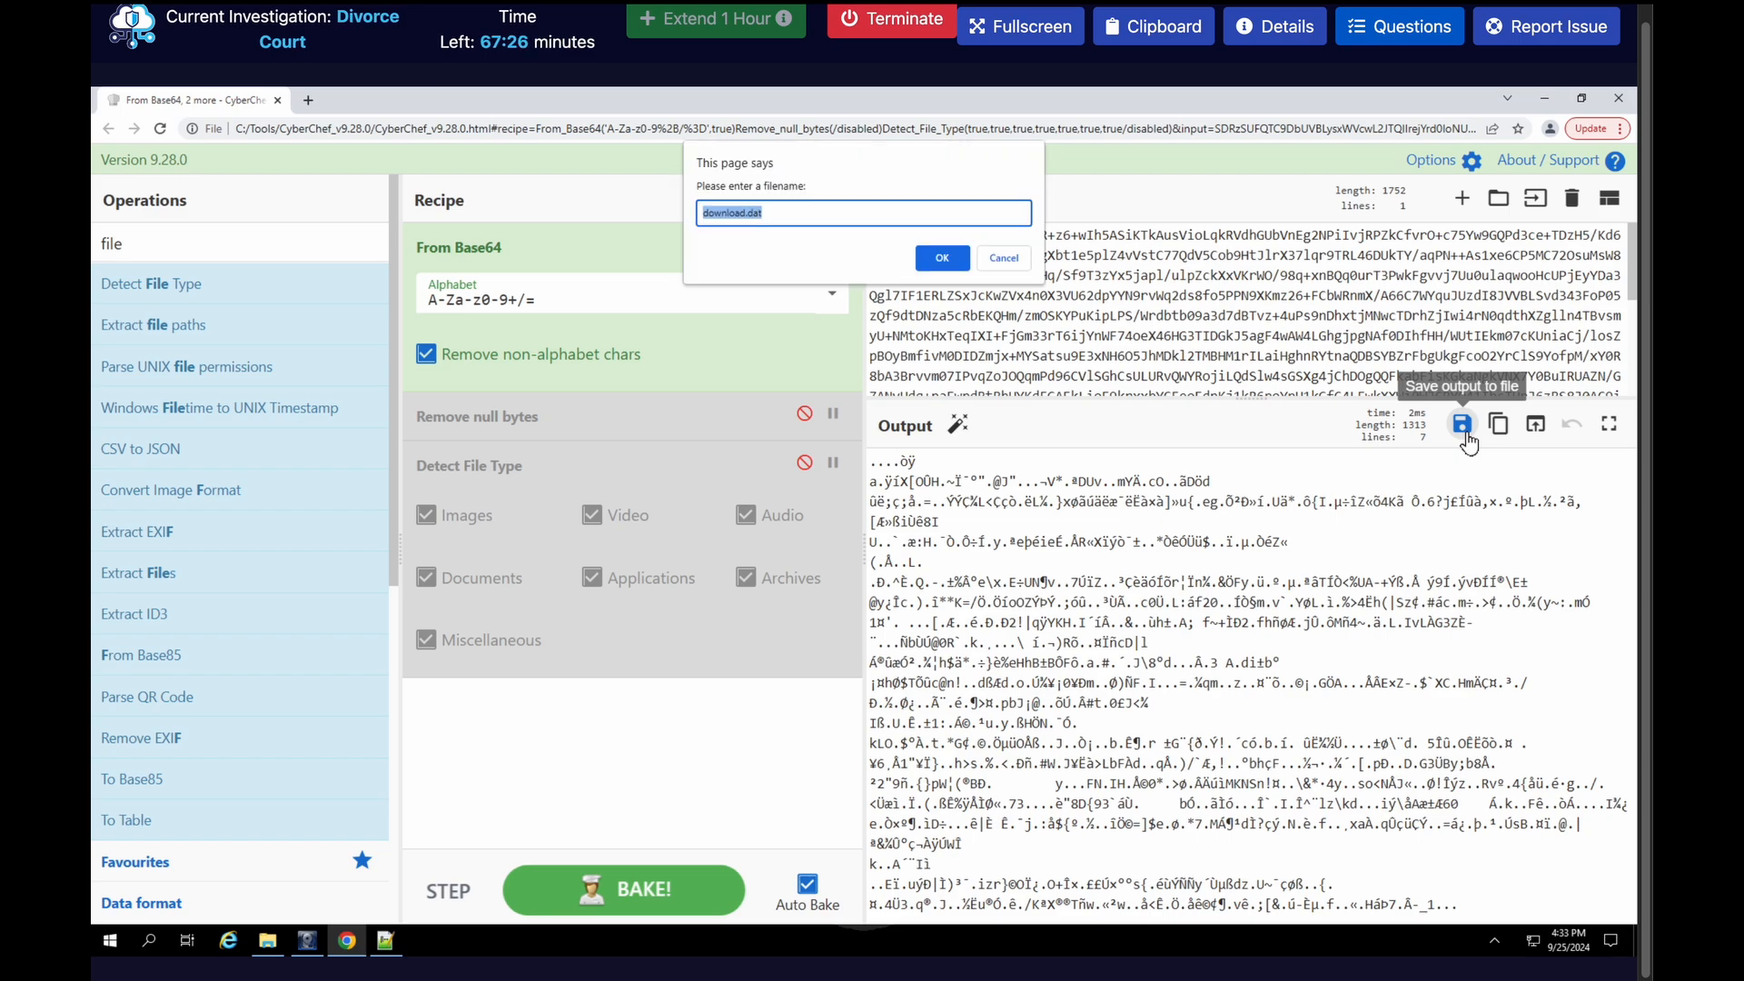
type("from")
type(".S.")
left_click(950, 262)
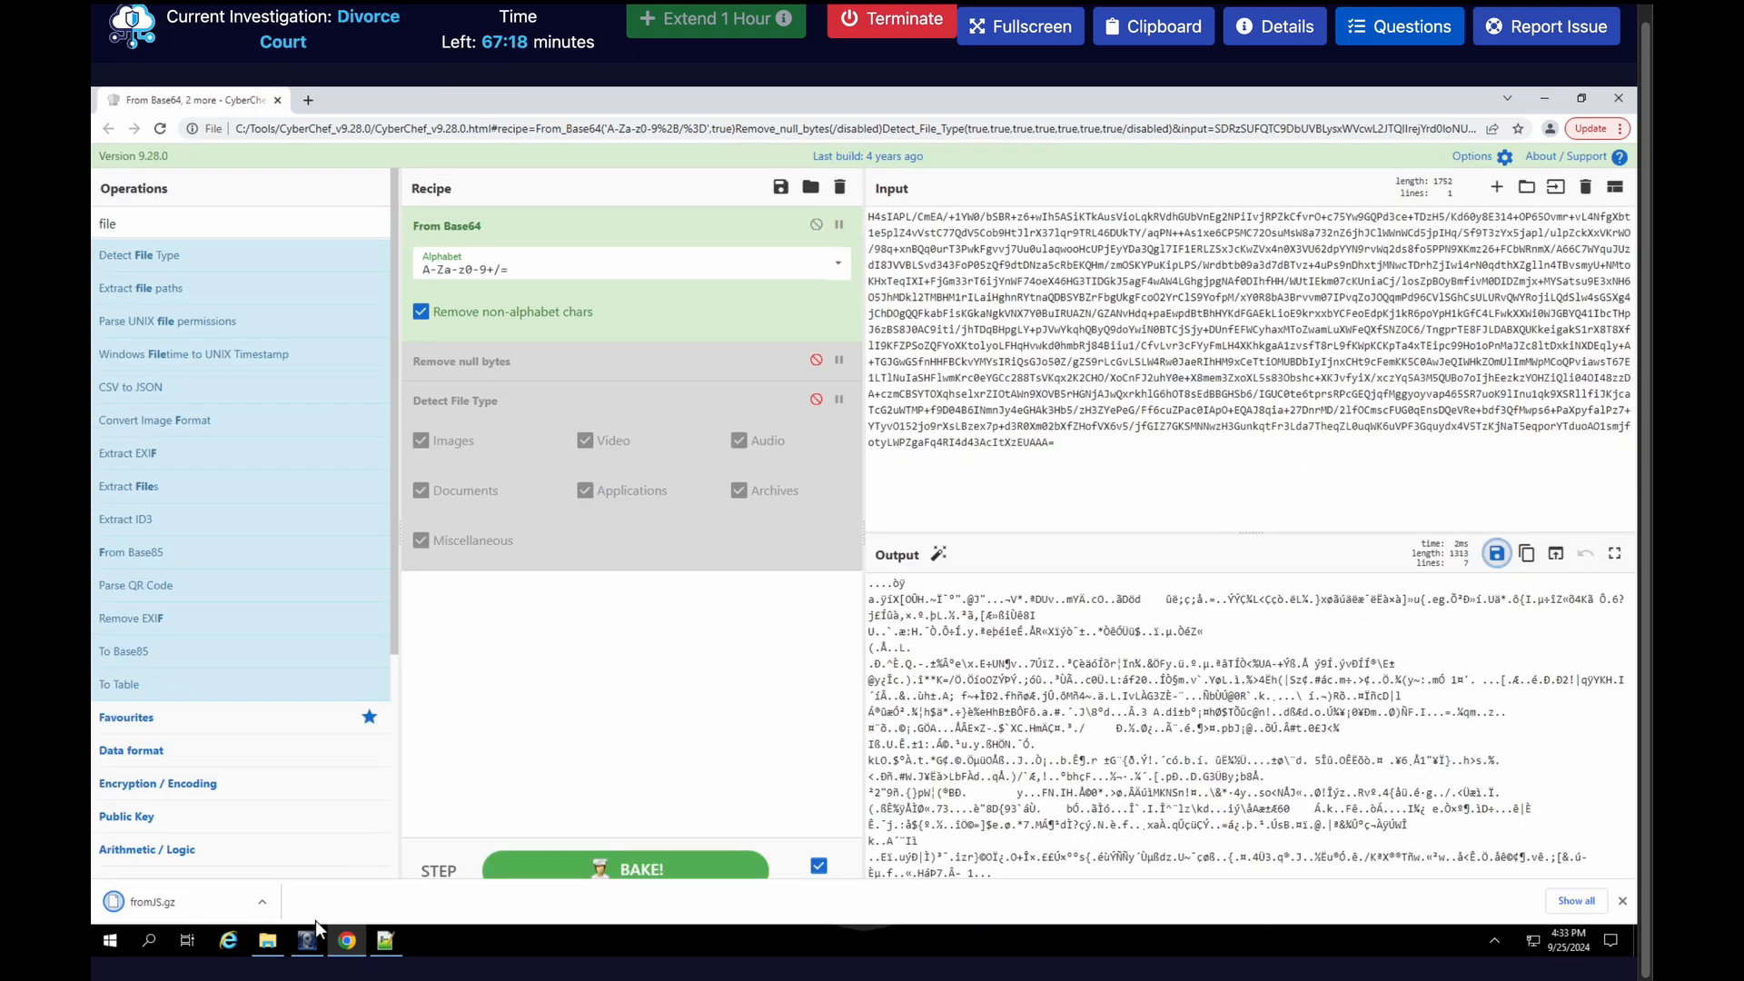
Switch to File Explorer, go to the Downloads folder and extract fromJS.gz there with 7-Zip
left_click(267, 941)
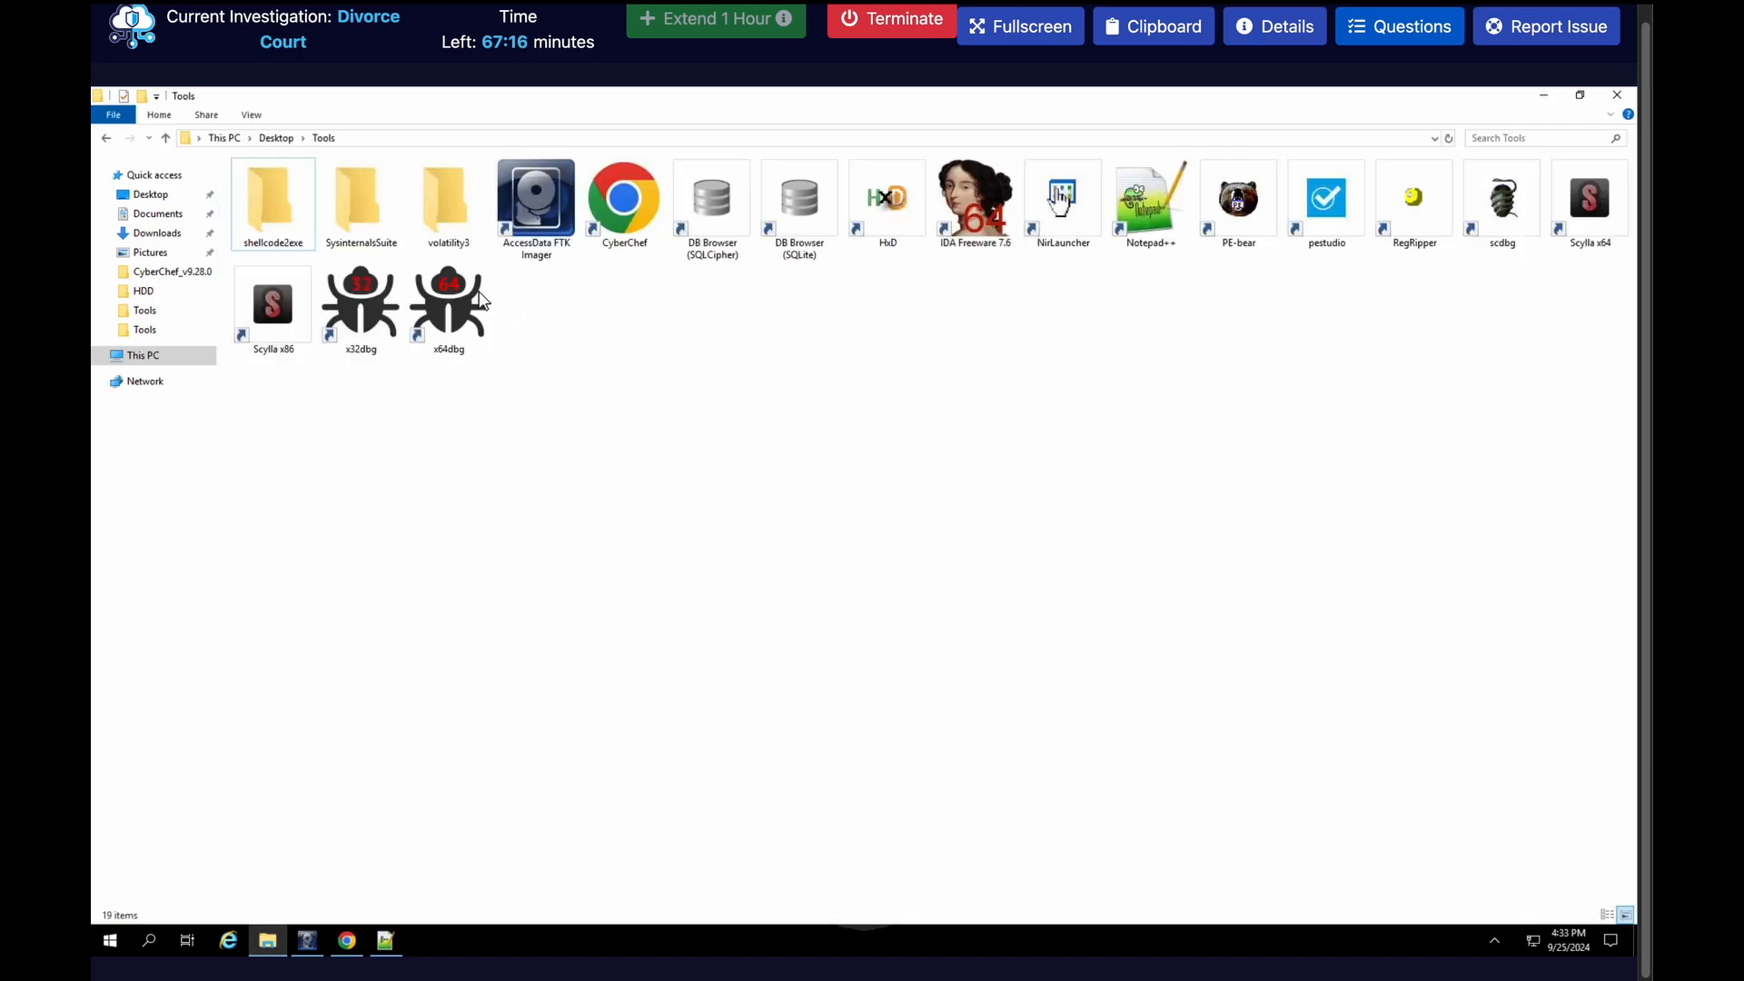
left_click(163, 233)
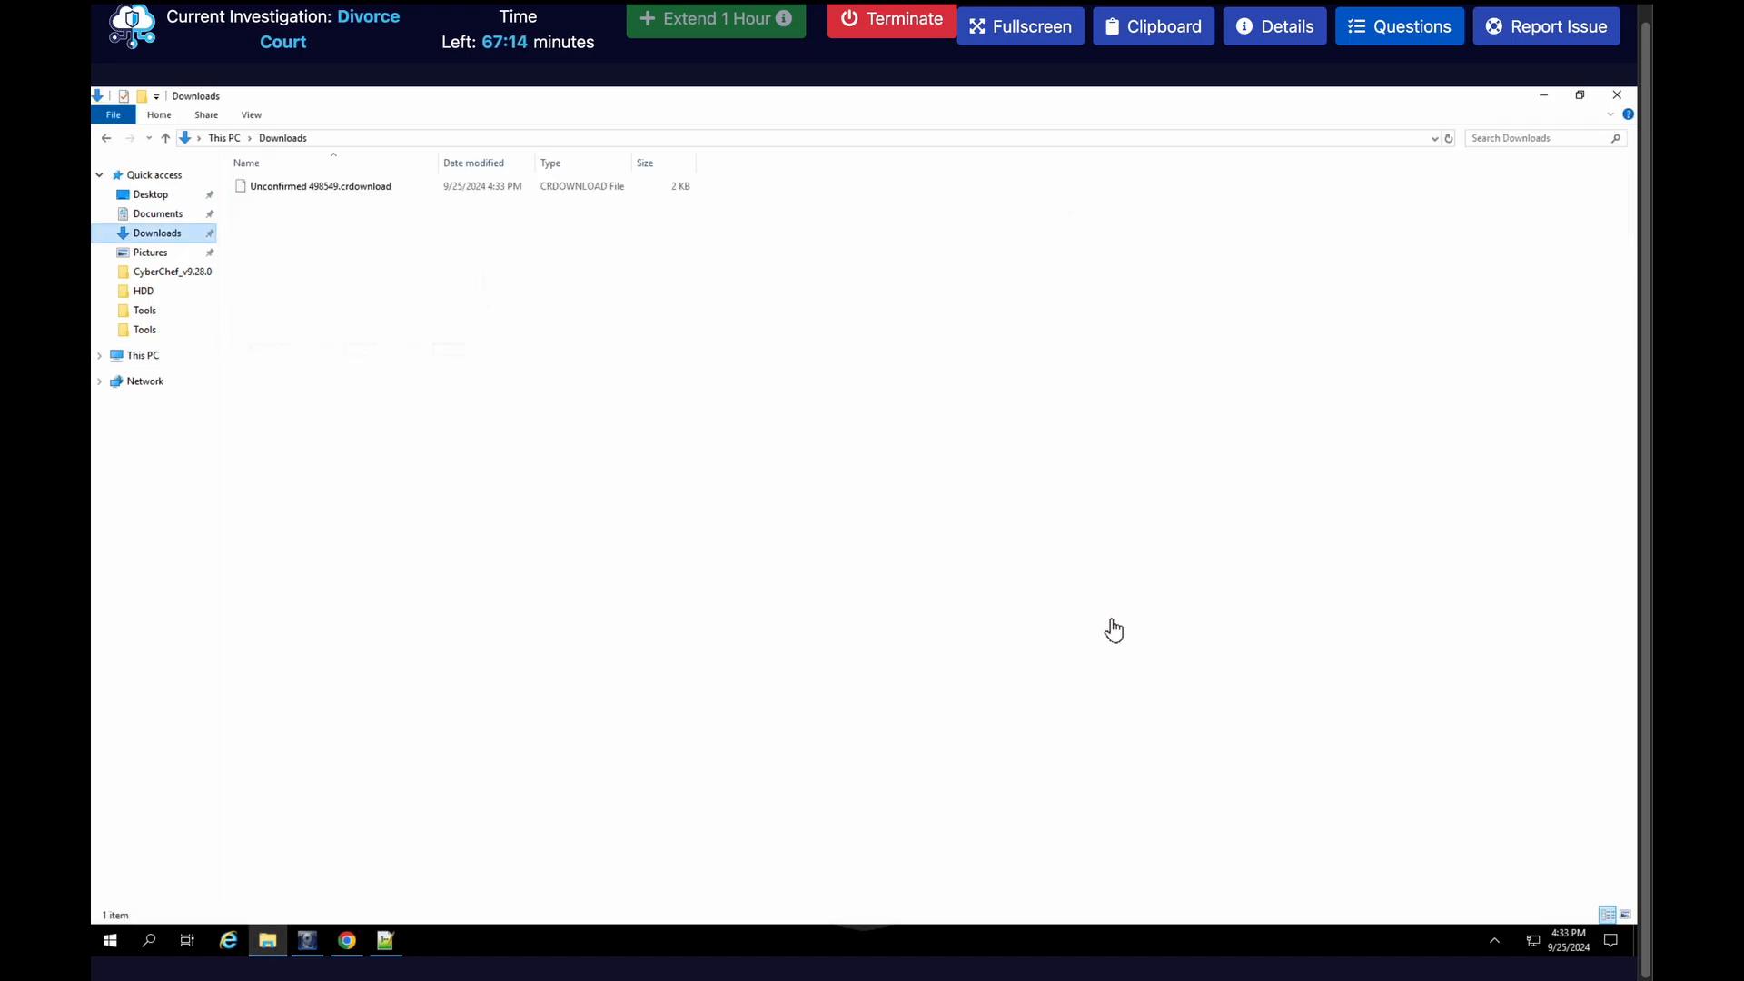
left_click(1623, 914)
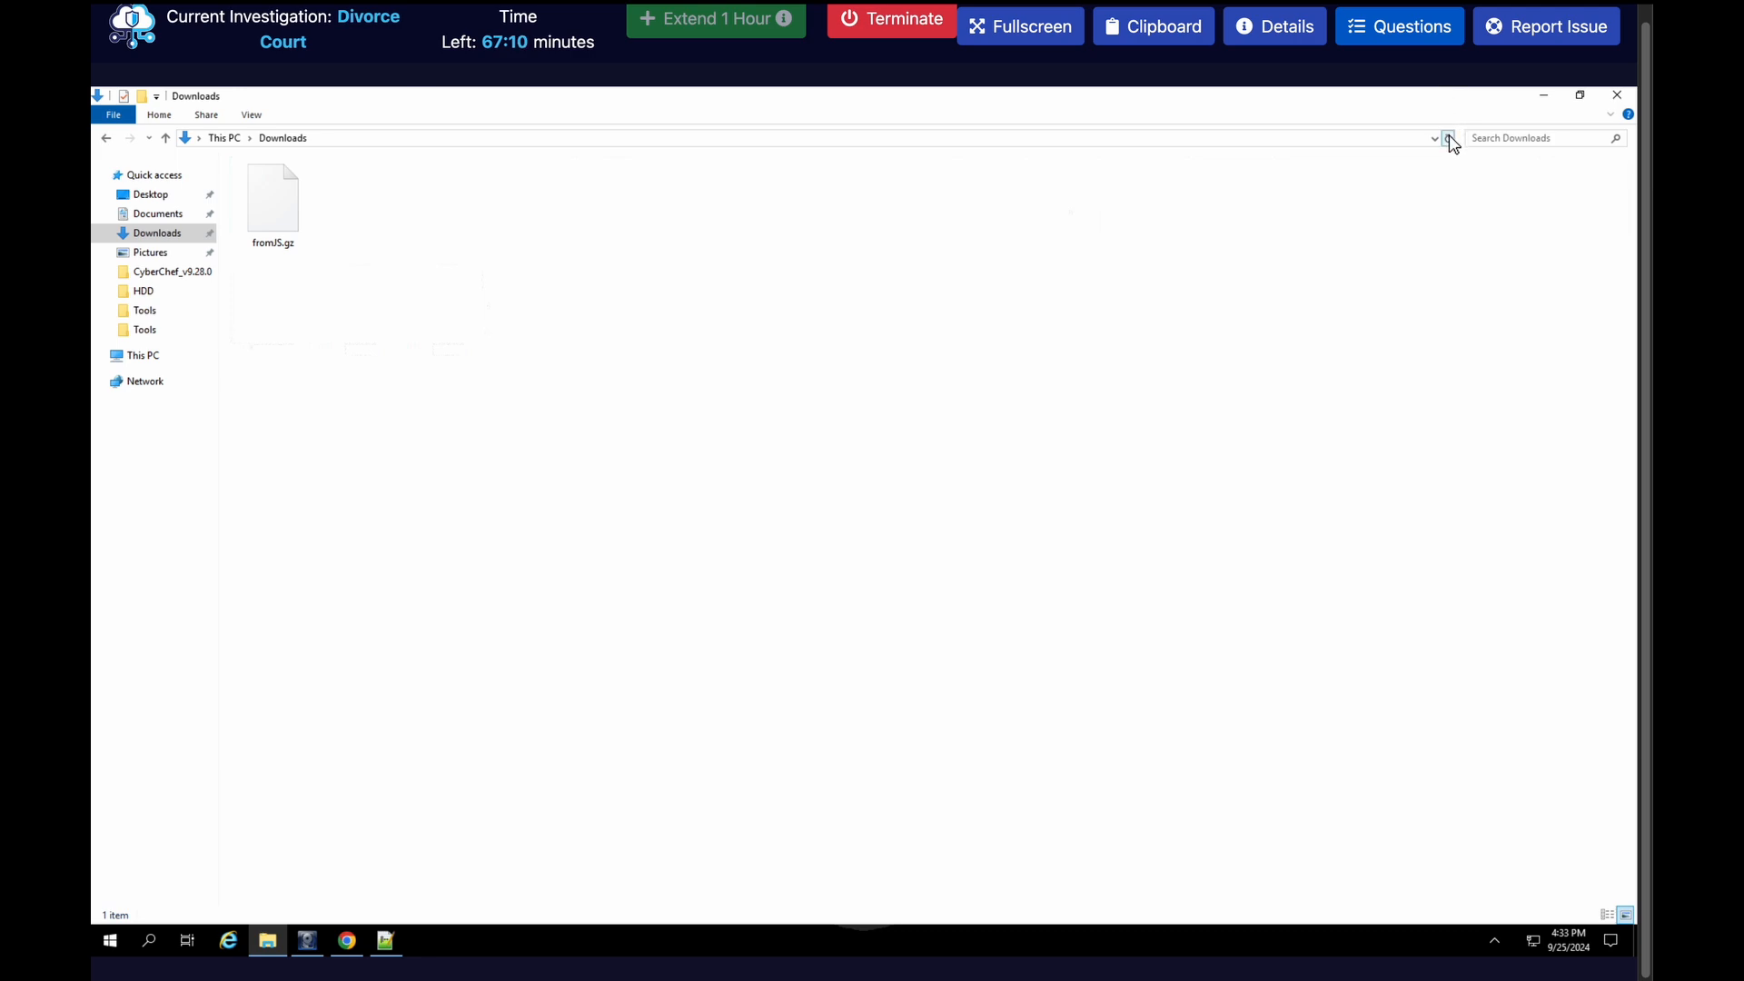
left_click(280, 195)
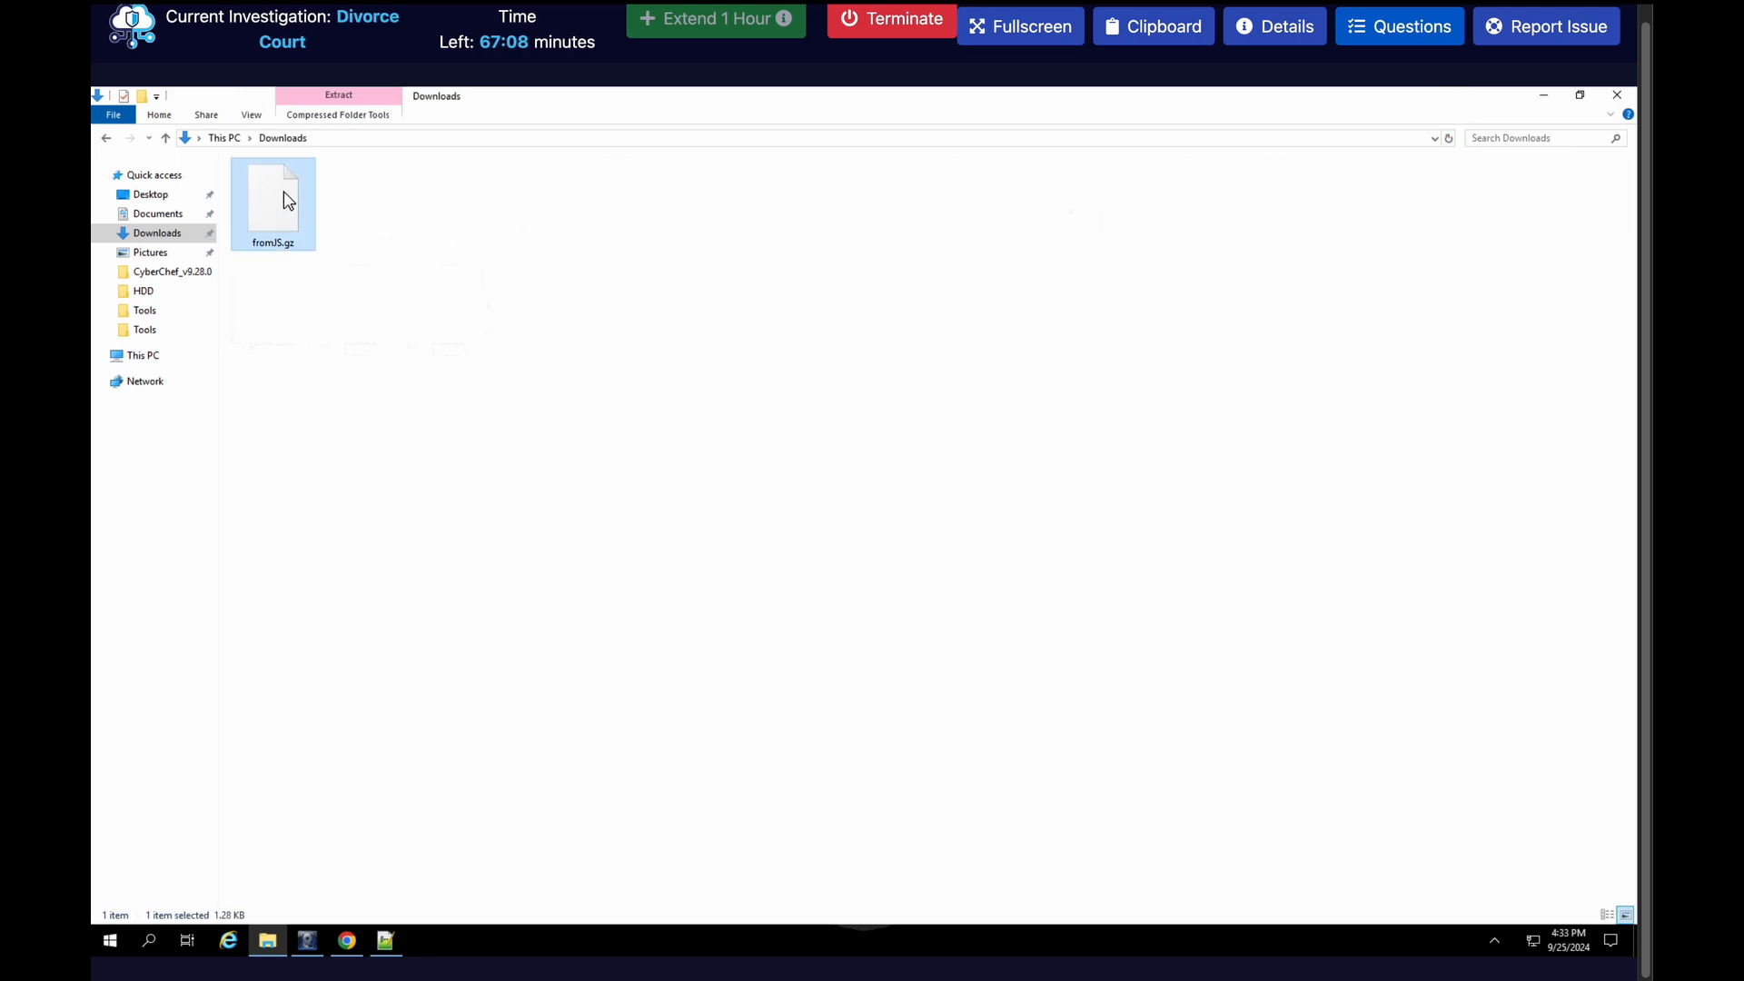
right_click(282, 192)
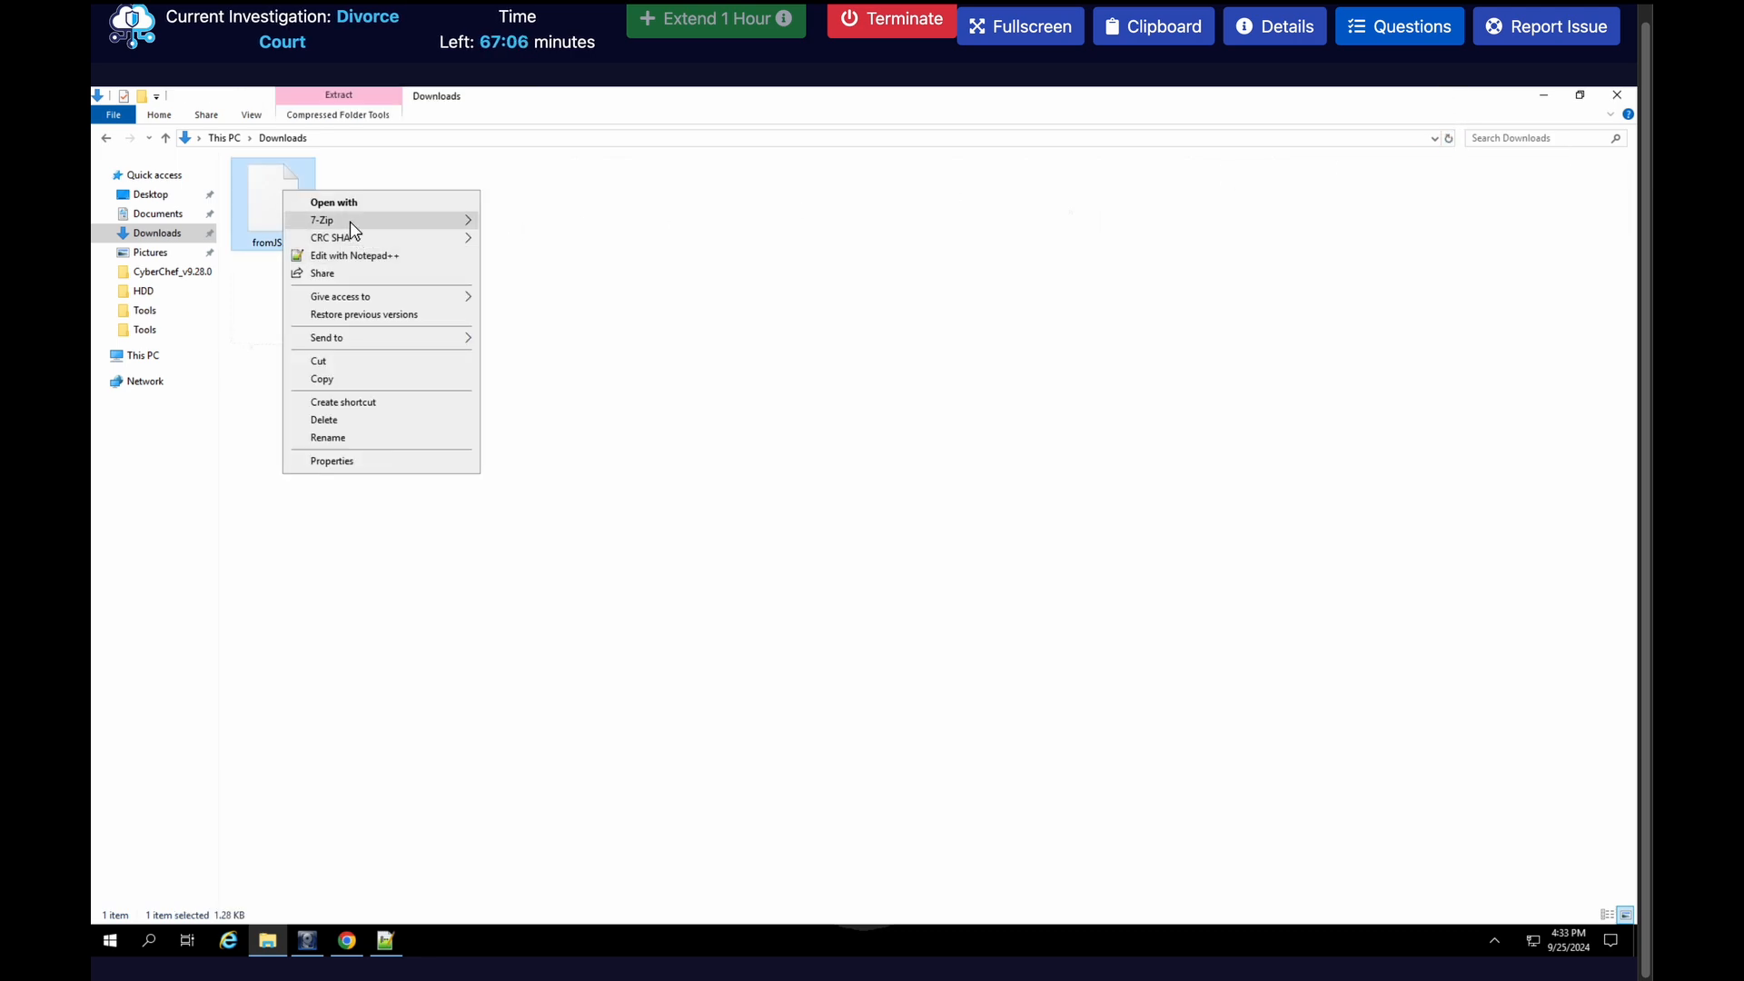
mouse_move(351, 221)
left_click(536, 275)
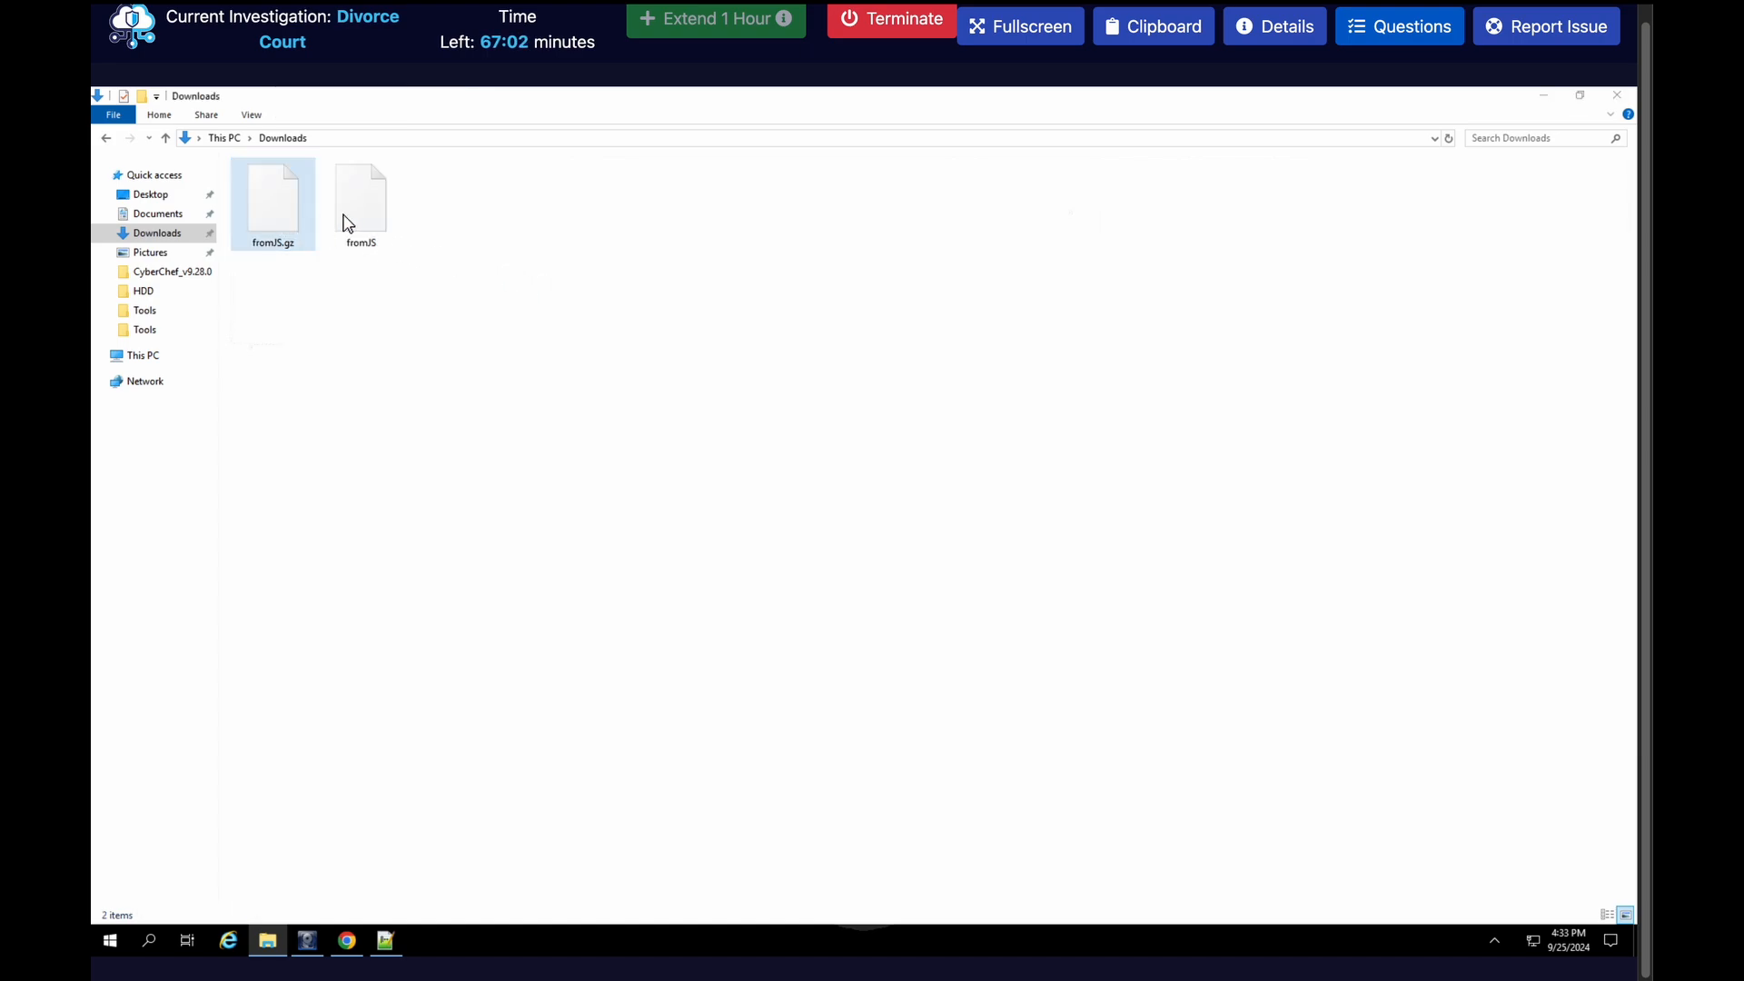
Open the extracted fromJS file in Notepad++ and look through its script
left_click(353, 224)
right_click(347, 214)
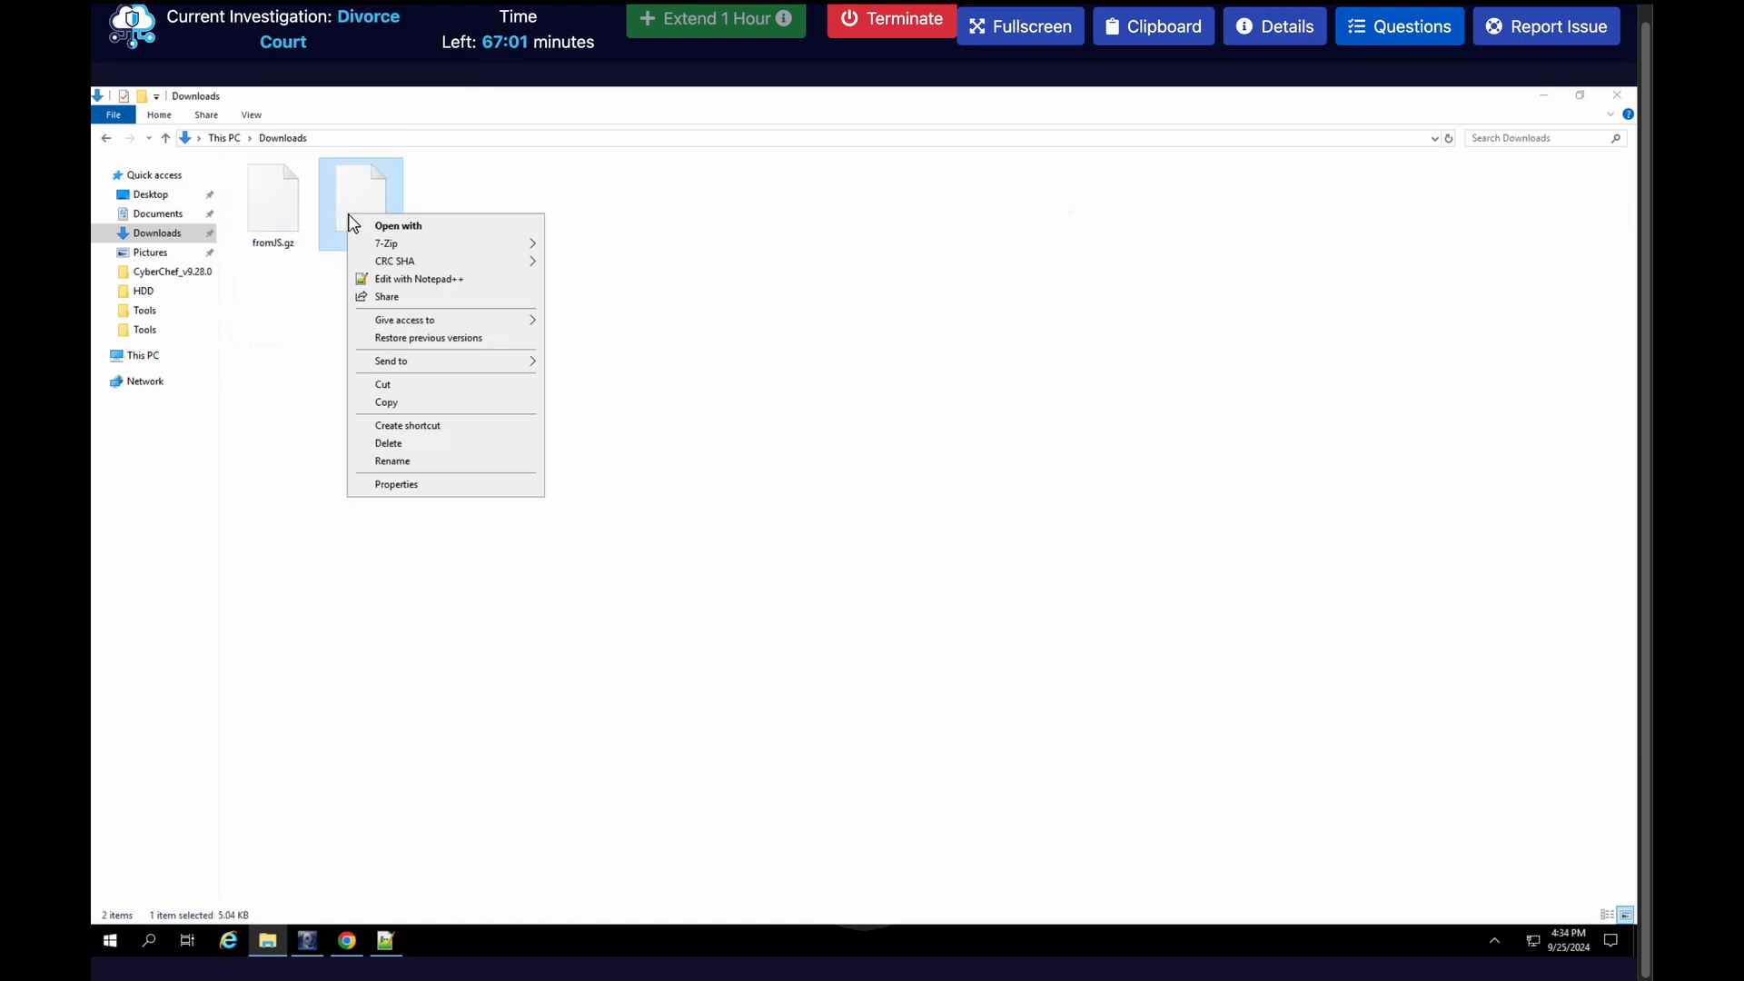
left_click(391, 279)
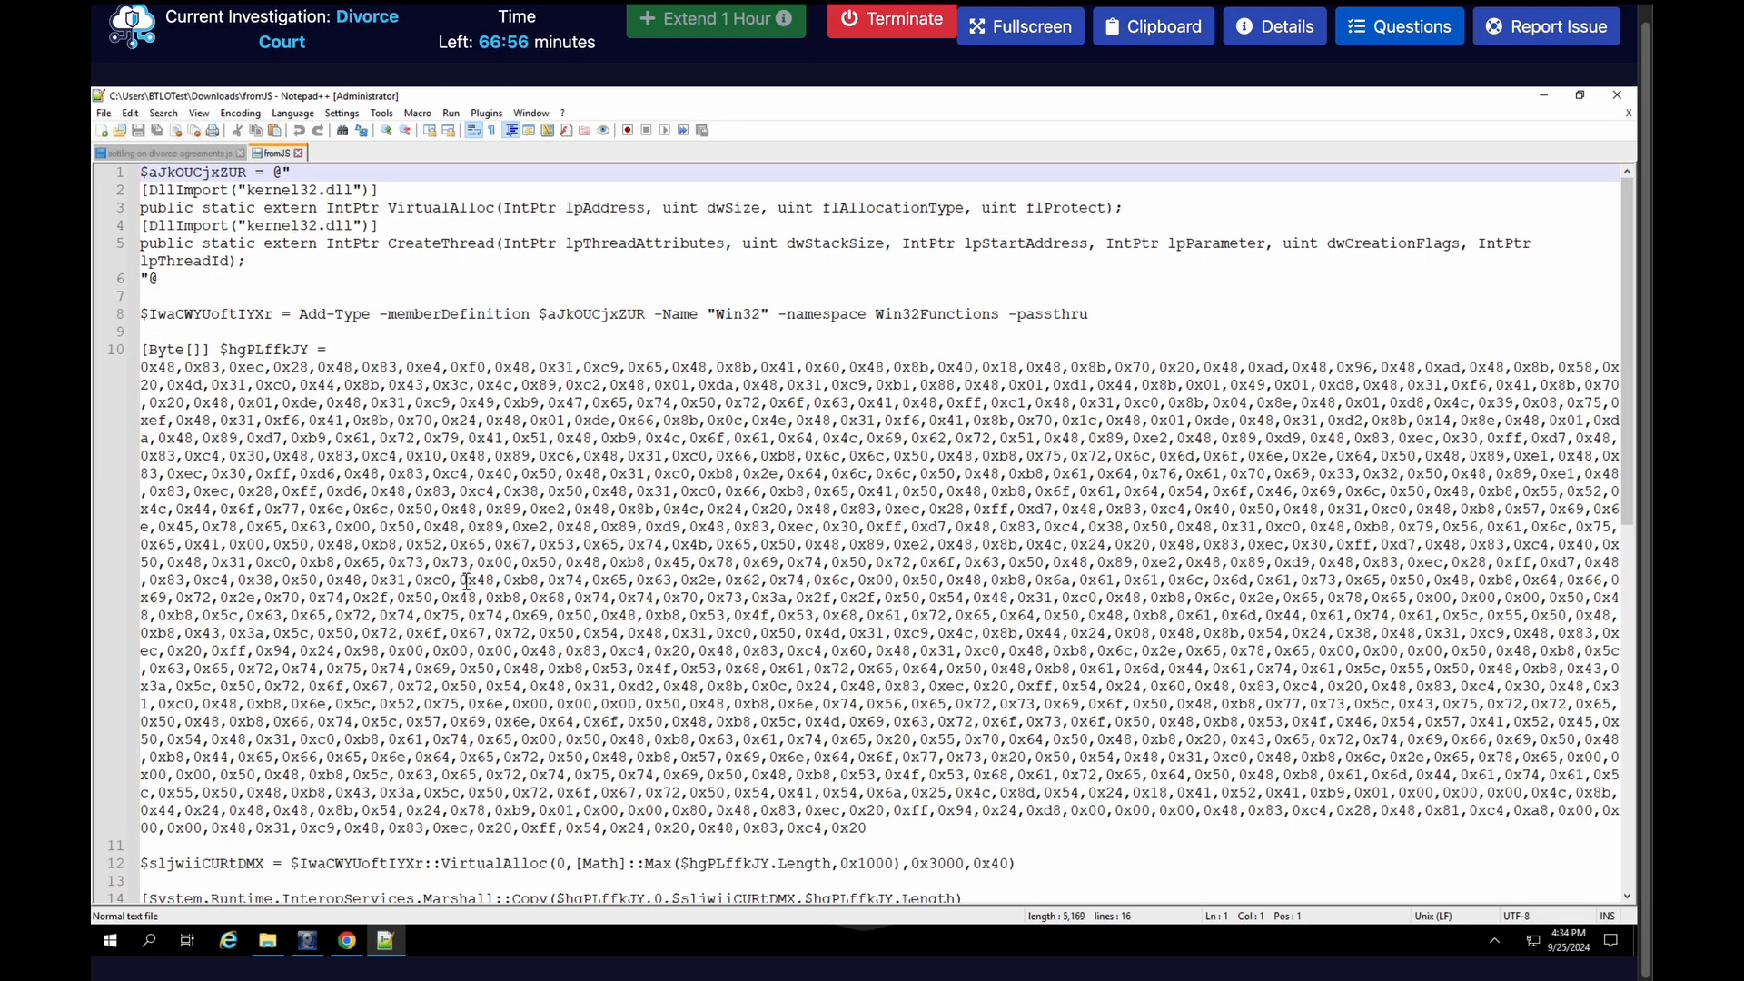
scroll(465, 581, "down", 2)
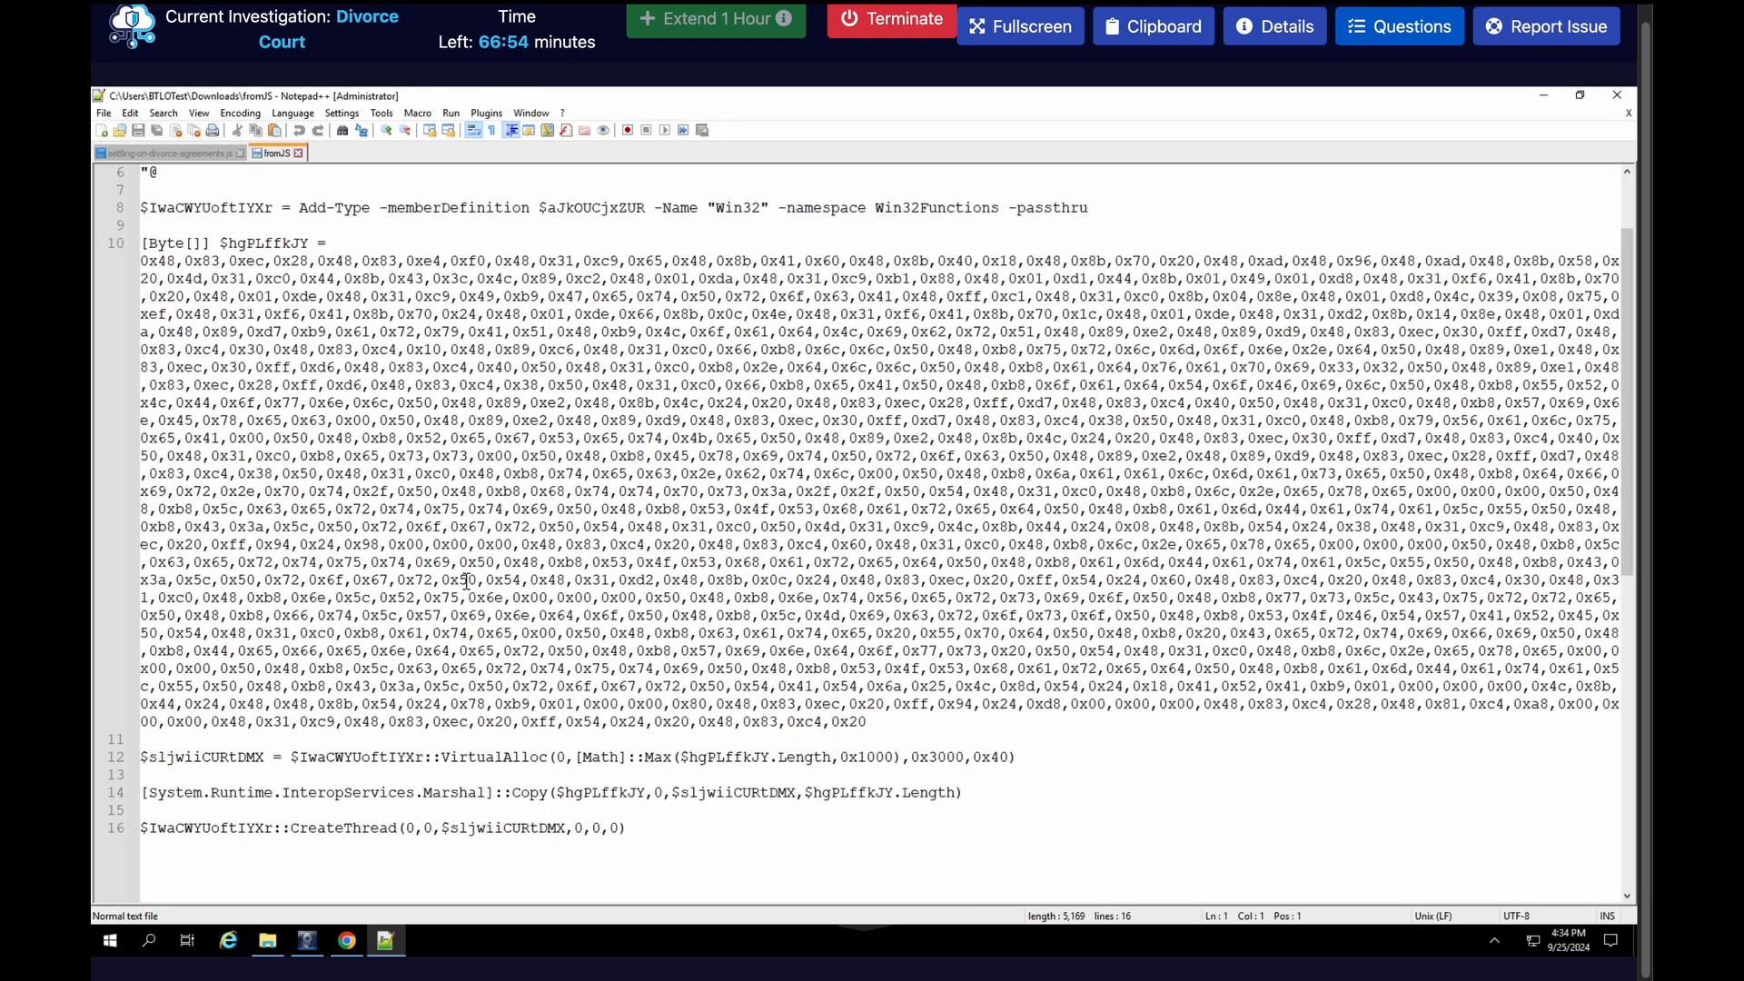
scroll(466, 581, "up", 2)
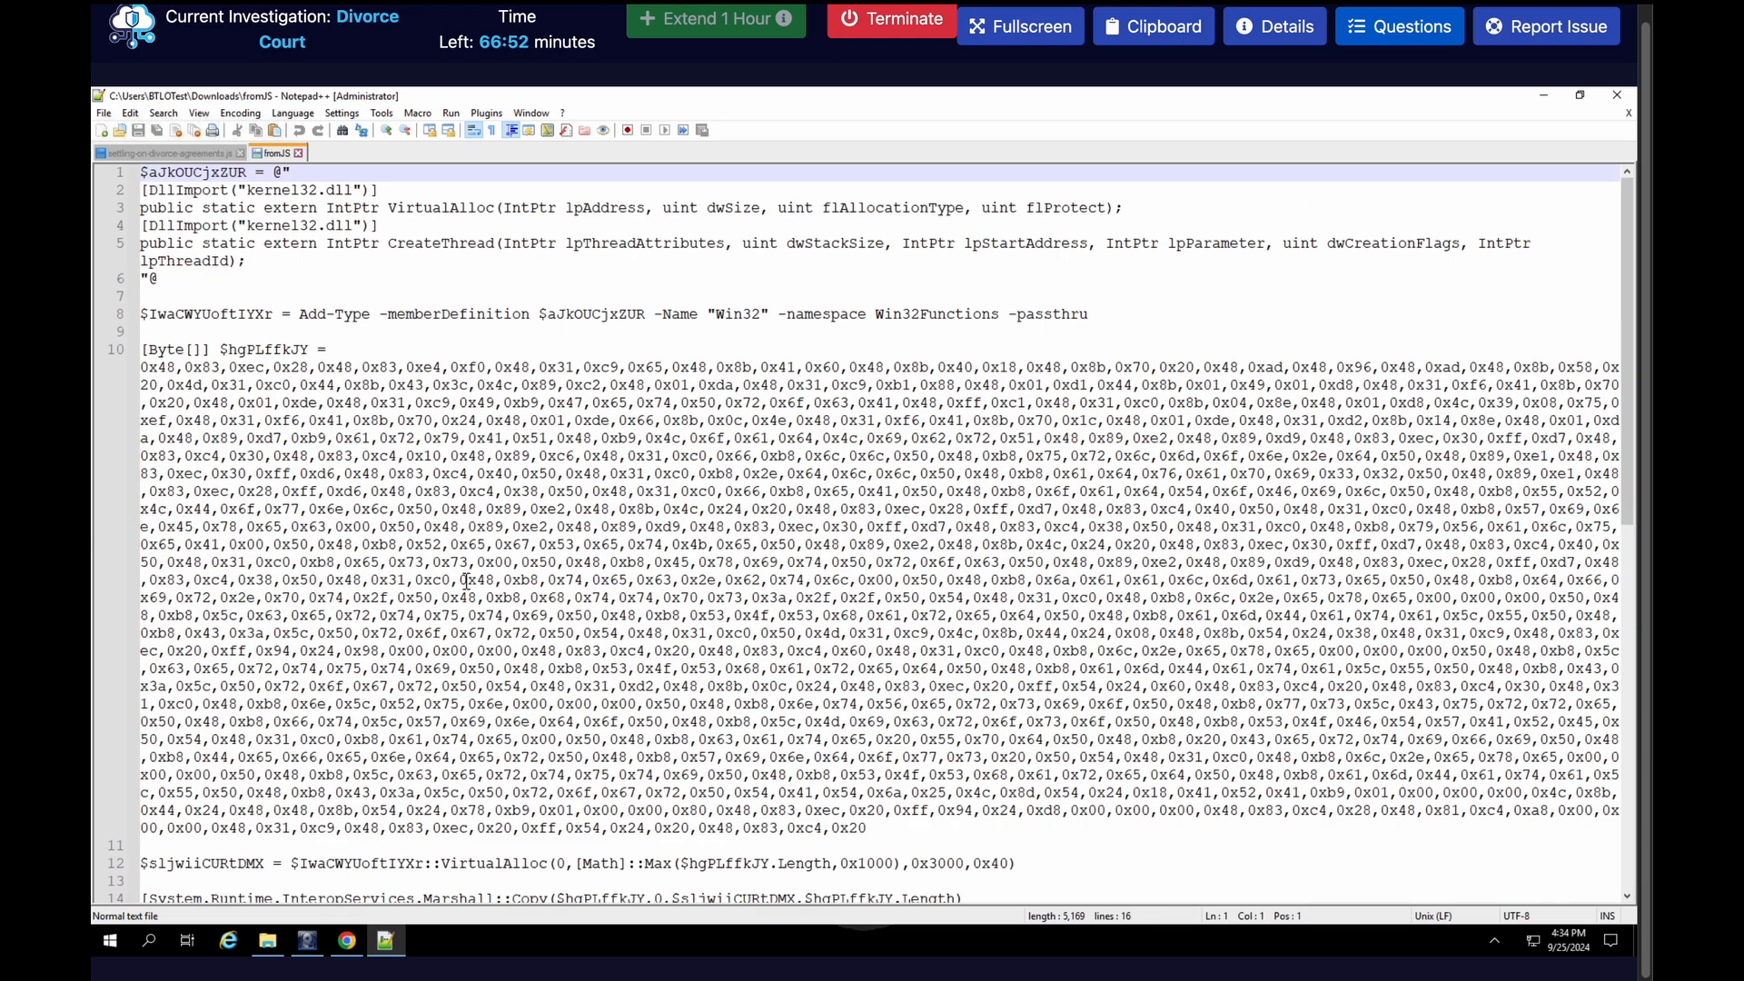
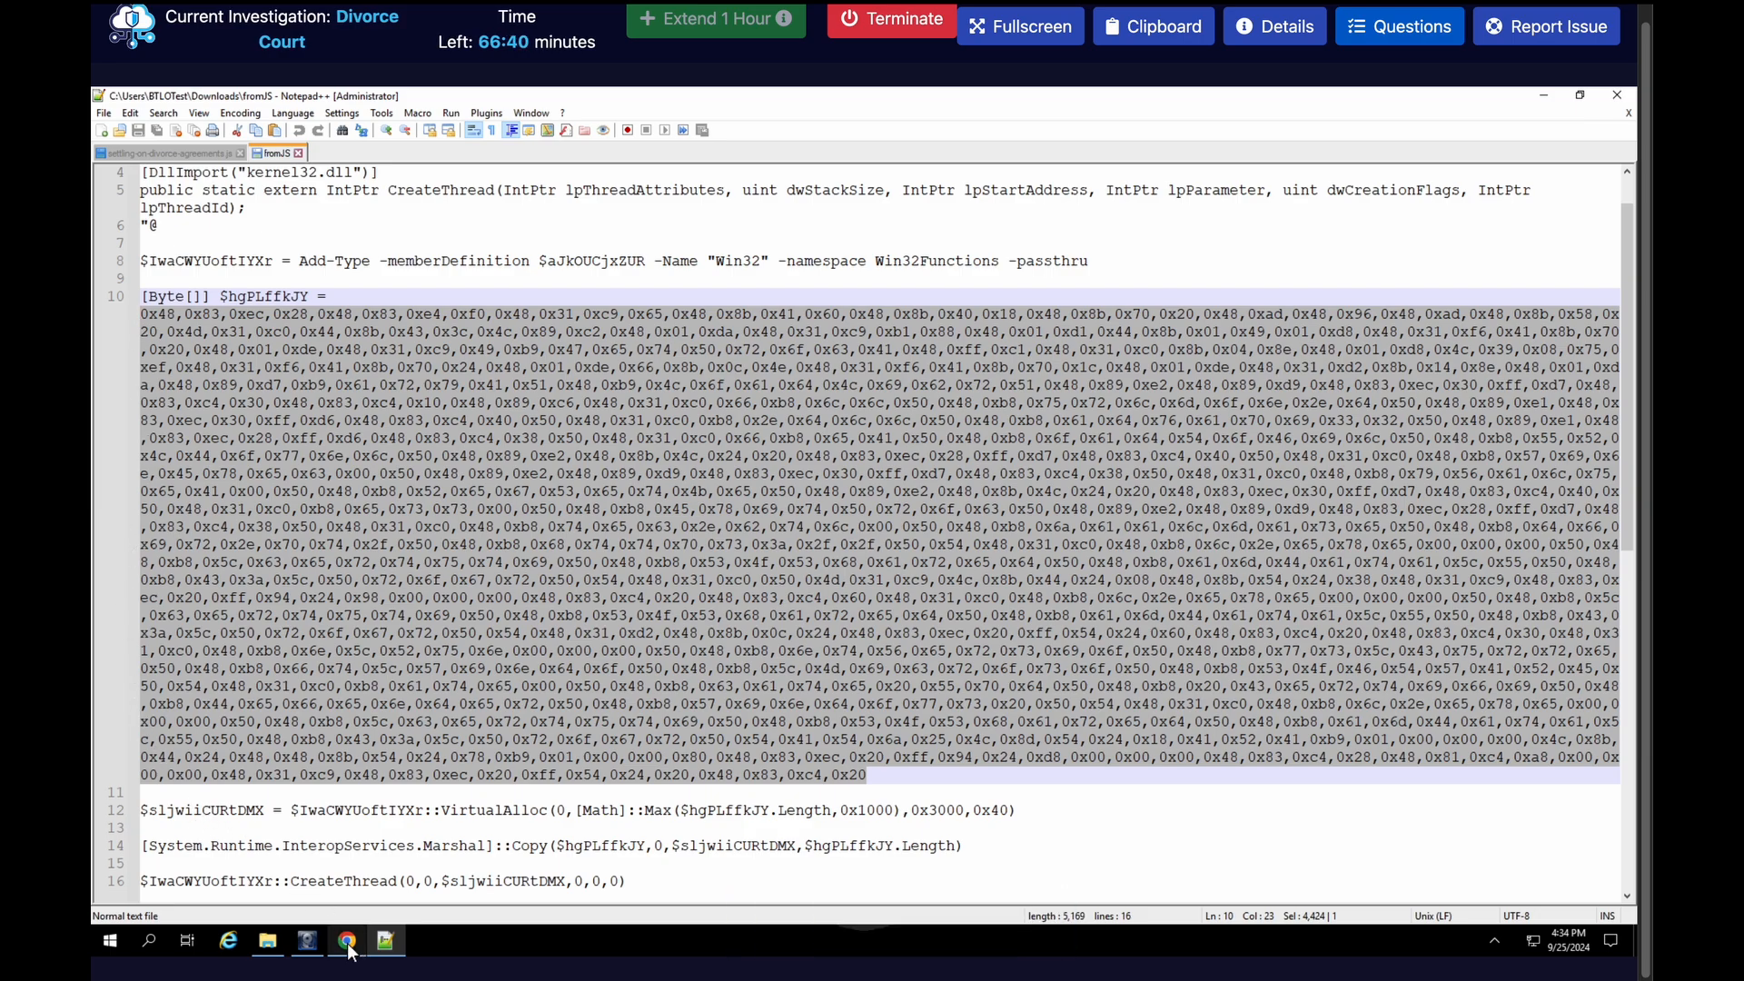
Switch to CyberChef, clear the old recipe and input, and paste in the shellcode byte array copied from the fromJS script
left_click(345, 940)
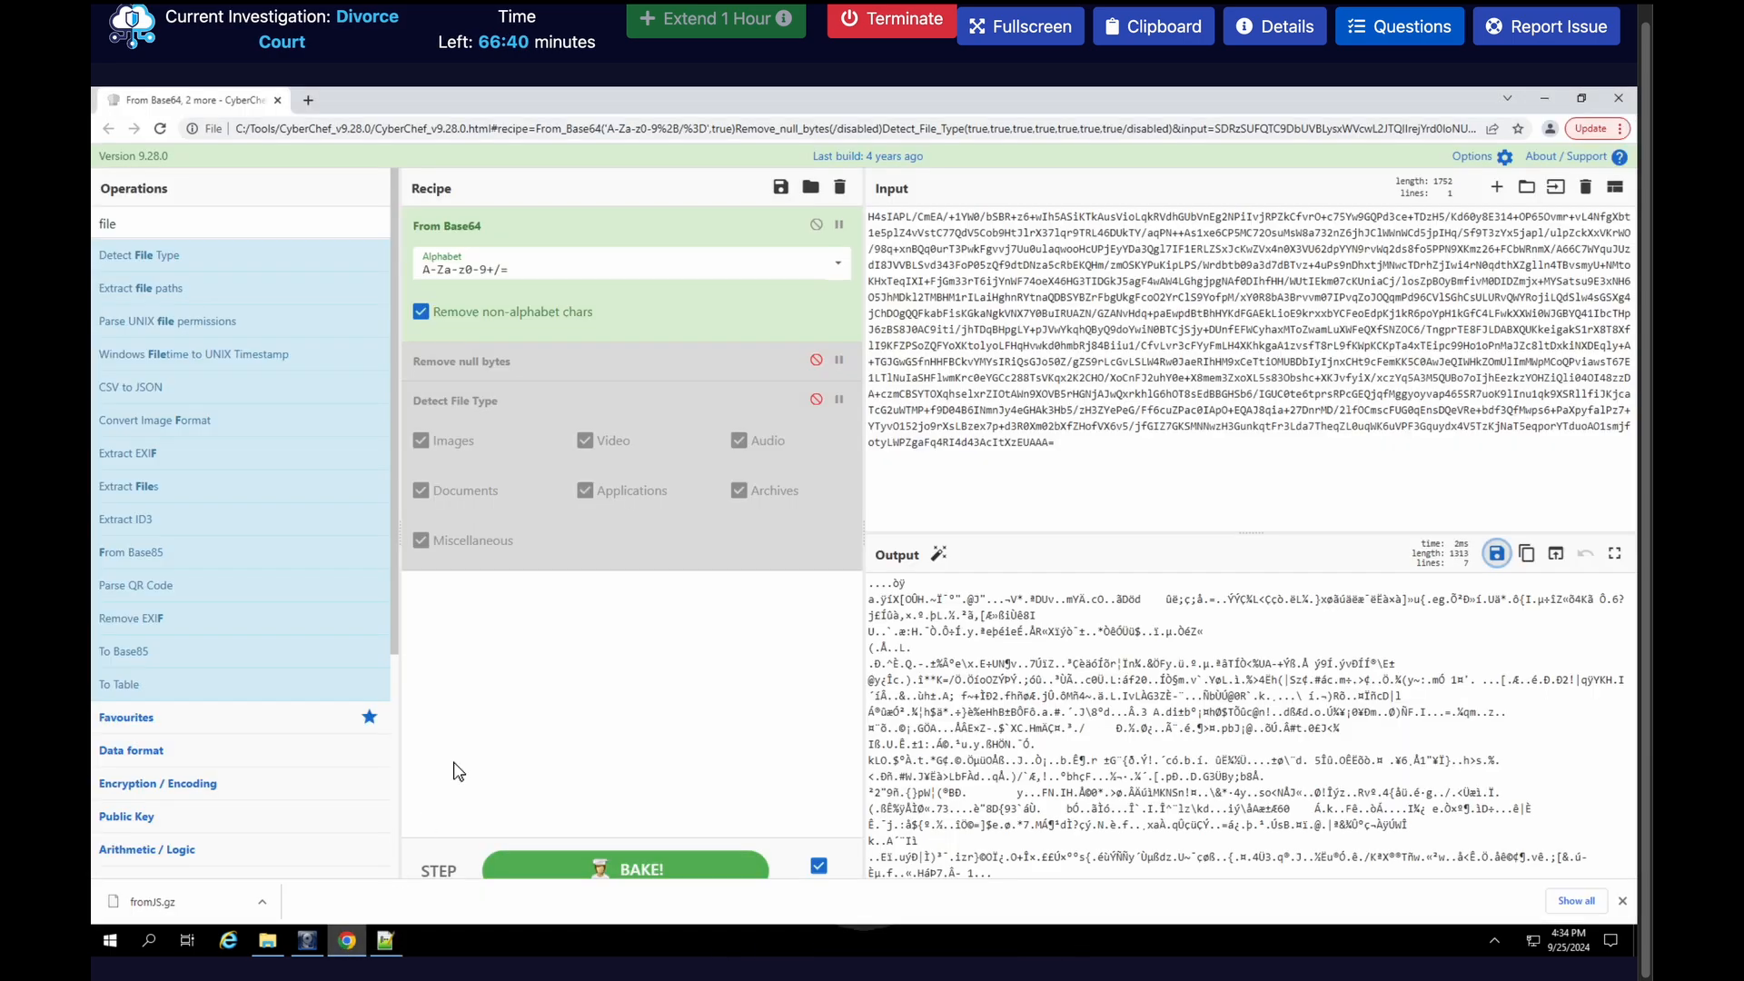
left_click(840, 187)
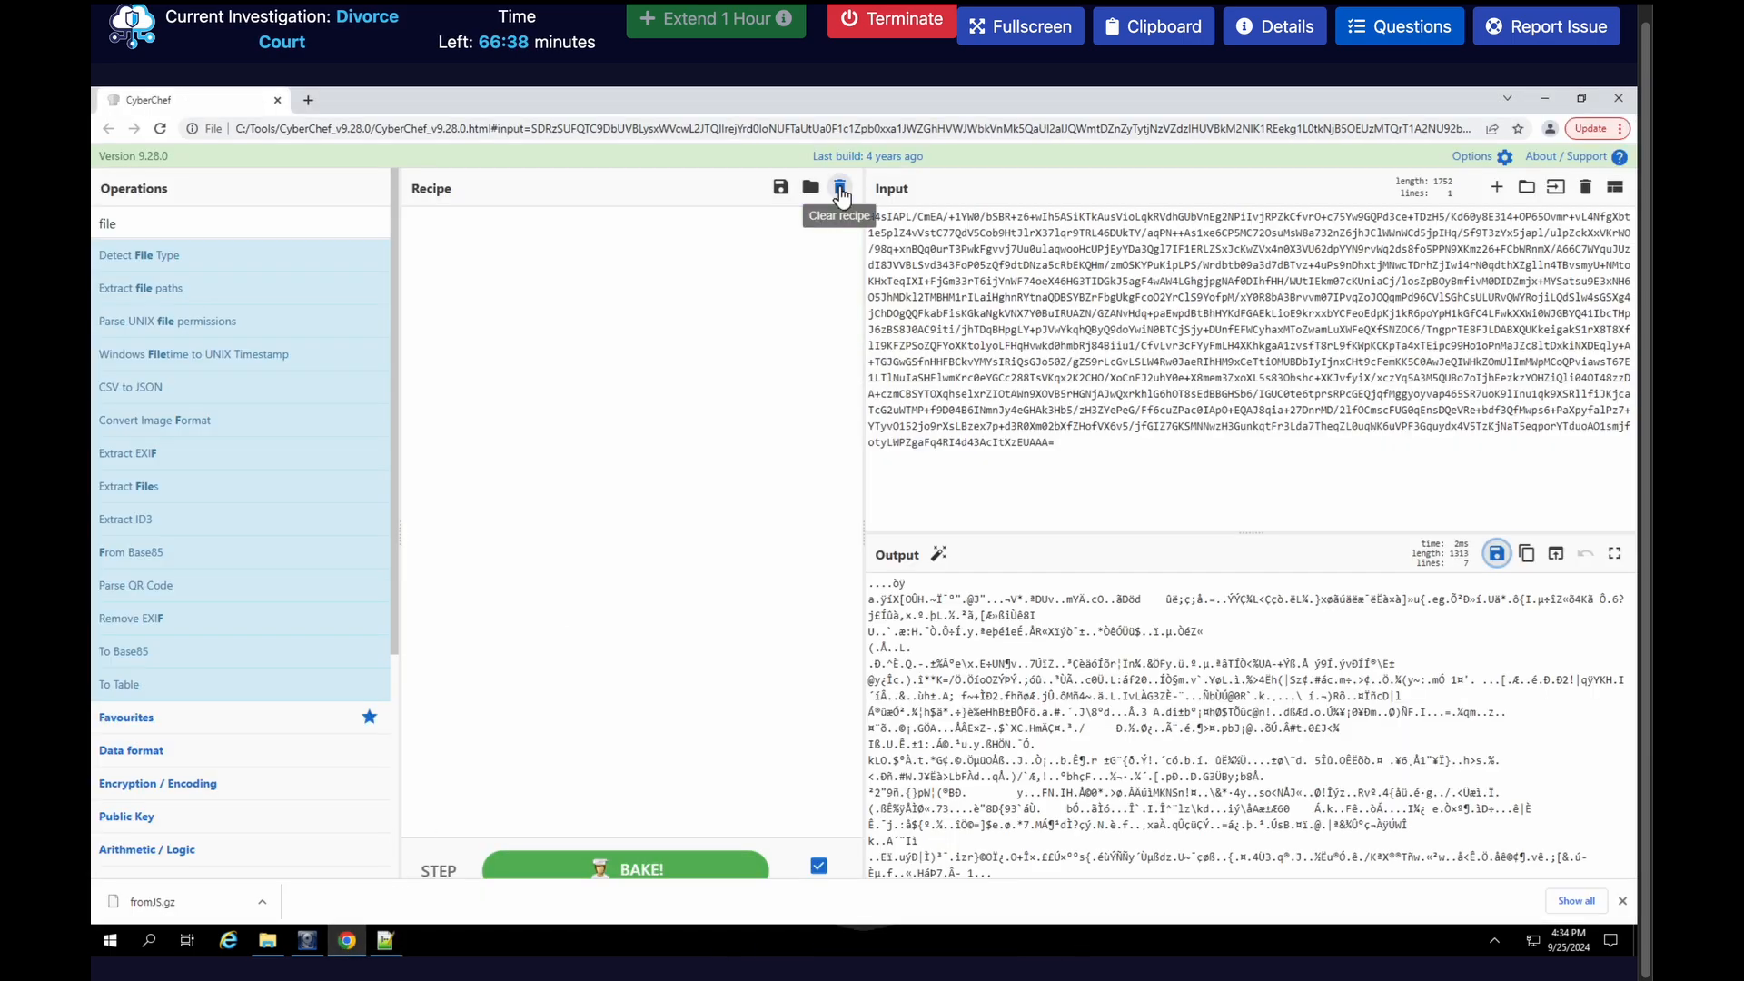
left_click(1584, 186)
left_click(1359, 324)
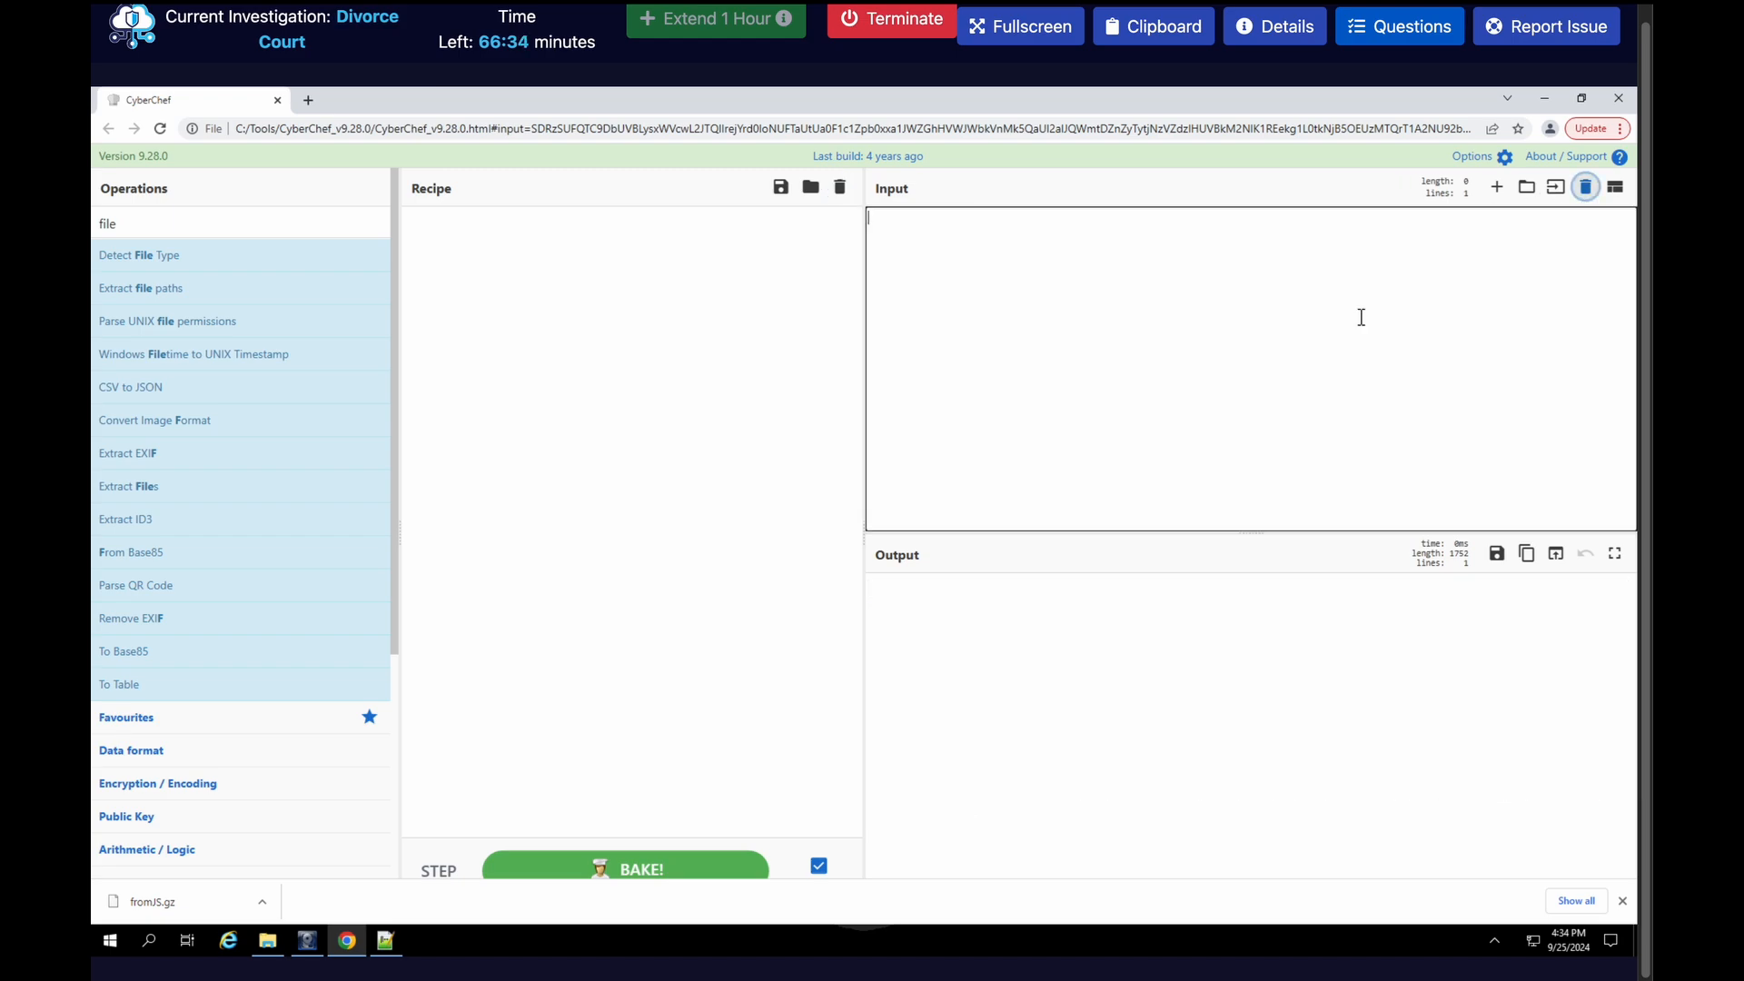
key("ctrl+v")
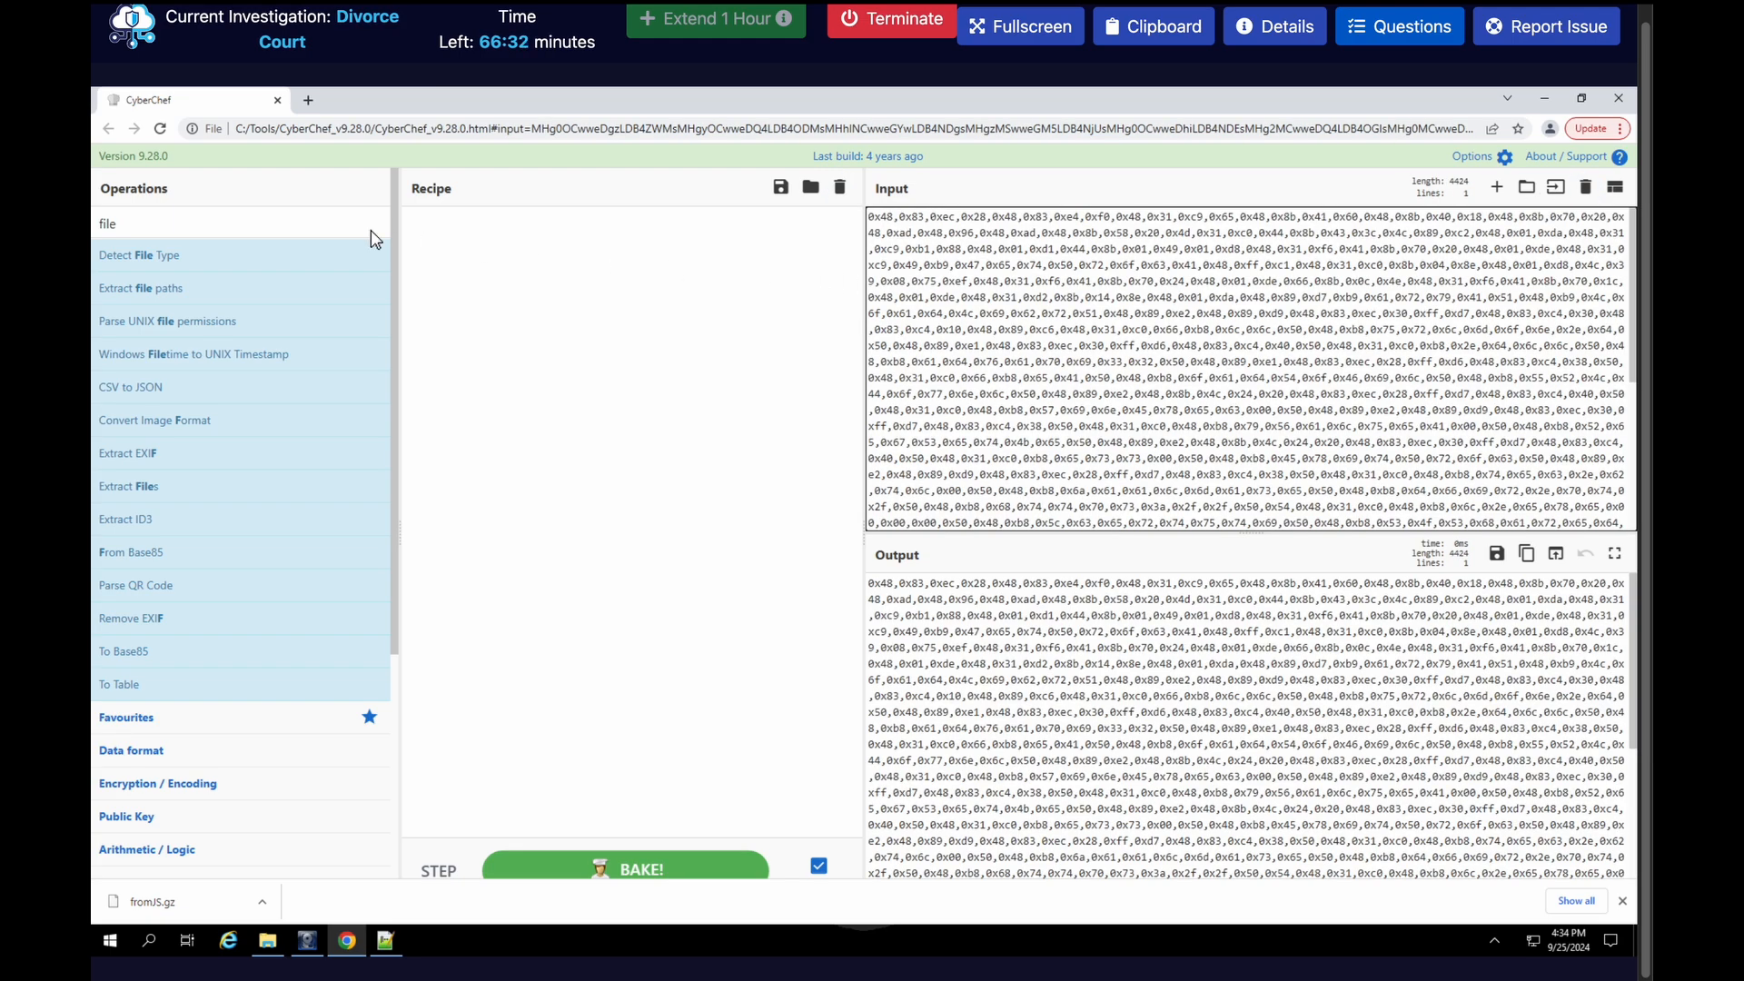
Decode the bytes with a From Hex operation using the Auto delimiter and save the output as download.dat
left_click(284, 220)
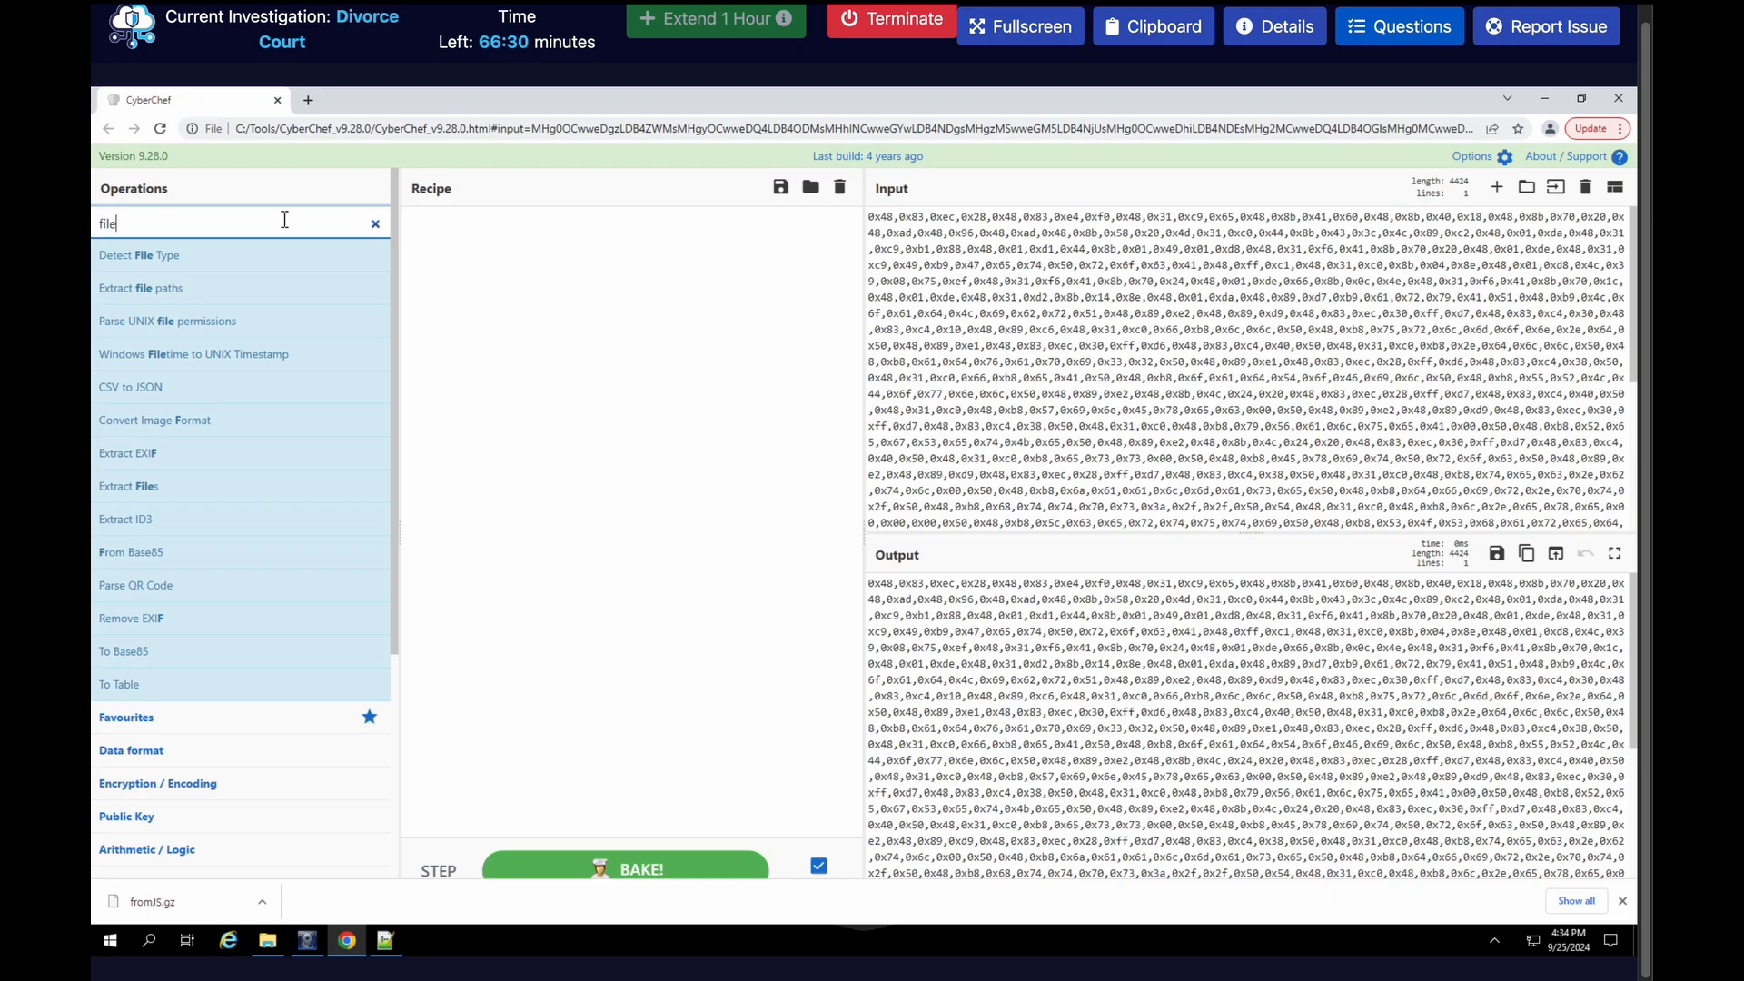
key("BackSpace")
key("BackSpace")
key("BackSpace")
key("BackSpace")
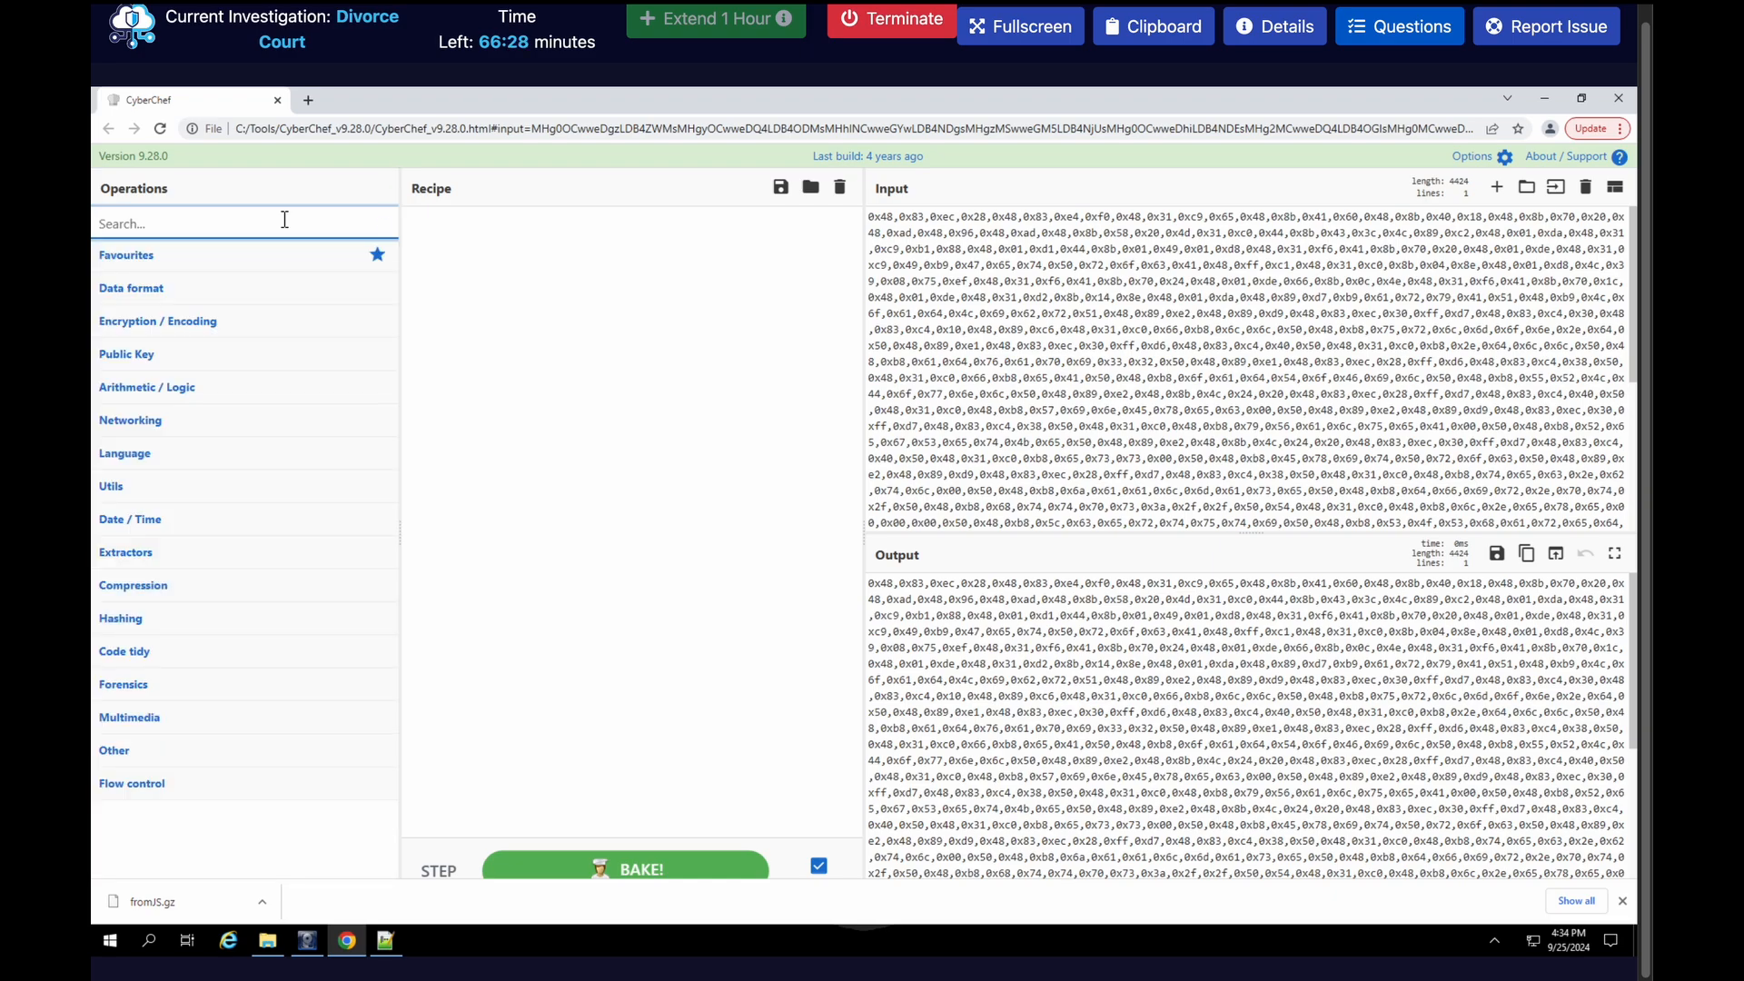
type("from")
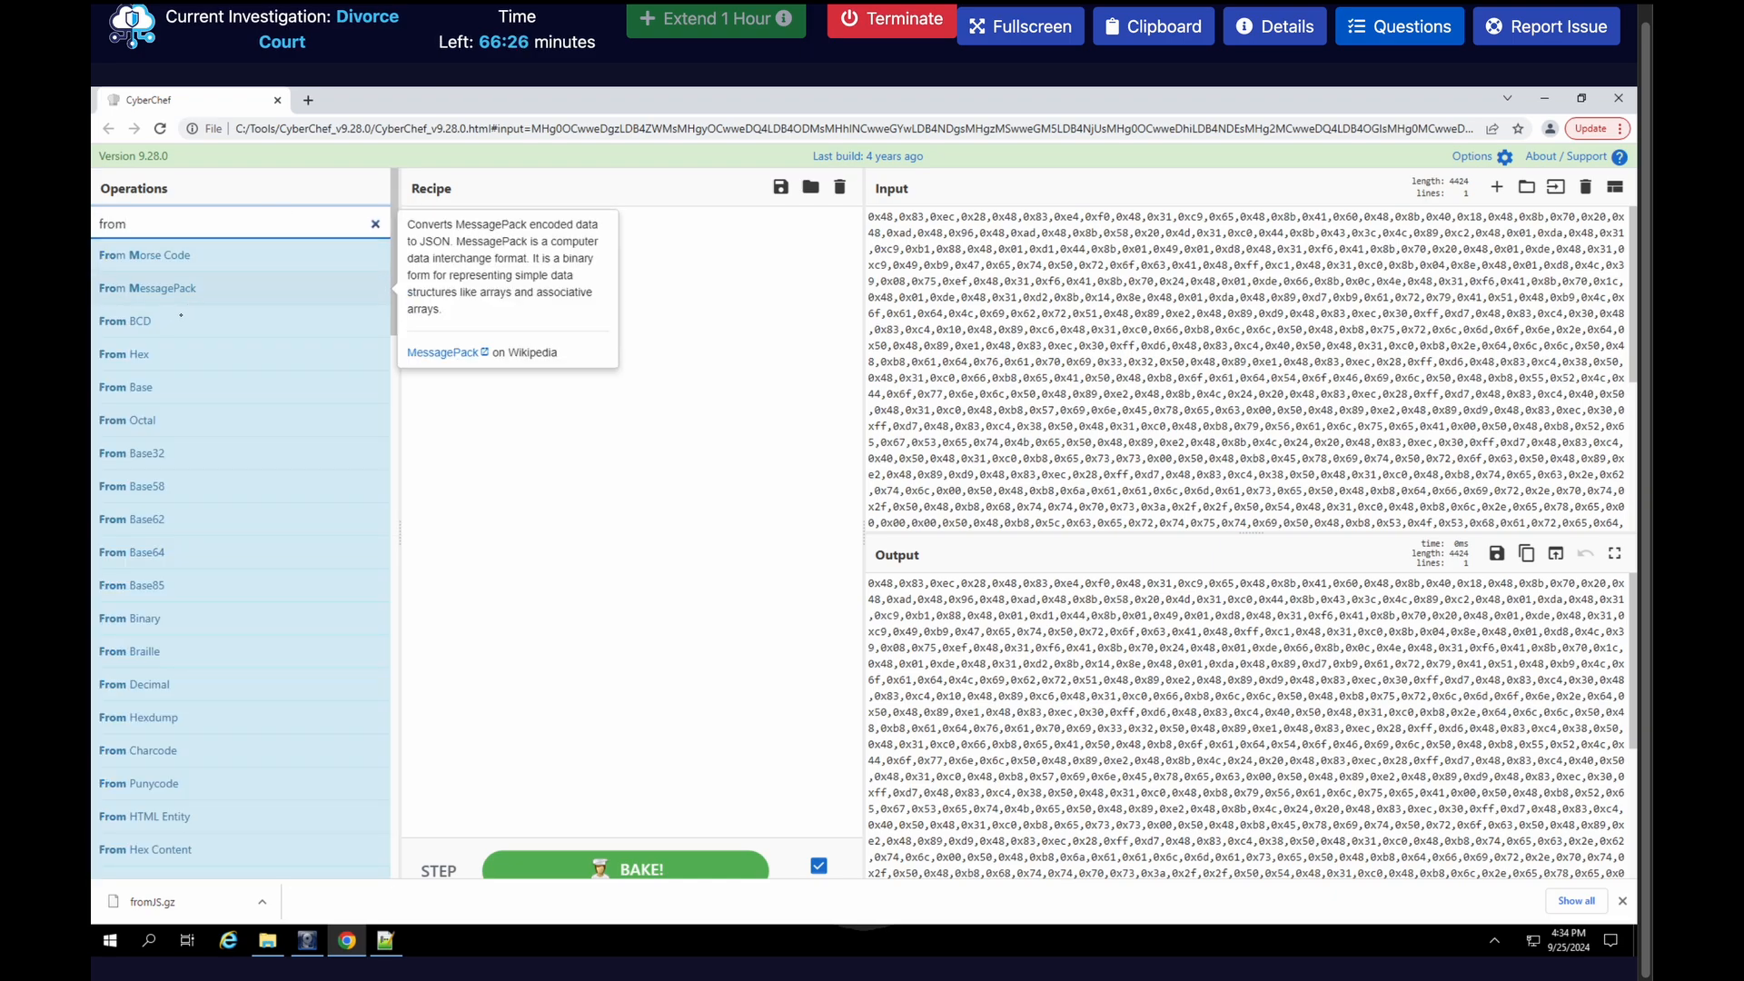
left_click_drag(125, 353, 525, 318)
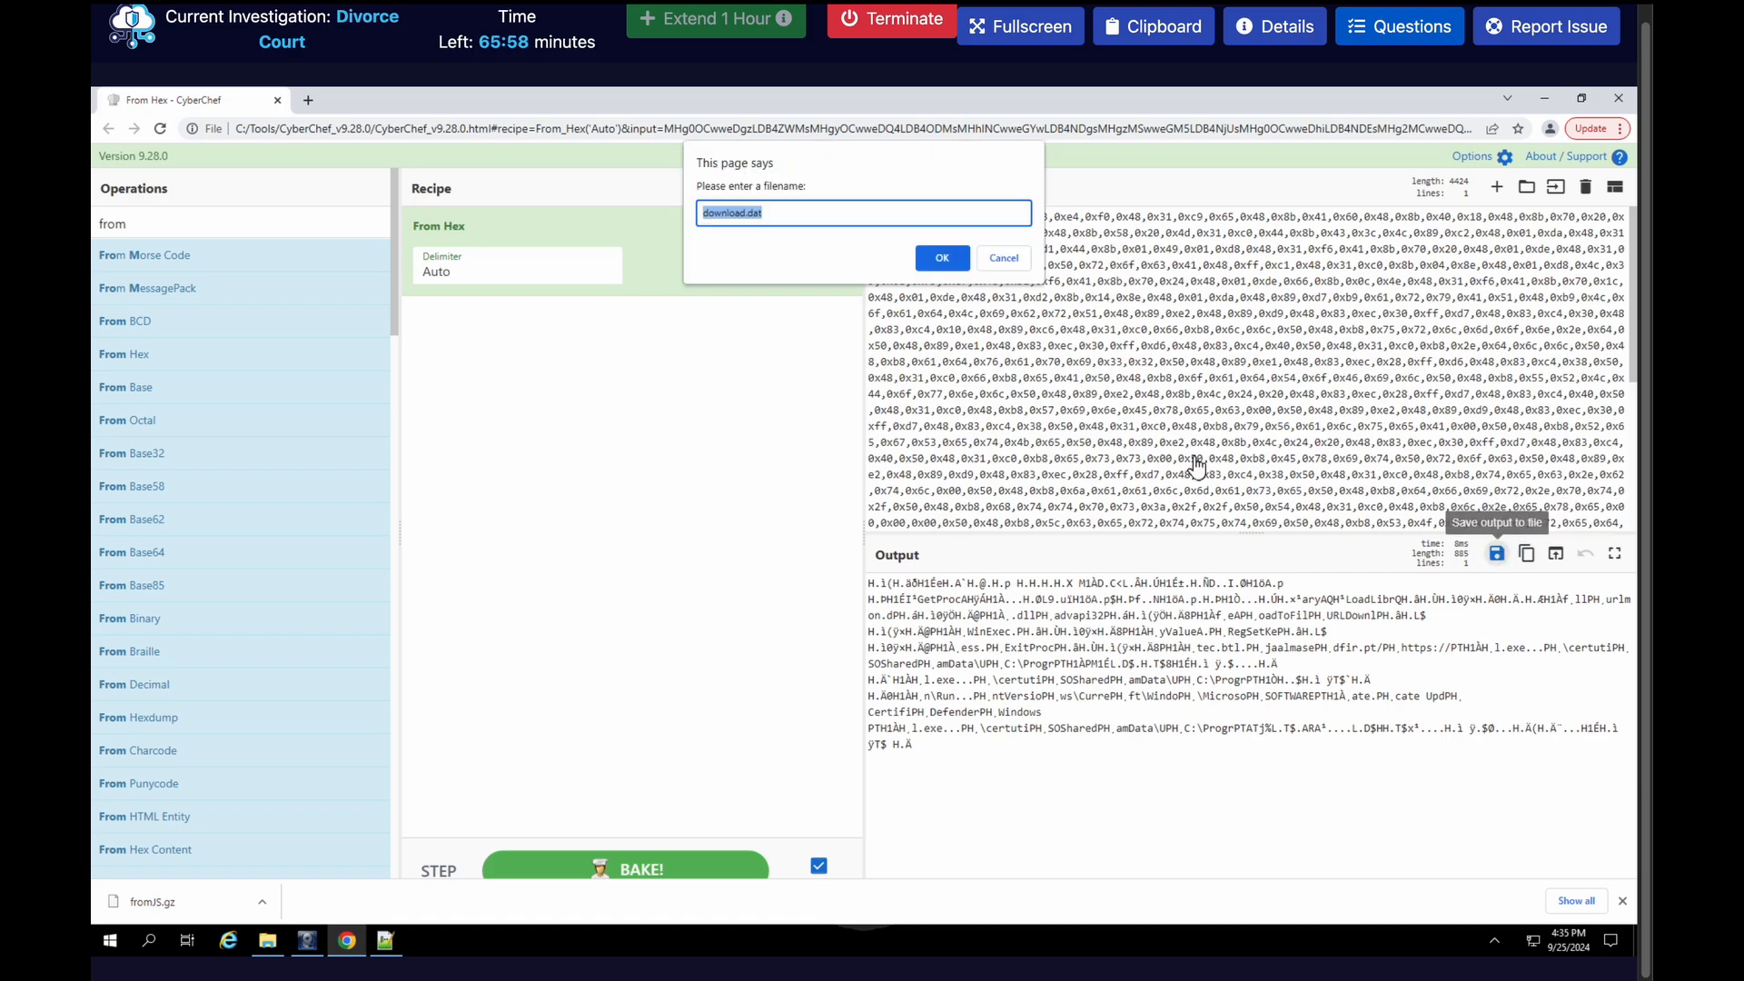
key("Return")
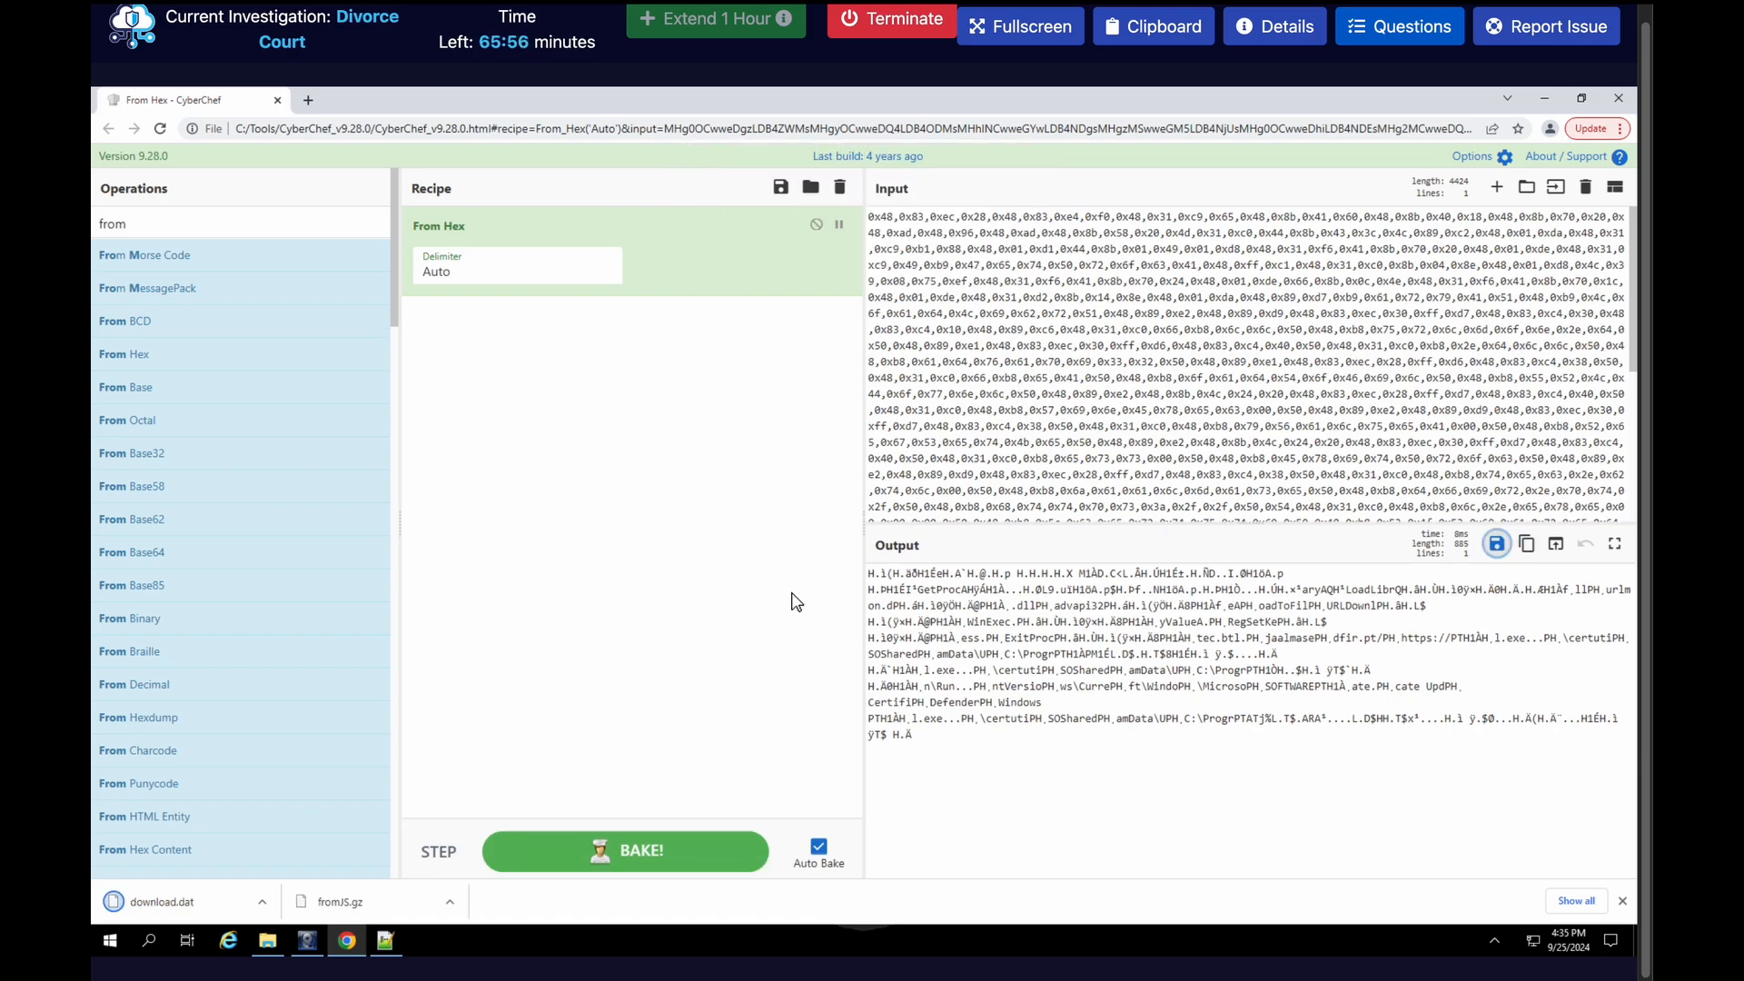
Open PowerShell, change to the C:\Tools\scdbg directory and list its files
left_click(150, 941)
type("p")
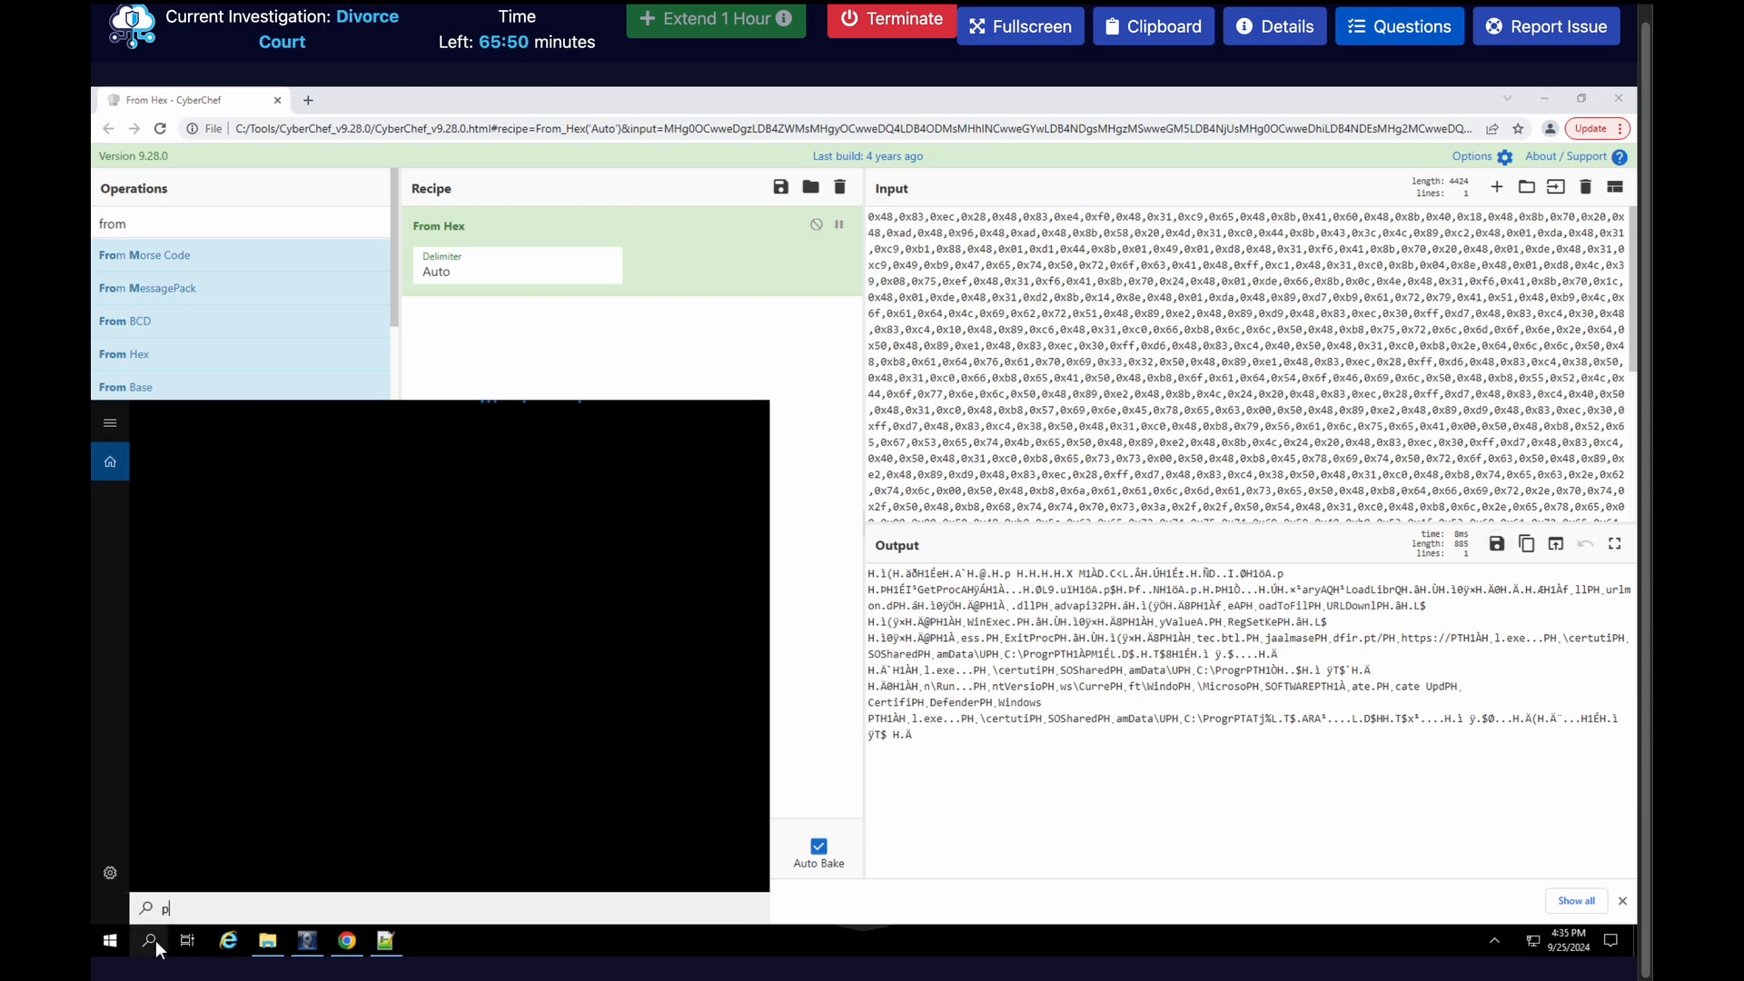
type("ower")
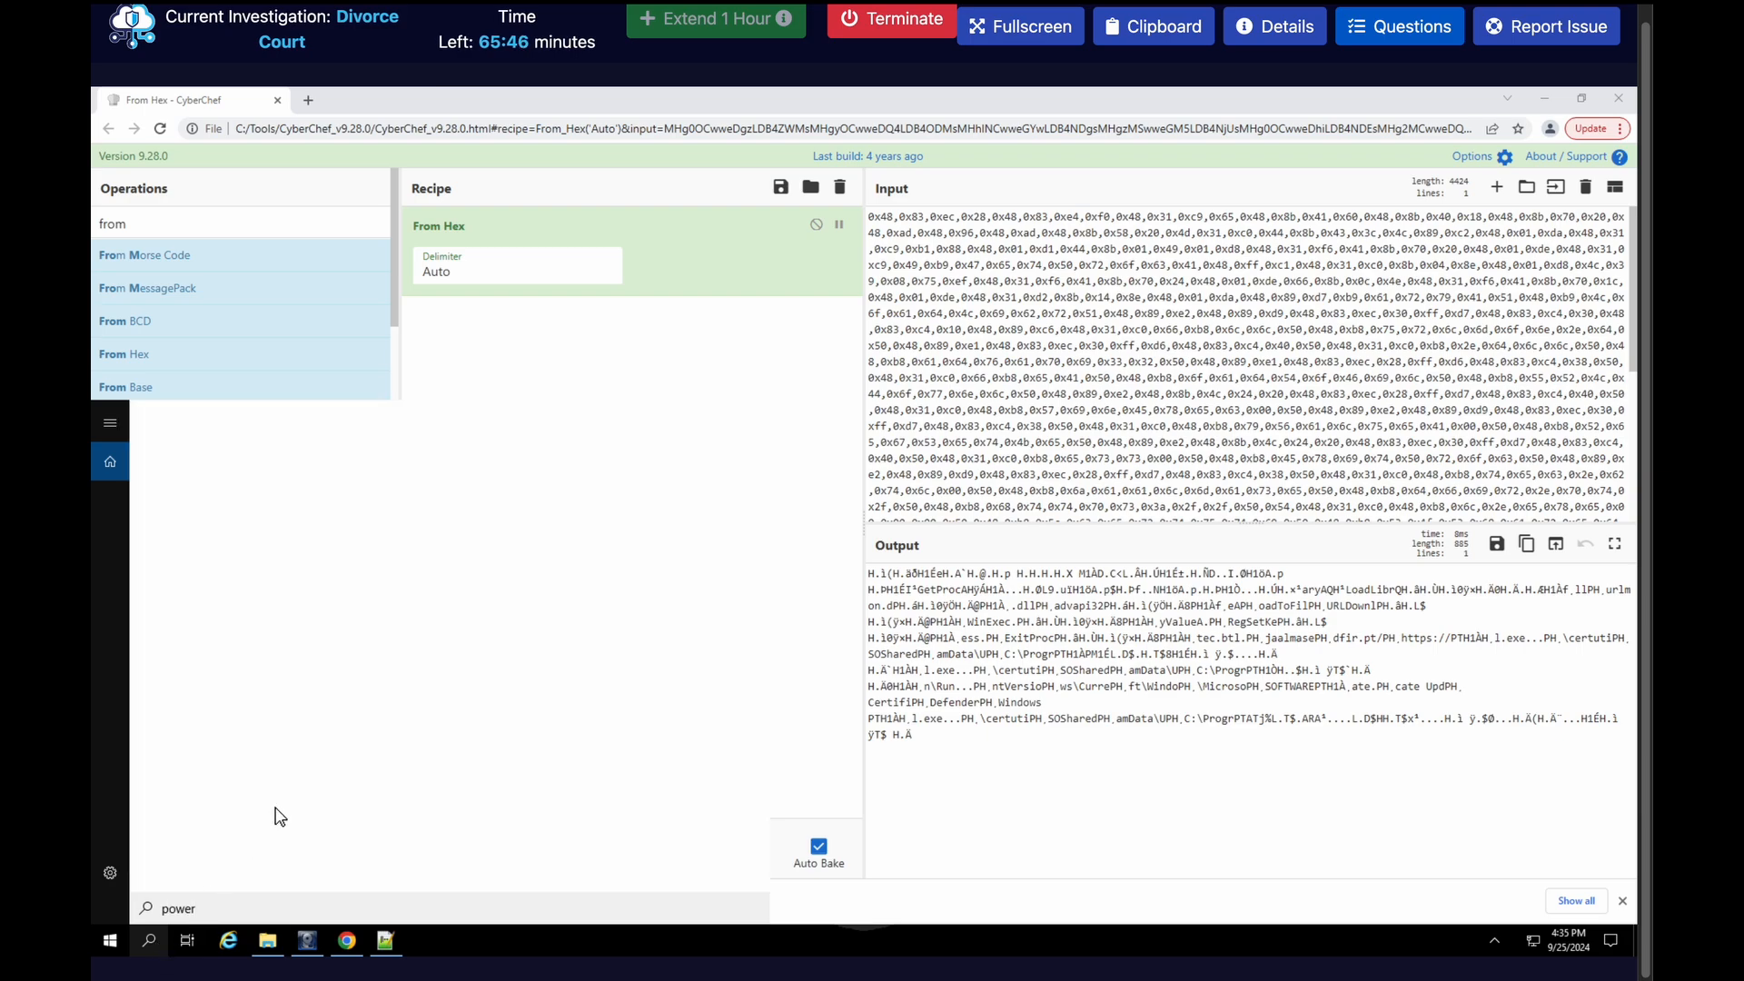
type("d C")
type(":\\")
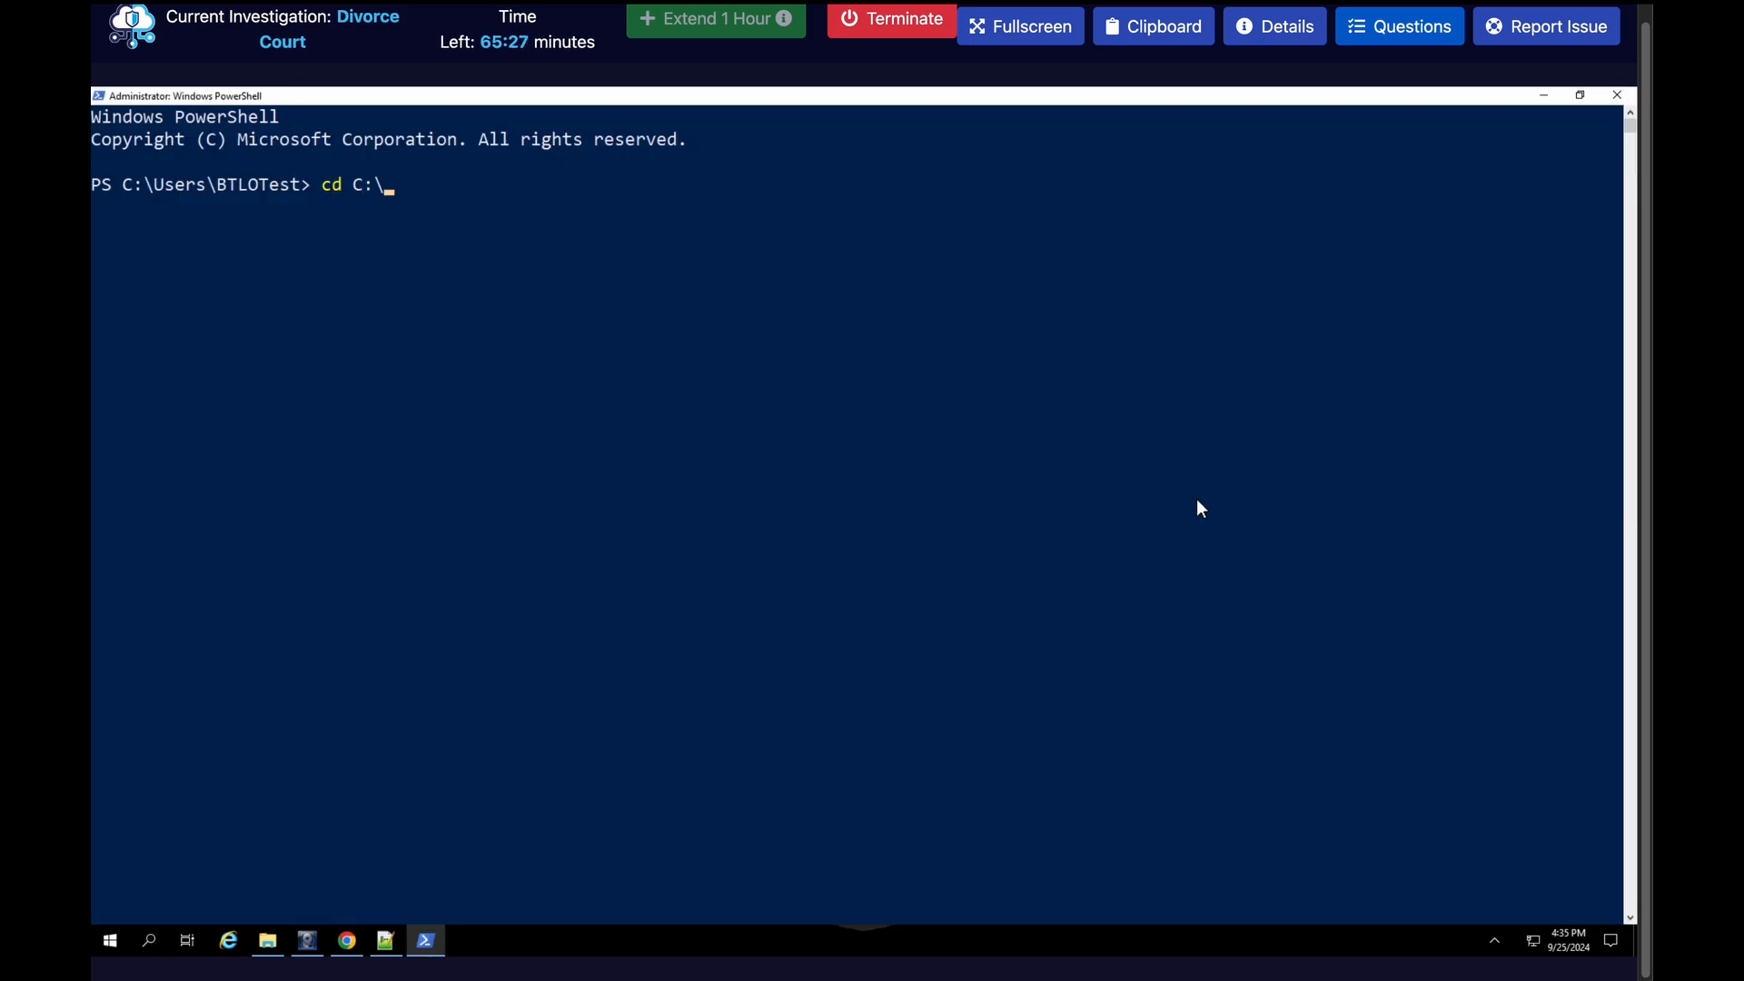
type("To")
key("Tab")
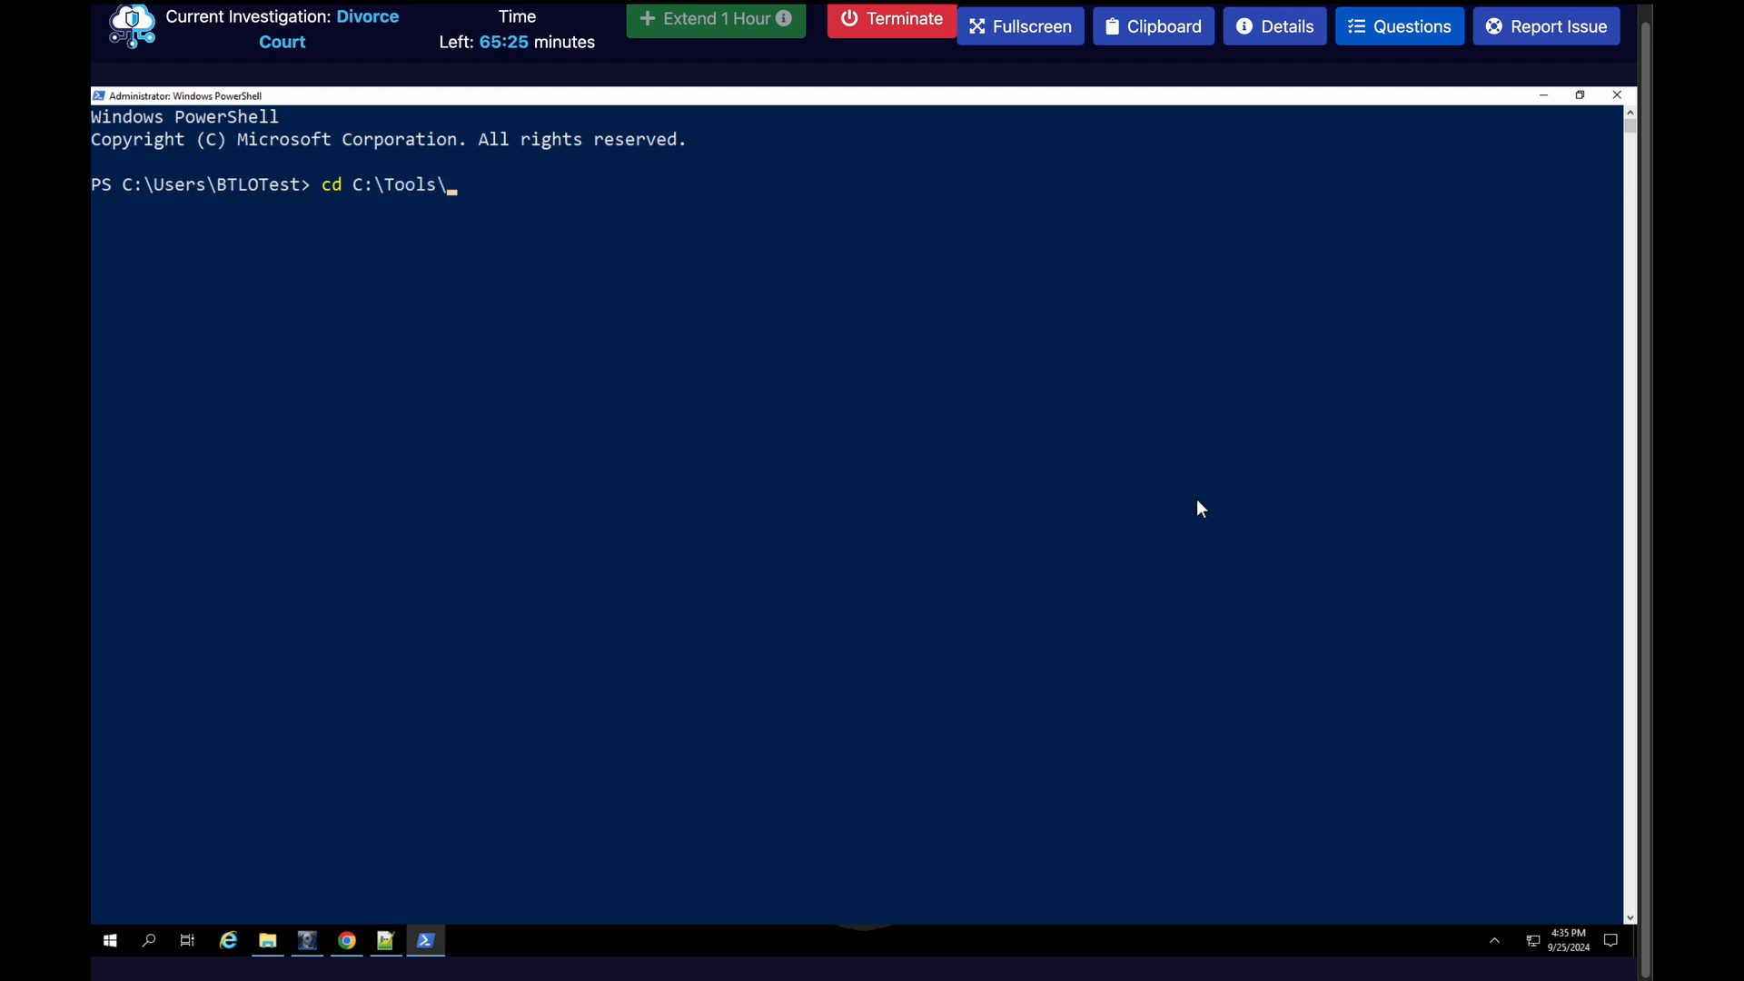
type("sc")
key("Tab")
key("Return")
type("ls")
key("Return")
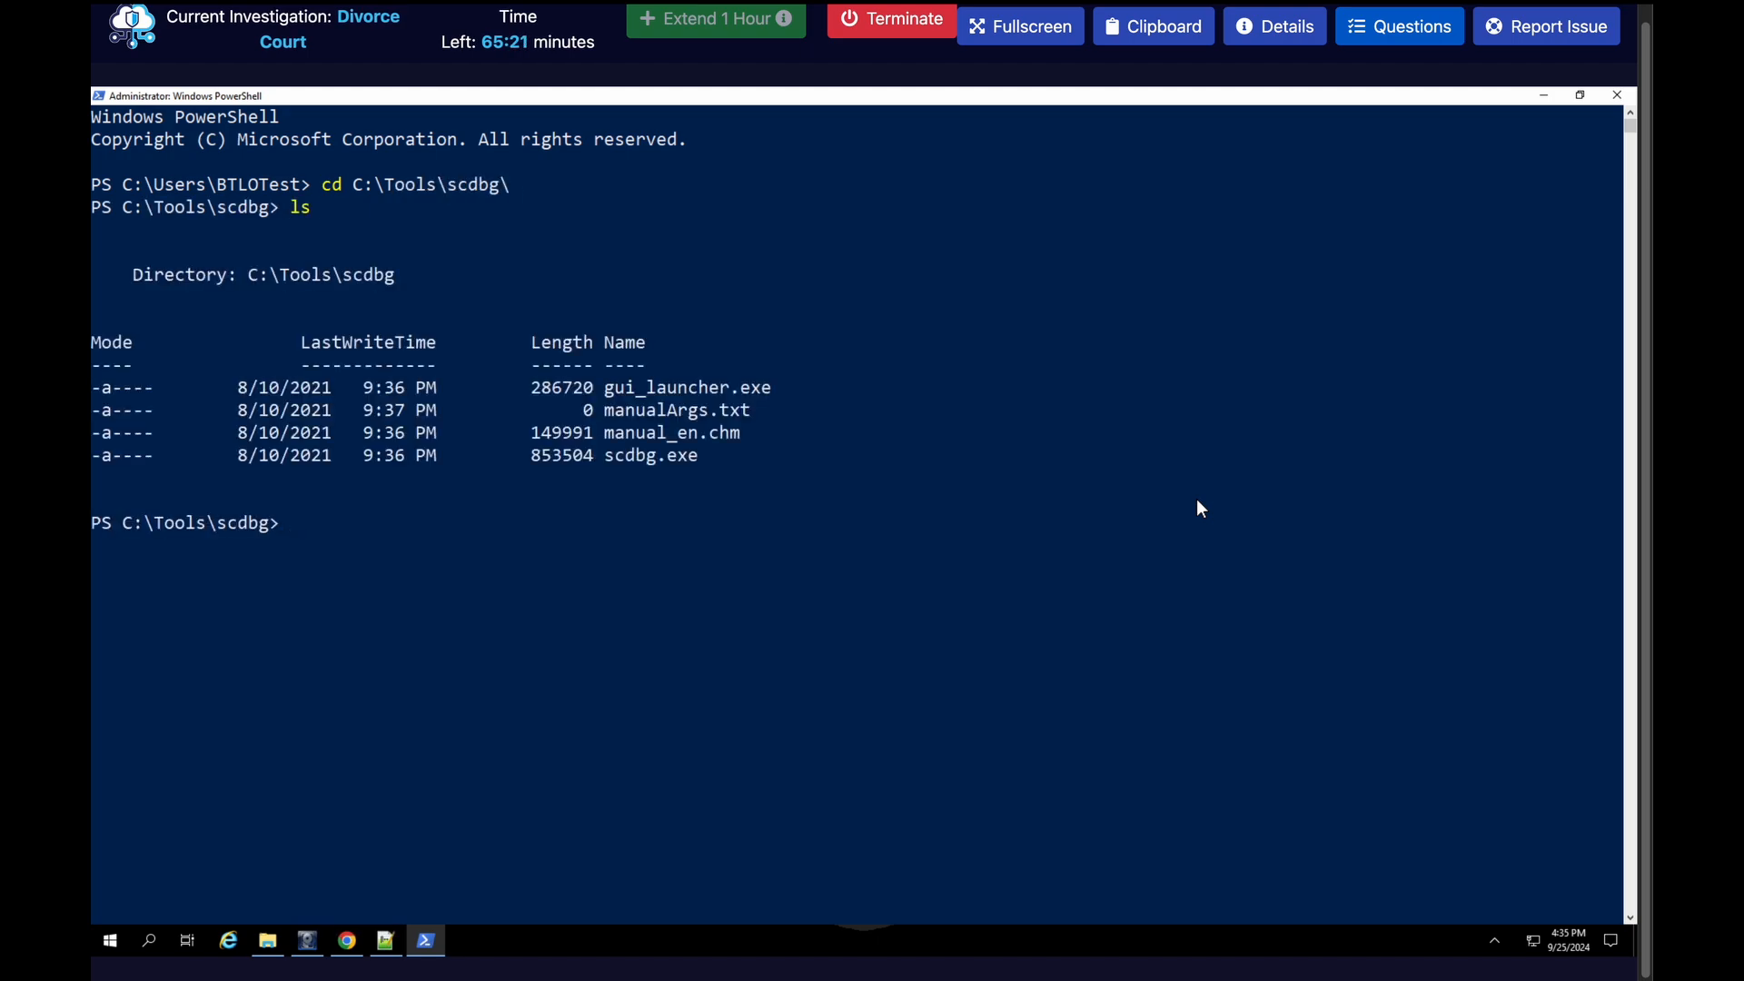
Run scdbg.exe with the -f option on C:\Users\BTLOTest\Downloads\download.dat to emulate the shellcode
type(".\\scd")
key("Tab")
type("-f C:\\Users\\A")
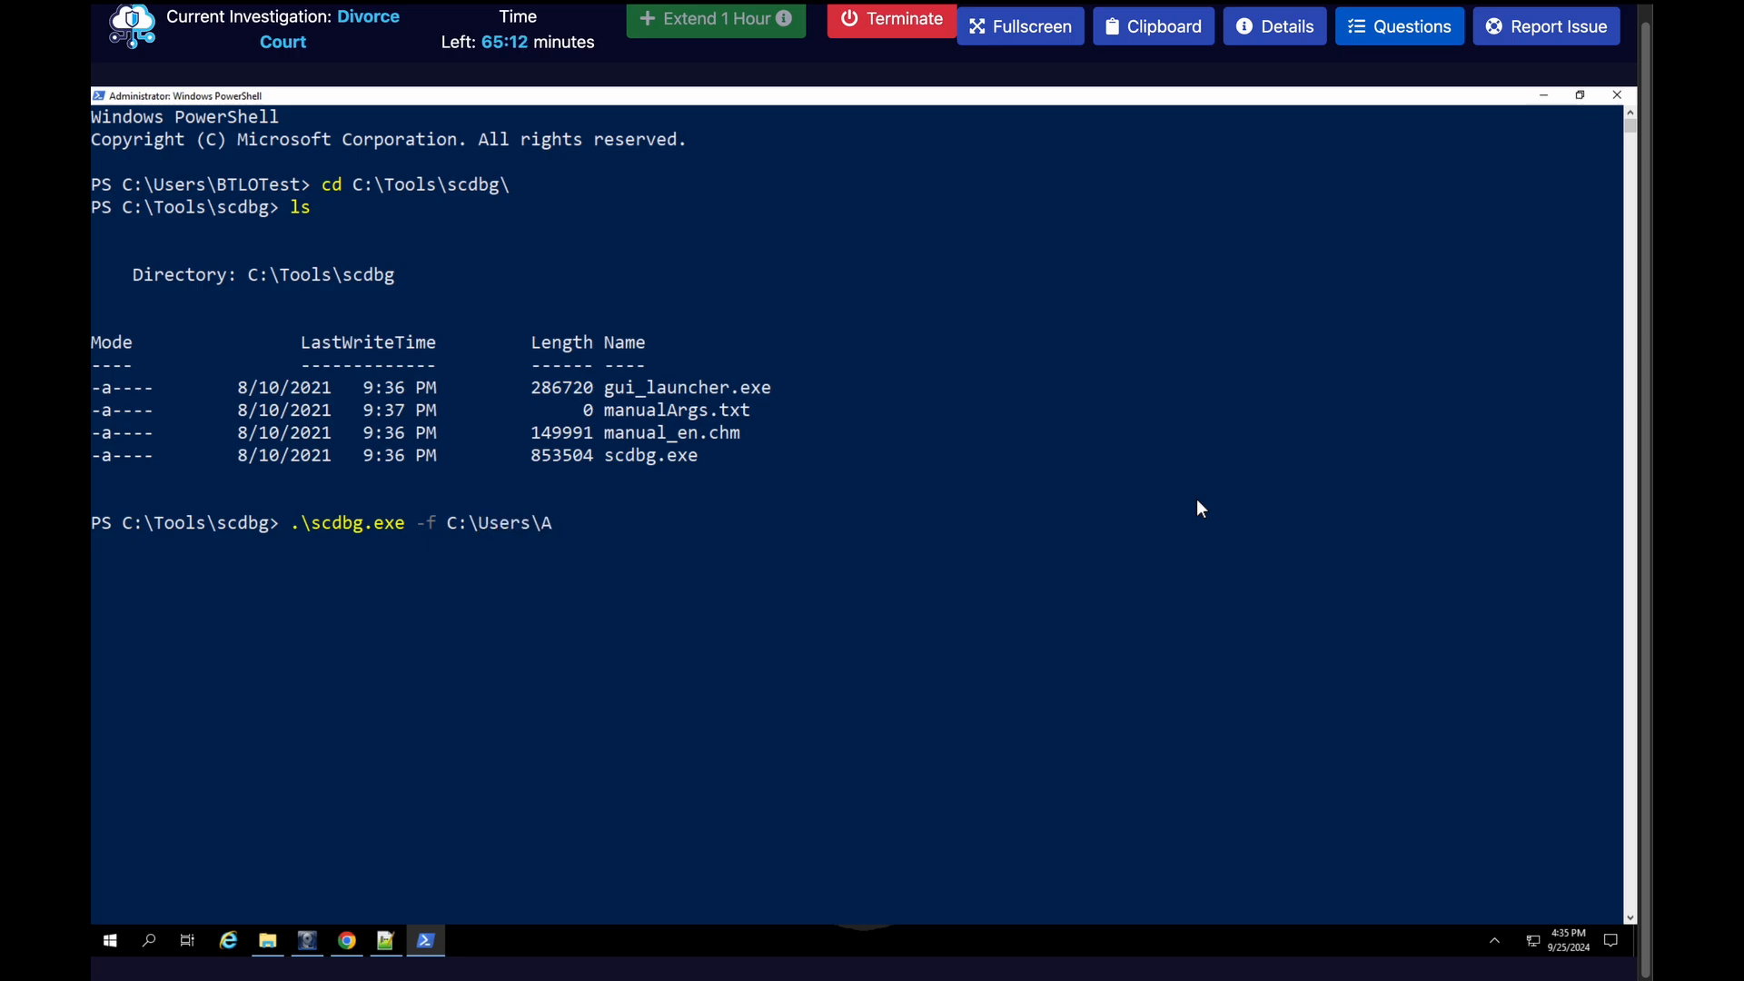
key("BackSpace")
type("B")
key("Tab")
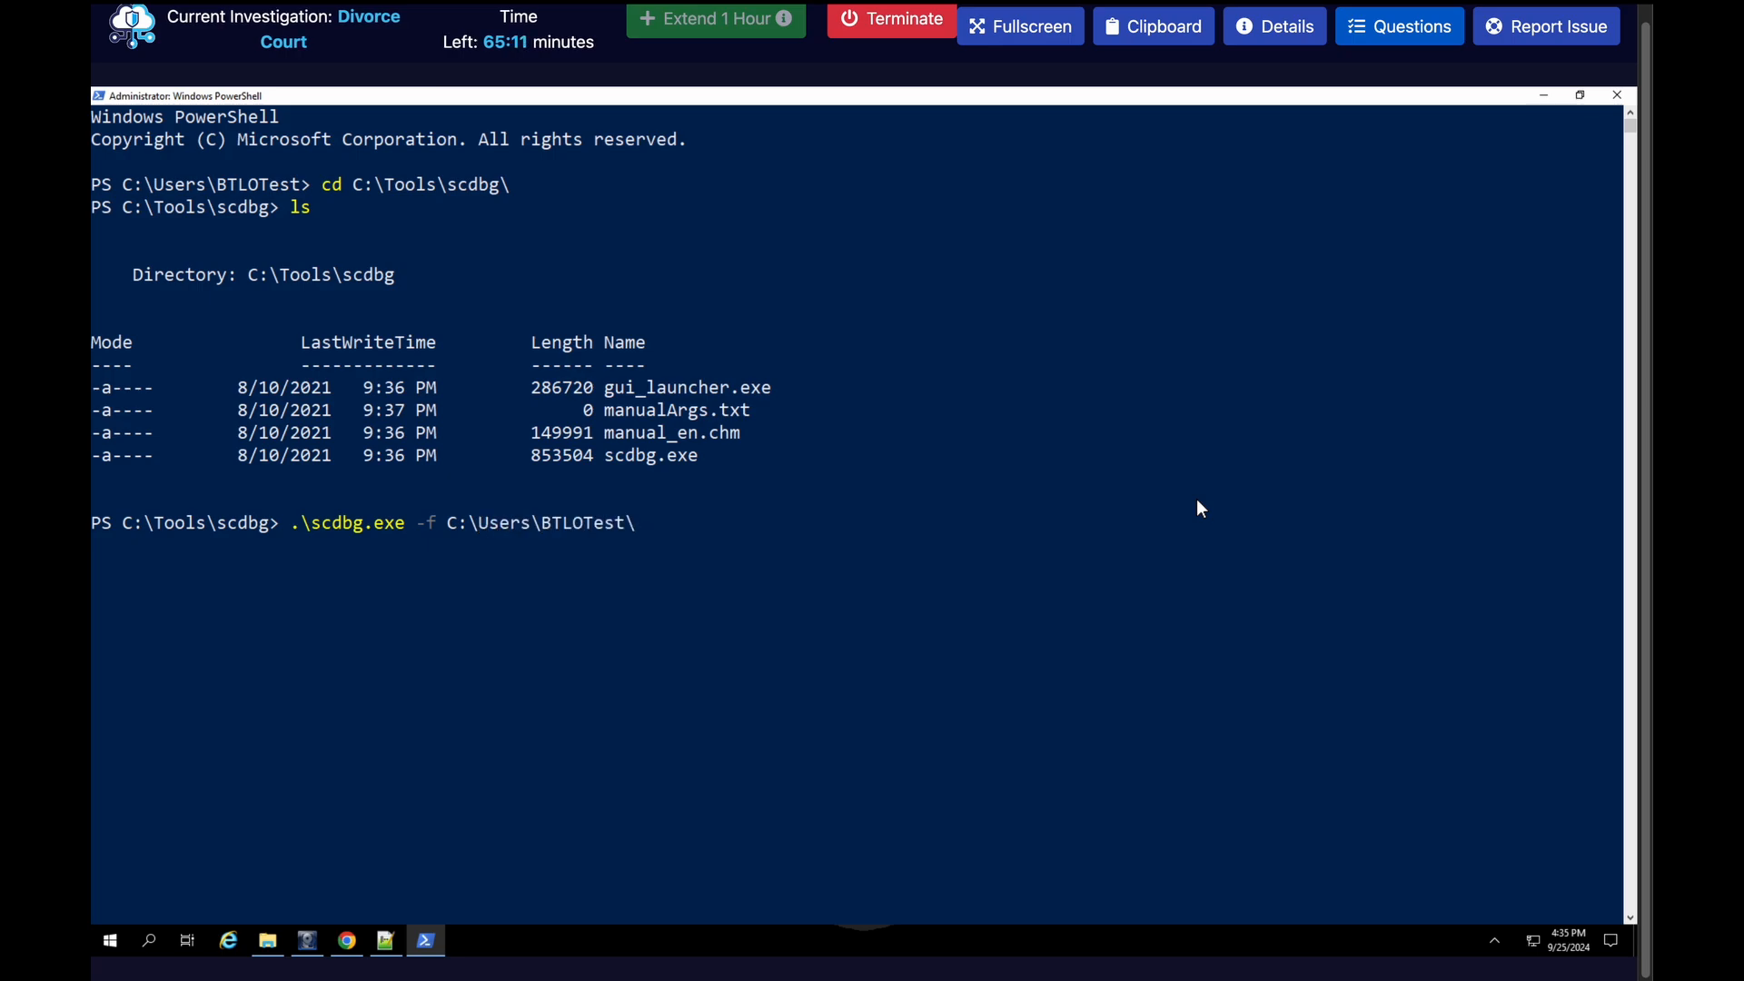
type("Dow")
key("Tab")
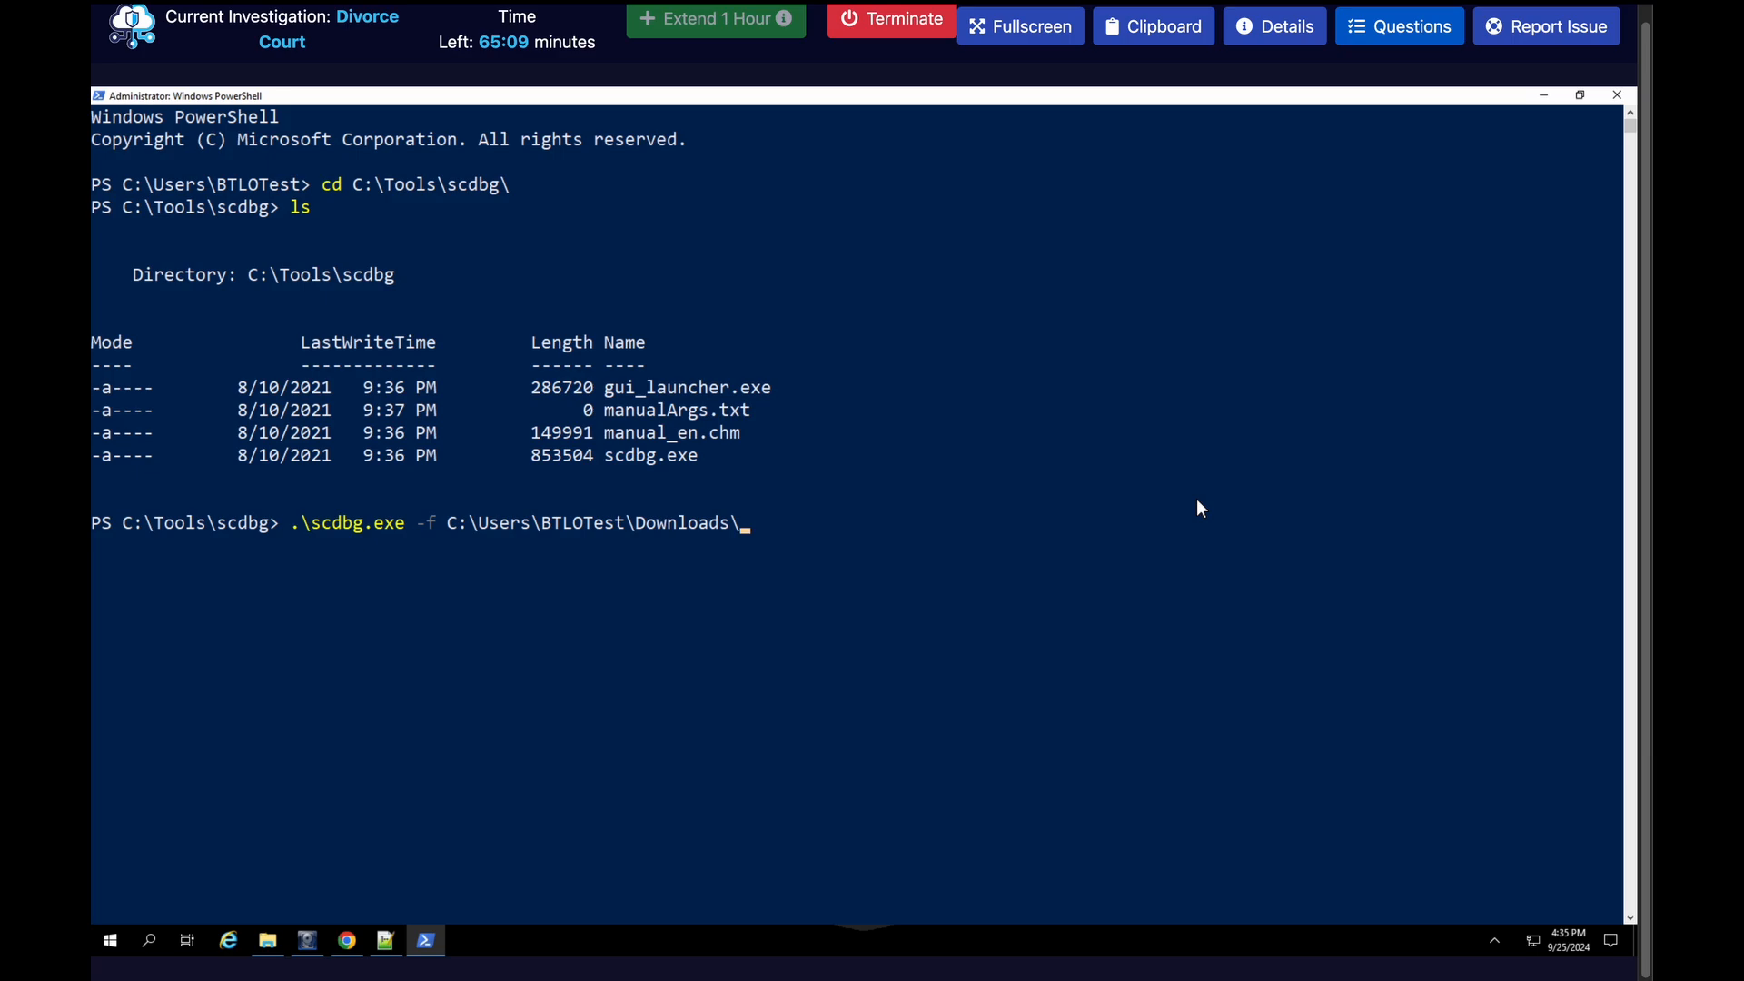
type("dow")
key("Tab")
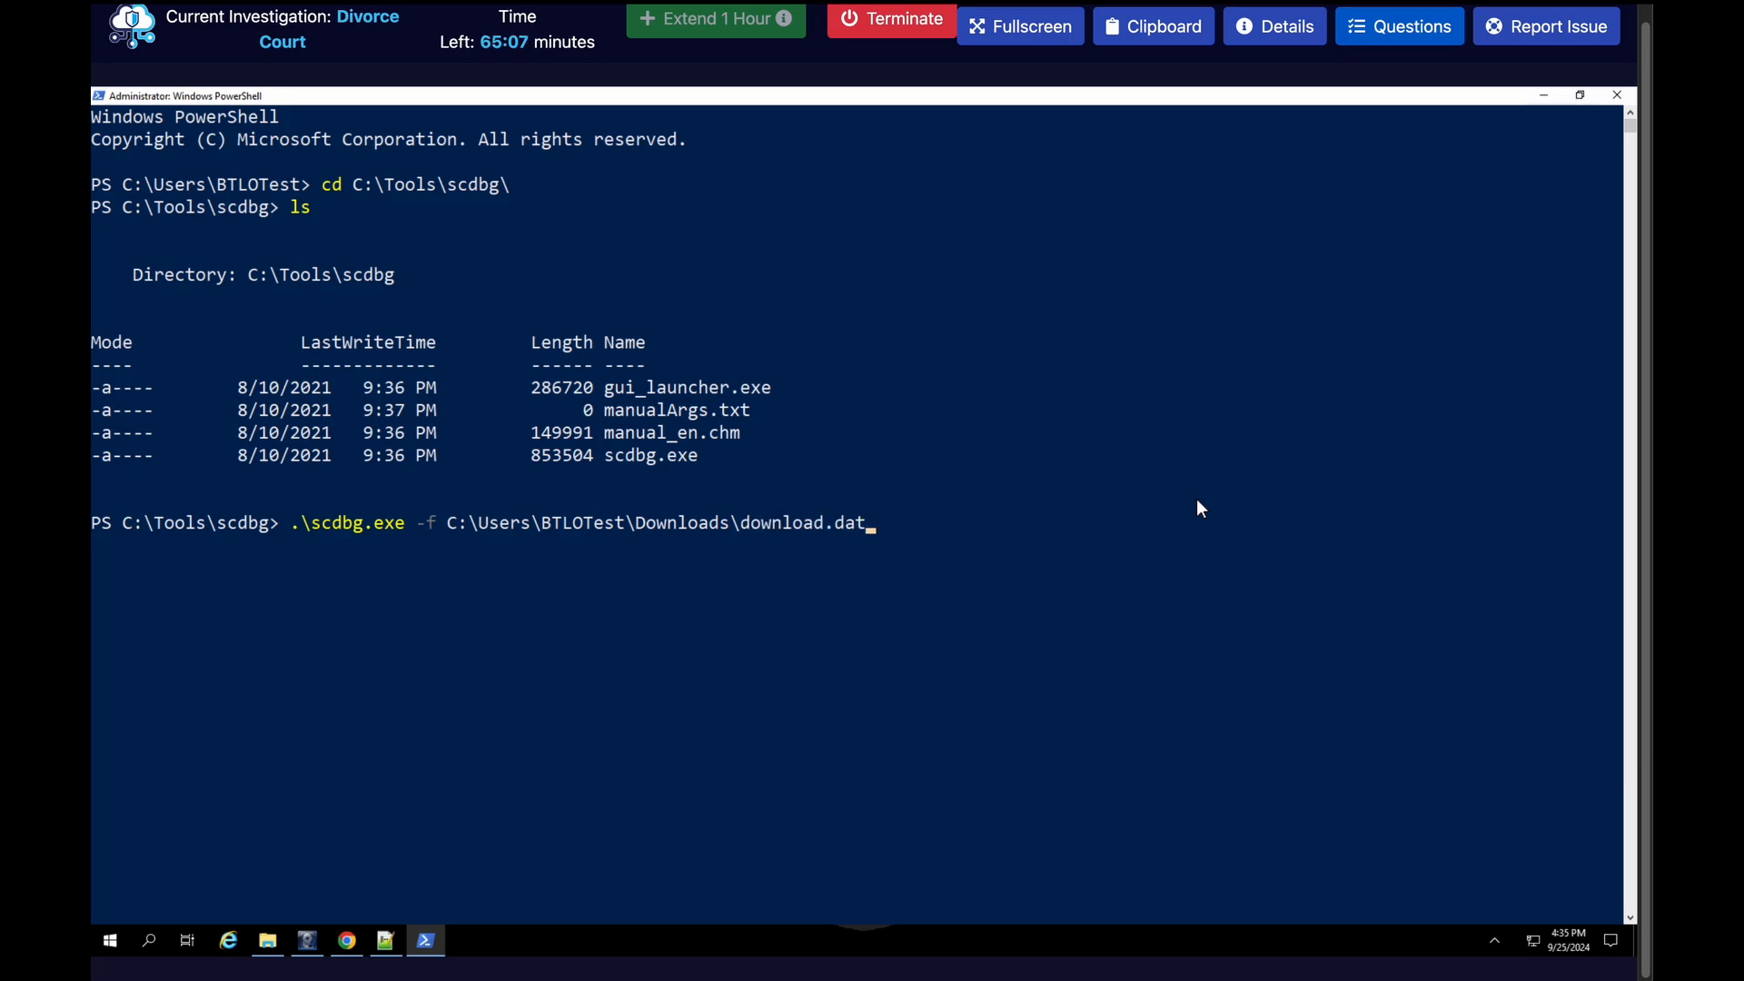
key("Return")
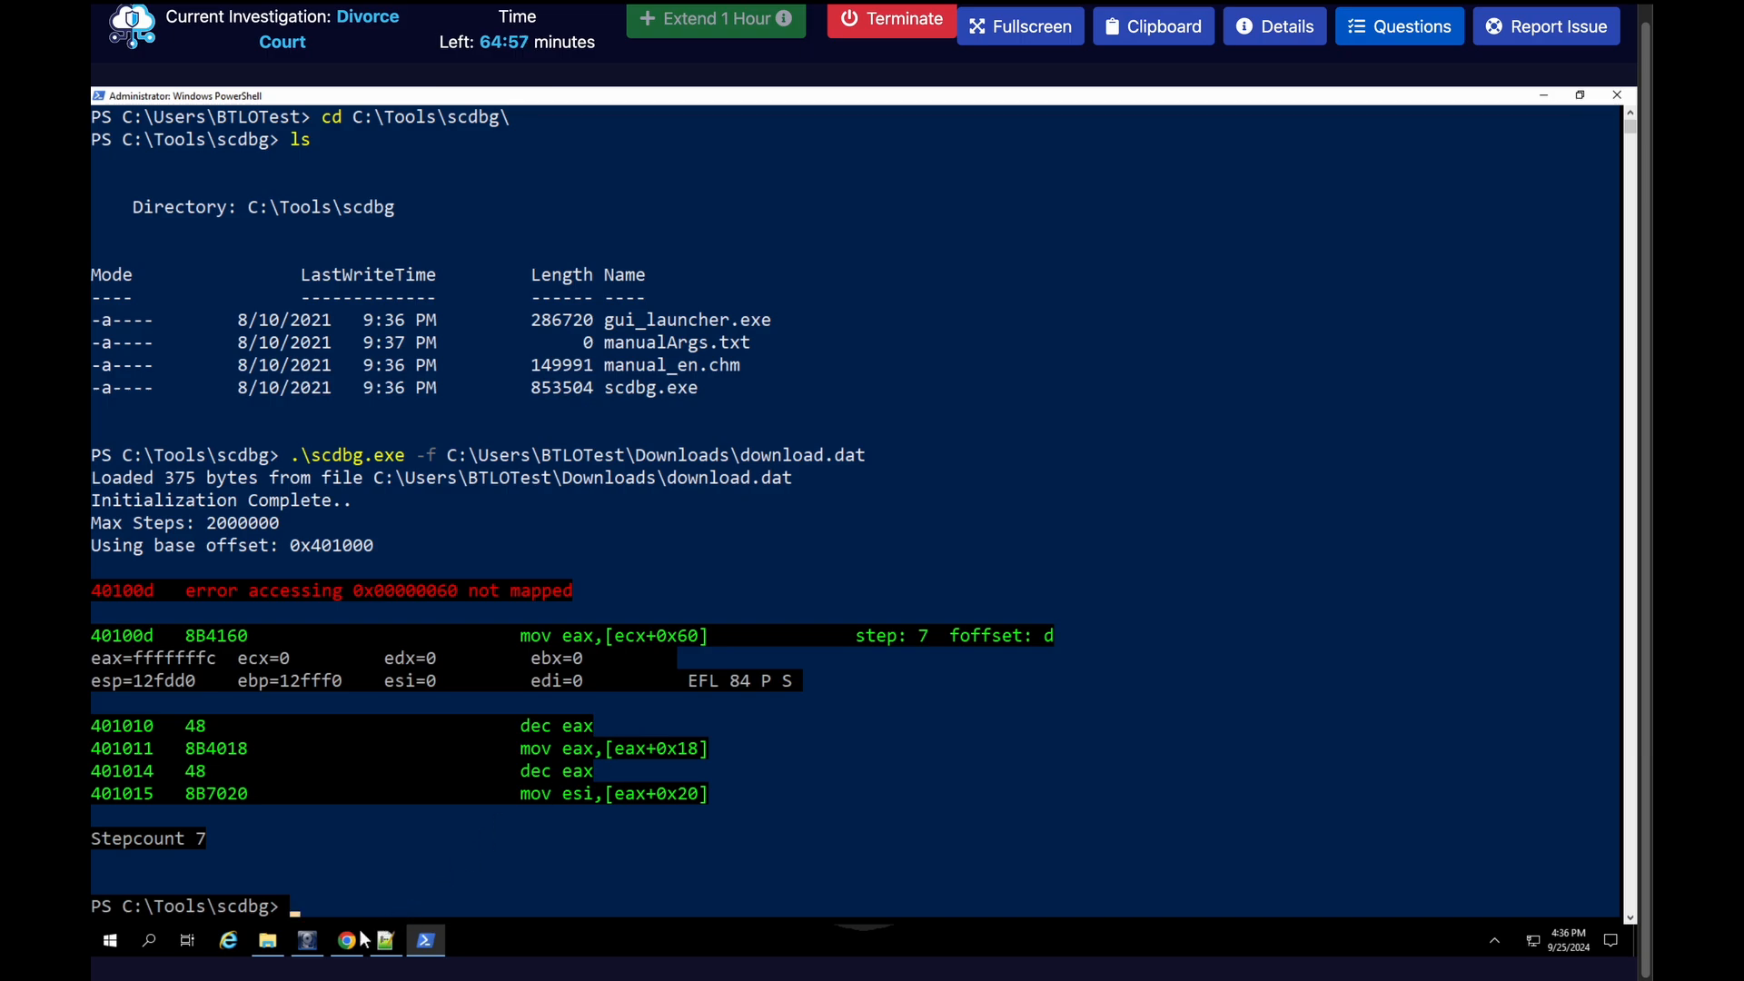
Clear the console and rerun scdbg.exe on download.dat with the step limit option -s 100000000
key("alt+Tab")
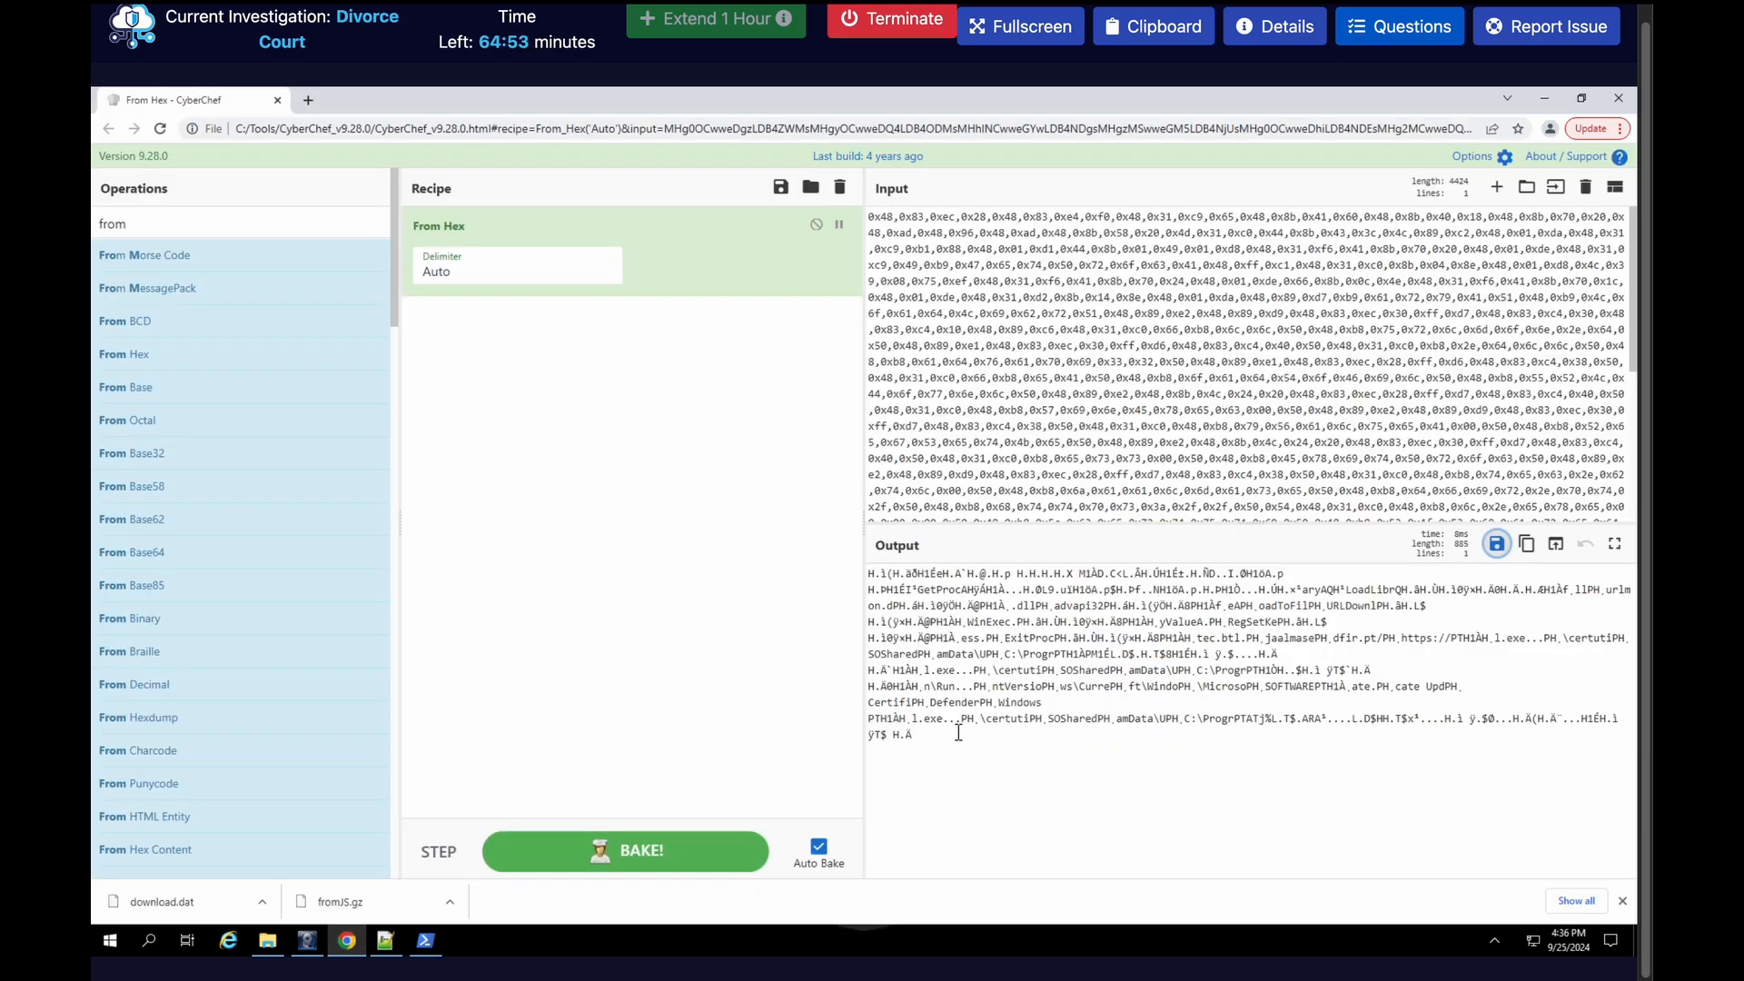
left_click(425, 940)
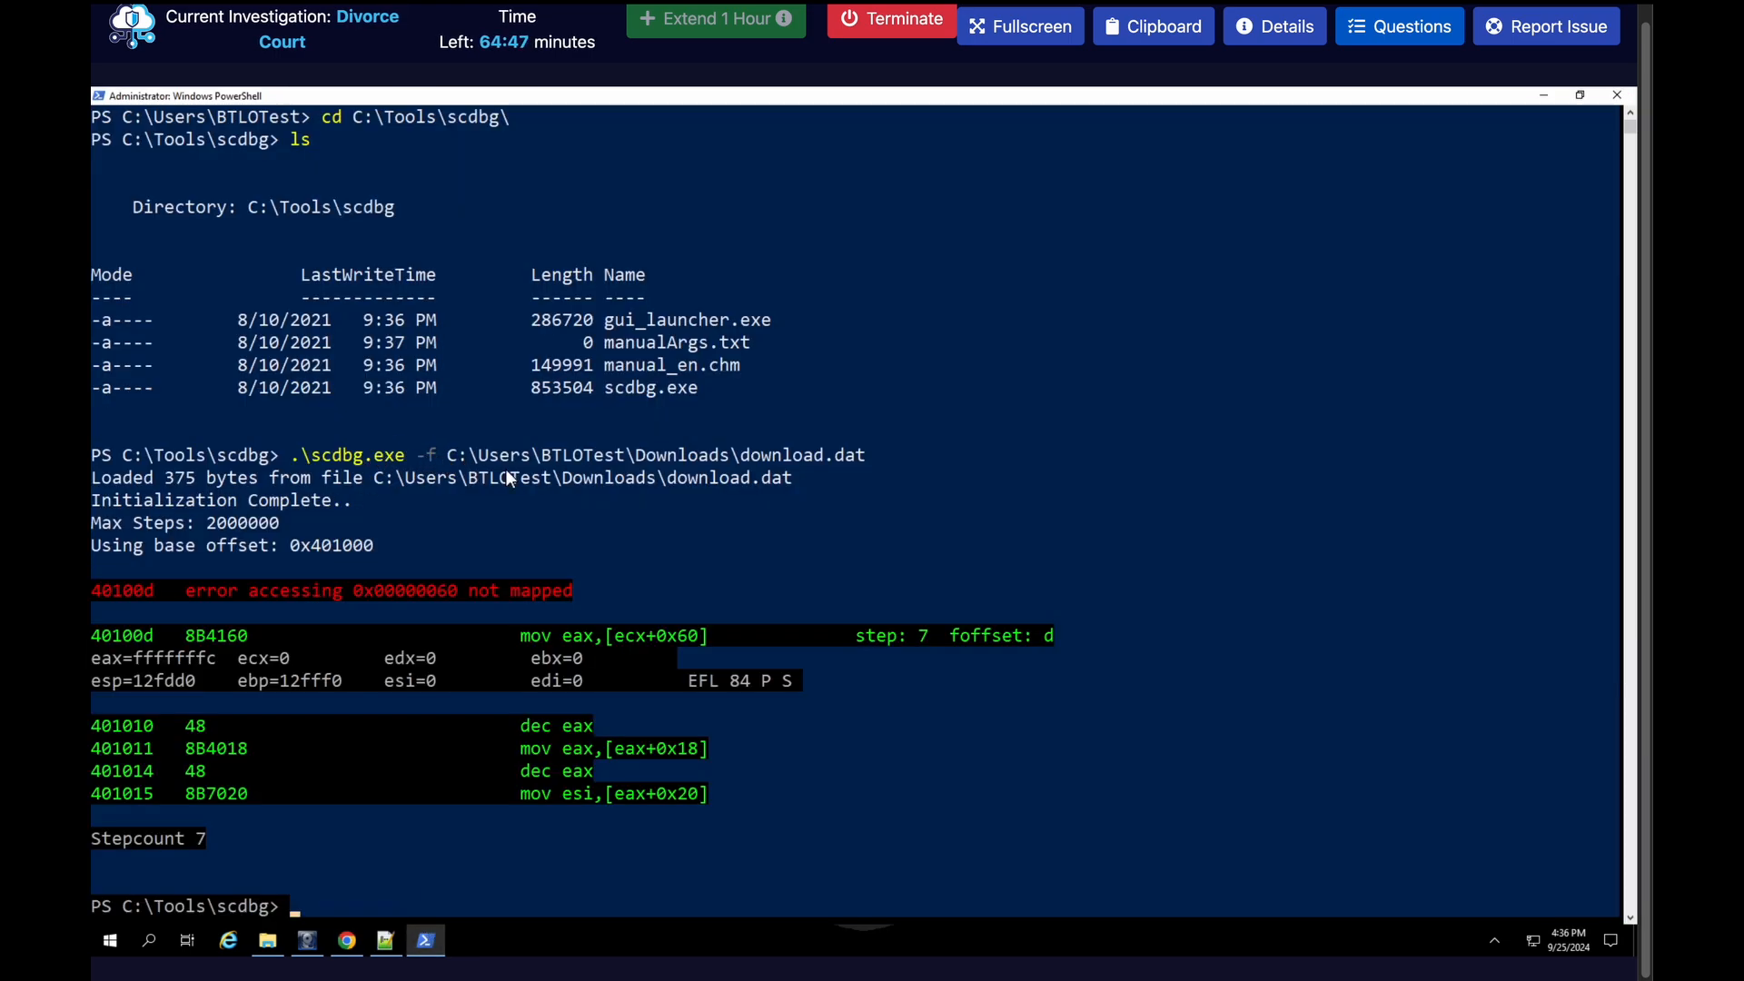
type("cls")
key("Return")
type("cls")
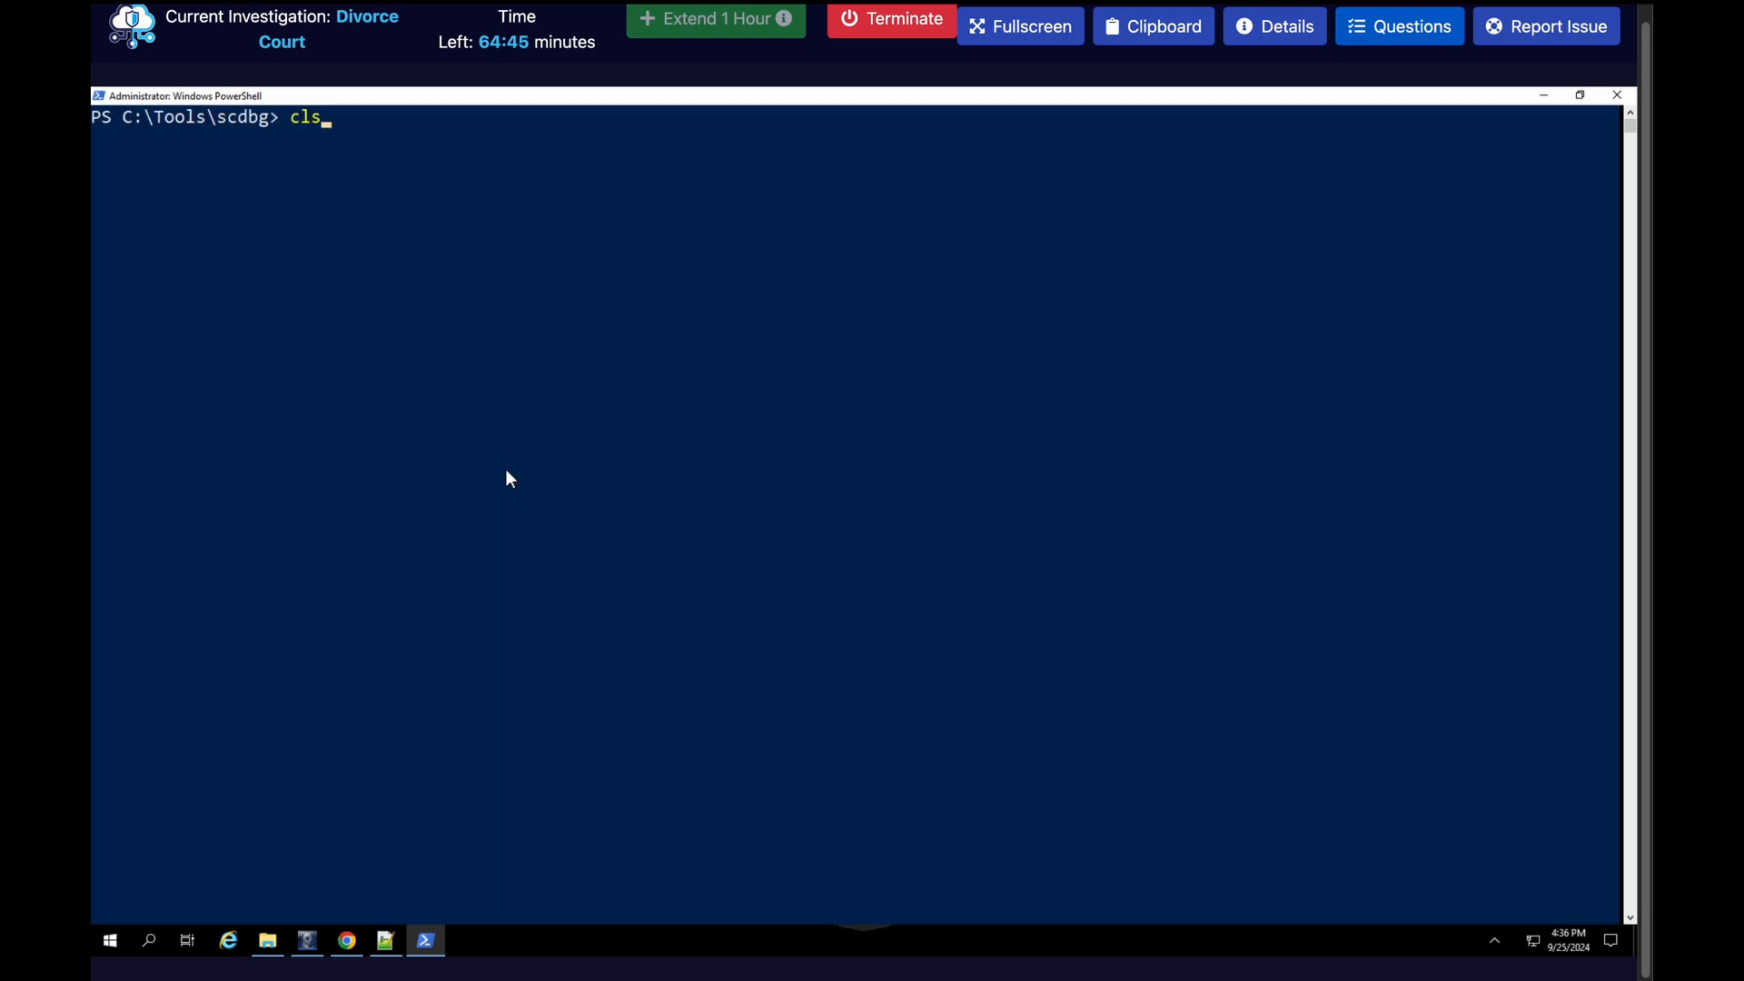
key("Up")
type("-")
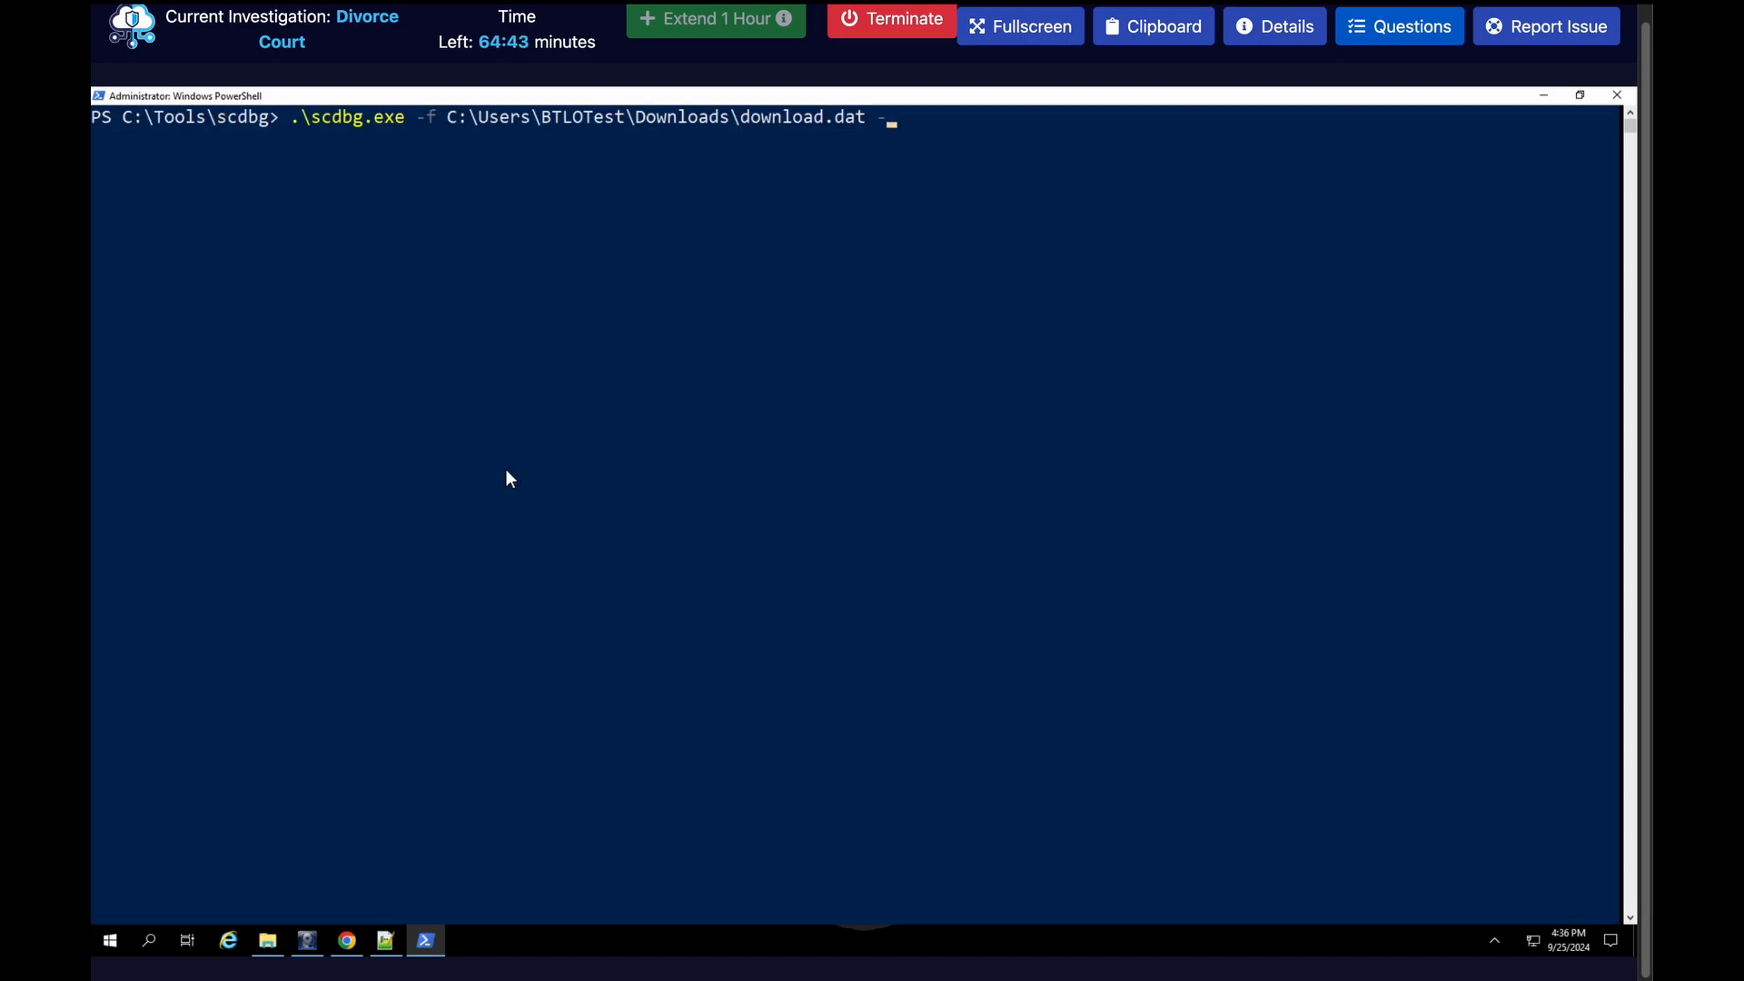
type("s 1")
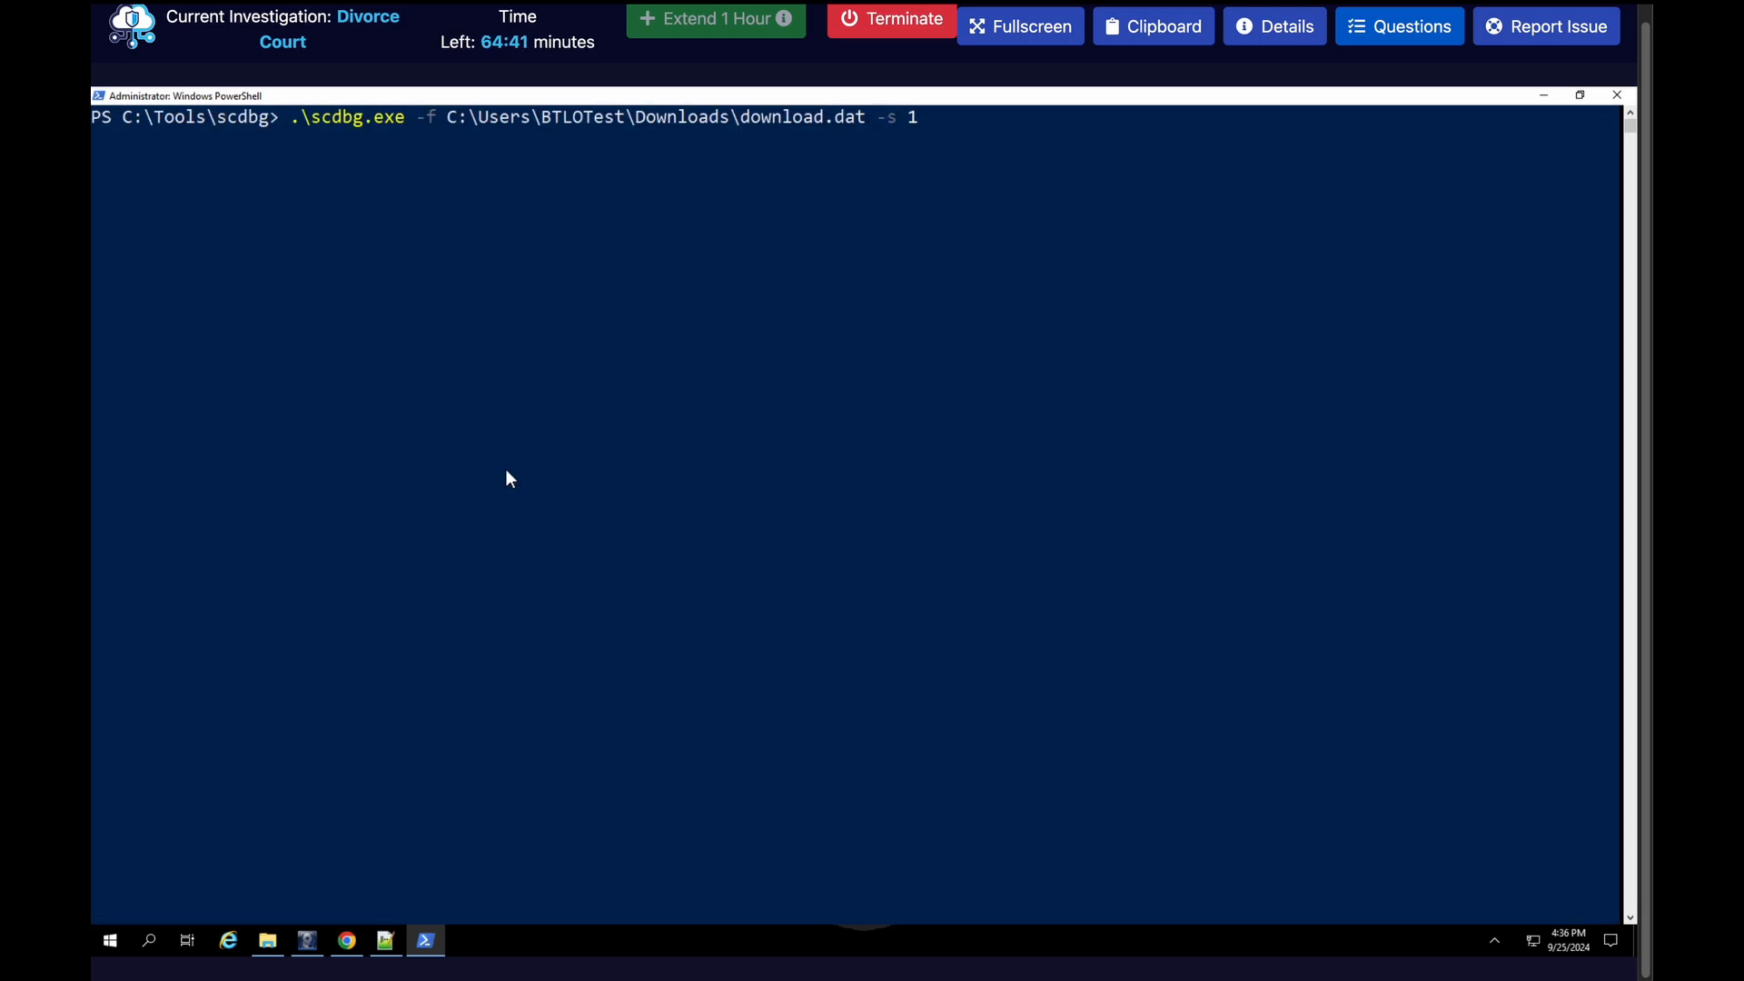
type("00000")
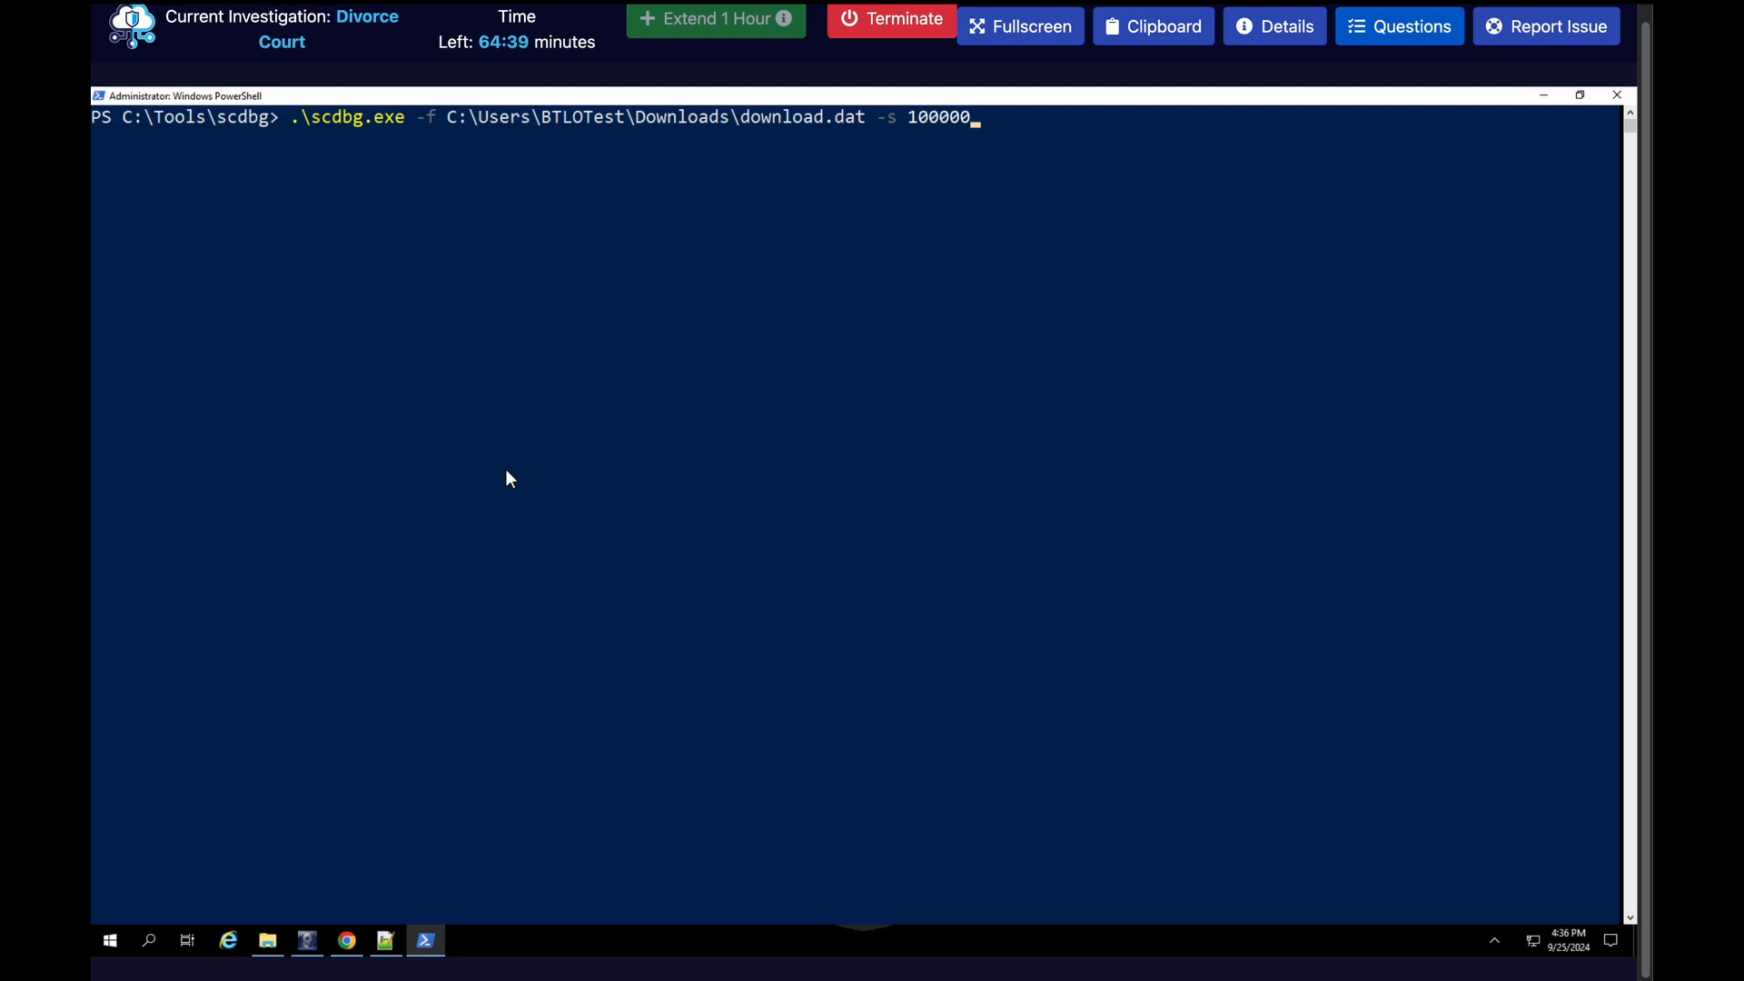
type("000")
key("Return")
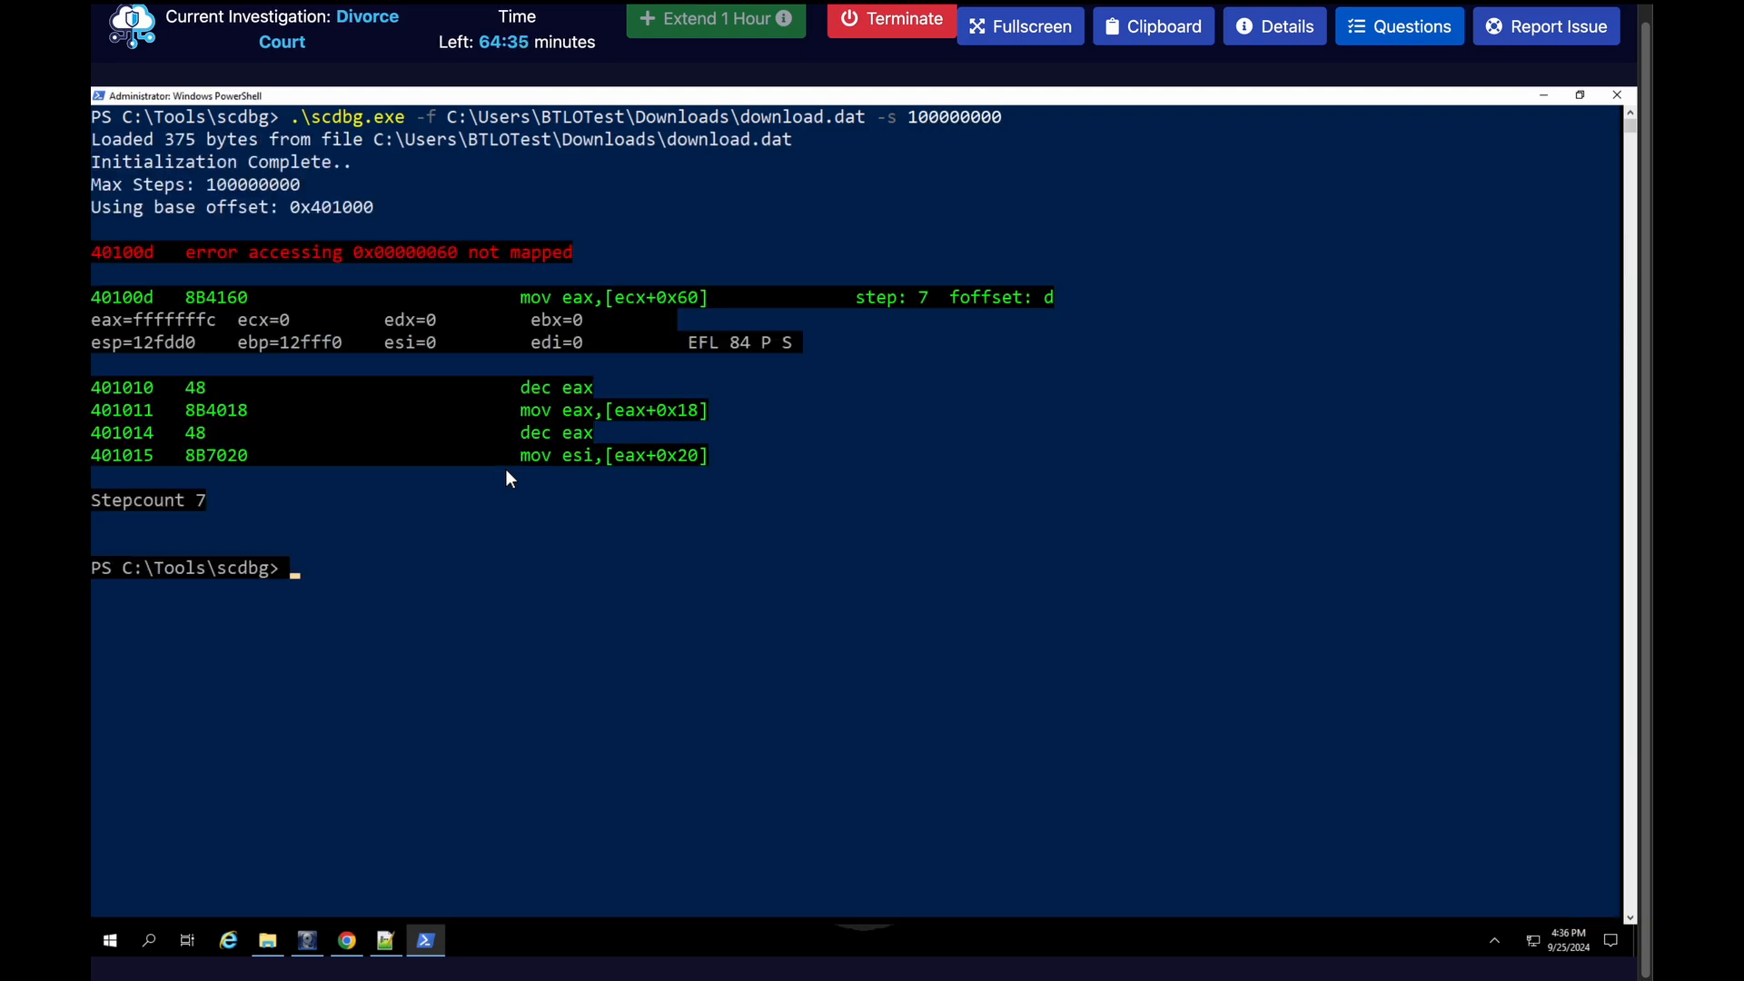
Recheck the decoded output in CyberChef, and return to PowerShell to change to the C:\Users\BTLOTest\Downloads directory
left_click(1526, 94)
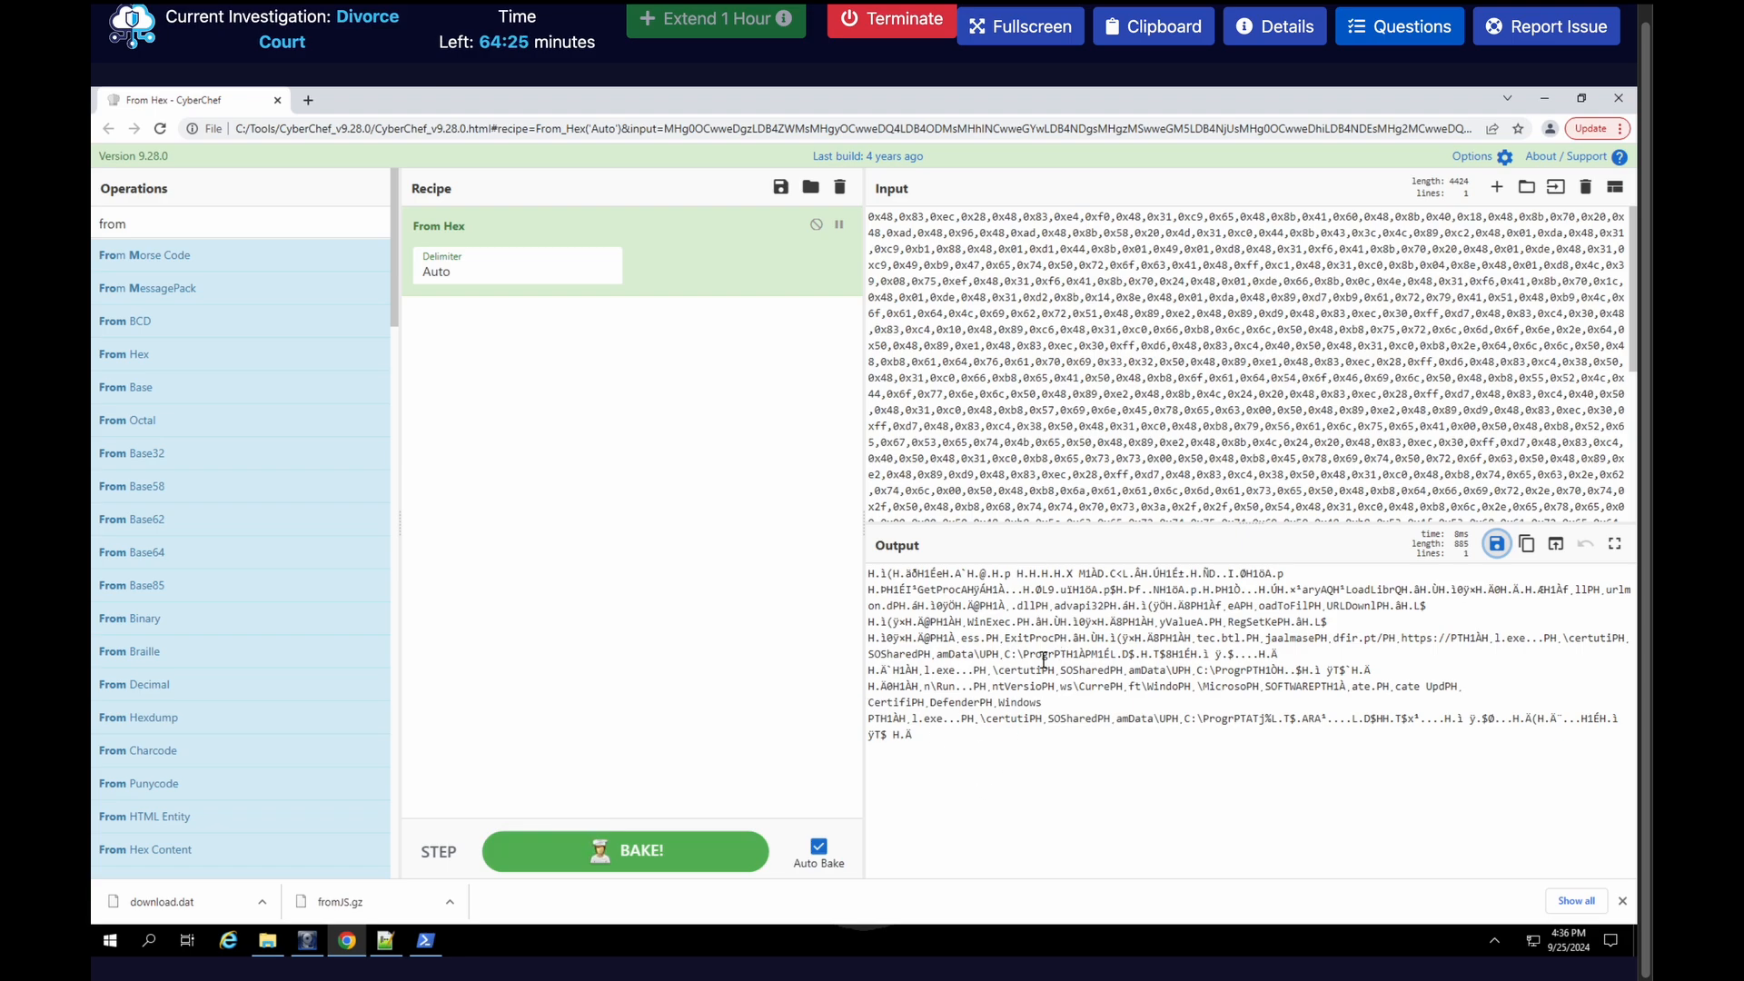
left_click(425, 940)
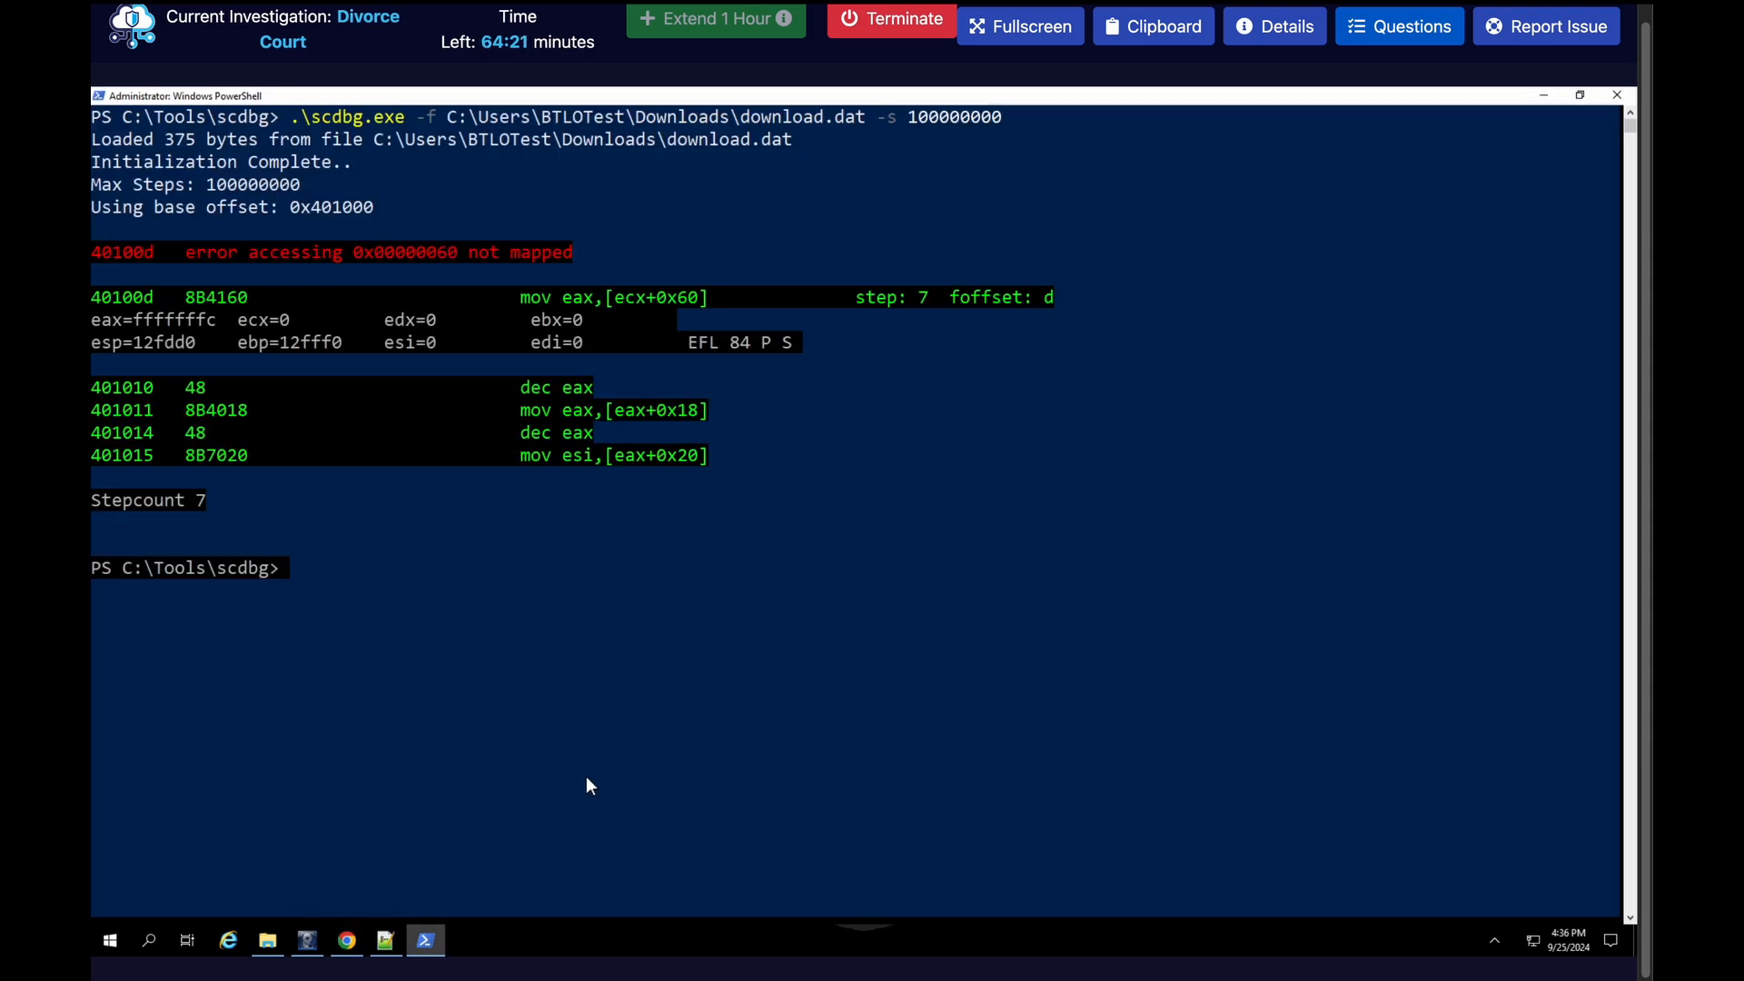
type("cd C")
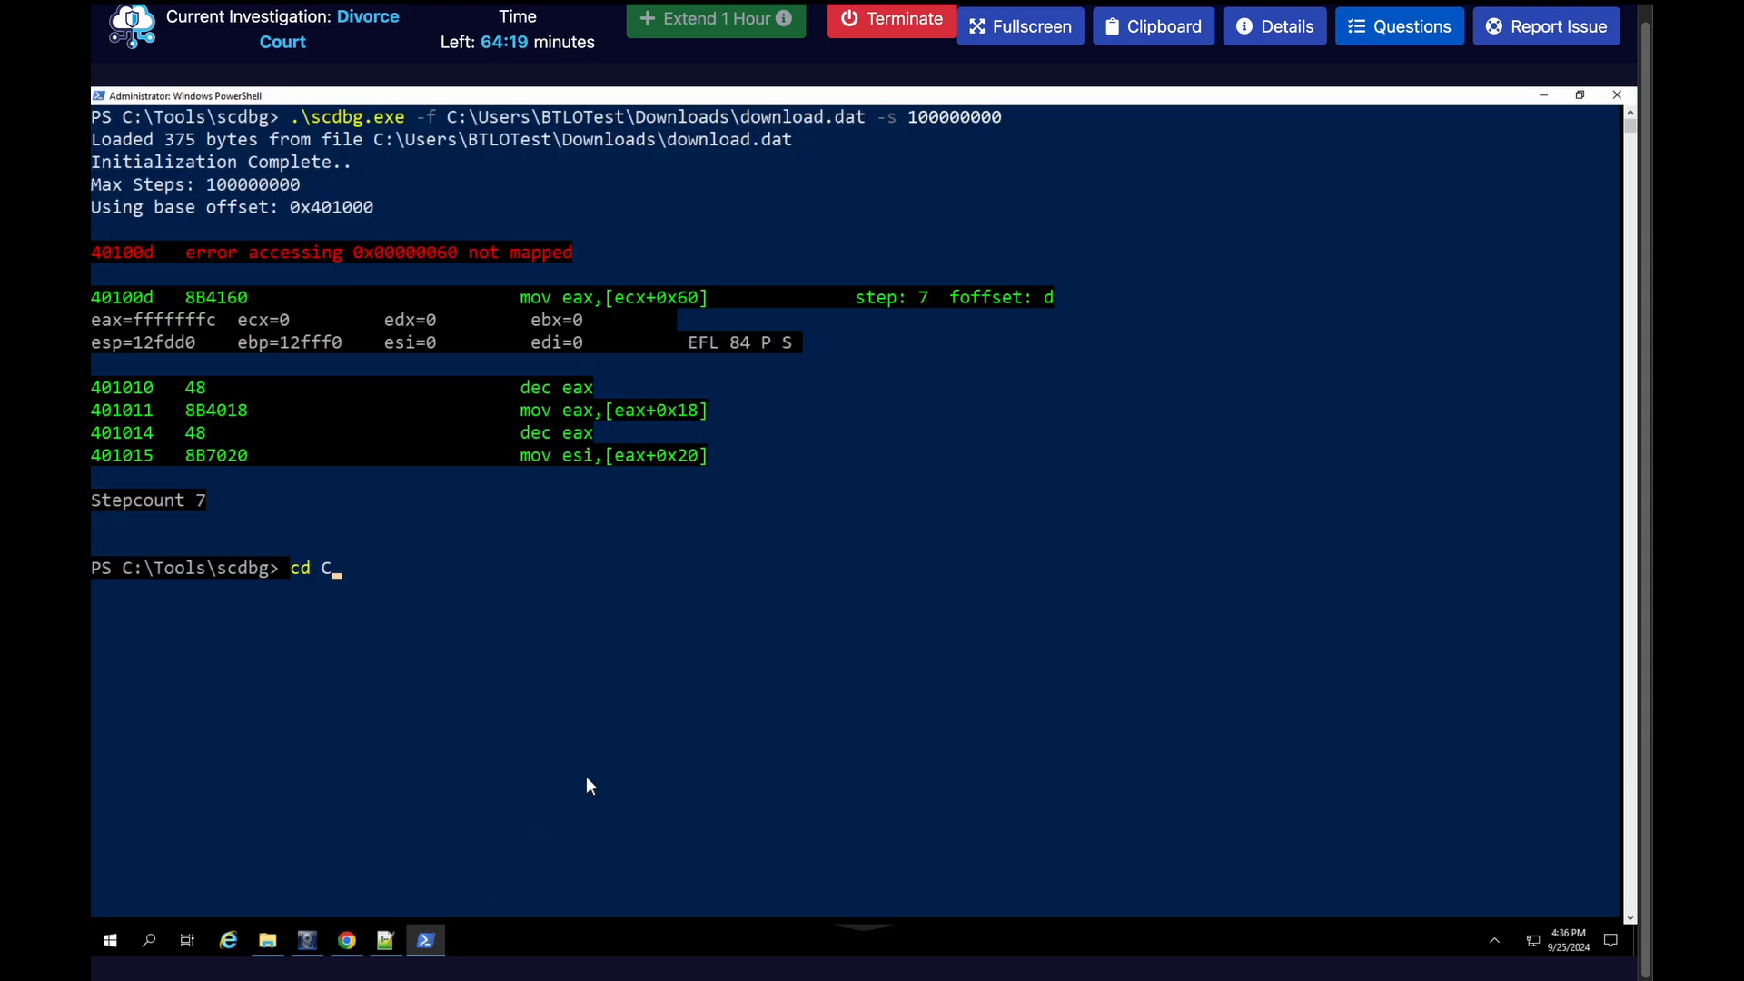
type(":\\Users\\B")
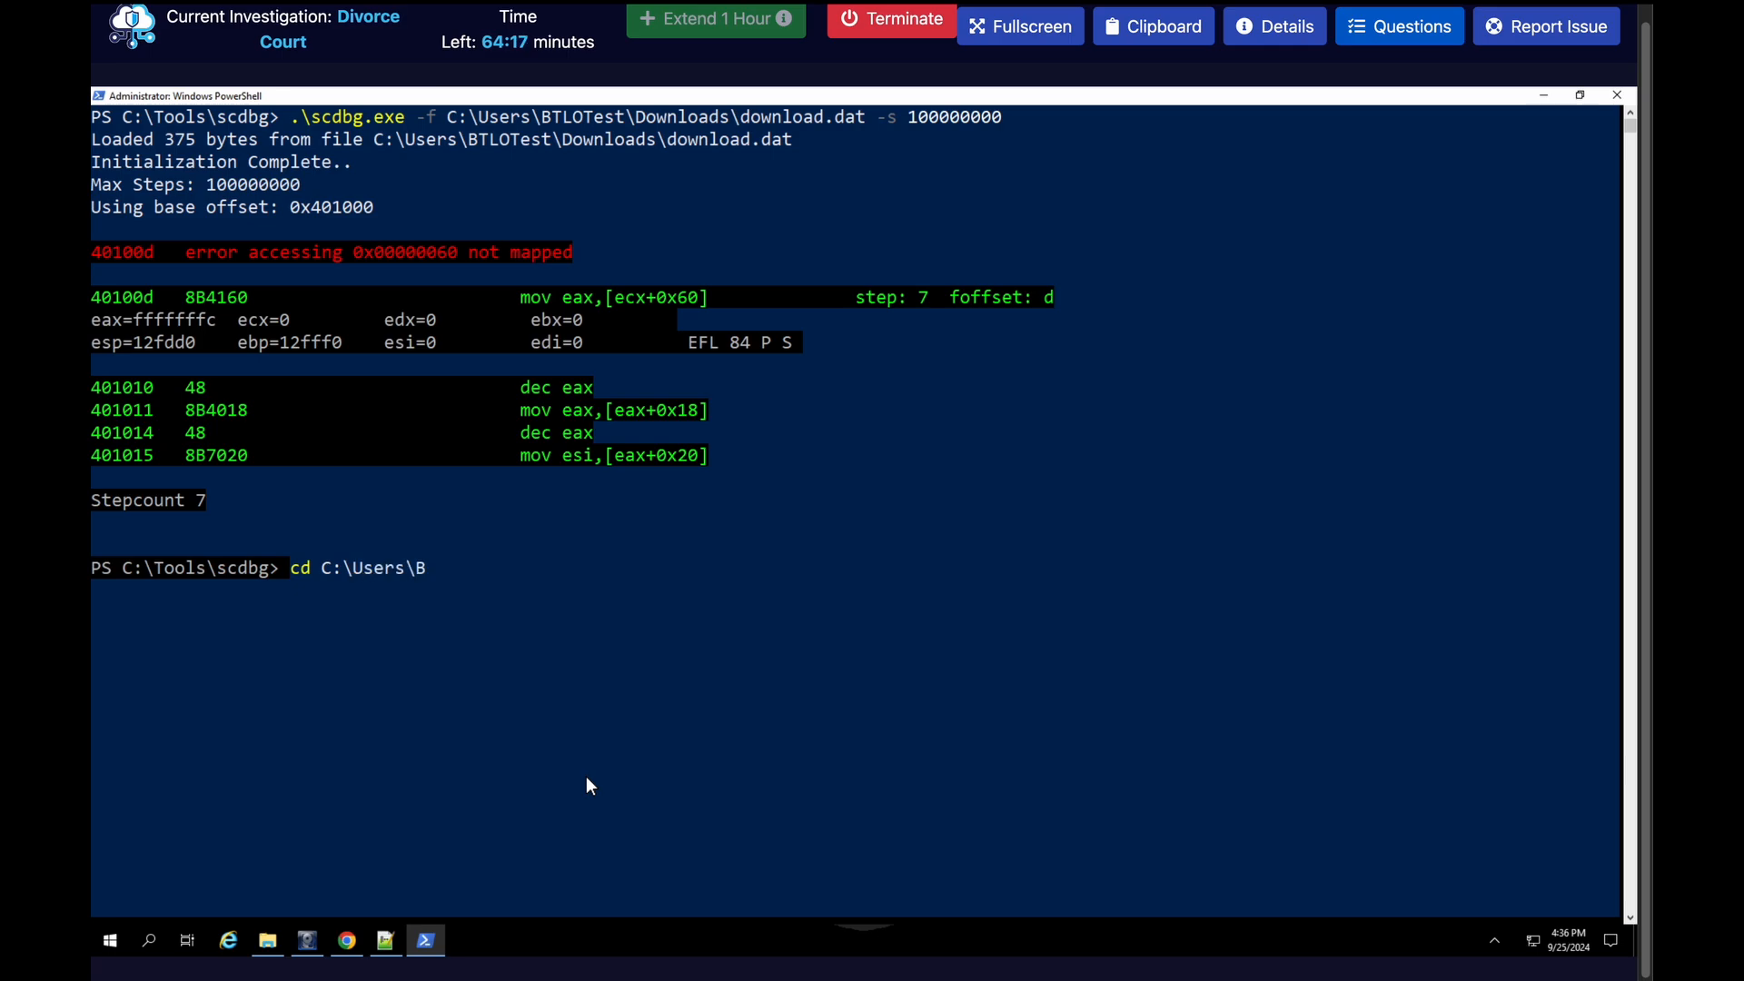
key("Tab")
type("Do")
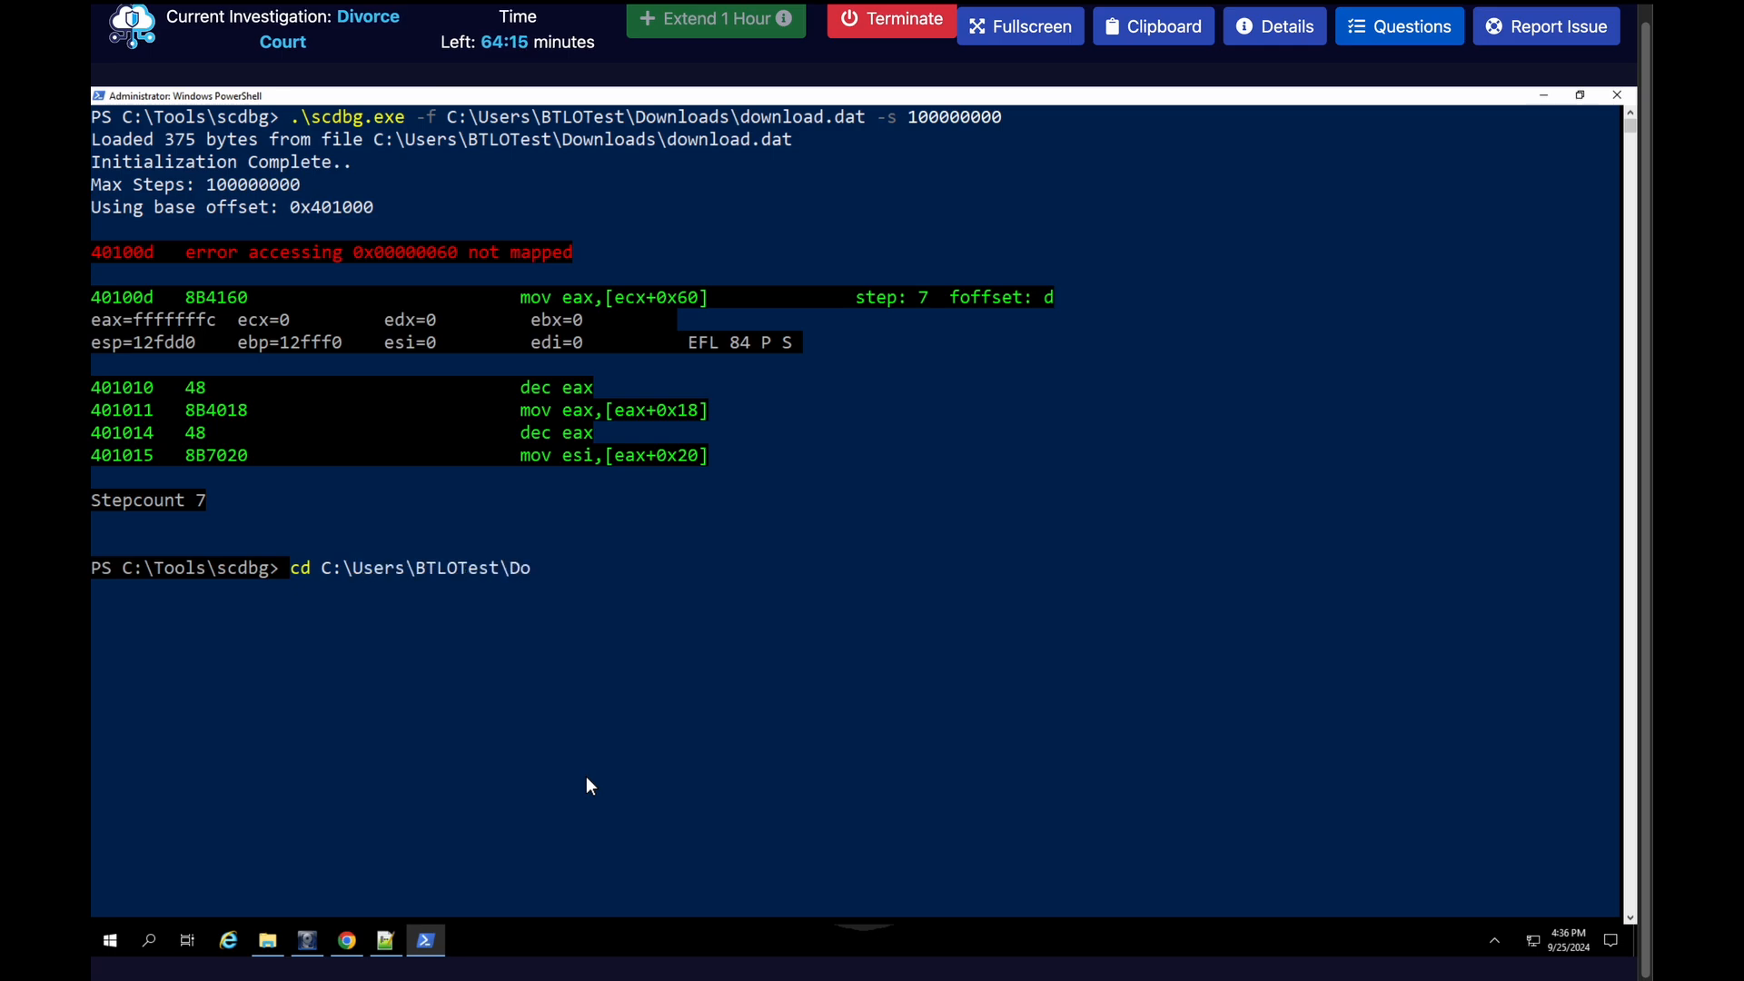
key("Tab")
key("Return")
key("ctrl+l")
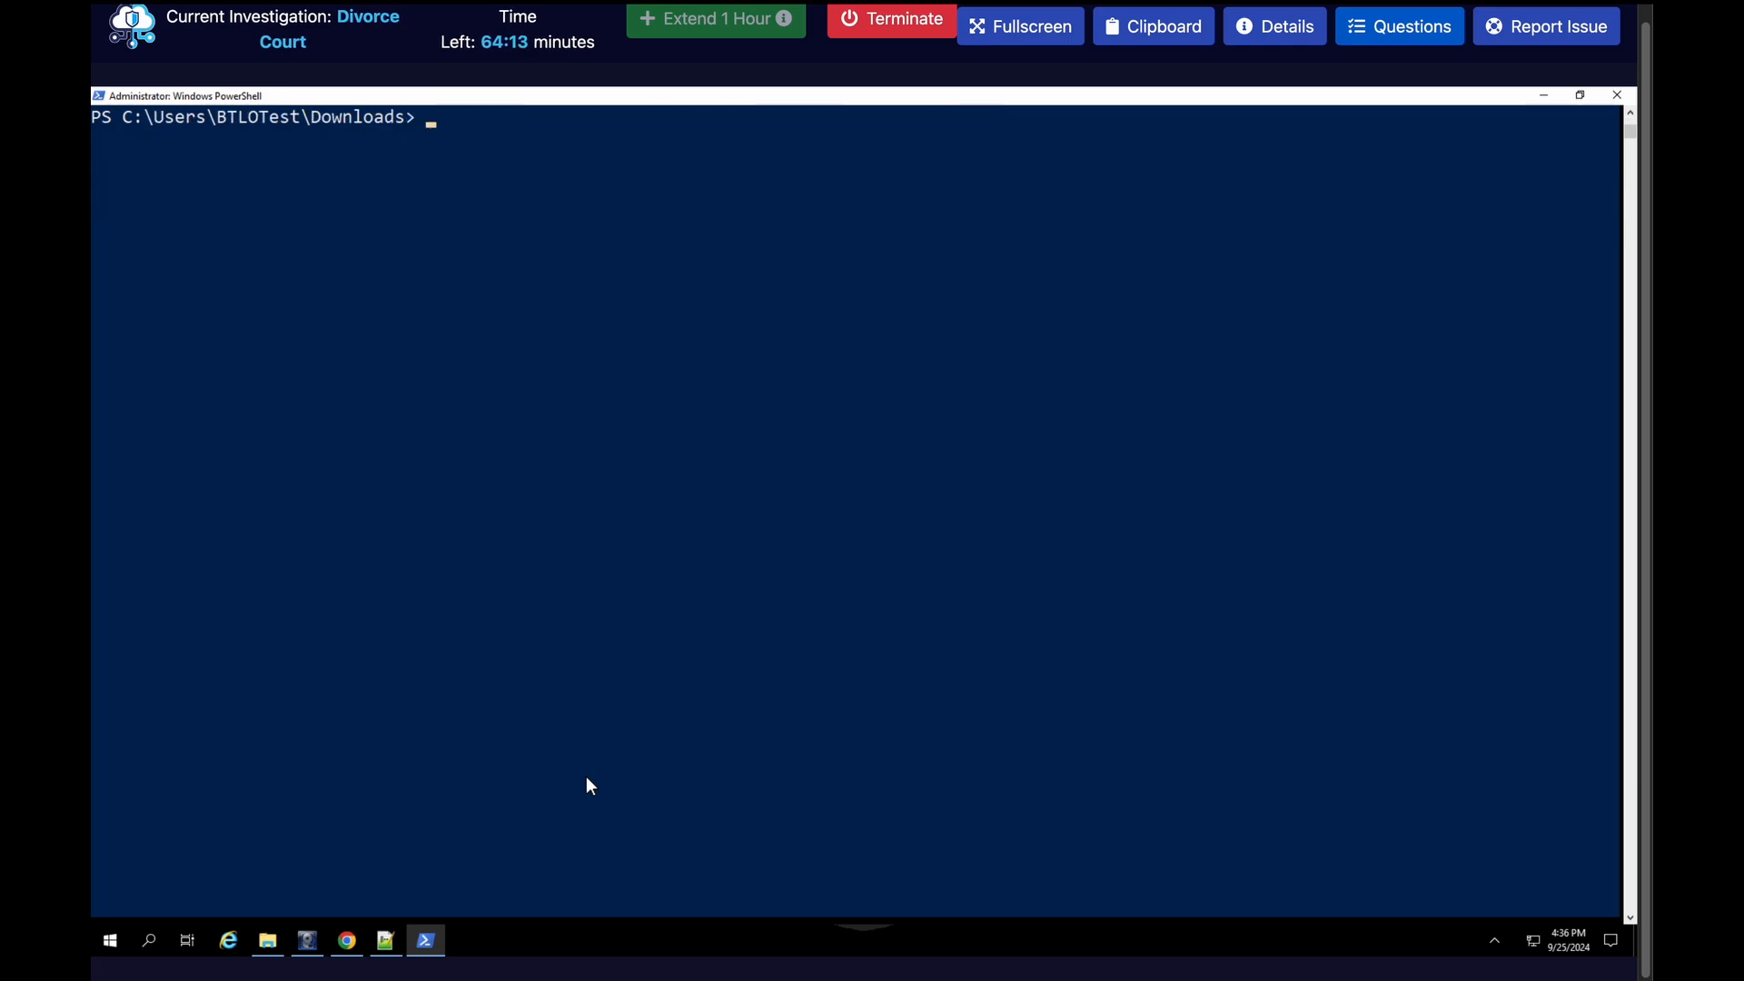
Clear the PowerShell console and run strings on .\download.dat in the Downloads directory
type("strin")
key("BackSpace")
key("BackSpace")
key("BackSpace")
key("BackSpace")
key("BackSpace")
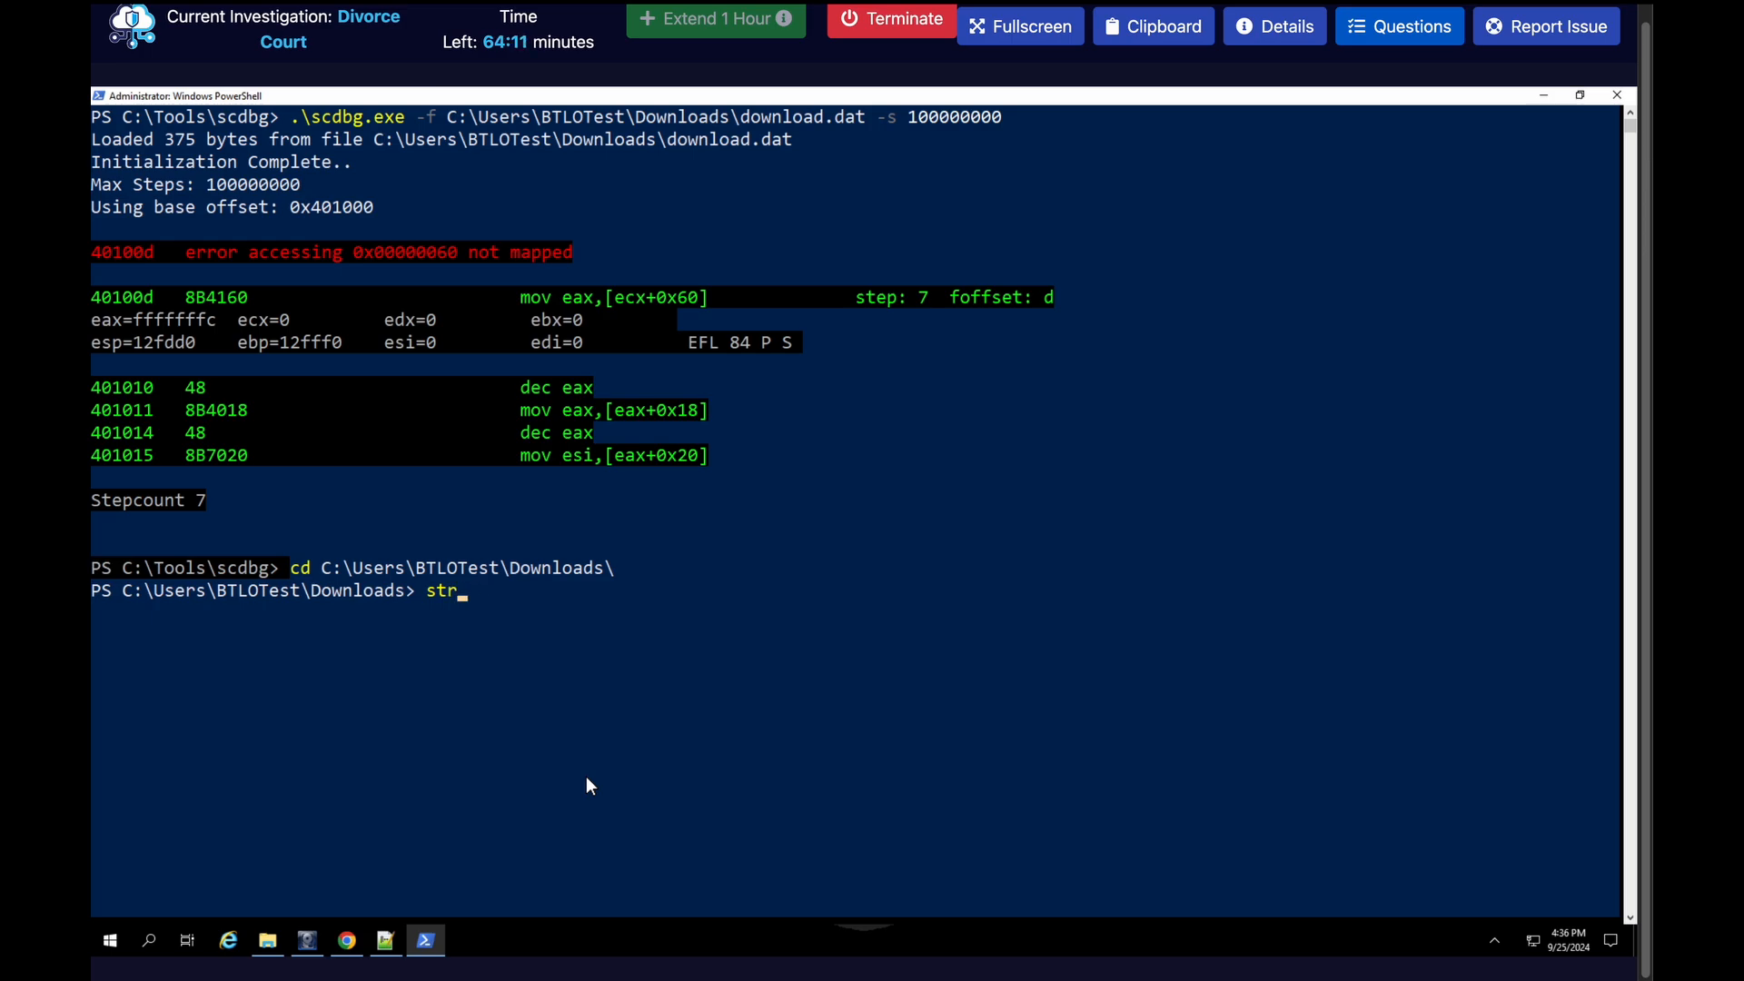
type("cls")
key("Return")
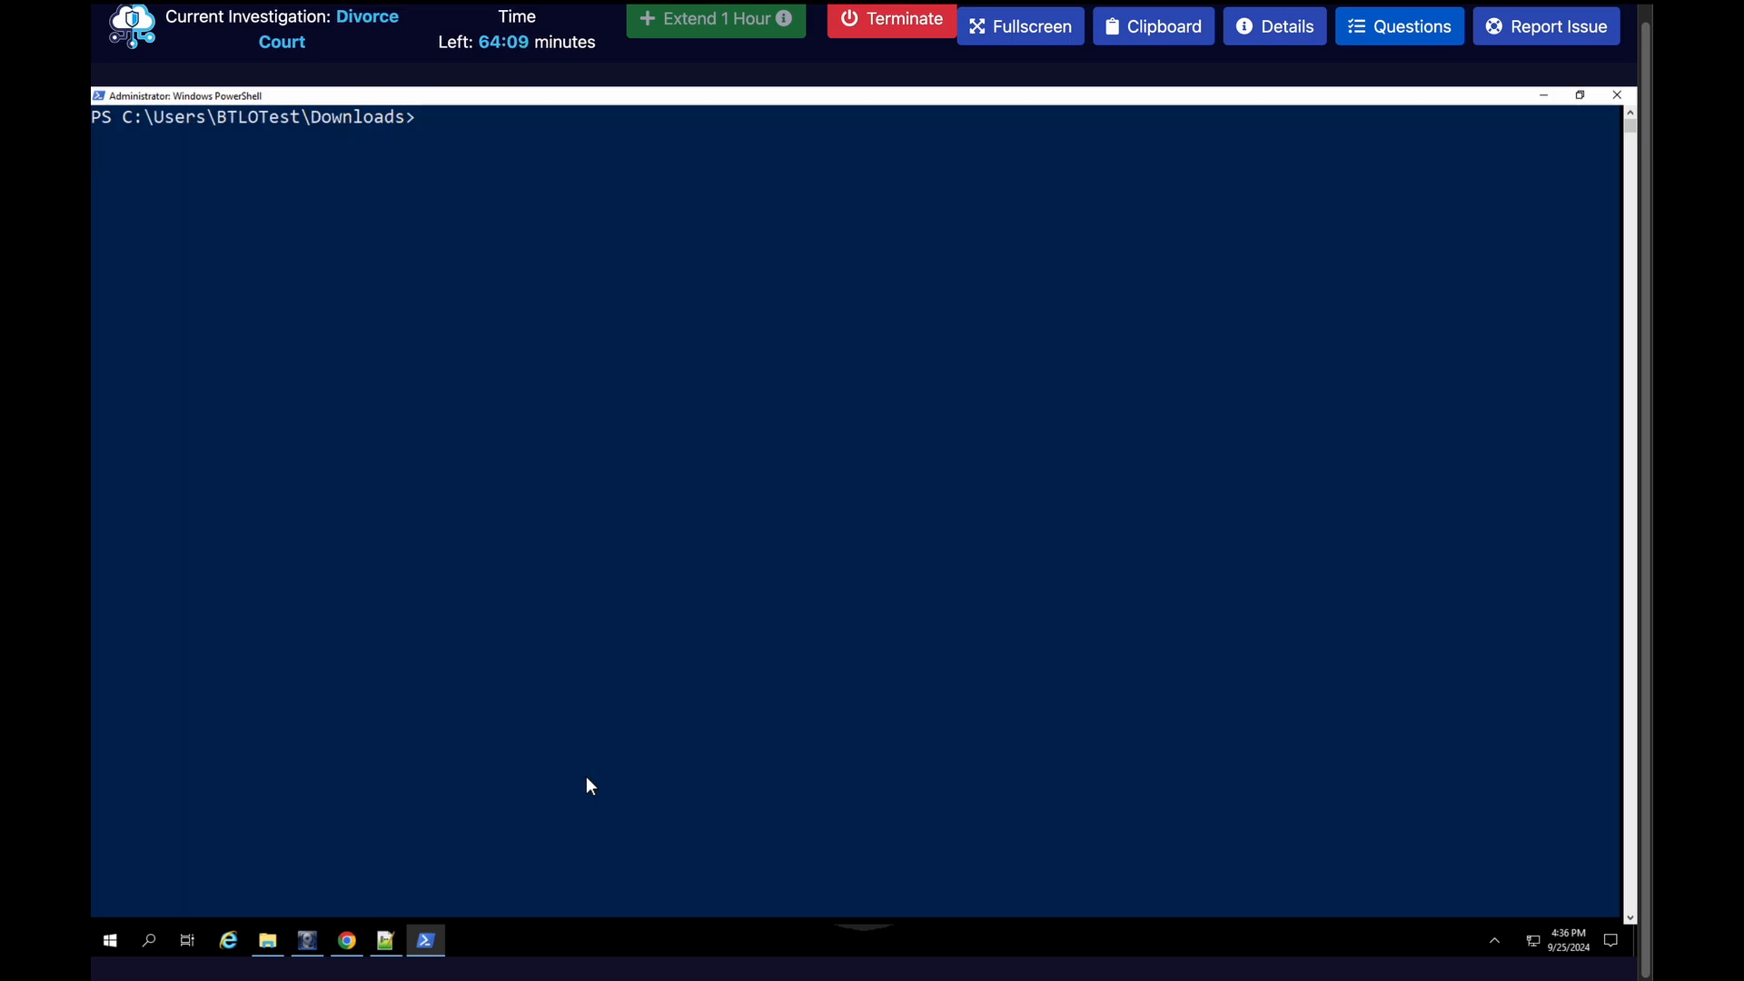
type("string")
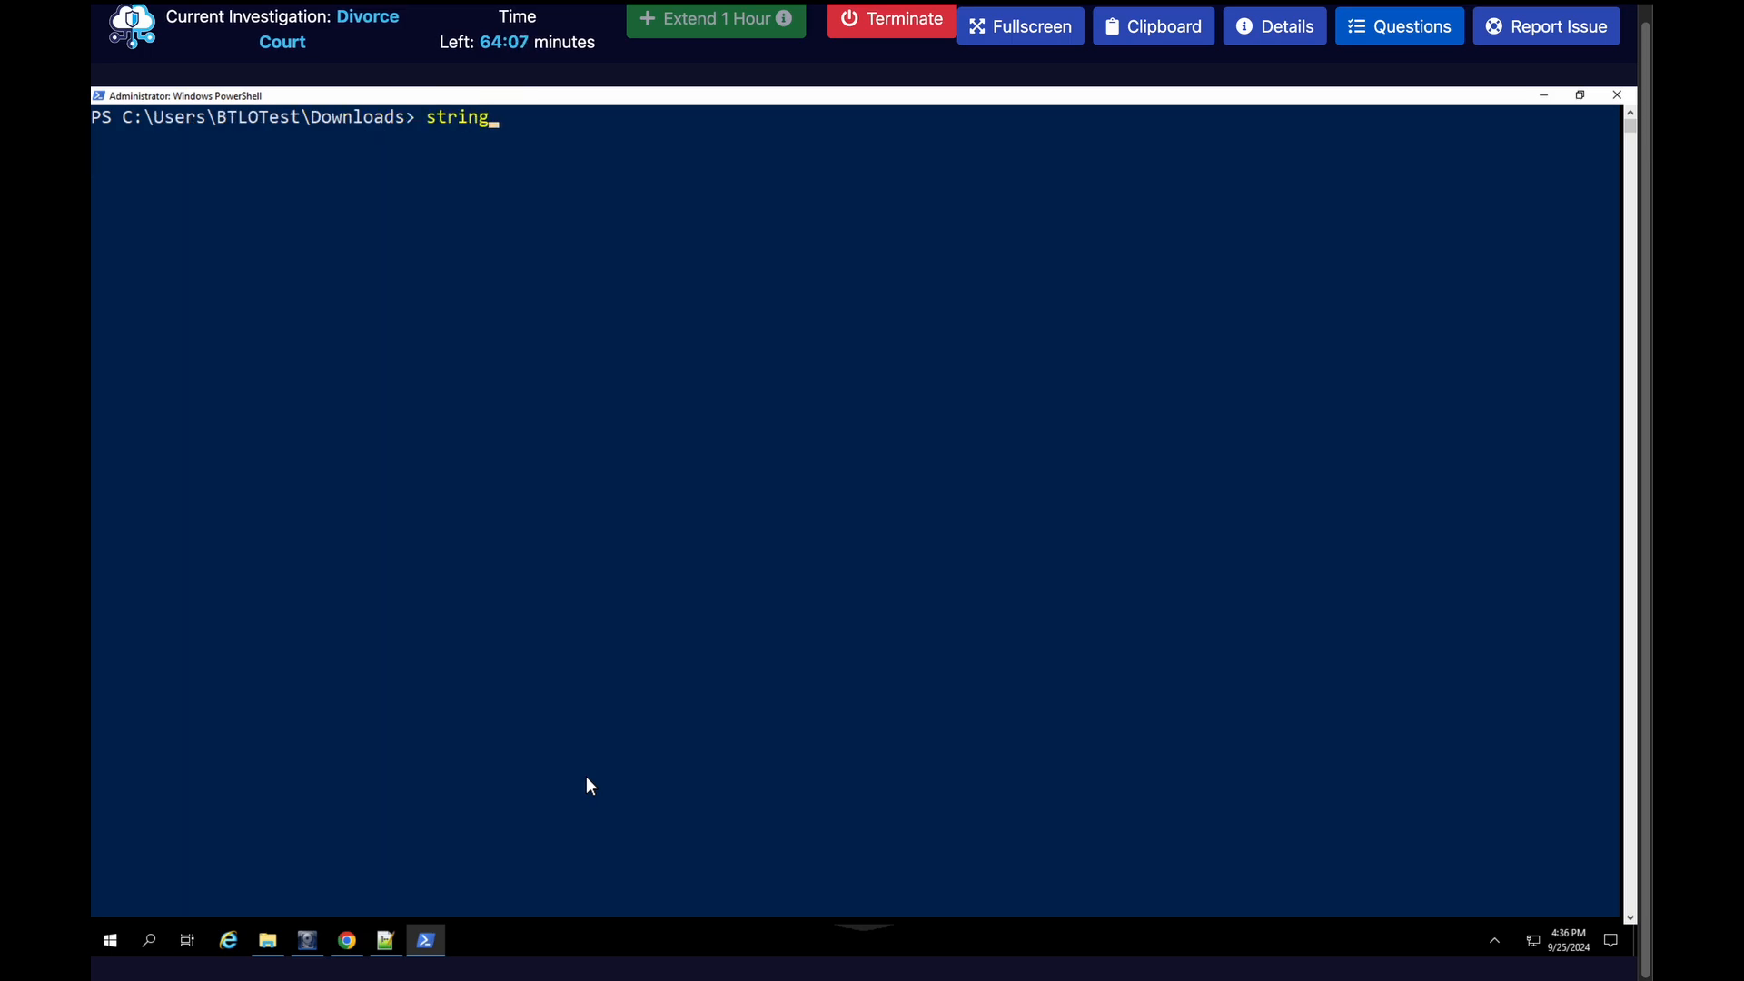
type("s .\\dow")
key("Tab")
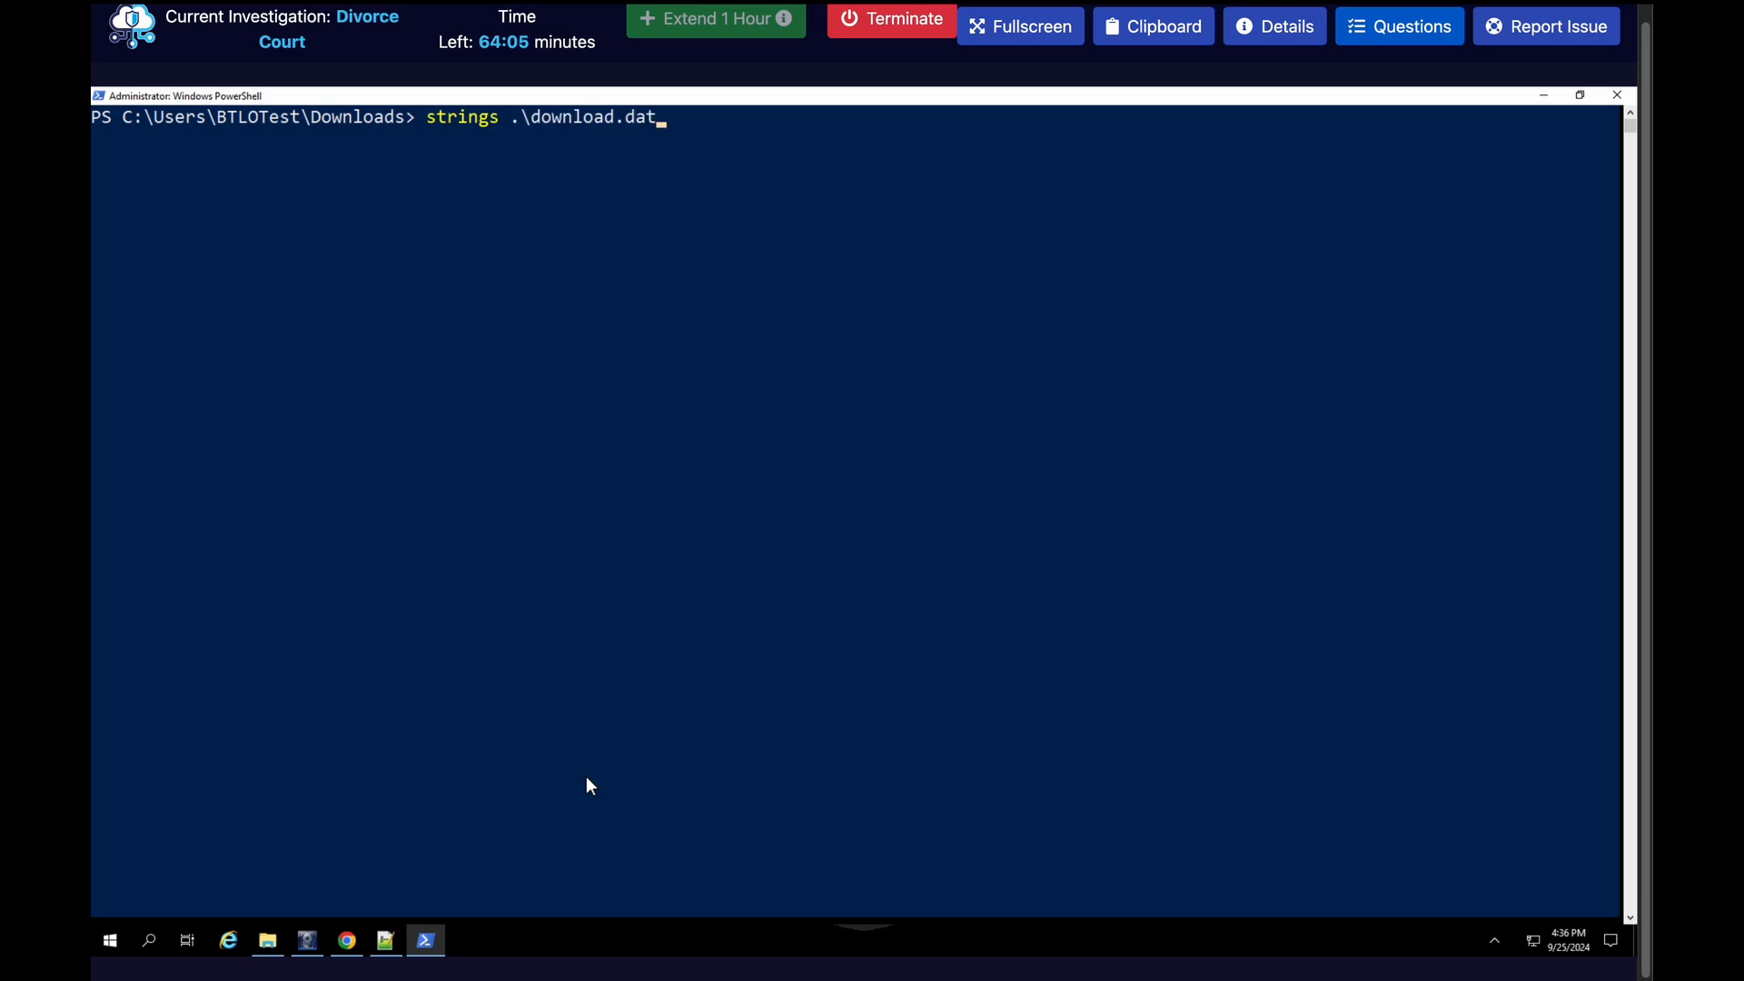
key("Return")
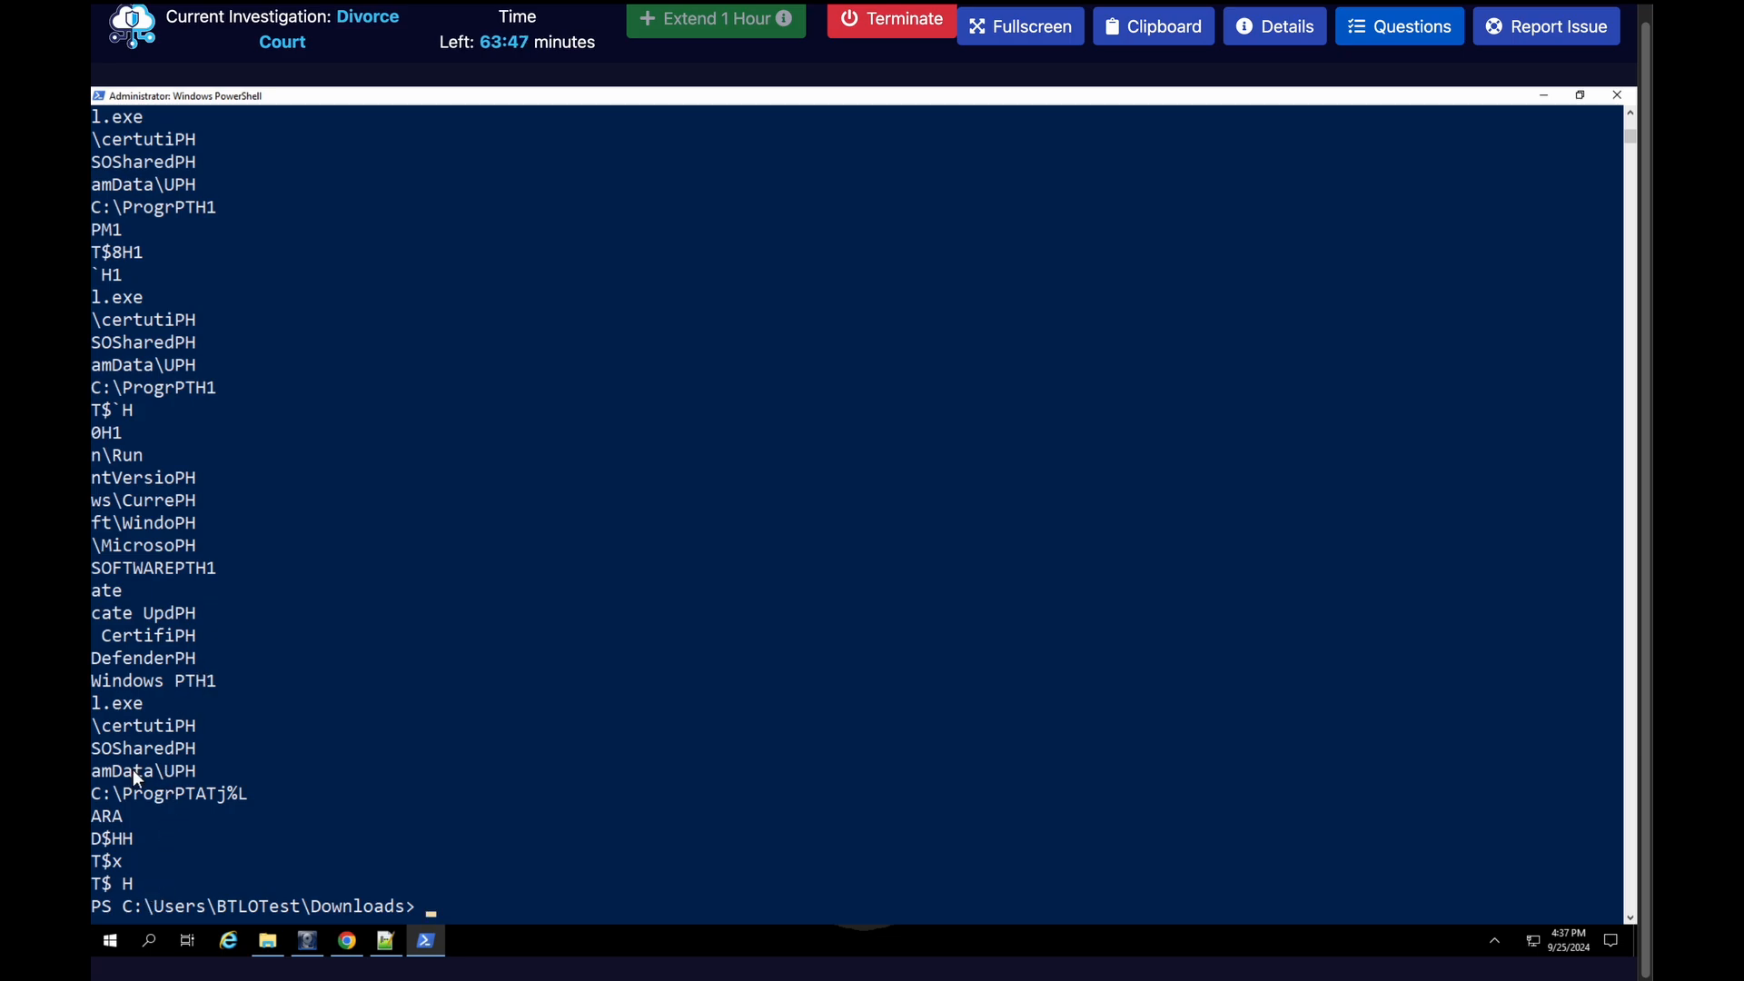
Examine the path fragments in the strings output and read the question about the second-stage download website and destination
left_click(95, 793)
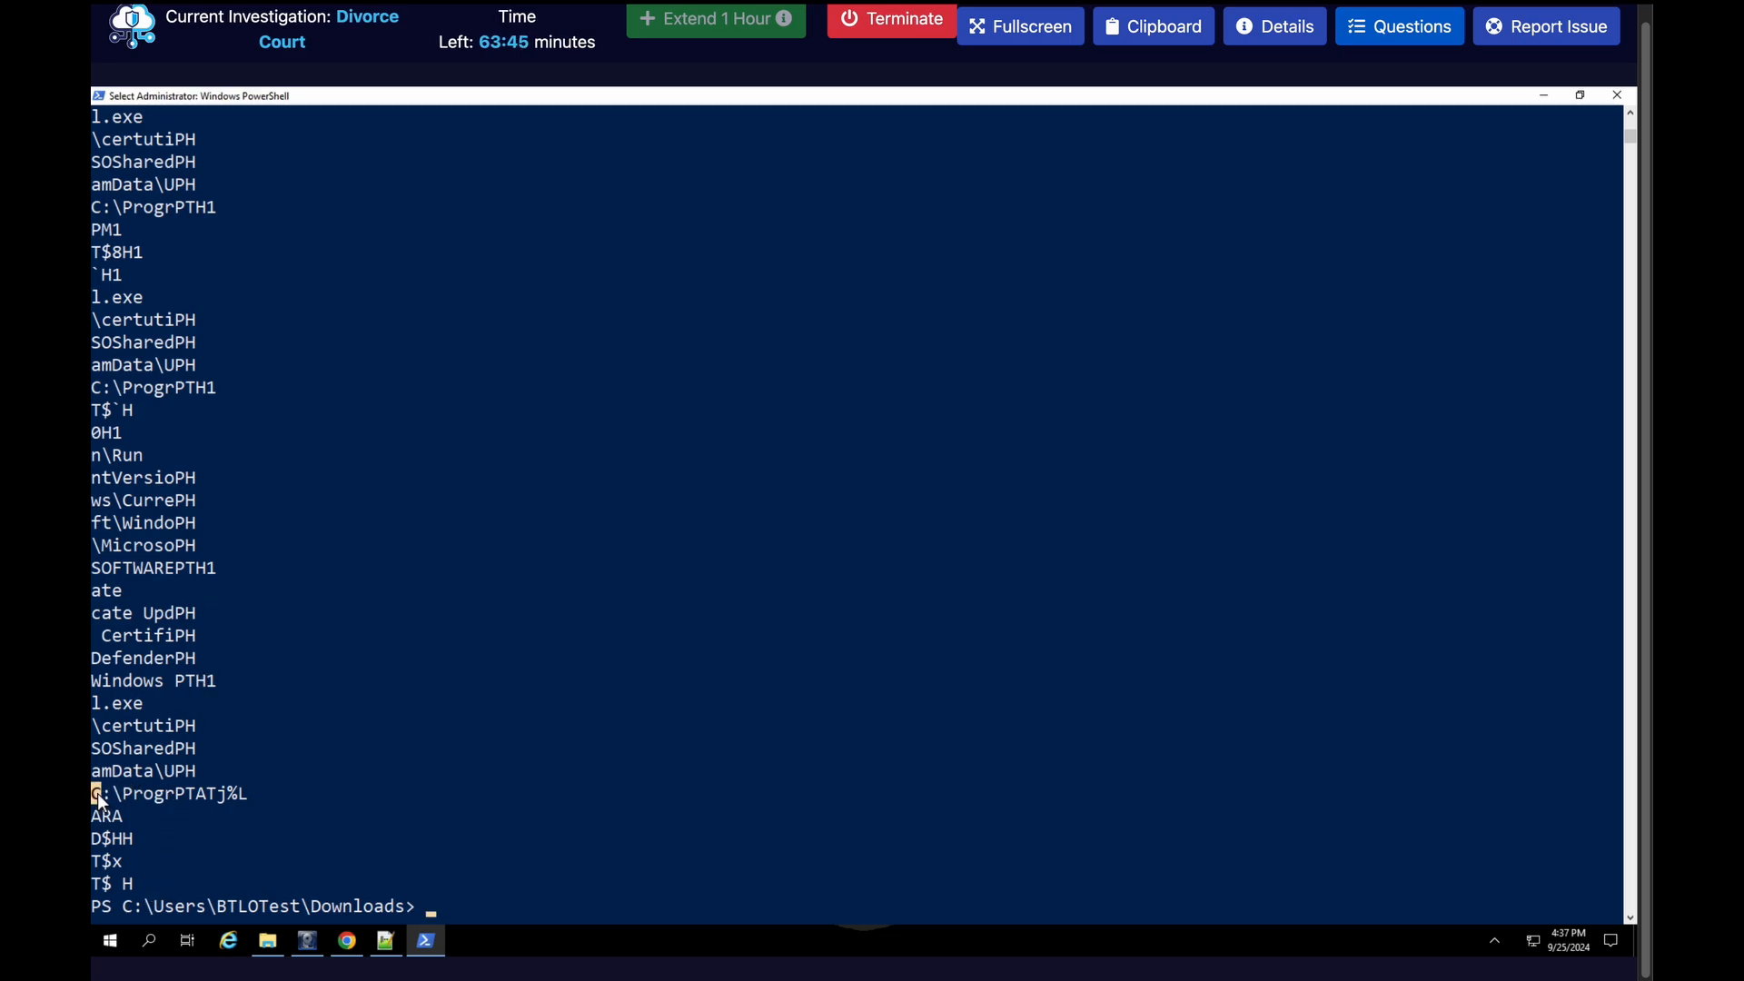
left_click_drag(151, 793, 168, 794)
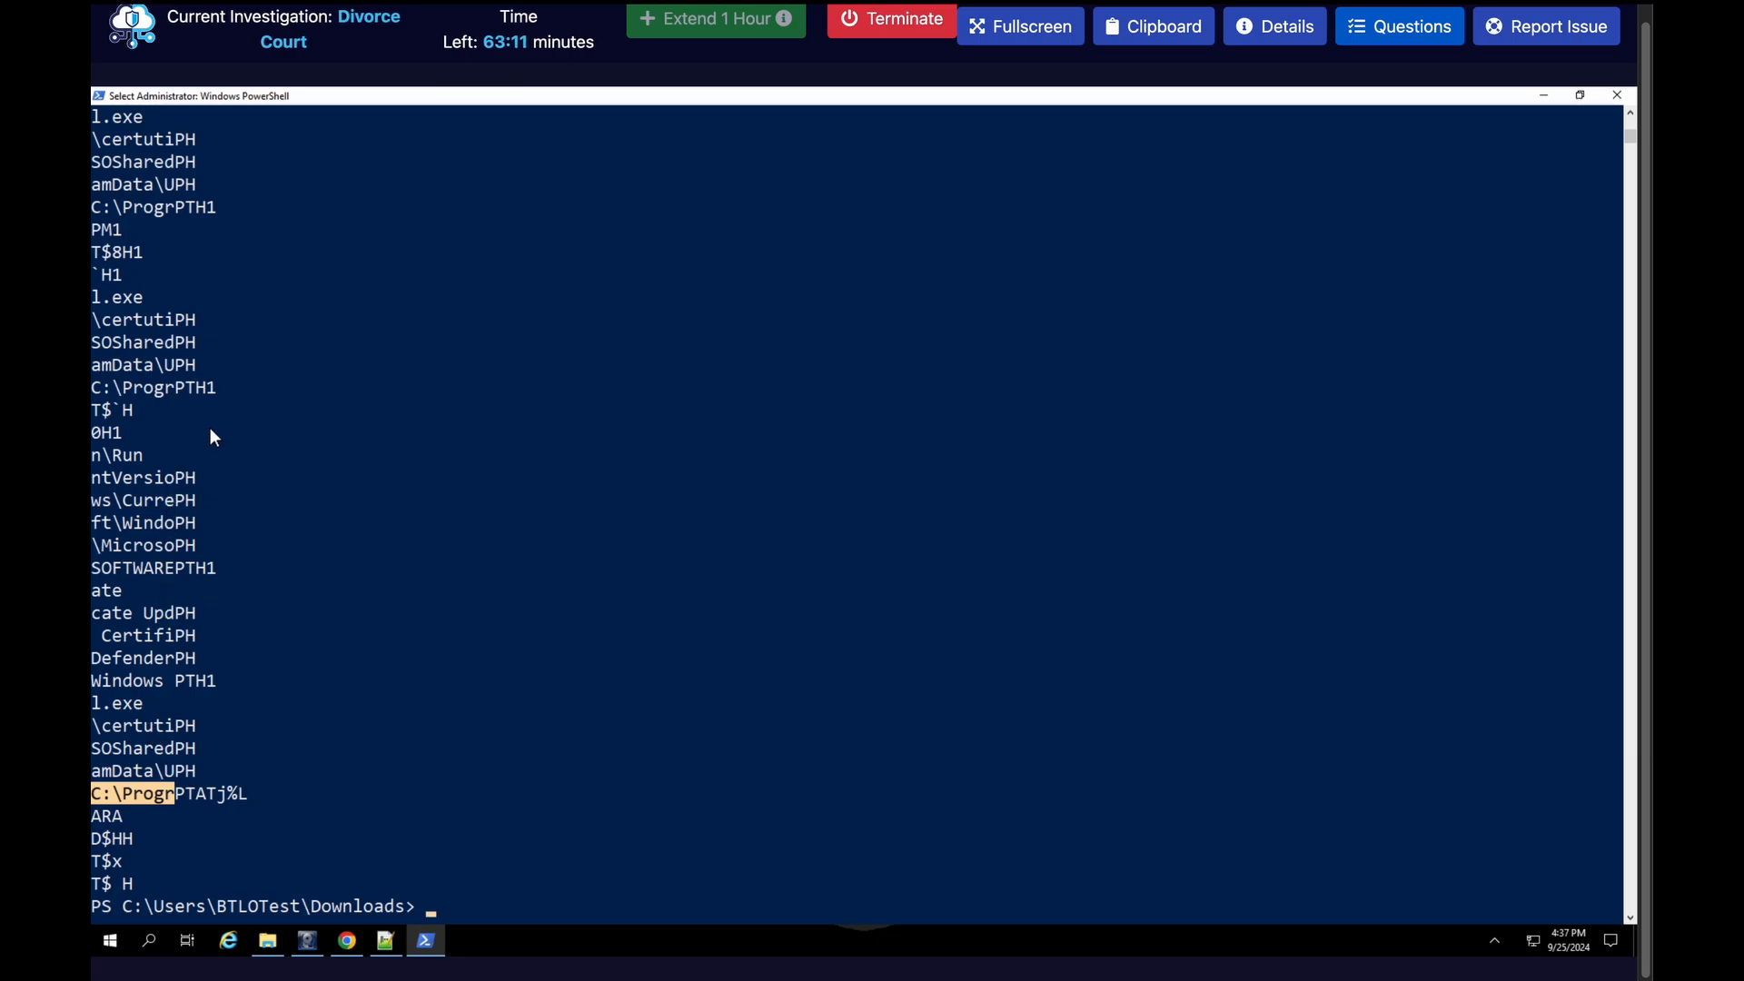
scroll(210, 428, "up", 1)
left_click(1378, 27)
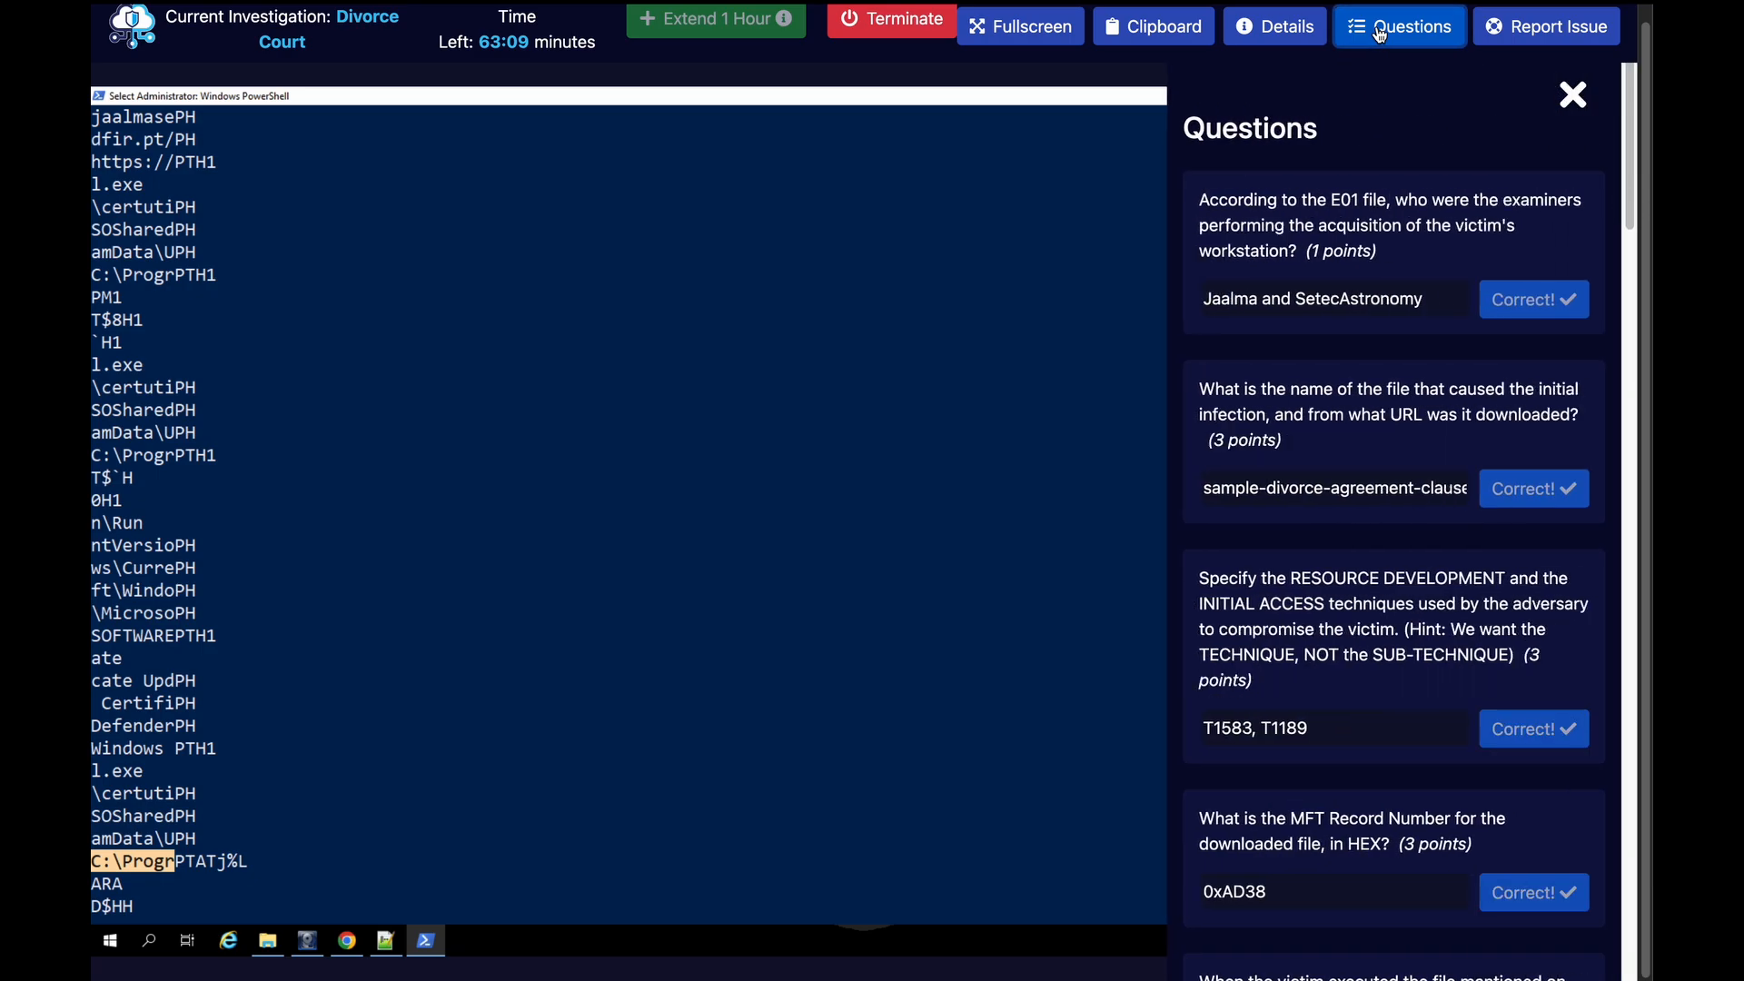
scroll(1312, 623, "down", 4)
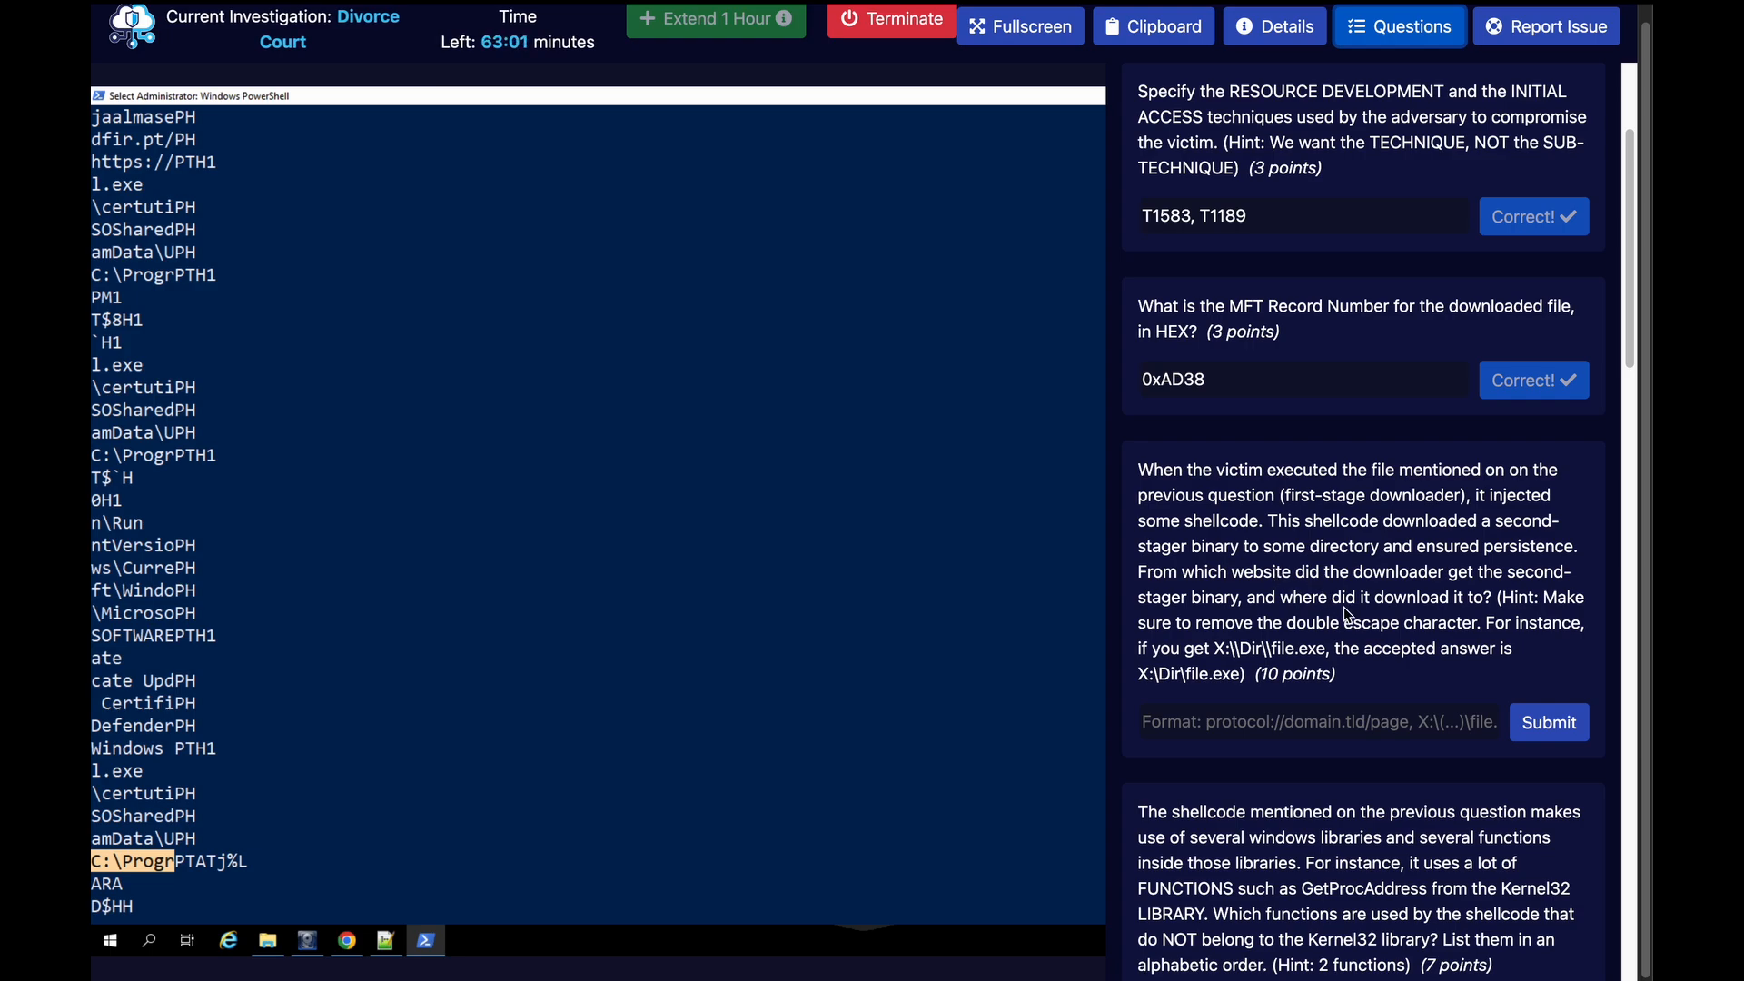
left_click(1398, 27)
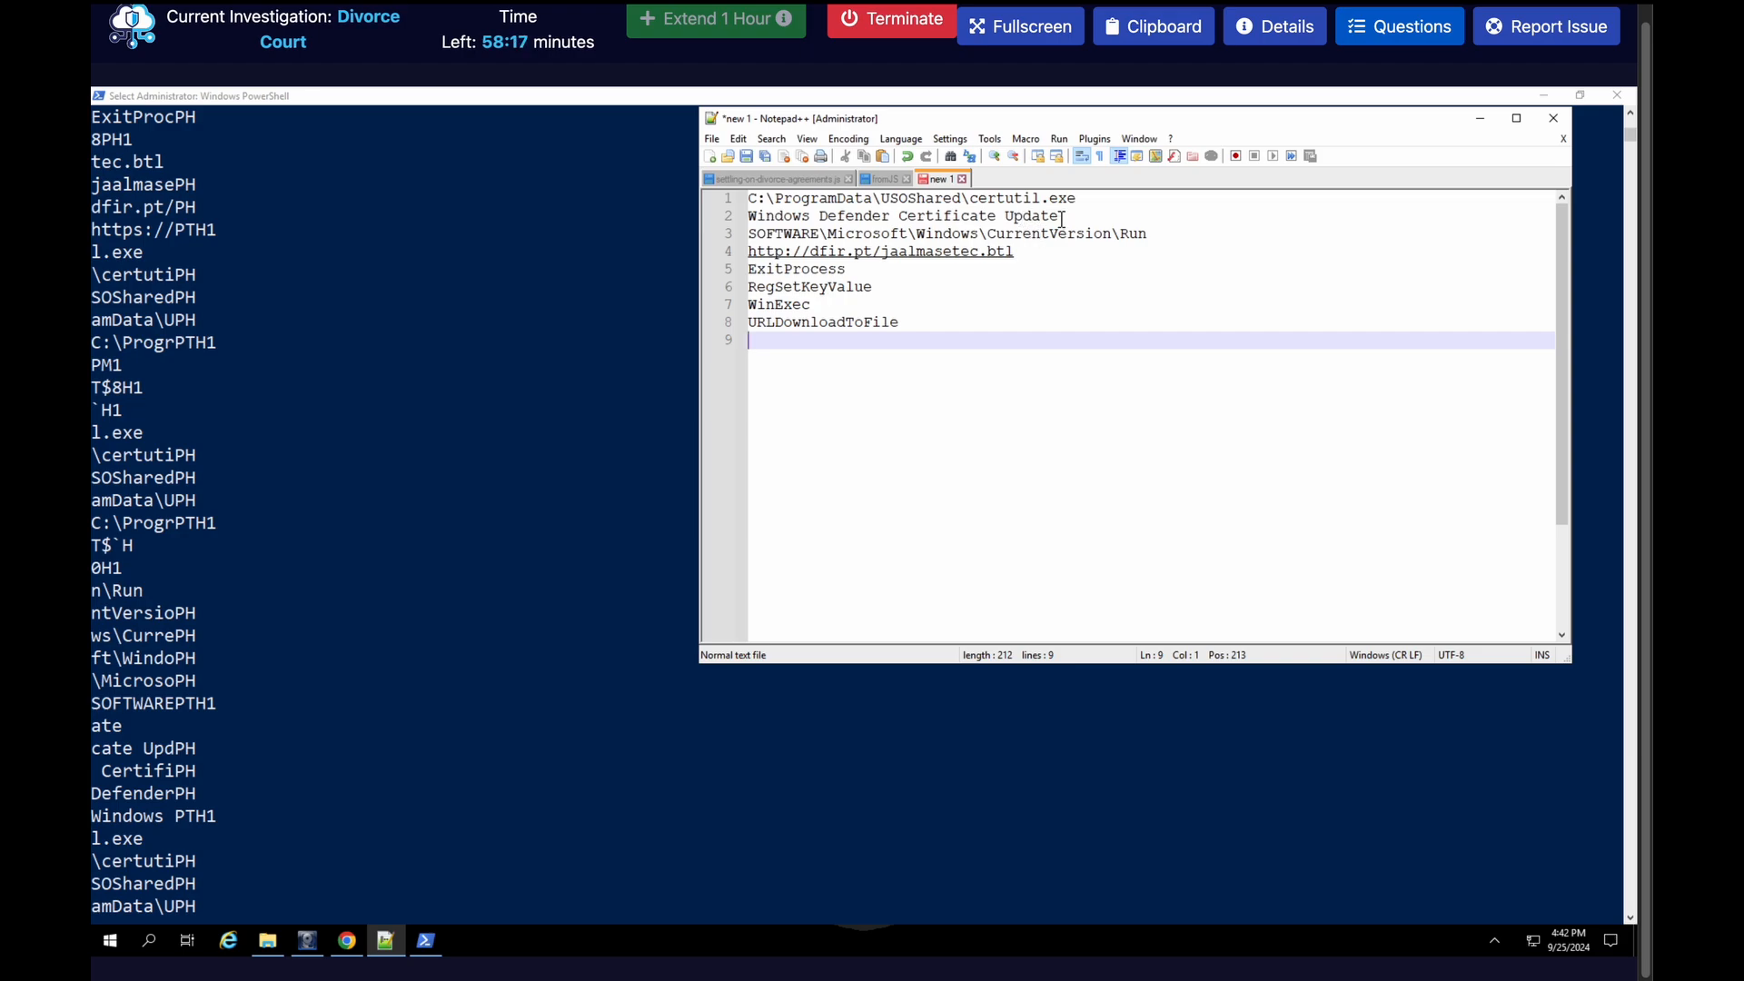
Compare the Notepad++ notes with the strings output and append A to the RegSetKeyValue and URLDownloadToFile function names
left_click_drag(1061, 219, 747, 219)
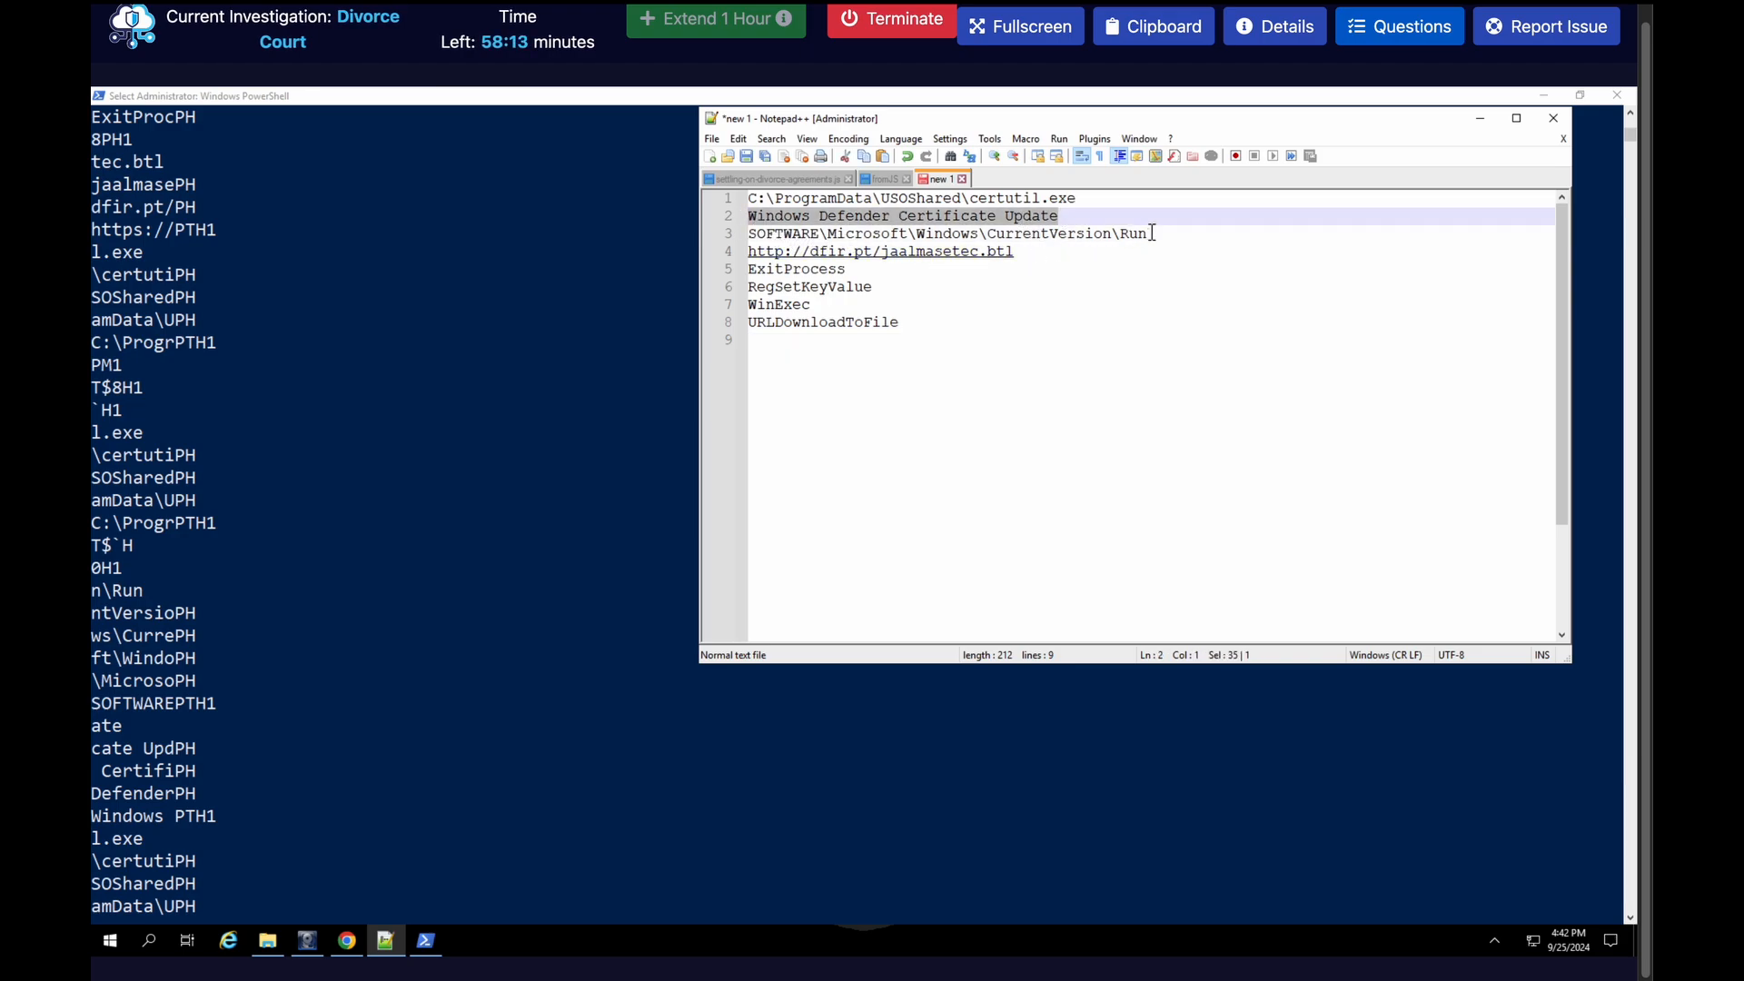
left_click_drag(1151, 234, 747, 236)
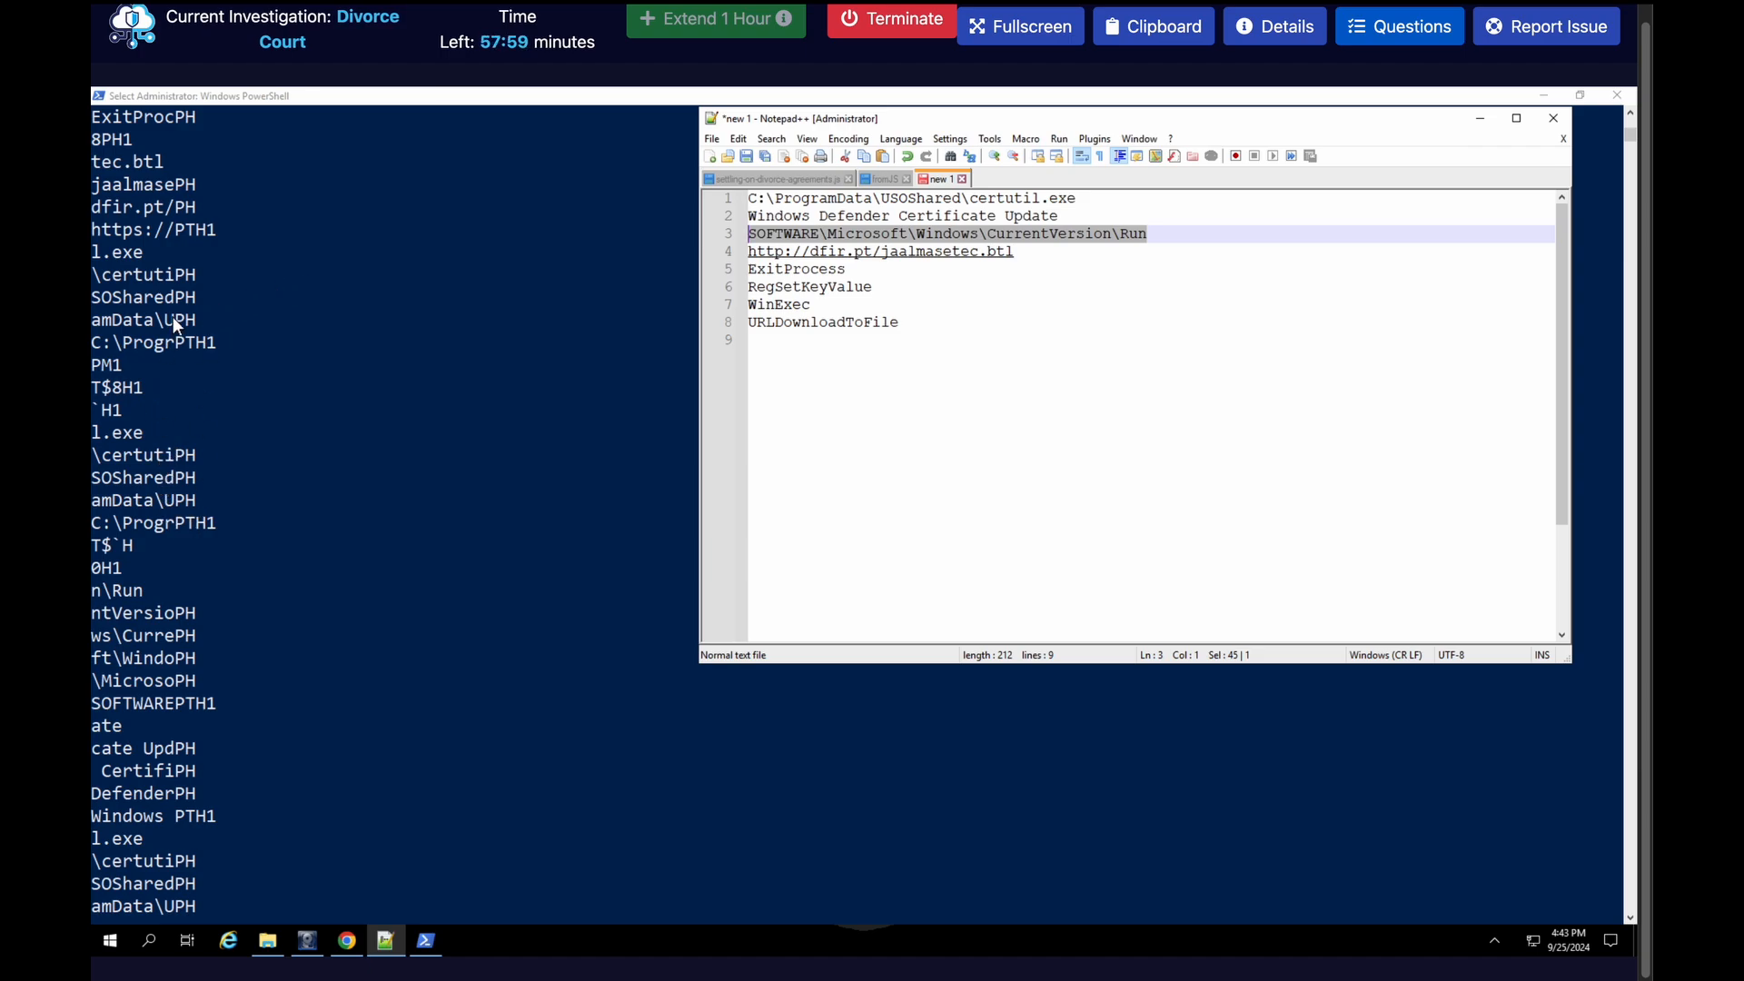
scroll(173, 316, "up", 1)
scroll(172, 316, "up", 1)
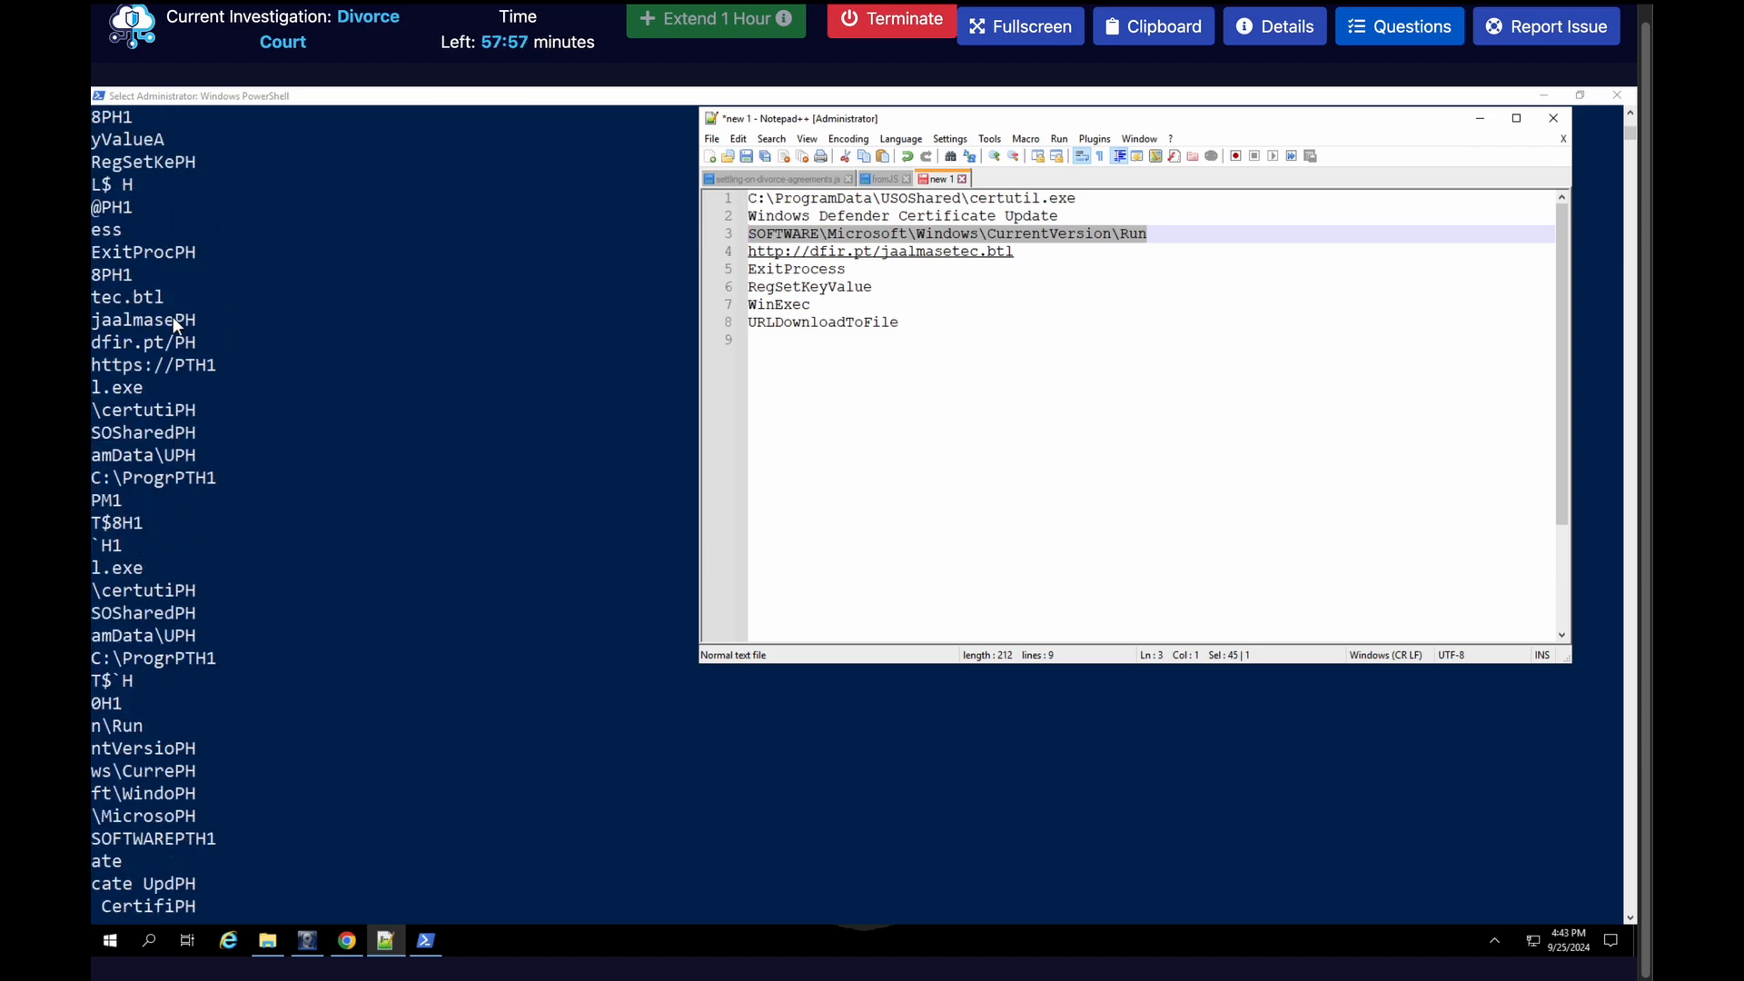
left_click(894, 286)
type("A")
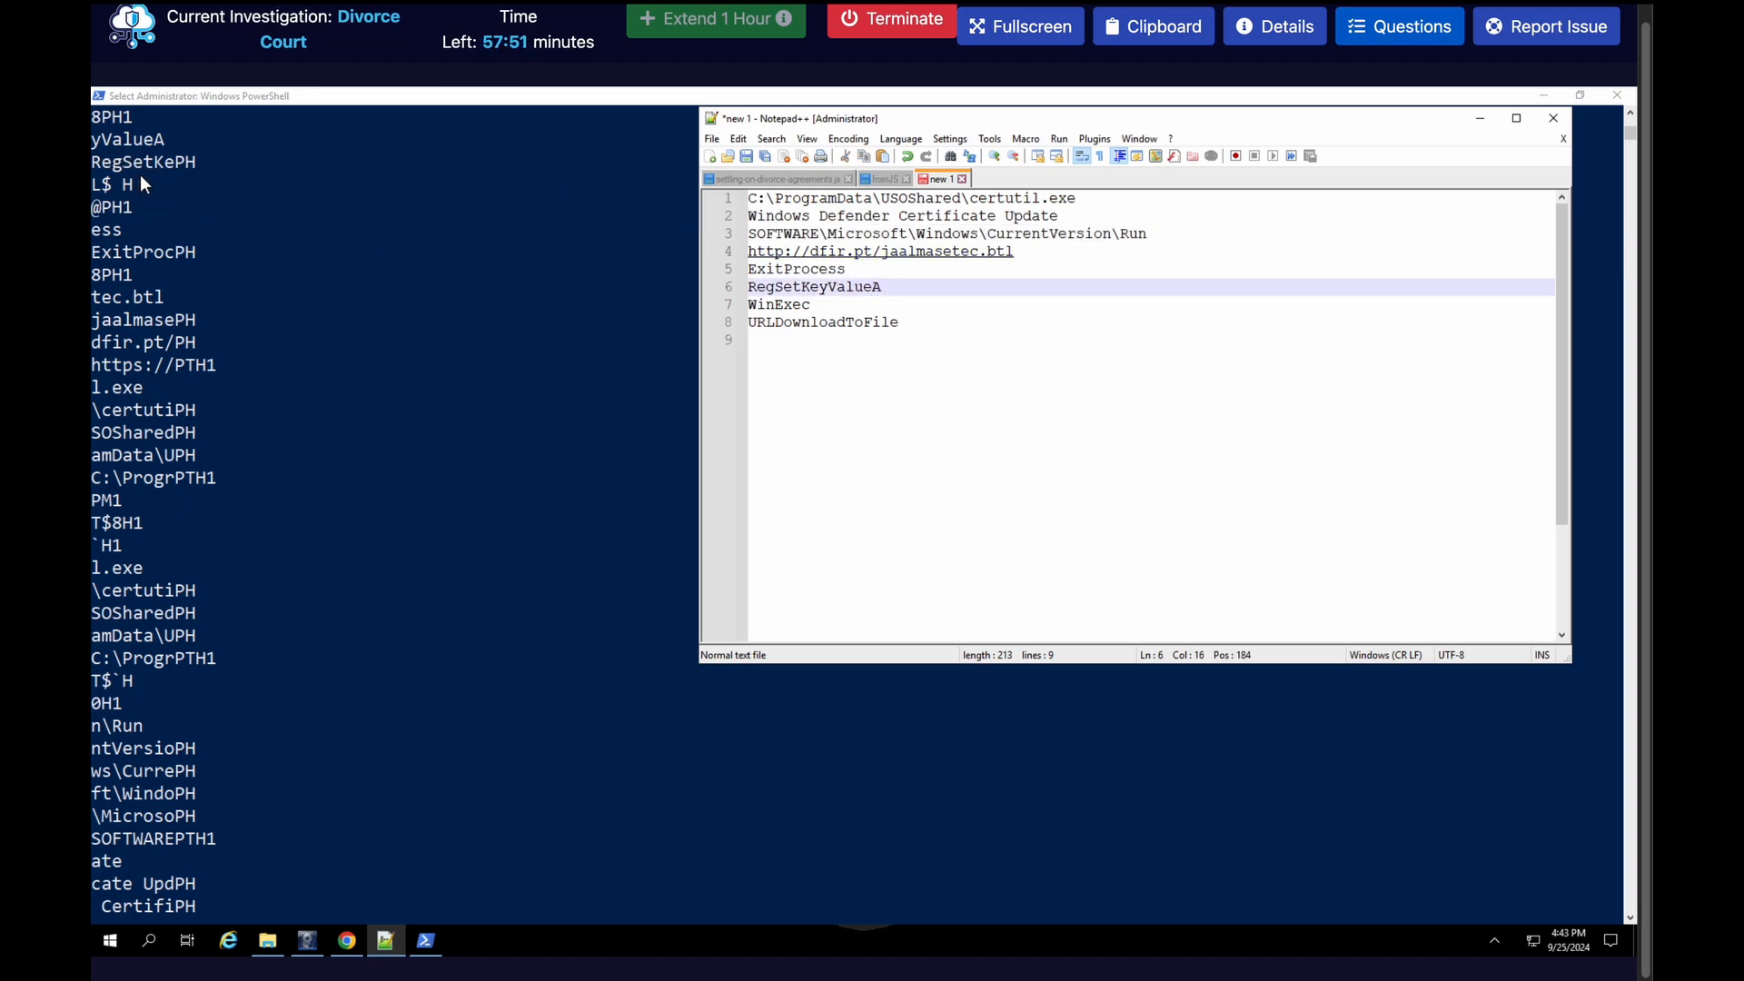
scroll(133, 171, "up", 6)
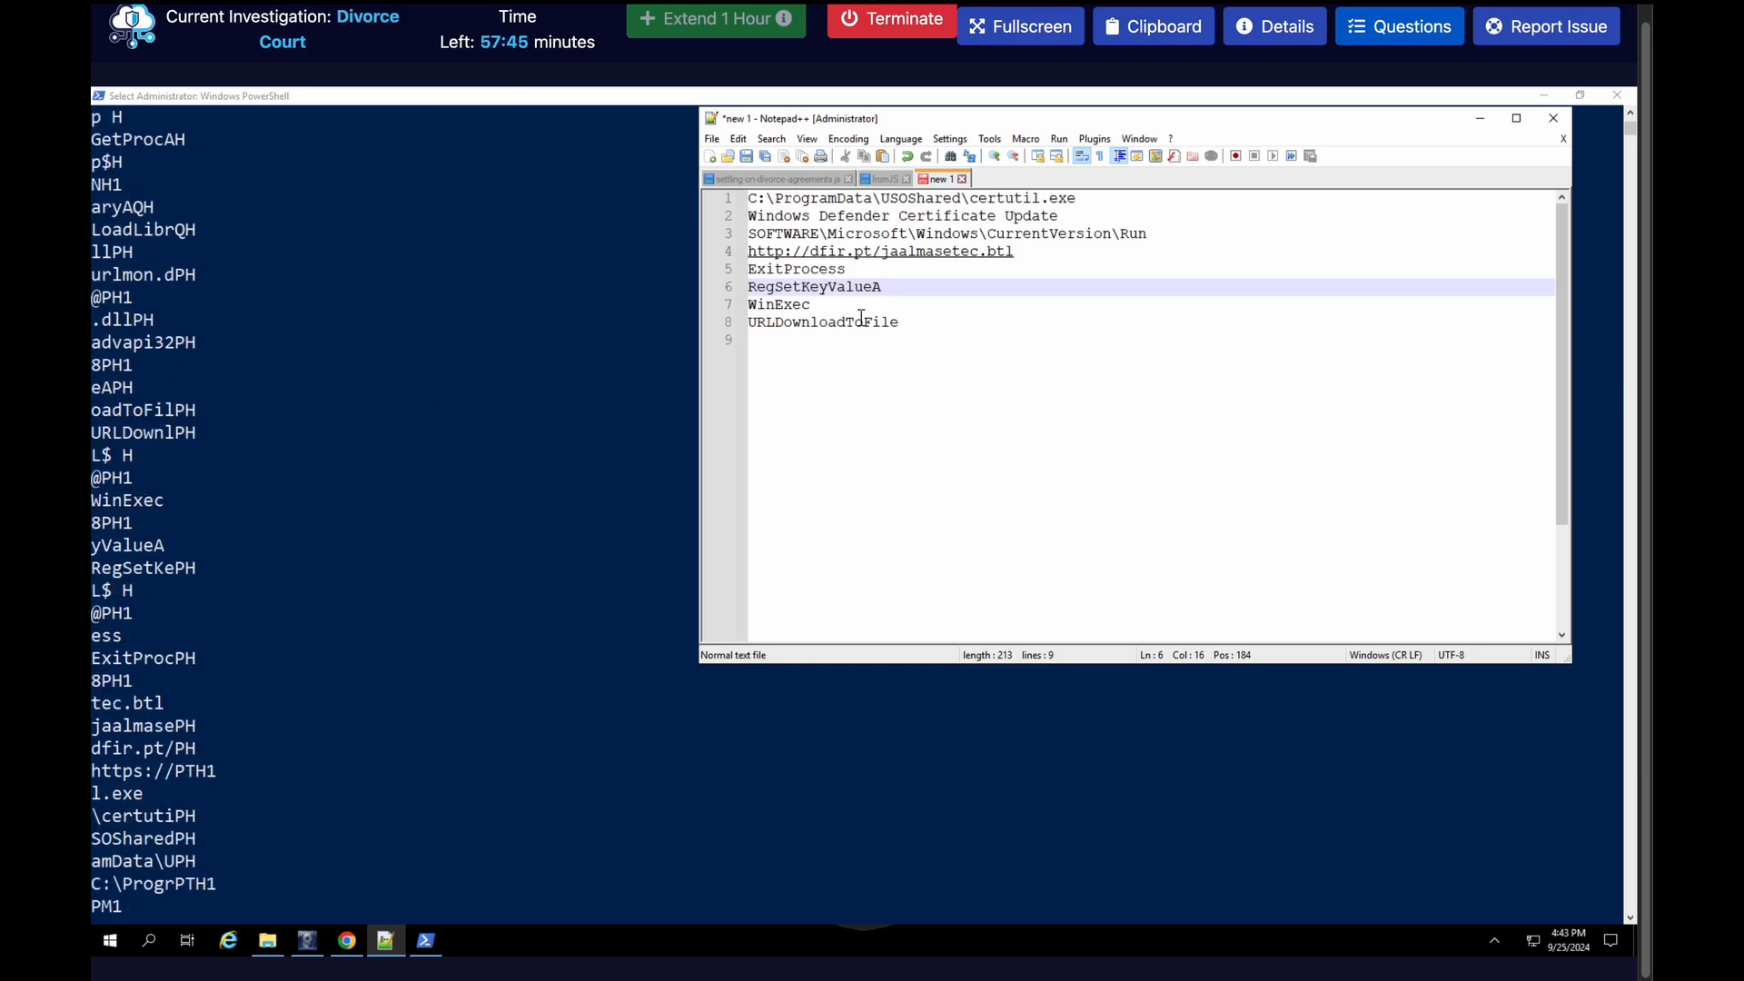
left_click(923, 328)
type("A")
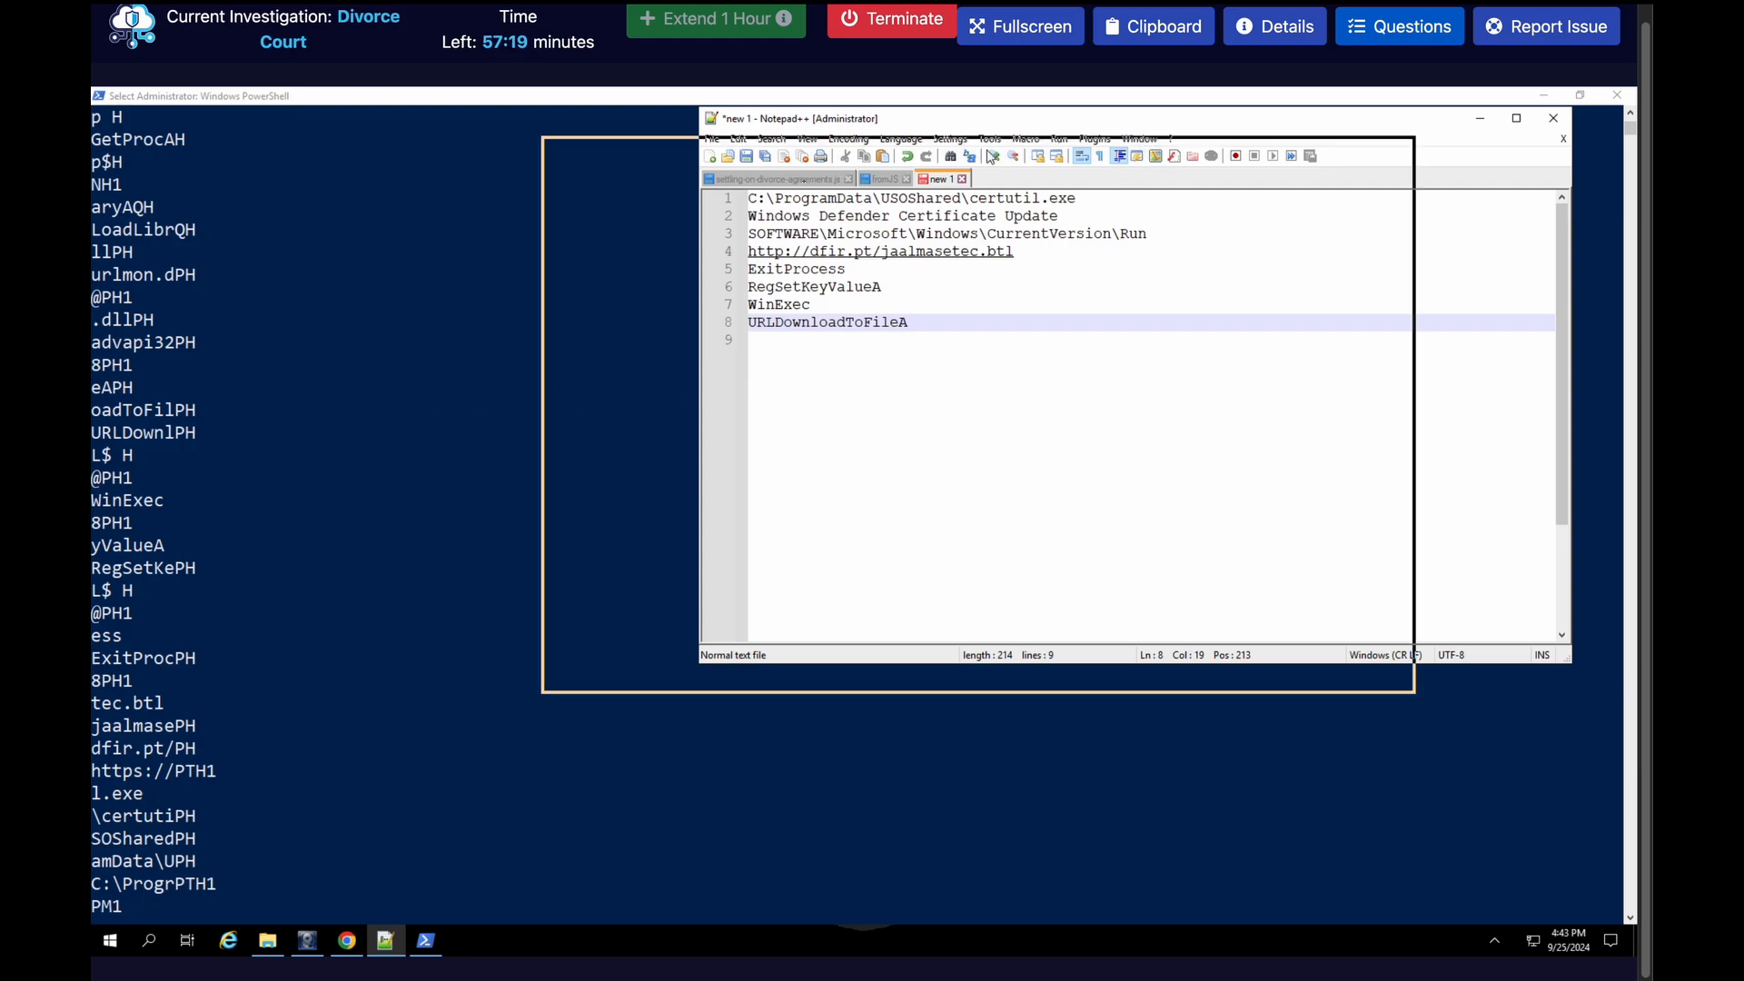
left_click_drag(991, 156, 809, 188)
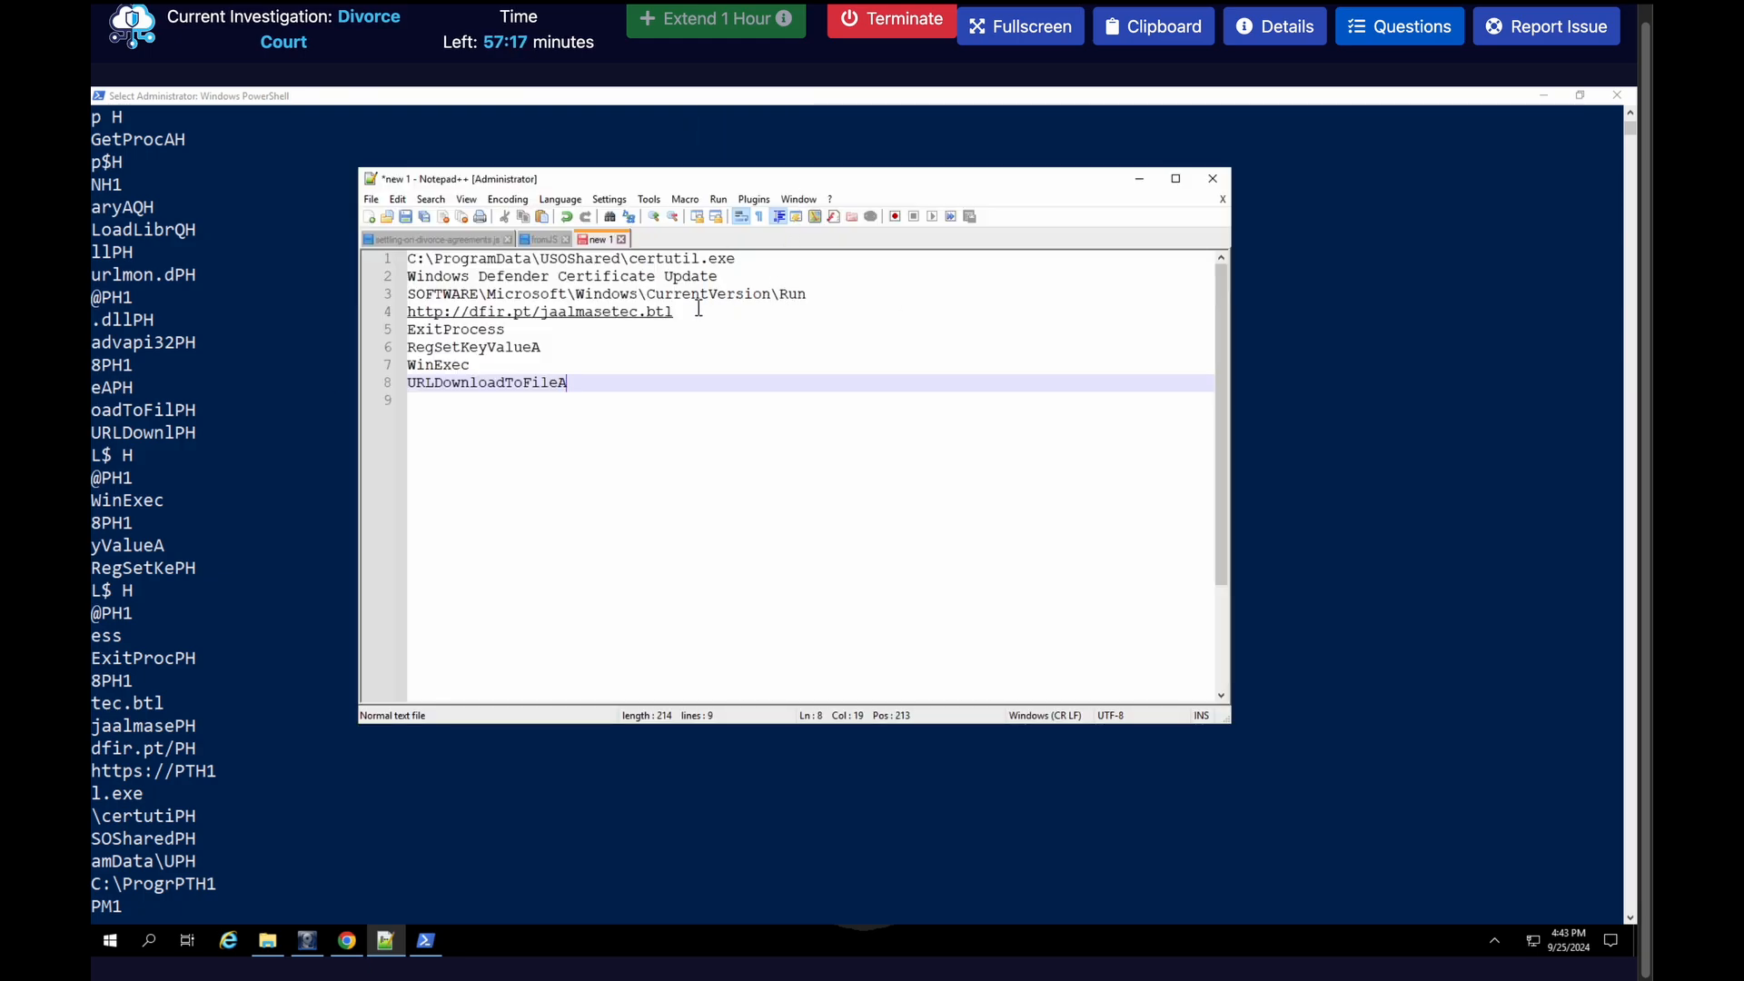
left_click_drag(699, 310, 405, 318)
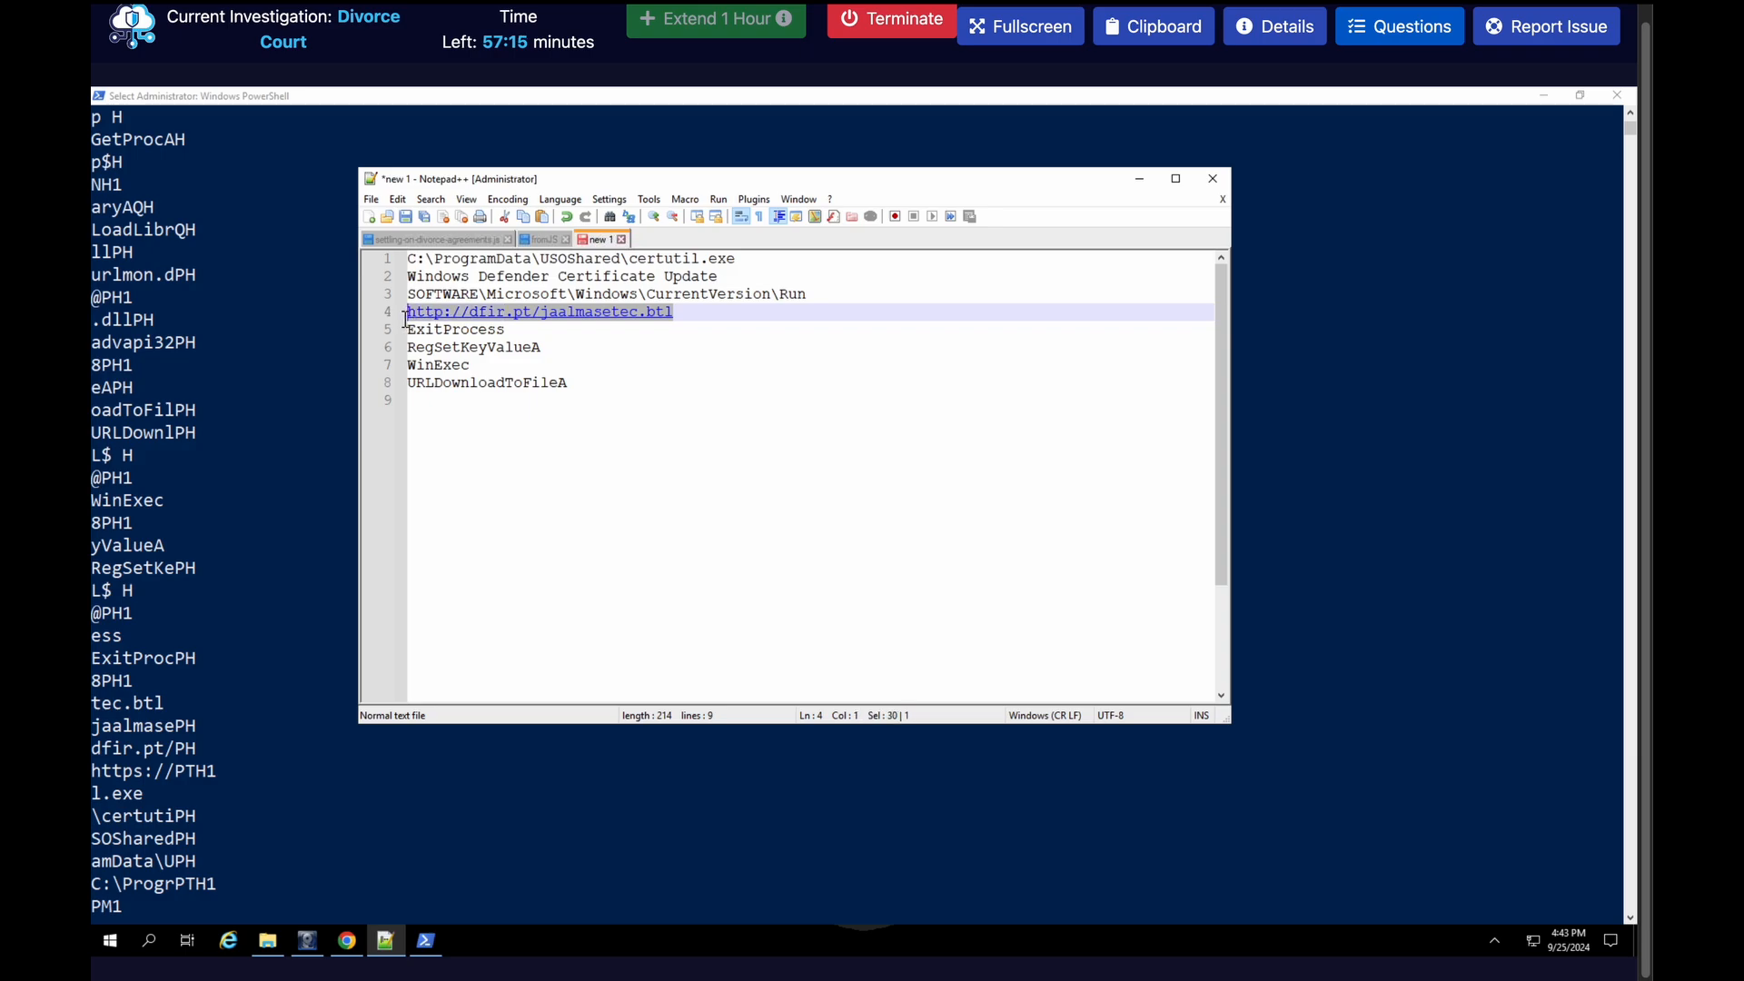
key("ctrl+c")
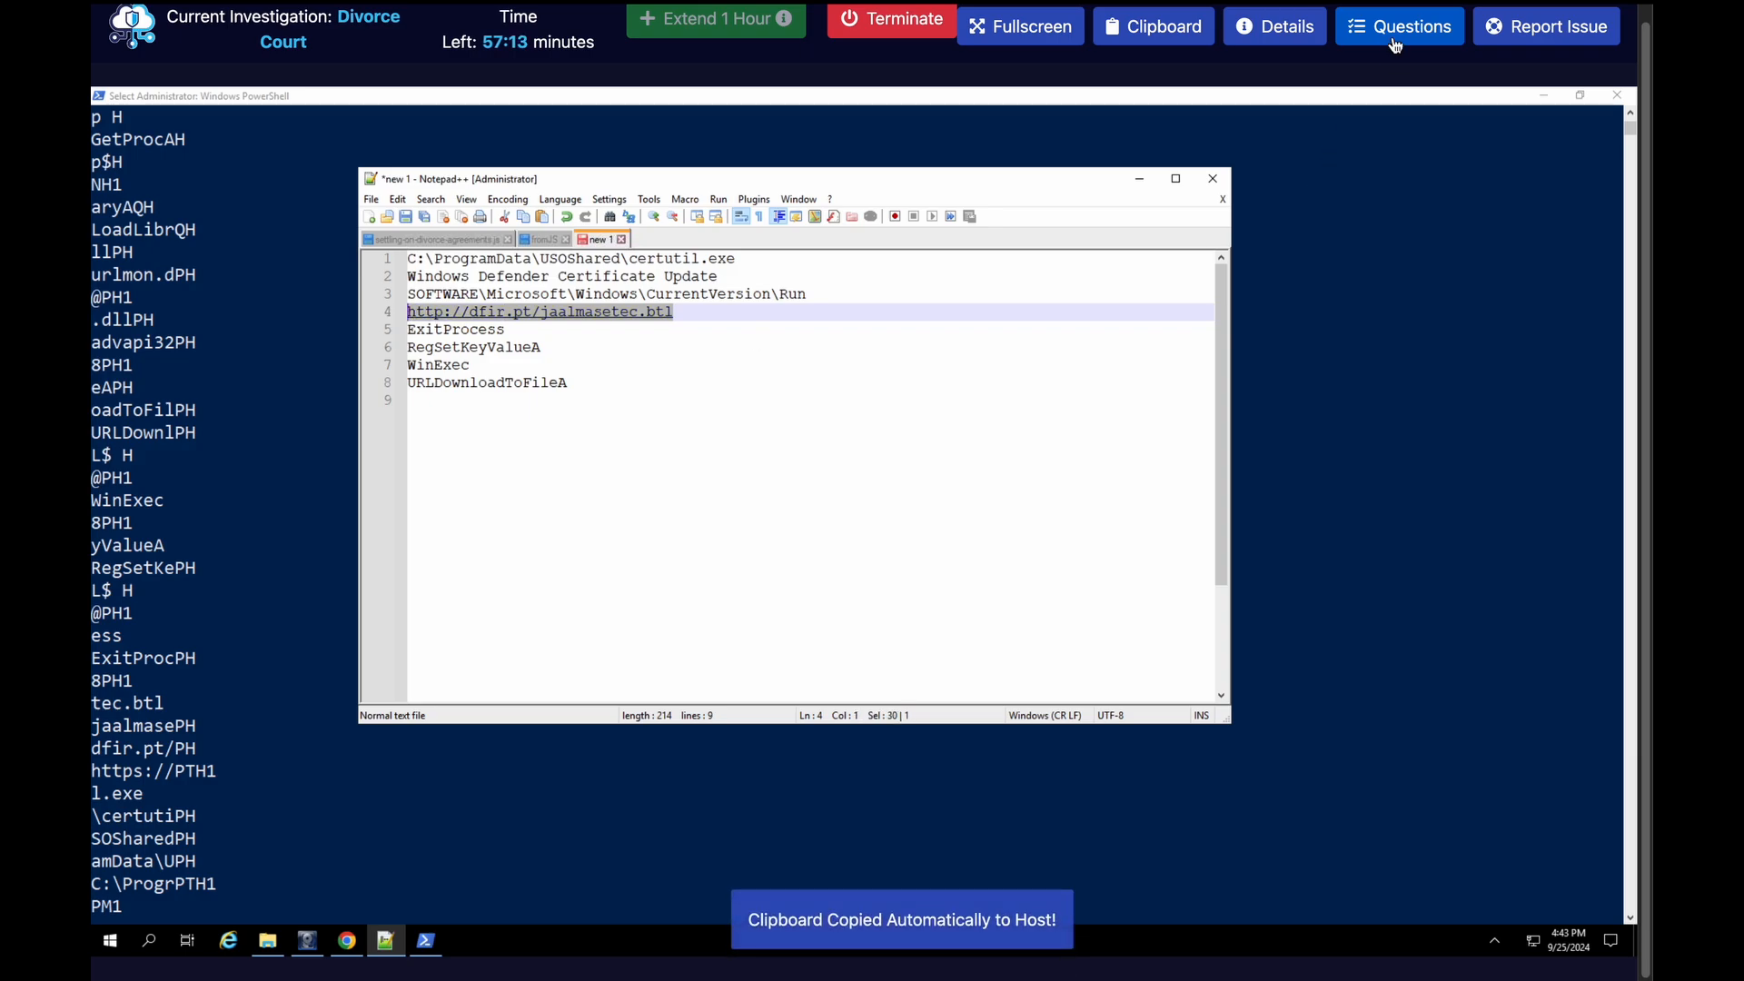
left_click(1399, 26)
scroll(1250, 470, "down", 5)
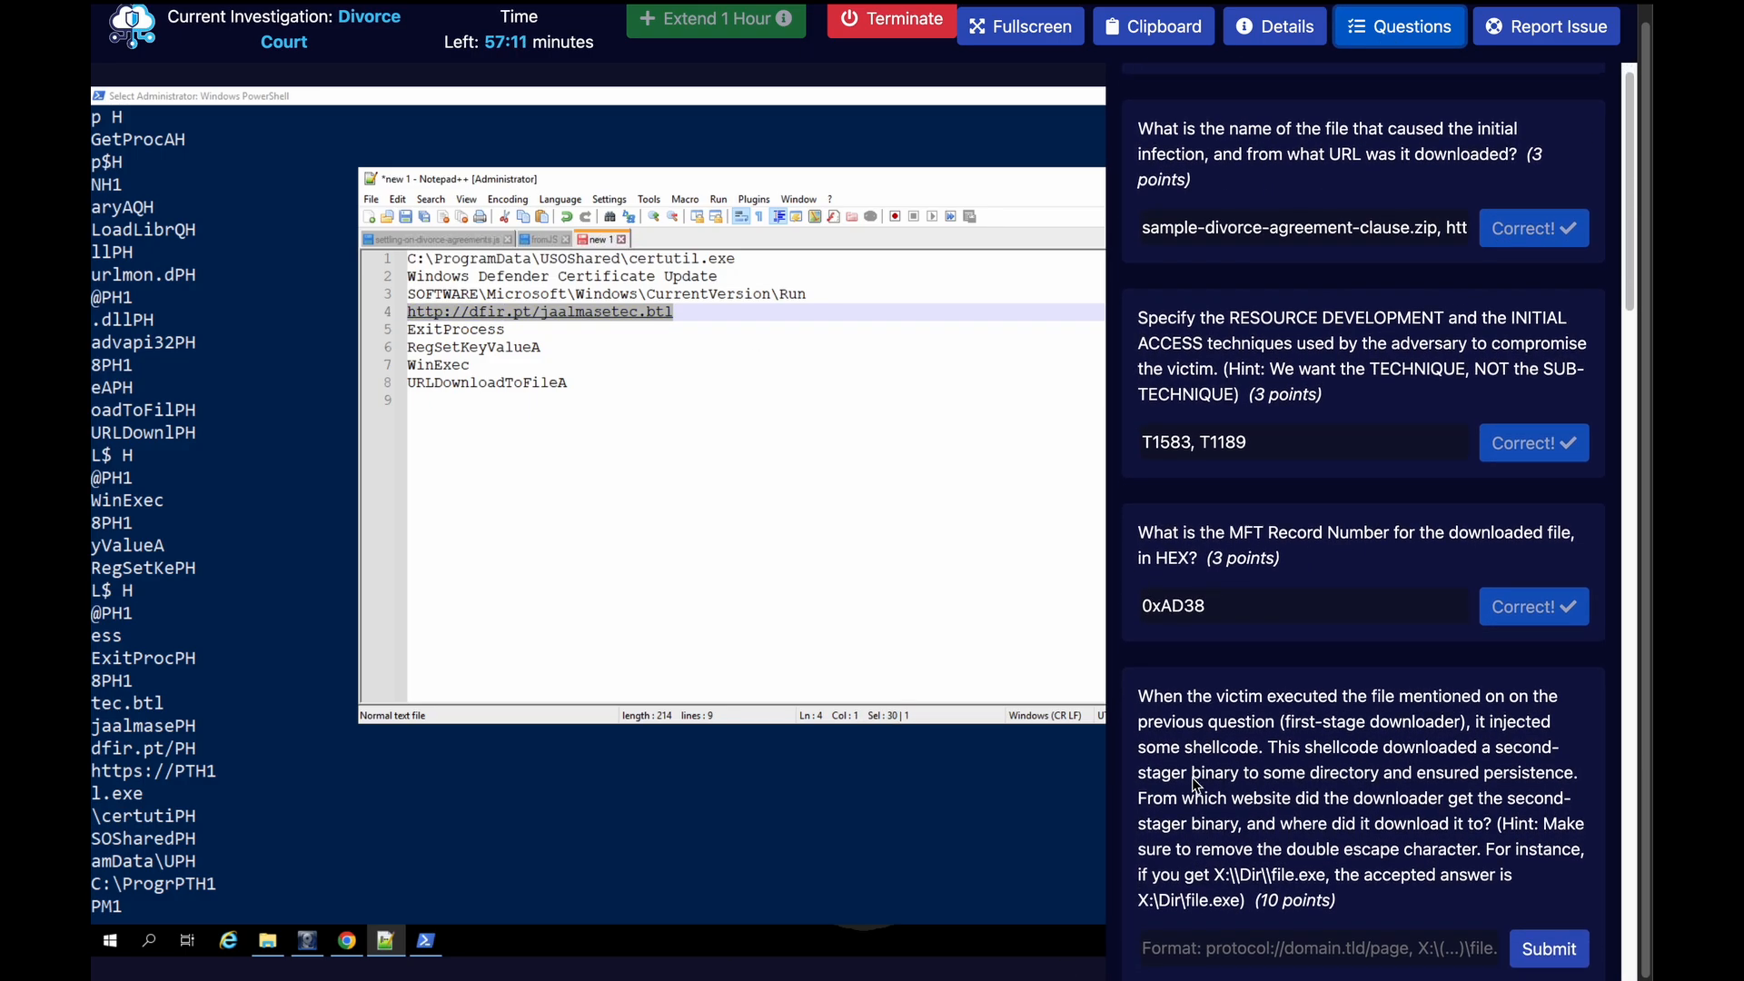
left_click(1206, 710)
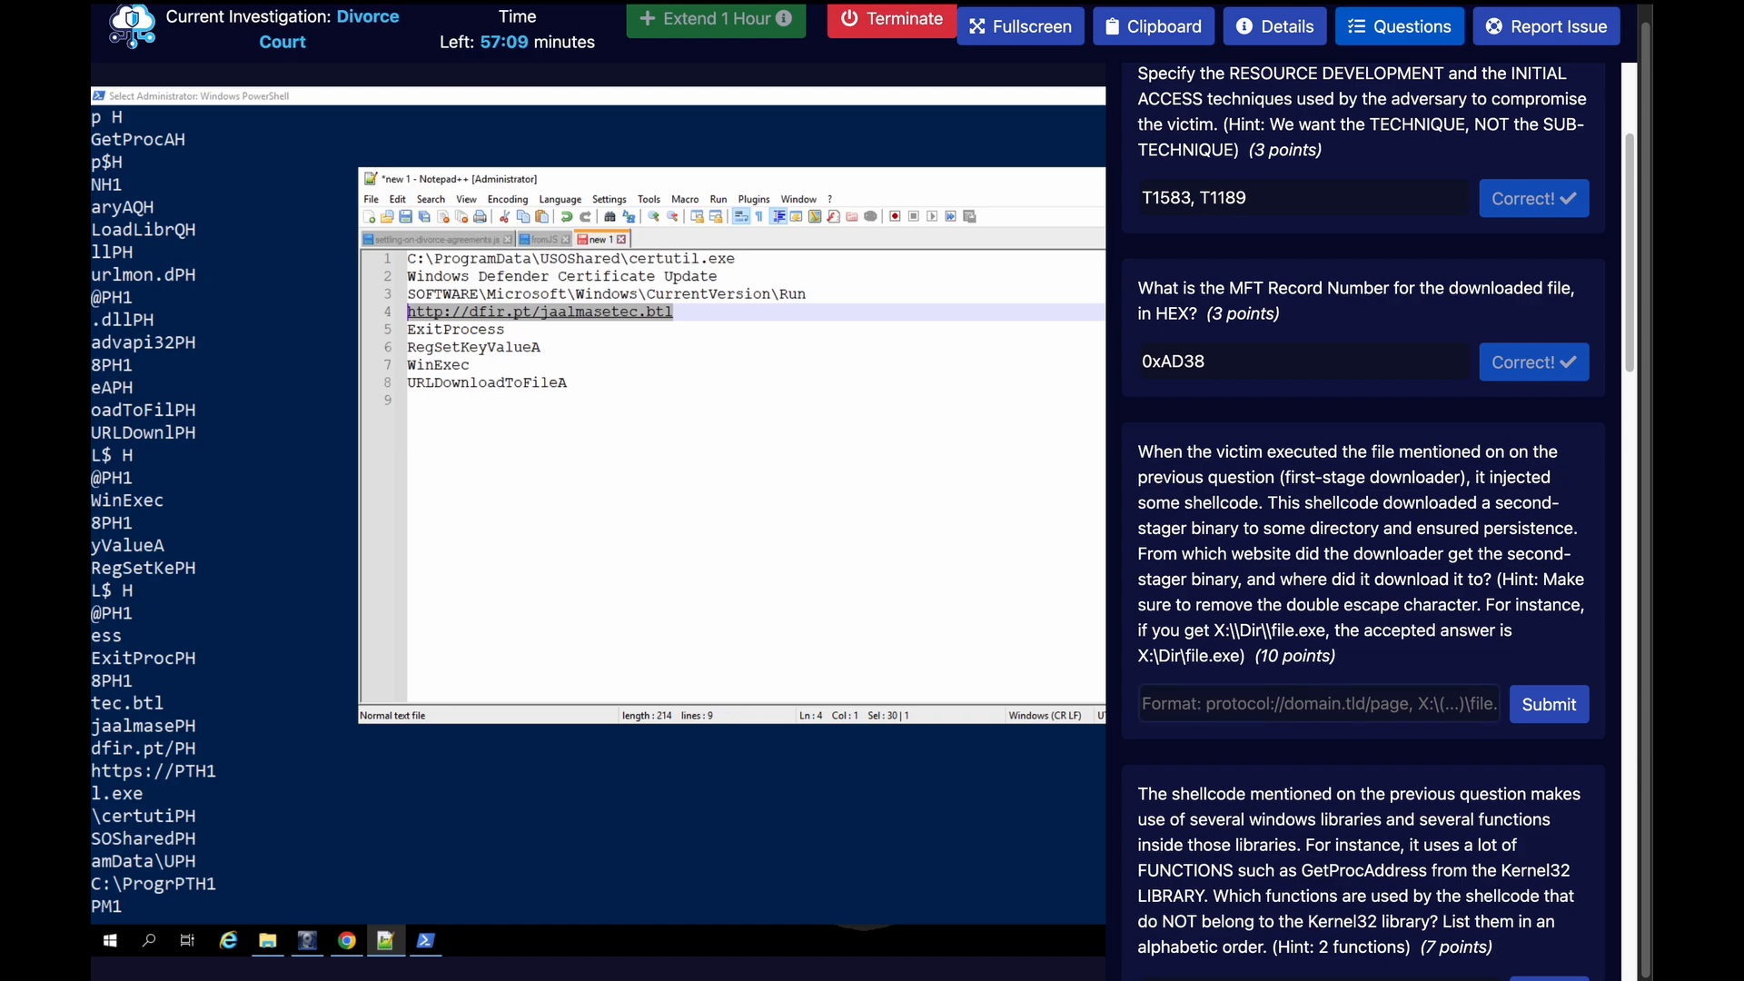
key("ctrl+v")
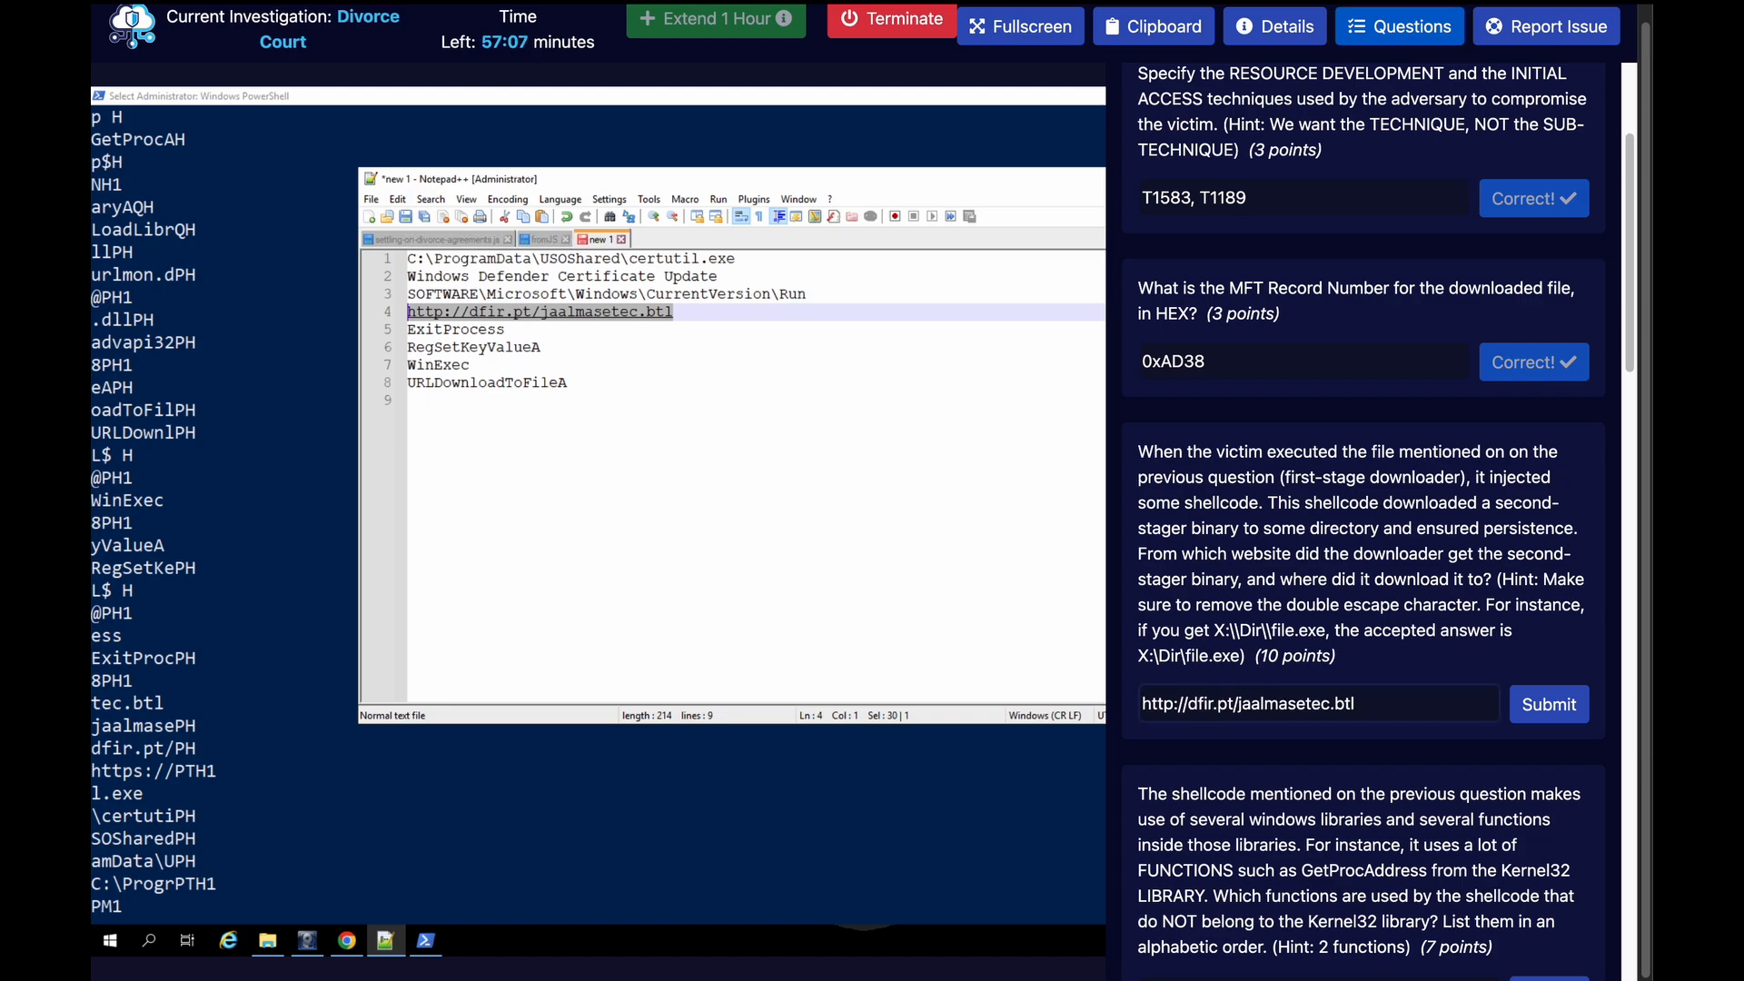
type(",")
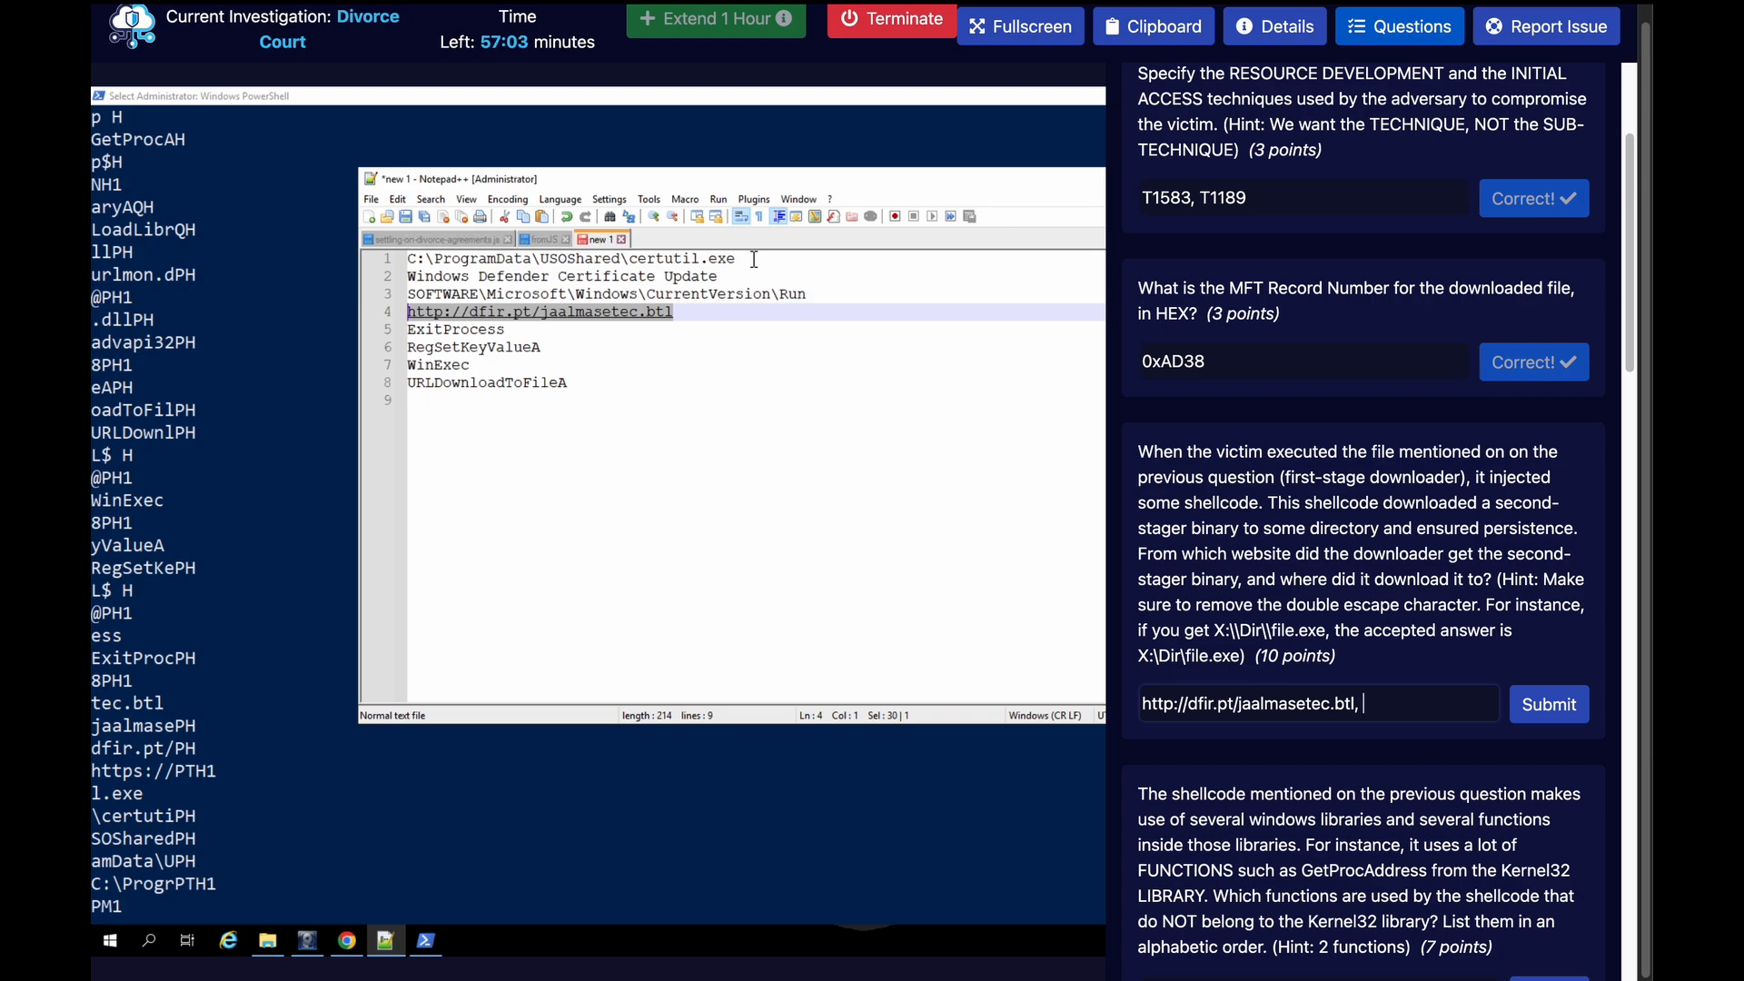
Append c:\ProgramData\USOShared\certutil.exe from the notes to the second-stage download answer and submit it
left_click_drag(753, 260, 400, 260)
key("ctrl+c")
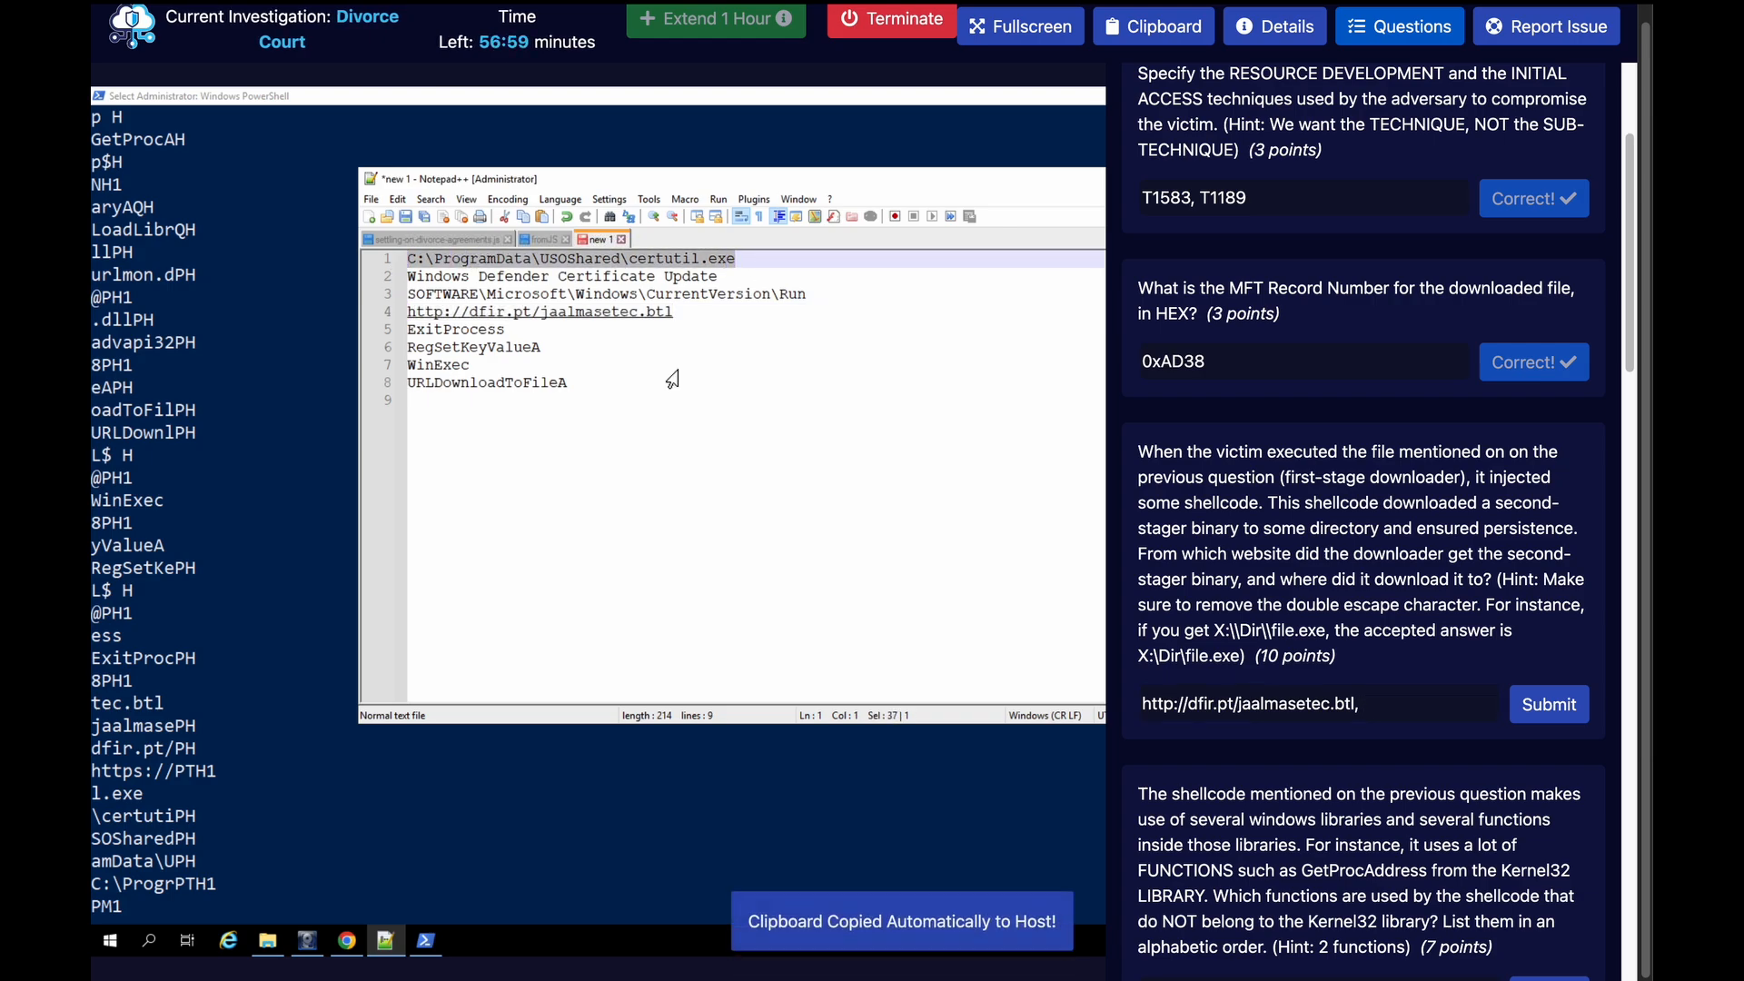
left_click(1408, 704)
key("ctrl+v")
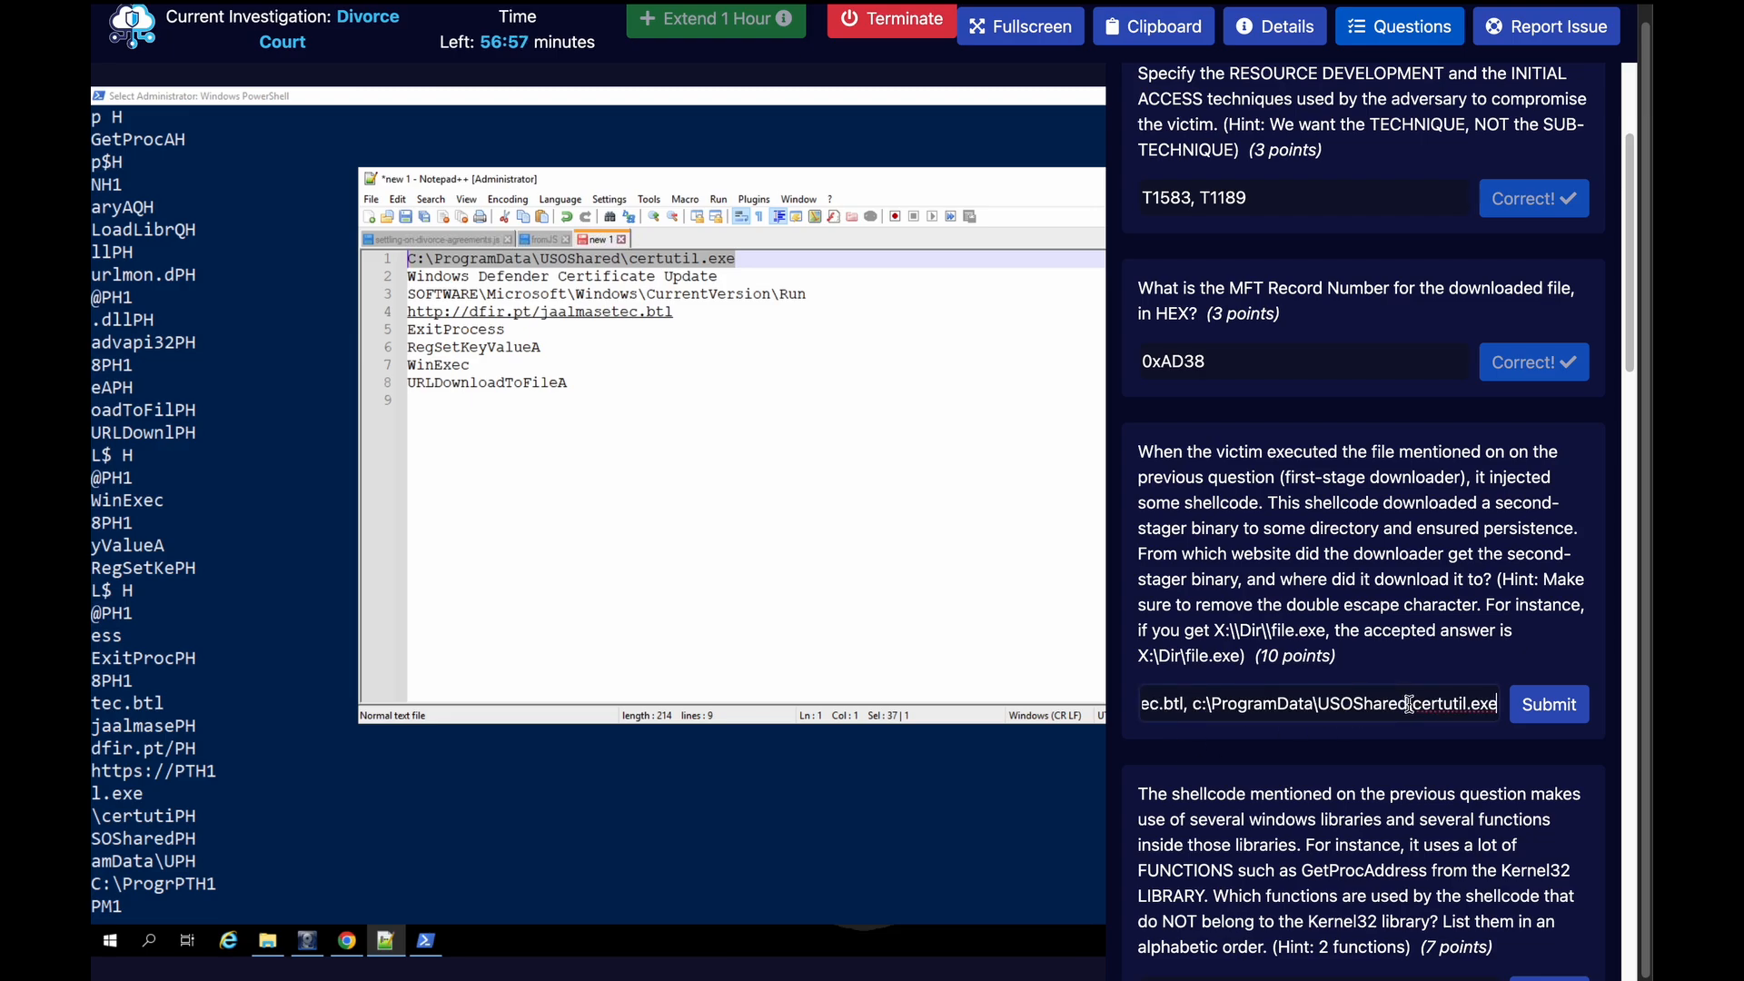
left_click(1546, 706)
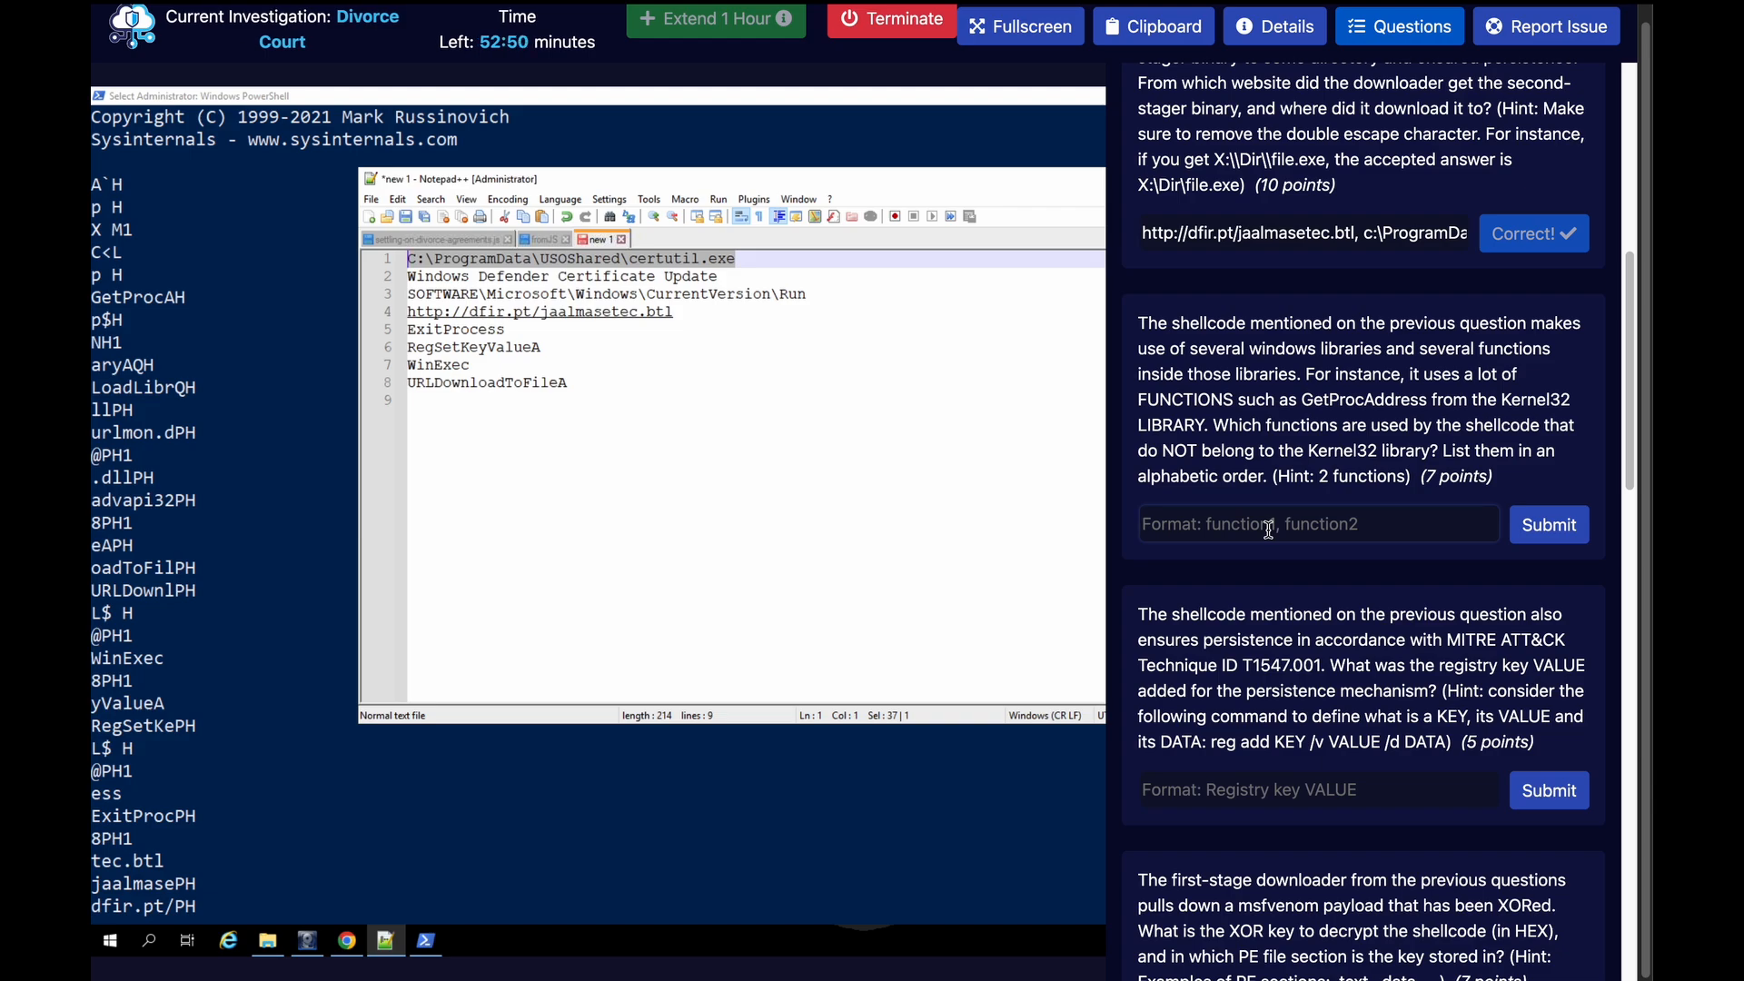
Answer the question about functions outside the Kernel32 library with "RegSetKeyValueA, URLDownloadToFileA" and submit it
type("Re")
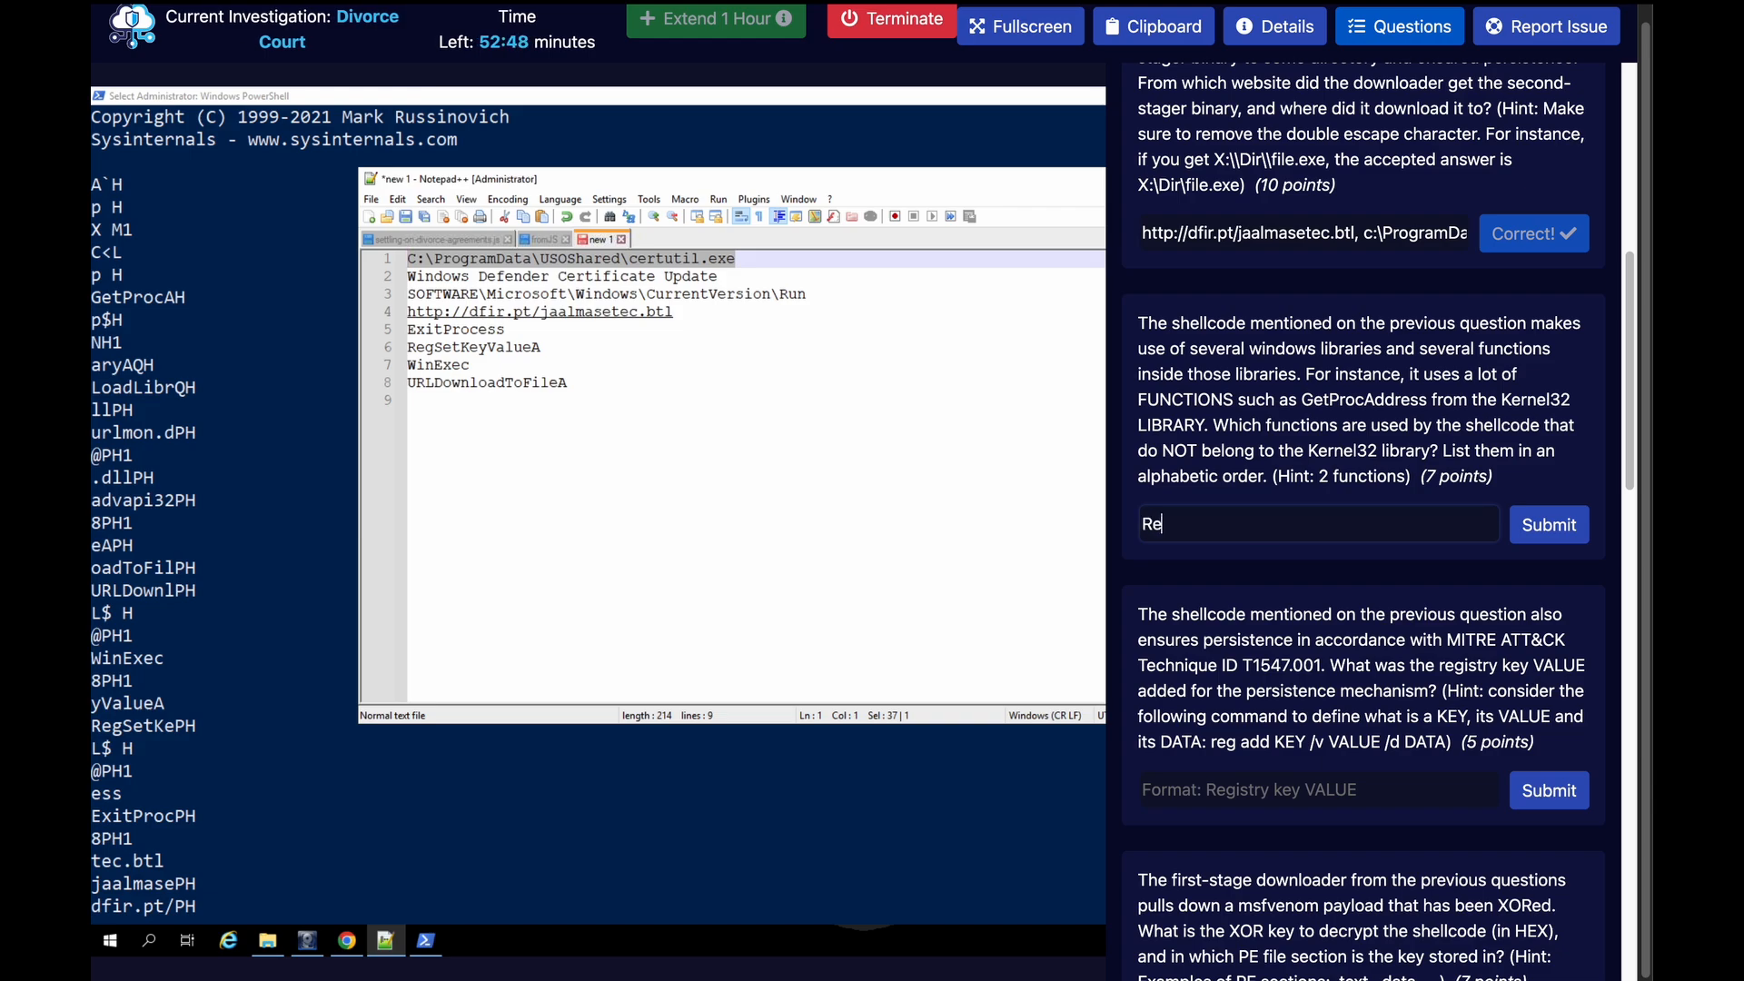
type("gSetKeyValueA, URLDownla")
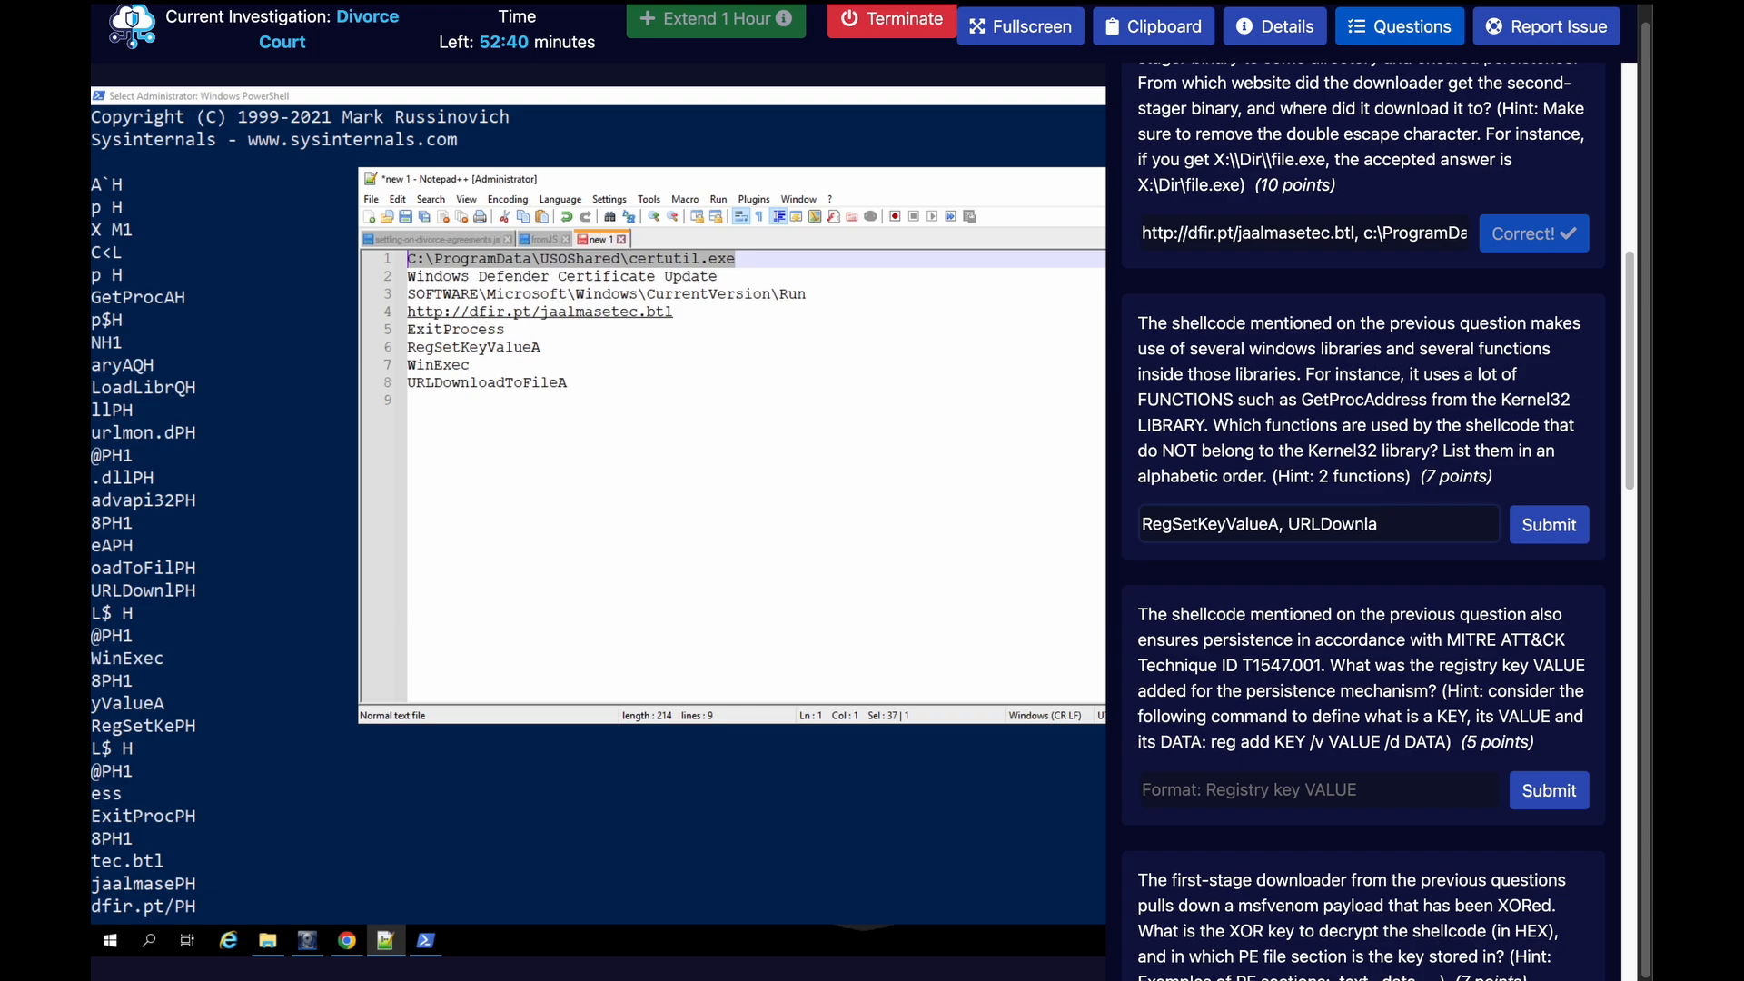
key("BackSpace")
type("oadToFileA")
key("Return")
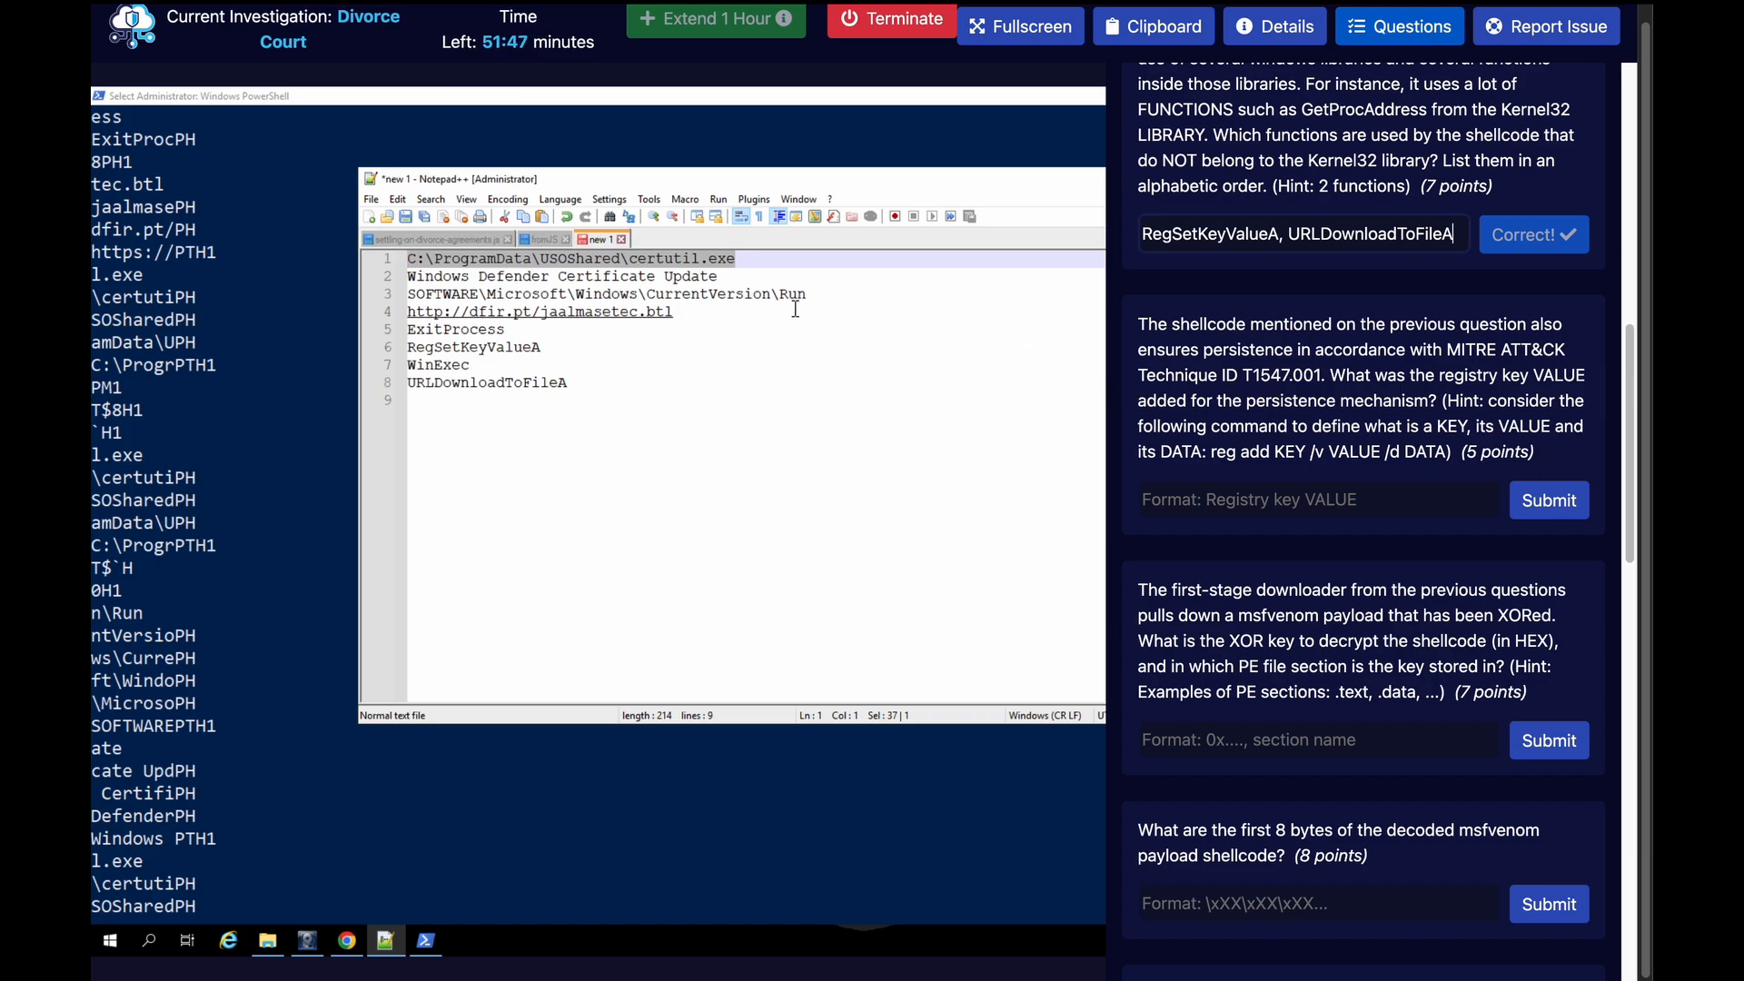
Copy "Windows Defender Certificate Update" from the notes as the persistence registry value answer, submit it and close the questions list
left_click_drag(807, 295, 407, 276)
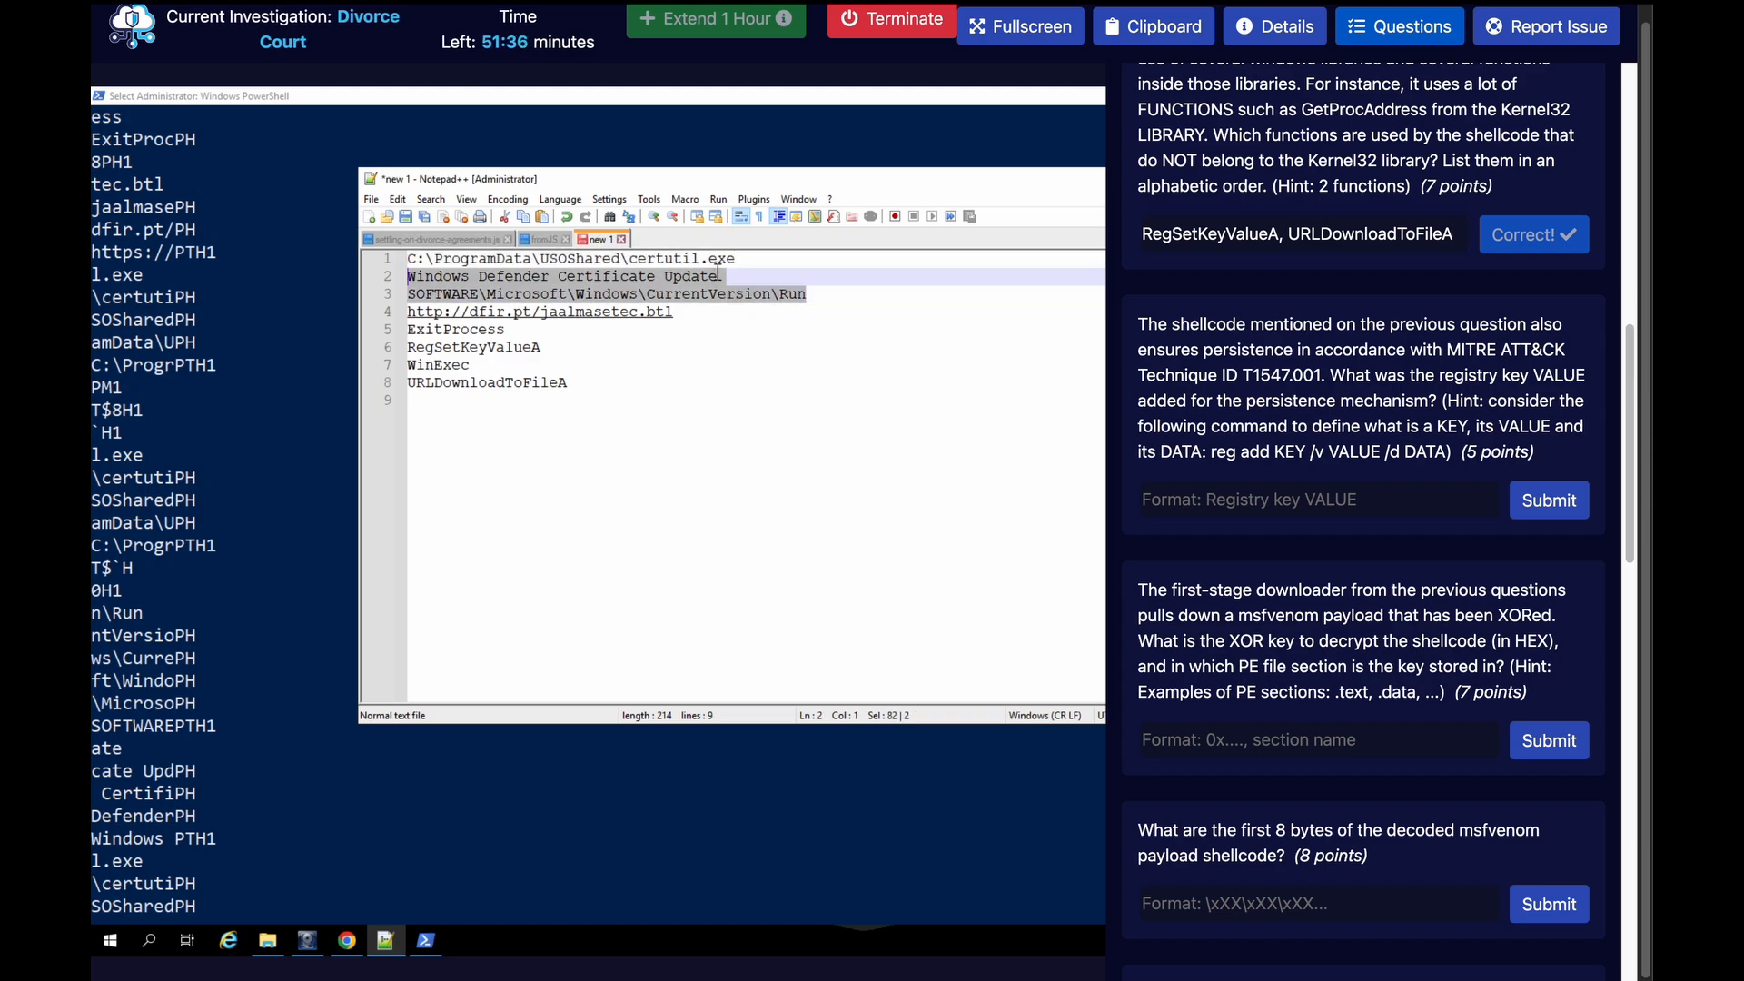
left_click(718, 274)
left_click_drag(718, 274, 402, 277)
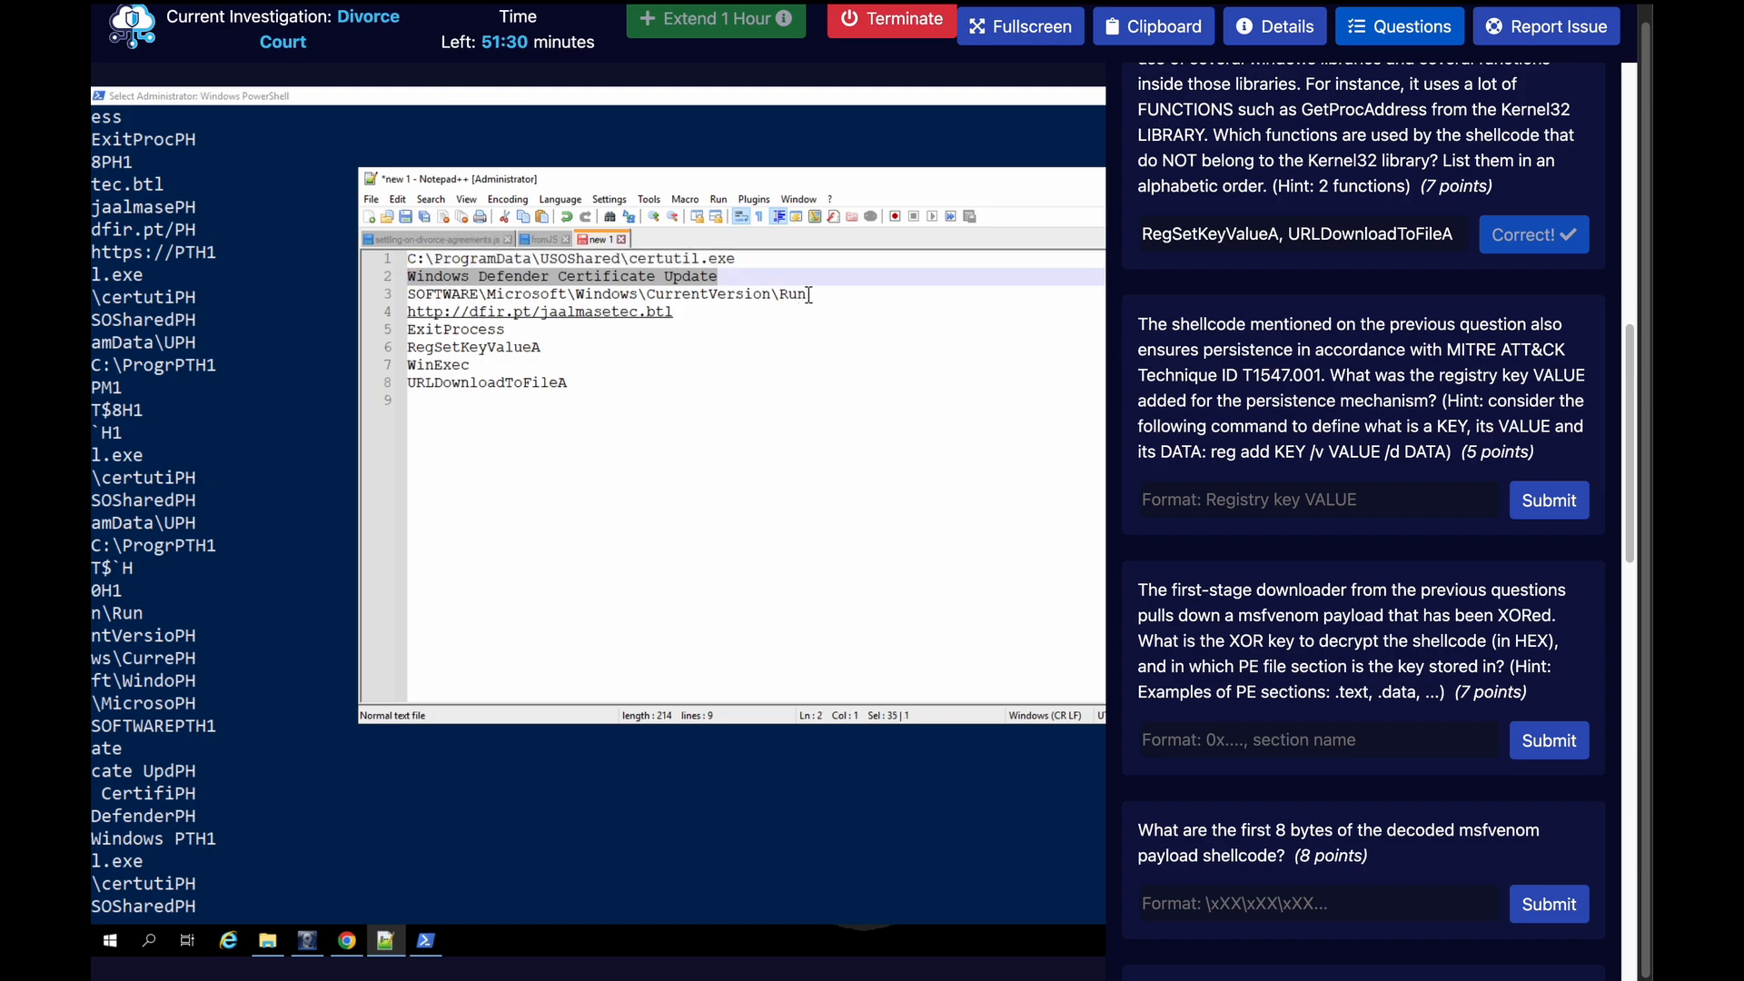
right_click(701, 278)
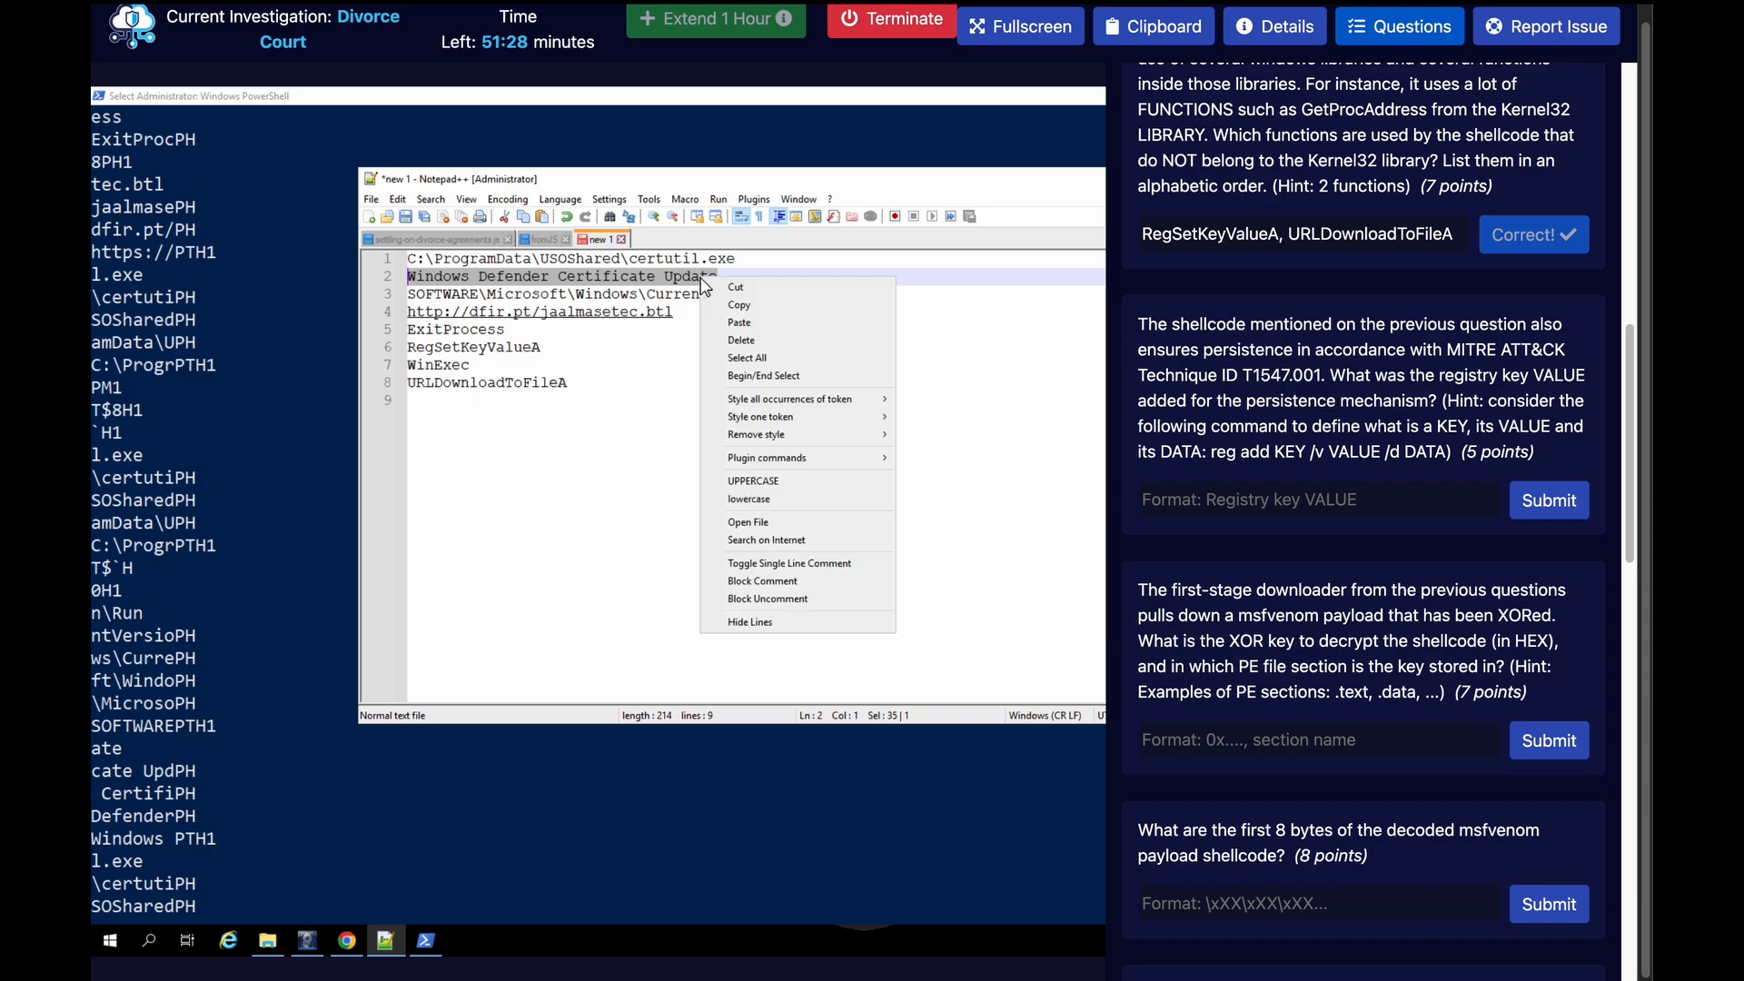
left_click(733, 304)
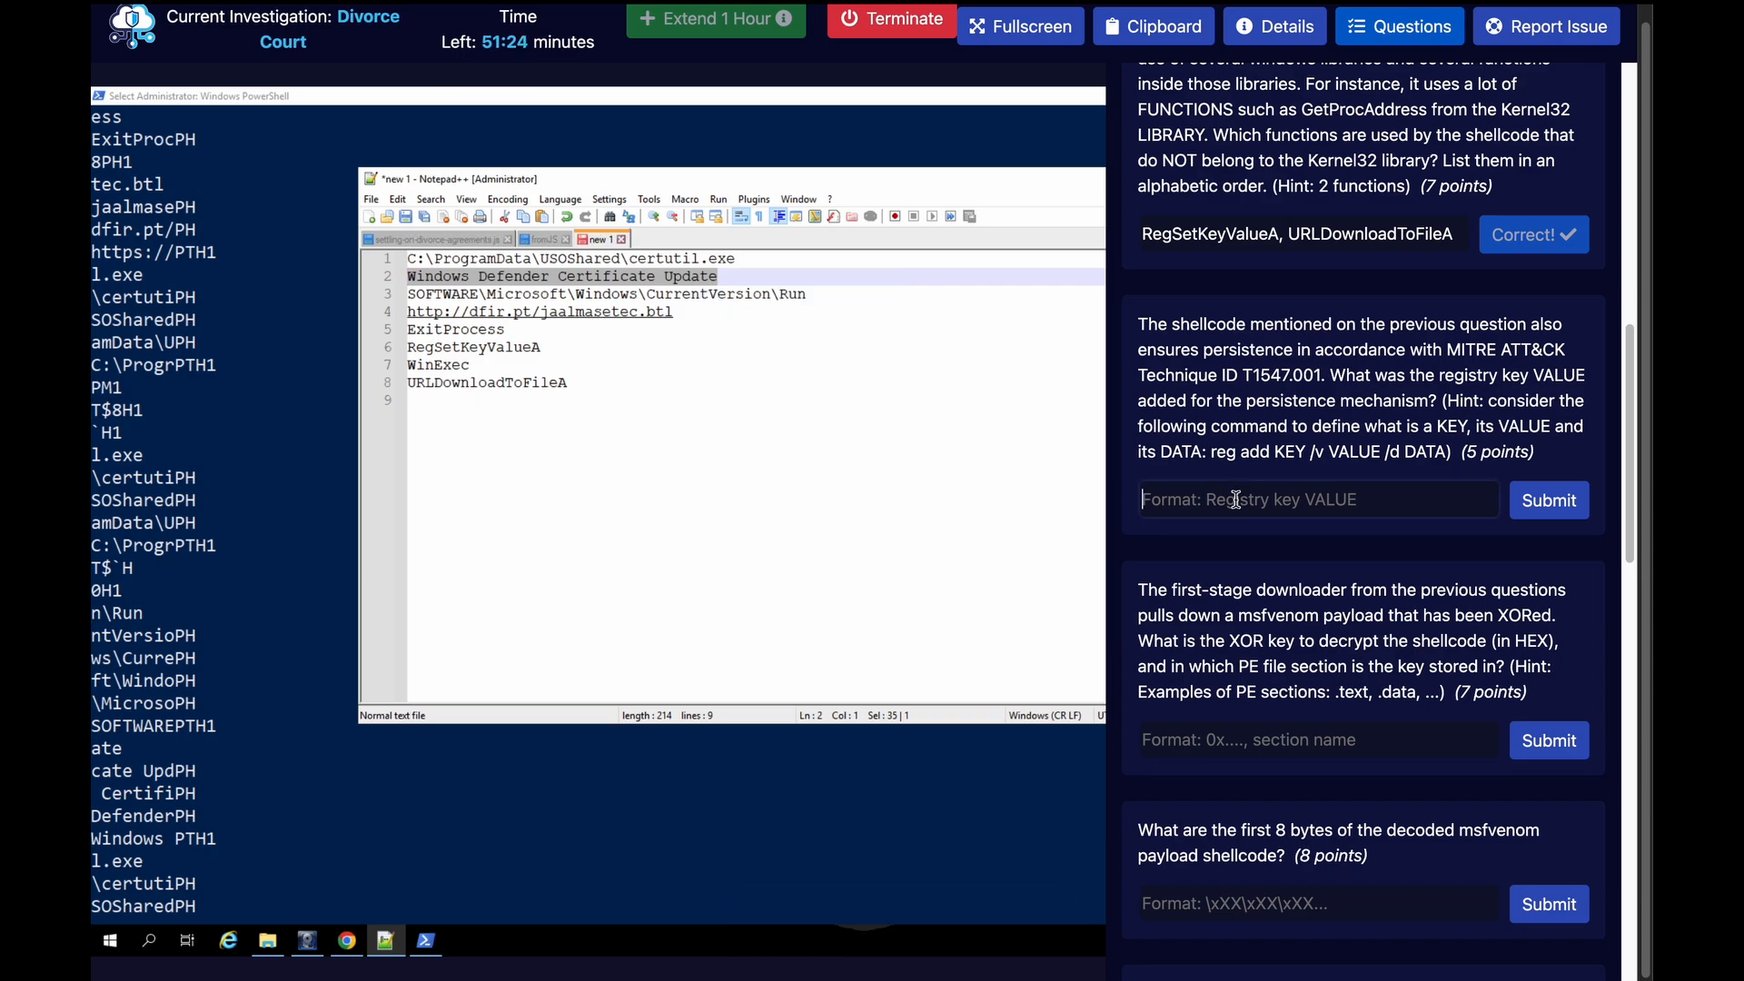
key("ctrl+v")
left_click(1544, 504)
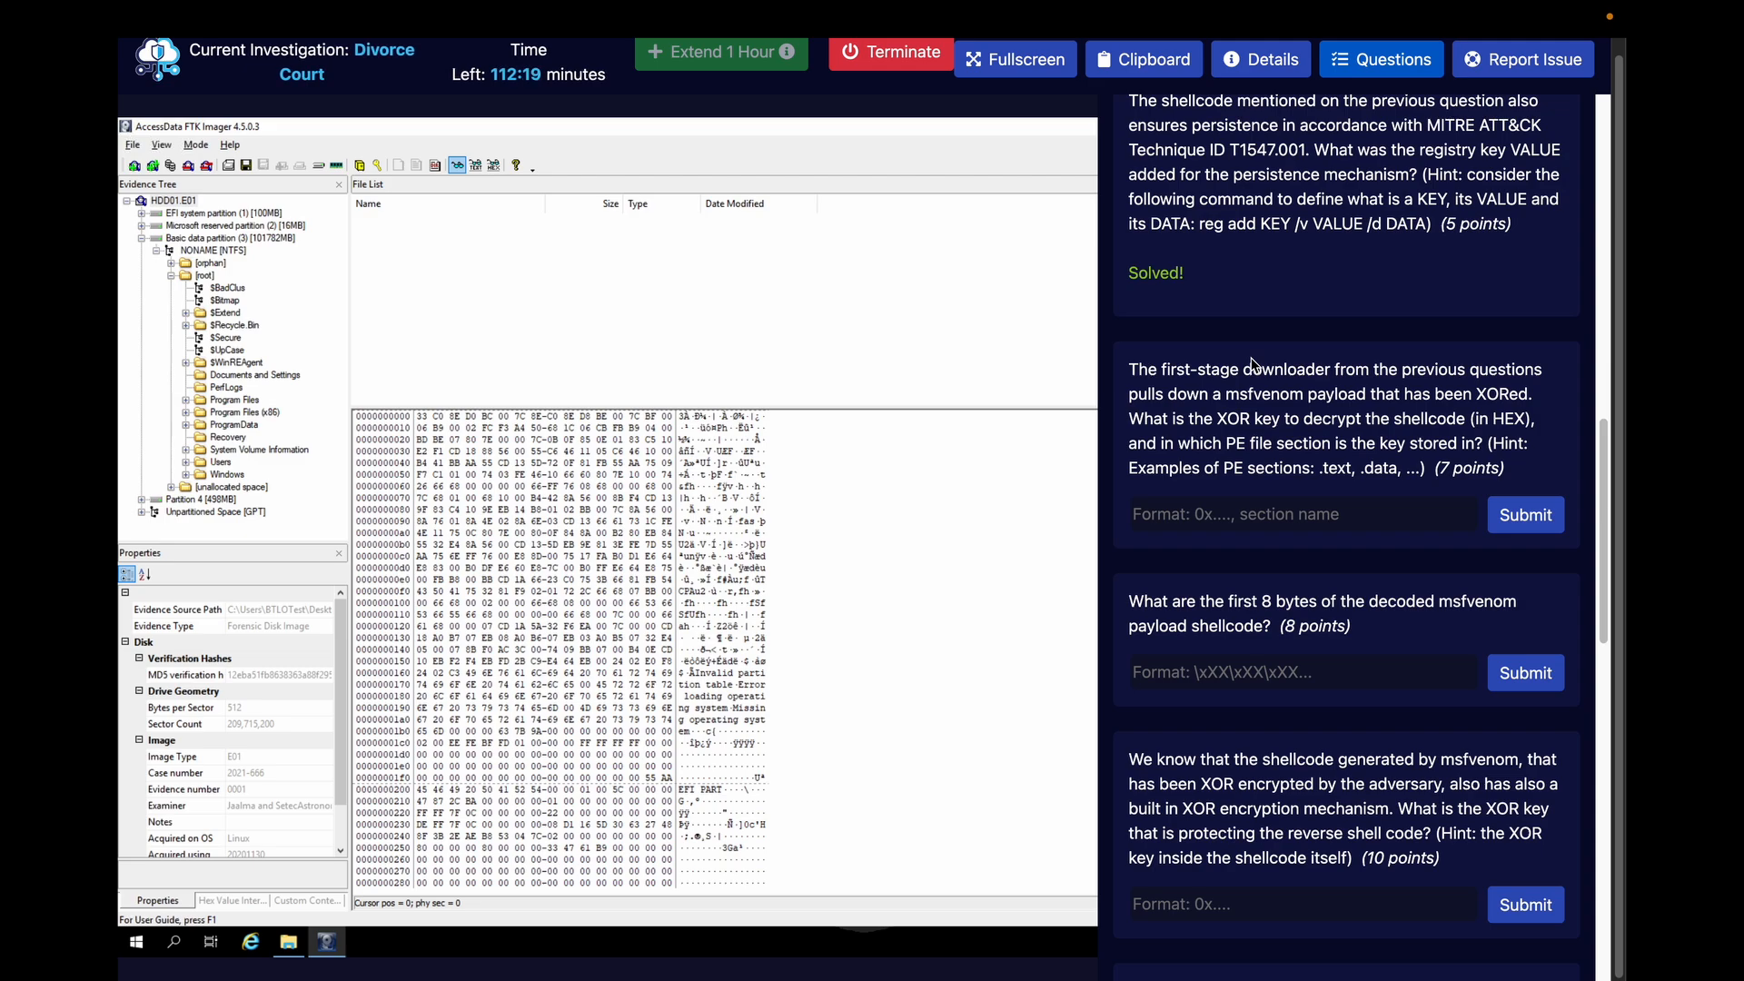
left_click(1382, 60)
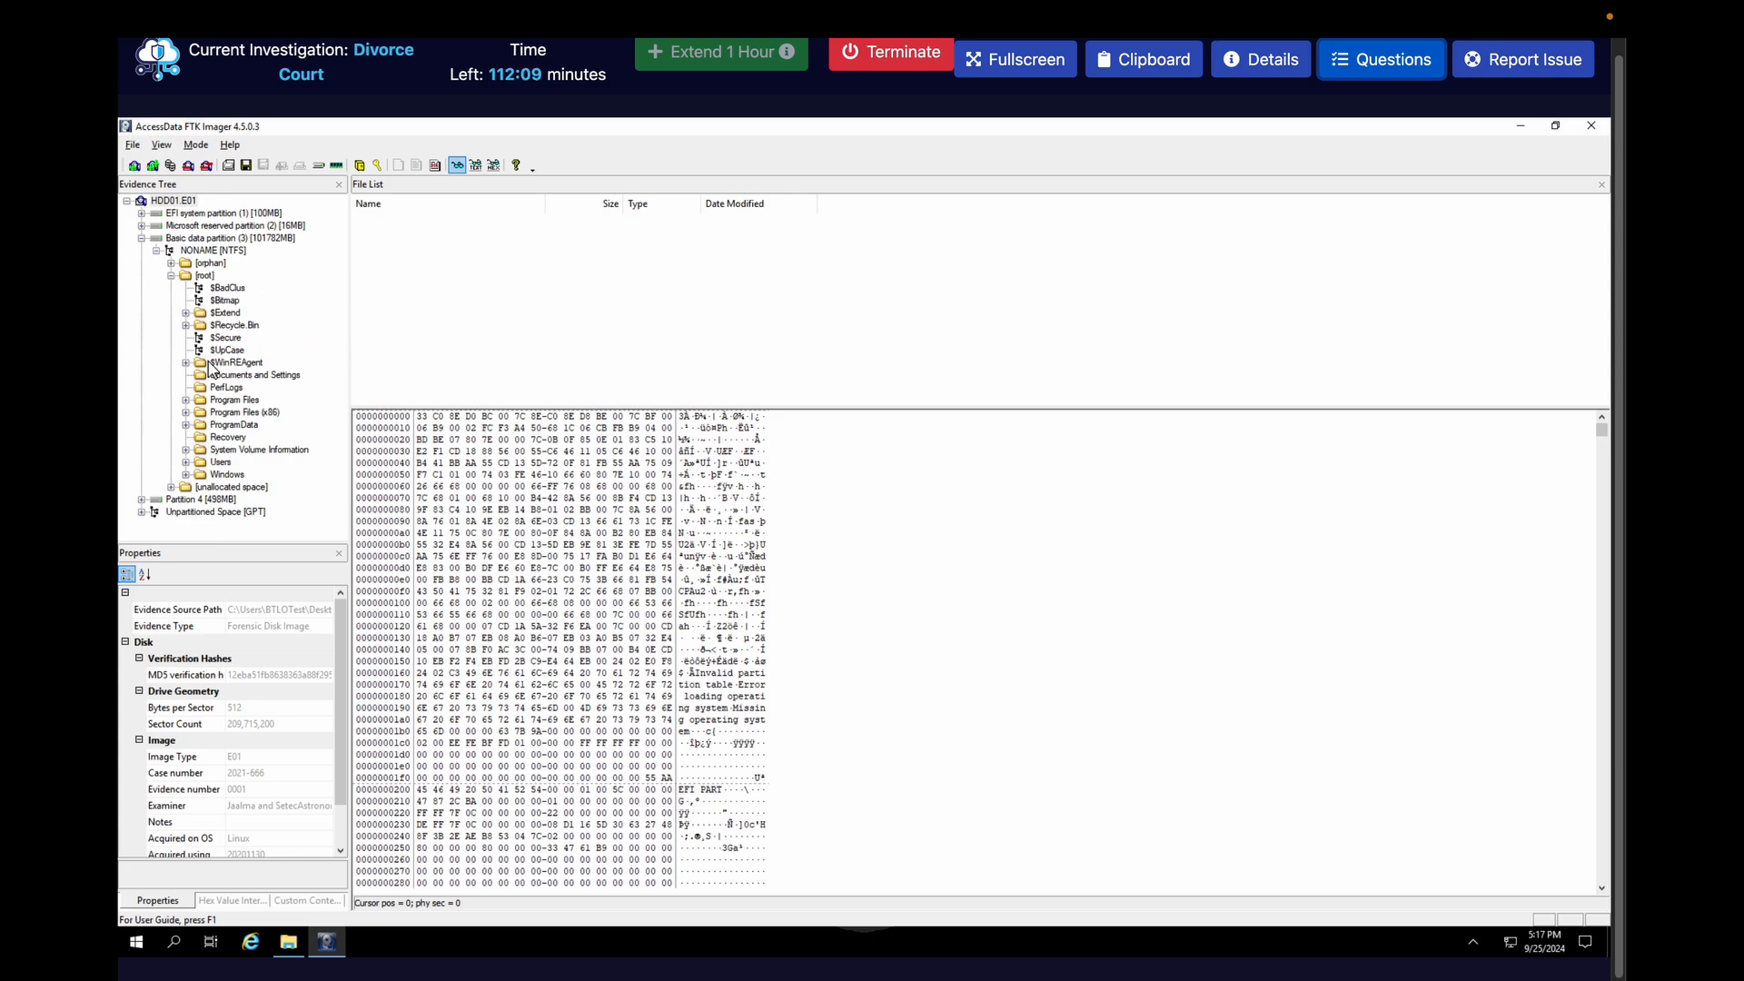
Export certutil.exe from the image's ProgramData\USOShared folder to the Desktop
left_click(186, 424)
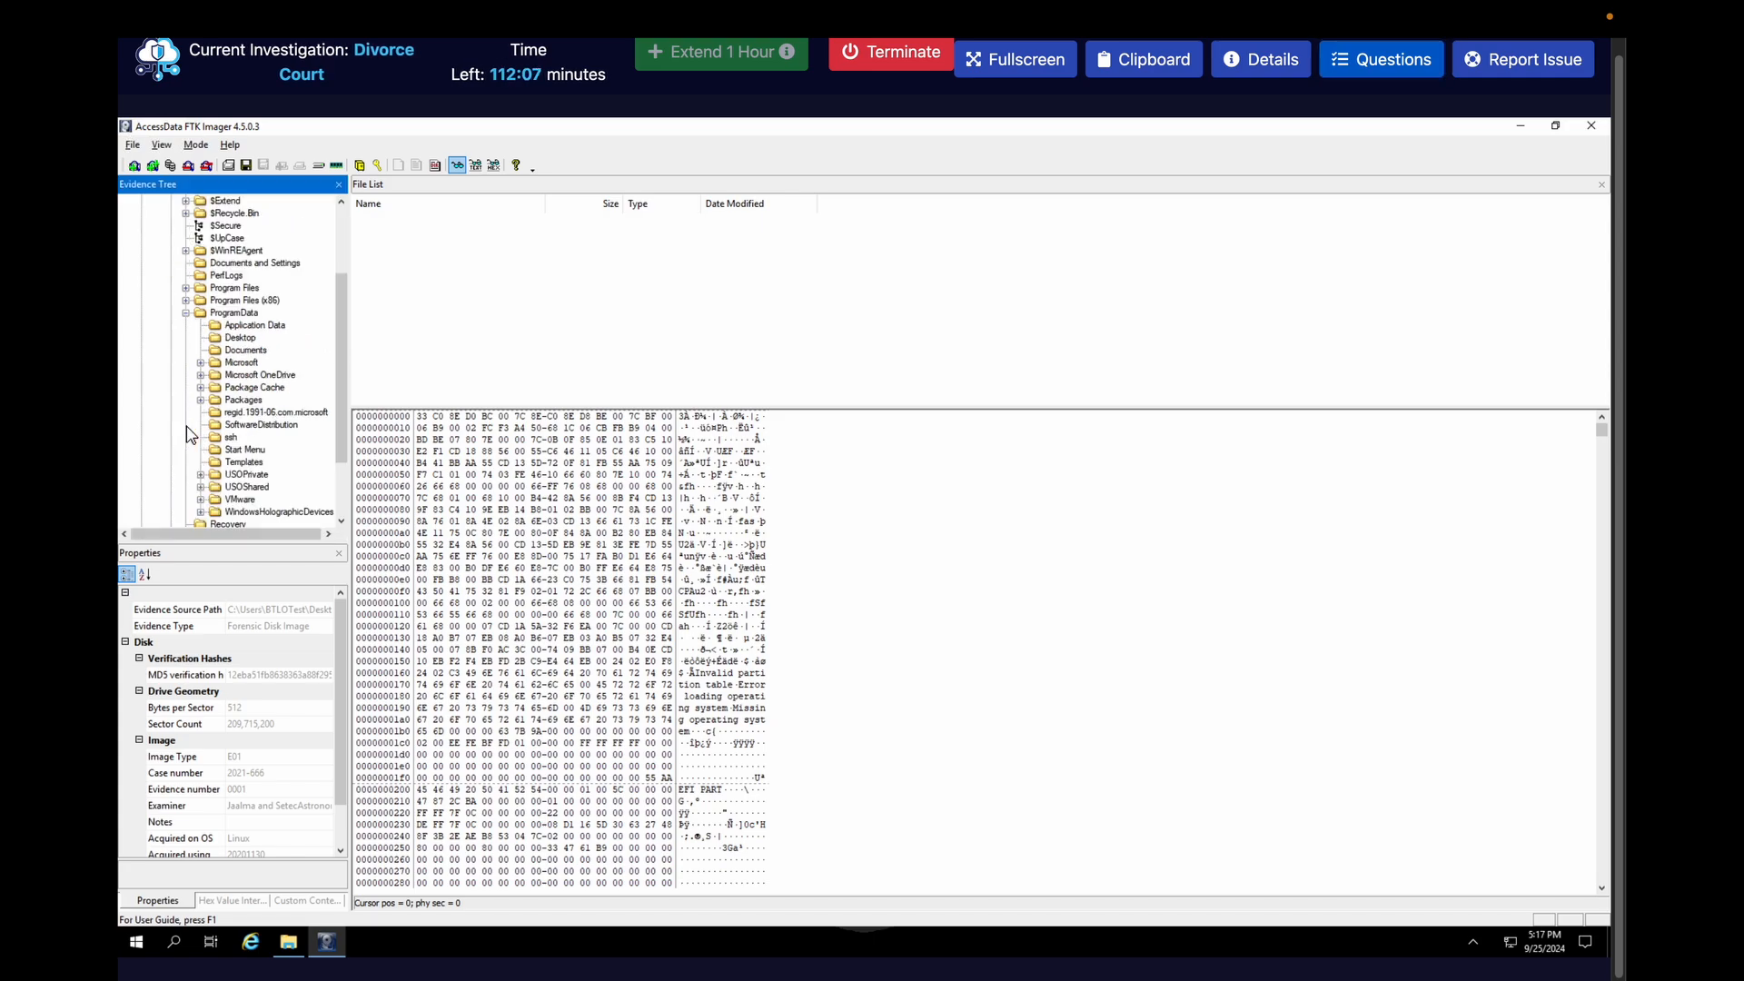
left_click(201, 487)
left_click(229, 488)
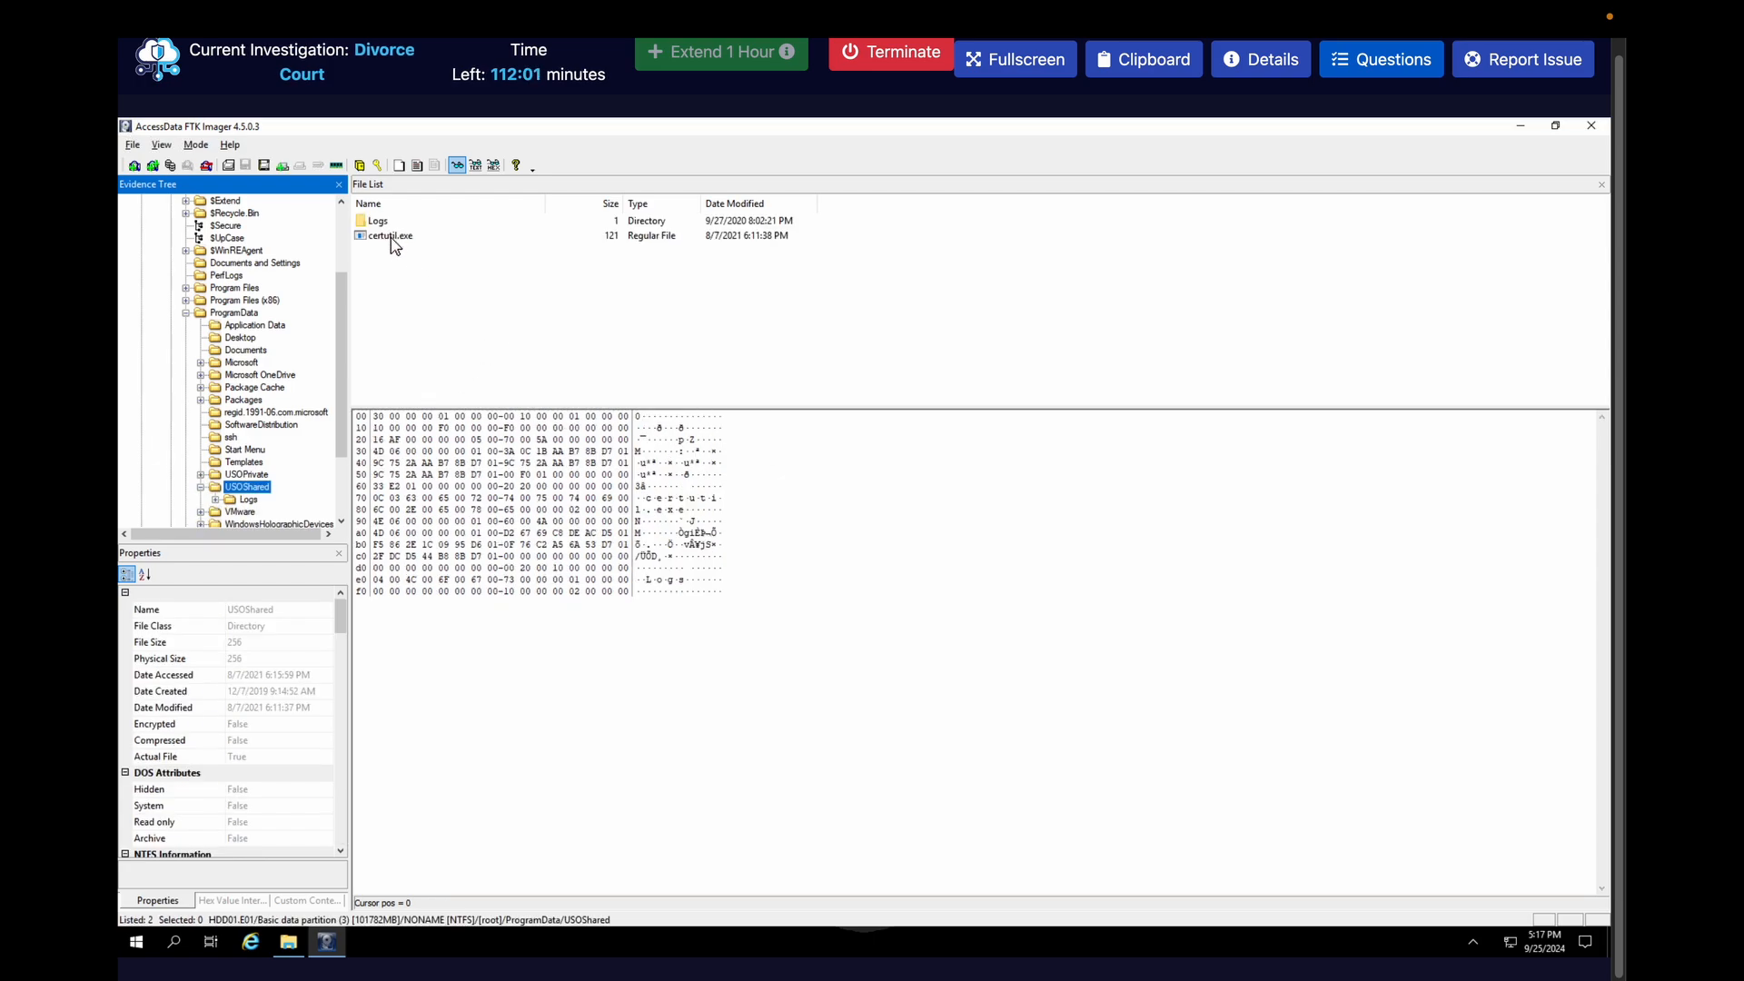
left_click(391, 237)
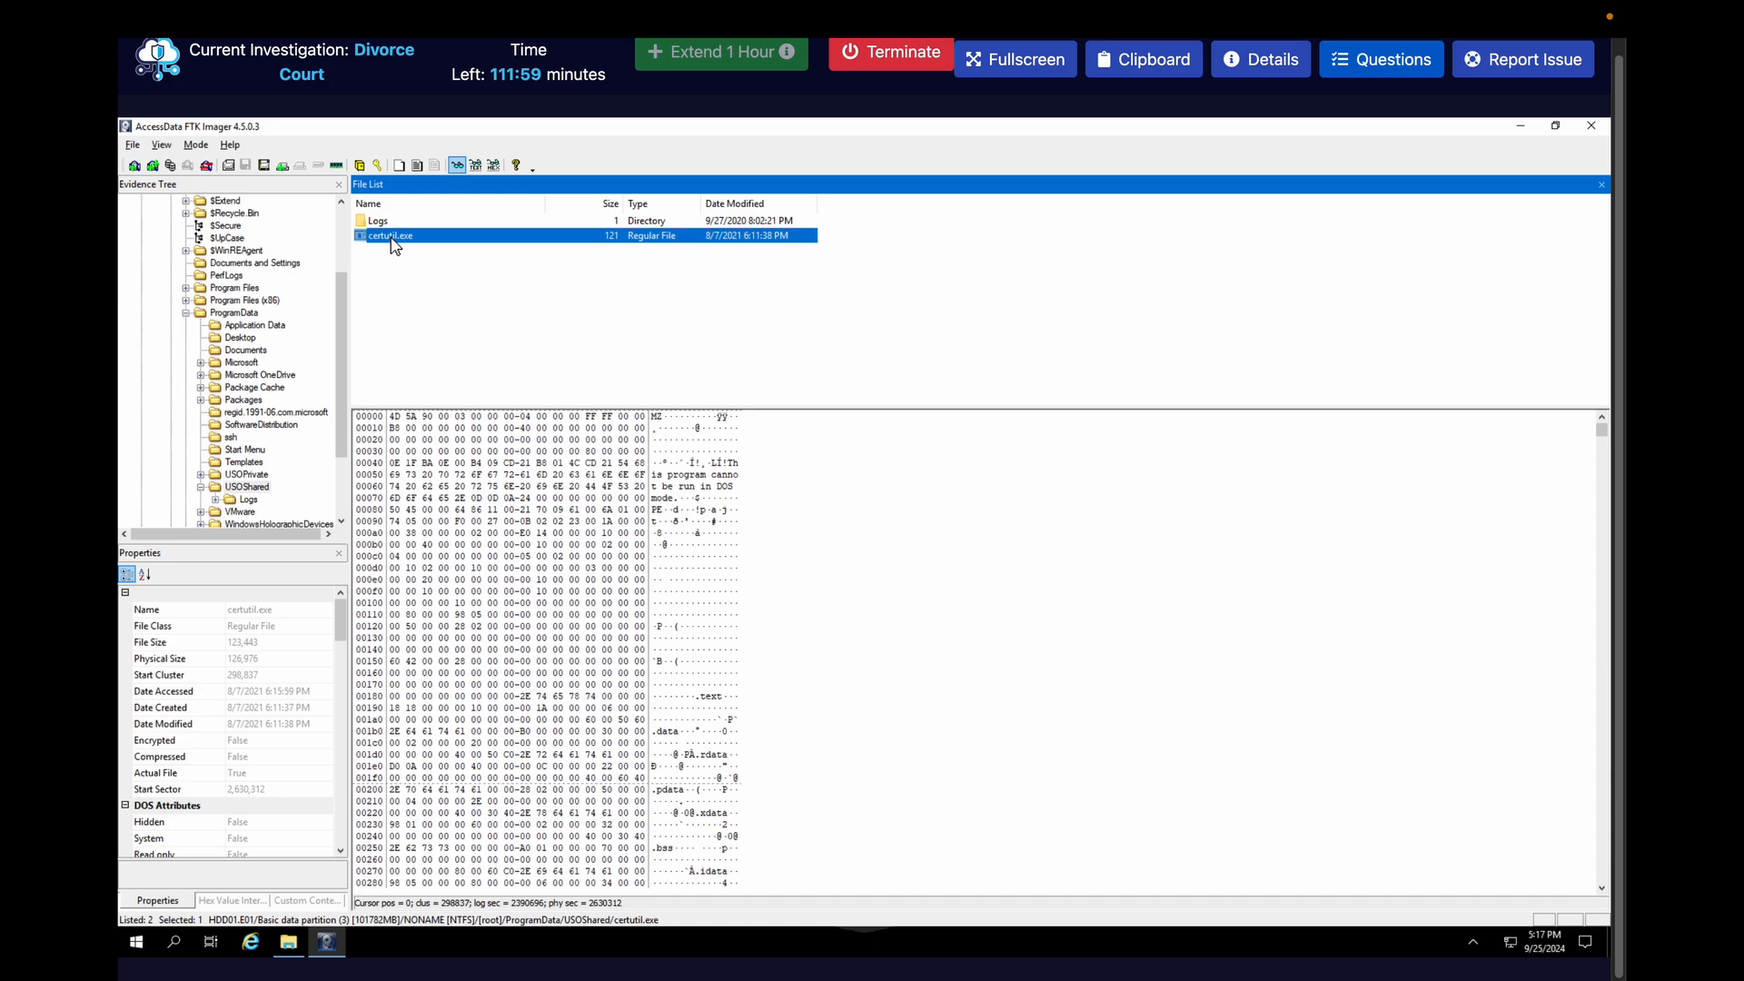
right_click(392, 239)
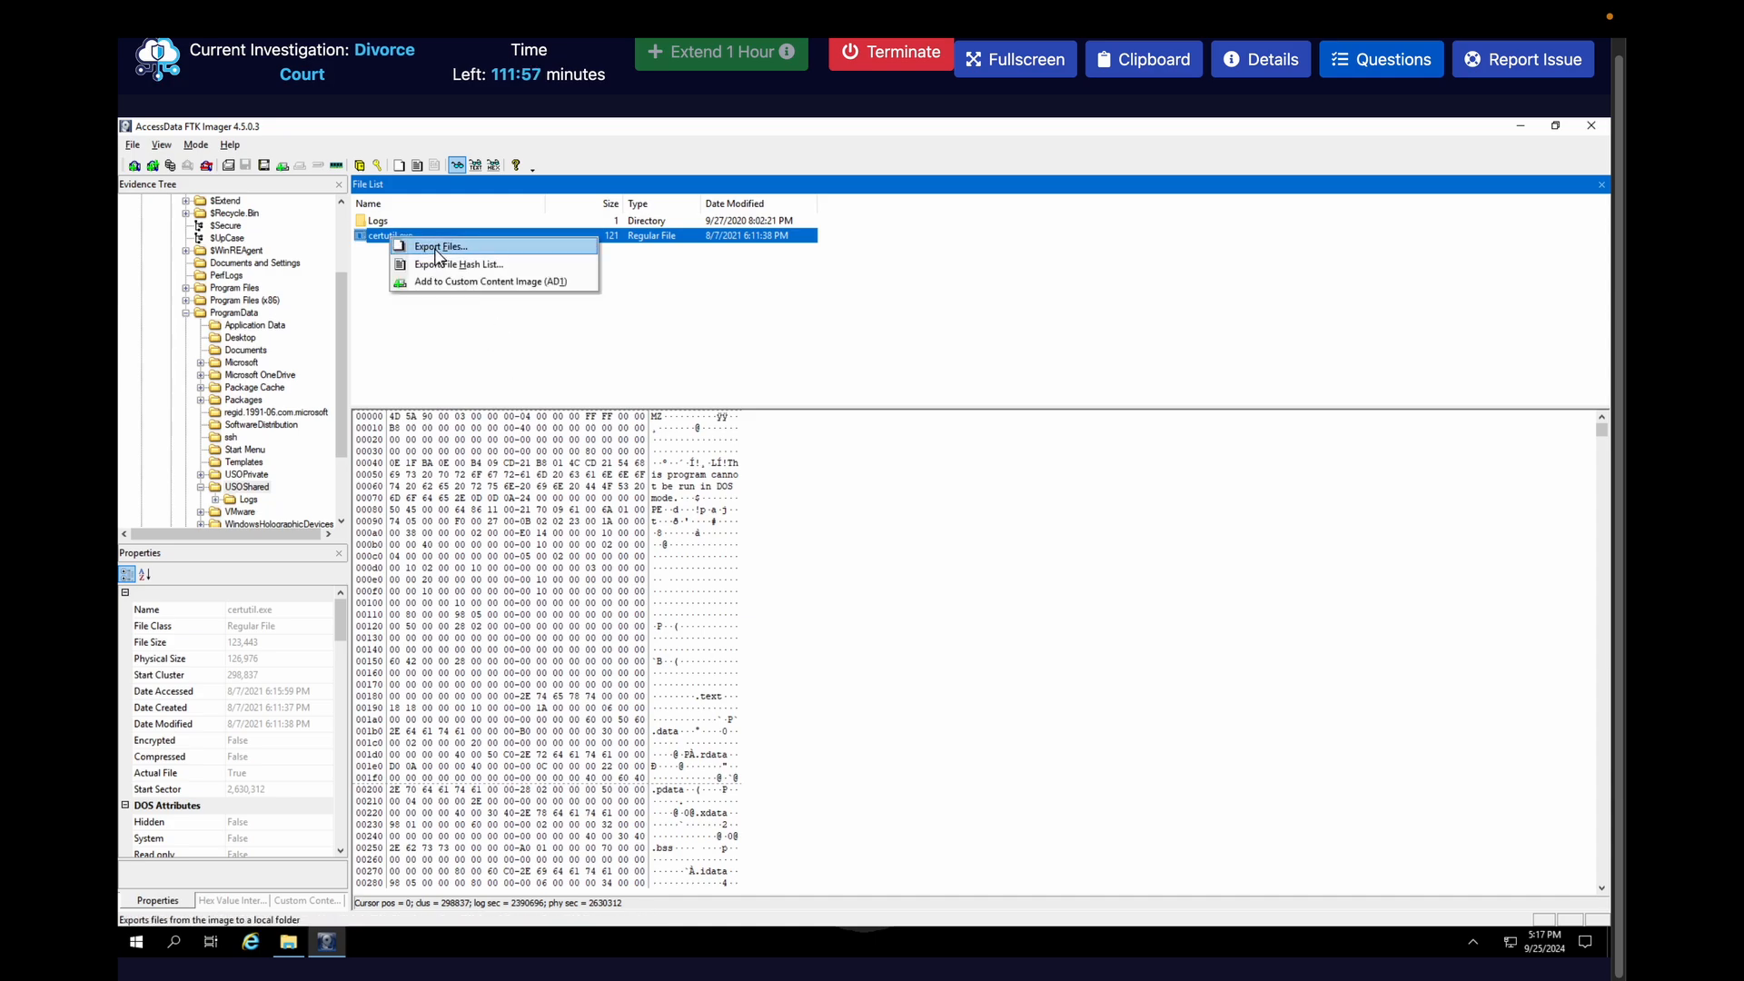
left_click(436, 247)
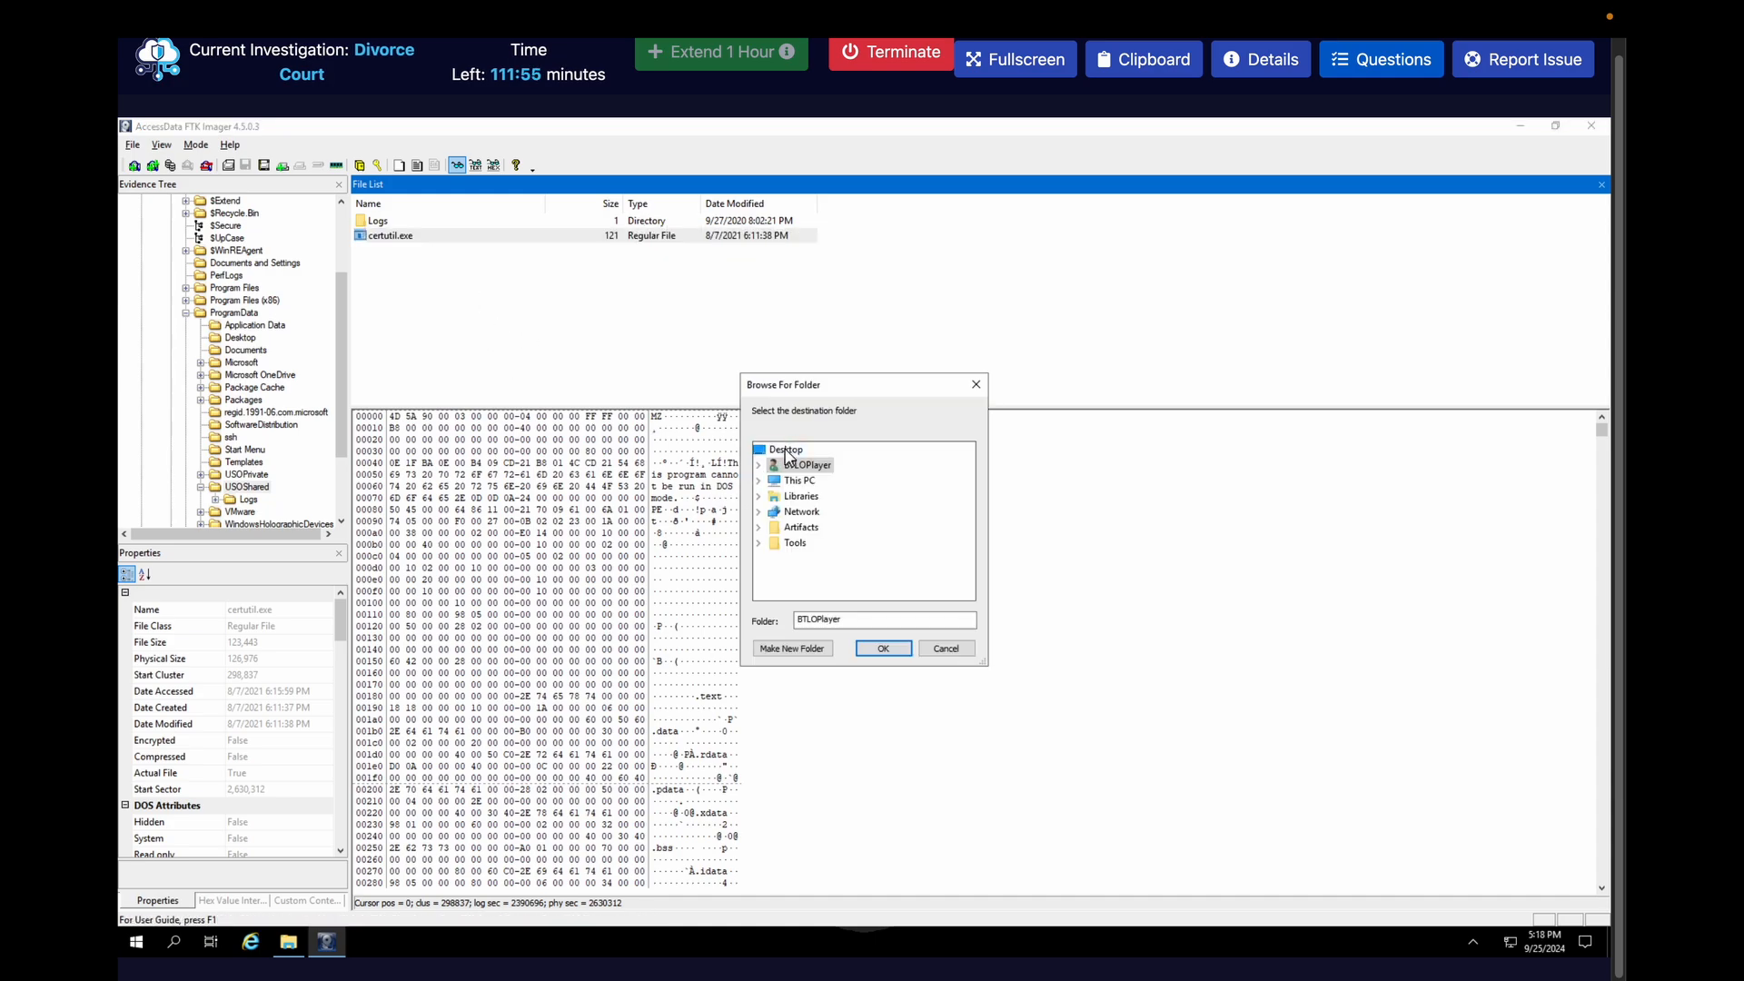
left_click(785, 450)
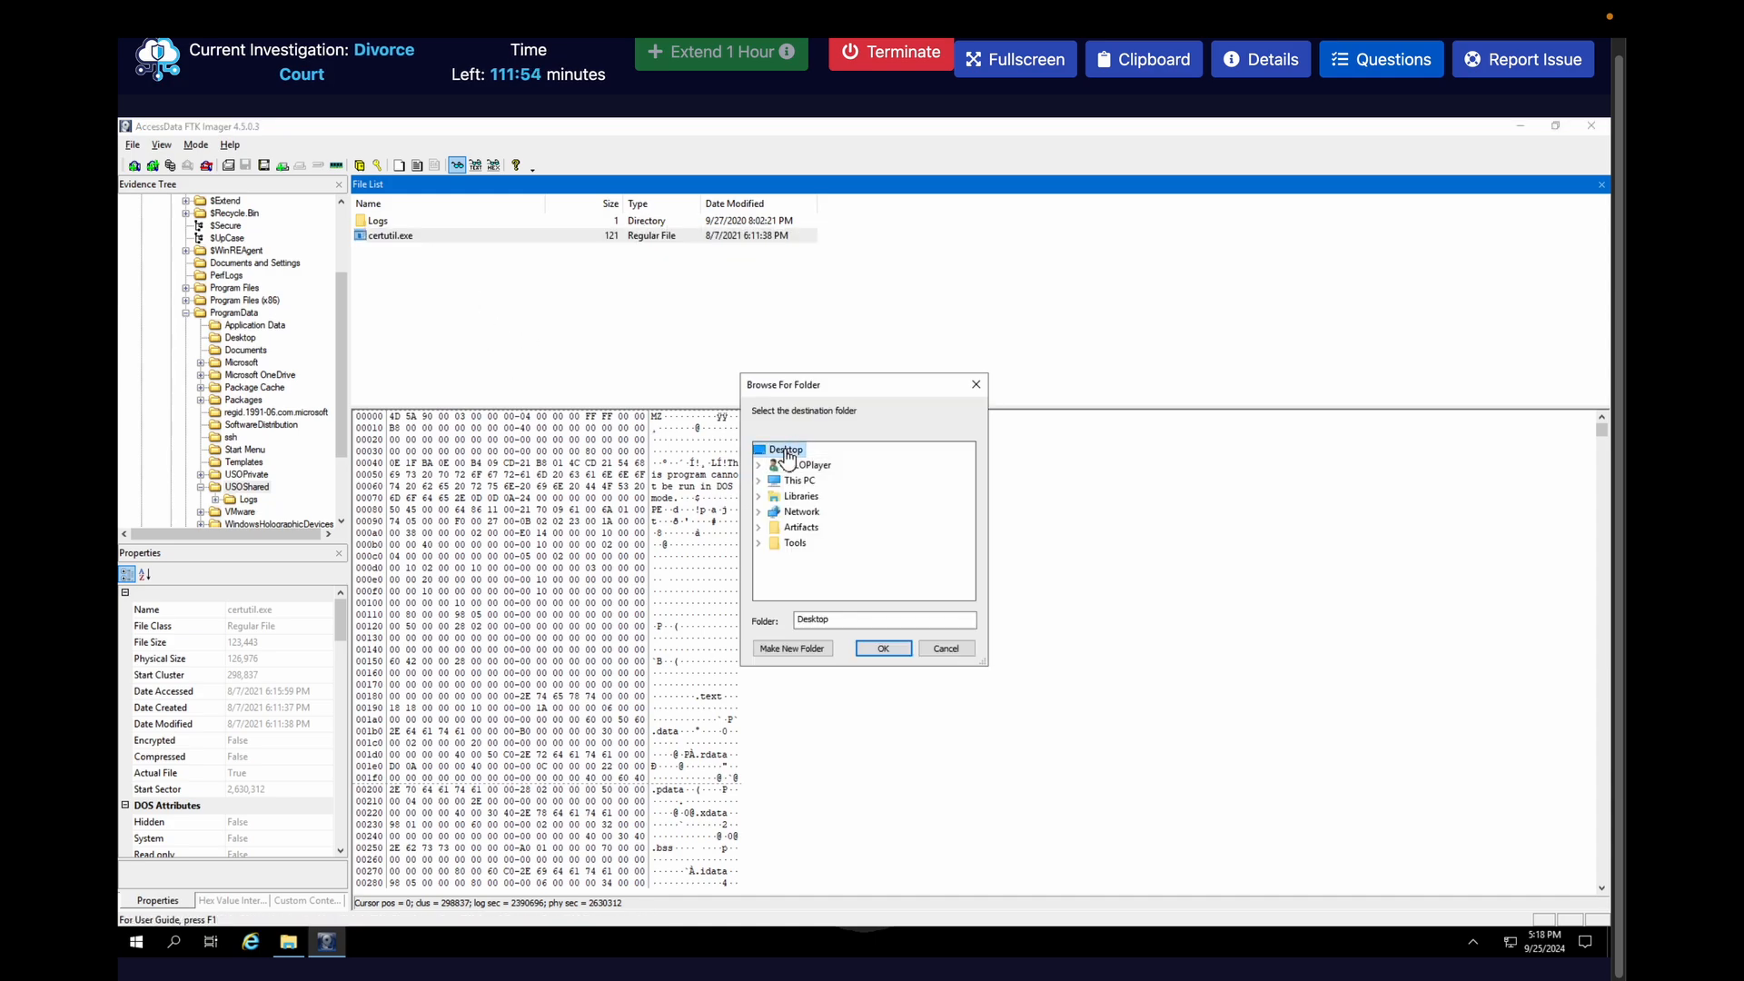
left_click(872, 650)
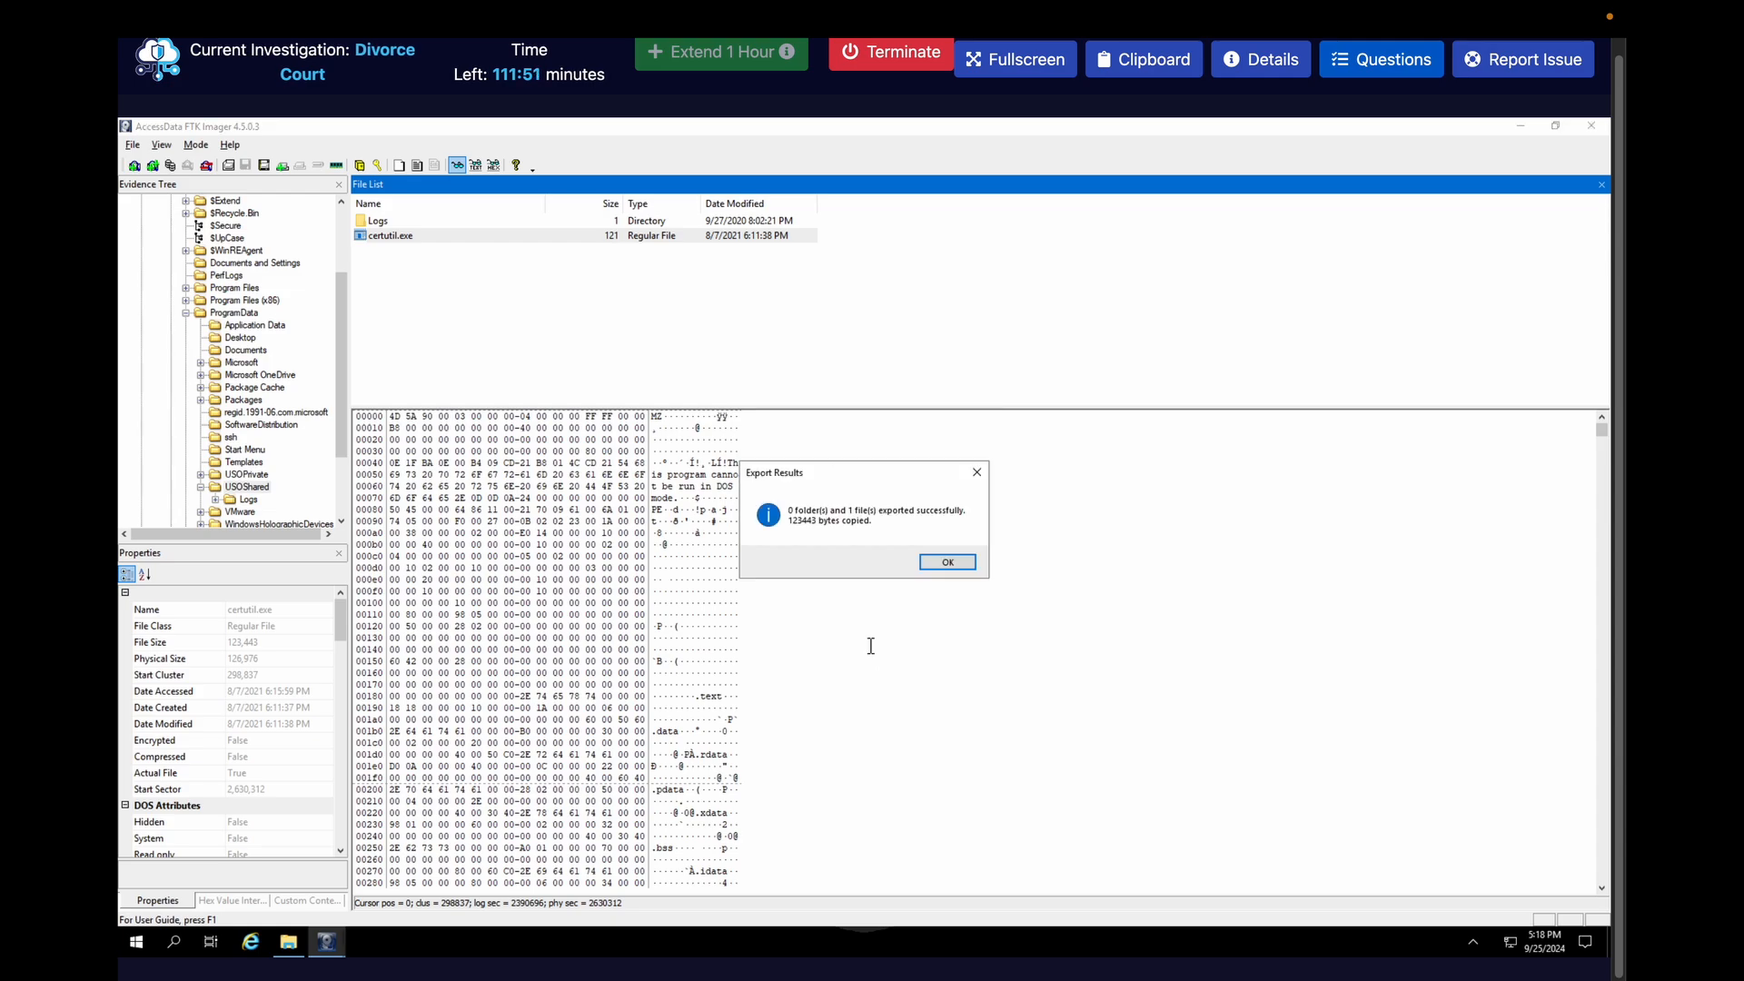
left_click(931, 563)
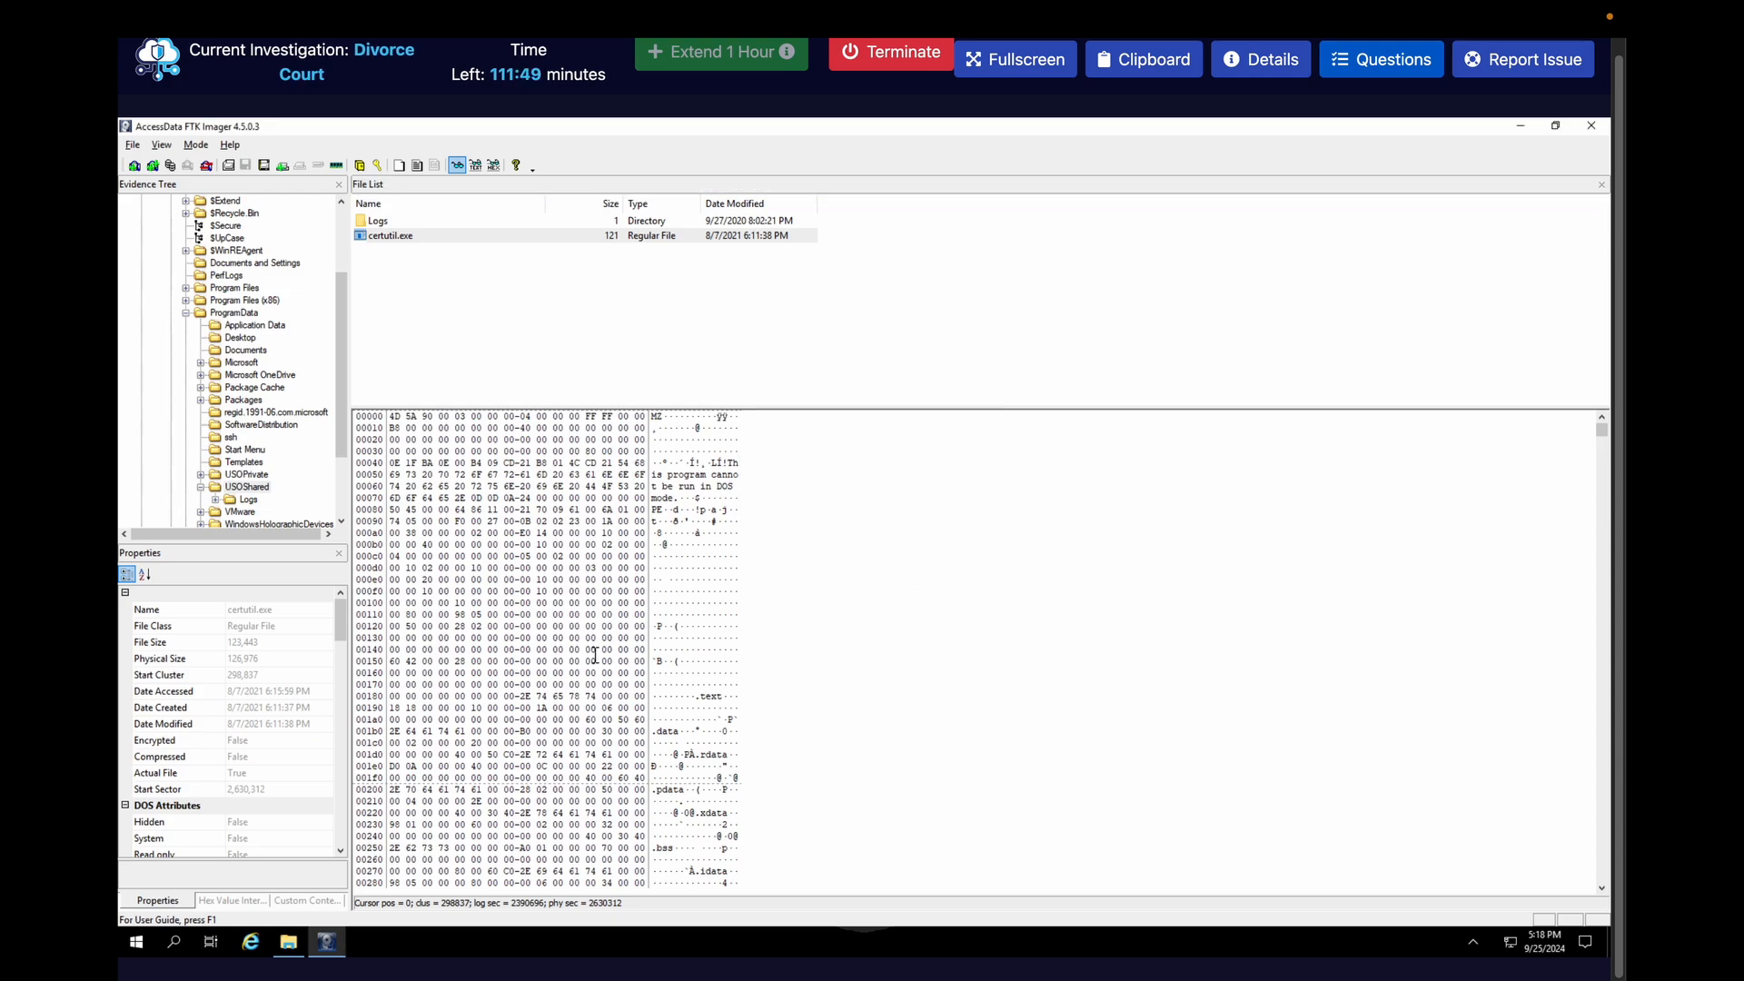
Launch IDA Freeware 7.6 from the Tools folder and minimize the folder window
left_click(289, 942)
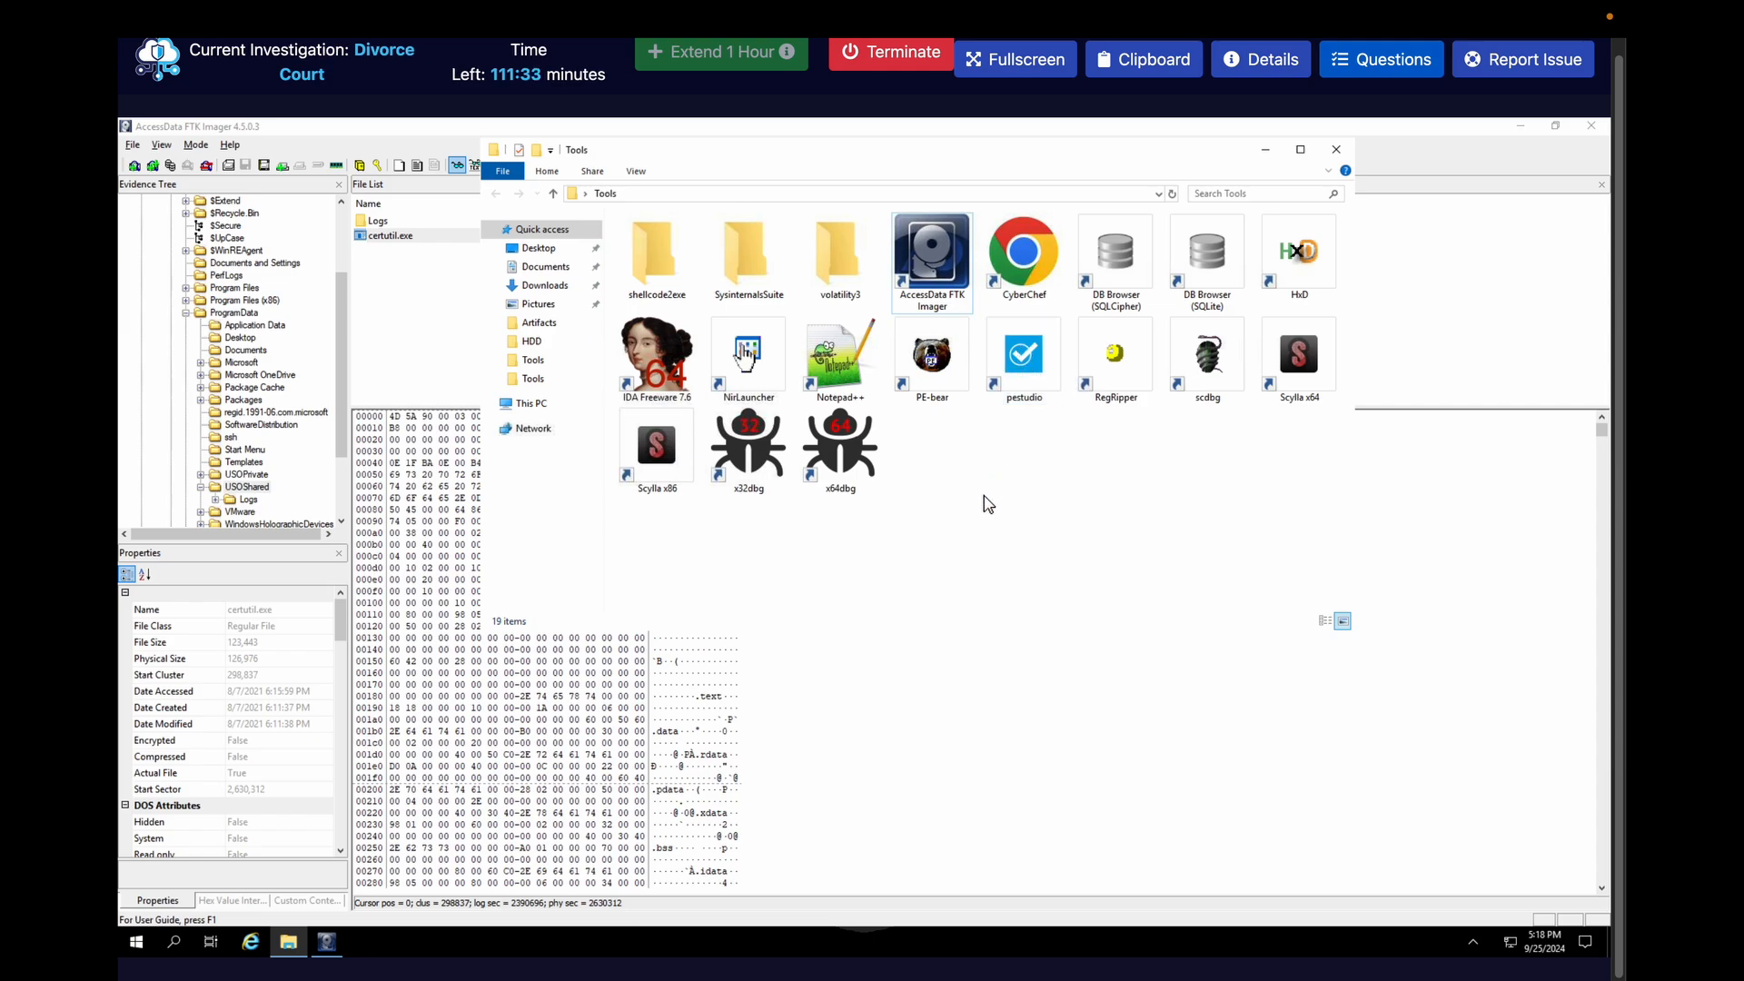
left_click(657, 371)
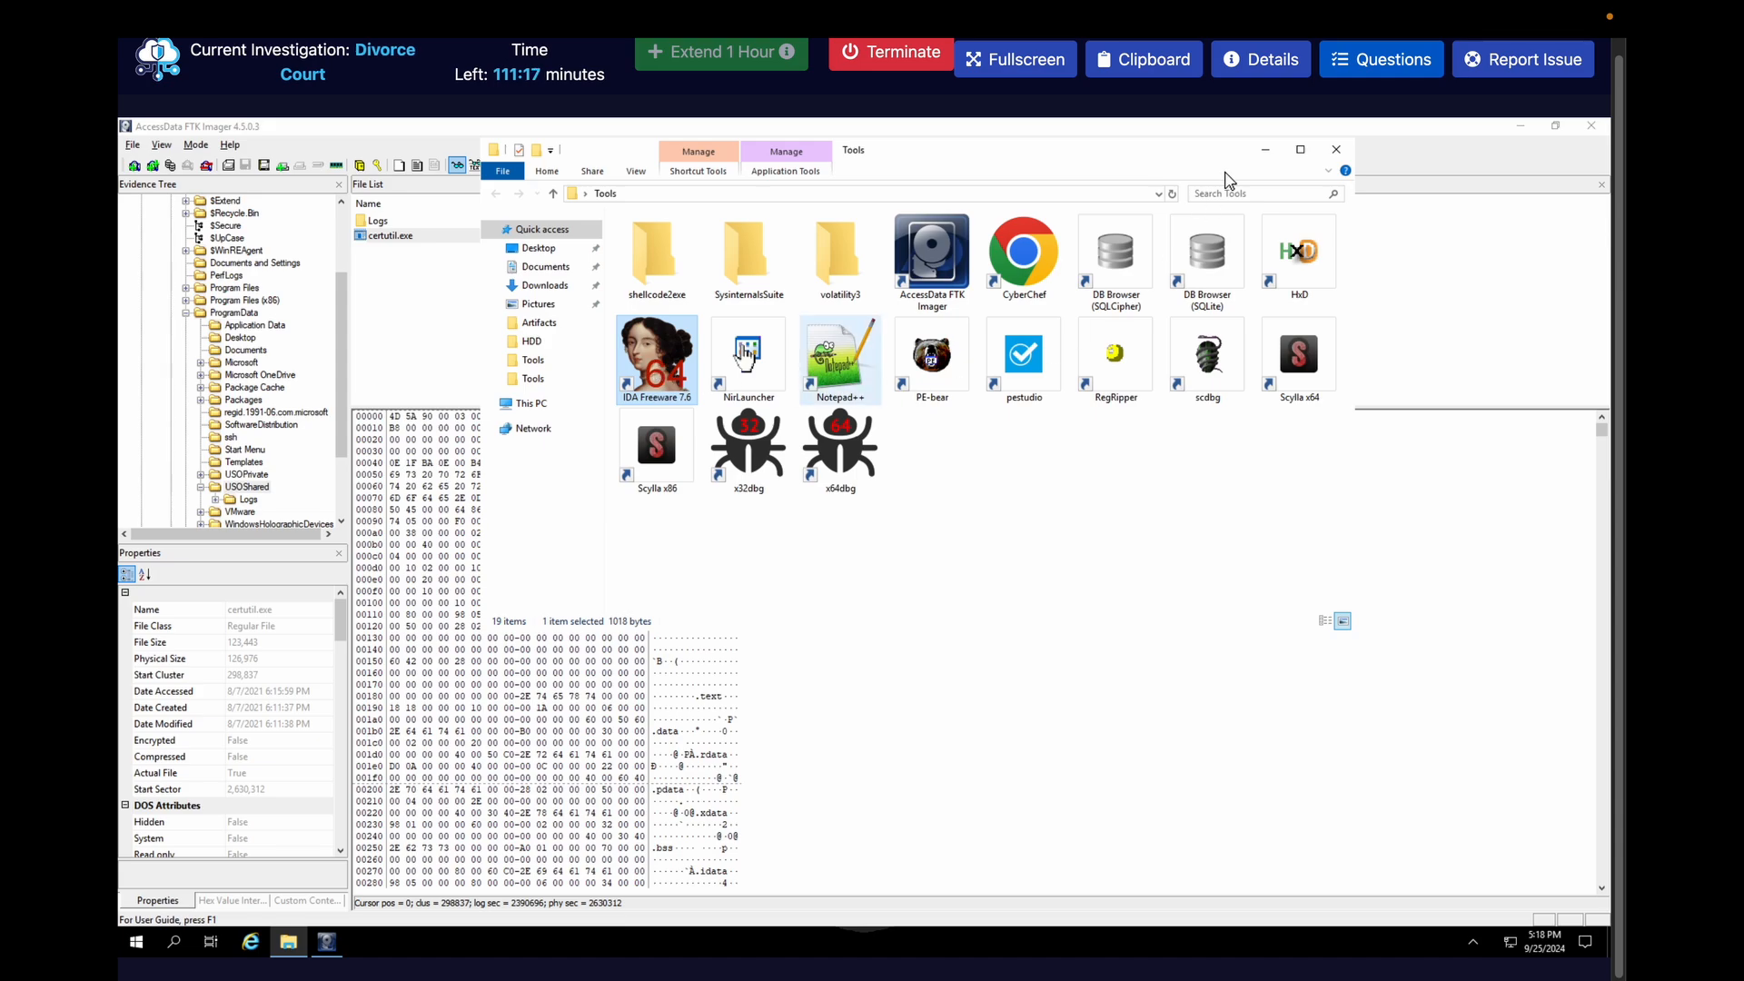
left_click(1264, 152)
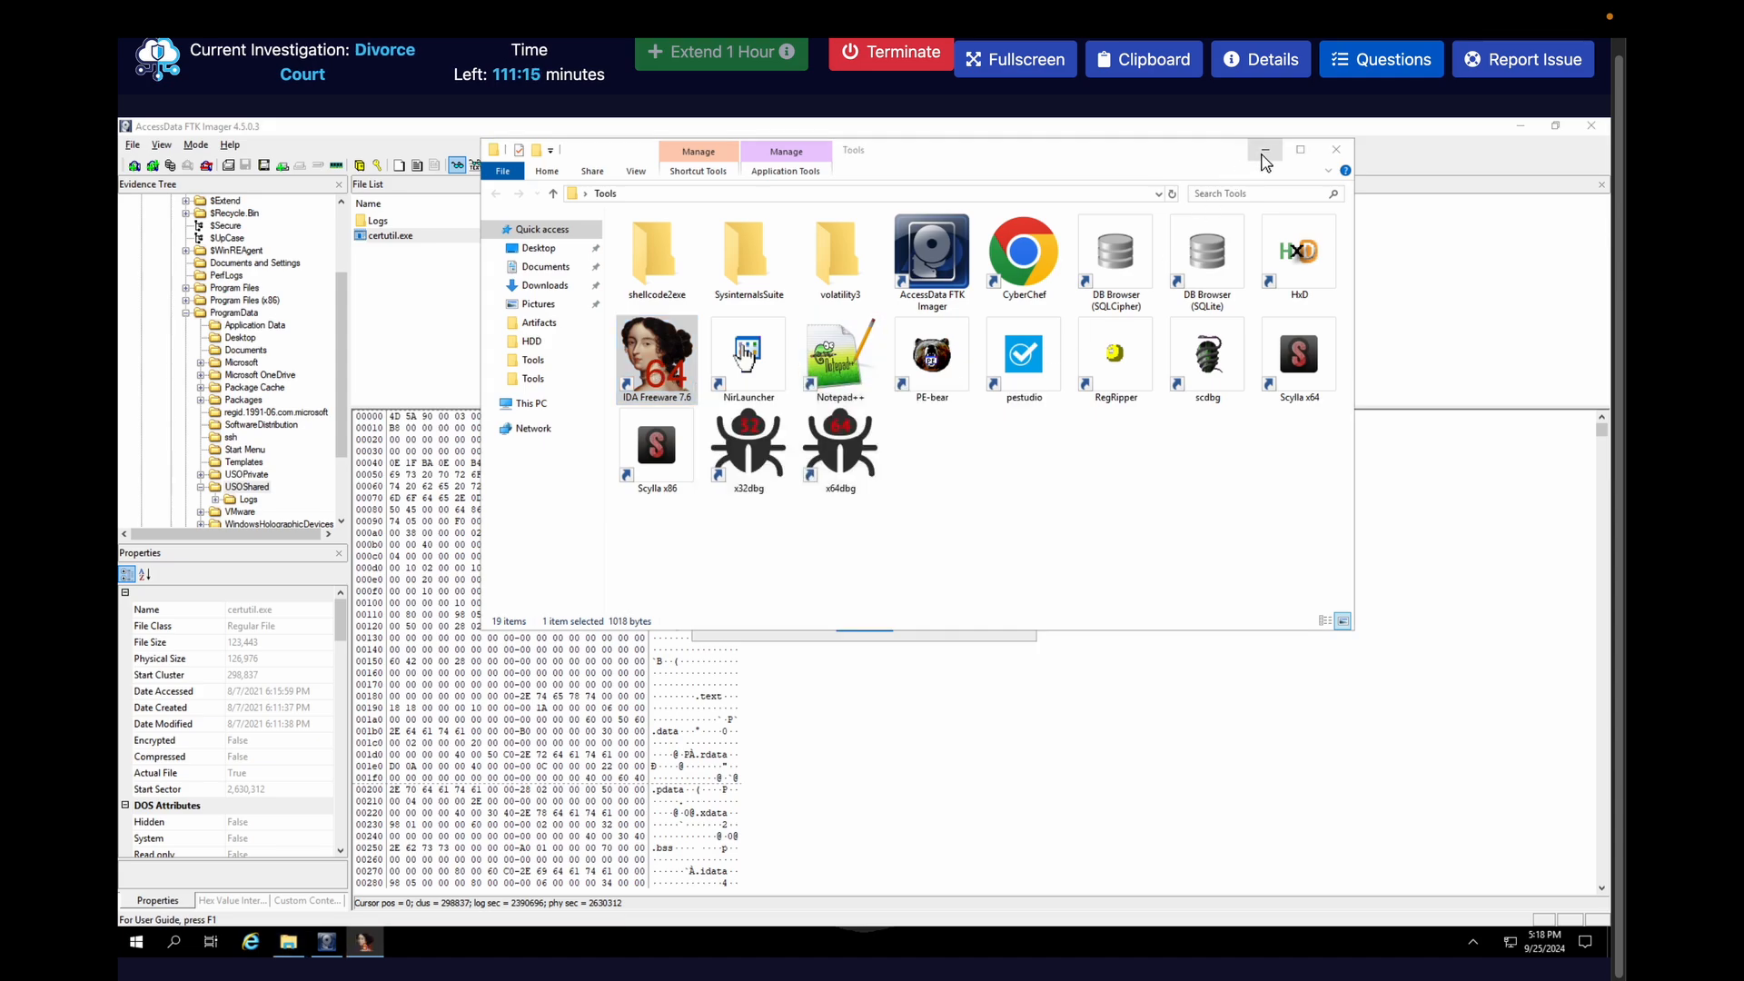
left_click(867, 625)
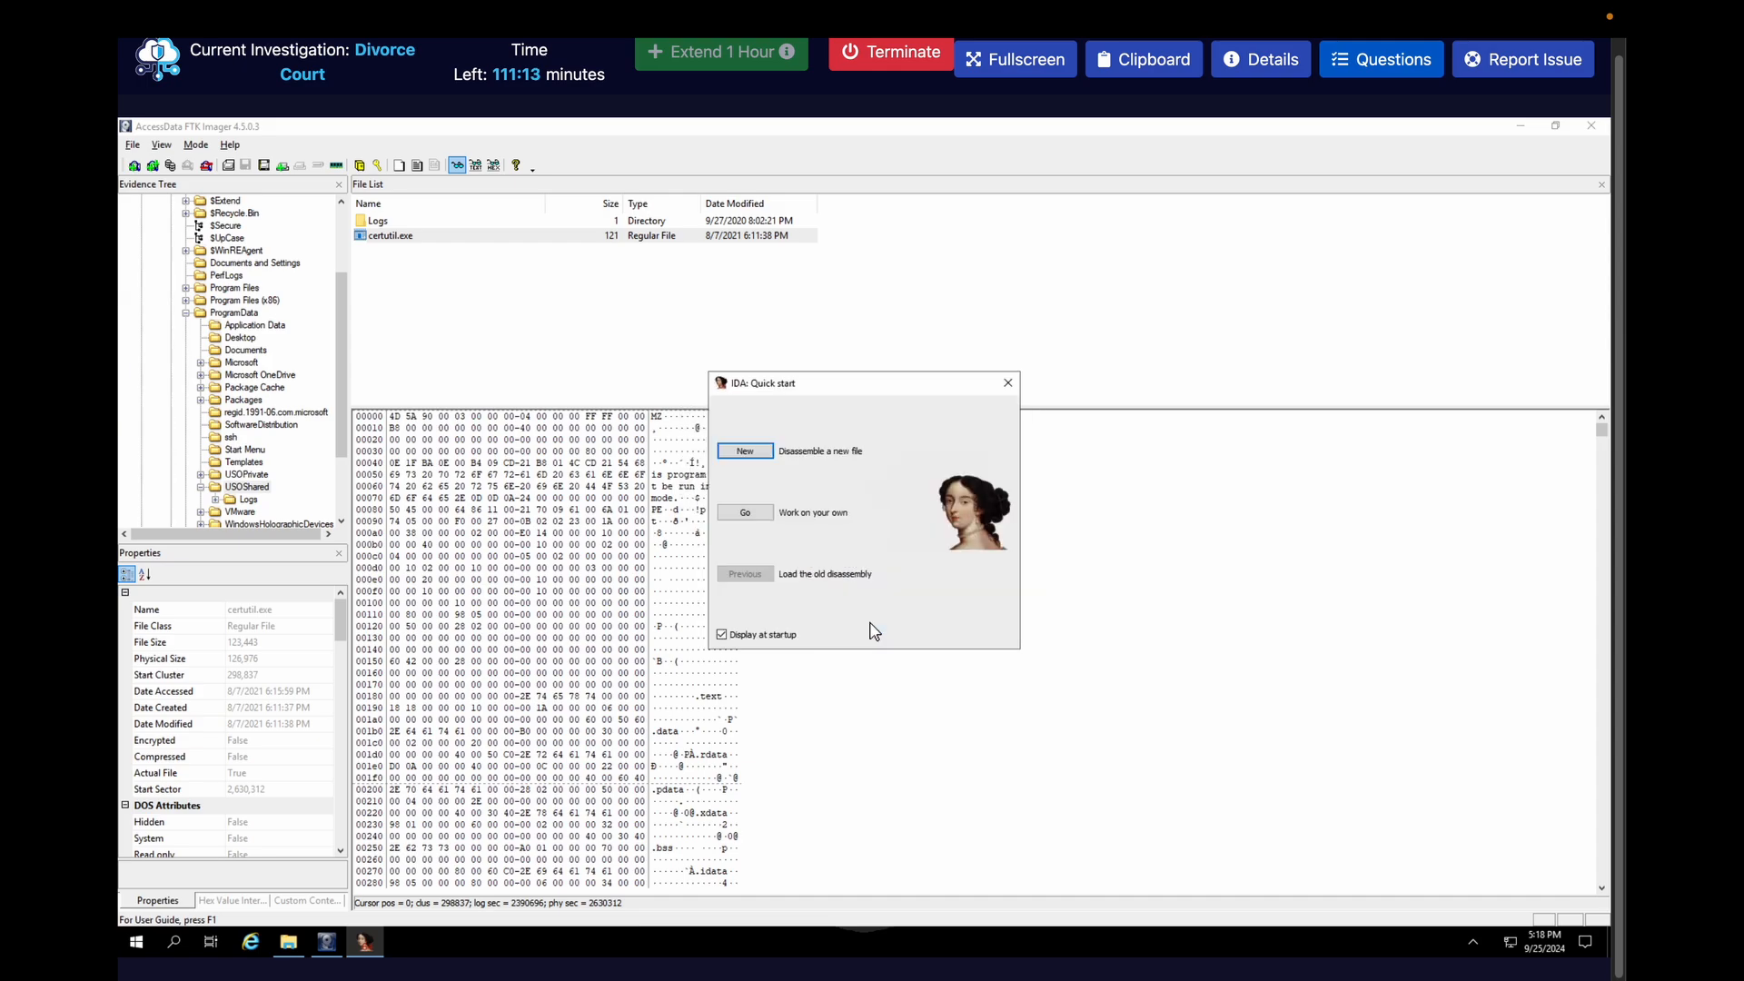
Disassemble the Desktop's certutil as a new AMD64 portable executable with default options, loading its DWARF debug information
left_click(746, 451)
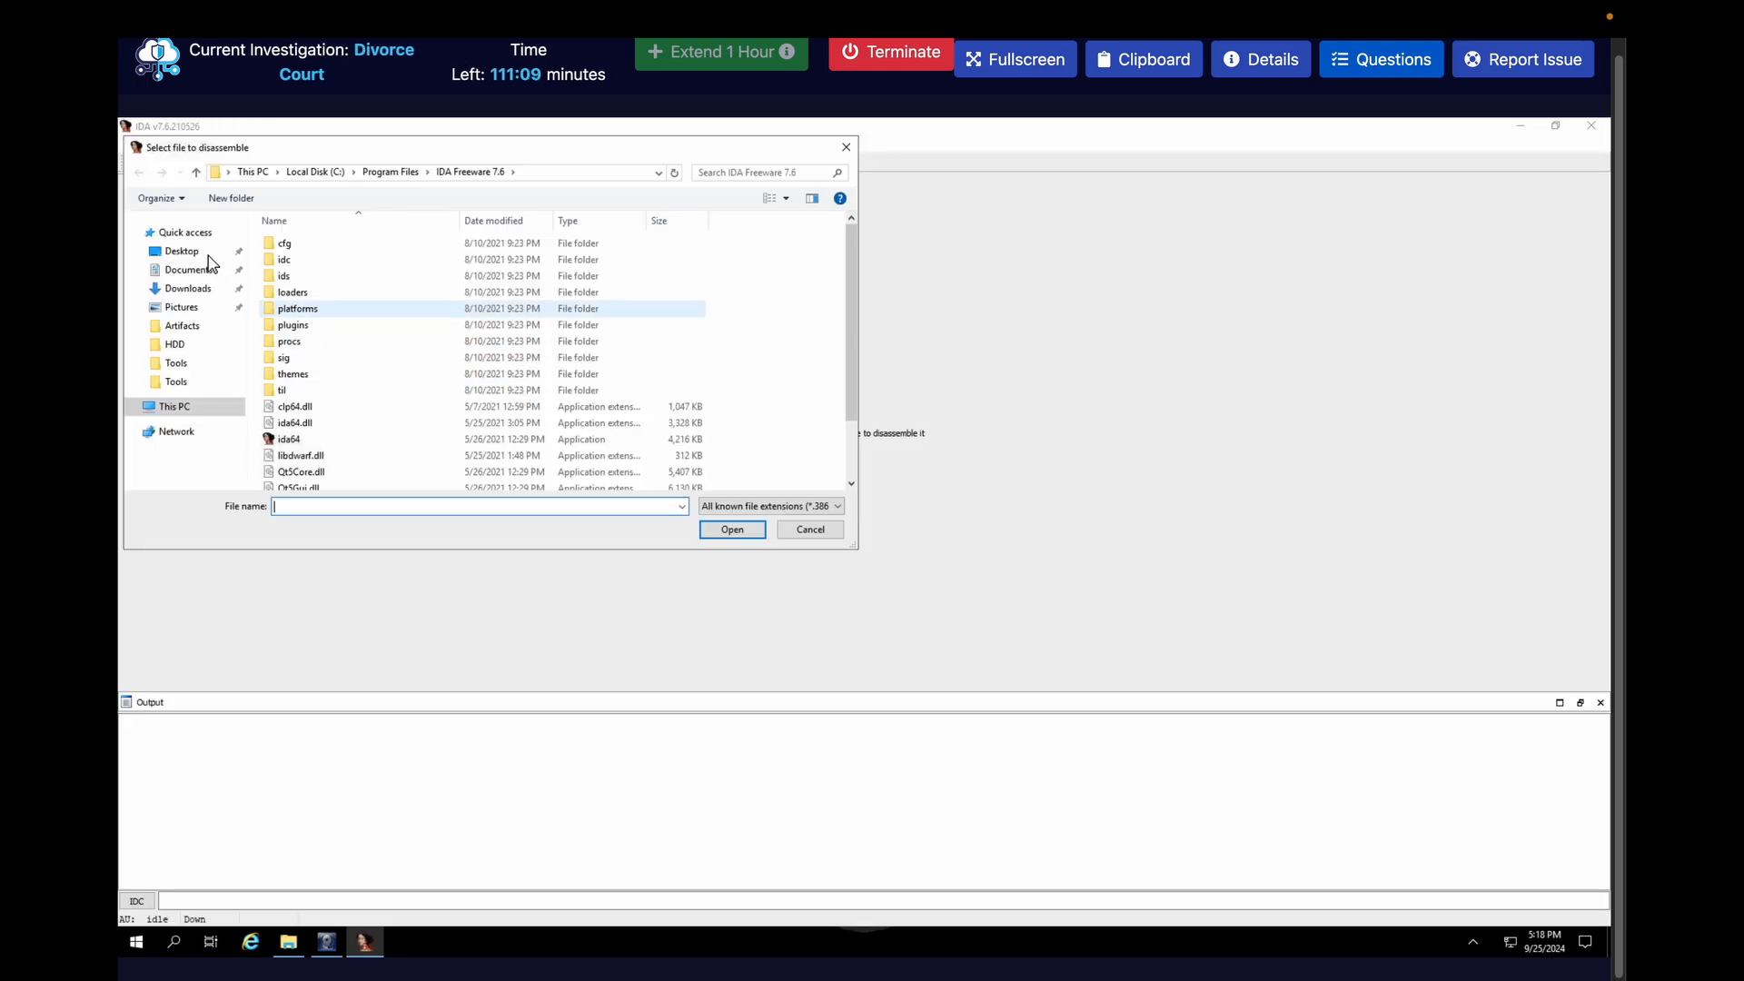
left_click(201, 253)
left_click(331, 278)
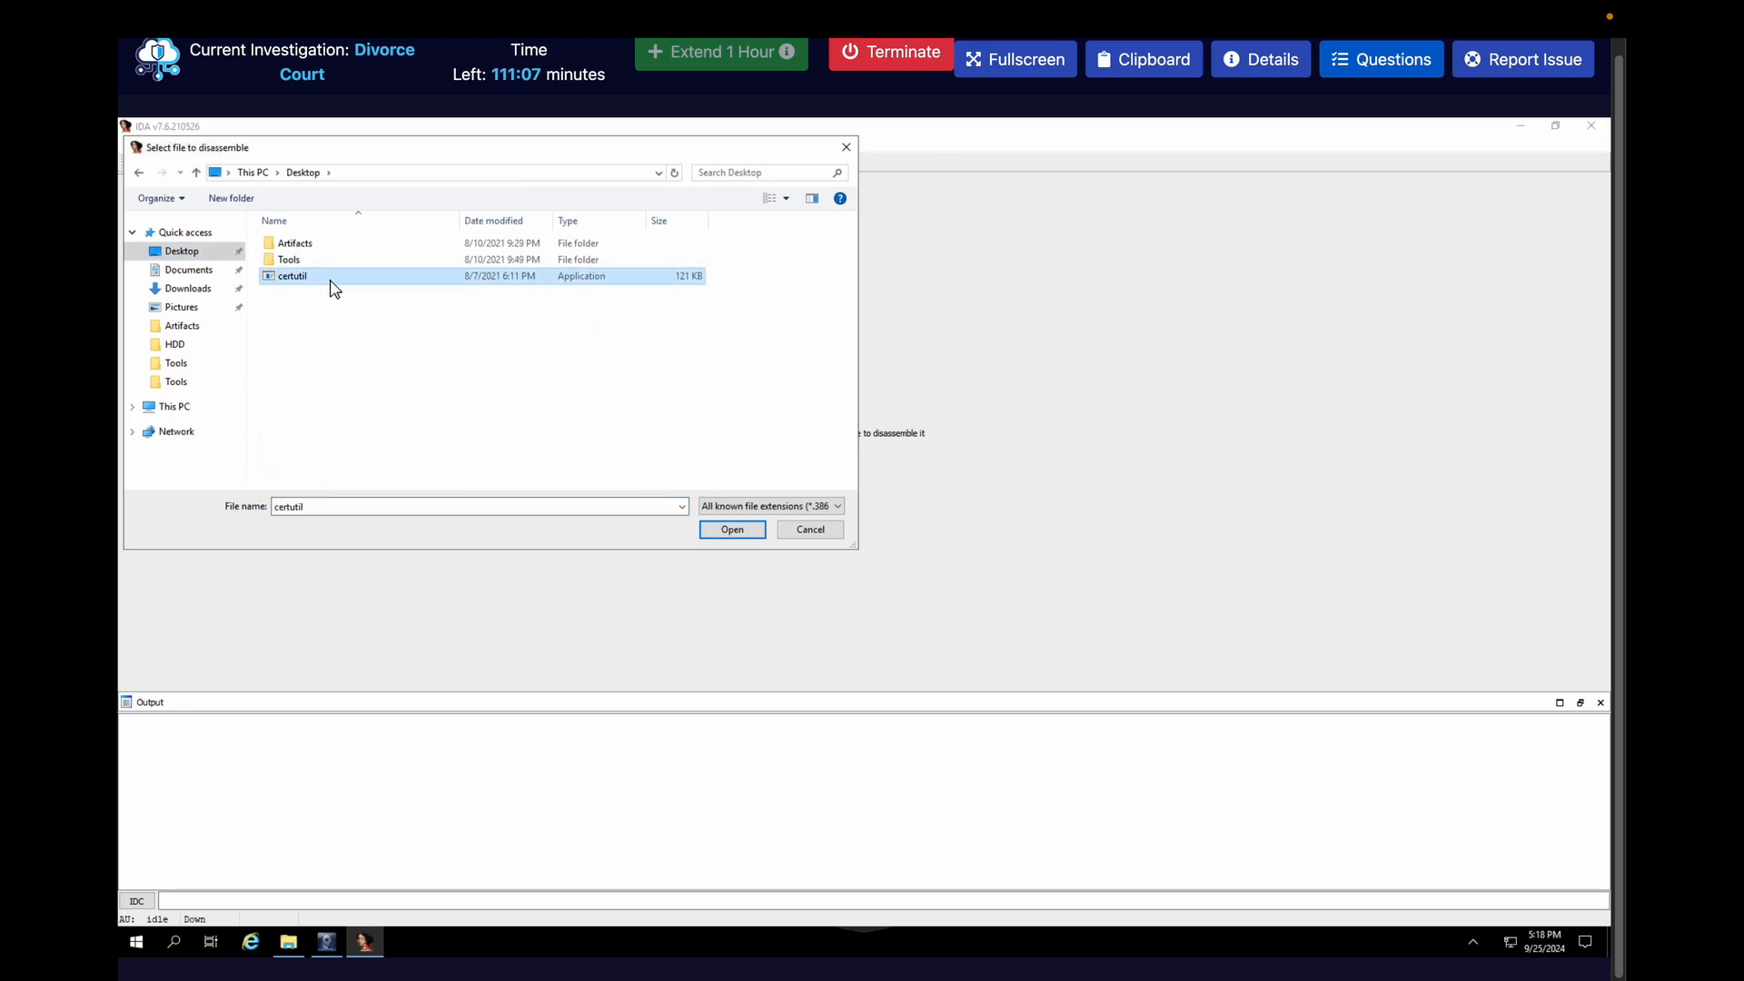
double_click(330, 278)
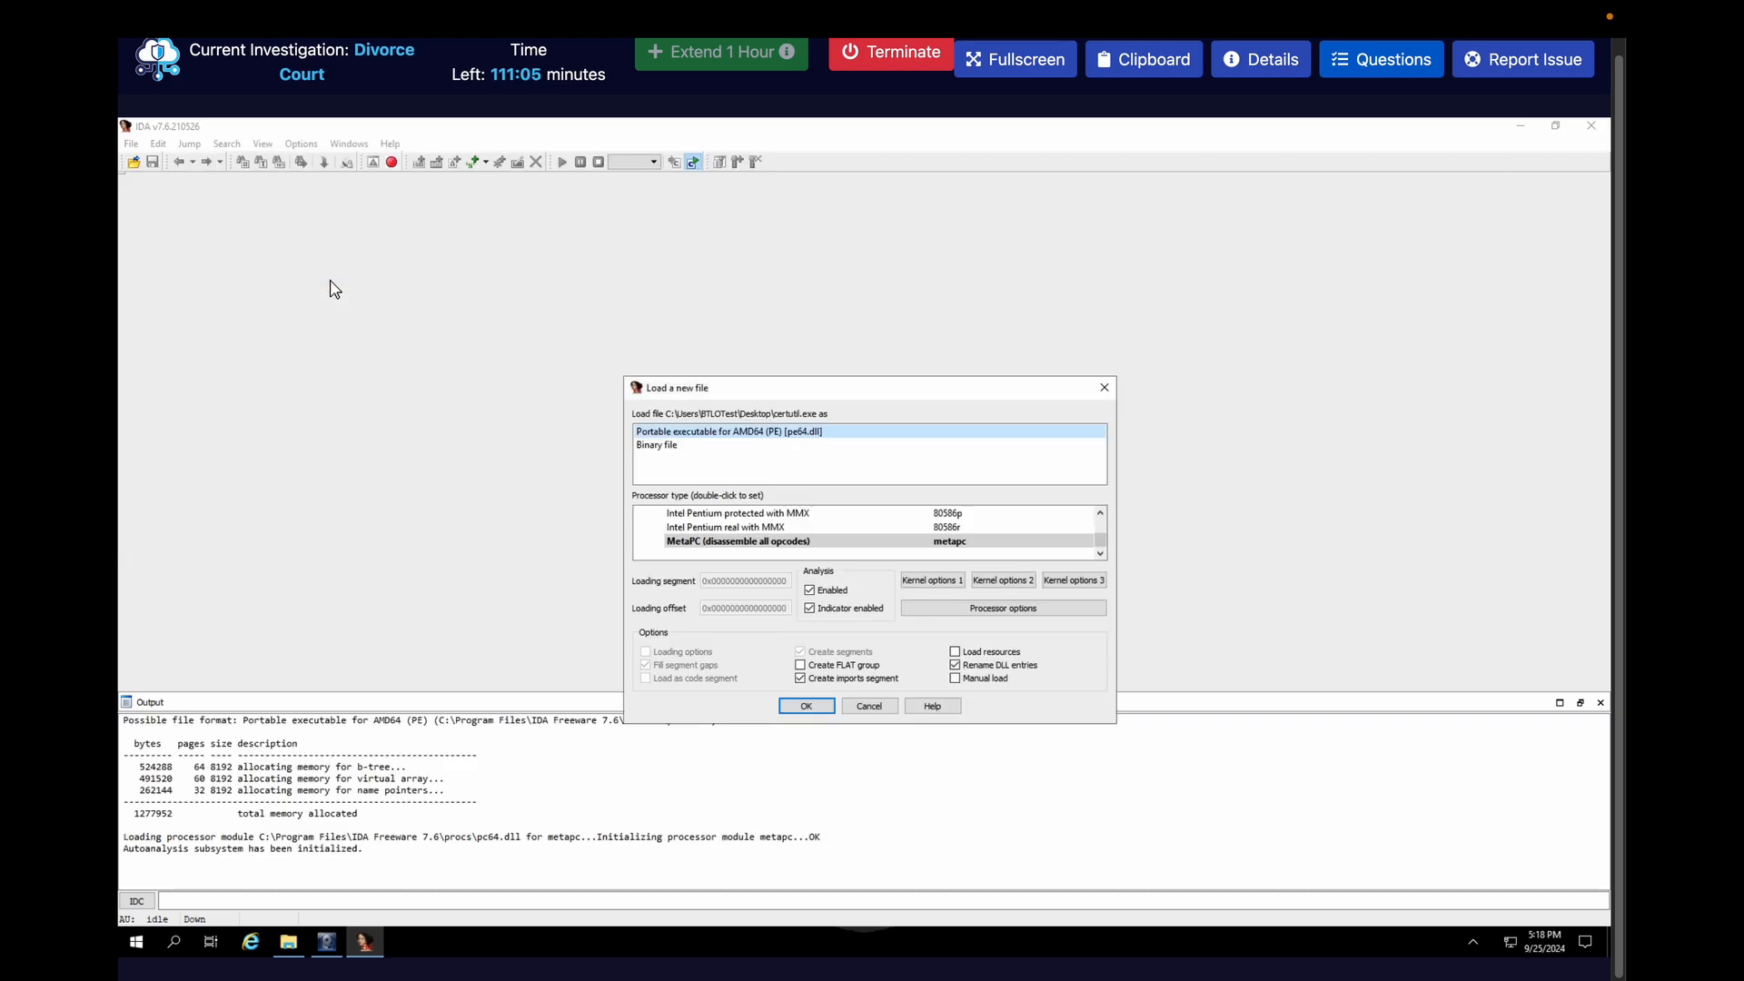
left_click(805, 707)
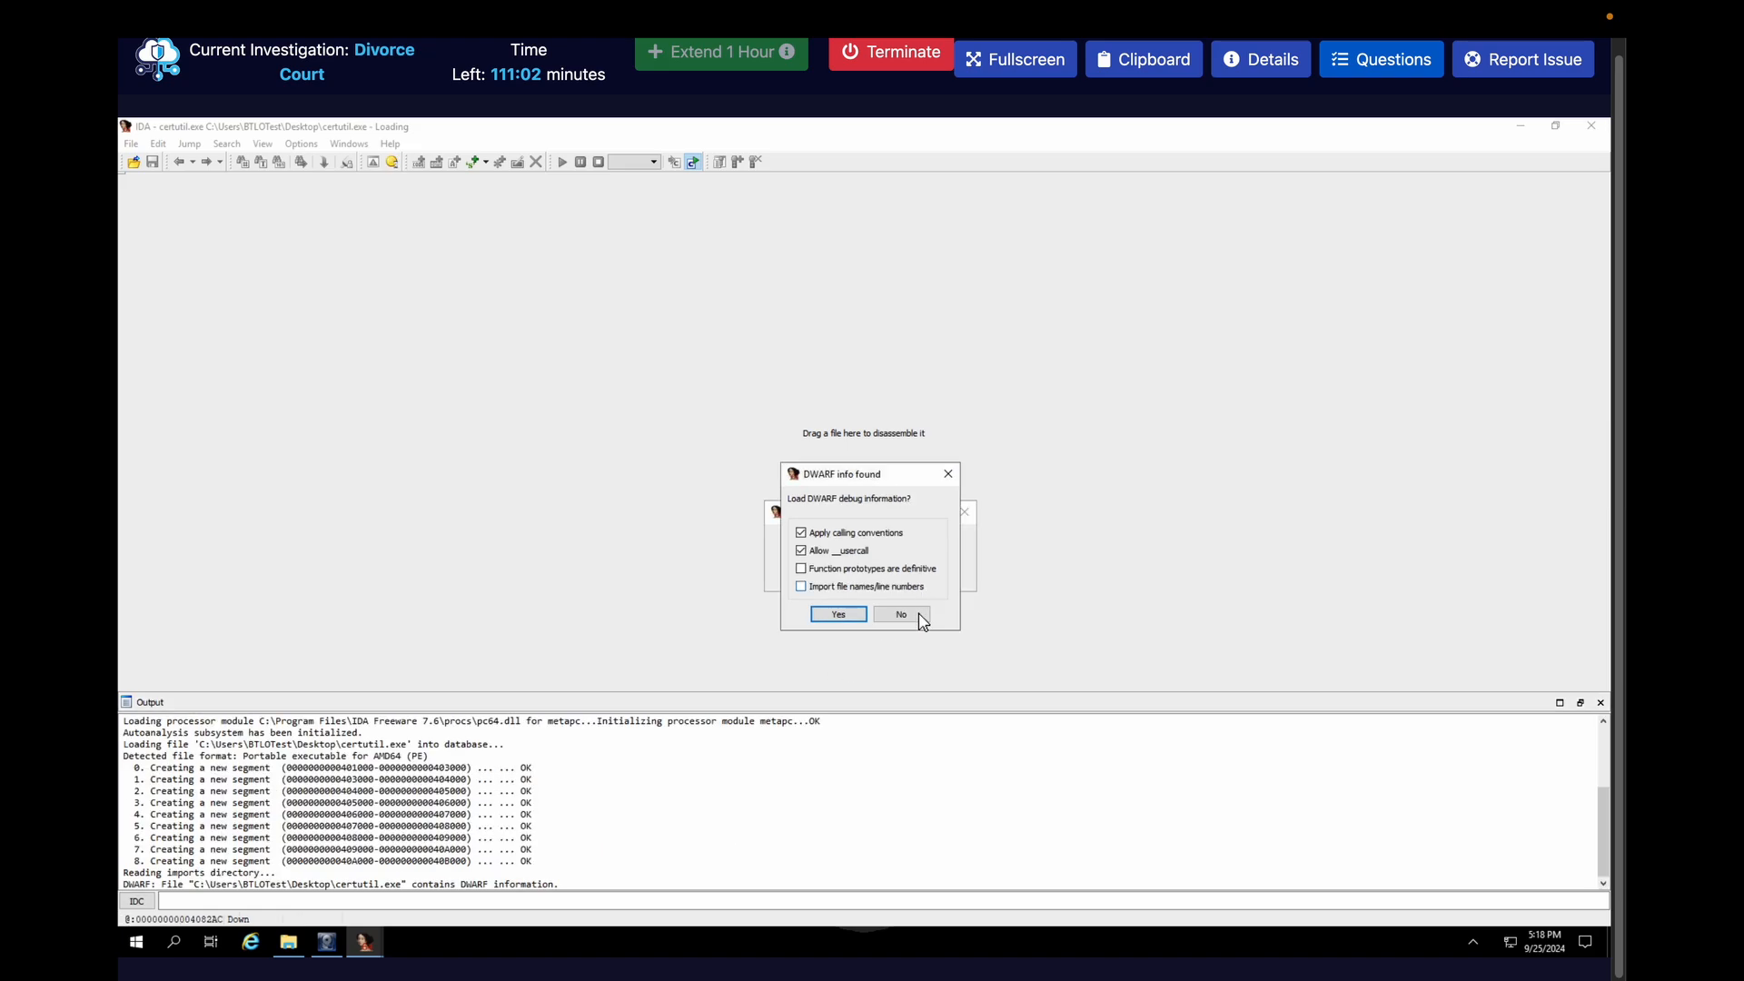
left_click(839, 615)
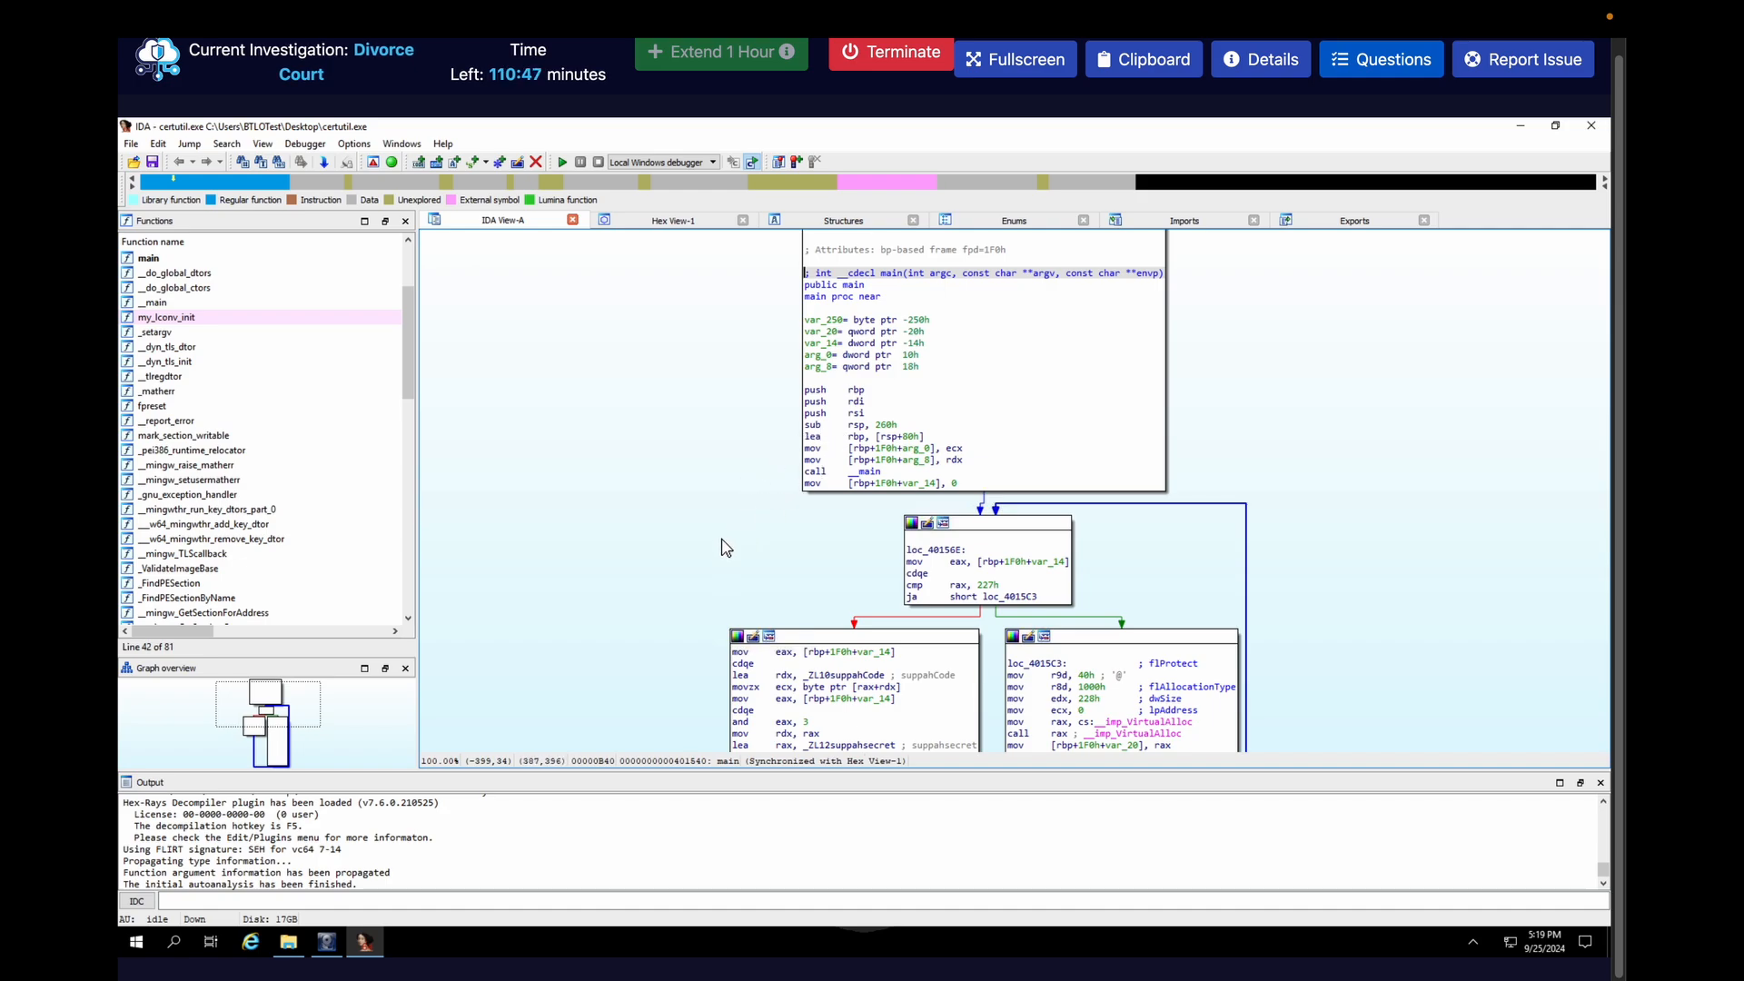
Set the font size for listings to 16
left_click(365, 145)
left_click(374, 194)
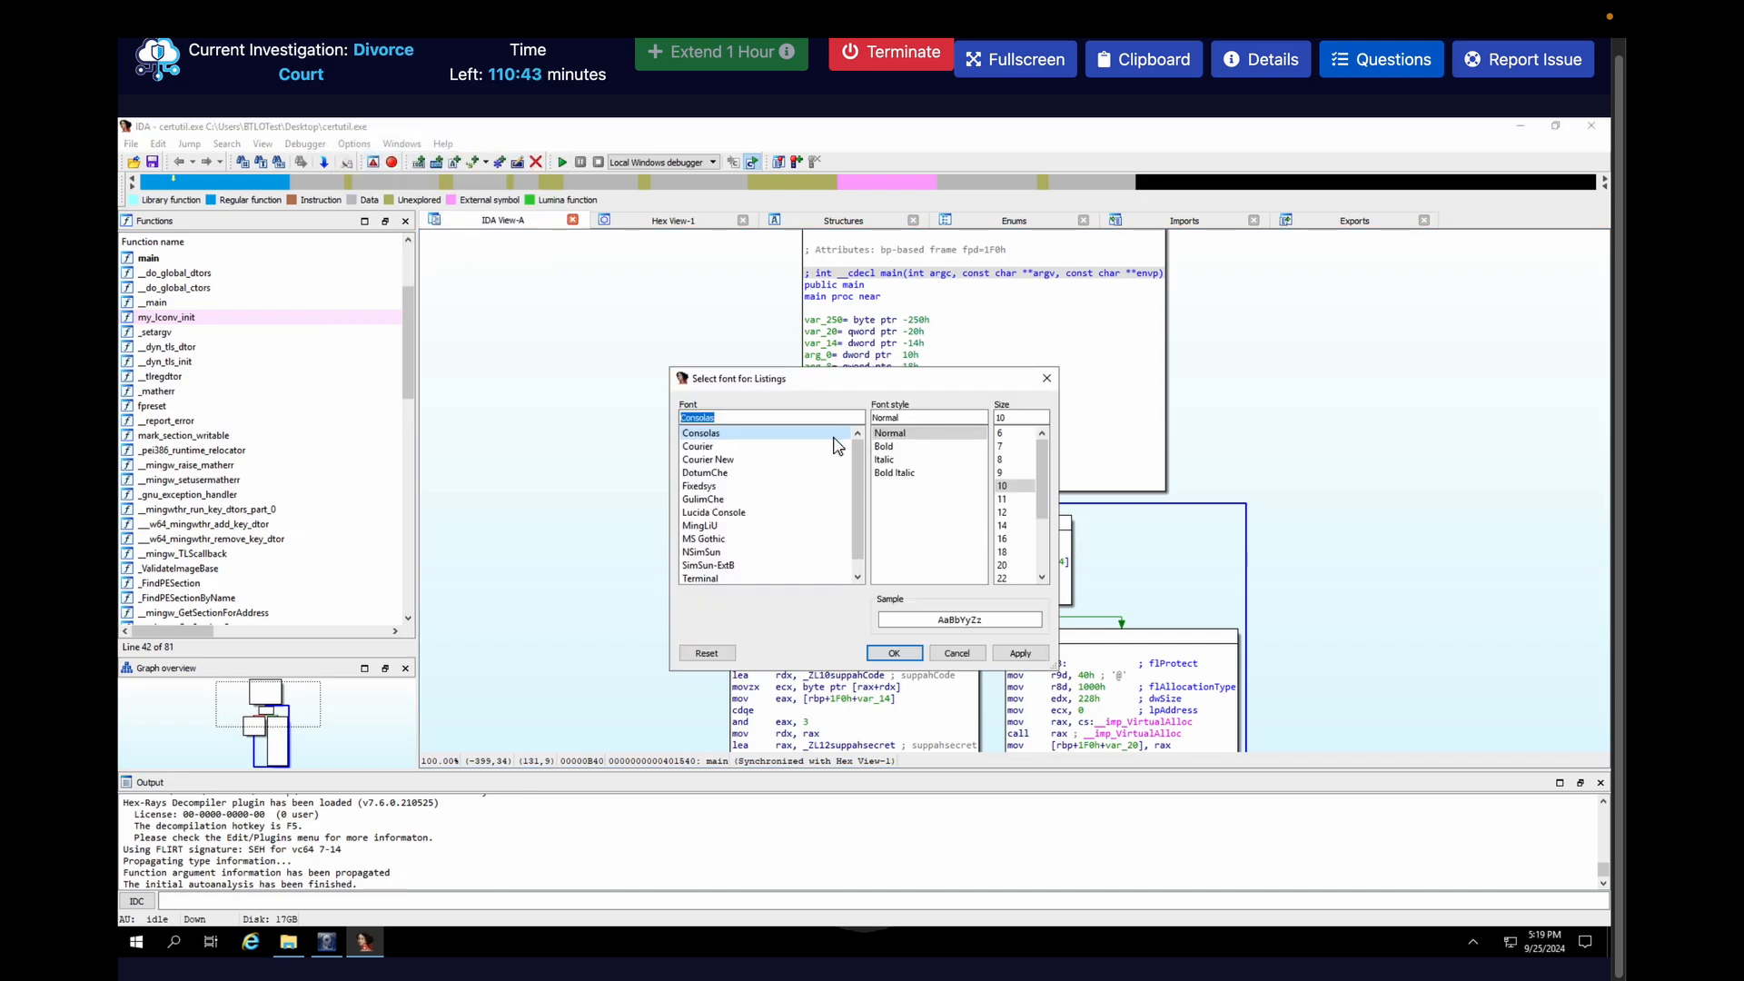
left_click(1008, 540)
left_click(1019, 653)
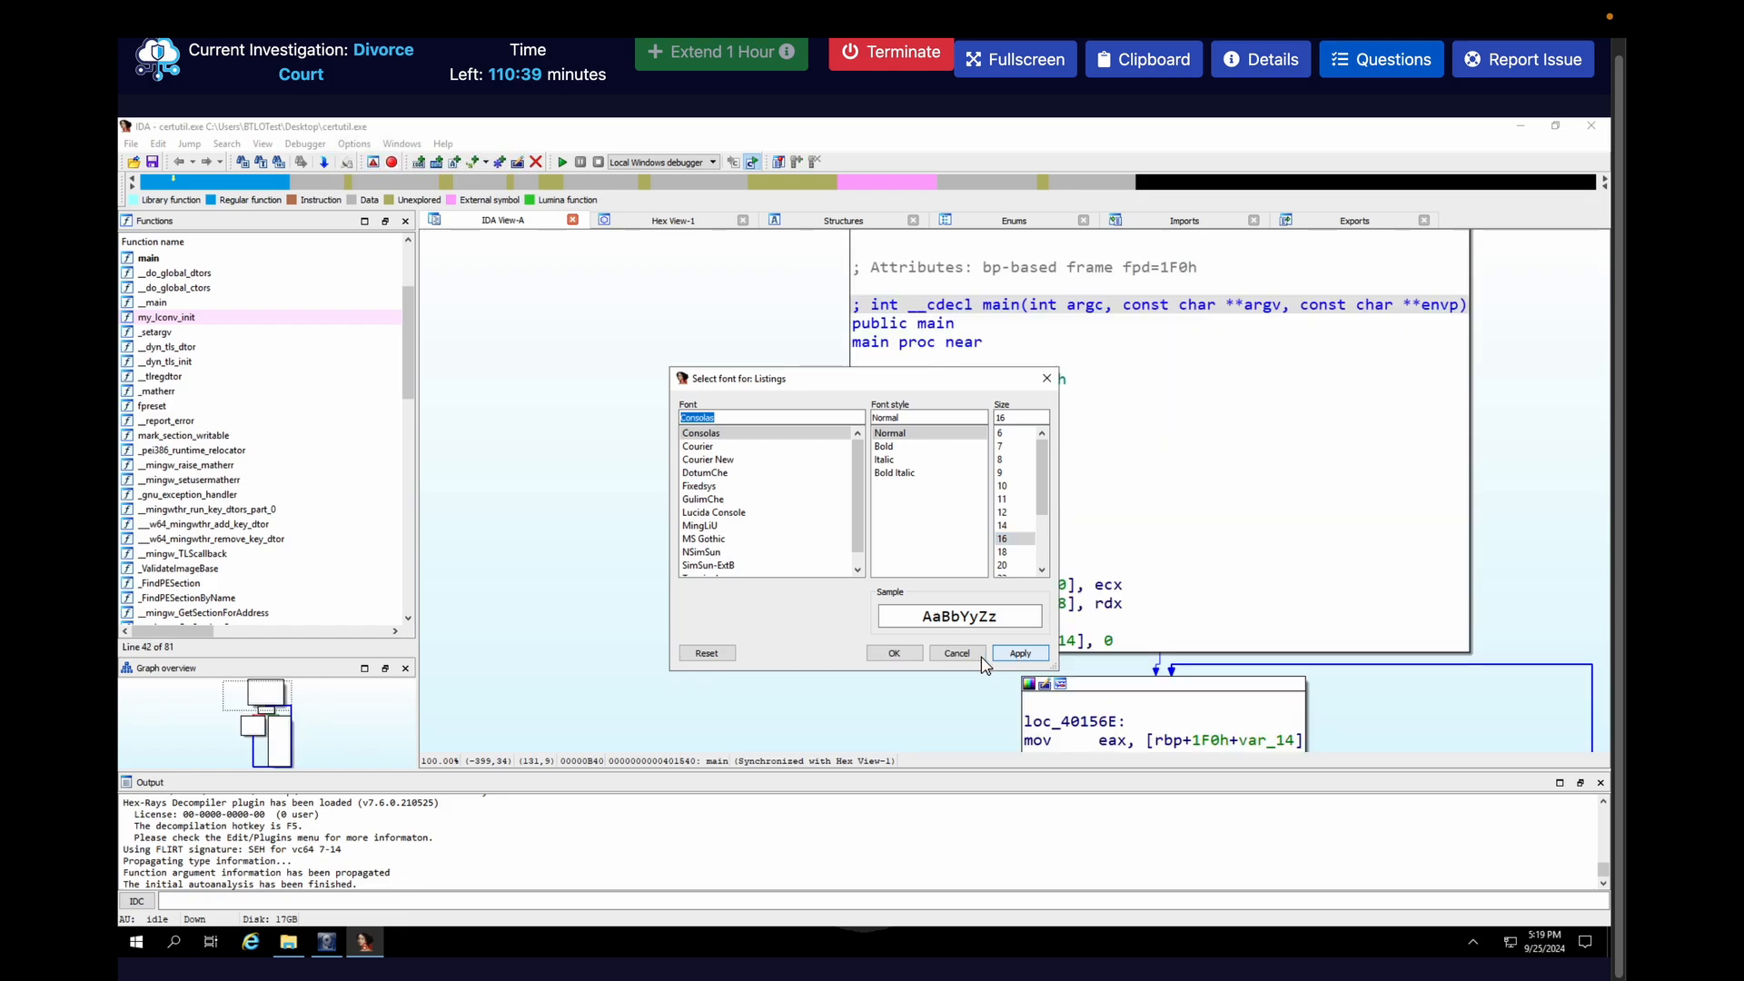
left_click(894, 654)
Examine the main function's graph, including the loop using suppahCode and suppahsecret and the VirtualAlloc branch
scroll(811, 647, "down", 3)
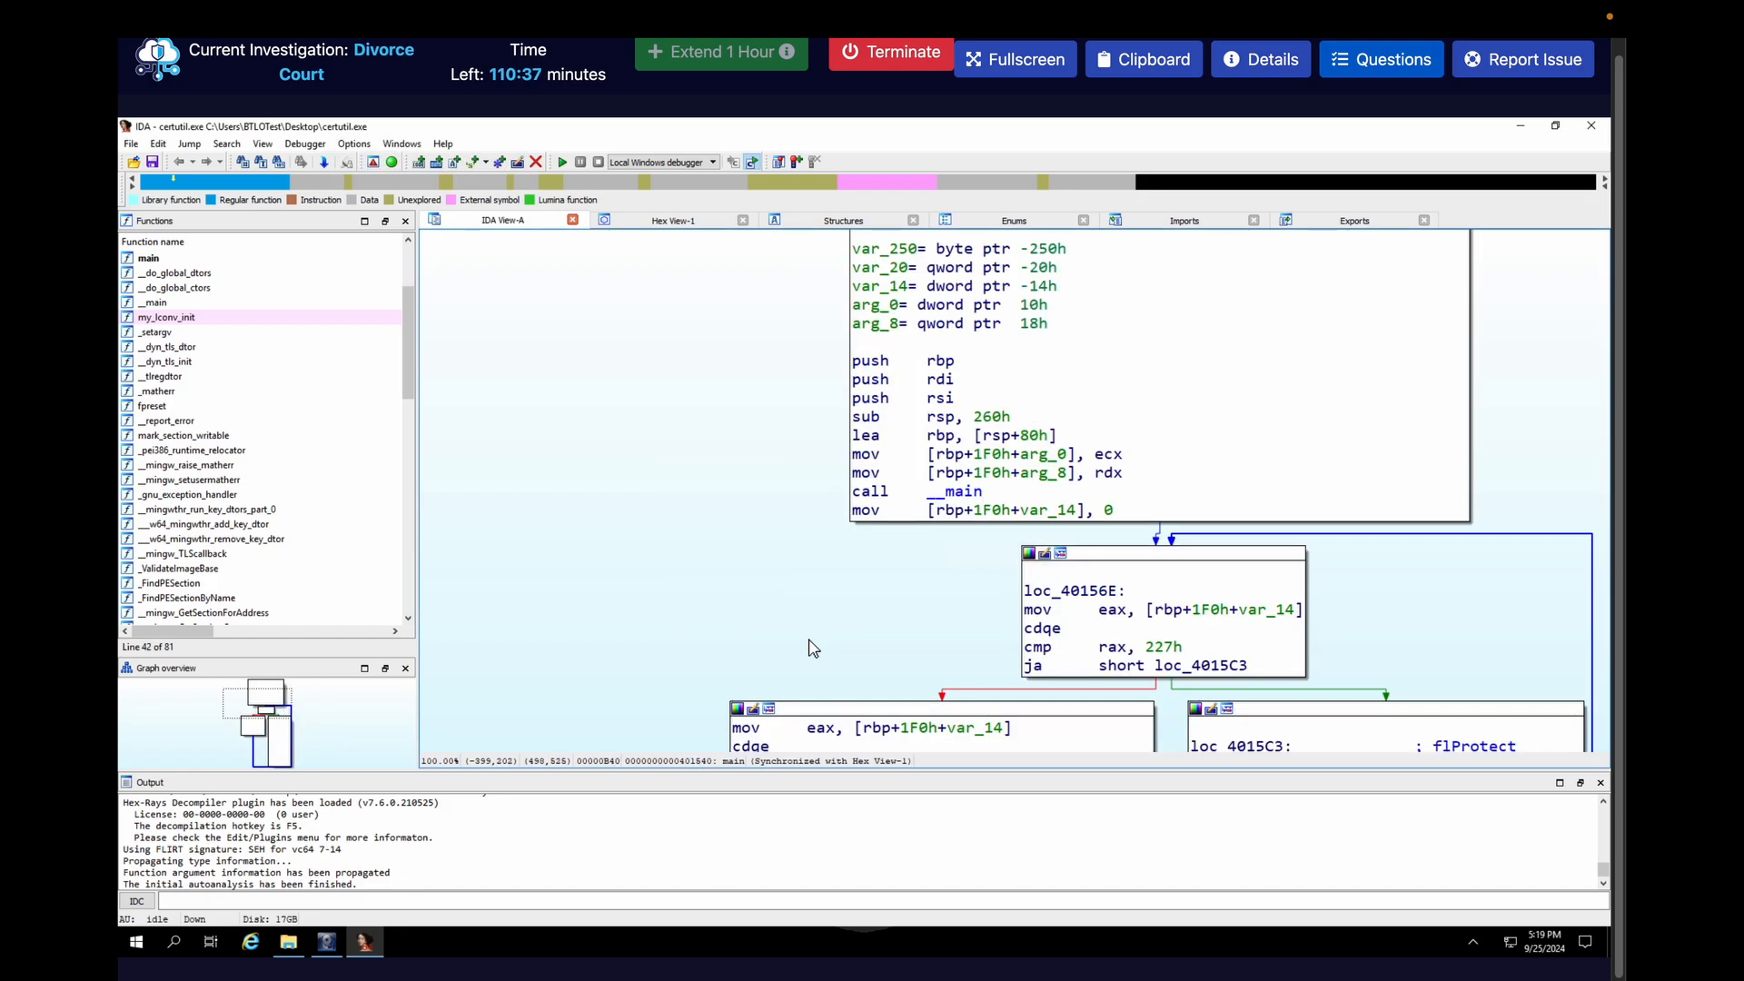
scroll(811, 647, "down", 3)
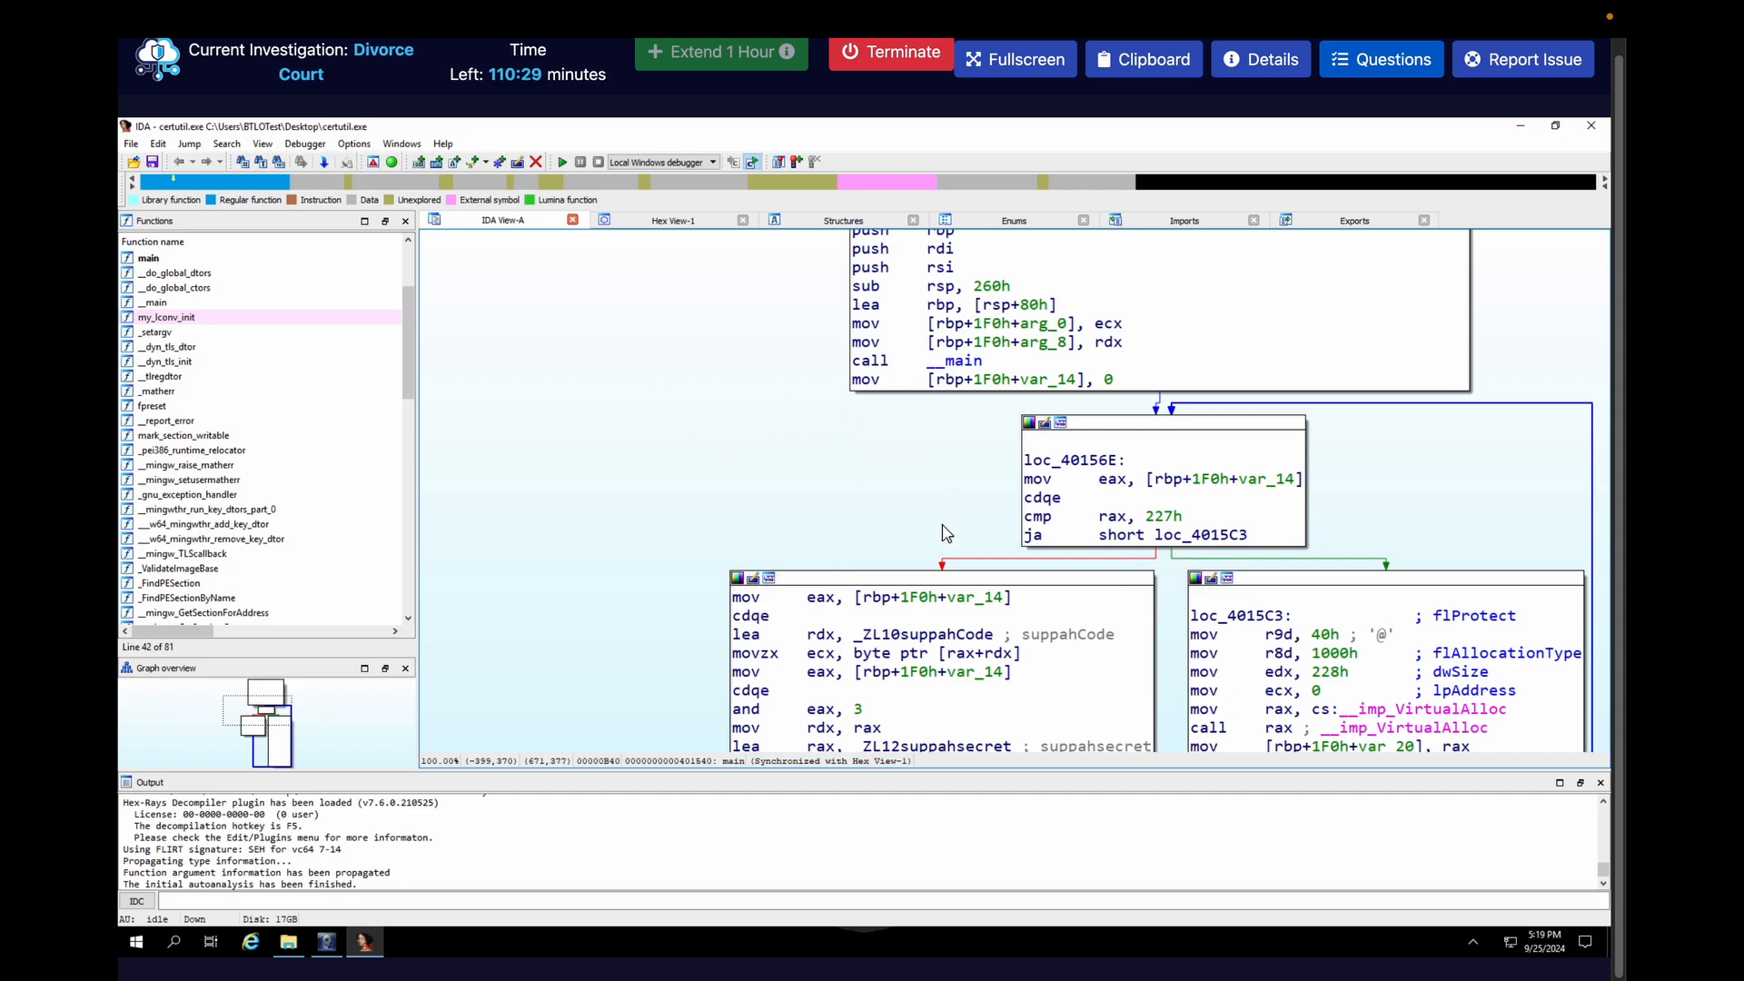
scroll(946, 533, "down", 5)
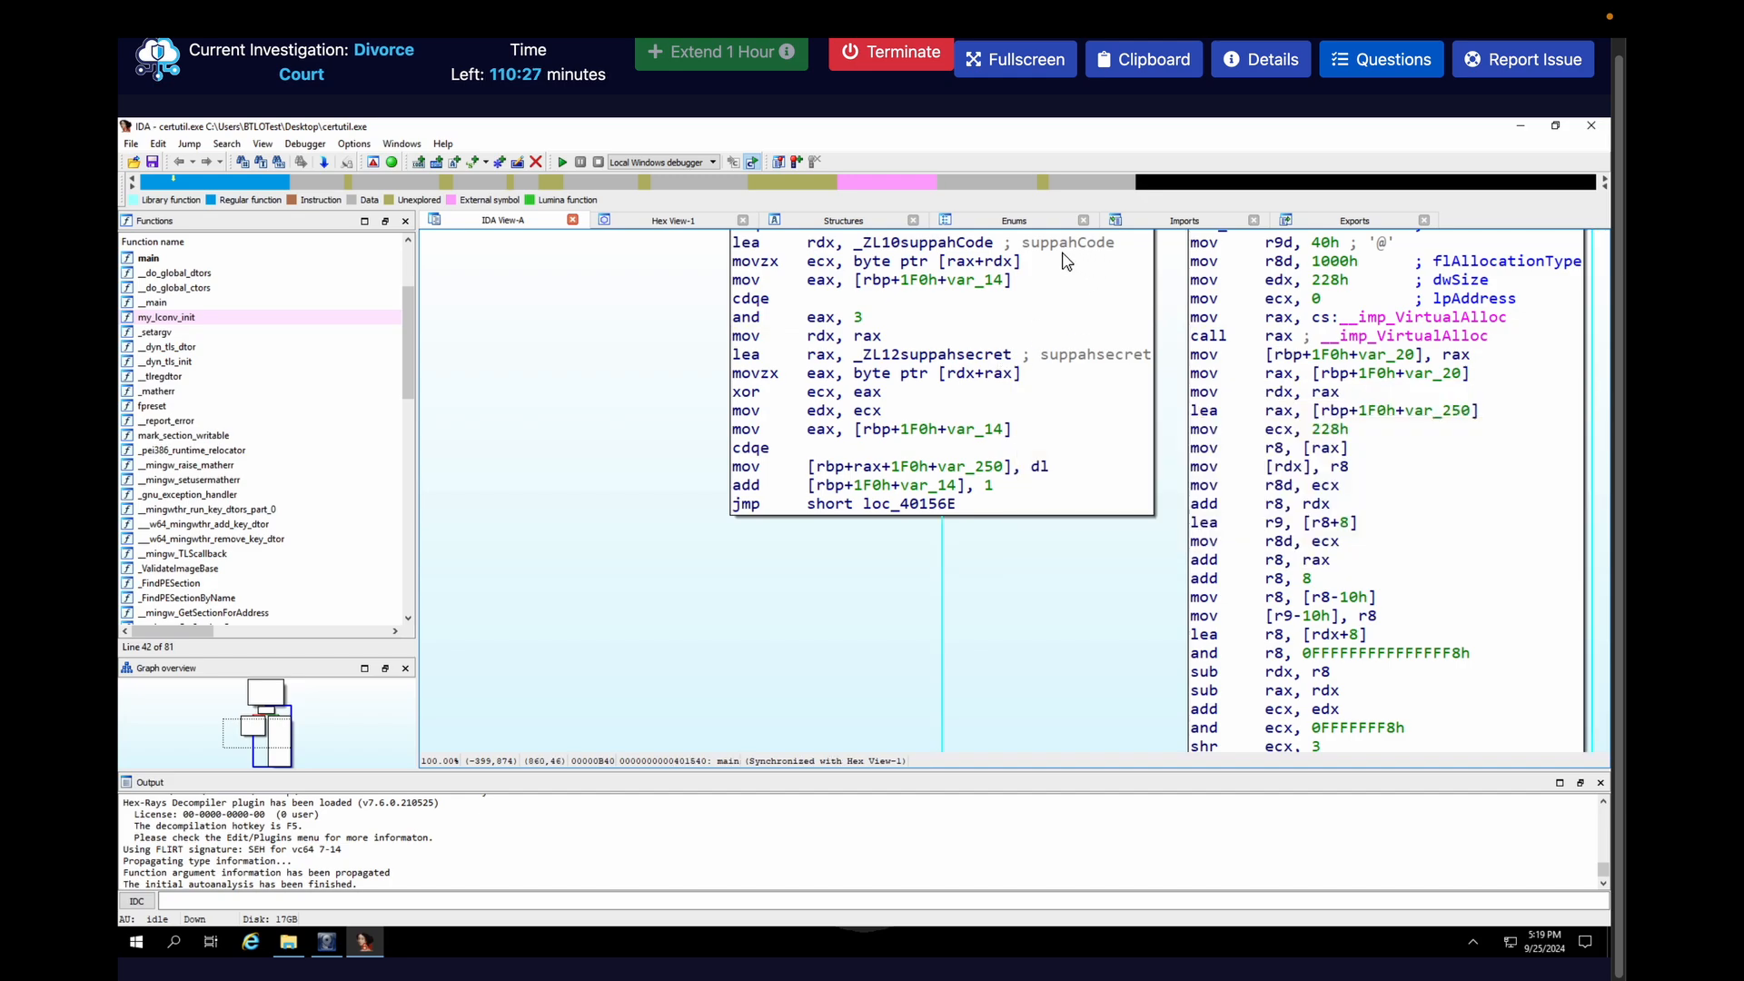
scroll(1051, 632, "down", 3)
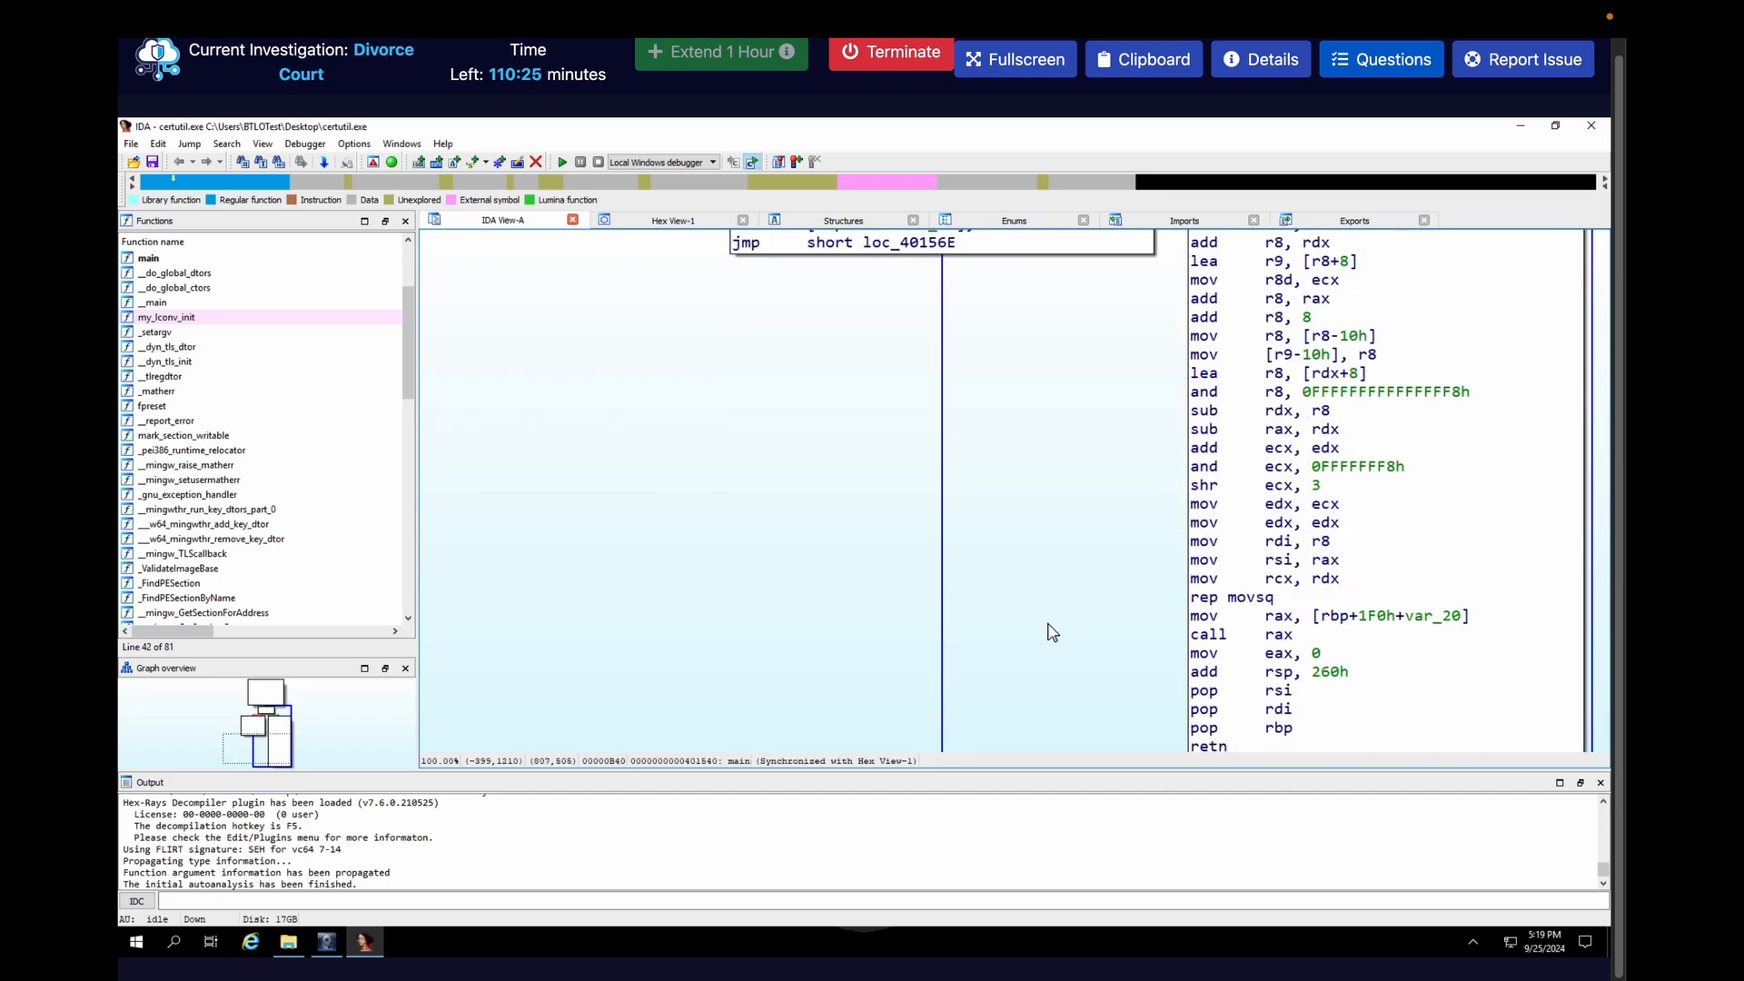
scroll(1051, 632, "down", 3)
scroll(1081, 599, "up", 2)
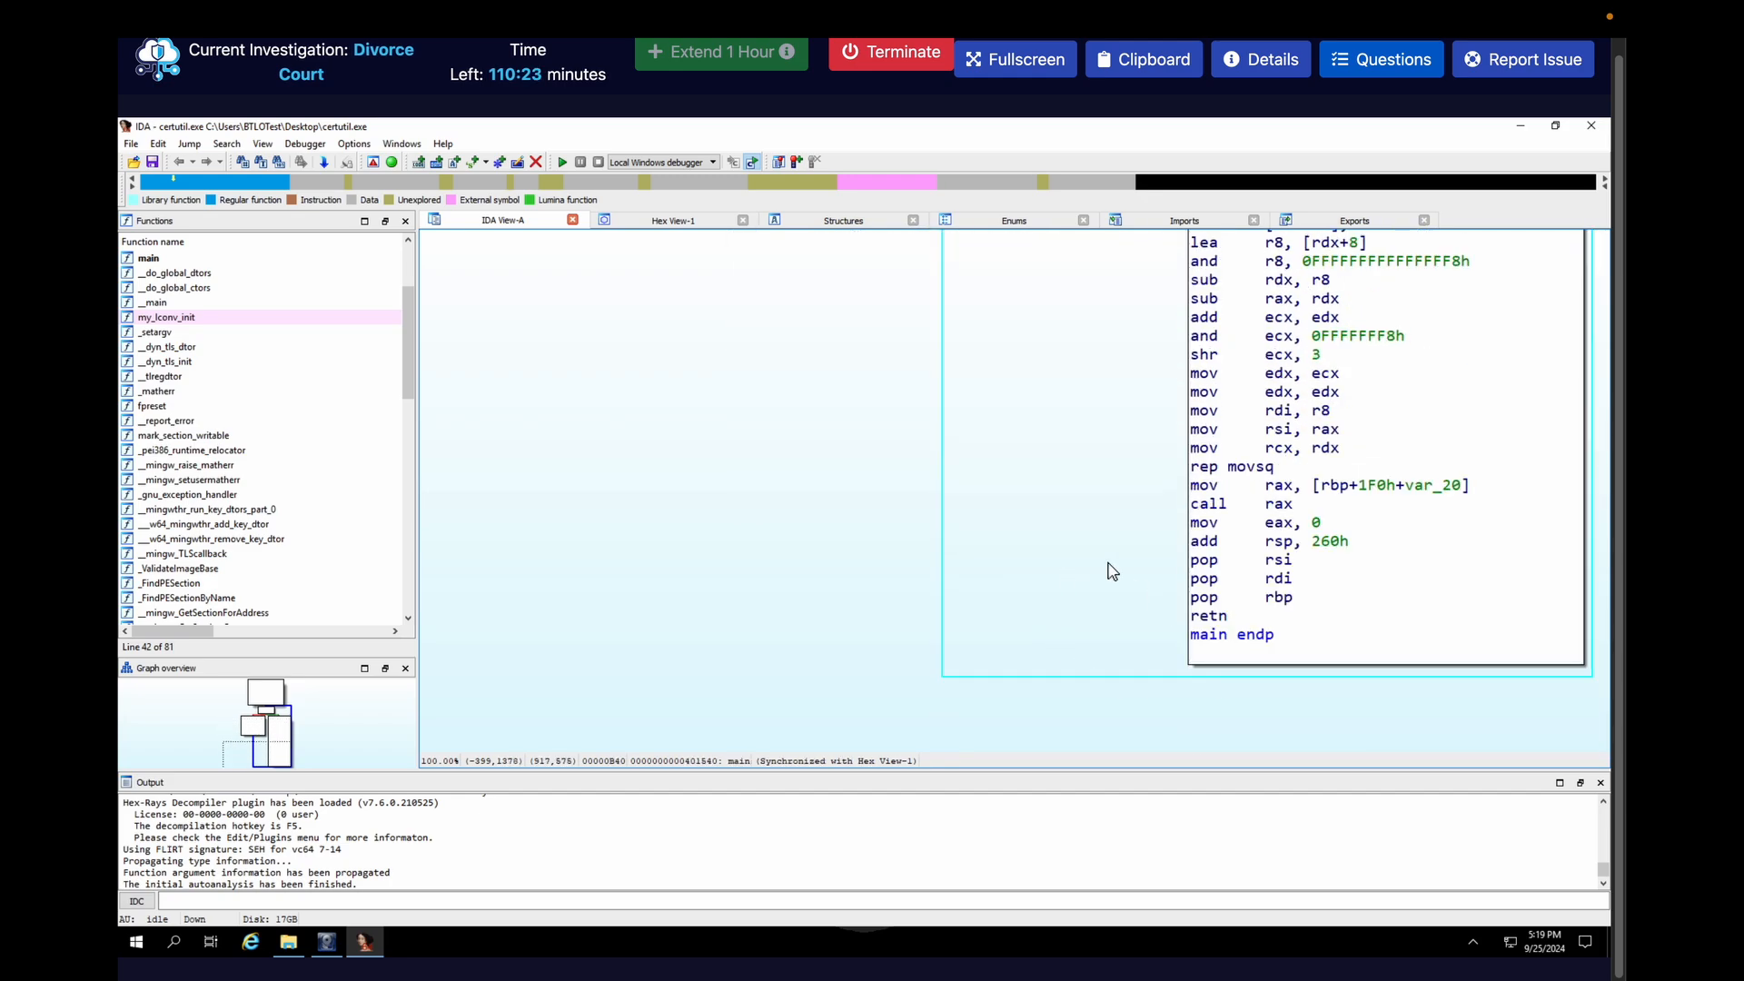
scroll(1108, 572, "up", 10)
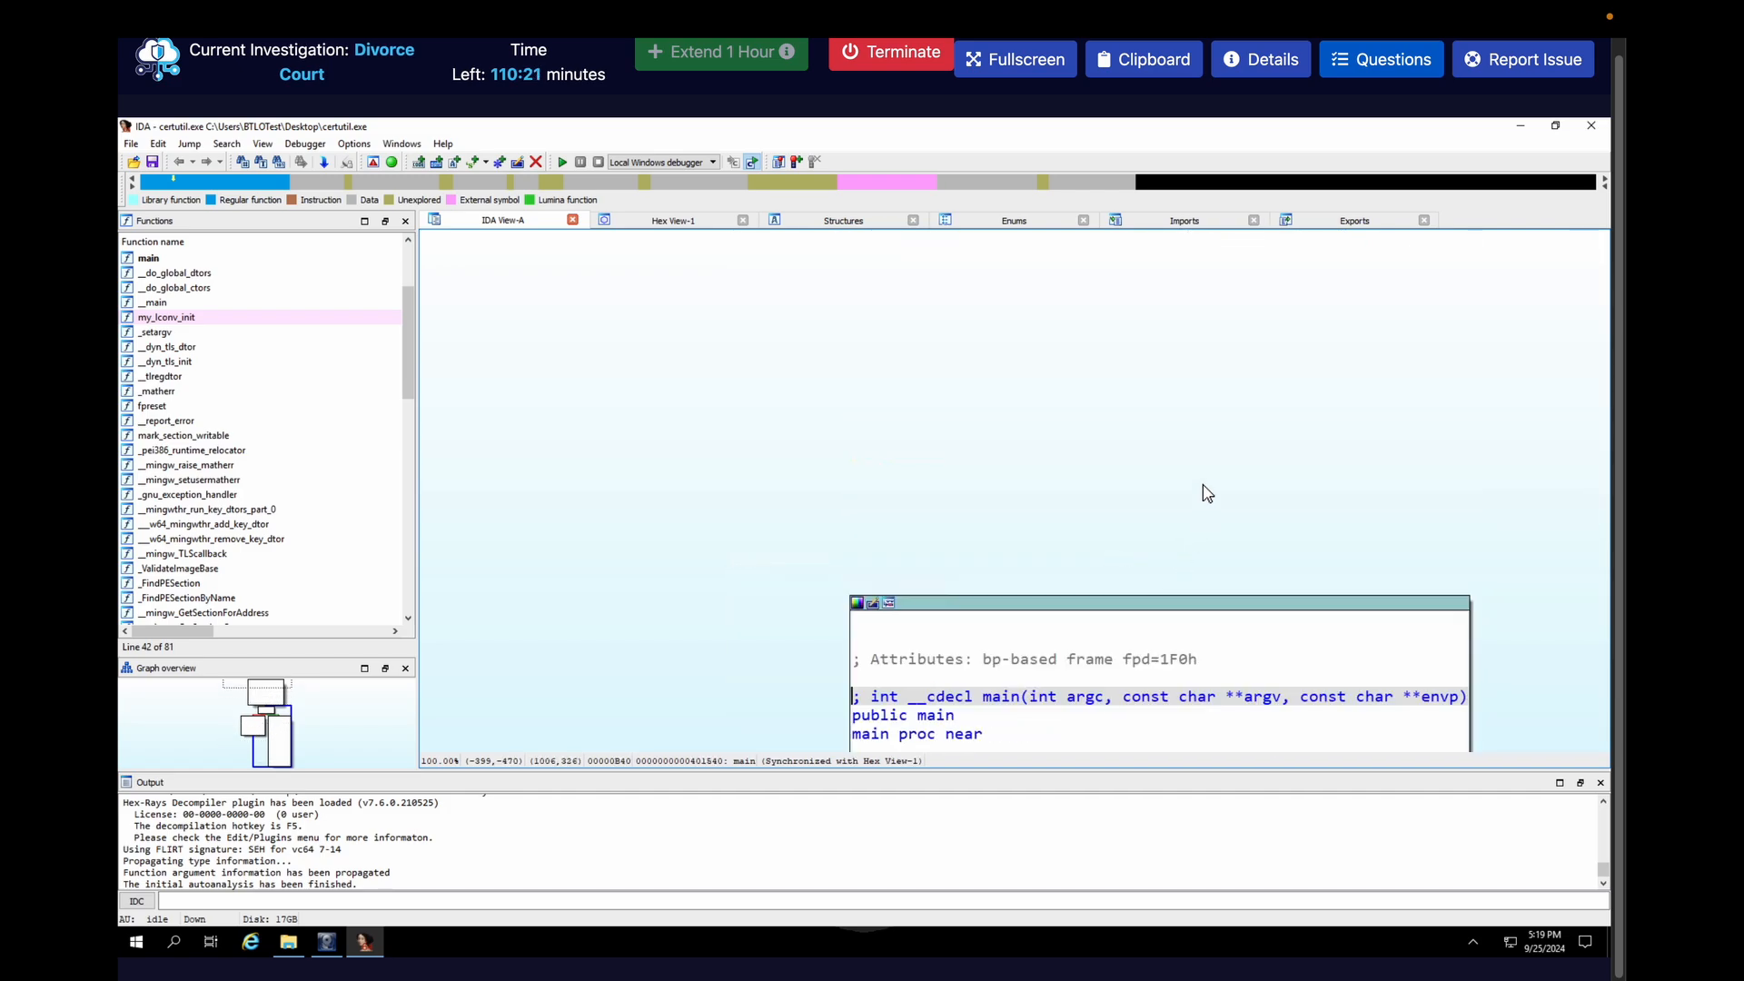
scroll(1202, 490, "down", 12)
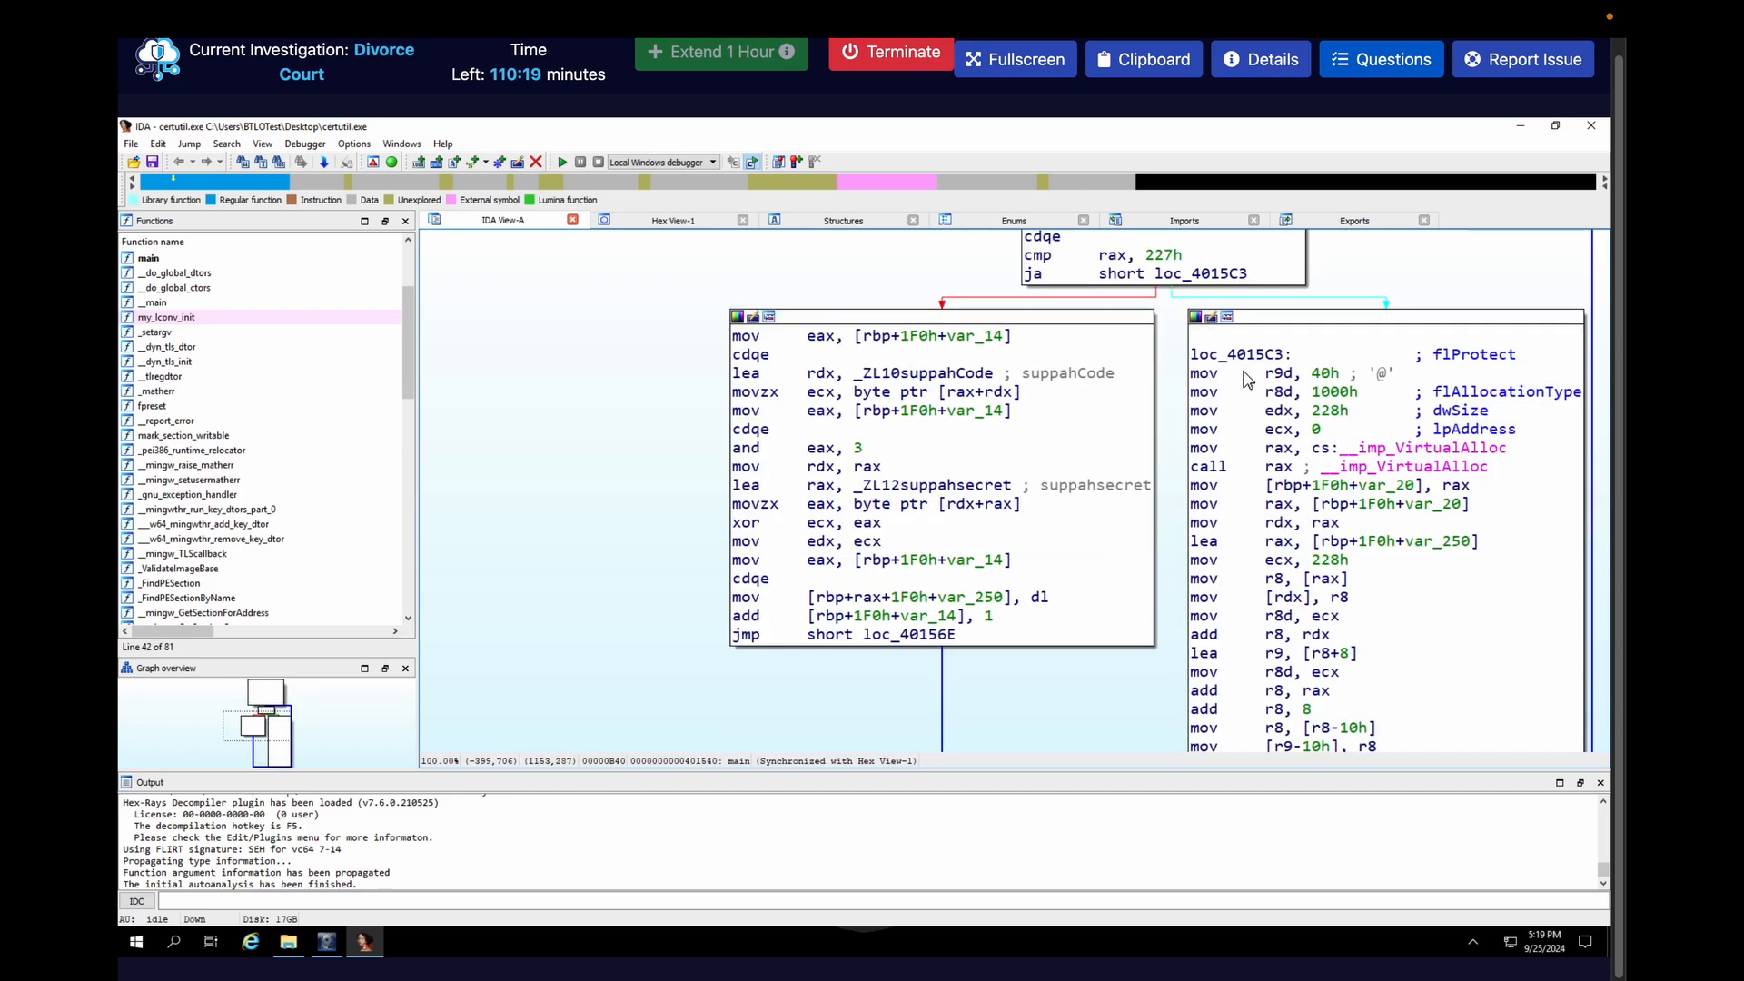
scroll(1167, 427, "up", 4)
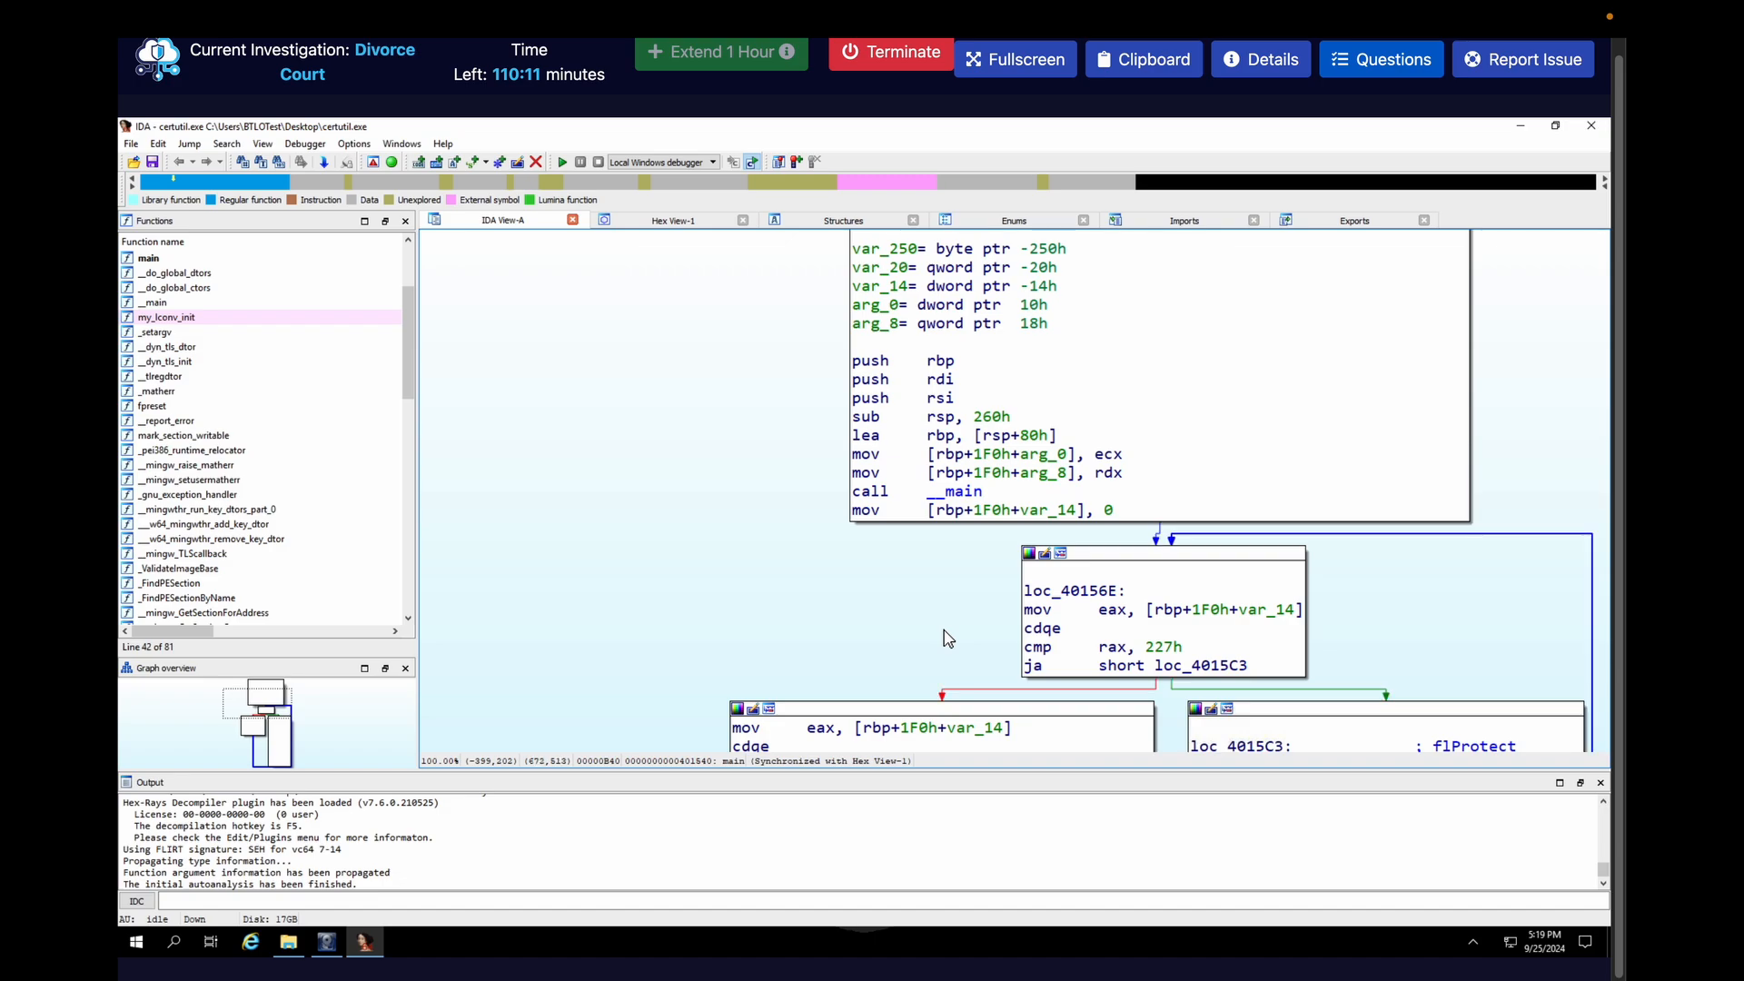
Rename the loop variable var_14 in main as counter
left_click(1269, 612)
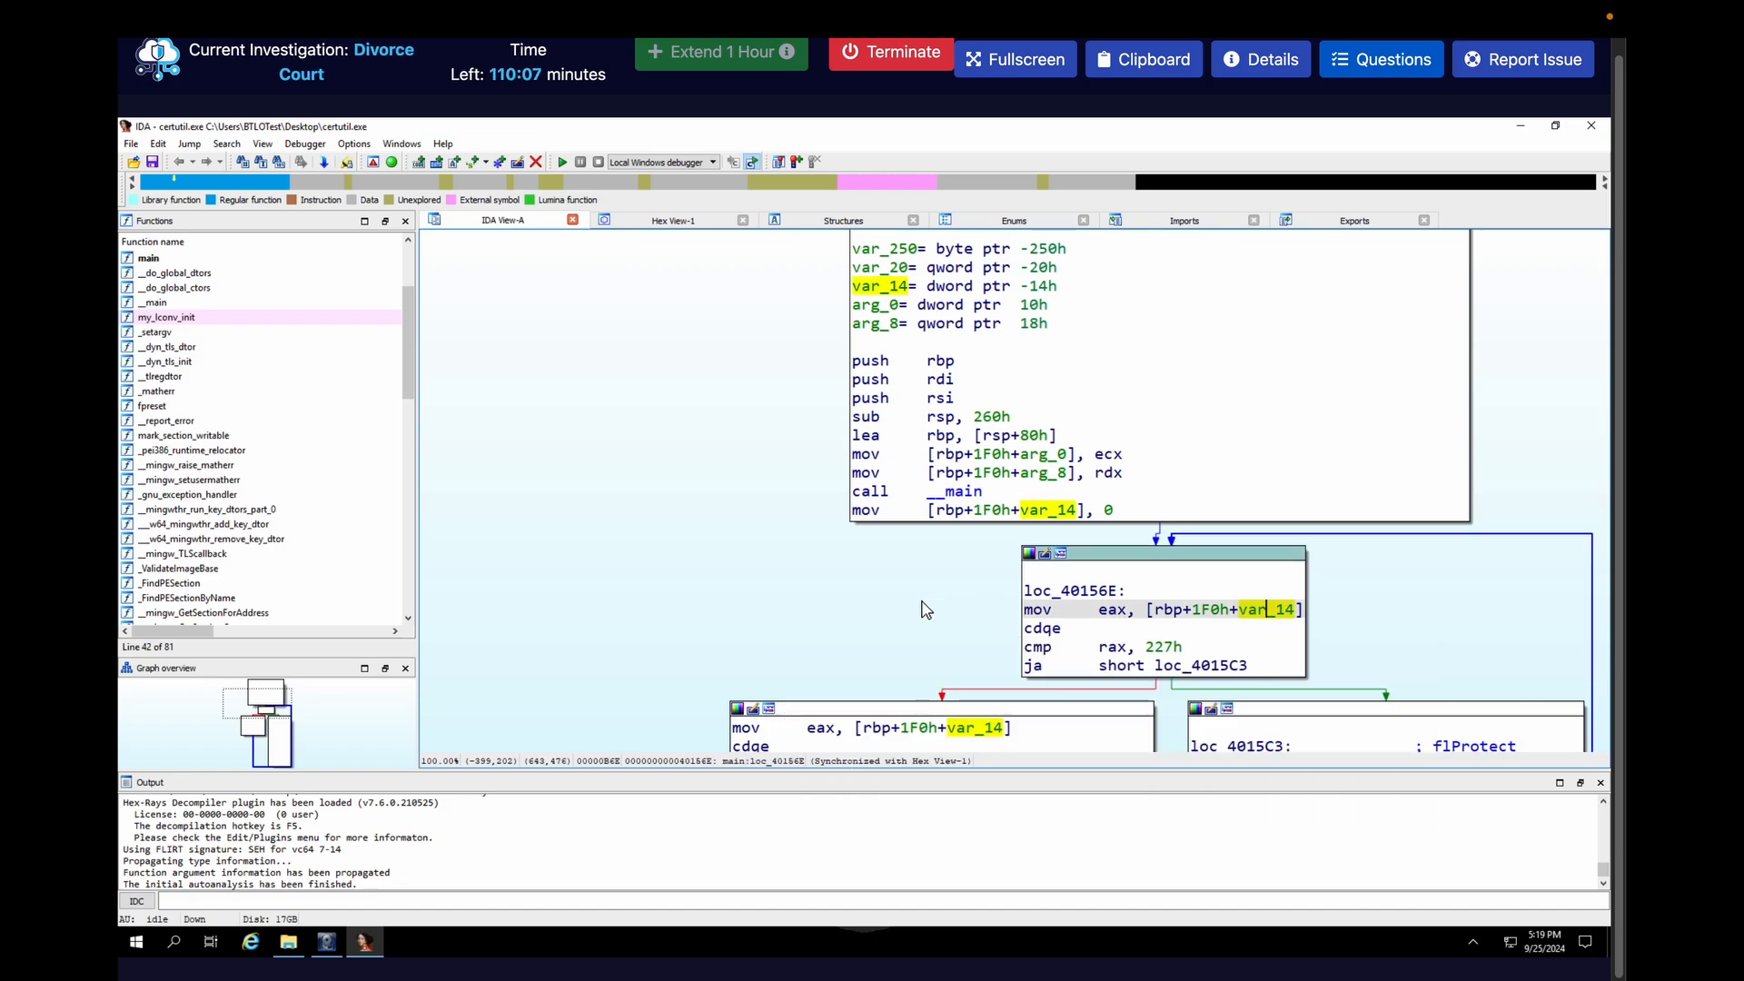
scroll(699, 637, "down", 5)
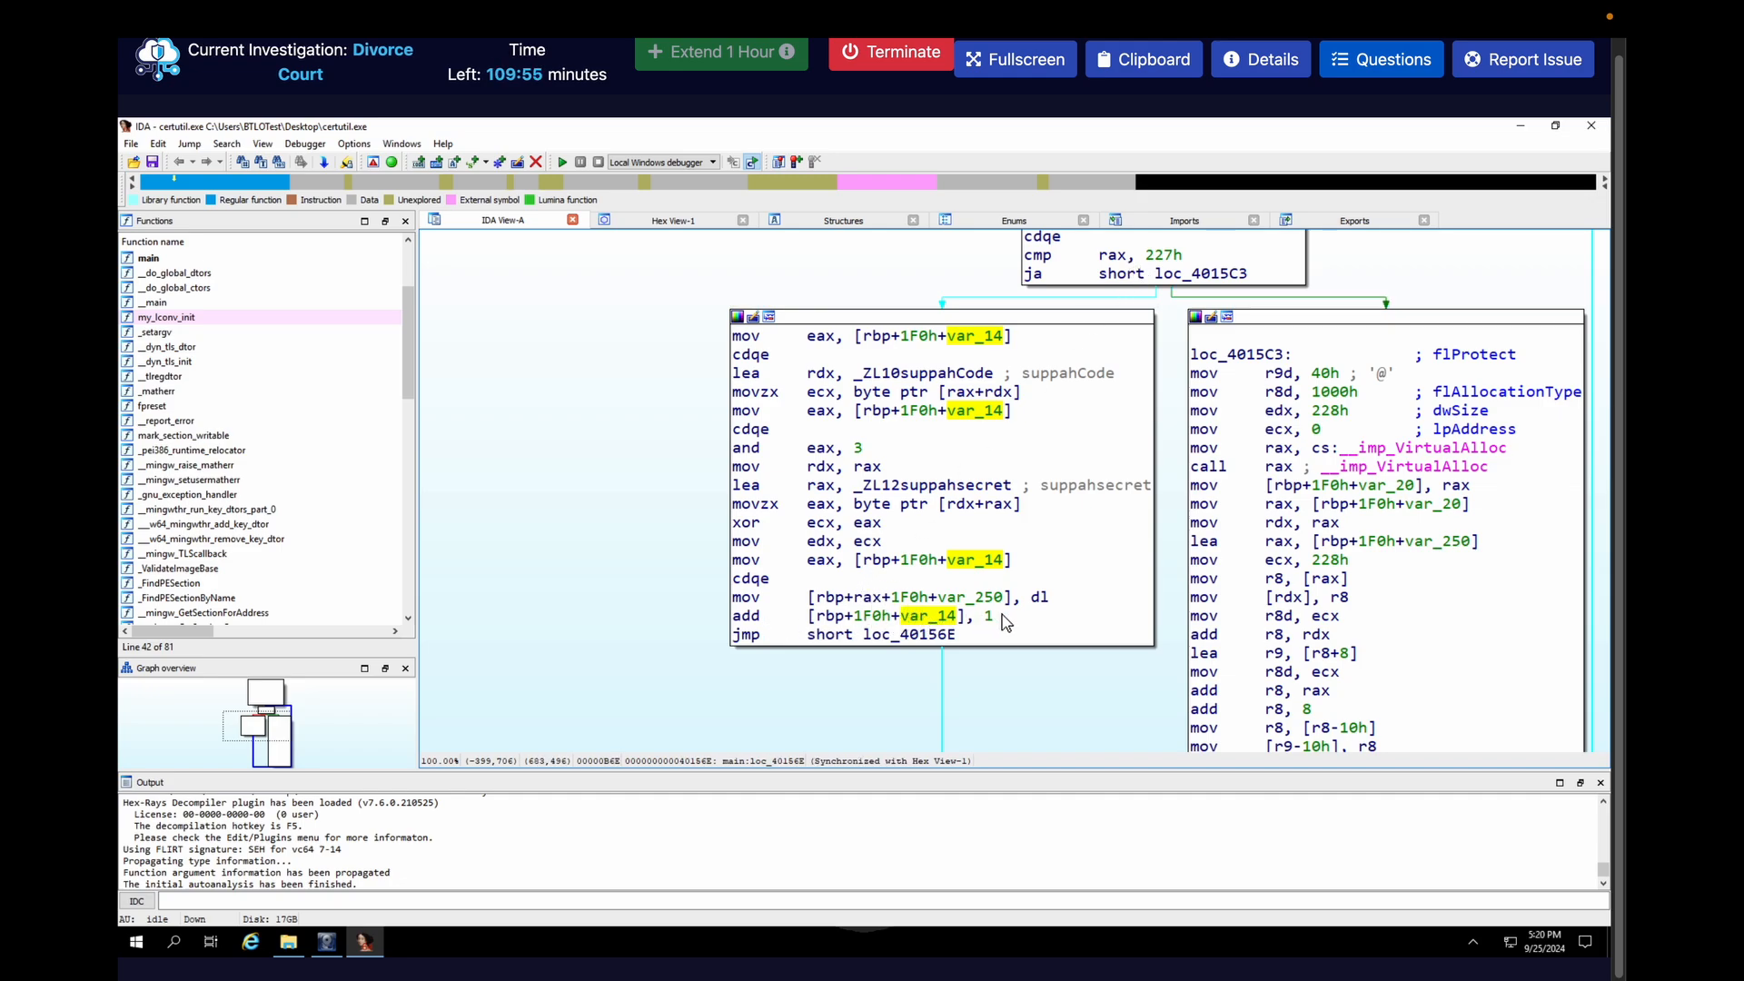
mouse_move(935, 622)
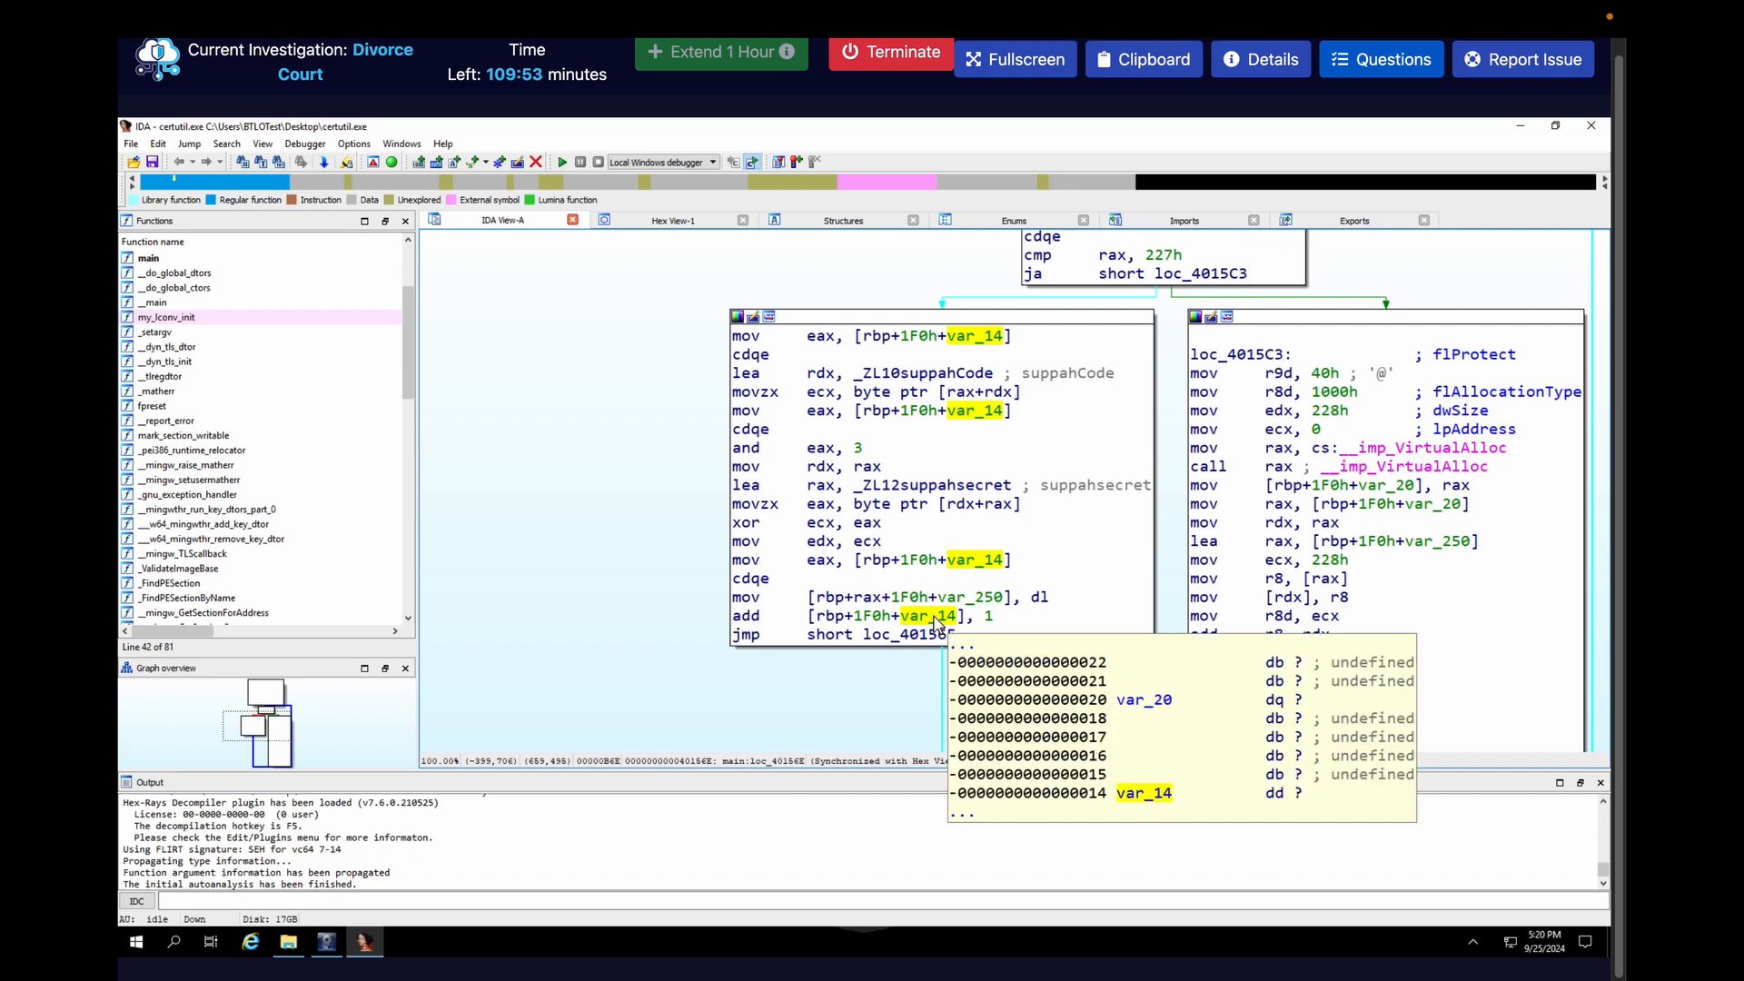
type("n")
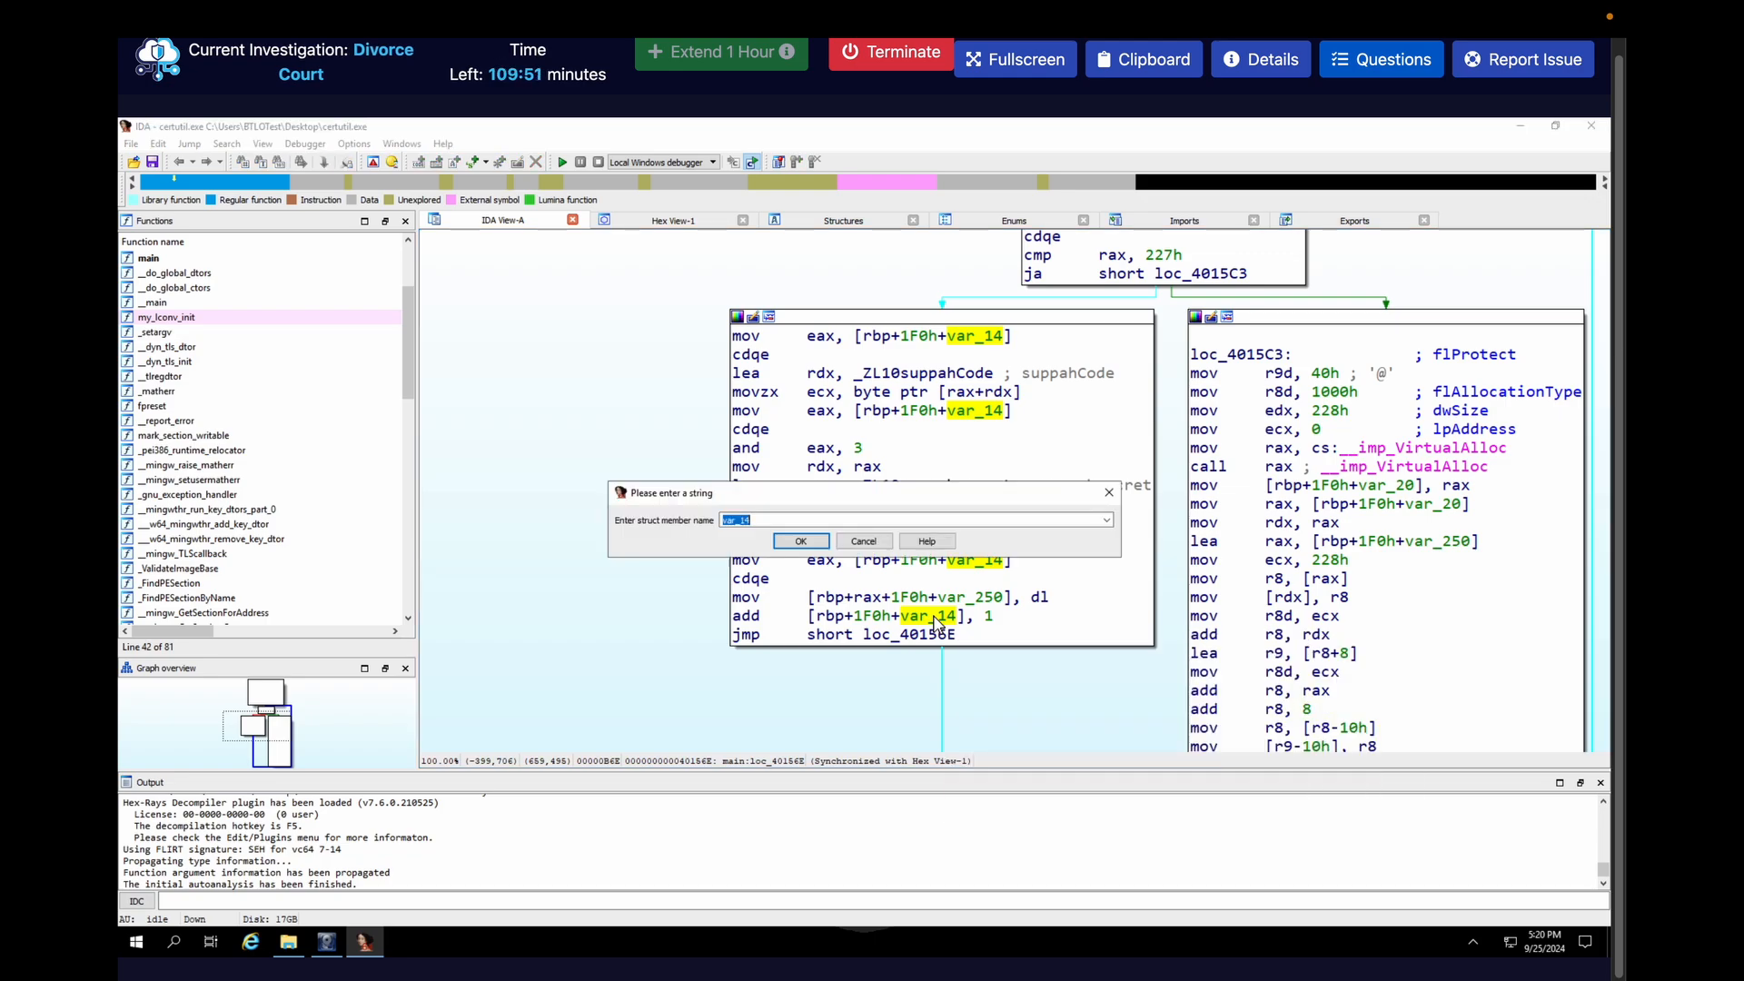
type("counter")
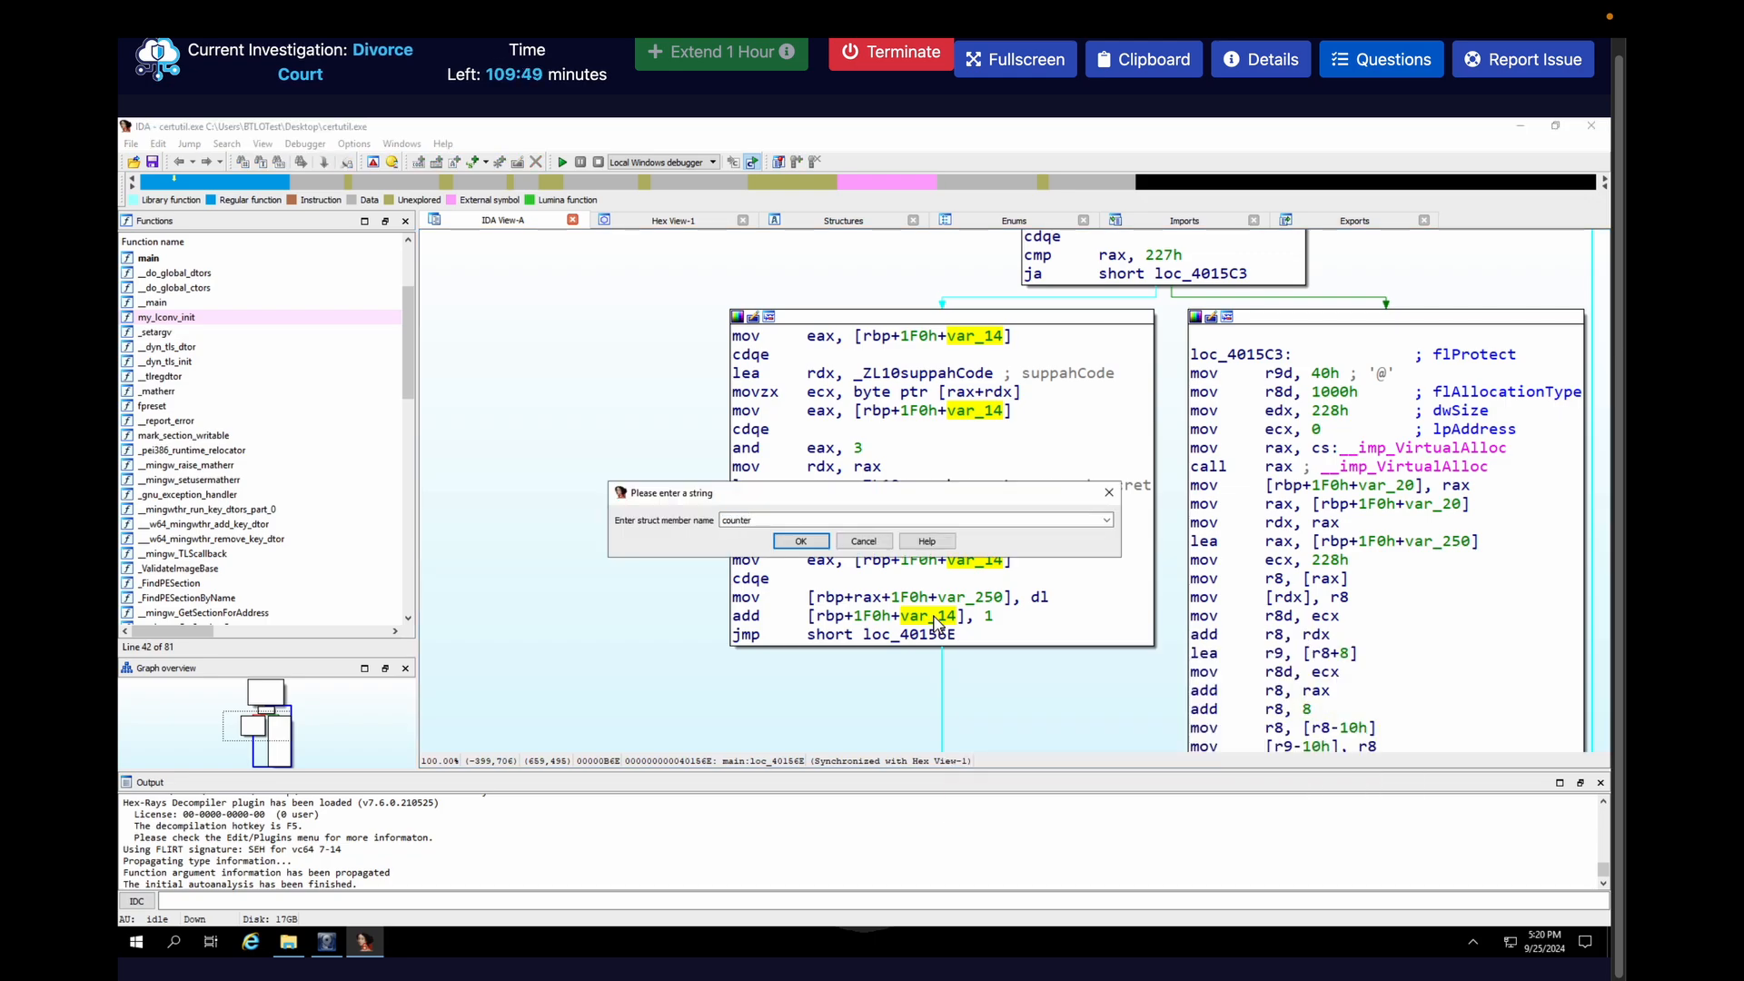
key("Return")
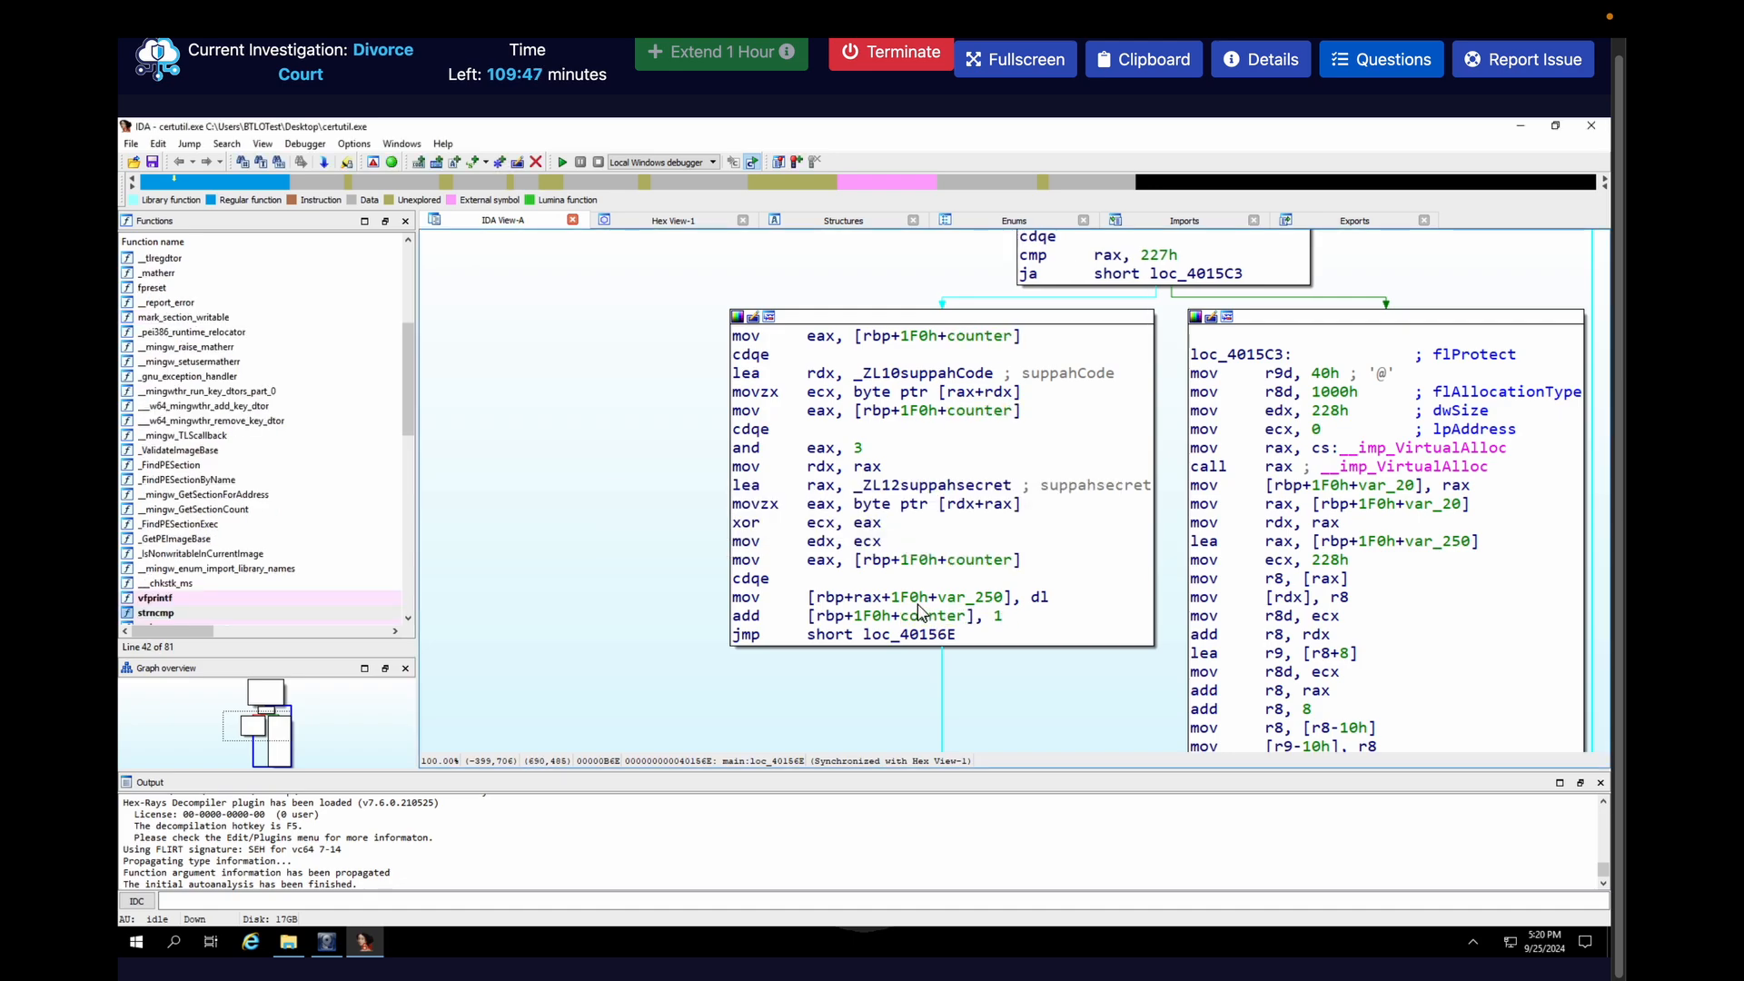
Trace the eax and ecx operands of the xor instruction through the loop by highlighting each register's occurrences
scroll(1265, 360, "up", 3)
mouse_move(1265, 360)
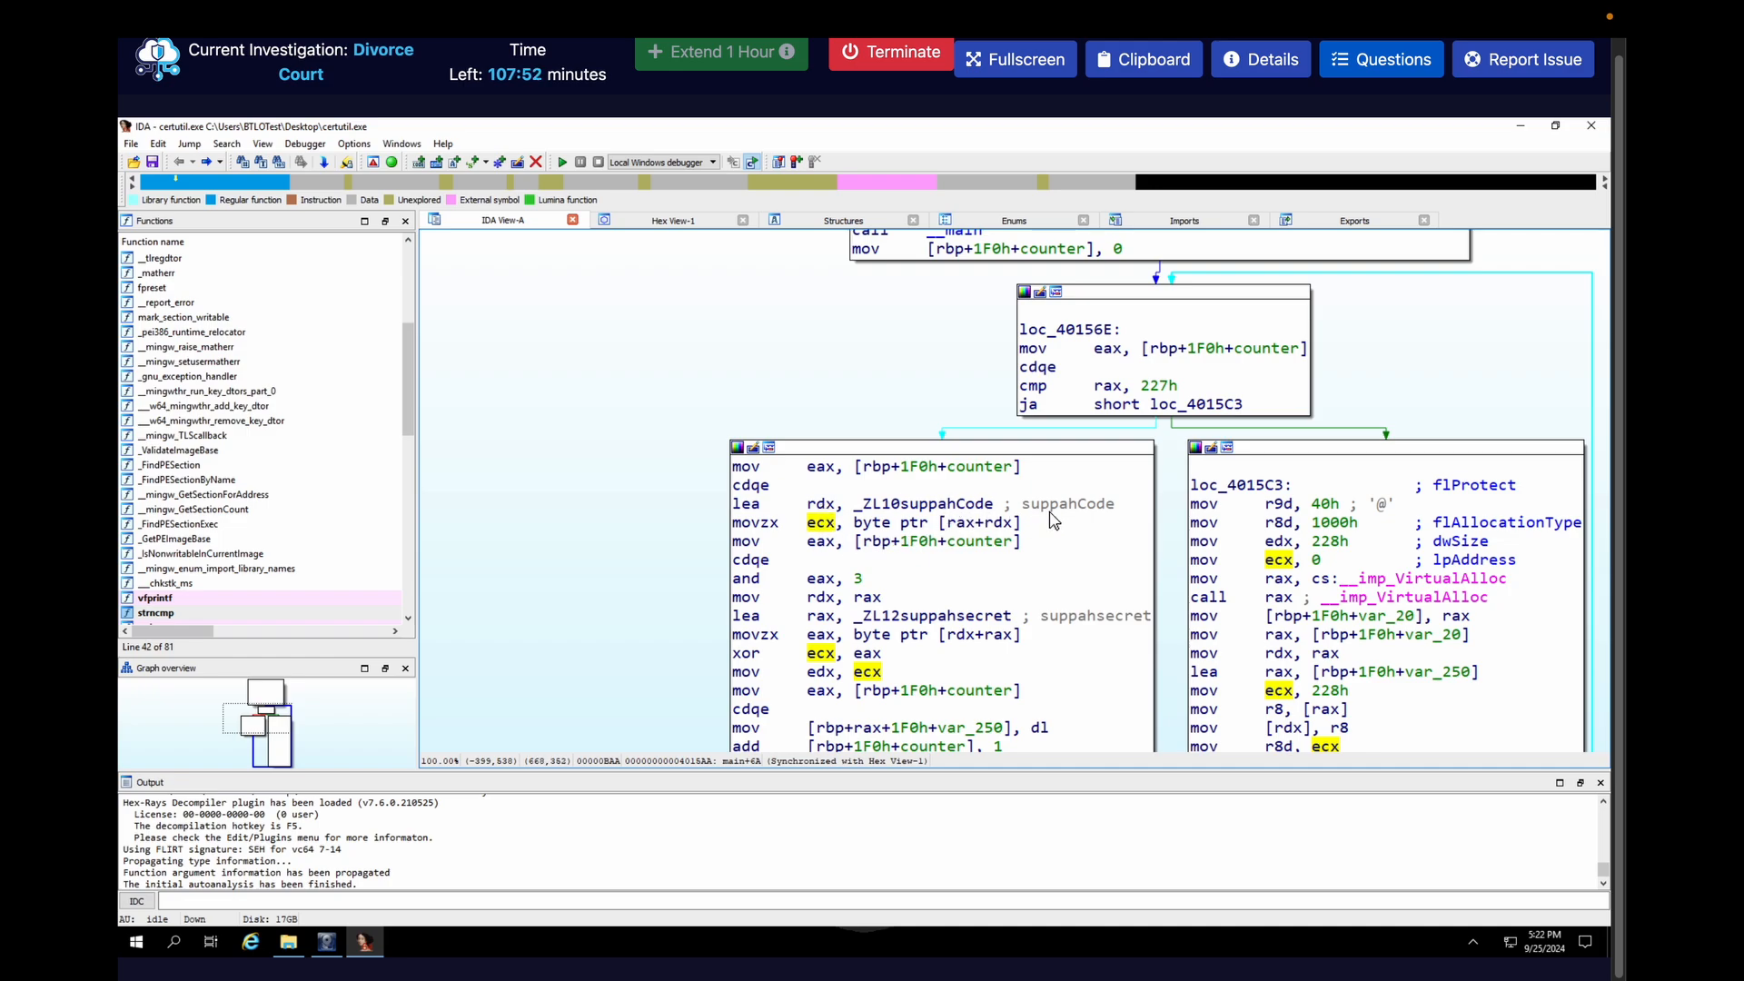
left_click(864, 654)
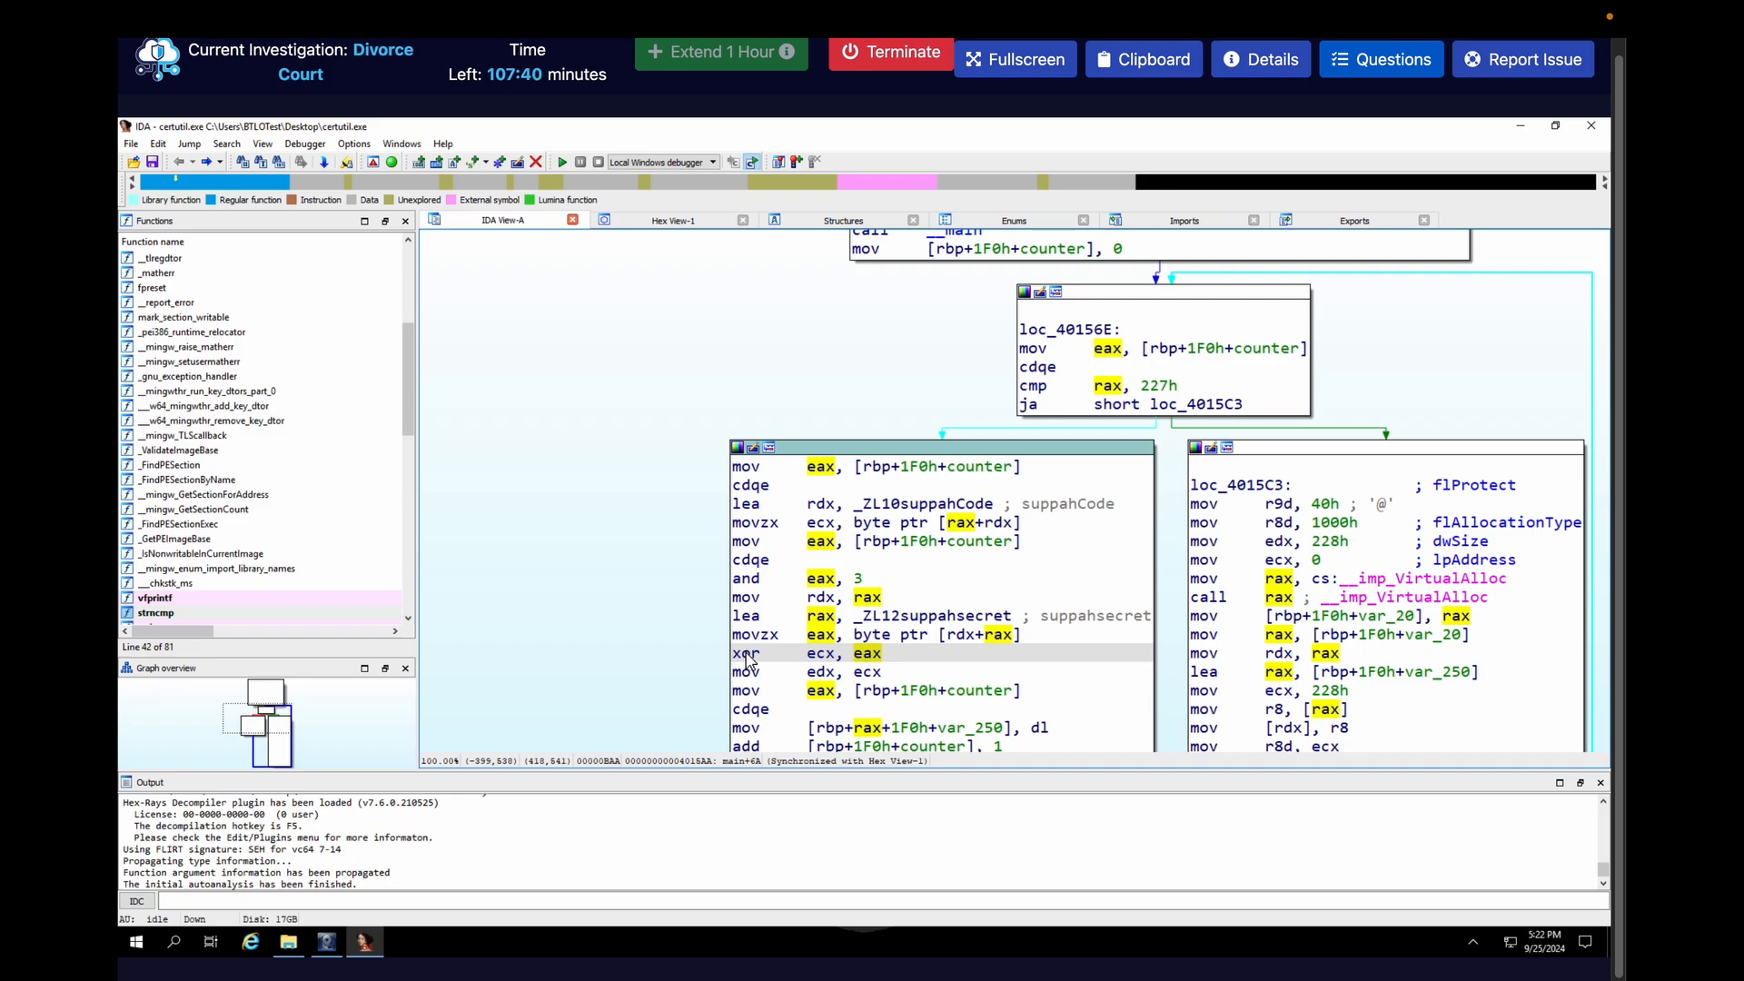
left_click(823, 655)
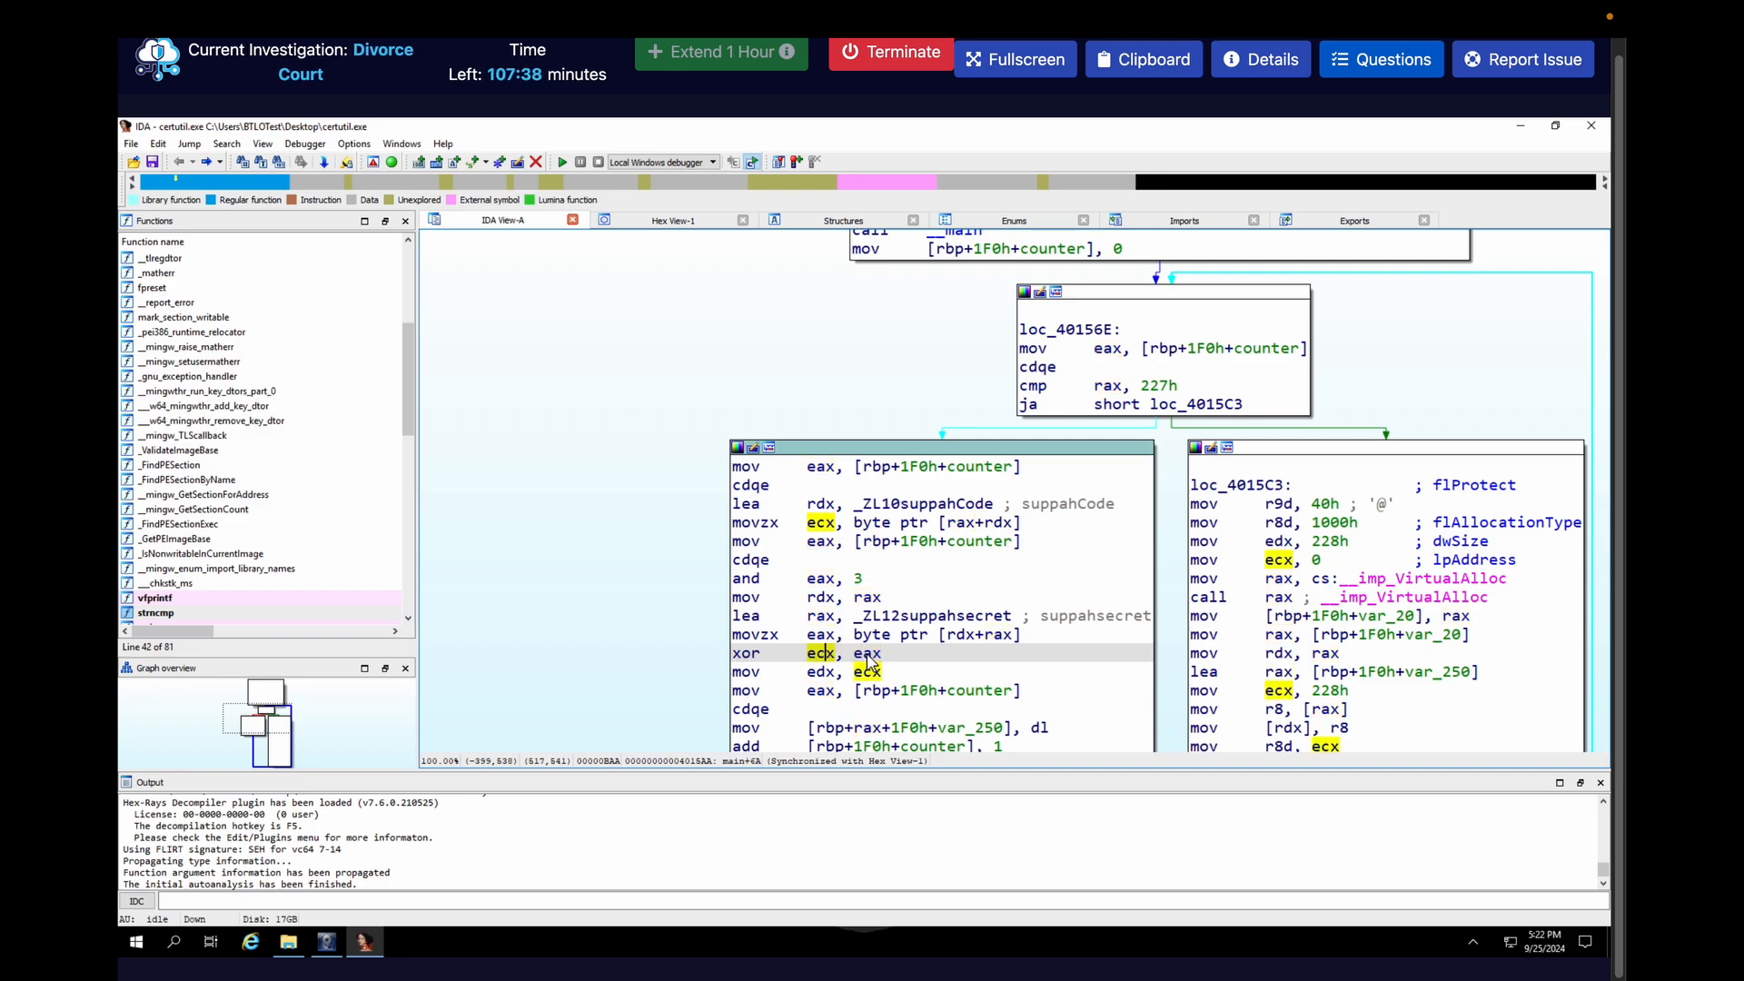
Highlight the xor instruction's eax and ecx operands, and examine the suppahCode byte array stored in .rdata
left_click(861, 655)
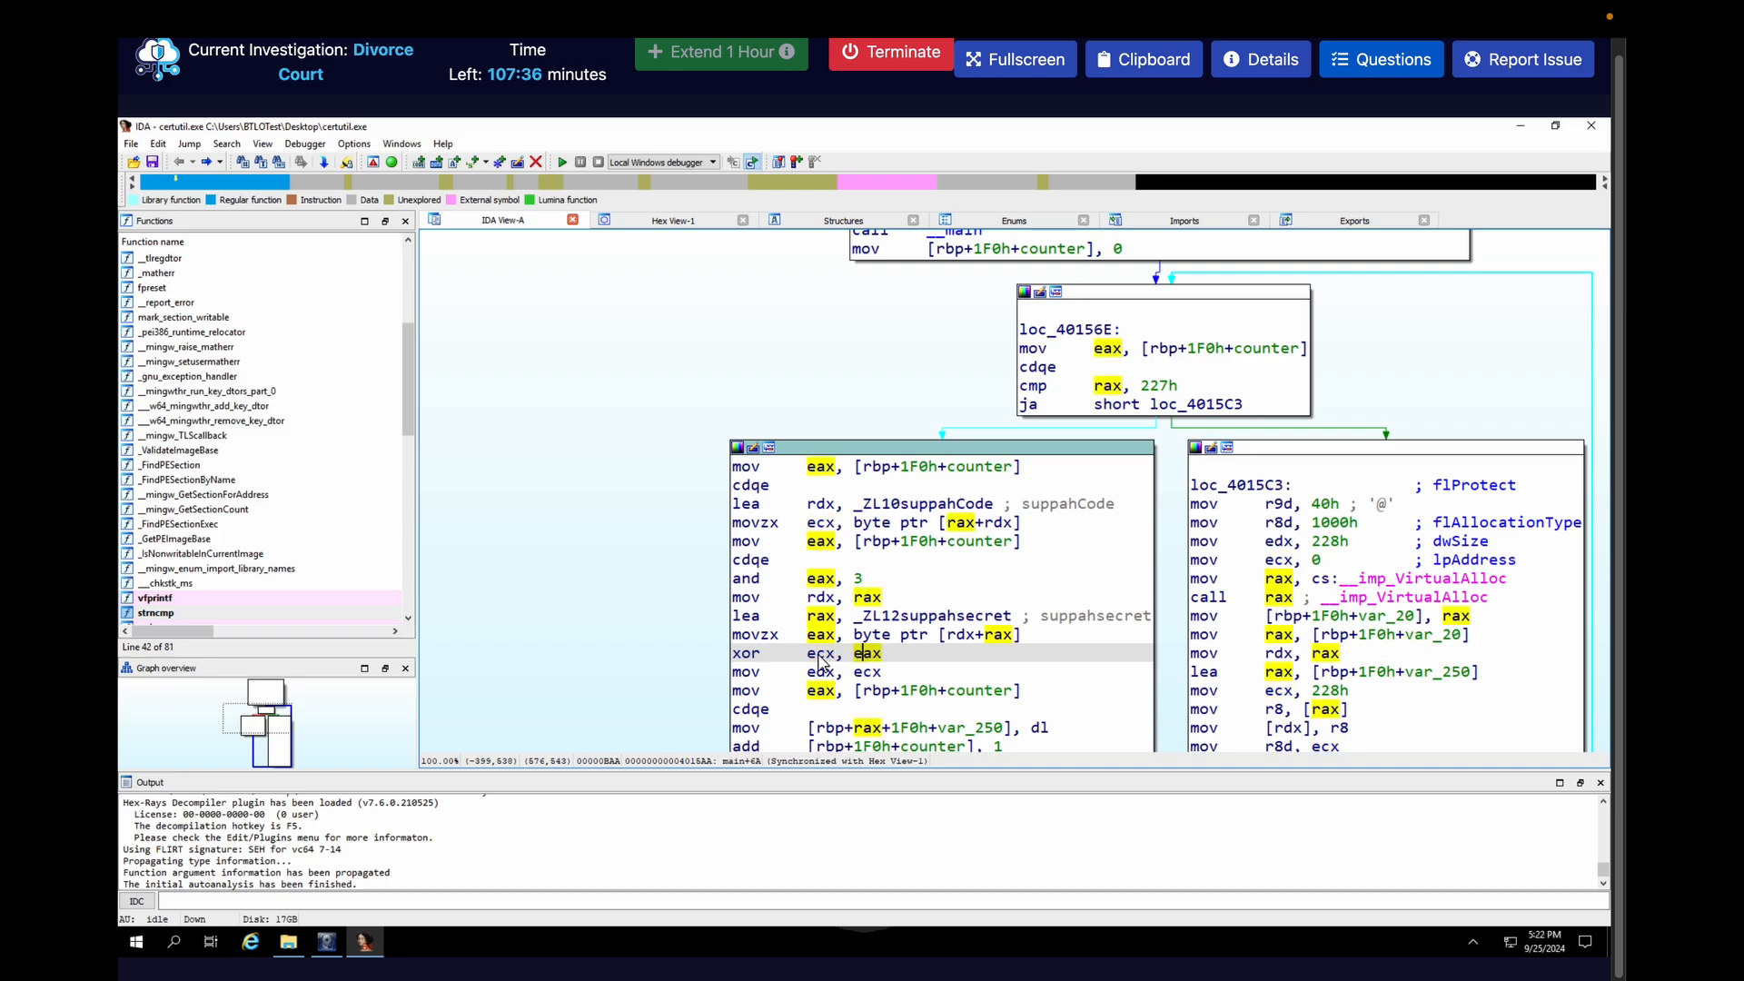
left_click(819, 655)
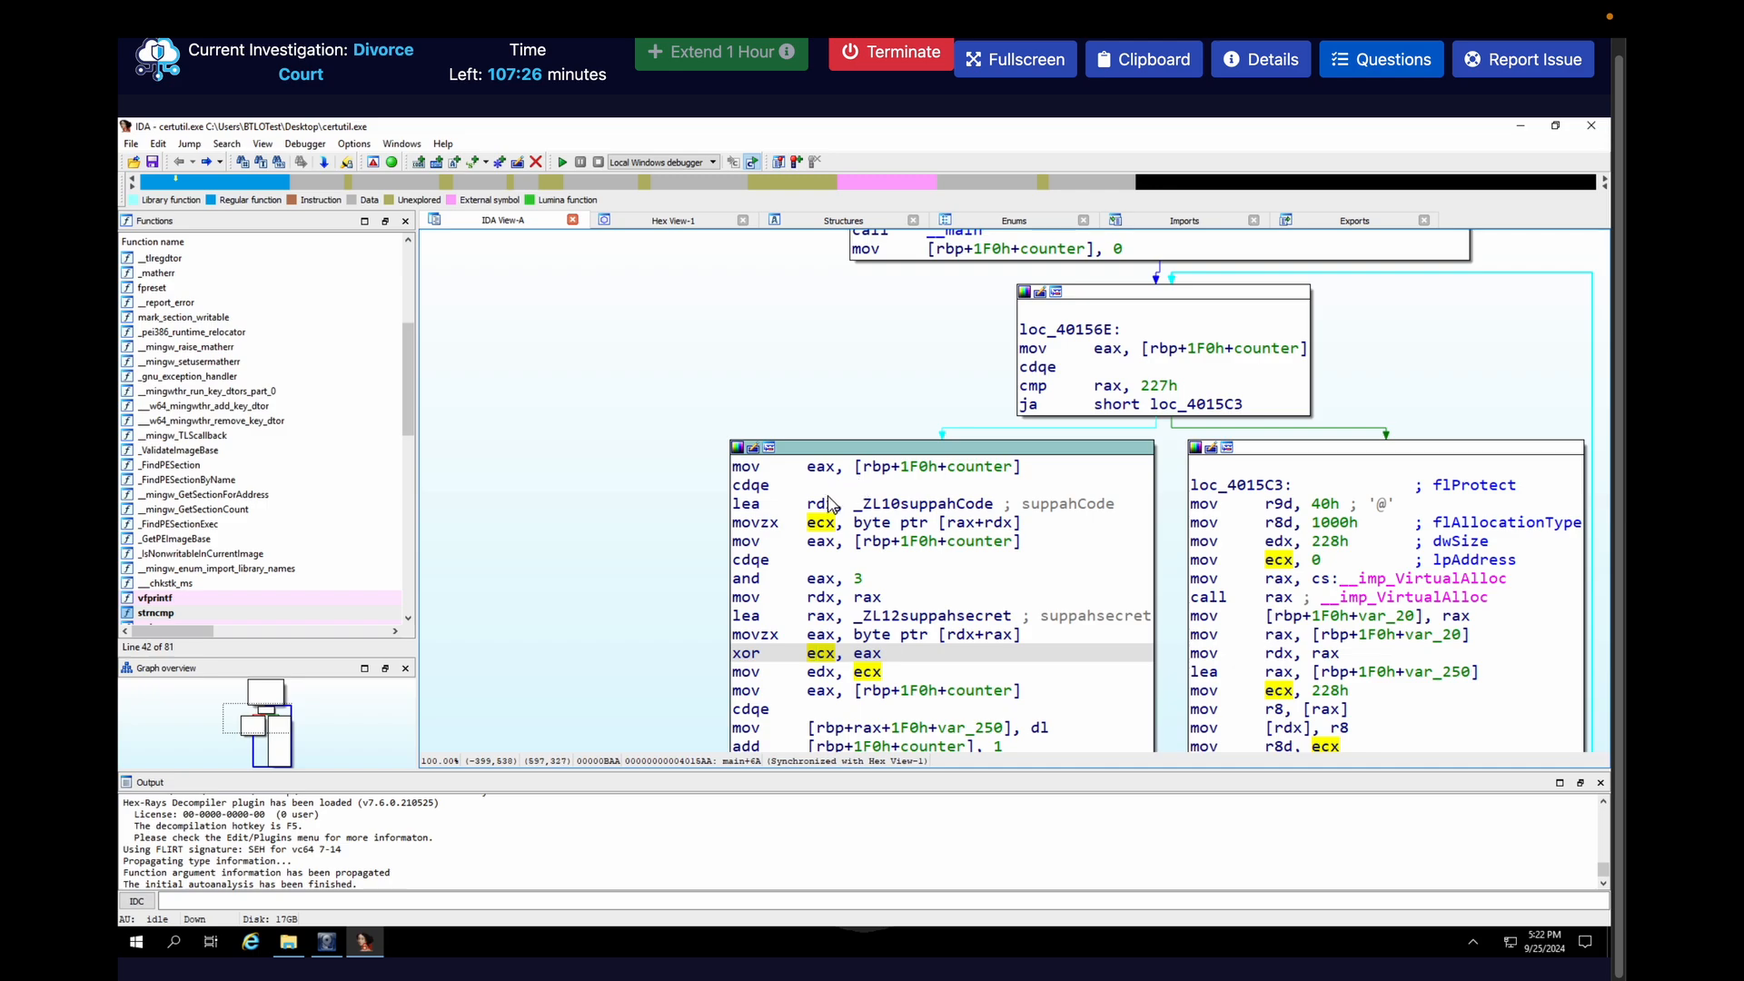
double_click(971, 505)
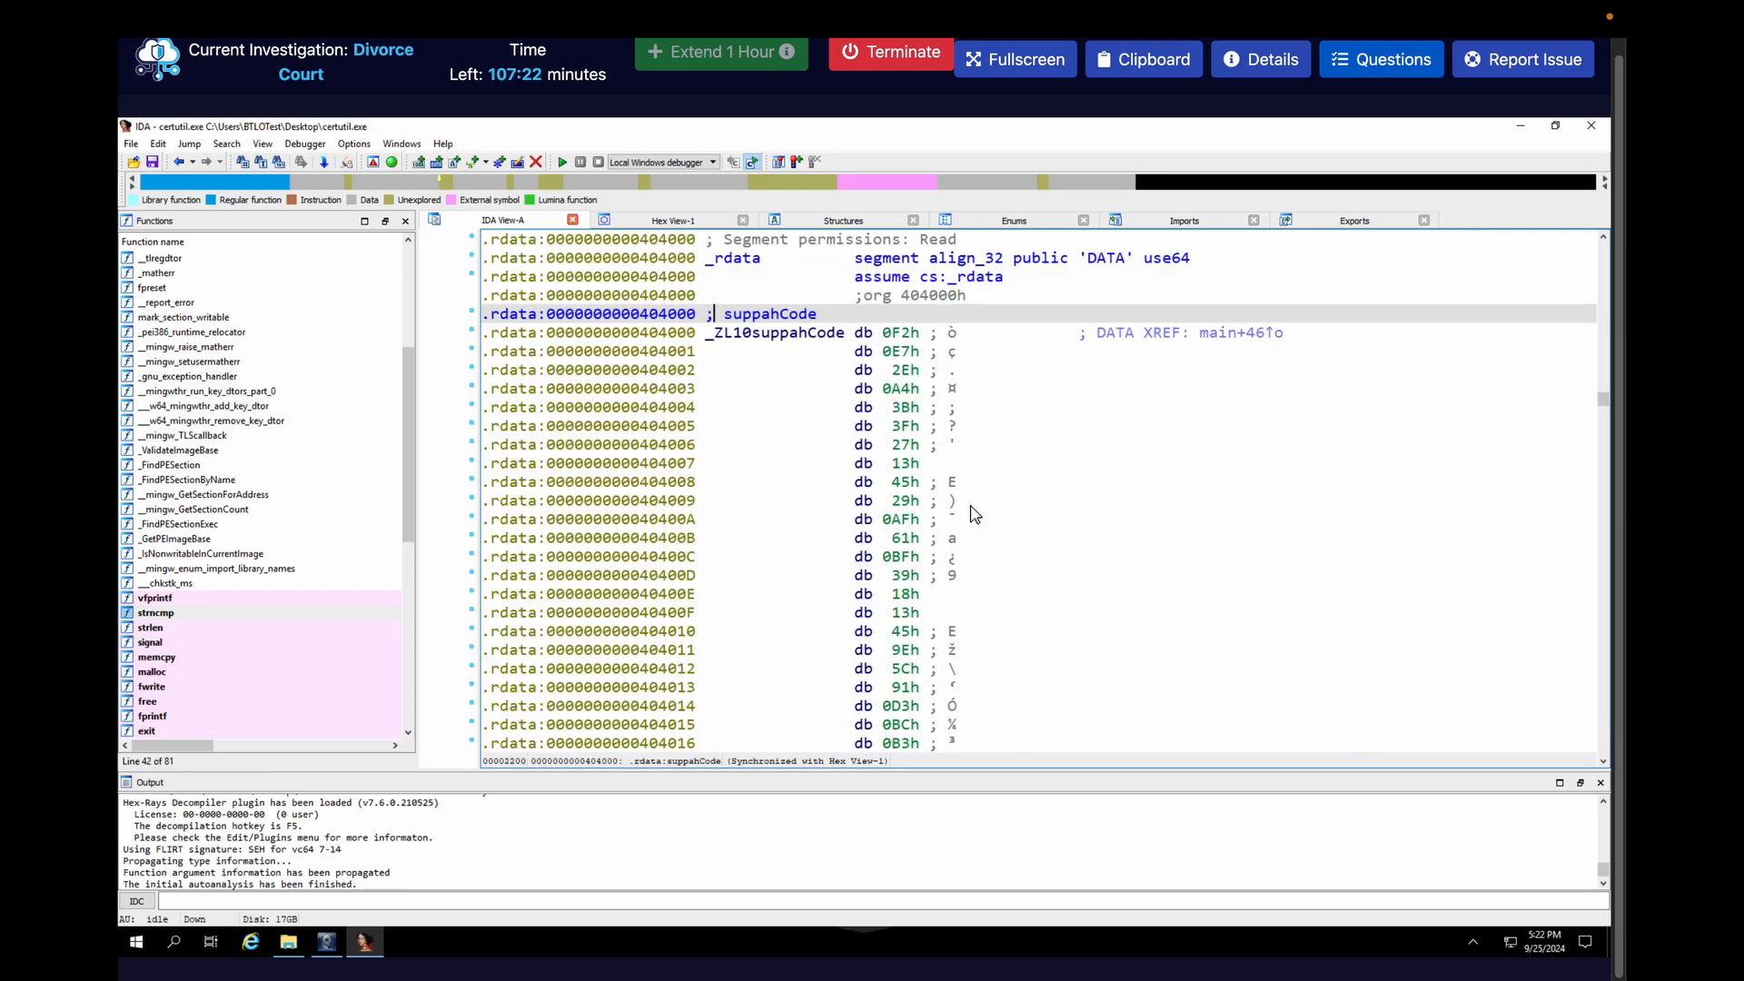
scroll(814, 541, "down", 8)
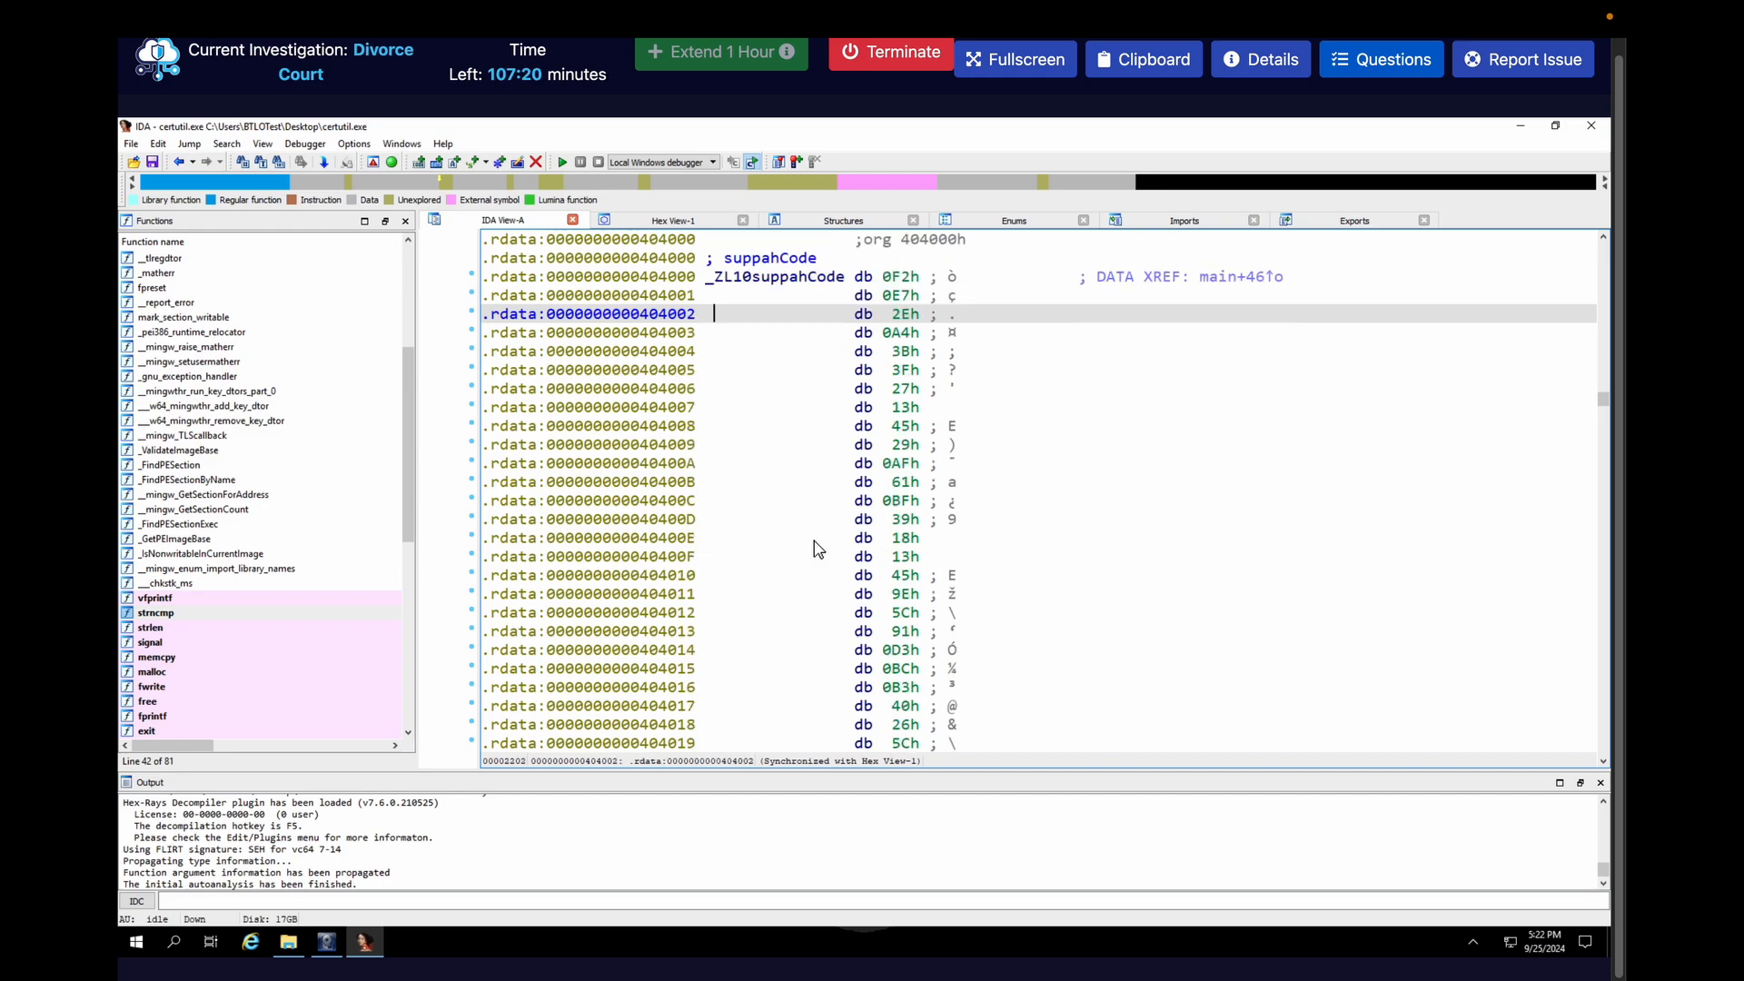
scroll(813, 541, "down", 19)
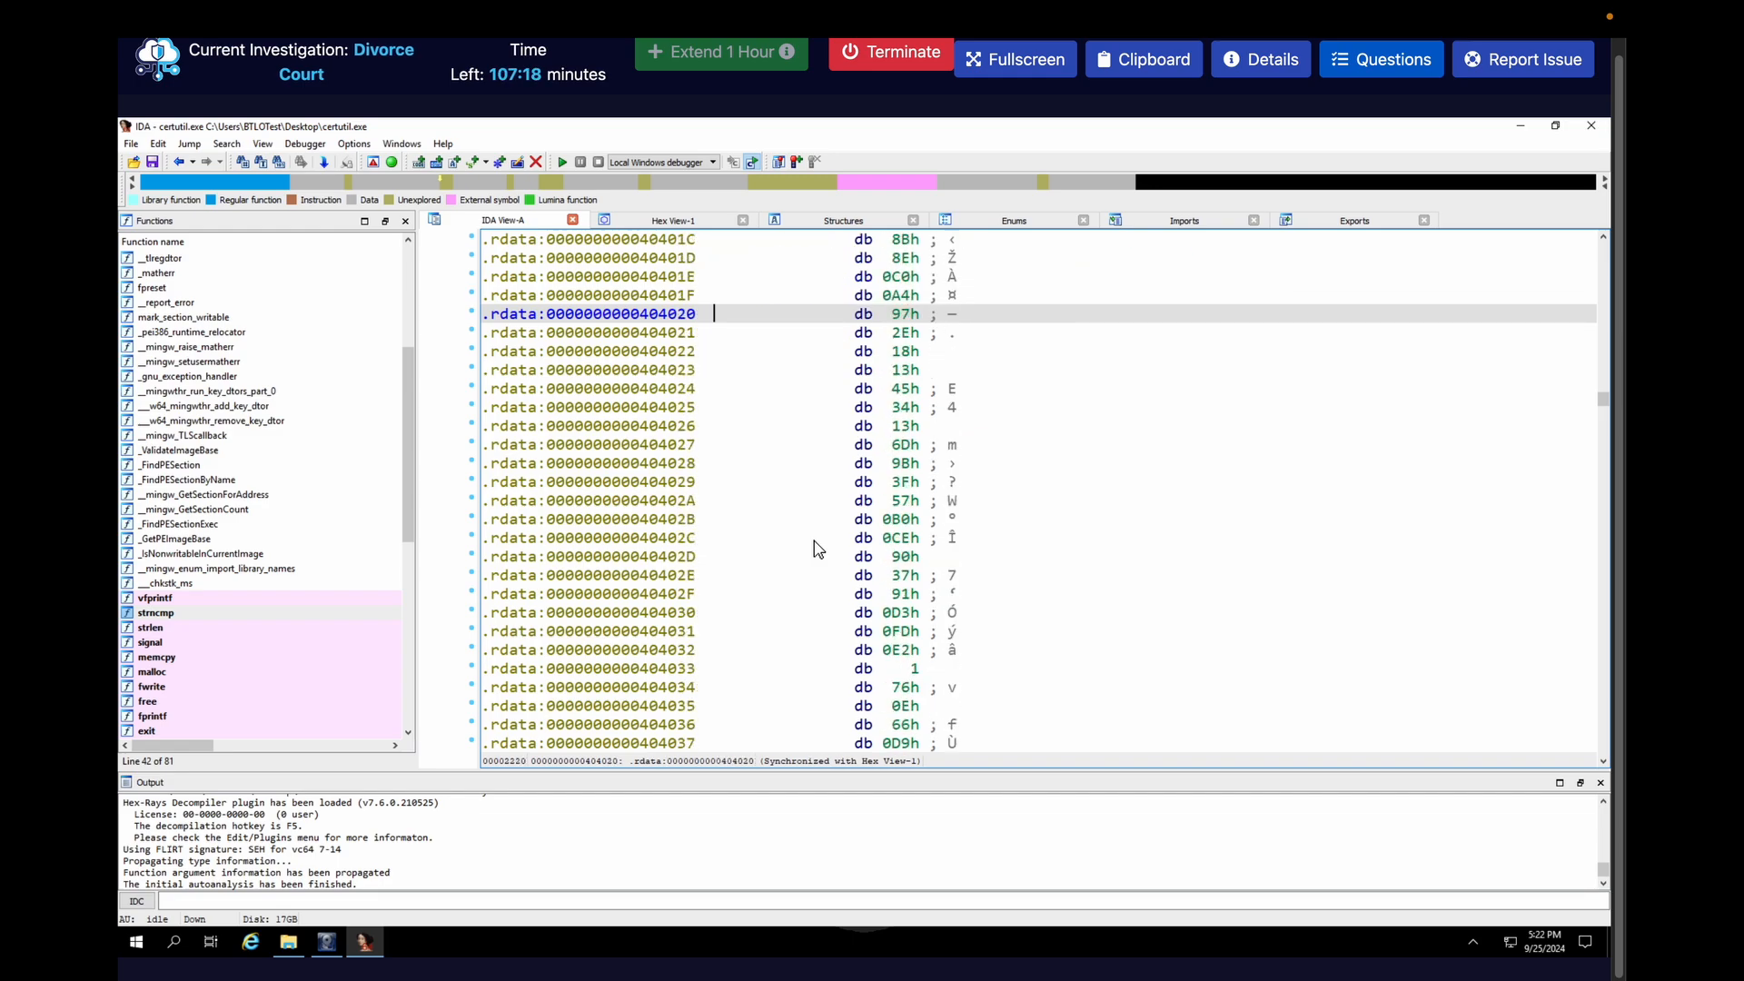
scroll(814, 541, "down", 12)
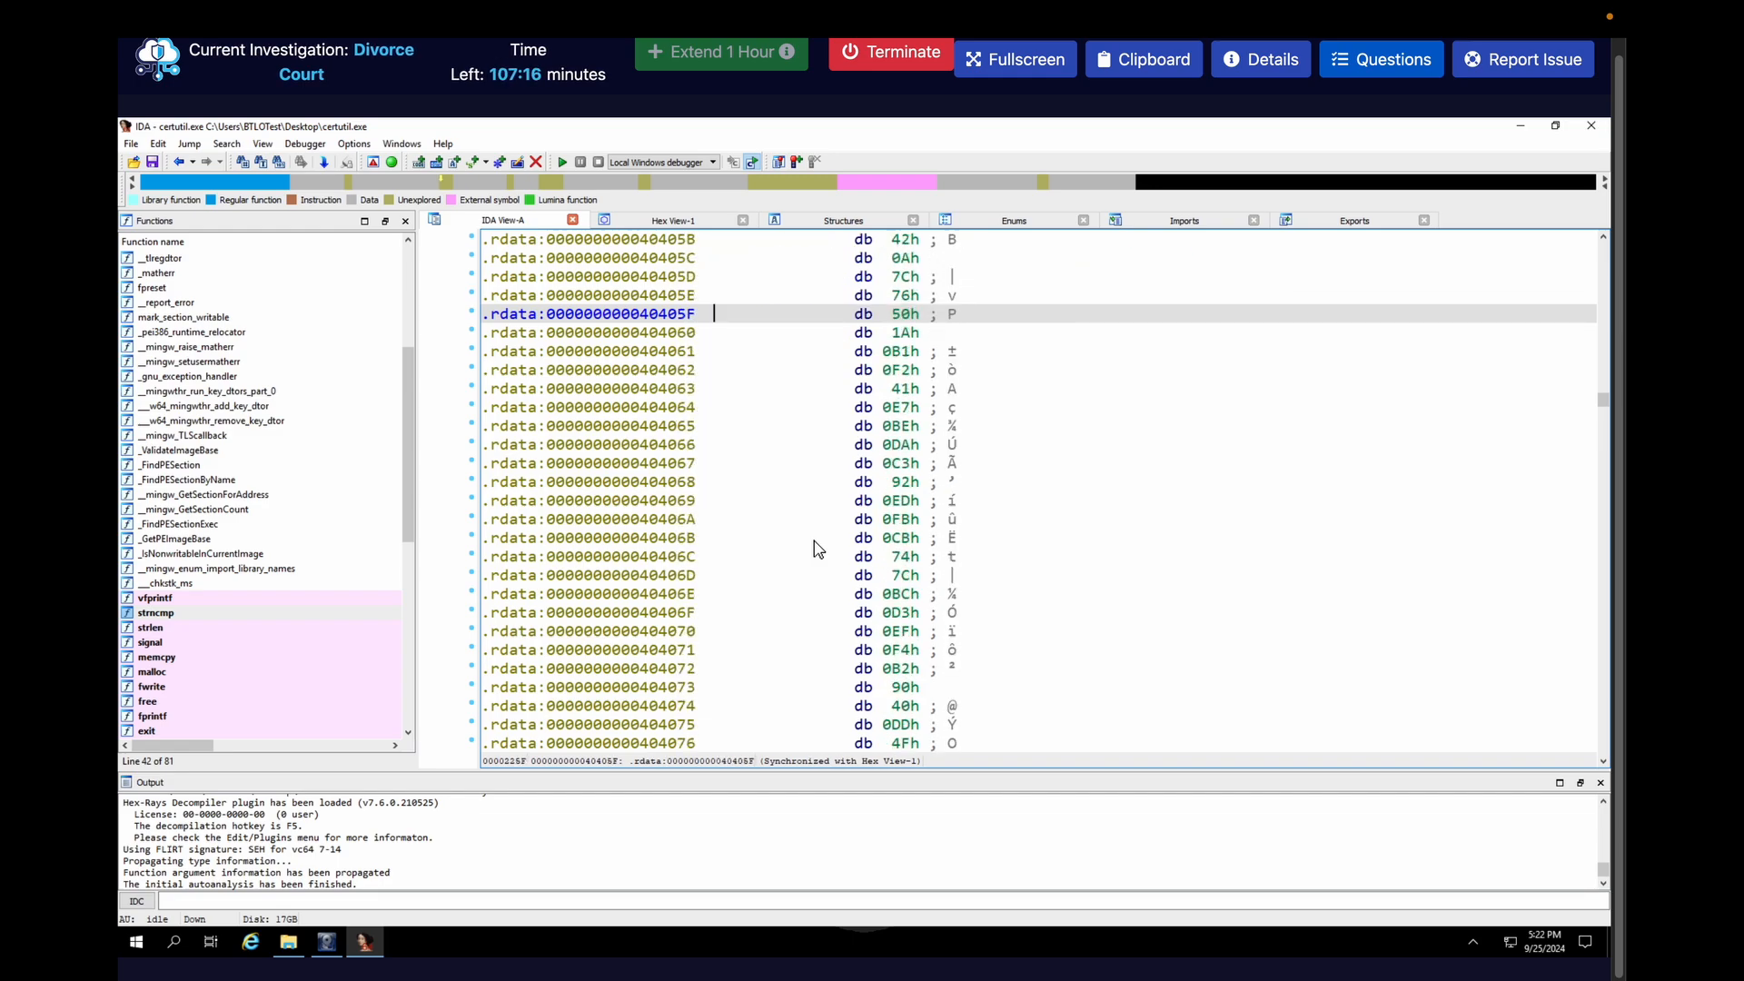
scroll(814, 541, "down", 13)
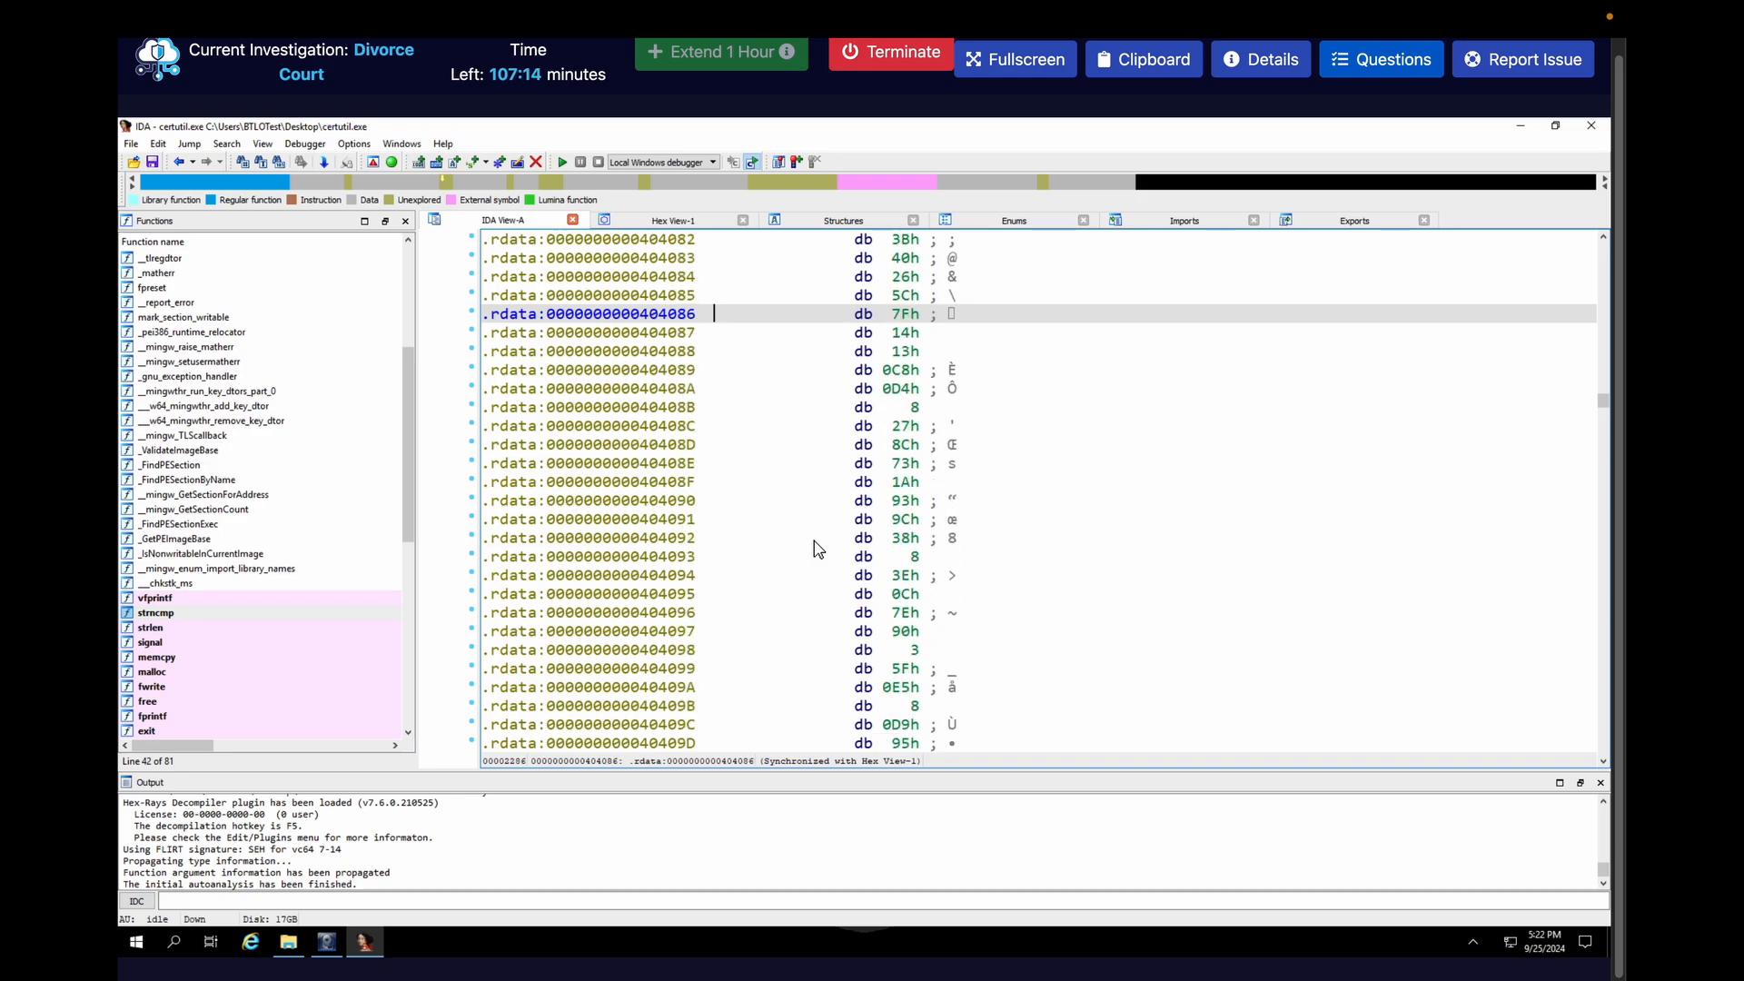
scroll(814, 541, "up", 15)
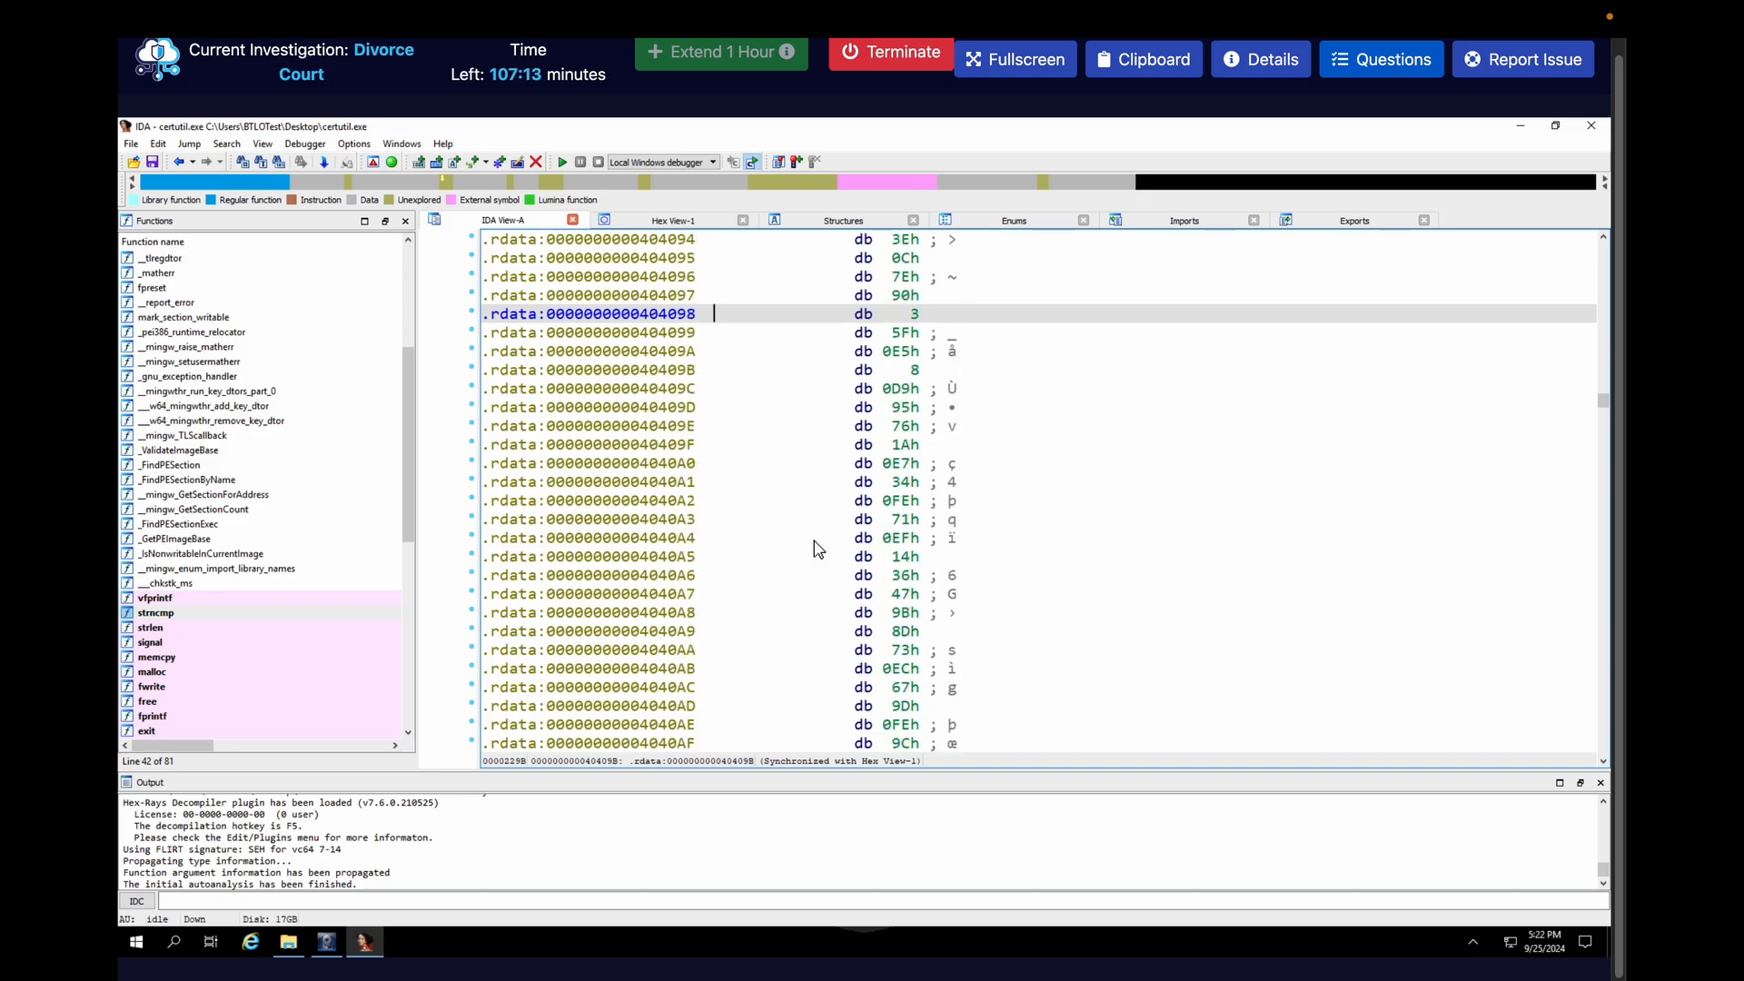
left_click(178, 162)
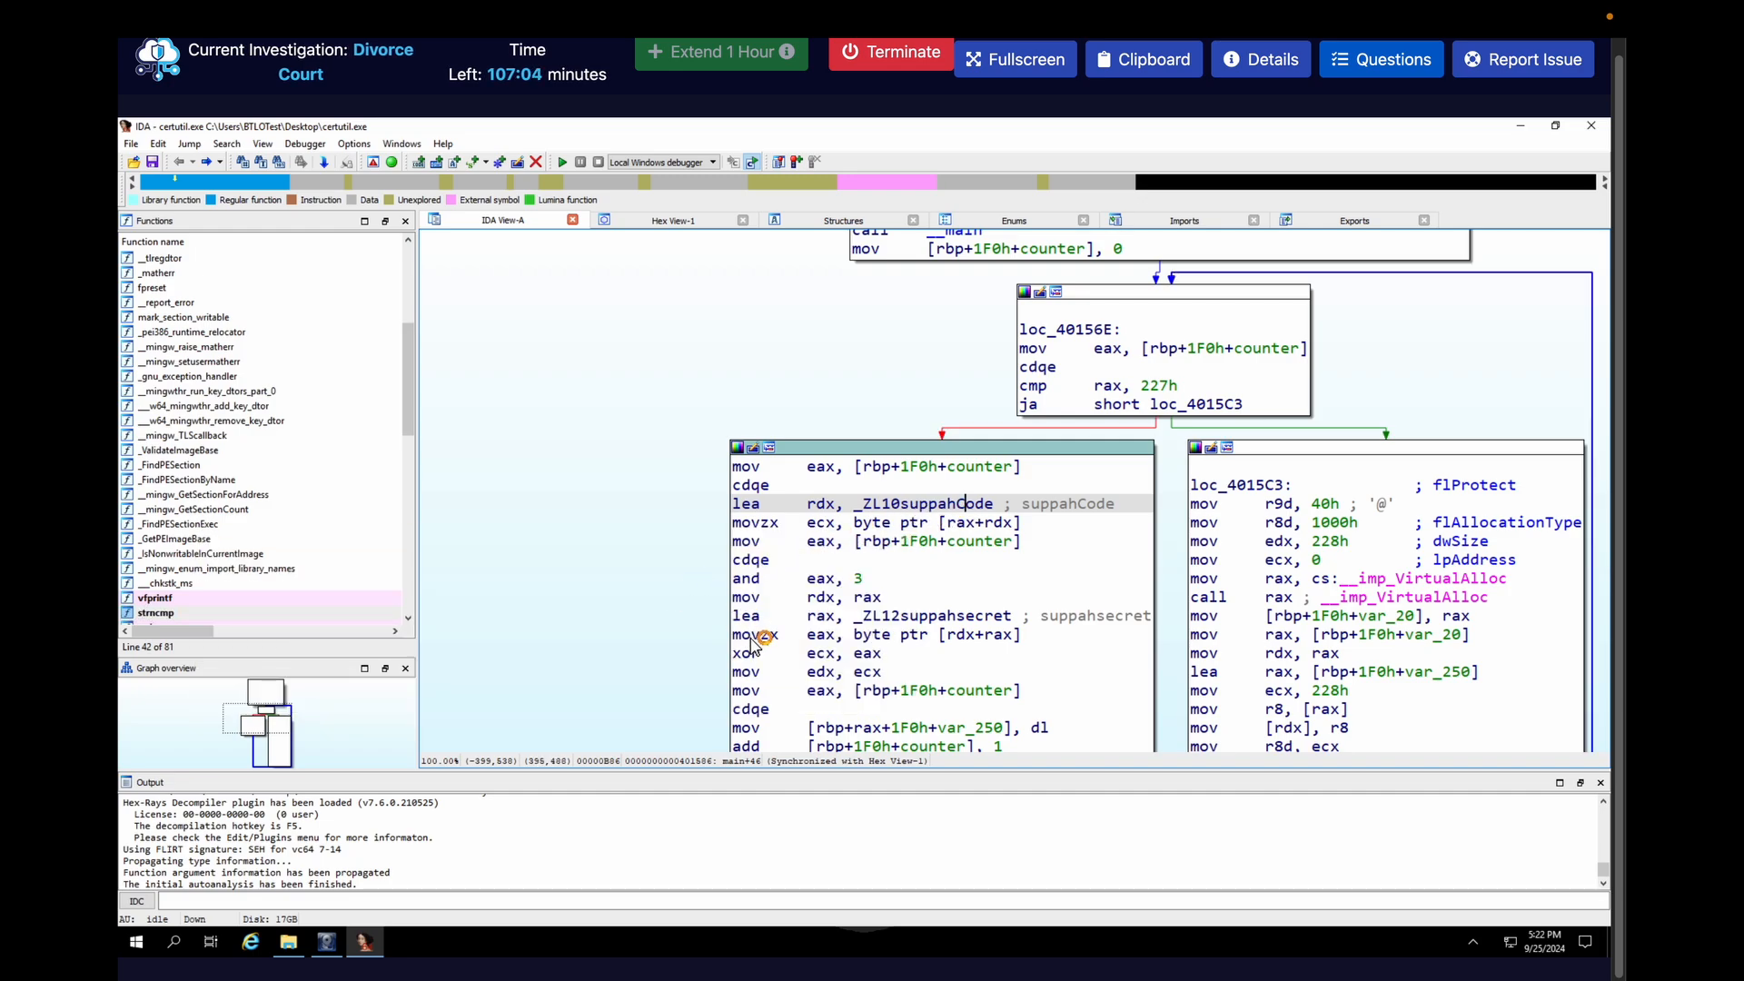
Trace the xor operands back to suppahsecret in main's loop and inspect the bytes stored at that symbol
left_click(828, 654)
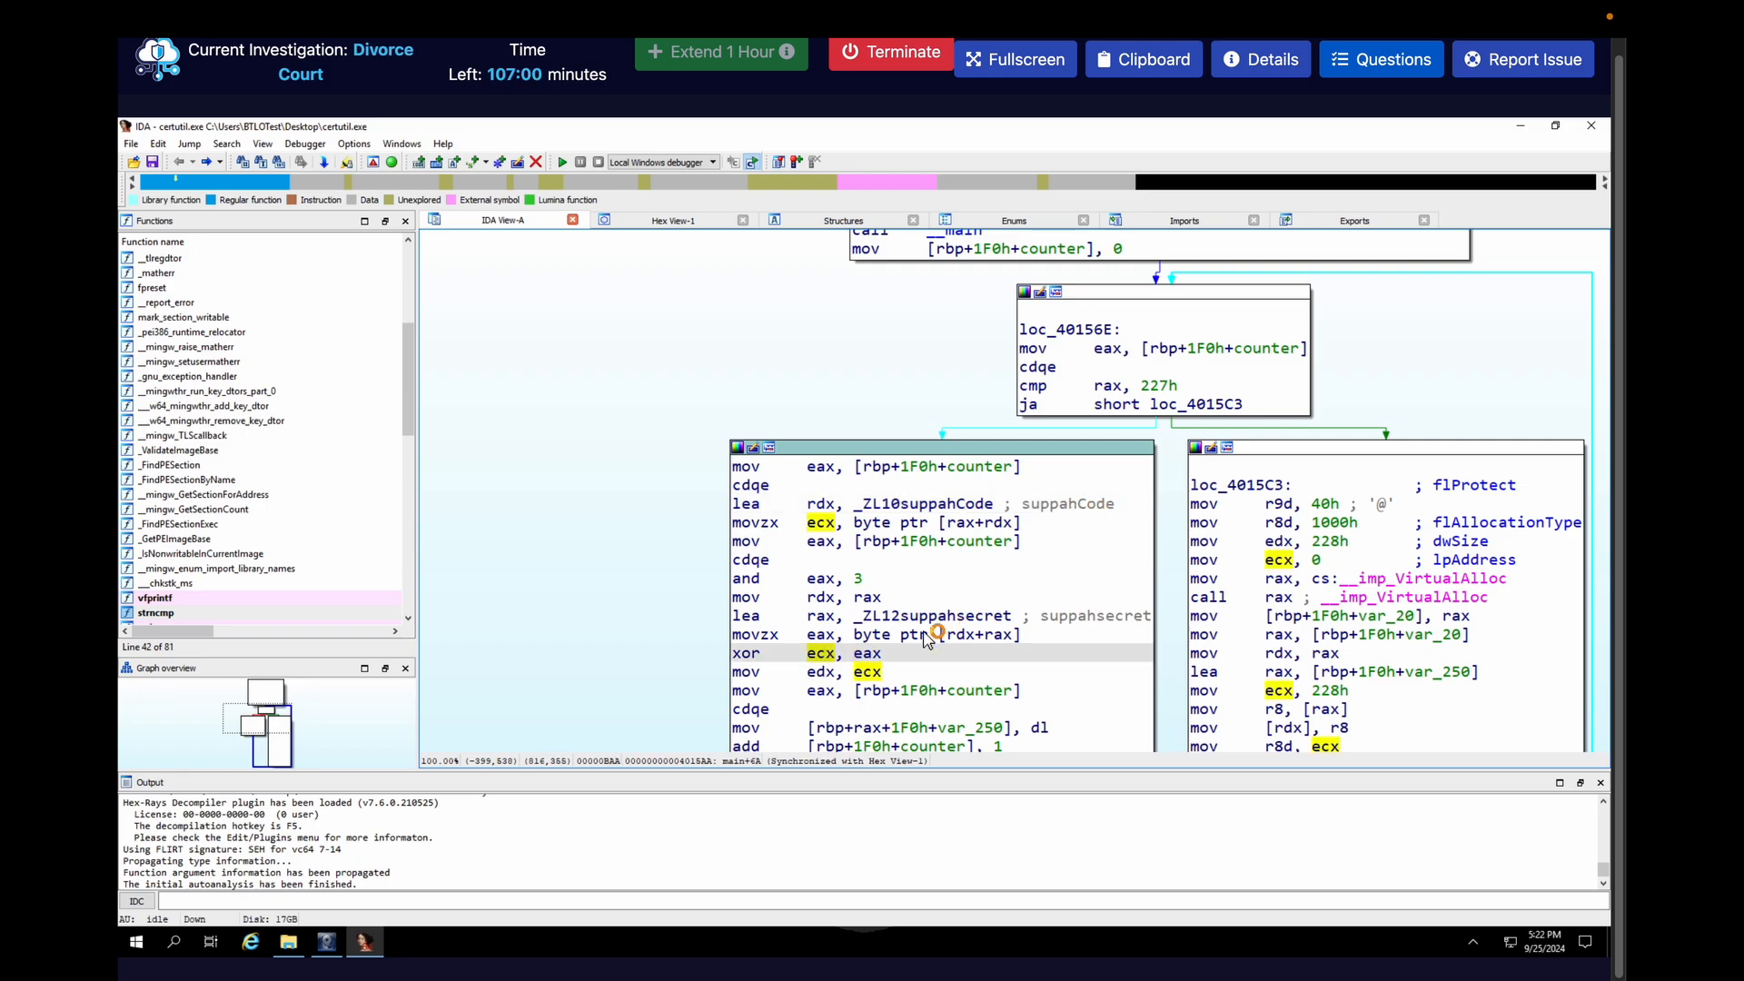
left_click(870, 654)
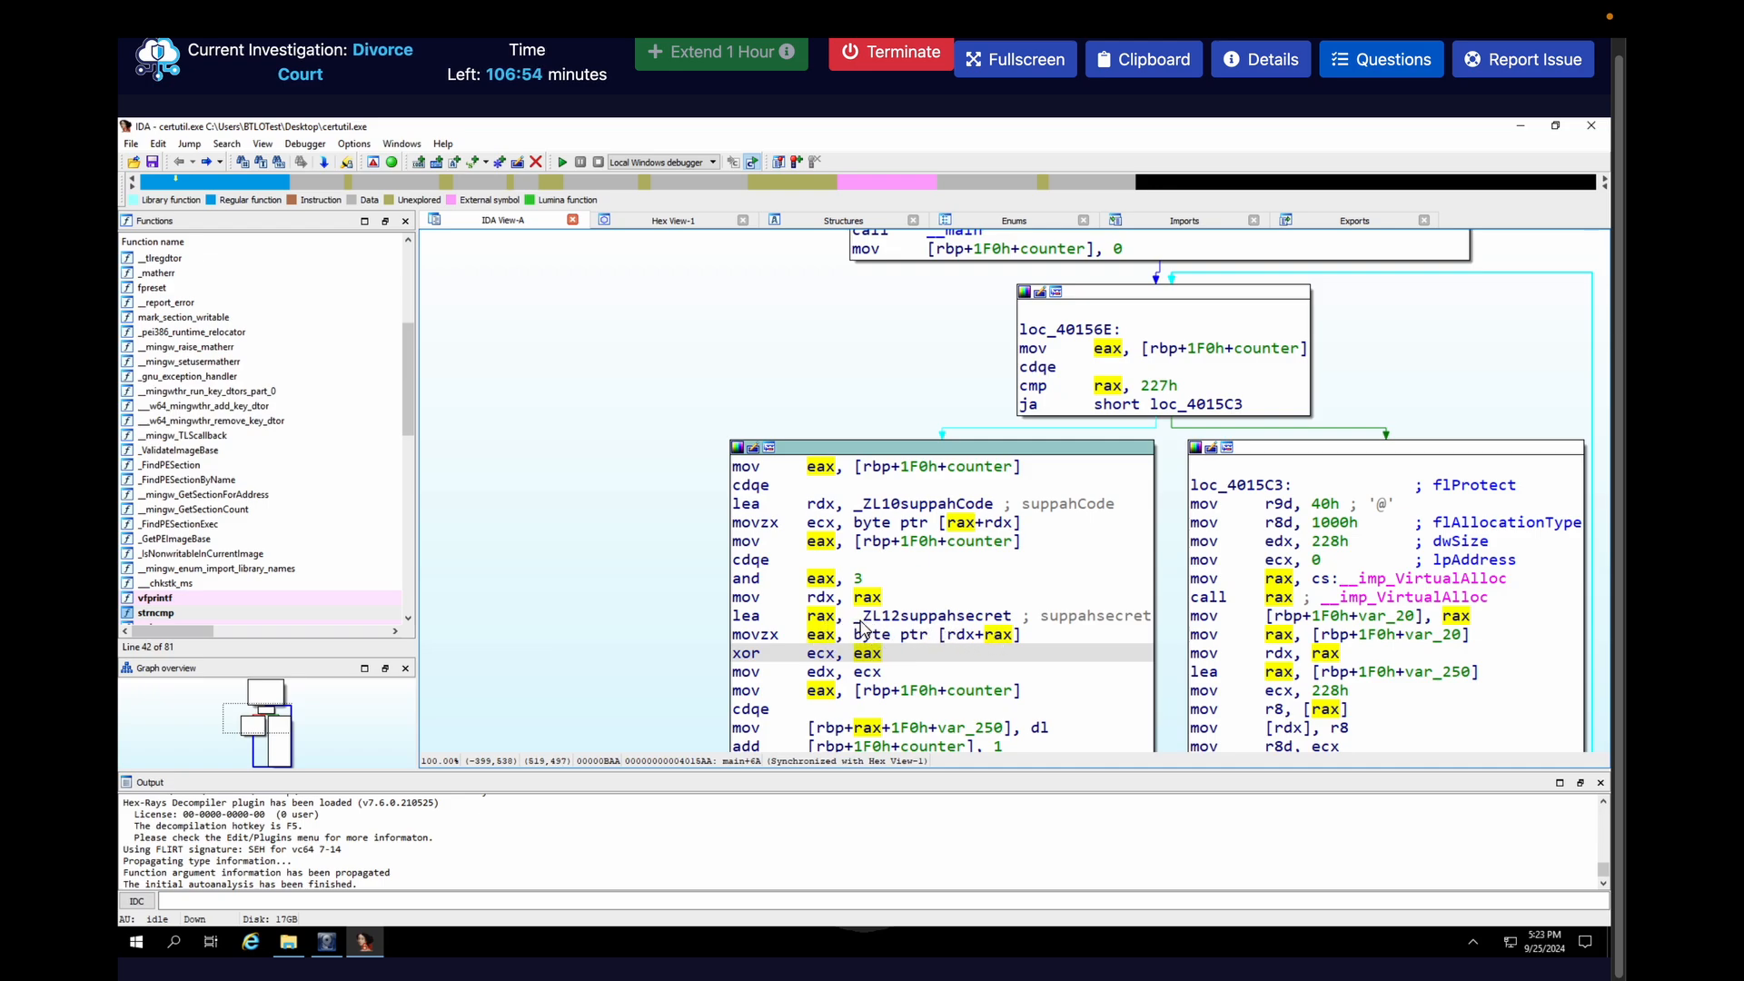
double_click(908, 618)
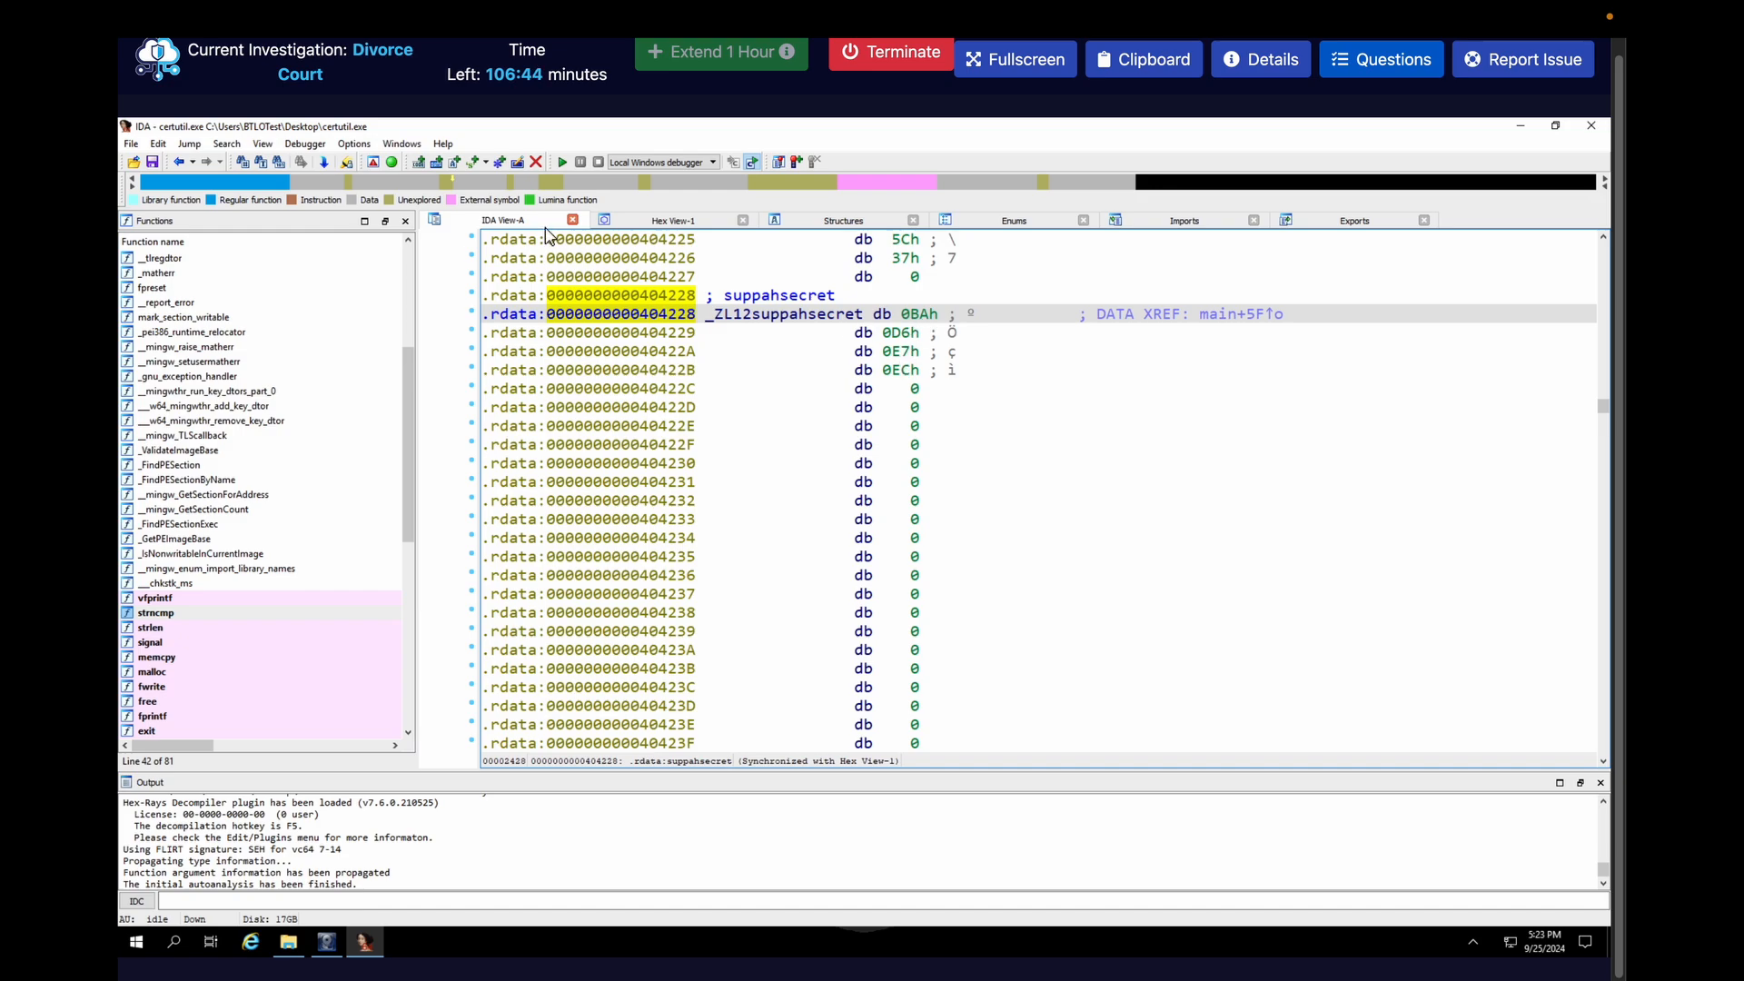
left_click(178, 162)
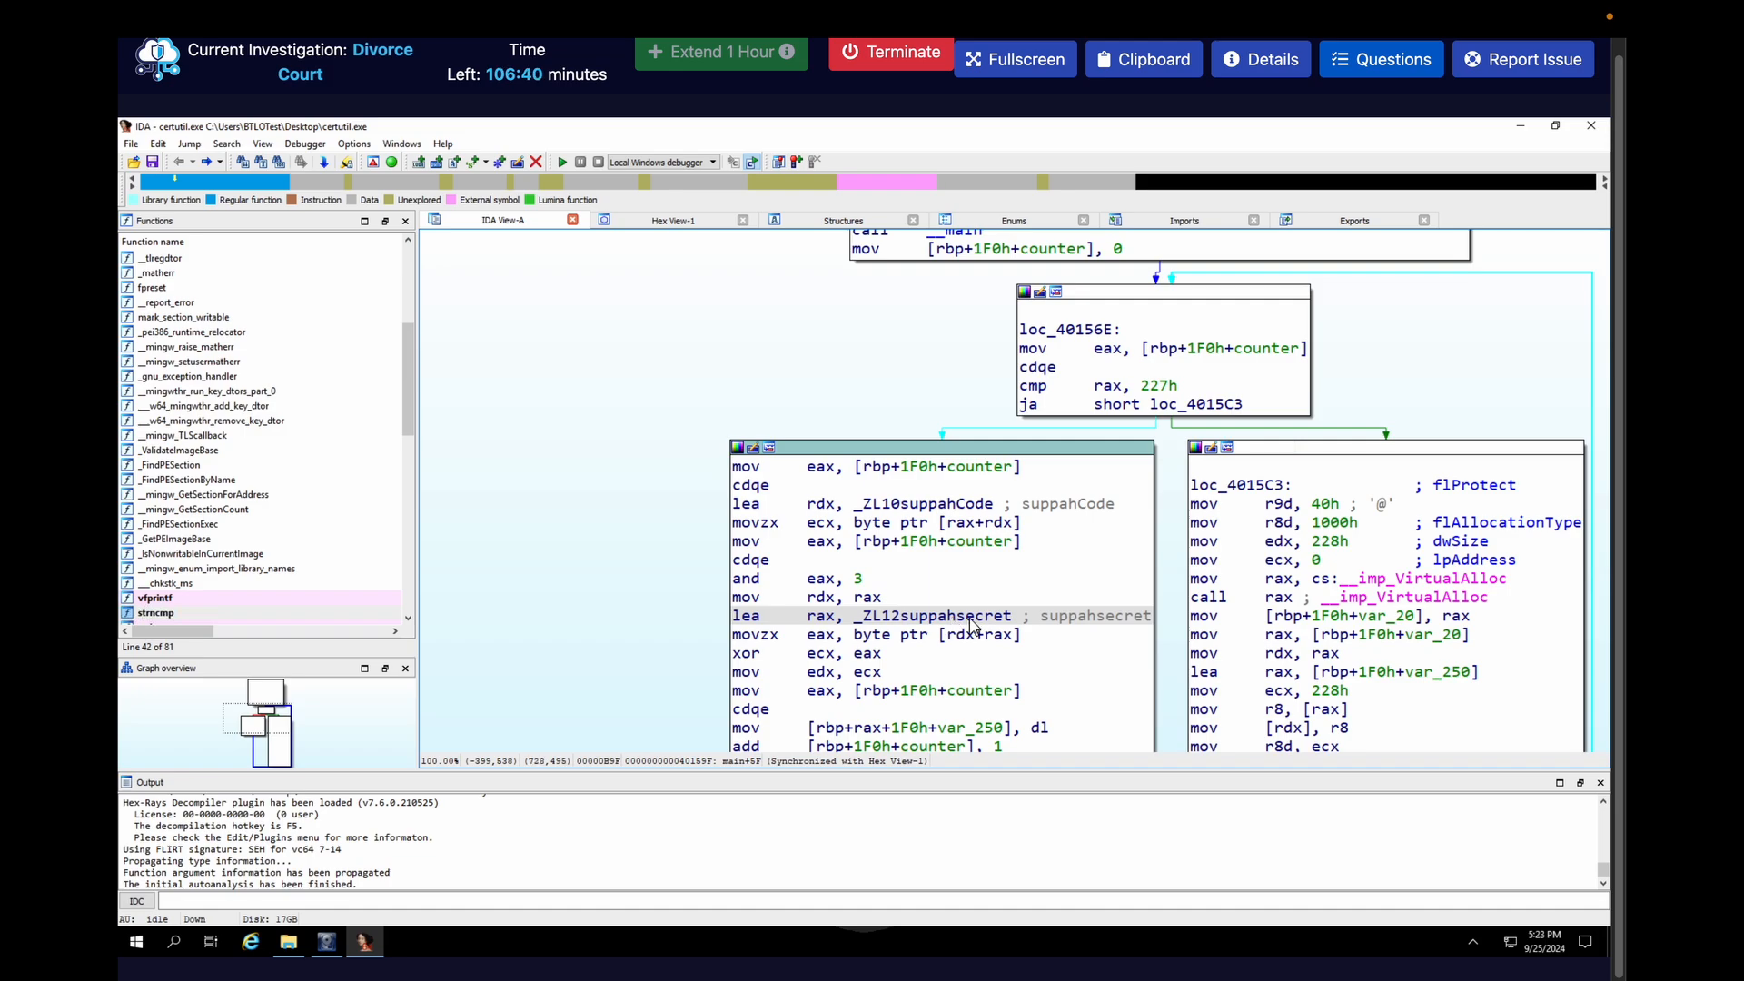
mouse_move(972, 625)
mouse_move(926, 514)
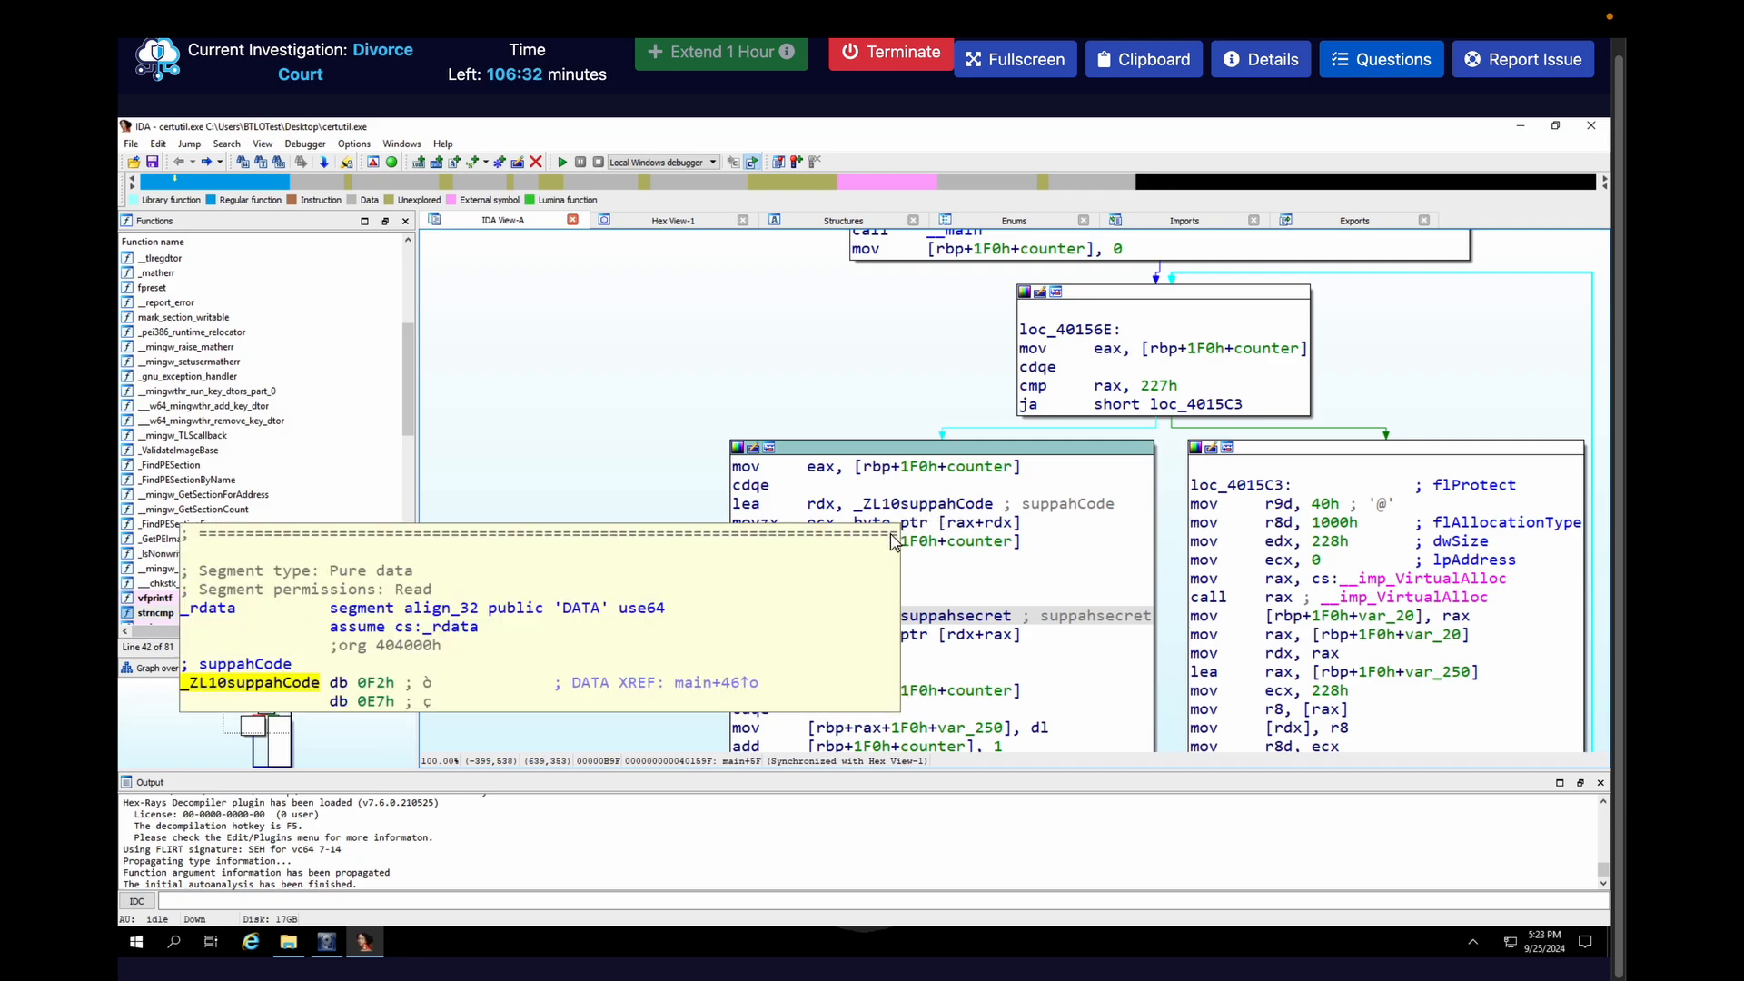
double_click(932, 625)
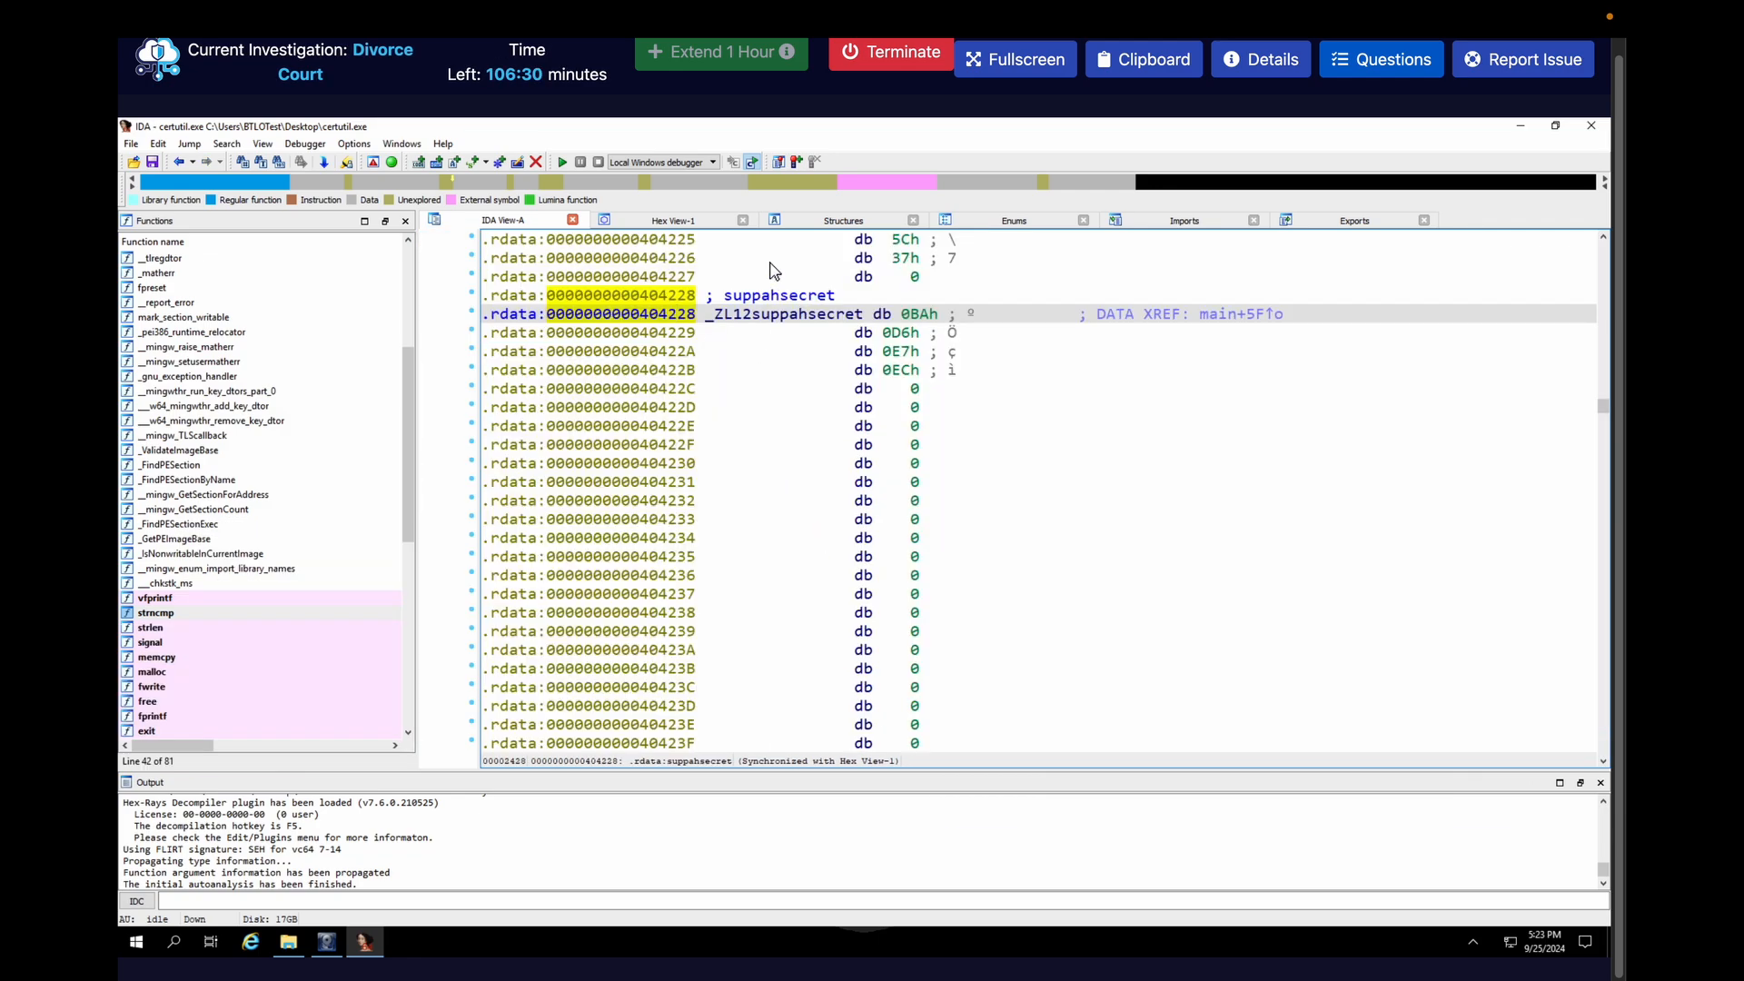
Submit 0xBAD6E7EC, .rdata as the answer to the question about the shellcode's XOR key and its PE section
left_click(1393, 66)
scroll(1321, 357, "down", 15)
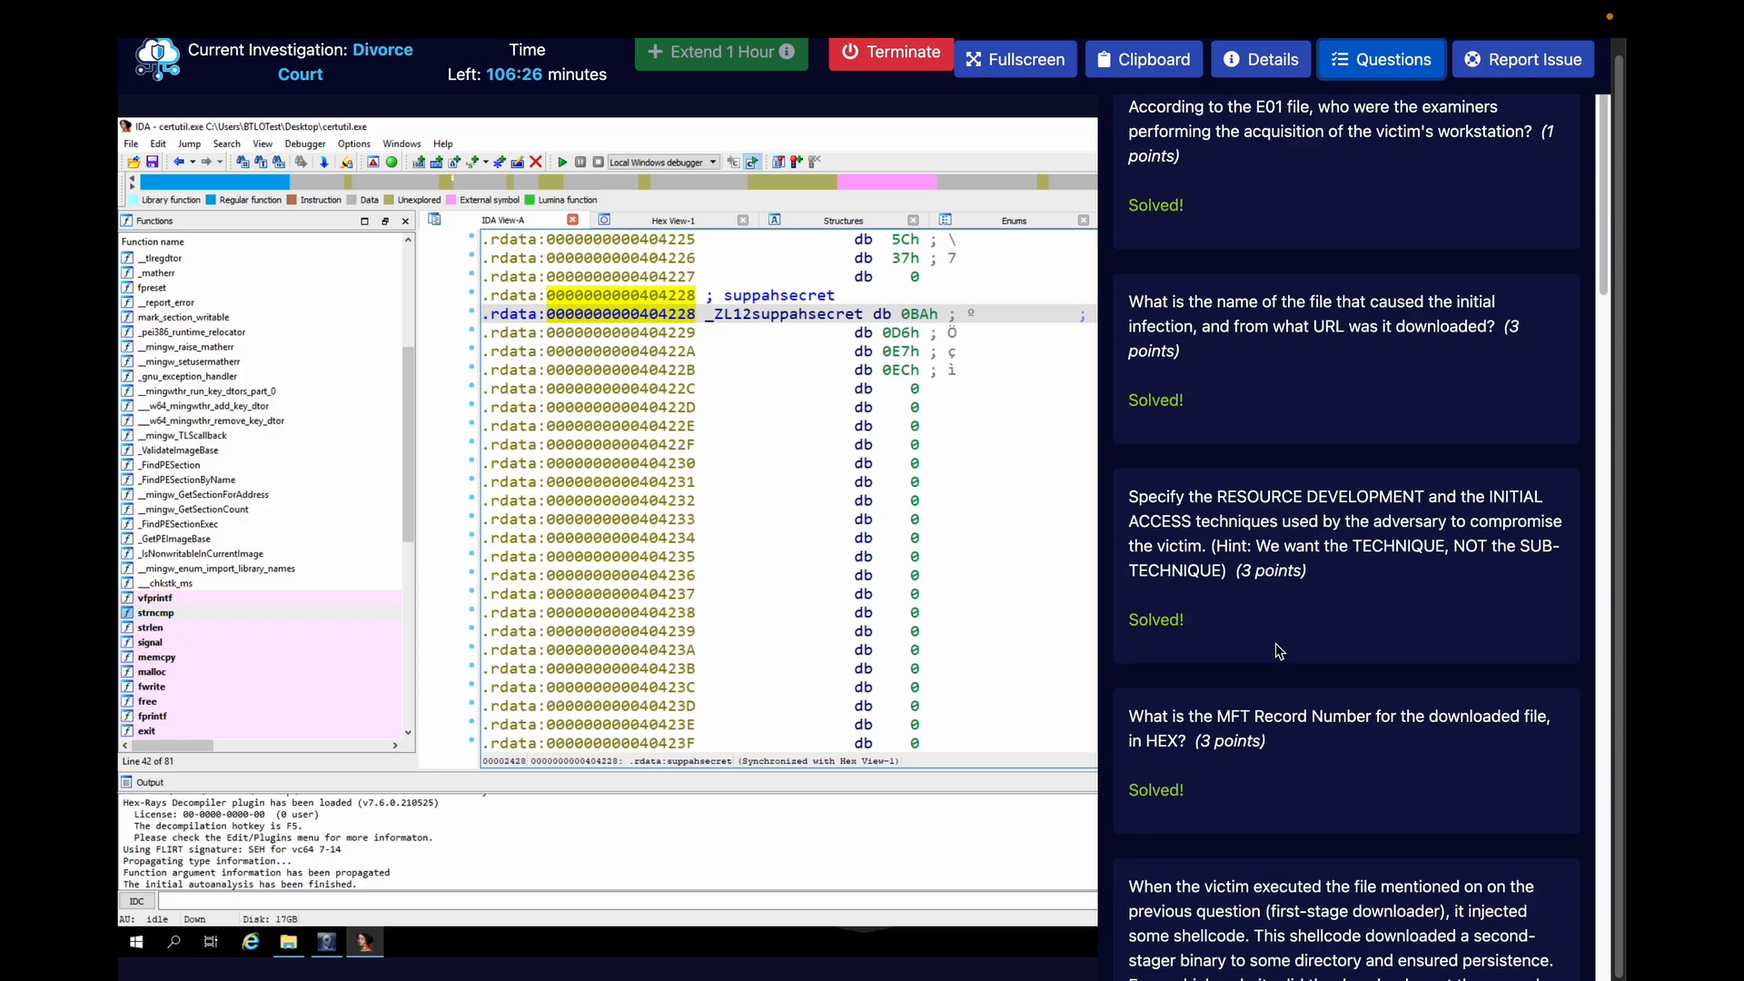
scroll(1281, 645, "down", 4)
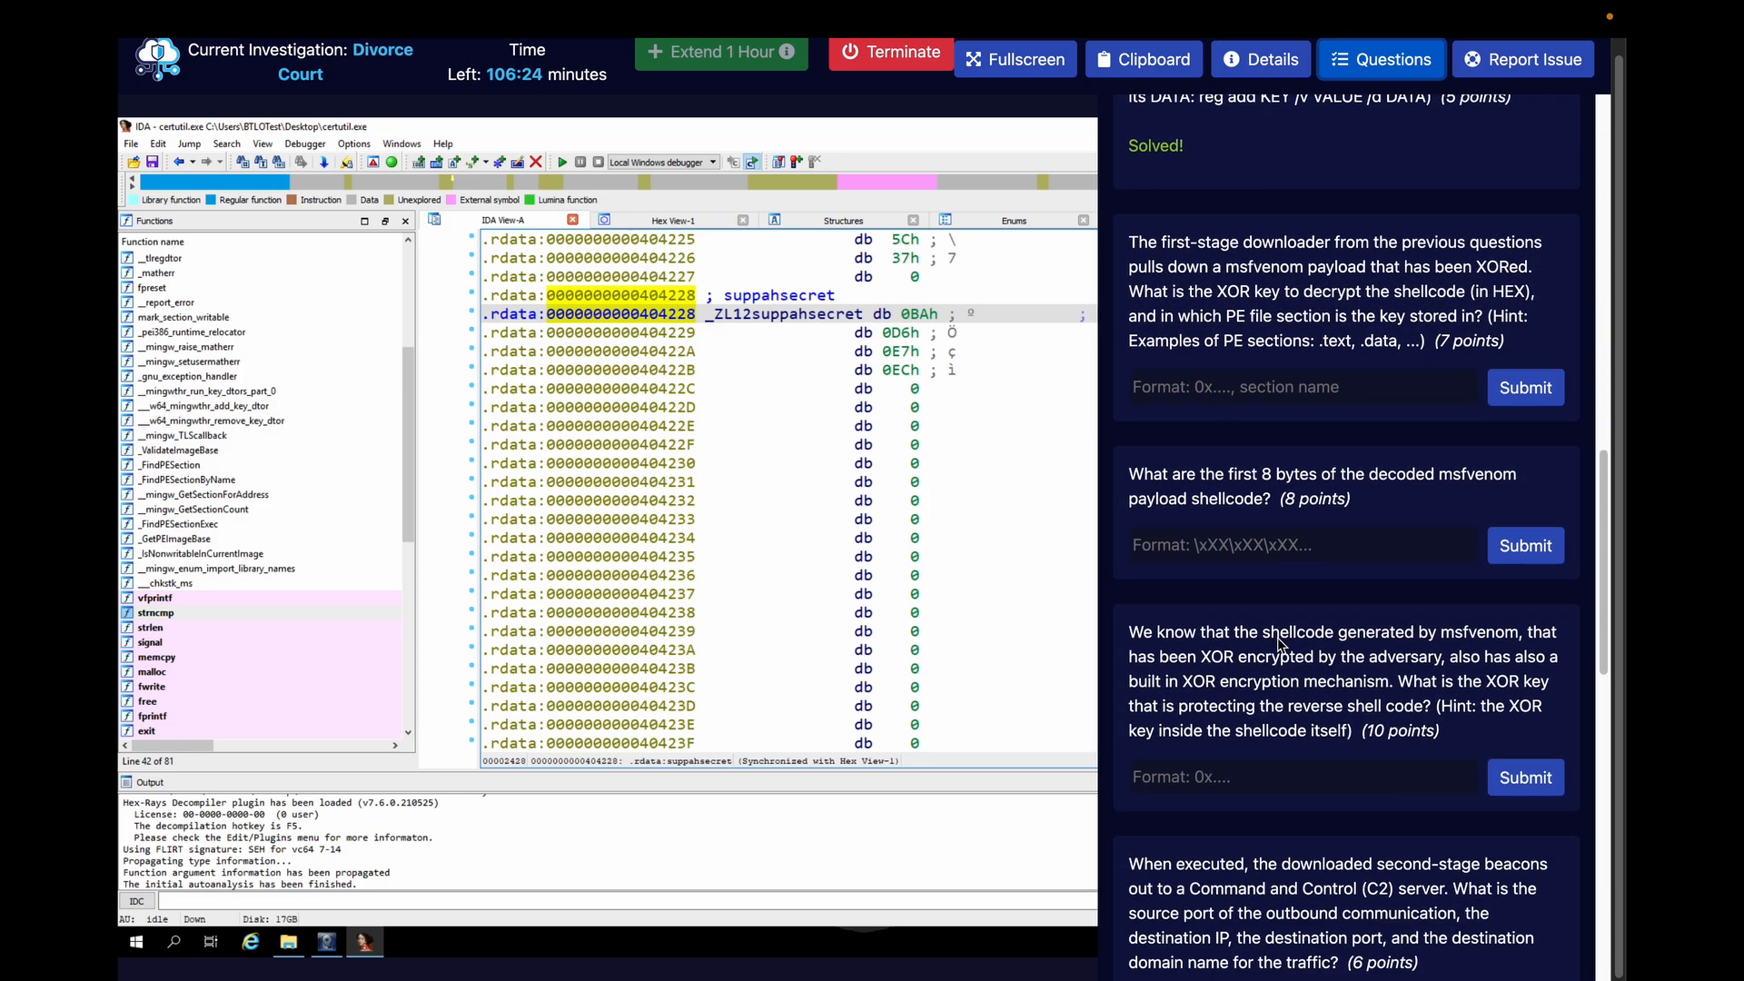
left_click(1219, 385)
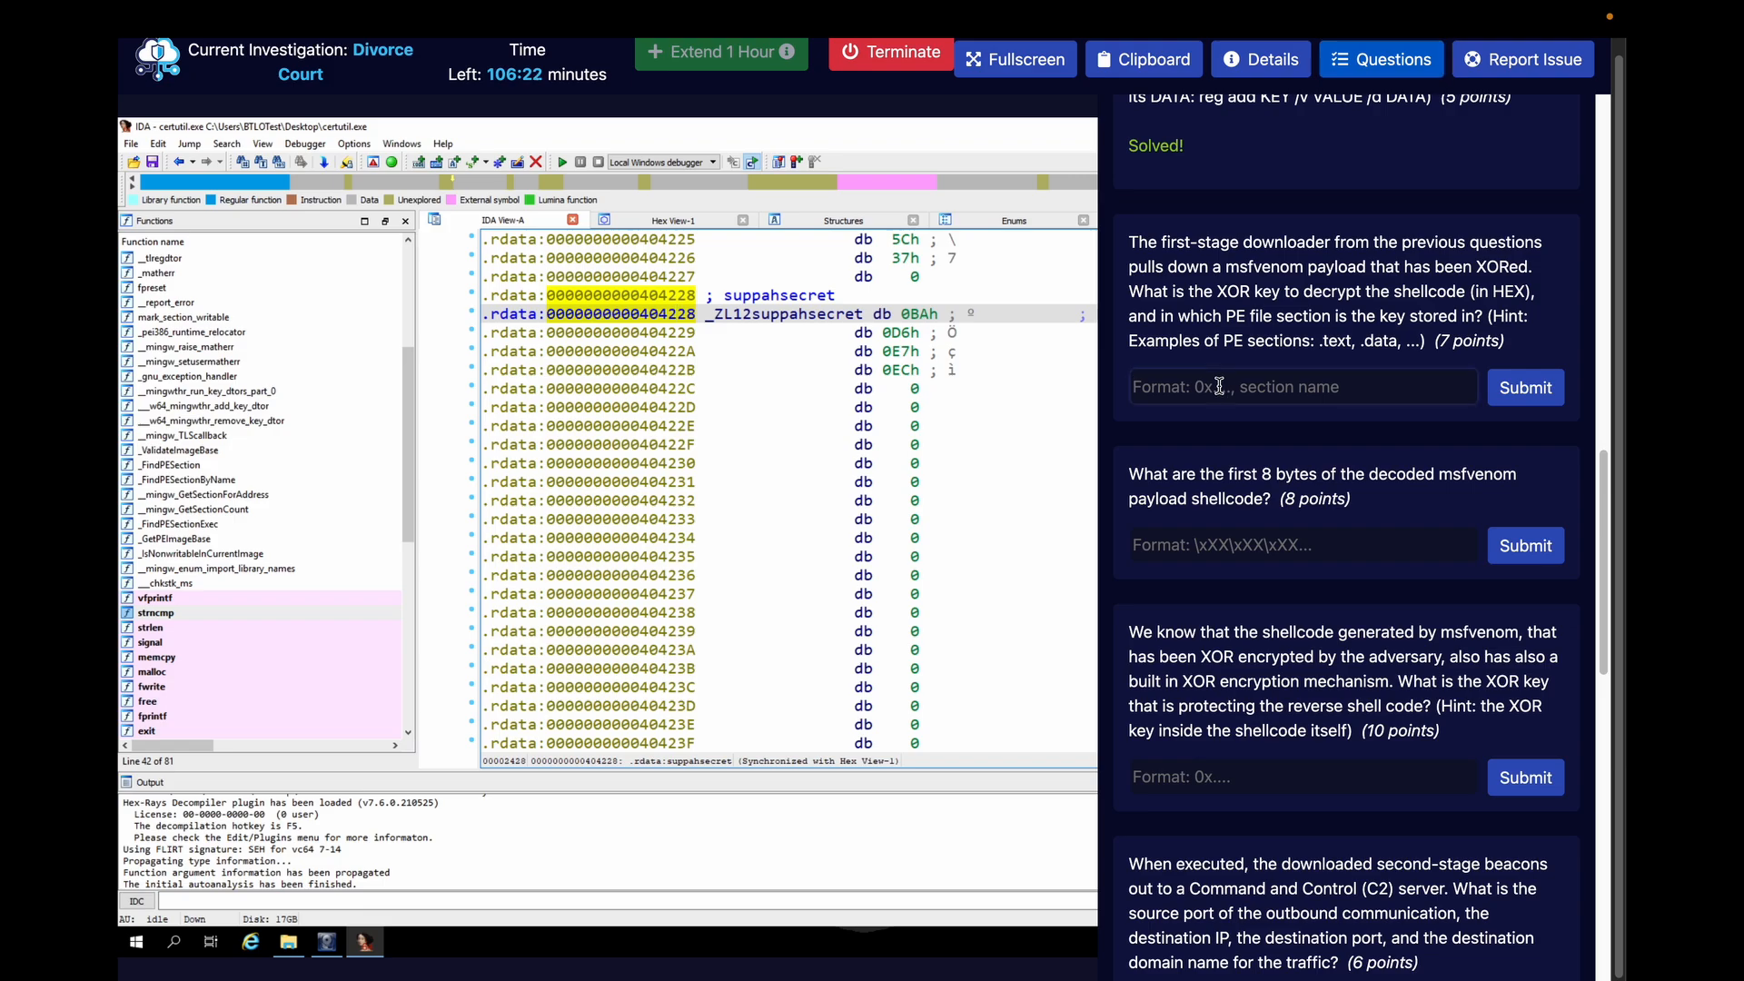
type("0xBA")
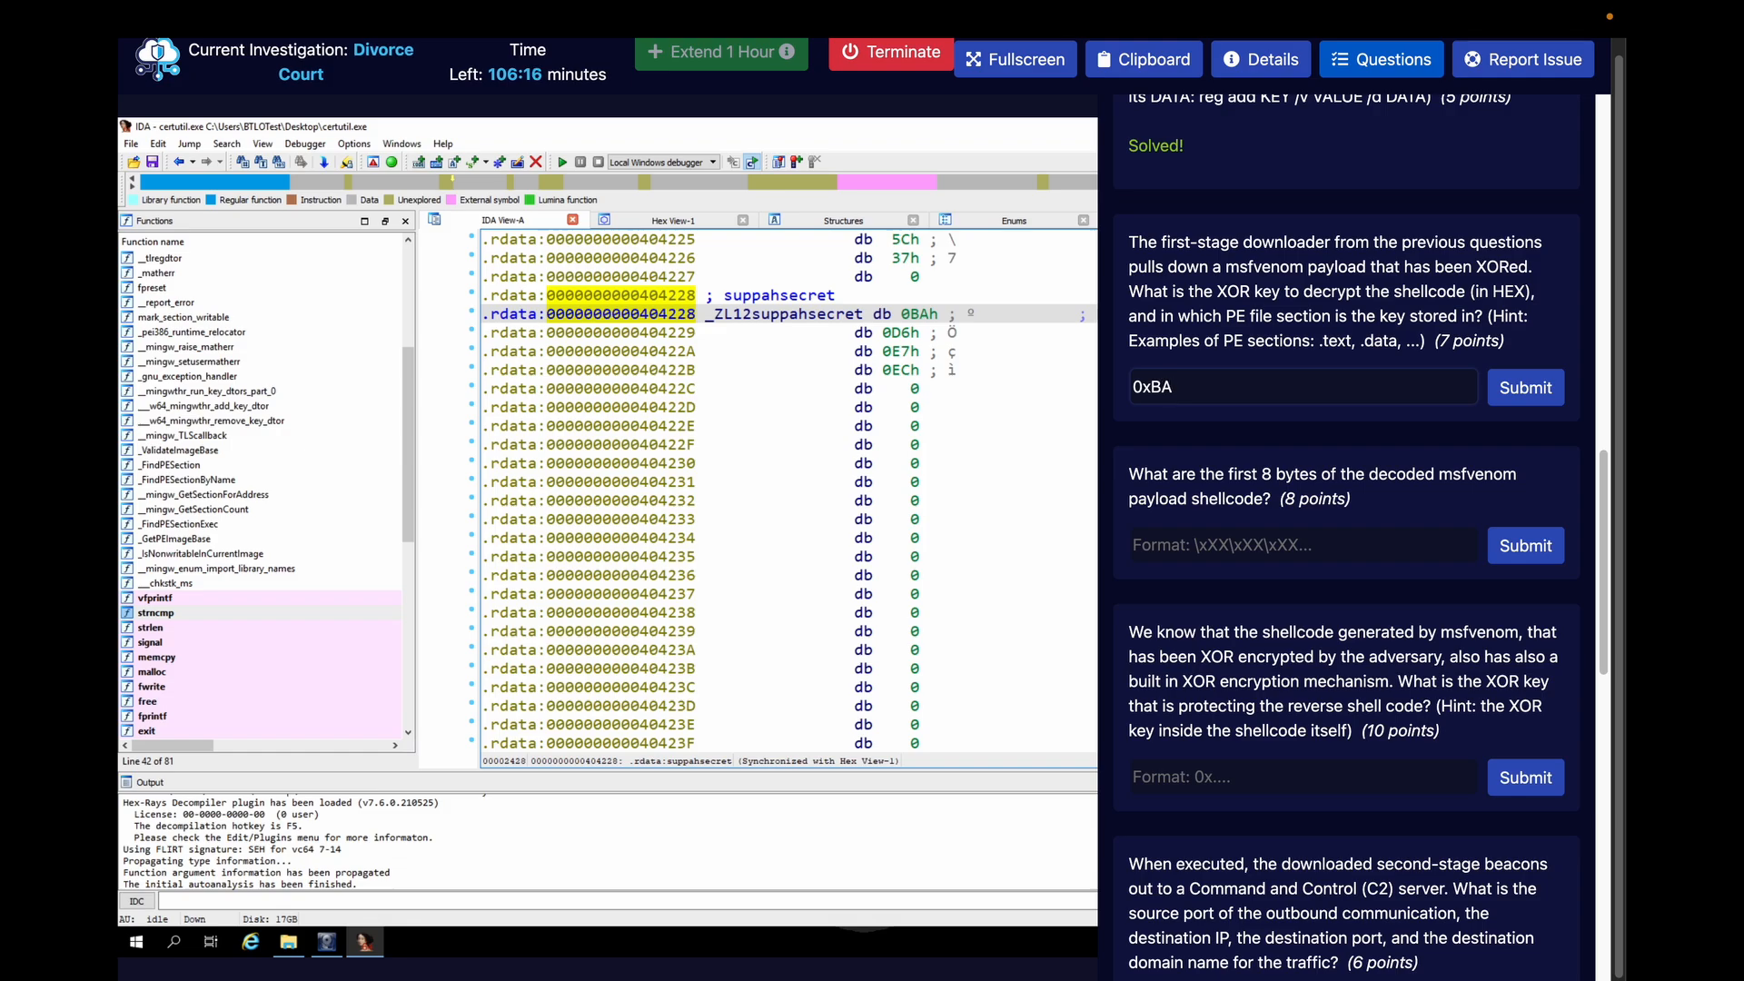
type("D6E7EC,")
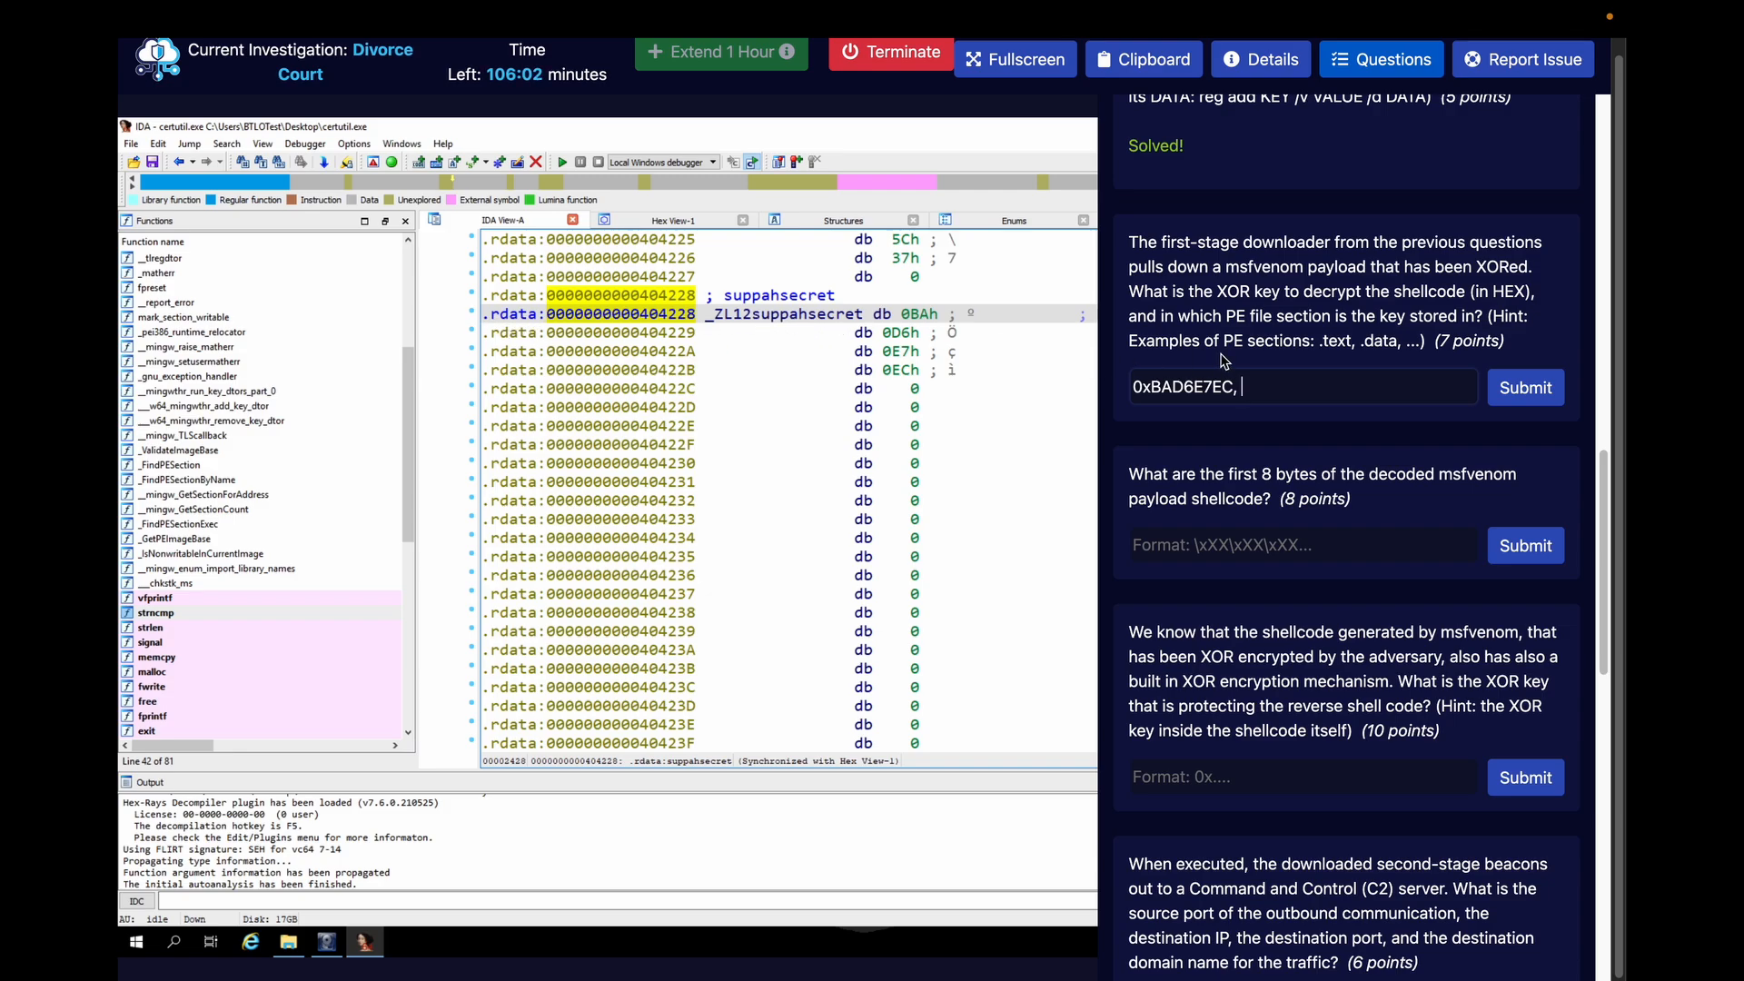
left_click(1314, 388)
type(".rdata")
left_click(1541, 400)
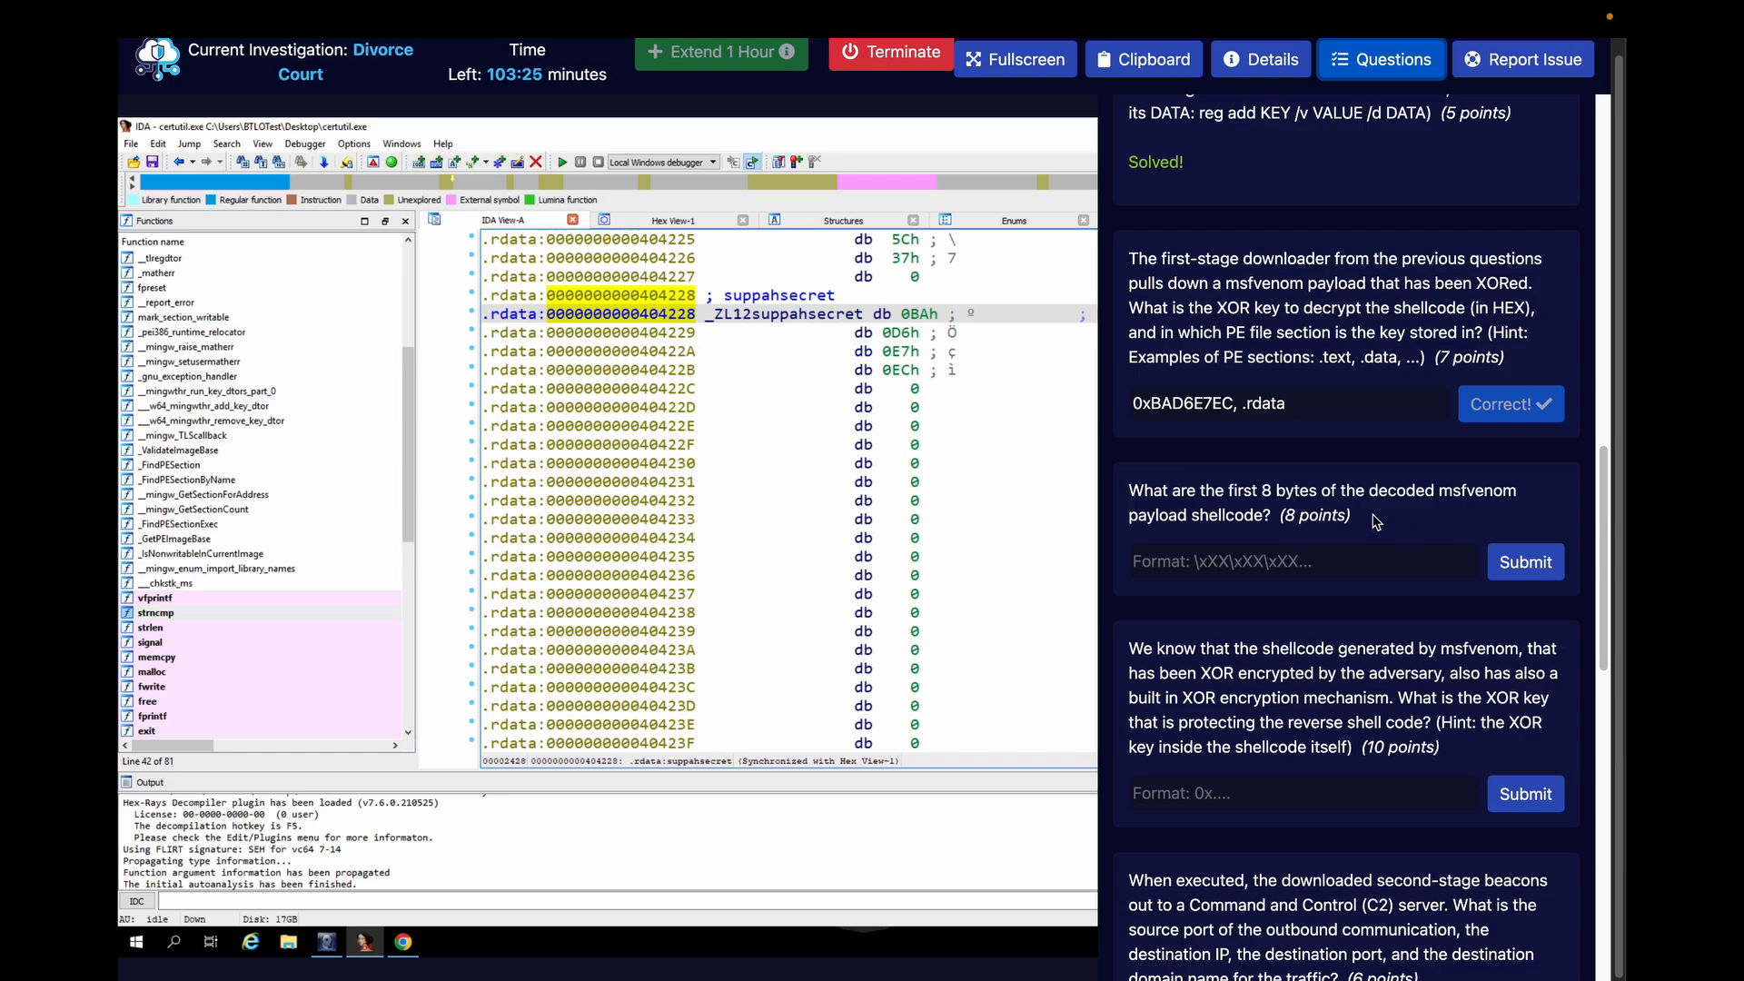
Close the questions, look up the first bytes of suppahCode from main's loop, and check the open CyberChef page
left_click(1363, 72)
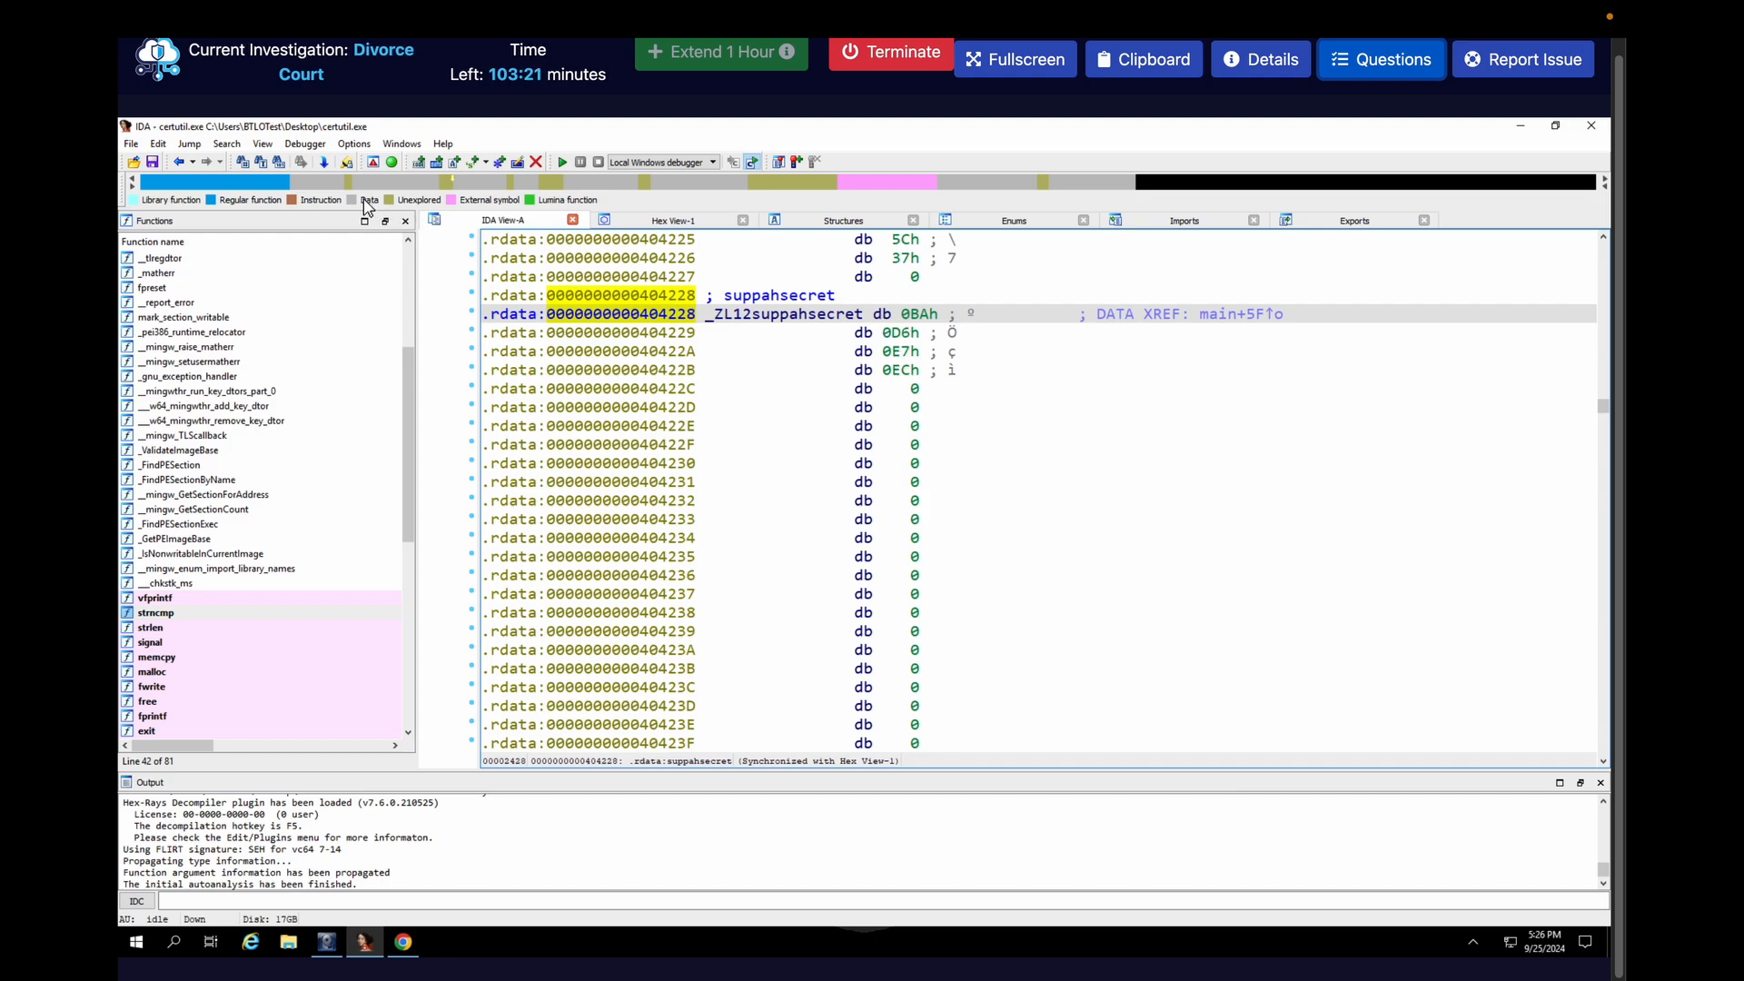
left_click(177, 162)
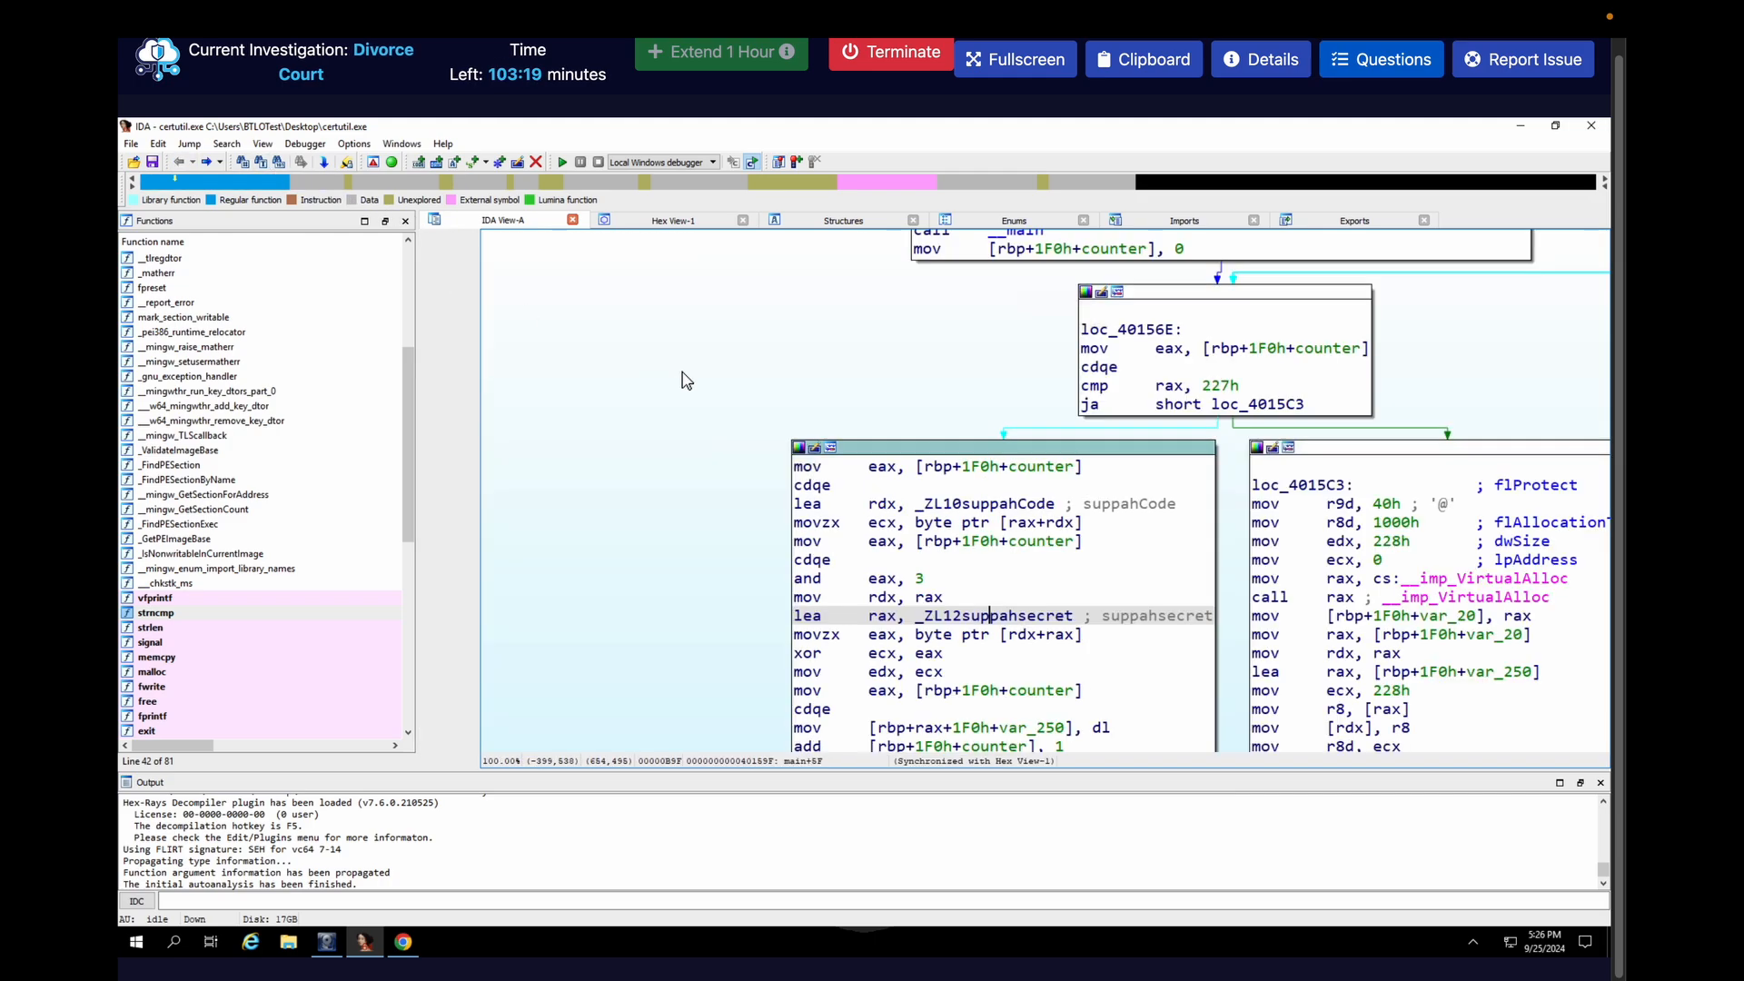
double_click(933, 504)
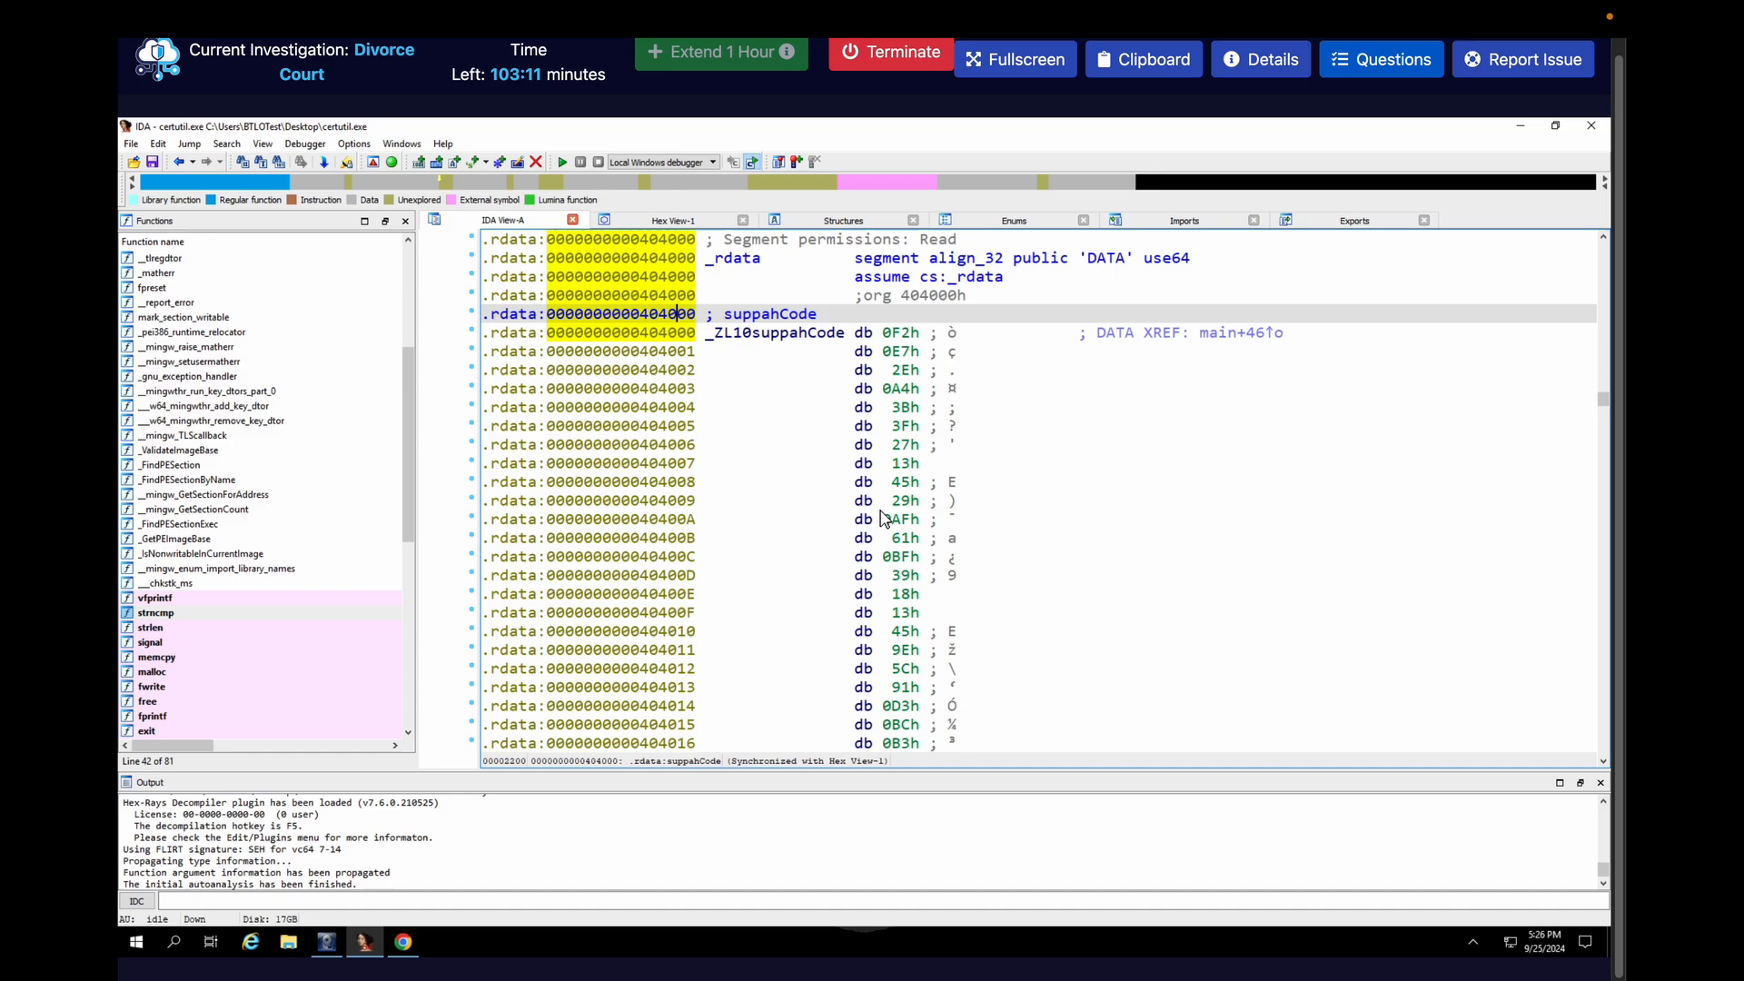
left_click(403, 943)
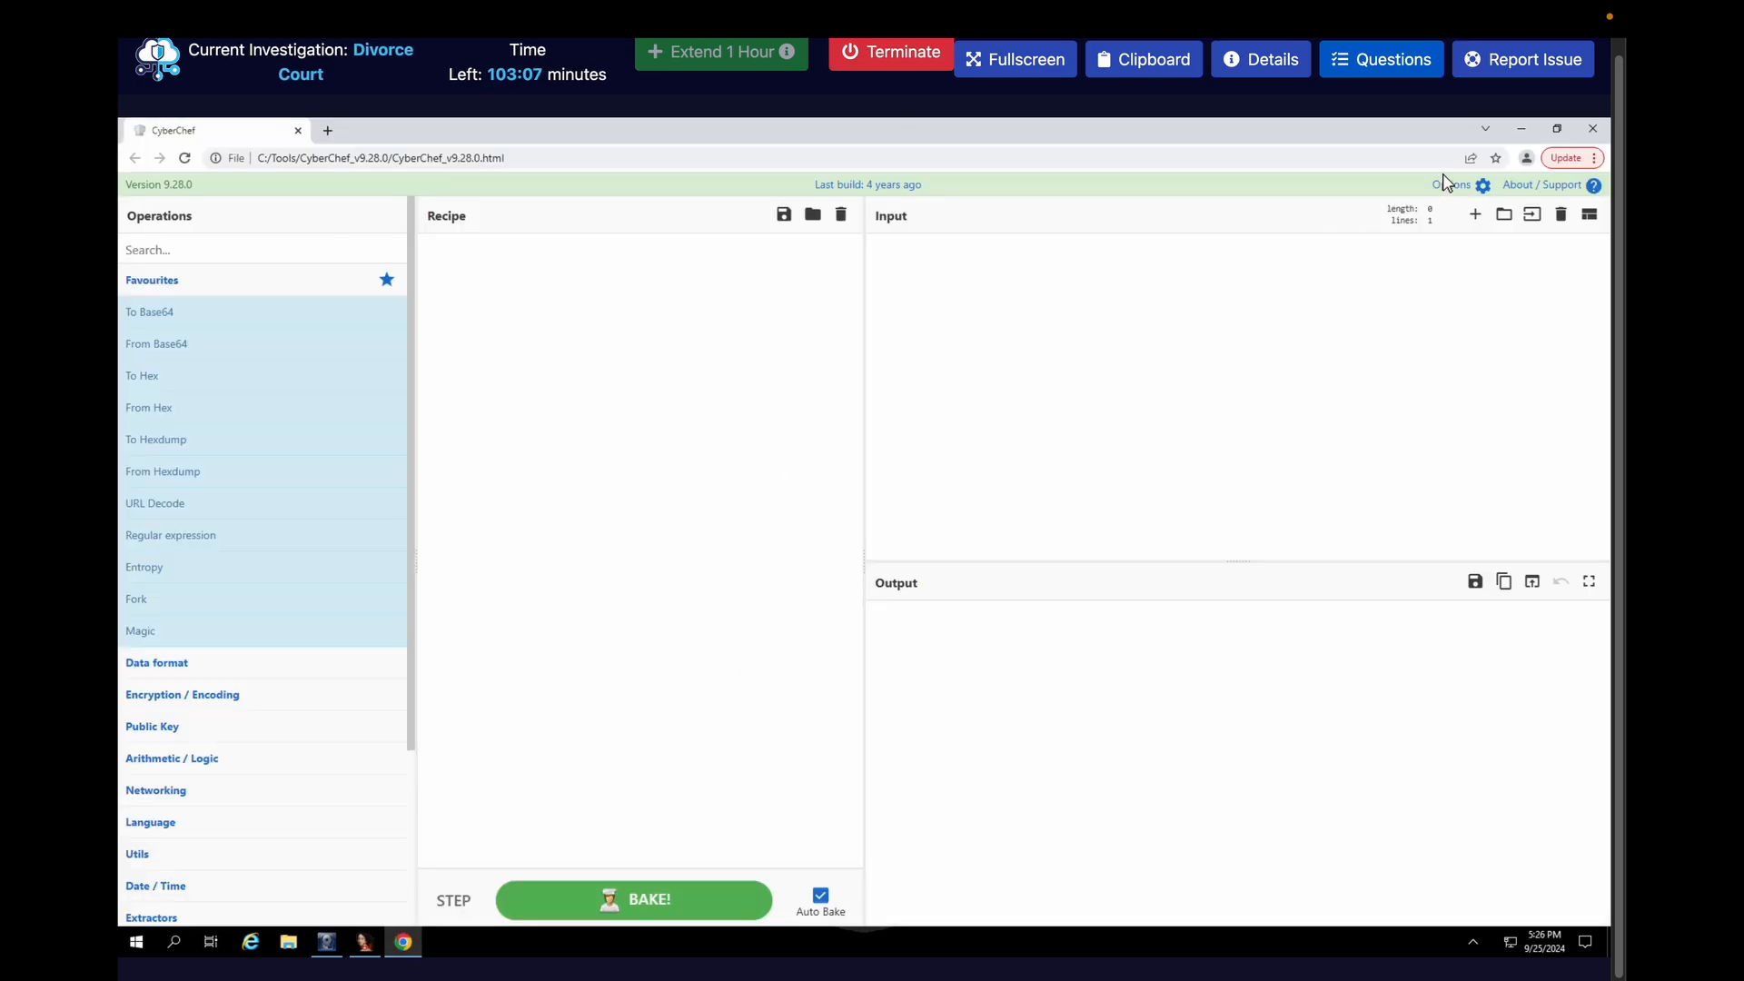
left_click(1522, 129)
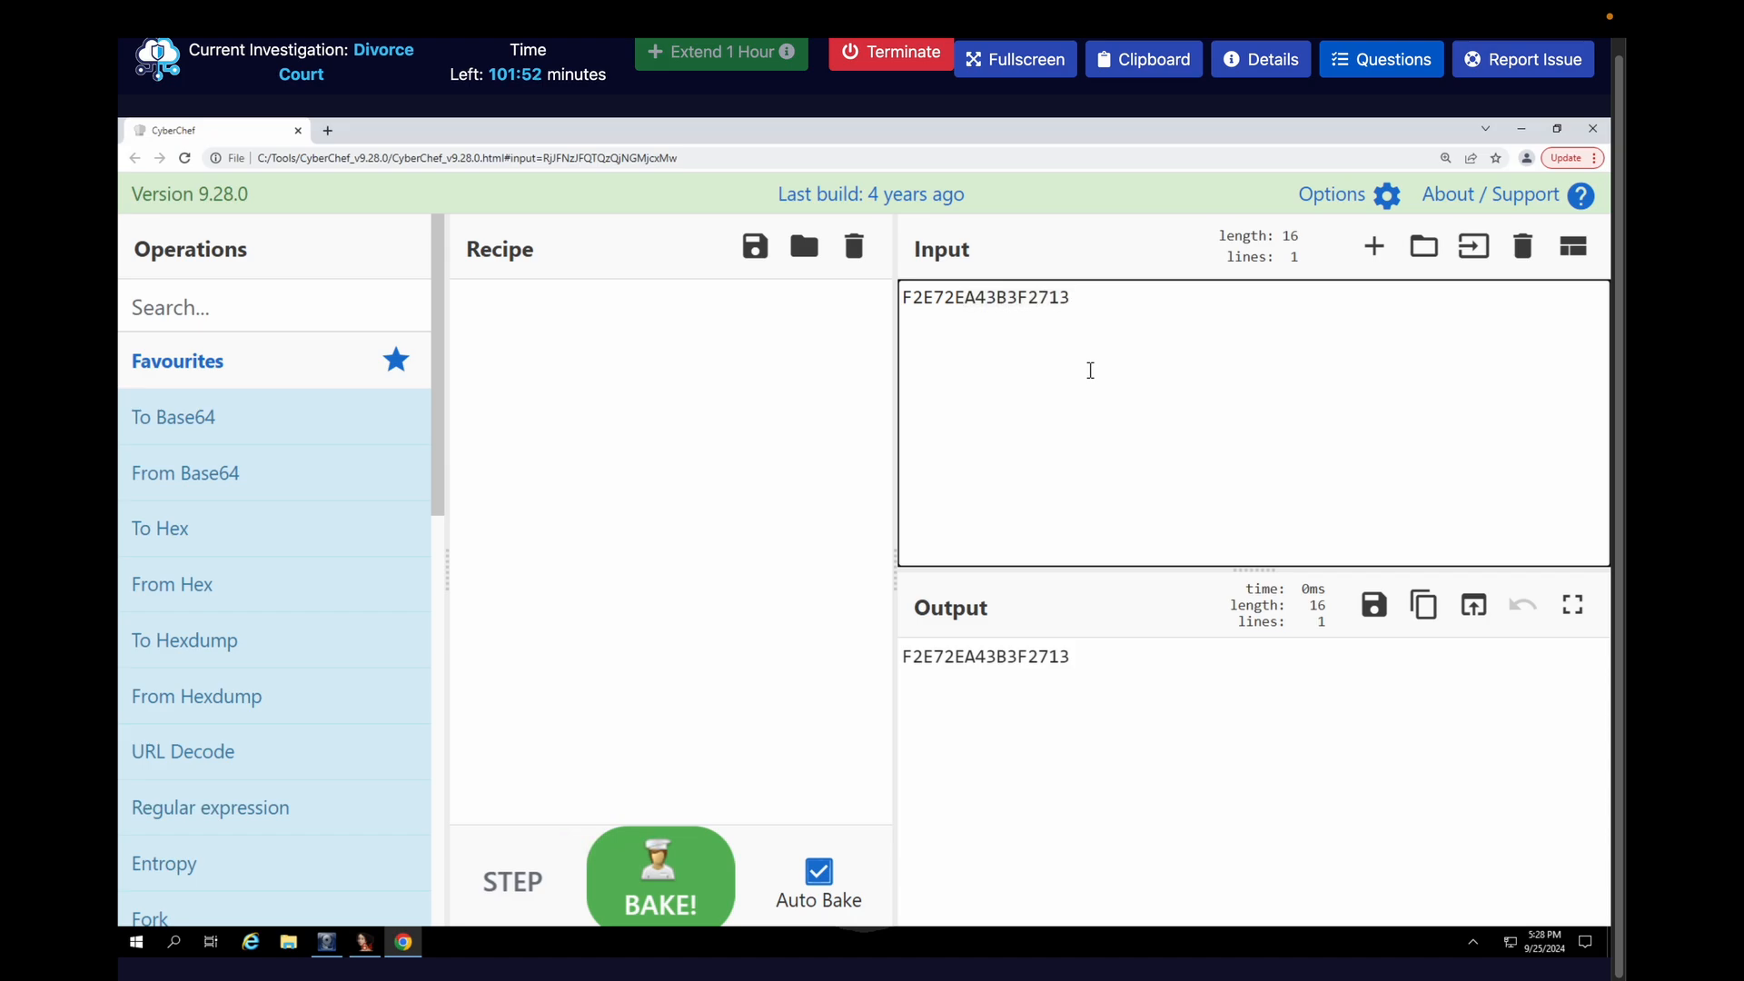
Find the From Hex operation in CyberChef and add it to the recipe for the input F2E72EA43B3F2713
left_click(296, 310)
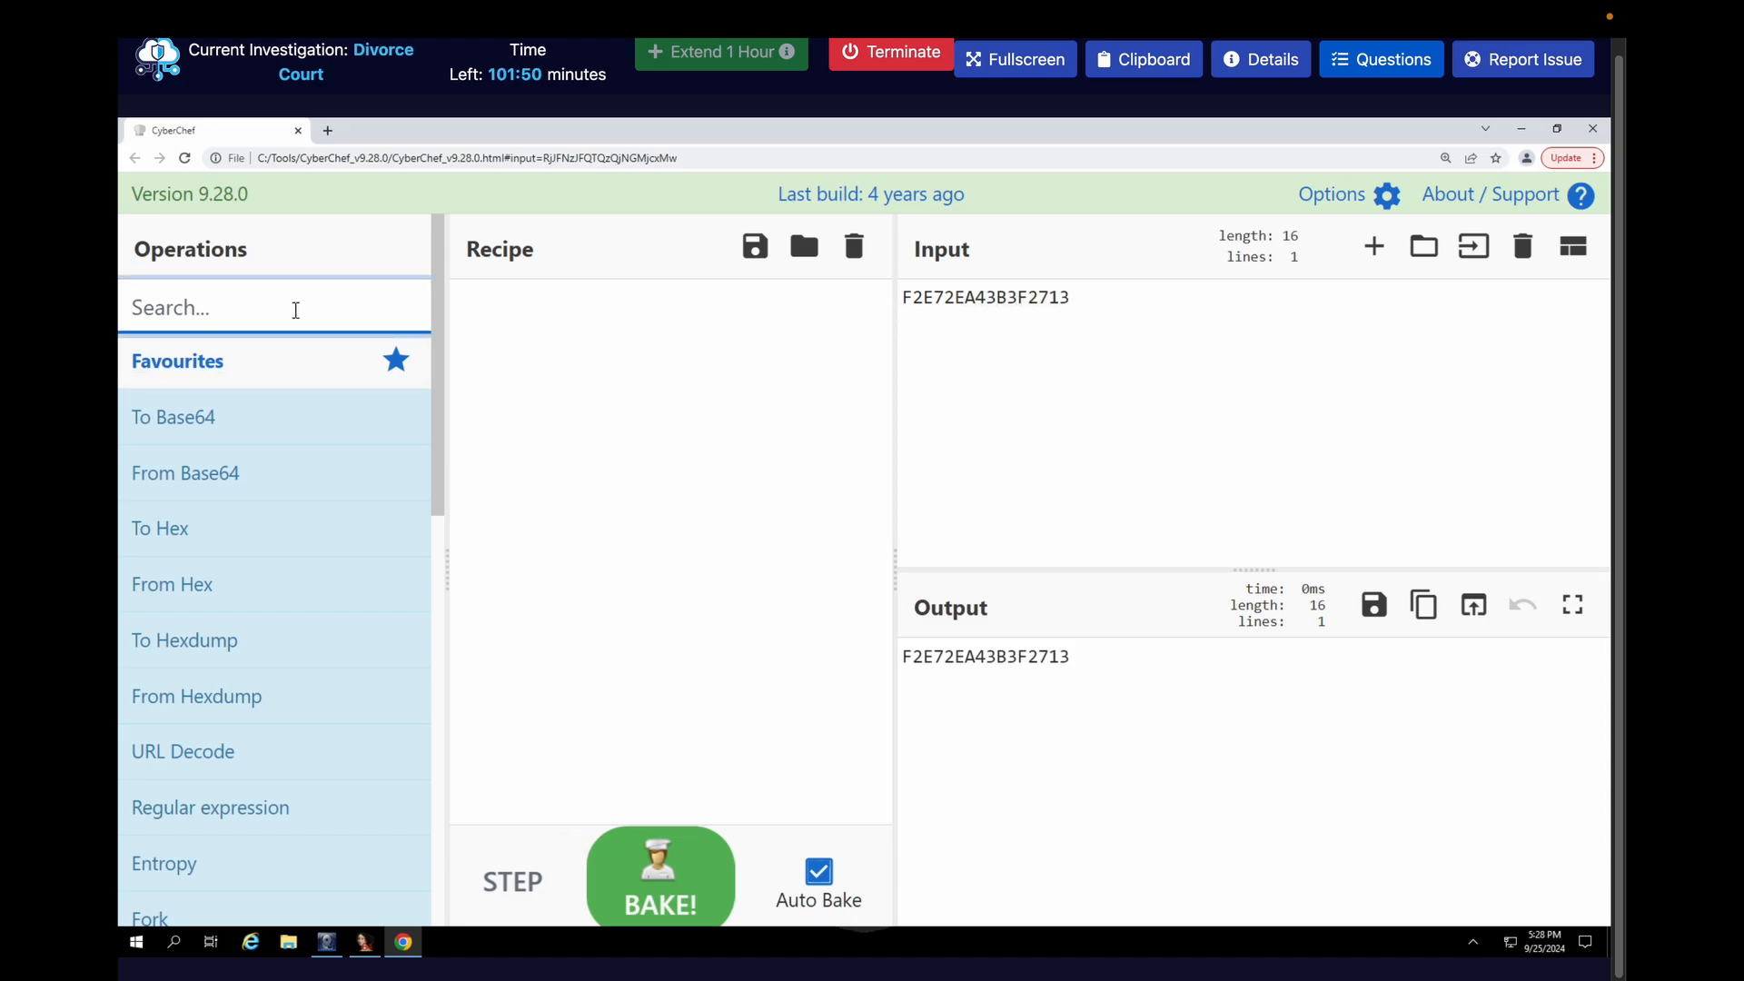
type("from hex")
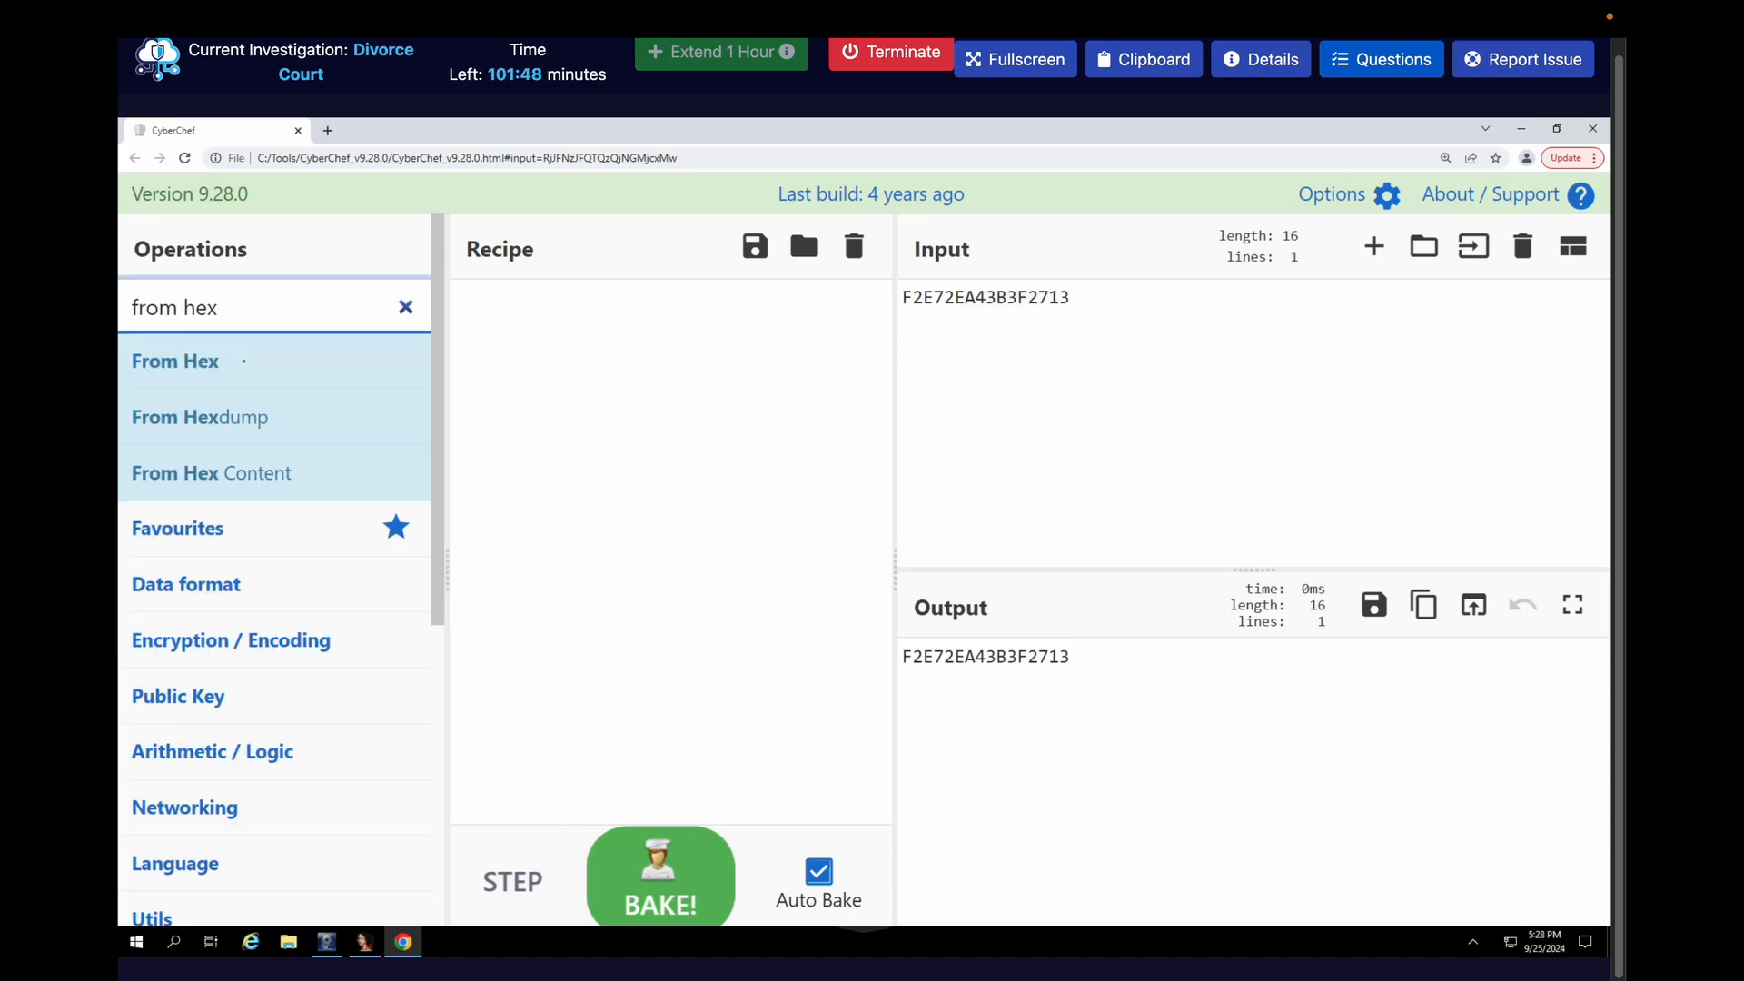
left_click_drag(177, 360, 591, 357)
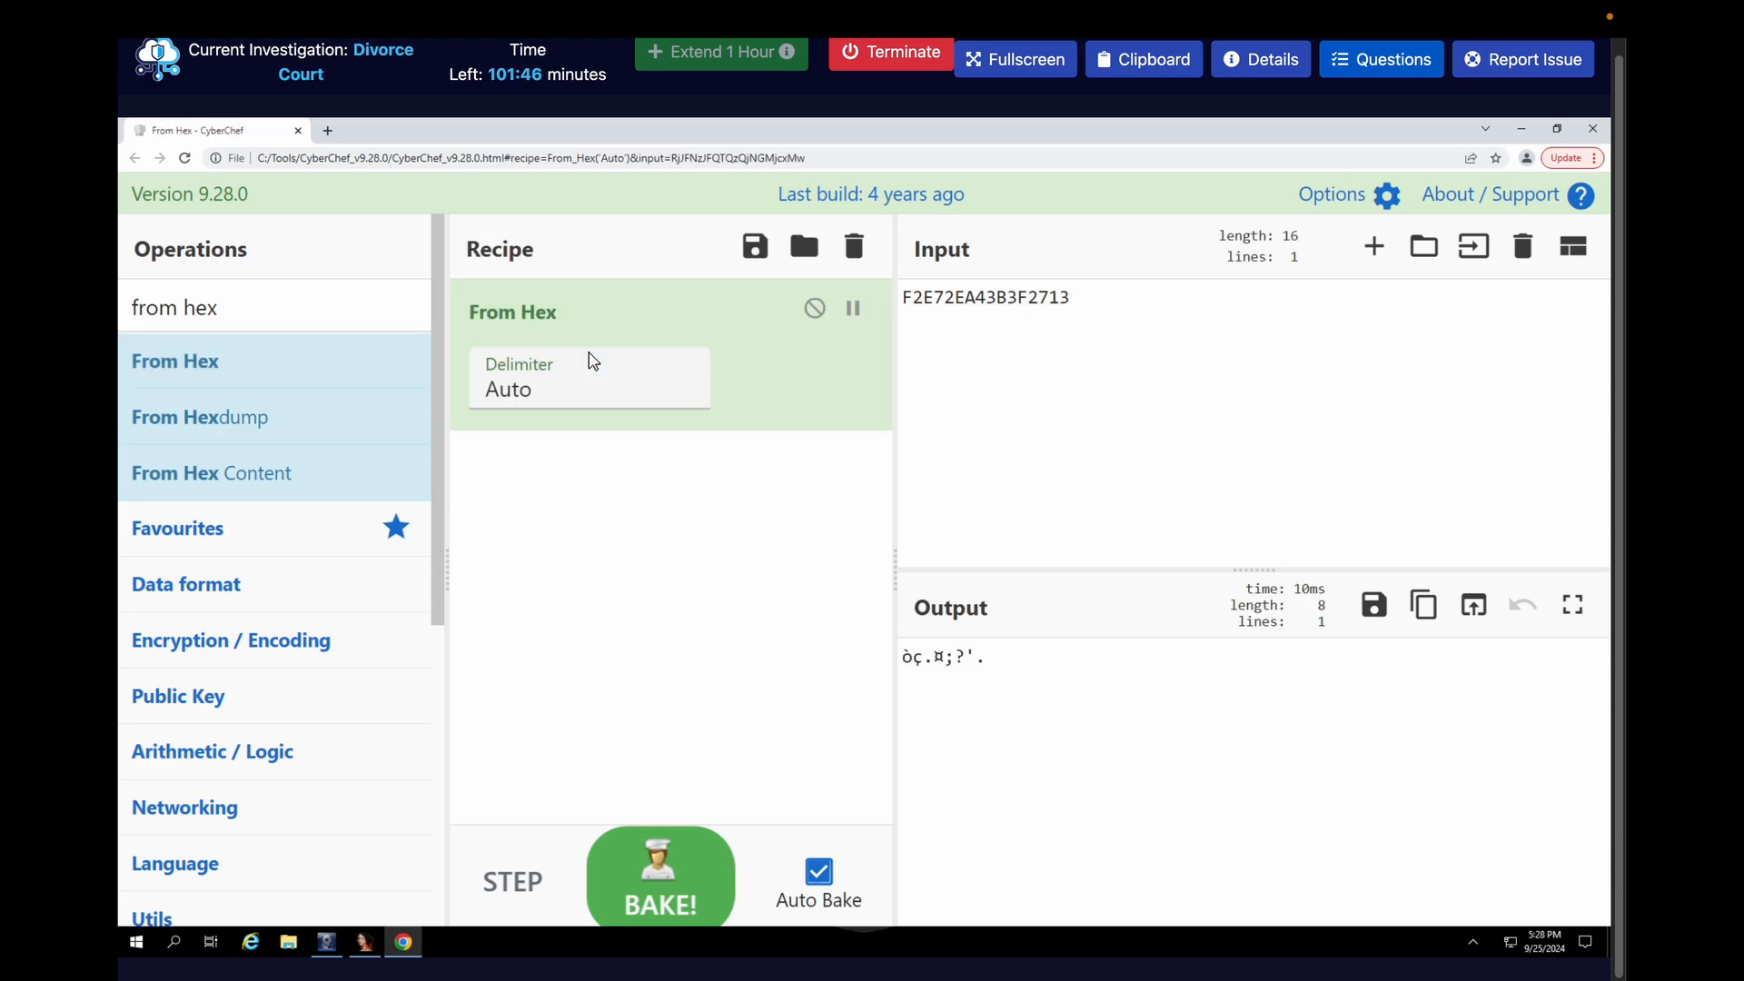
Find the XOR operation, add it below From Hex, and enter BA as the start of its hex key
left_click(233, 304)
double_click(233, 304)
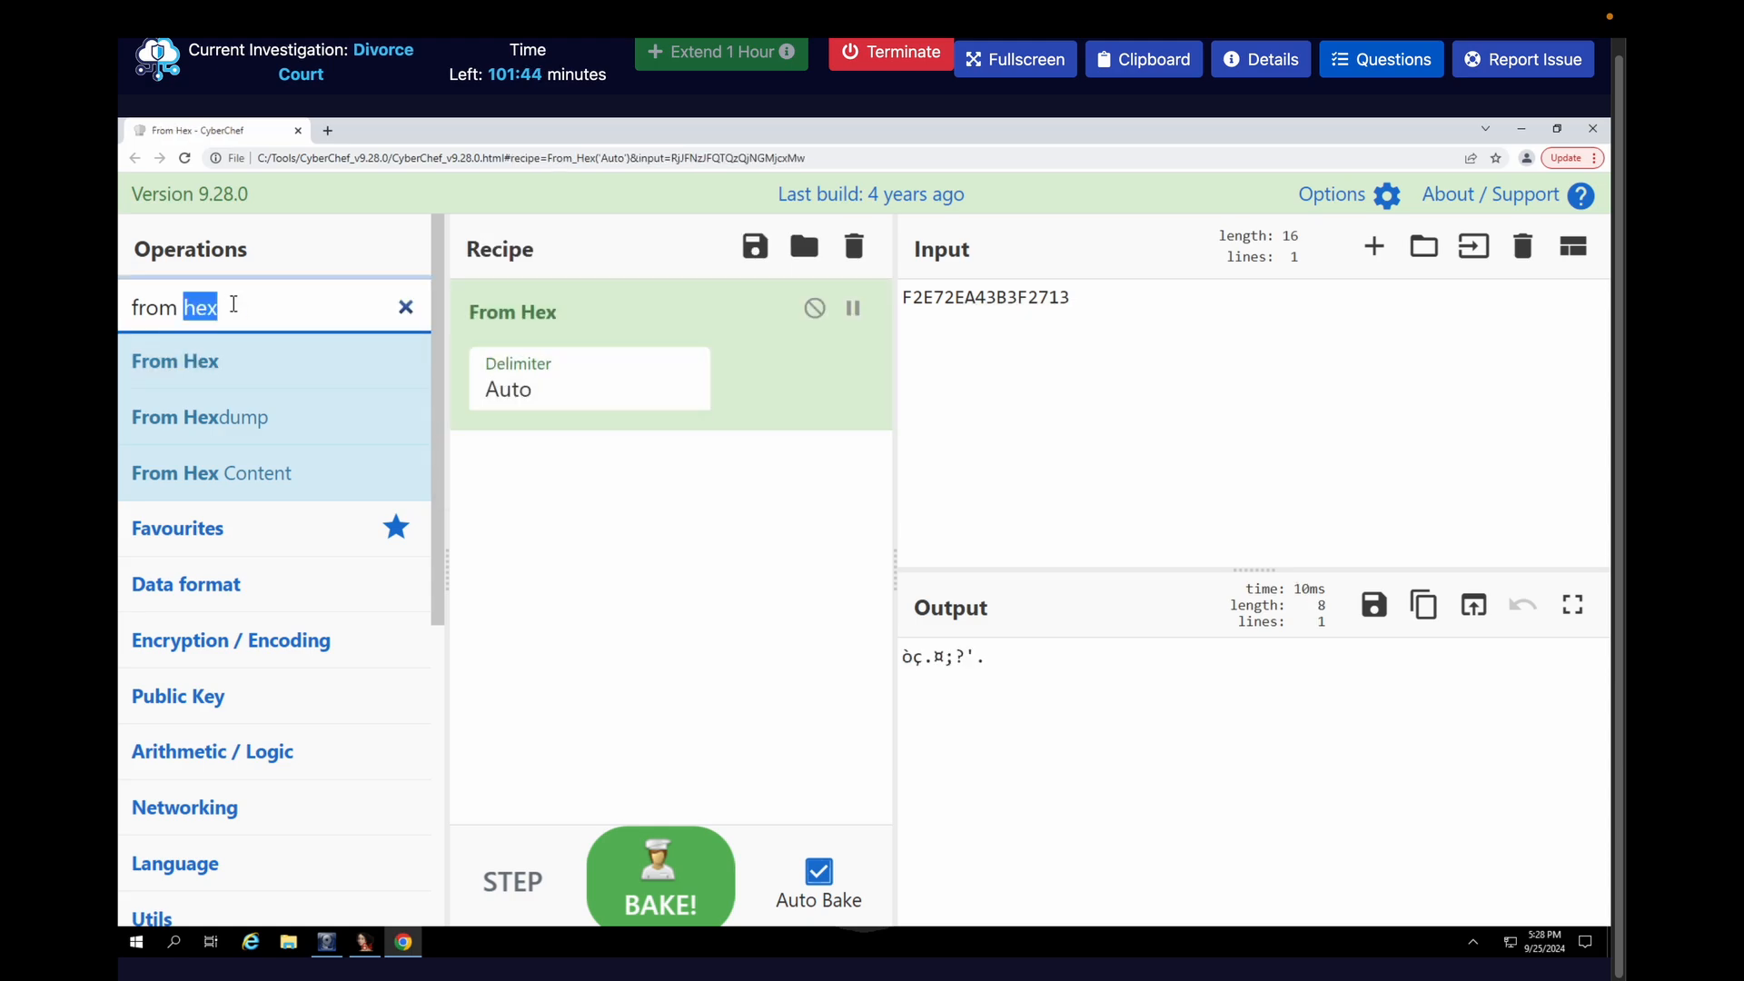
key("ctrl+a")
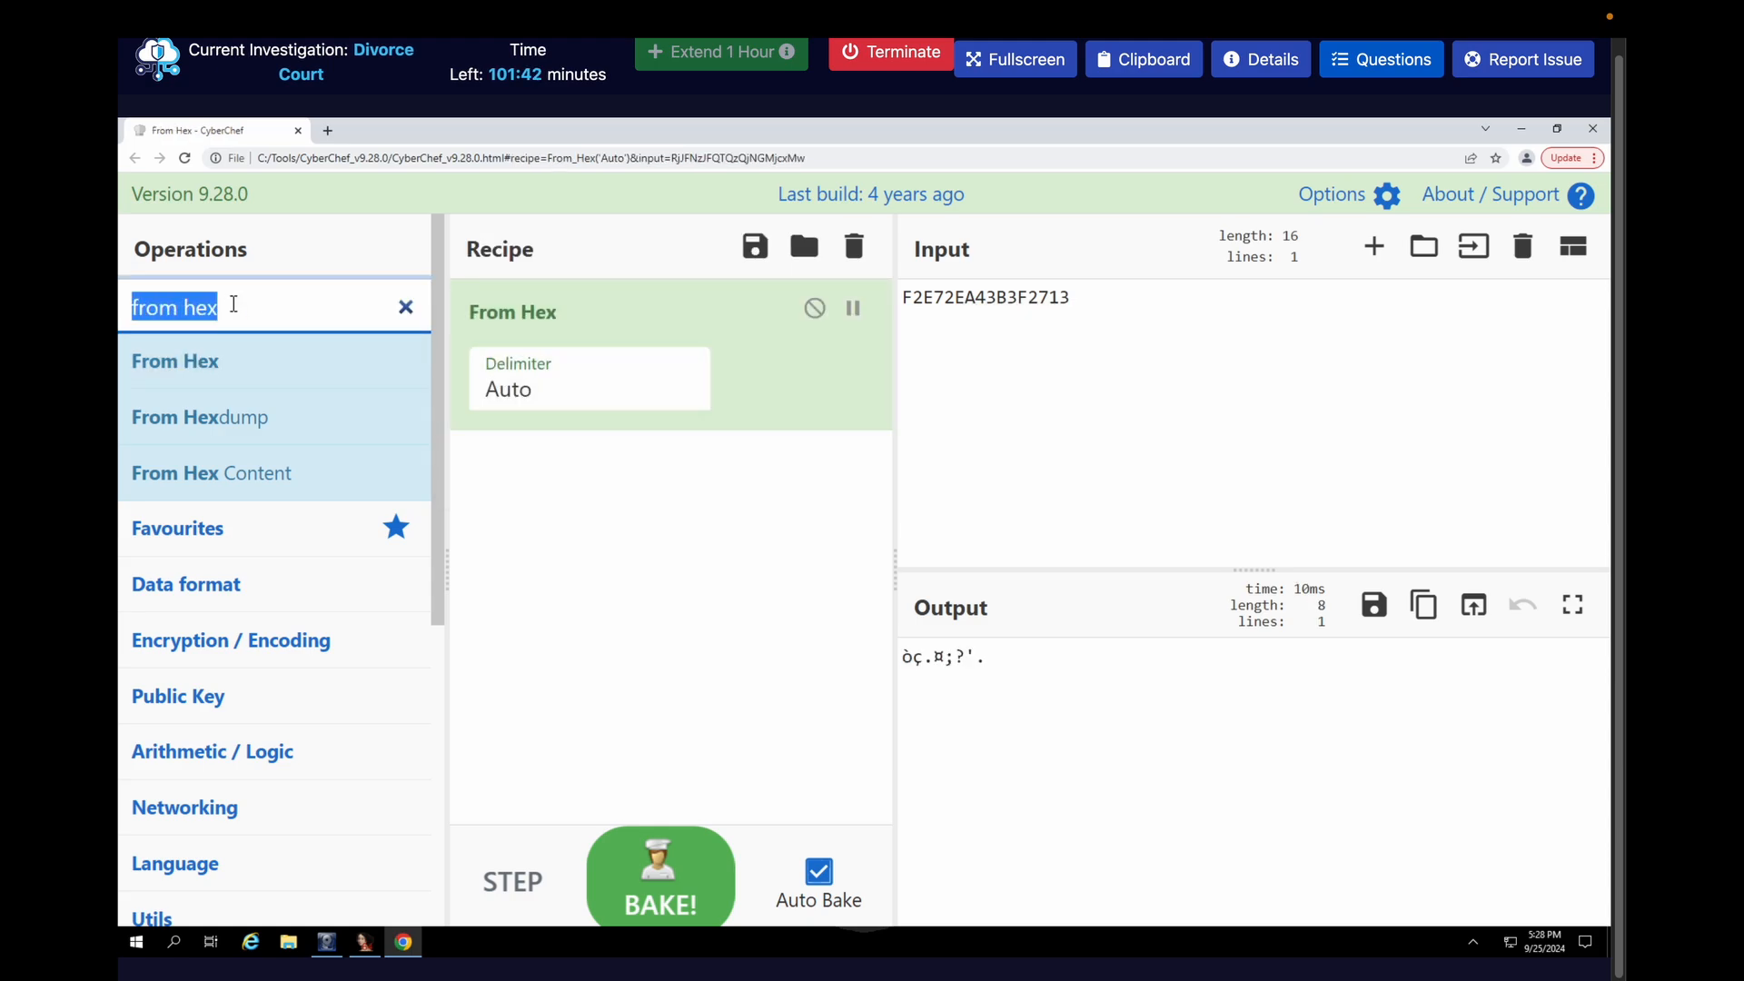
type("xor")
left_click_drag(195, 351, 529, 492)
left_click(536, 534)
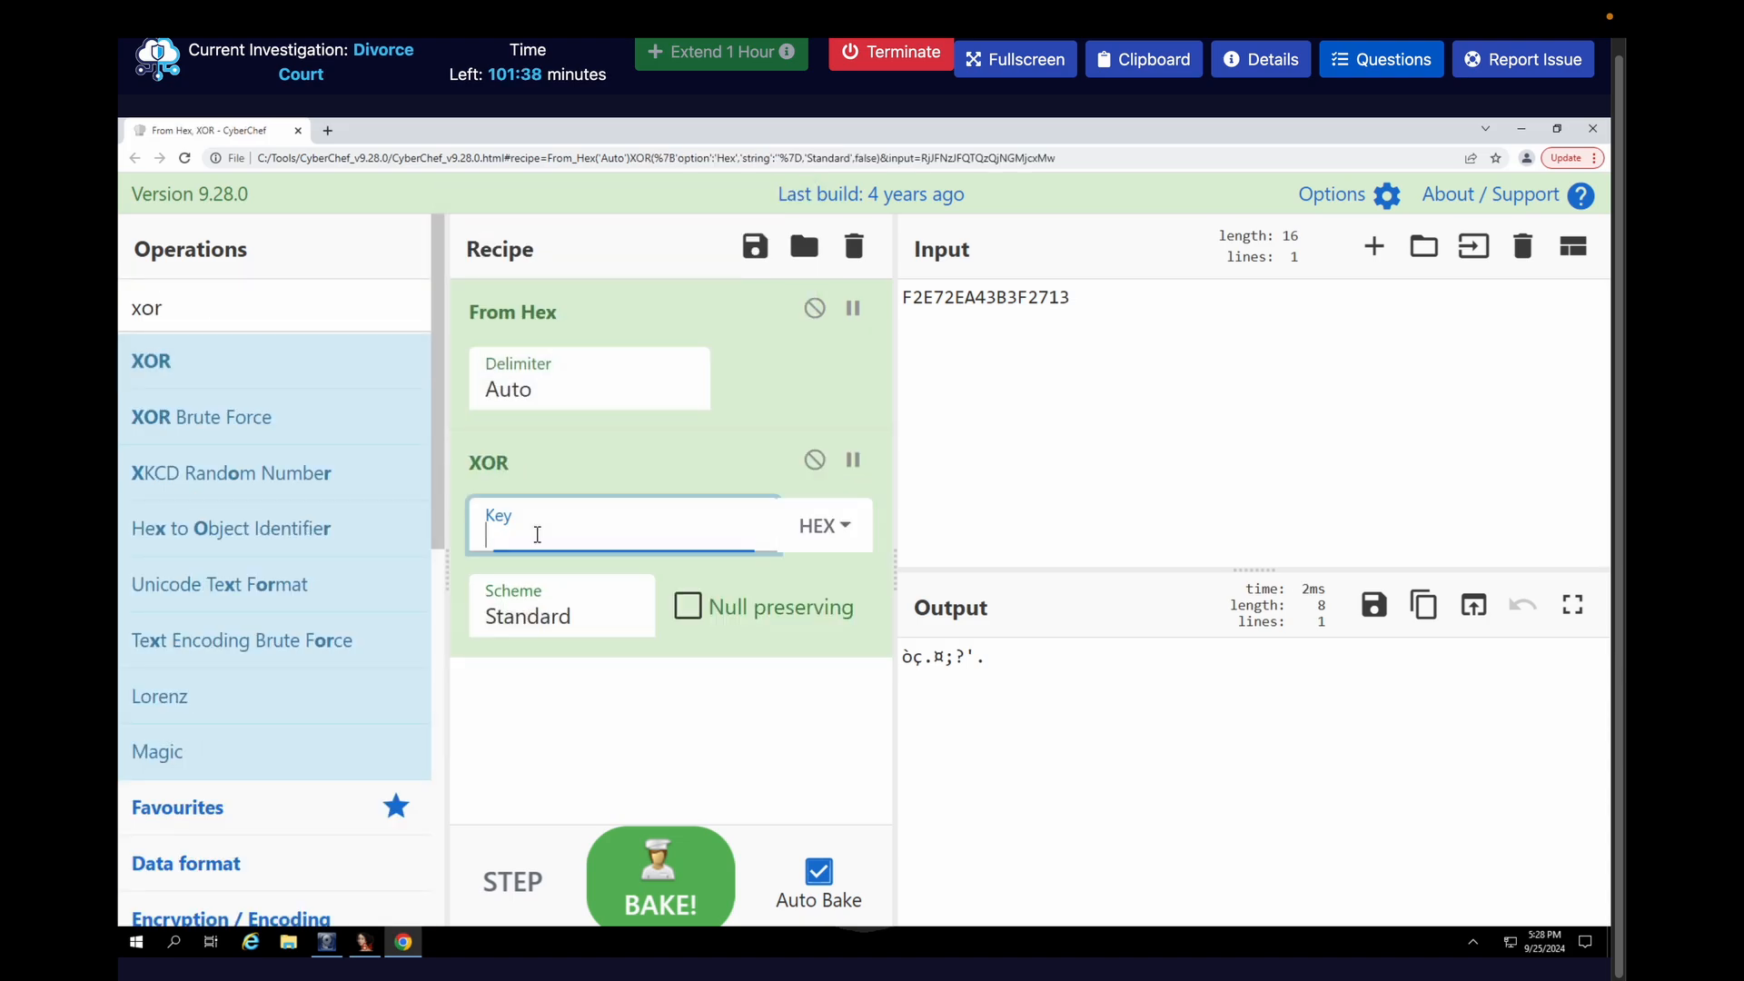
type("BA")
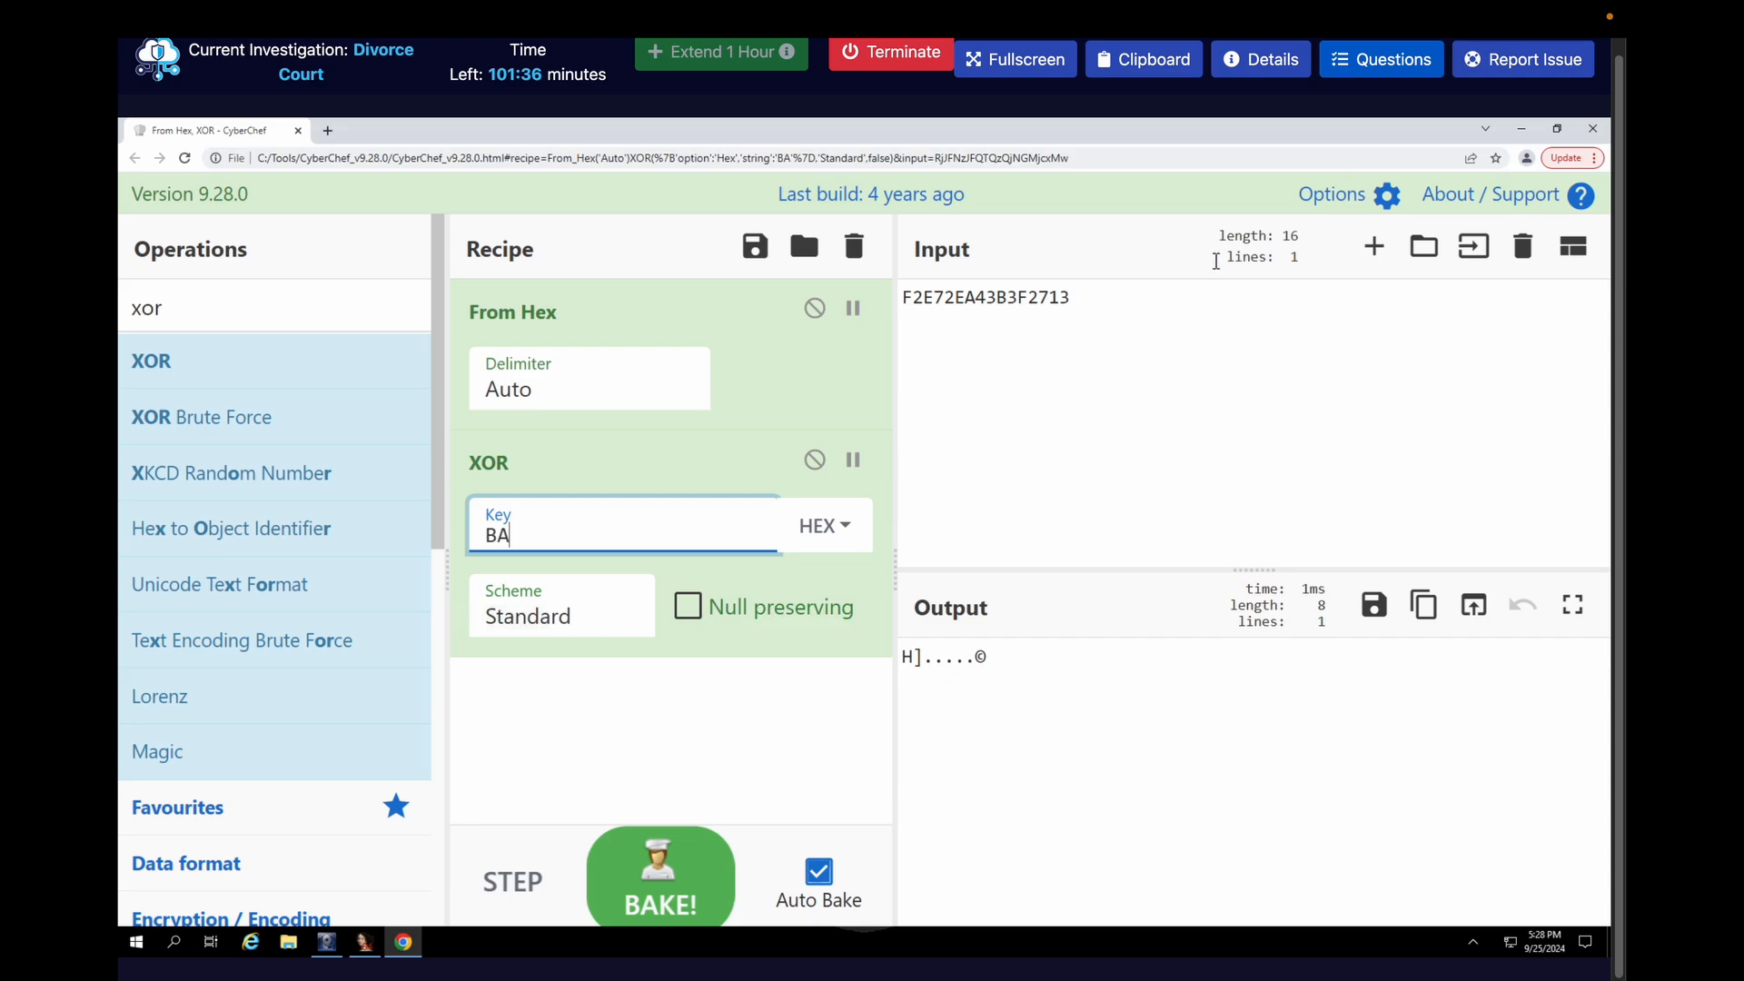
Look up the submitted XOR key in the questions and complete the XOR operation's hex key as BAD6E7EC
left_click(1404, 62)
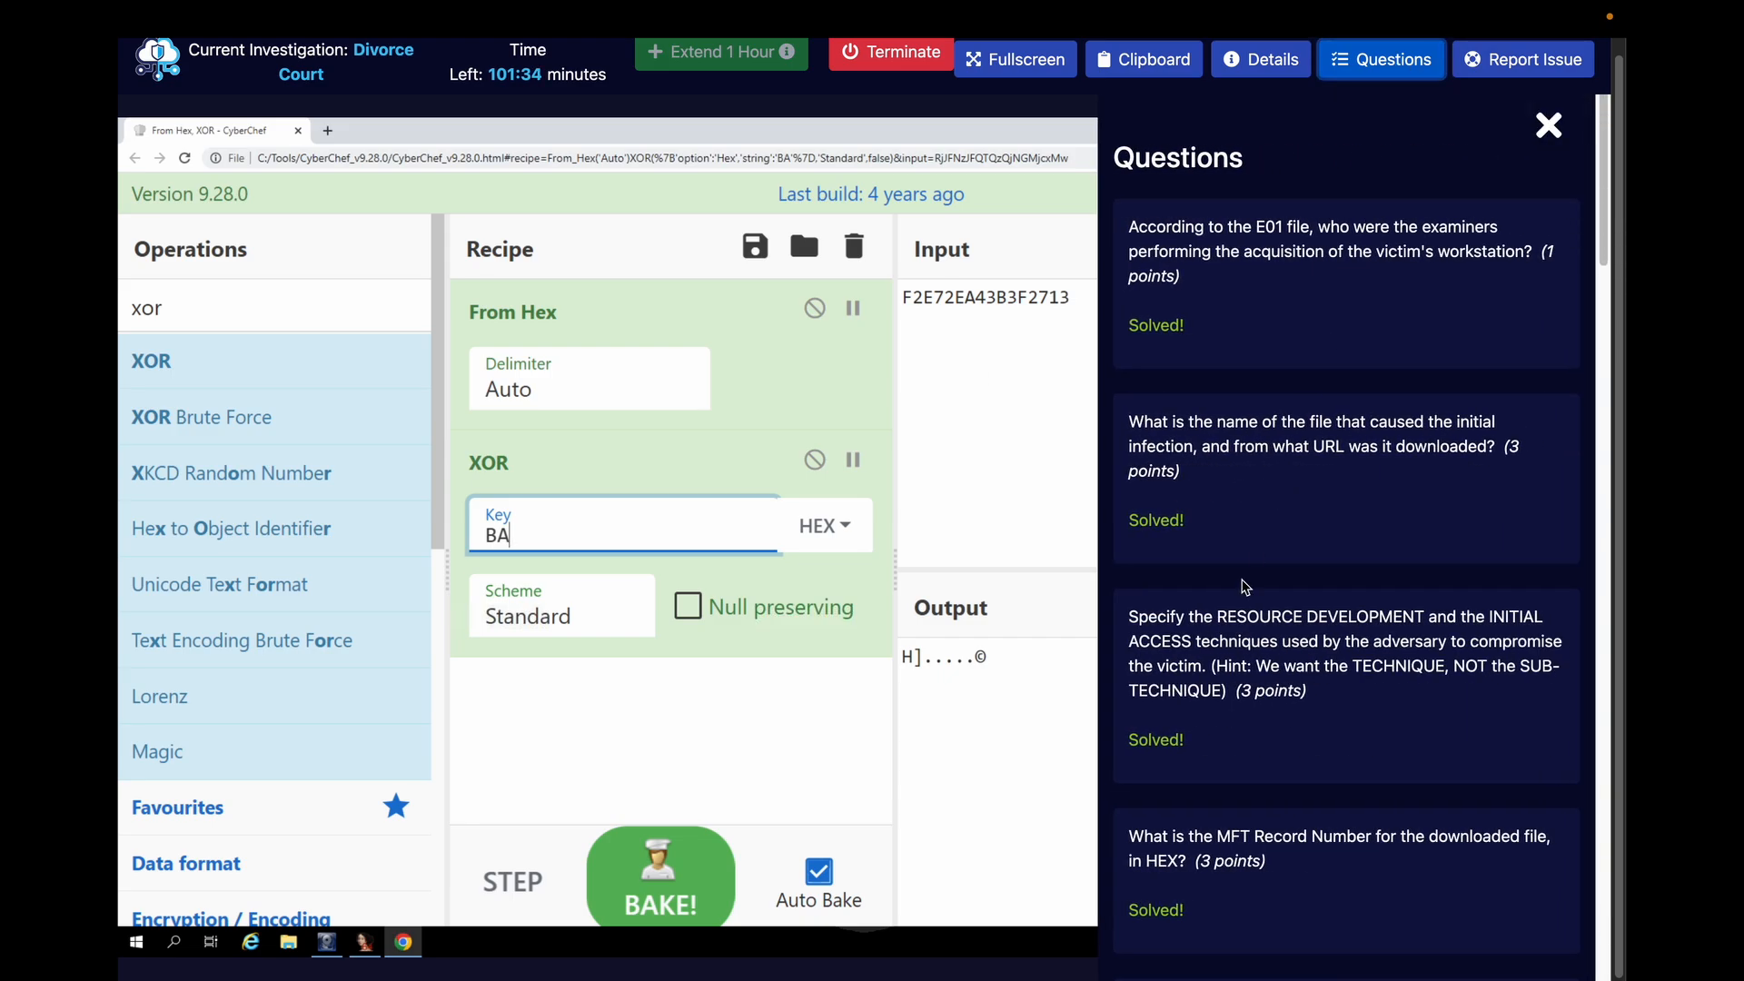
scroll(1244, 586, "down", 10)
scroll(1244, 586, "down", 6)
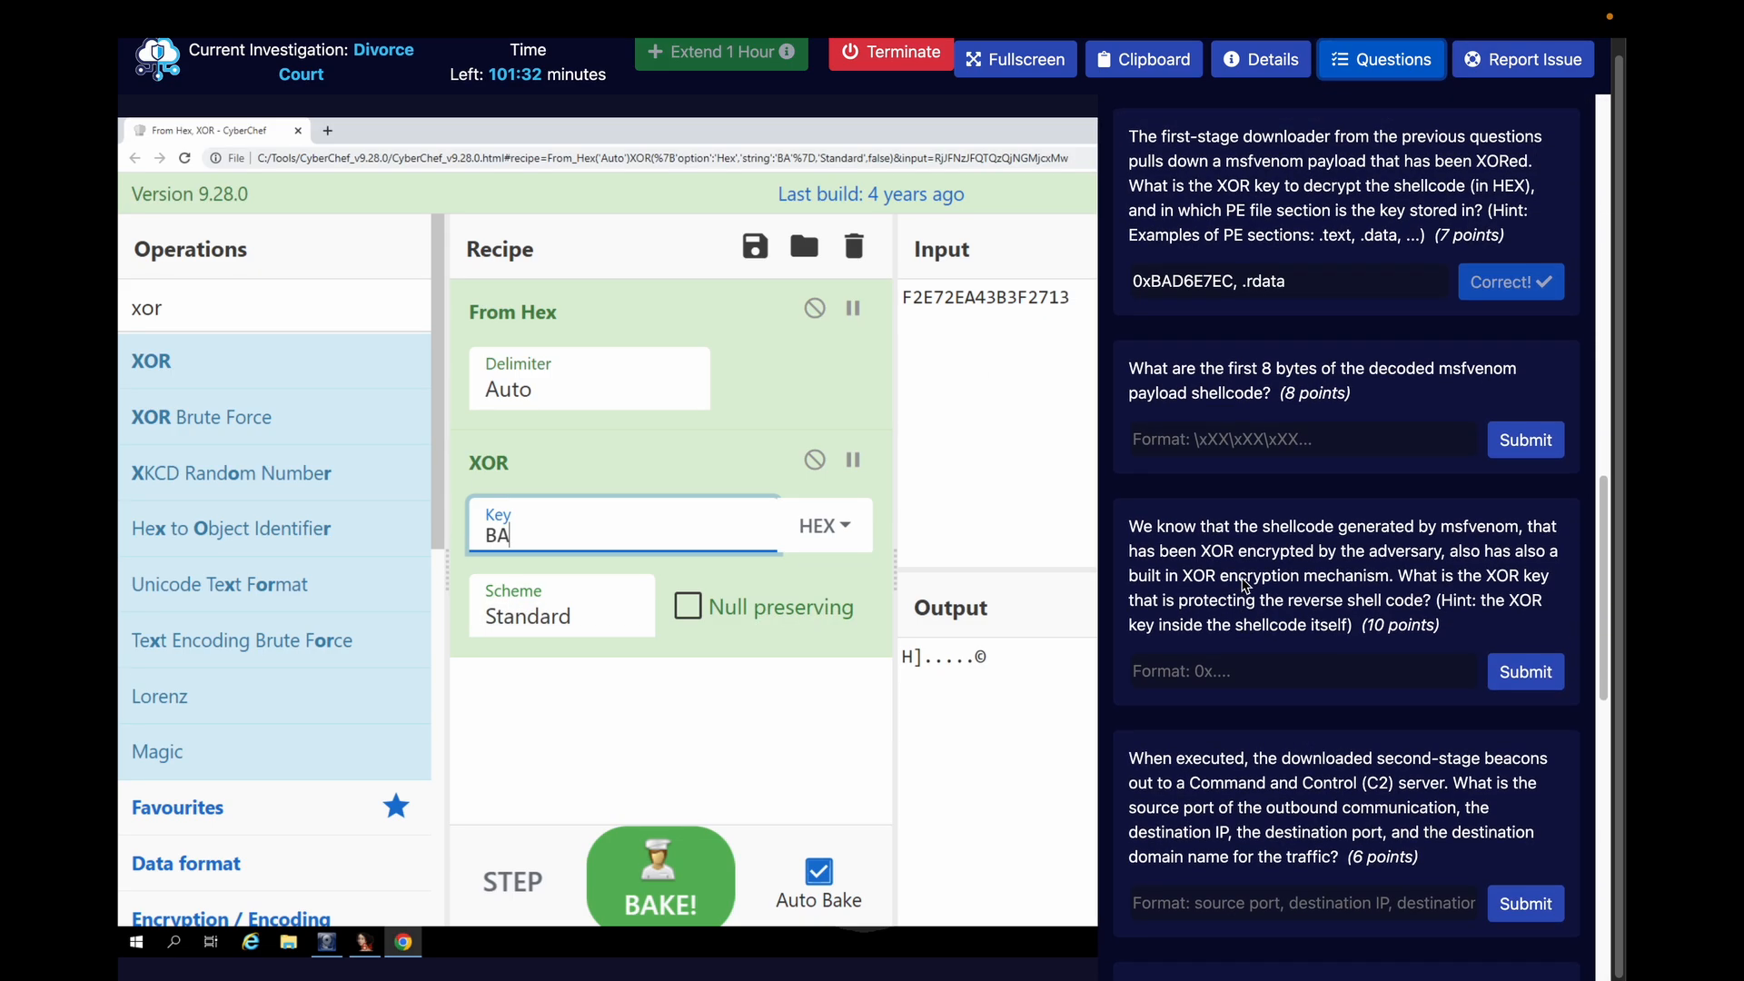
double_click(1197, 281)
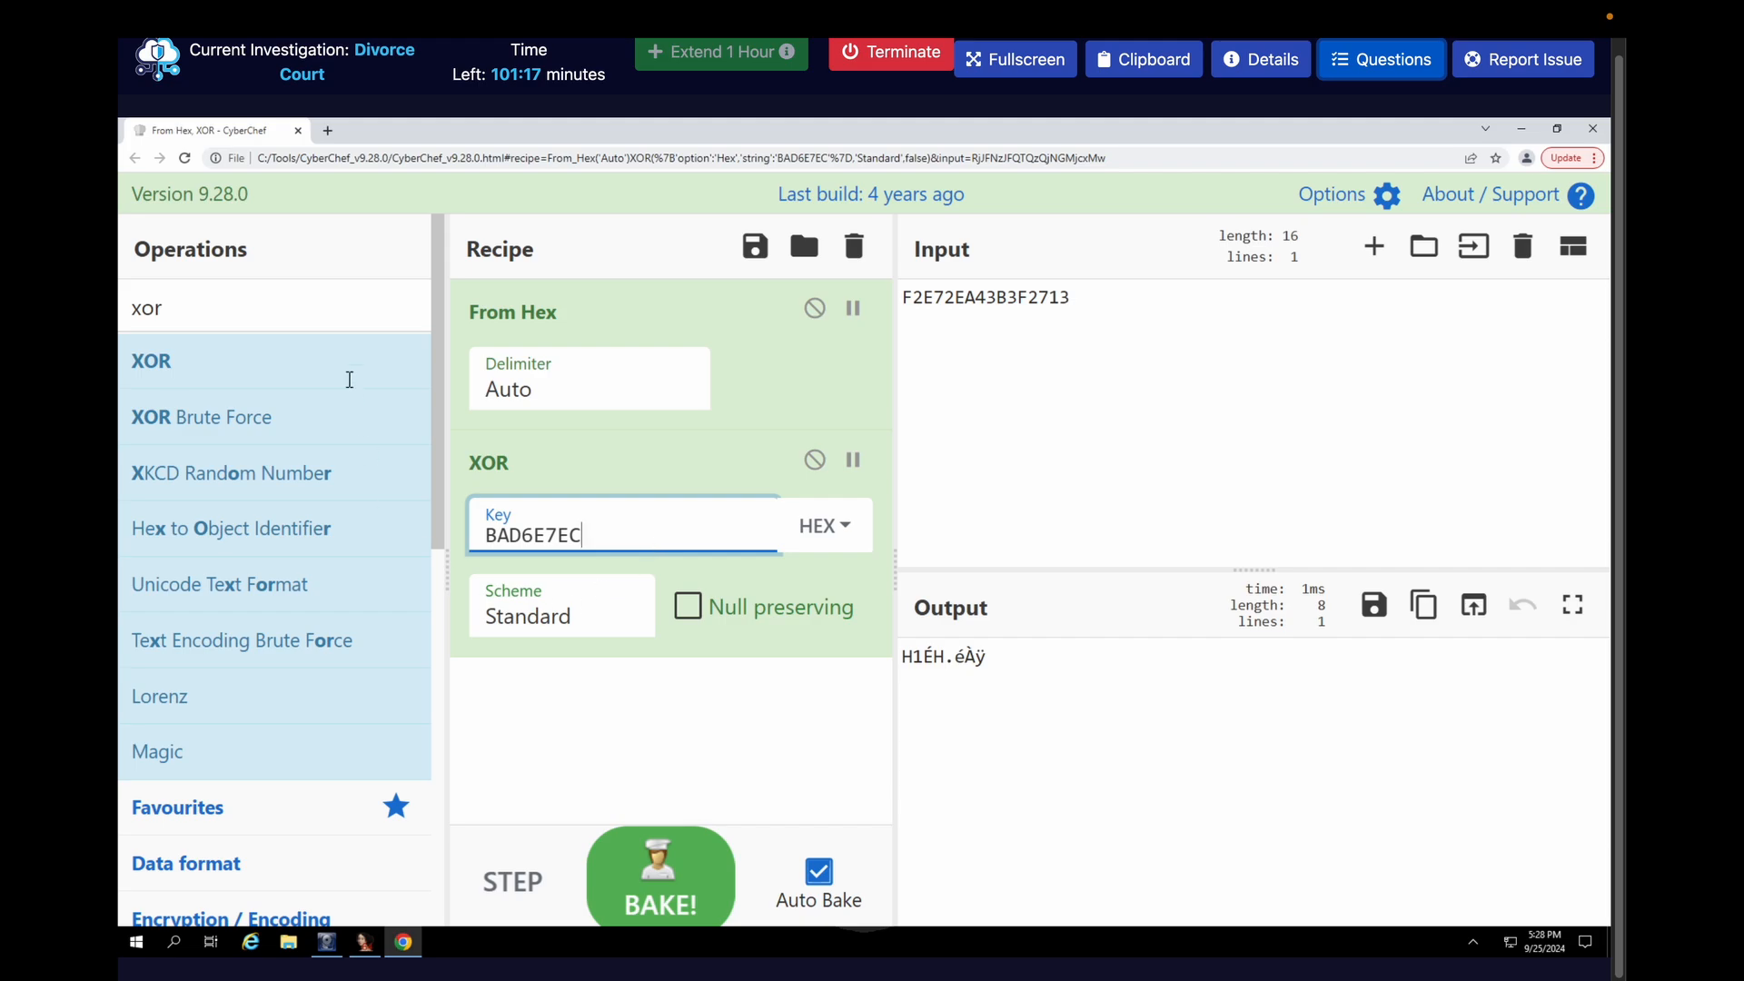
Find the To Hex operation and add it to the recipe below XOR
left_click(262, 326)
double_click(262, 327)
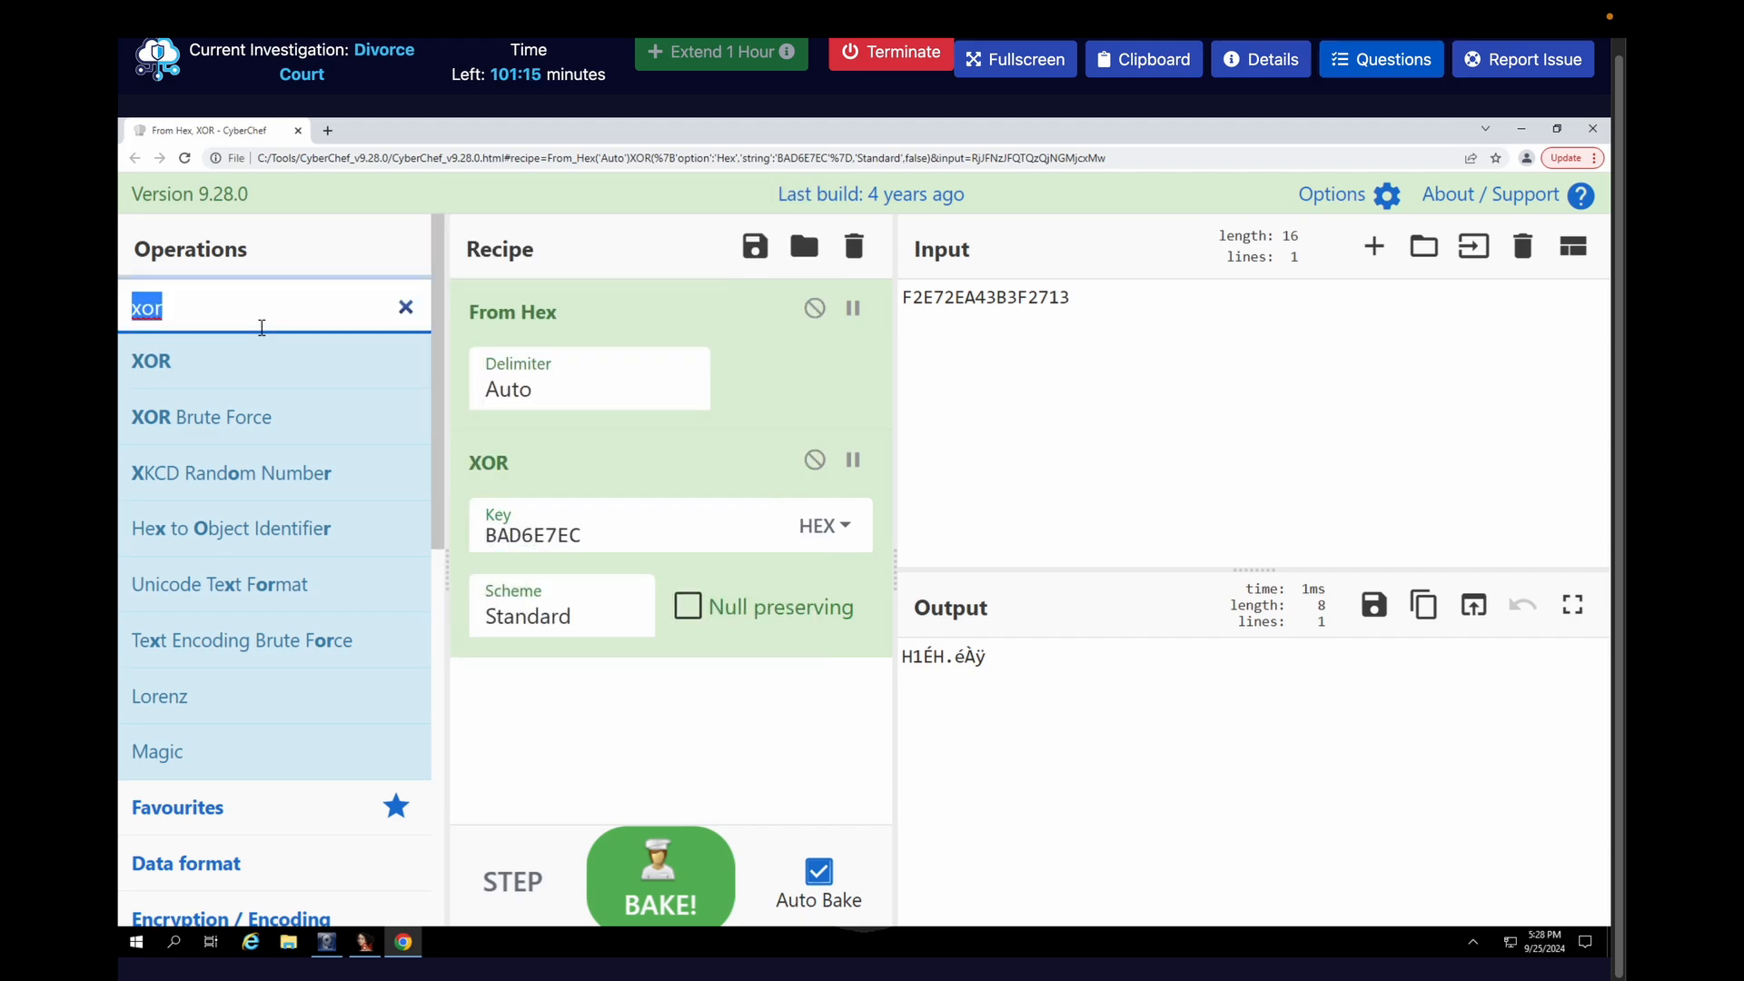
type("to ")
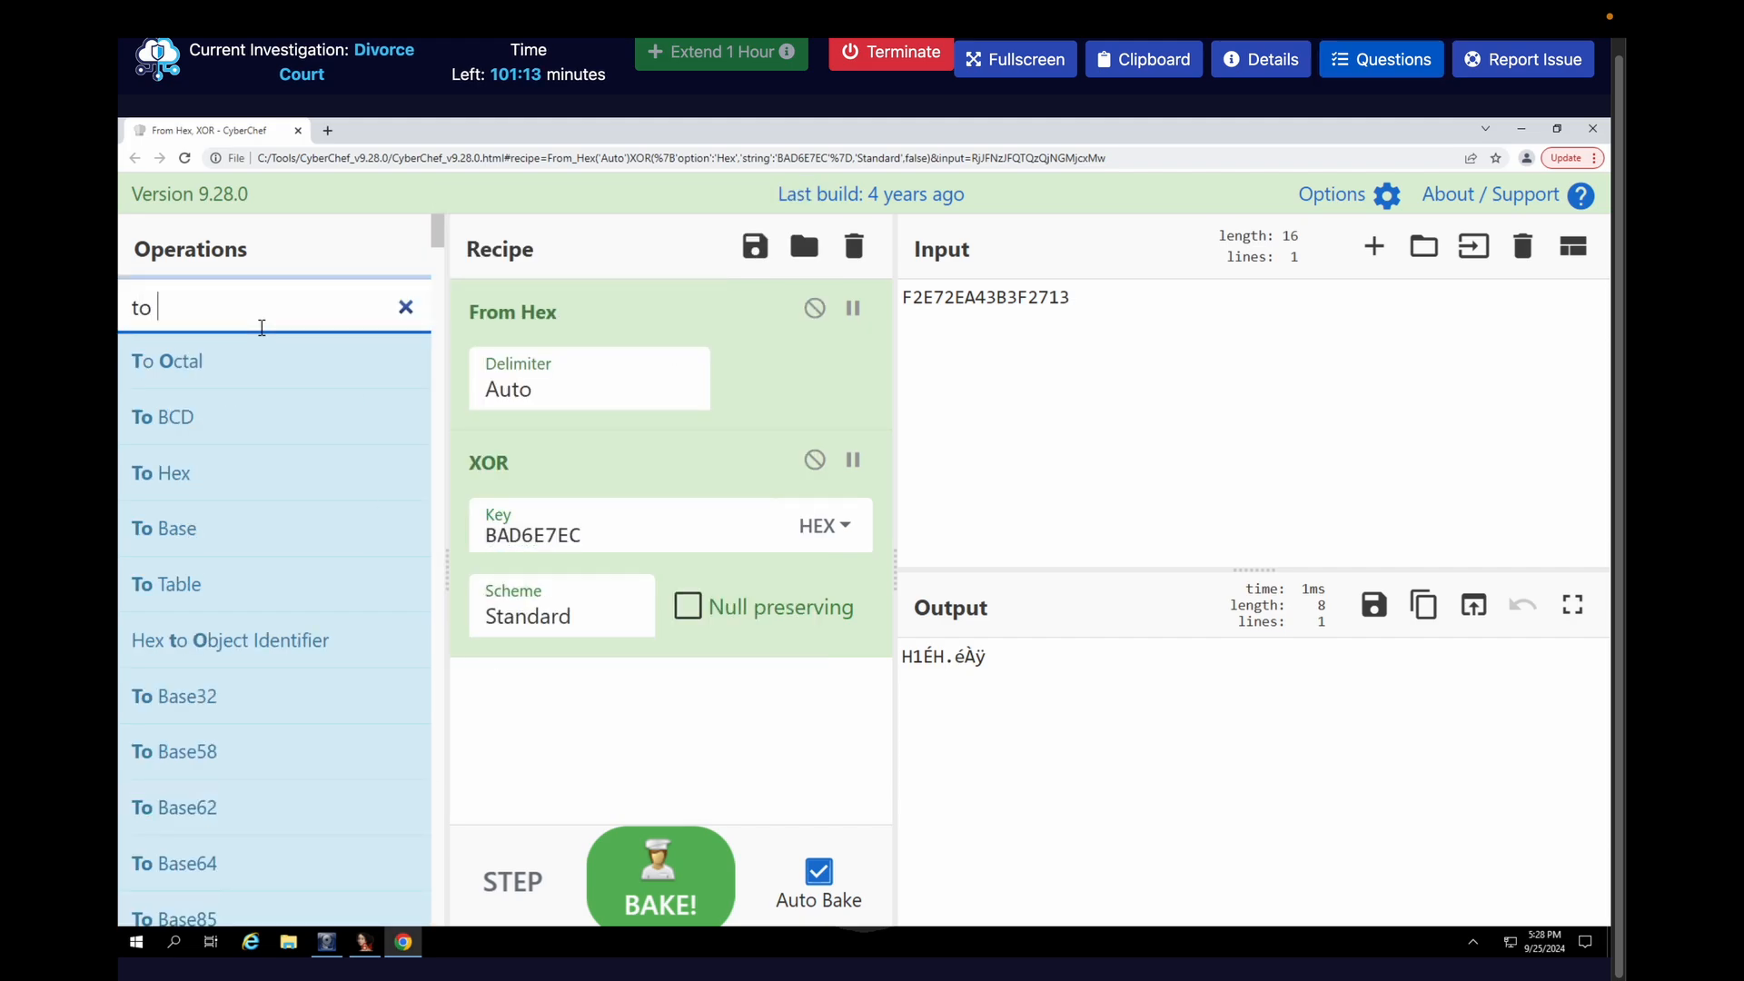
type("hex")
left_click_drag(209, 361, 531, 718)
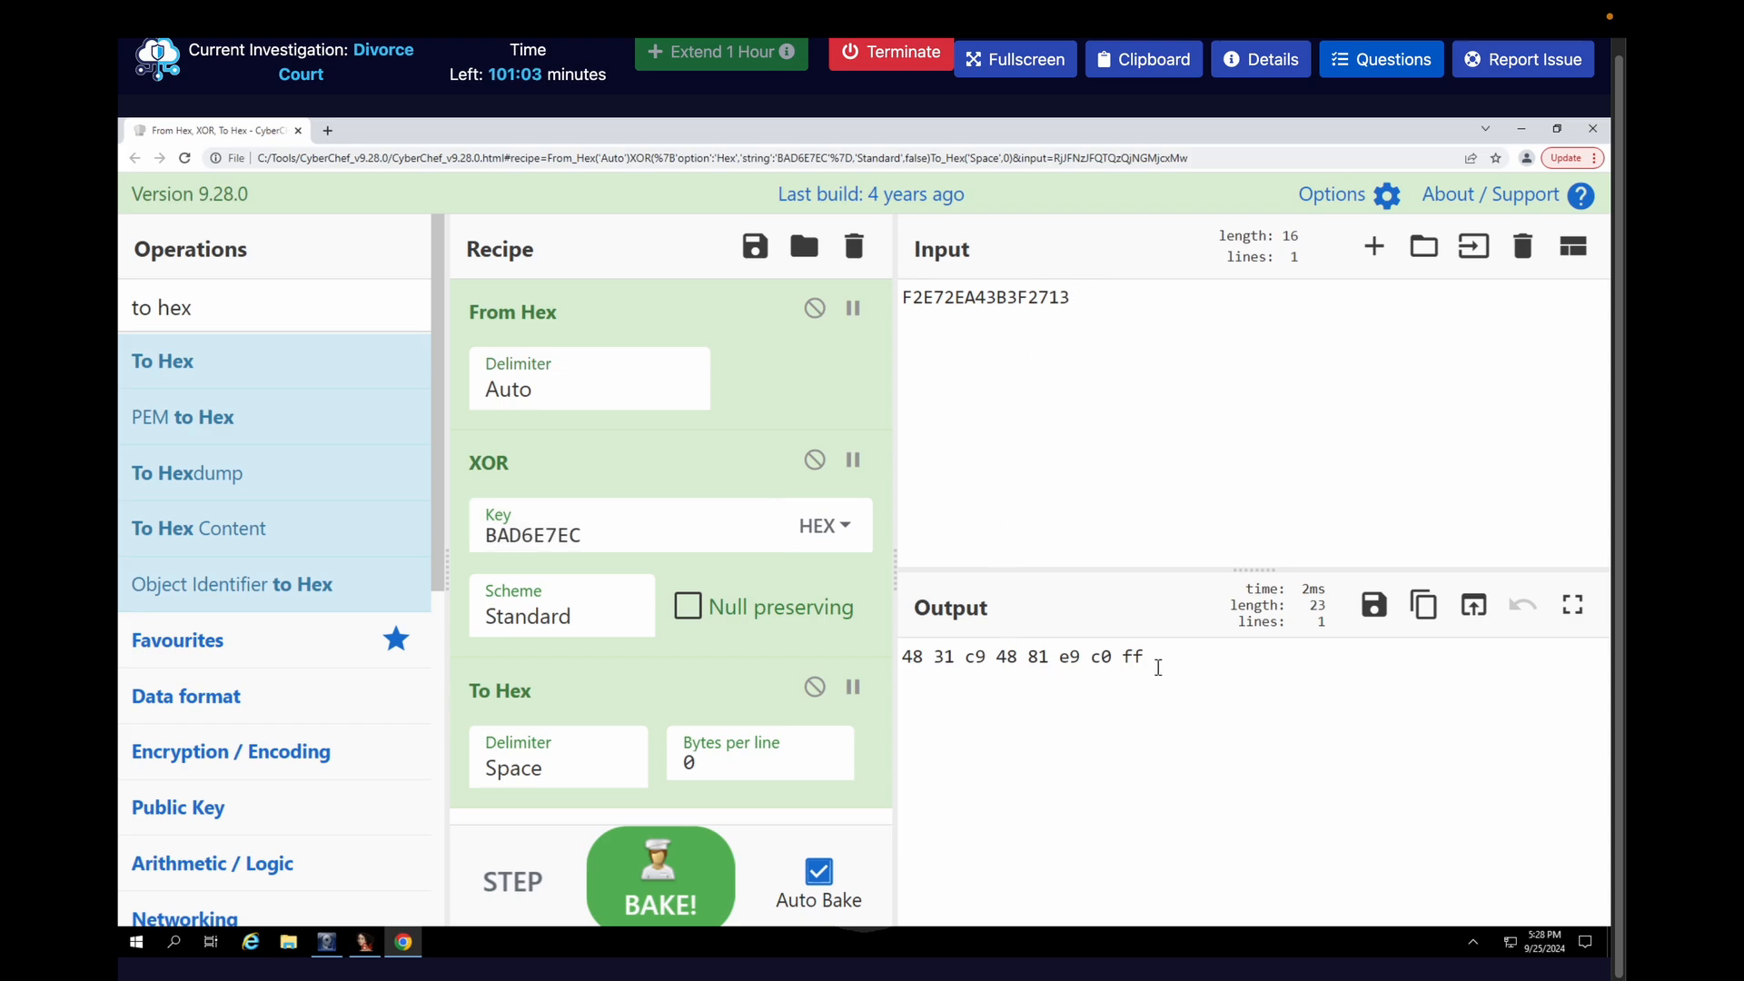
Set the To Hex delimiter to \x and copy the decoded output
left_click_drag(1157, 667, 905, 659)
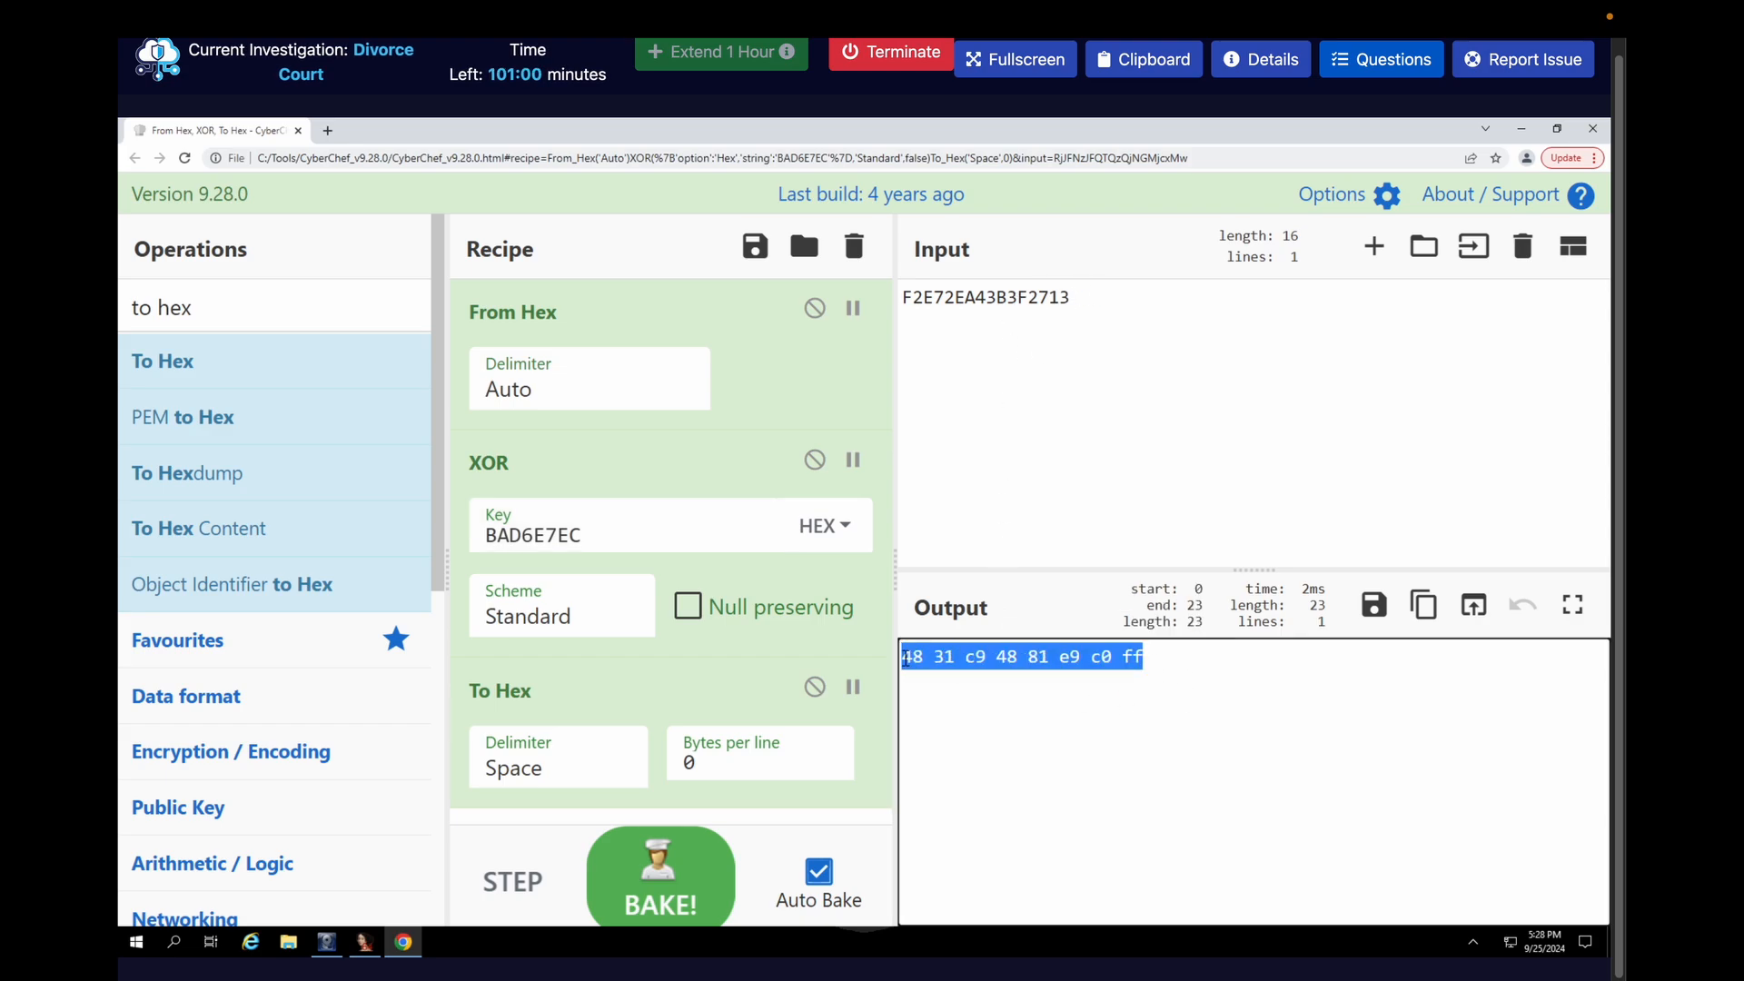
left_click(509, 768)
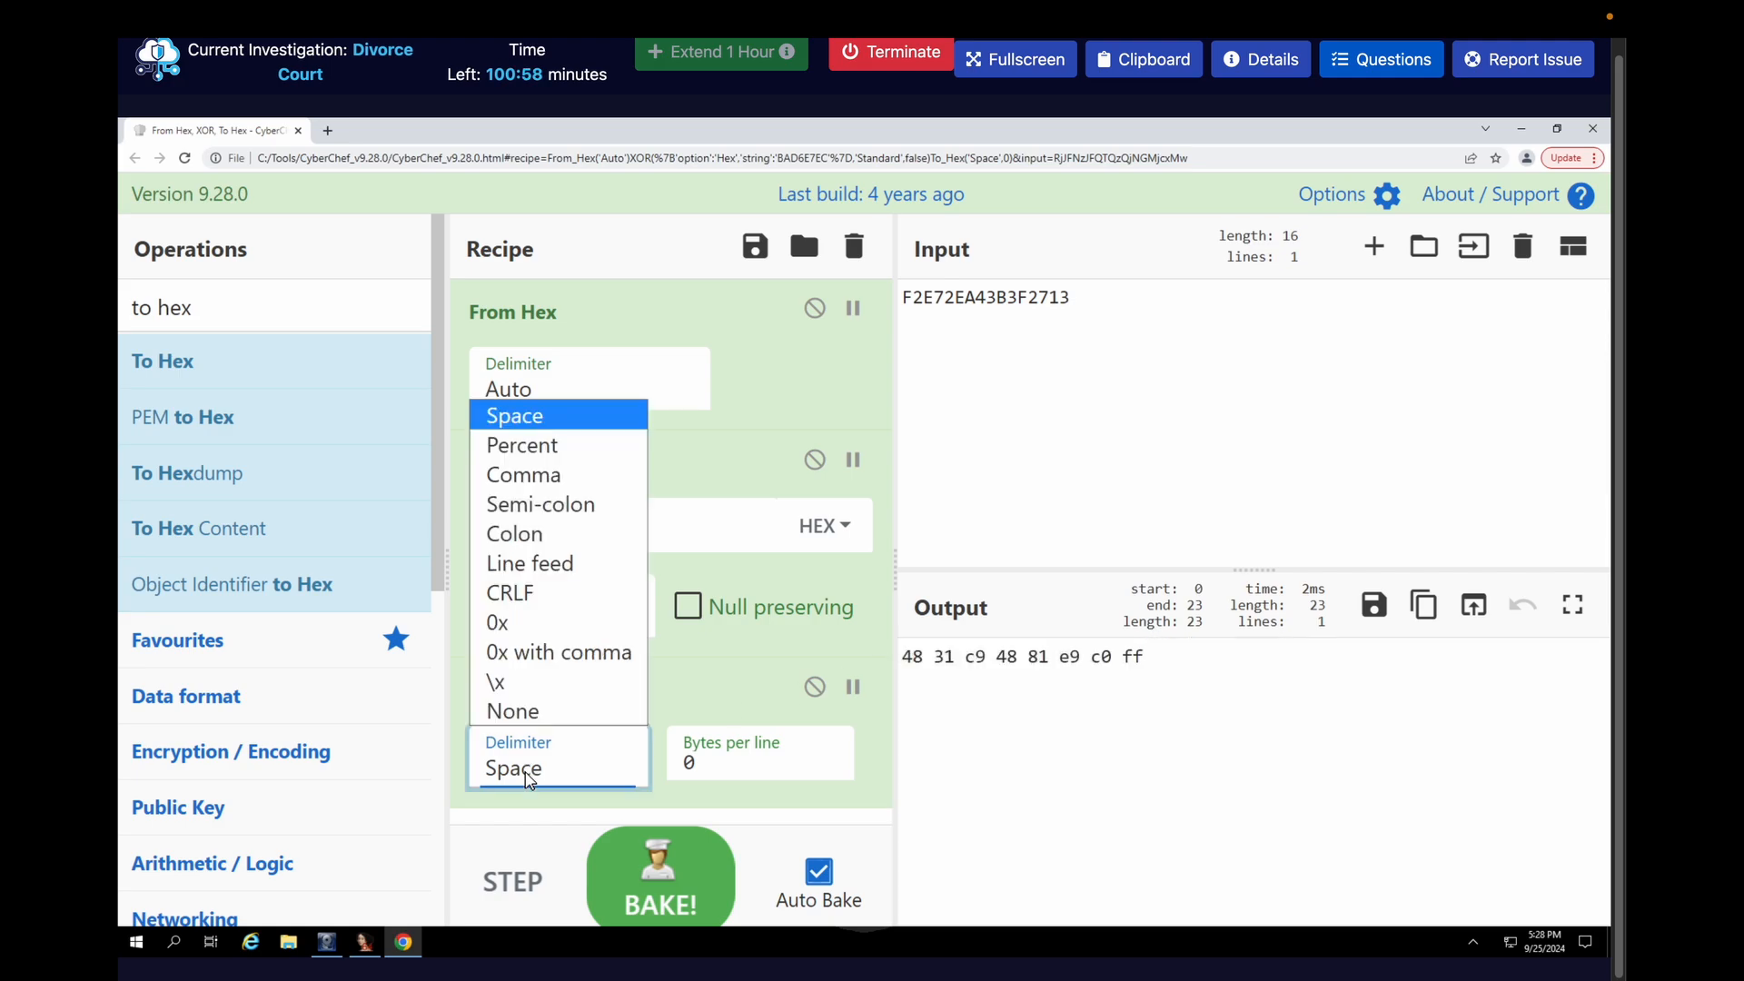
left_click(495, 682)
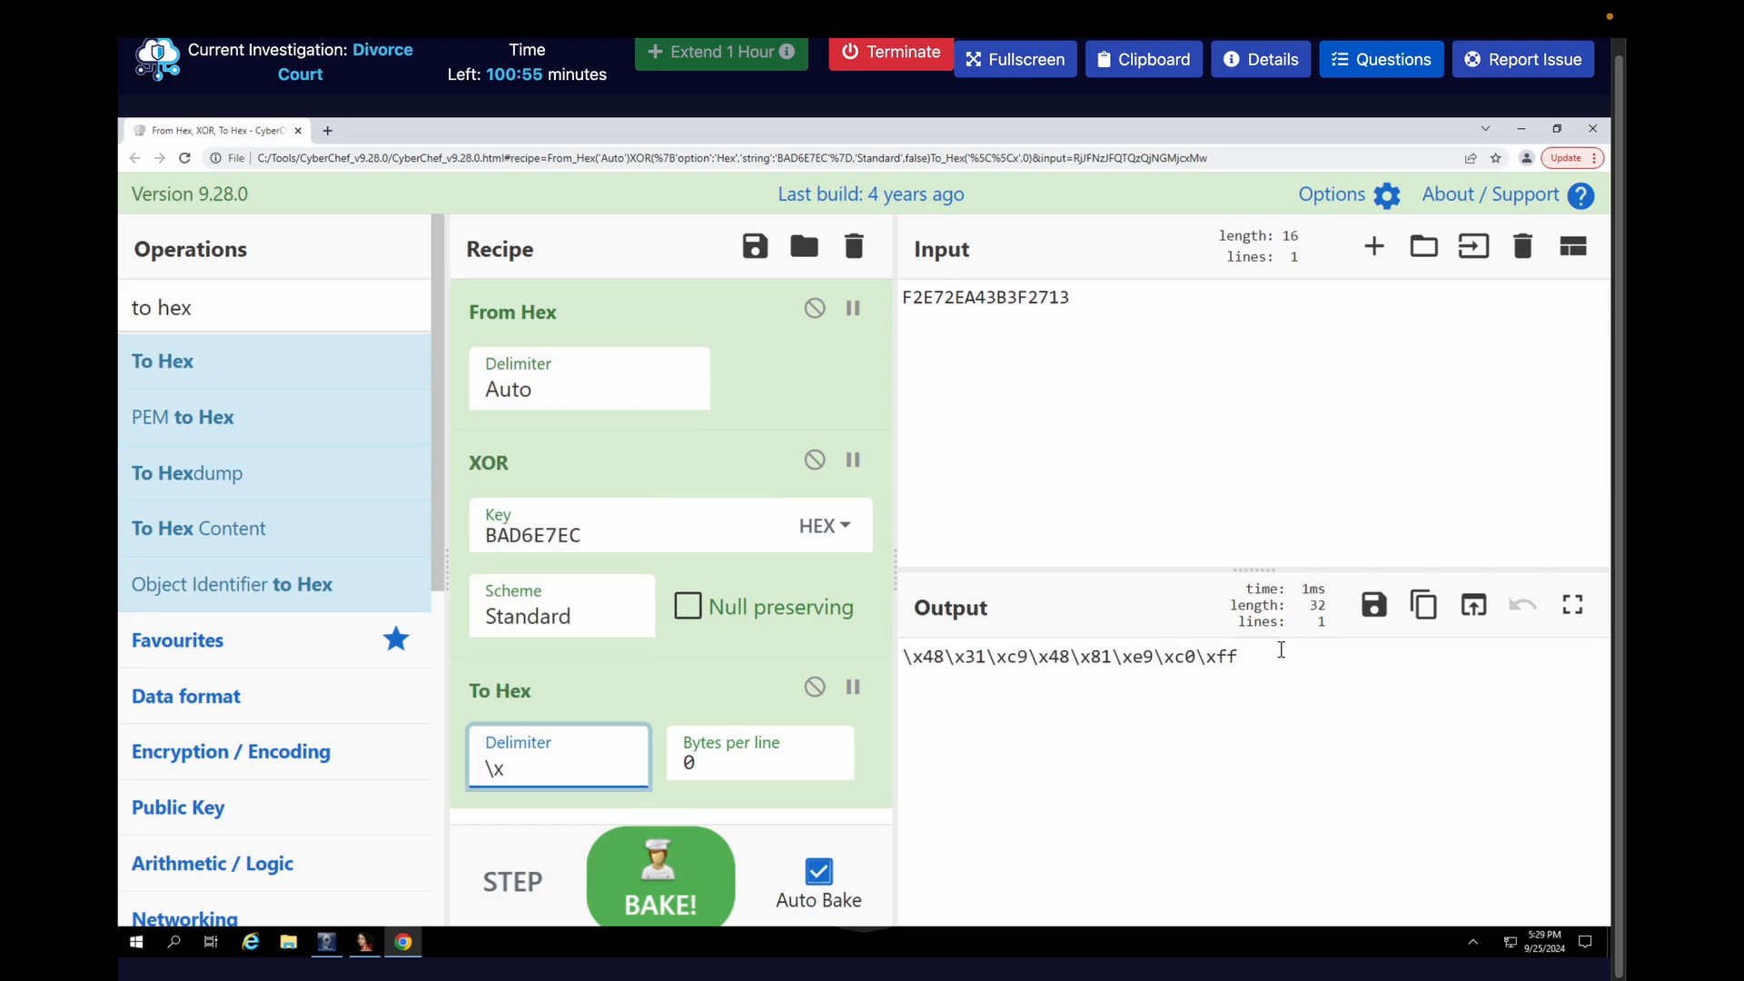
left_click(1425, 614)
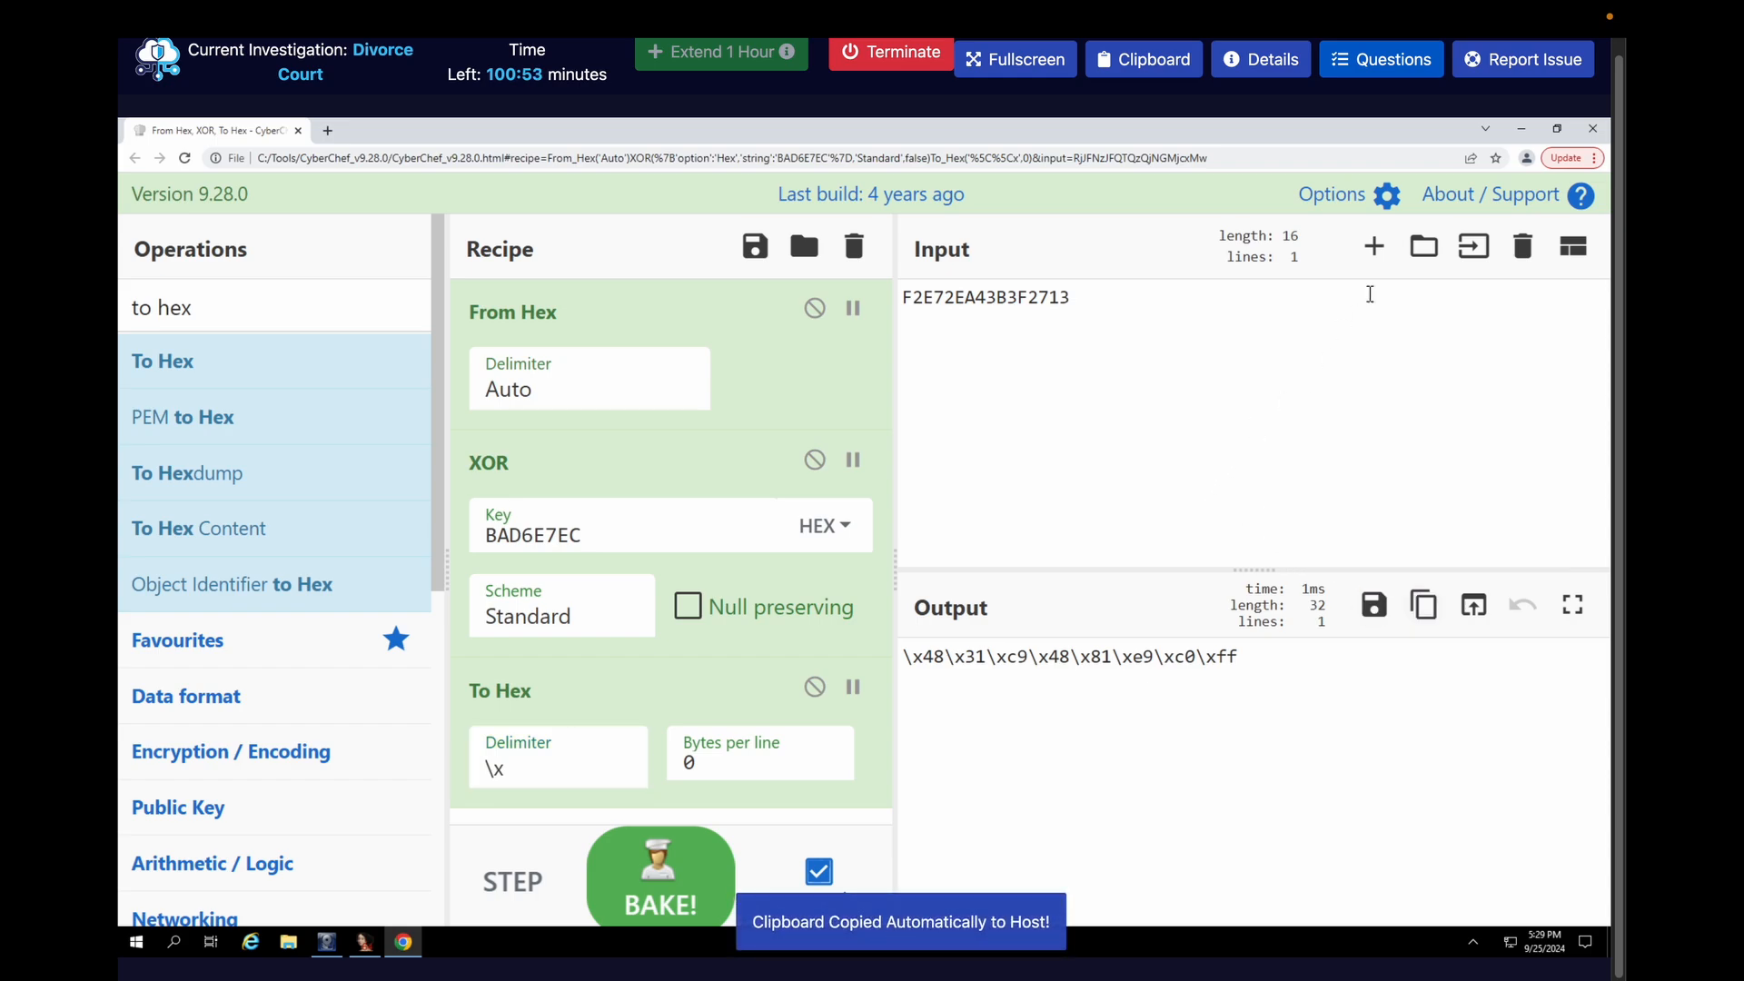
Submit \x48\x31\xc9\x48\x81\xe9\xc0\xff as the answer for the first 8 bytes of the decoded msfvenom shellcode
left_click(1382, 69)
scroll(1265, 601, "down", 15)
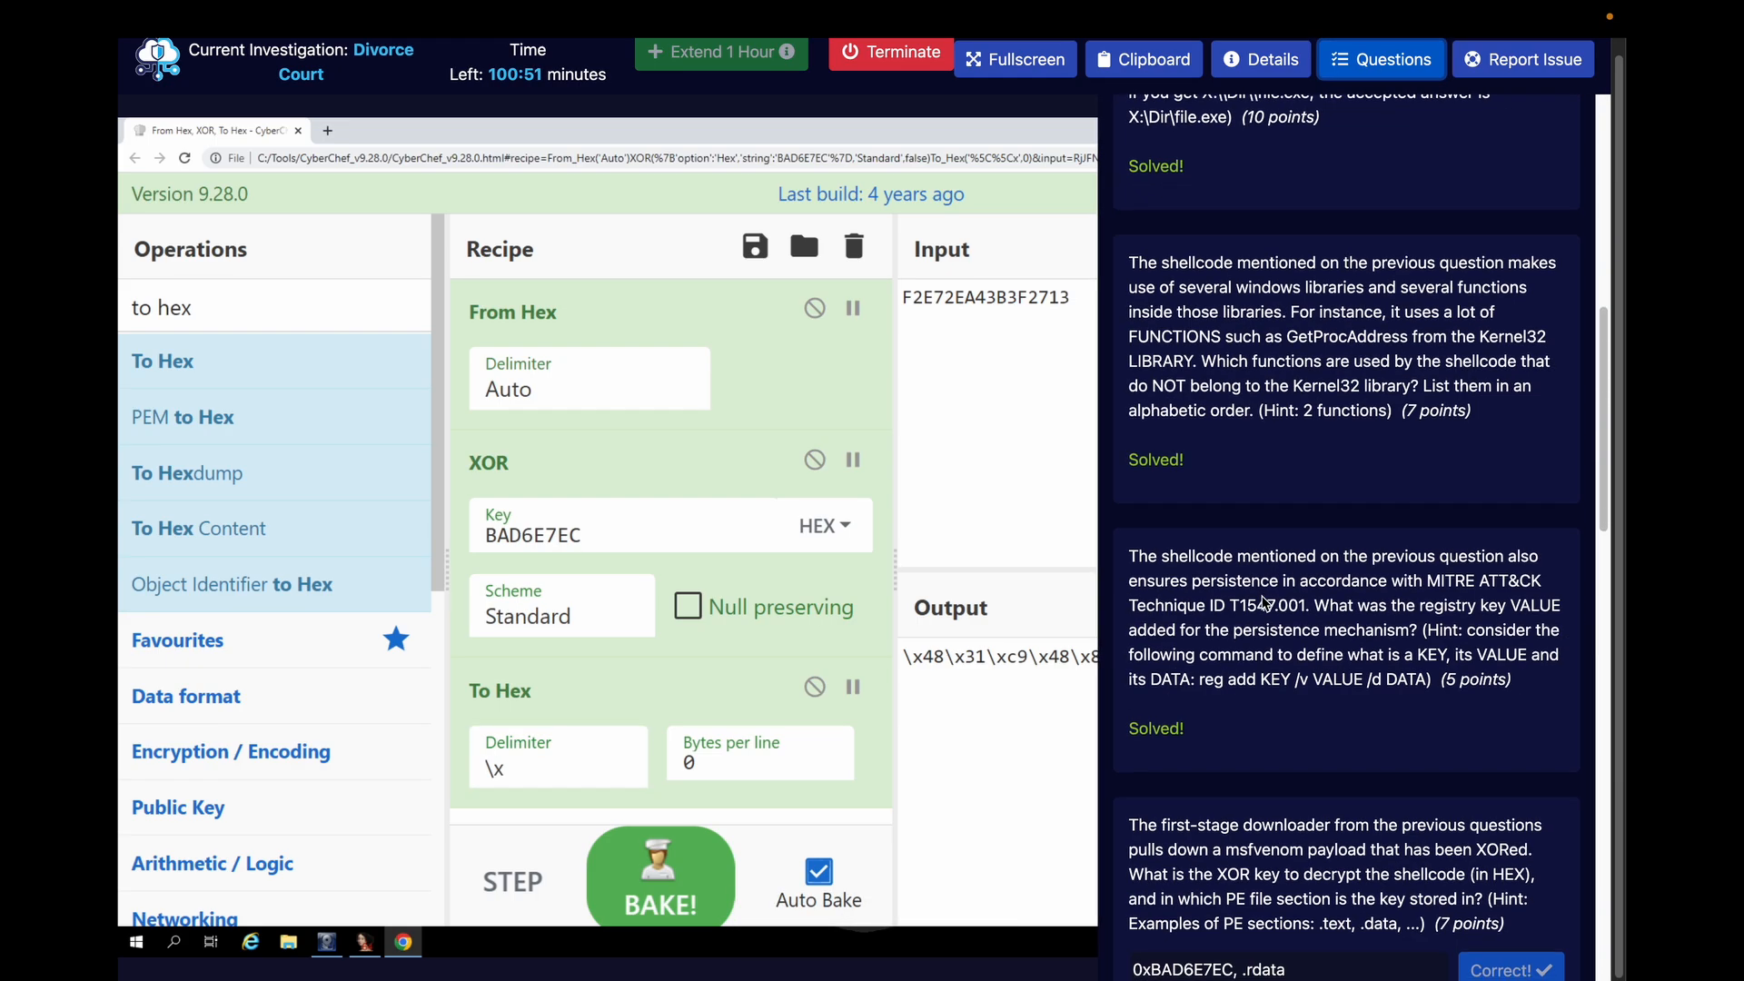
left_click(1227, 480)
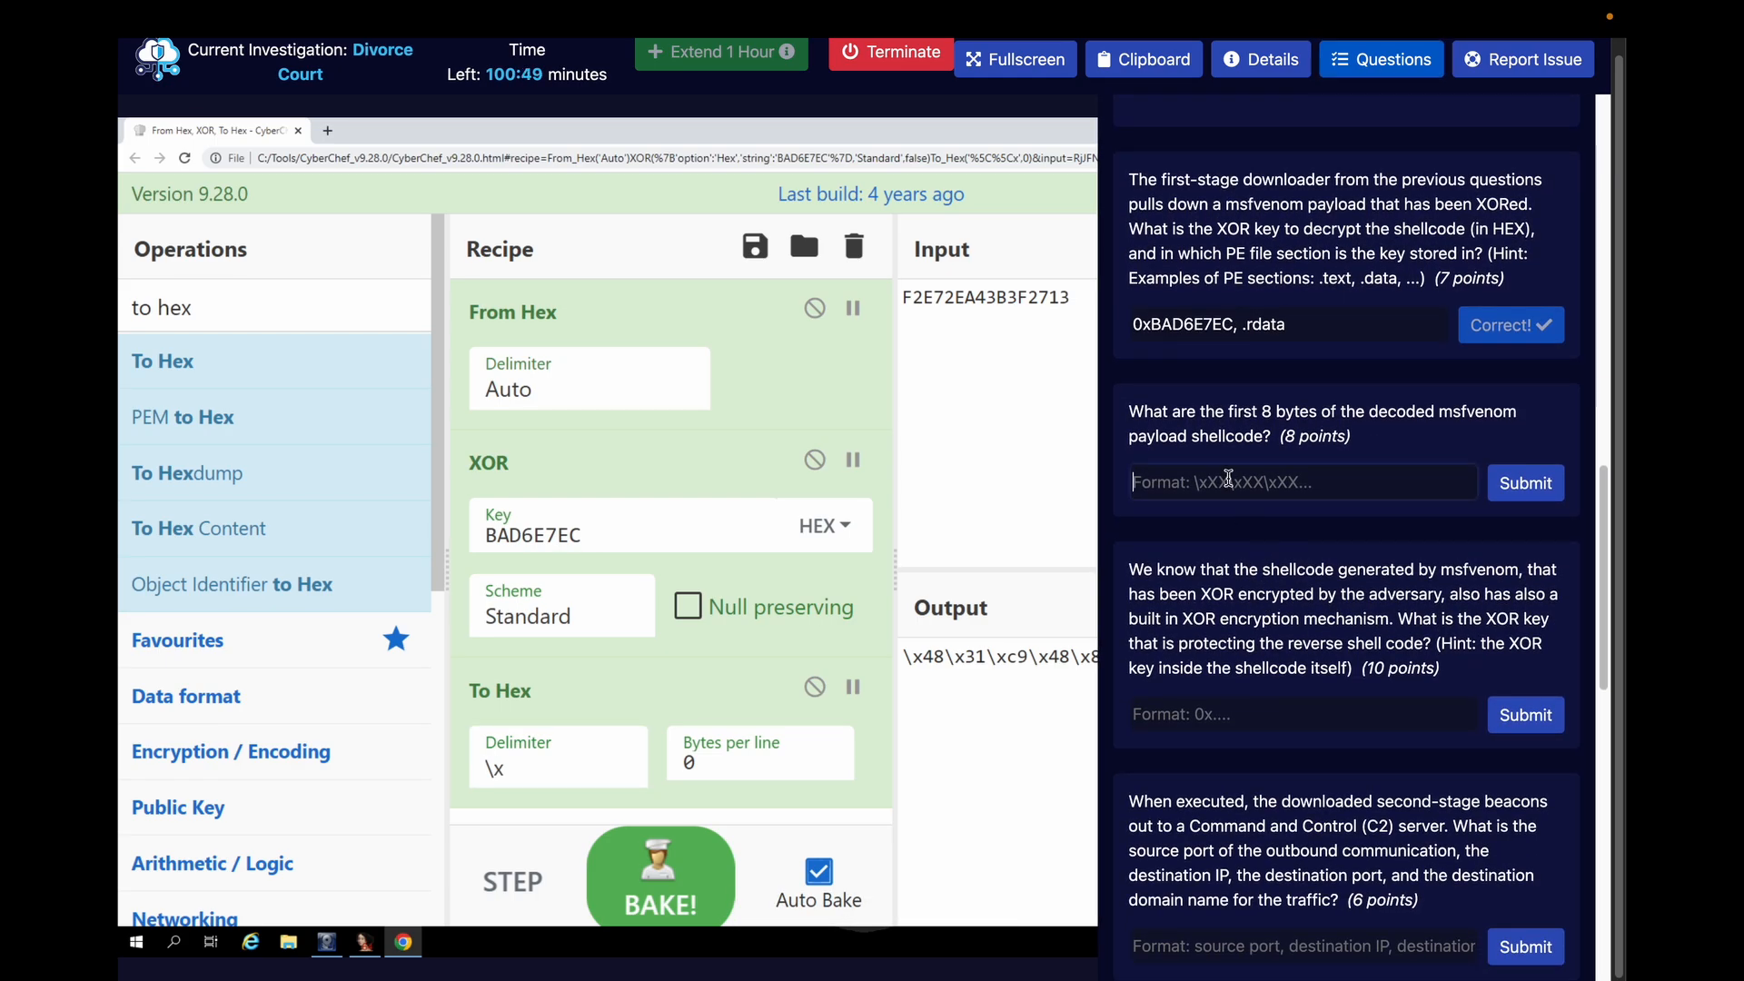
key("ctrl+v")
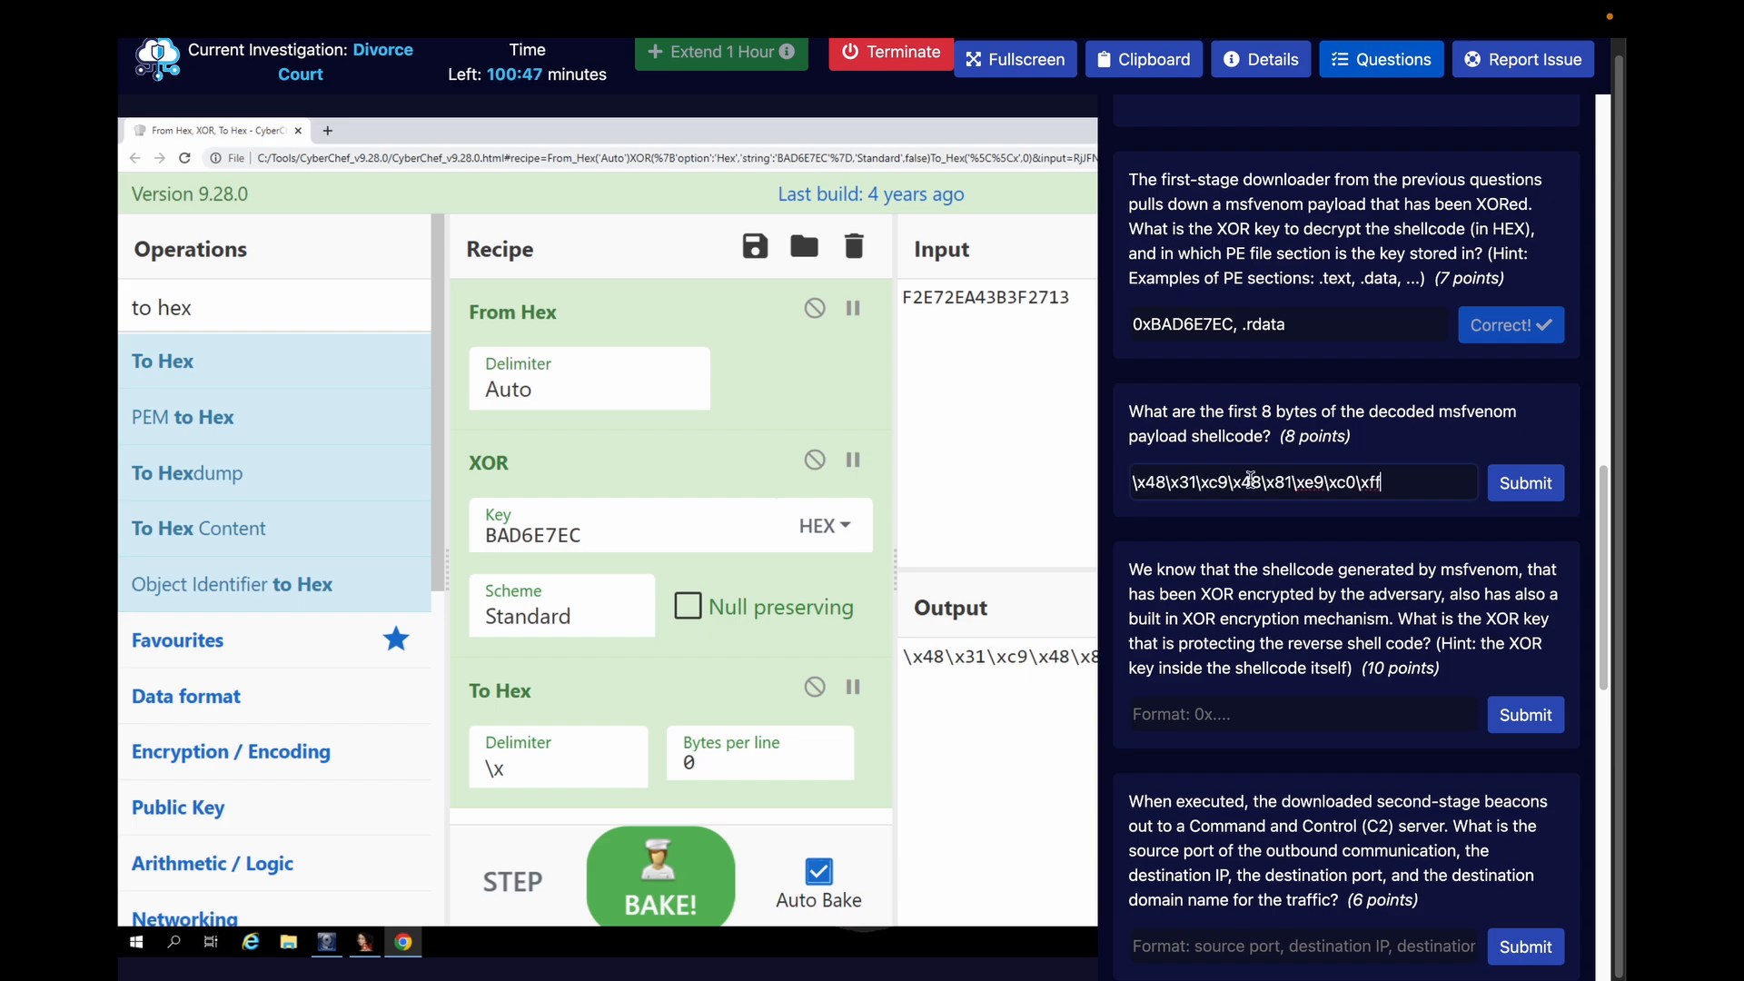
left_click(1524, 482)
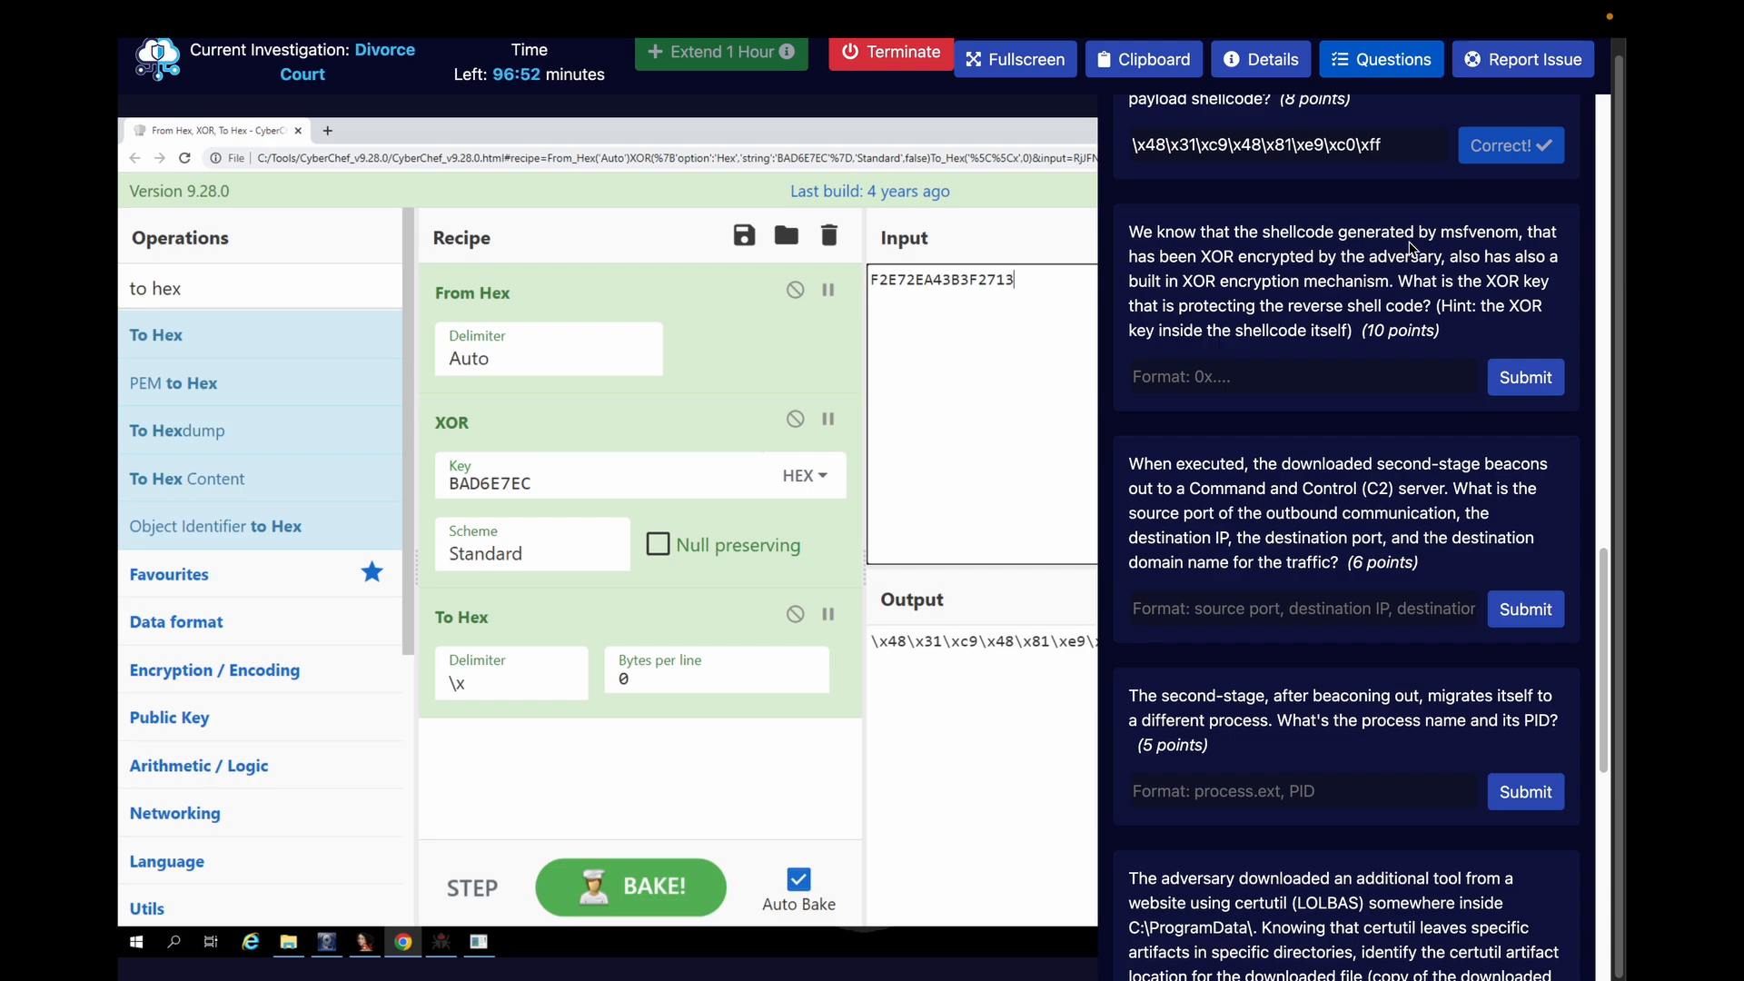
Close the questions, switch to IDA, and select the suppahCode bytes from 404000 through 40423F in the hex view
left_click(1353, 59)
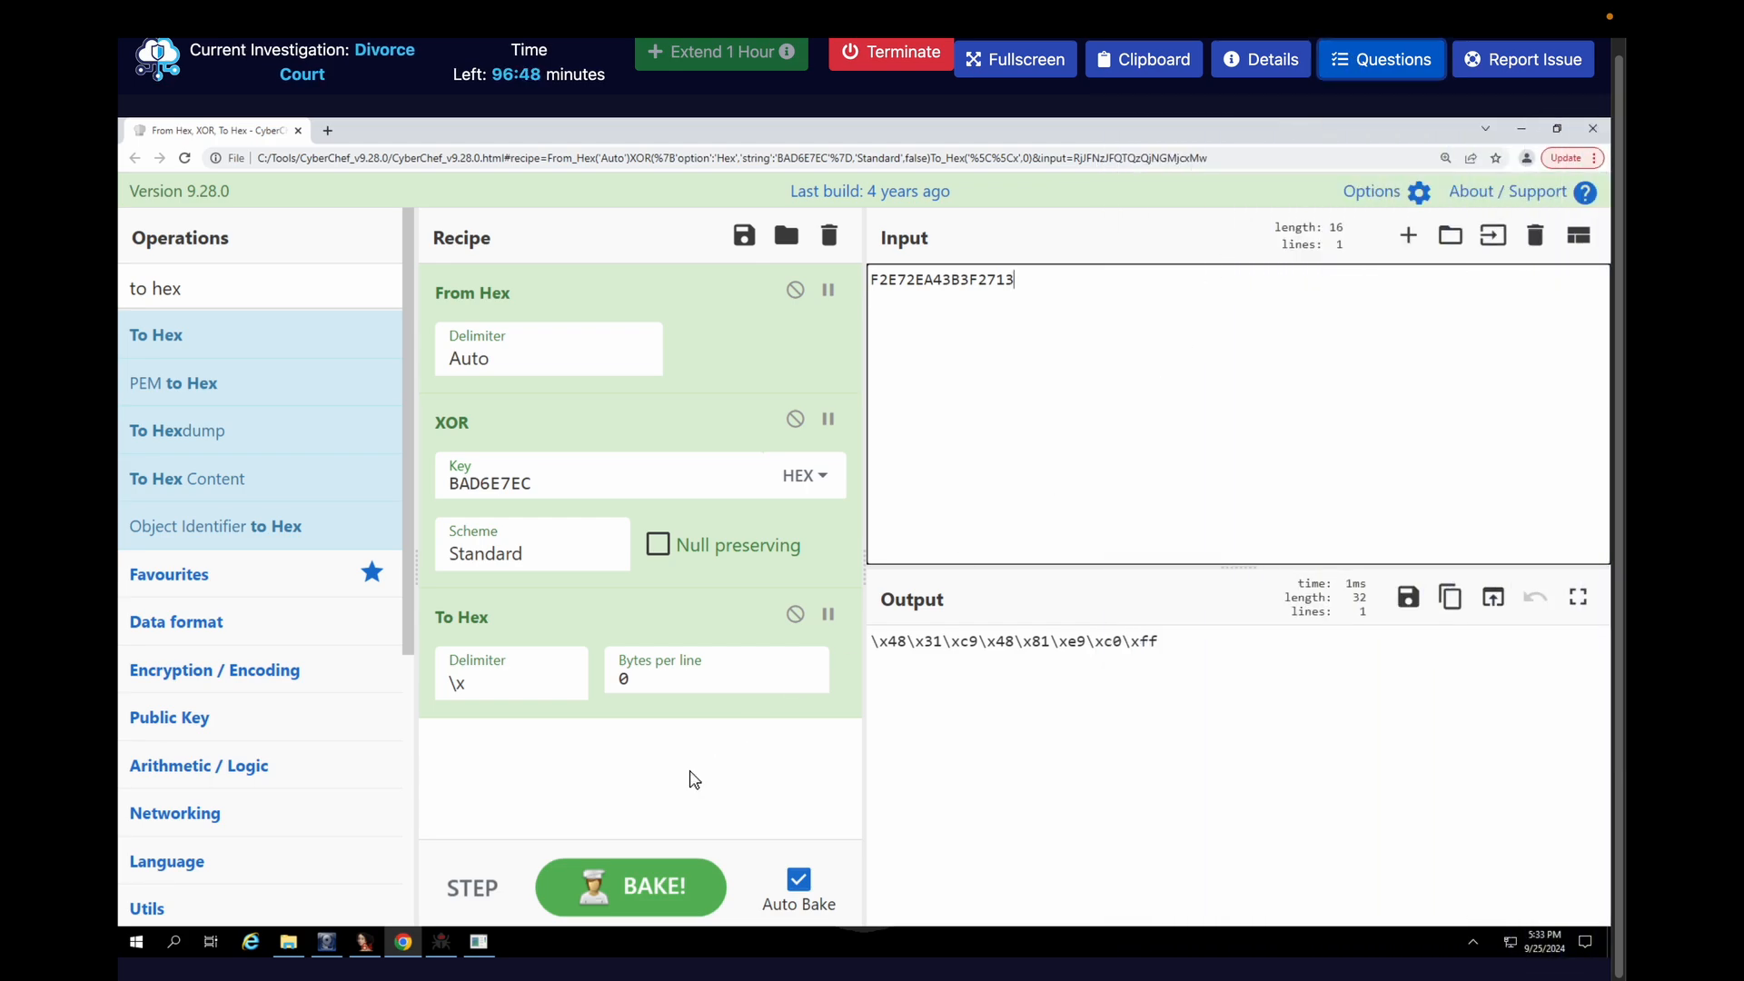
left_click(366, 955)
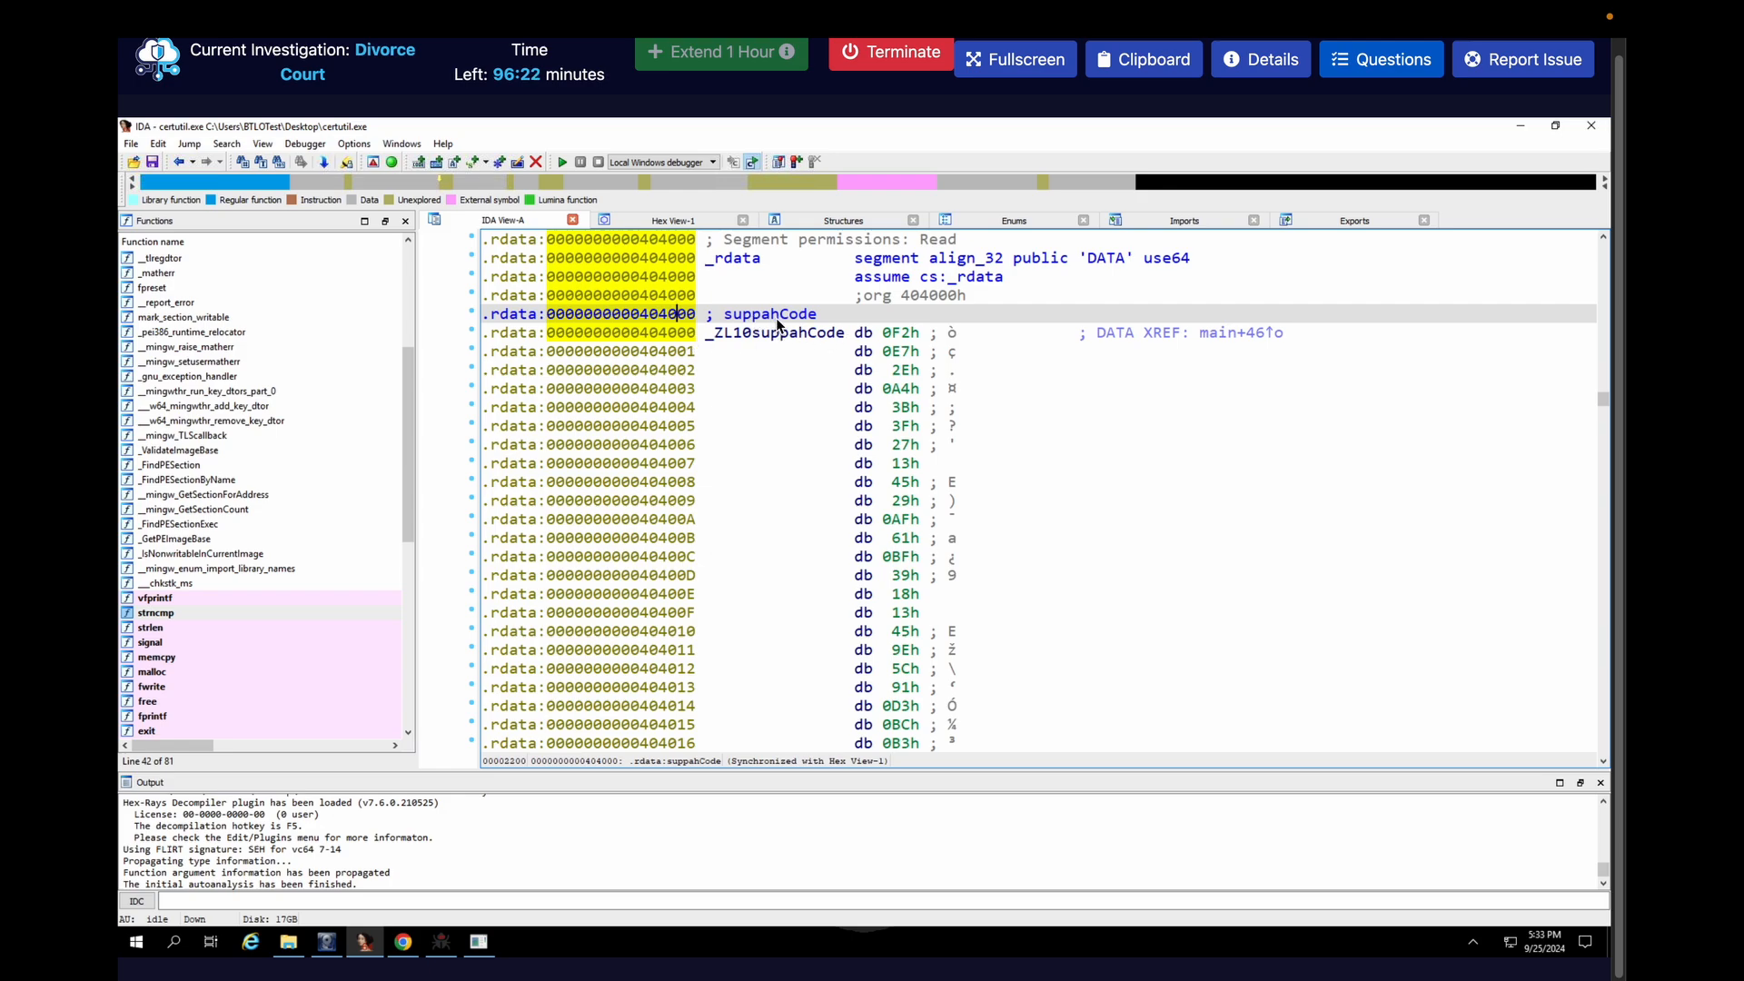
left_click(683, 220)
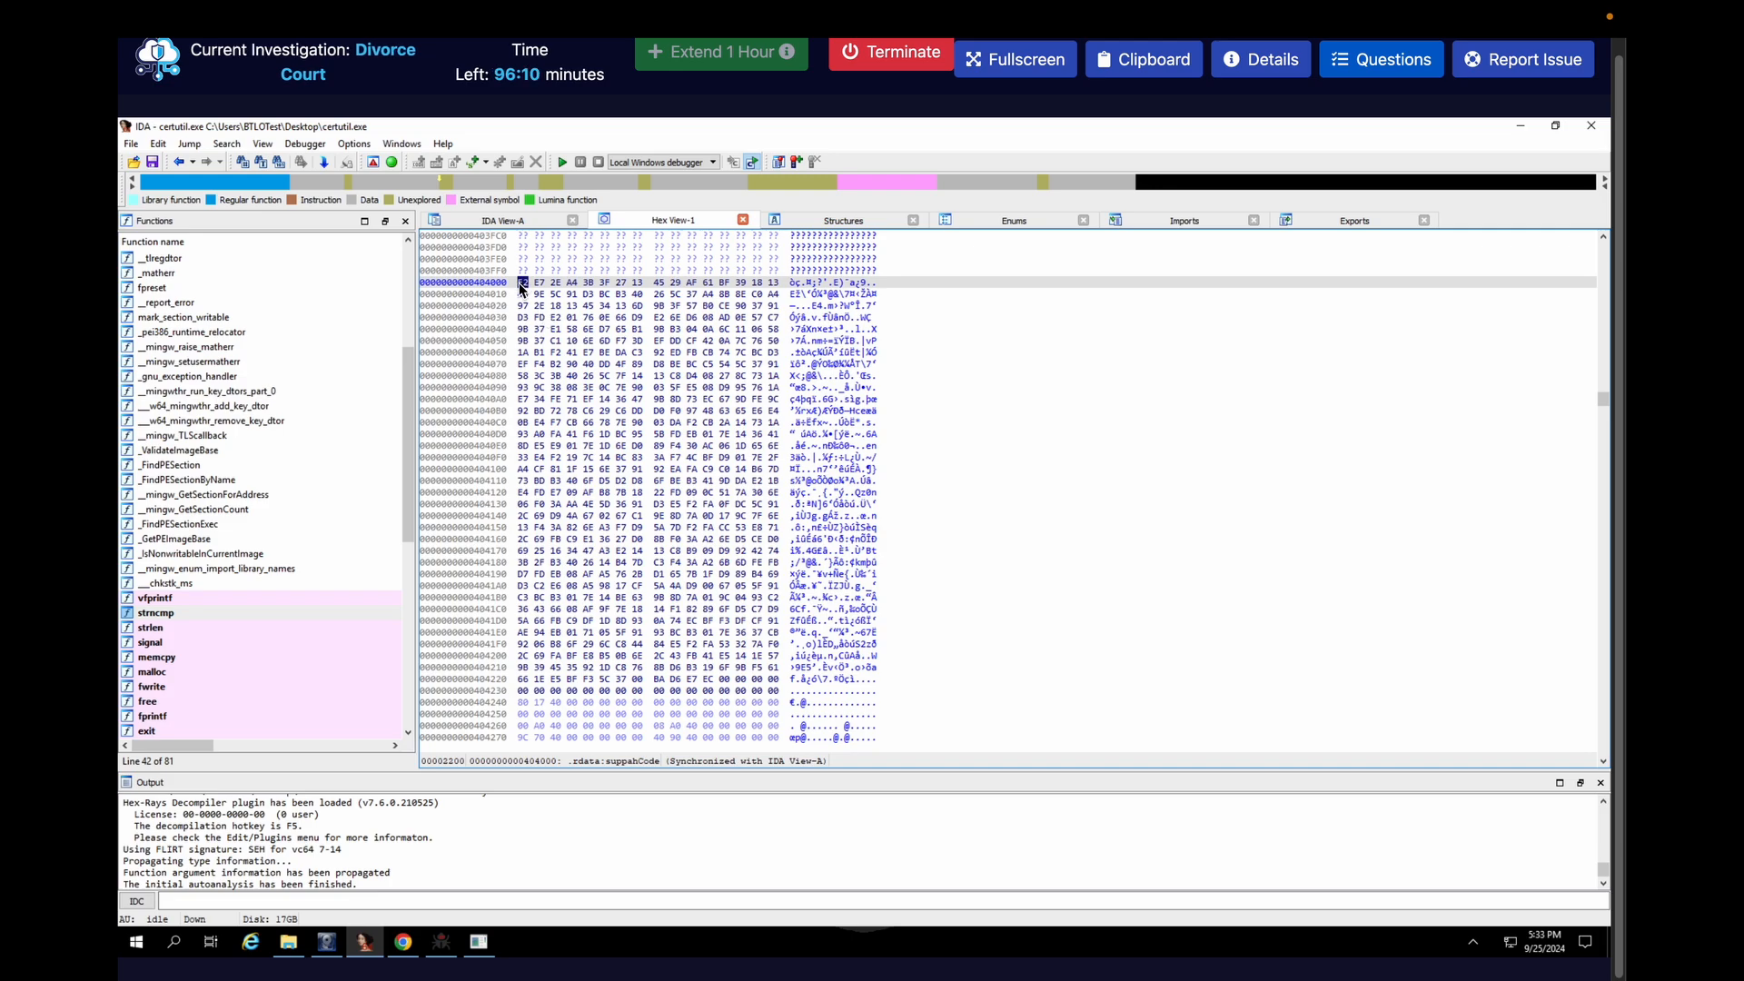
left_click_drag(522, 287, 640, 482)
left_click_drag(716, 585, 779, 689)
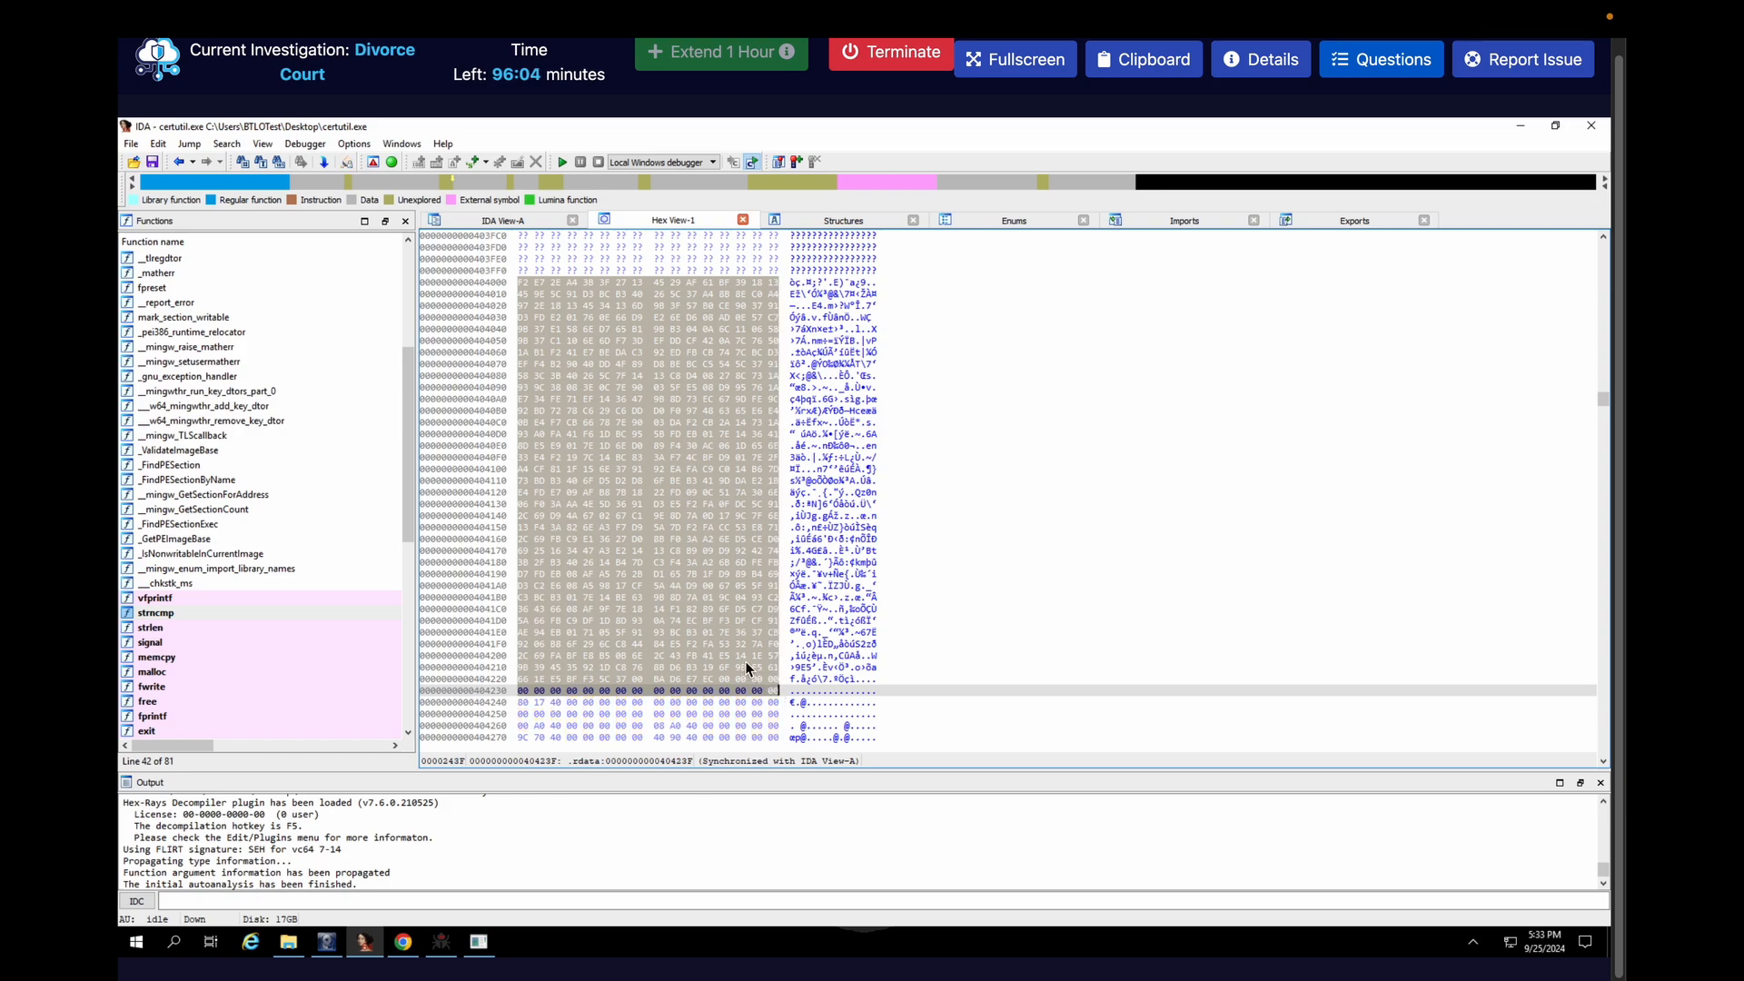
Save the selected shellcode bytes to a file named xored_sc.txt on the Desktop
right_click(747, 668)
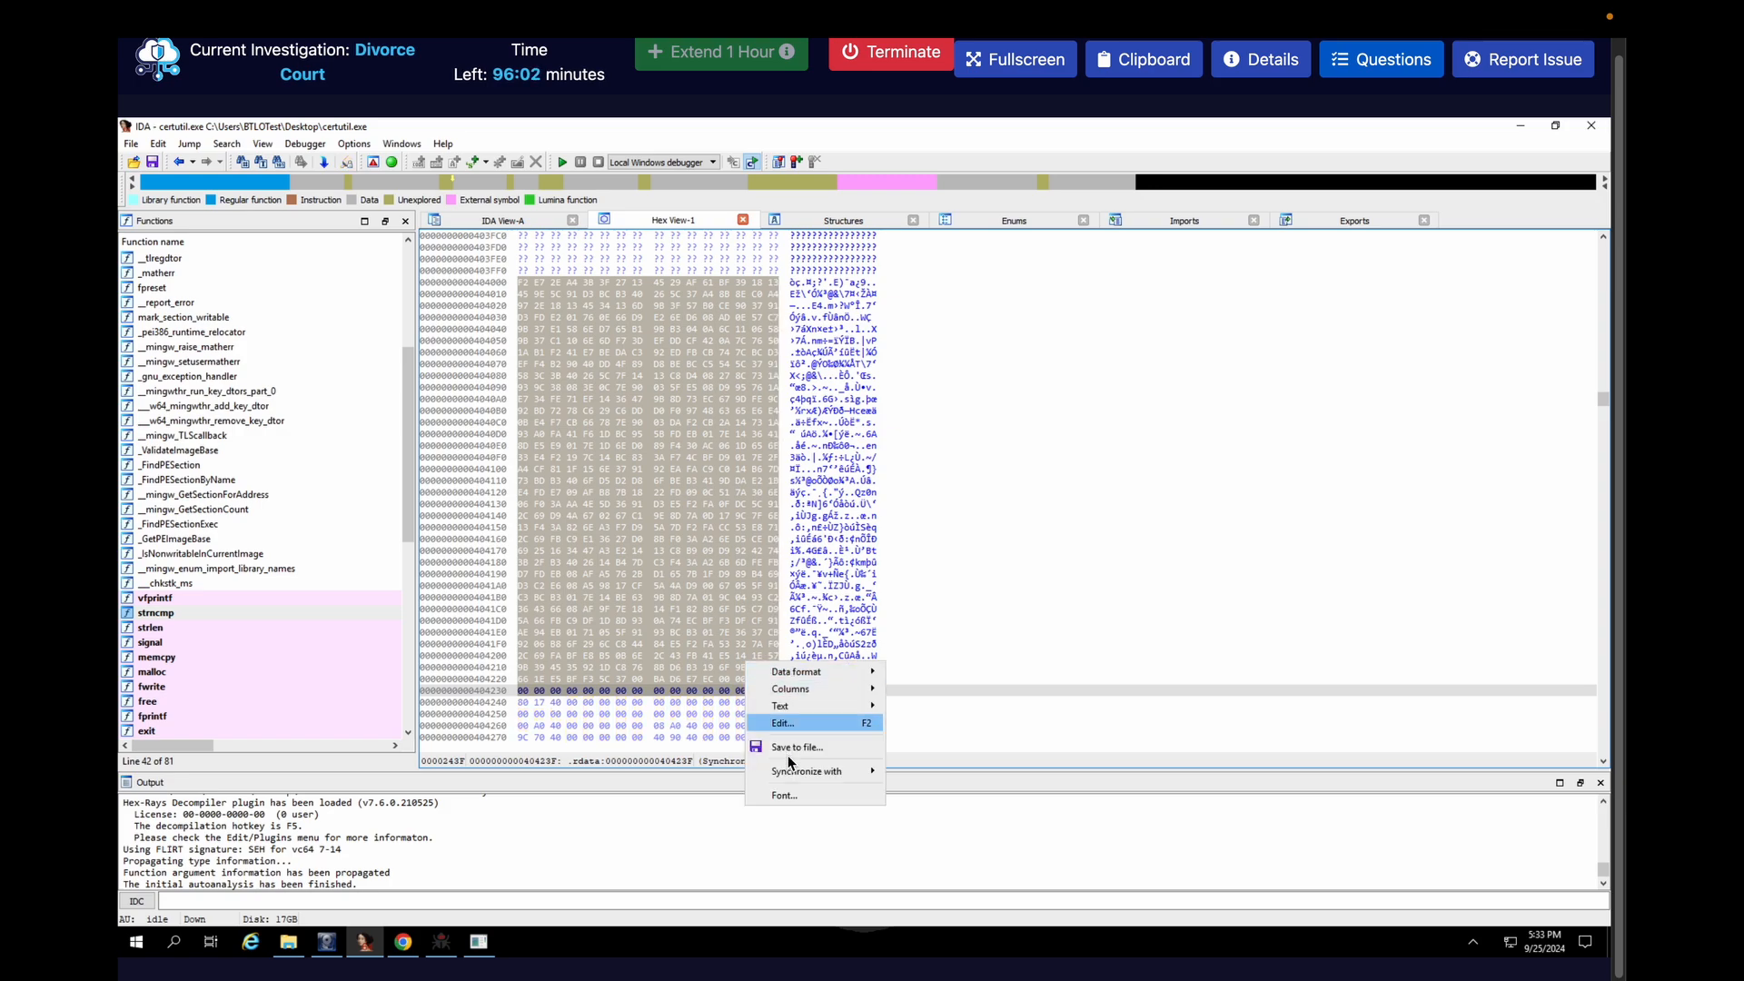
left_click(792, 749)
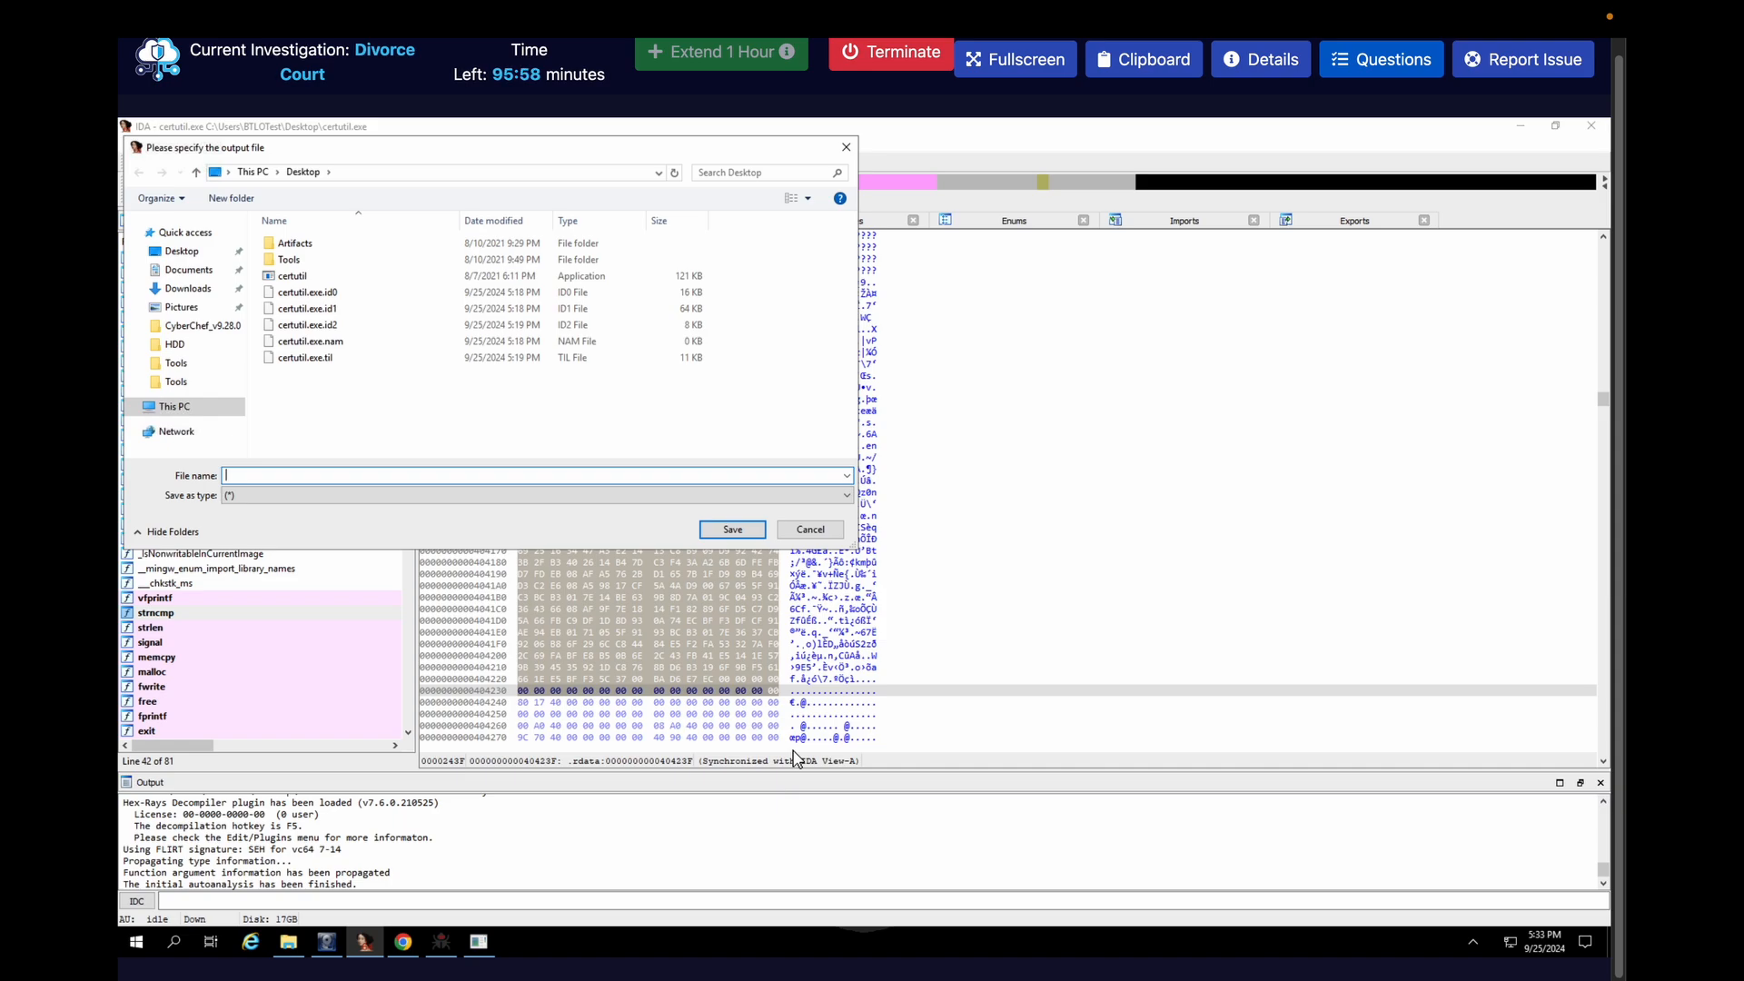
type("hex")
key("BackSpace")
key("BackSpace")
type("xored_sc.txt")
left_click(731, 530)
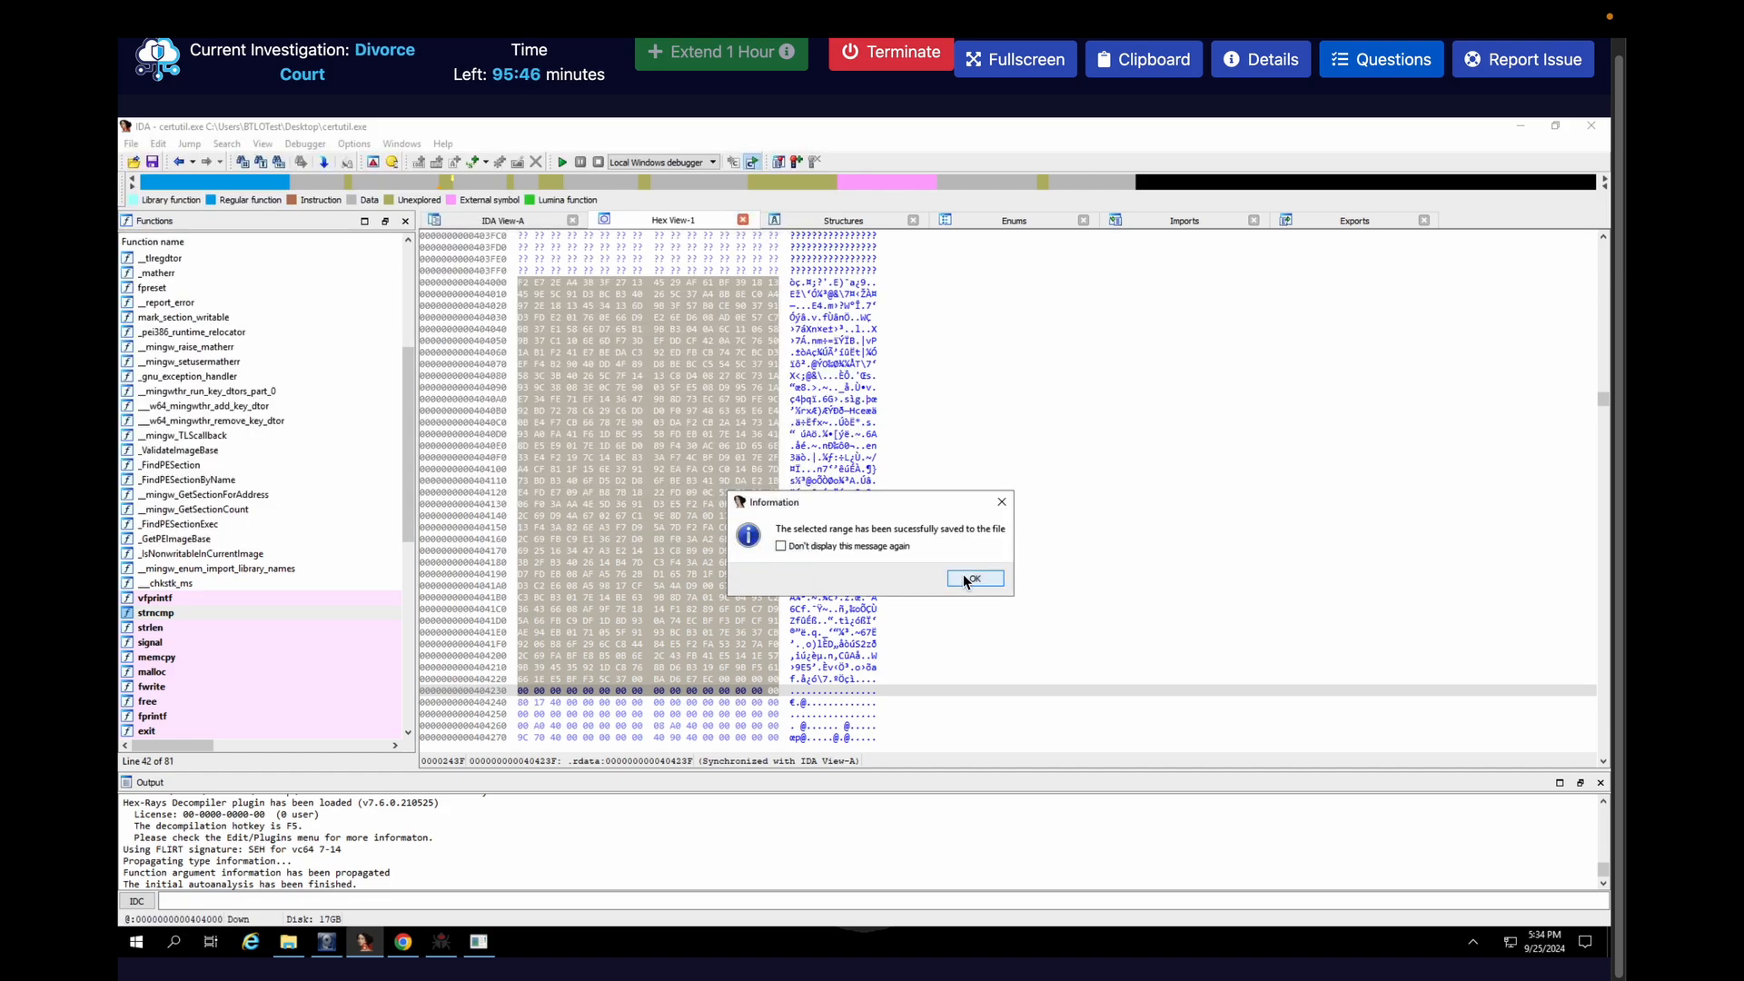
left_click(963, 574)
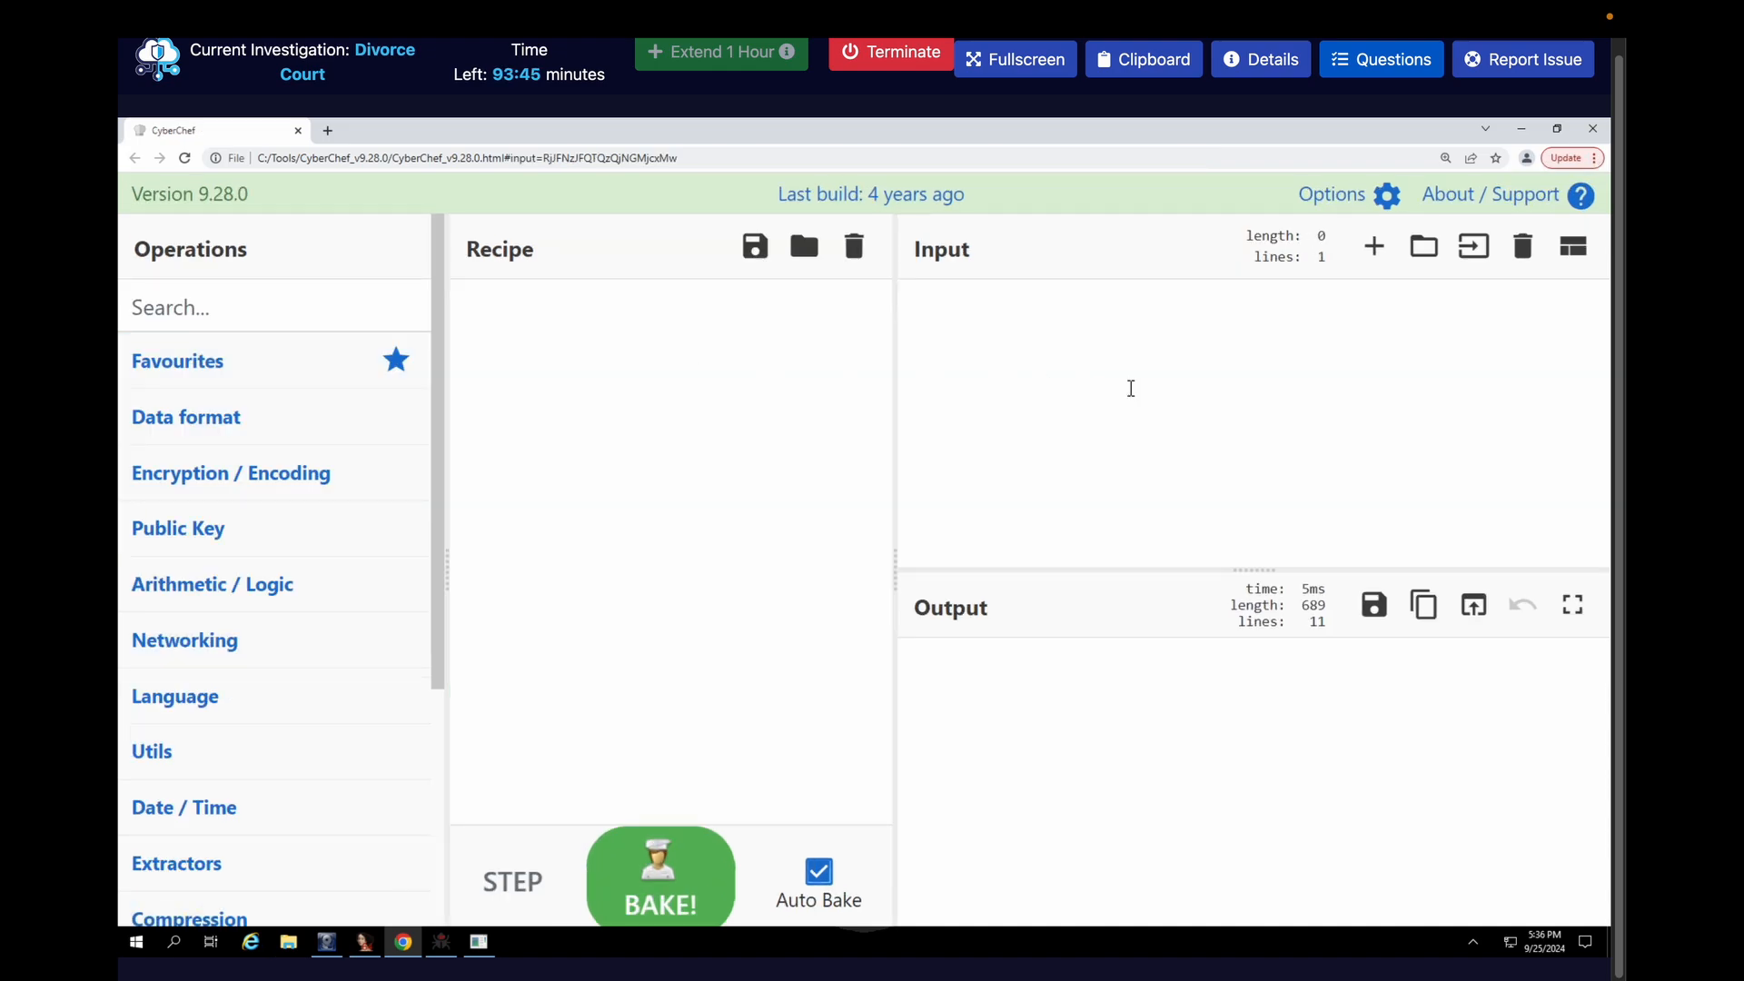
Load the file xored_sc.txt from the Desktop as input in the emptied CyberChef page
left_click(1131, 388)
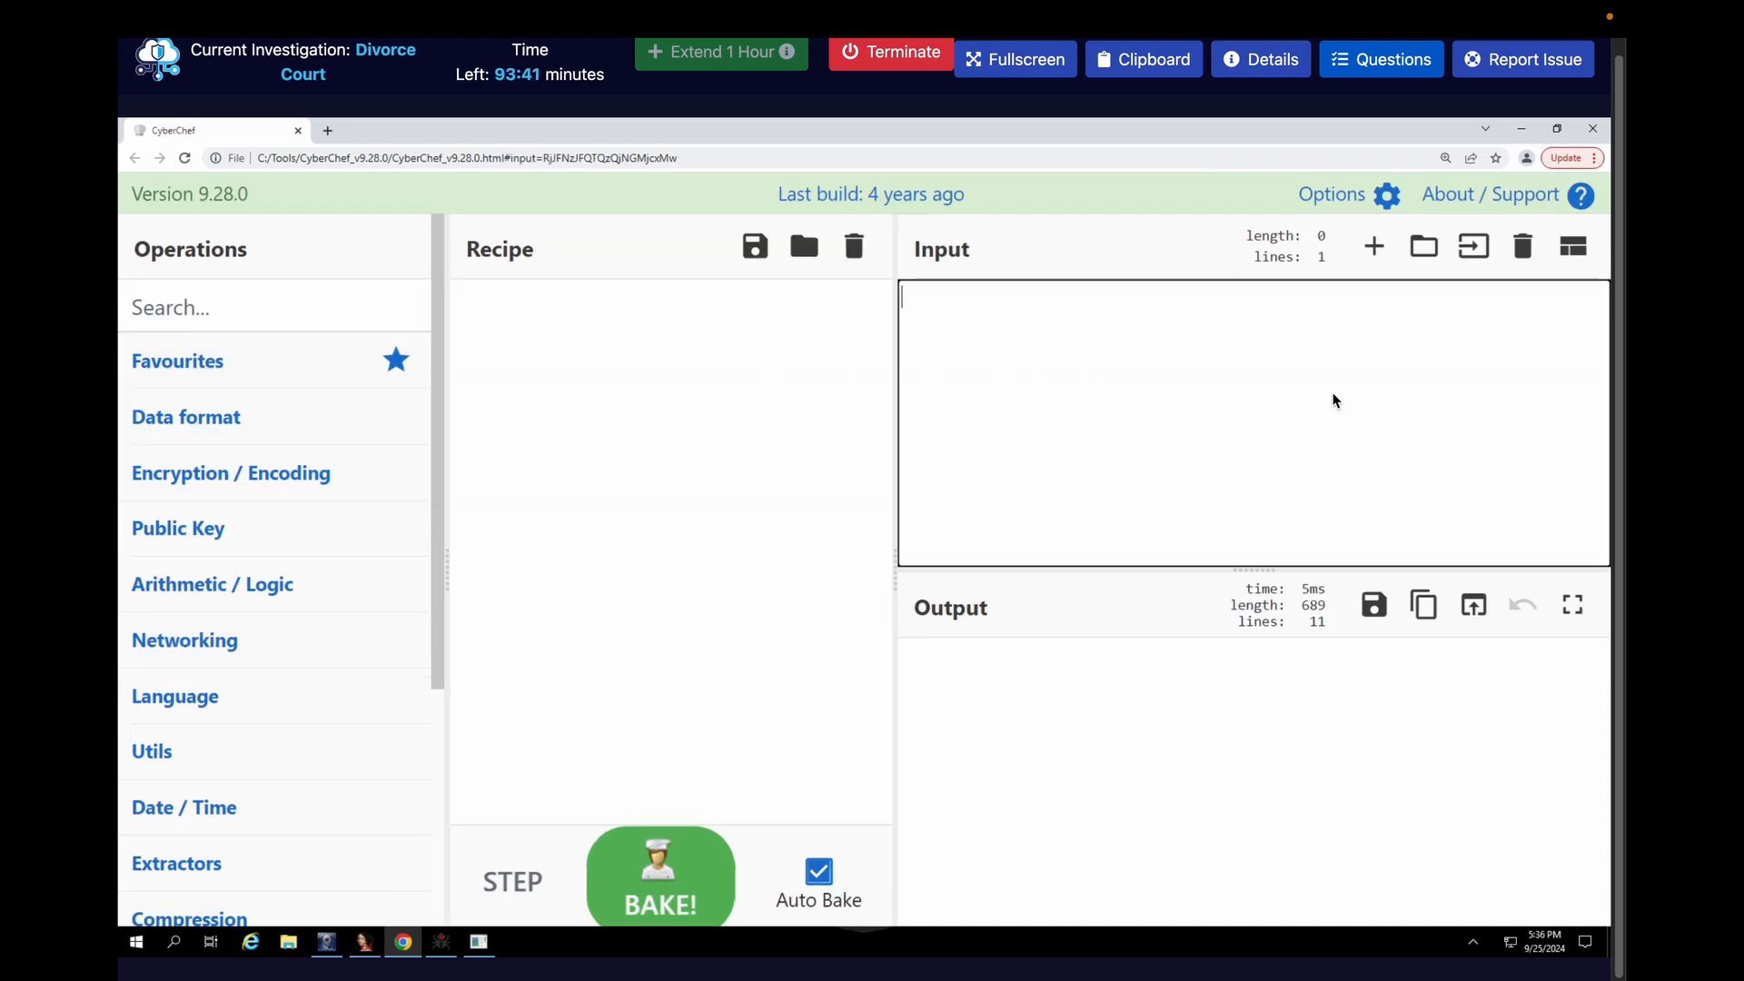
left_click(1473, 256)
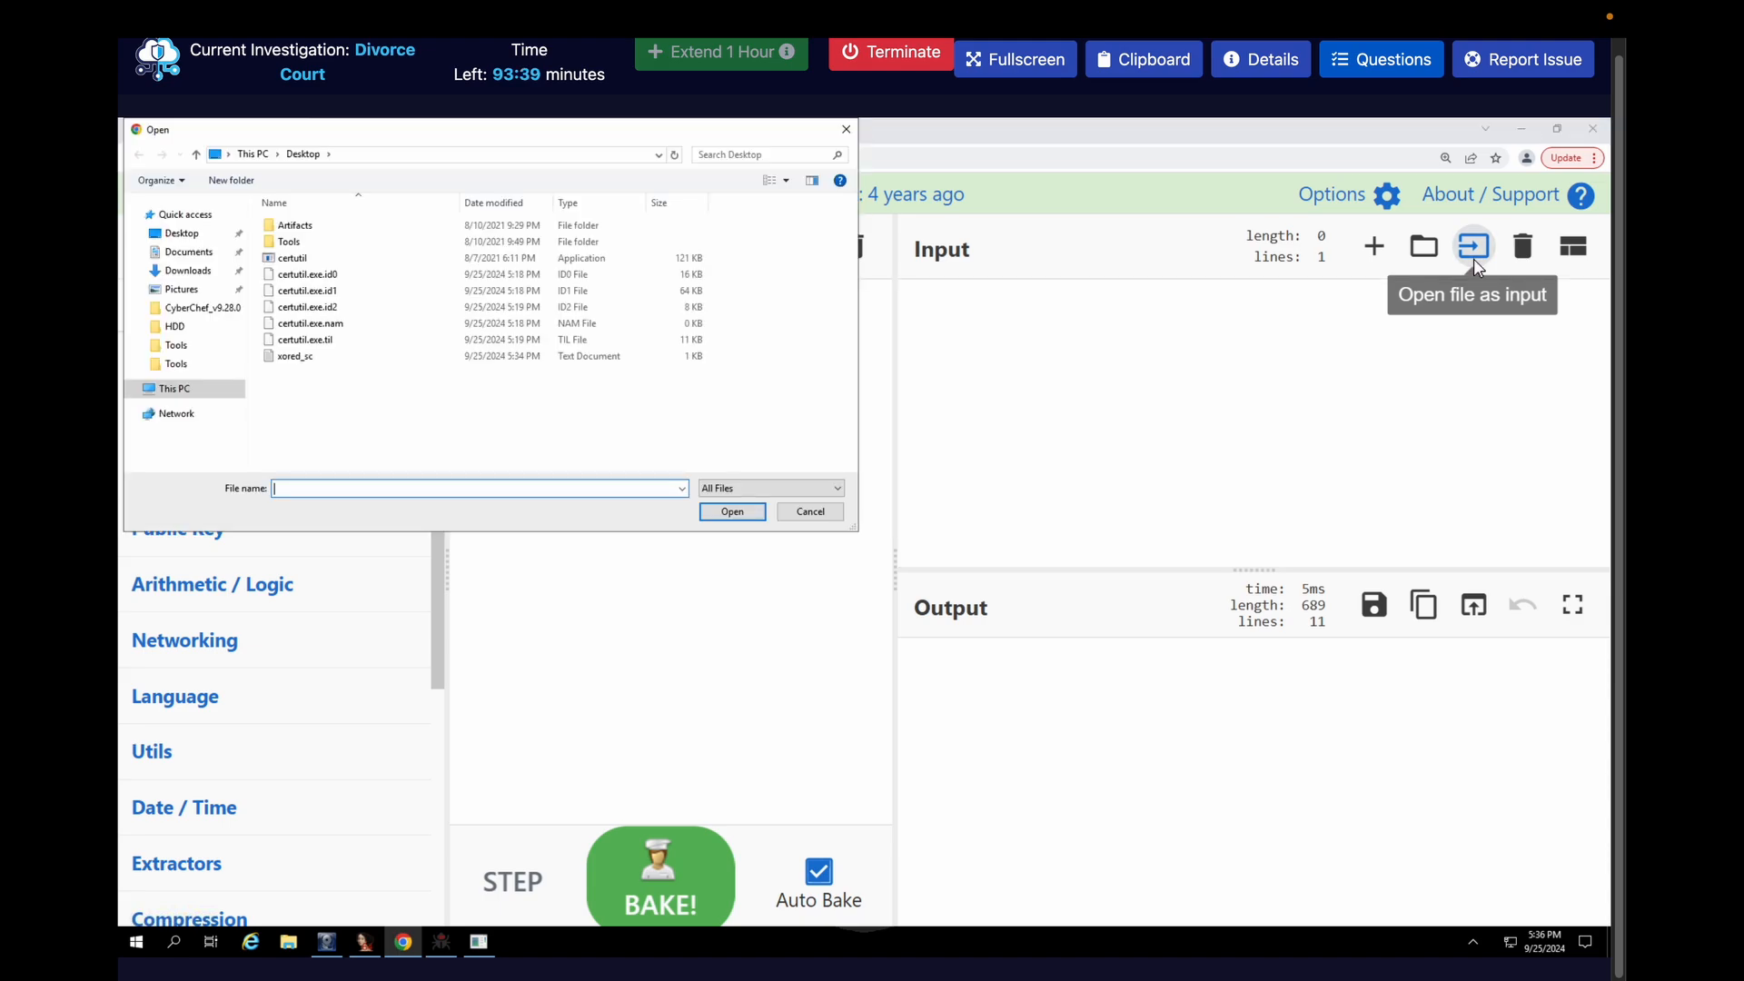
double_click(316, 358)
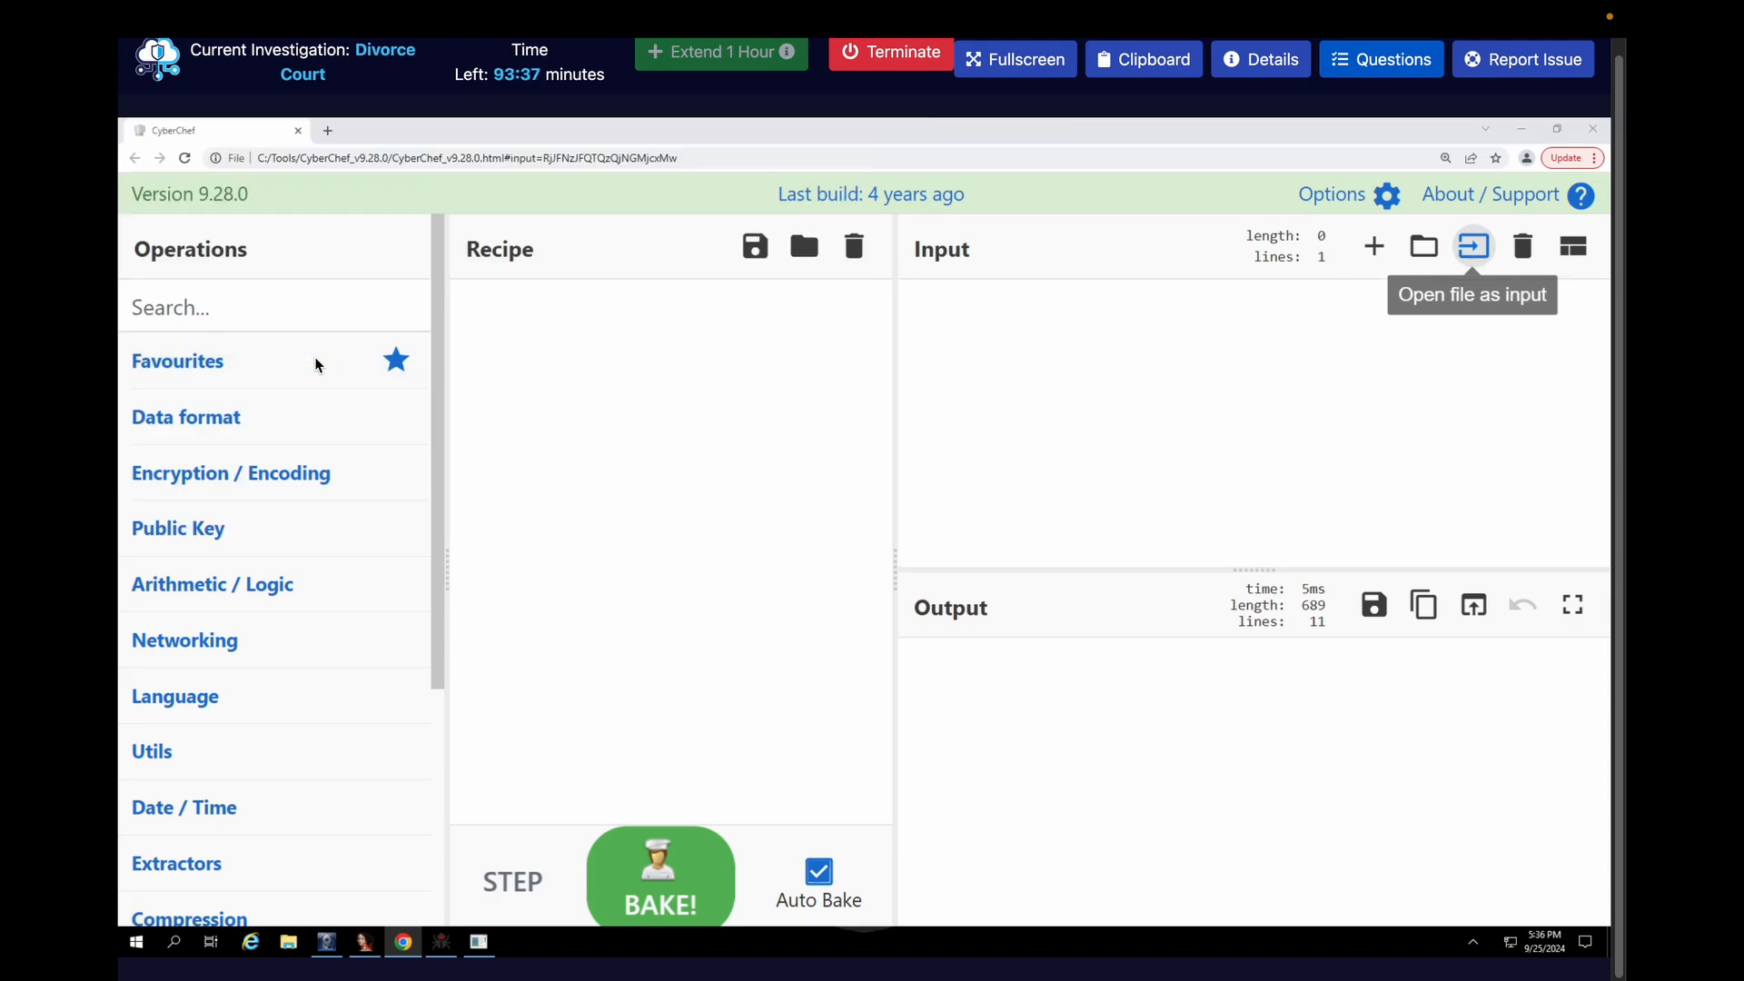
Find the XOR operation, add it to the recipe, and set its hex key to BAD6E7EC from the submitted answer
left_click(300, 307)
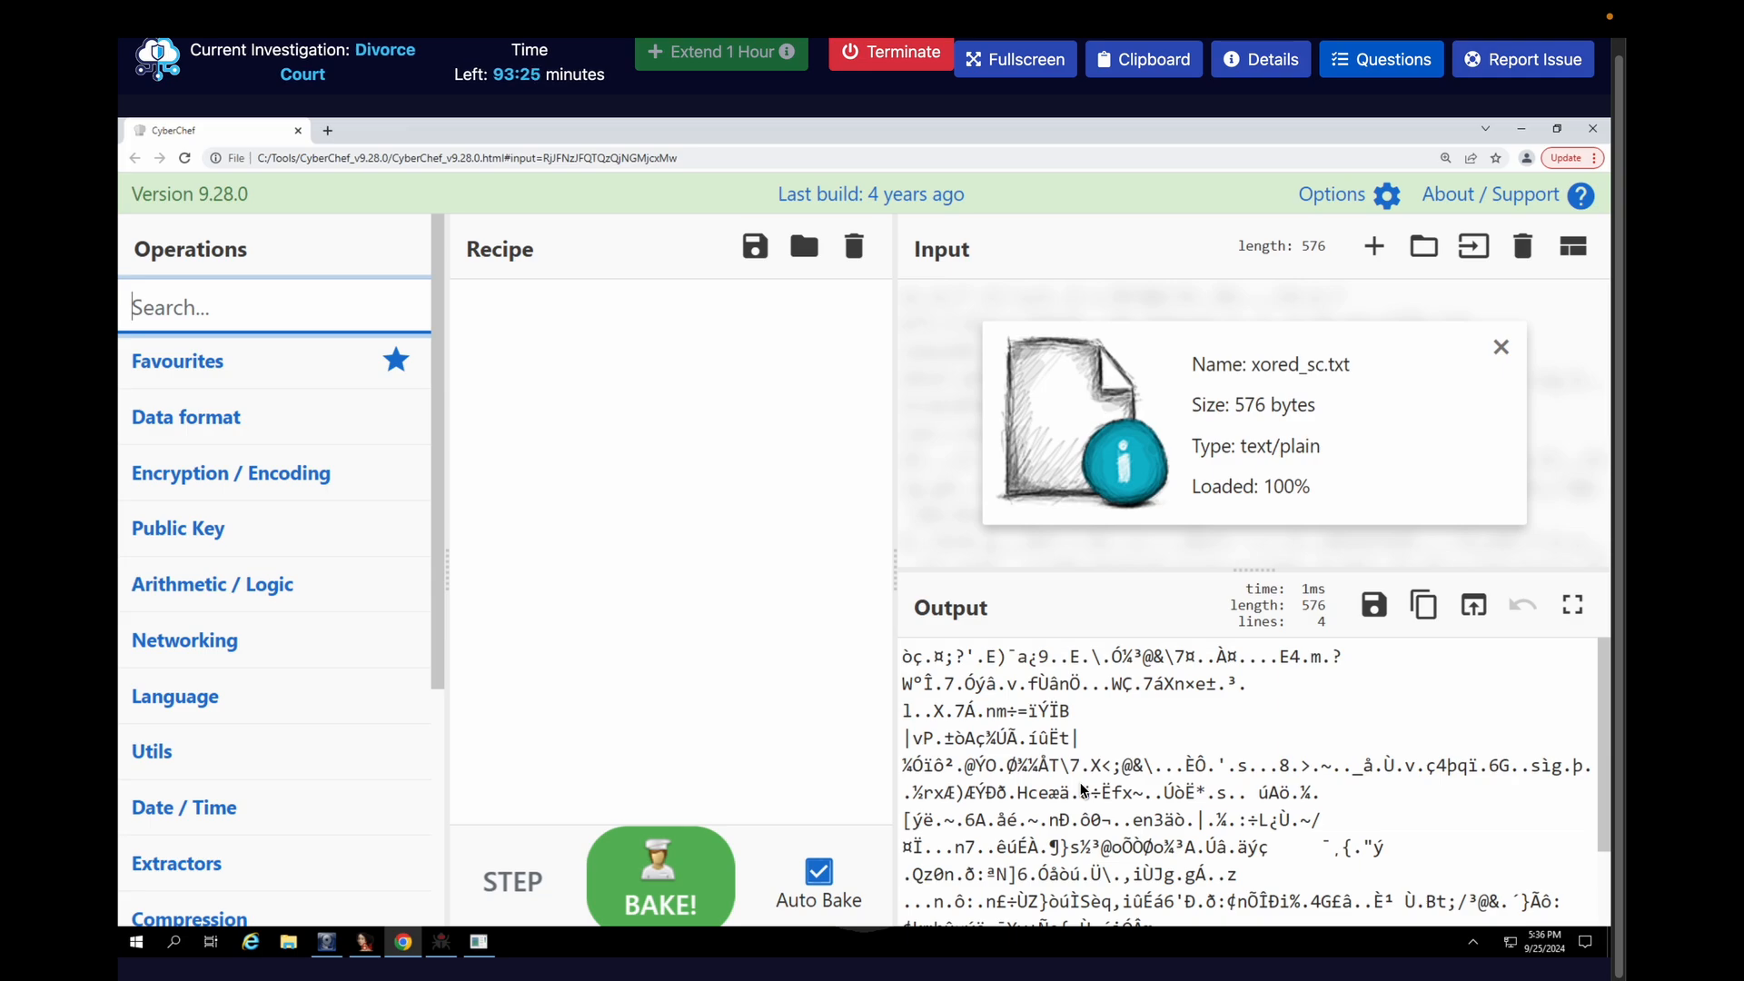
type("xor")
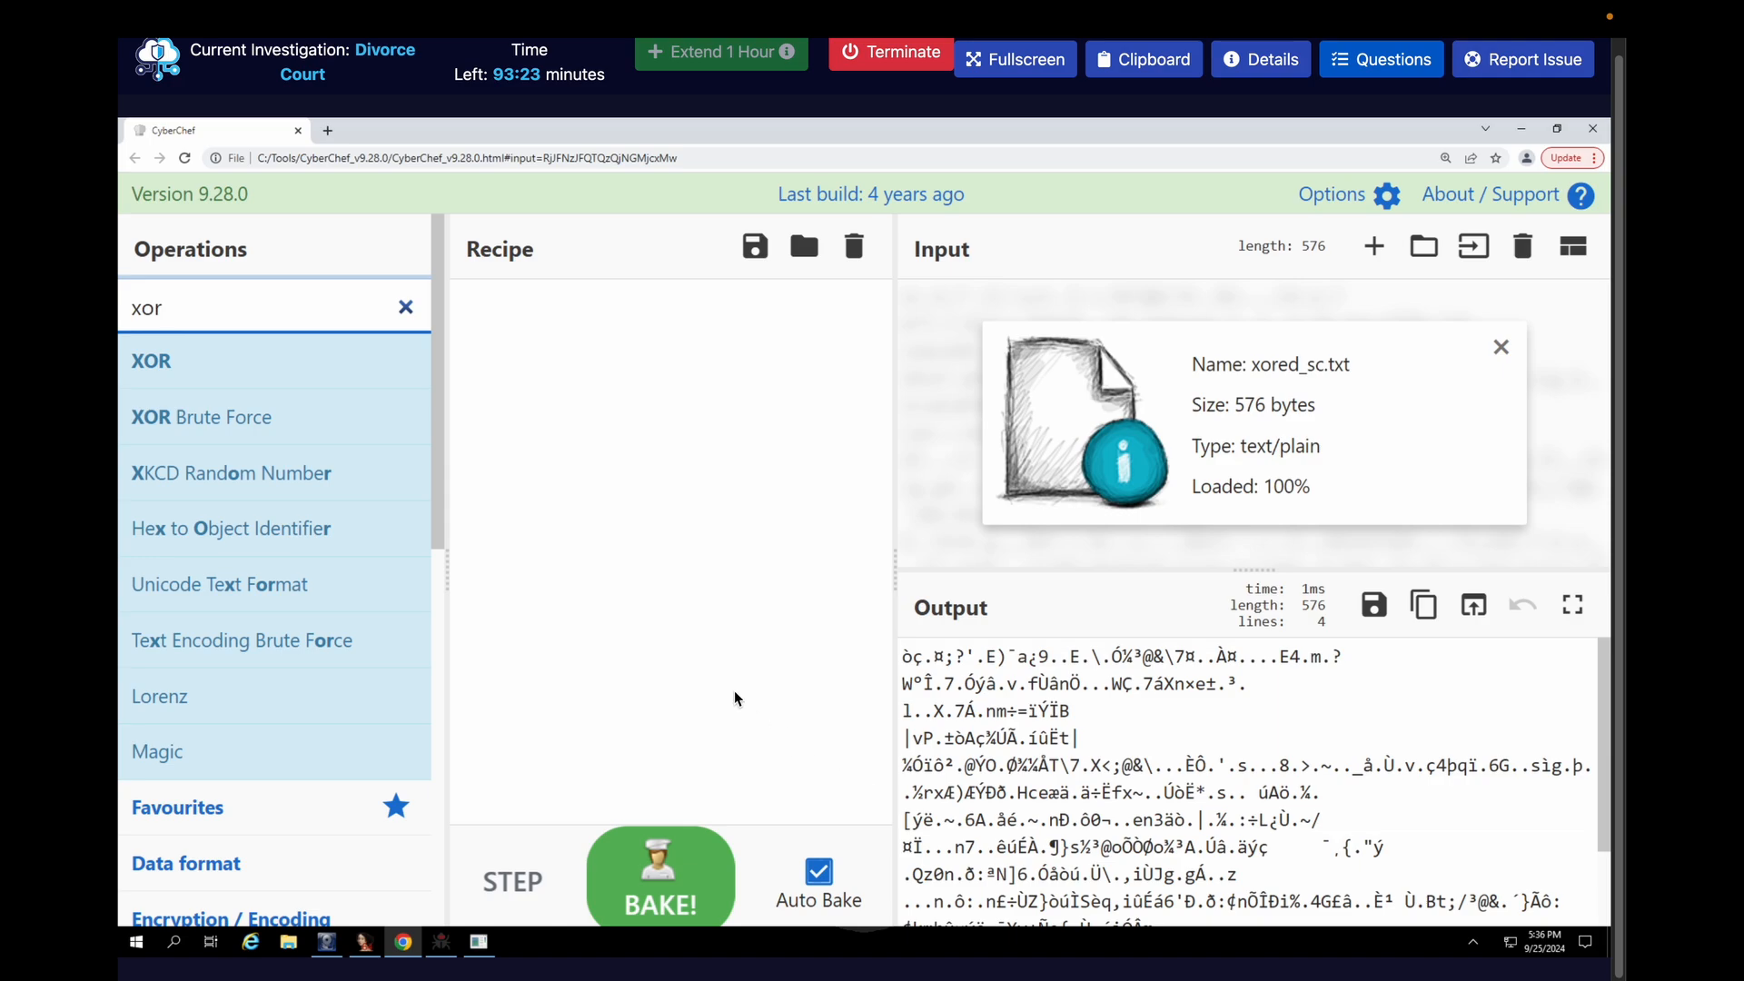
left_click_drag(257, 352, 585, 363)
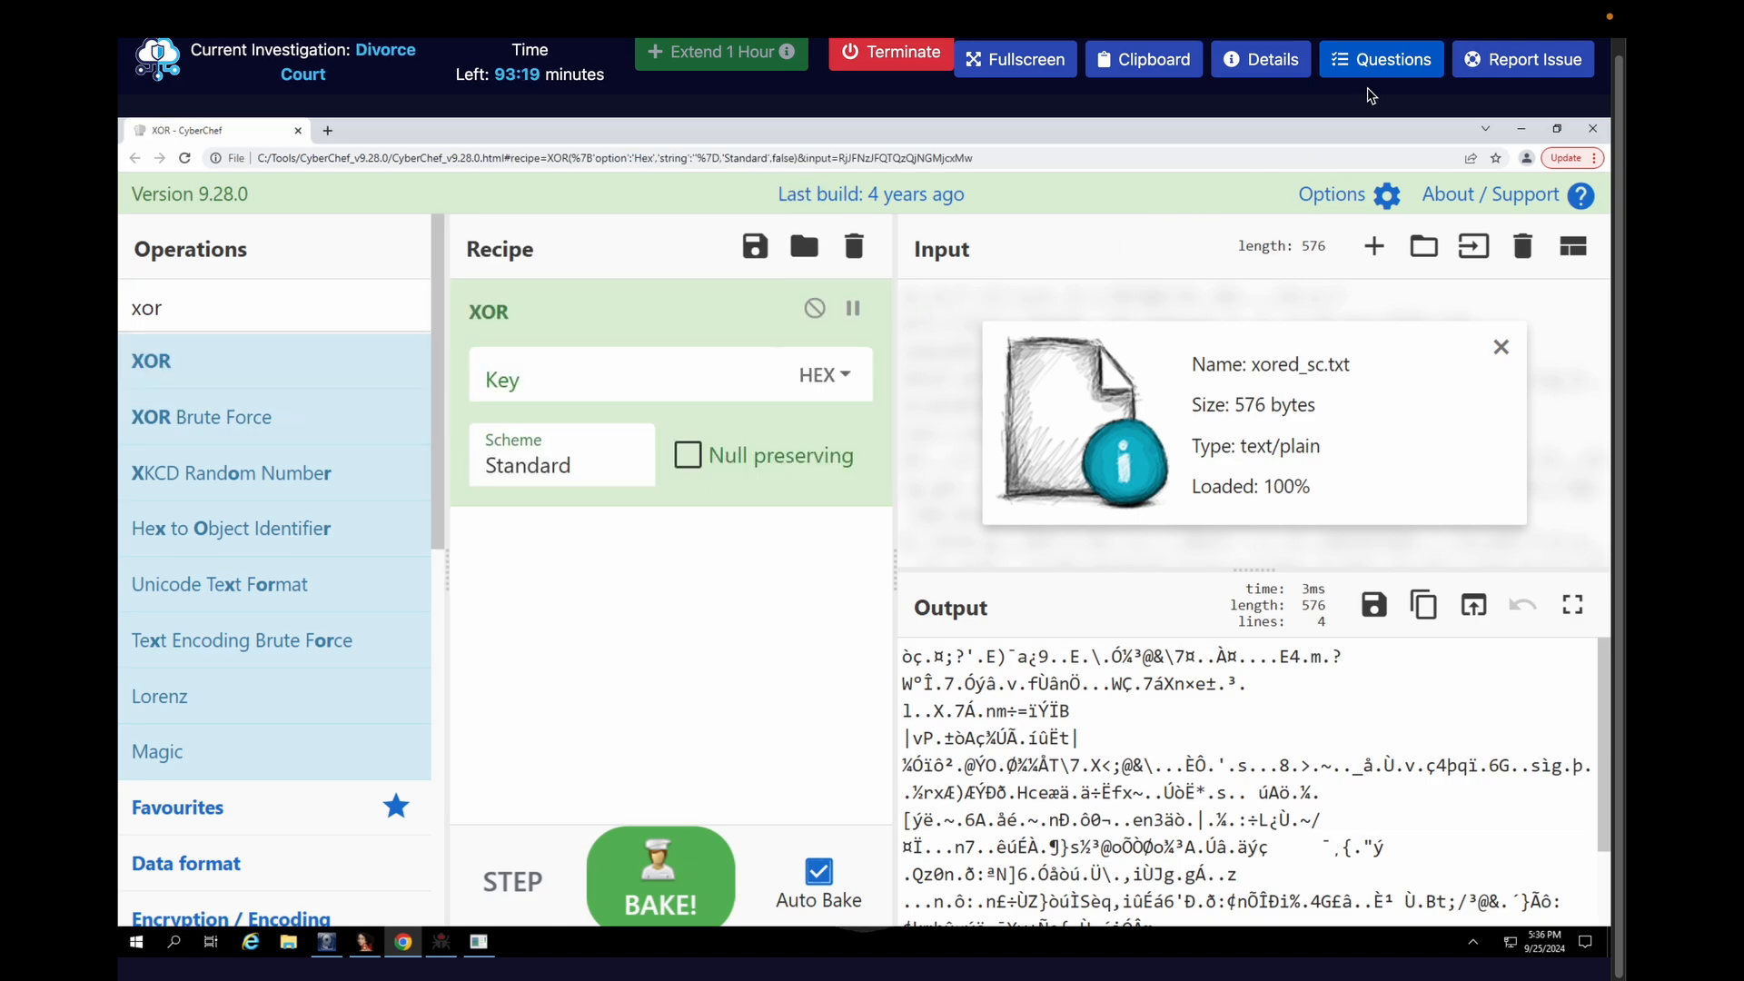
left_click(1382, 65)
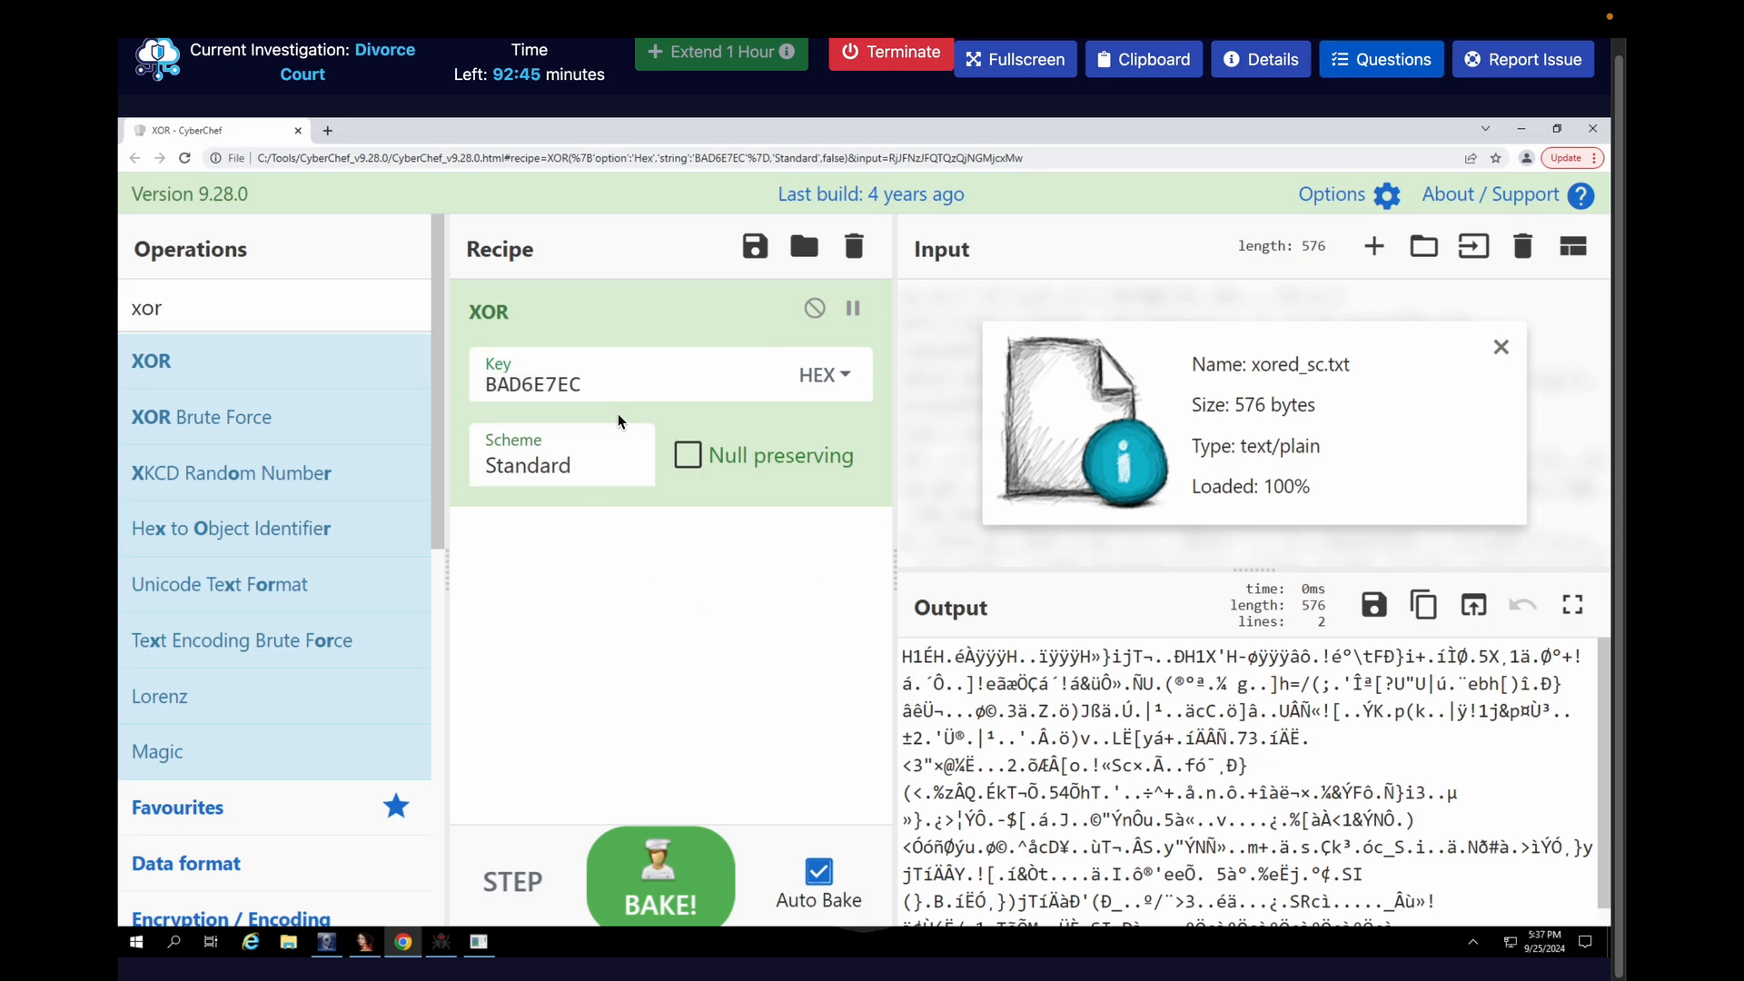
left_click(534, 389)
Search the operations for HEX and add To Hex below XOR with the Space delimiter
double_click(342, 311)
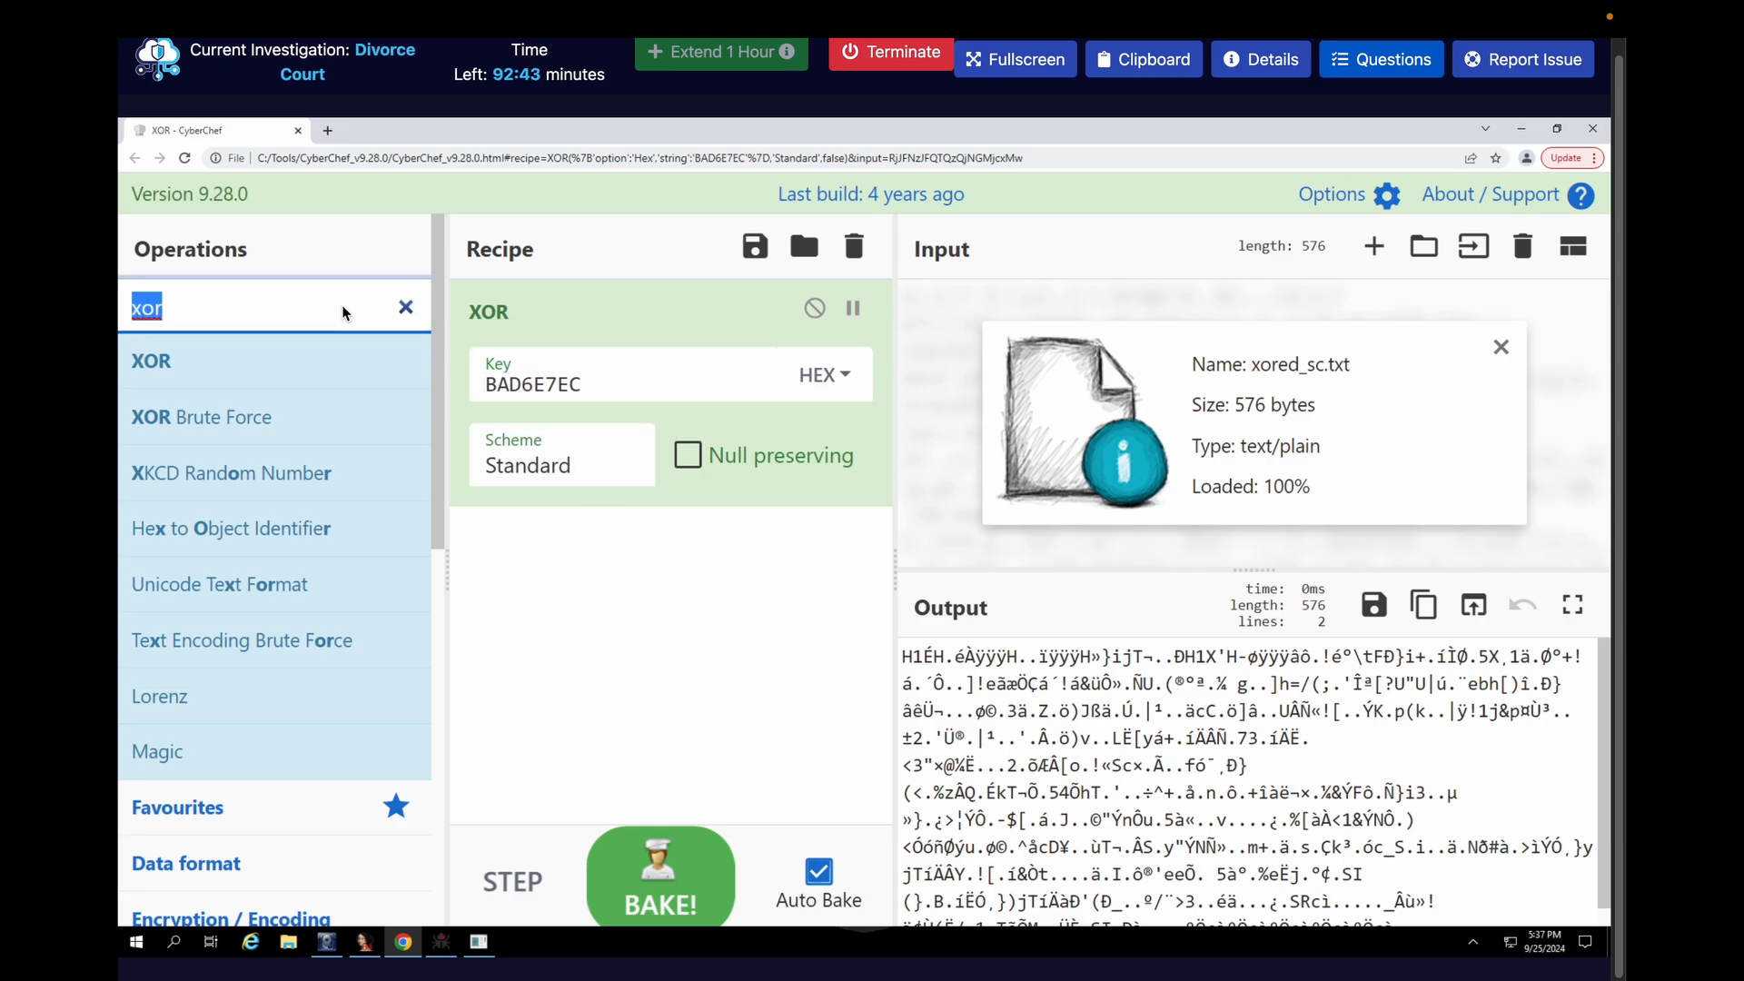
key("BackSpace")
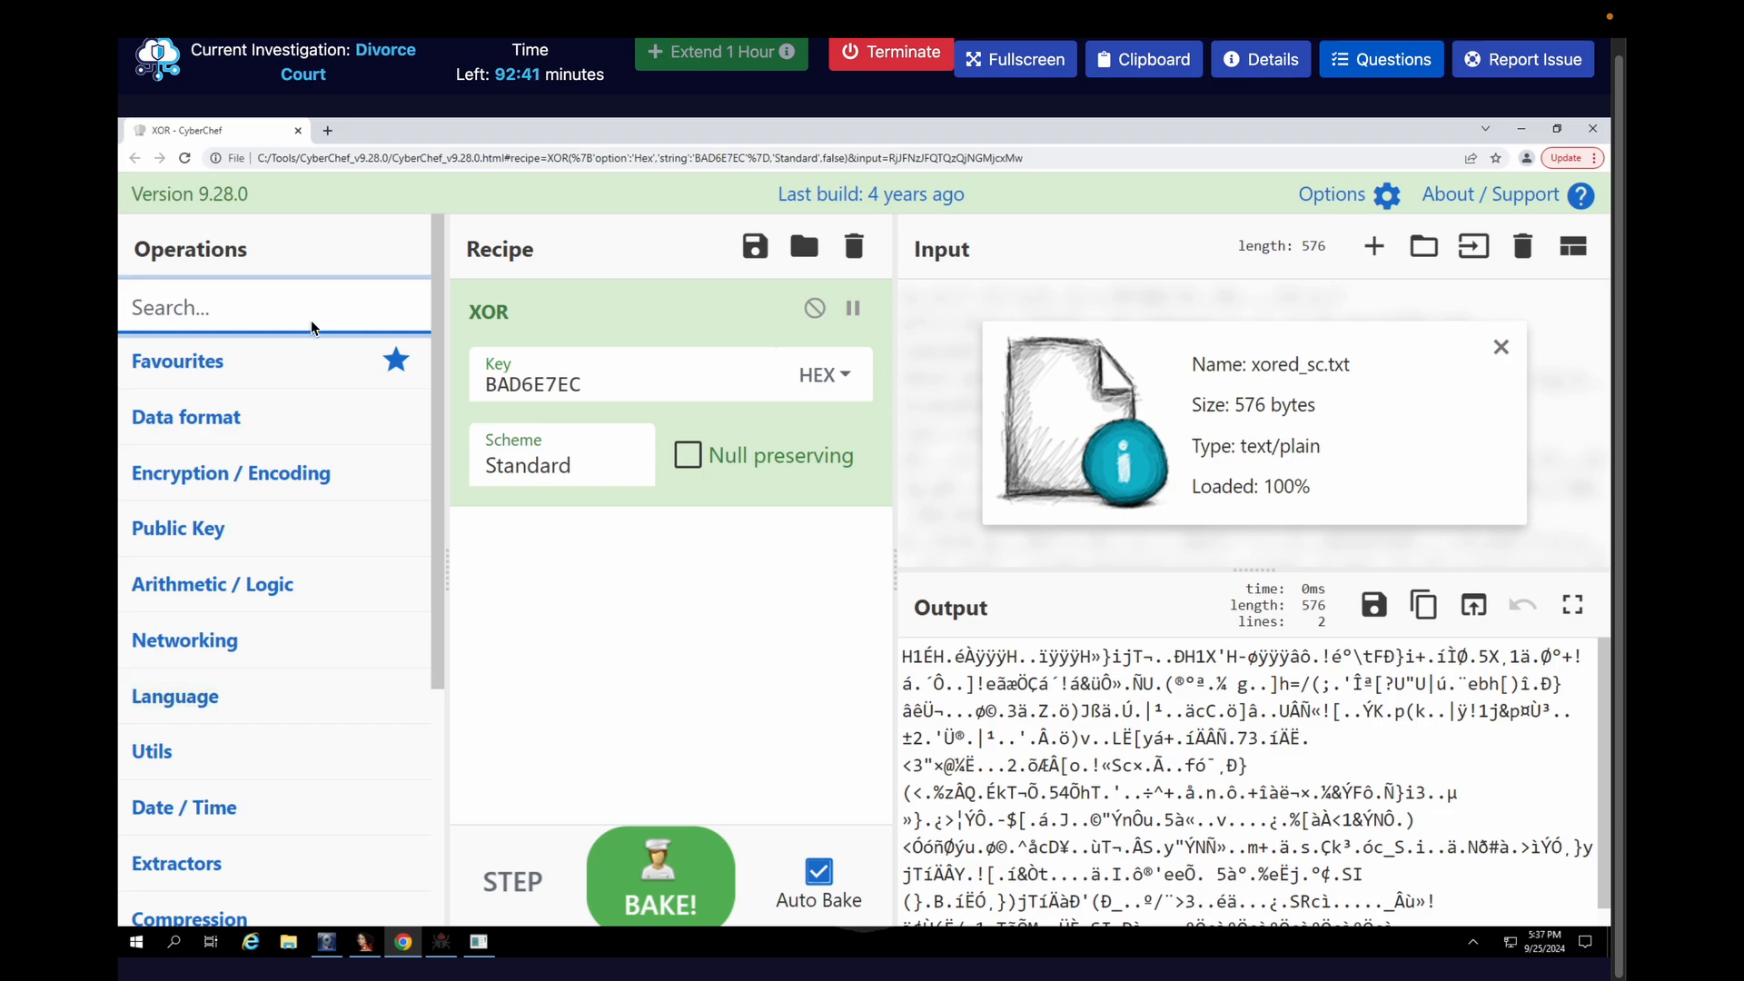
type("HEX")
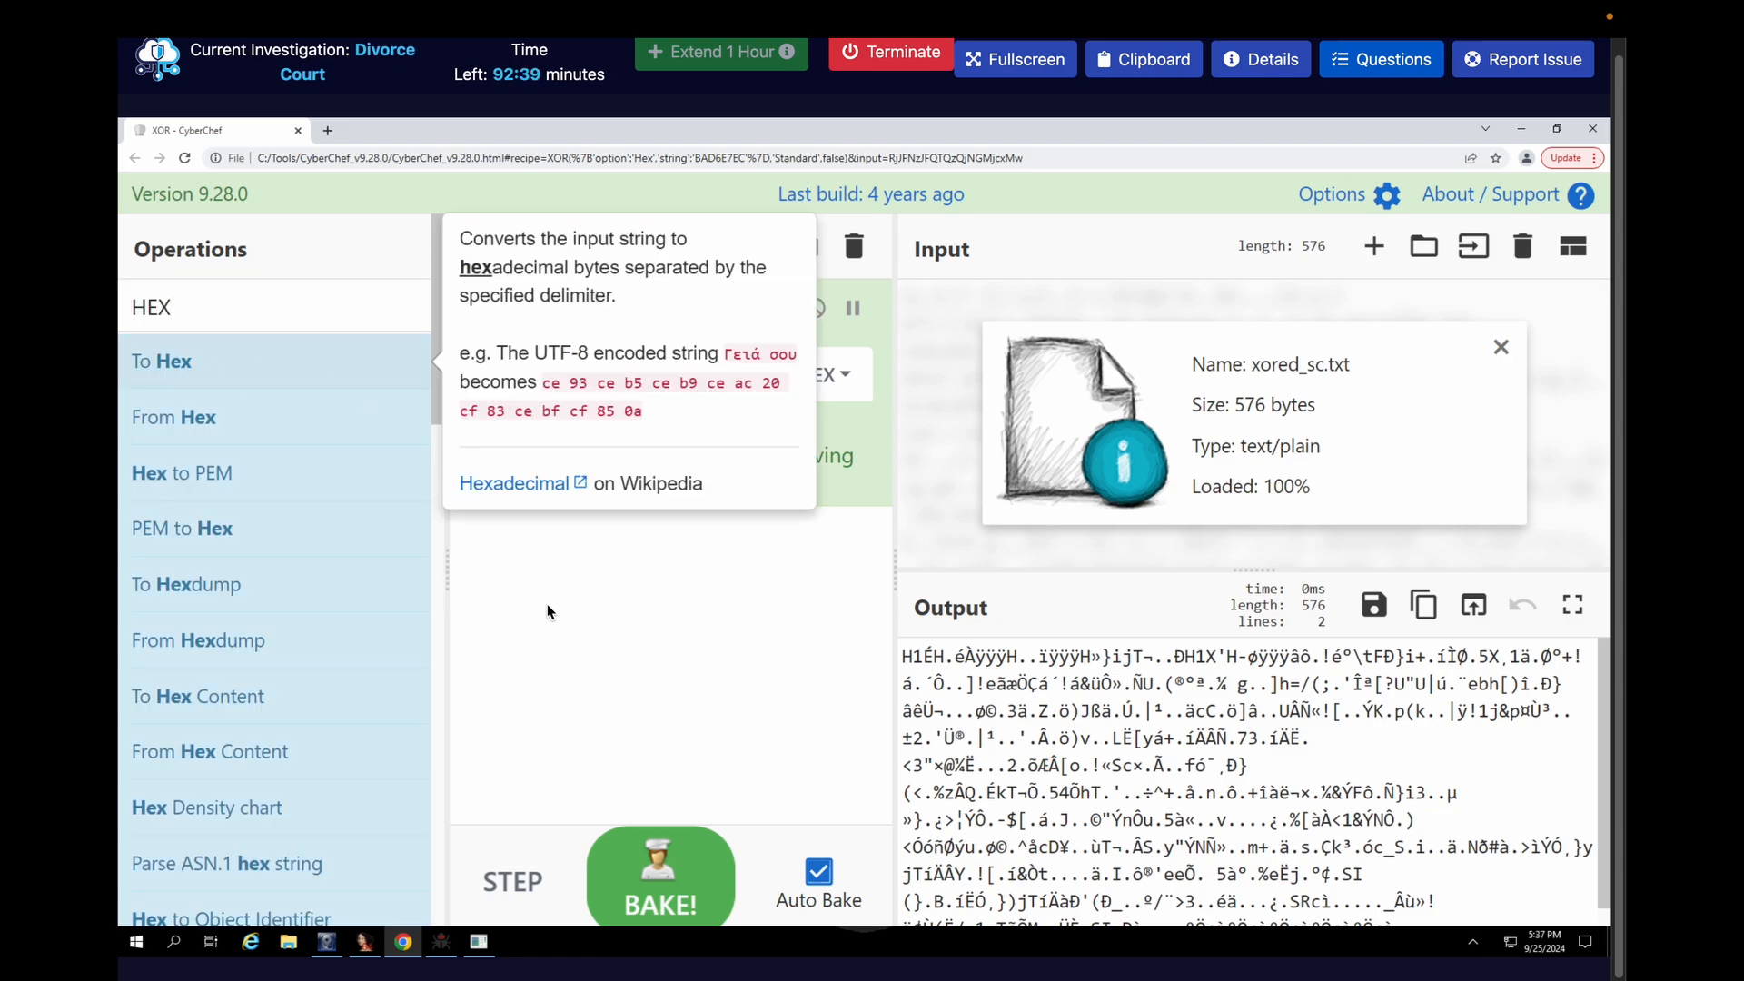
left_click_drag(547, 611, 564, 614)
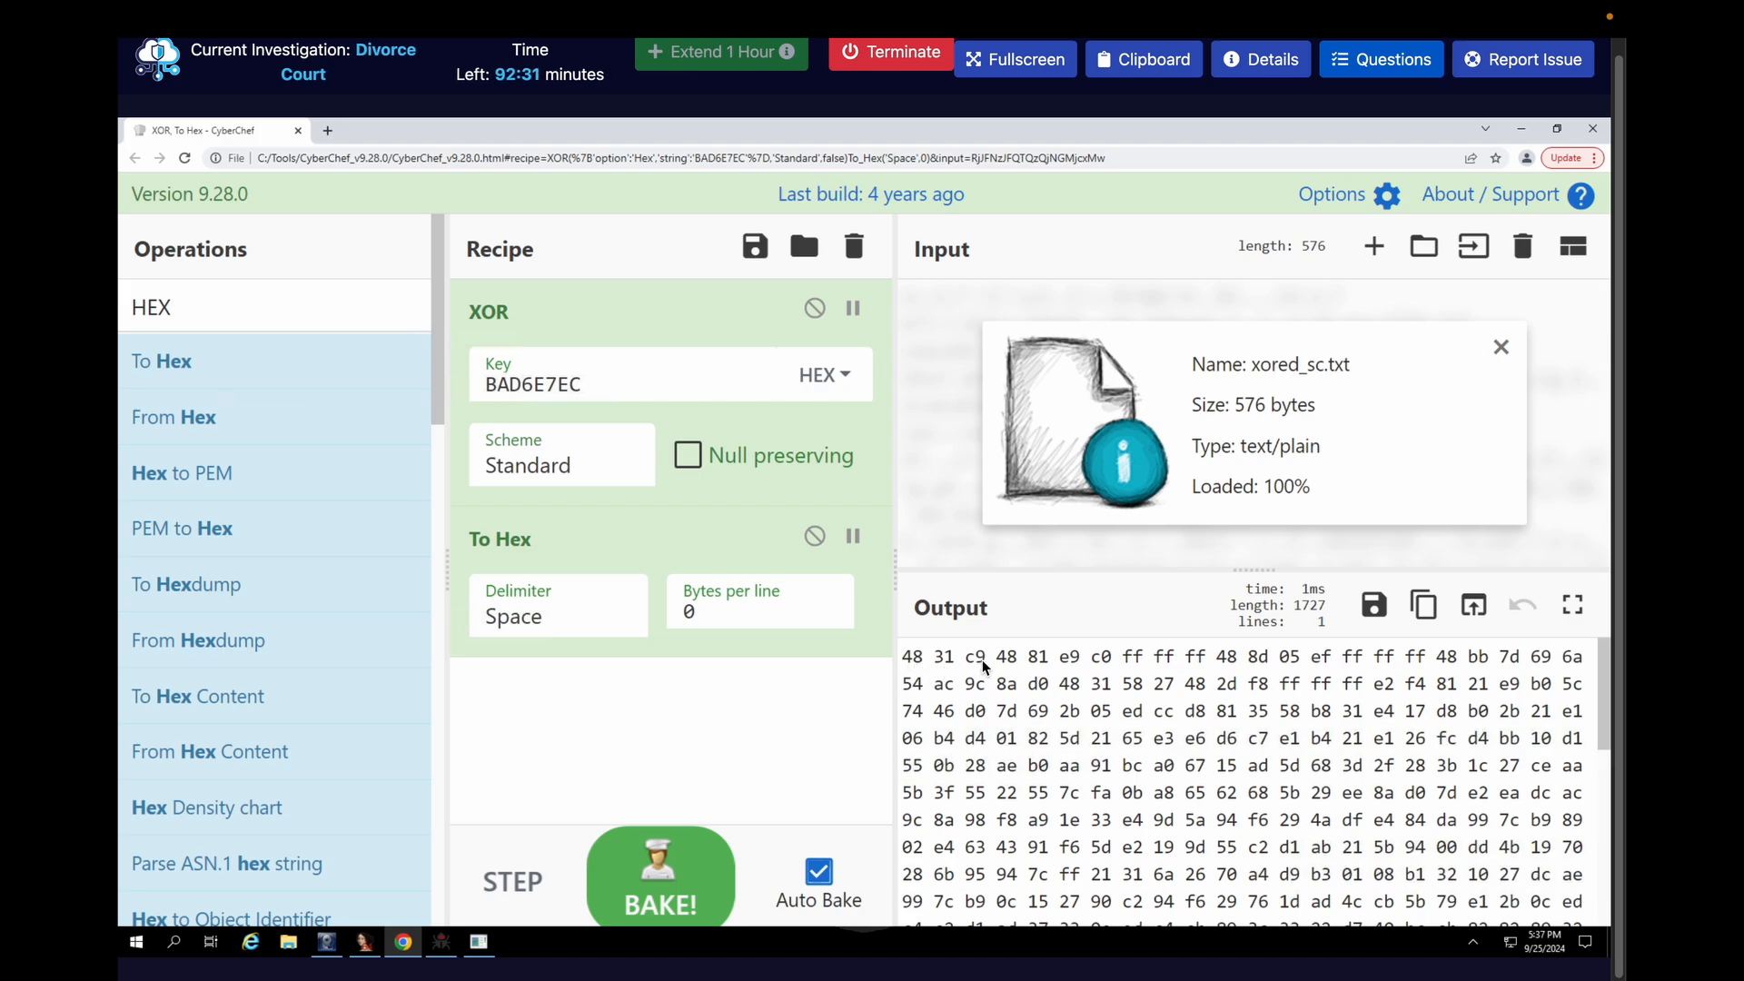
Search the operations for disas and add Disassemble x86 to the recipe below To Hex
left_click(301, 309)
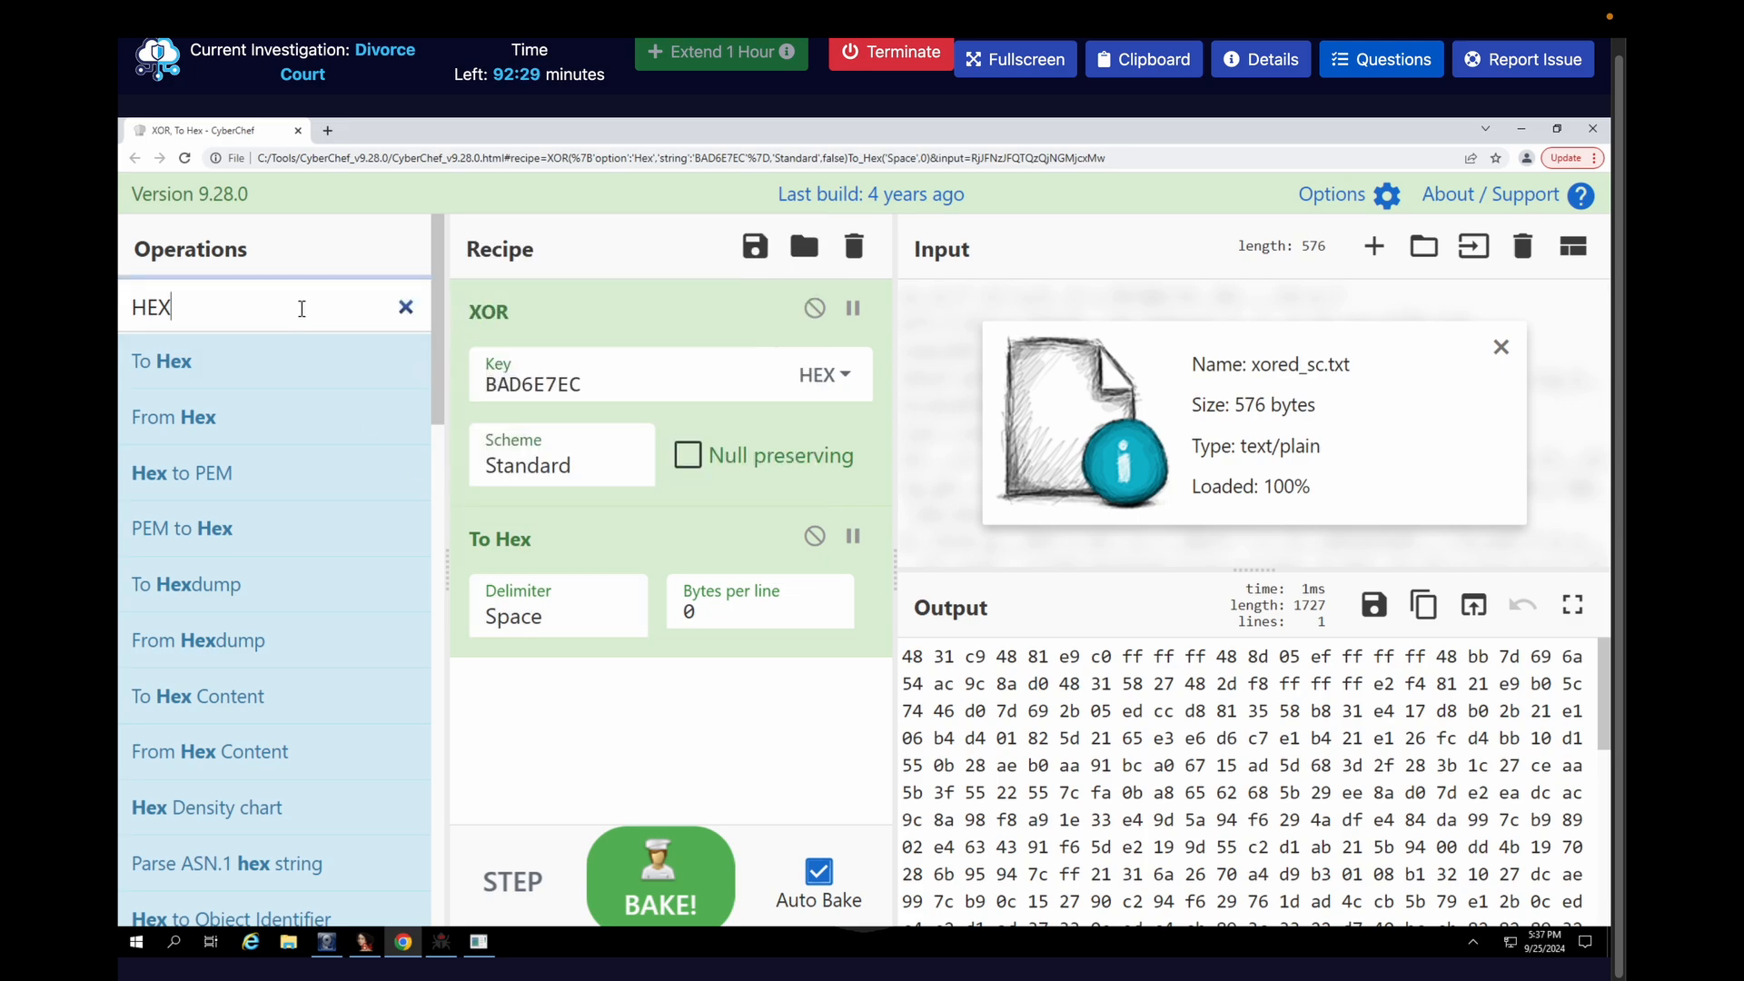
key("ctrl+a")
key("BackSpace")
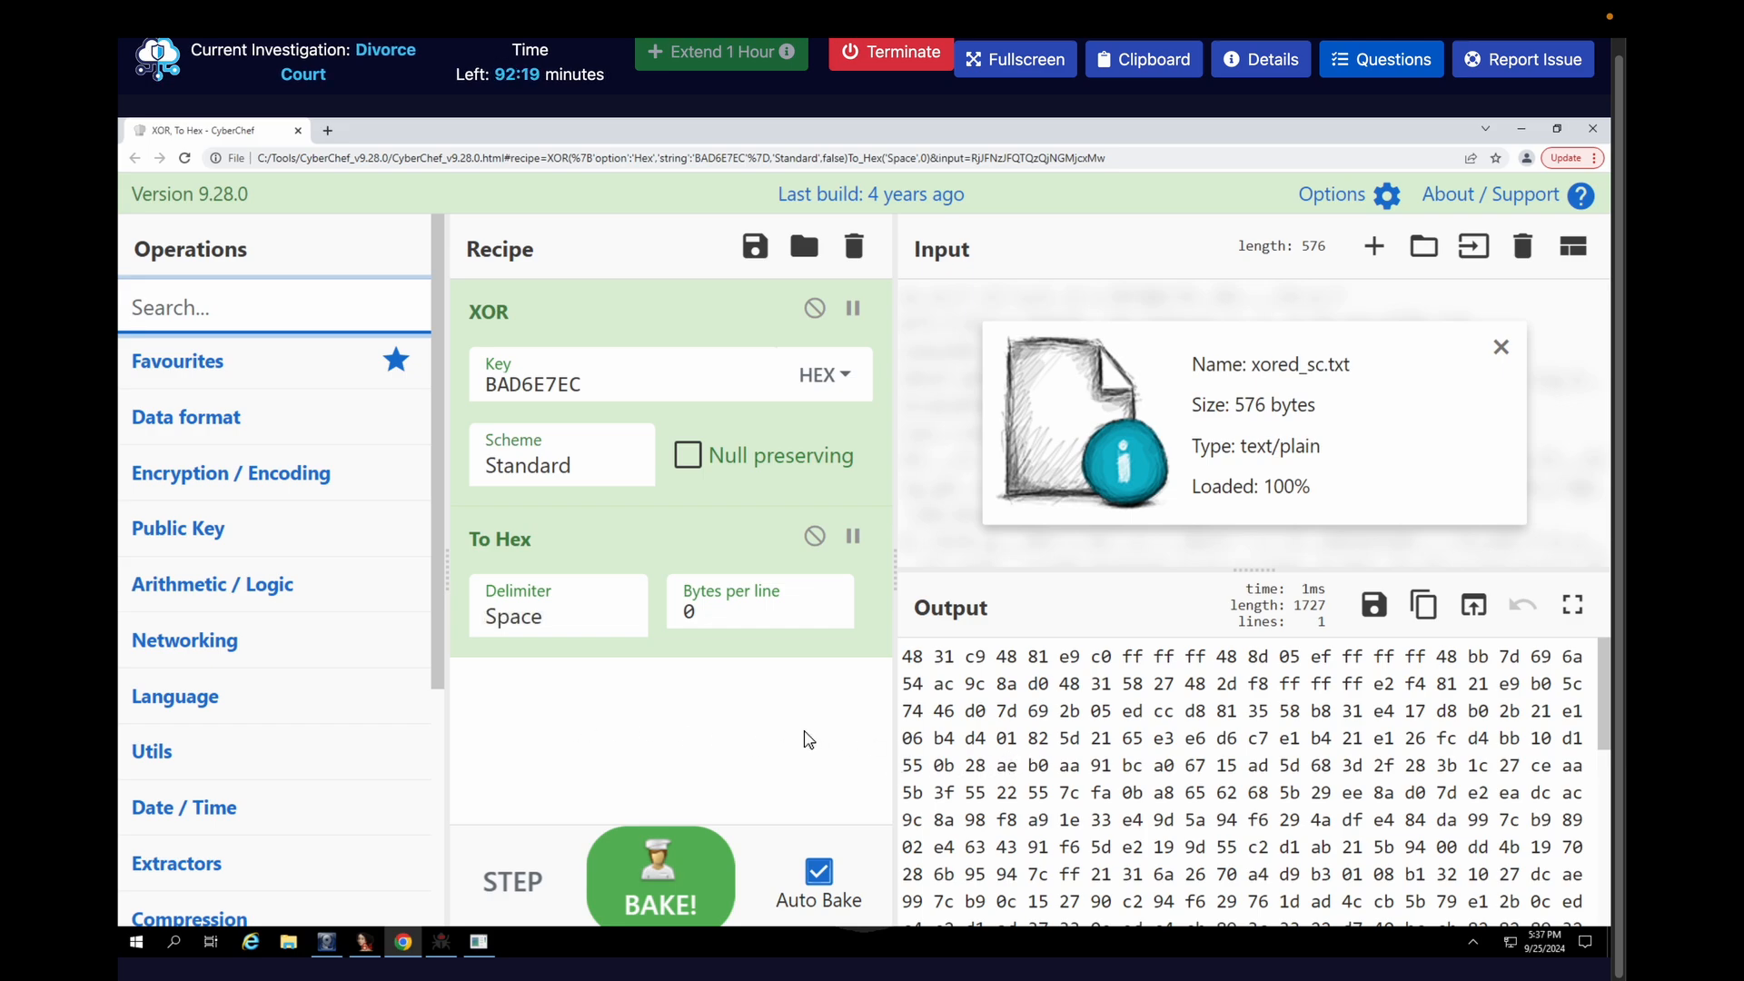
type("disas")
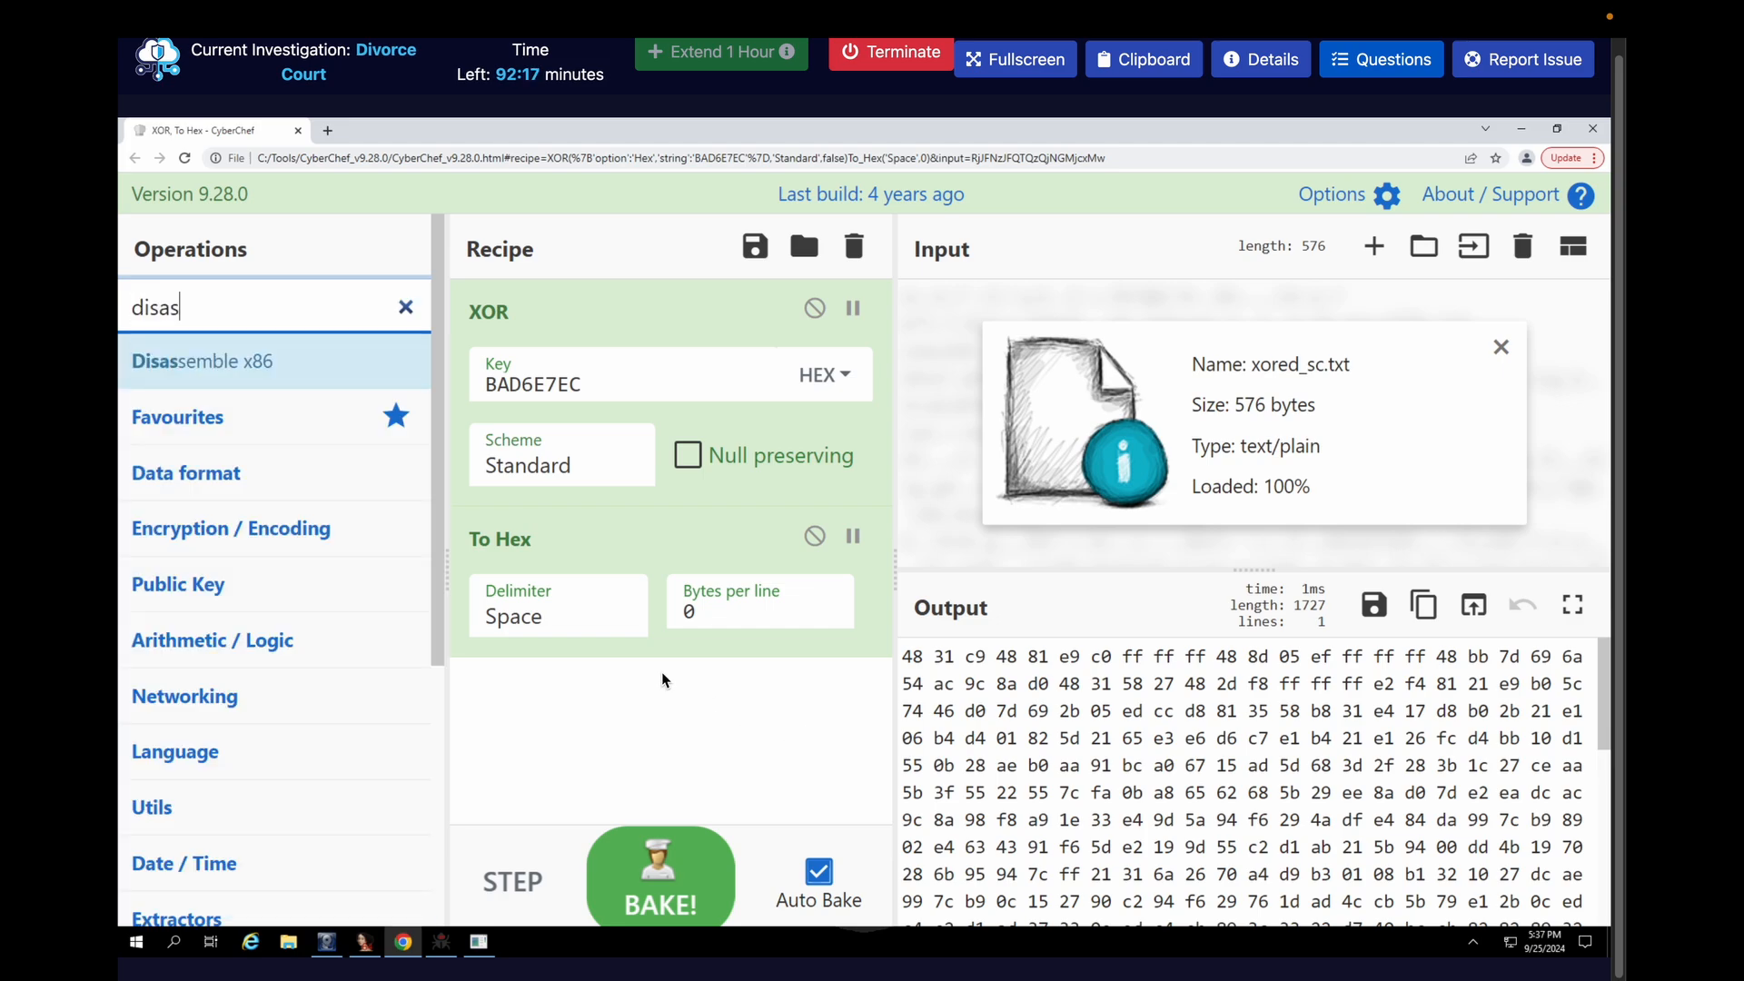
mouse_move(226, 366)
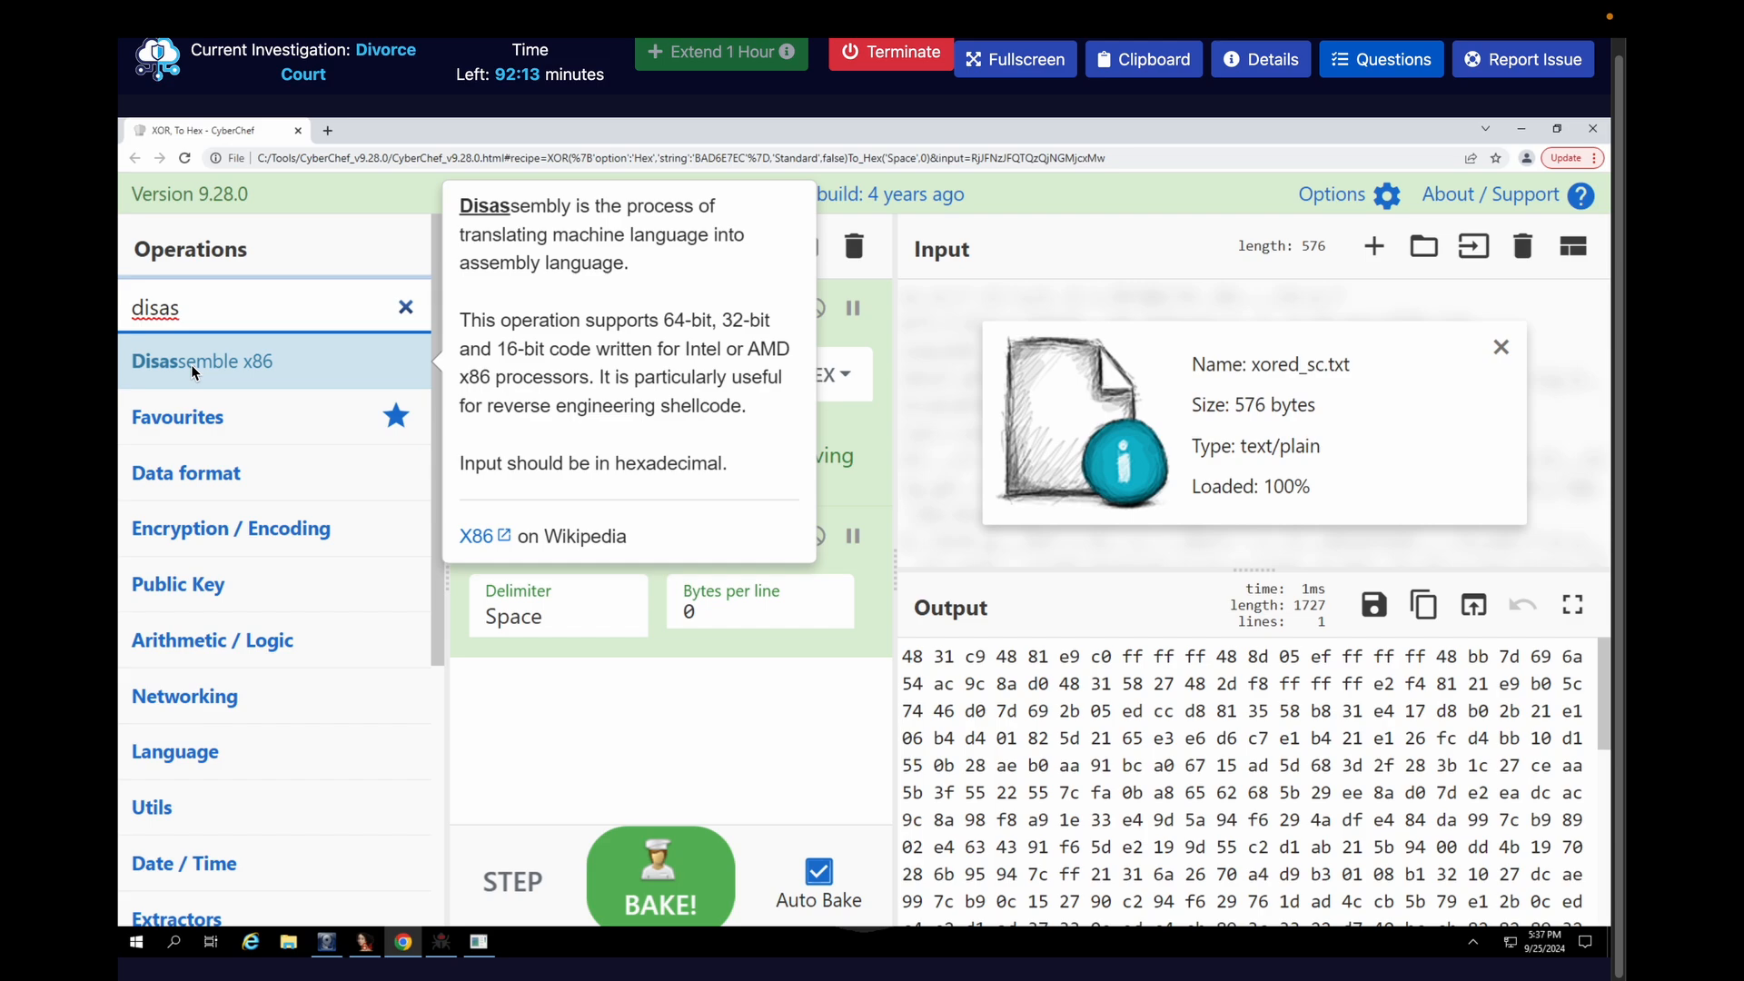
left_click_drag(191, 364, 563, 718)
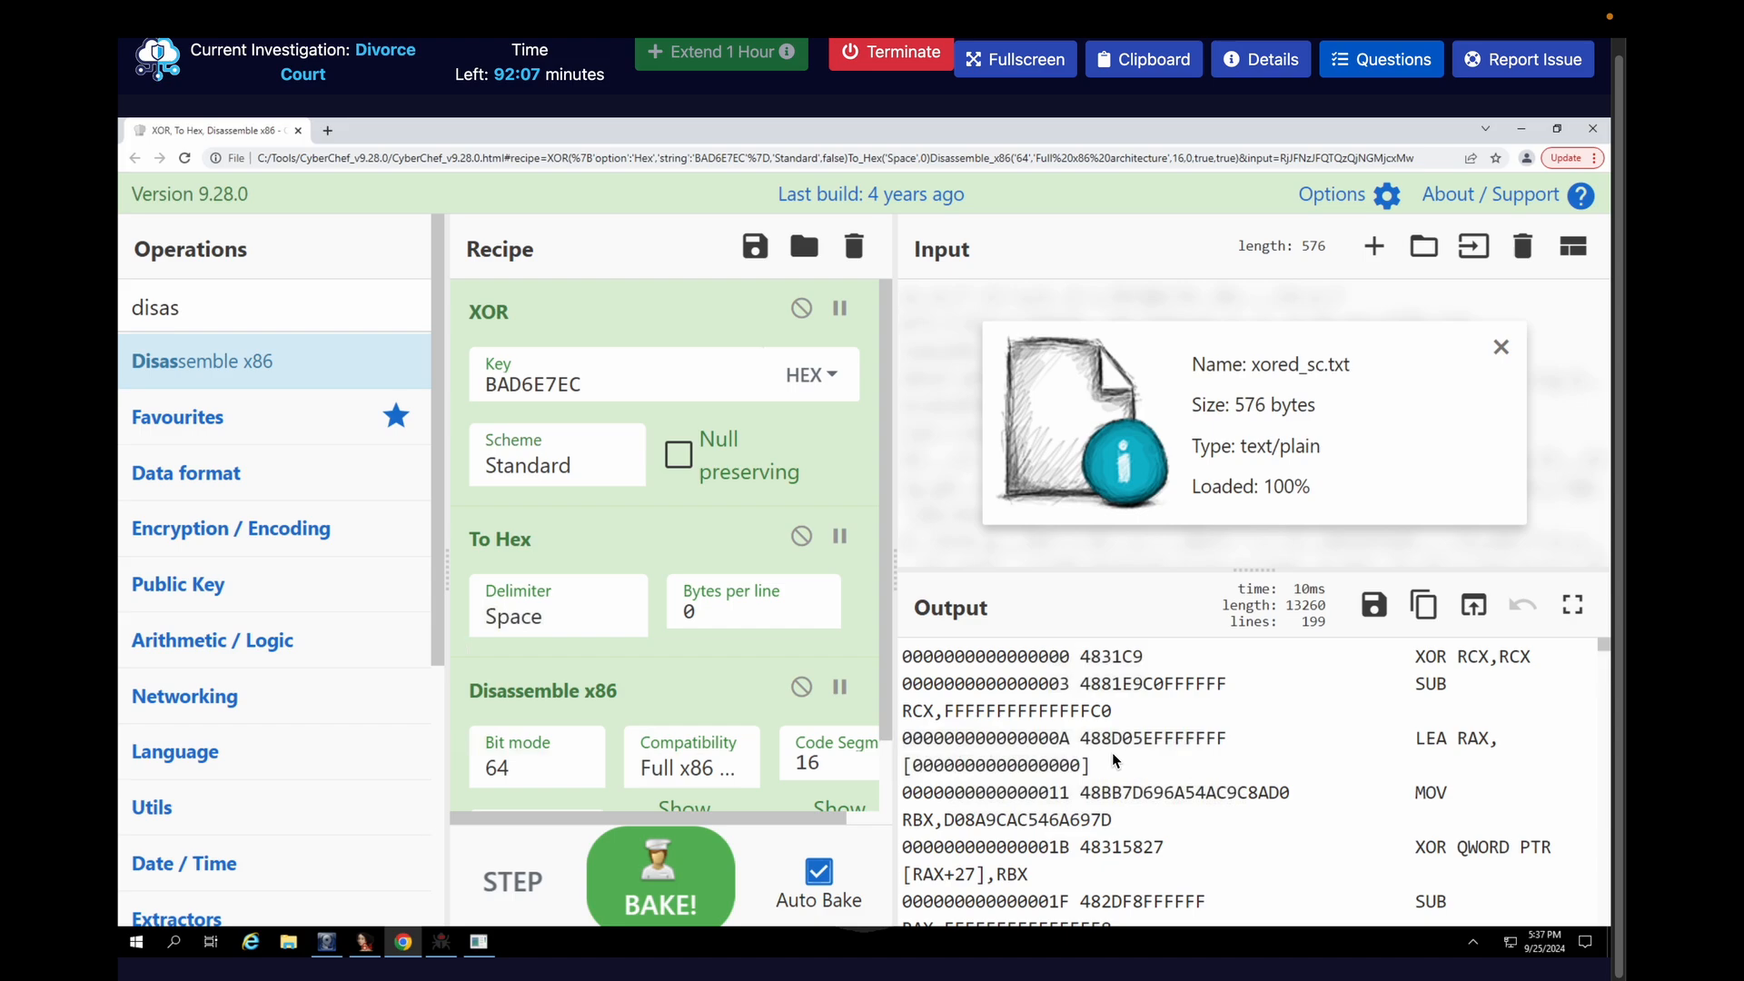
Enlarge the disassembly output and examine the XOR QWORD PTR [RAX+27],RBX instruction near its start
key("ctrl+minus")
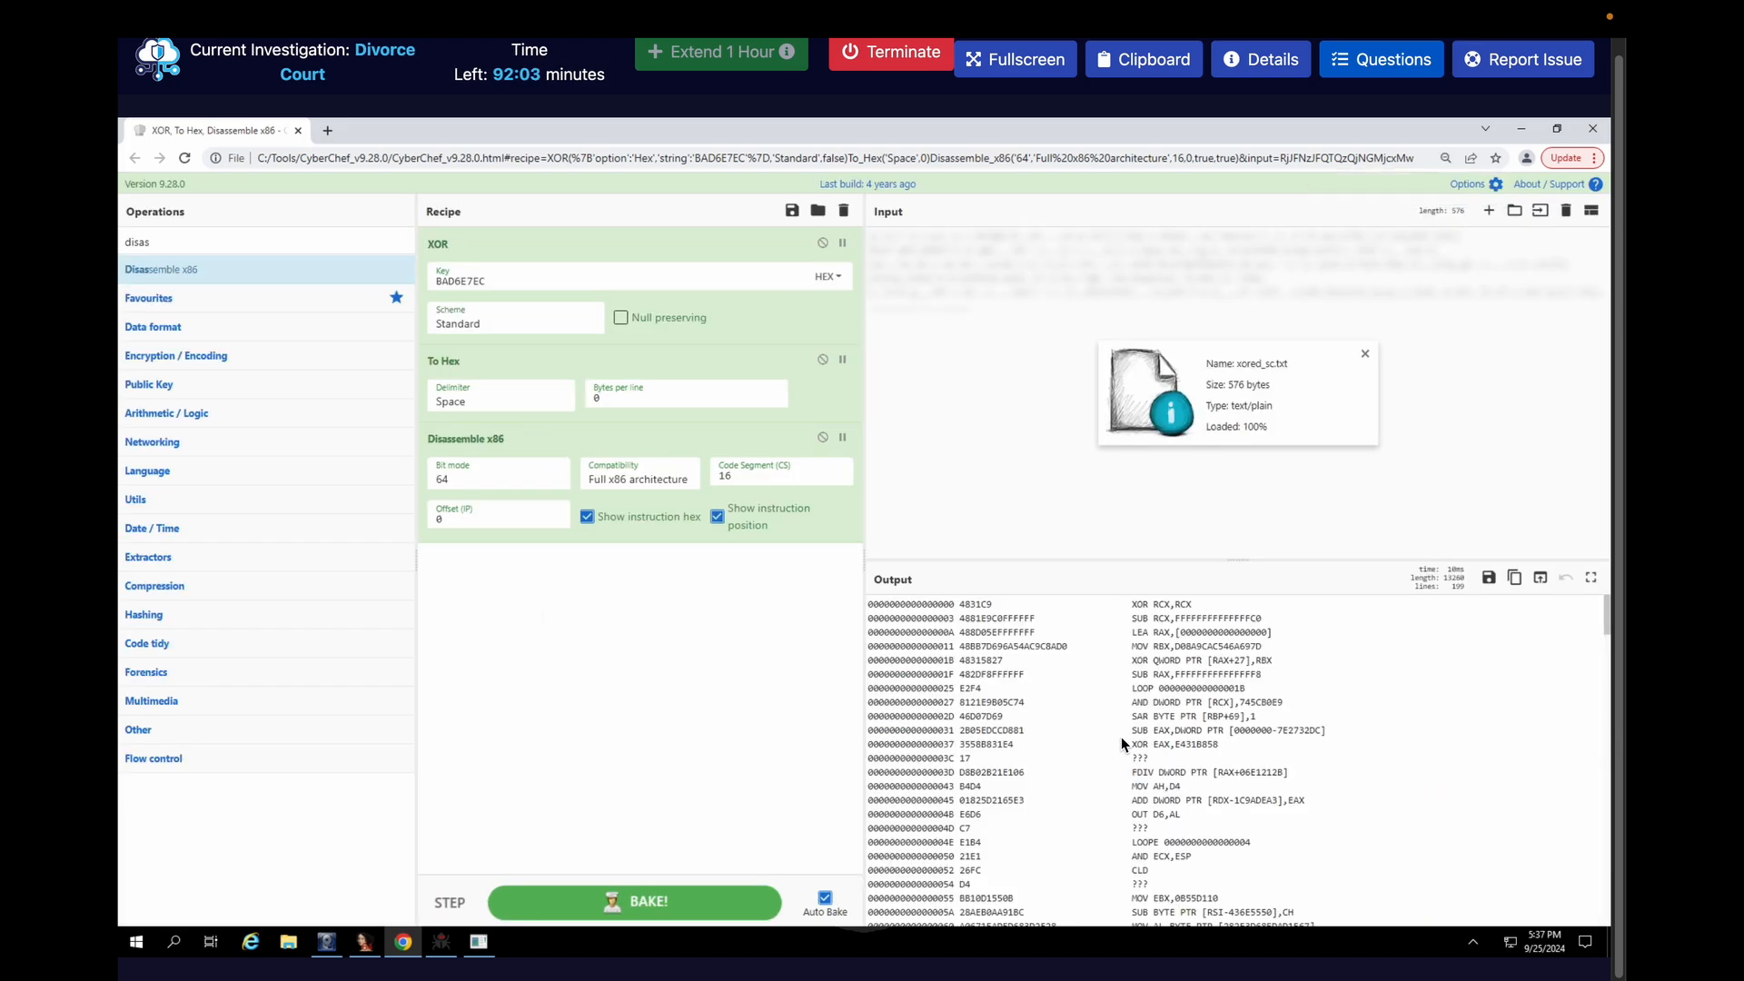
key("ctrl+plus")
key("ctrl+plus")
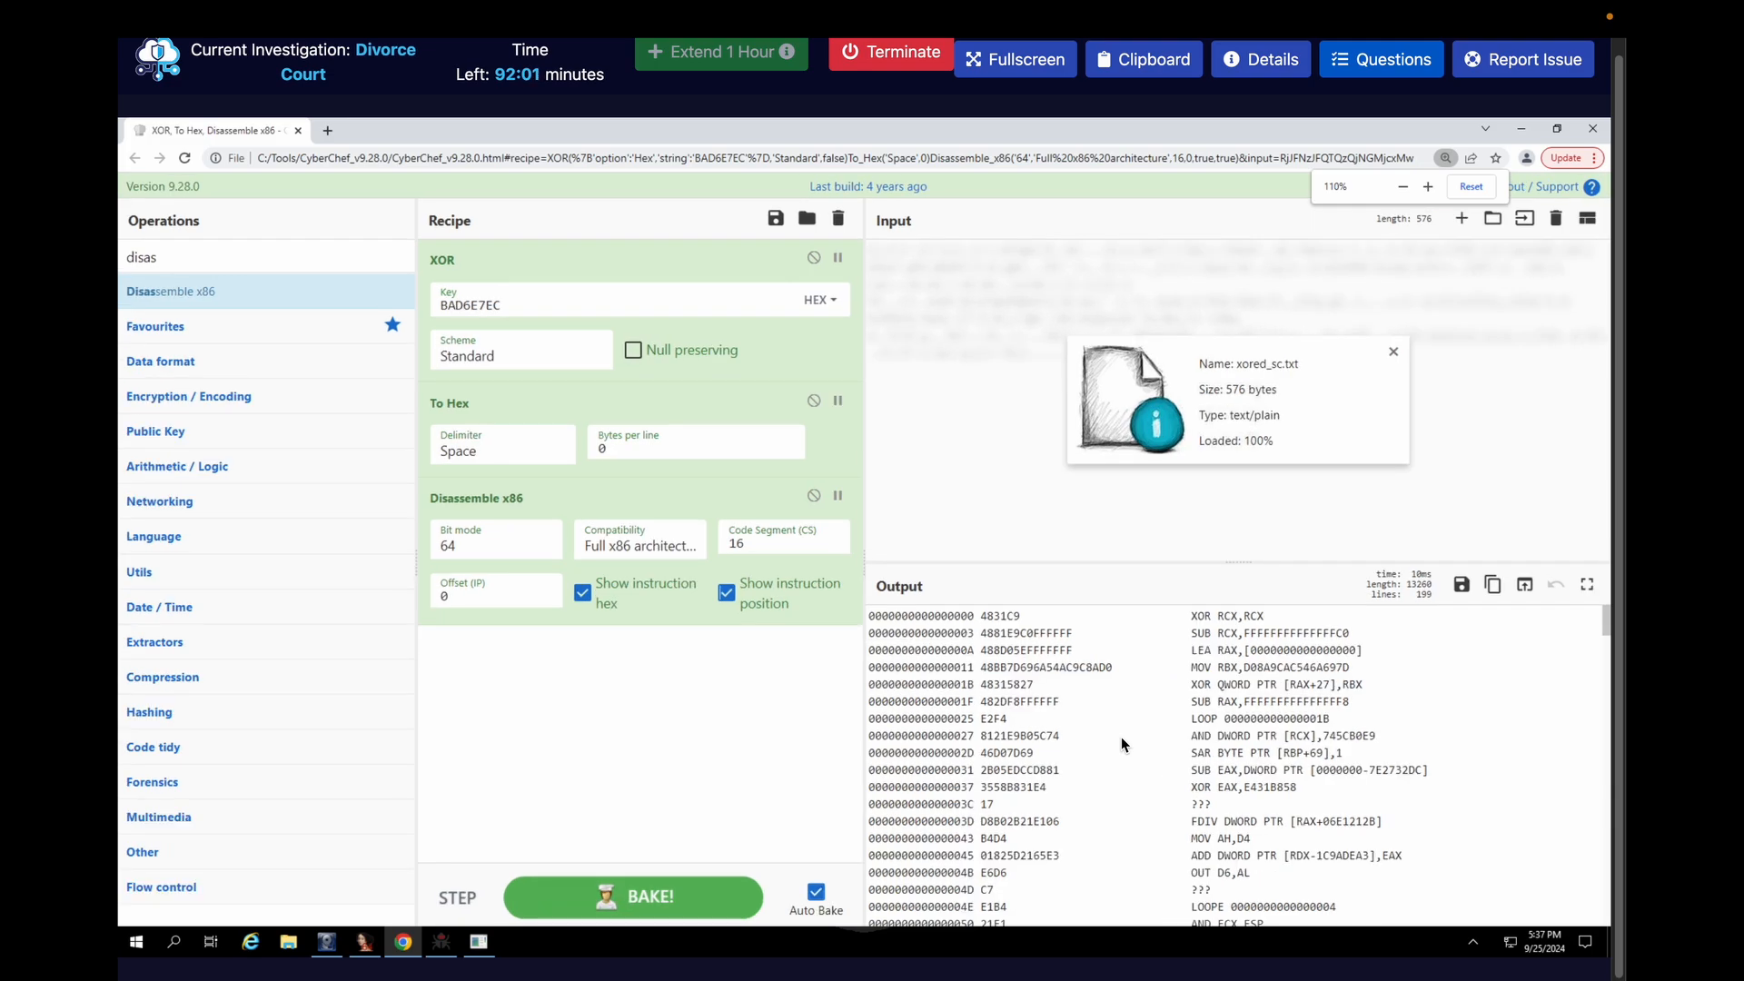
key("ctrl+plus")
key("ctrl+plus")
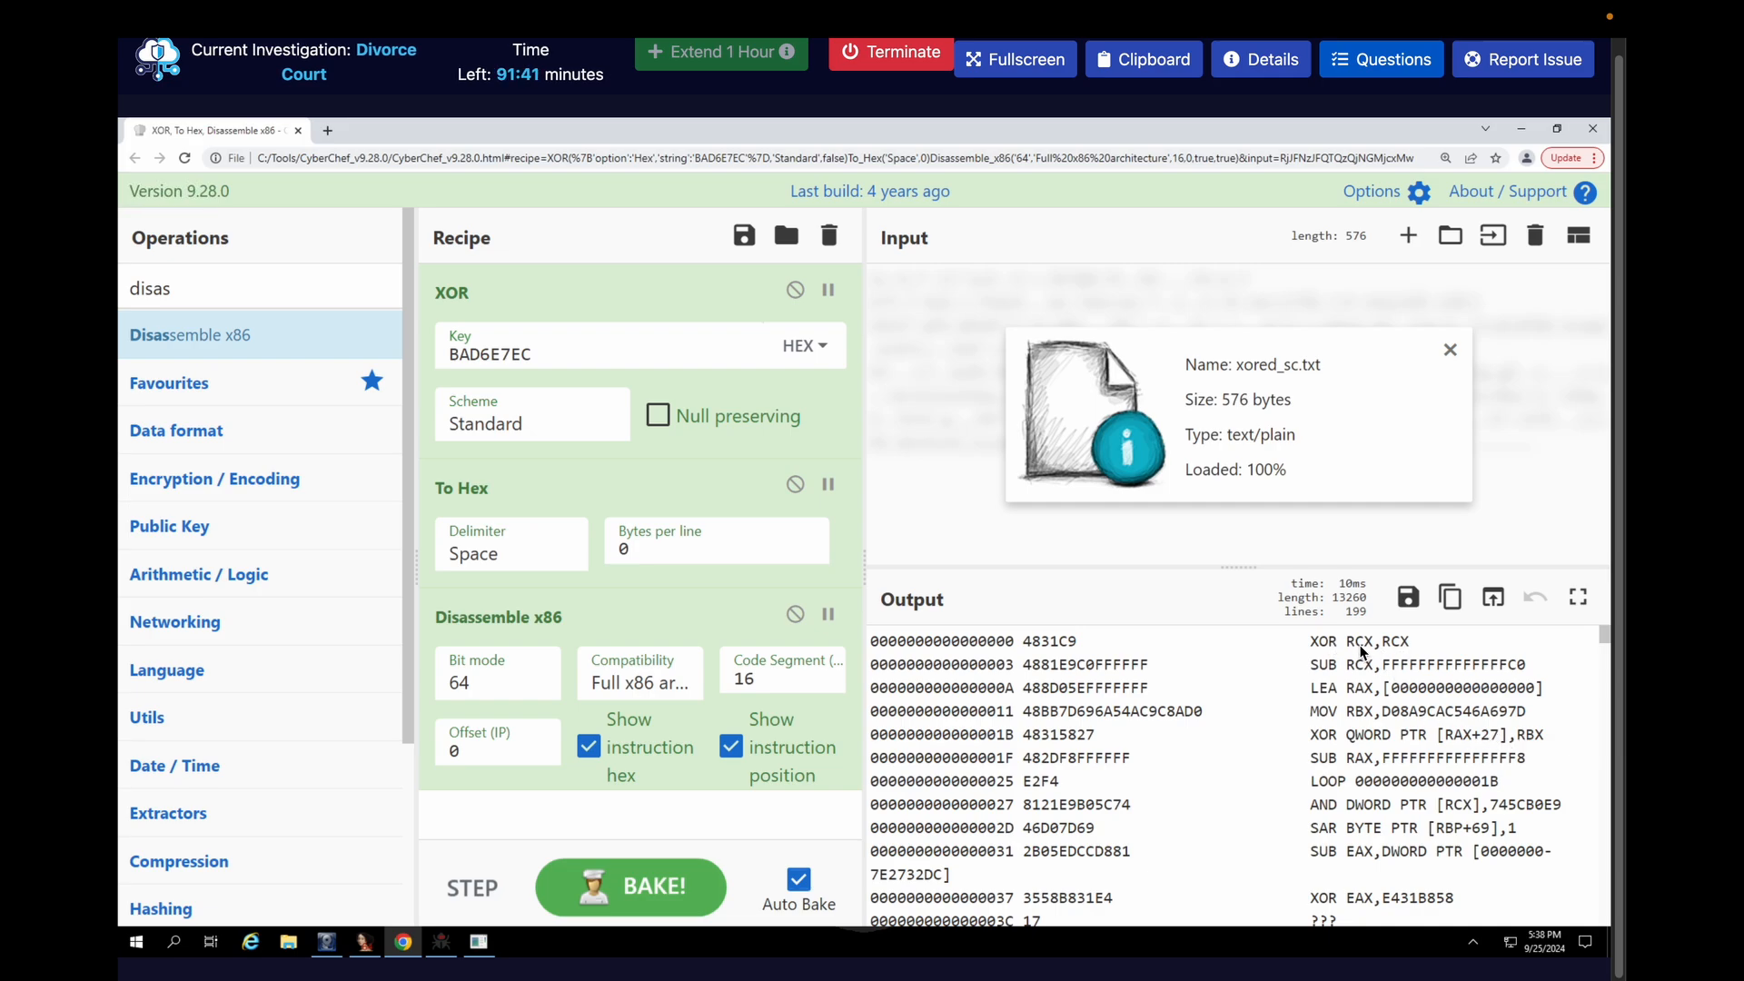
double_click(1312, 734)
left_click_drag(1375, 734, 1547, 742)
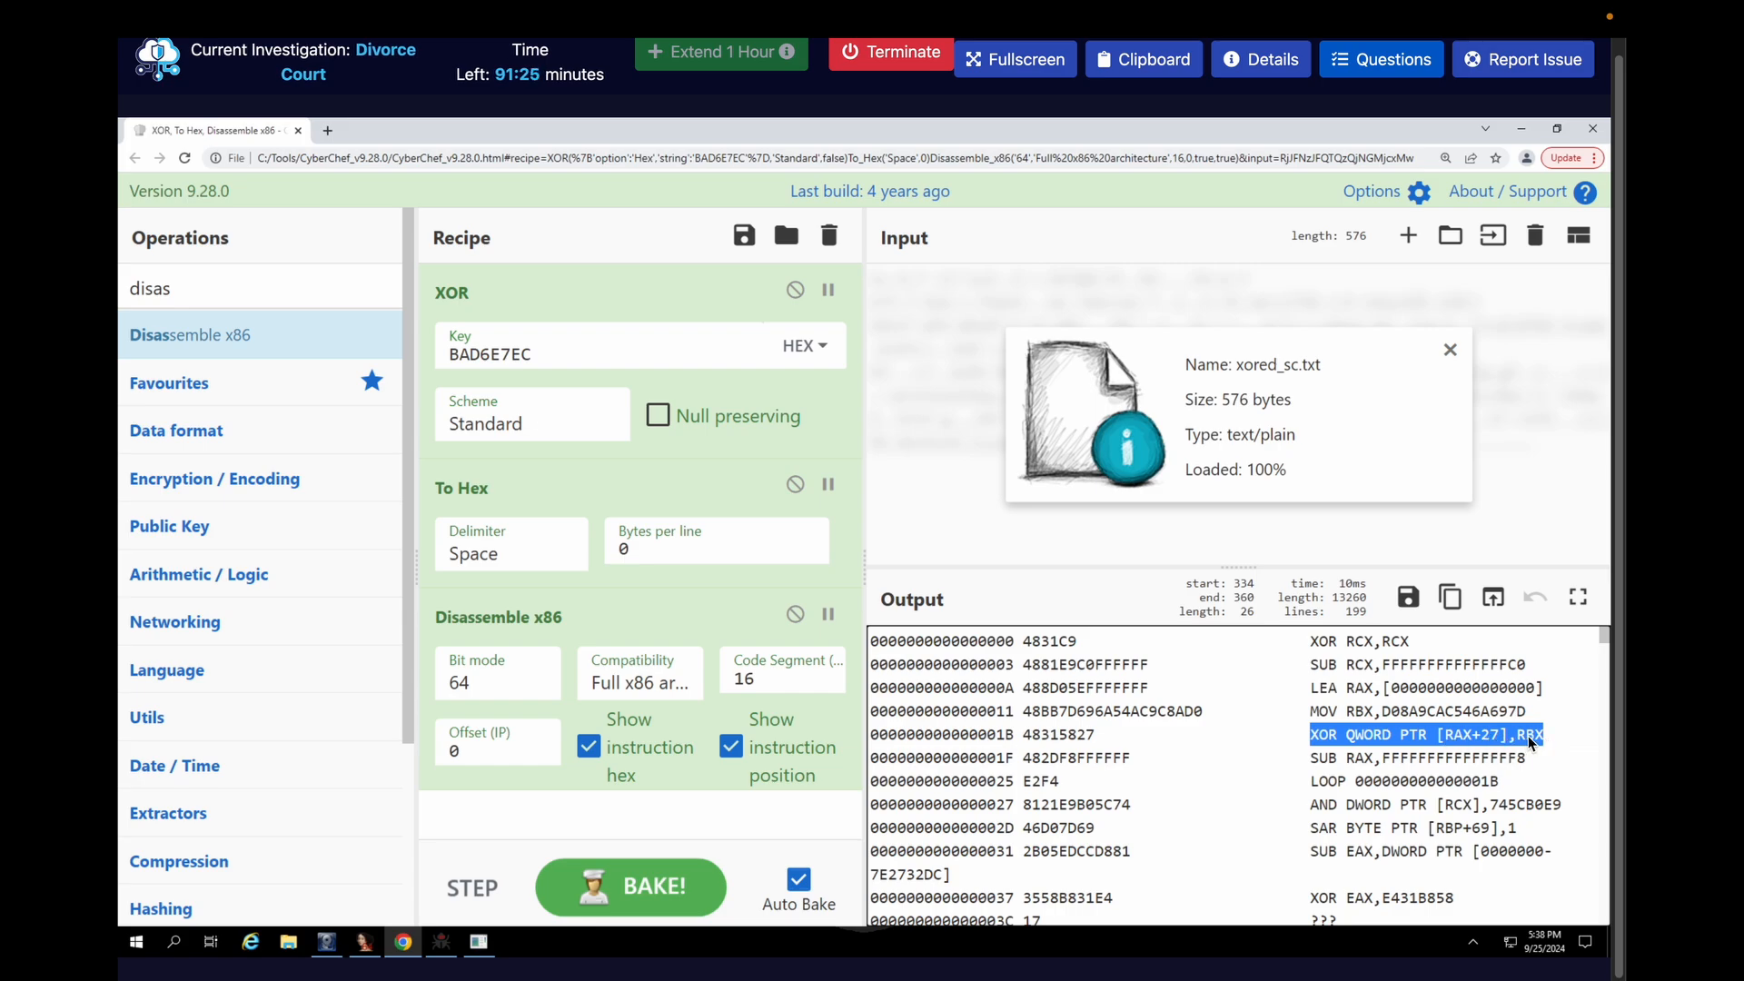
left_click(1527, 736)
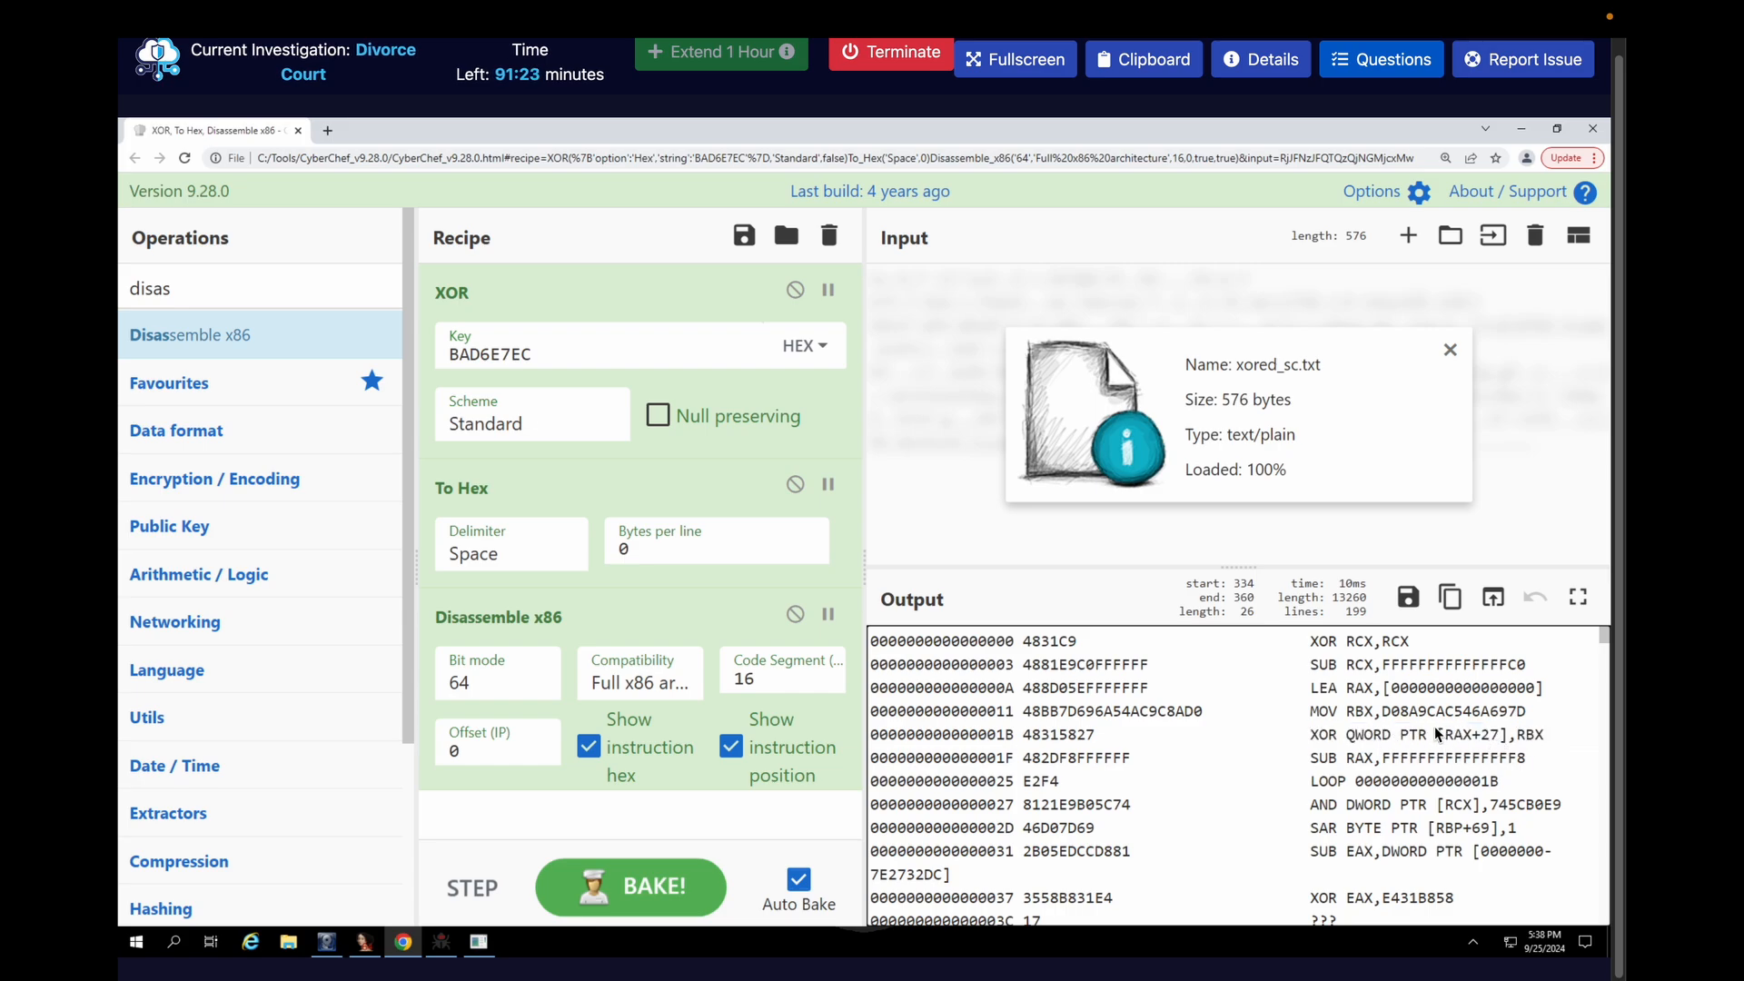
left_click(1526, 737)
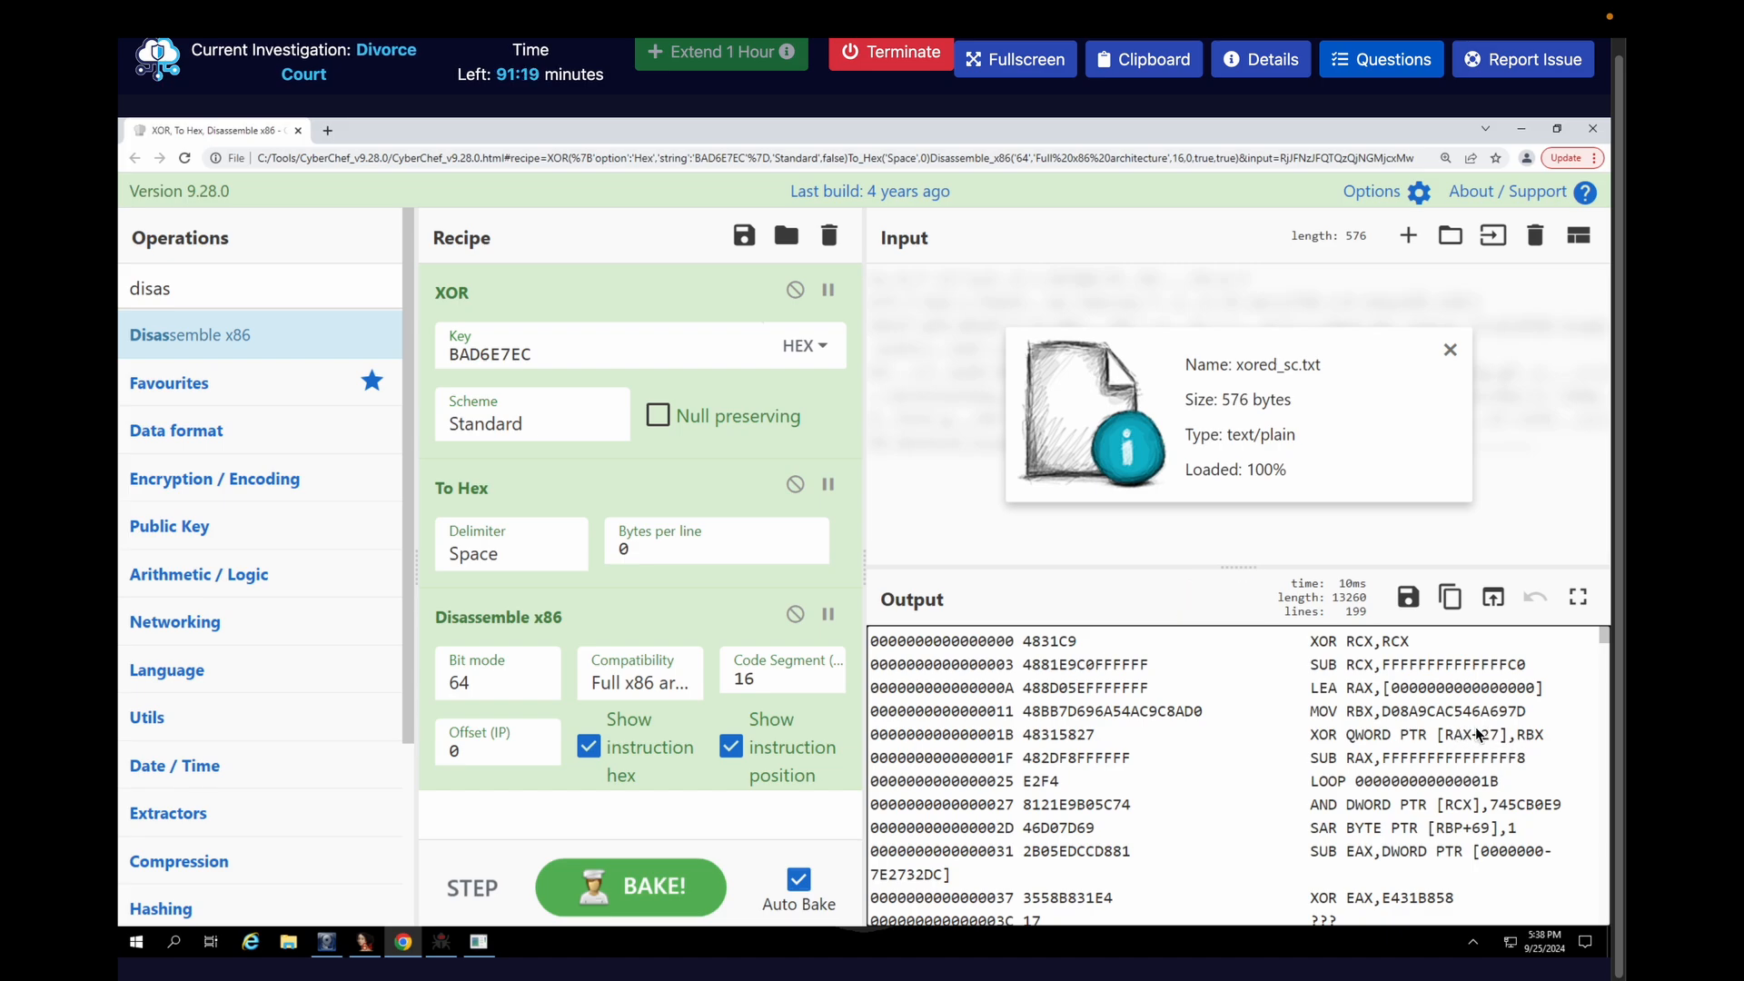
Copy the value moved into RBX and submit 0xD08A9CAC546A697D as the answer to the built-in XOR key question
left_click_drag(1382, 712, 1528, 719)
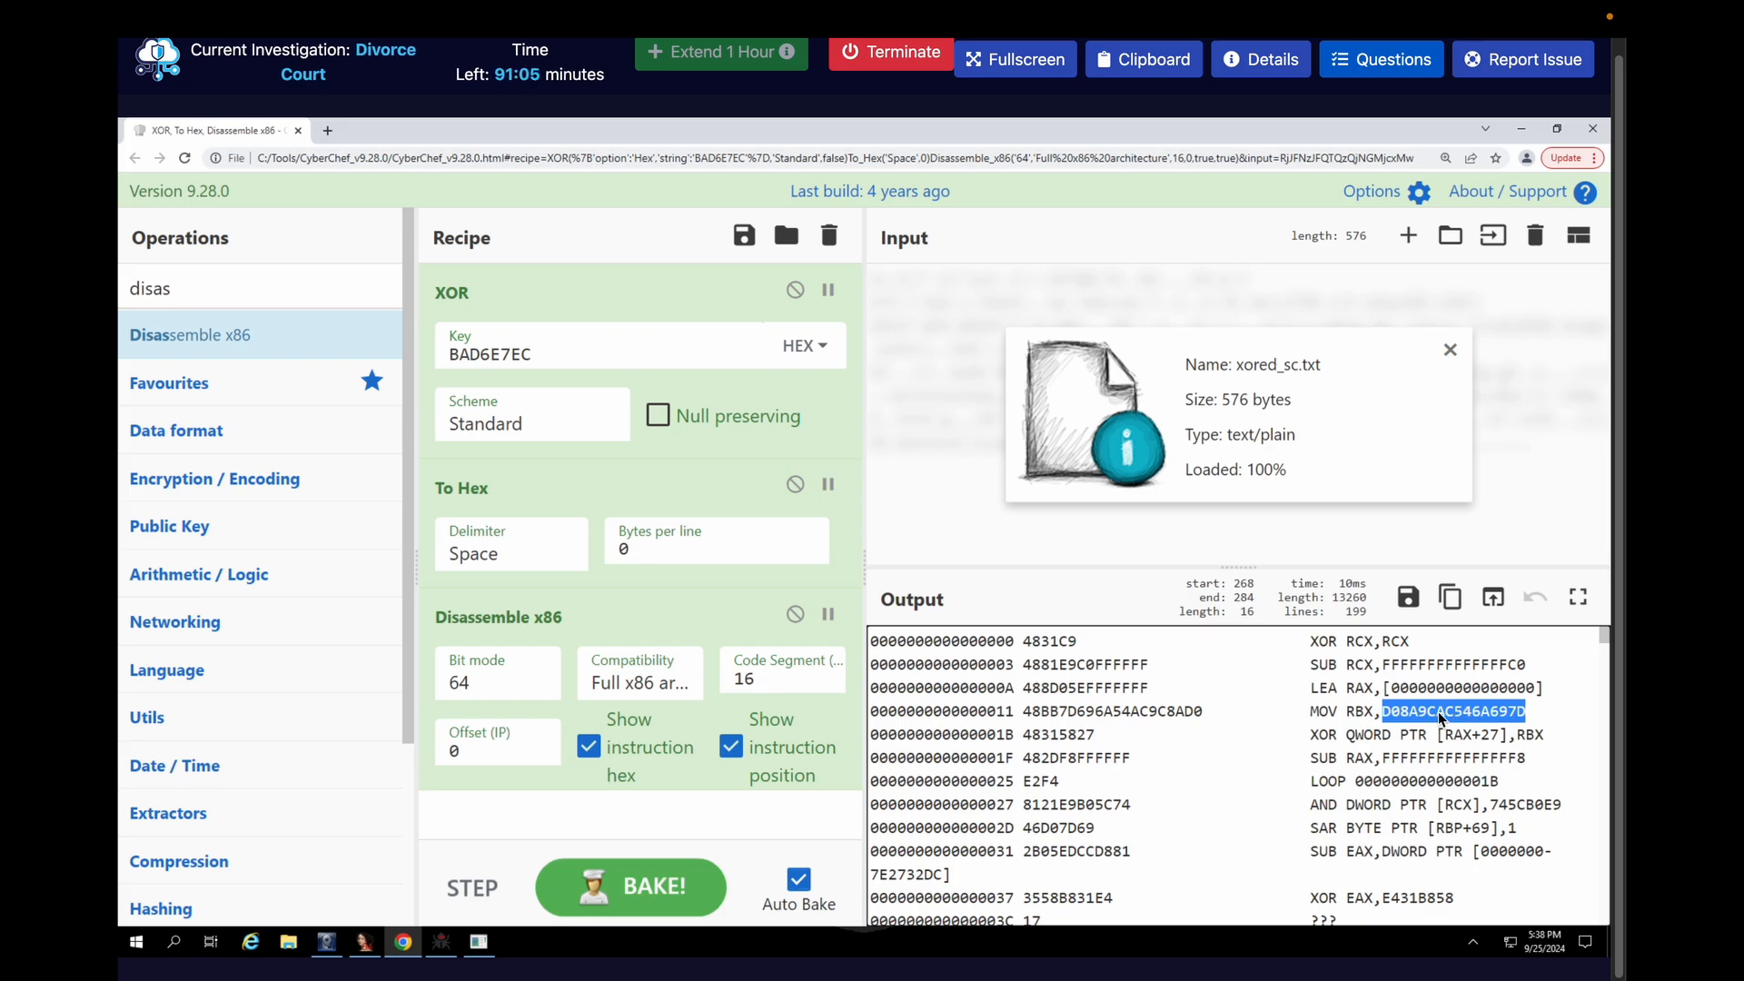
key("ctrl+c")
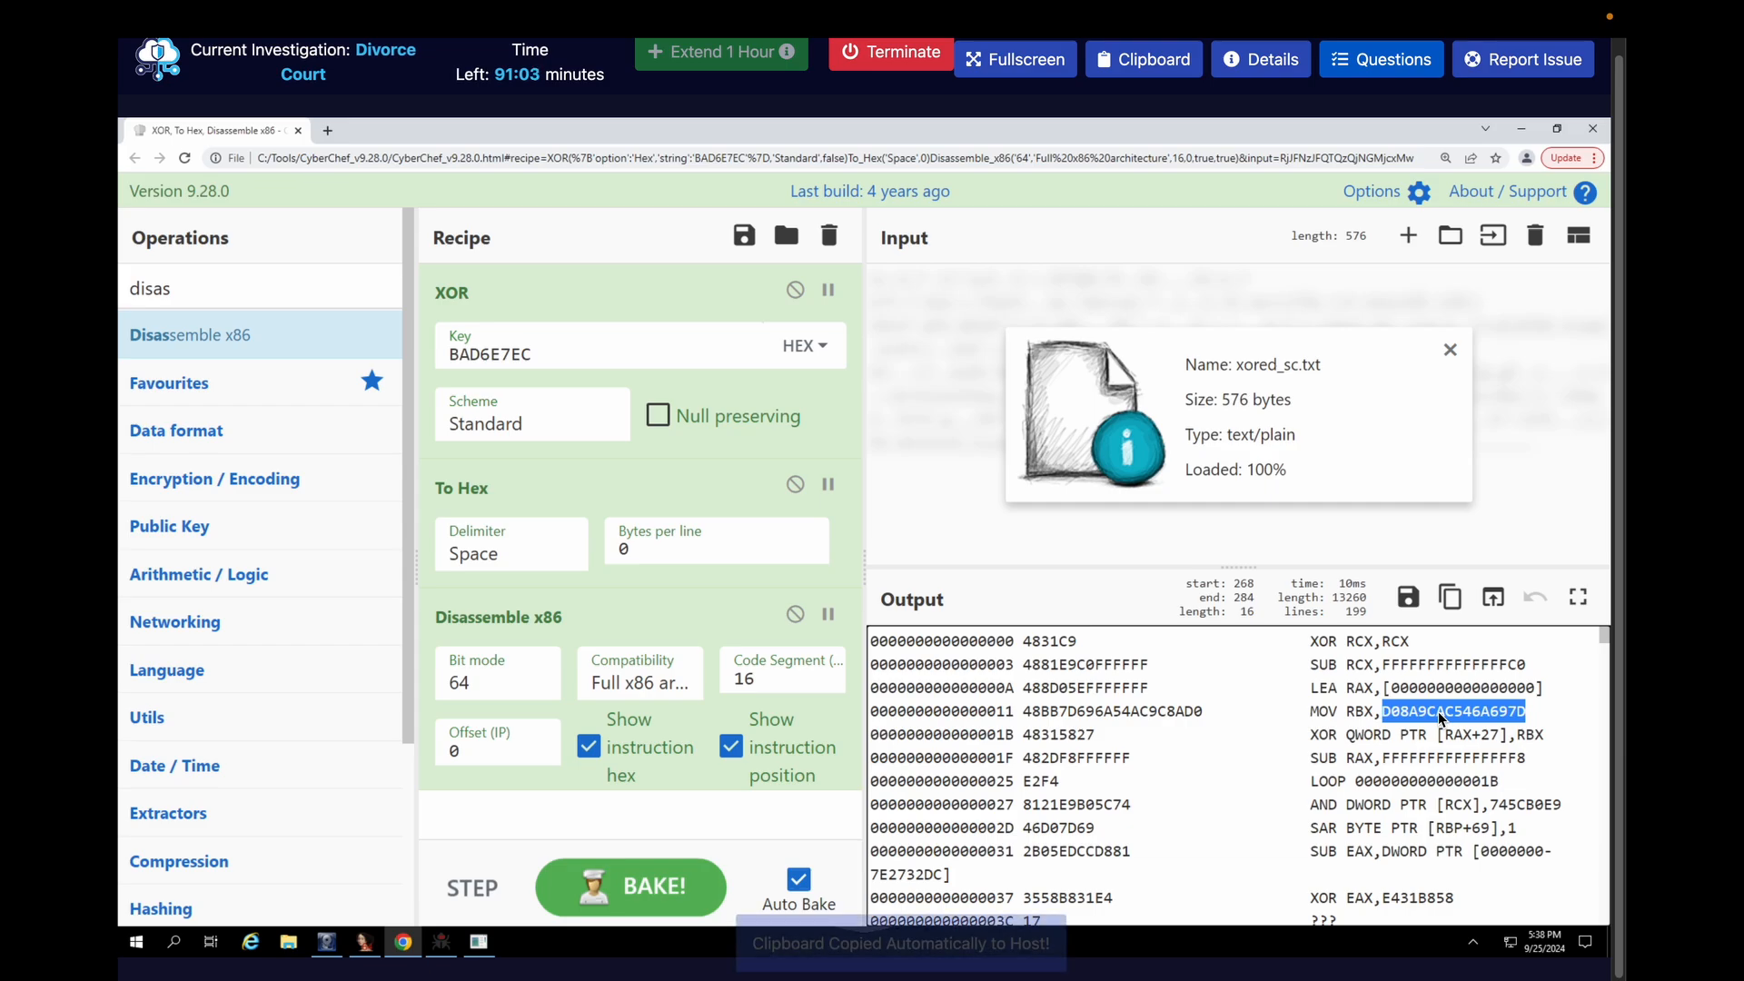
left_click(1384, 78)
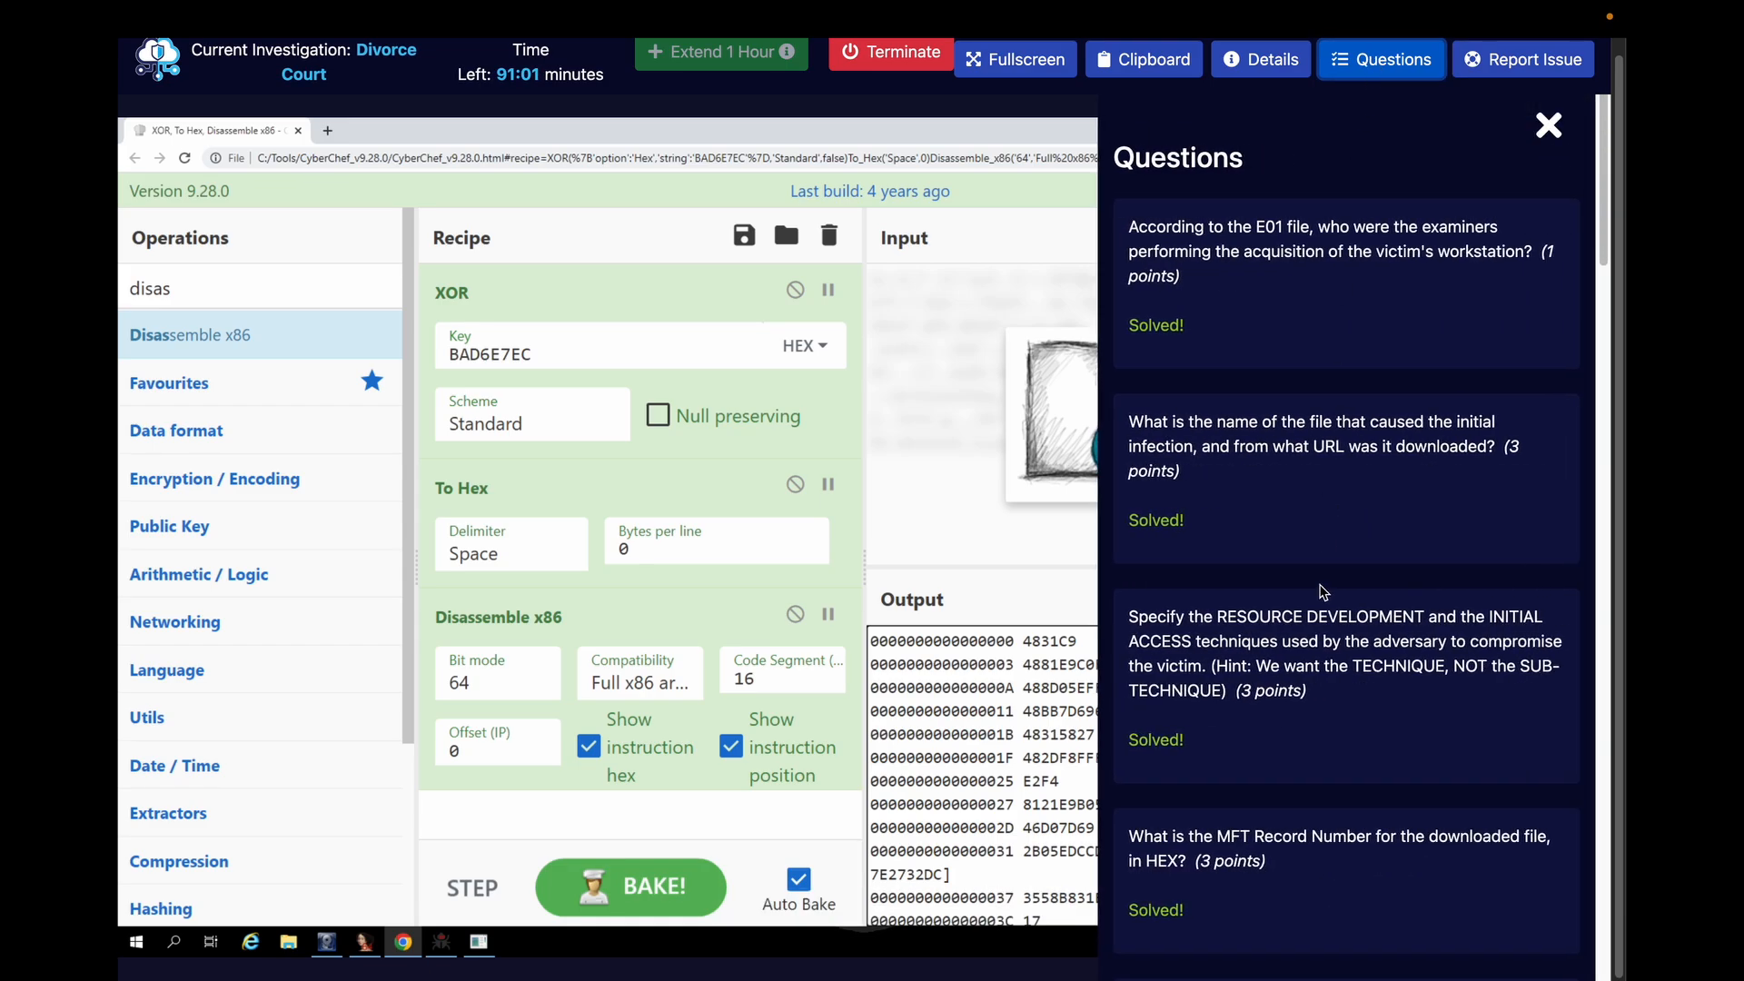
scroll(1317, 630, "down", 6)
scroll(1316, 629, "down", 10)
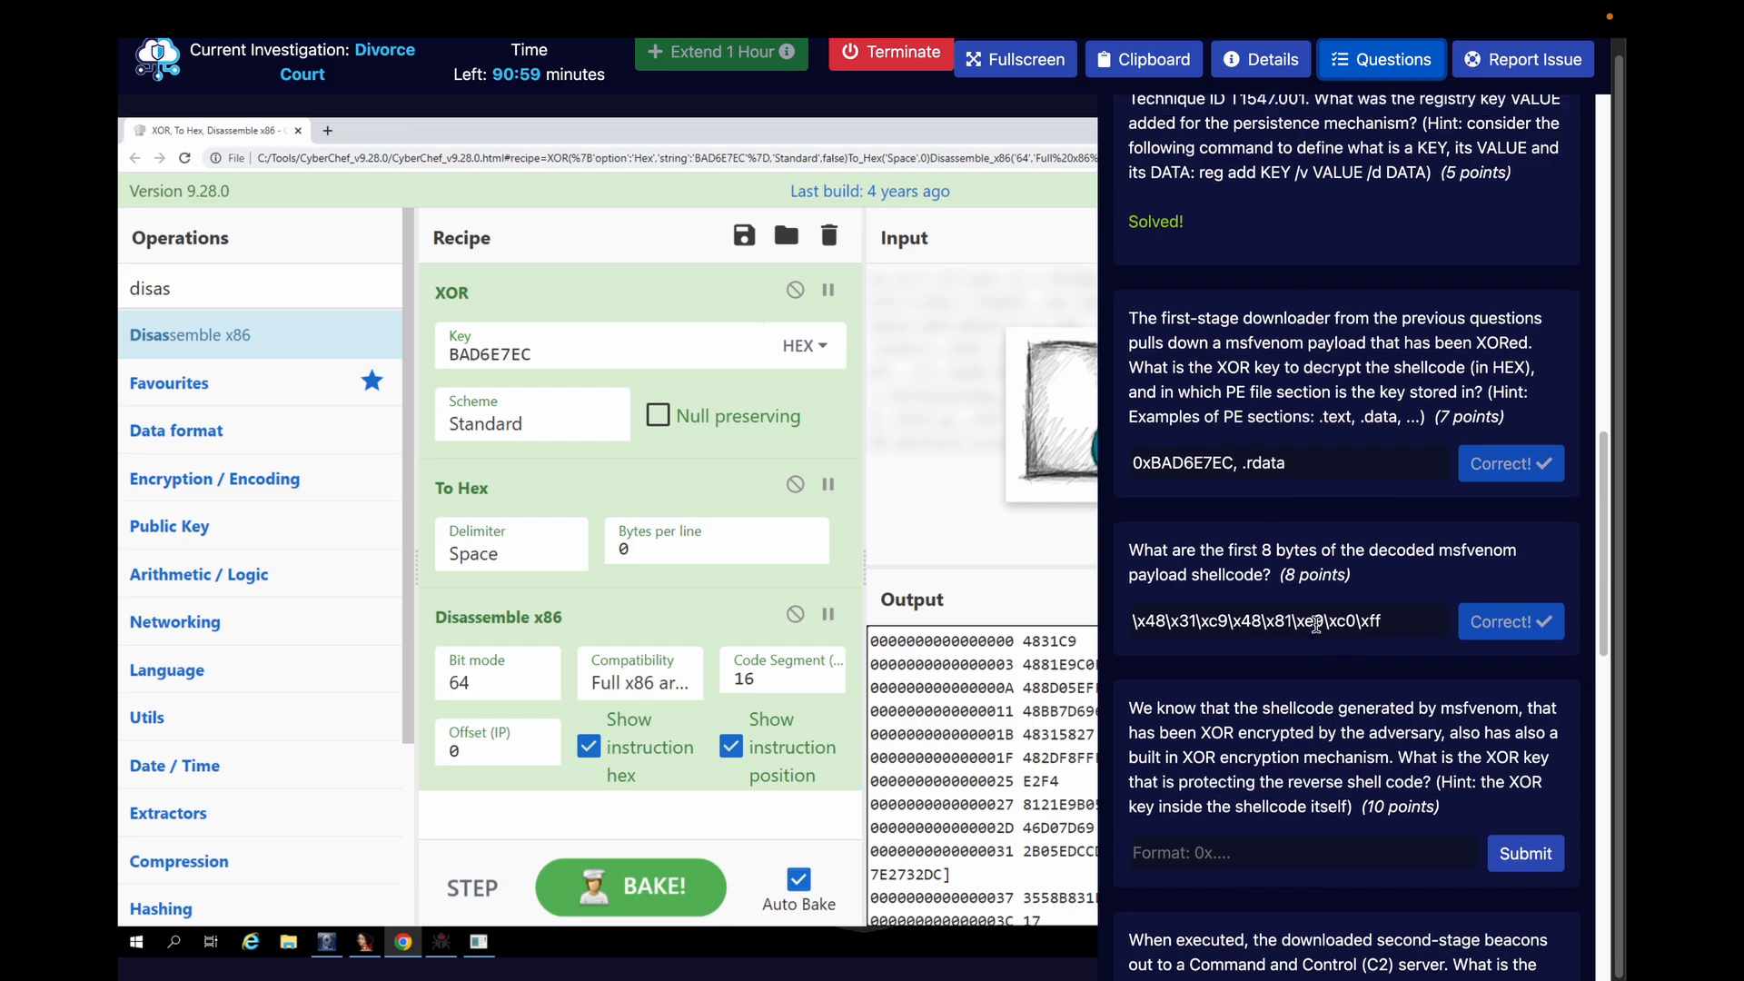
left_click(1235, 832)
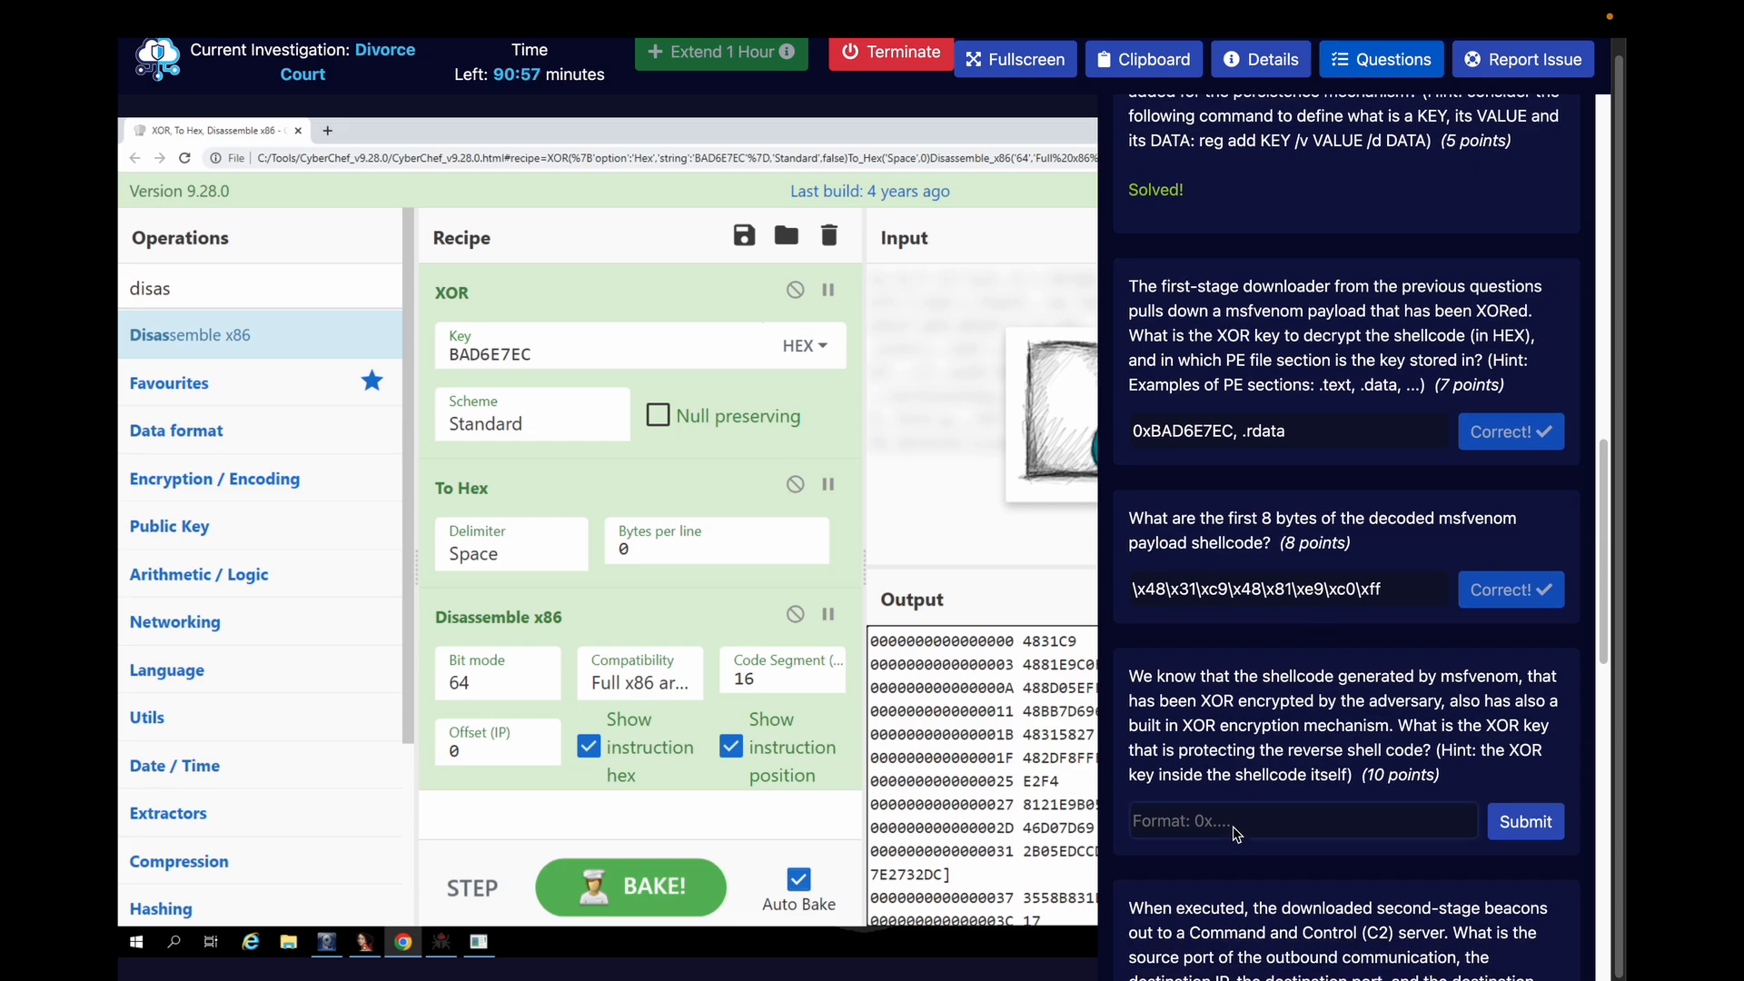
type("0x")
key("ctrl+v")
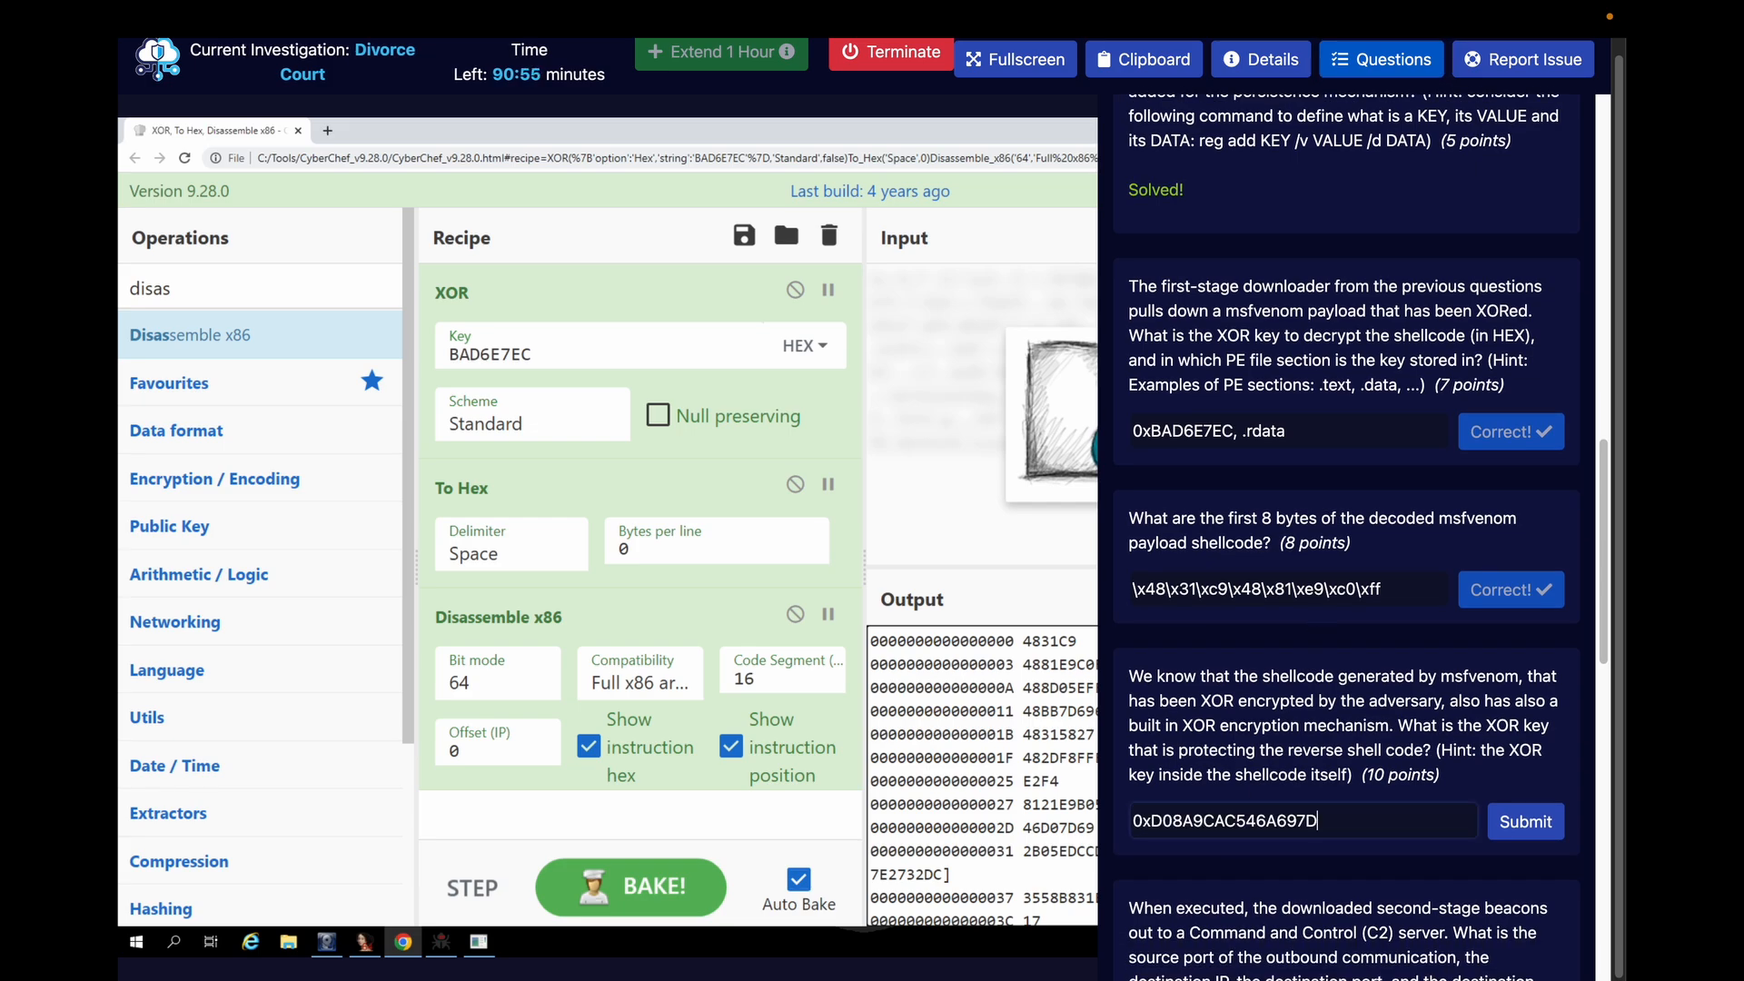
left_click(1524, 822)
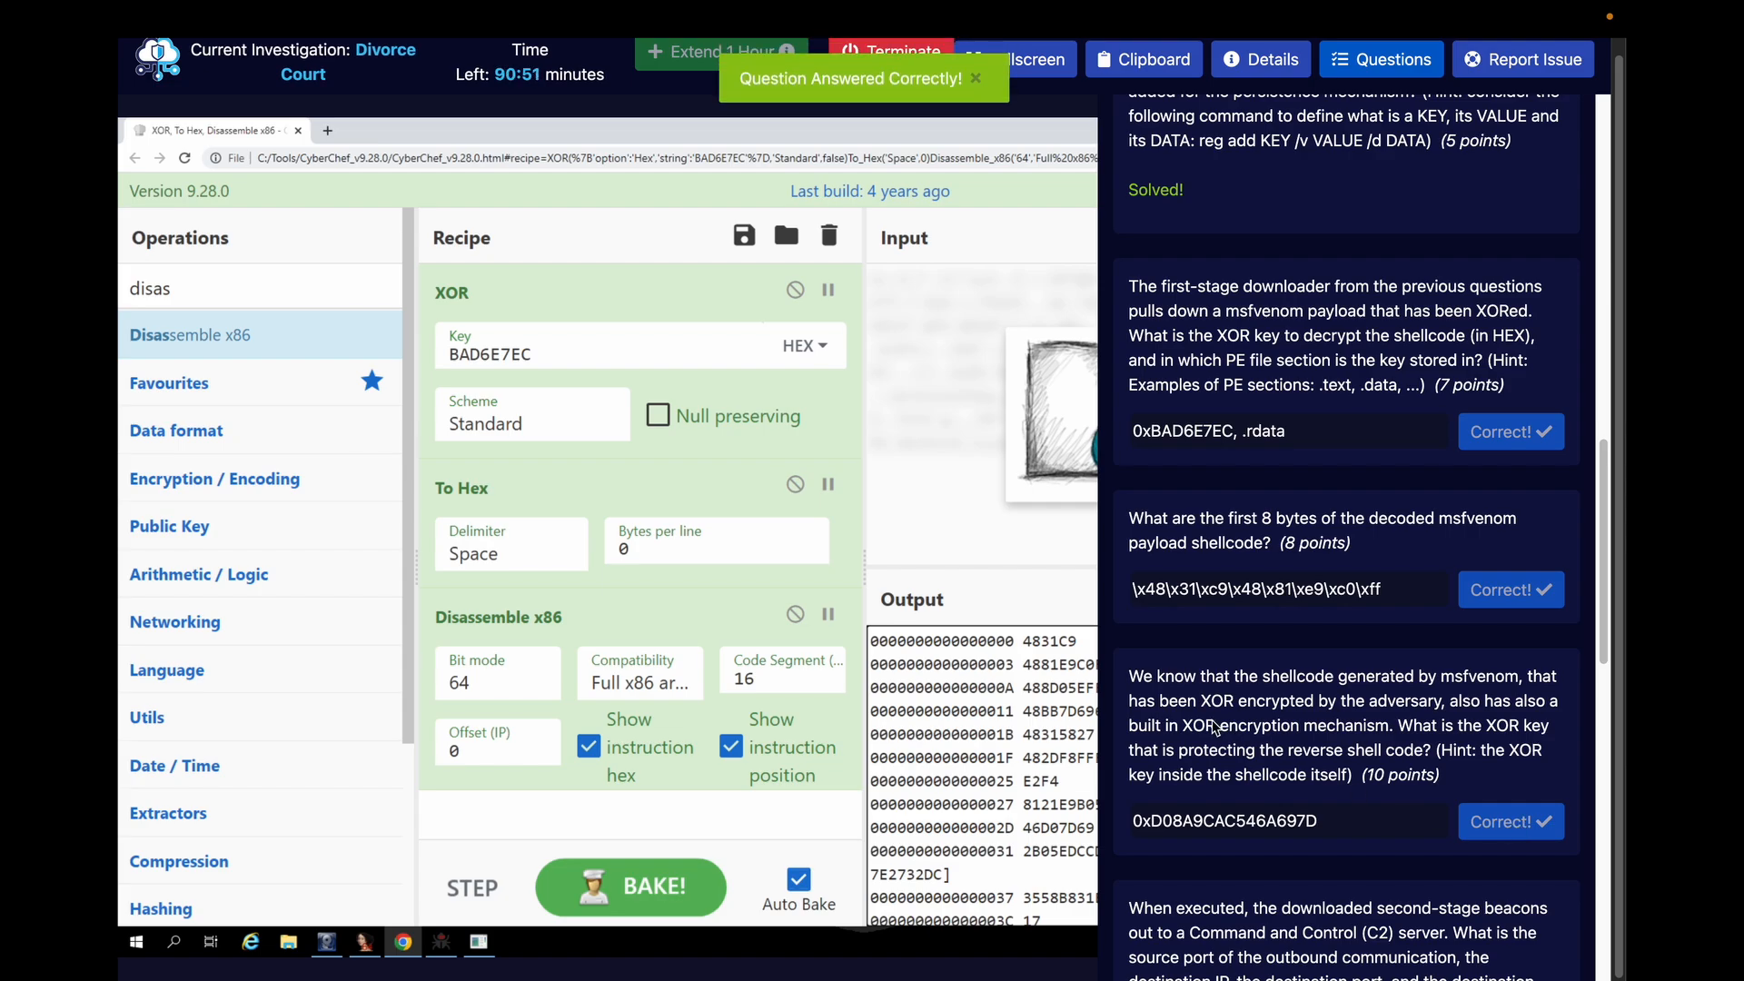
left_click(1380, 59)
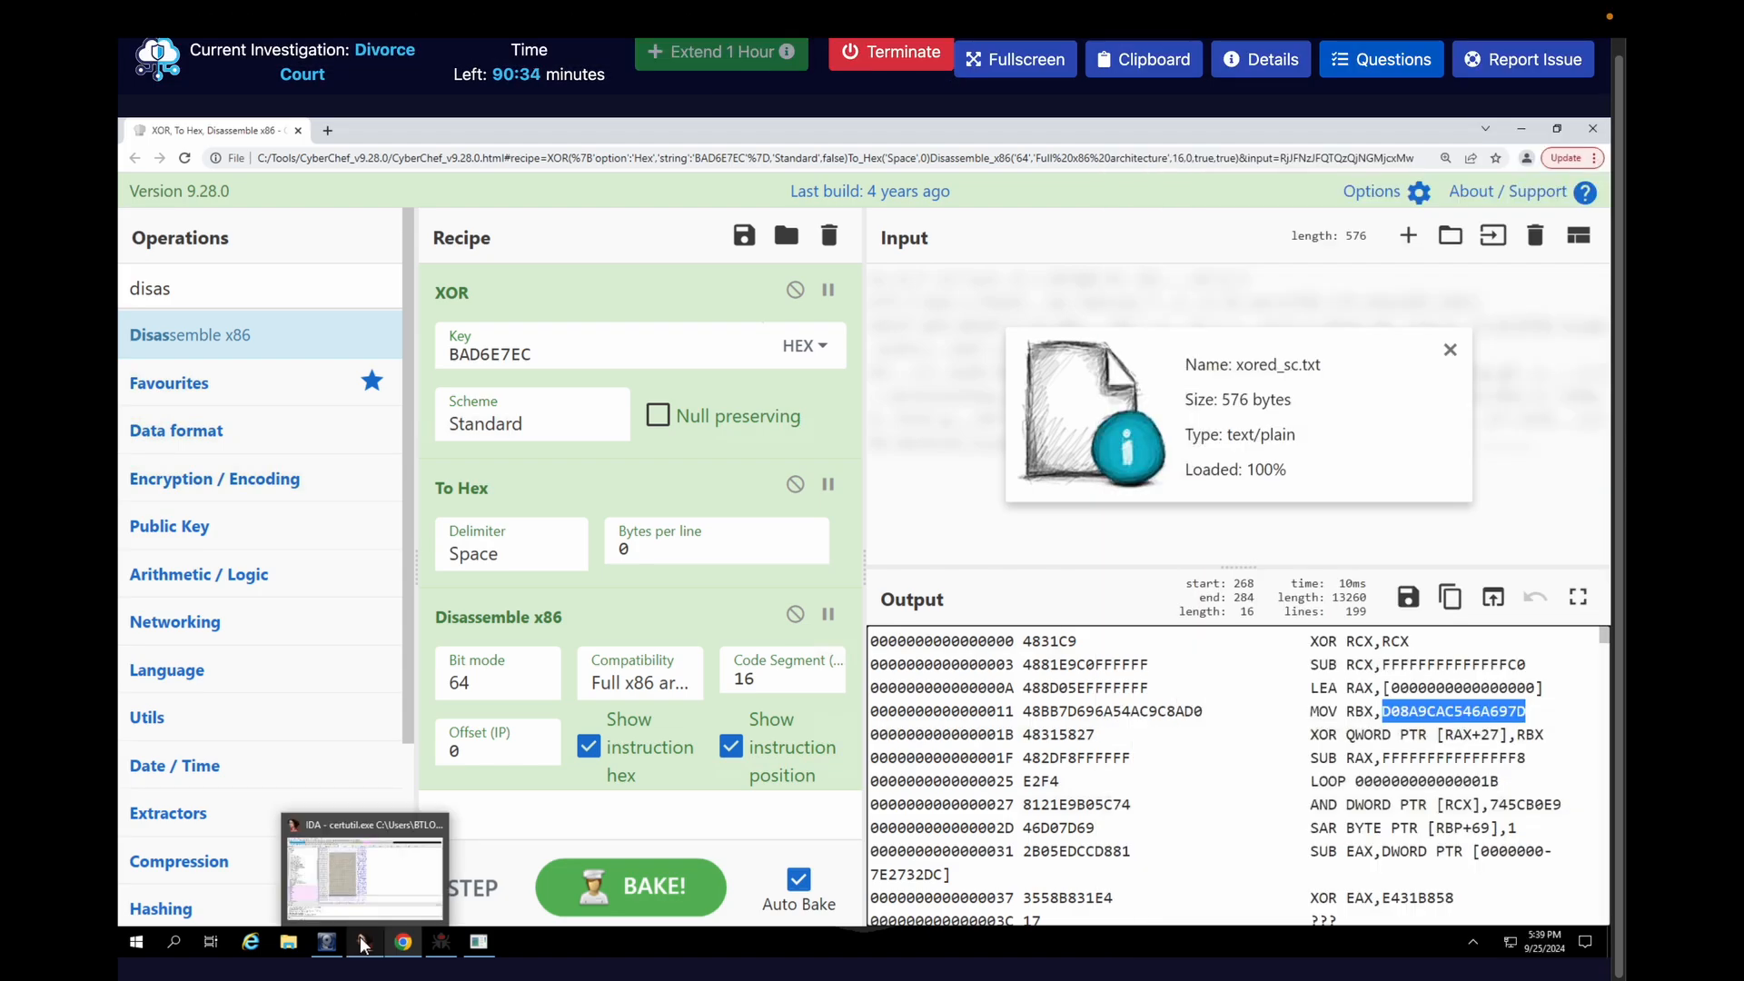
Switch to IDA and close it without saving the certutil.exe database
left_click(363, 944)
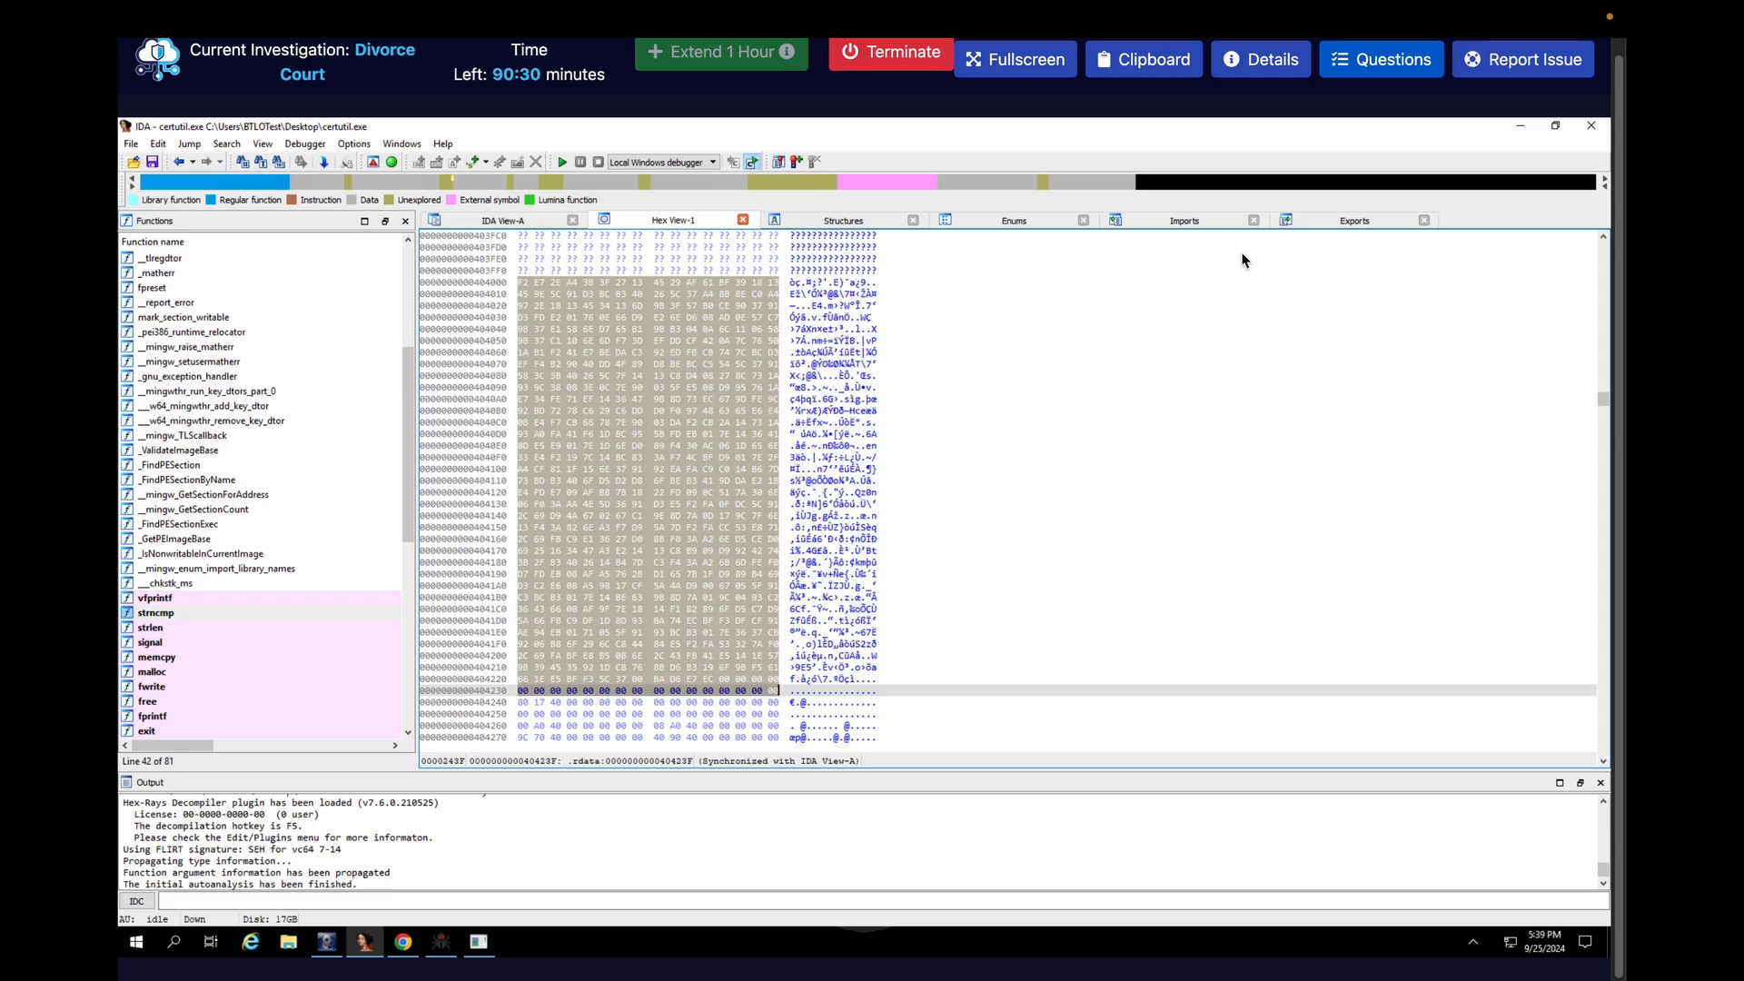
left_click(1591, 125)
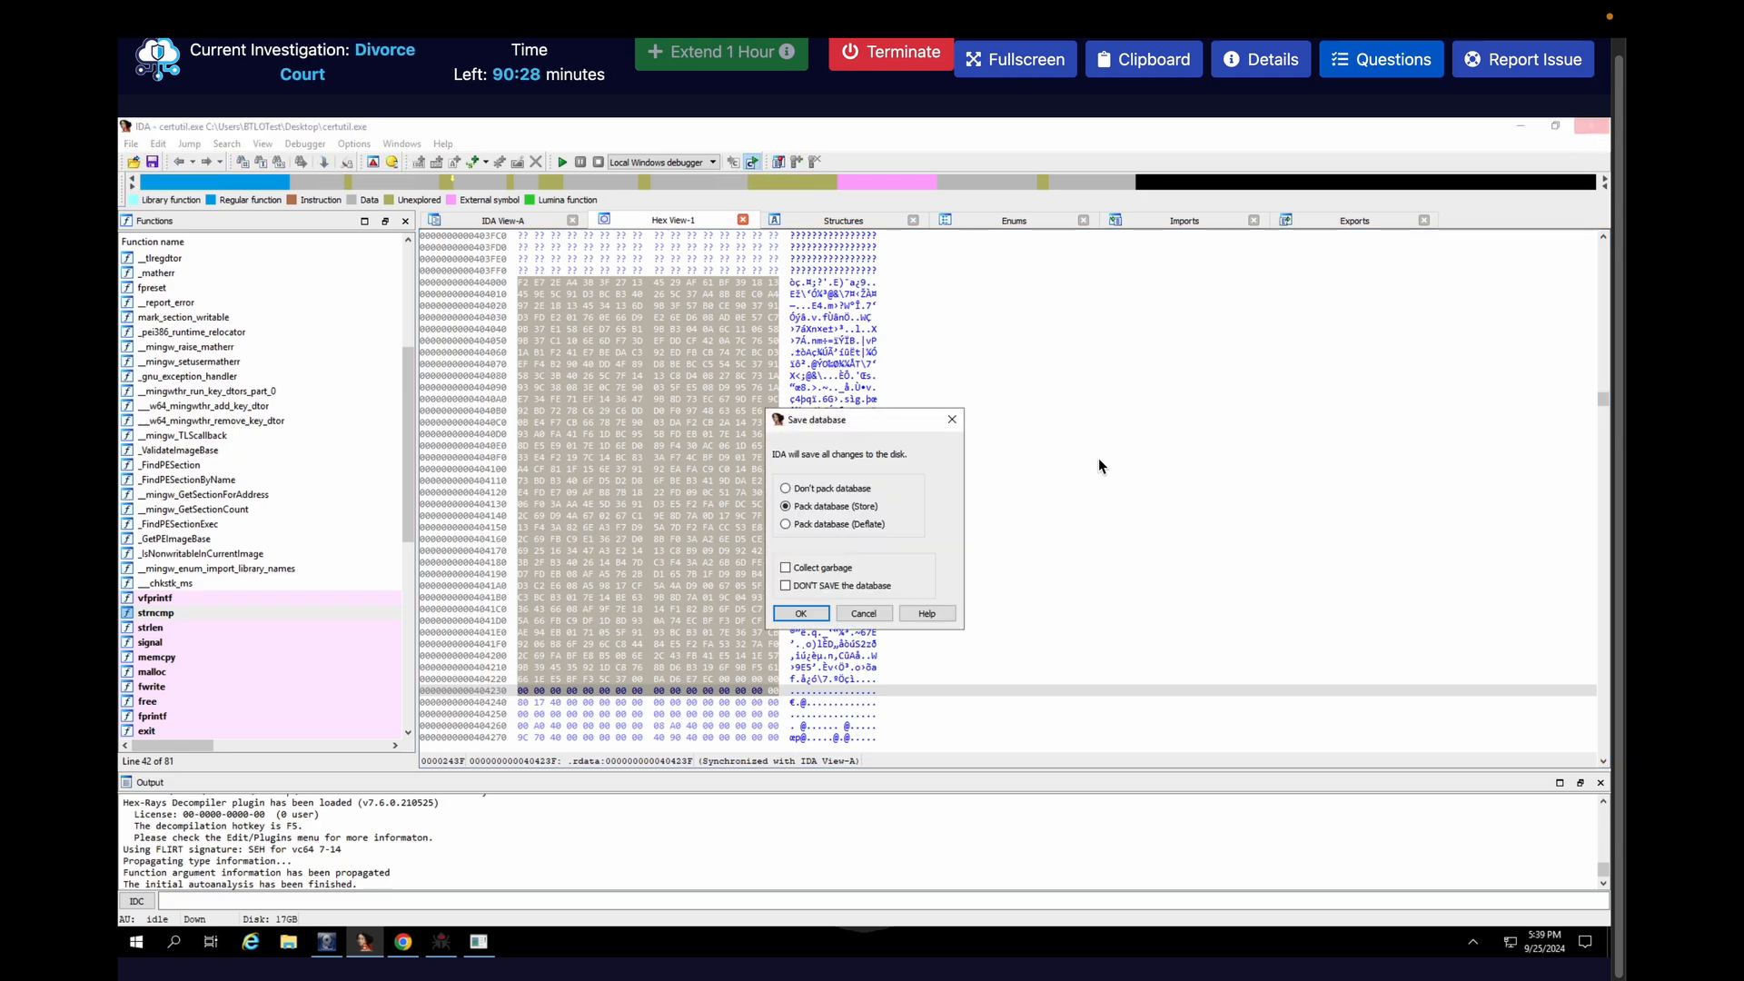
left_click(841, 587)
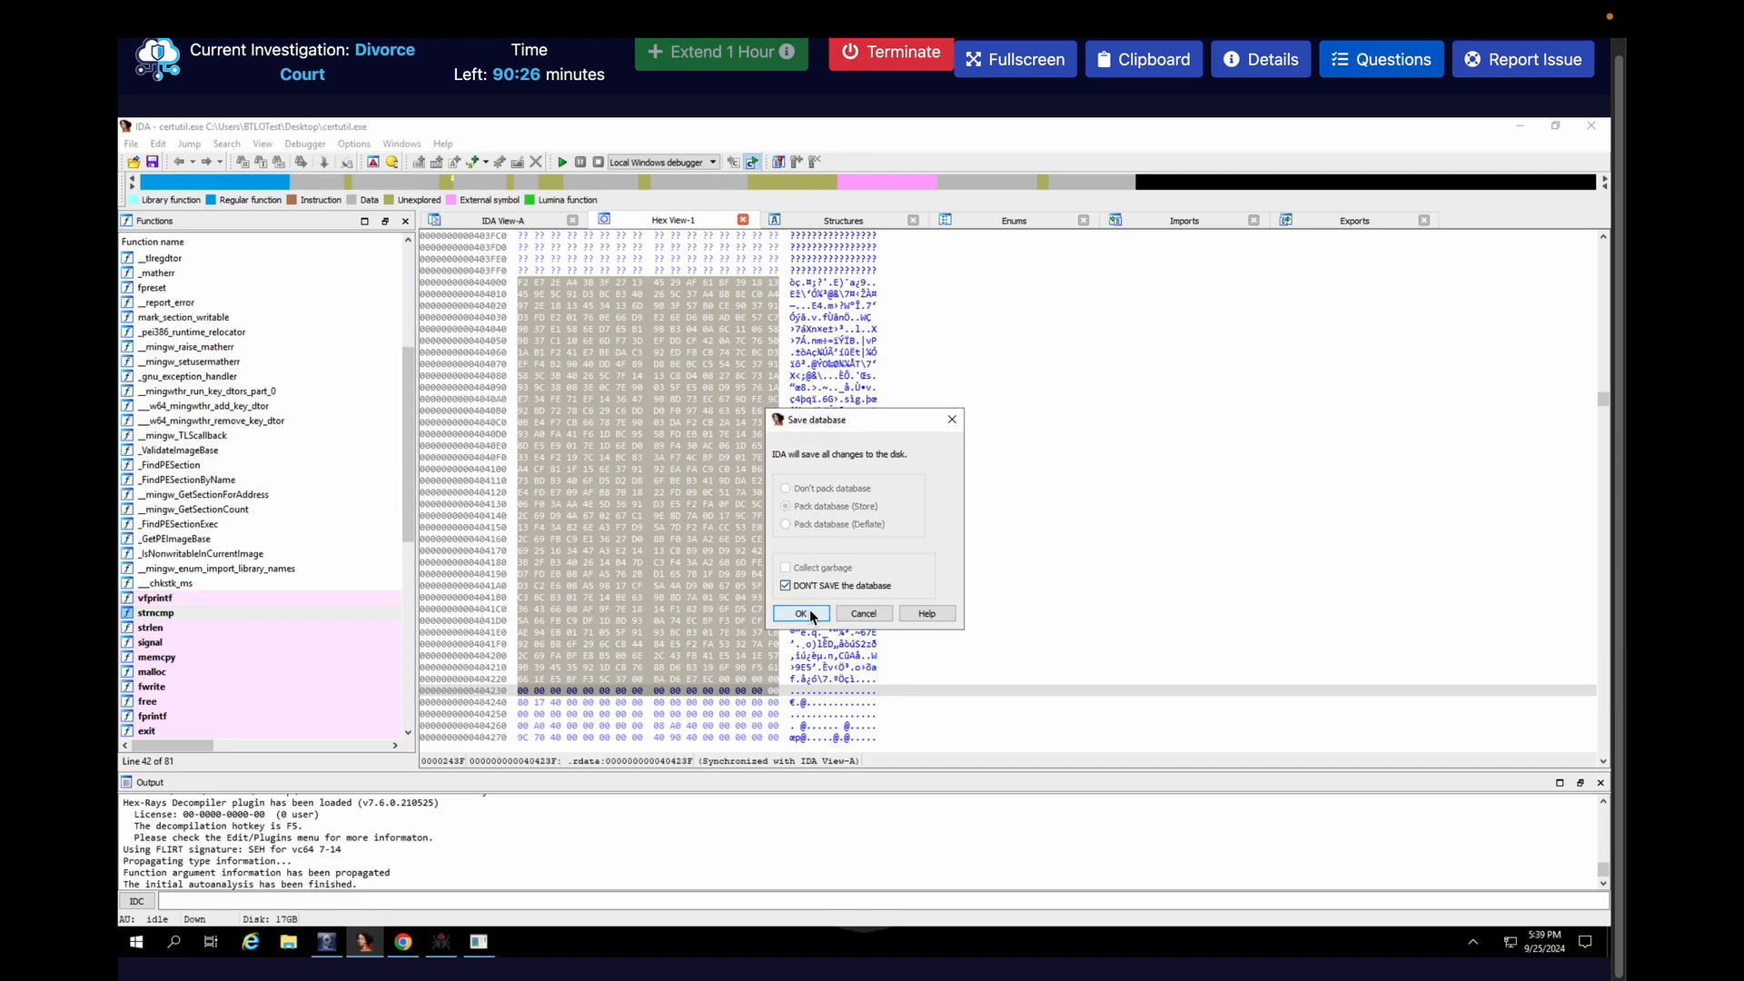
left_click(809, 609)
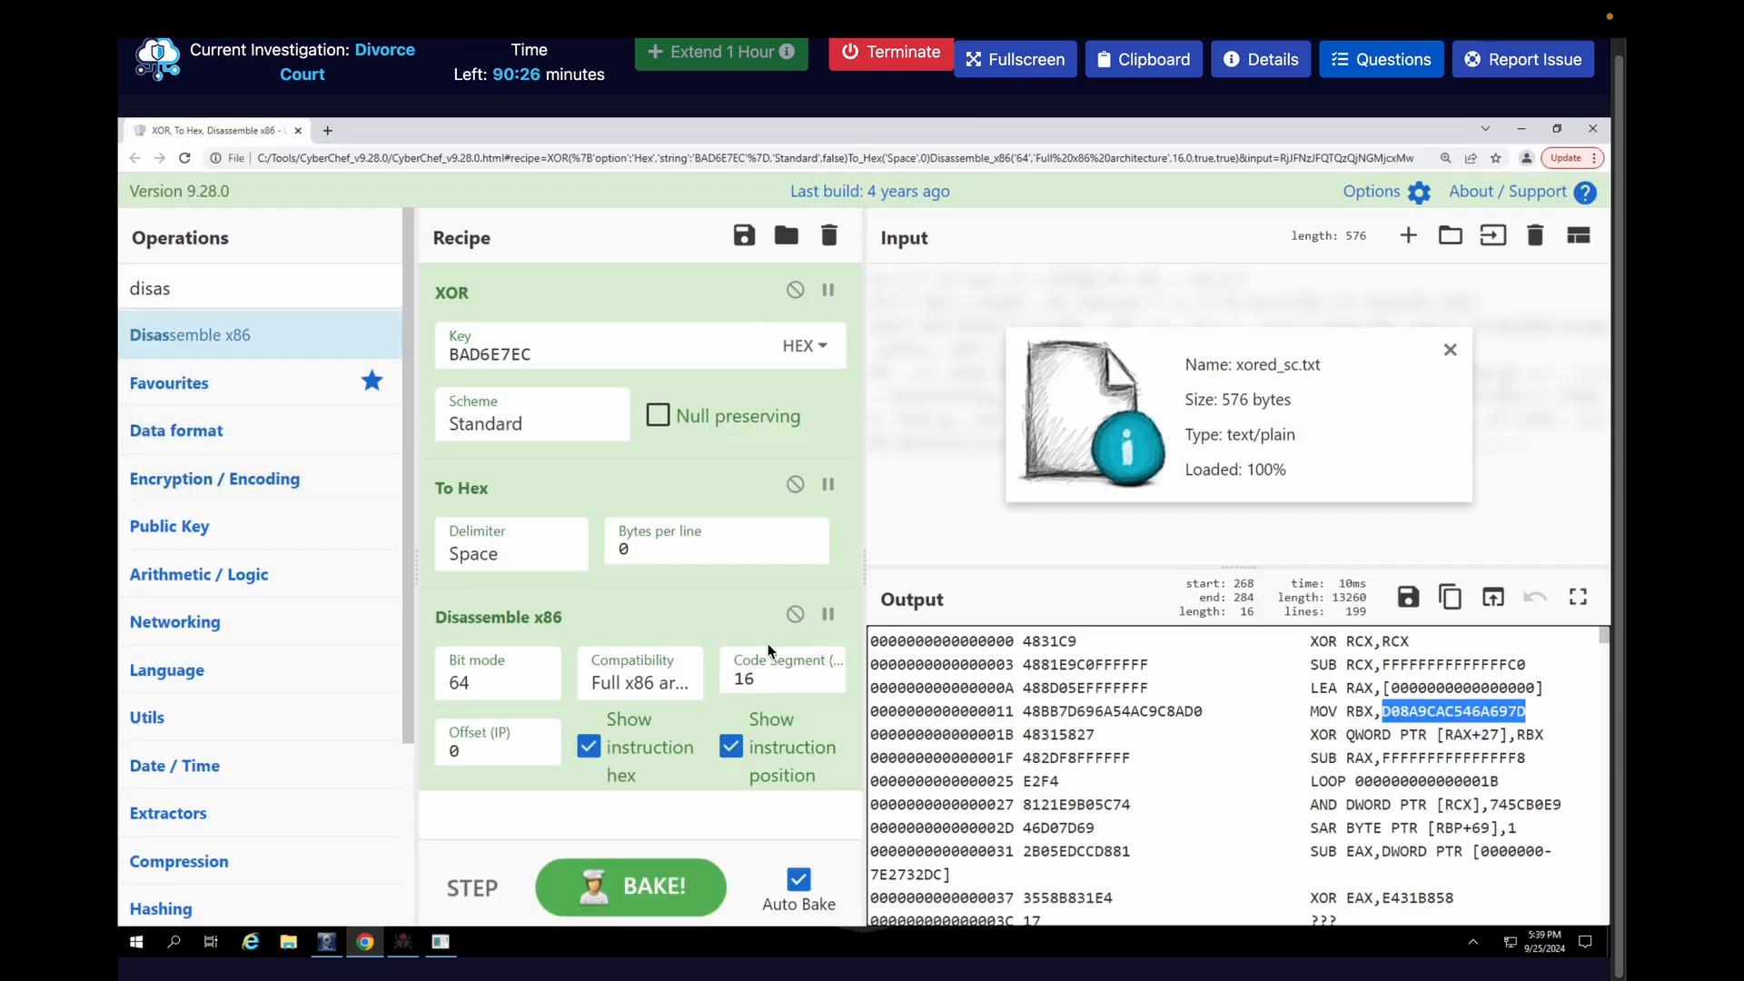
left_click(407, 946)
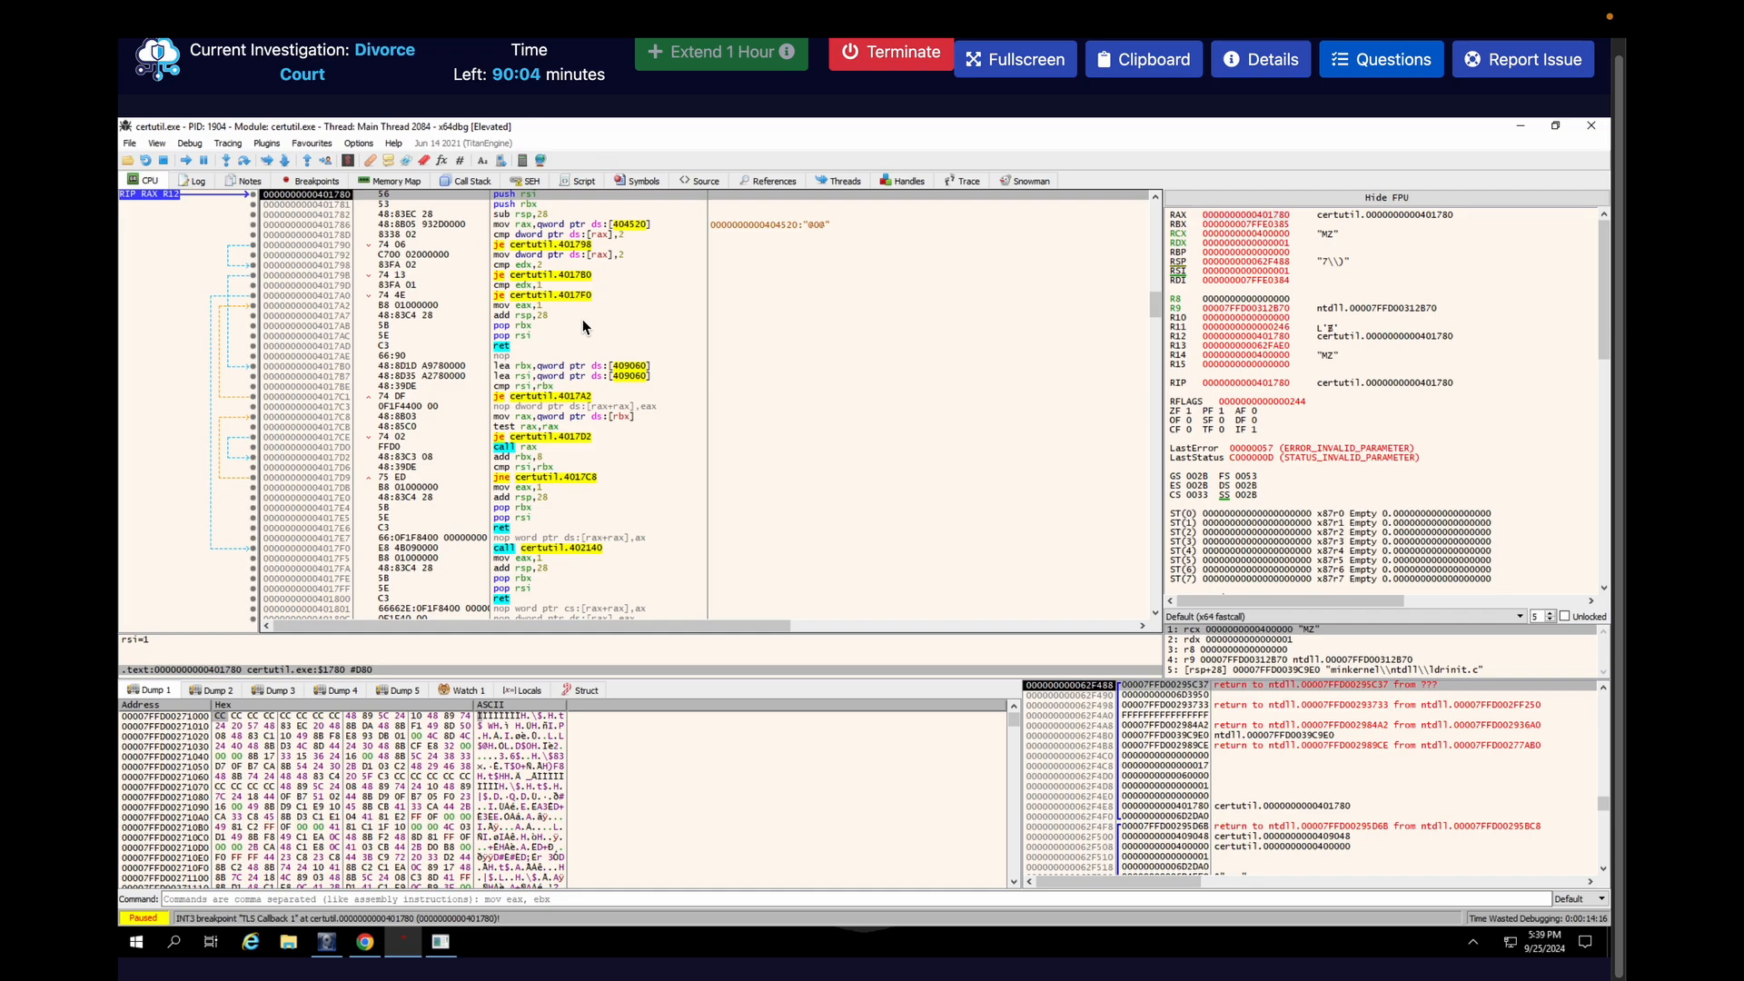
left_click(390, 181)
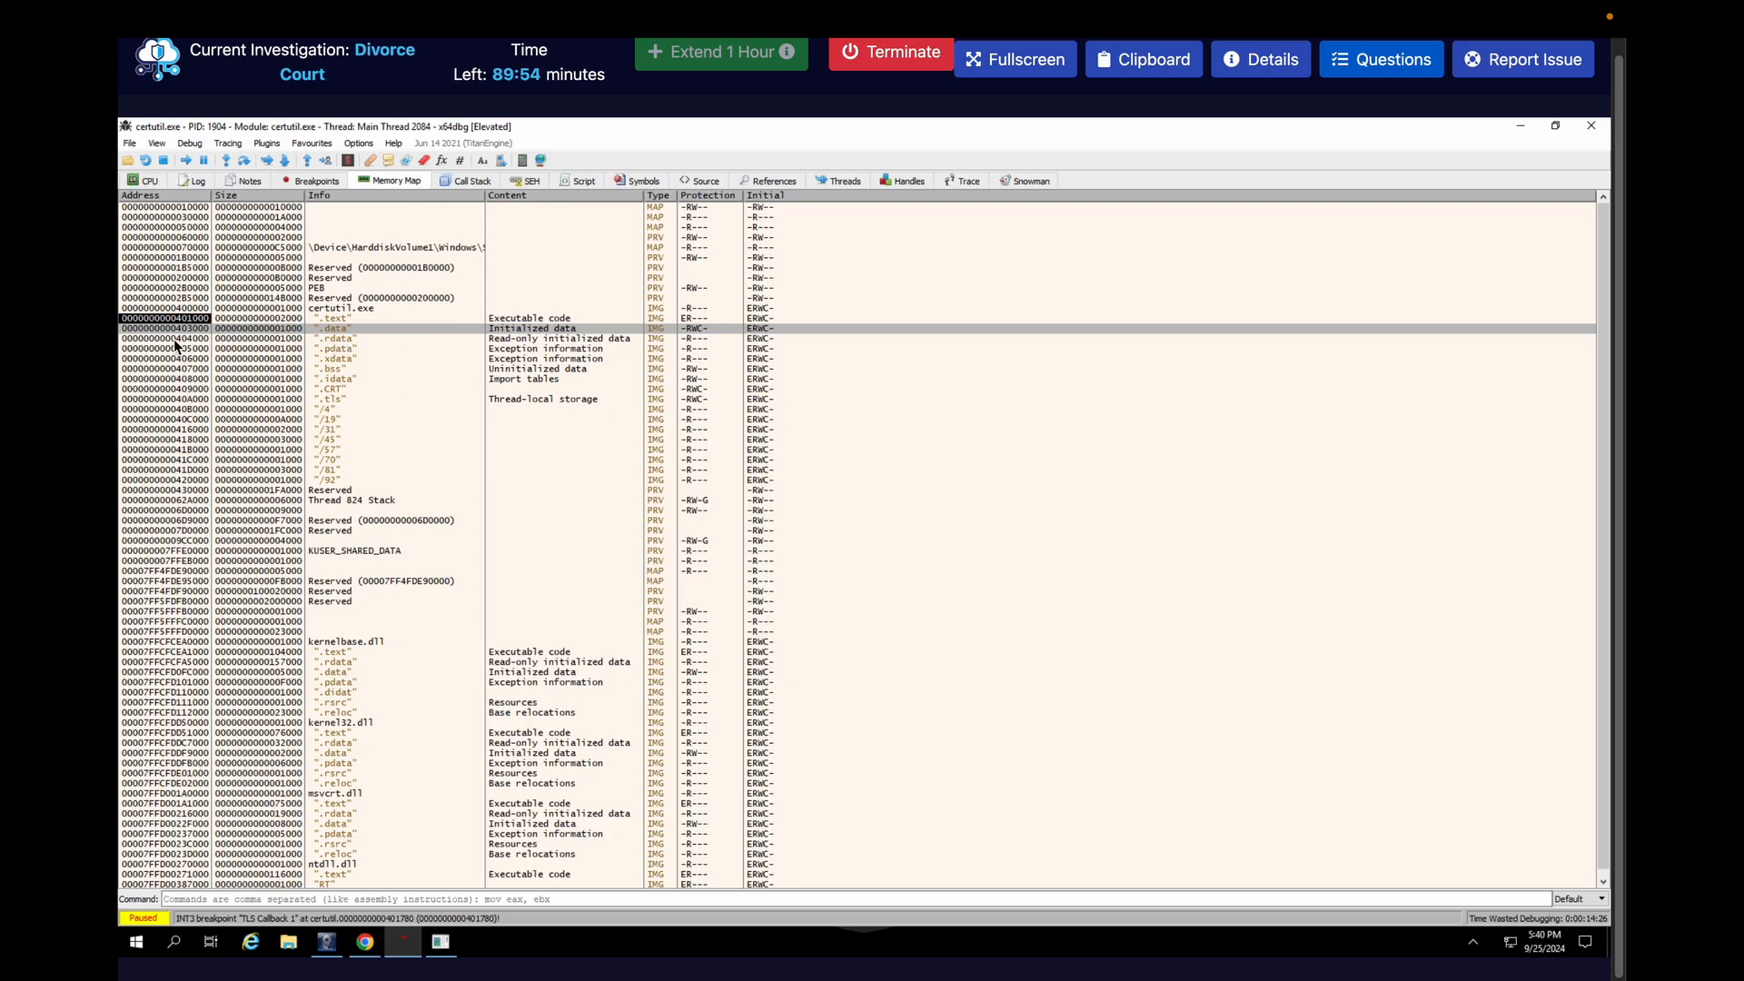
left_click(332, 340)
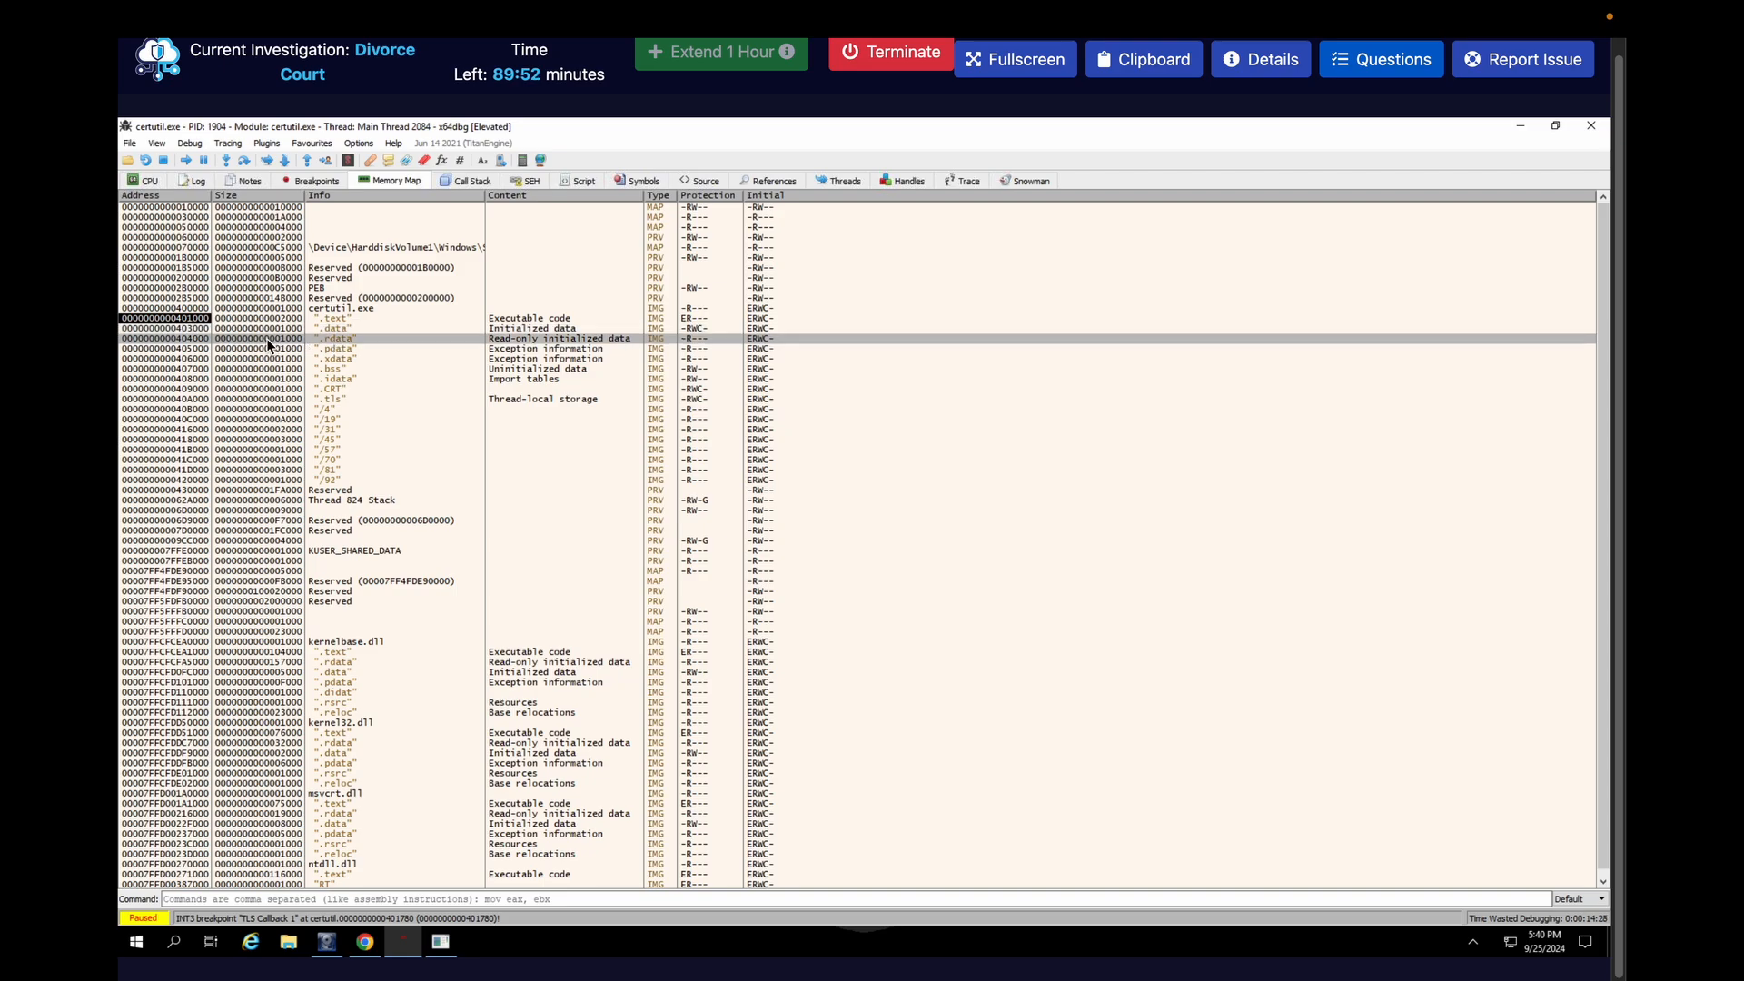
double_click(180, 343)
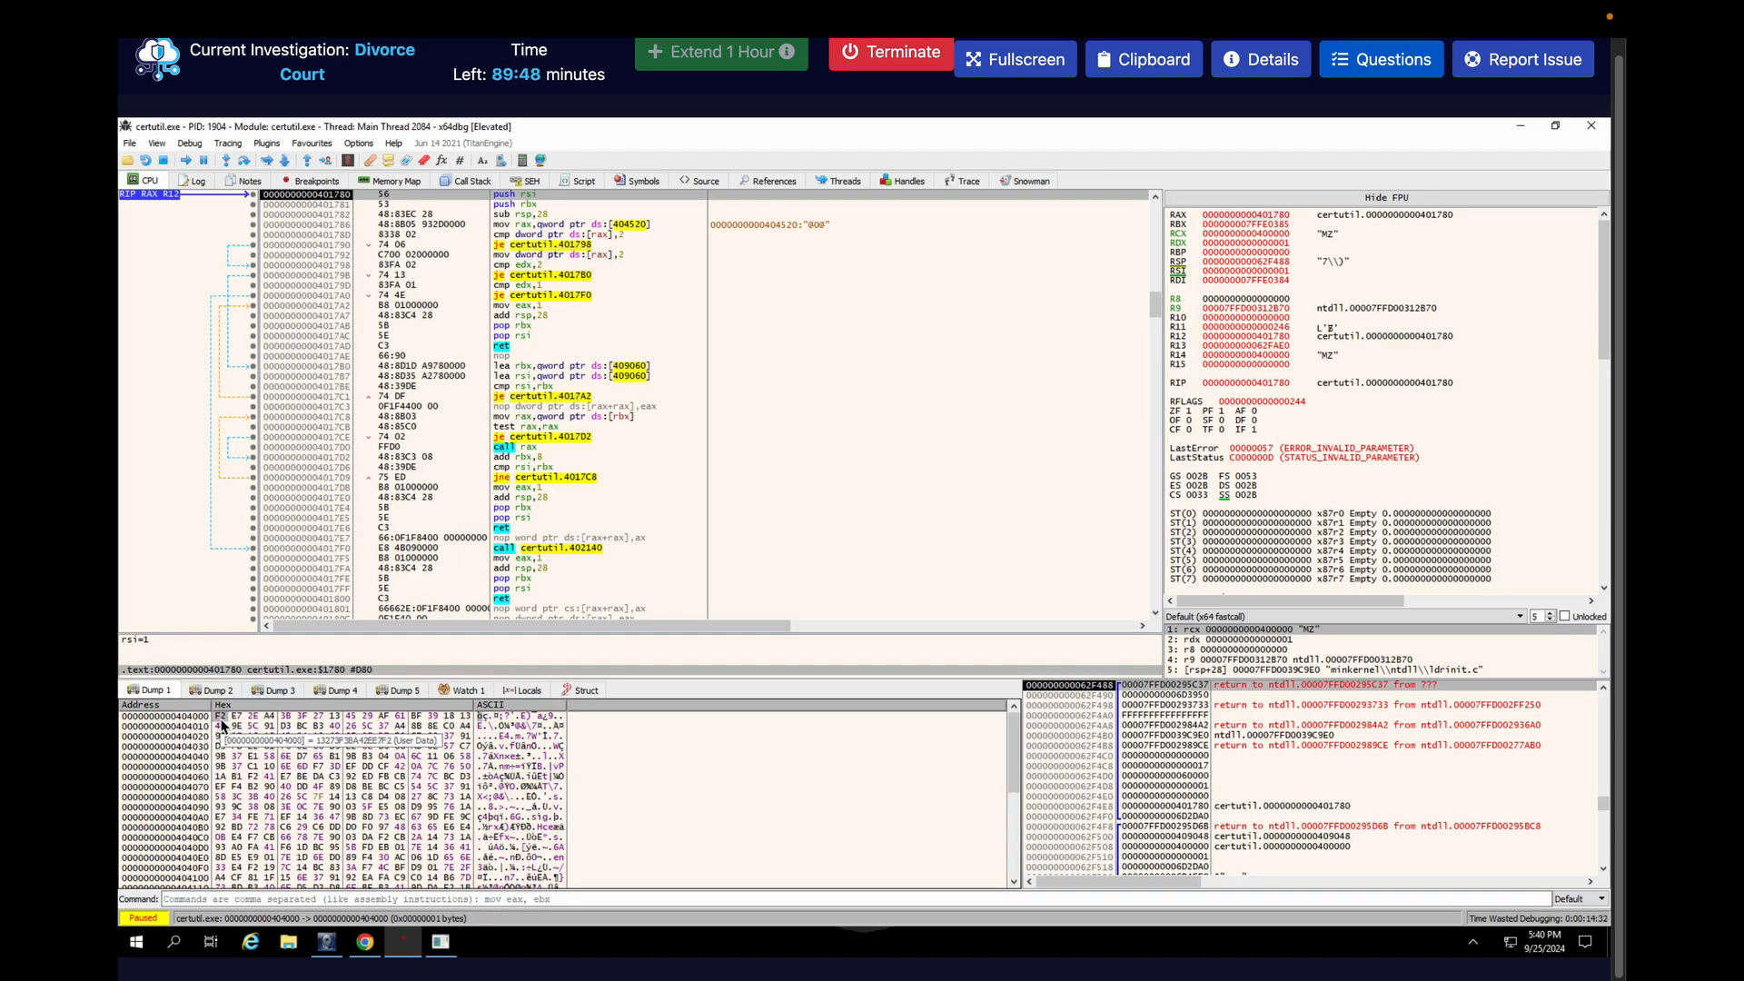
Dump certutil.exe's .rdata memory region to a binary file named shellcode on the Desktop
left_click(381, 180)
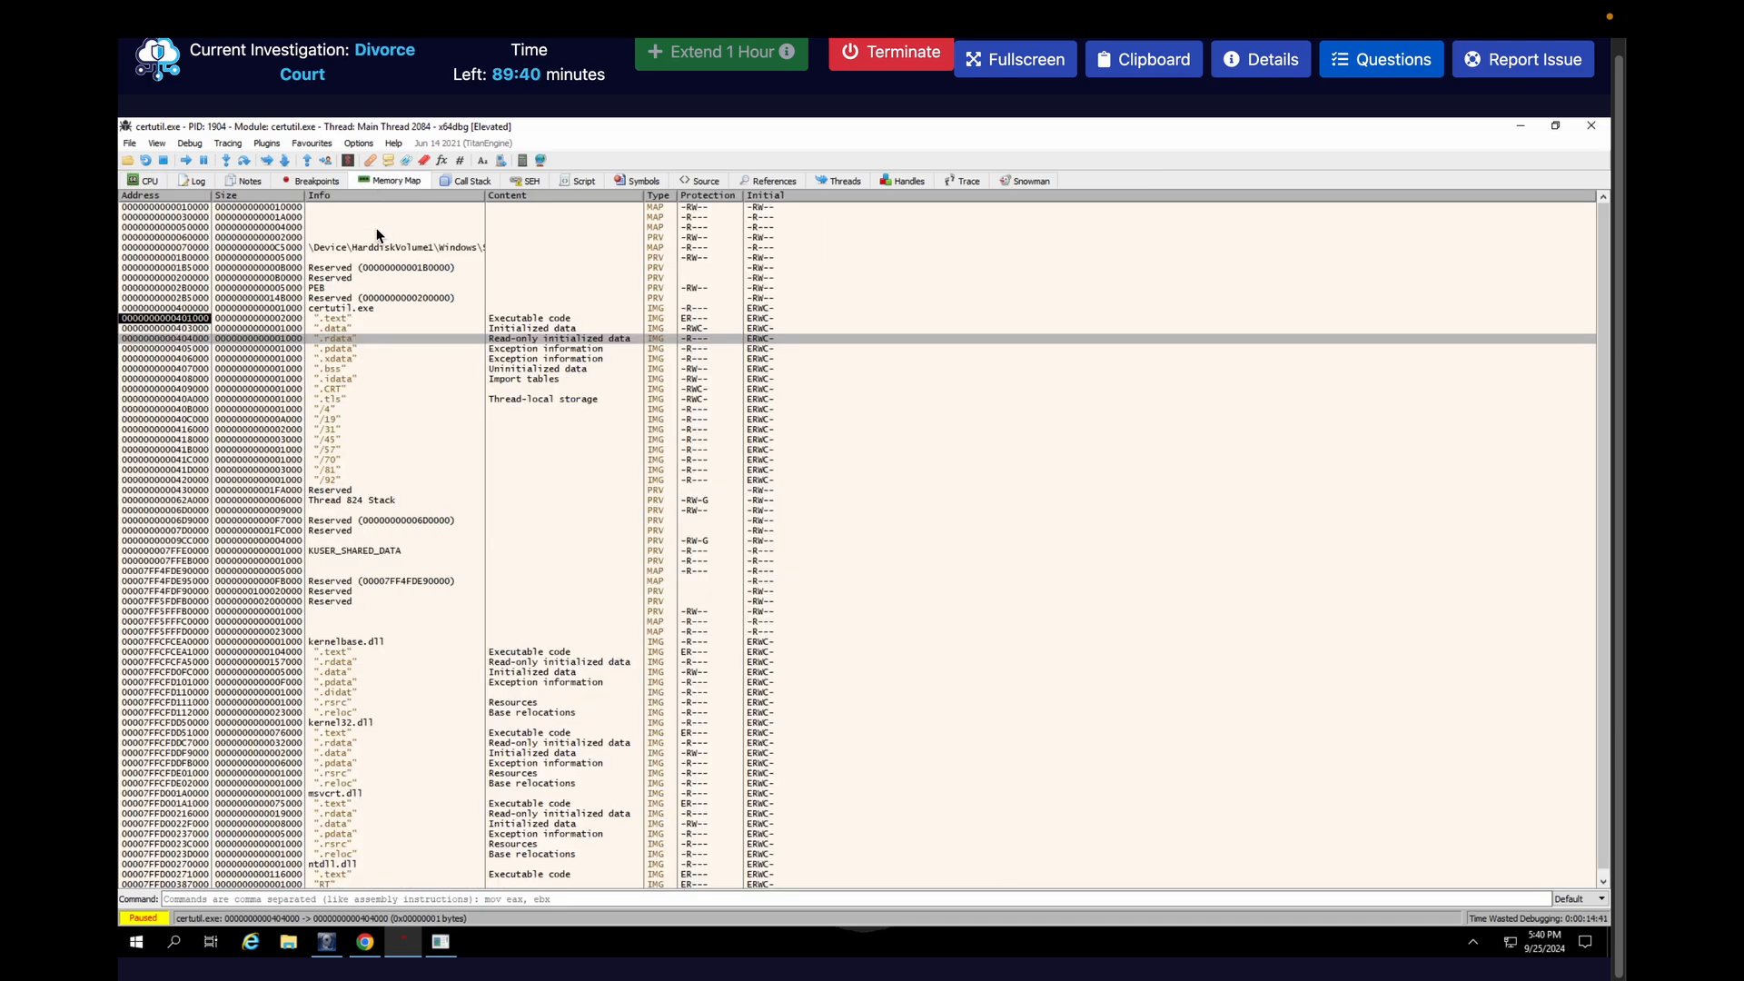
right_click(180, 339)
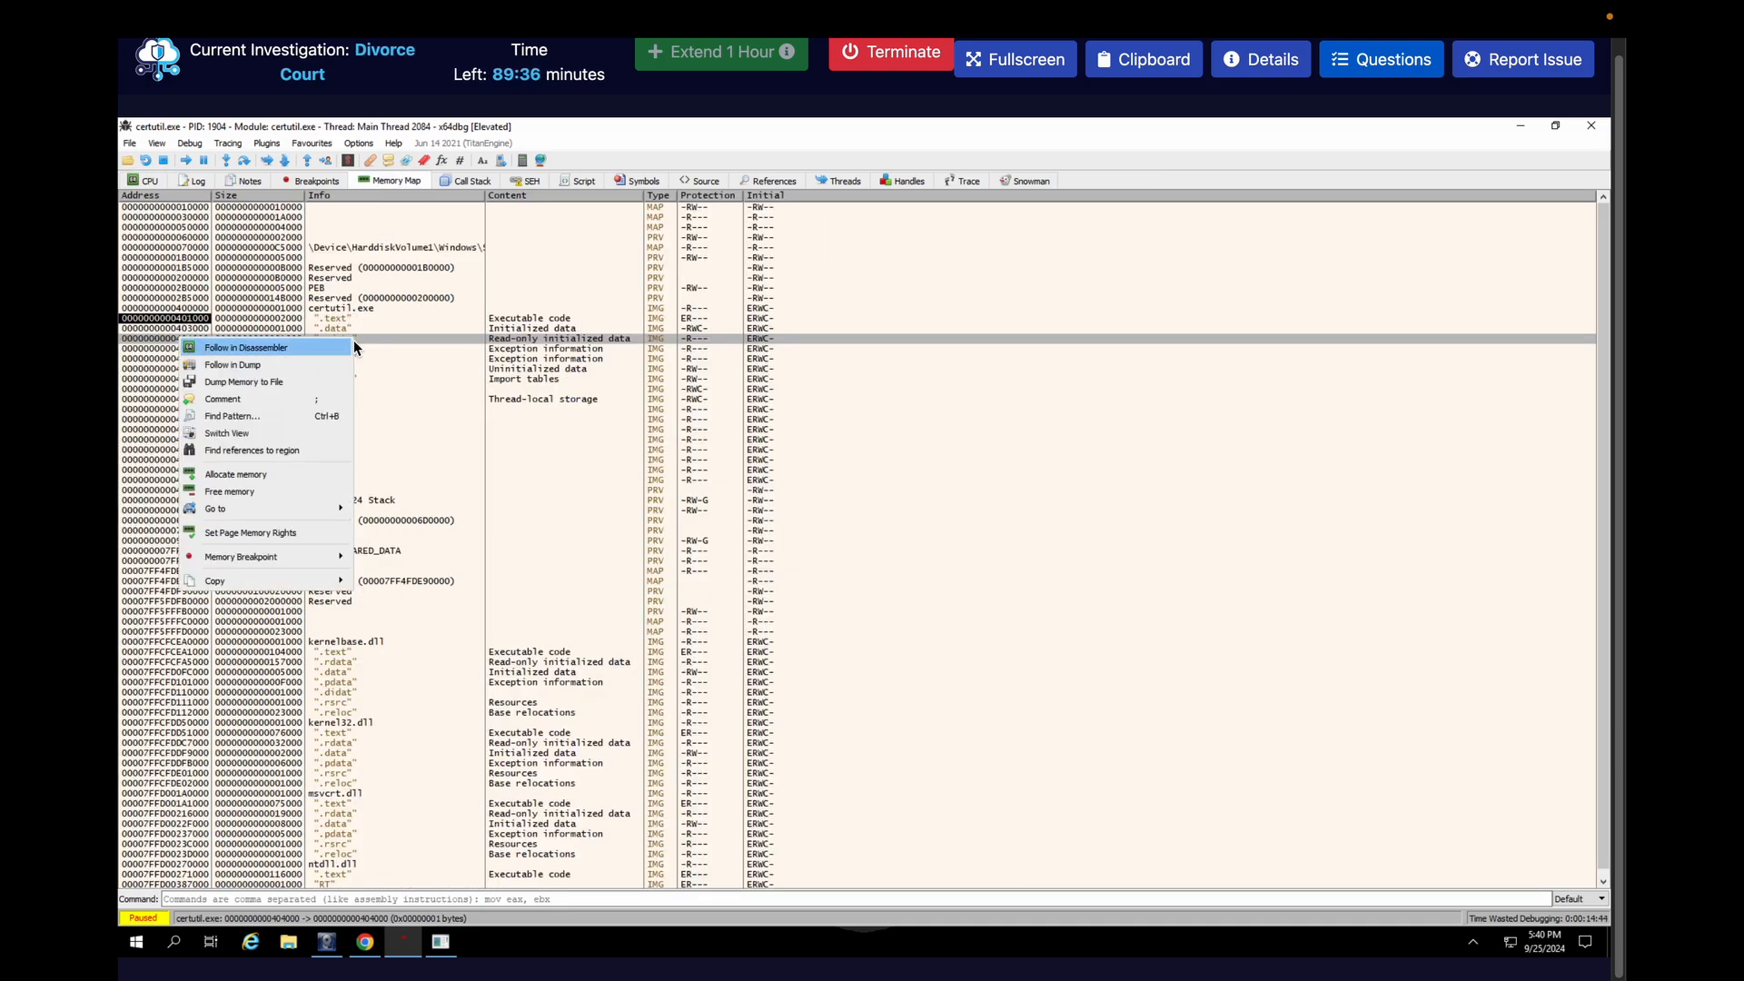
left_click(233, 382)
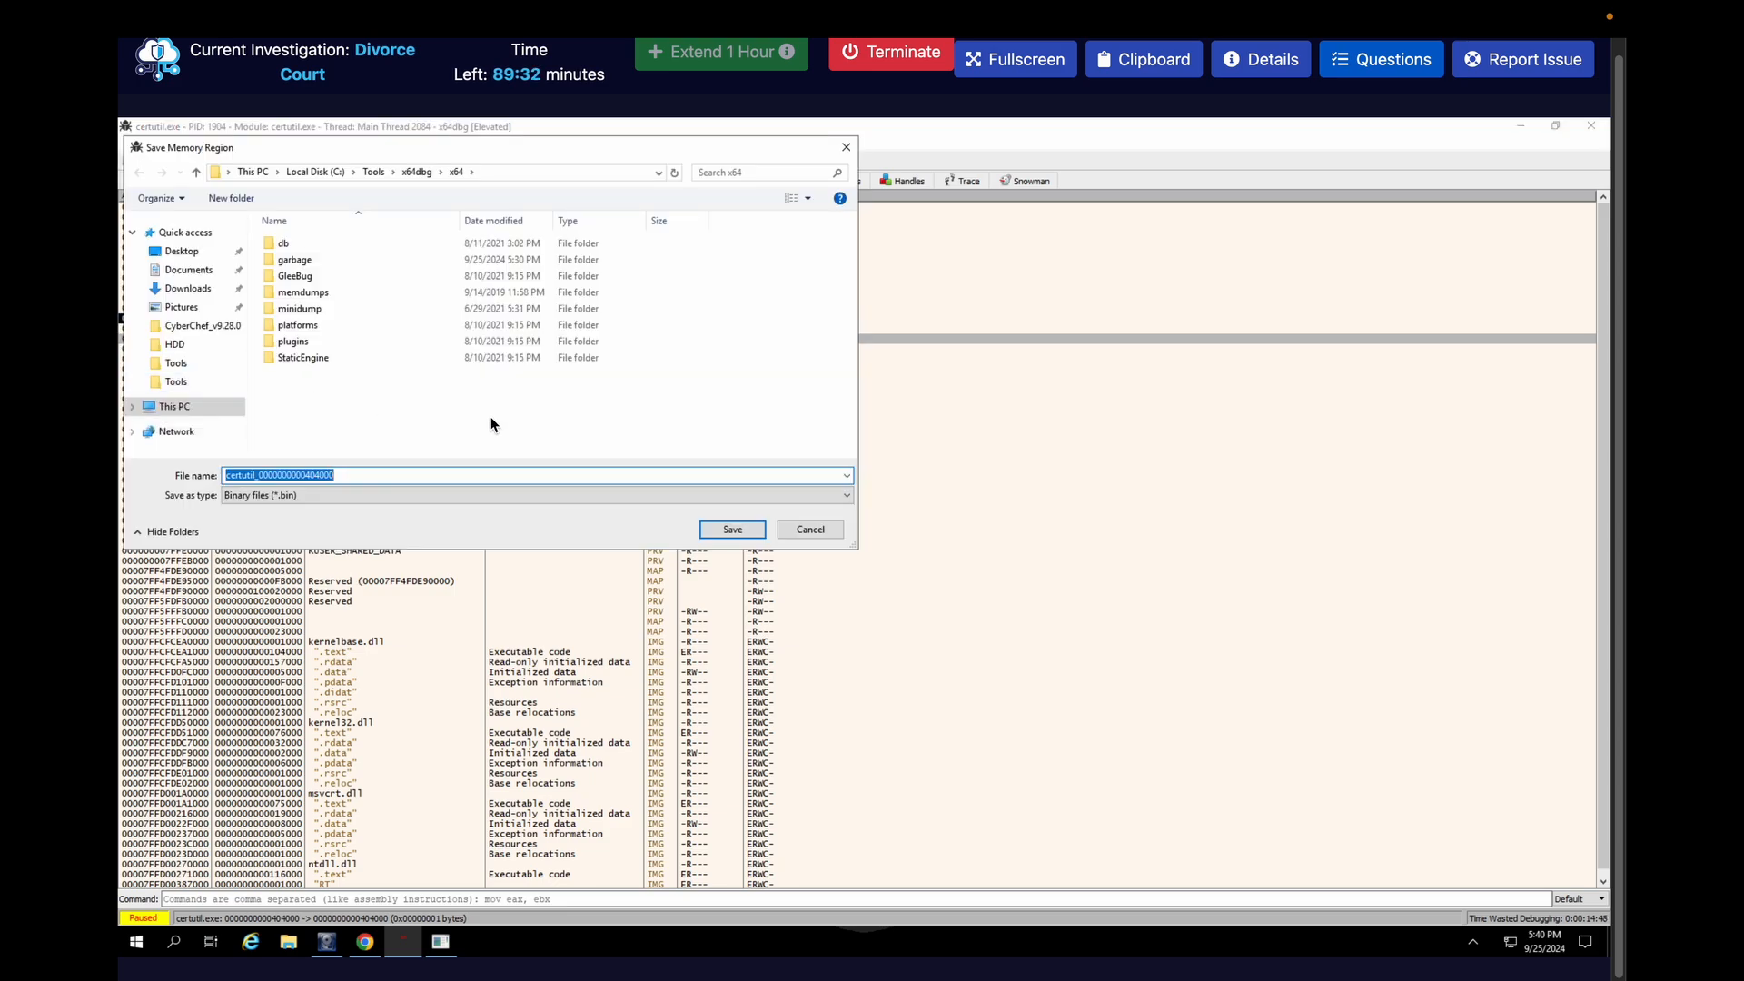
key("BackSpace")
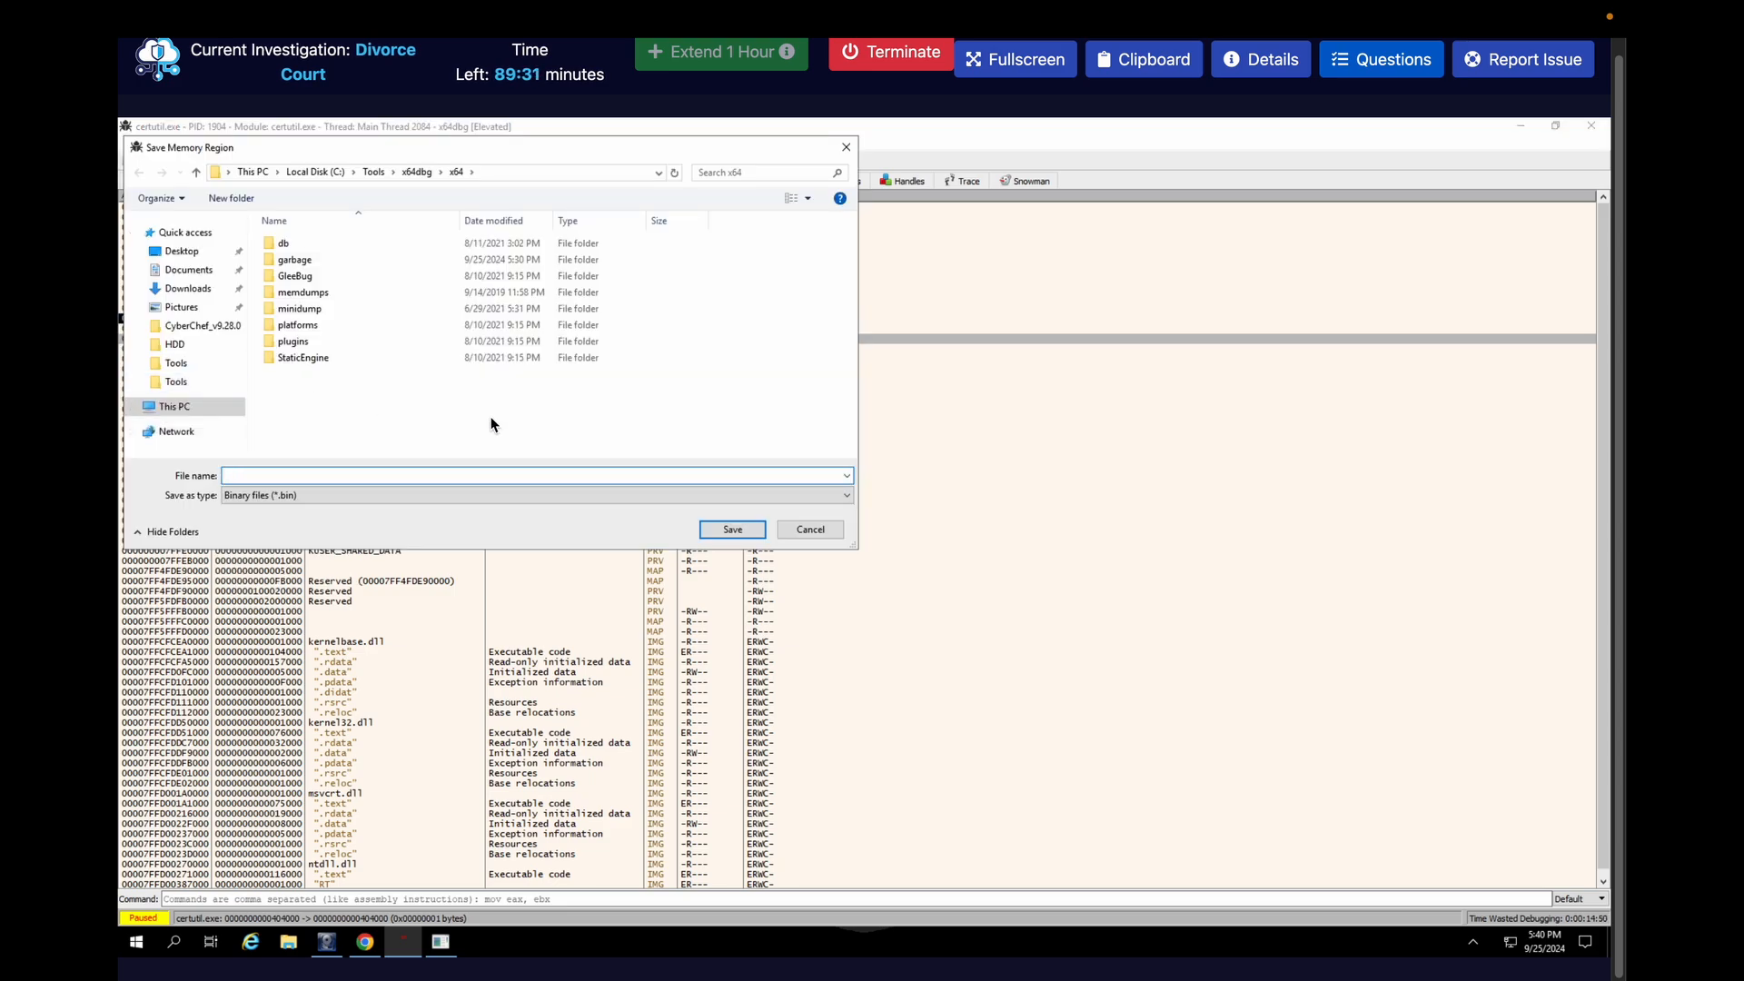
left_click(199, 254)
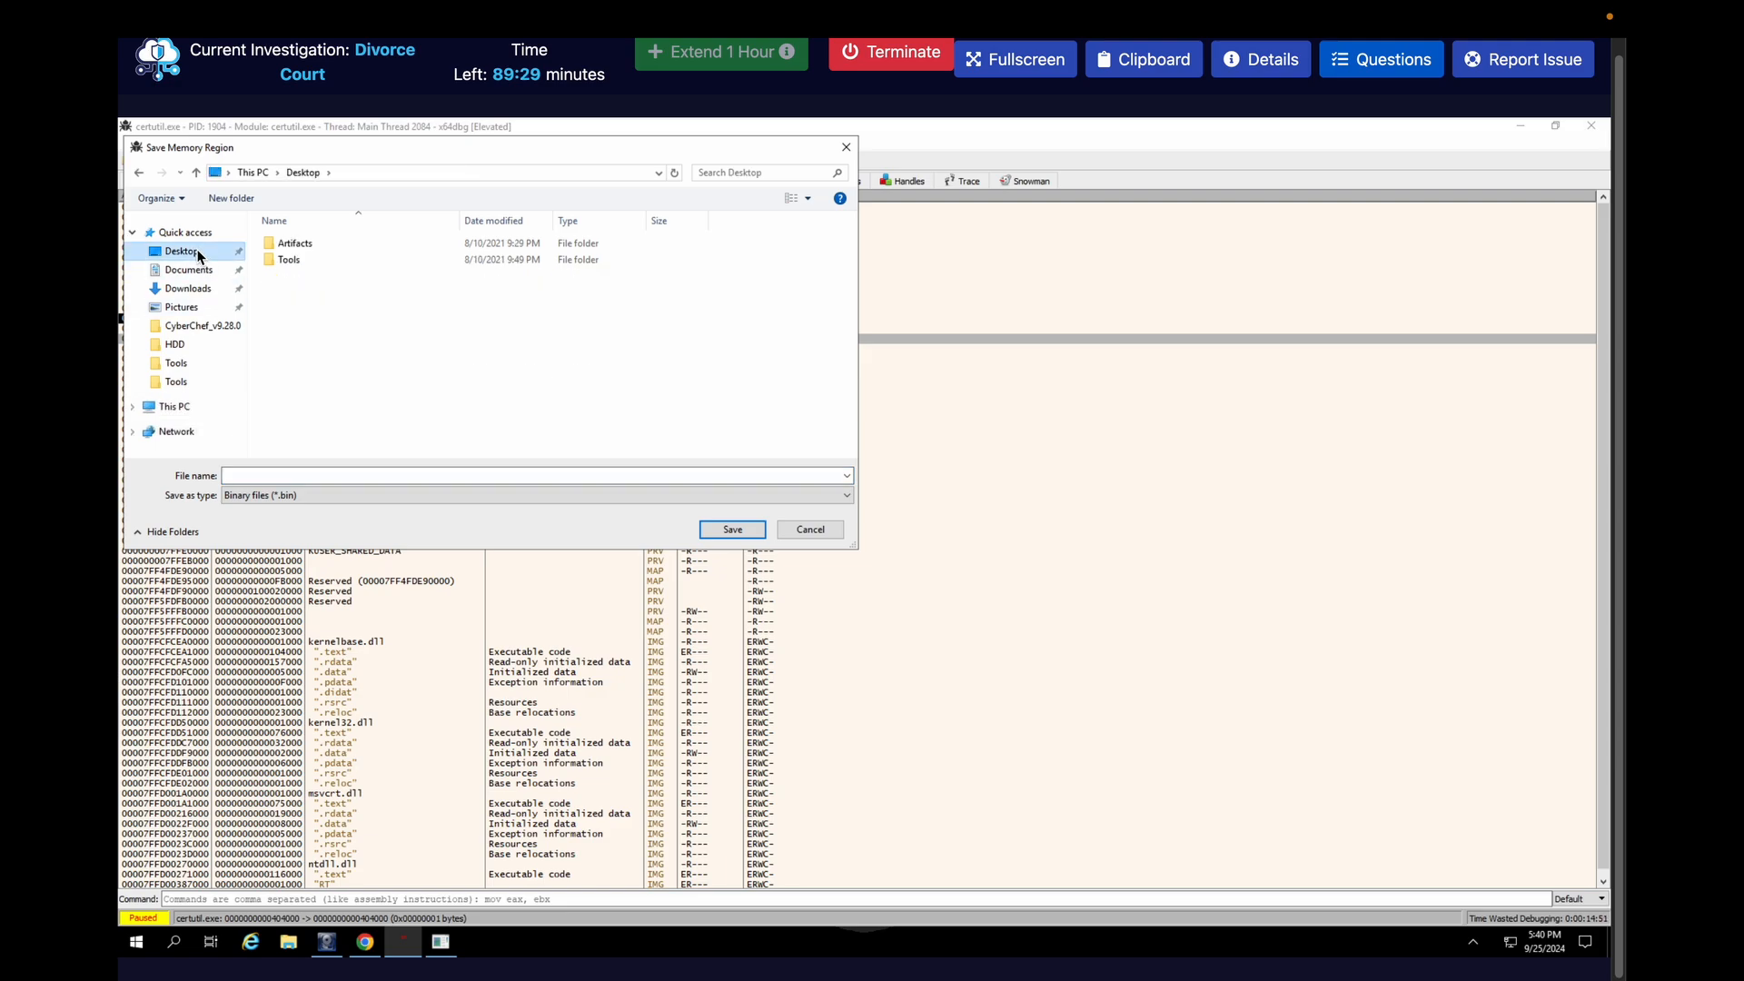
left_click(300, 476)
type("shellcode")
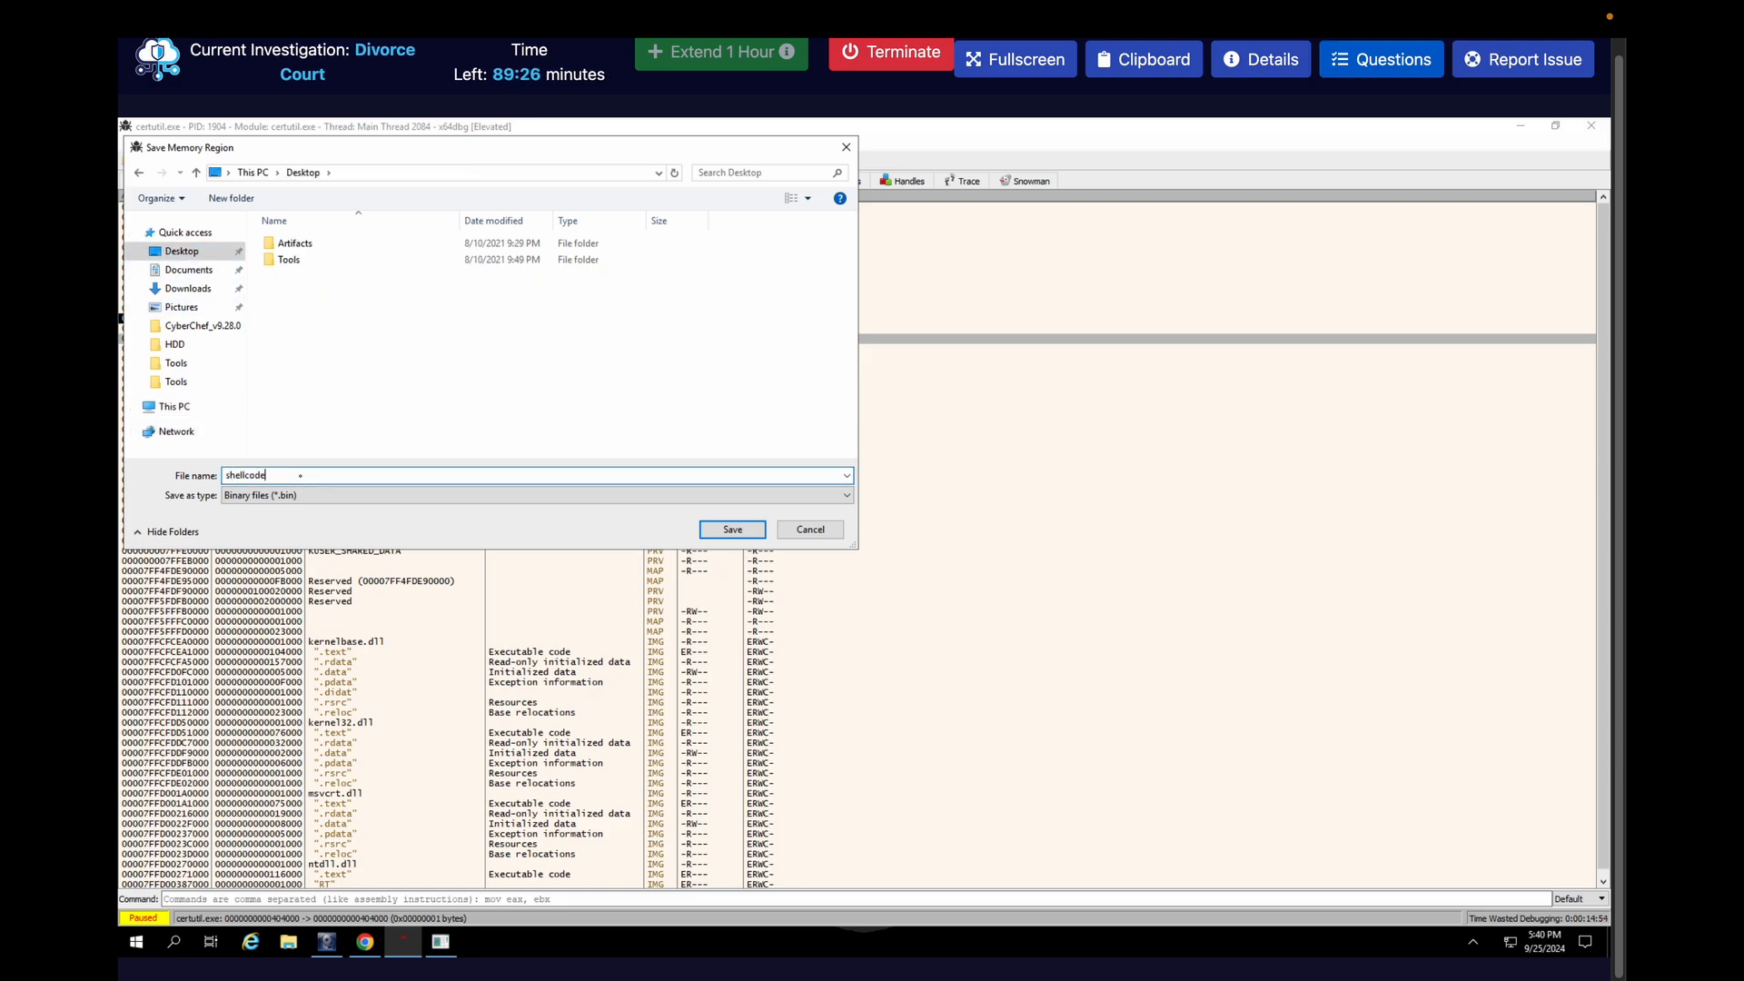
left_click(739, 530)
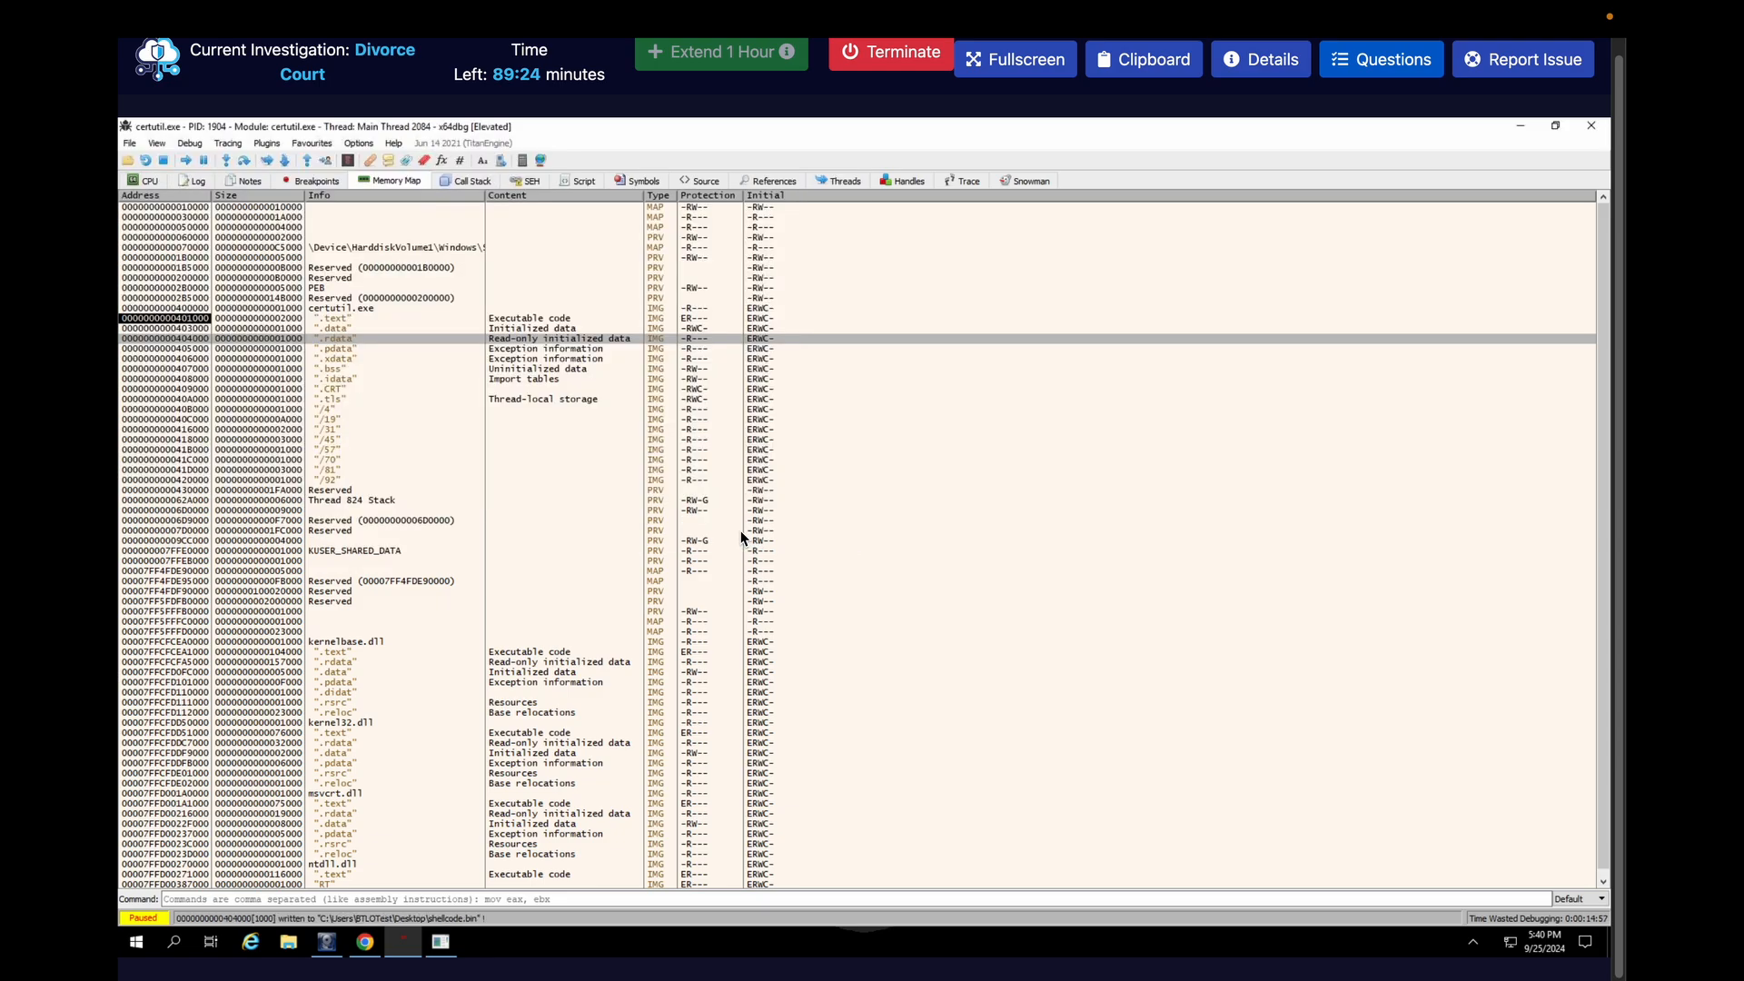
Switch to CyberChef, replace the recipe's input with shellcode.bin from the Desktop and highlight the value moved into RBX
left_click(364, 942)
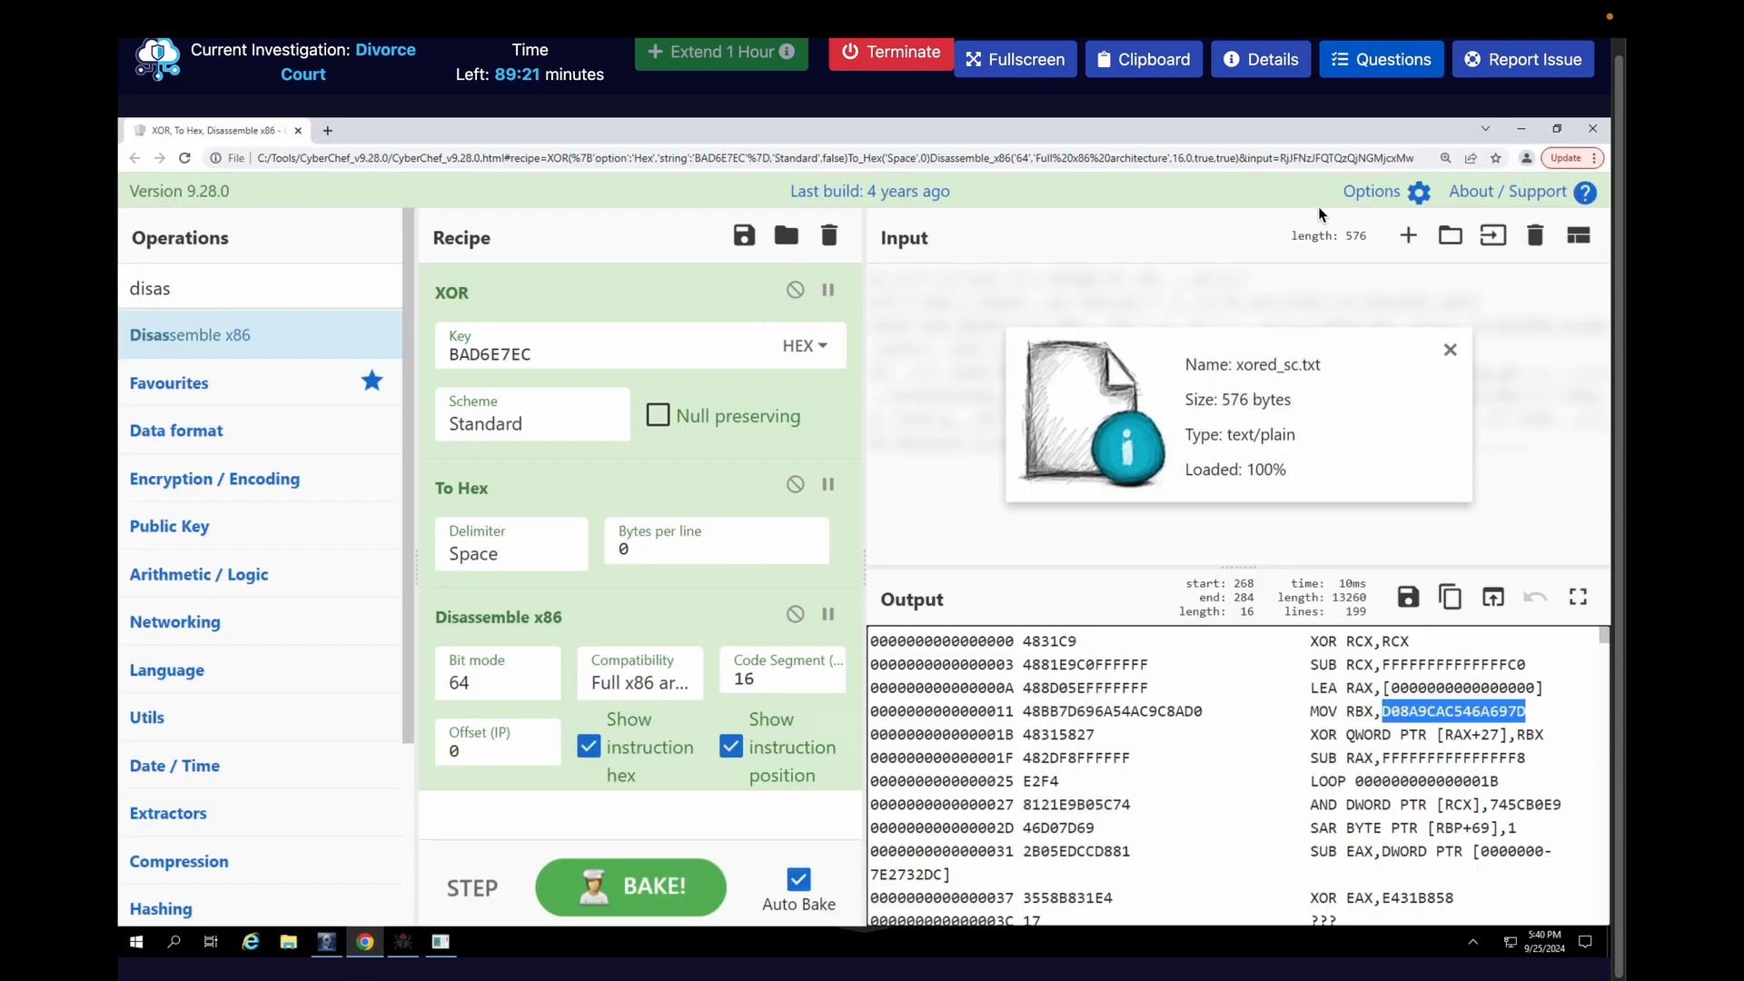
left_click(1535, 236)
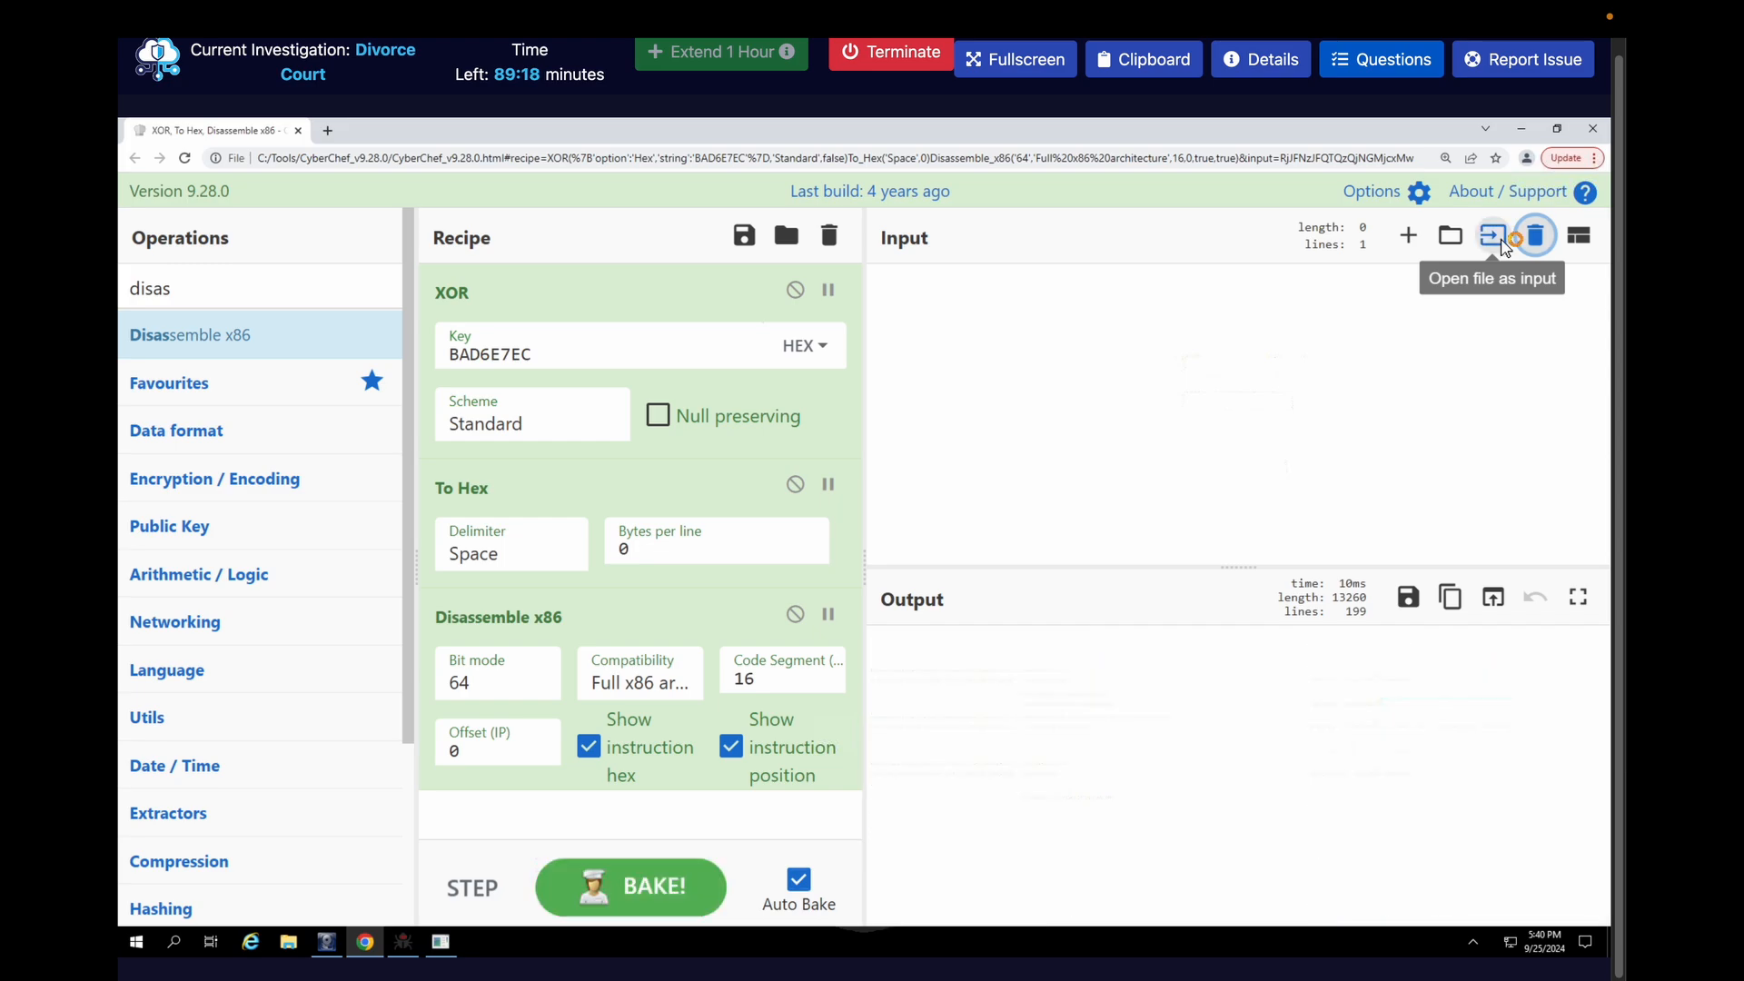
left_click(1500, 238)
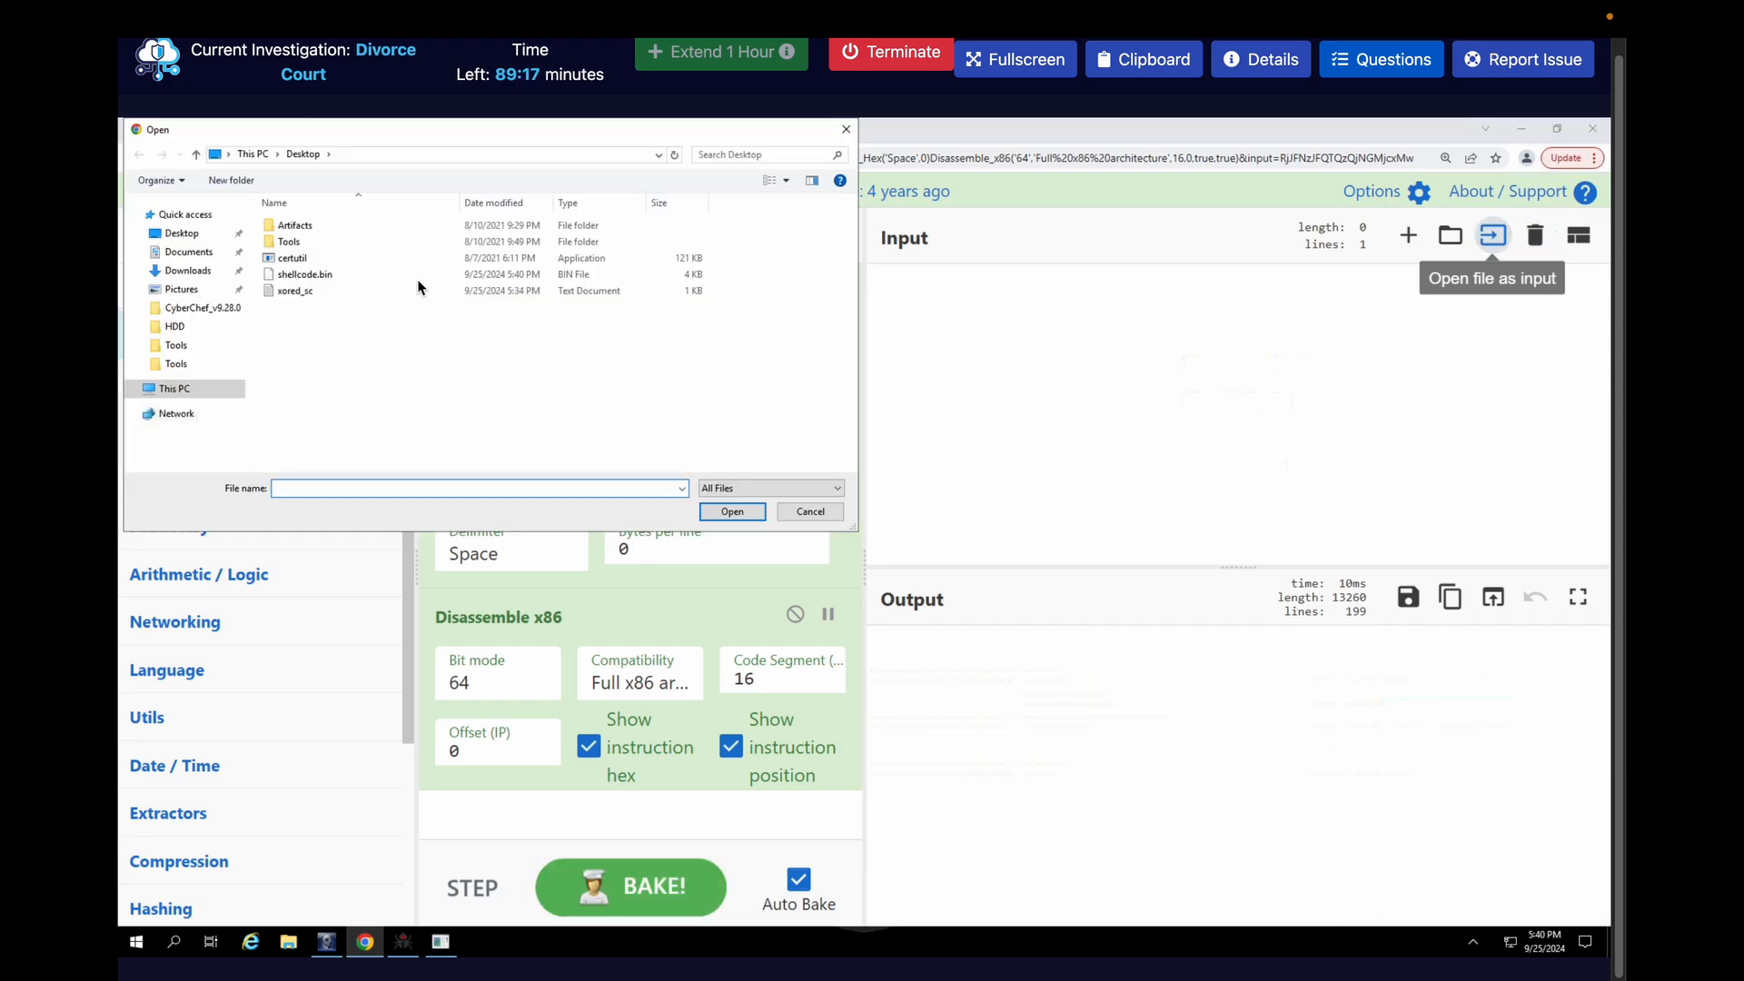
double_click(338, 274)
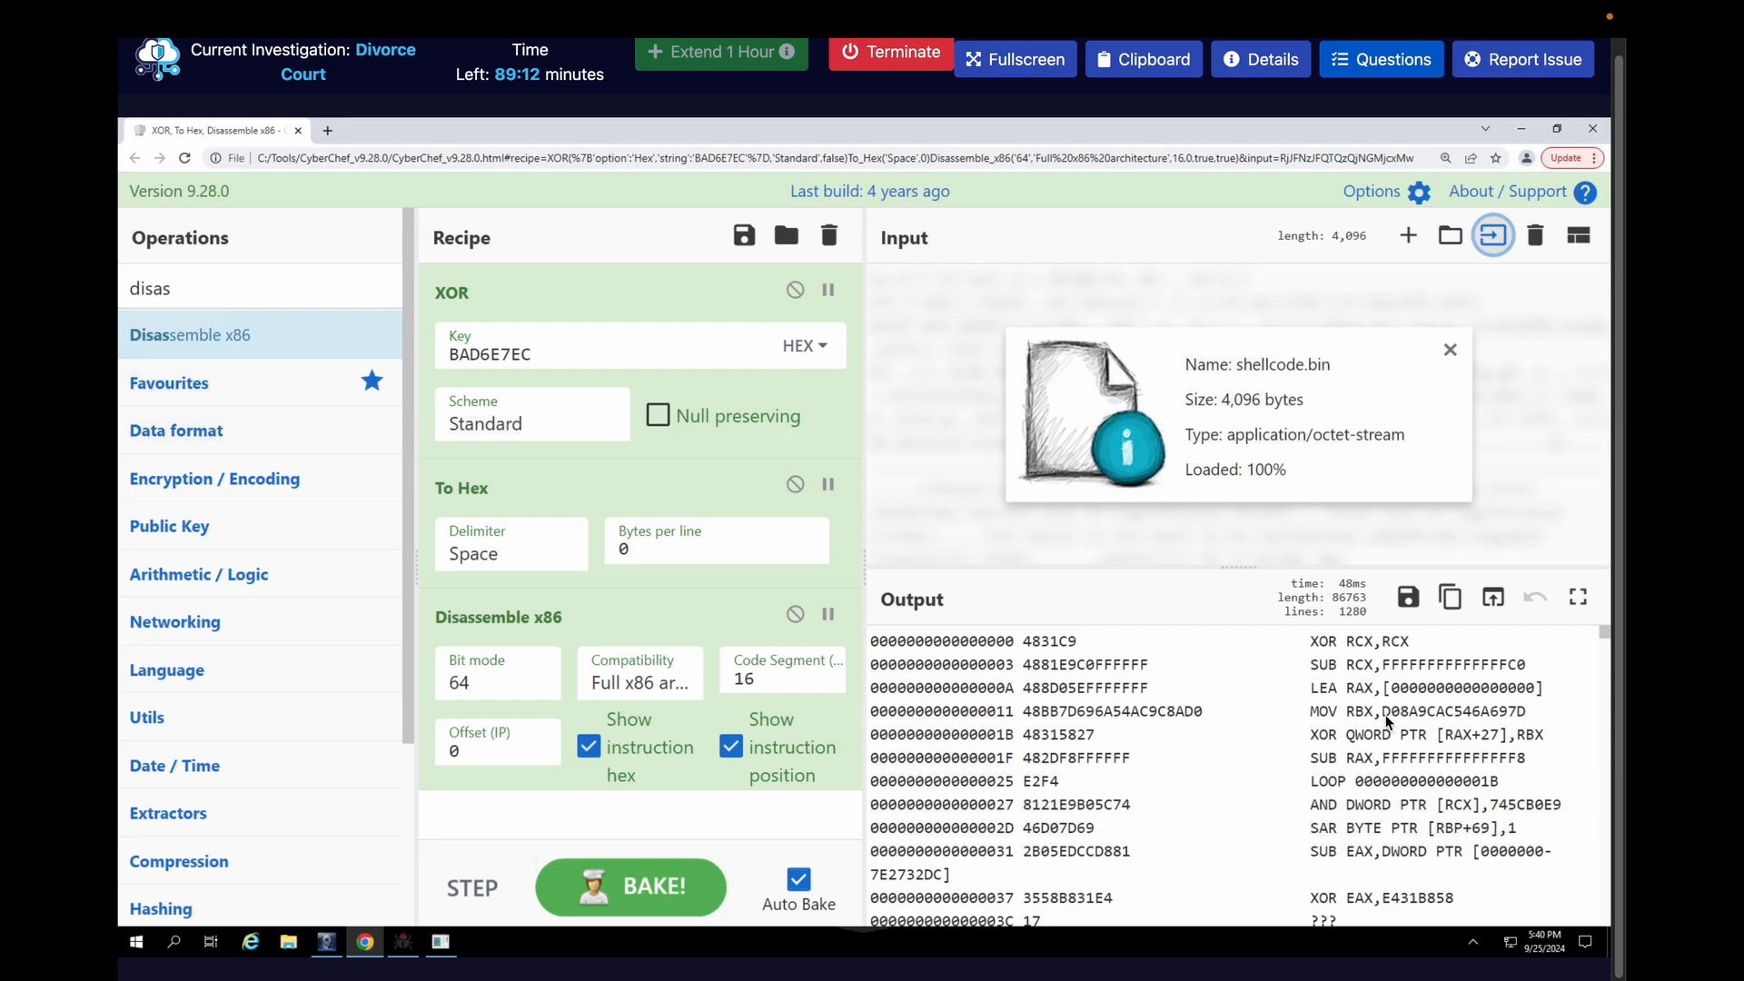
left_click_drag(1383, 716, 1528, 723)
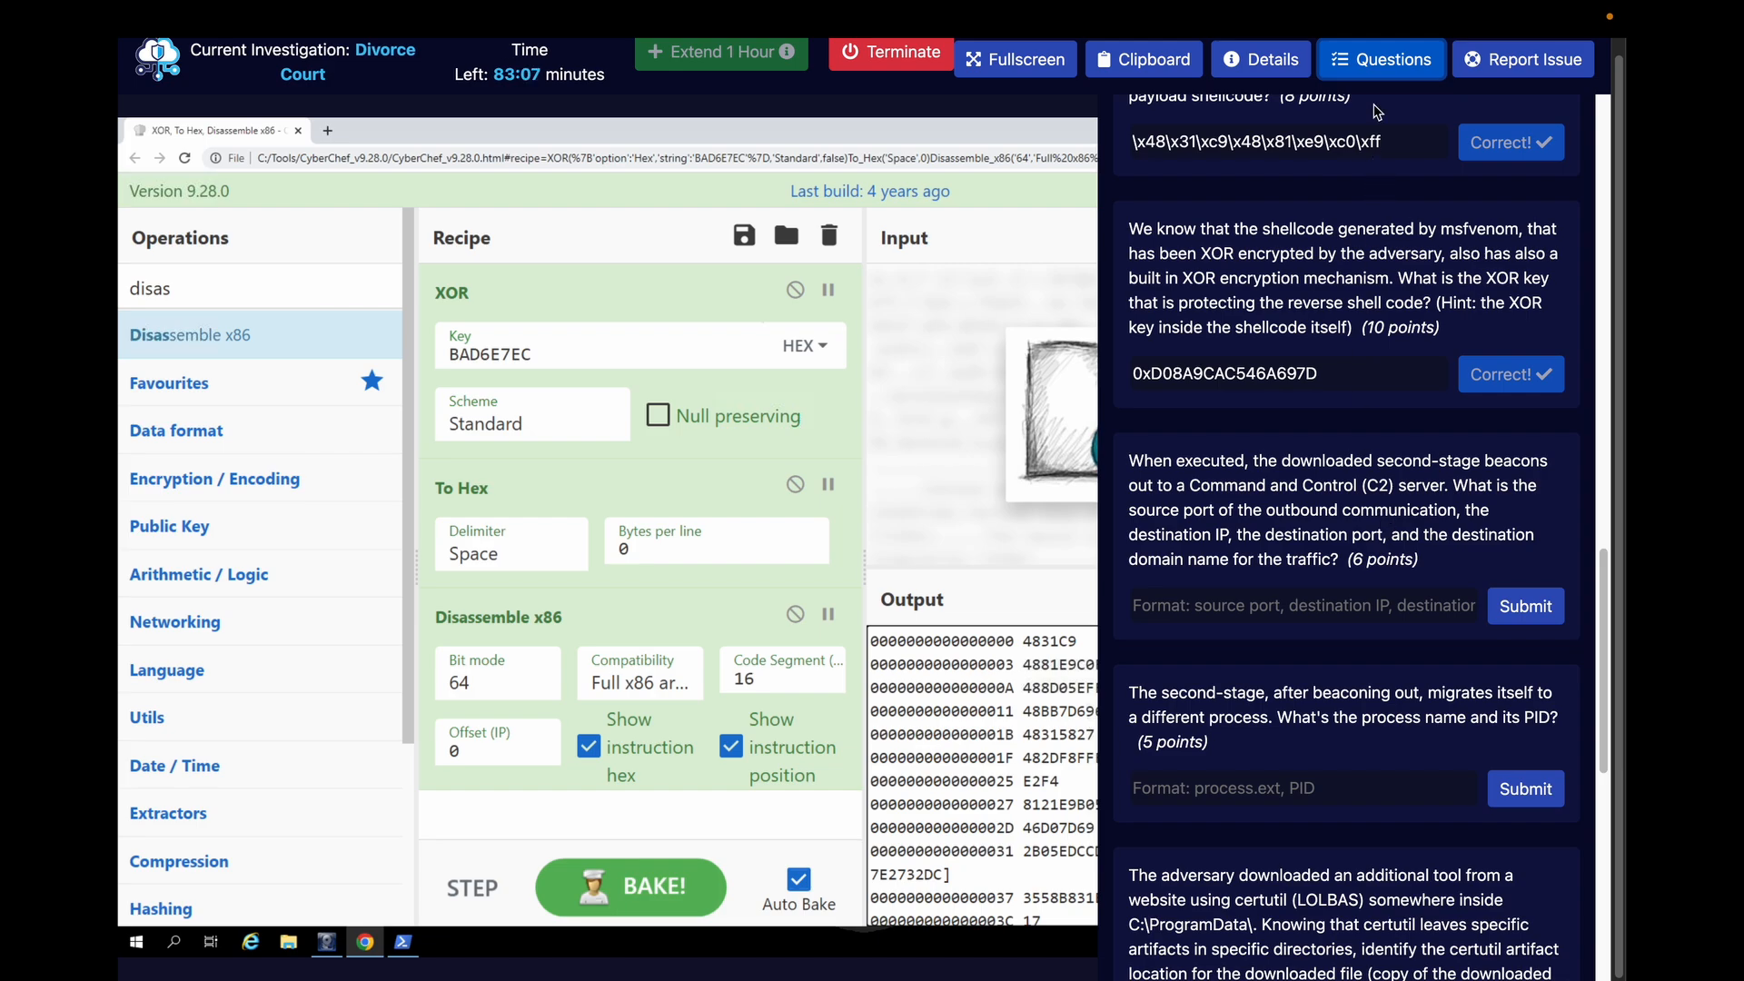
Hide the questions and look in File Explorer for the memory dump in Desktop\Artifacts\RAM
left_click(1380, 59)
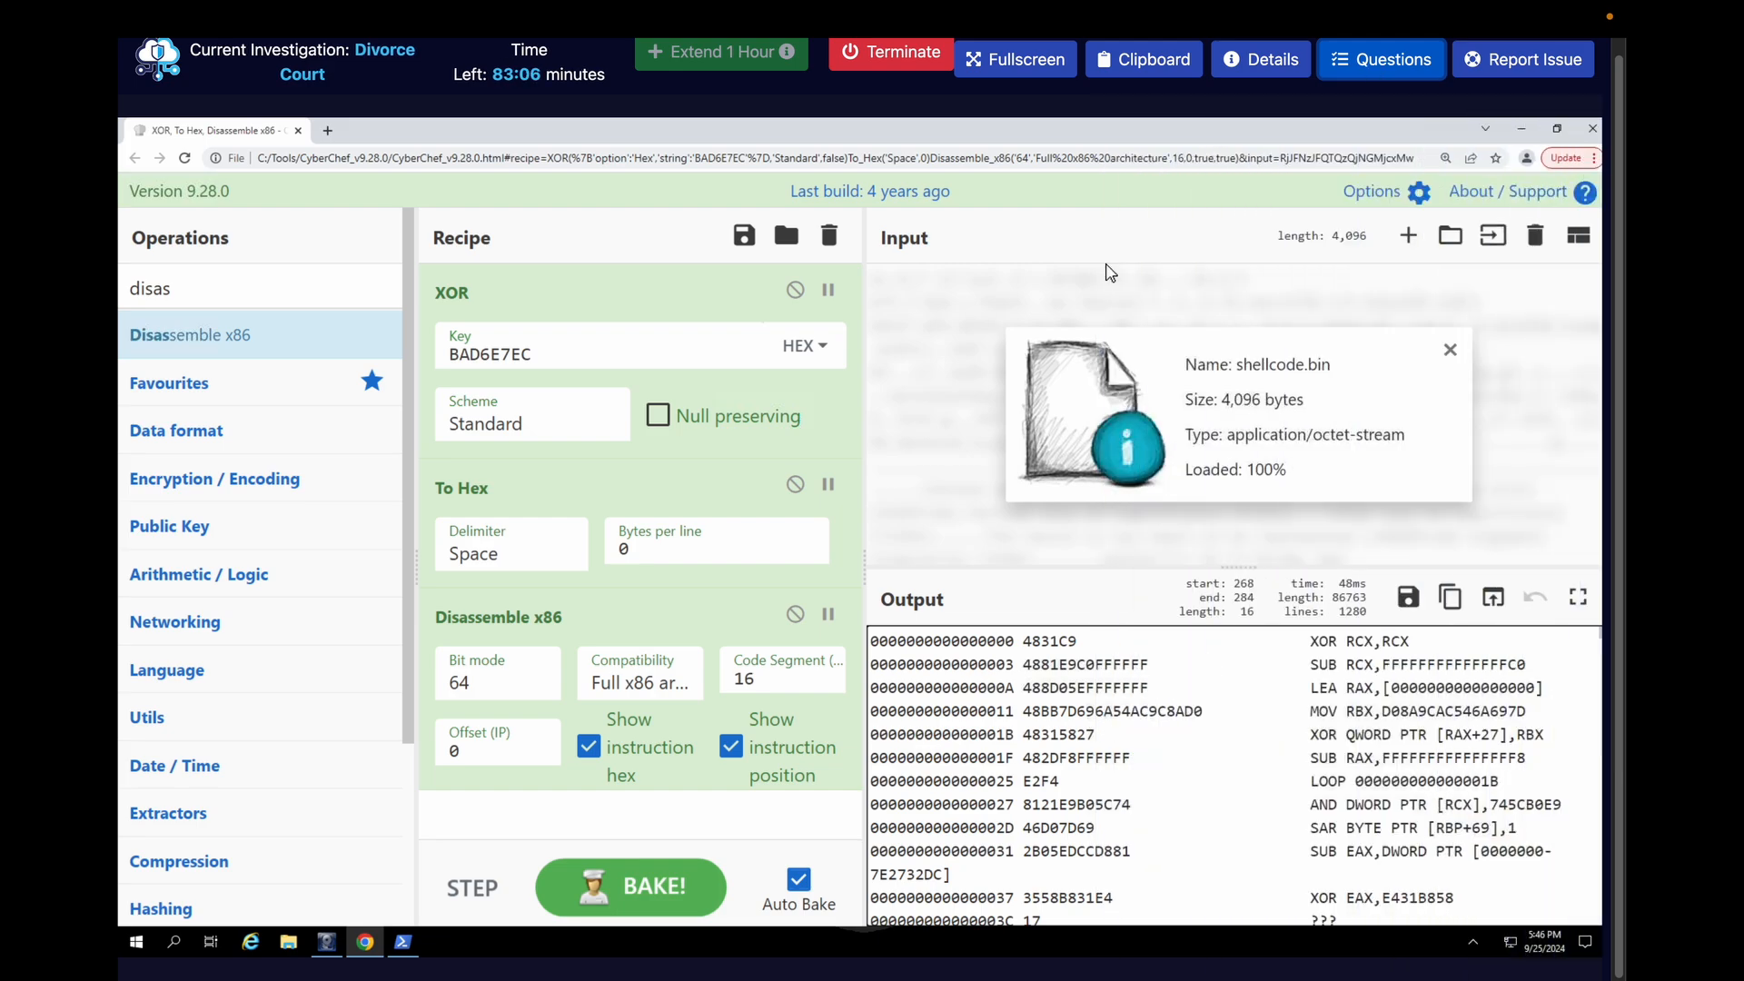
left_click(404, 942)
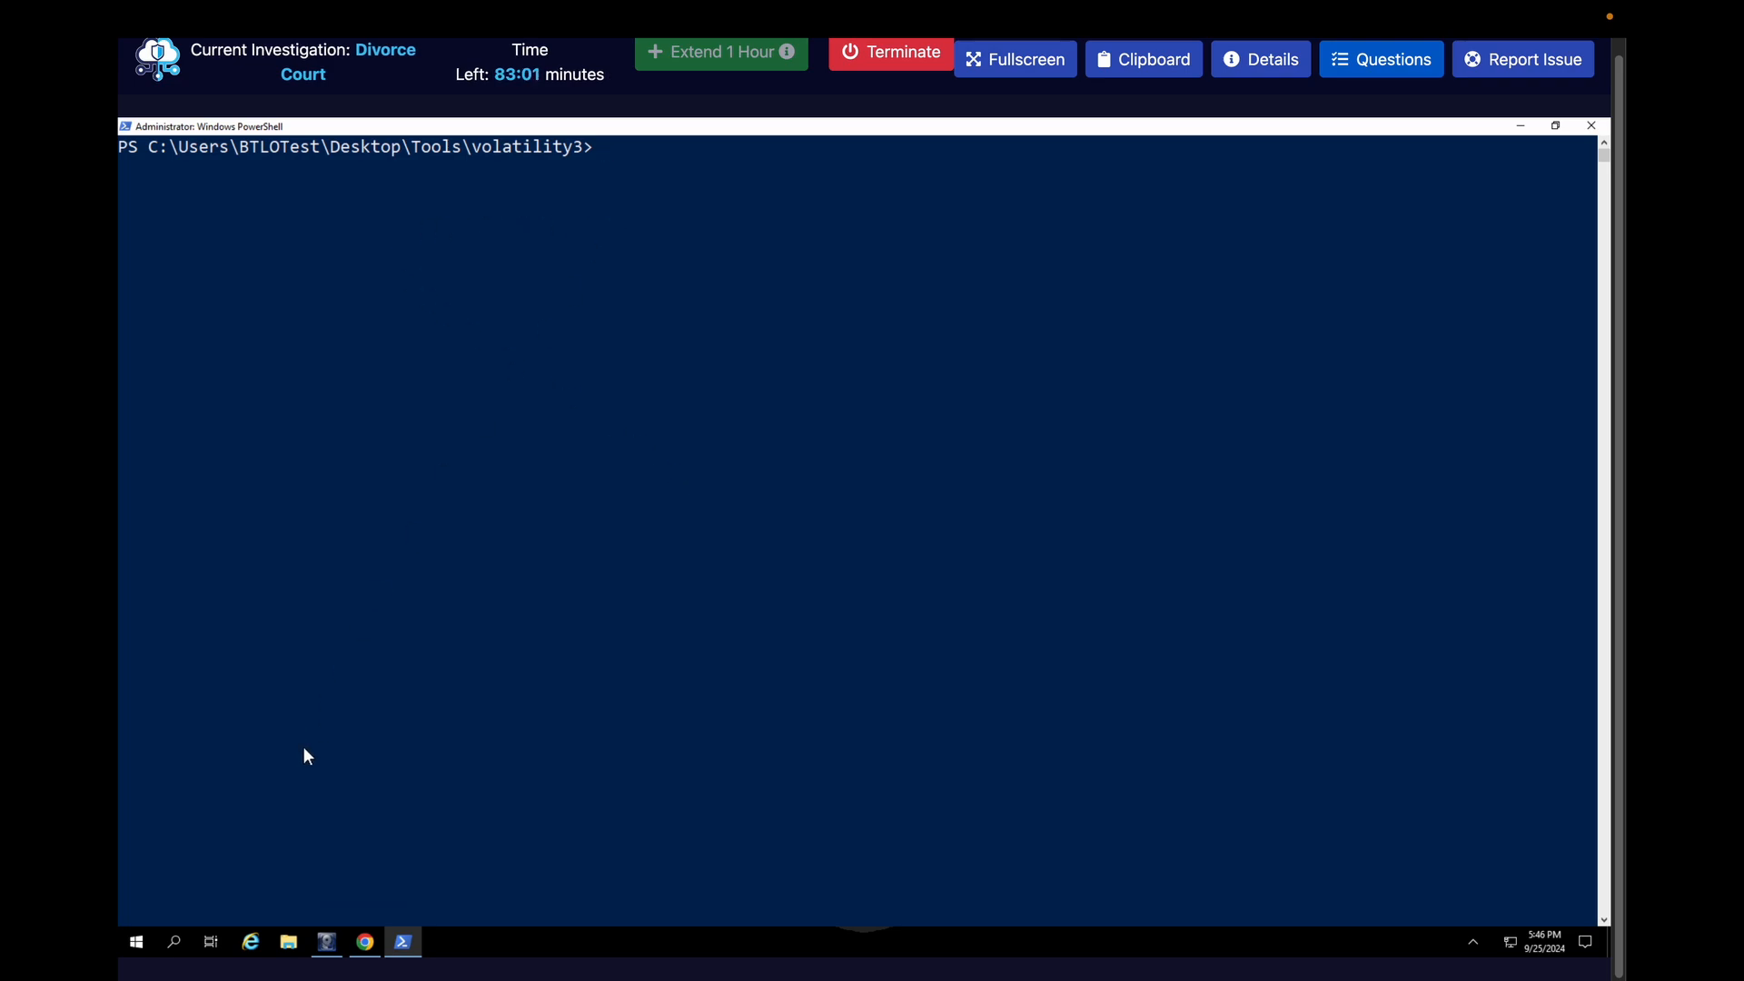
left_click(287, 943)
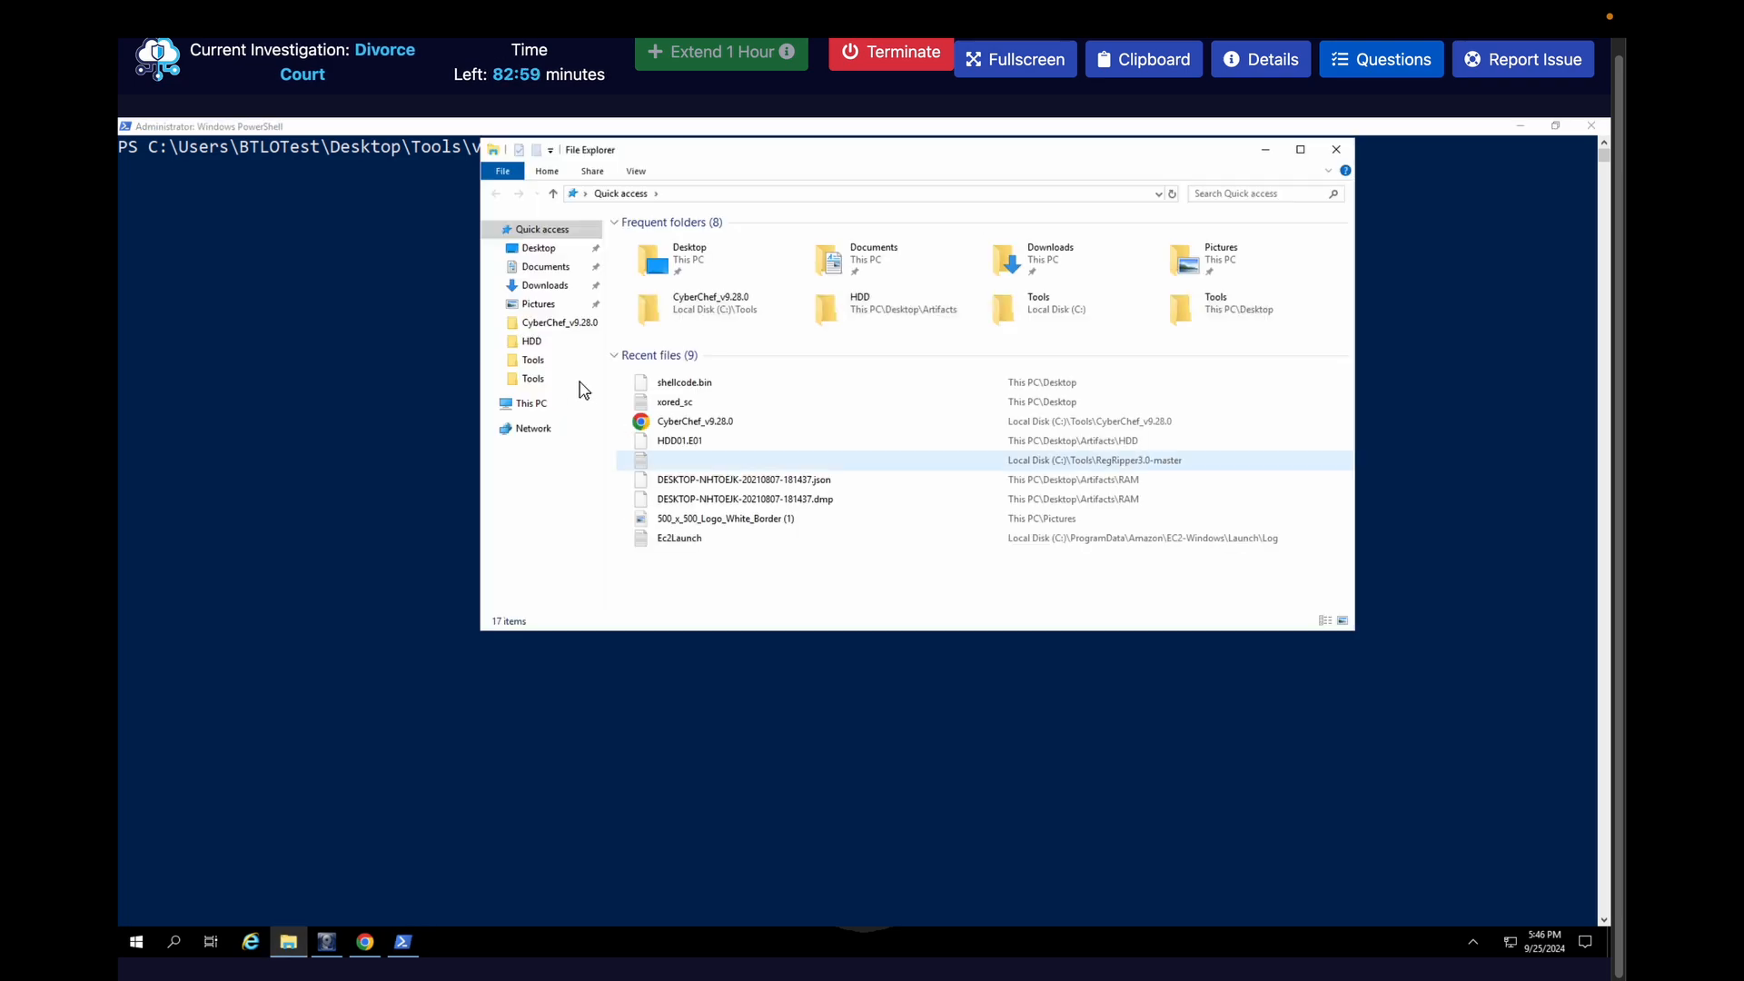
left_click(531, 404)
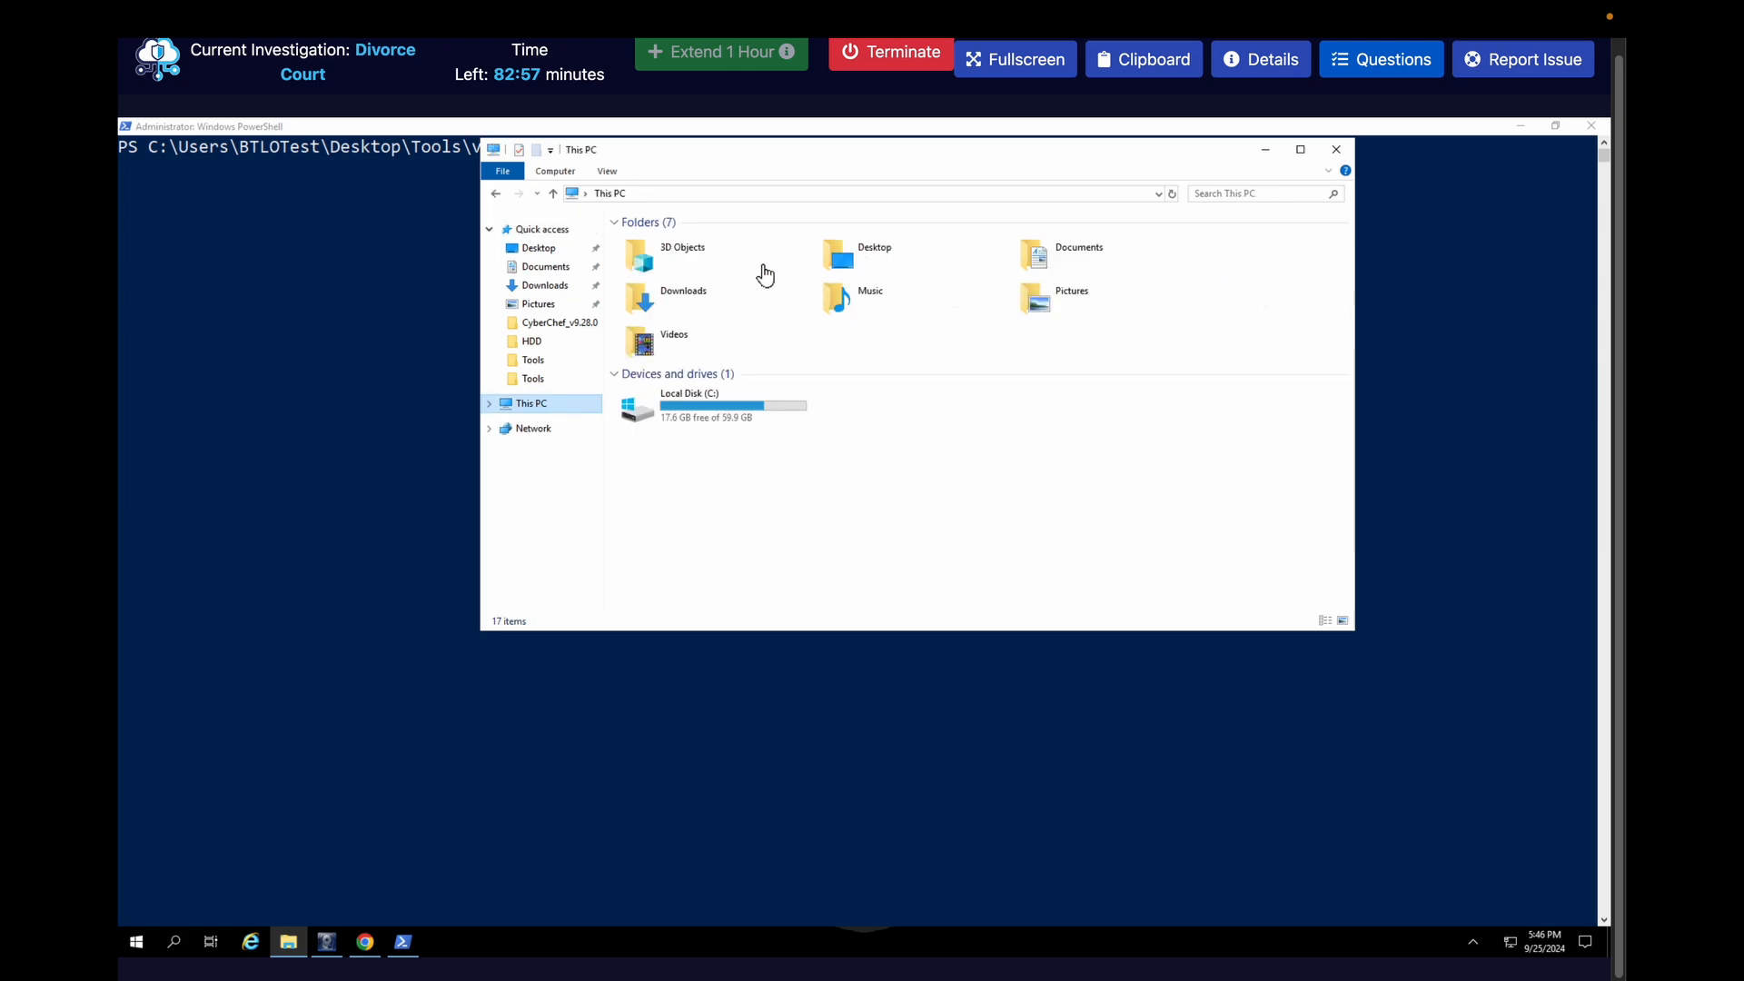
double_click(871, 265)
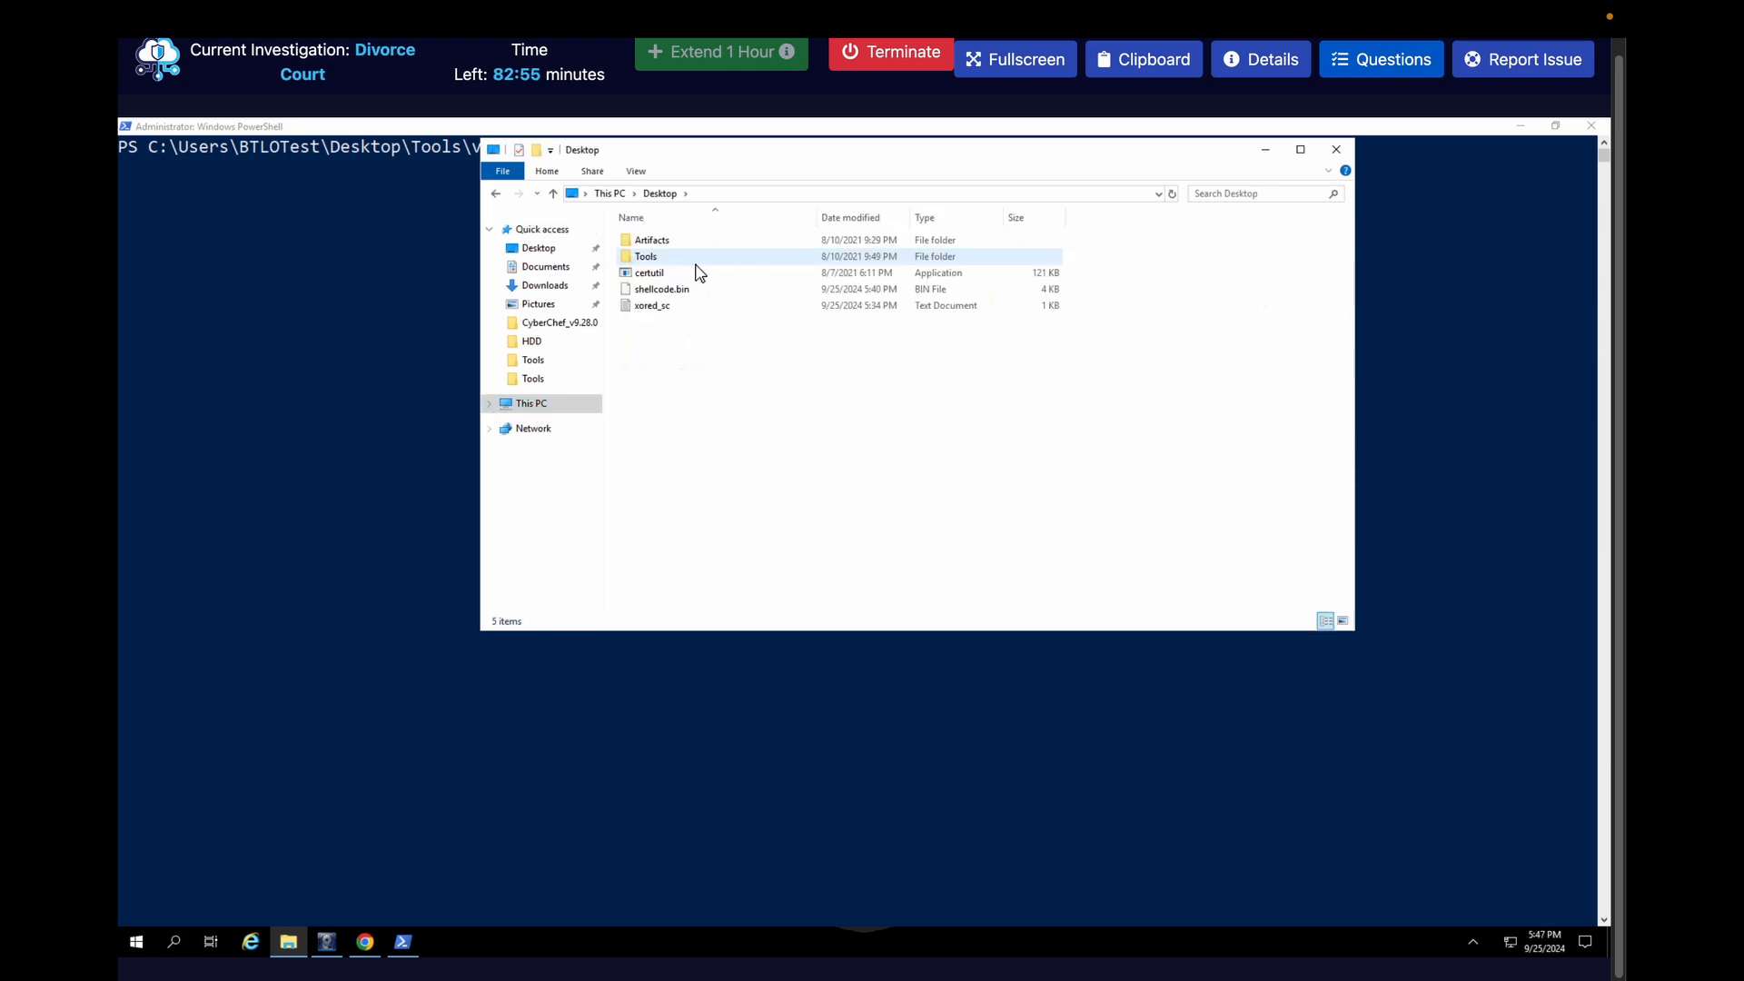
double_click(648, 243)
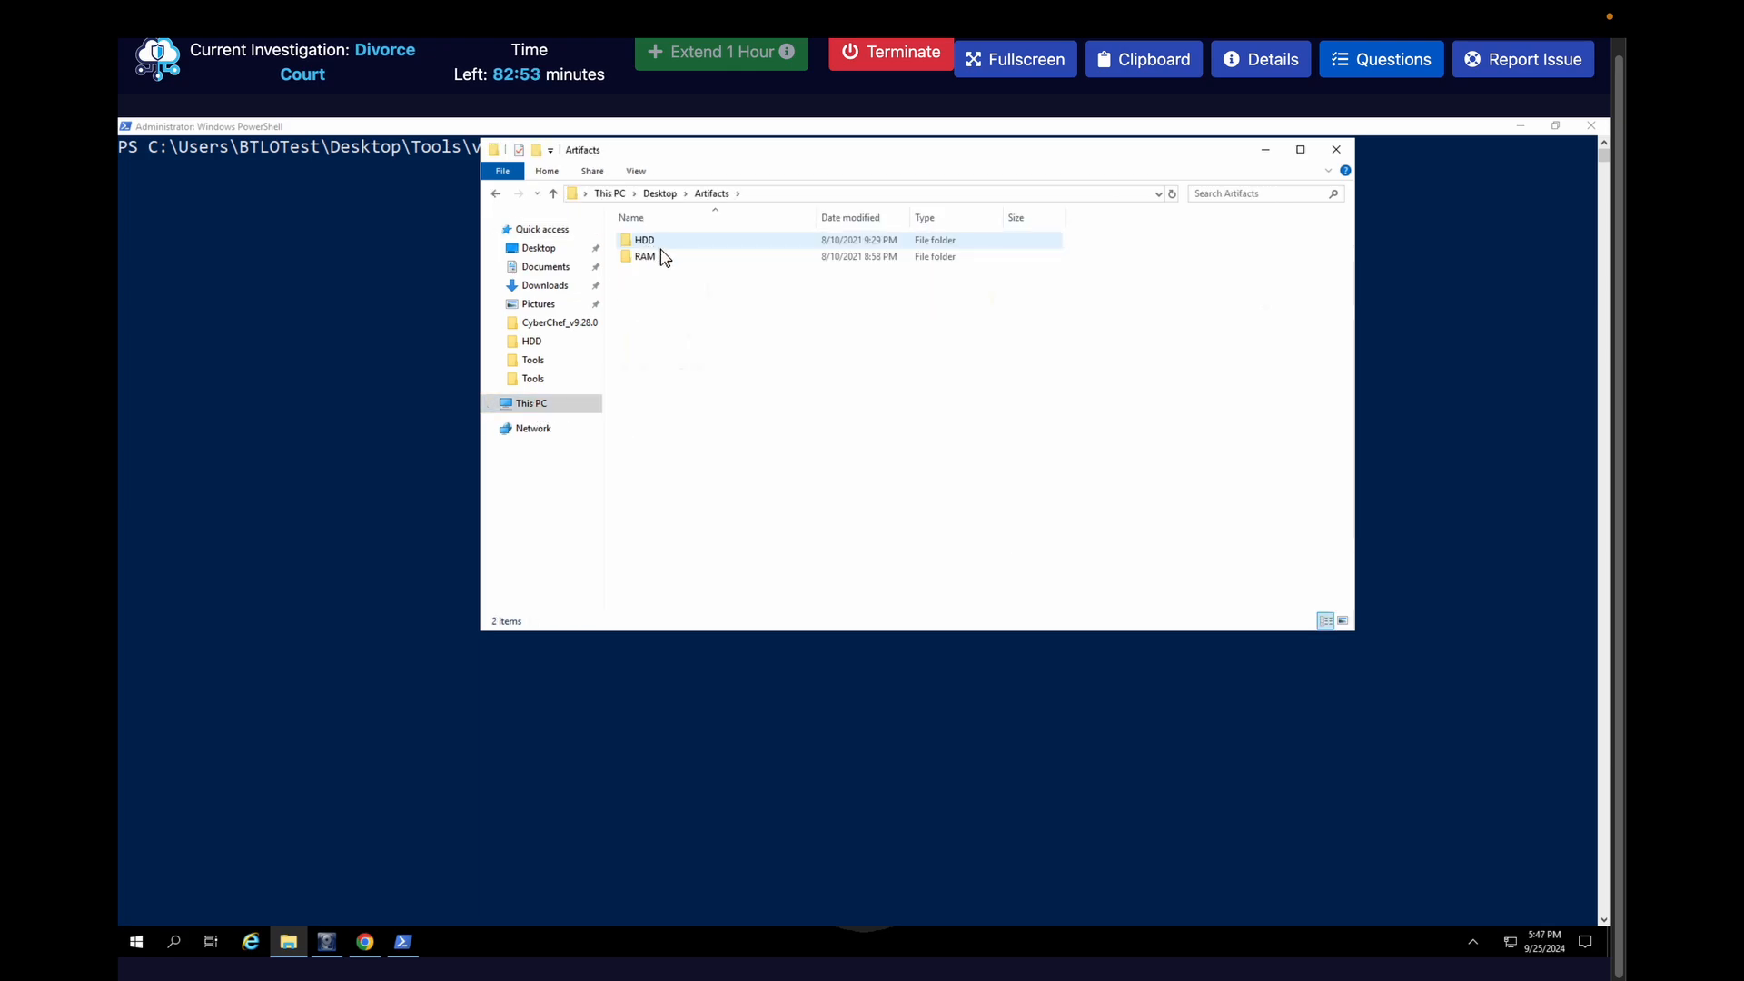
left_click(672, 257)
double_click(672, 256)
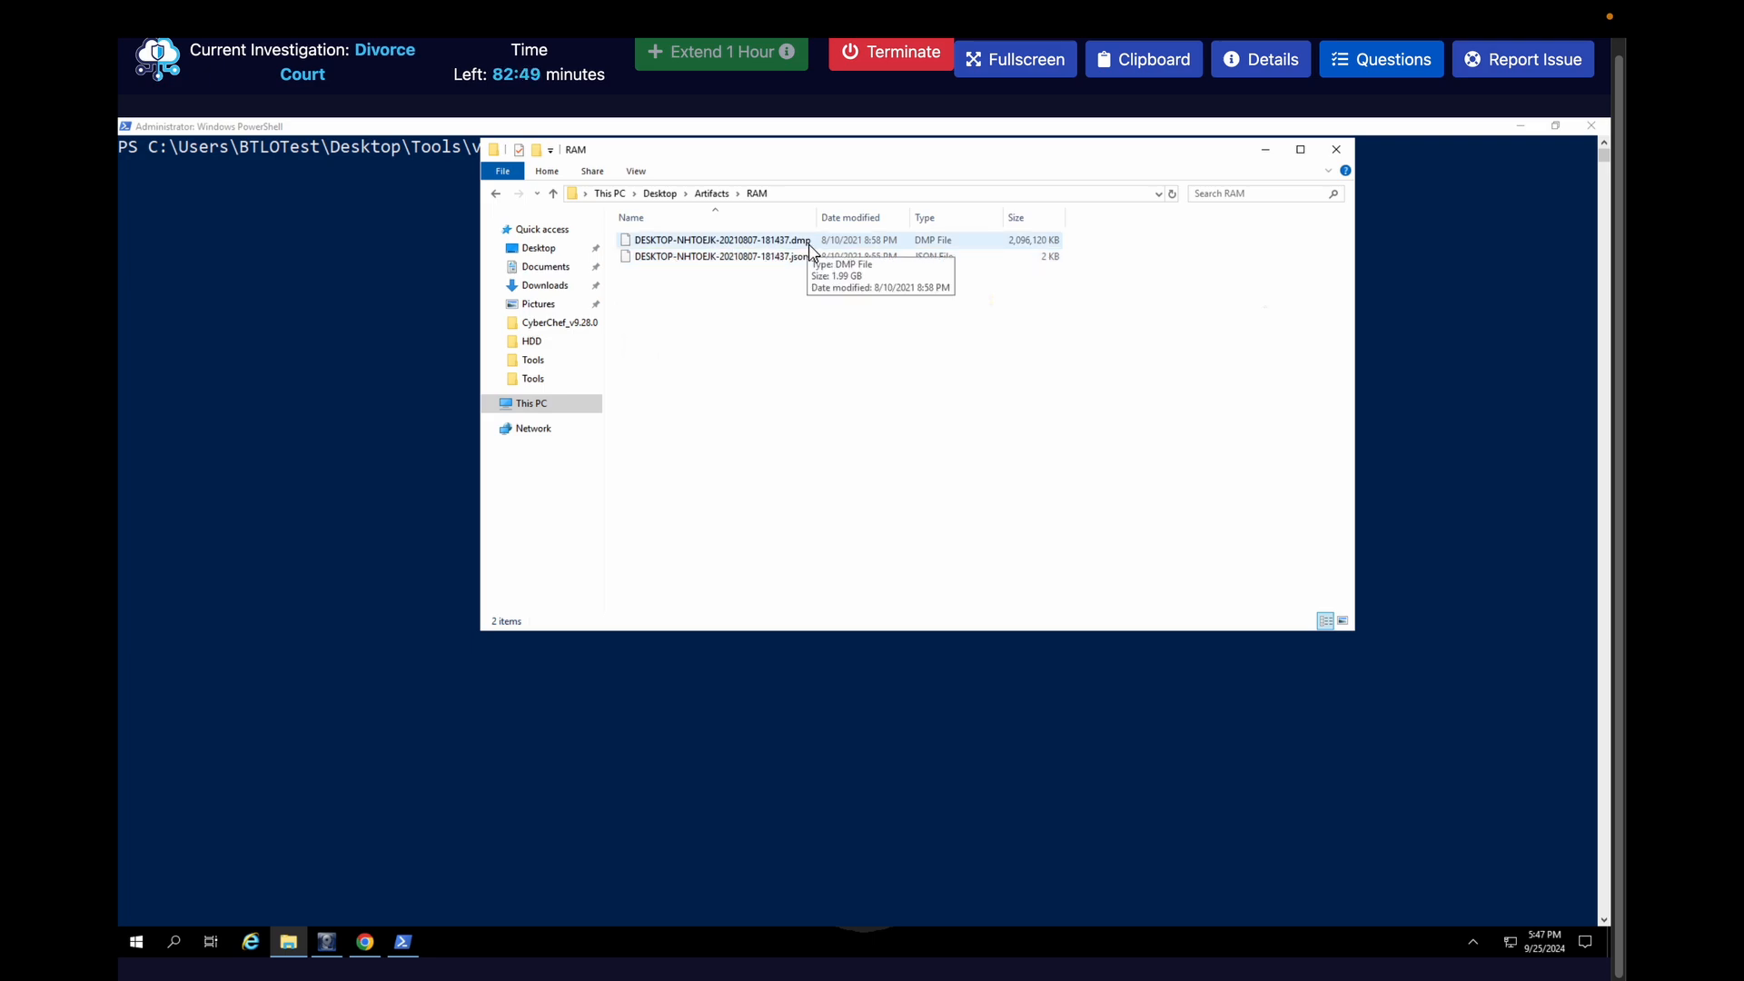
left_click(1336, 151)
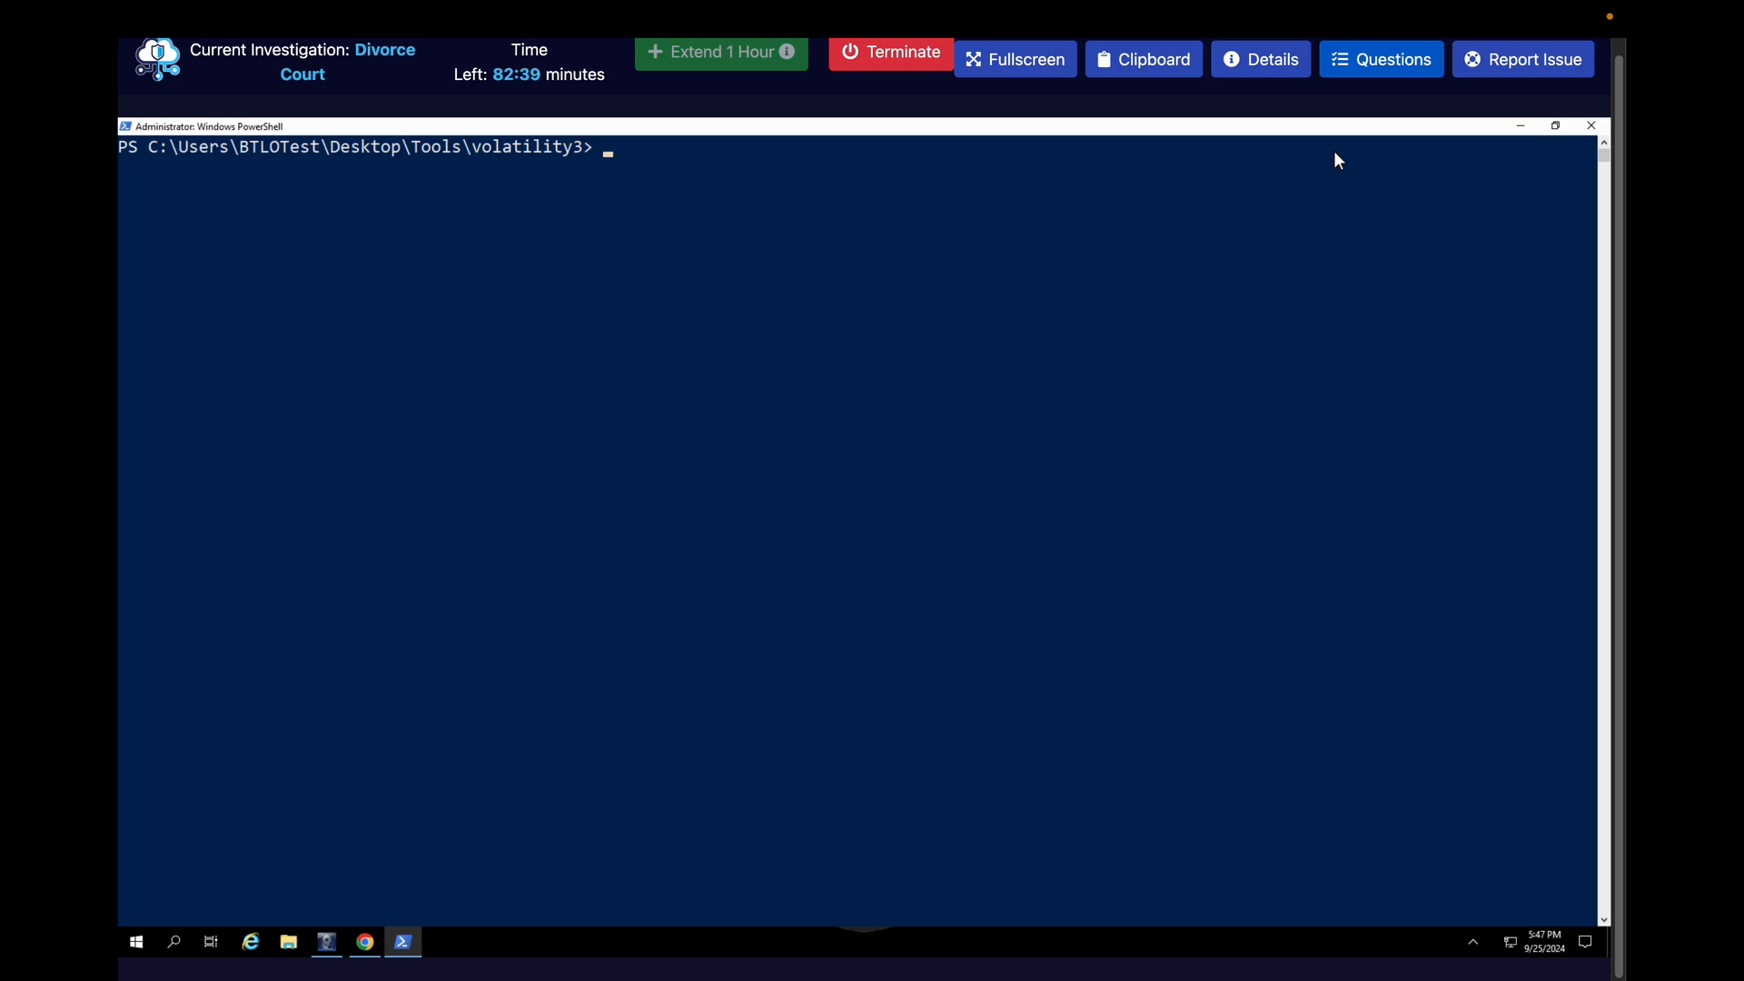
Switch to the browser with the HackTricks Volatility CheatSheet and look up the Volatility 3 command in its Network section
key("ctrl+Right")
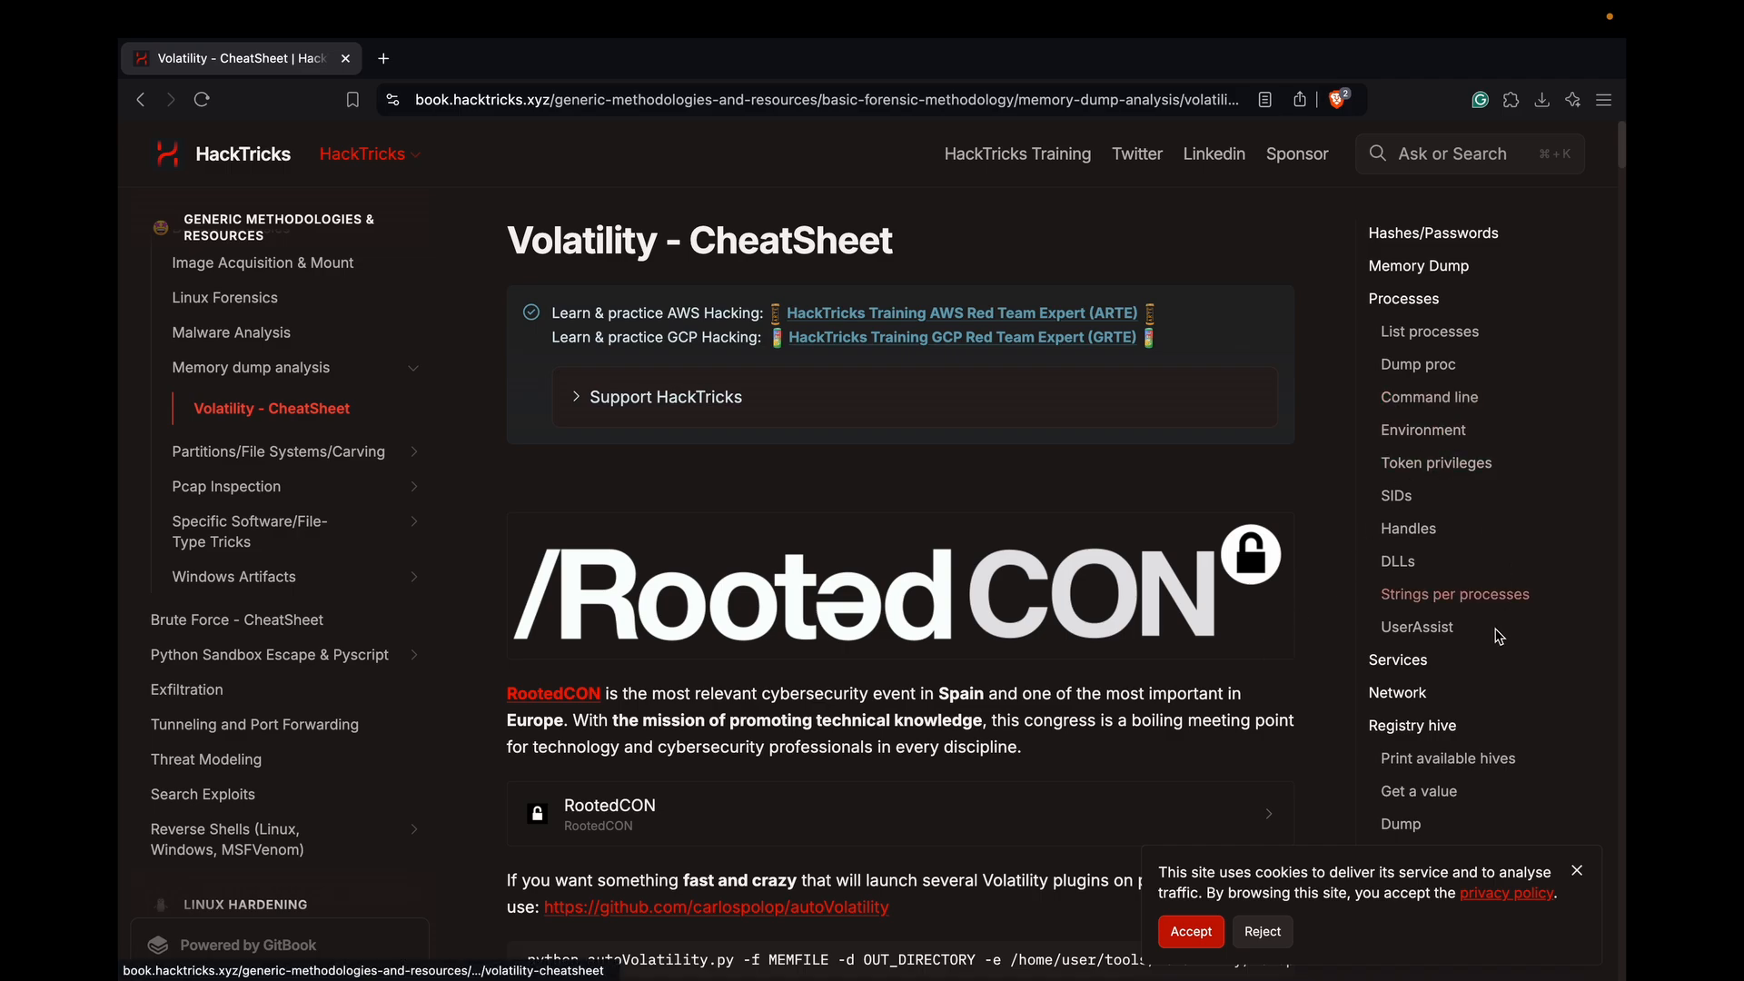
scroll(1489, 646, "down", 2)
scroll(1490, 647, "down", 2)
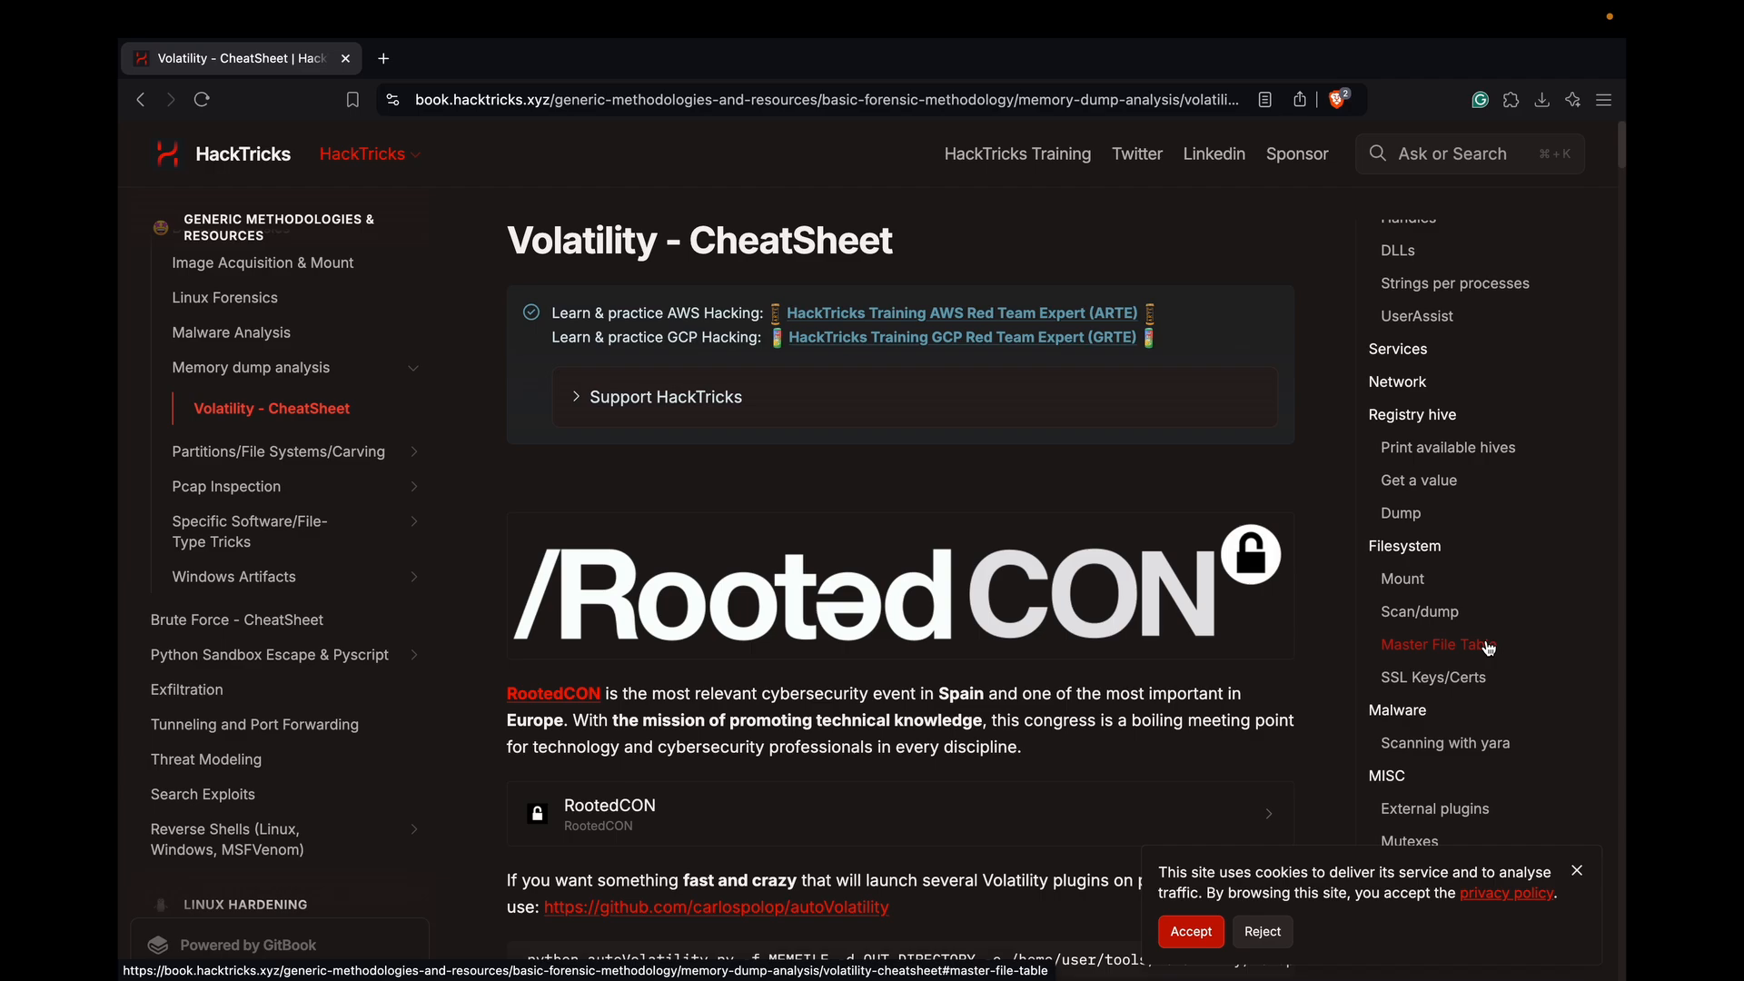
left_click(1410, 386)
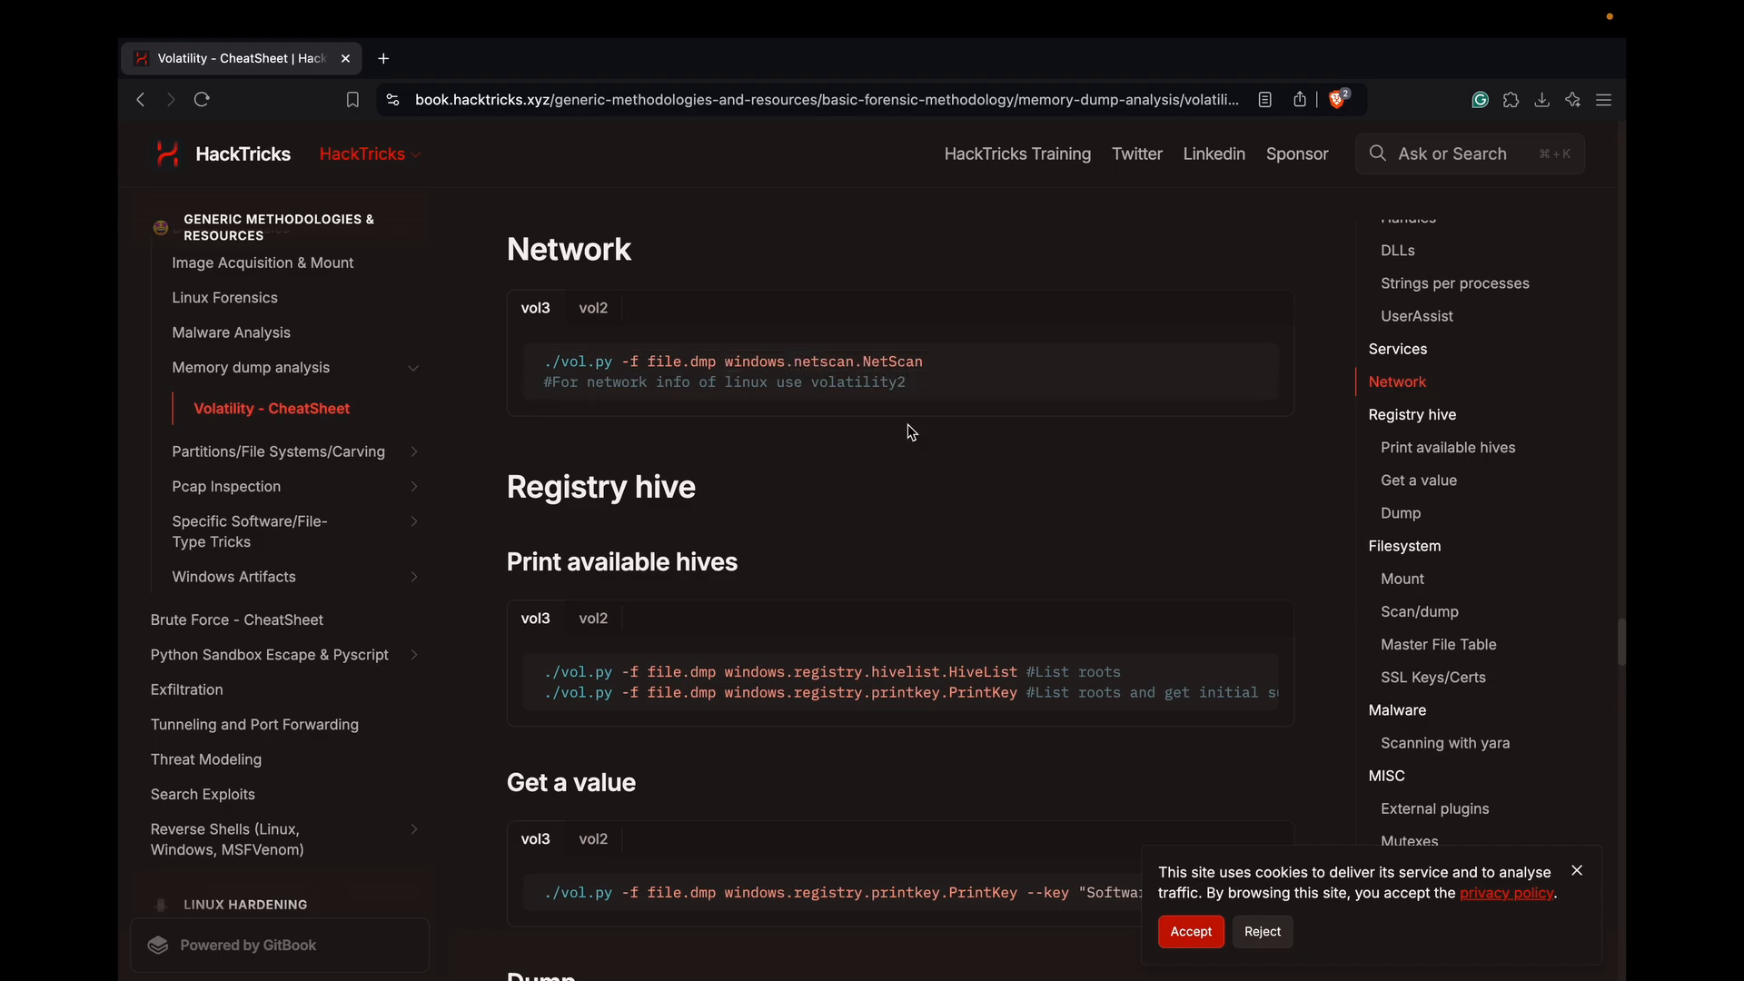
Switch back to PowerShell and run .\vol.py on ..\..\Artifacts\RAM\DESKTOP-NHTOEJK-20210807-181437.dmp with the windows.netscan.NetScan plugin
key("ctrl+Left")
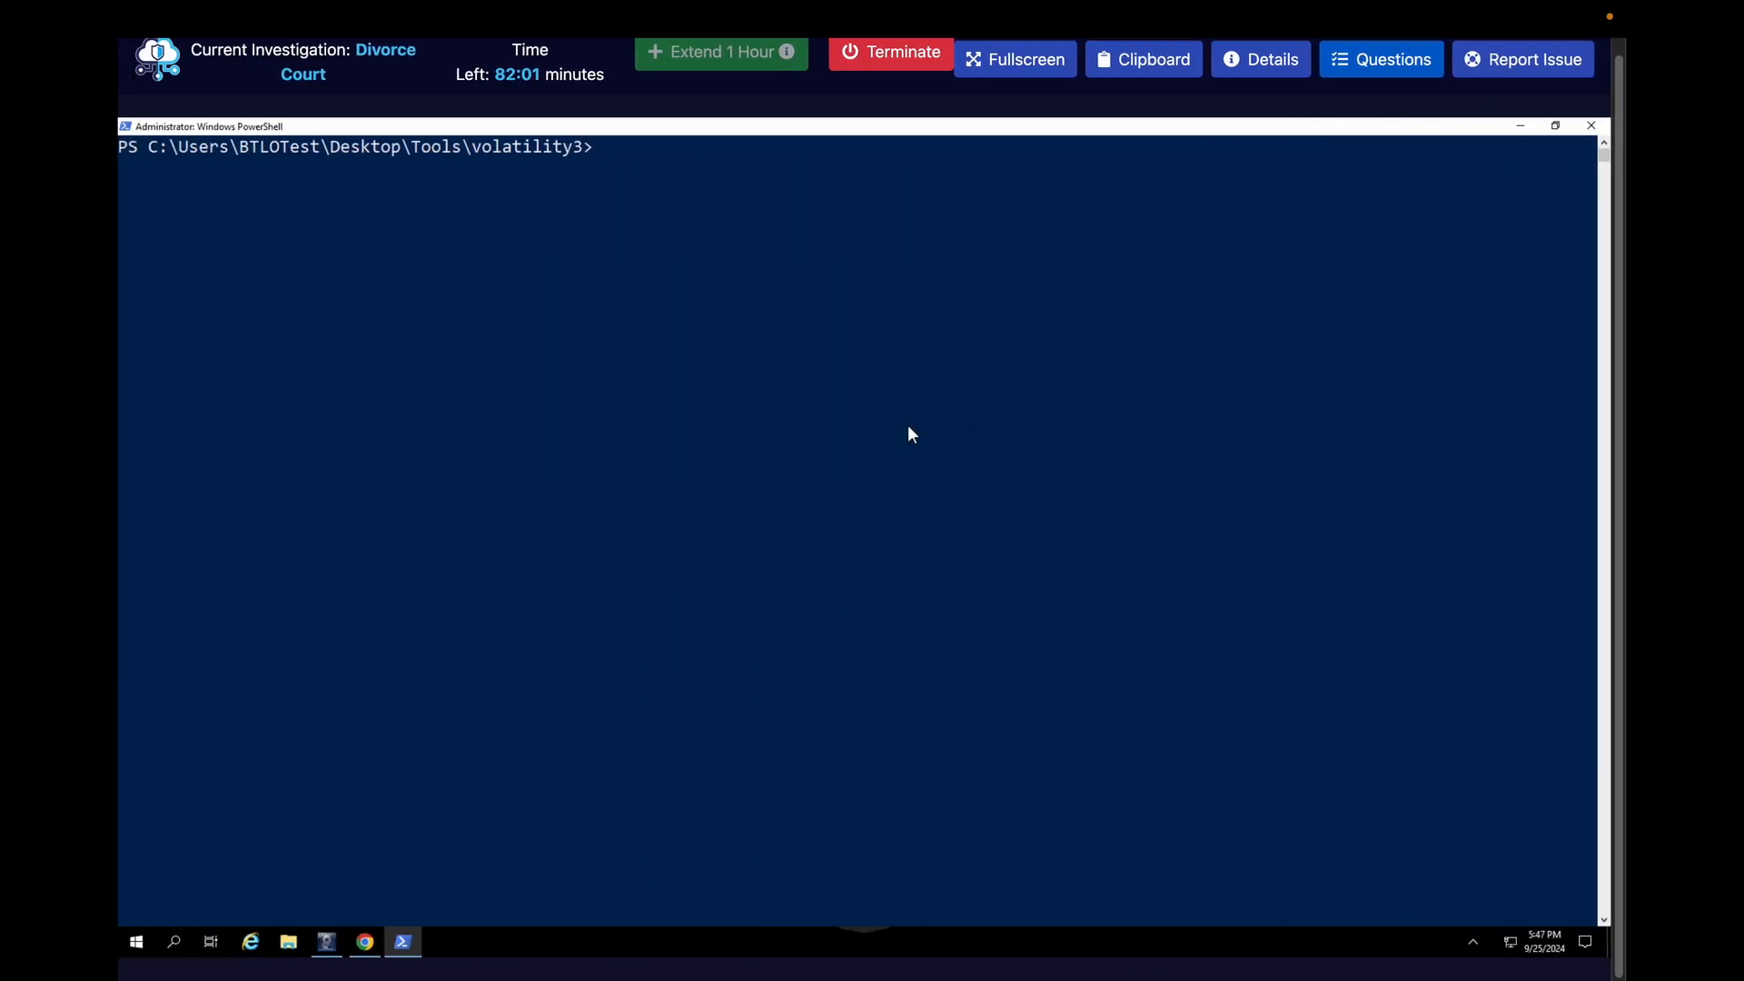
type(".\\vol.py")
type(" -f ")
type("../..")
type("/")
type("A")
key("Tab")
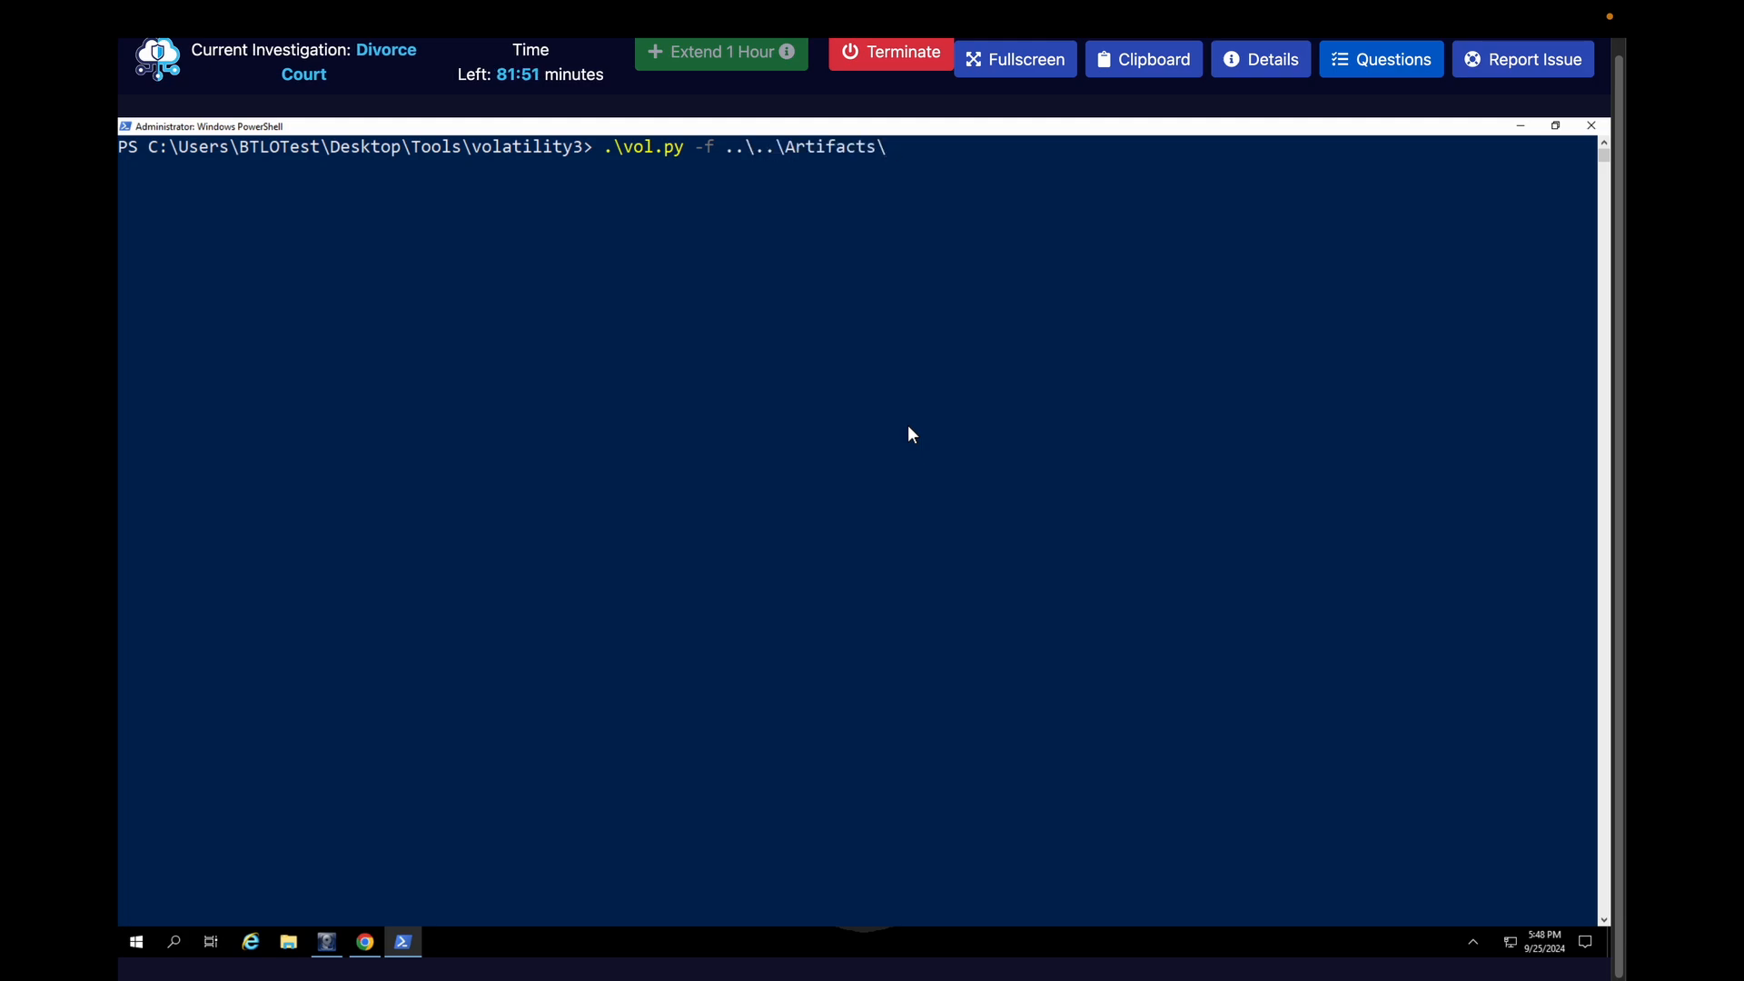
type("R")
key("Tab")
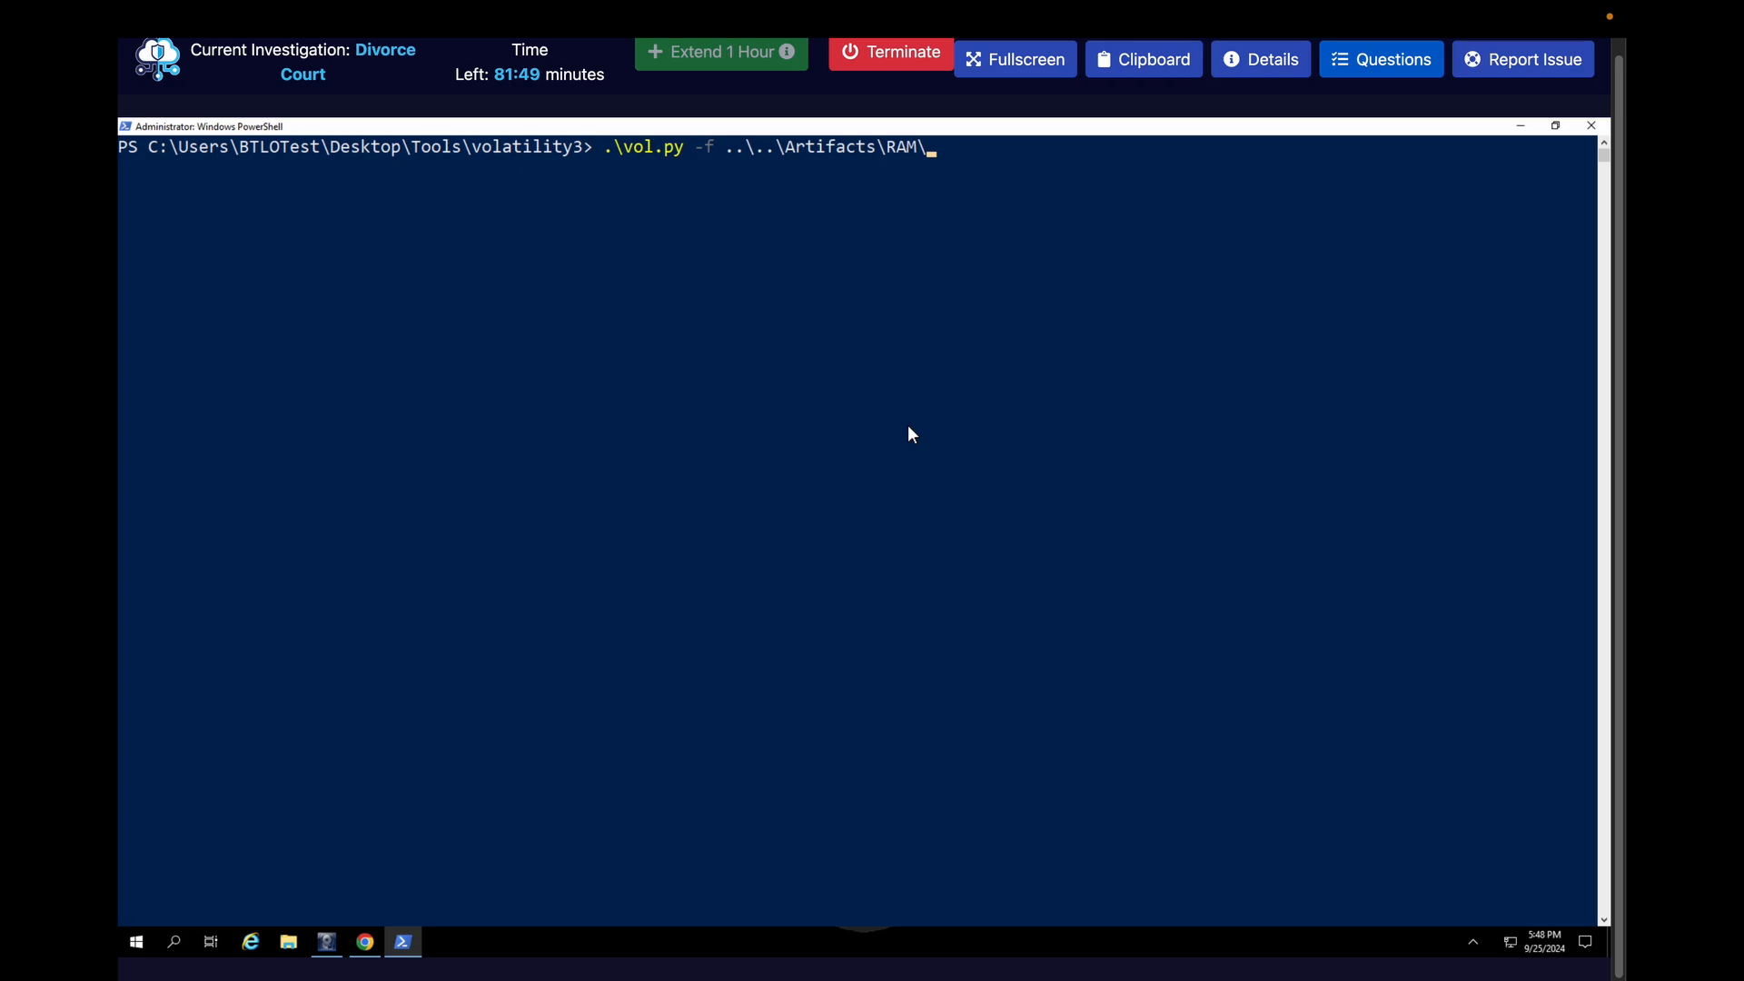
key("Tab")
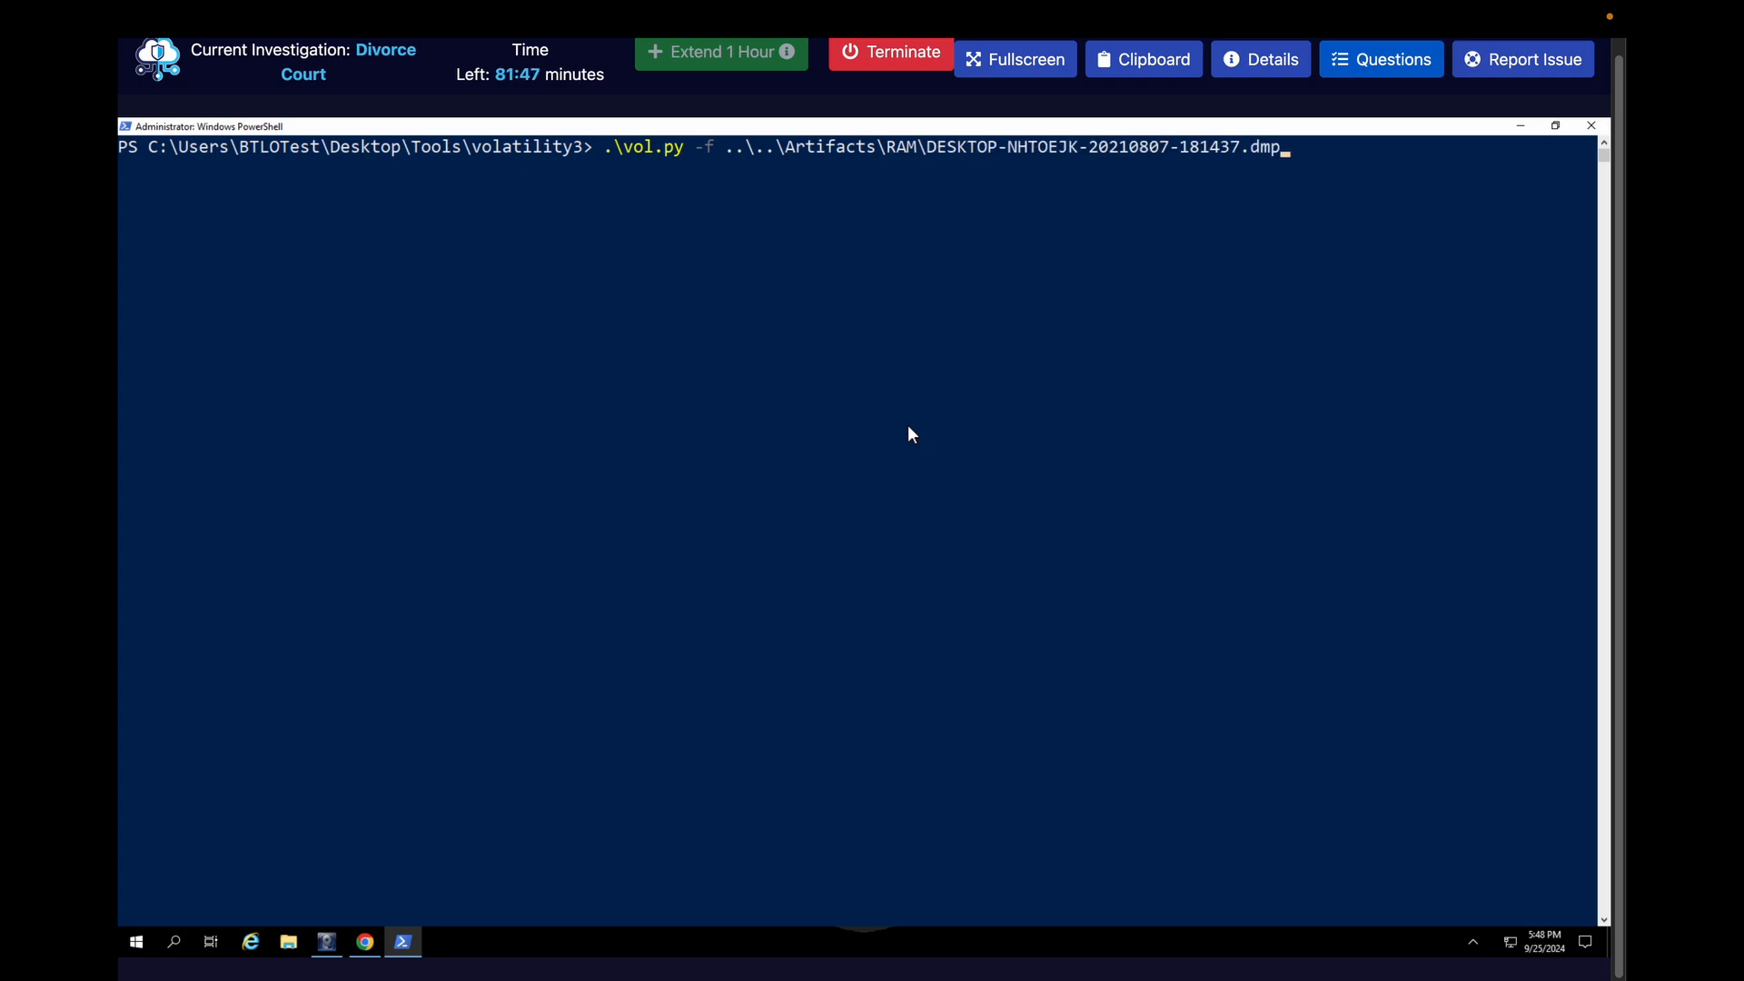
key("ctrl+Right")
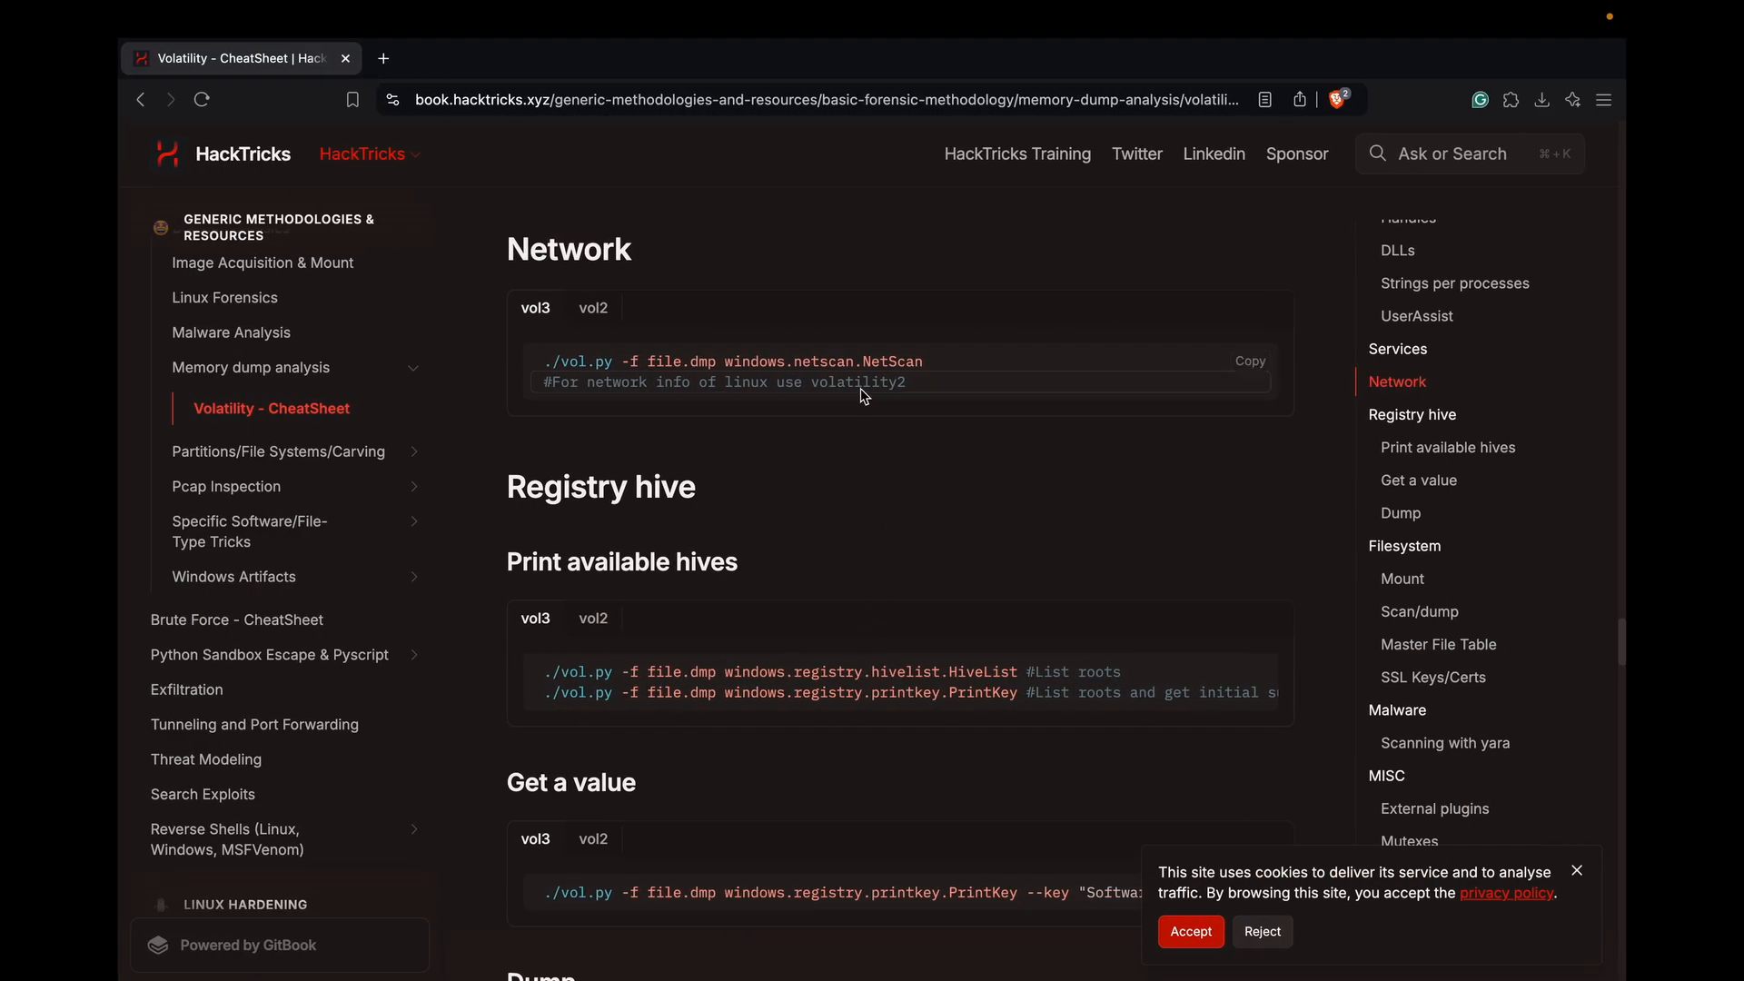
key("ctrl+Left")
type("wind")
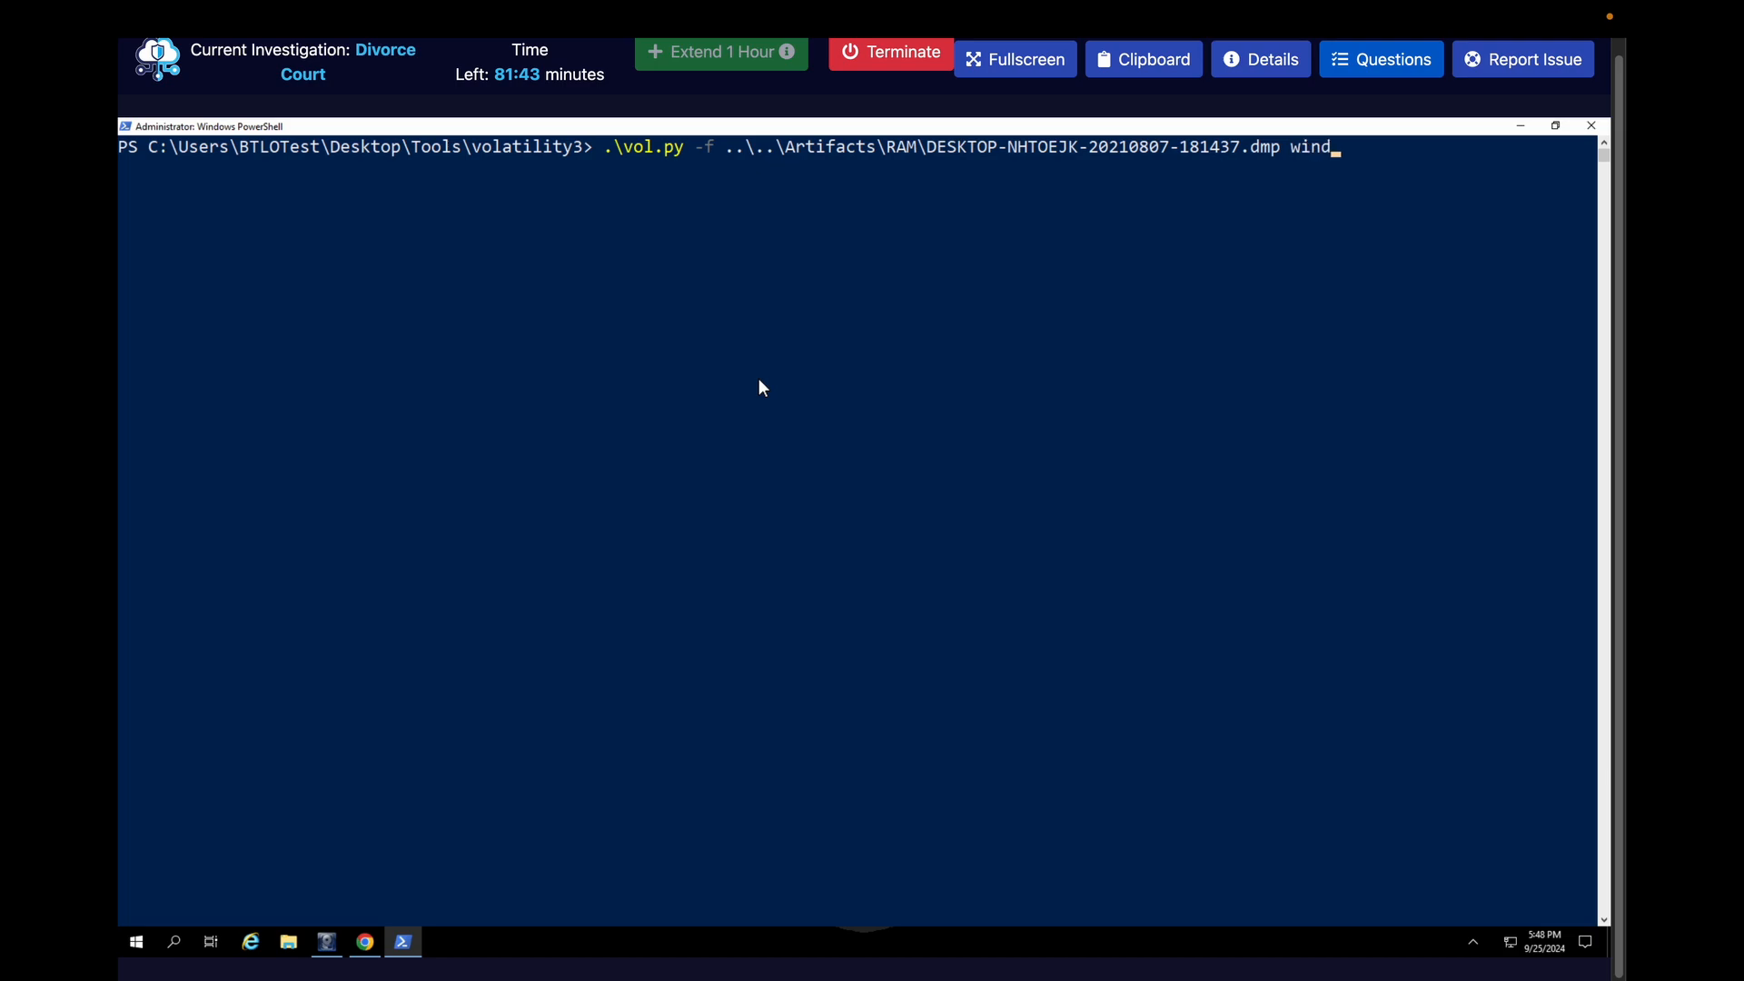
type("ows.n")
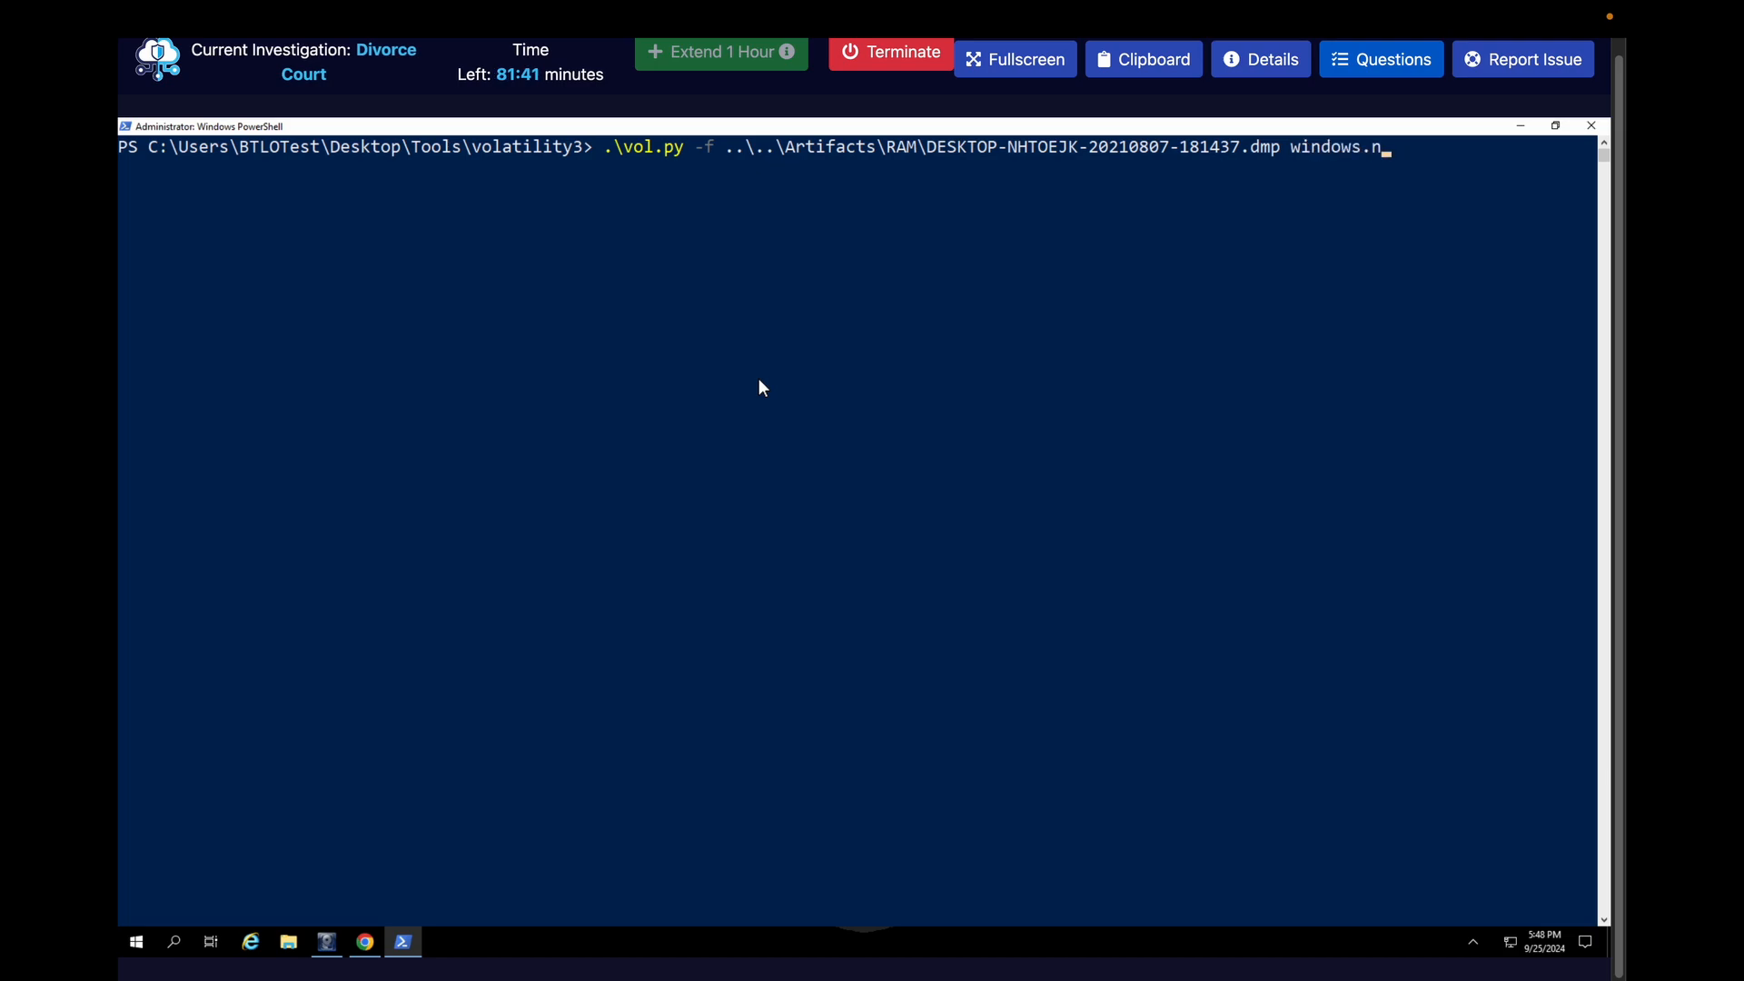
type("etscan.NetScan")
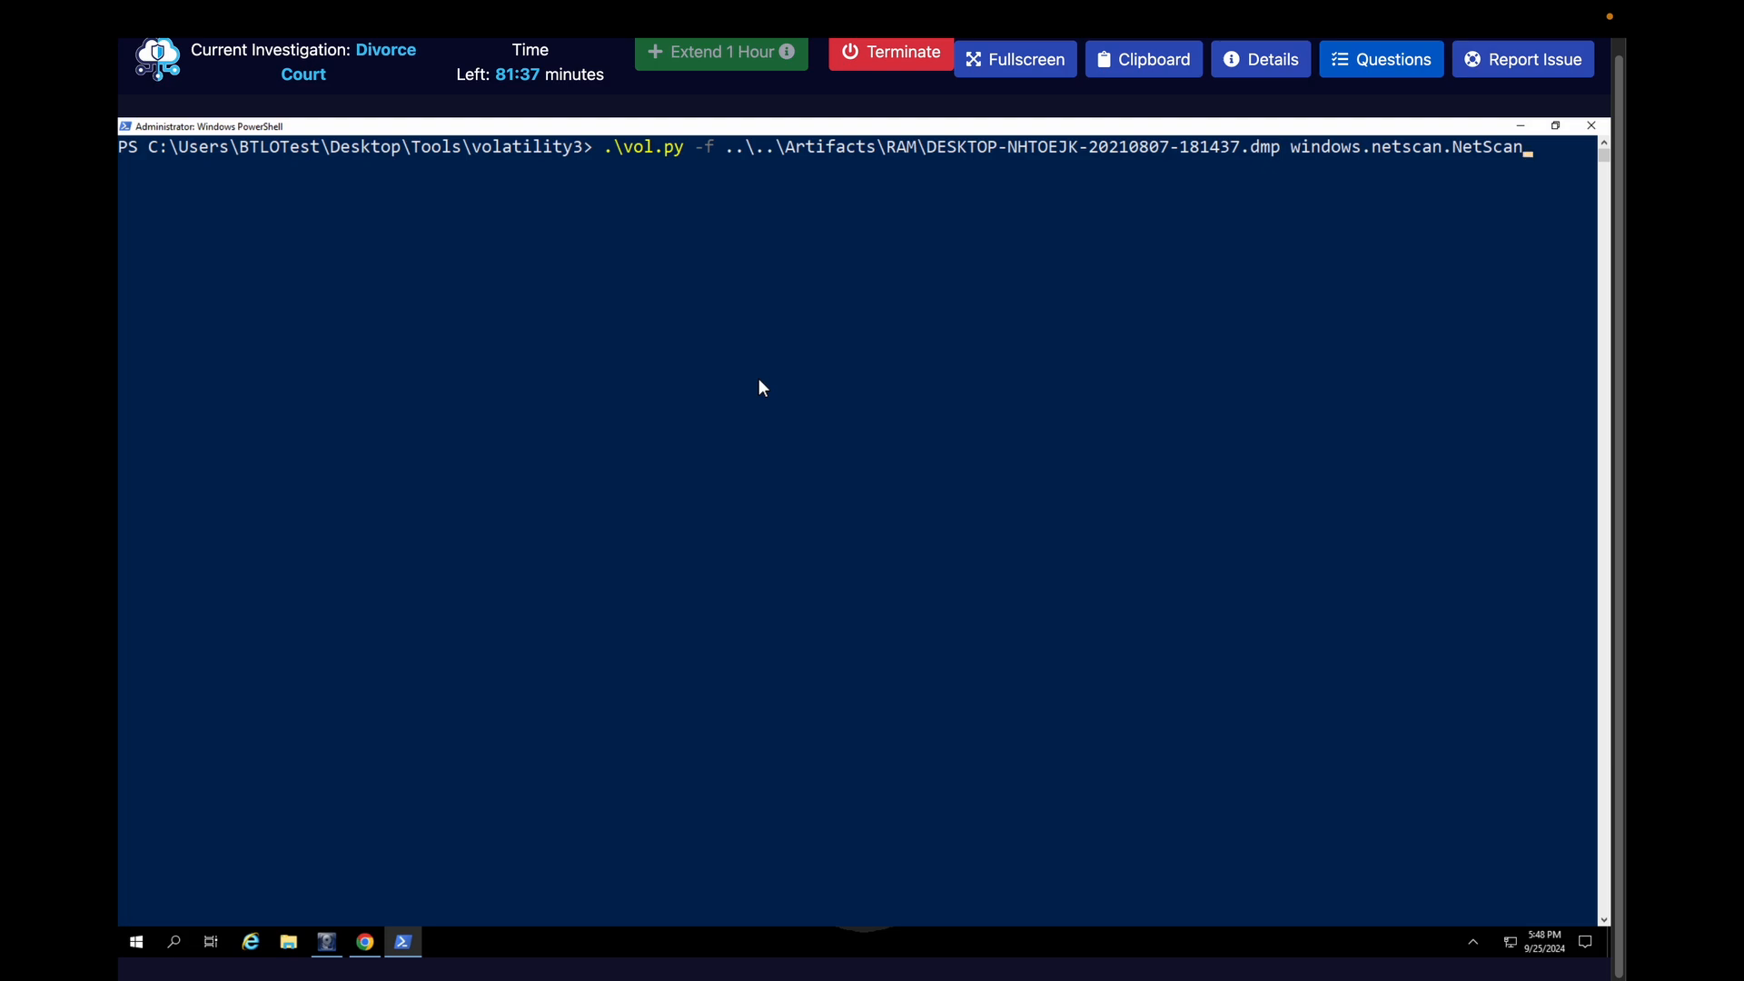
key("Return")
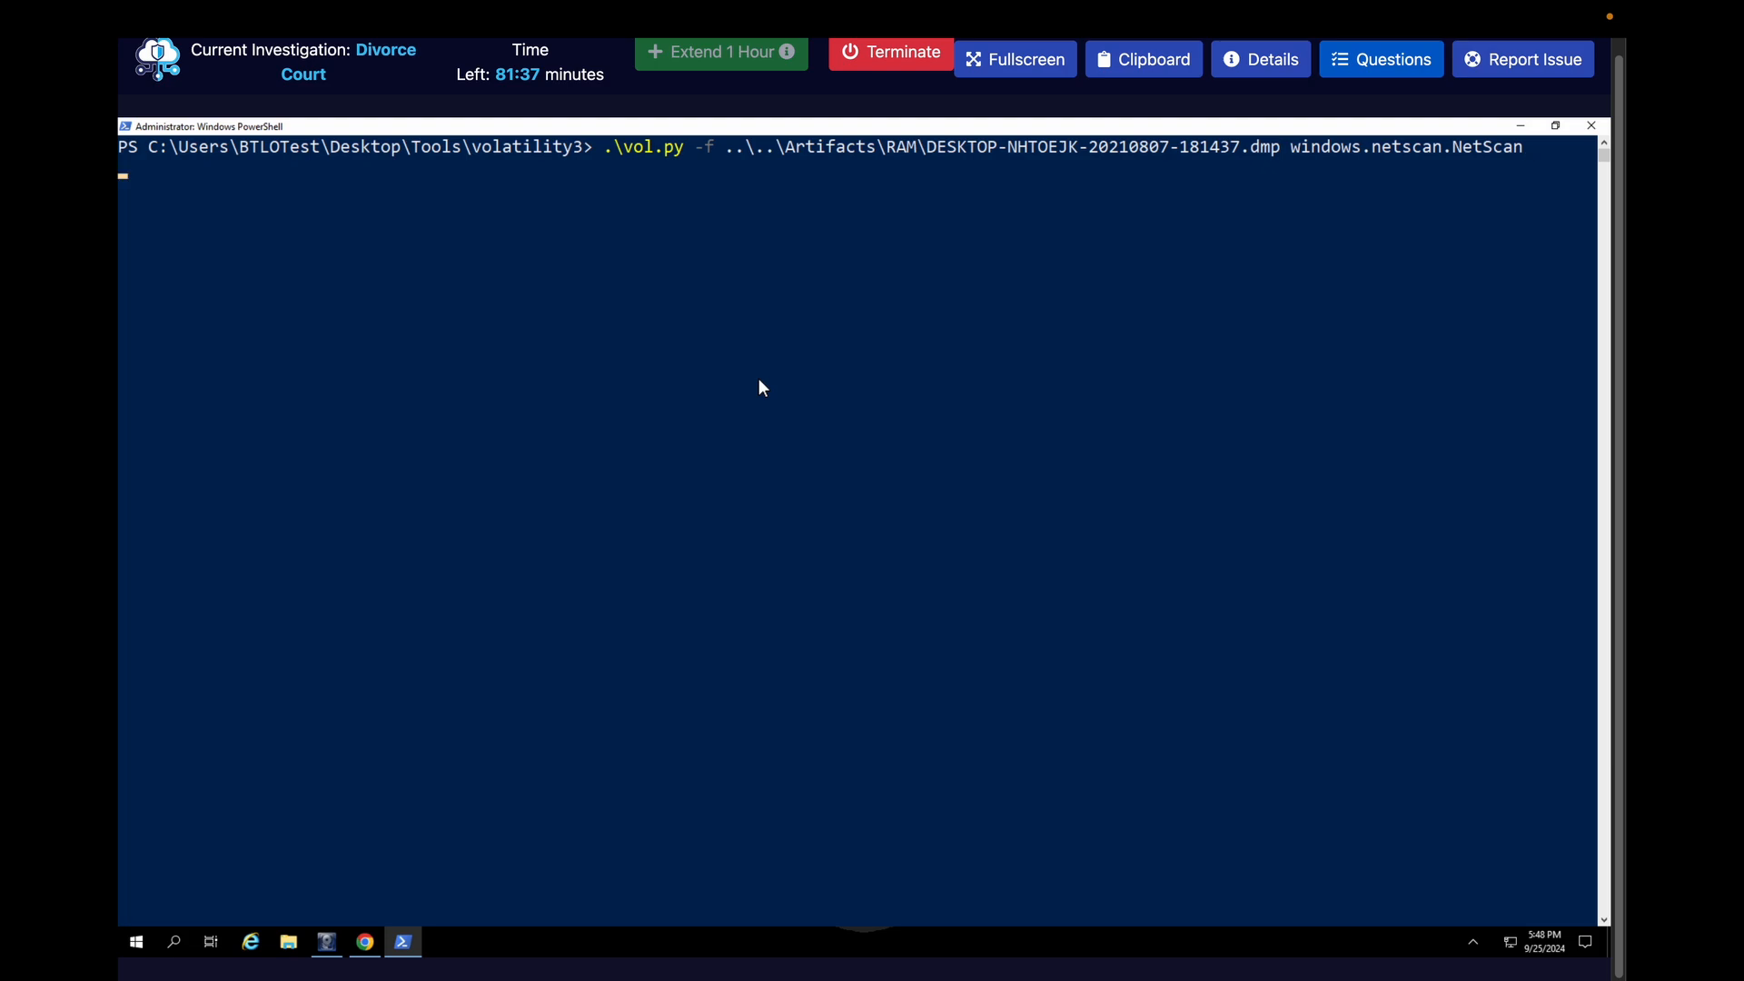
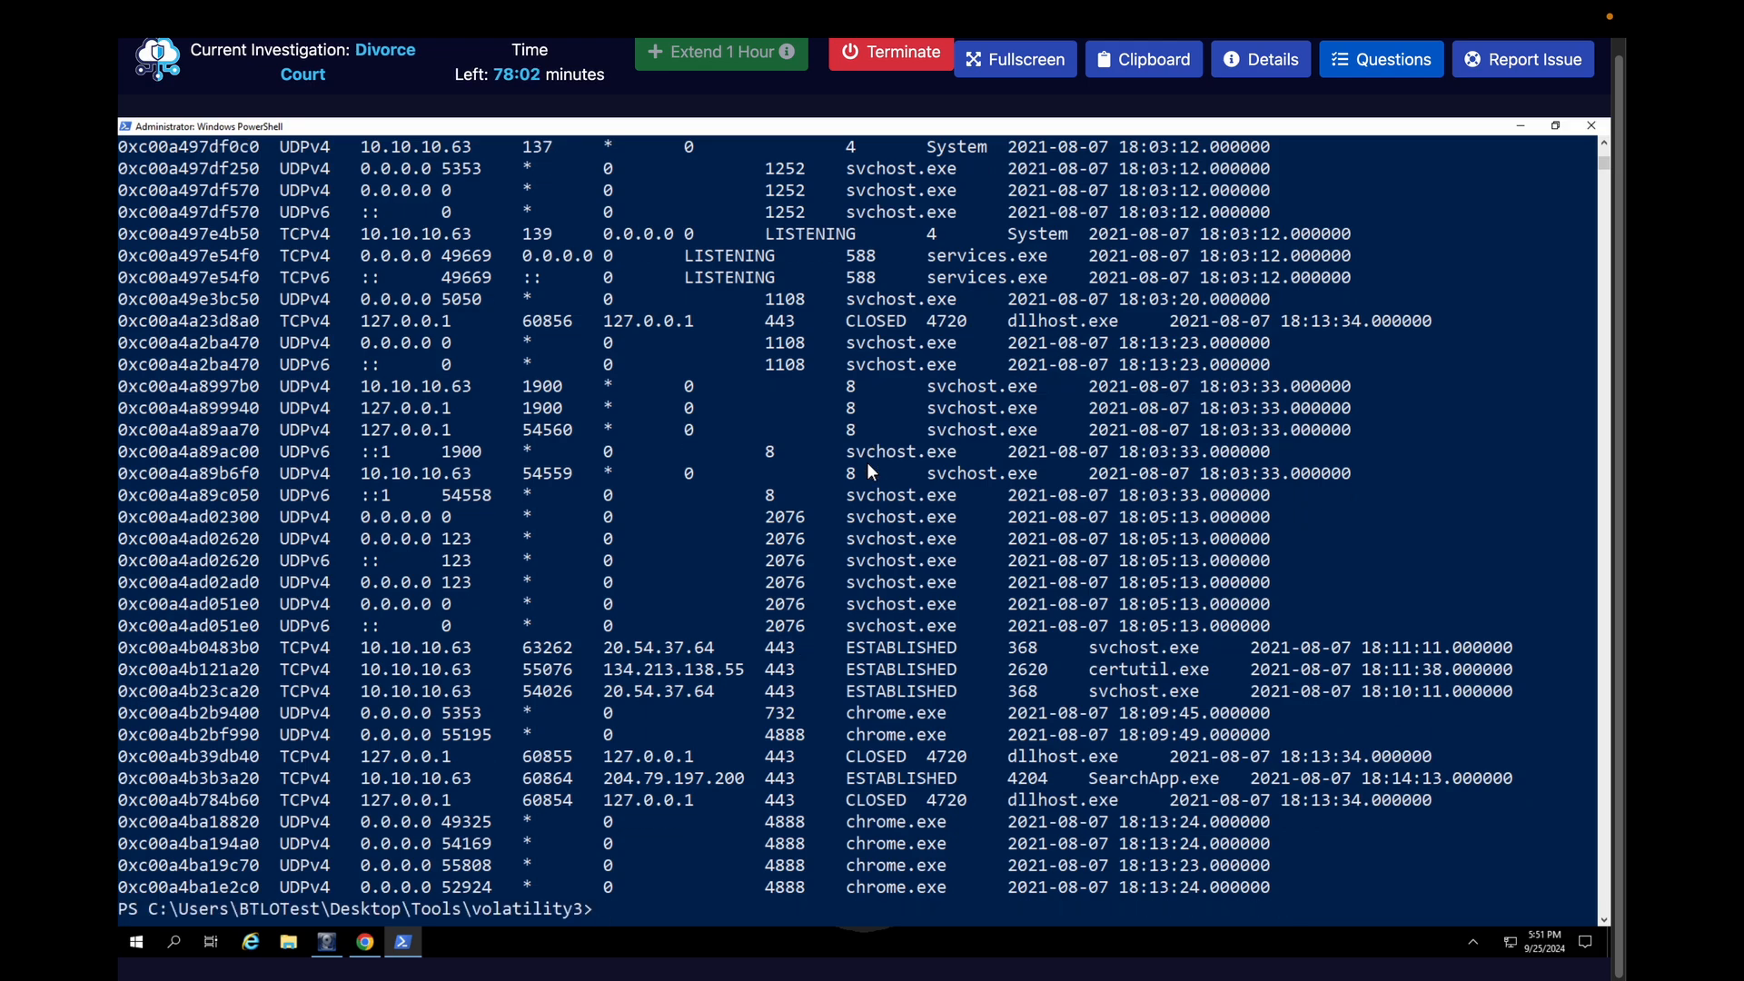
Highlight the process name, source IP, source port, destination IP and destination port of the certutil.exe connection in the NetScan output
double_click(1117, 669)
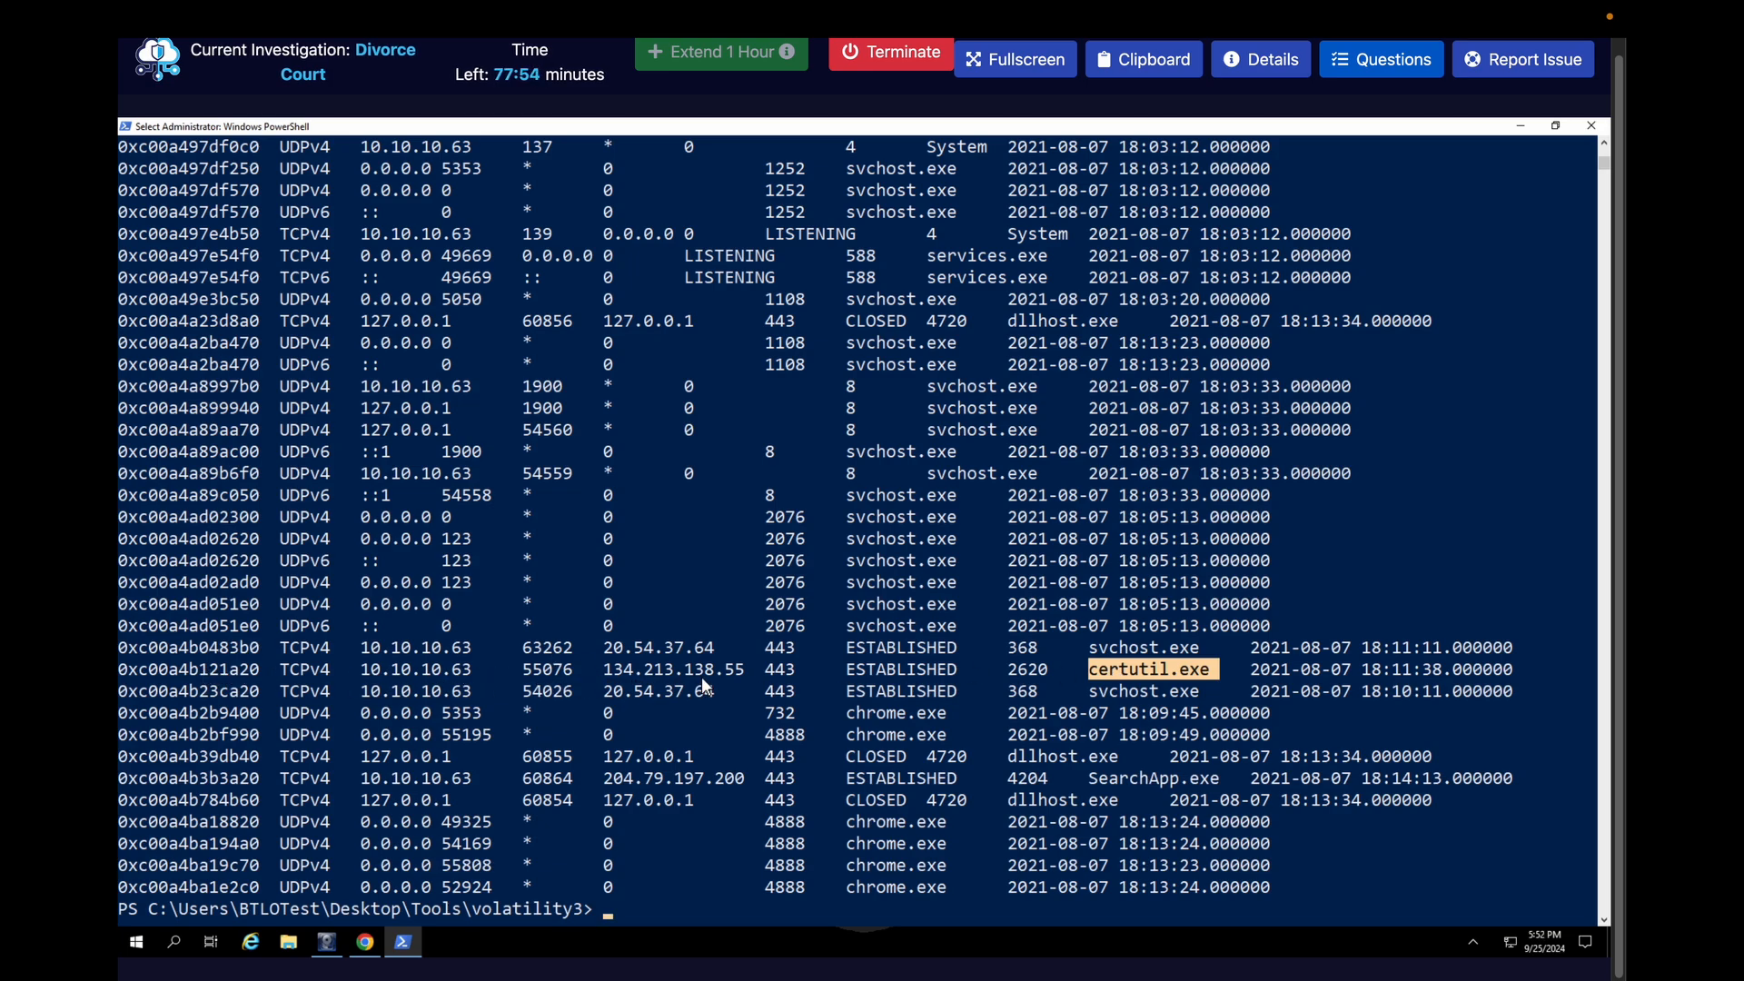
double_click(450, 668)
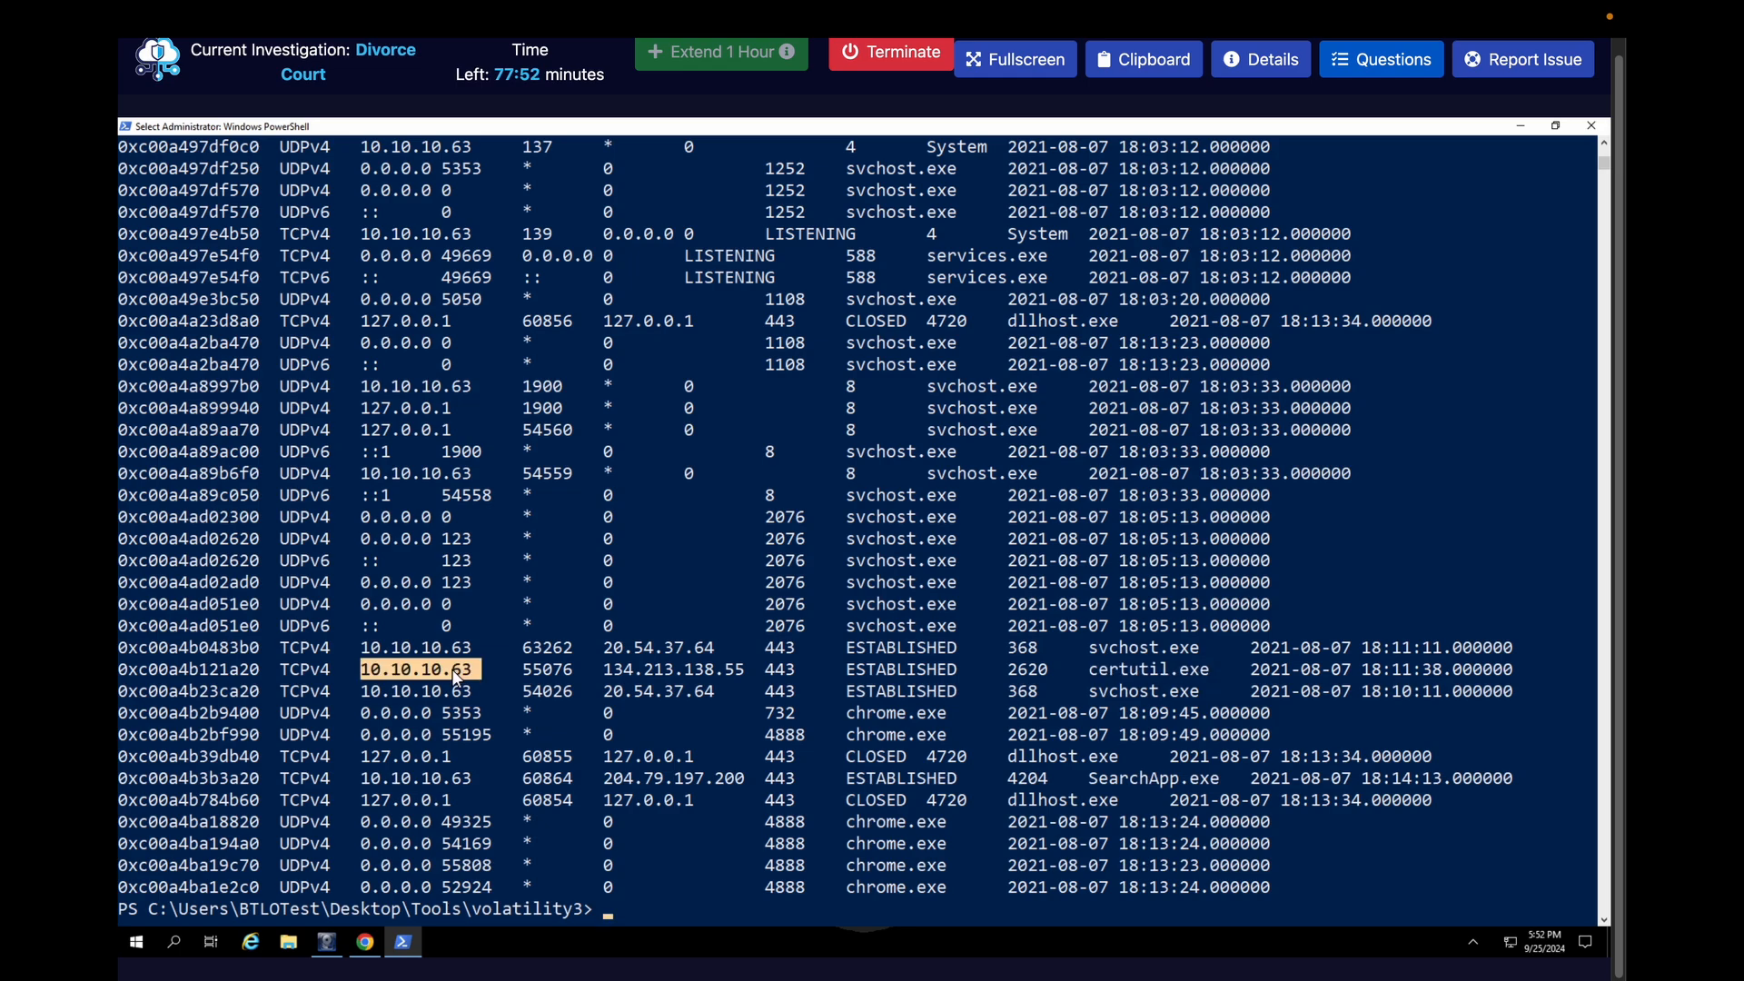
double_click(555, 672)
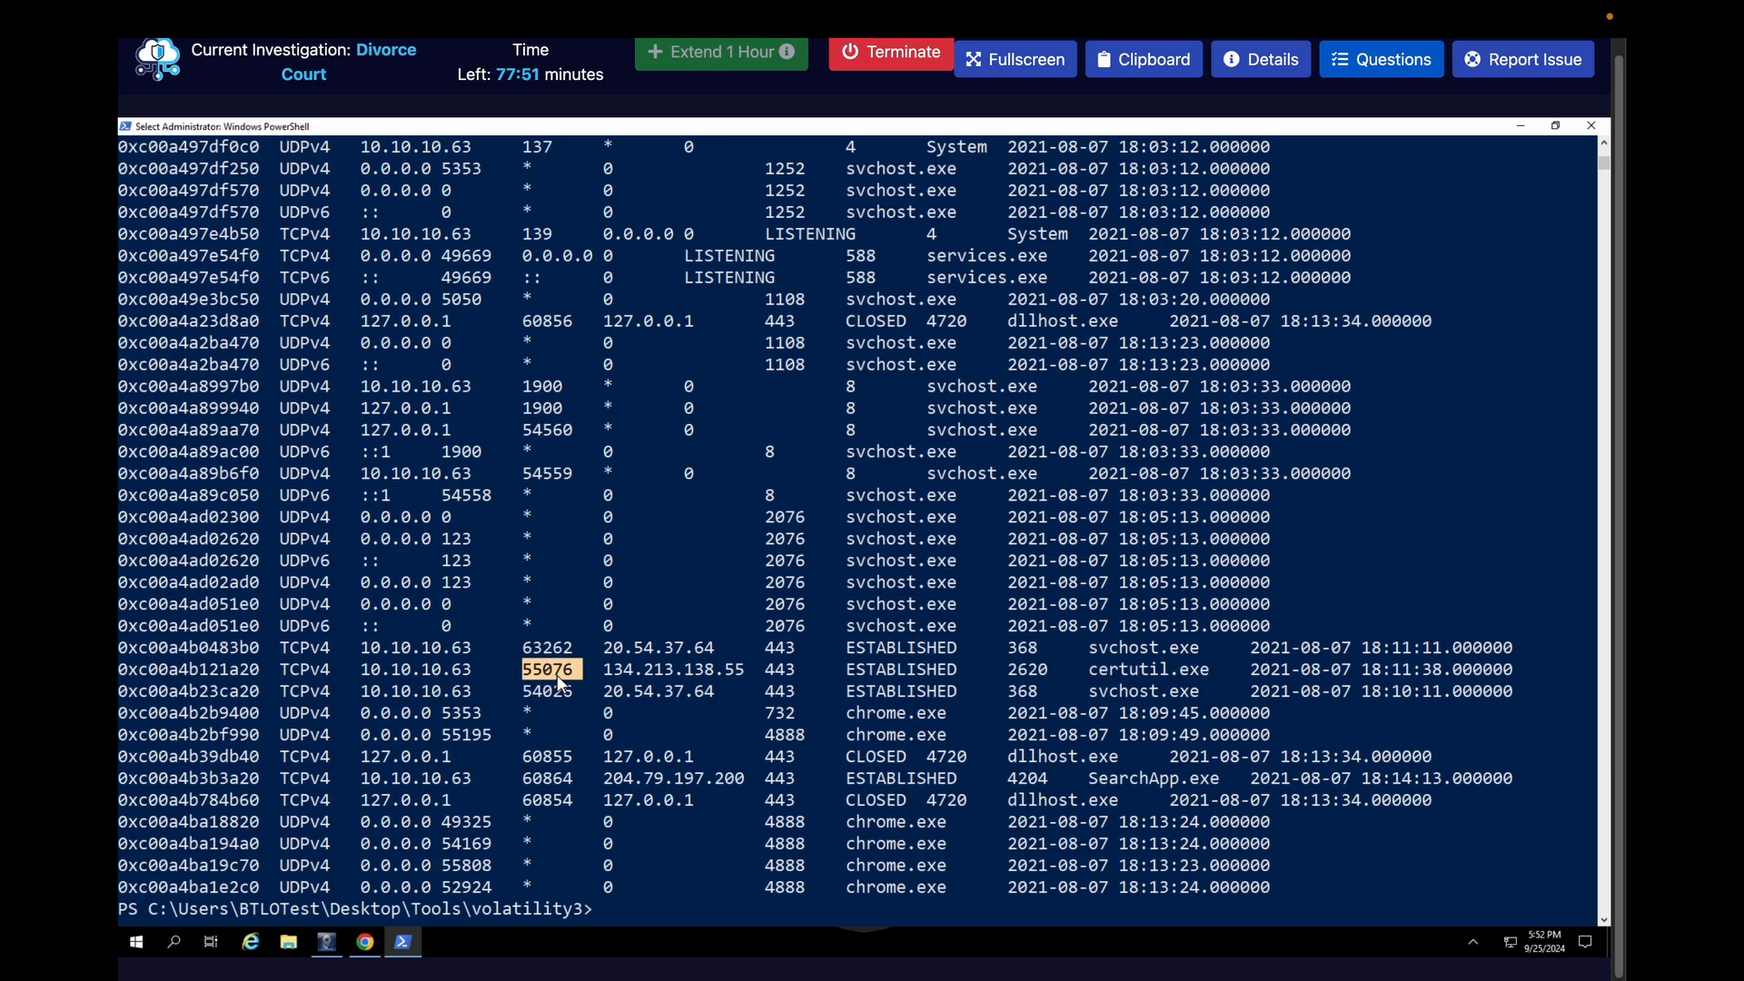
double_click(661, 673)
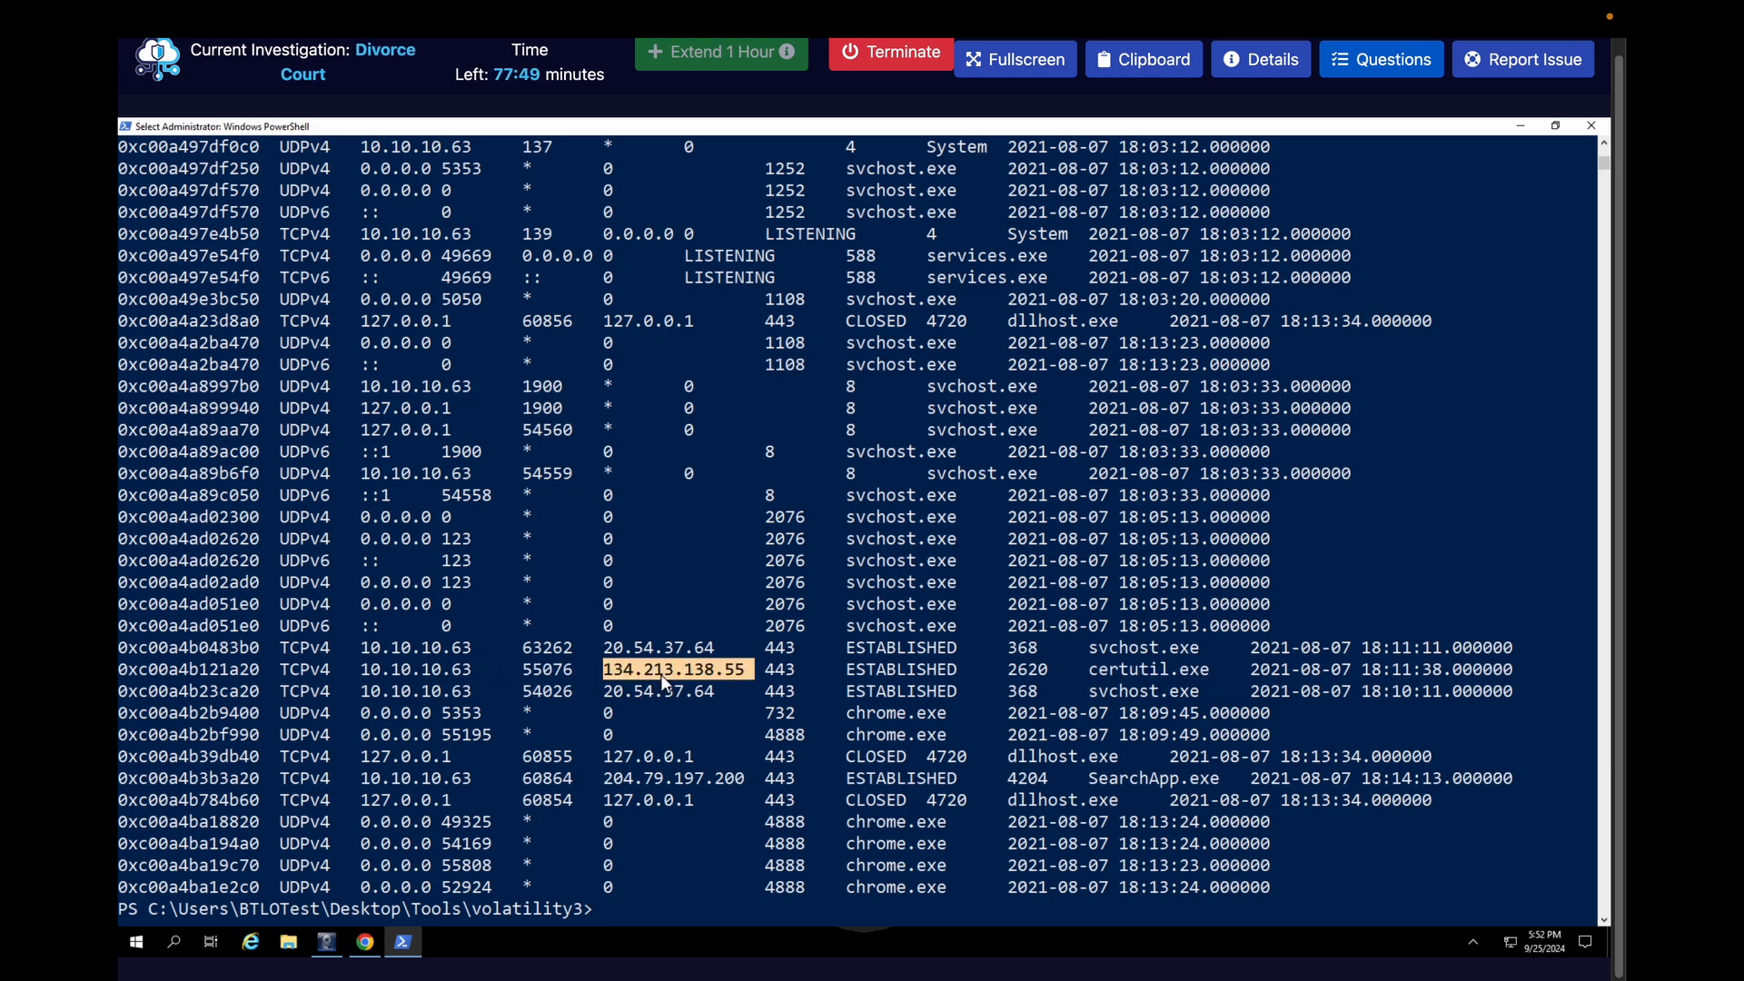
double_click(779, 672)
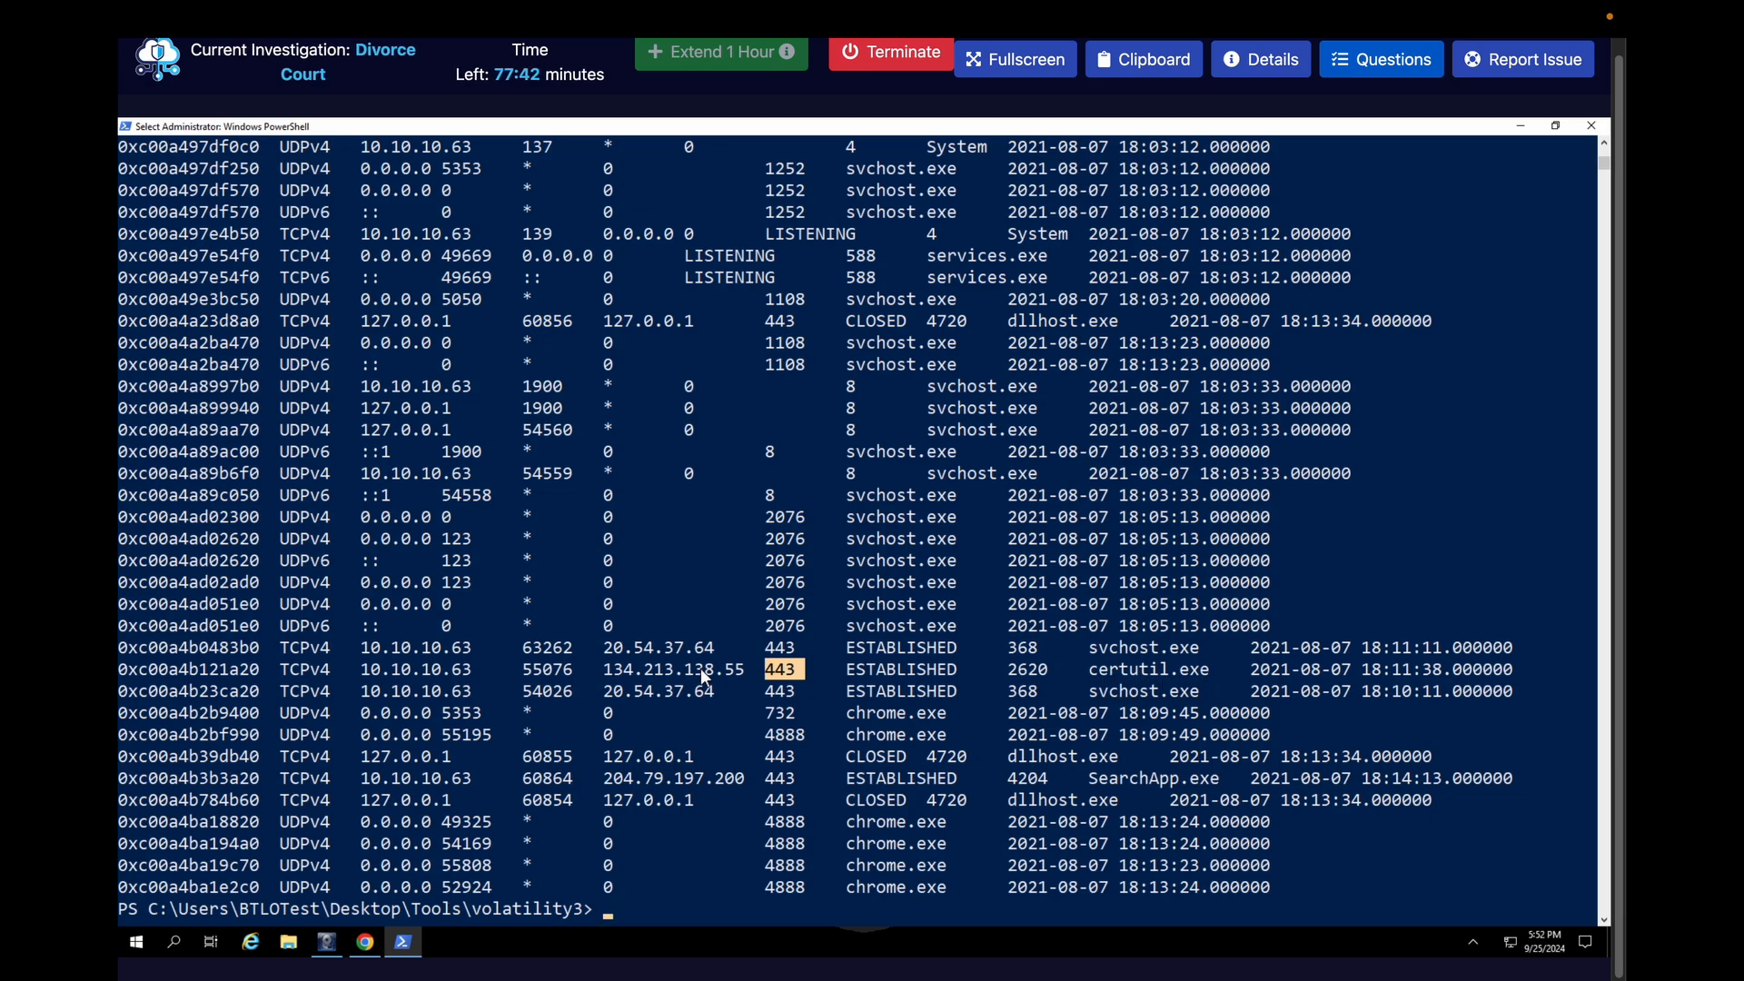
Show the questions and enter "55076, 134.213.138.55, 443," as the start of the C2 communication answer
left_click(1367, 65)
scroll(1235, 561, "down", 20)
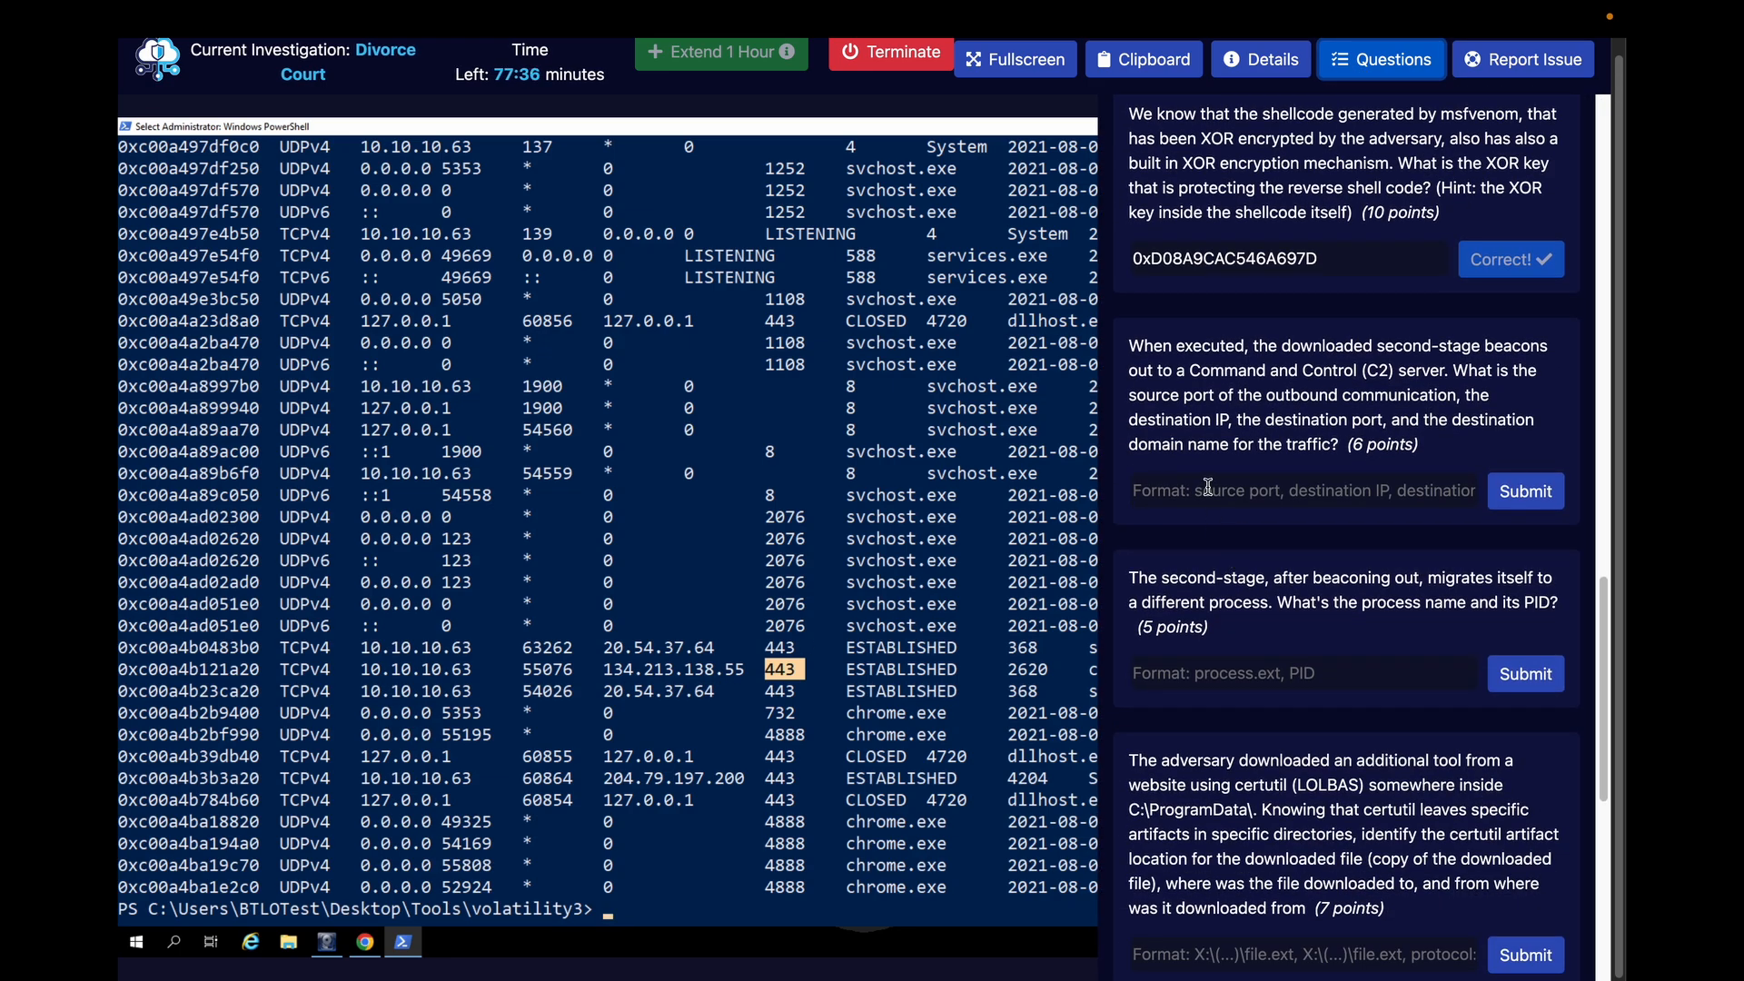
left_click(1251, 495)
type("55076,")
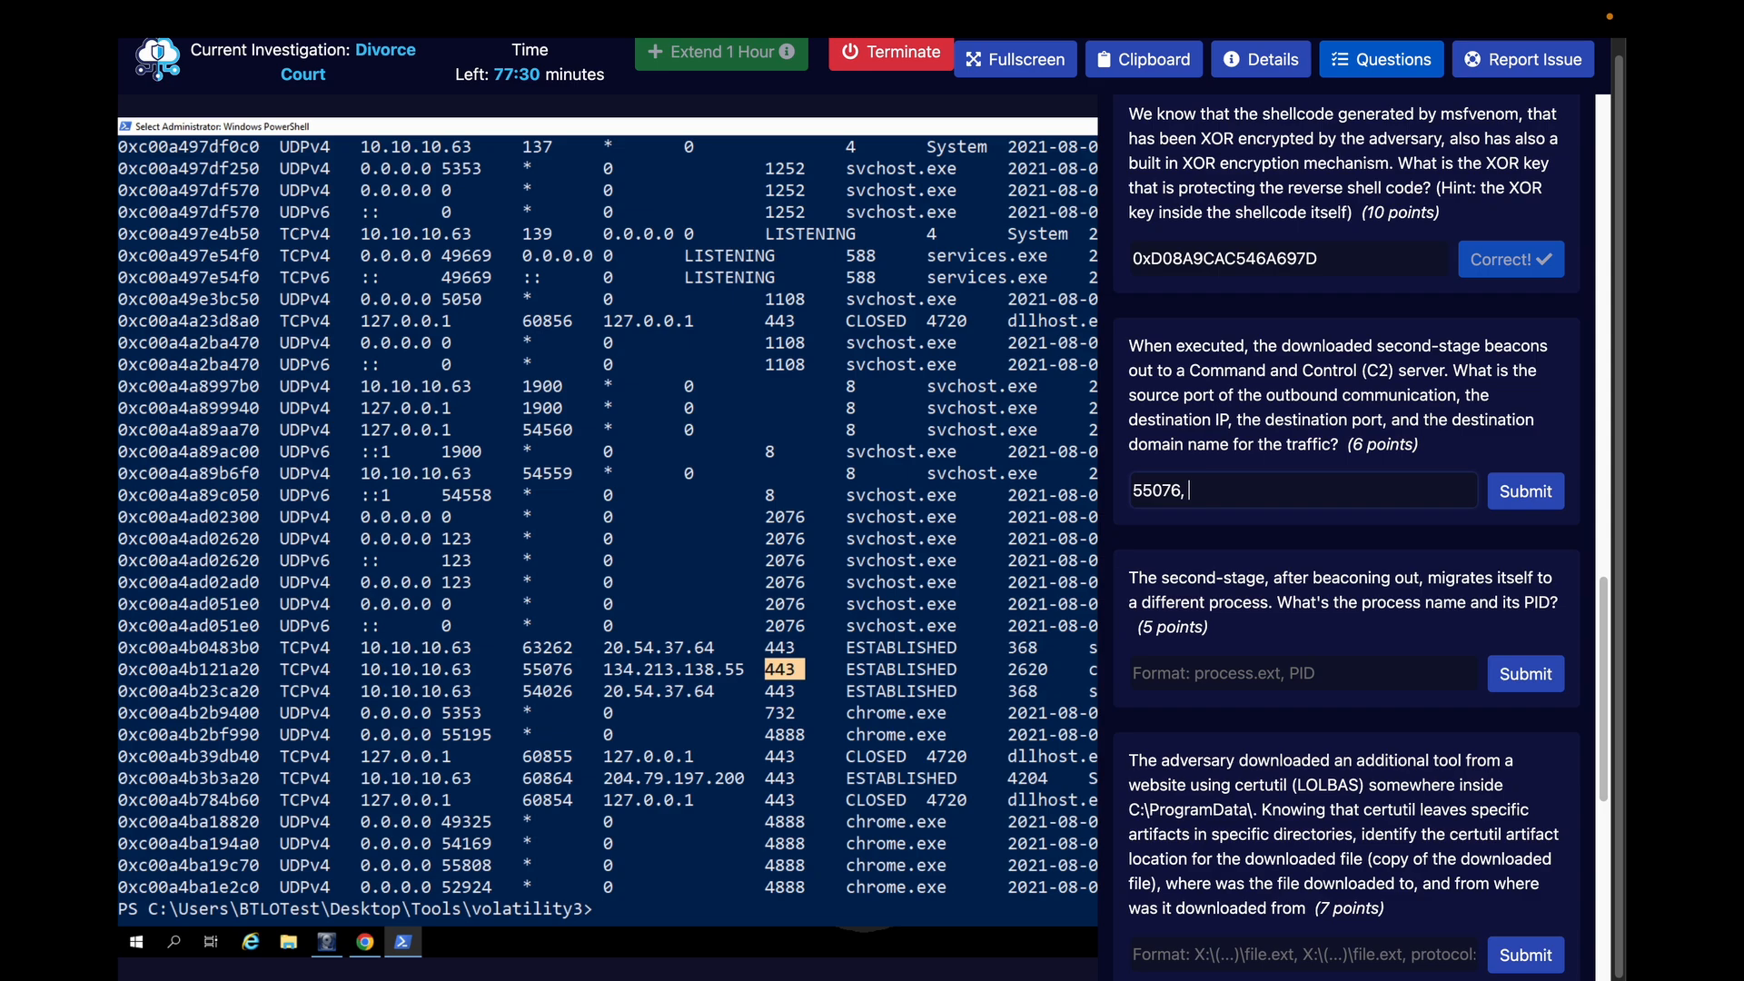
type(" 134.213.138.55,")
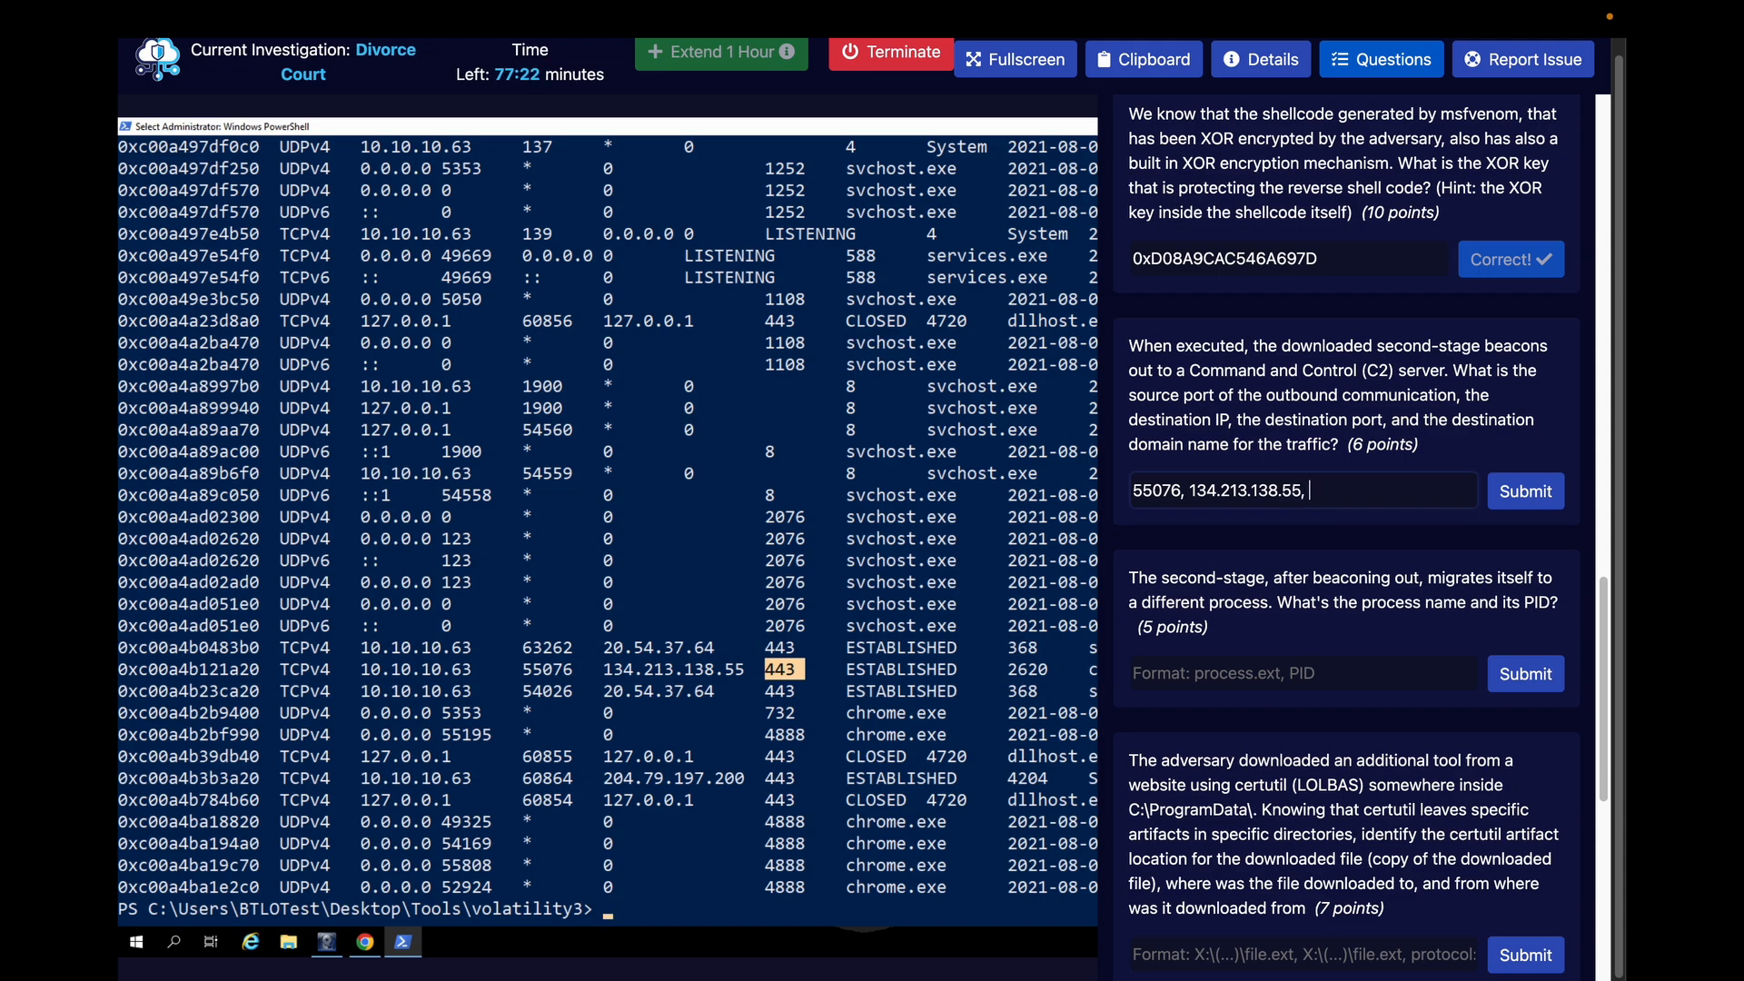
type(" 443,")
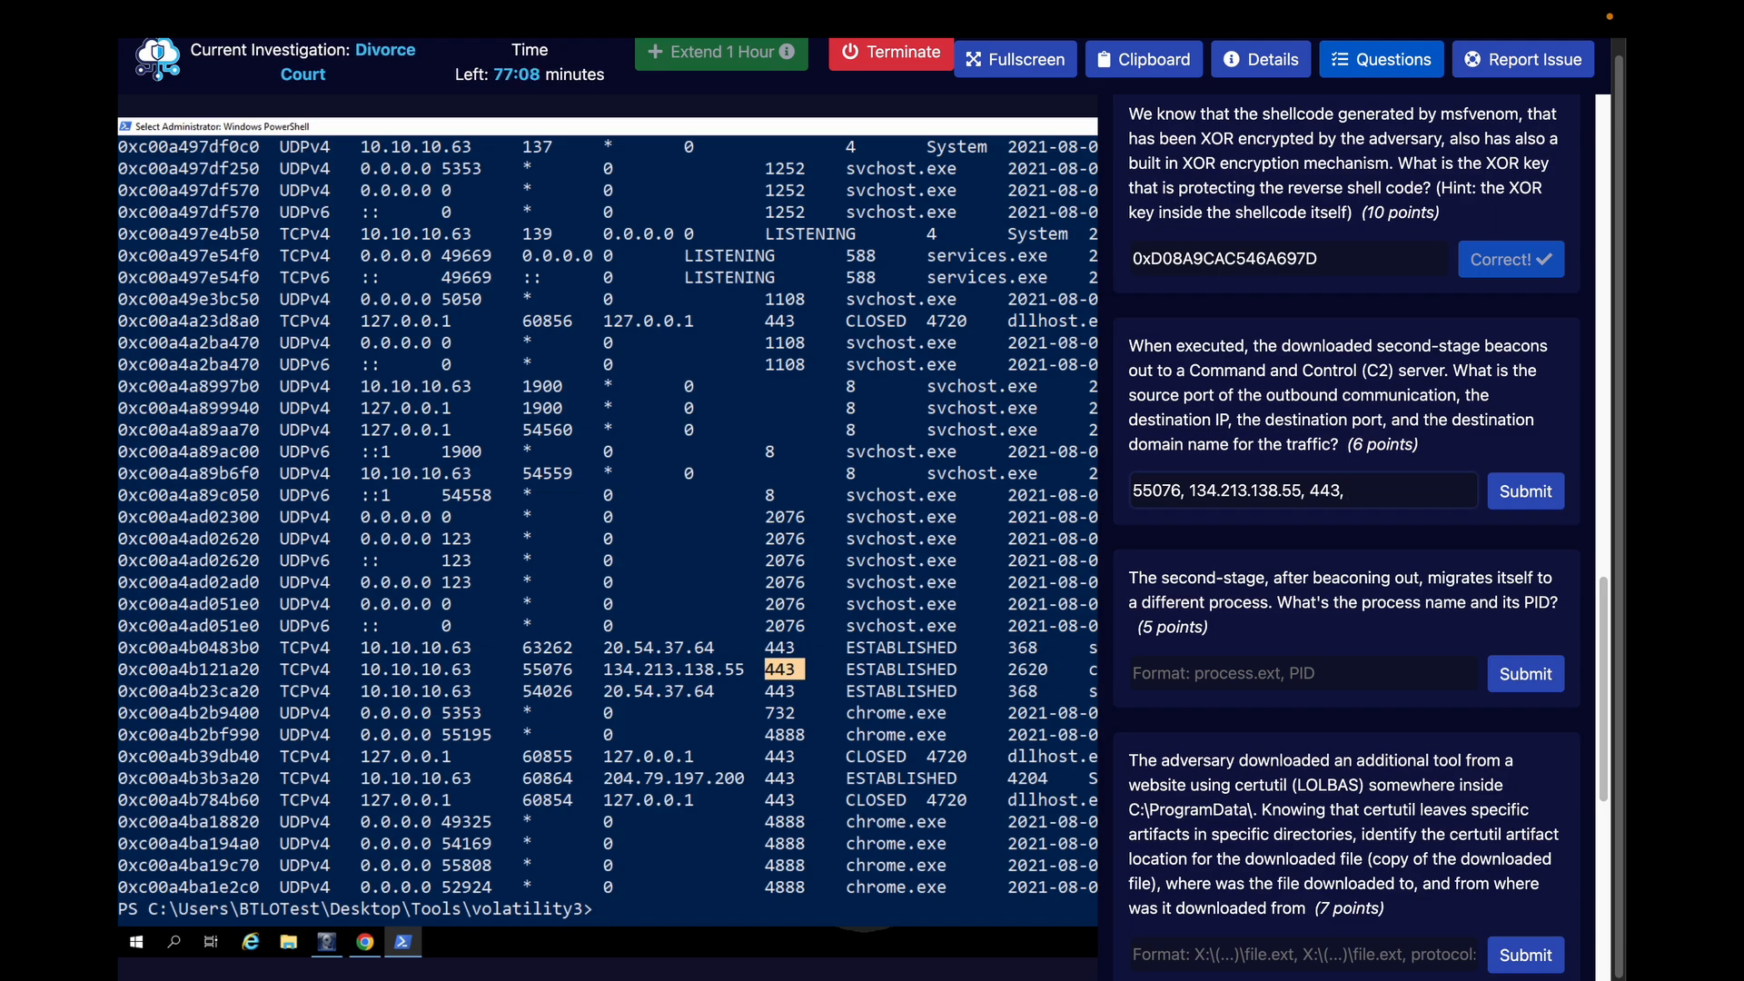
Switch to the VirusTotal report for 134.213.138.55 and examine its details, including the last HTTPS certificate
key("ctrl+Right")
key("ctrl+Right")
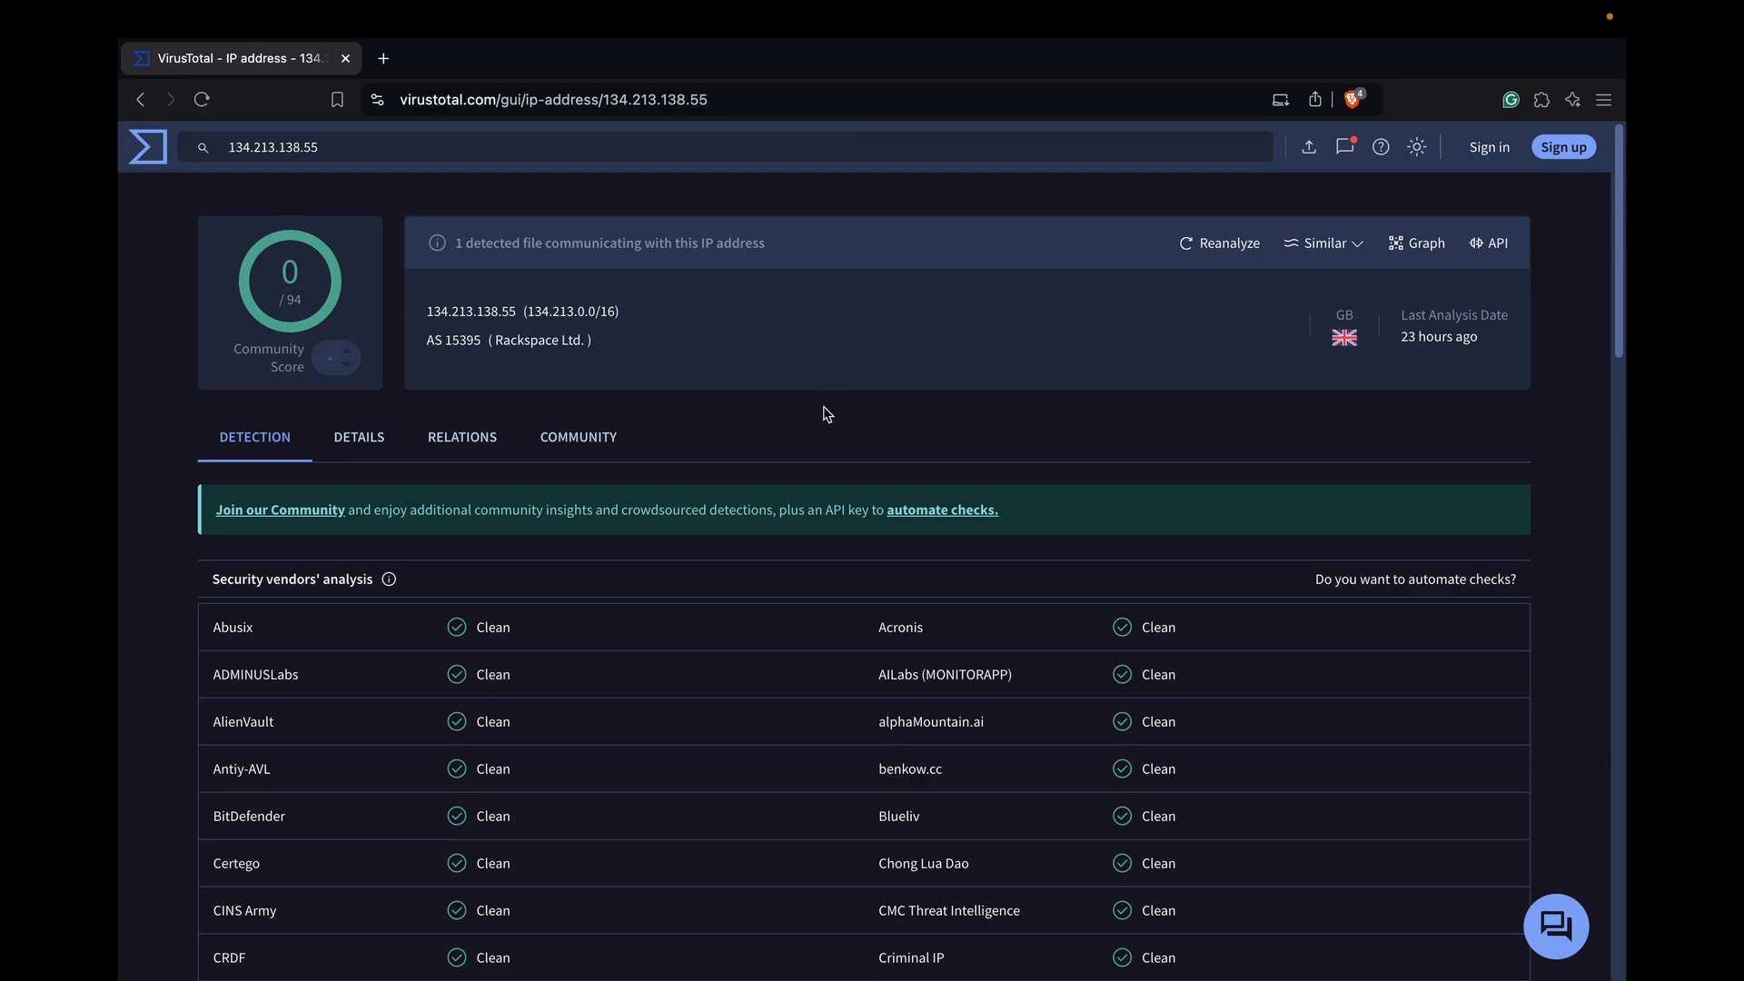
left_click(369, 451)
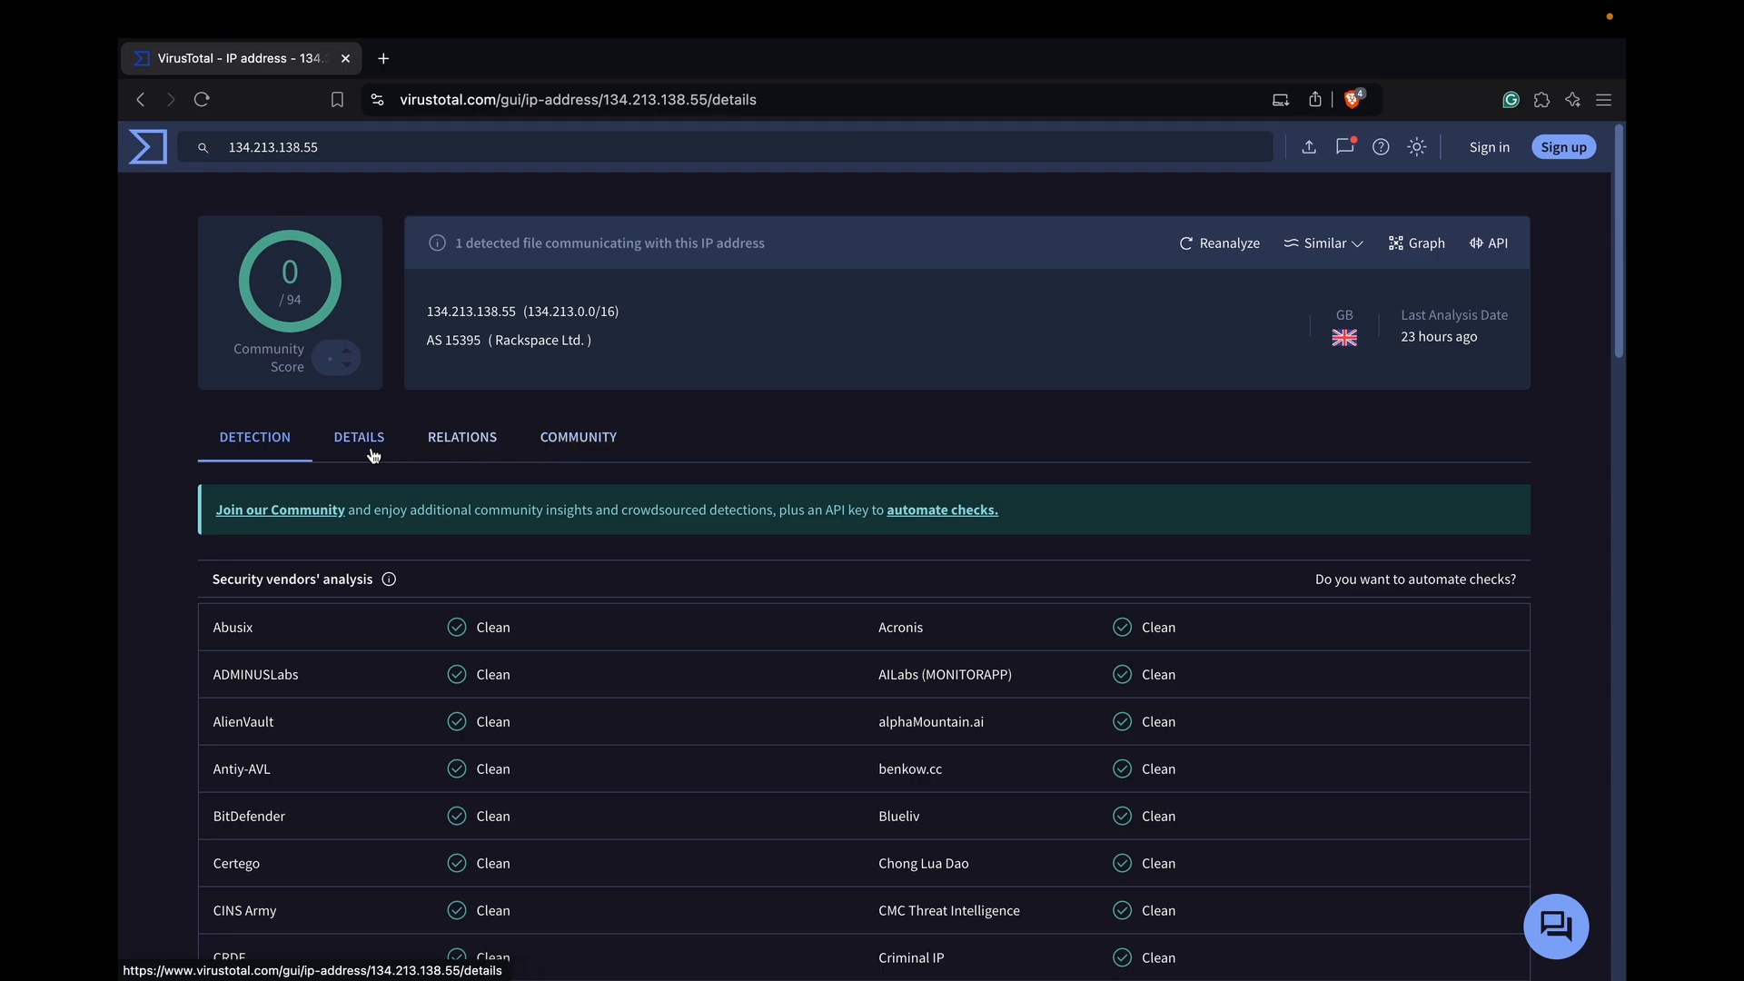
scroll(647, 729, "down", 10)
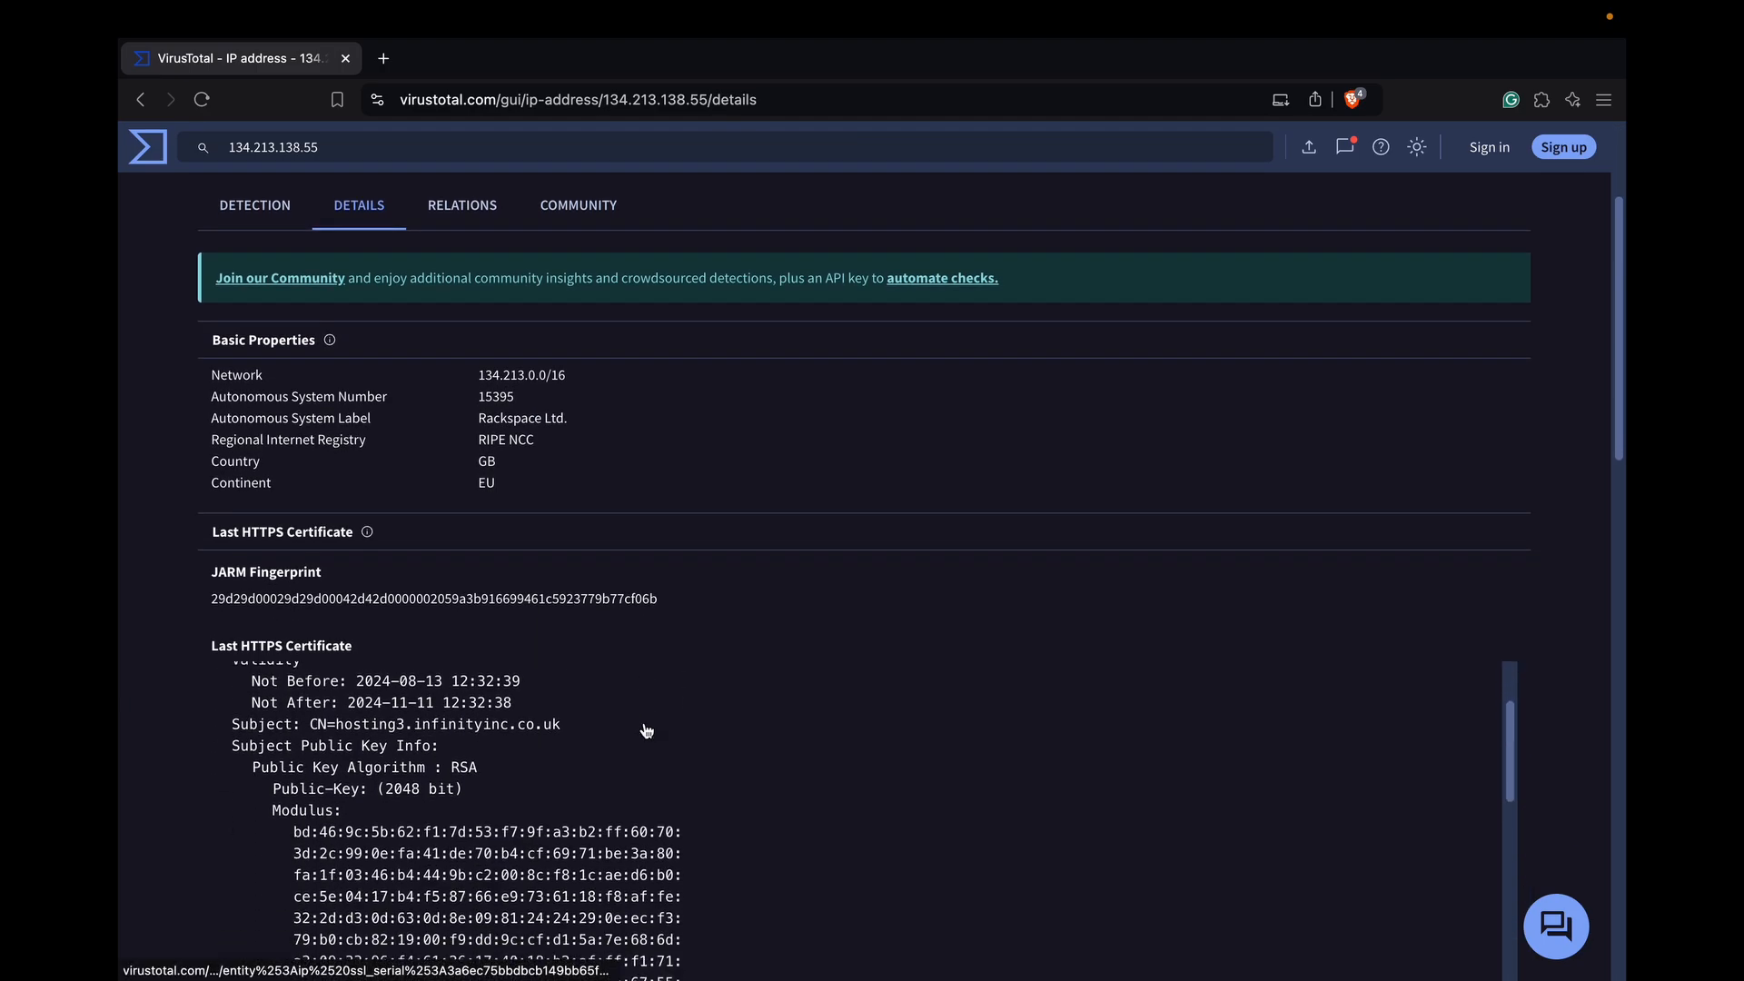
scroll(636, 717, "up", 10)
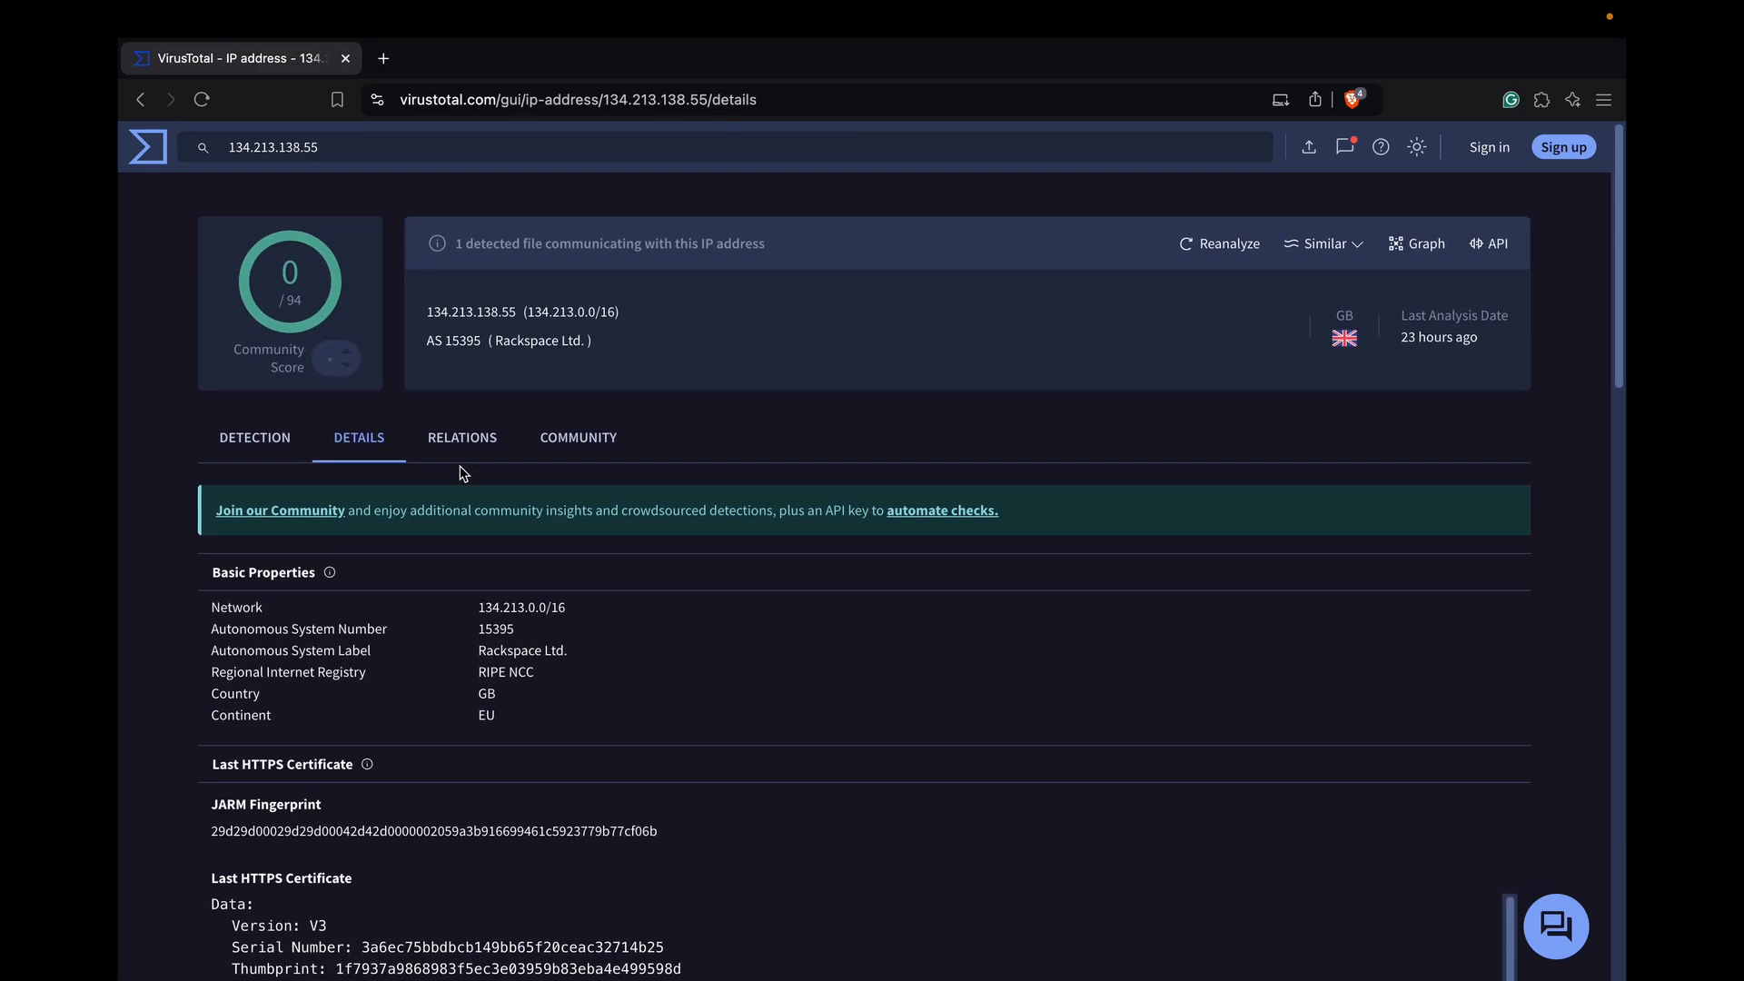
Open the IP address's relations and expand the full Passive DNS Replication list to examine its domains
left_click(451, 450)
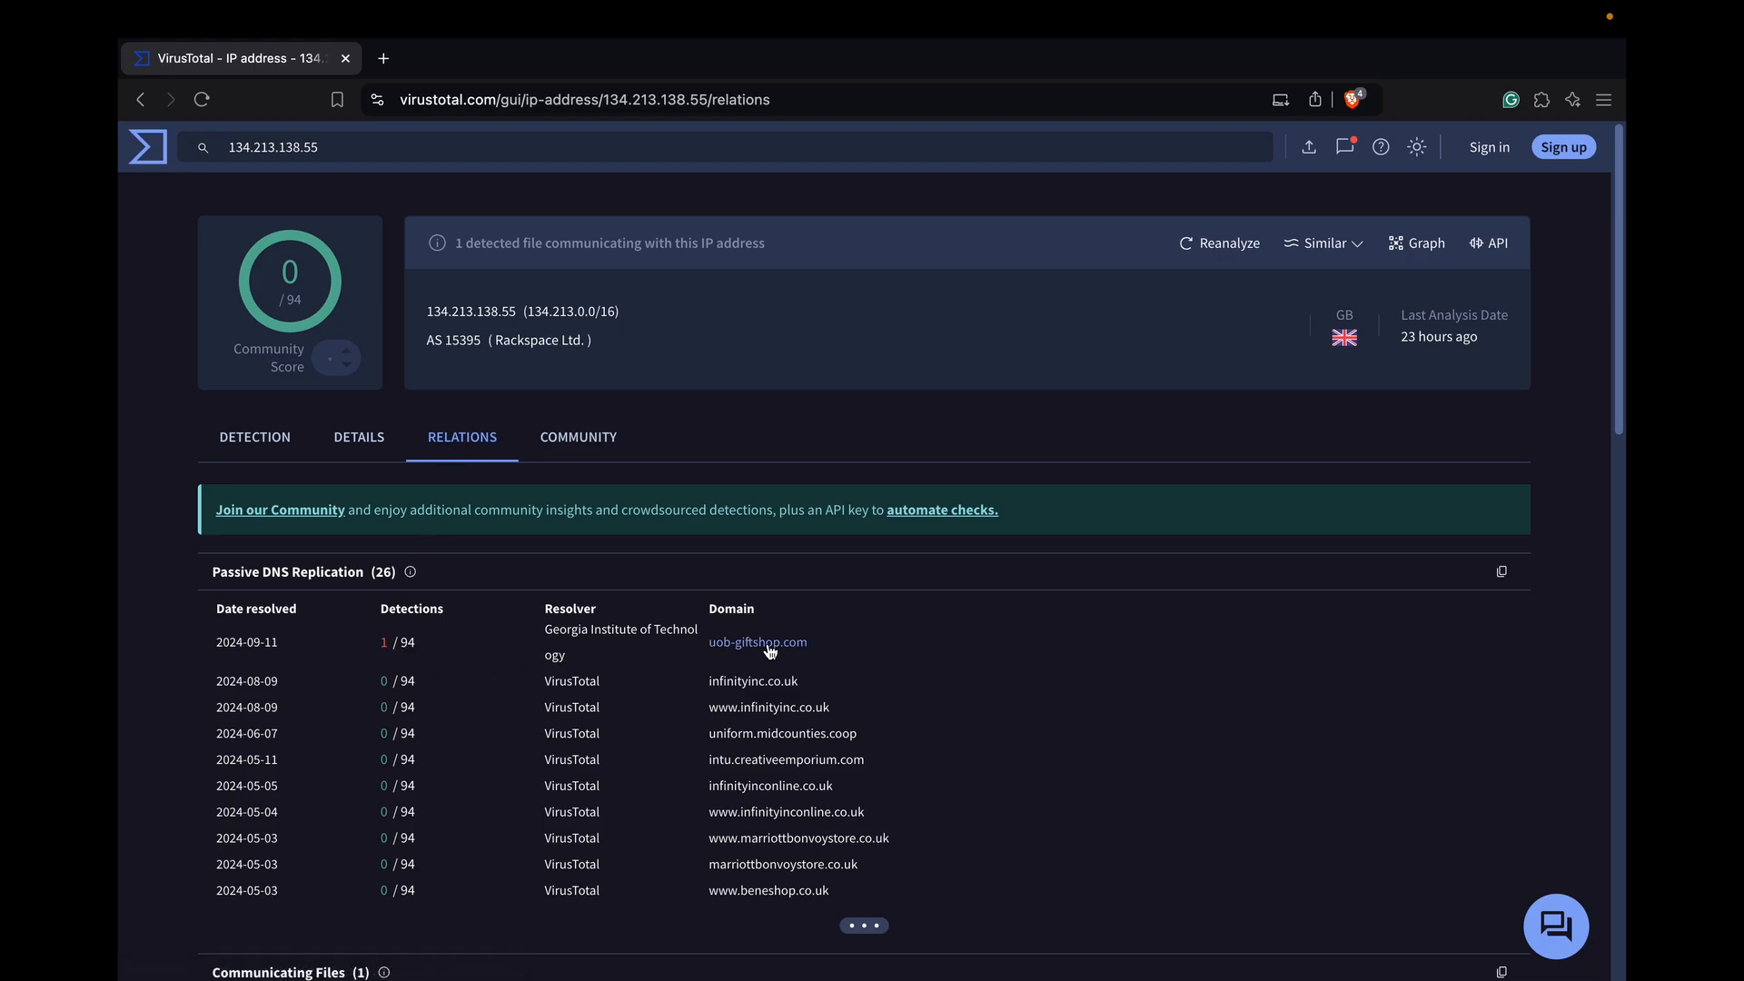
scroll(922, 732, "down", 2)
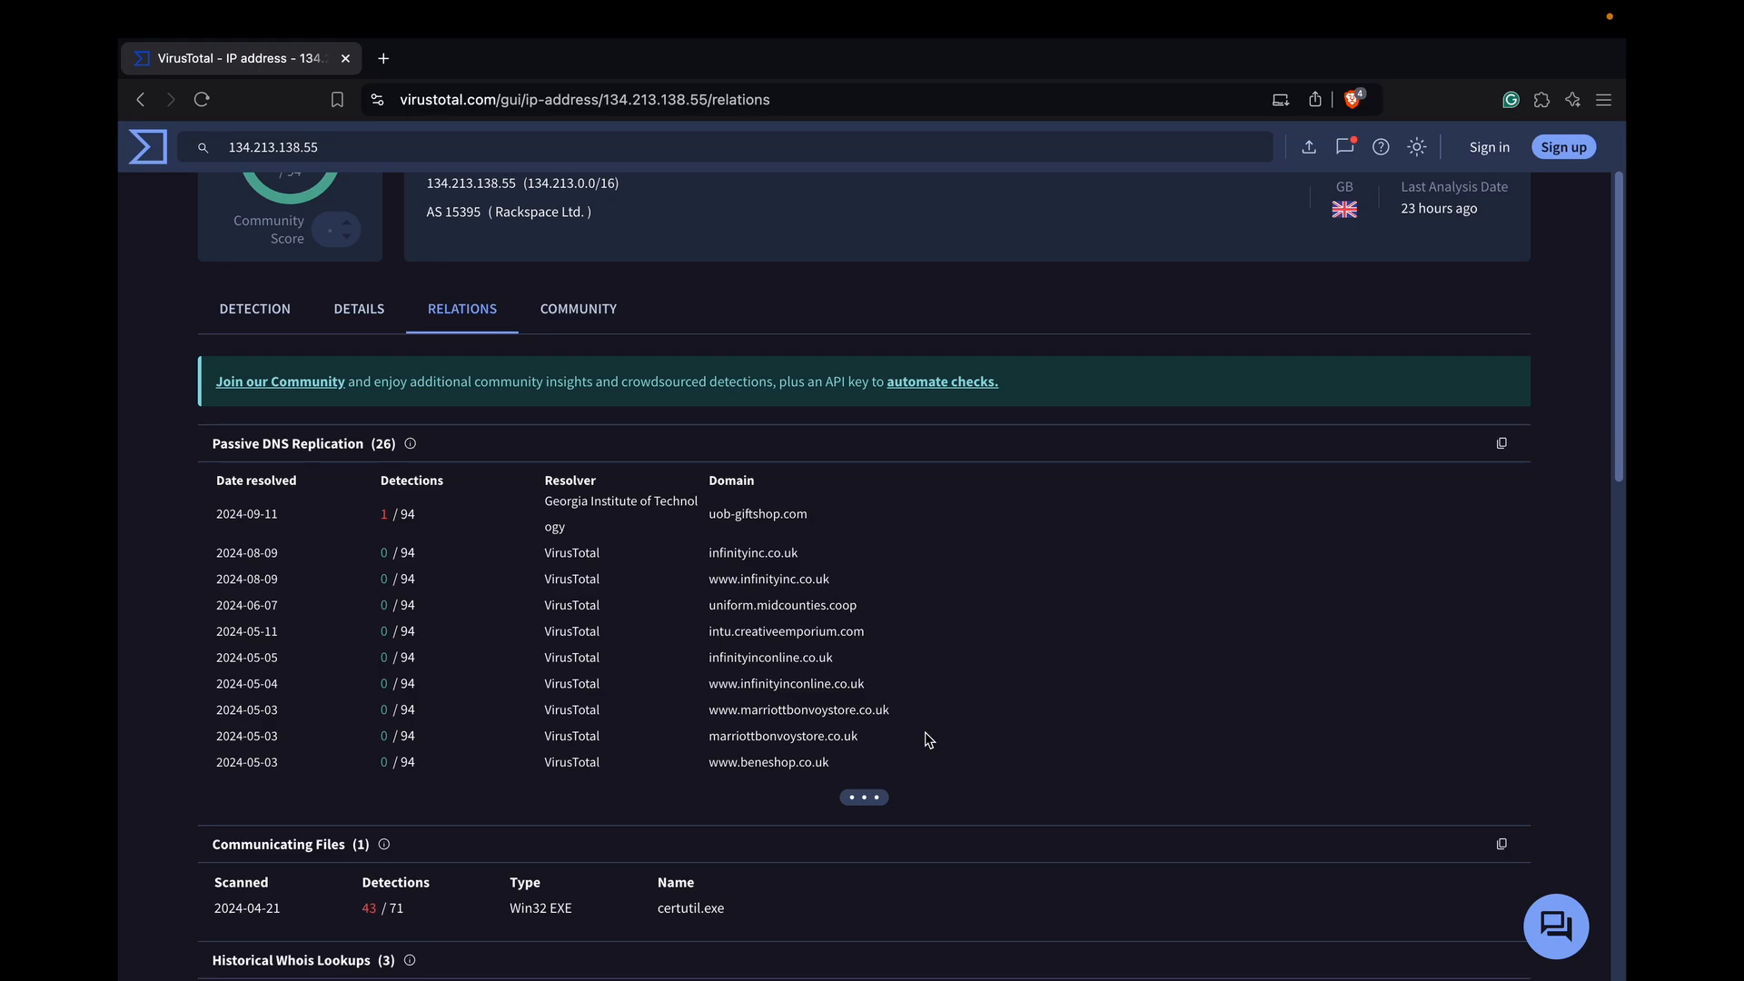
left_click(865, 798)
scroll(869, 842, "down", 3)
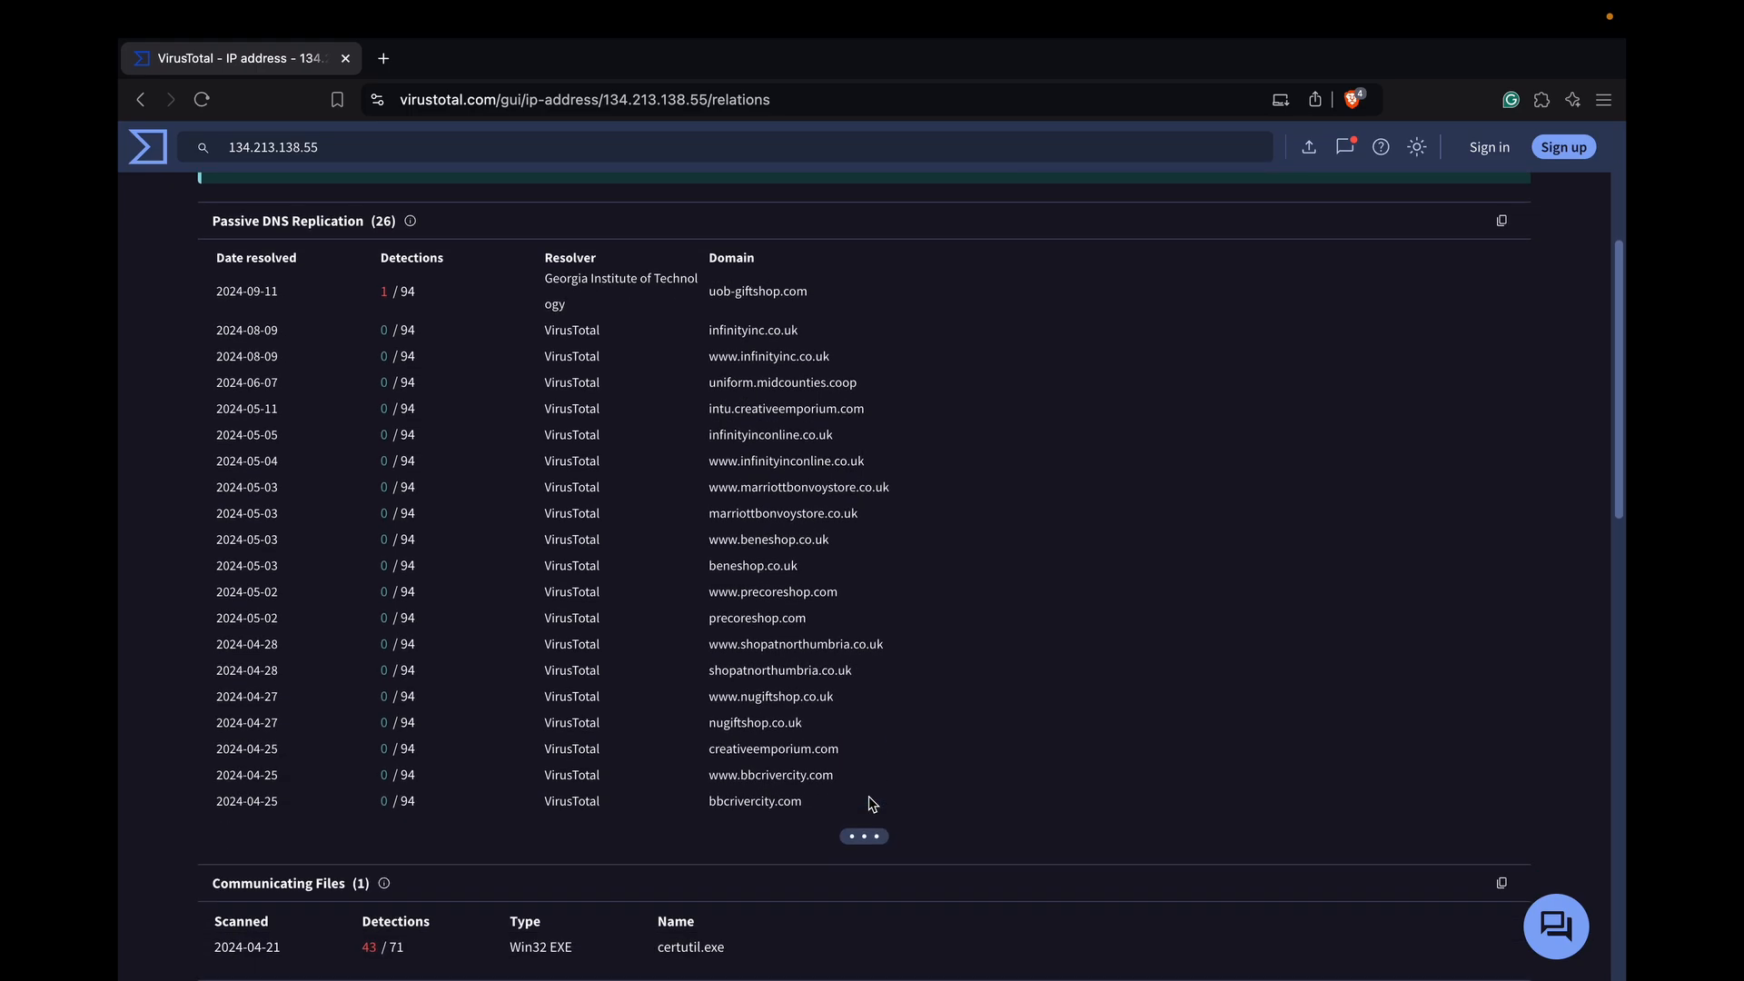
left_click(869, 841)
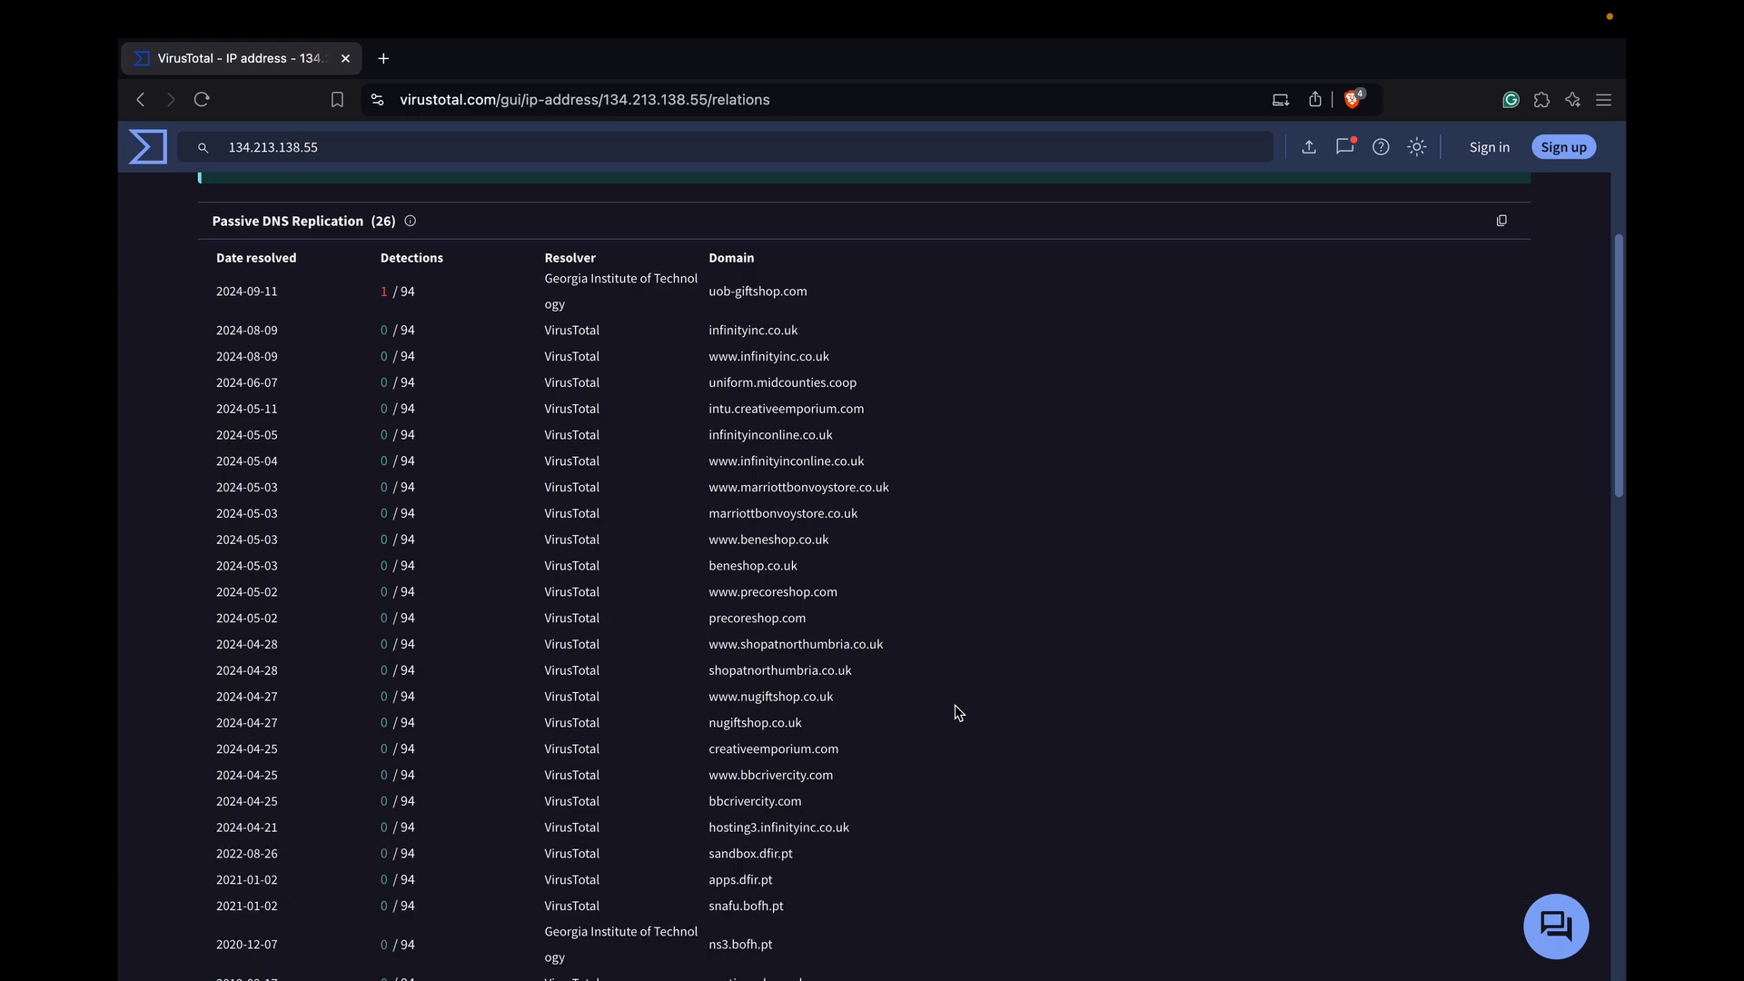
scroll(956, 706, "down", 1)
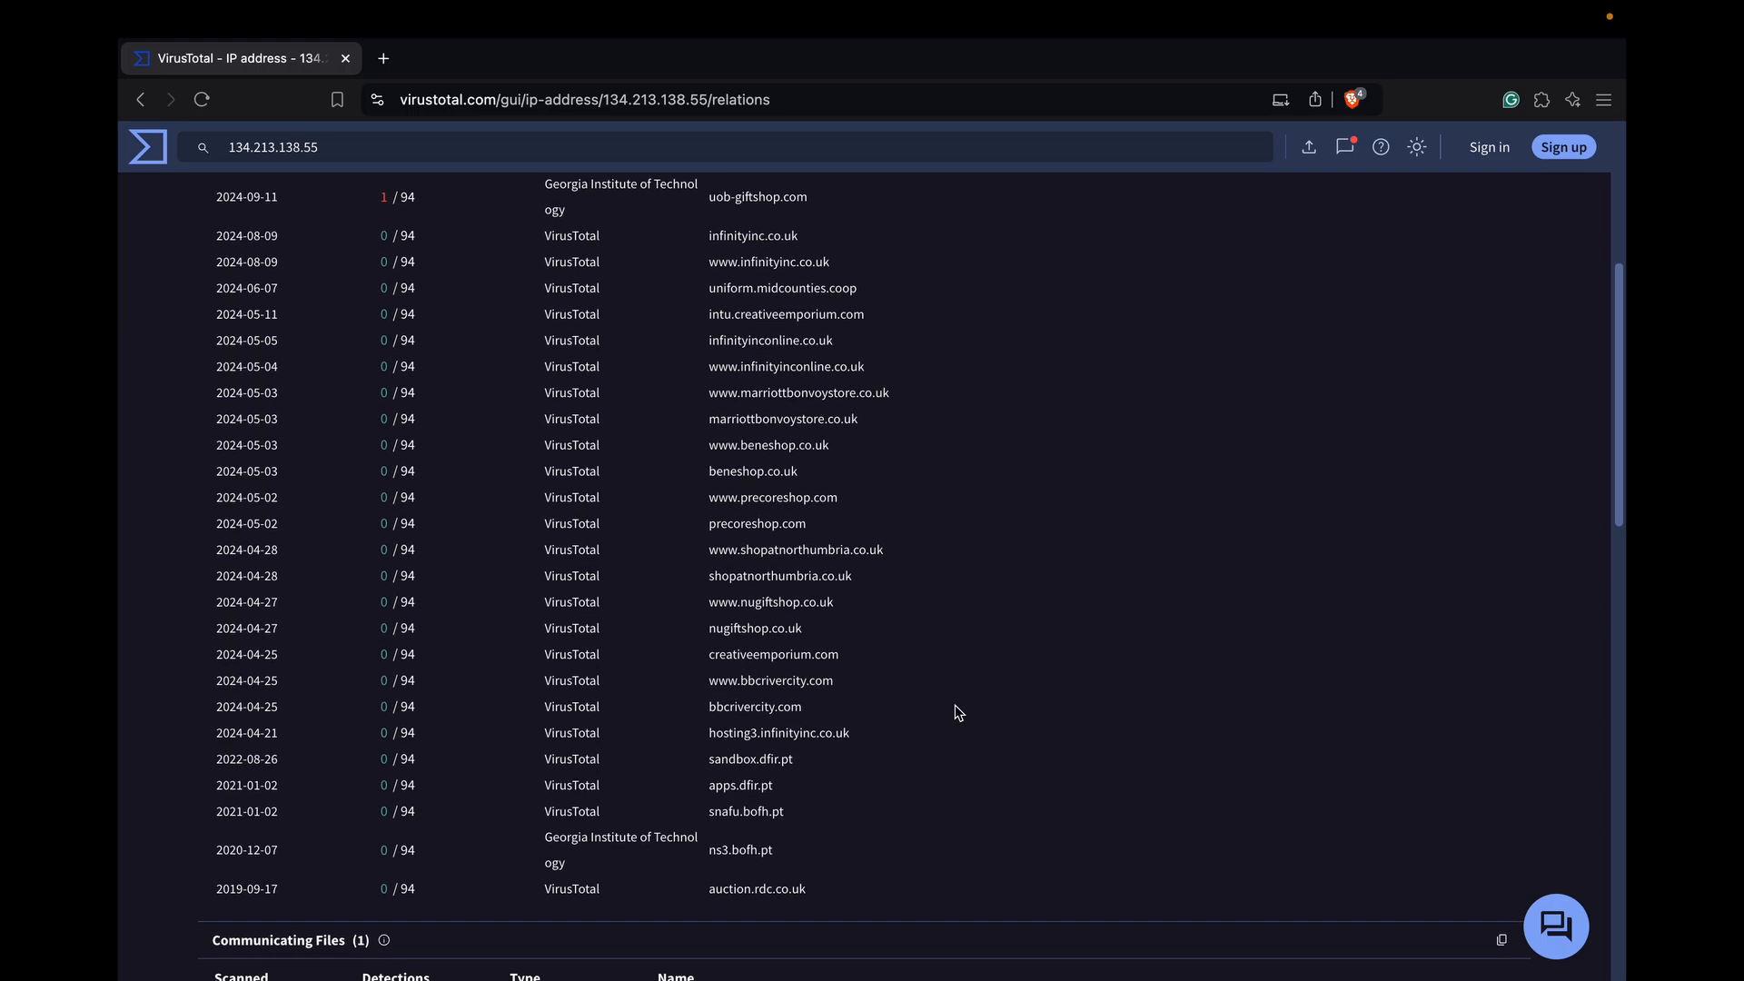
scroll(672, 486, "down", 1)
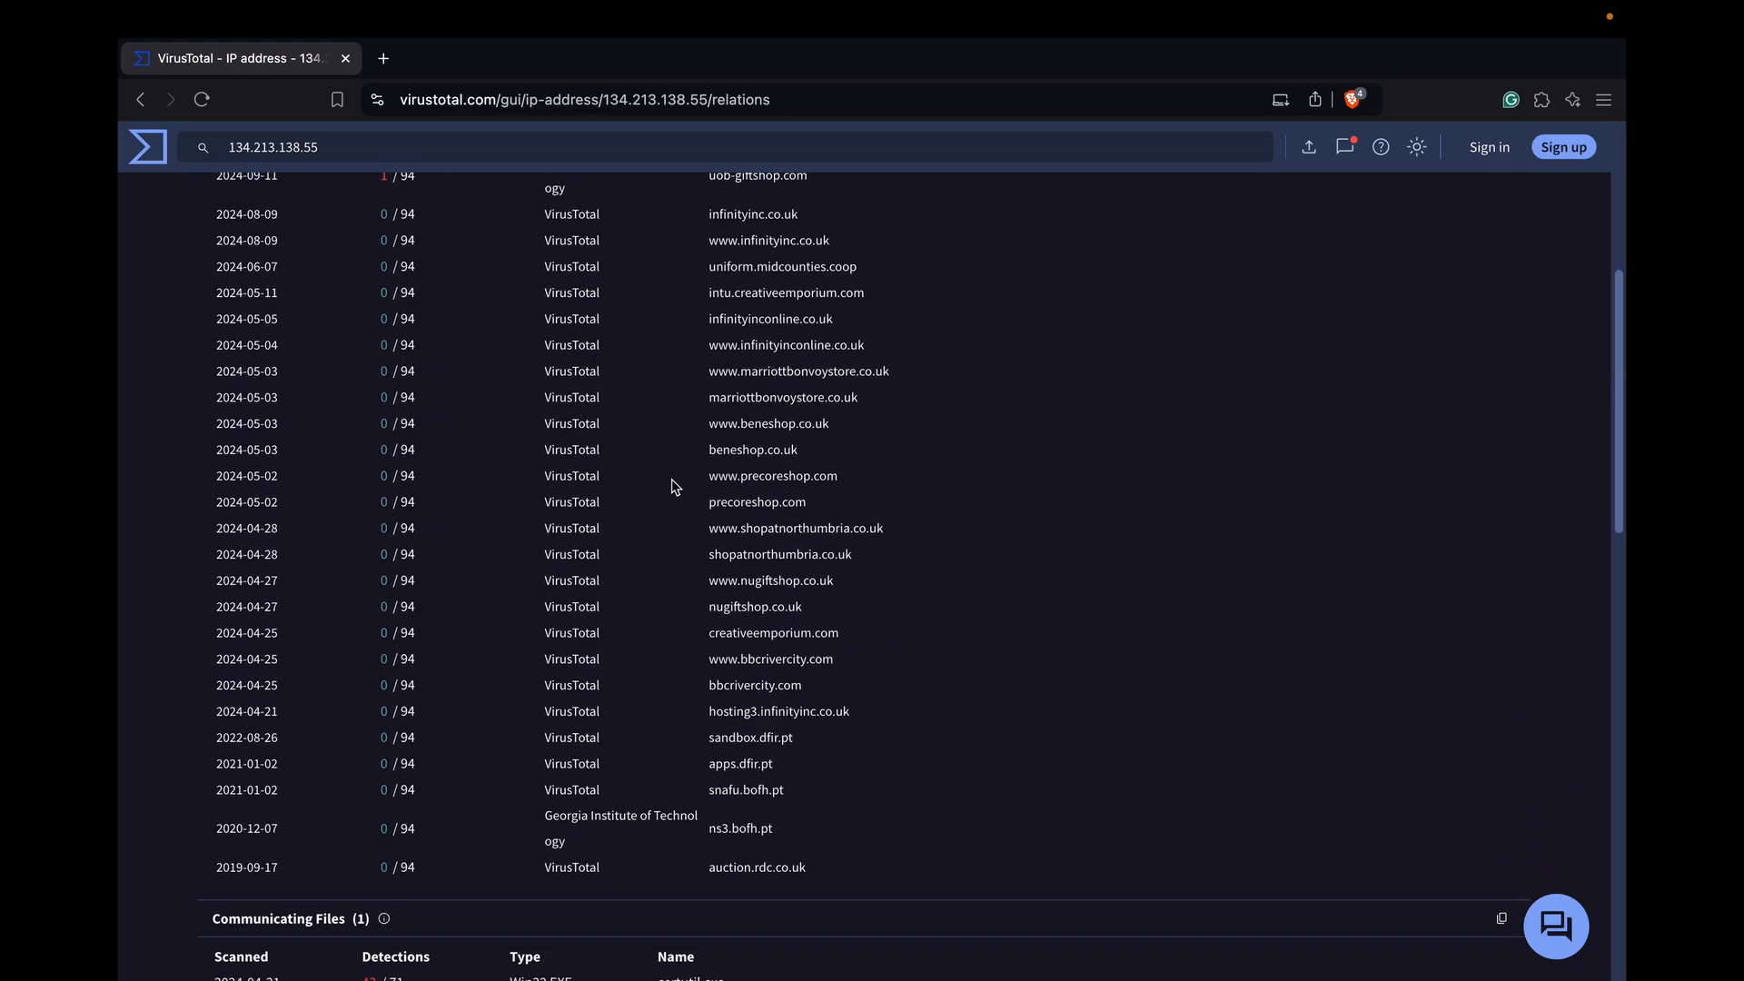
Review the communicating files and Whois lookups, and expand the complete list of historical SSL certificates
scroll(681, 545, "down", 3)
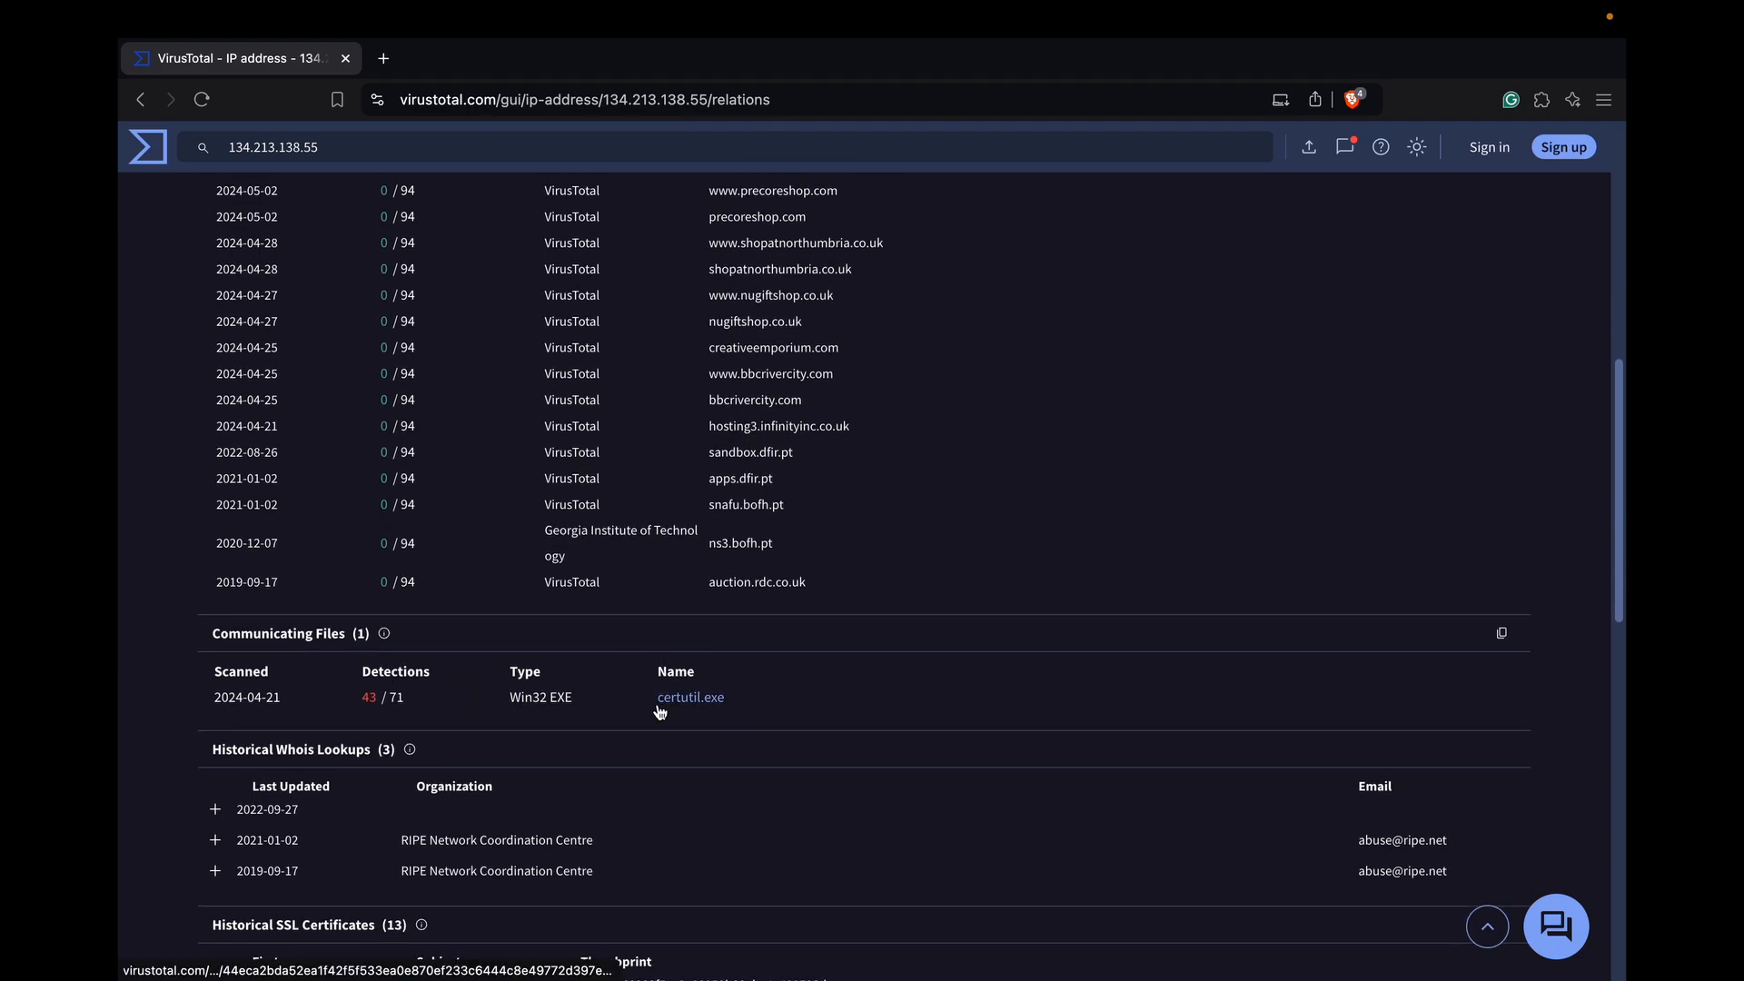
scroll(683, 755, "down", 1)
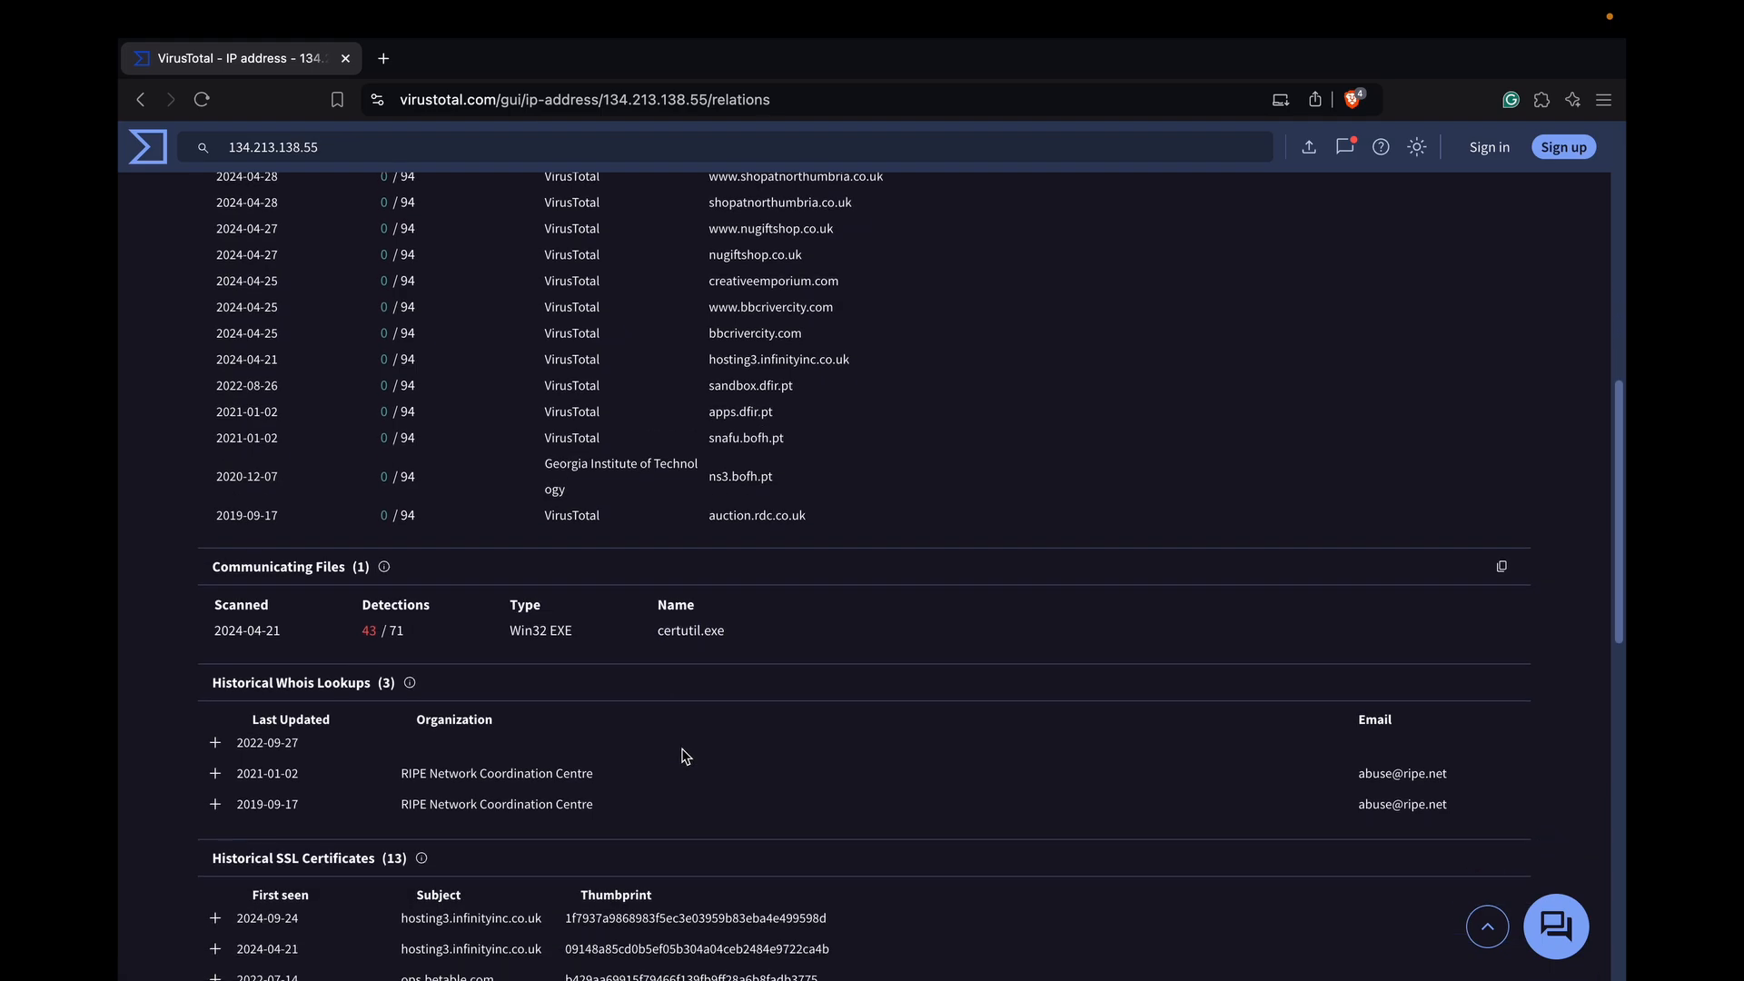
scroll(683, 756, "down", 5)
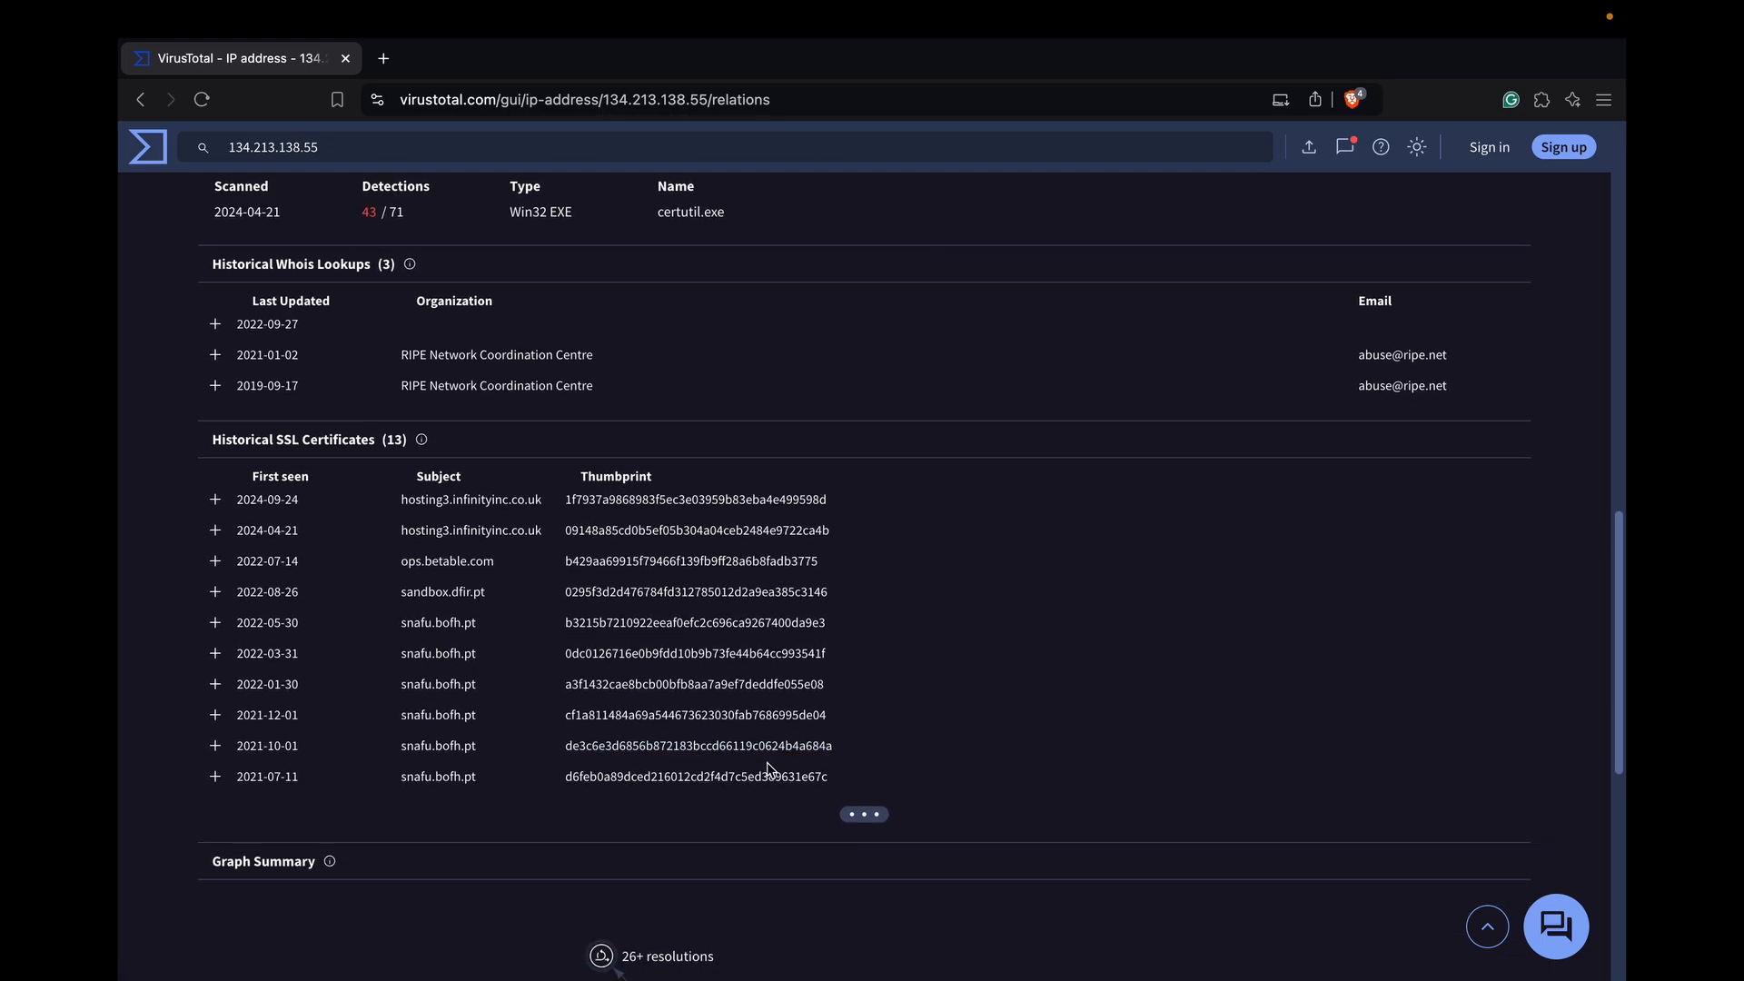
left_click(875, 812)
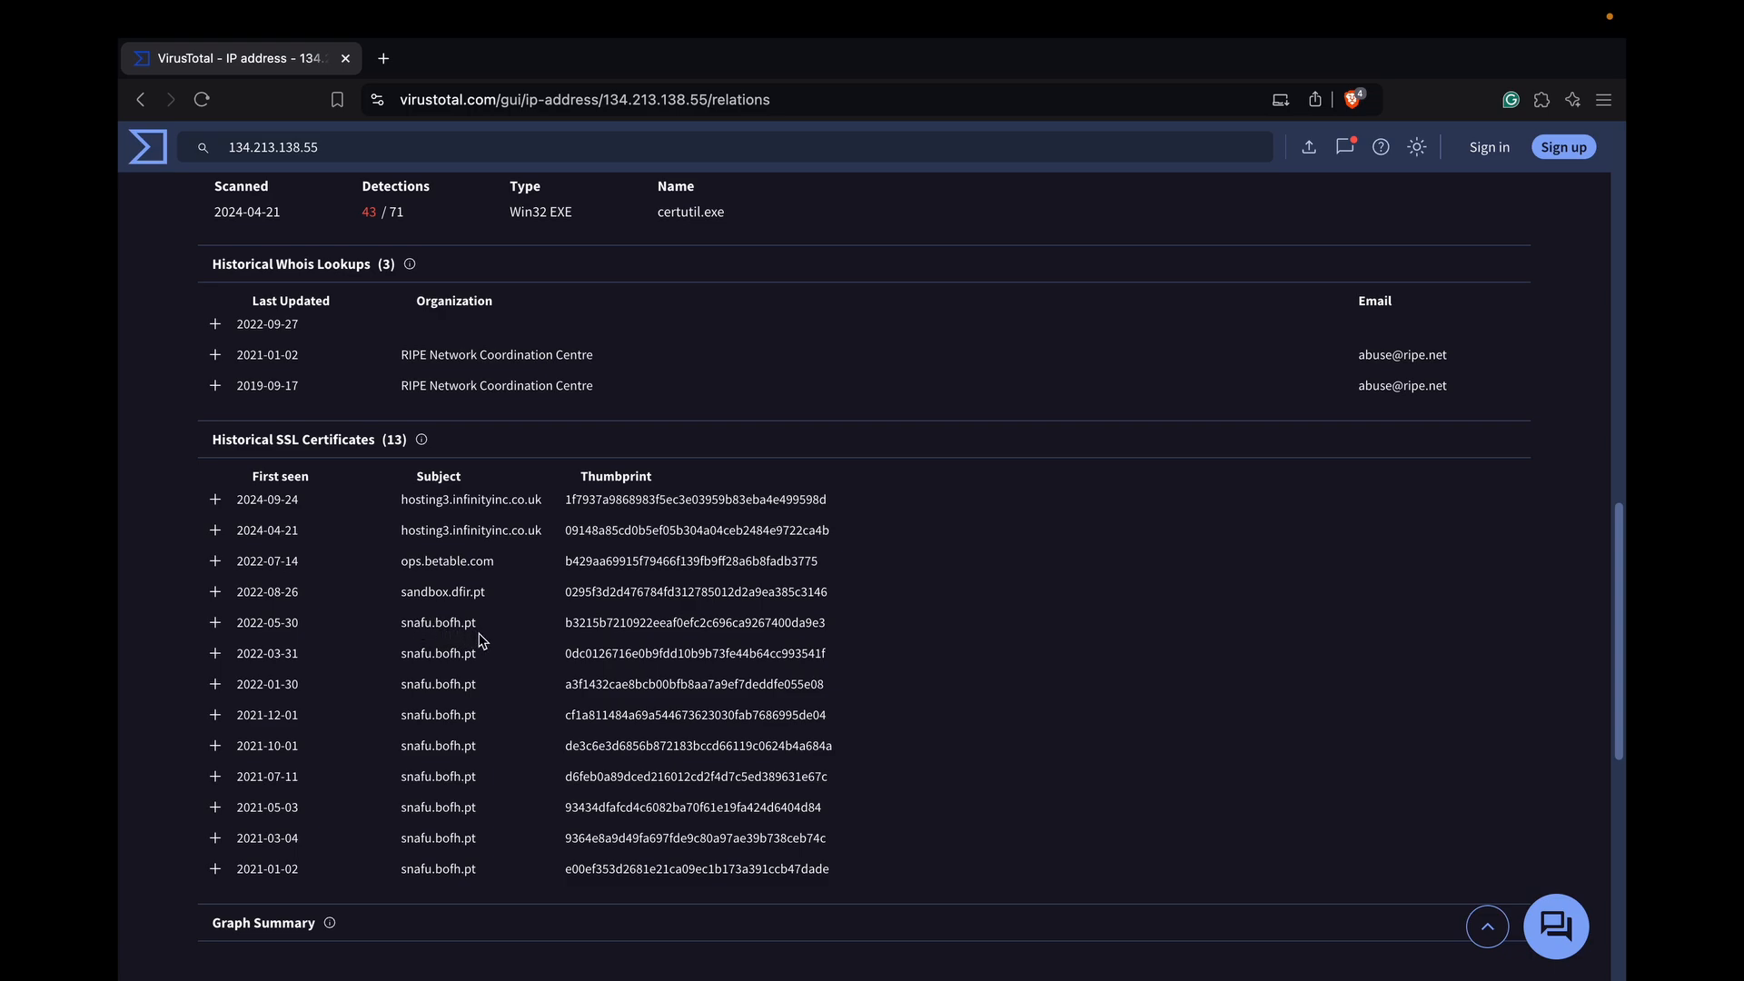
Copy snafu.bofh.pt from the certificate subjects, append it to the C2 answer in the investigation and submit the answer
left_click_drag(478, 627, 402, 626)
key("ctrl+c")
key("ctrl+Left")
key("ctrl+Left")
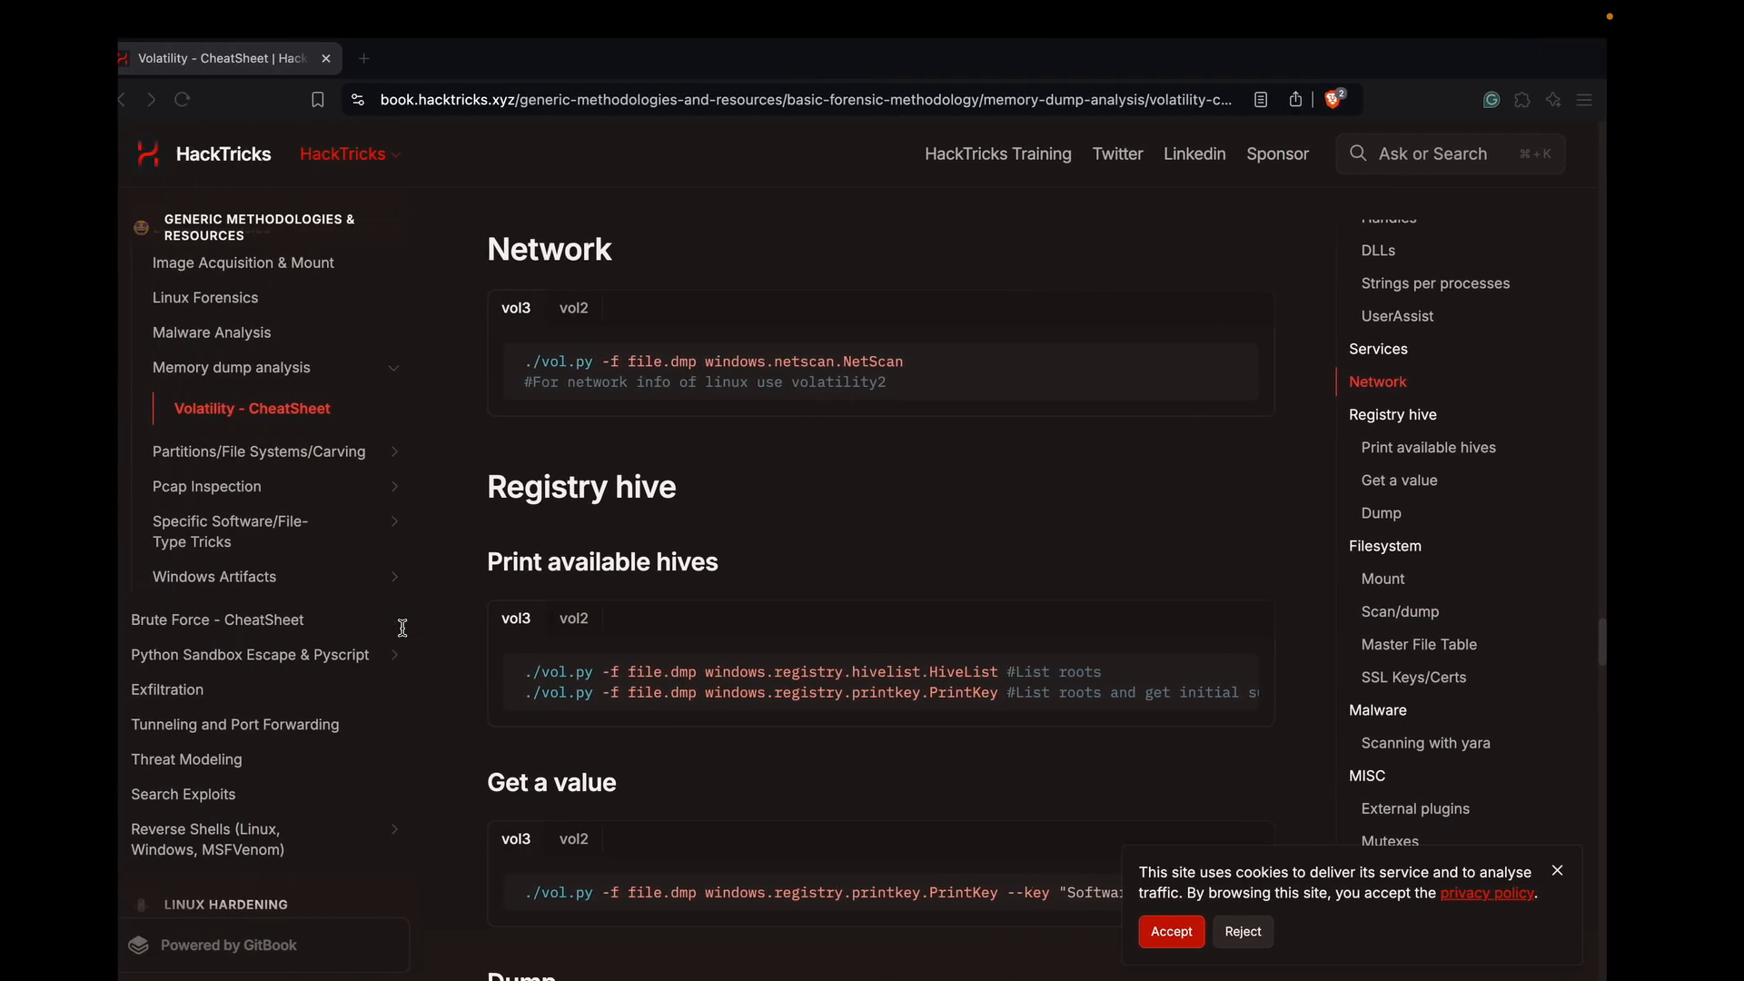
key("ctrl+v")
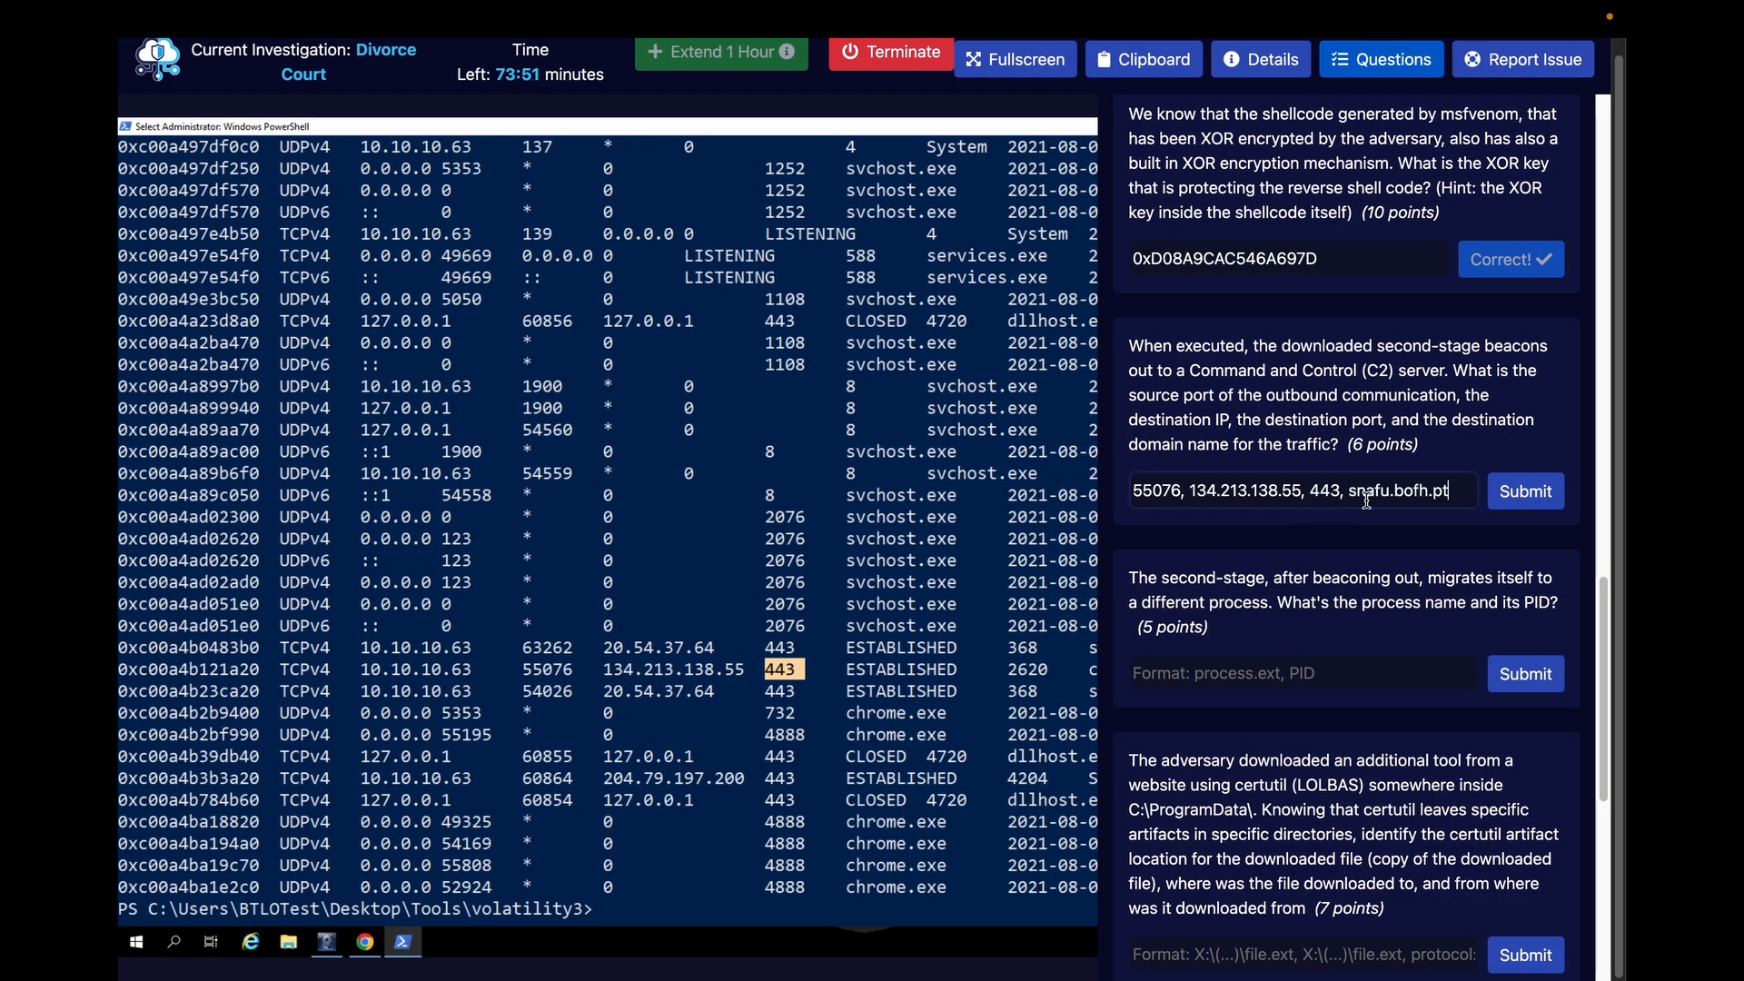
left_click(1504, 493)
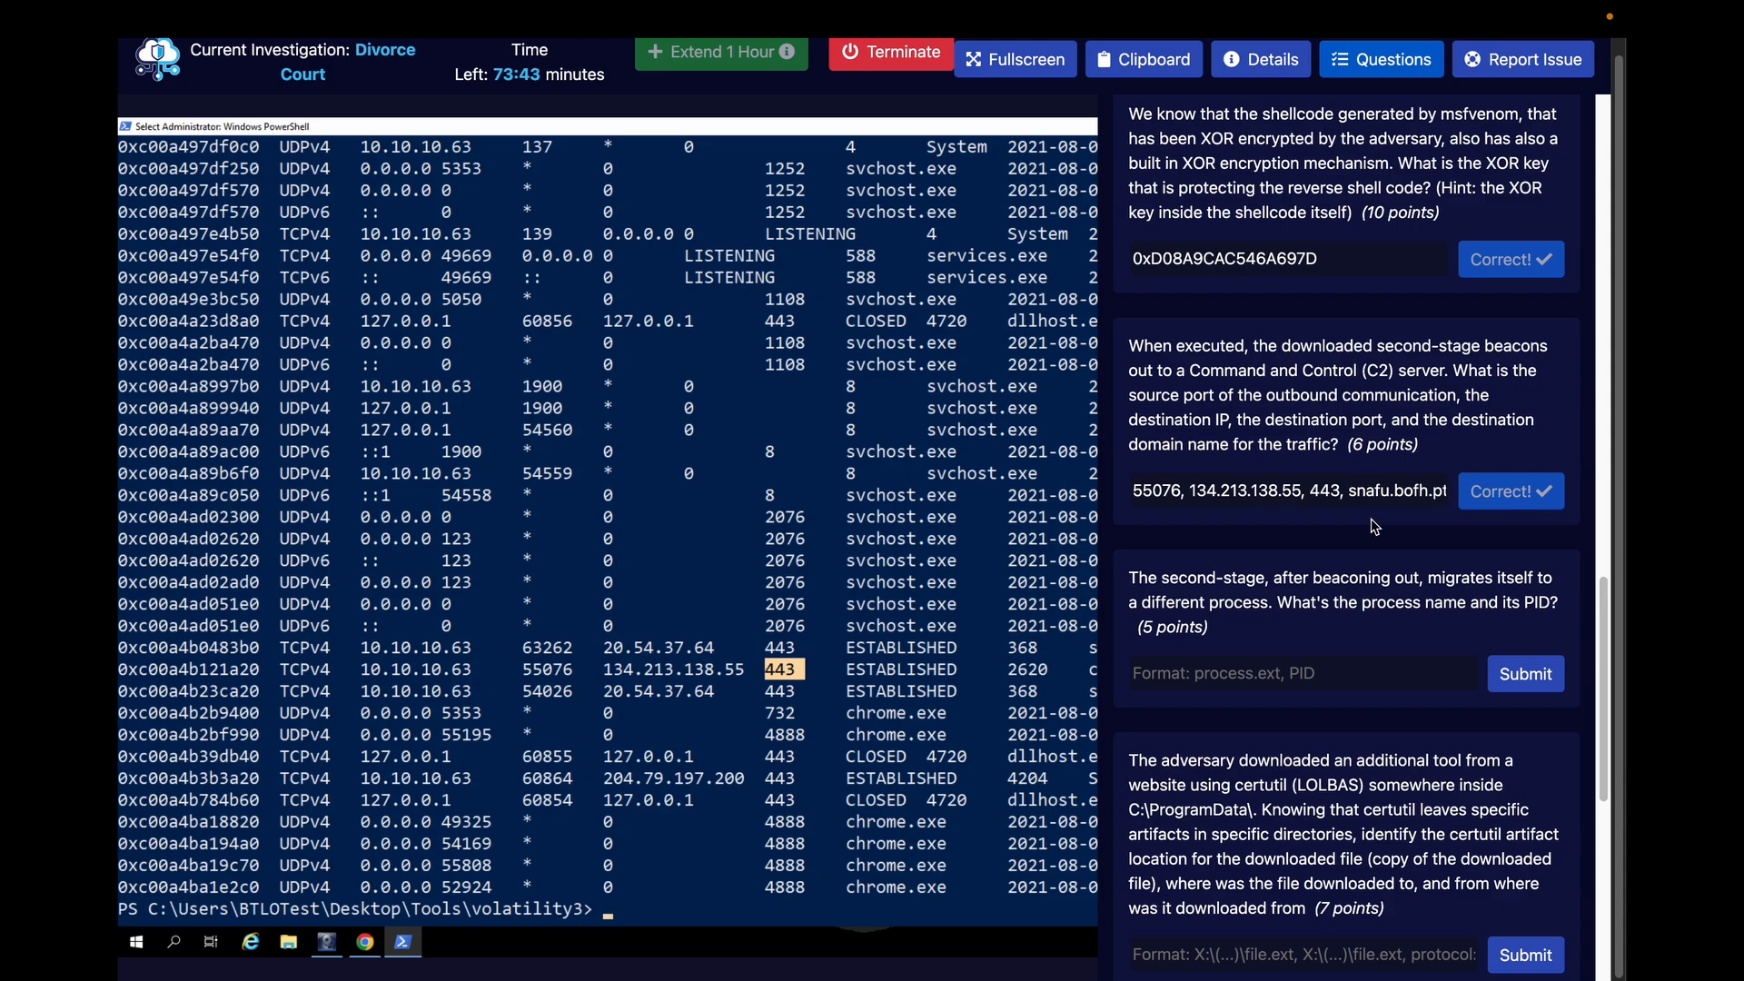
Switch back to VirusTotal and review the IP address's certificate and passive DNS records again
key("ctrl+Right")
key("ctrl+Right")
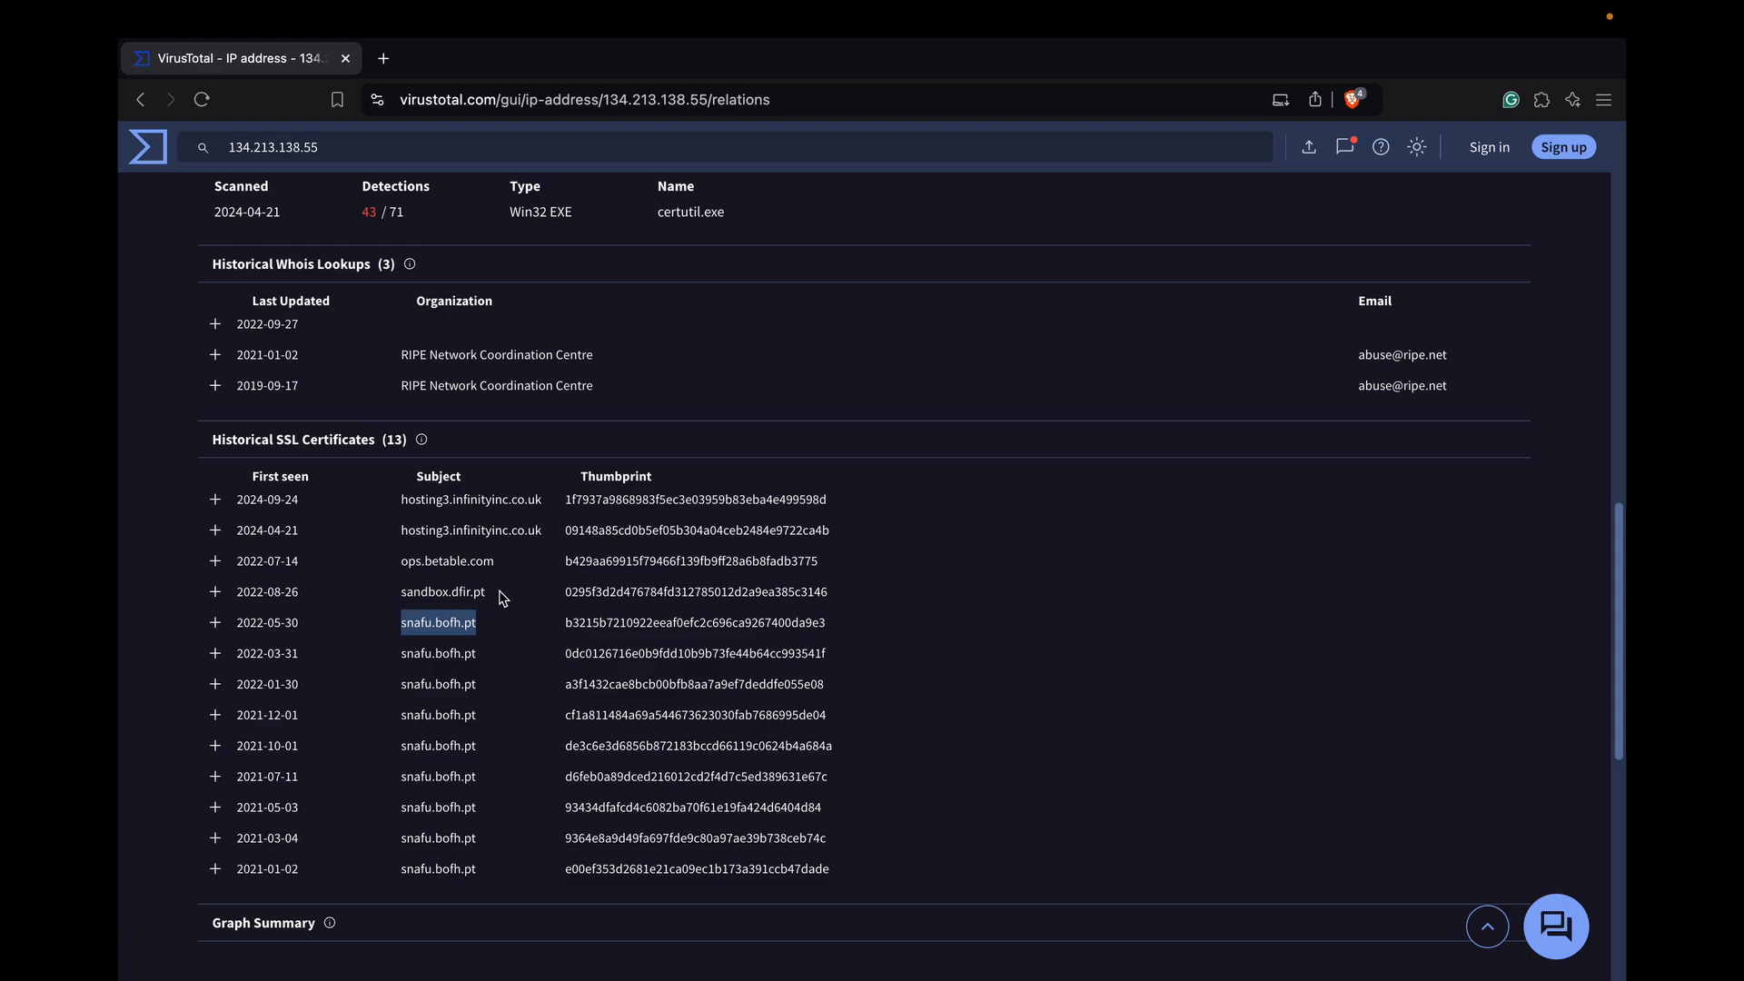
scroll(506, 596, "up", 6)
scroll(799, 491, "up", 3)
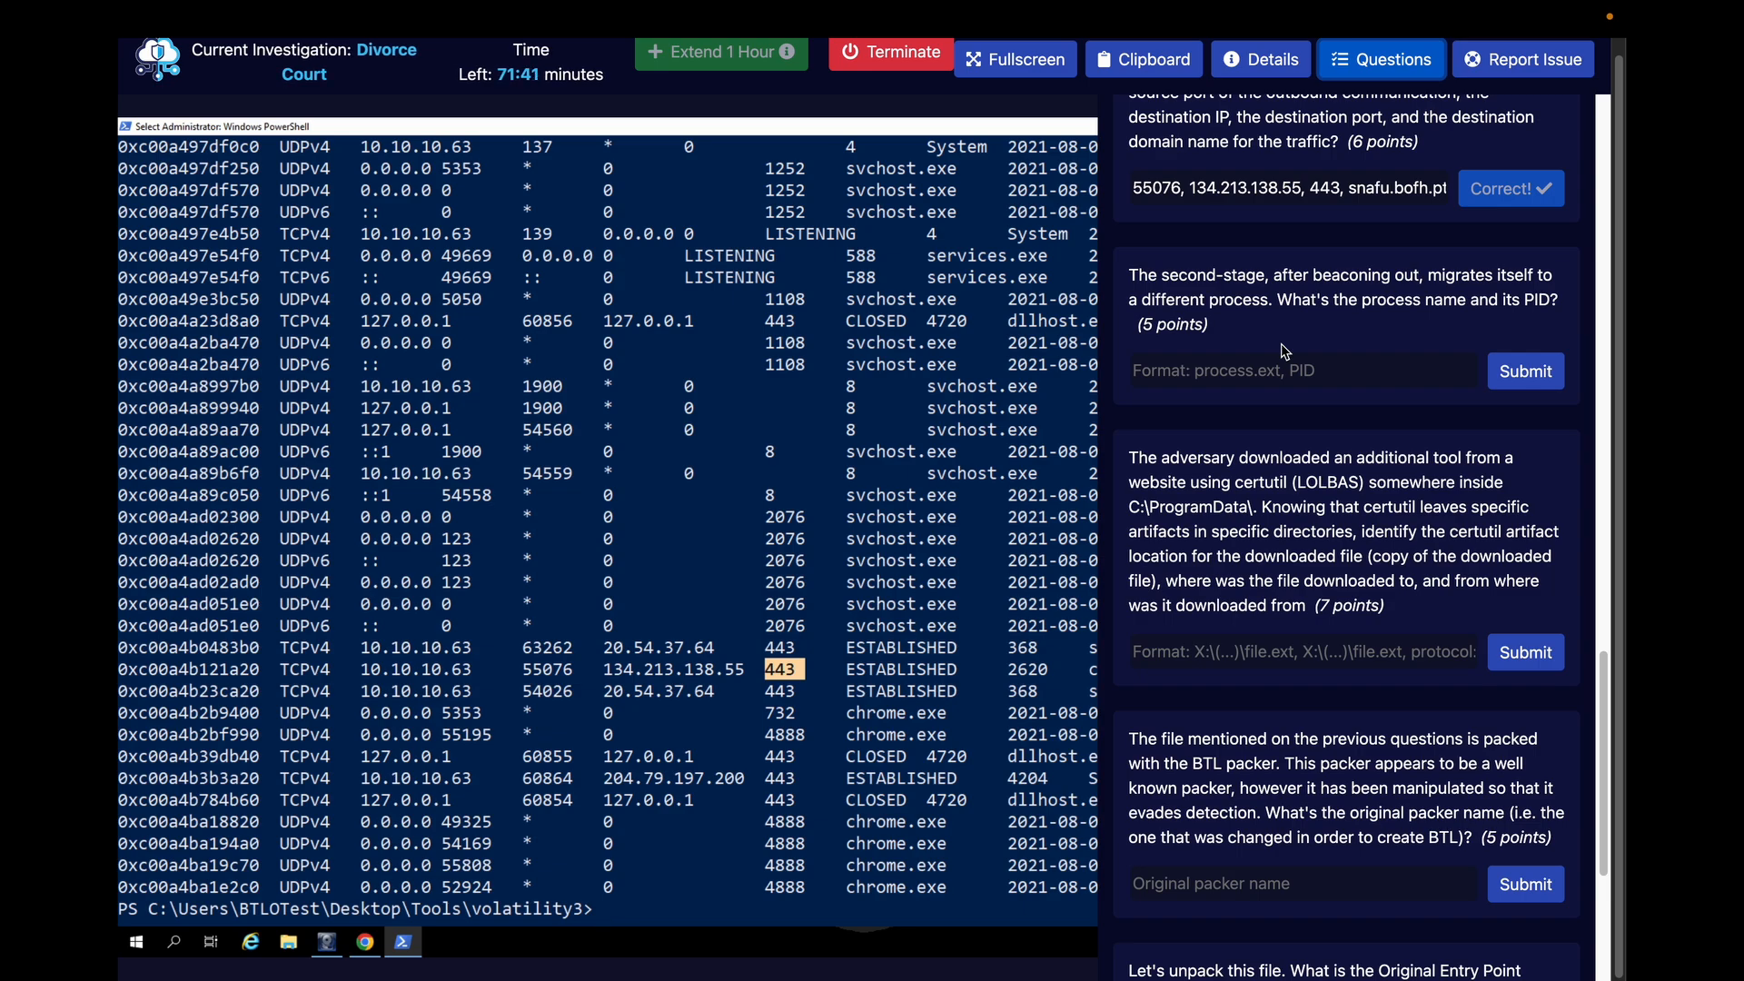
Hide the investigation questions and clear the PowerShell console with cls
left_click(1381, 60)
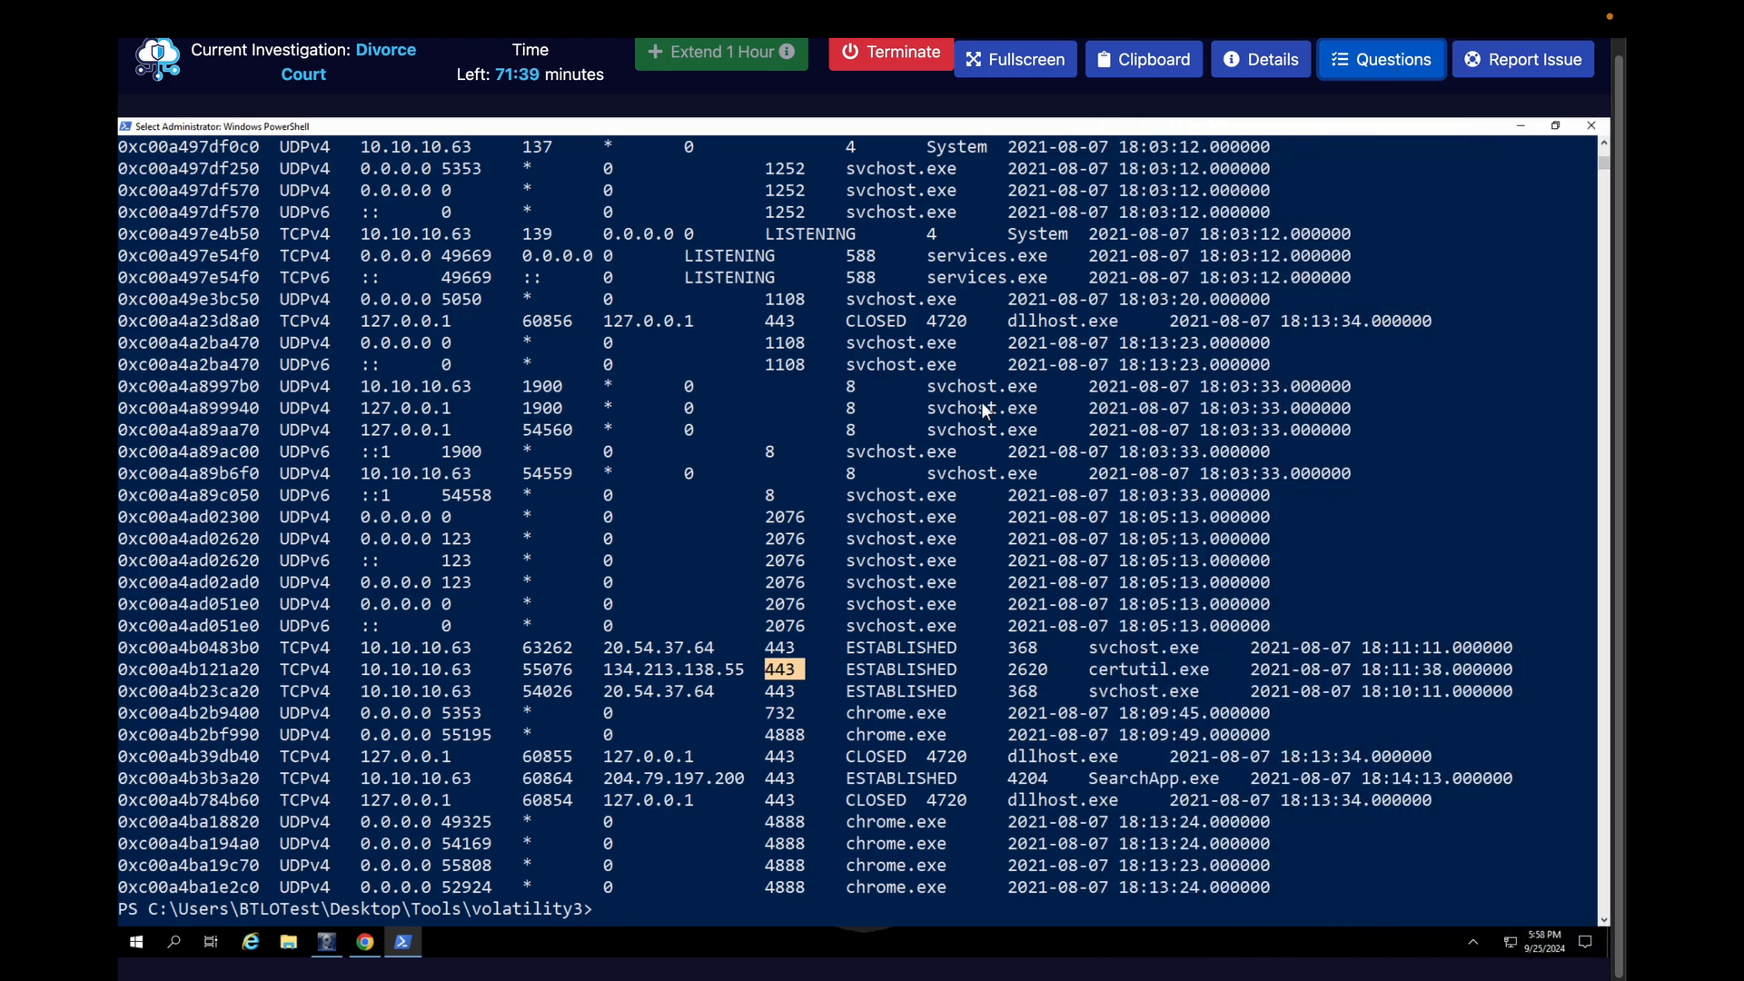
left_click(821, 626)
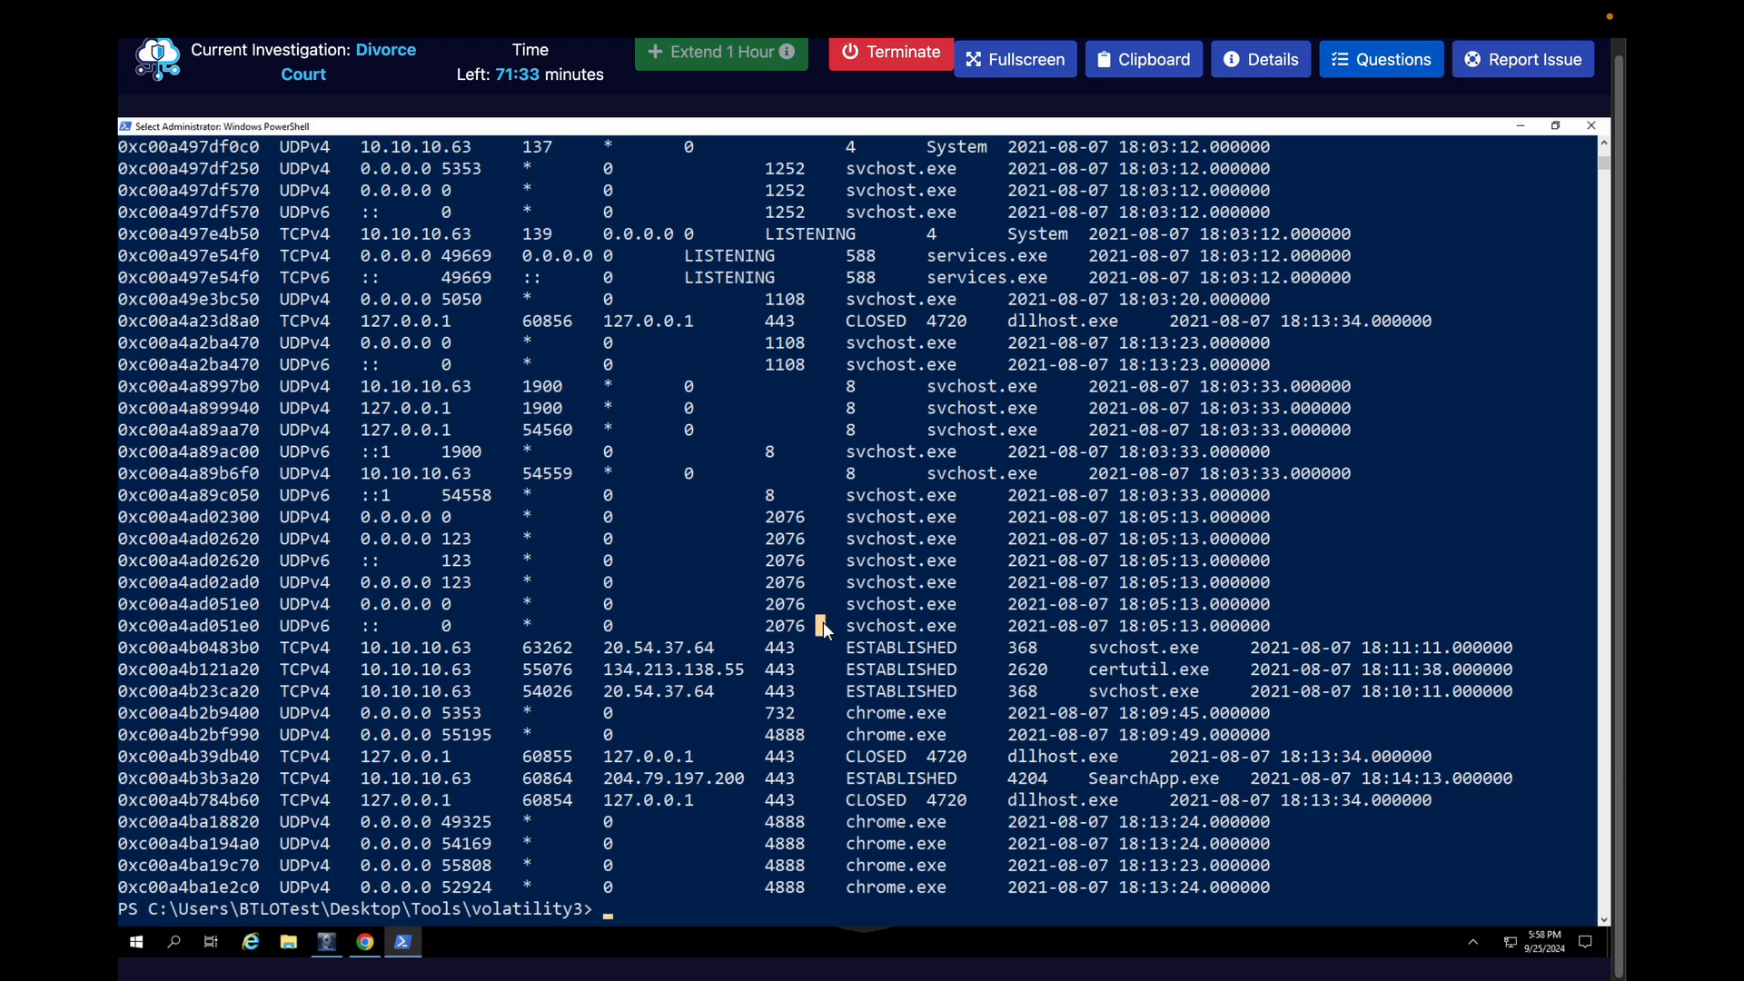
type("cls")
key("Return")
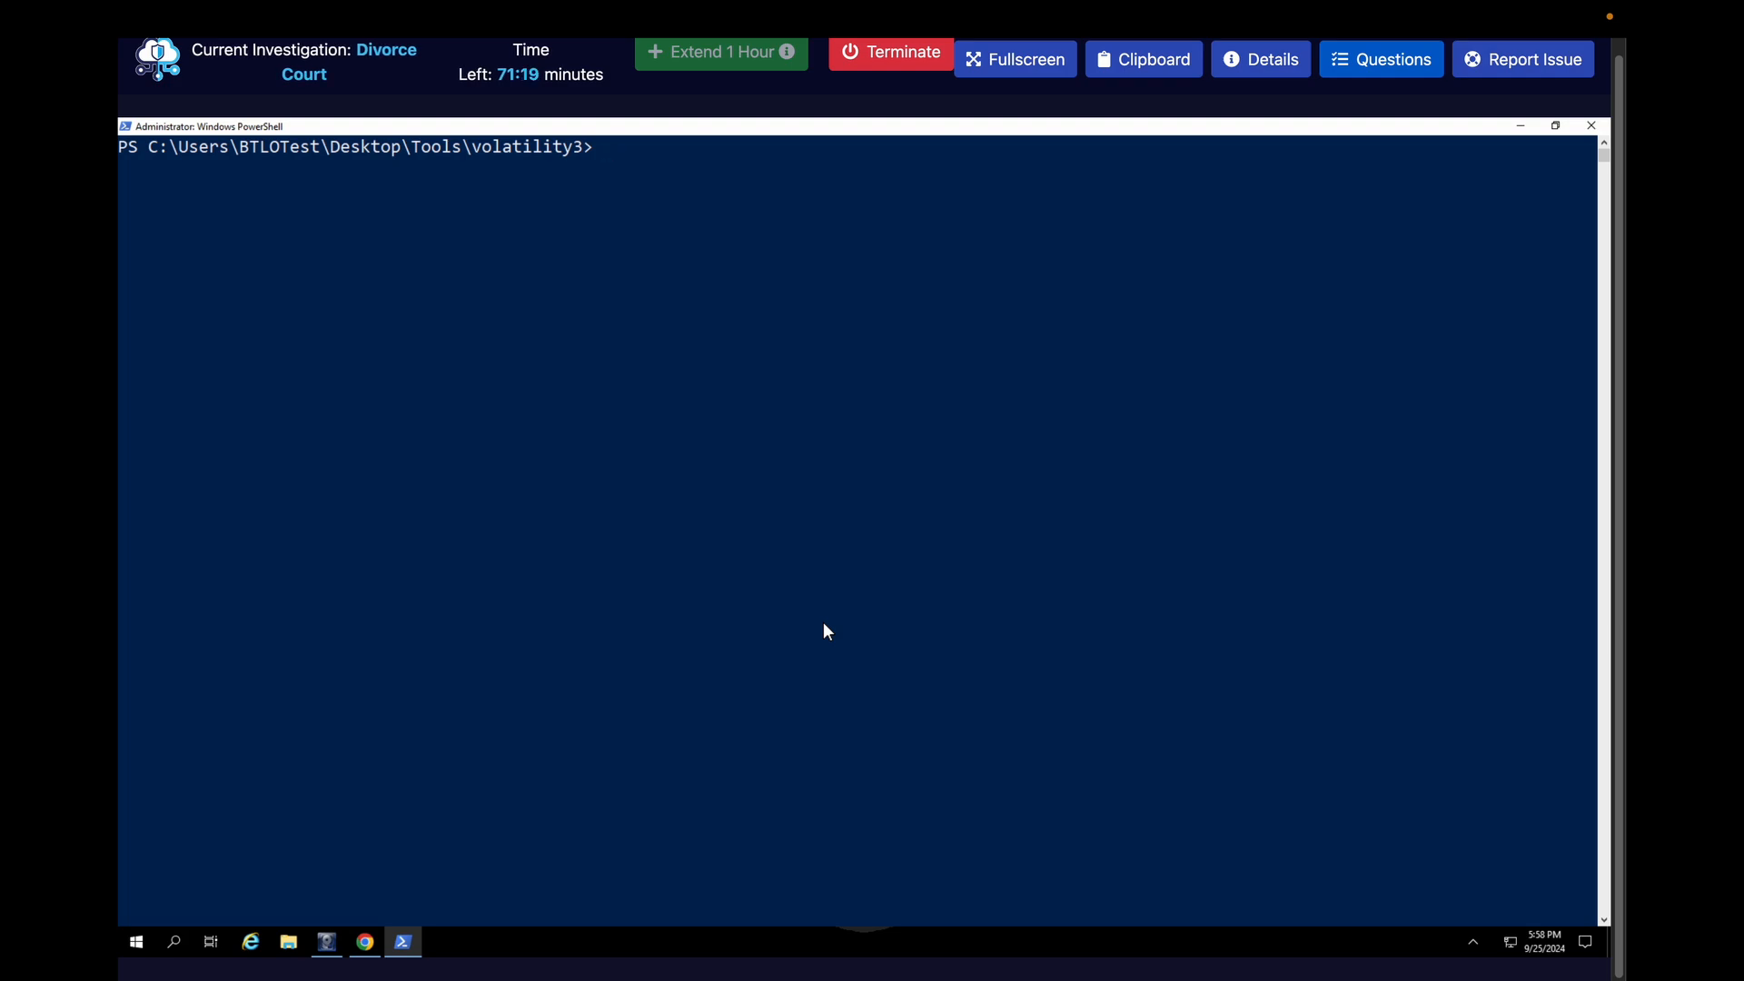
Switch to the HackTricks Volatility cheat sheet and look up the malfind syntax in its Malware section
key("ctrl+Right")
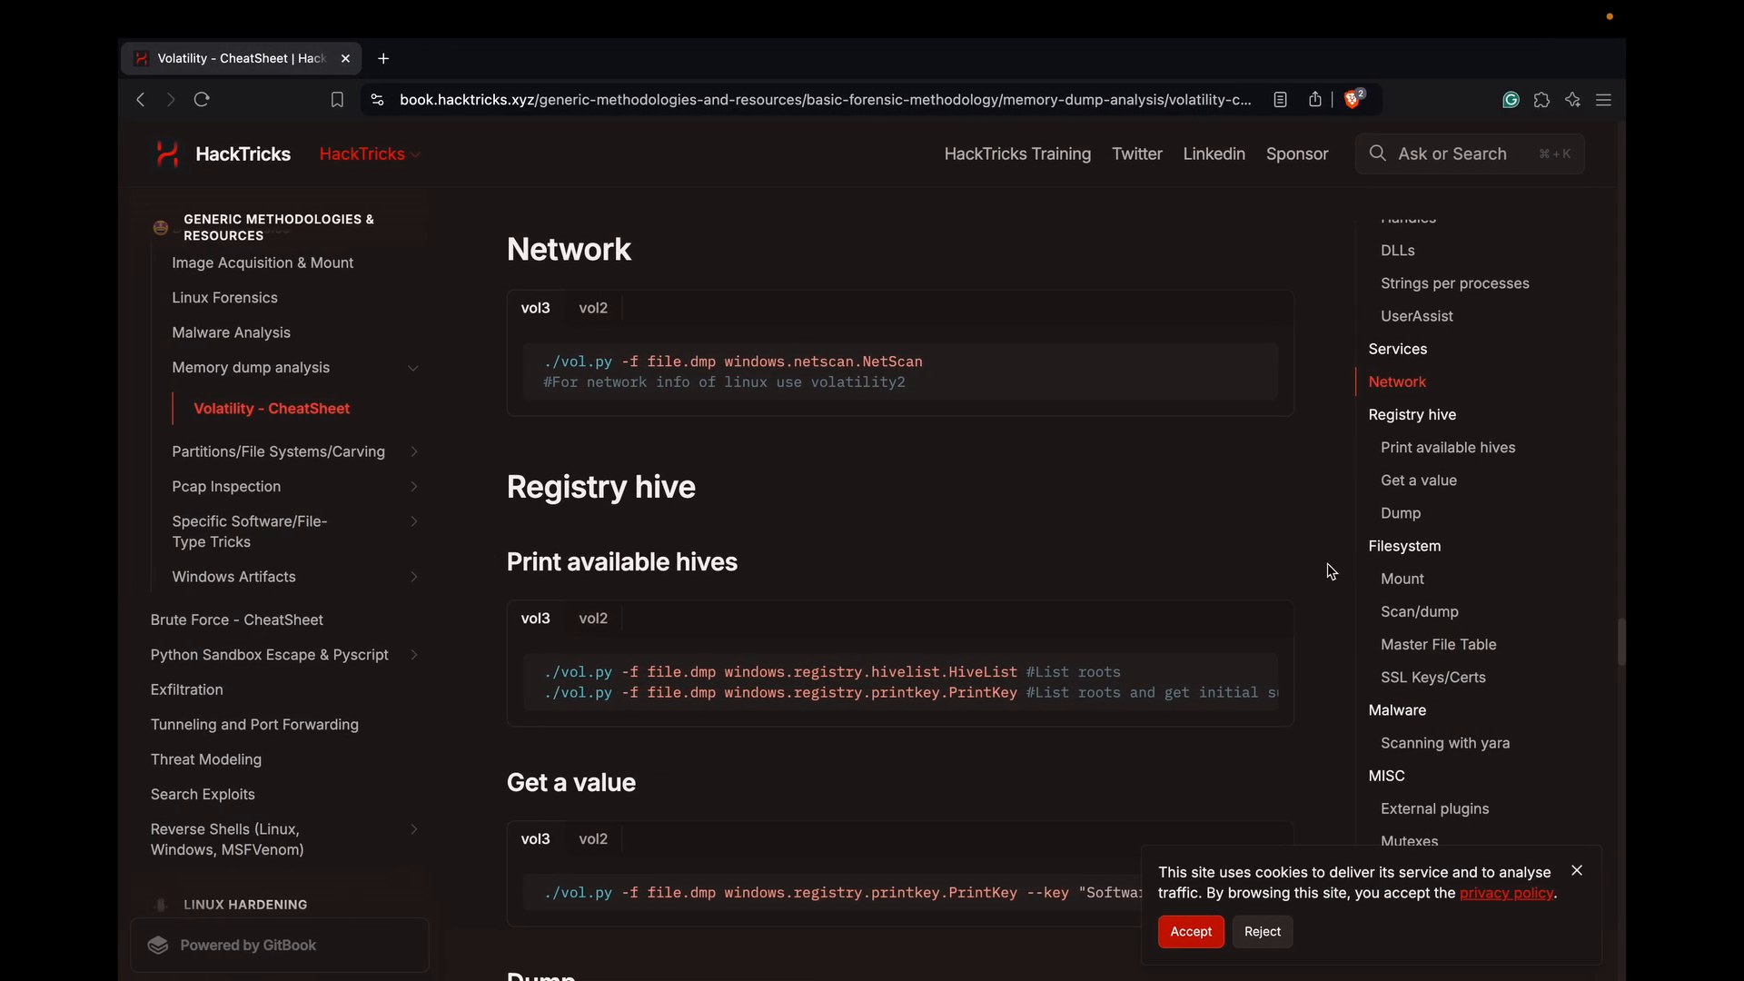
left_click(1401, 710)
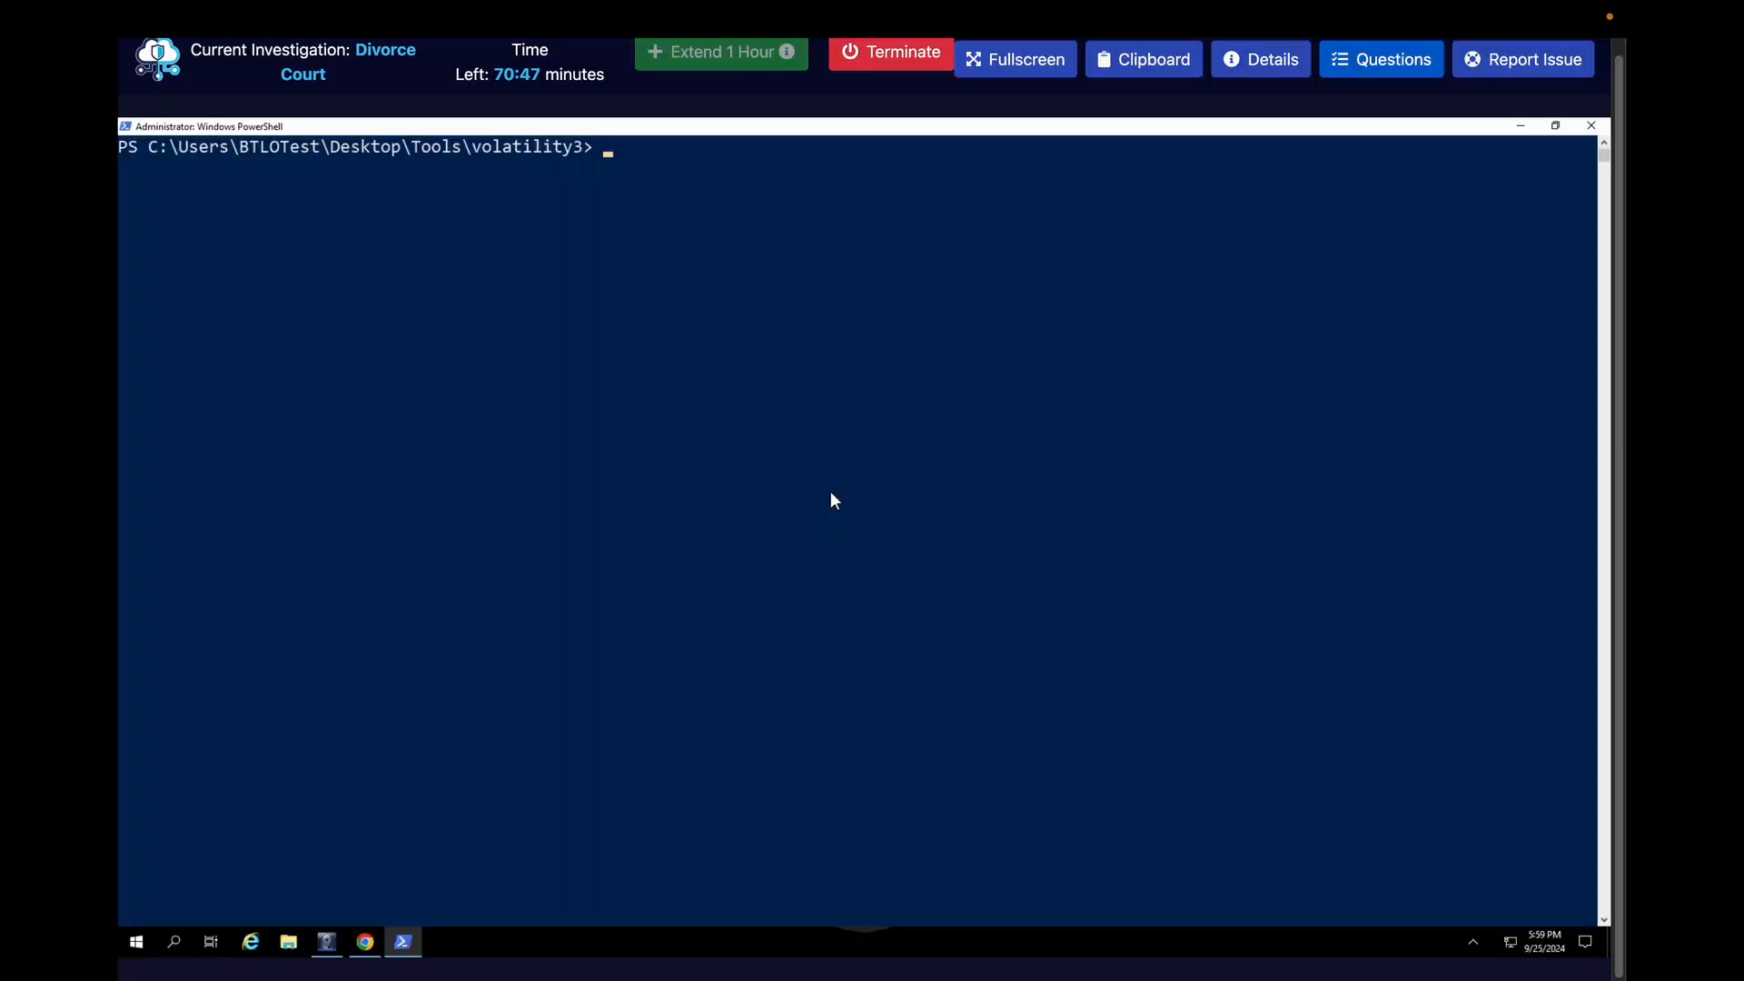
Back in PowerShell, run .\vol.py with the windows.malfind.Malfind plugin on ..\..\Artifacts\RAM\DESKTOP-NHTOEJK-20210807-181437.dmp
type("cls")
key("Up")
key("BackSpace")
key("BackSpace")
key("BackSpace")
key("BackSpace")
key("BackSpace")
key("BackSpace")
key("BackSpace")
key("BackSpace")
key("BackSpace")
key("BackSpace")
key("BackSpace")
key("BackSpace")
key("BackSpace")
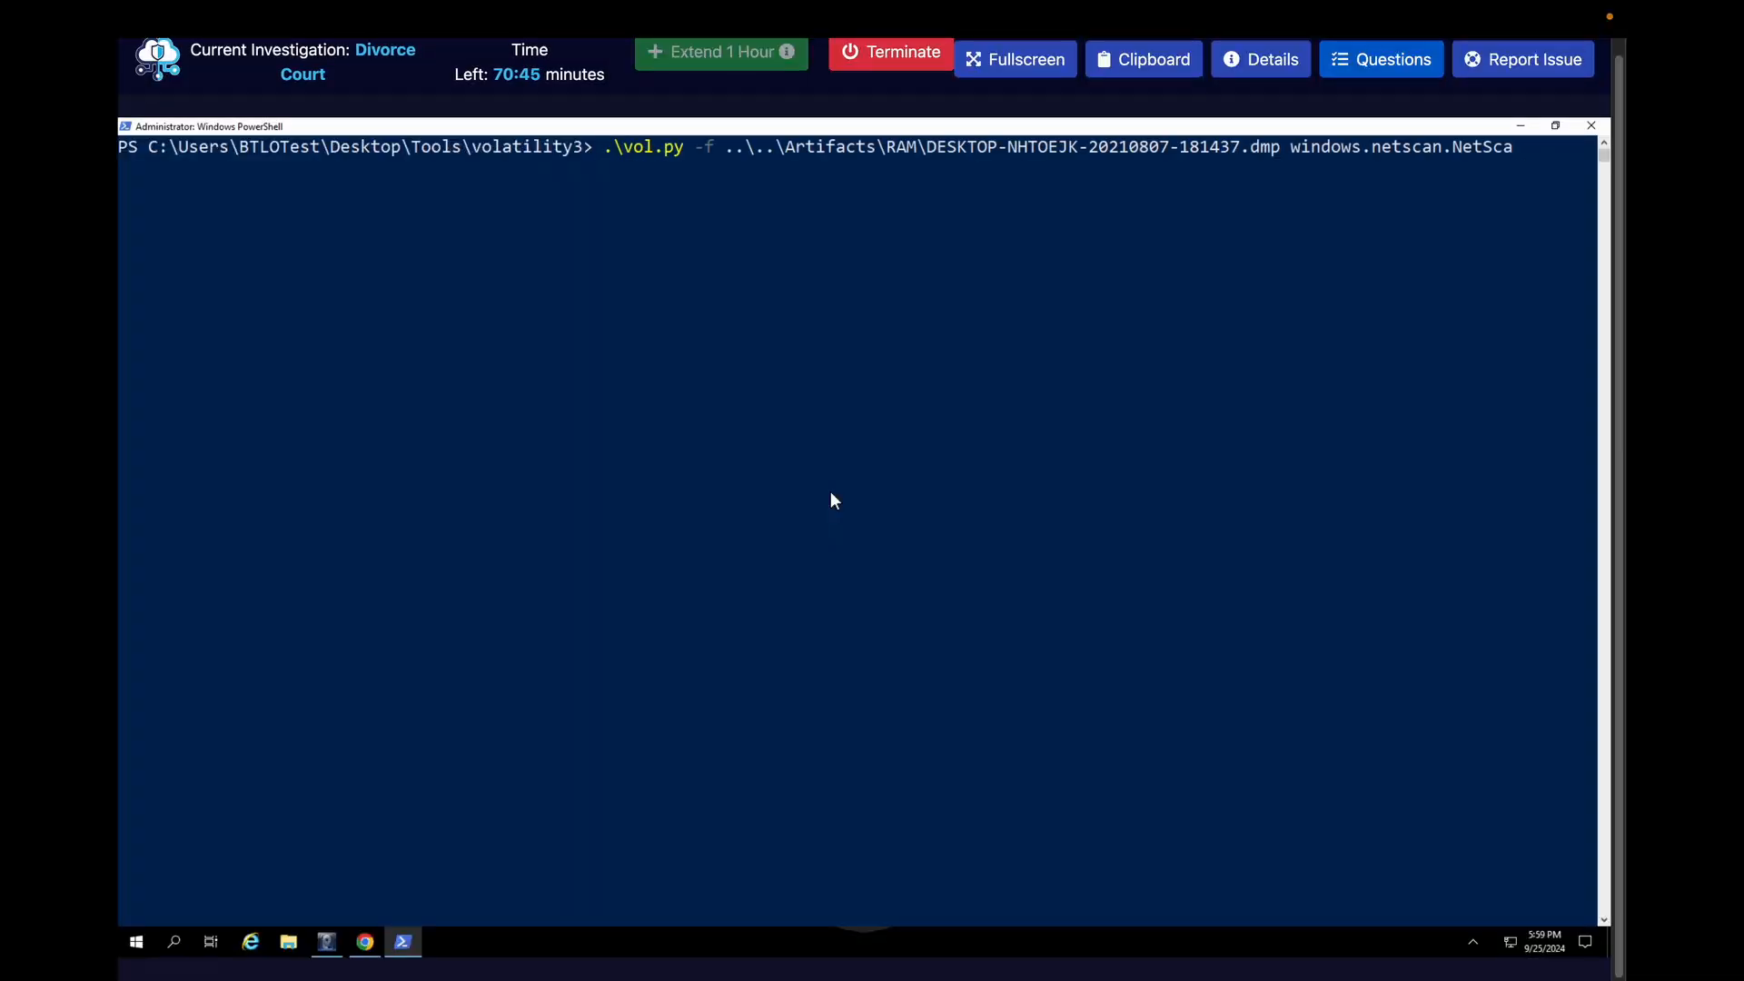
key("BackSpace")
key("BackSpace")
type("malfind")
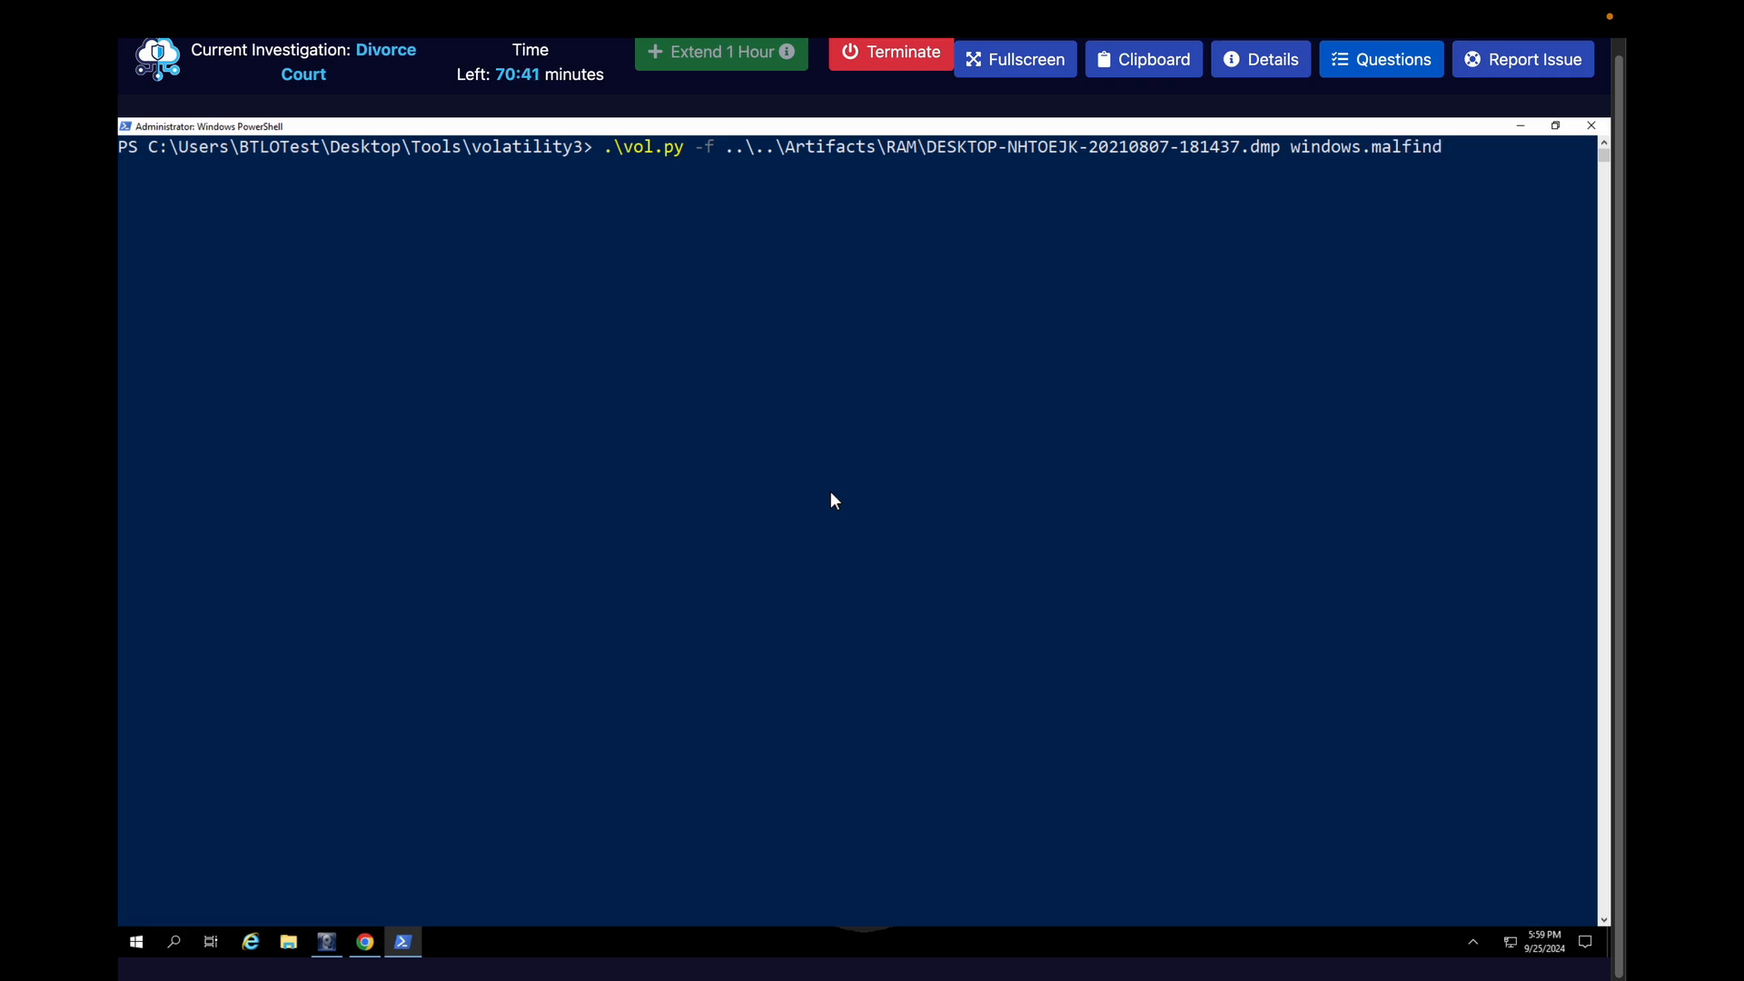
type(".Malfind")
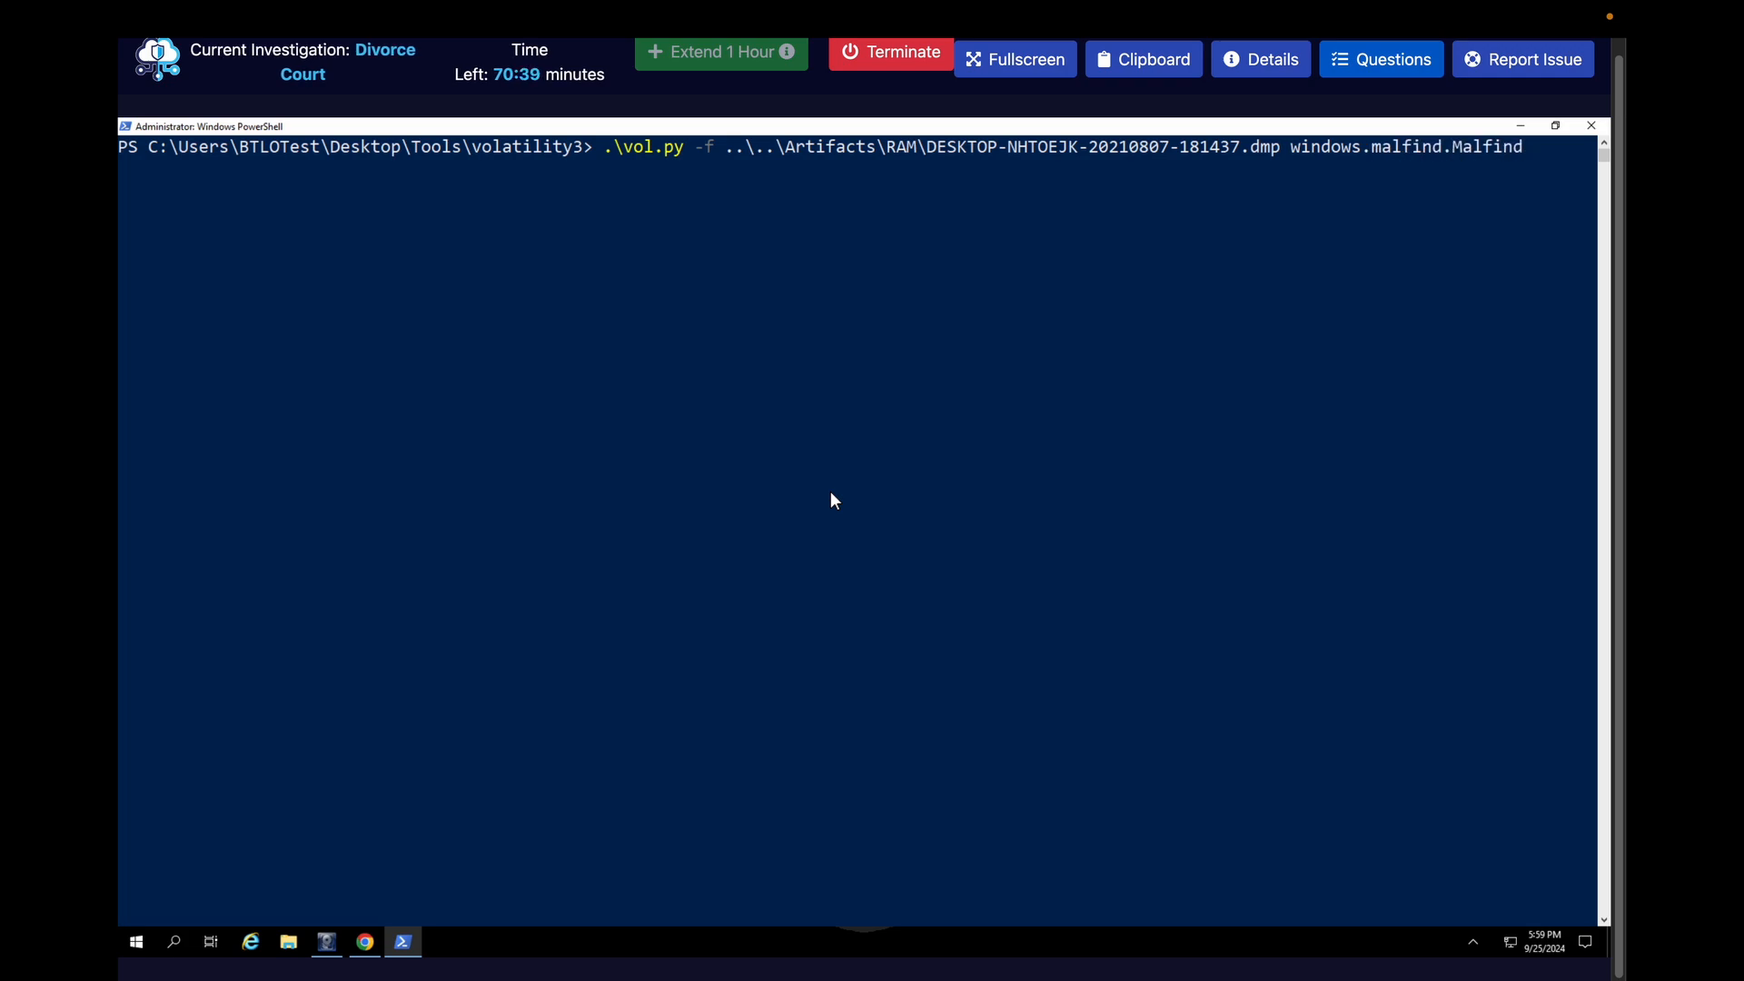
key("Return")
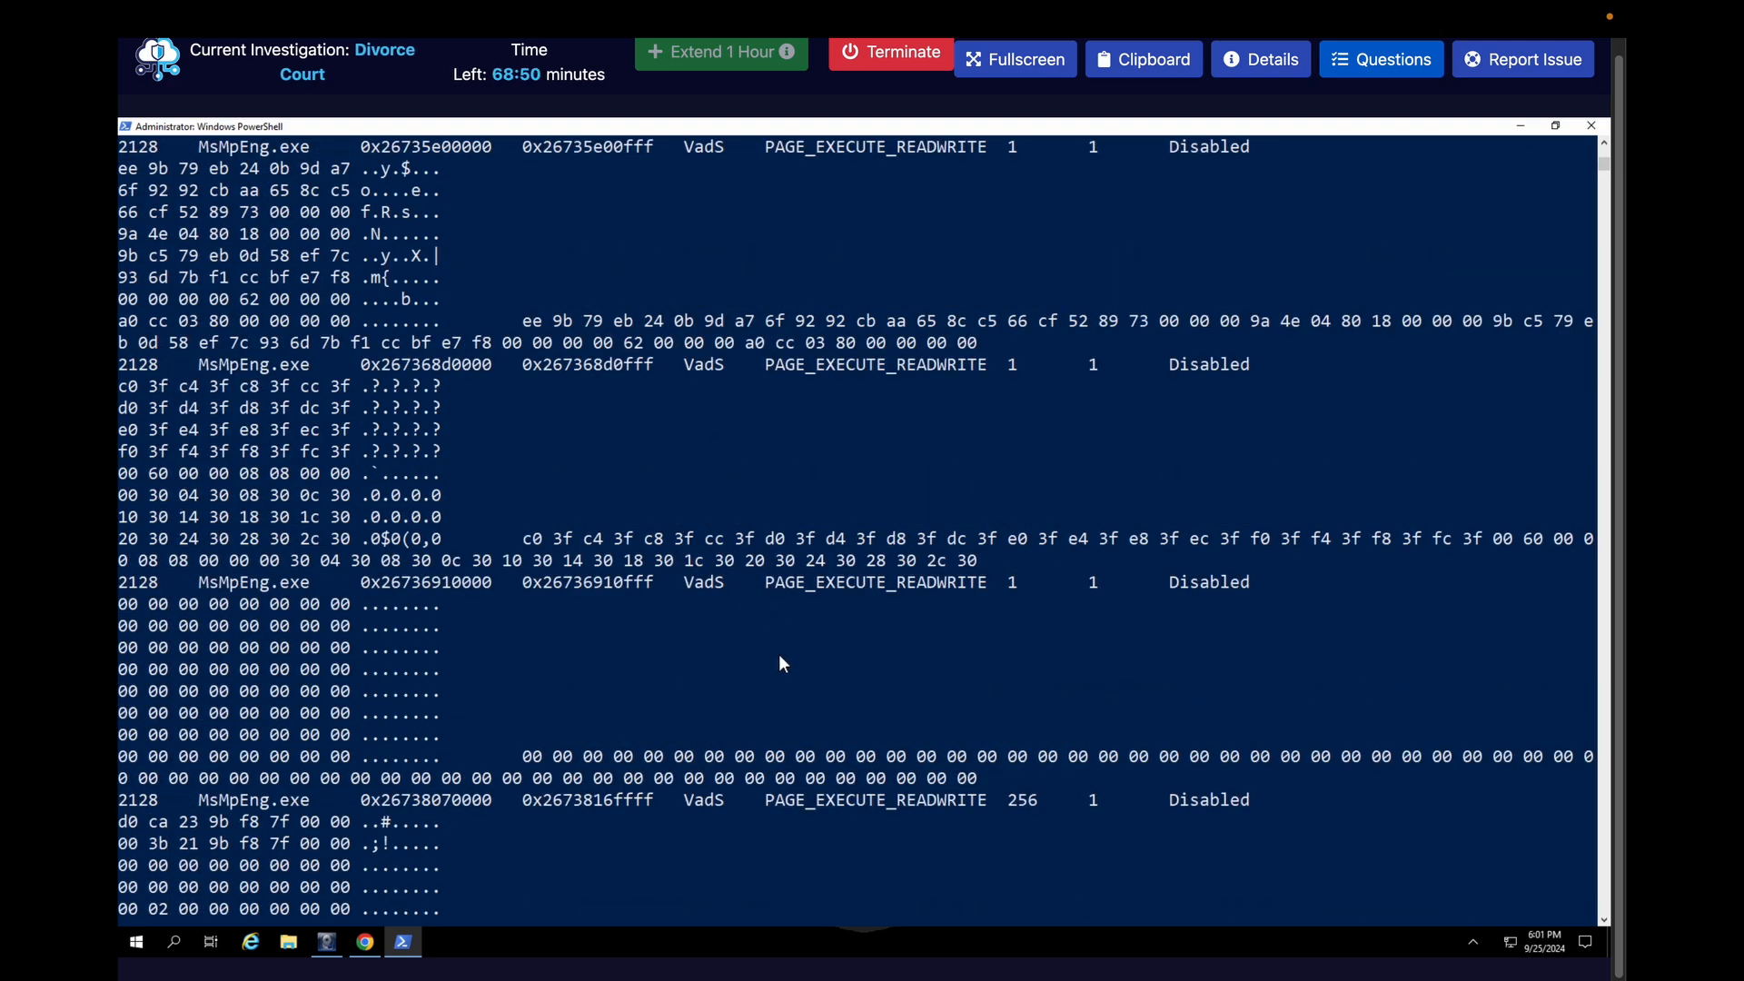
Examine the malfind output for injected executable code and highlight the MZ header in the explorer.exe region at 0x31e0000
scroll(779, 666, "down", 1)
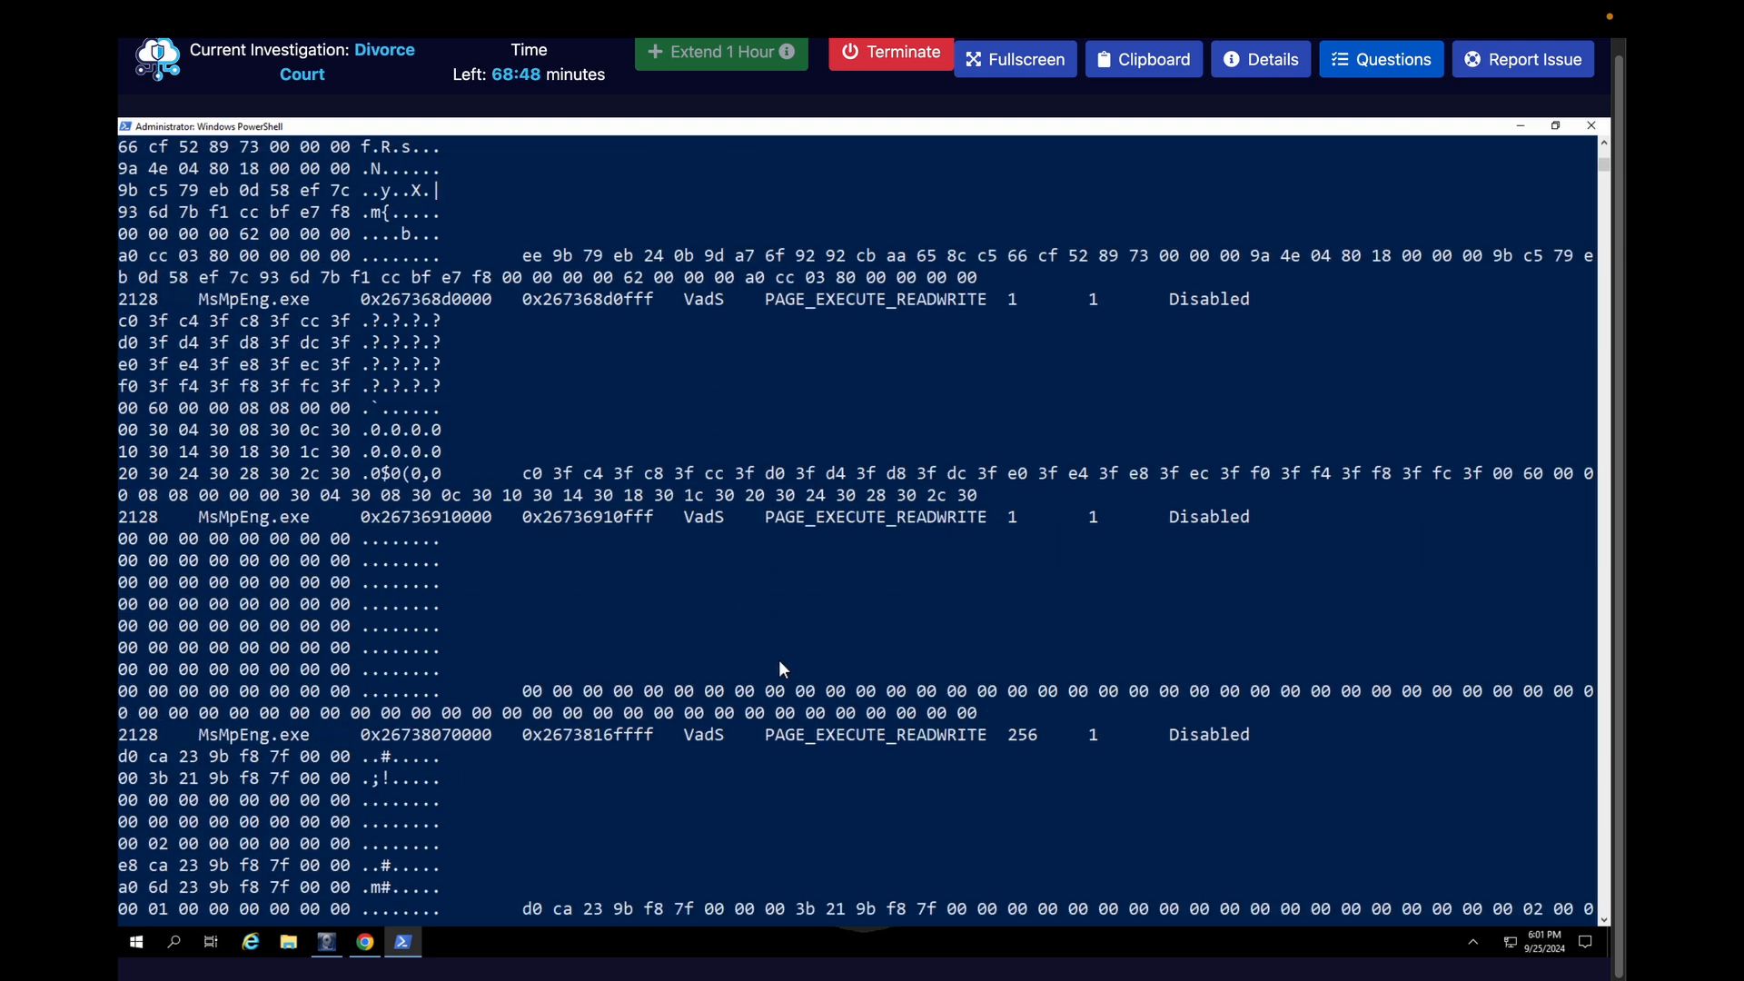
scroll(783, 668, "down", 1)
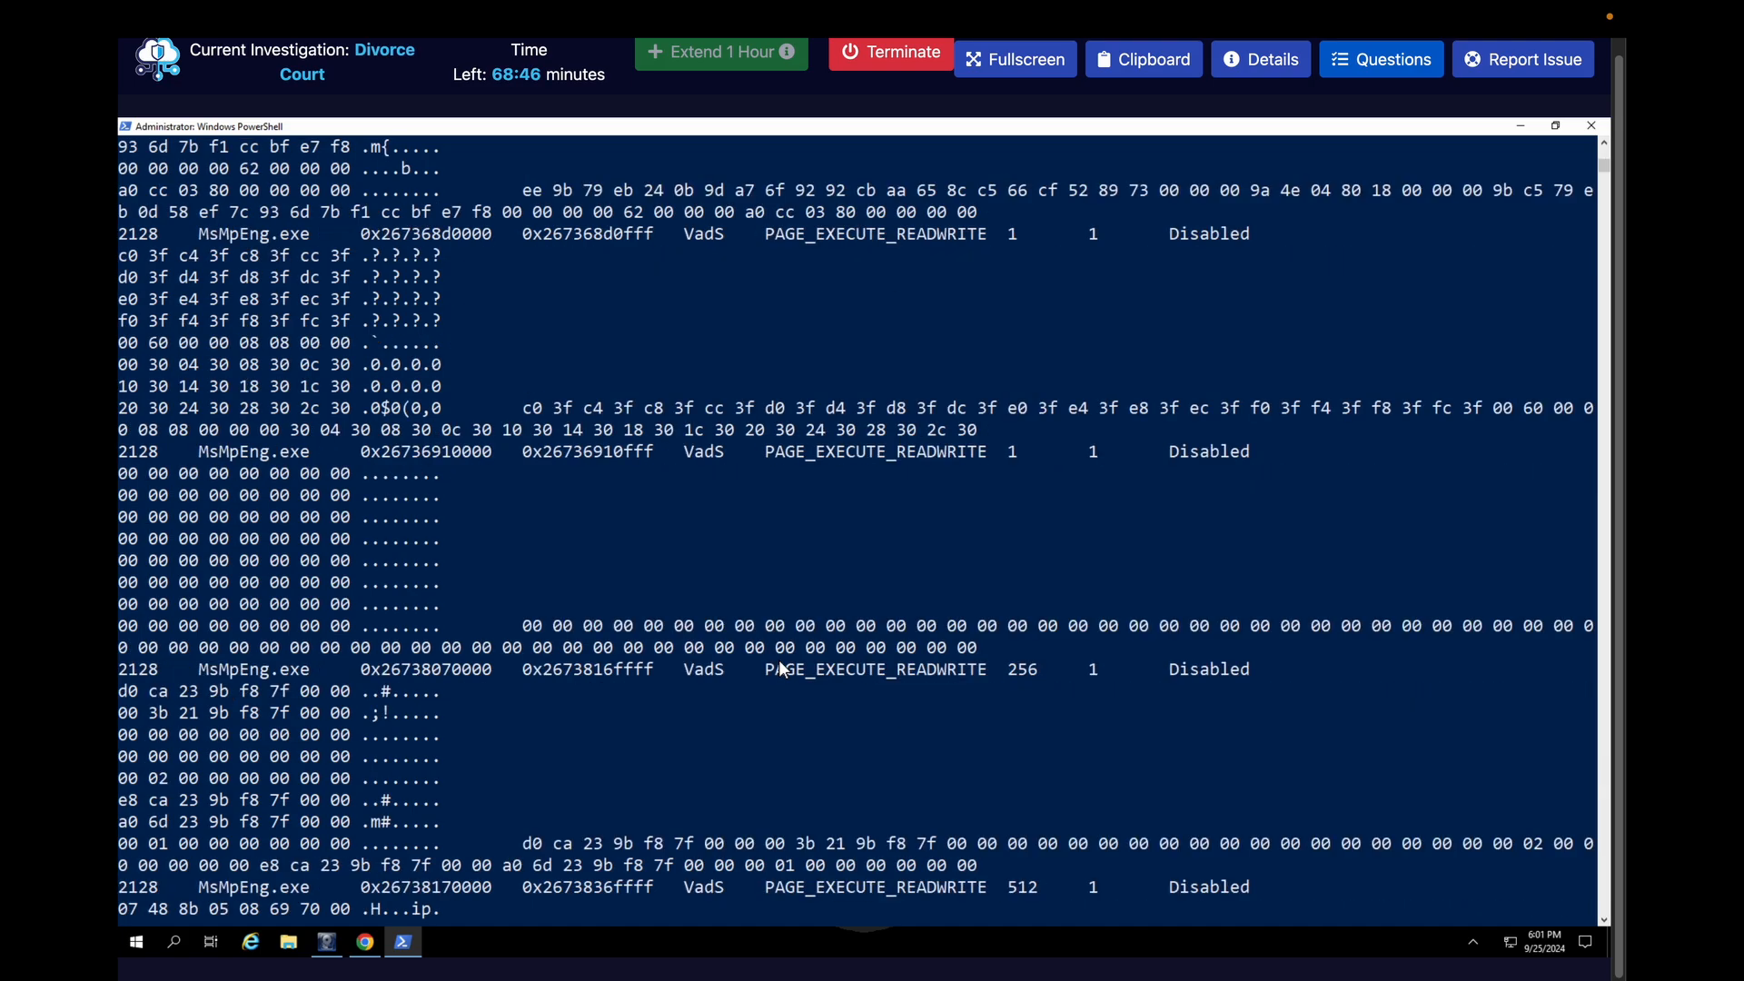
scroll(779, 669, "down", 4)
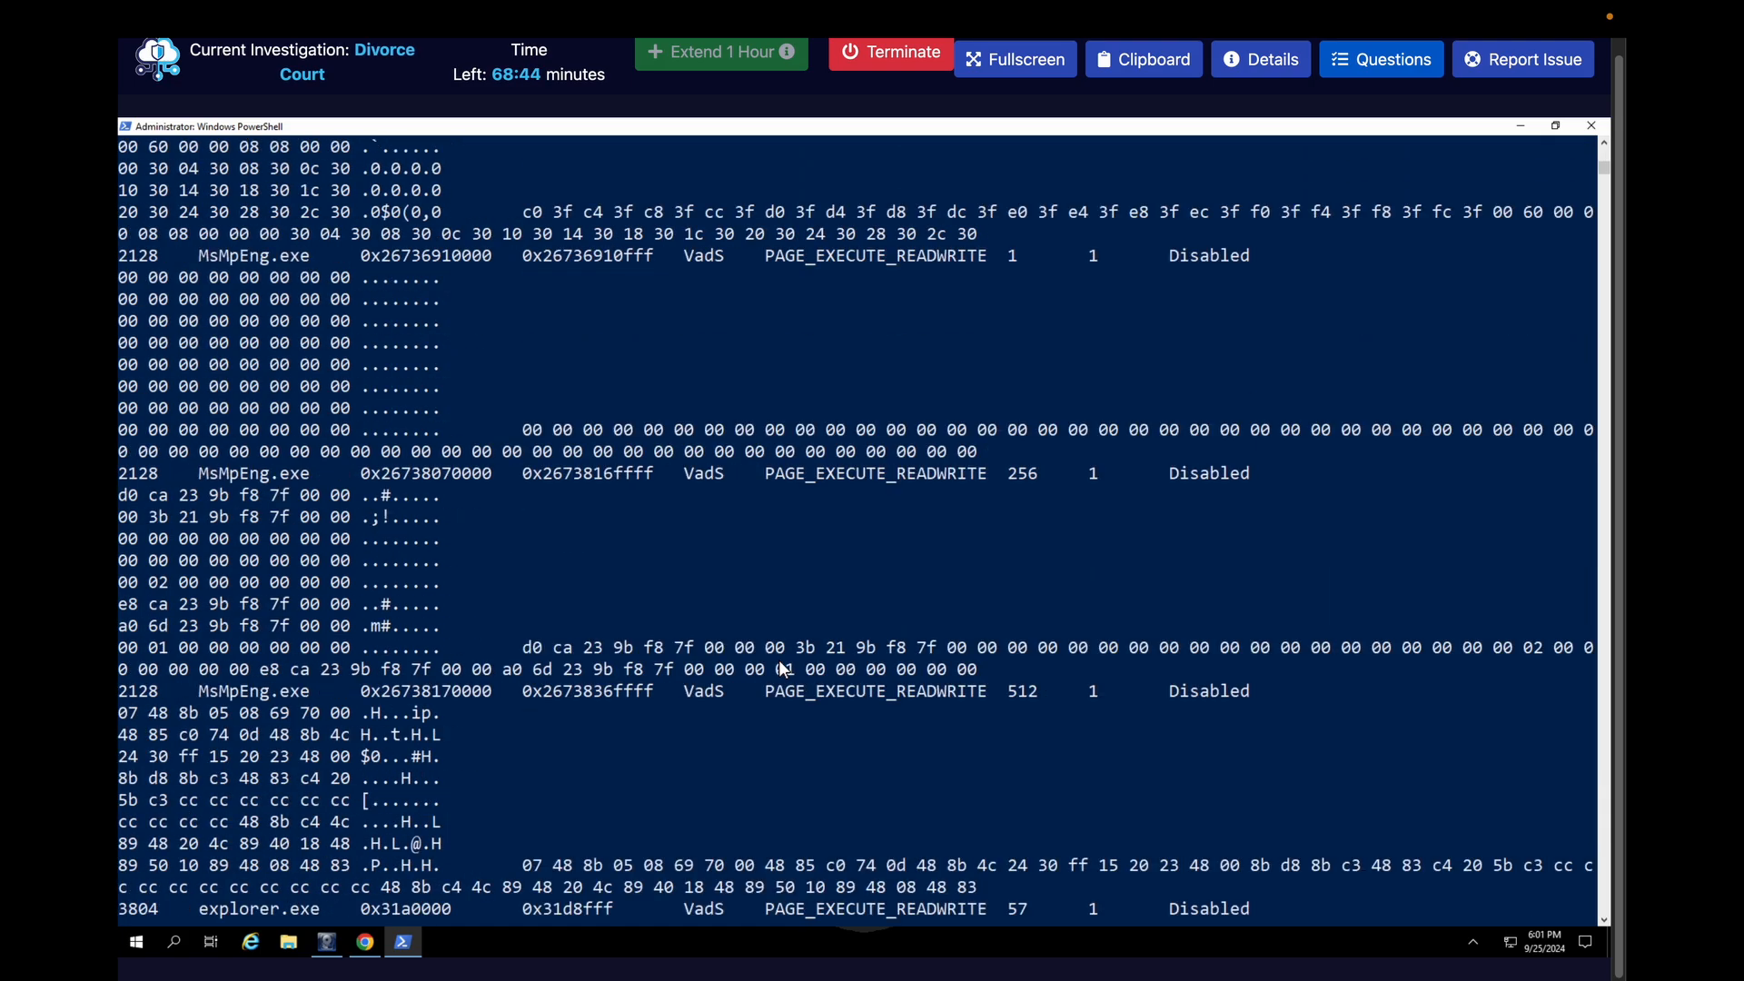
scroll(779, 669, "down", 2)
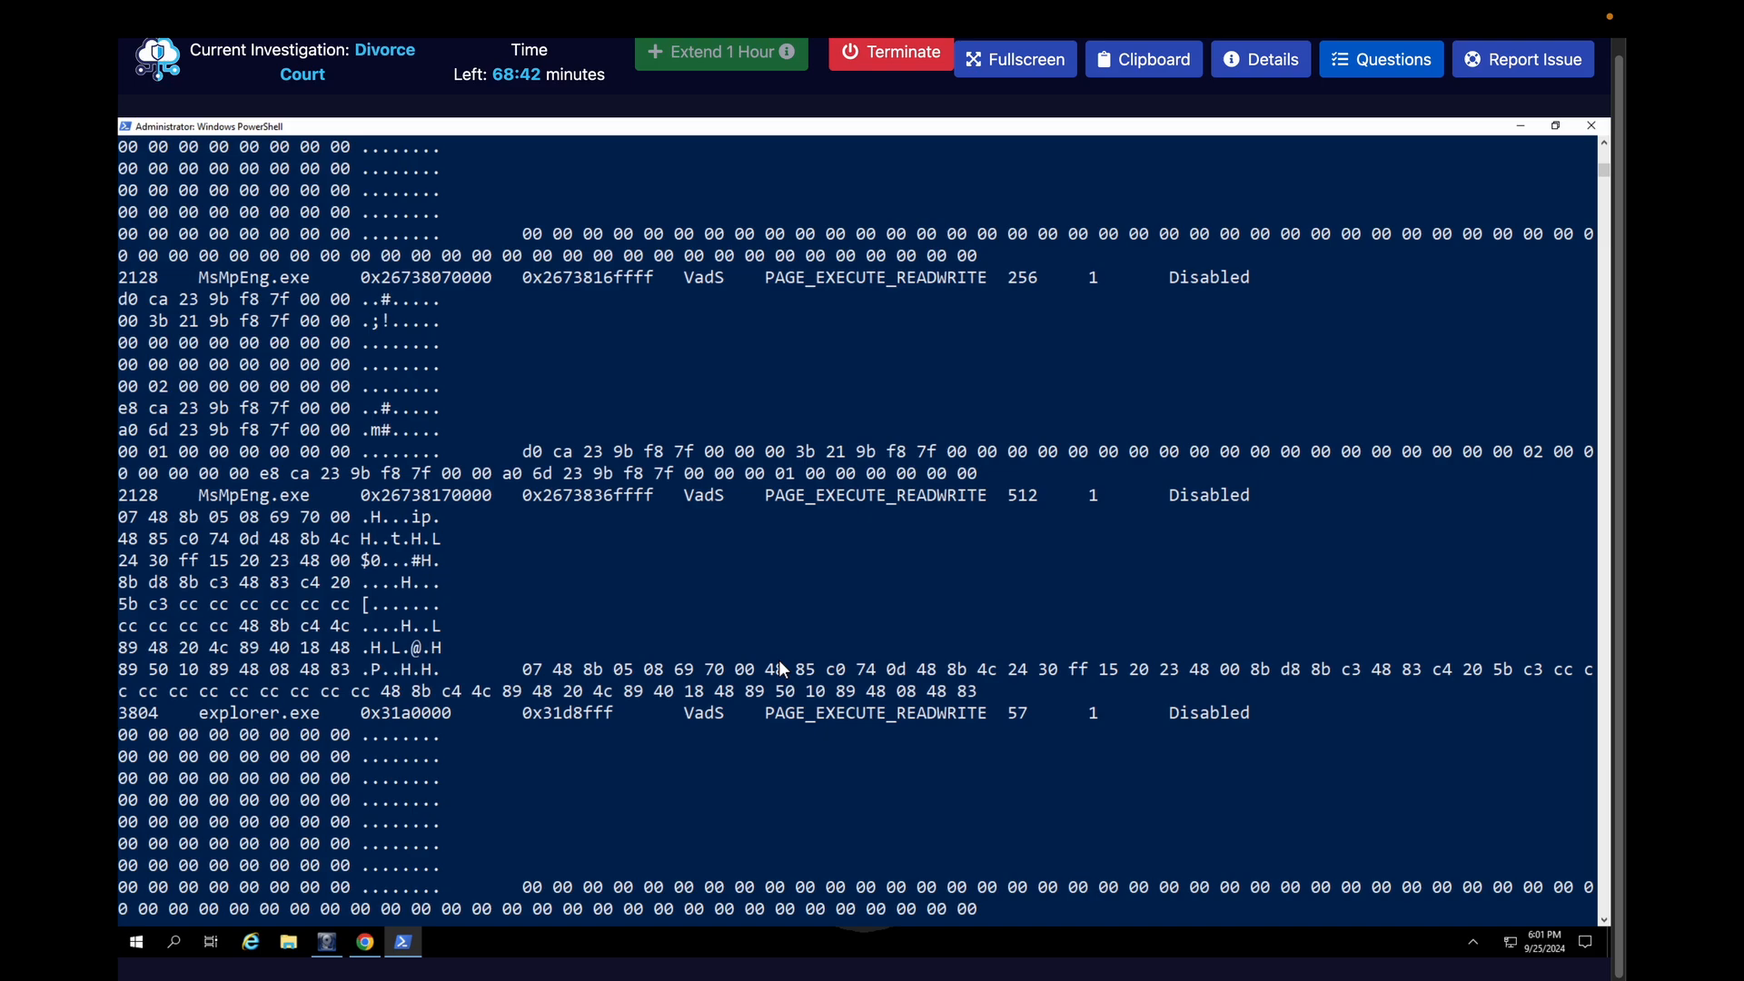
scroll(781, 670, "down", 2)
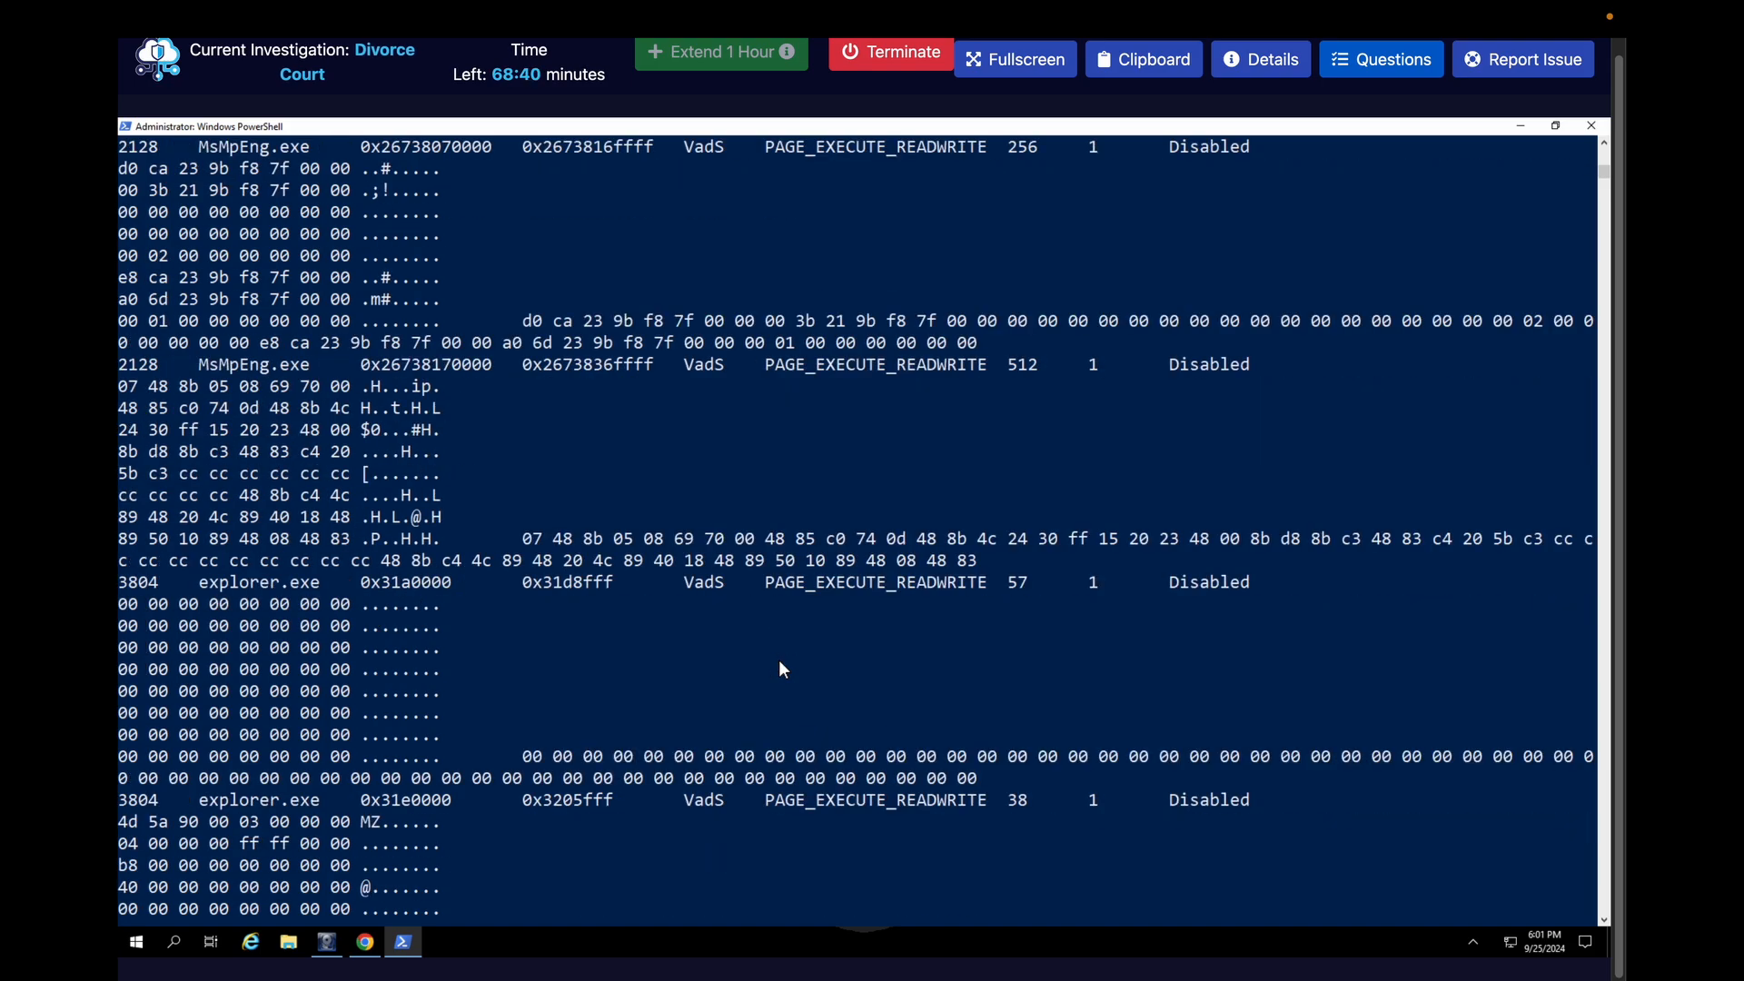
scroll(779, 669, "down", 2)
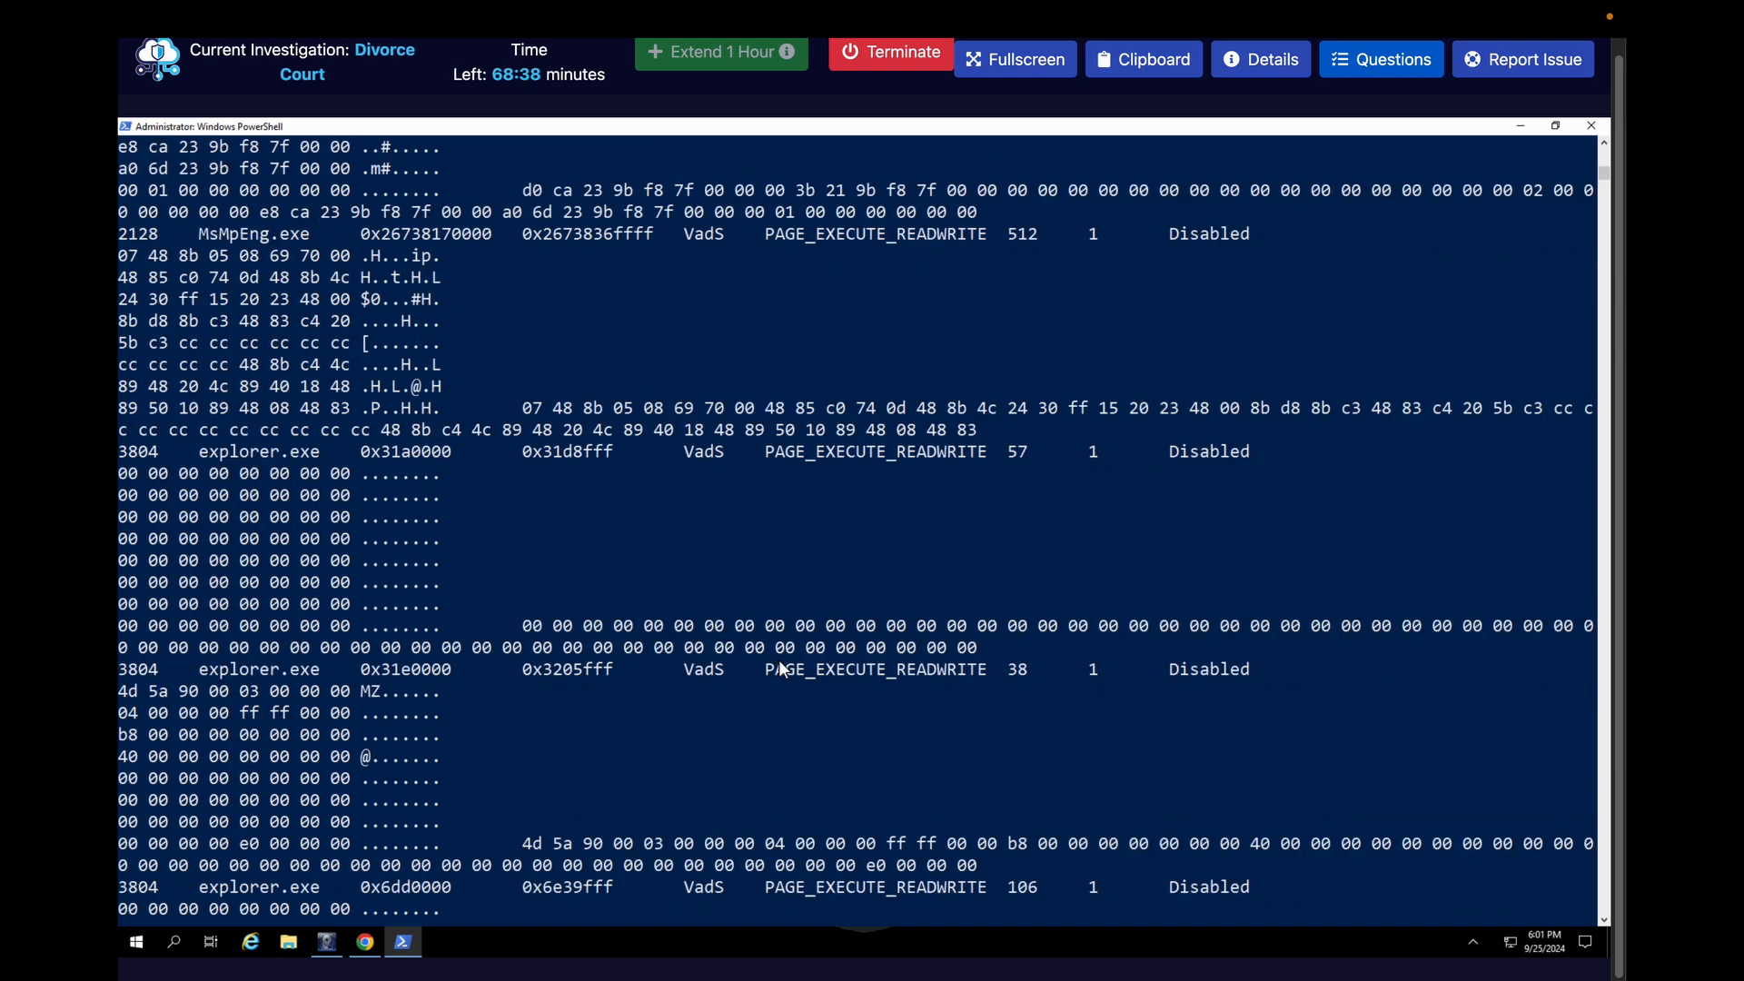
scroll(781, 670, "down", 1)
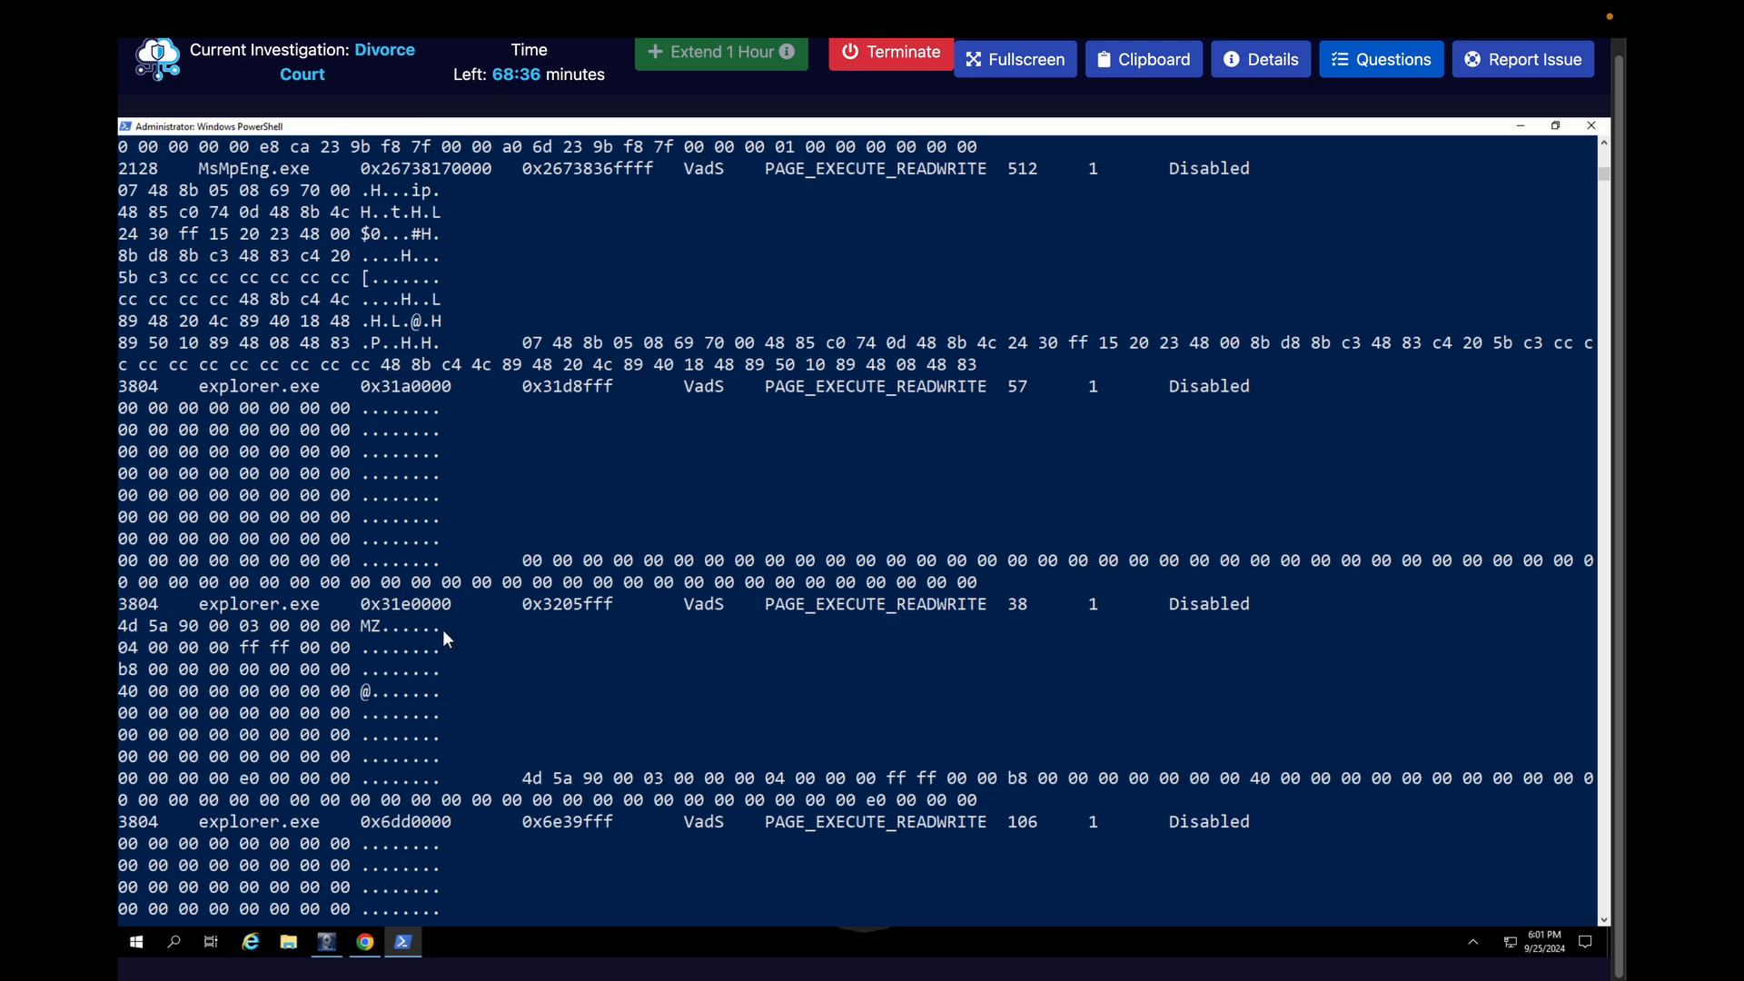
left_click_drag(446, 627, 374, 632)
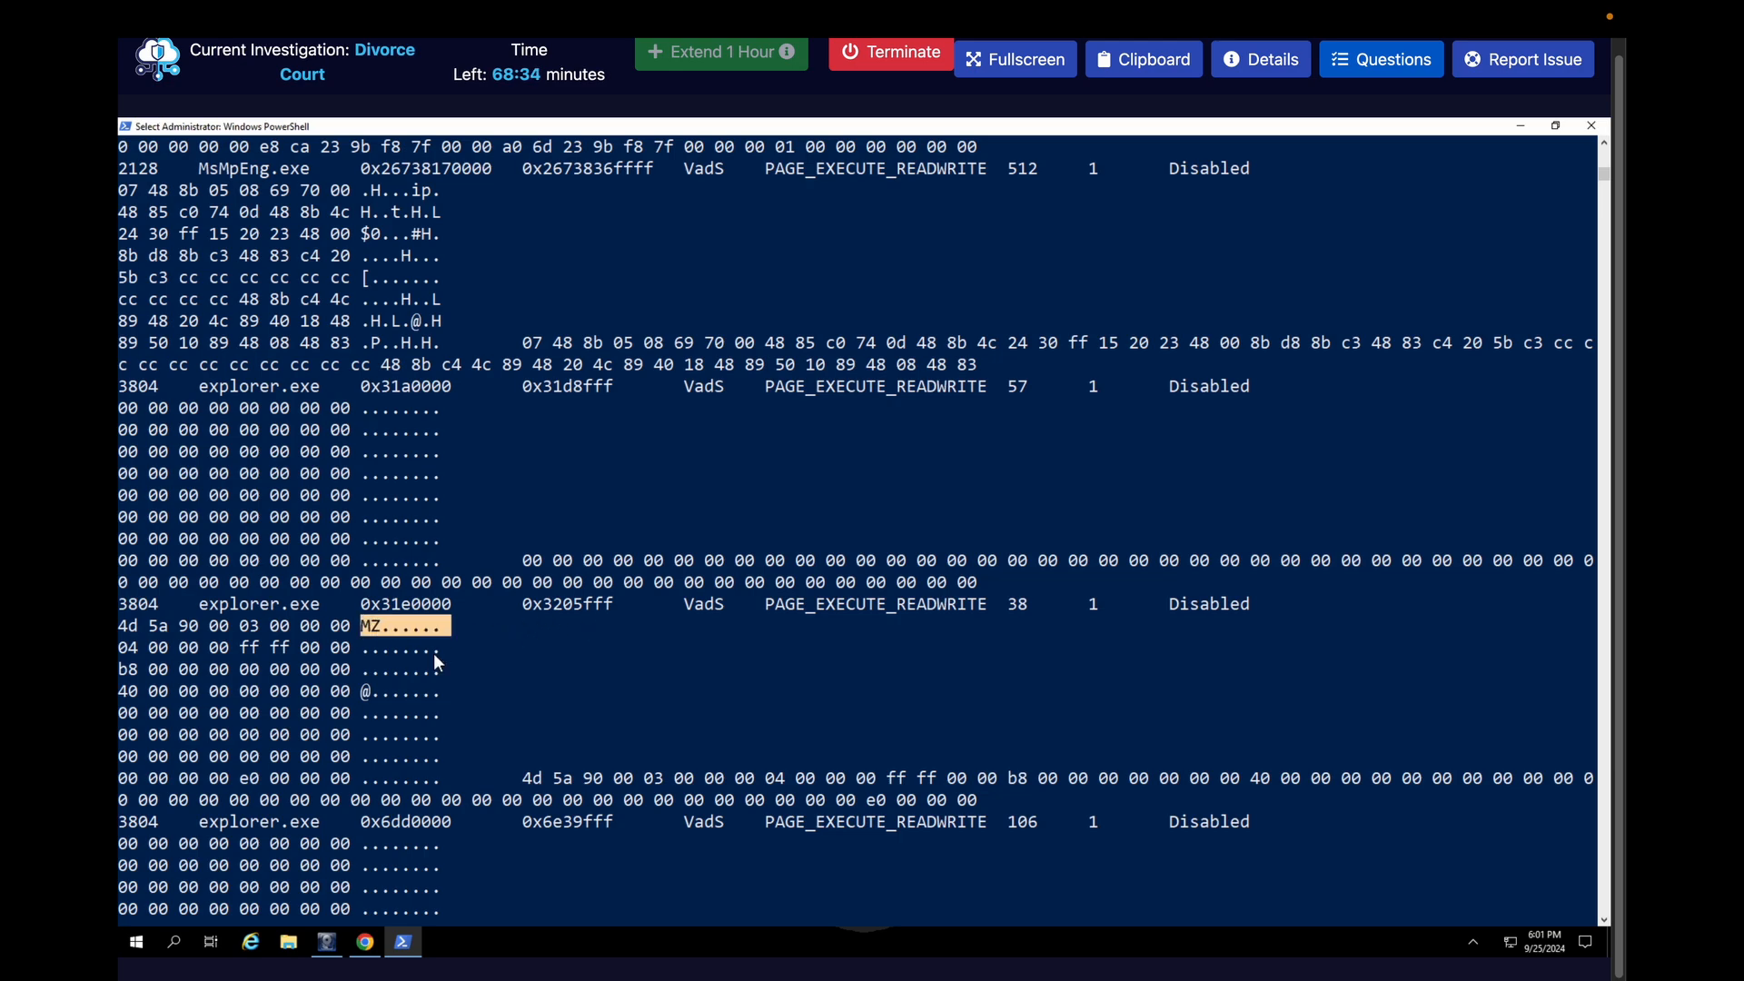
left_click(505, 670)
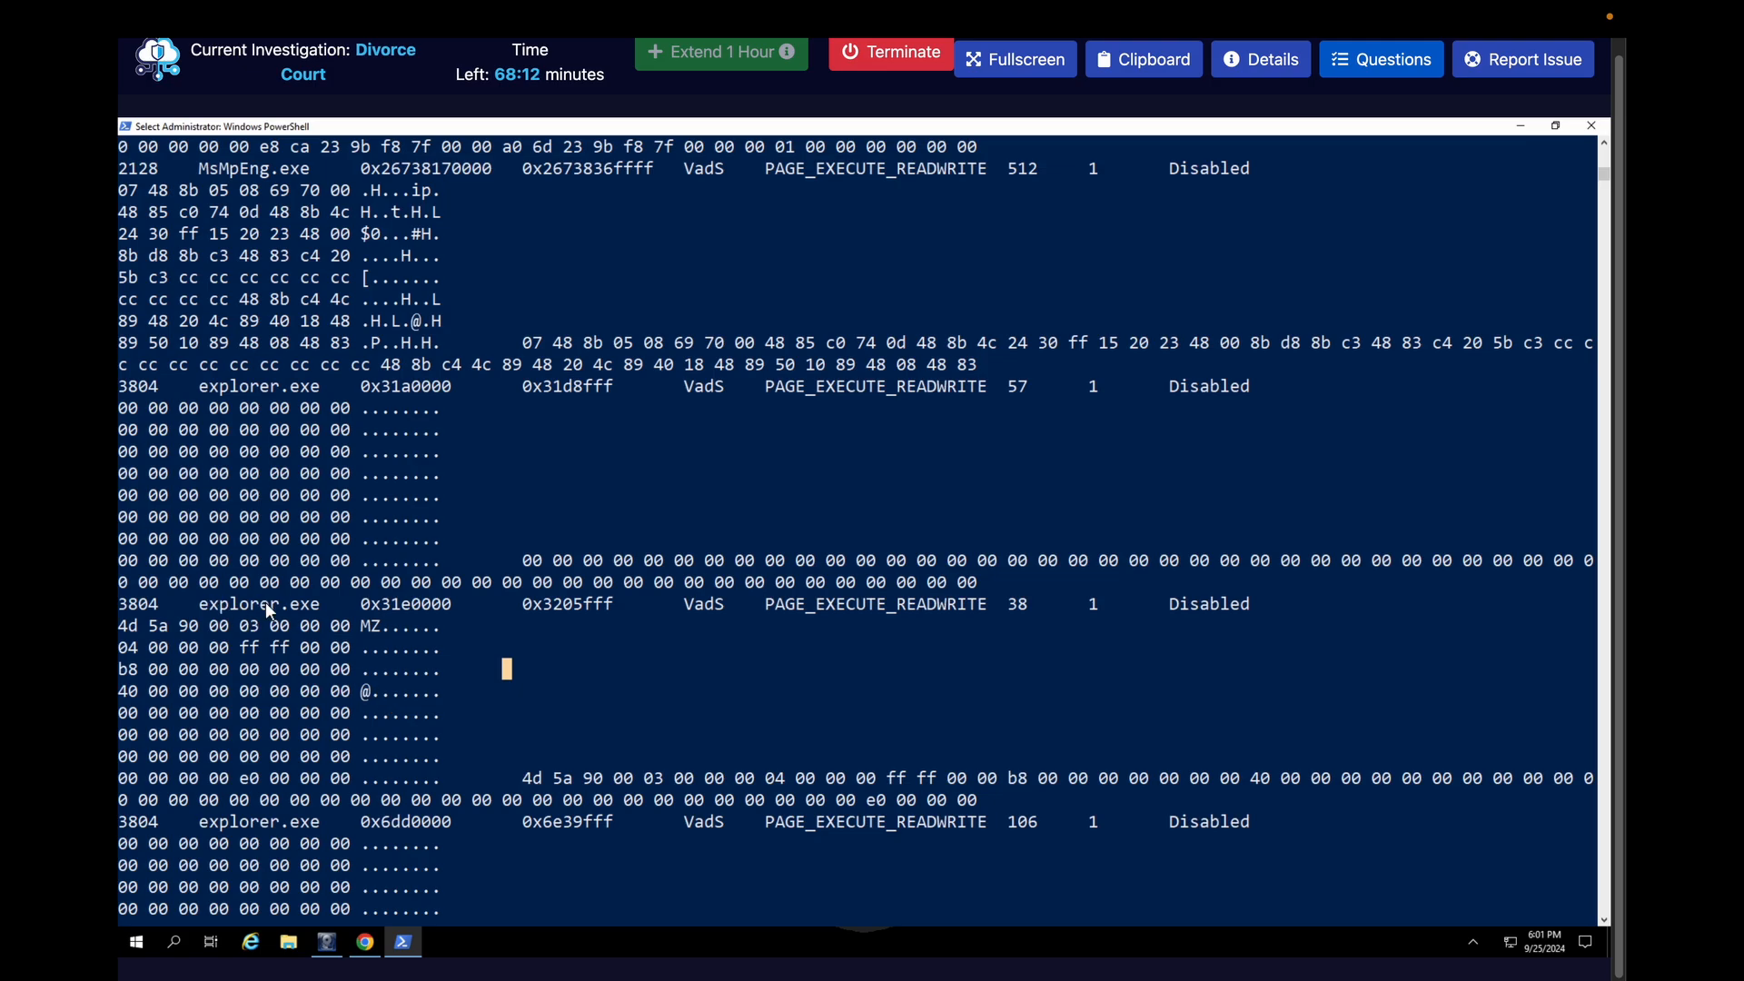
Check the remaining malfind entries to the end of the output and return to the explorer.exe region with the MZ header
scroll(427, 773, "down", 5)
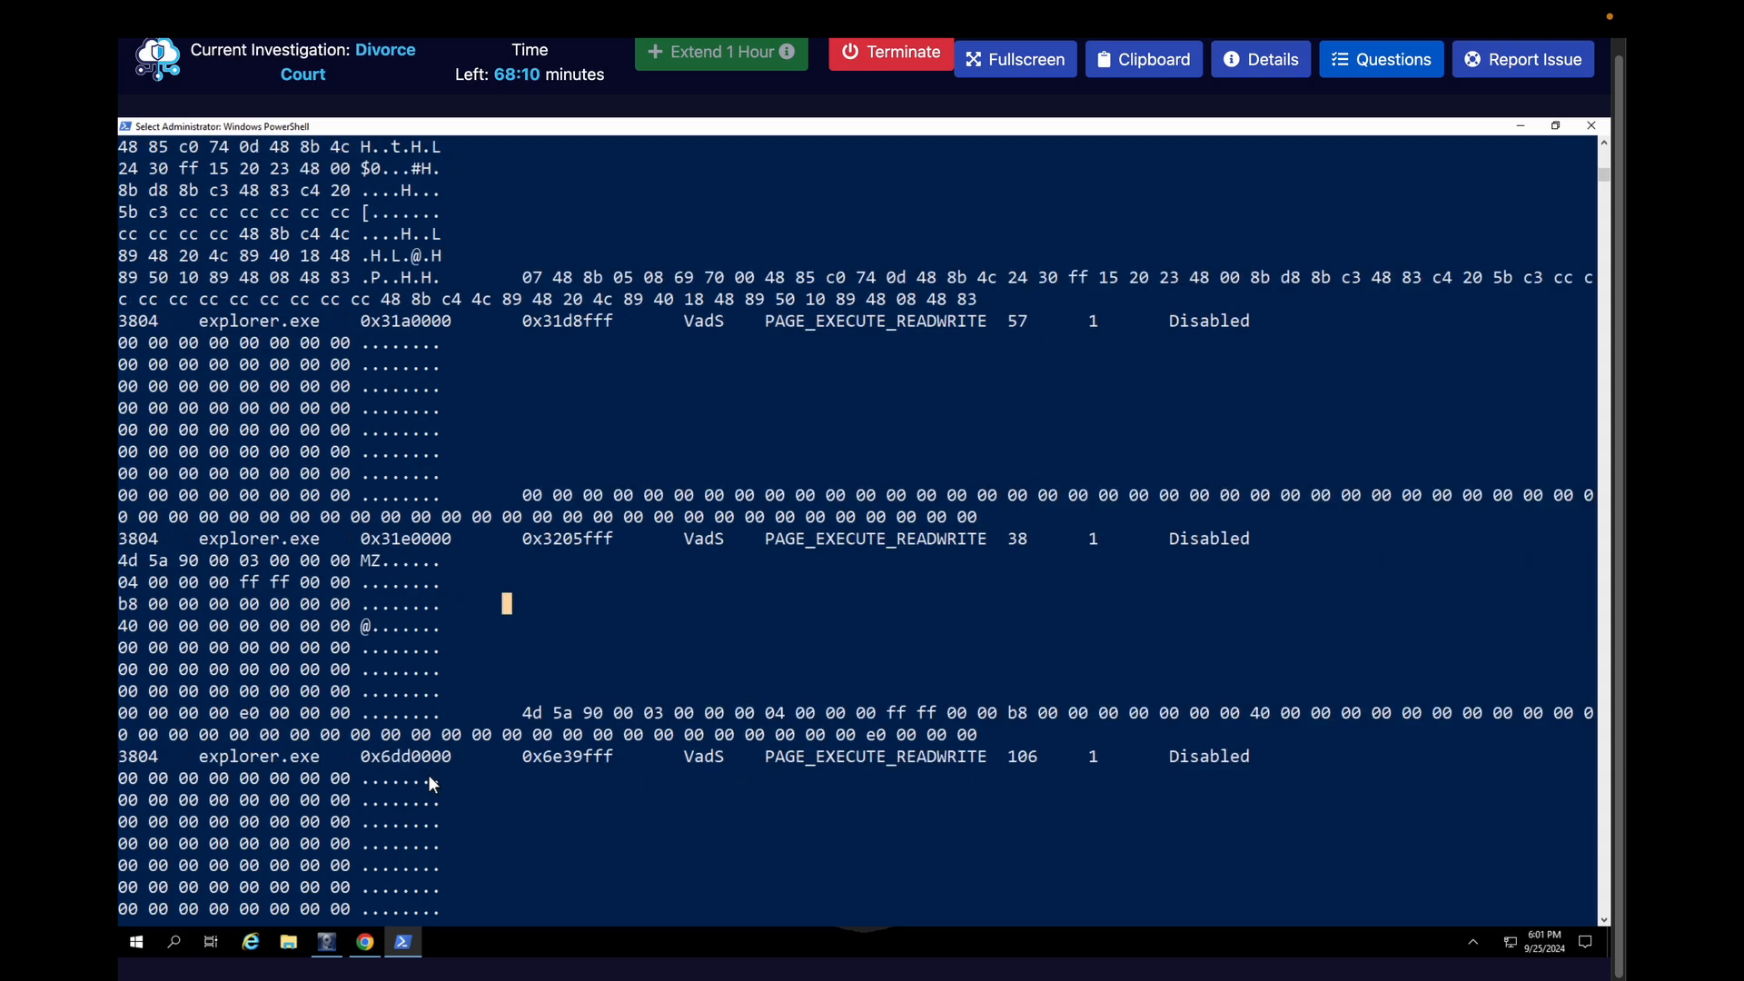
scroll(433, 783, "down", 7)
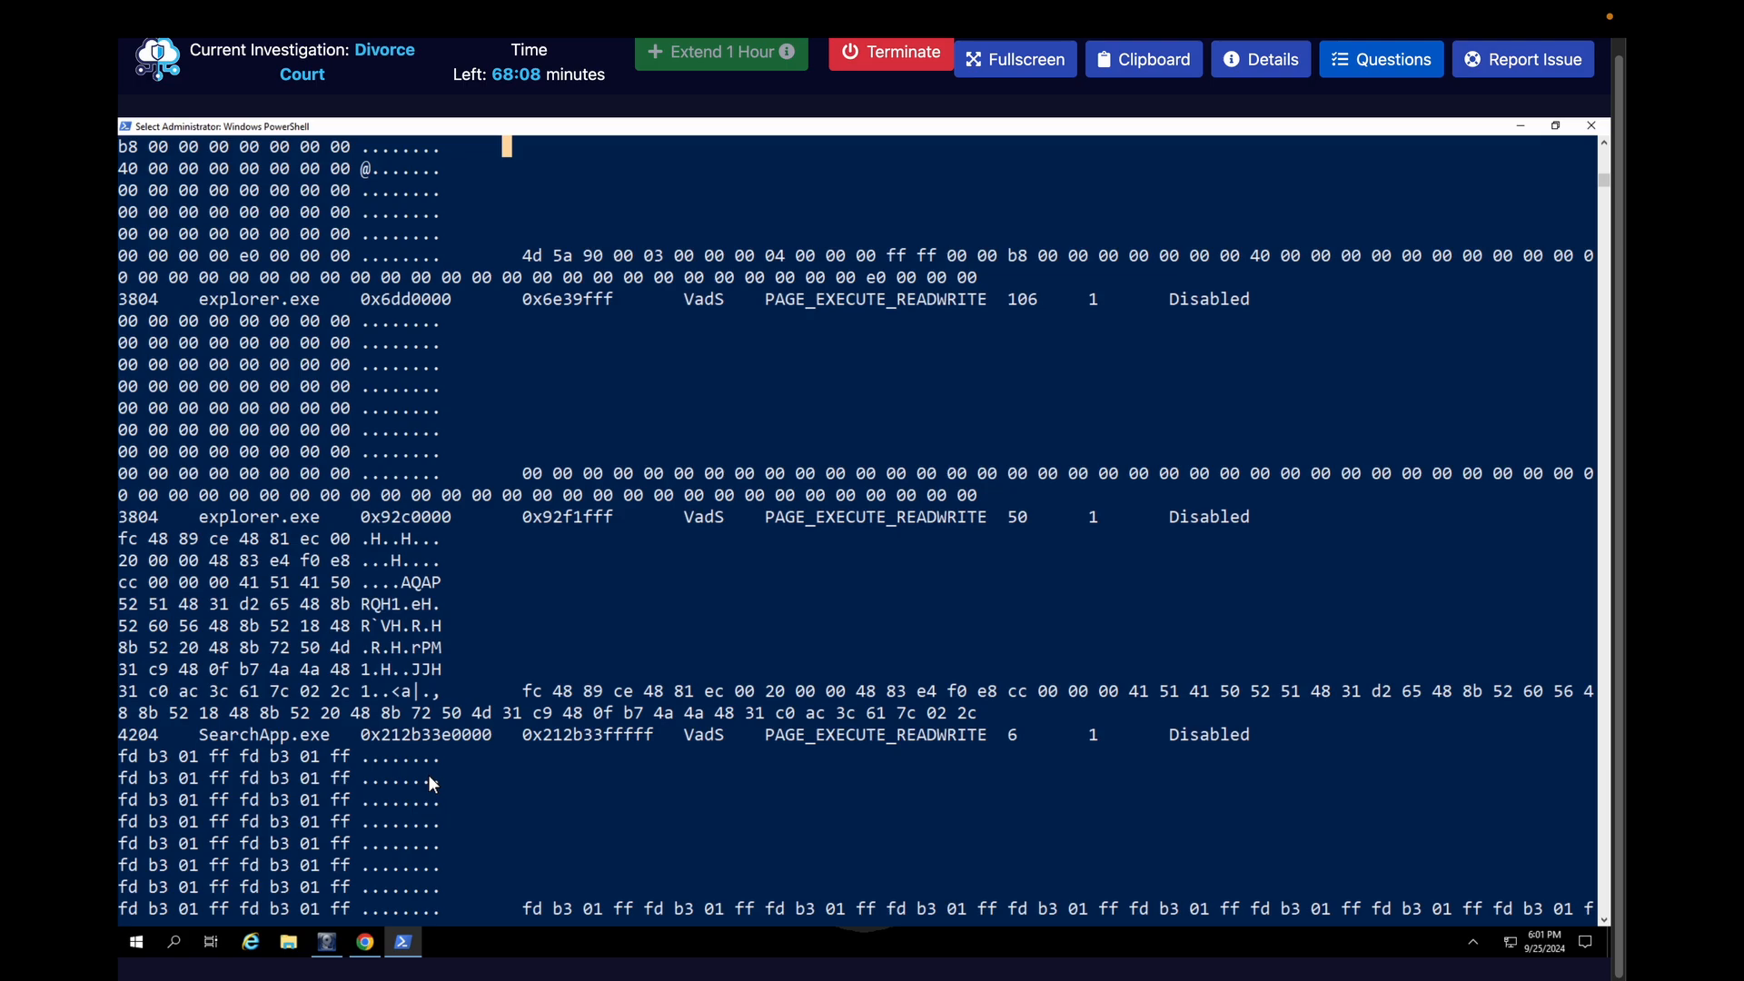
scroll(433, 782, "down", 4)
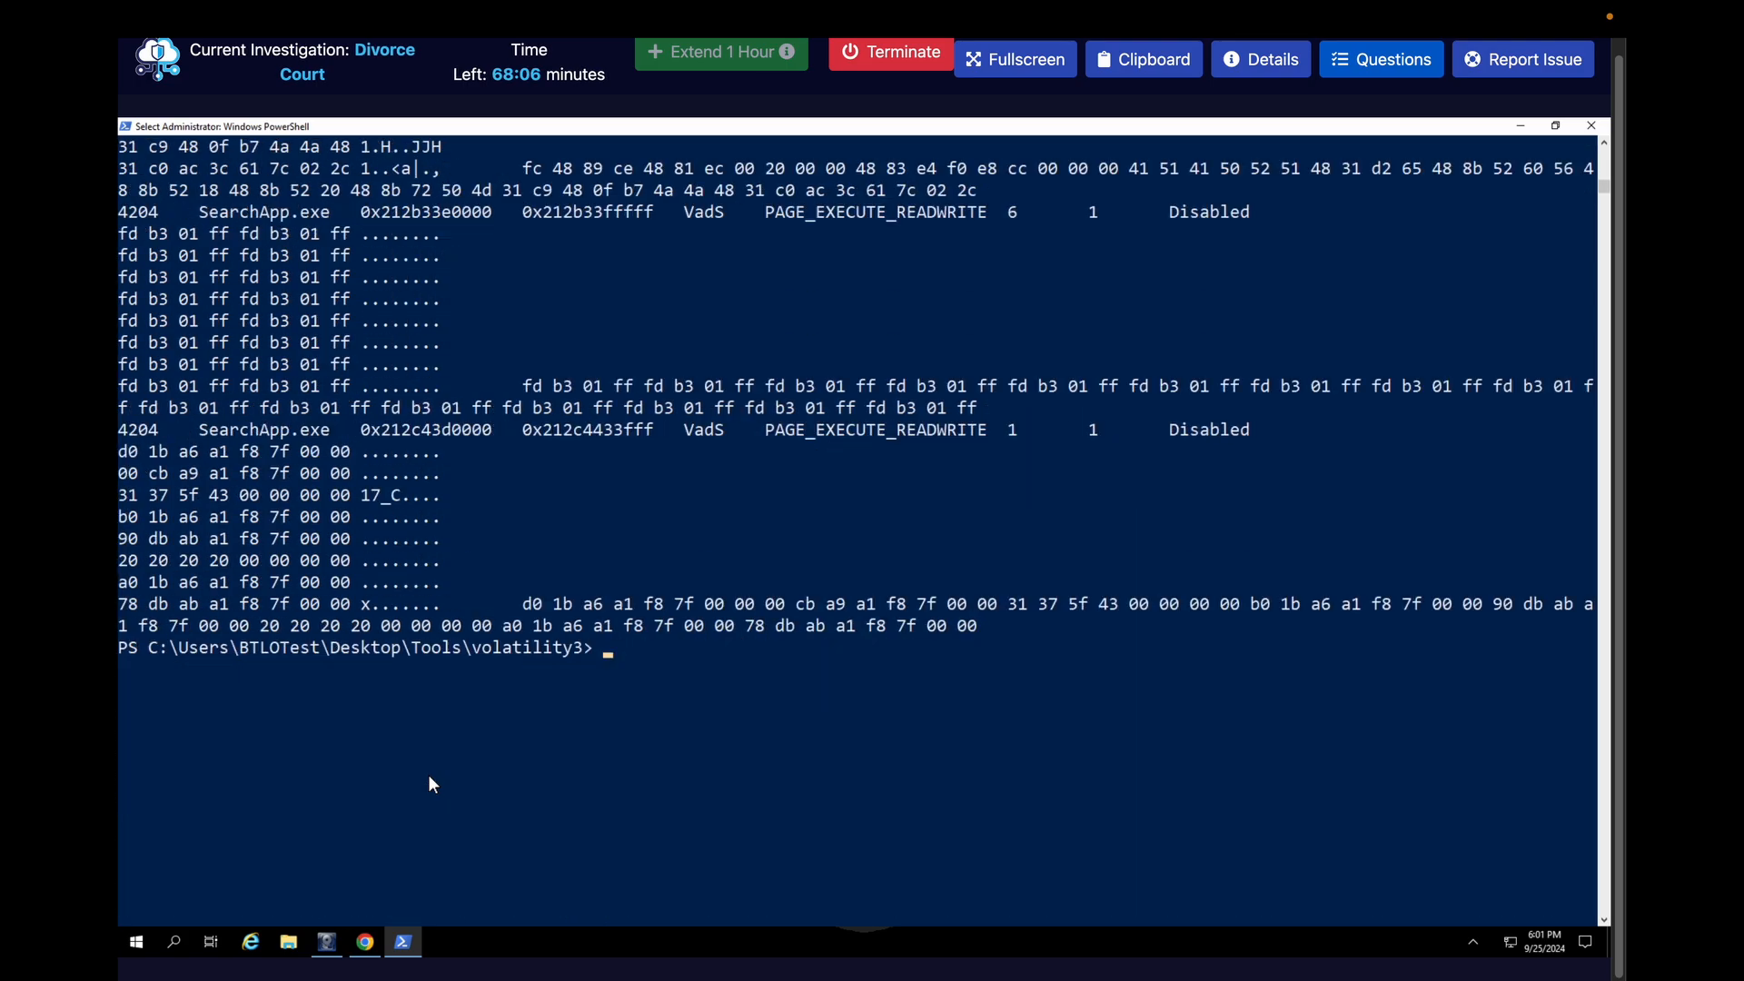
scroll(430, 778, "up", 7)
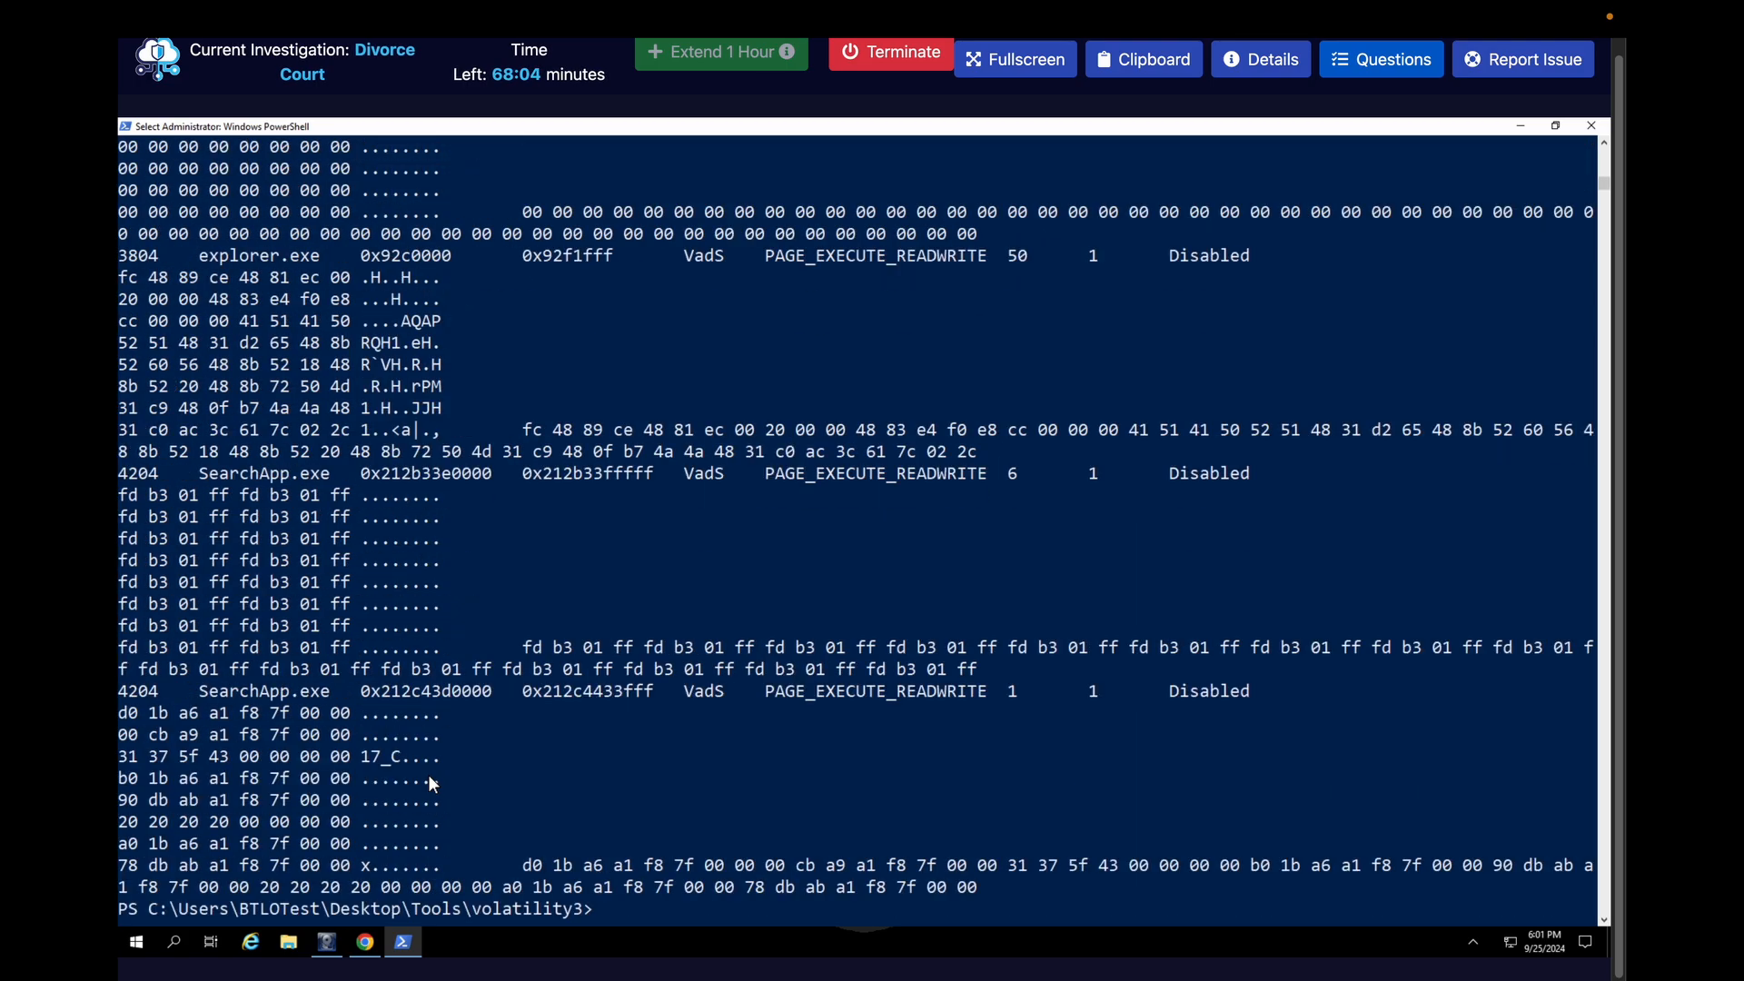
scroll(427, 773, "up", 4)
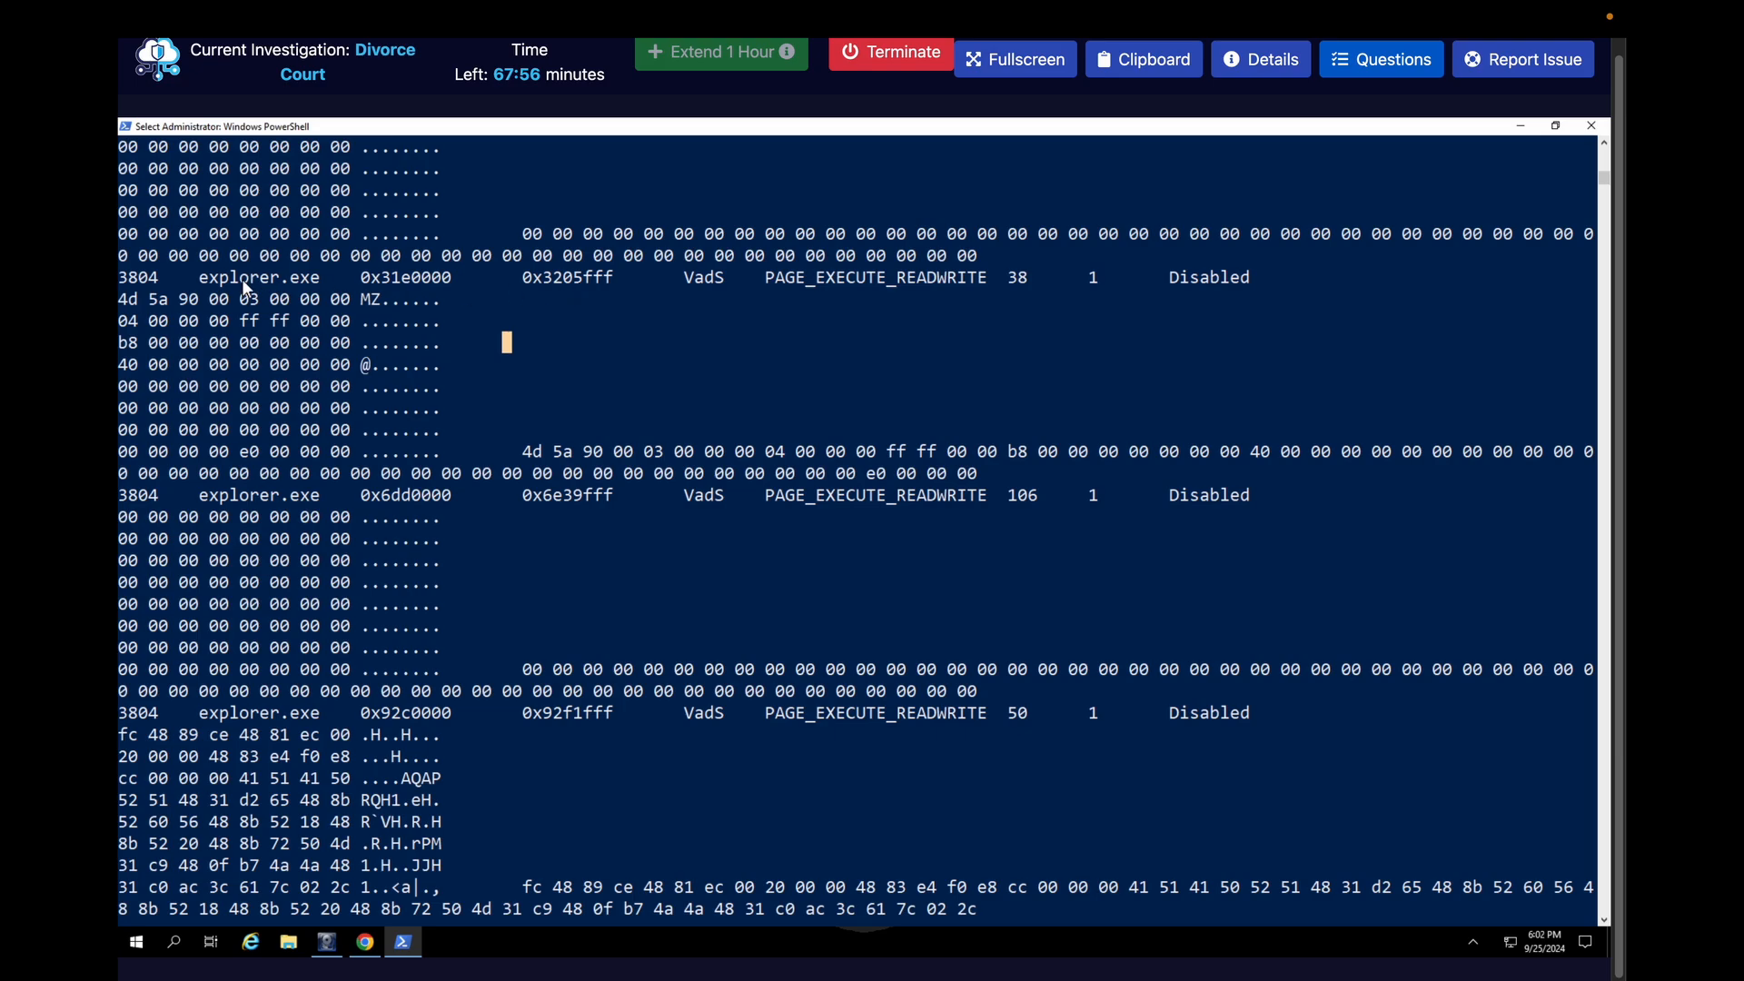
Open the investigation questions and submit explorer.exe, 3804 as the process name and PID the second stage migrated to
left_click(1353, 69)
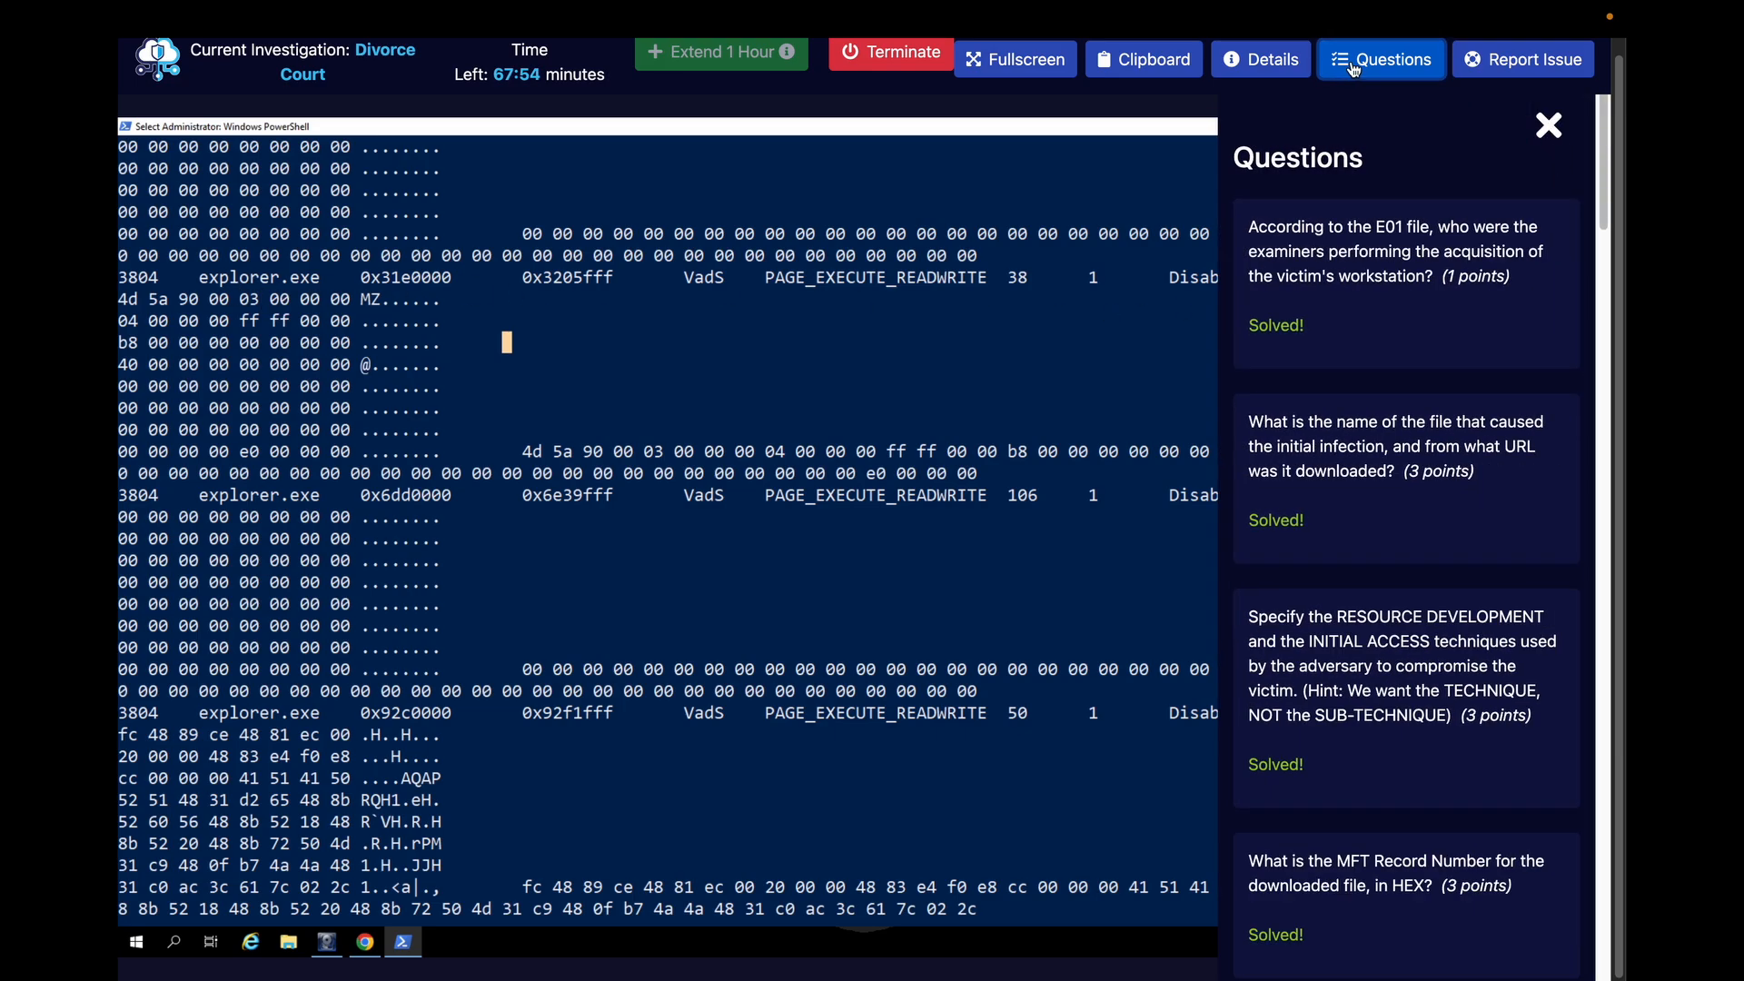
scroll(1217, 687, "down", 3)
scroll(1217, 688, "down", 15)
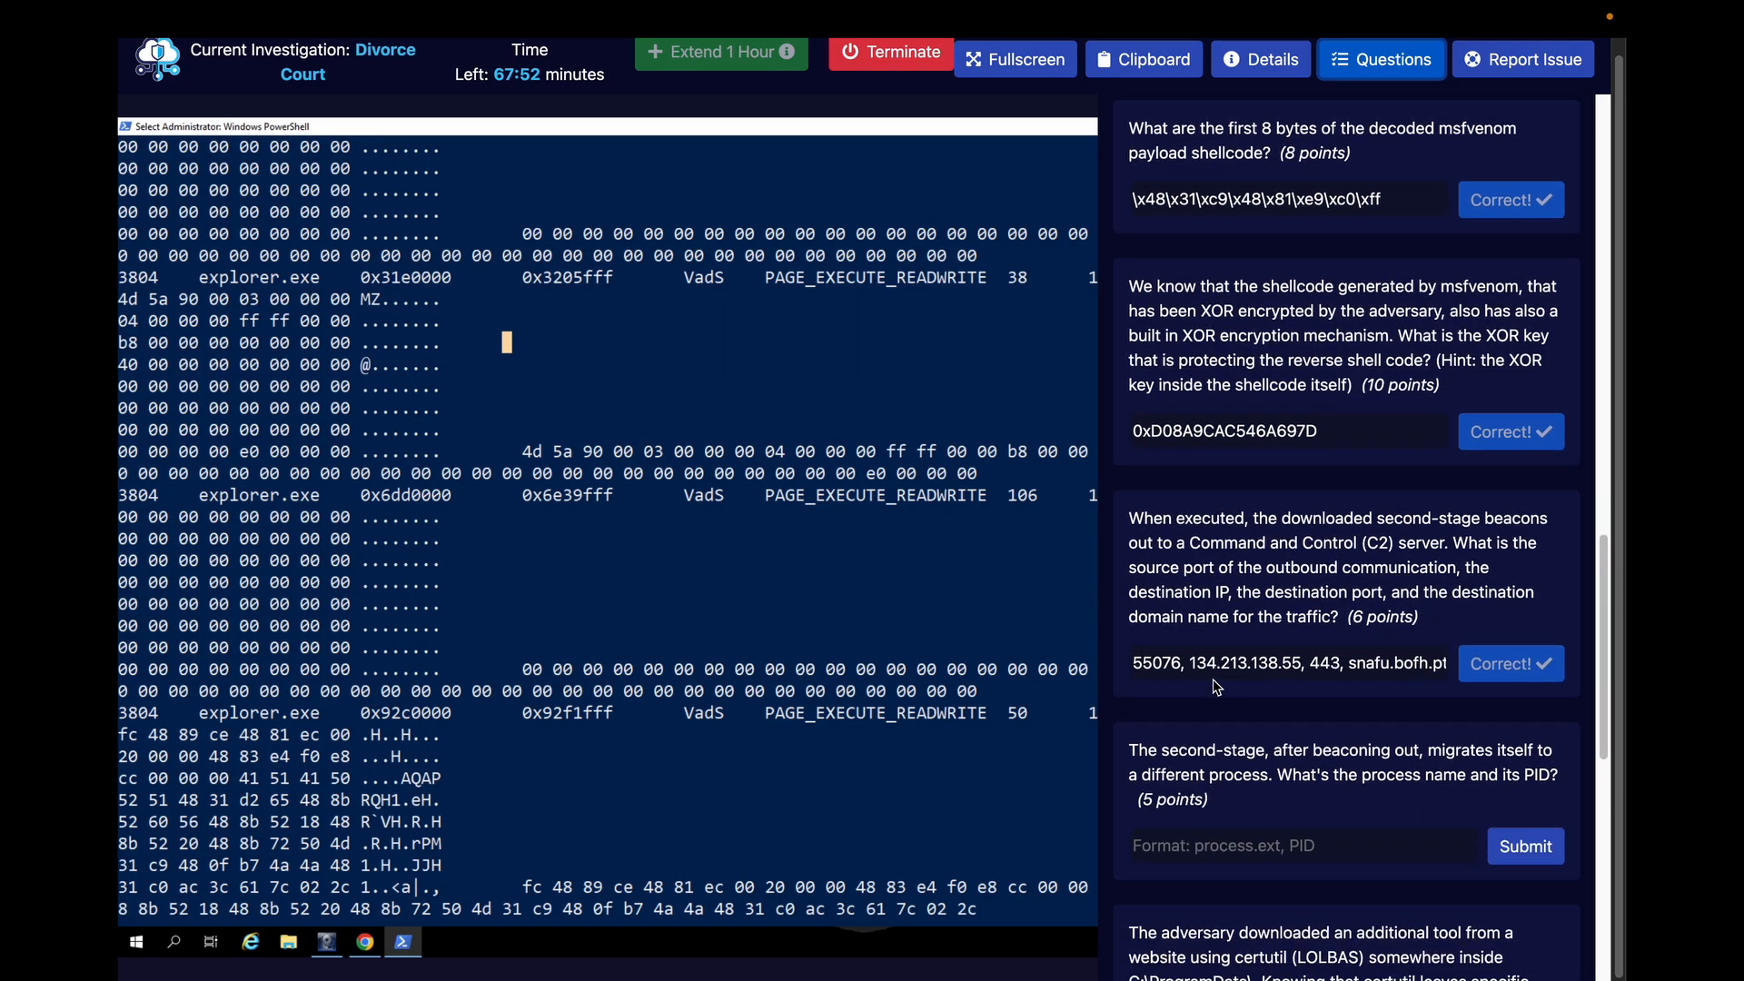
left_click(1175, 614)
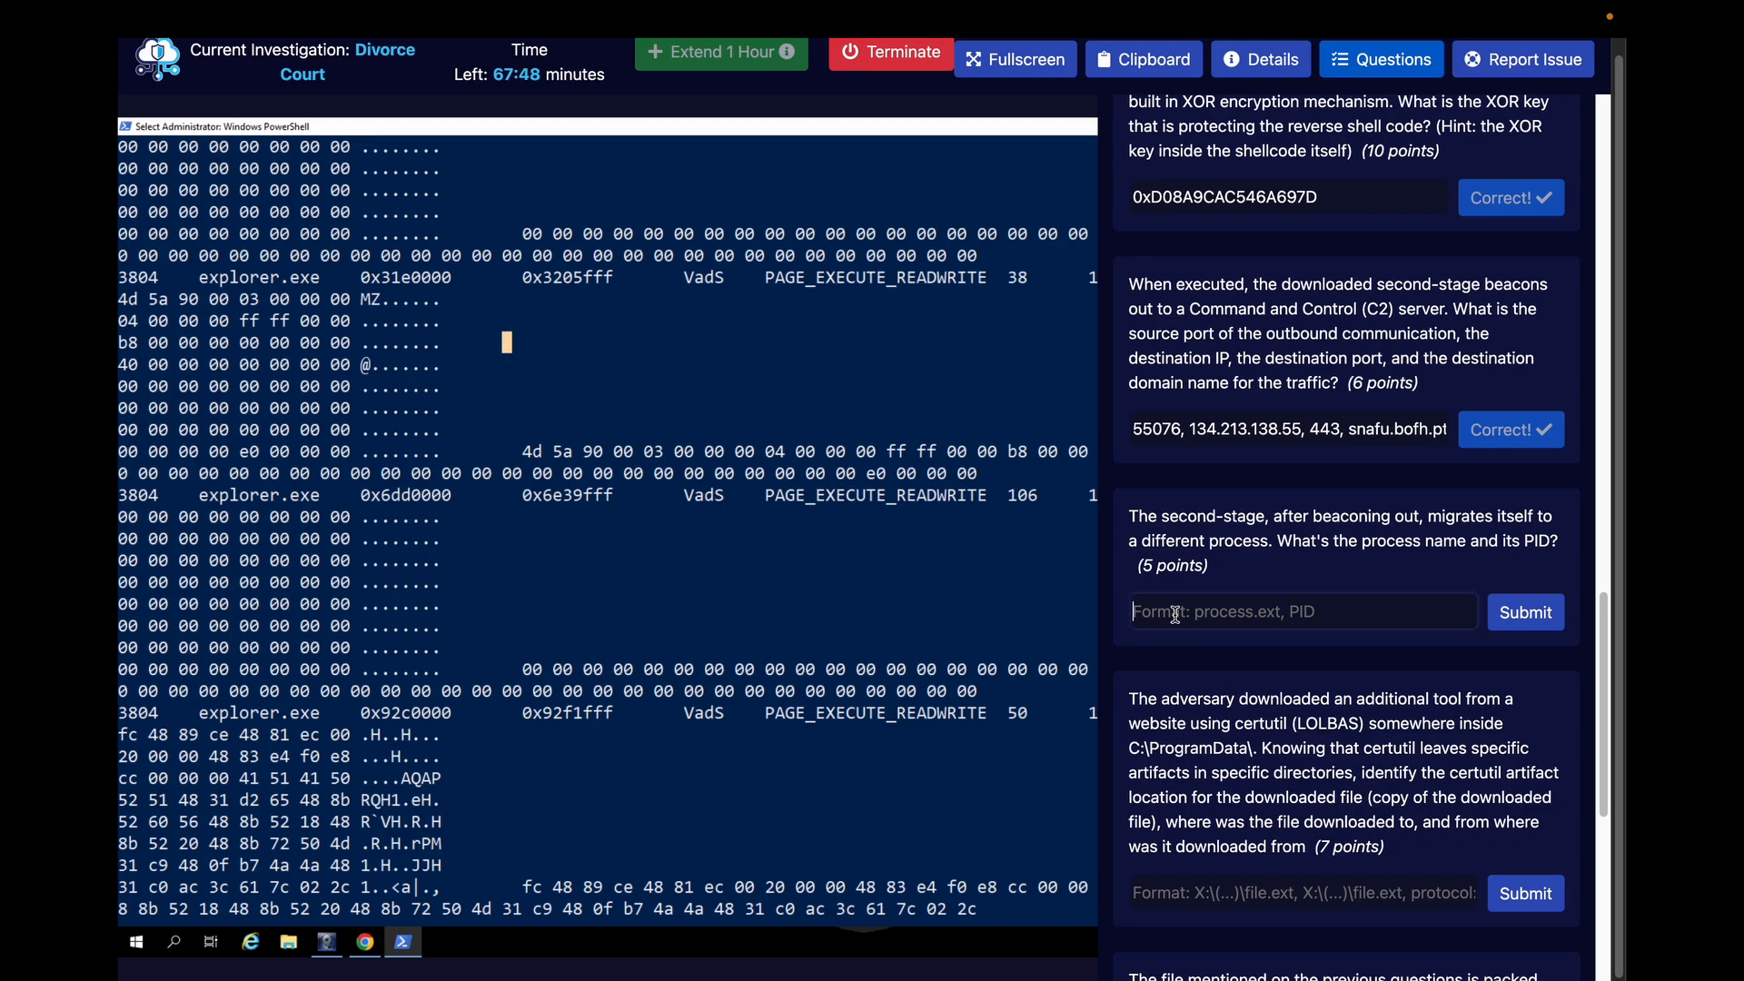
type("explorer.e")
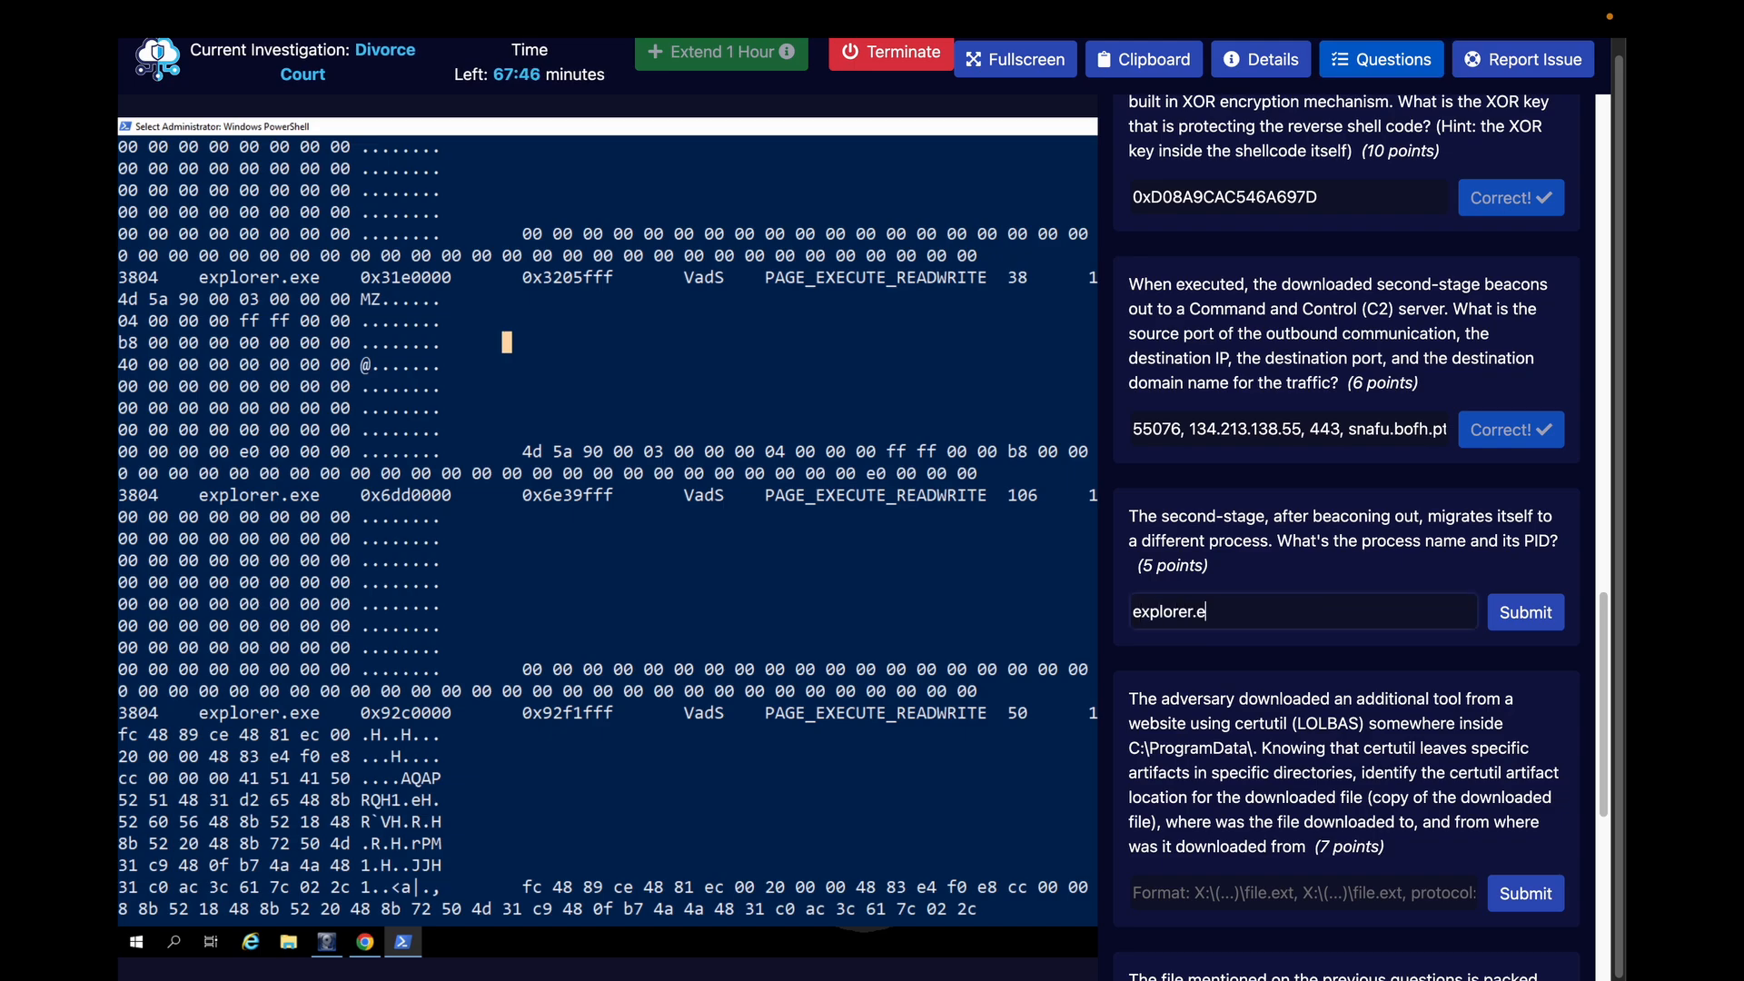
type("xe, 3804")
left_click(1551, 625)
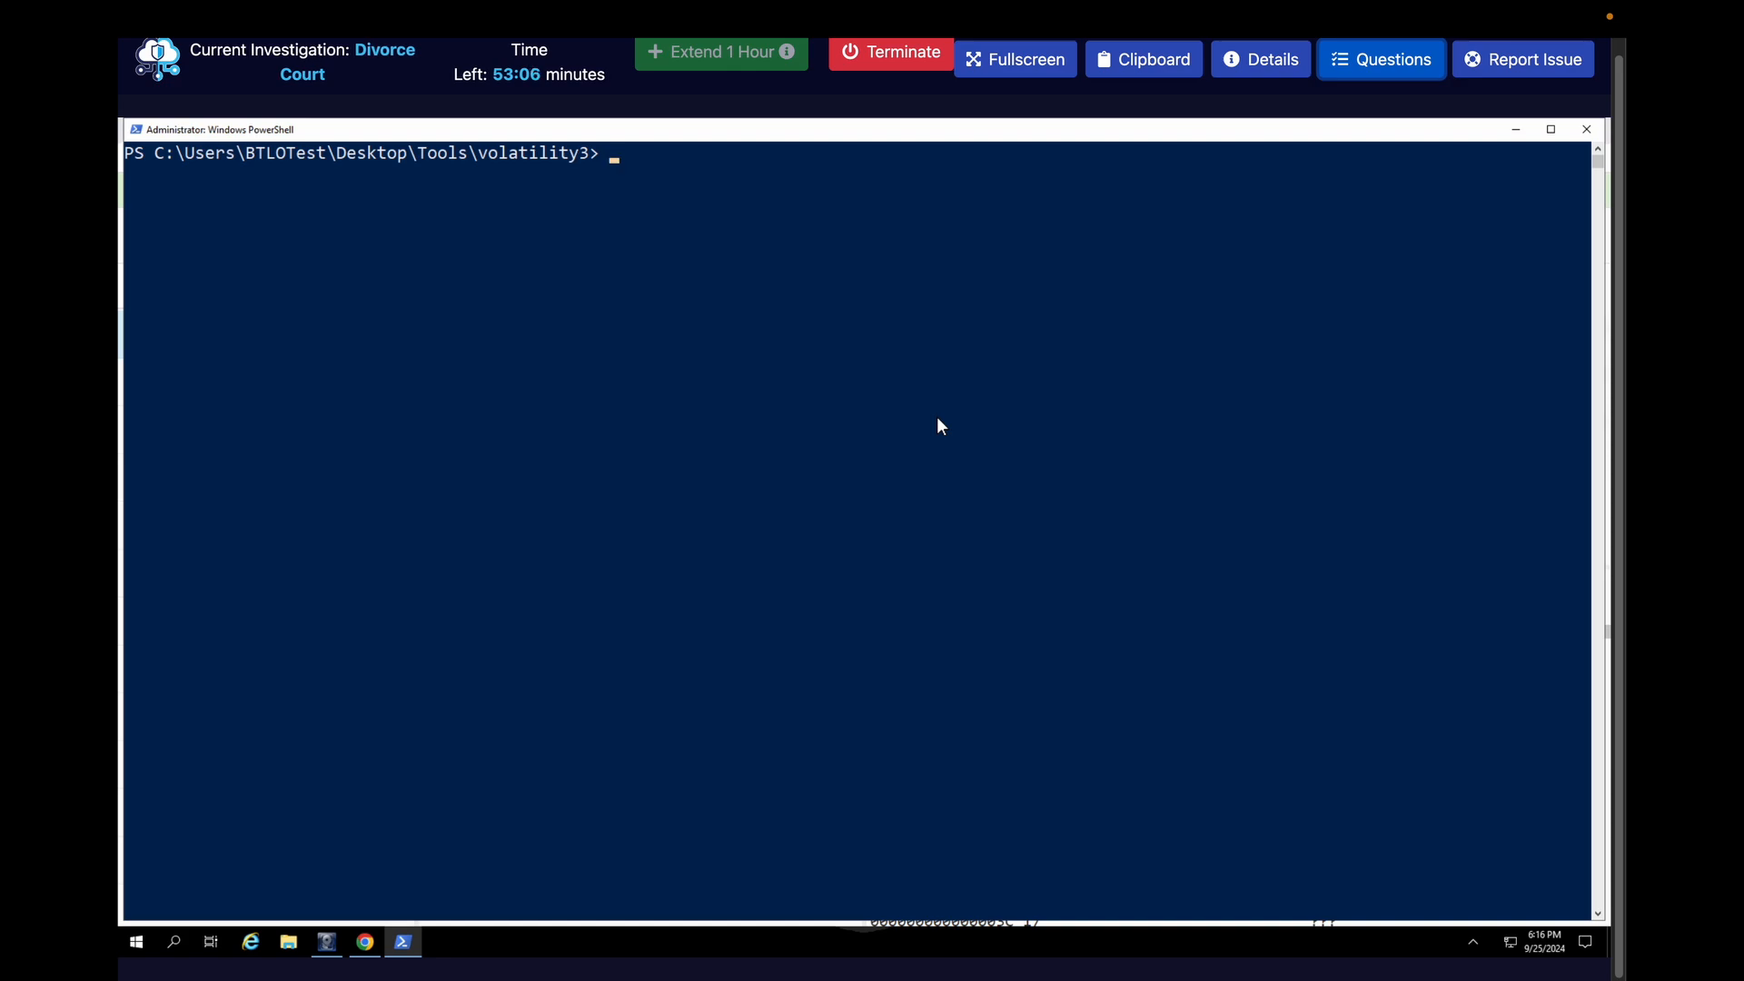
Switch to the ThinkDFIR article on certutil download artefacts and read about the cache locations and the Content and Metadata folders
key("ctrl+Right")
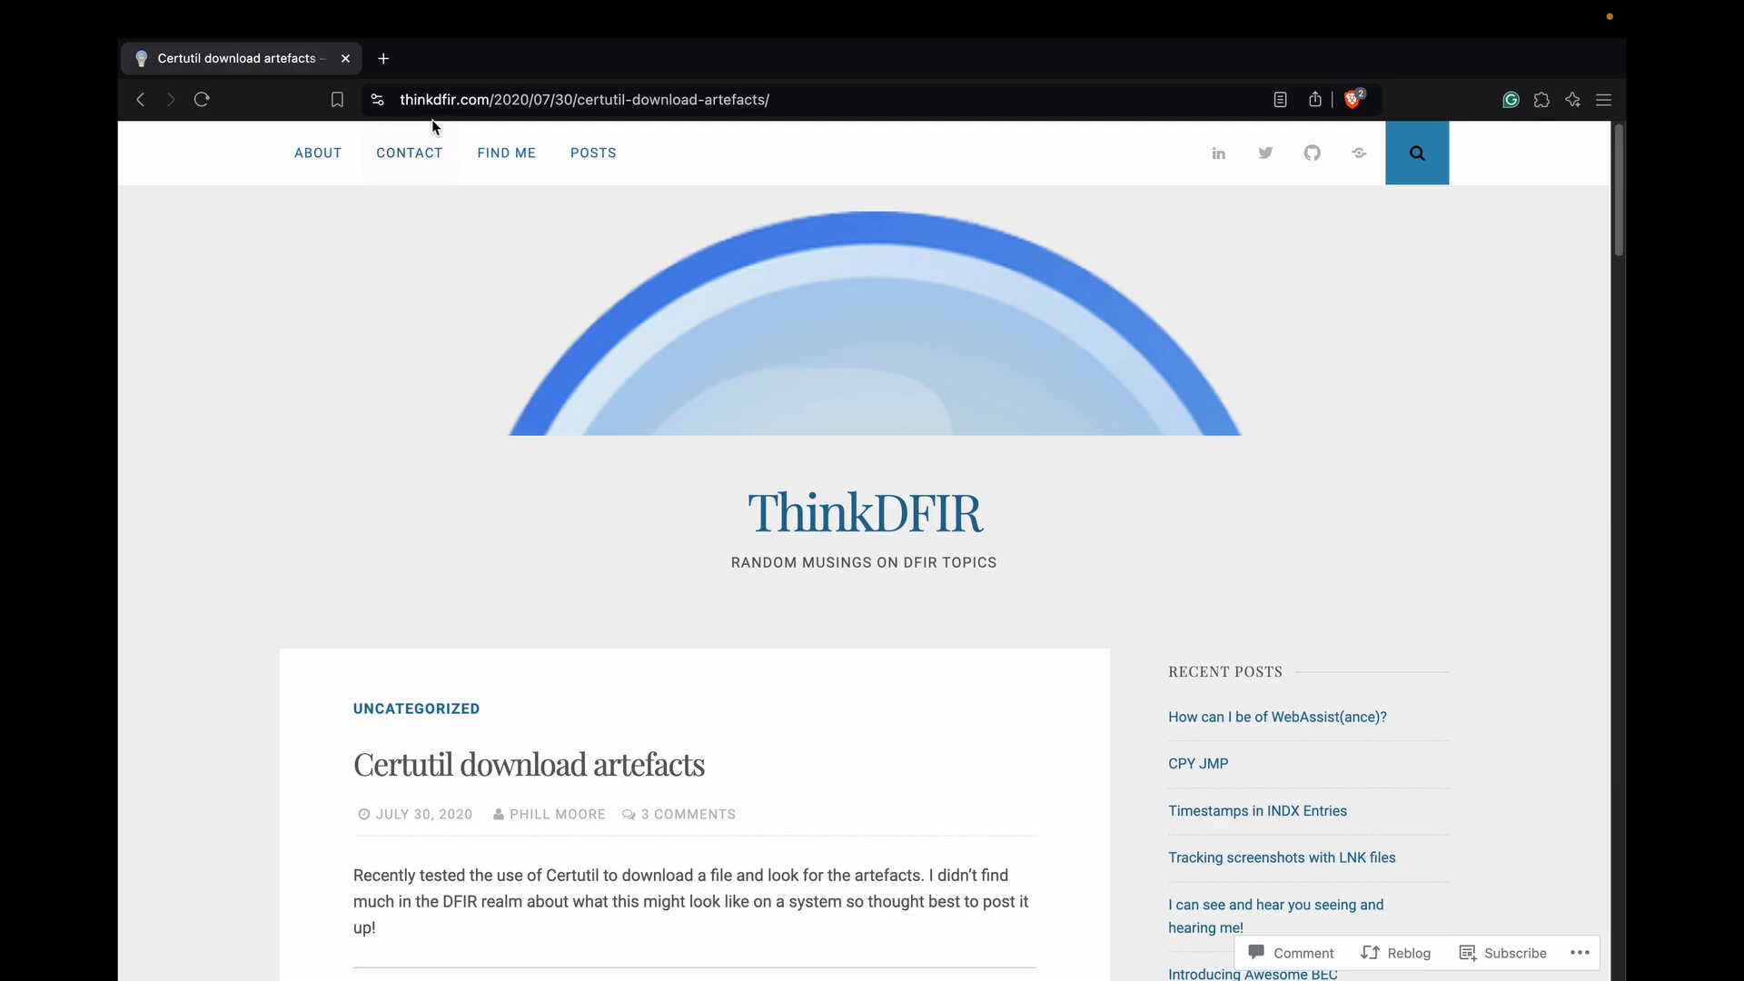
scroll(567, 609, "down", 10)
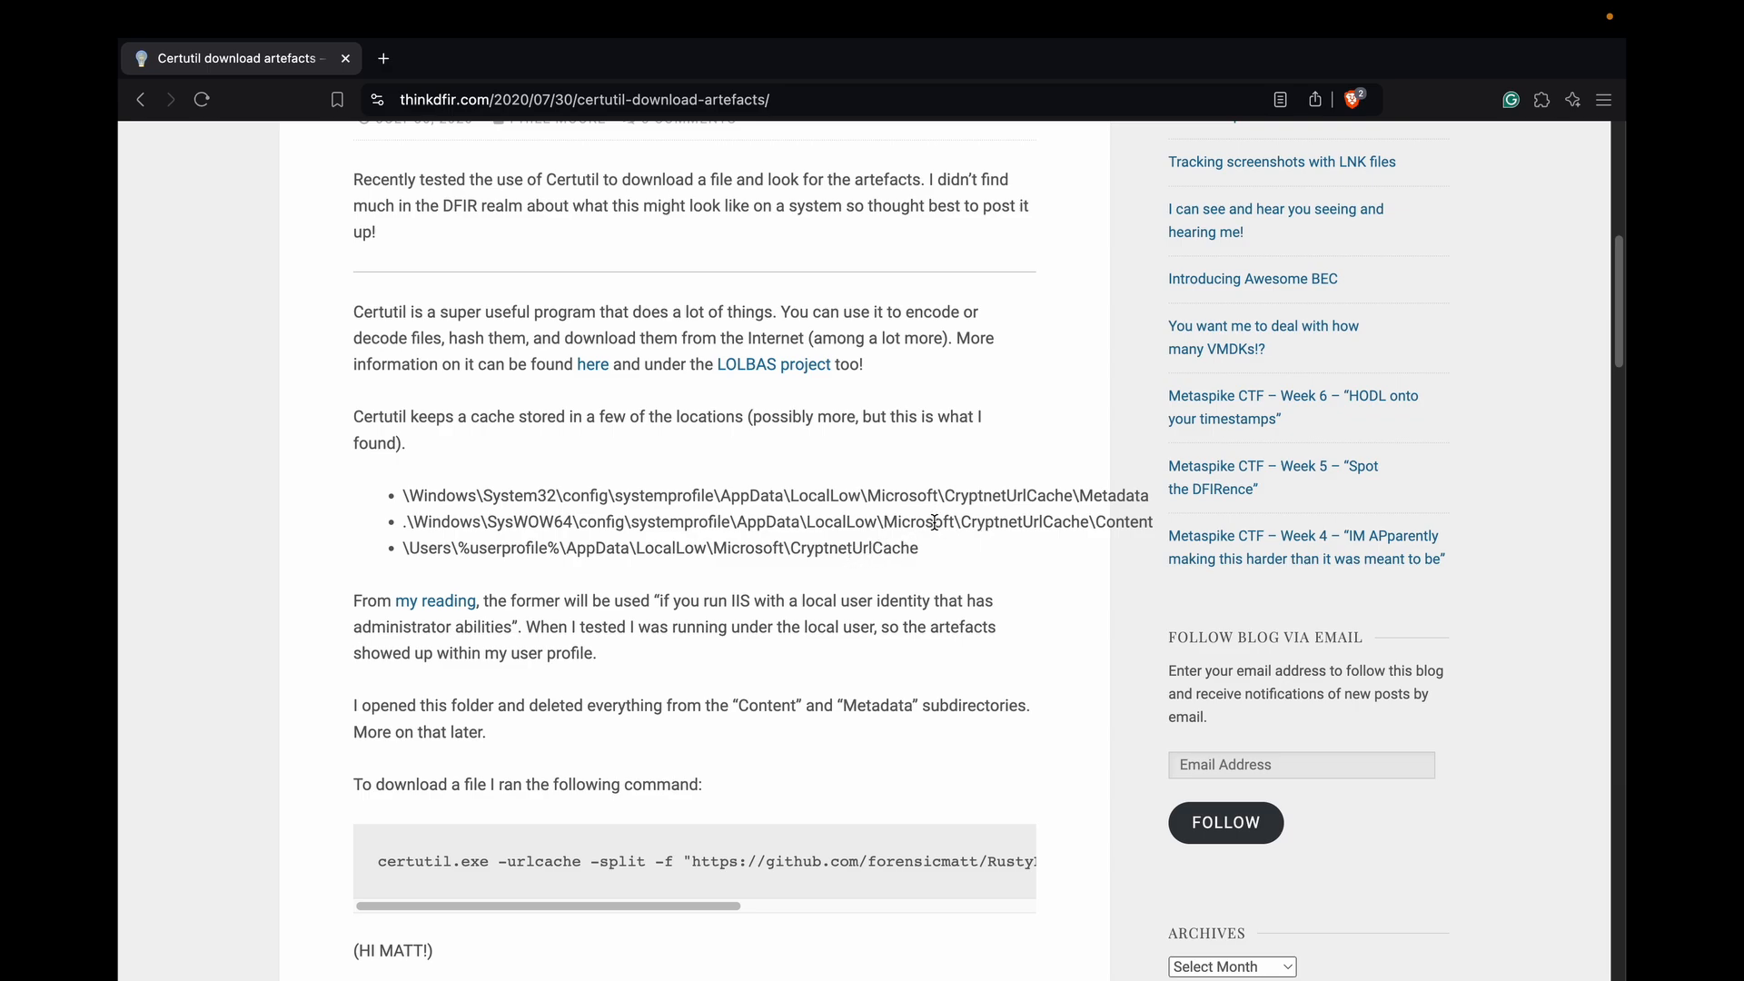
scroll(498, 799, "down", 2)
scroll(498, 799, "down", 6)
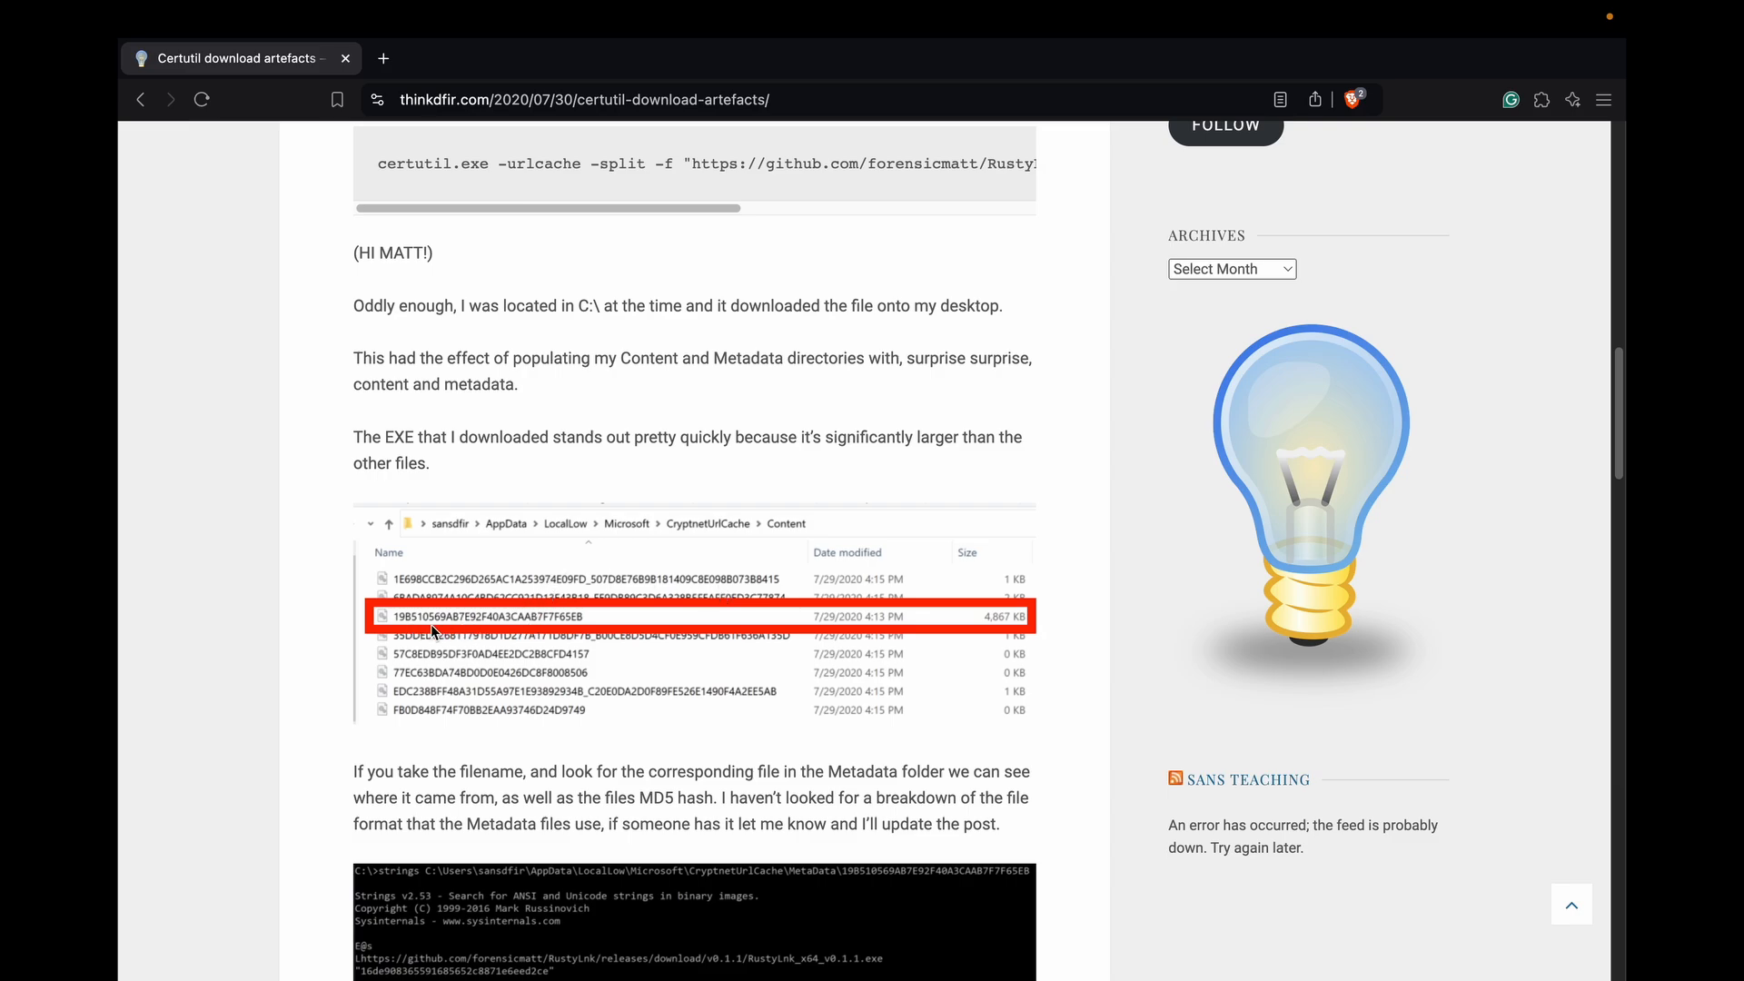
scroll(662, 356, "up", 5)
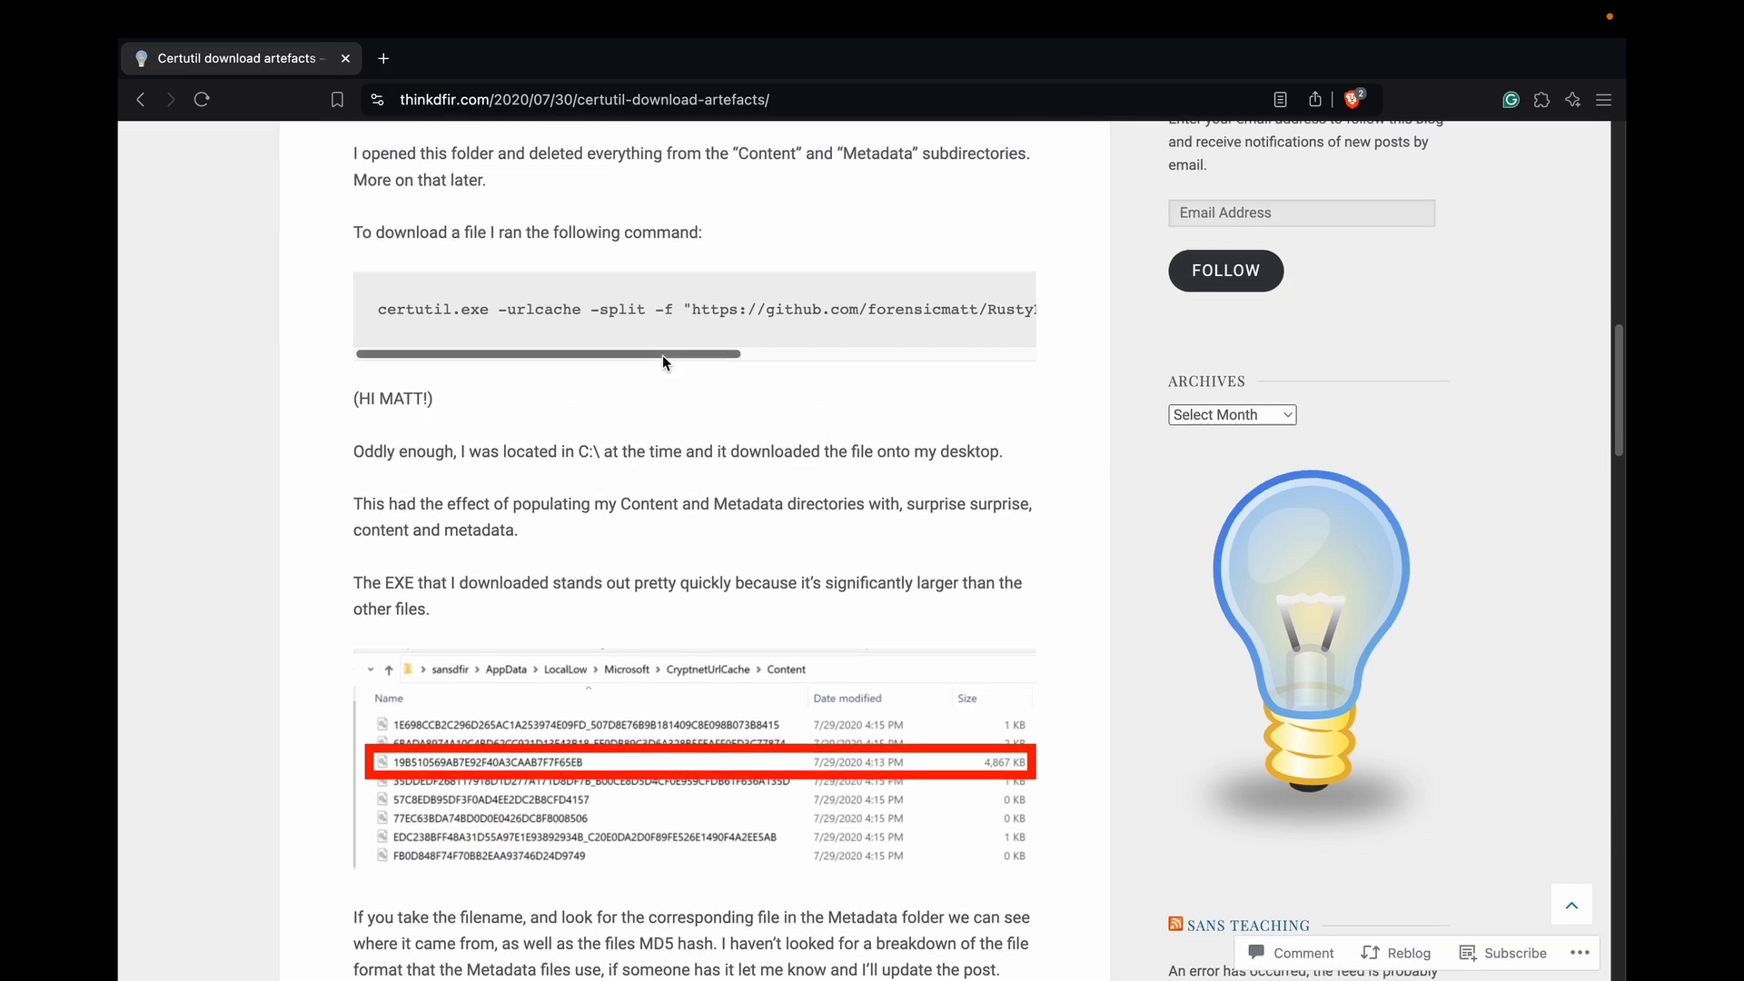
scroll(662, 360, "up", 1)
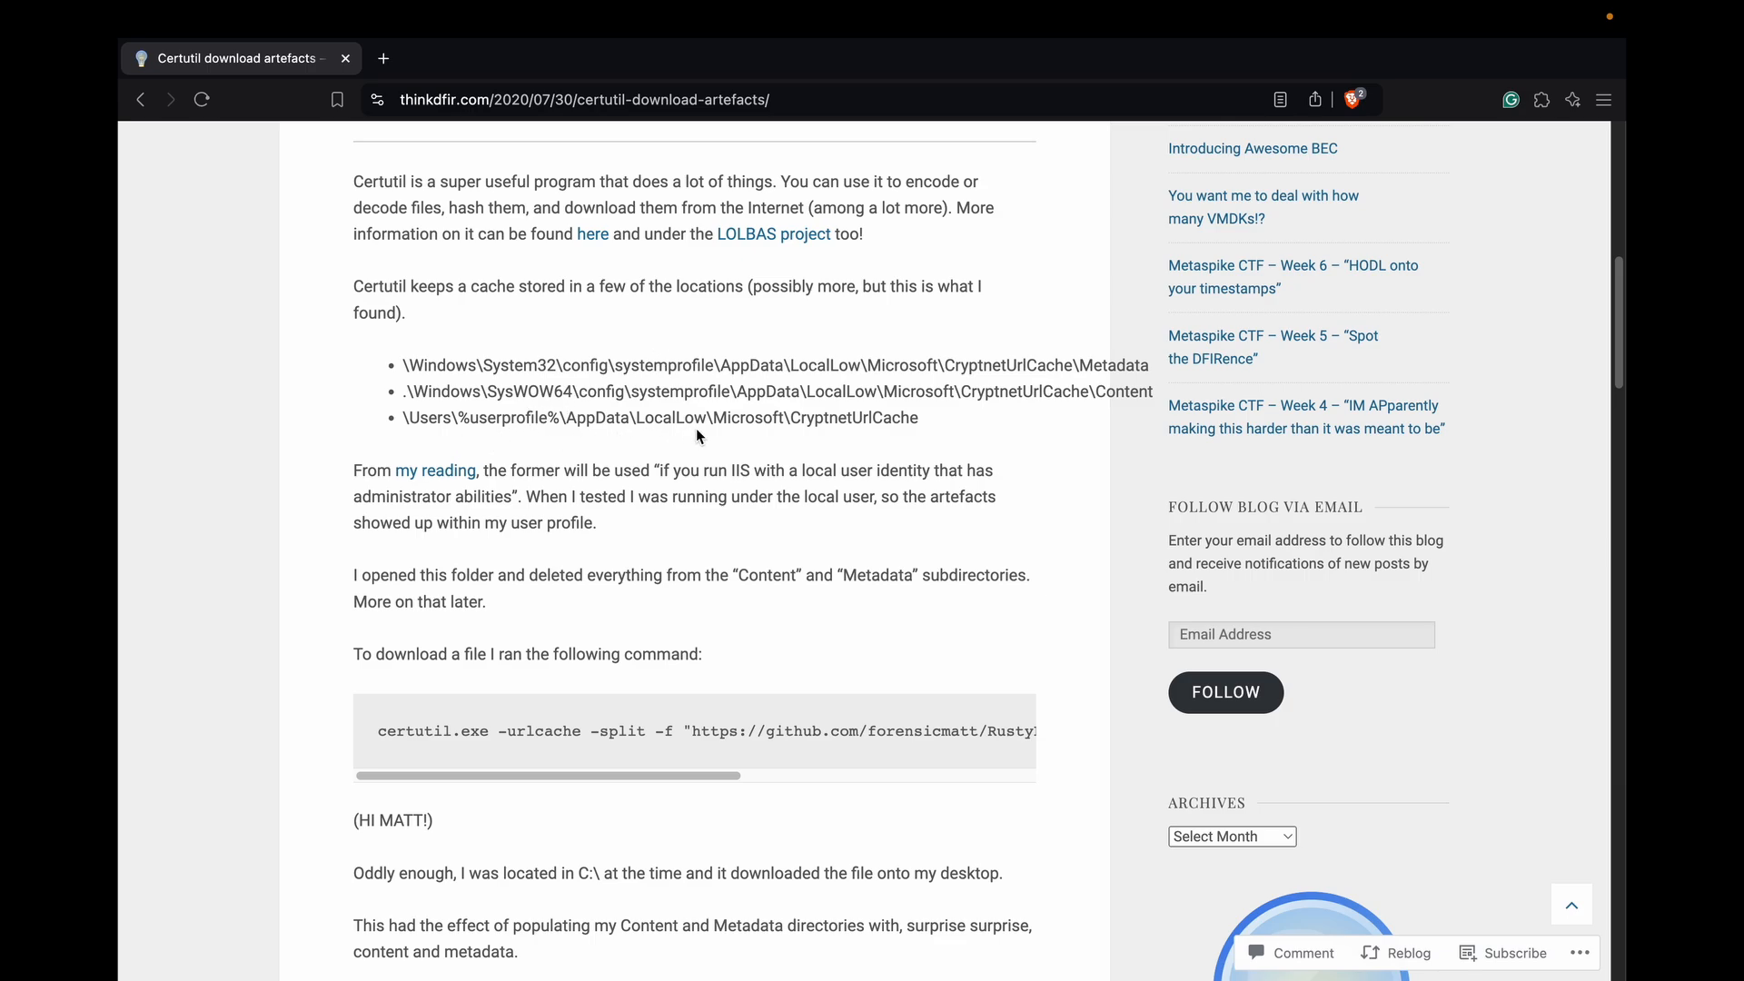
Switch to FTK Imager and open the folder Users\Admin\AppData\LocalLow\Microsoft\CryptnetUrlCache in the disk image
key("ctrl+Left")
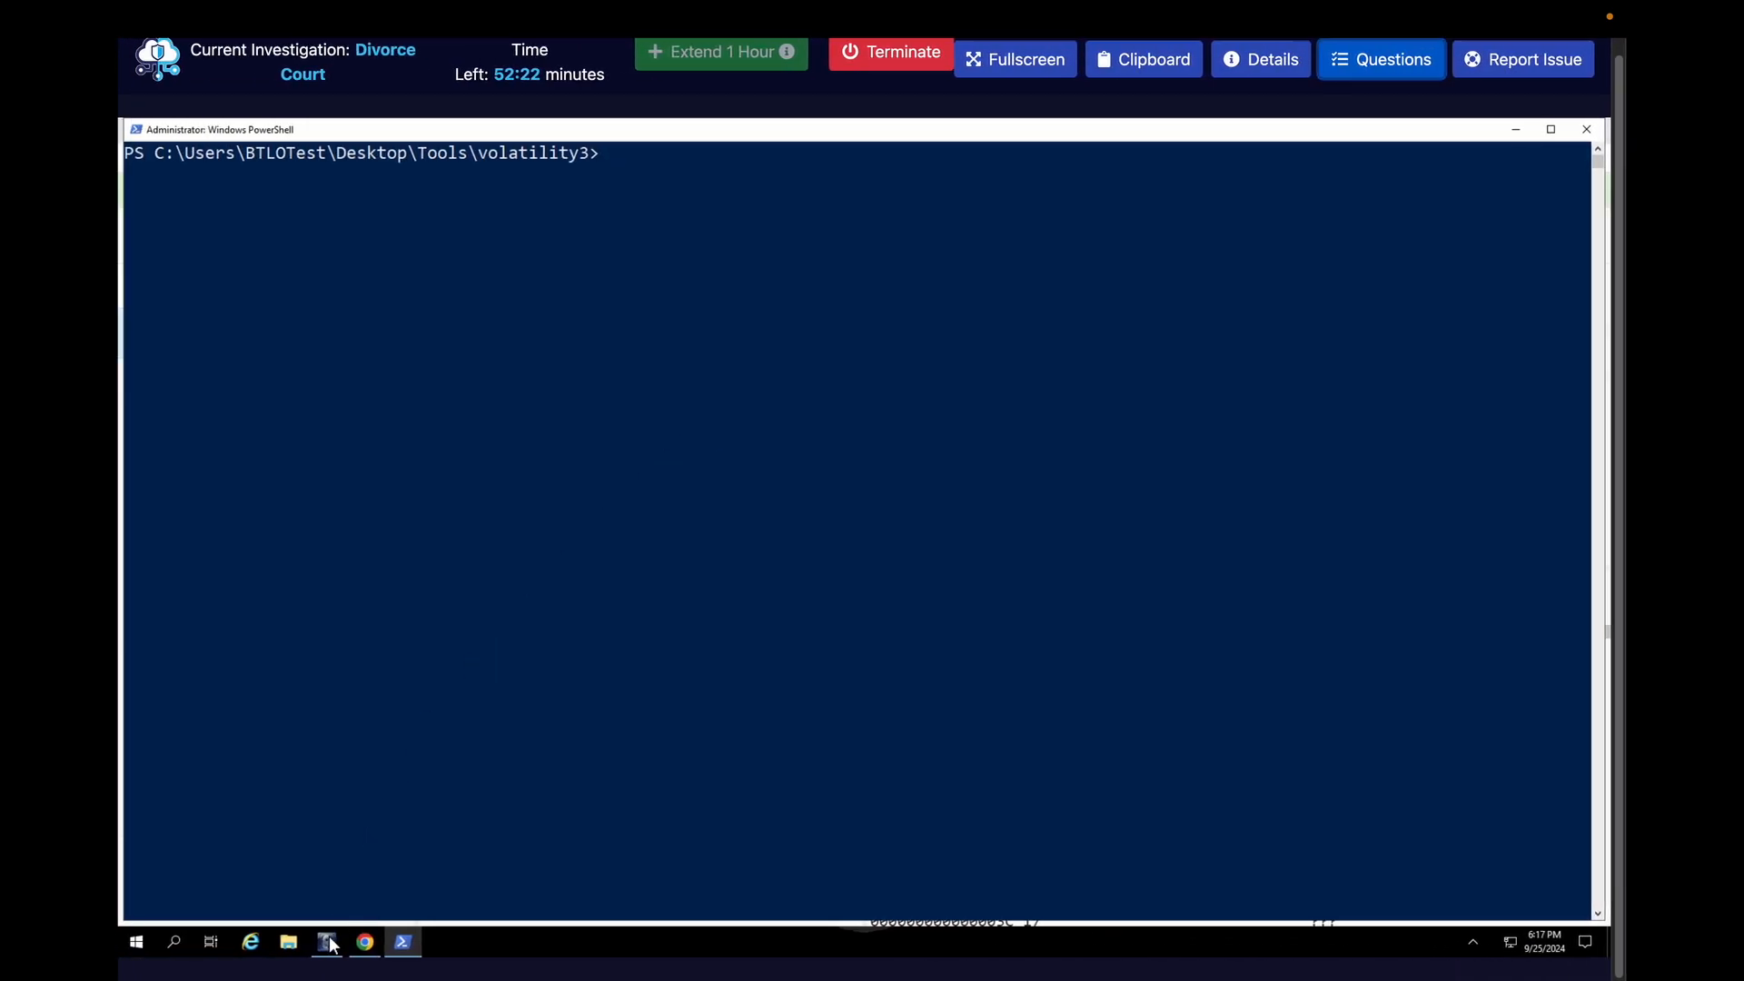
left_click(328, 942)
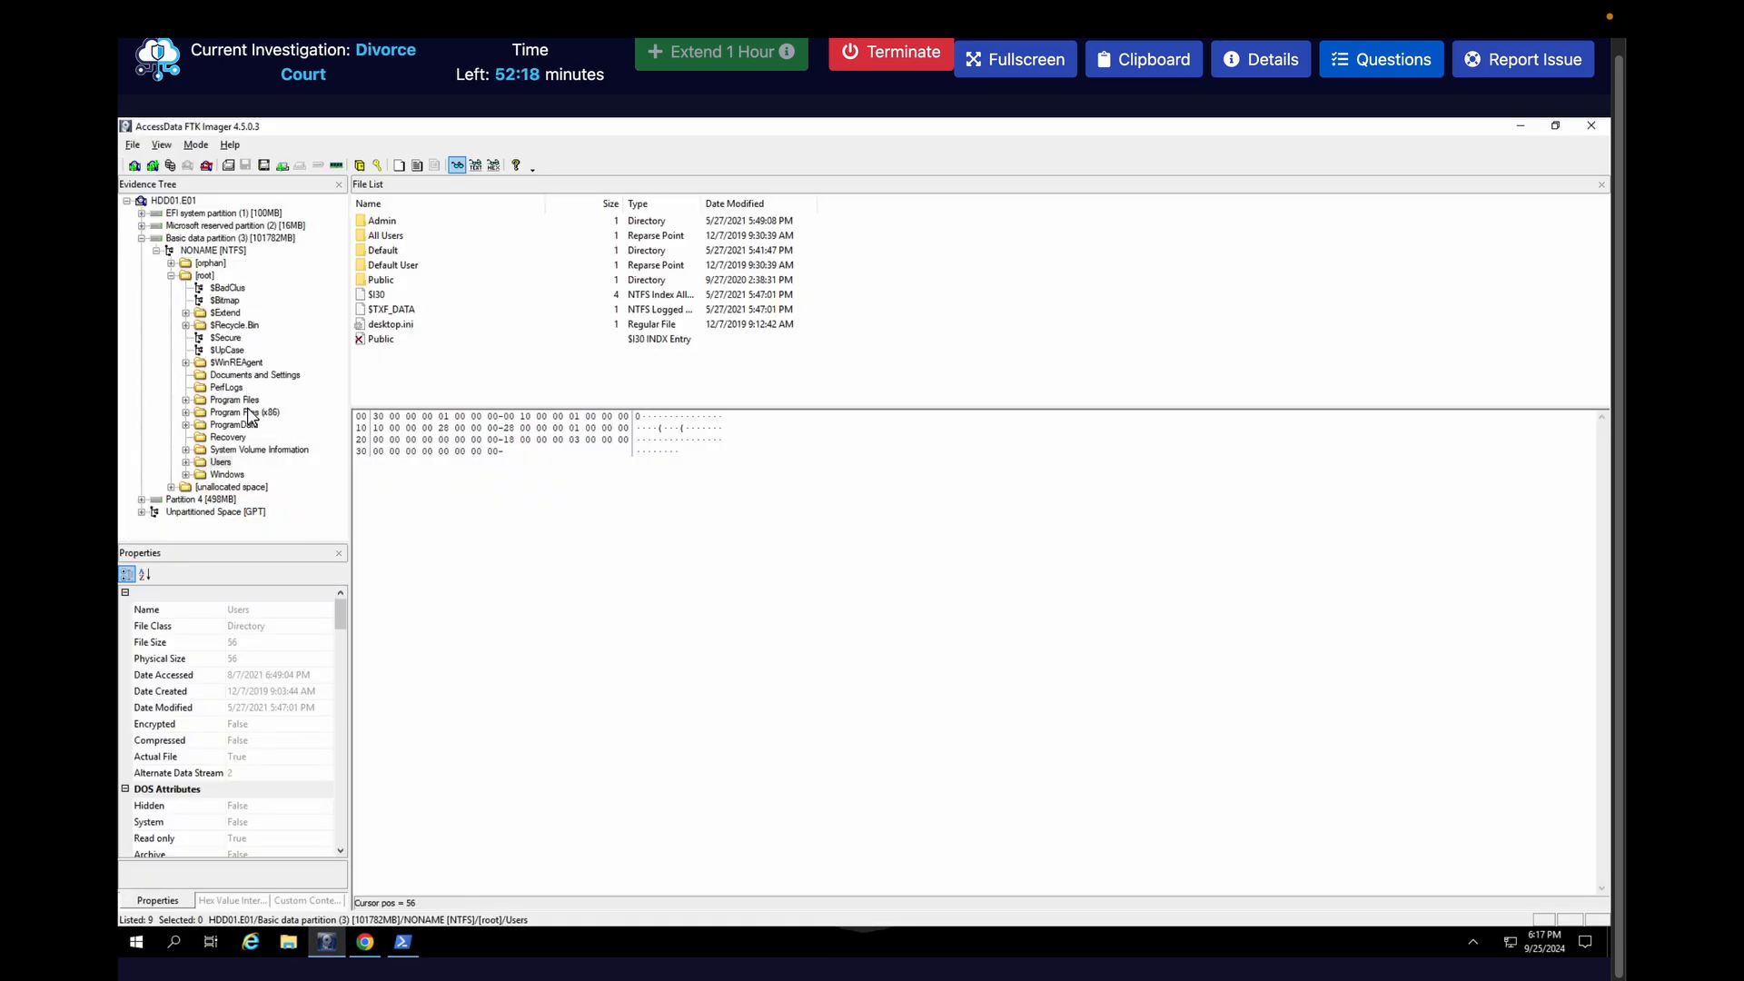
left_click(186, 462)
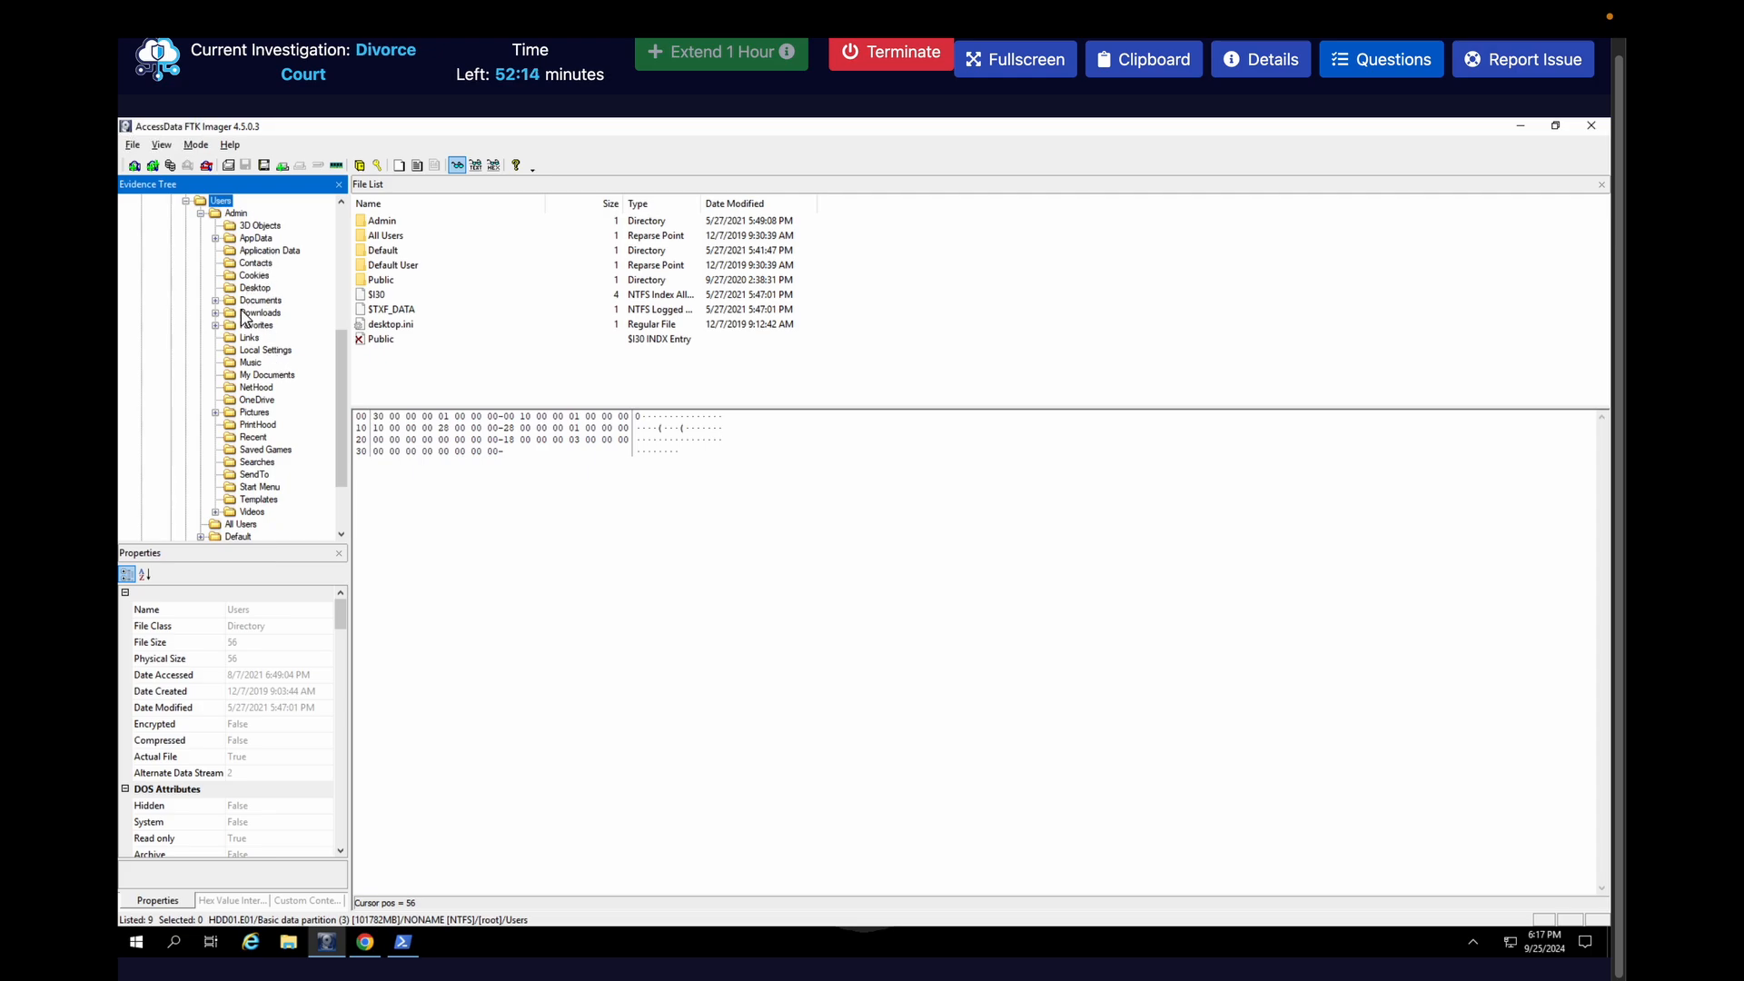
left_click(215, 237)
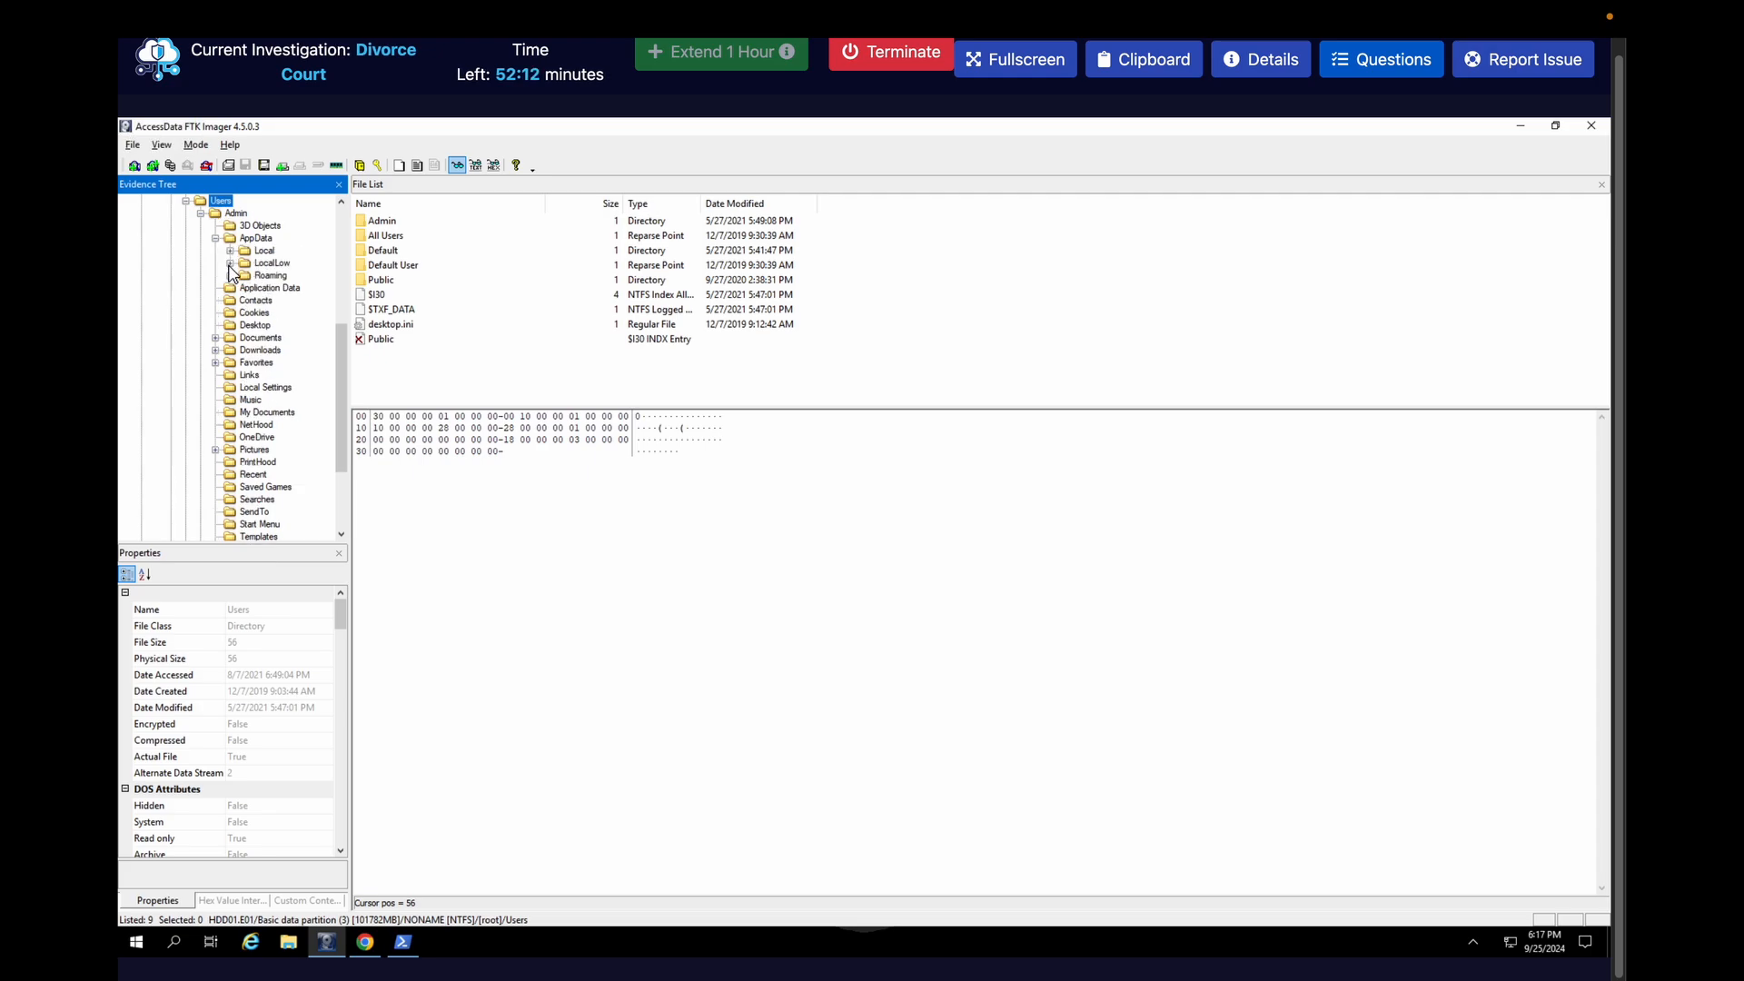
left_click(230, 263)
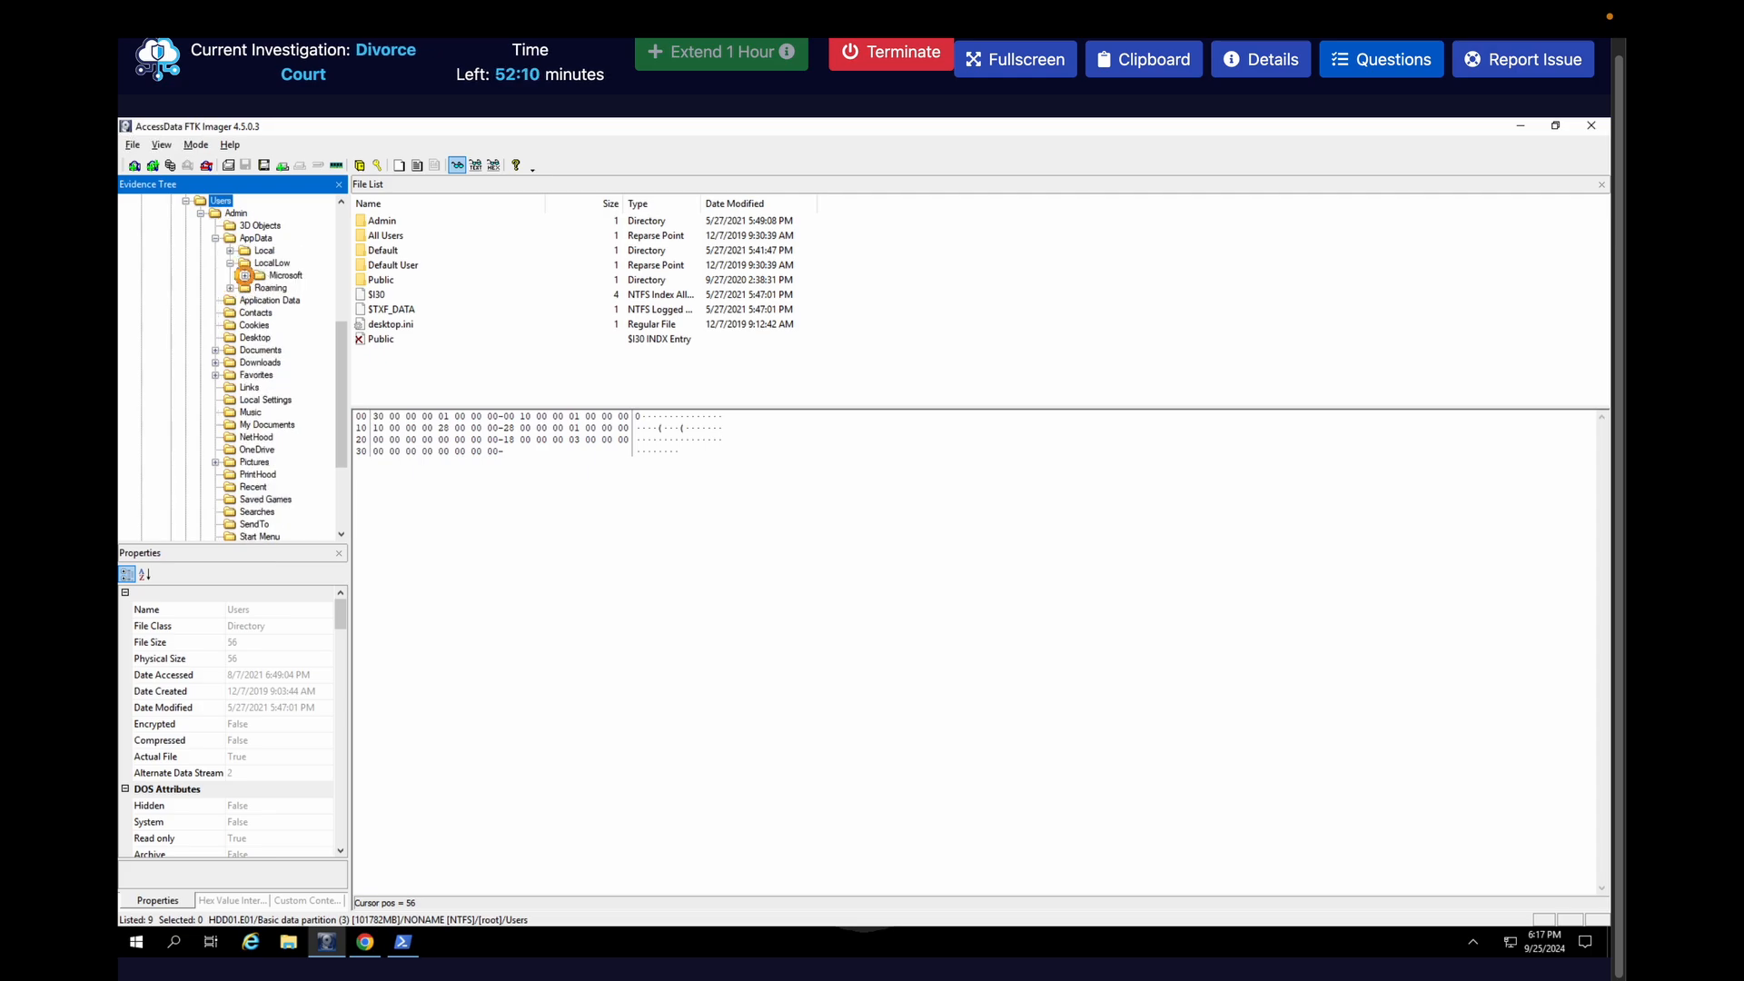
left_click(245, 276)
left_click(283, 291)
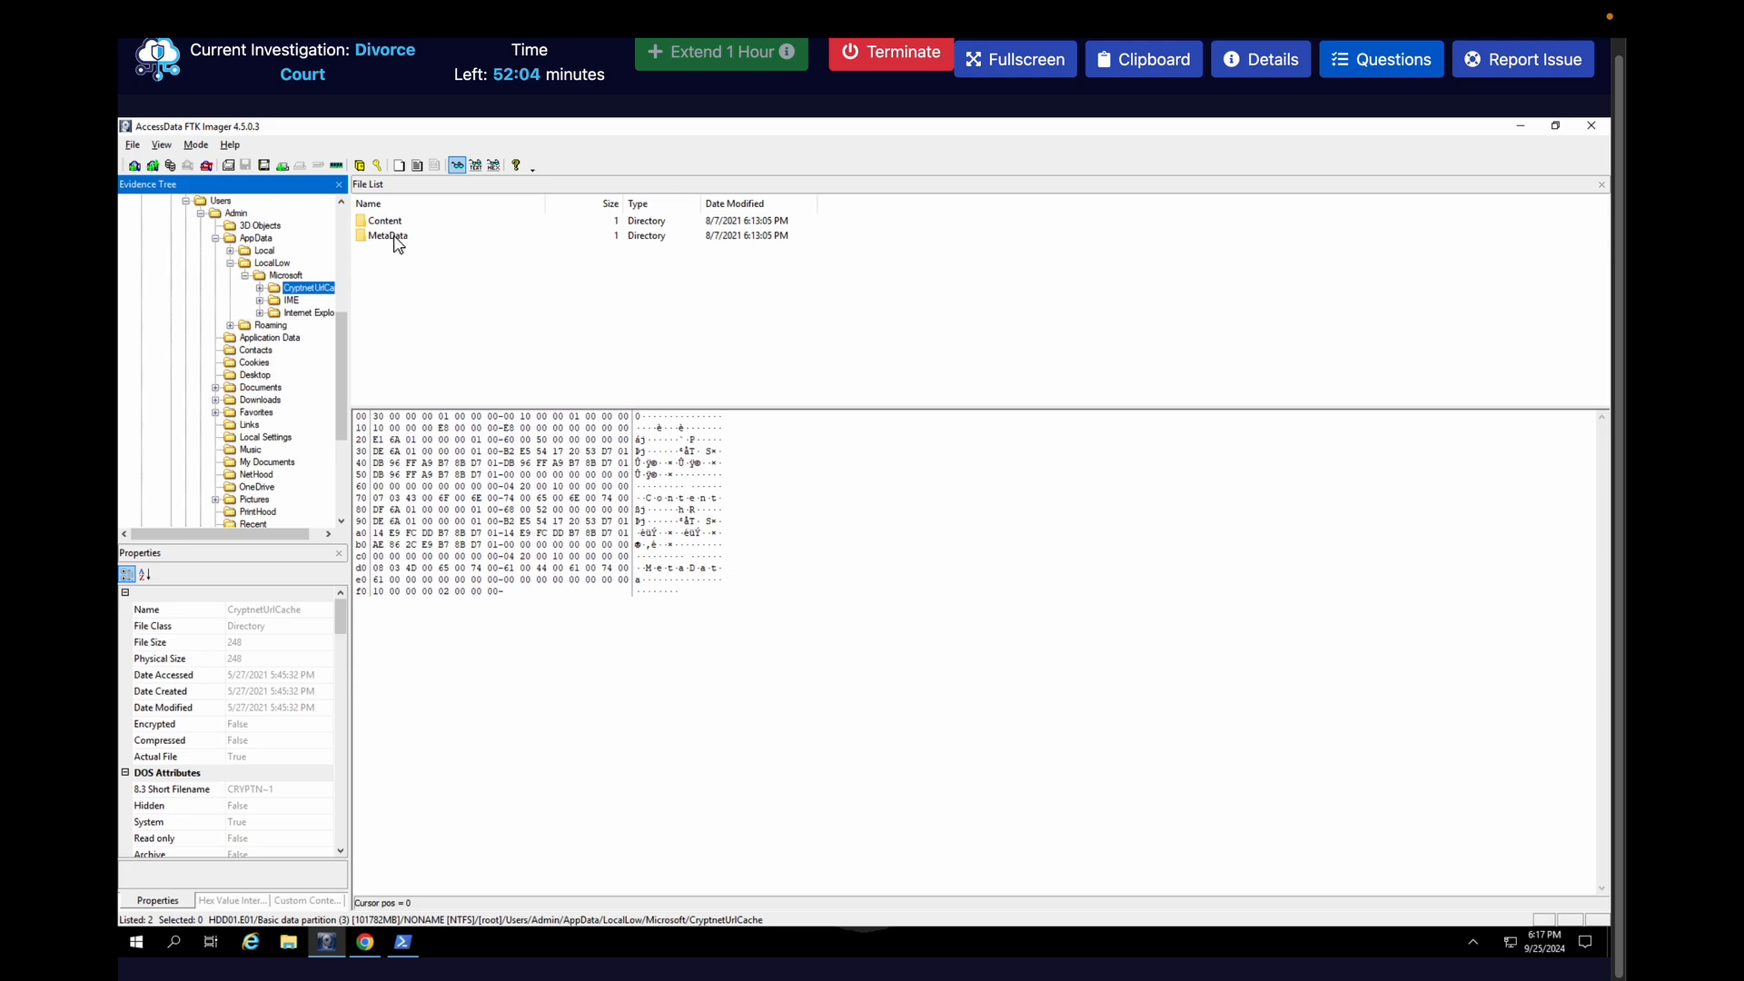
Expand CryptnetUrlCache in the evidence tree and list the files in its MetaData folder
left_click(394, 237)
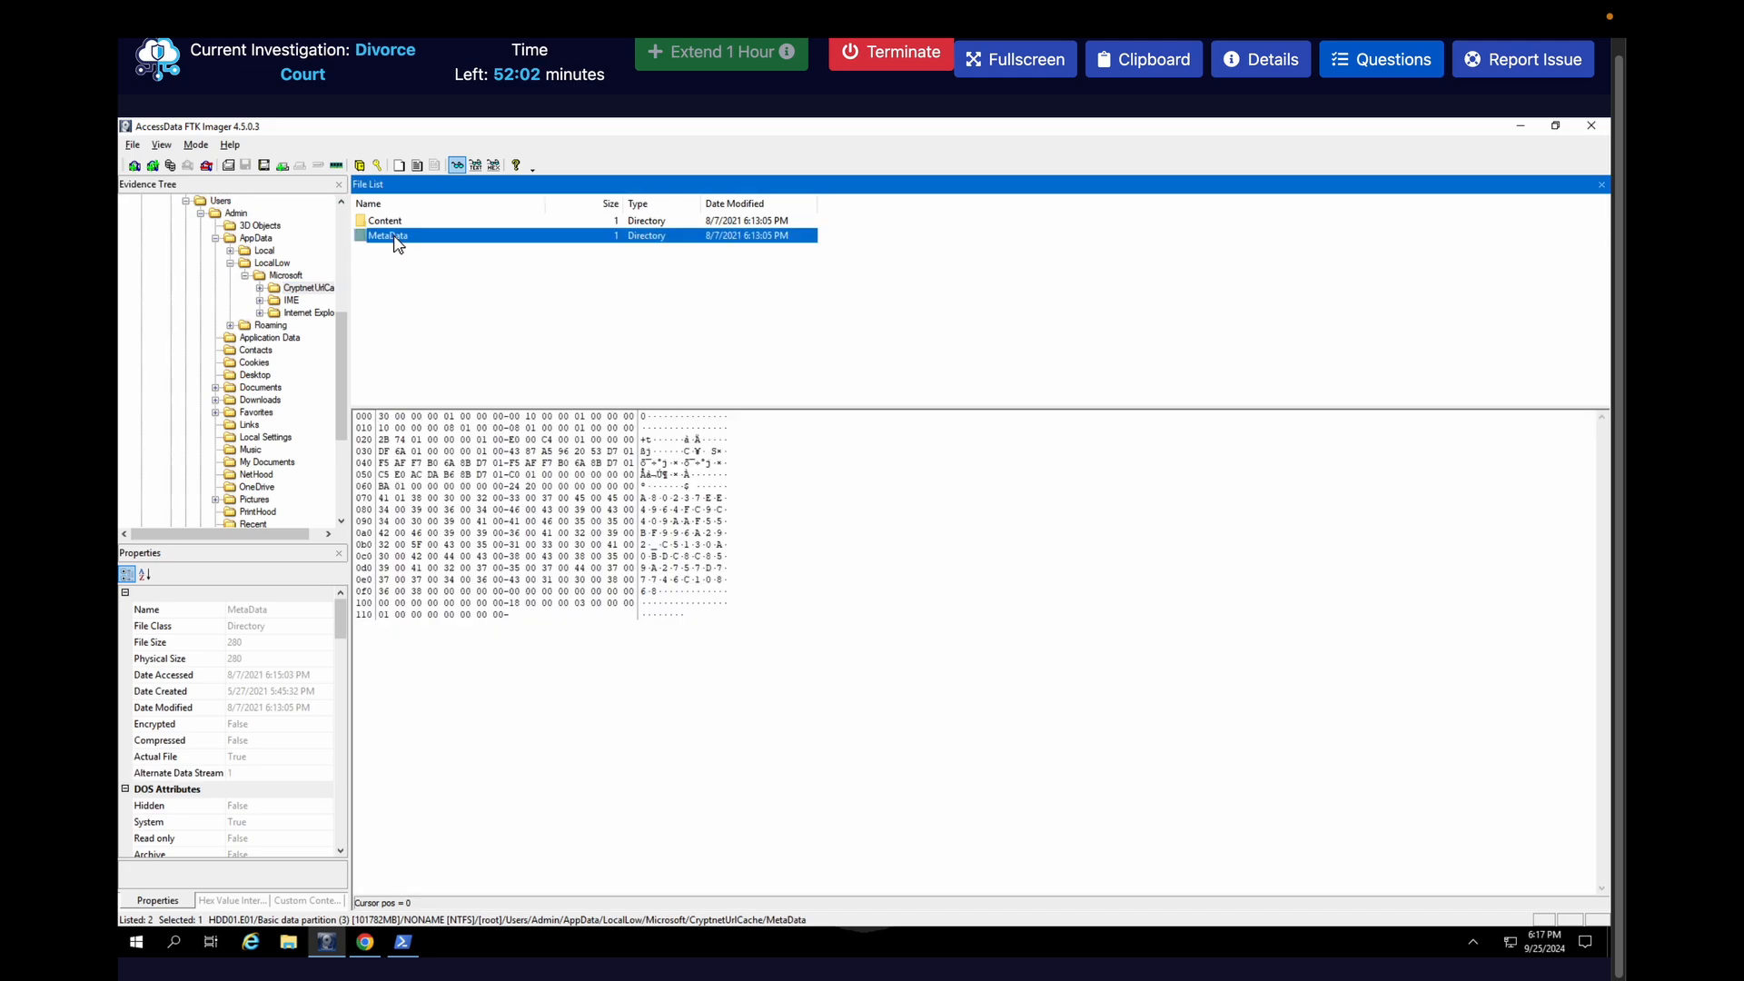
left_click(260, 288)
left_click(290, 288)
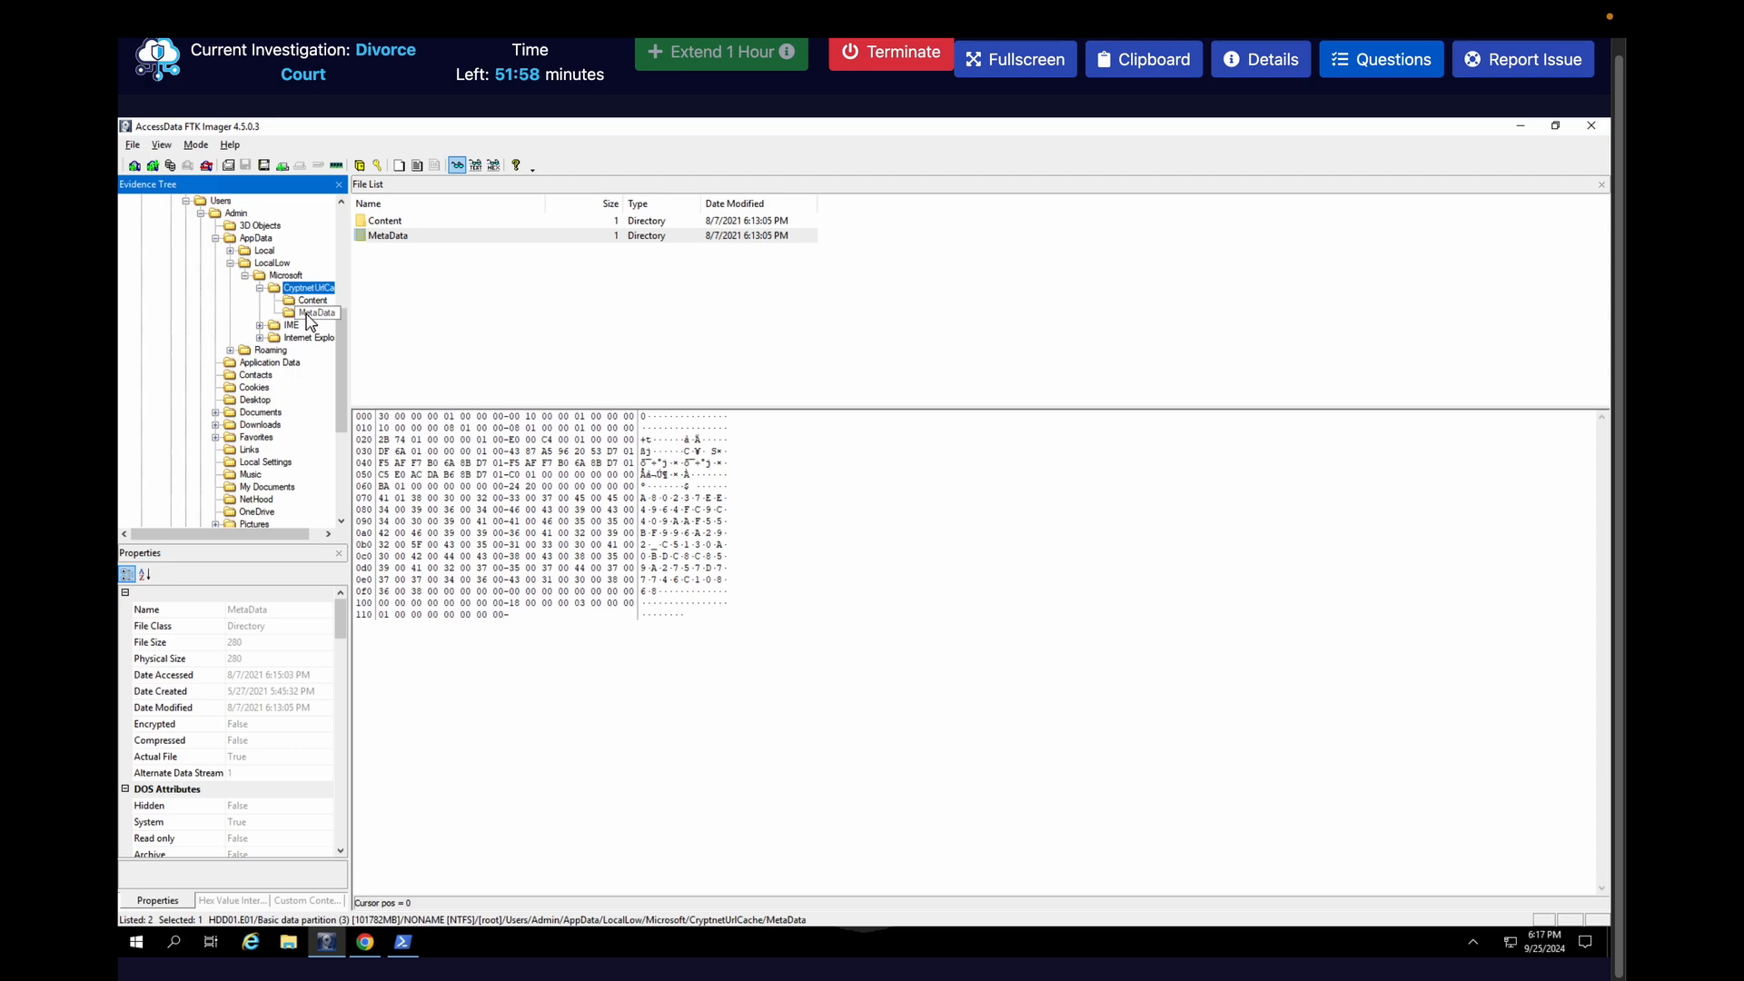
left_click(309, 313)
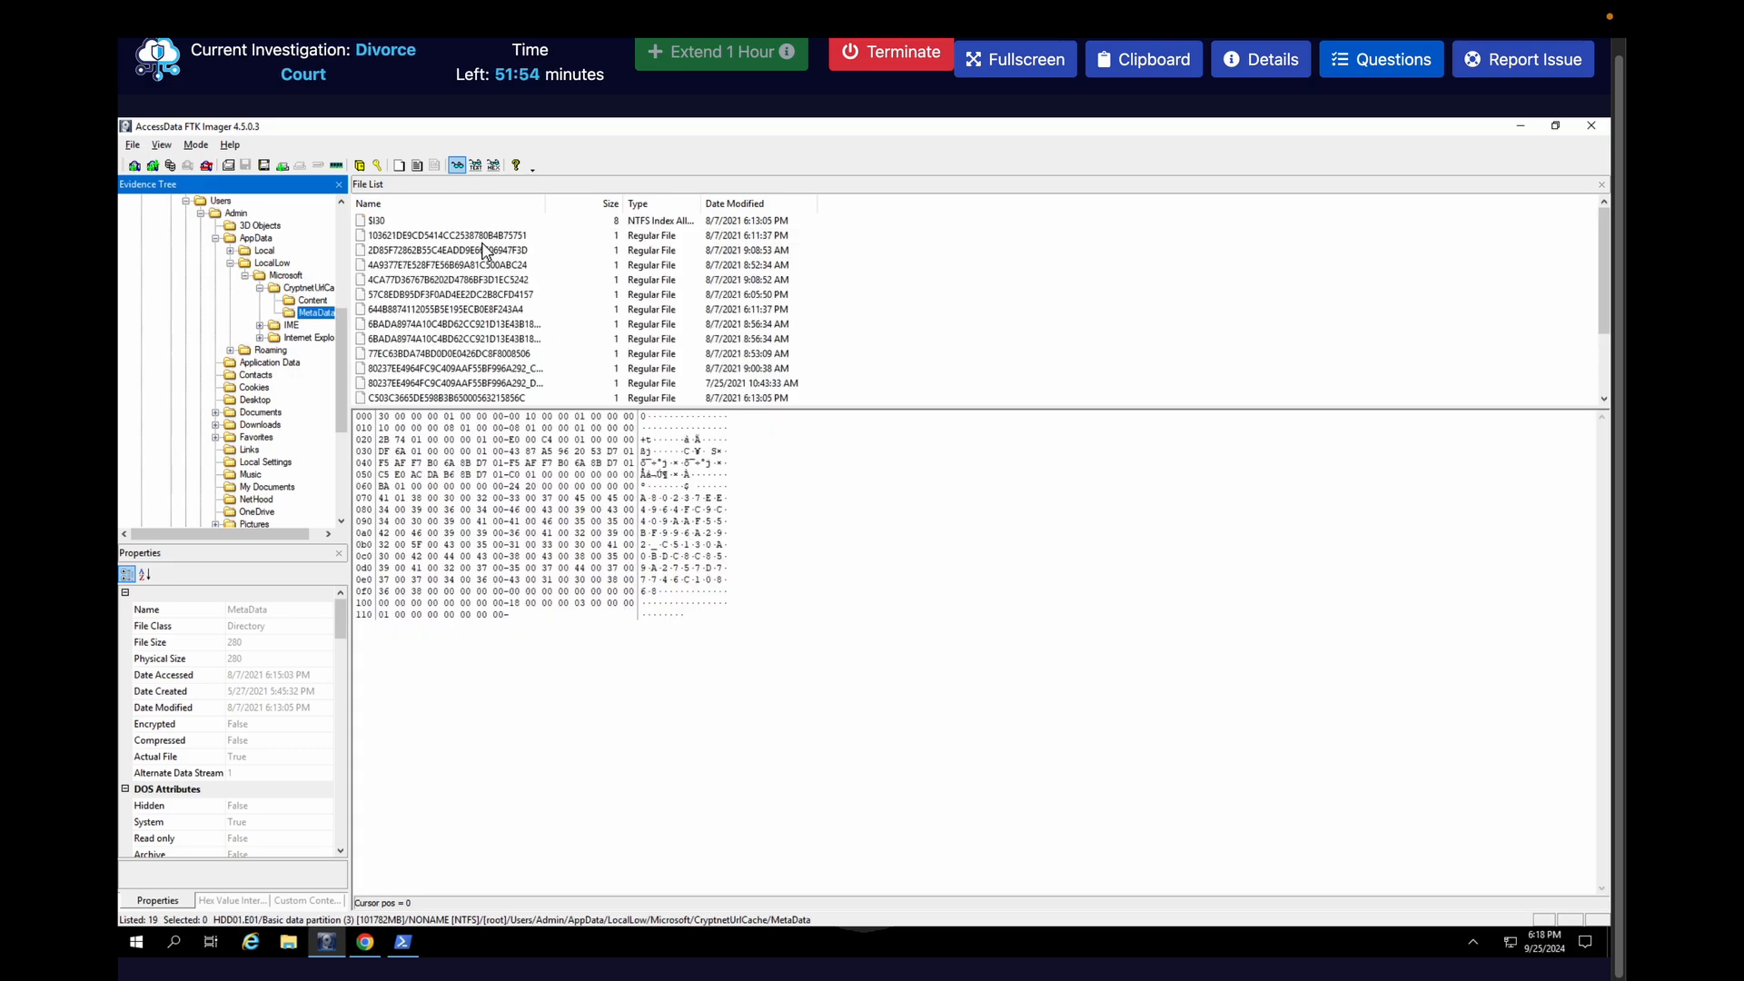
left_click(447, 237)
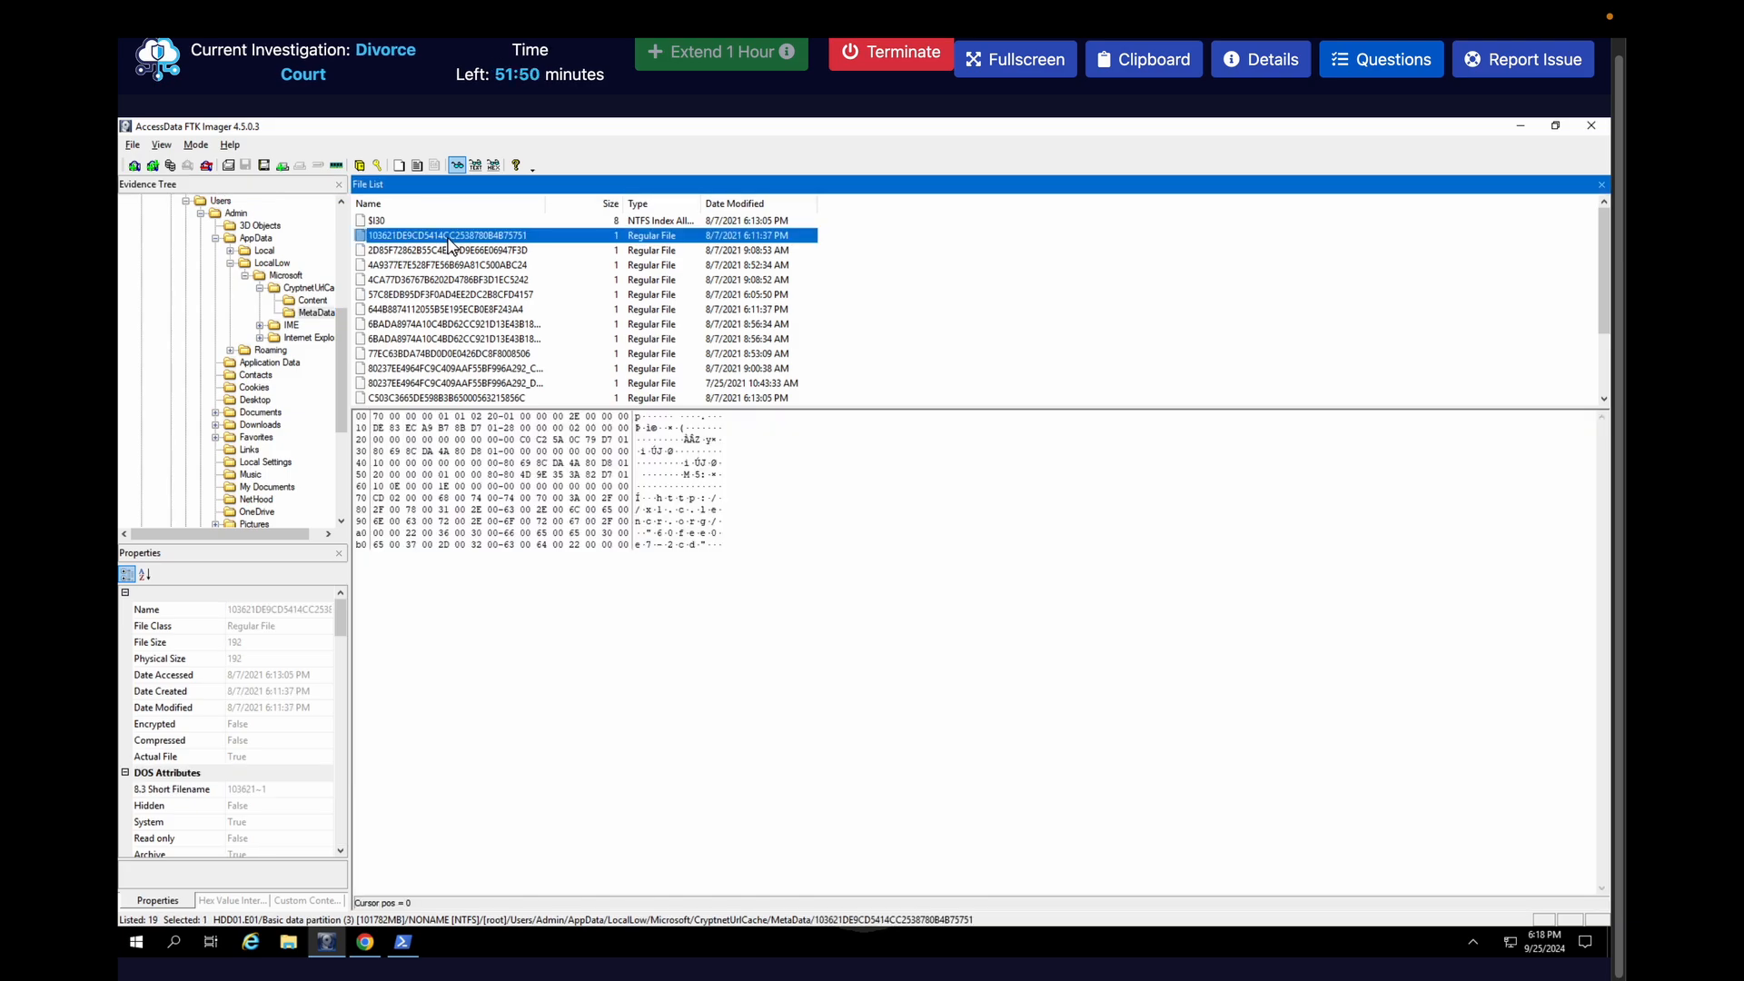
left_click(432, 325)
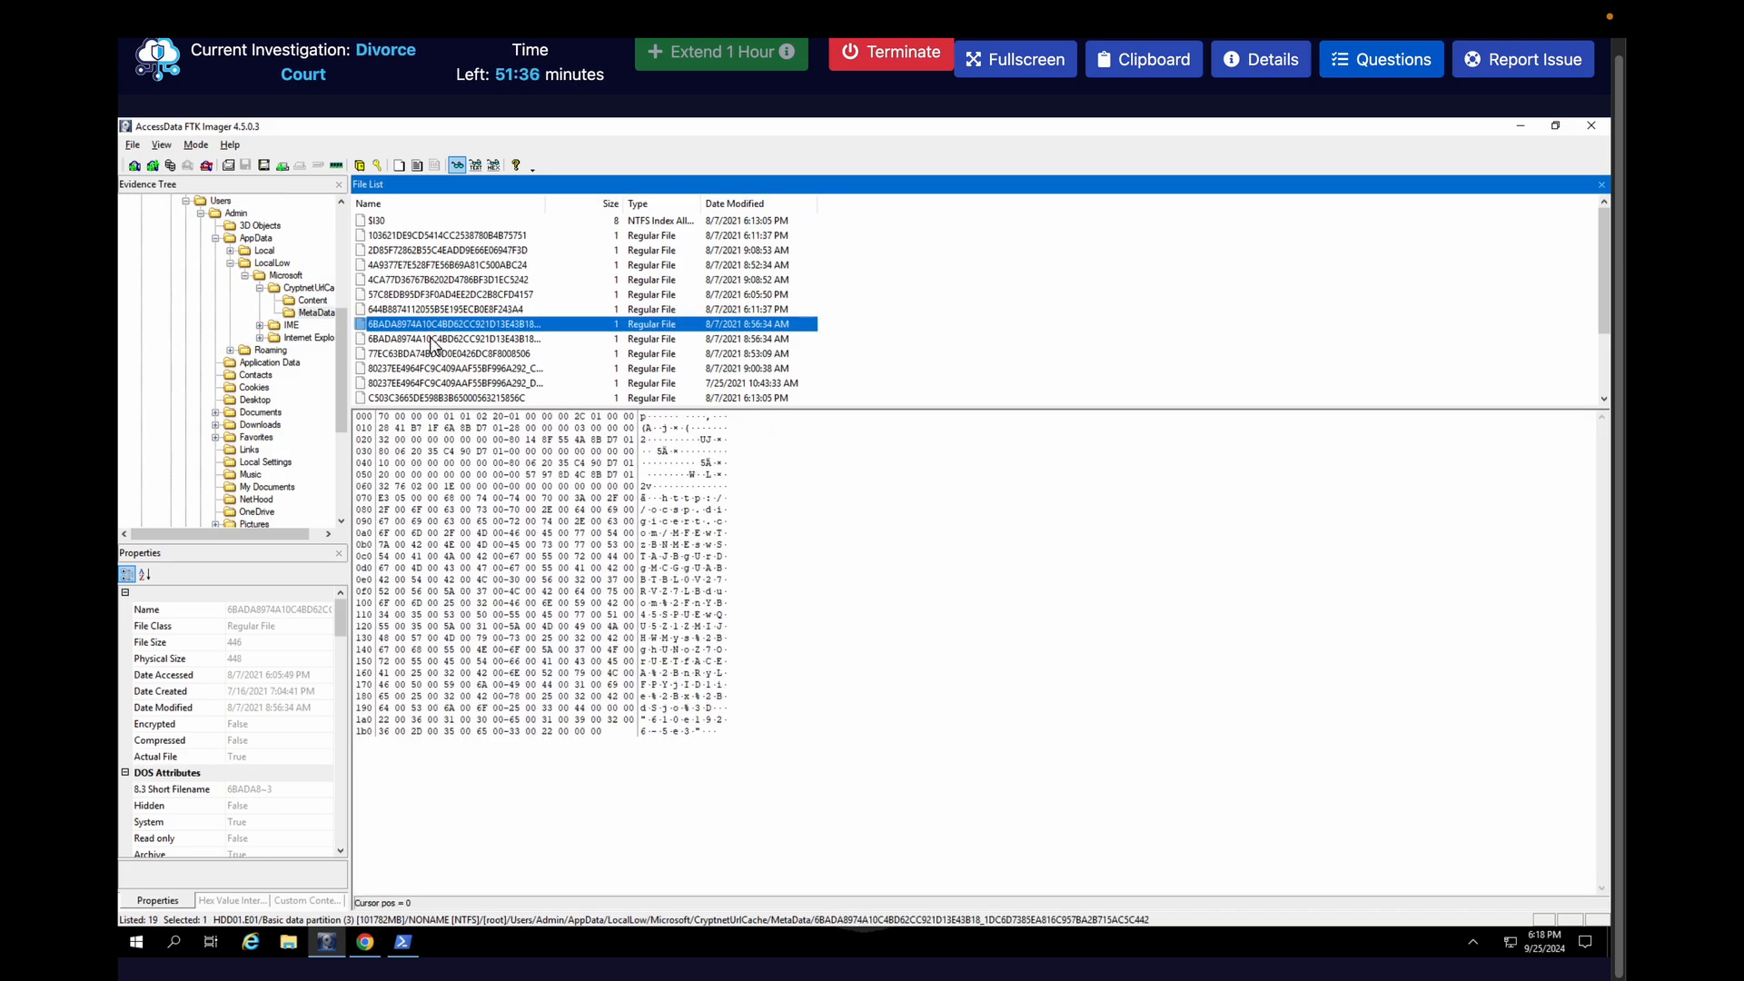
left_click(432, 339)
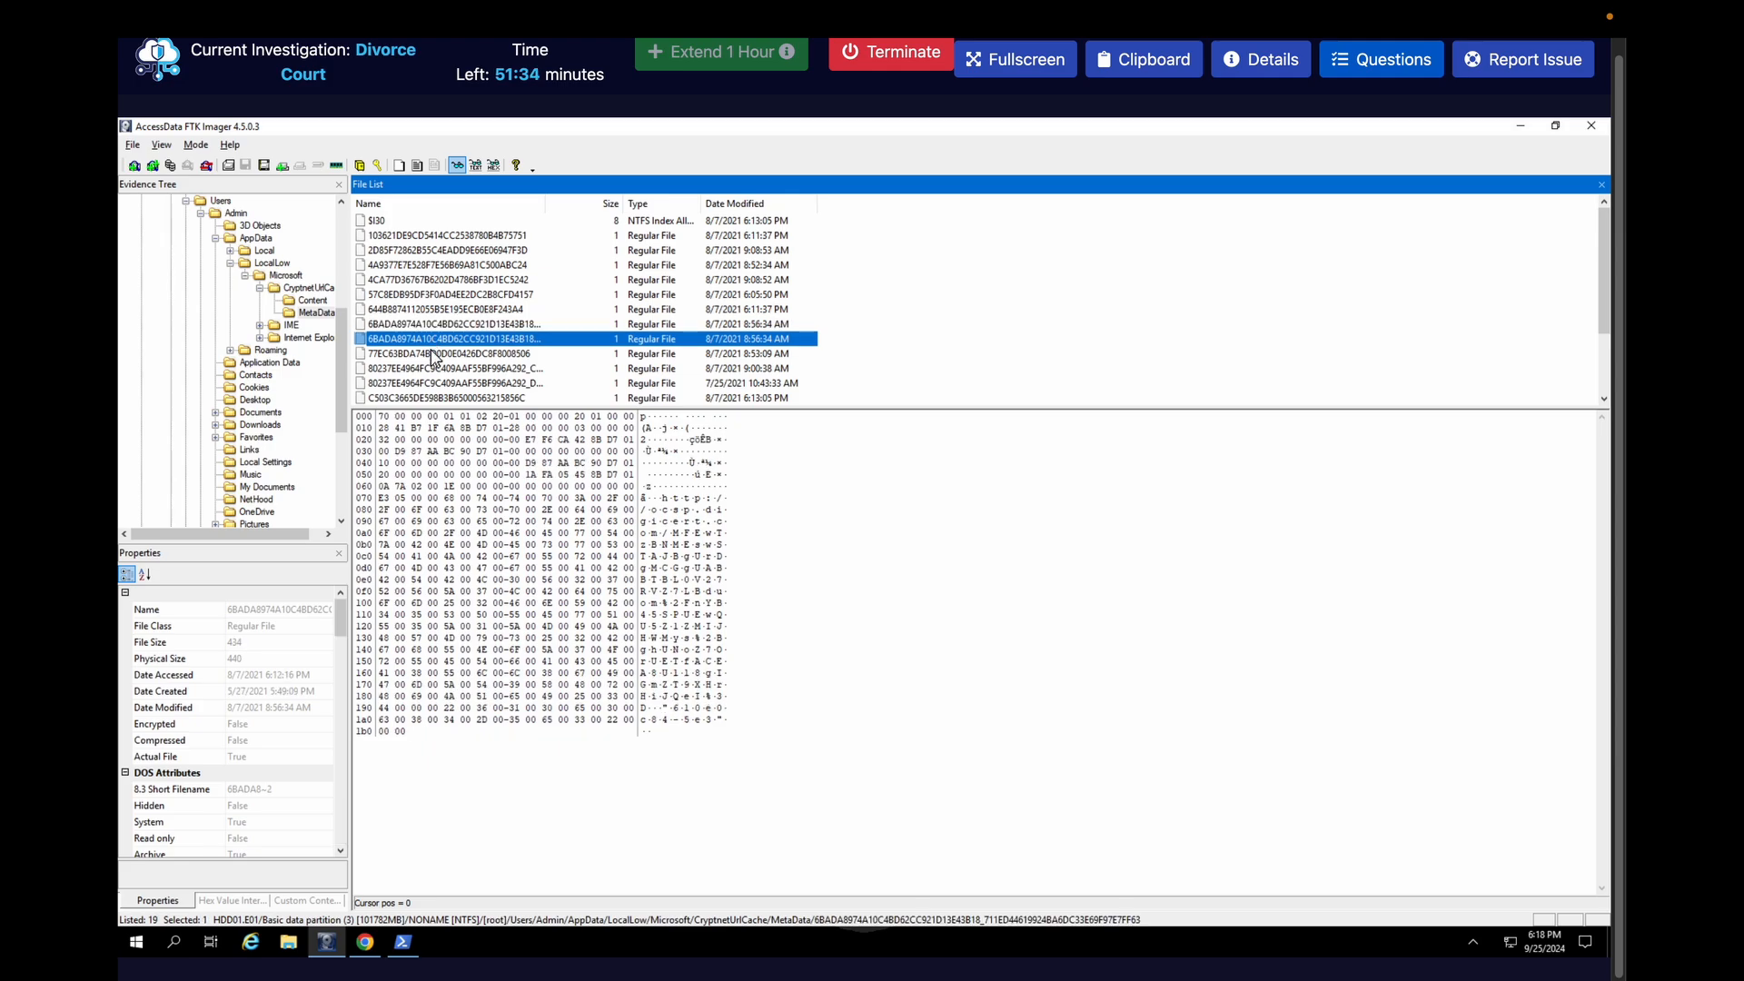
left_click(432, 356)
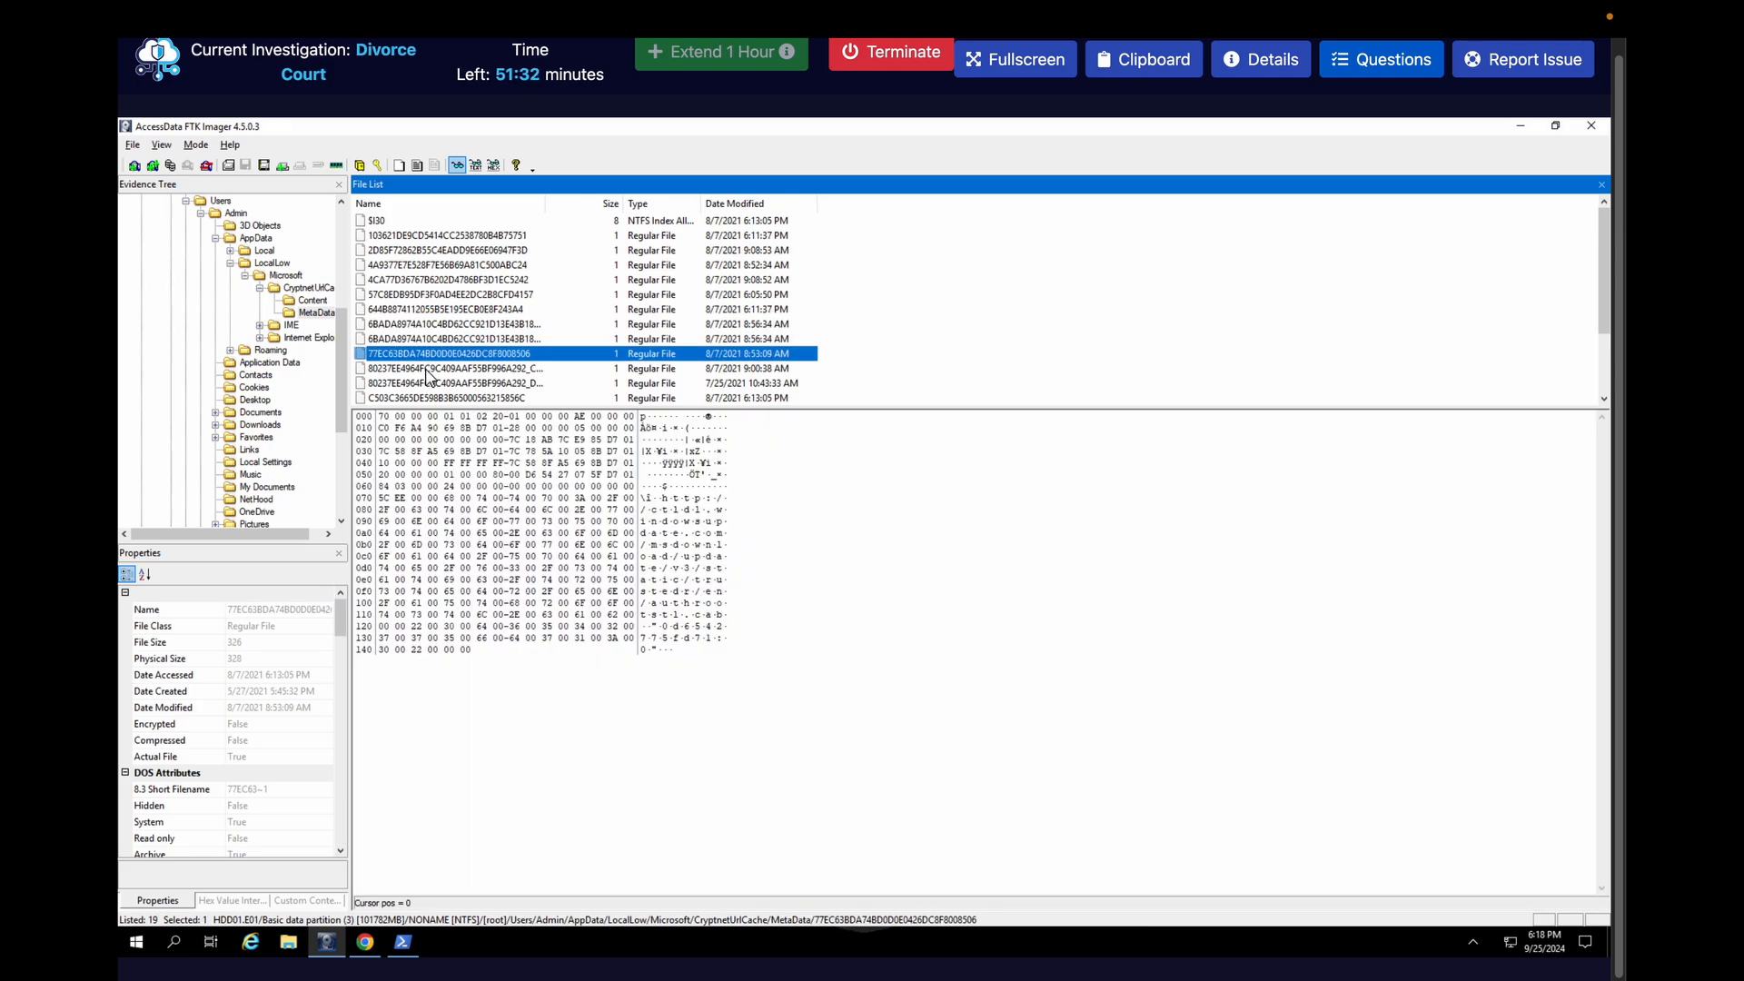
left_click(428, 370)
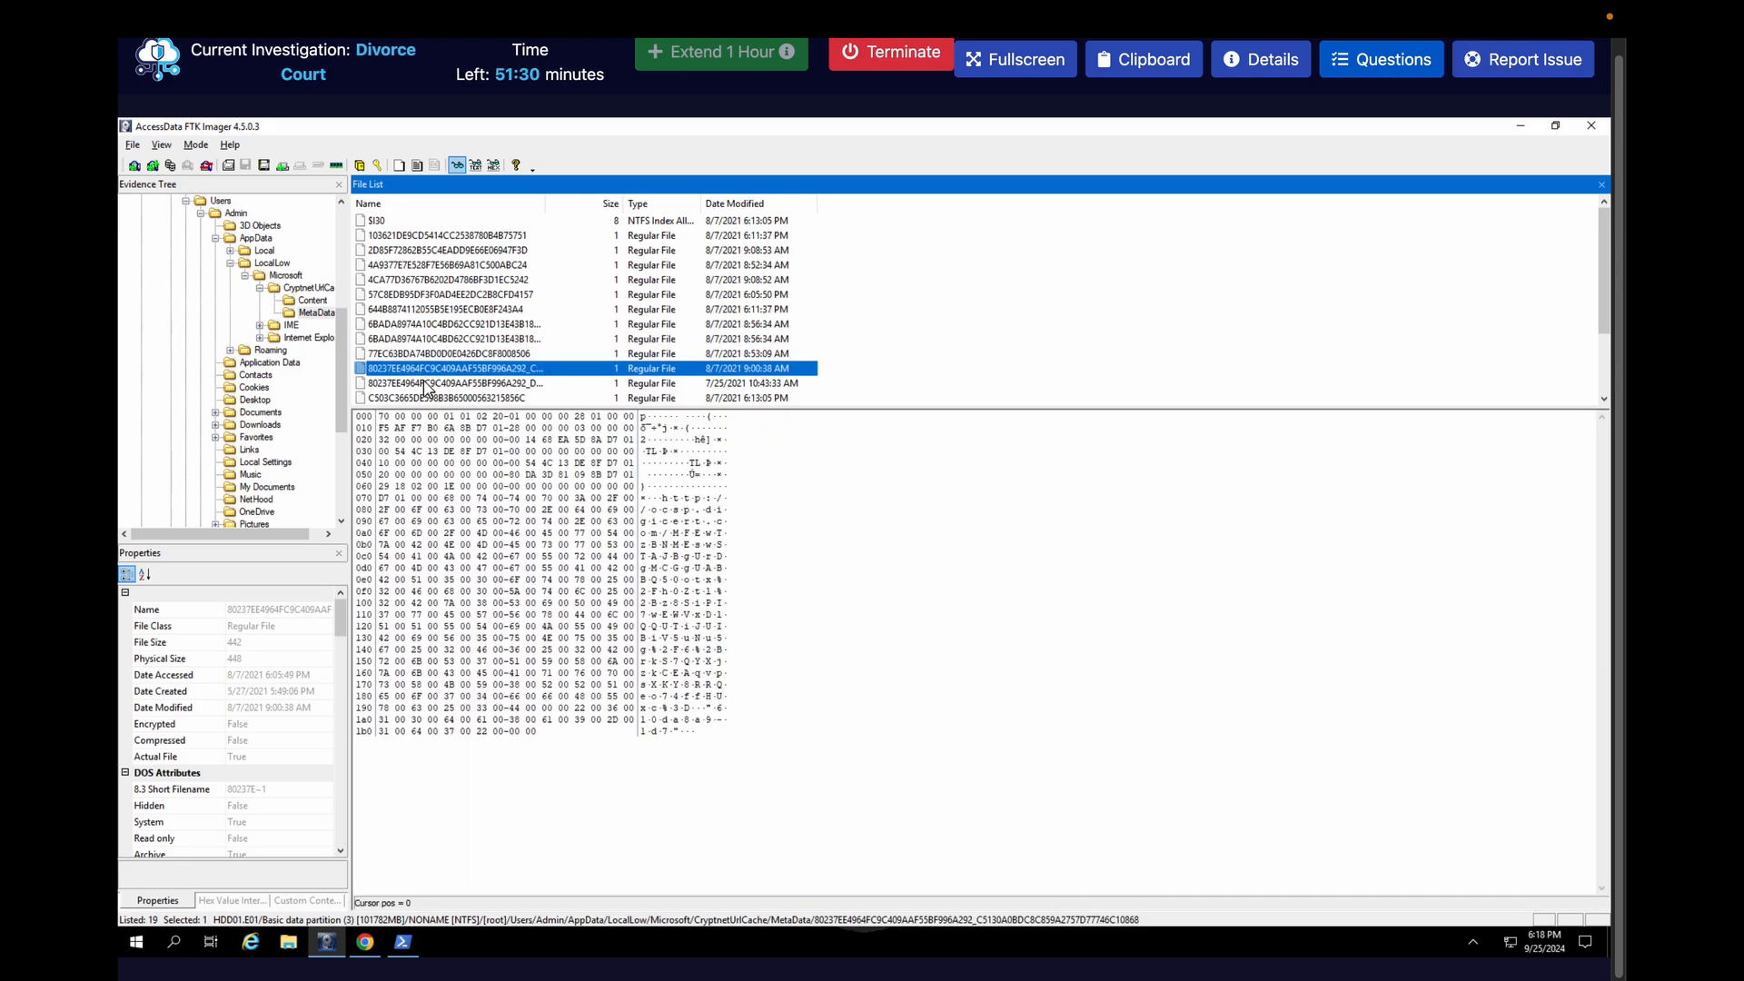
left_click(428, 385)
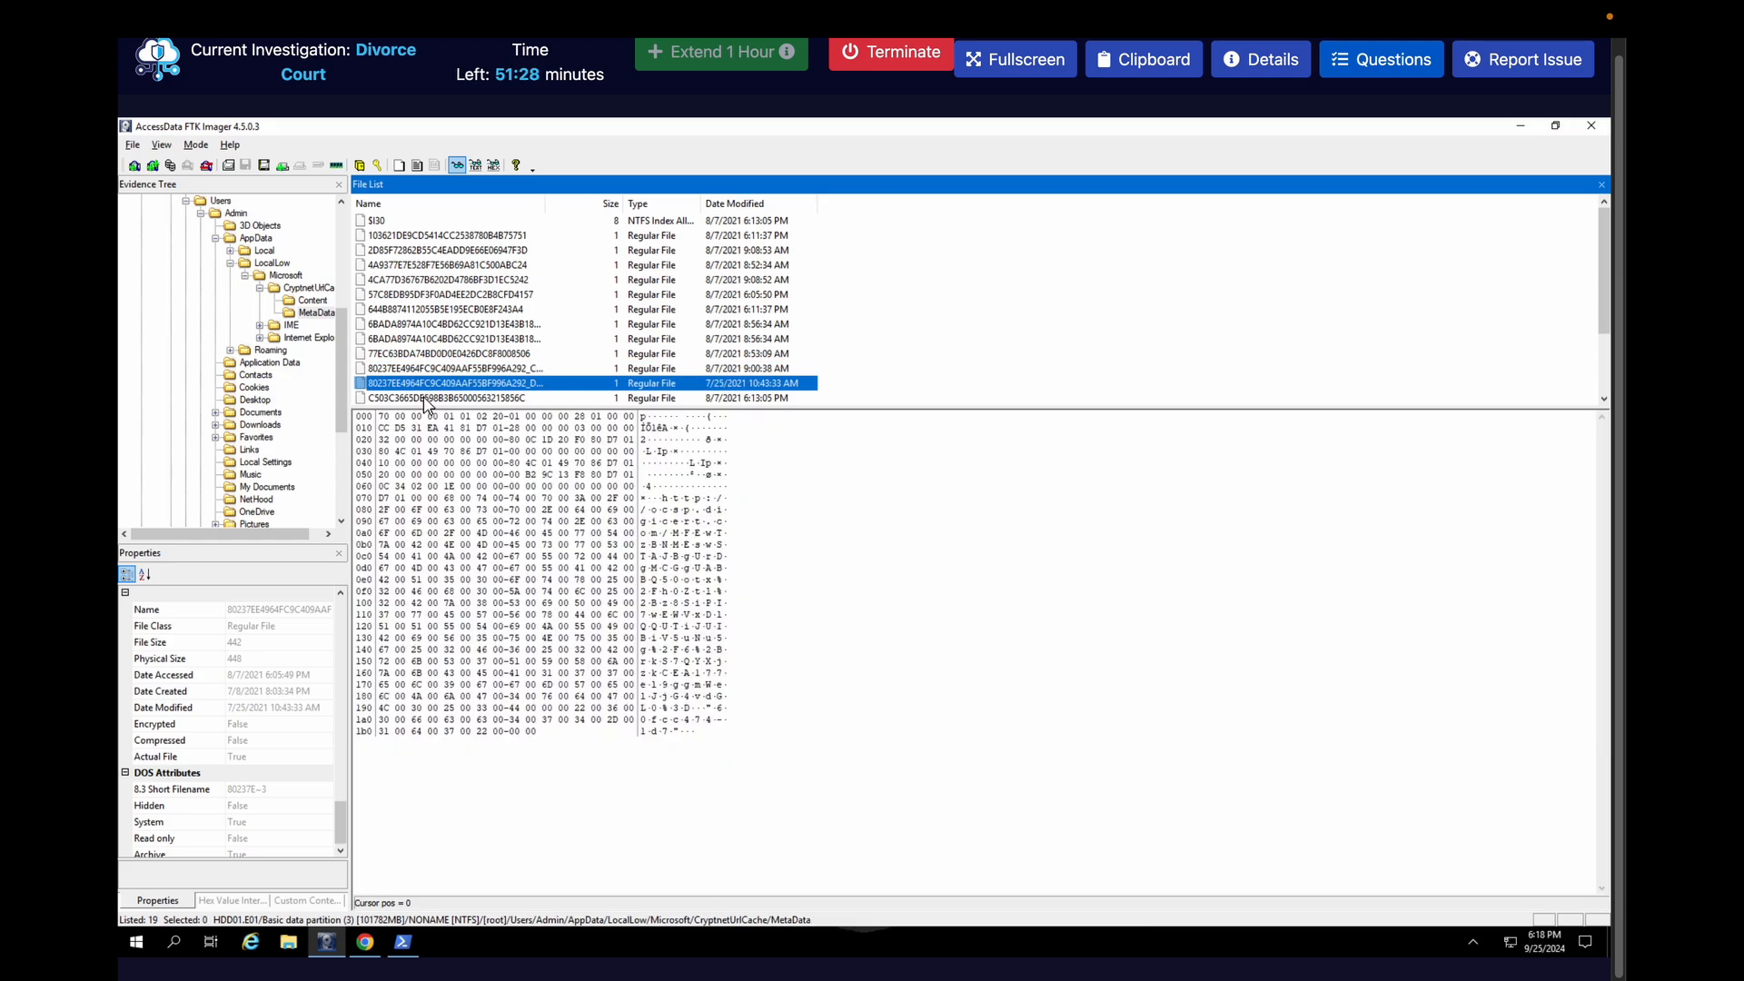
left_click(427, 399)
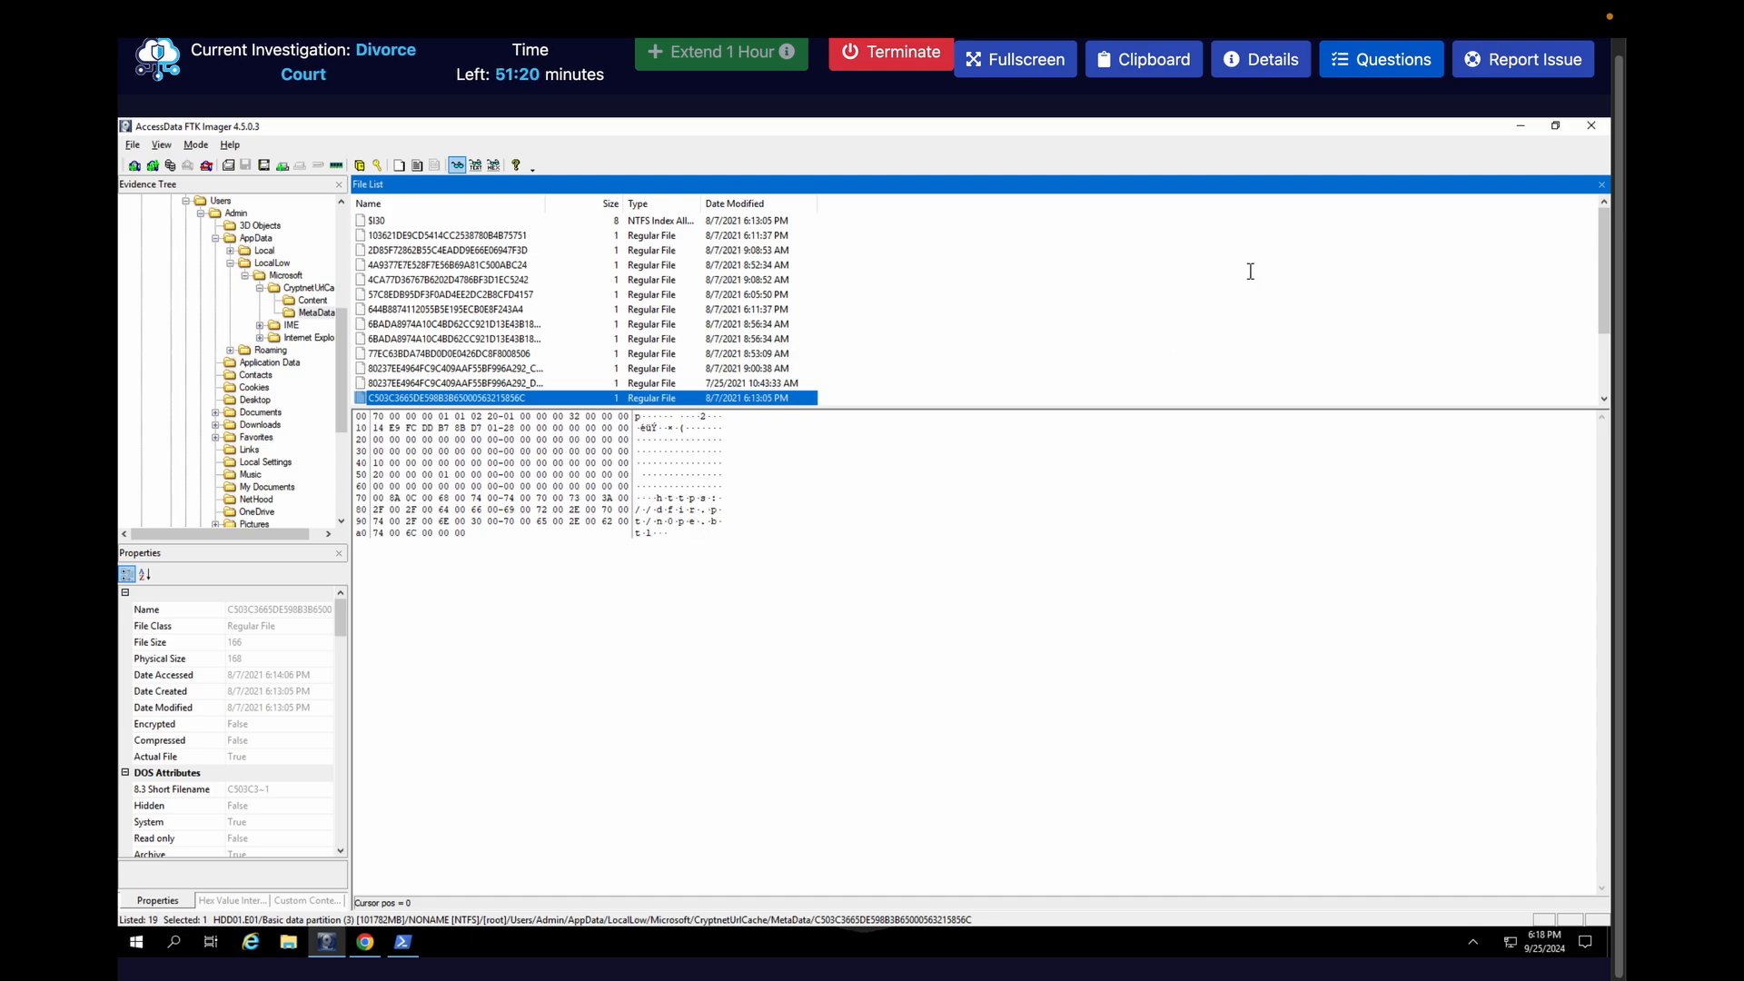
Read the investigation question about the additional tool downloaded with certutil, then hide the questions again
left_click(1377, 77)
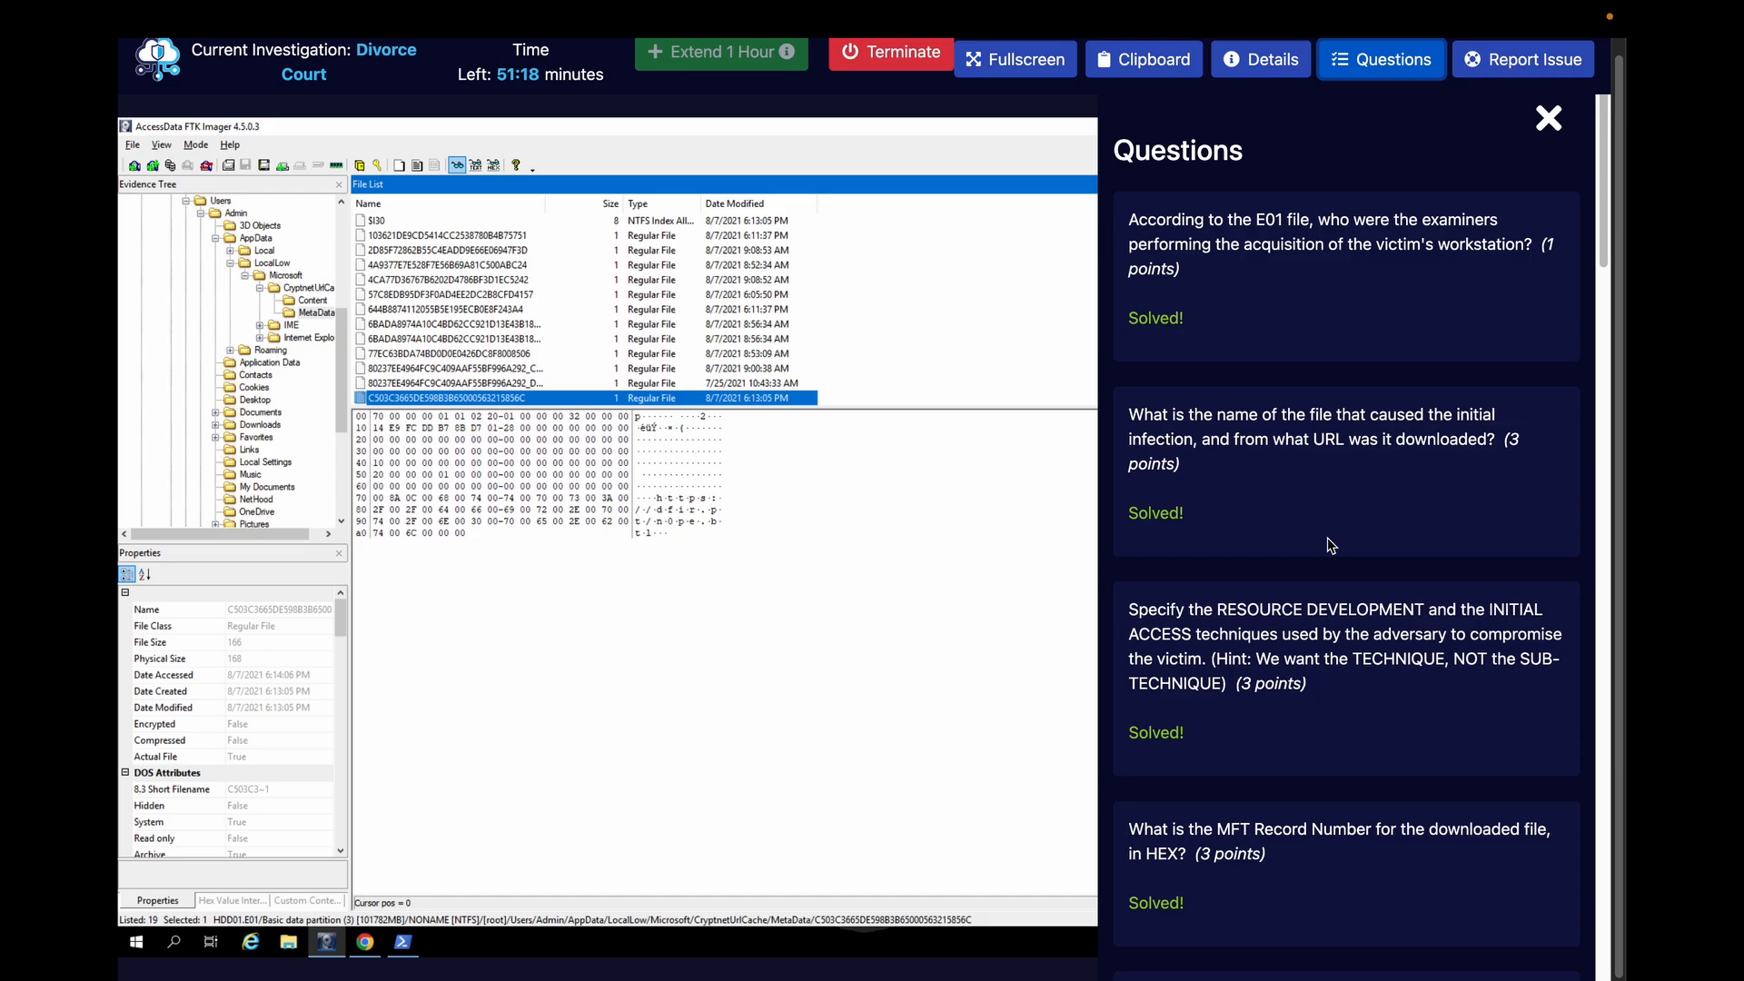
scroll(1330, 545, "down", 15)
scroll(1331, 545, "down", 9)
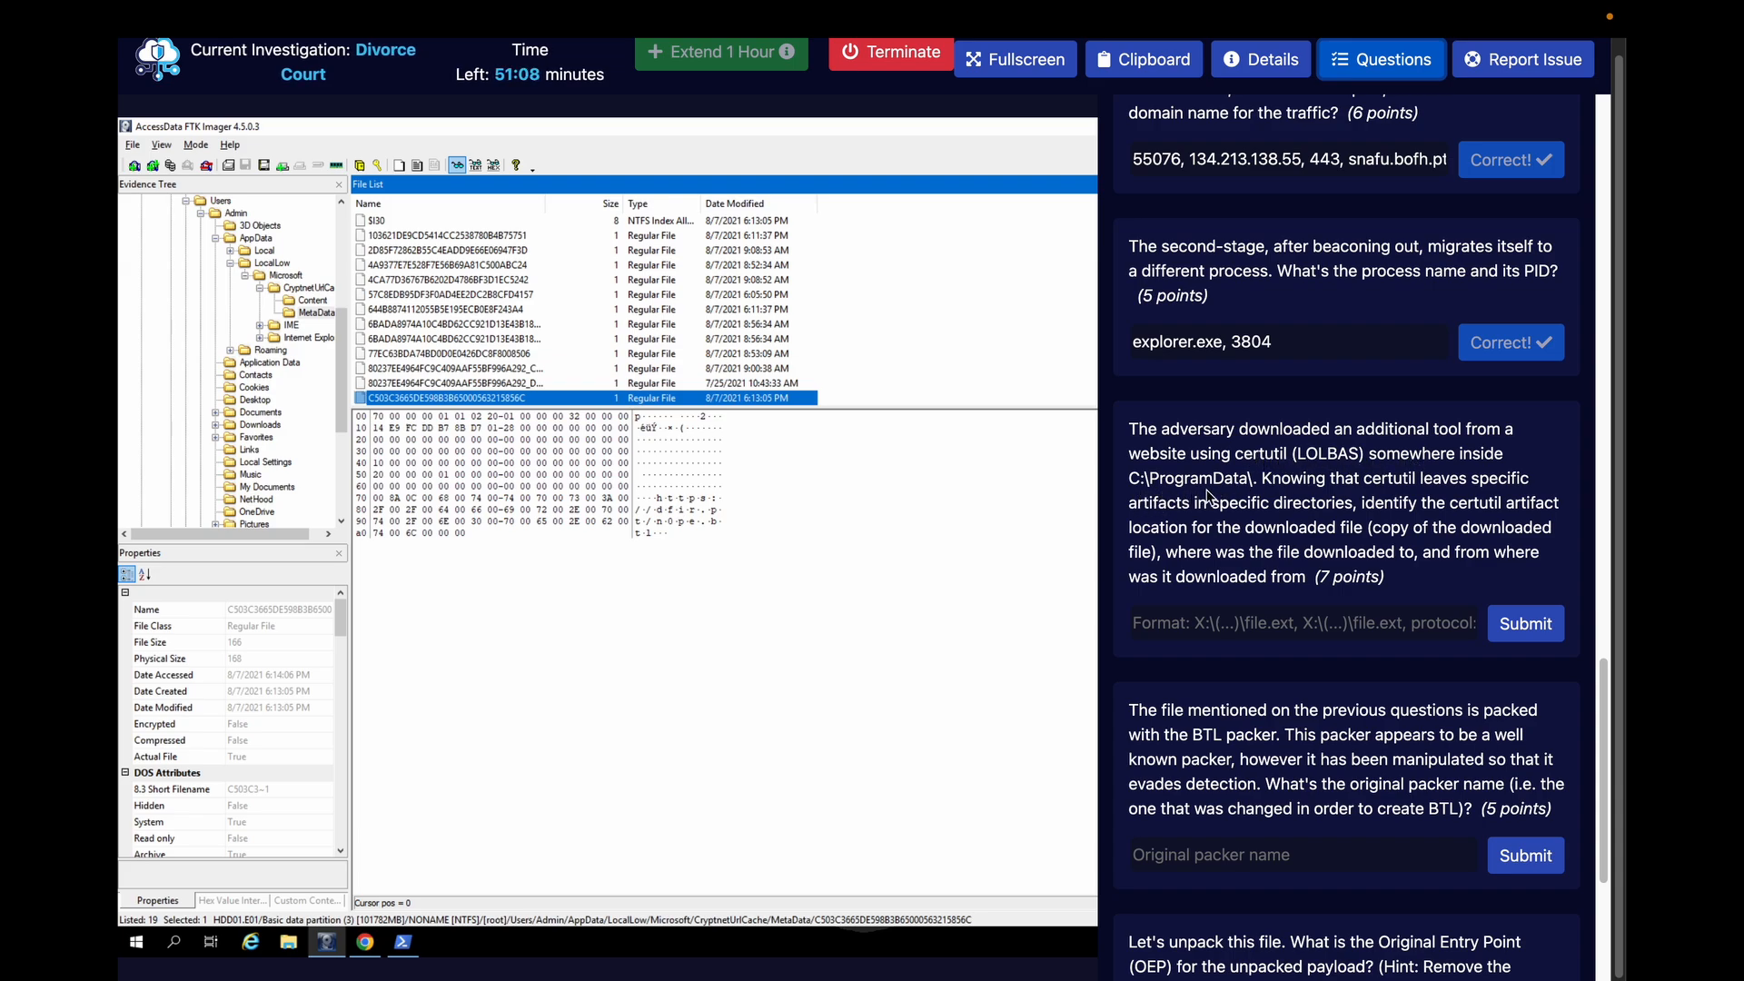
left_click(1381, 60)
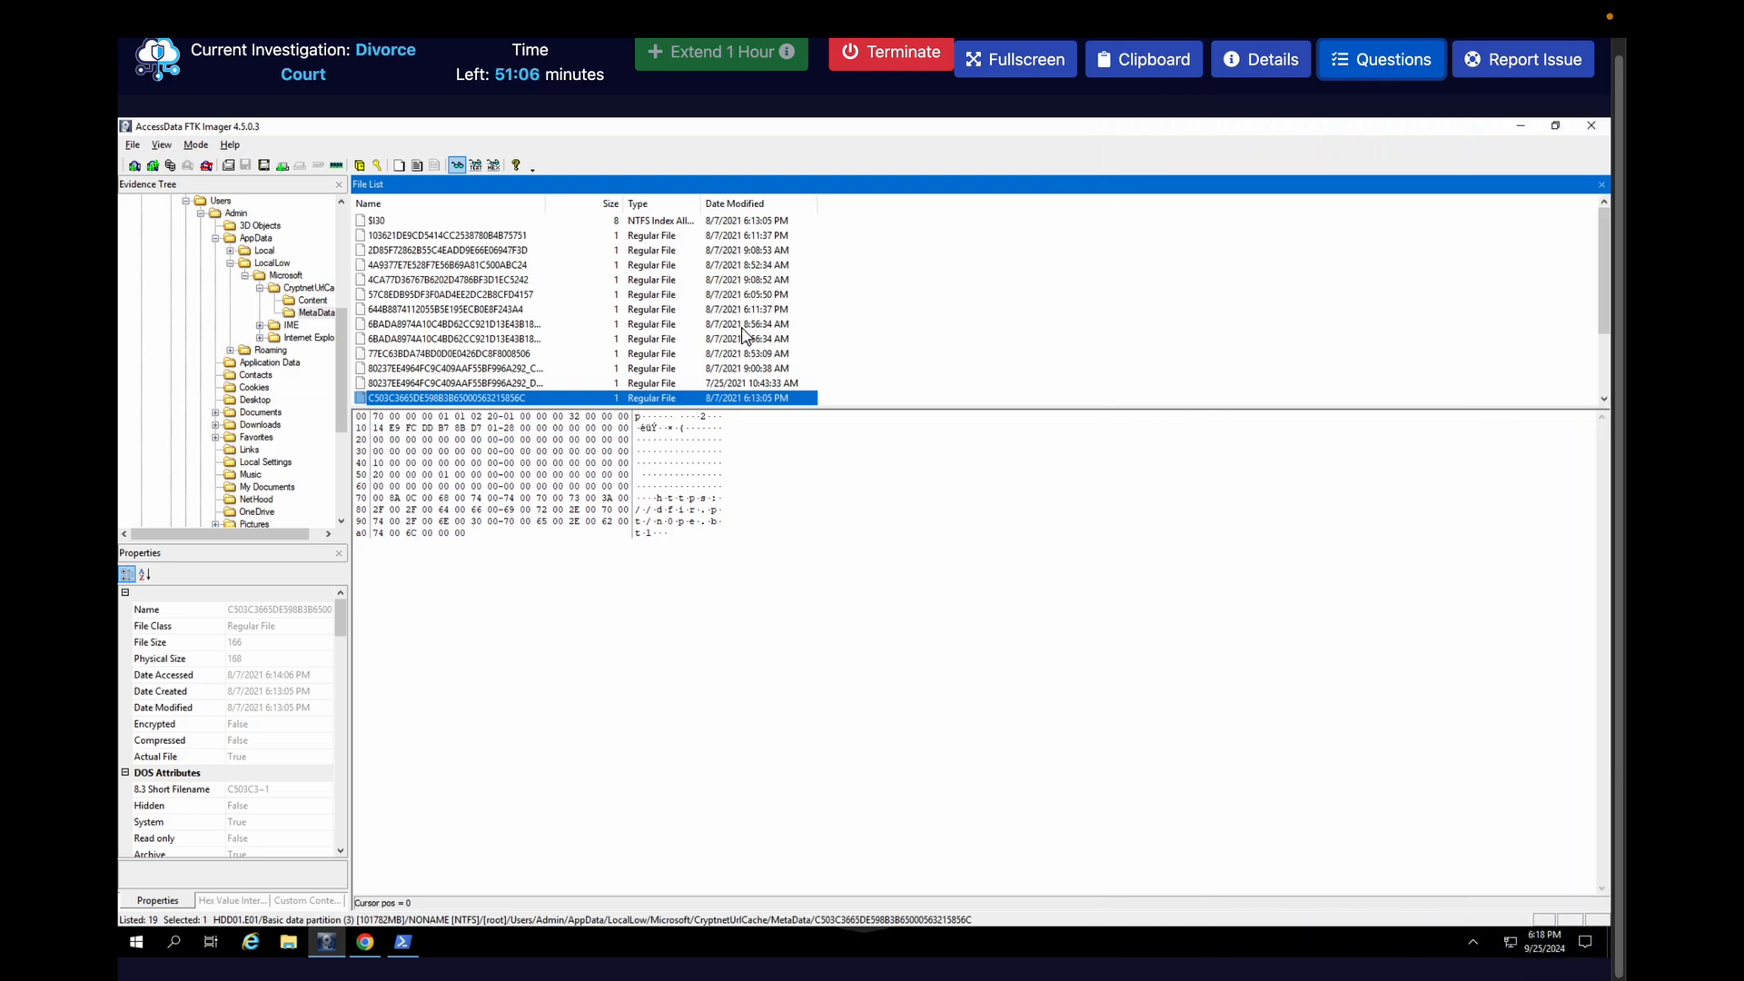
Open the ProgramData folder in the disk image and look through its files for the downloaded executable
scroll(189, 308, "up", 1)
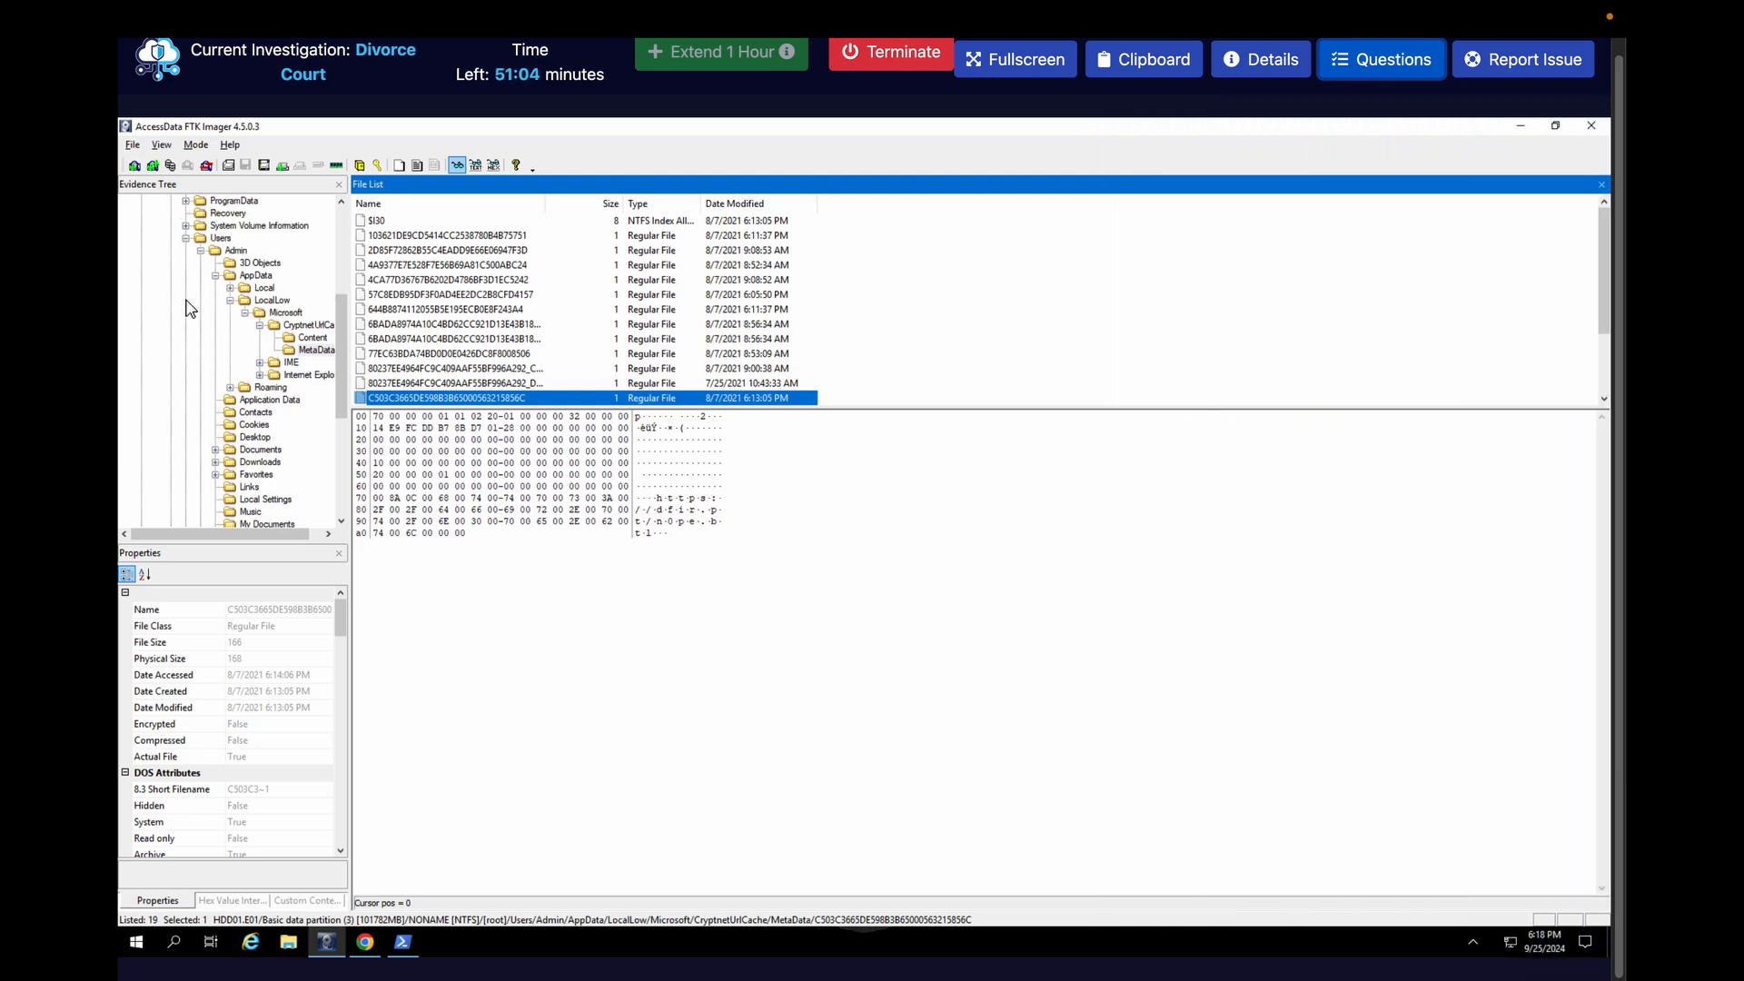
left_click(233, 200)
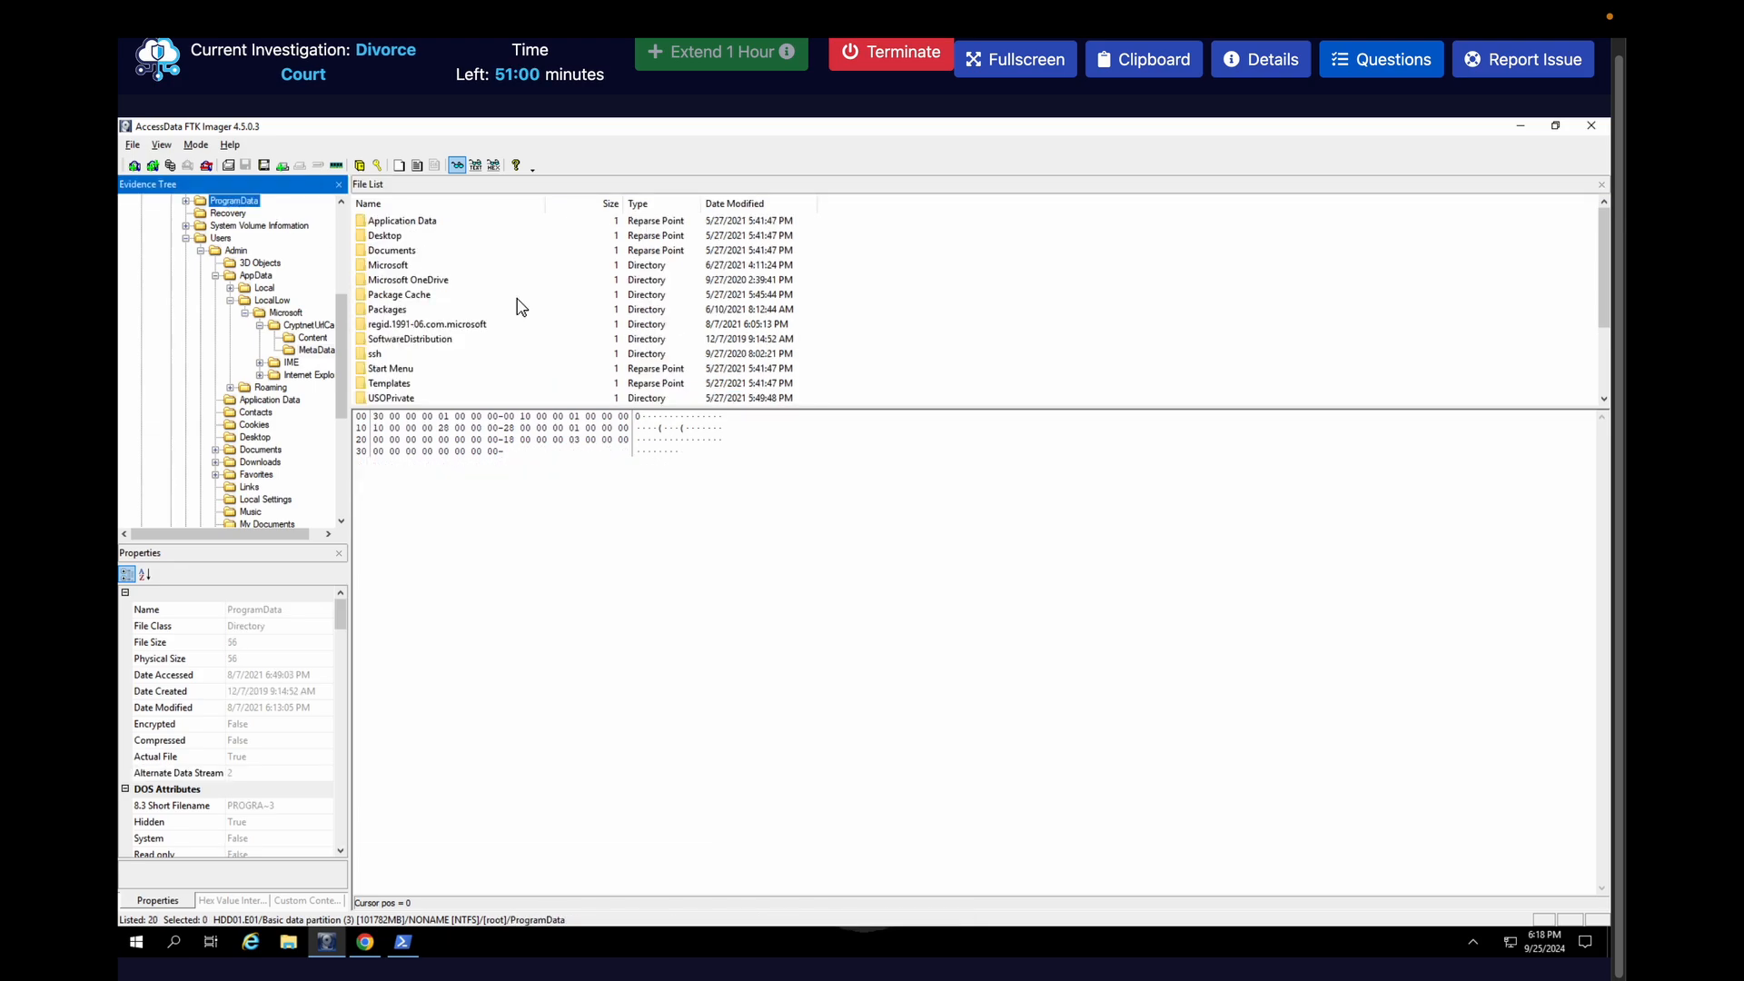
scroll(521, 306, "down", 3)
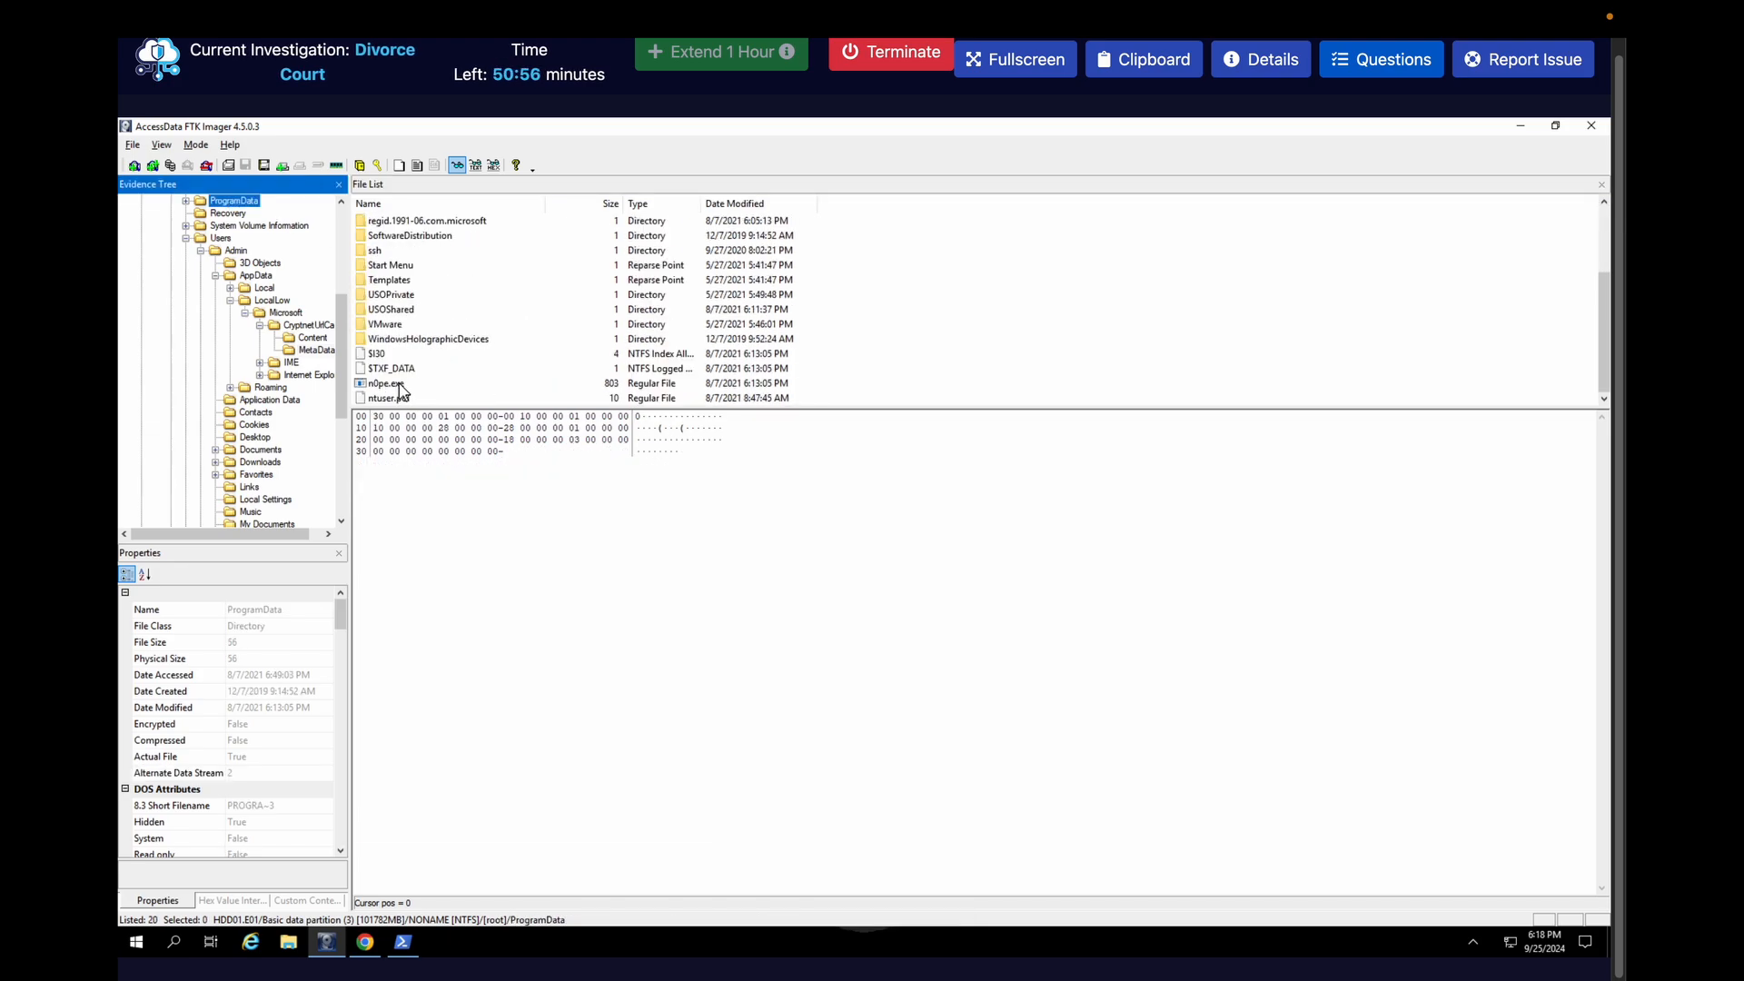
left_click(309, 350)
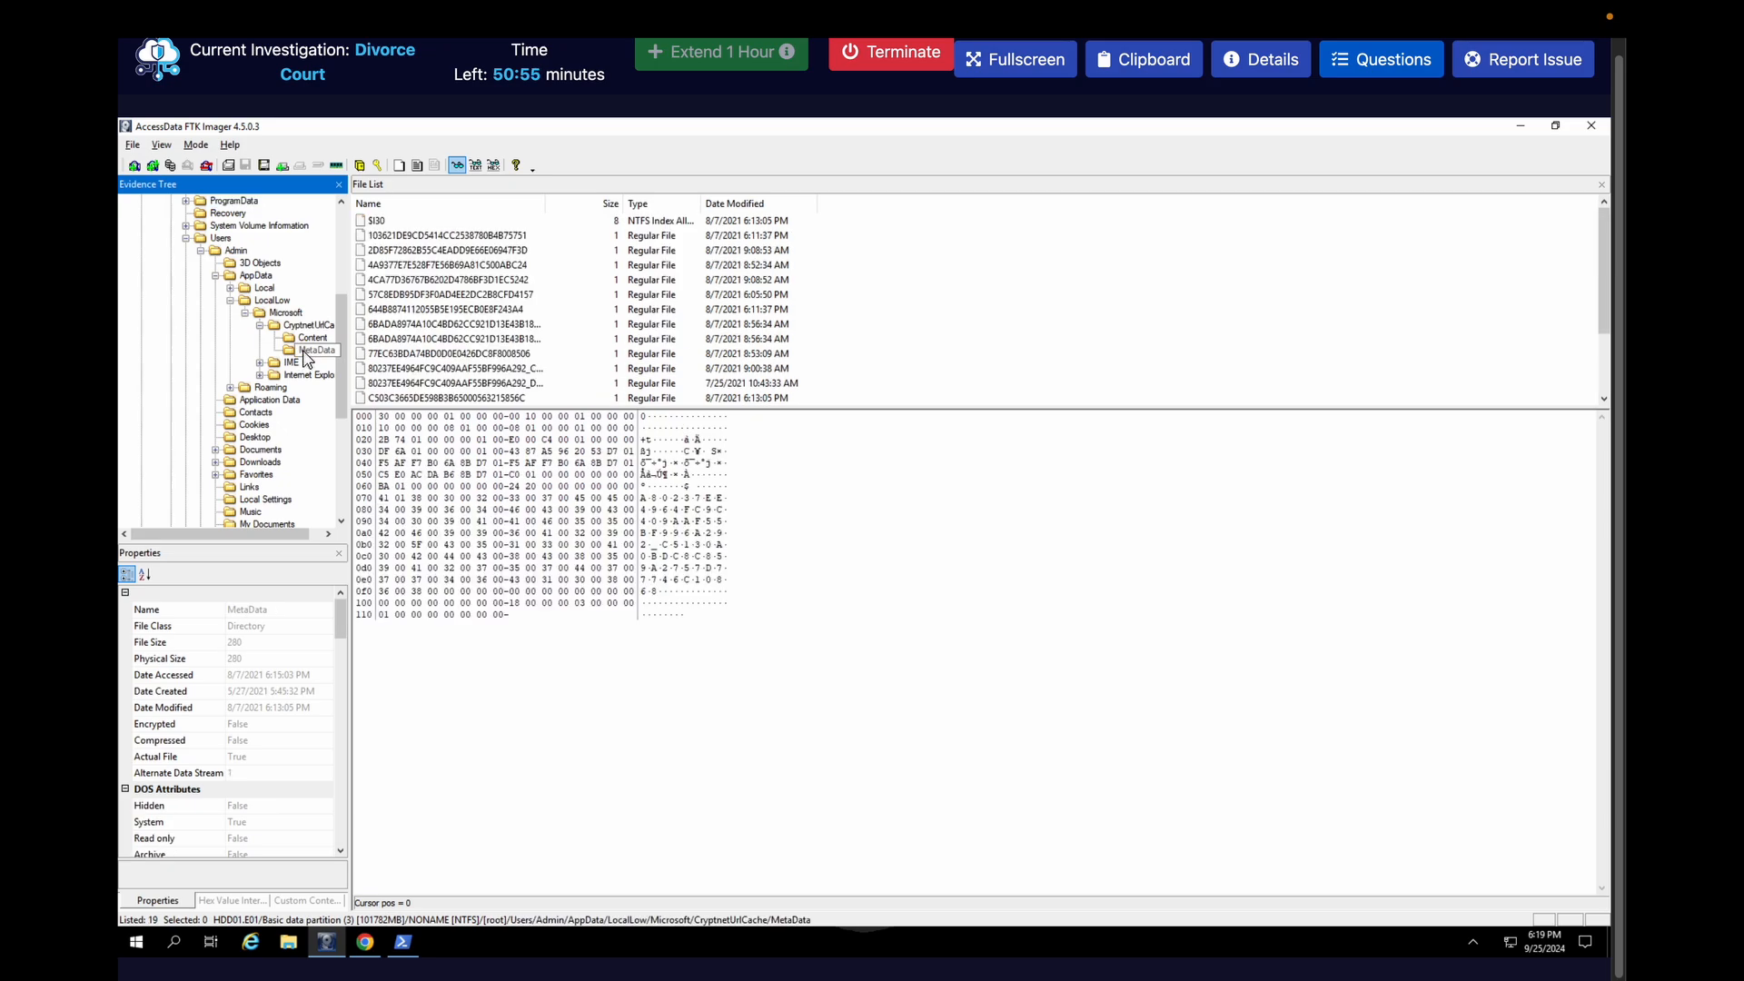
left_click(394, 397)
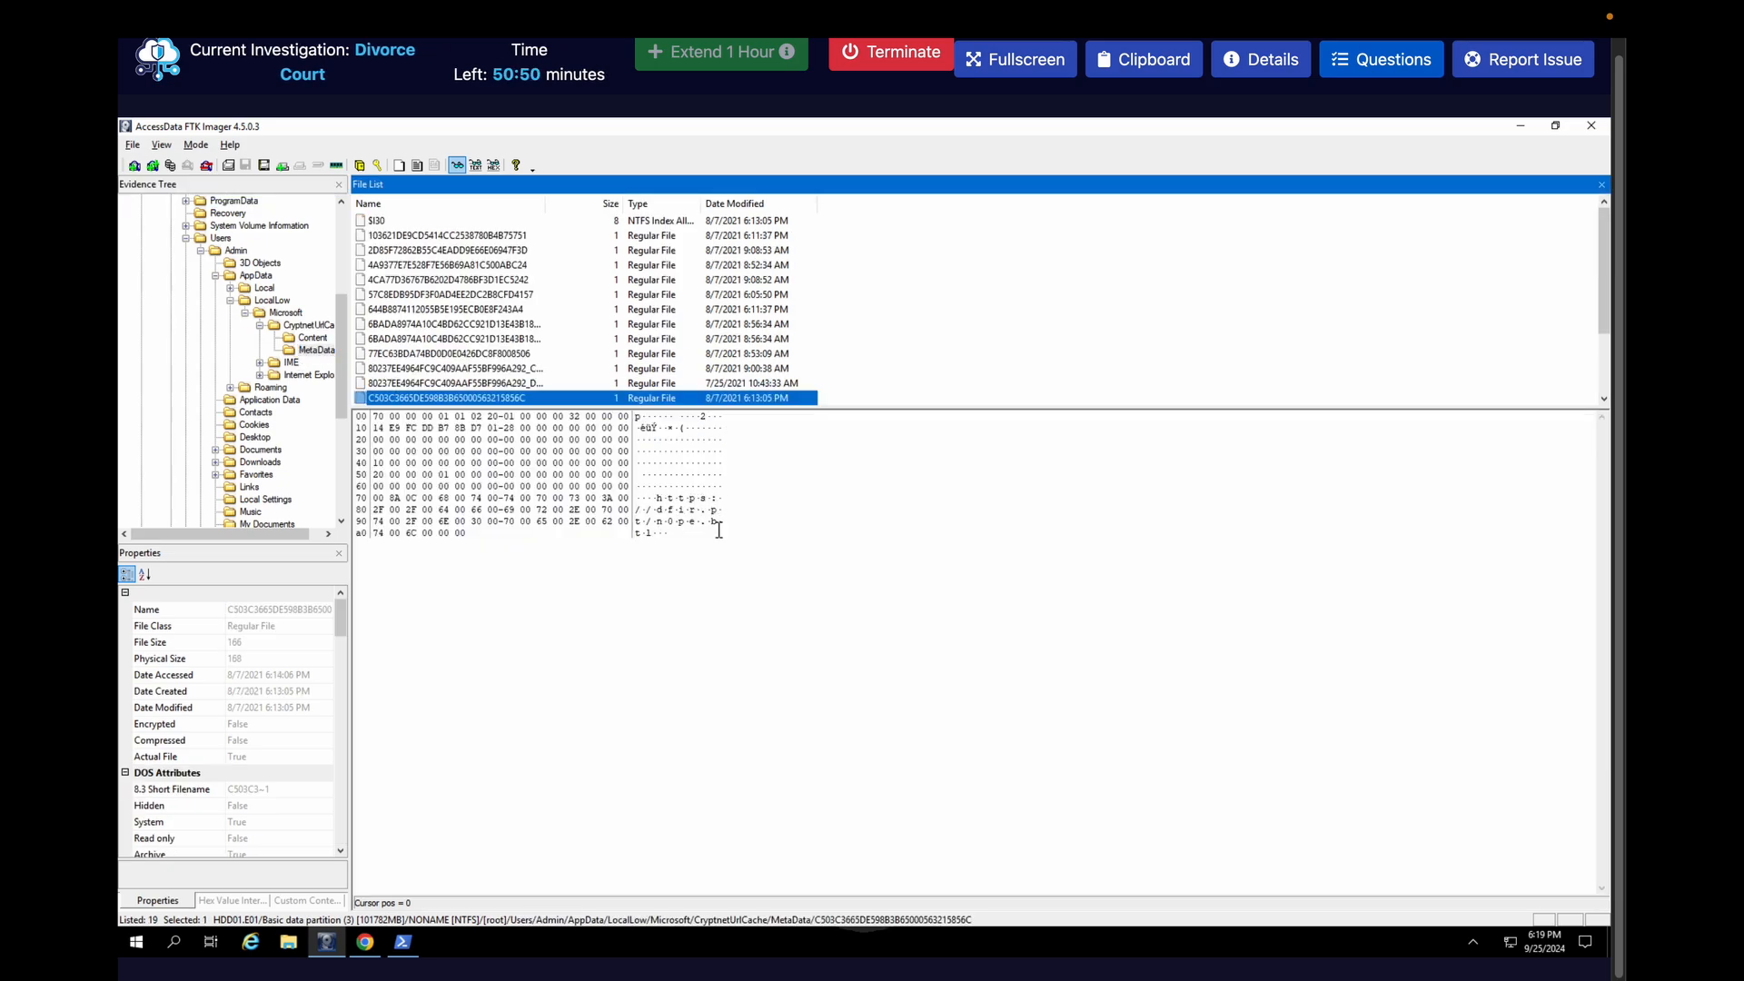
left_click(247, 199)
scroll(509, 362, "down", 3)
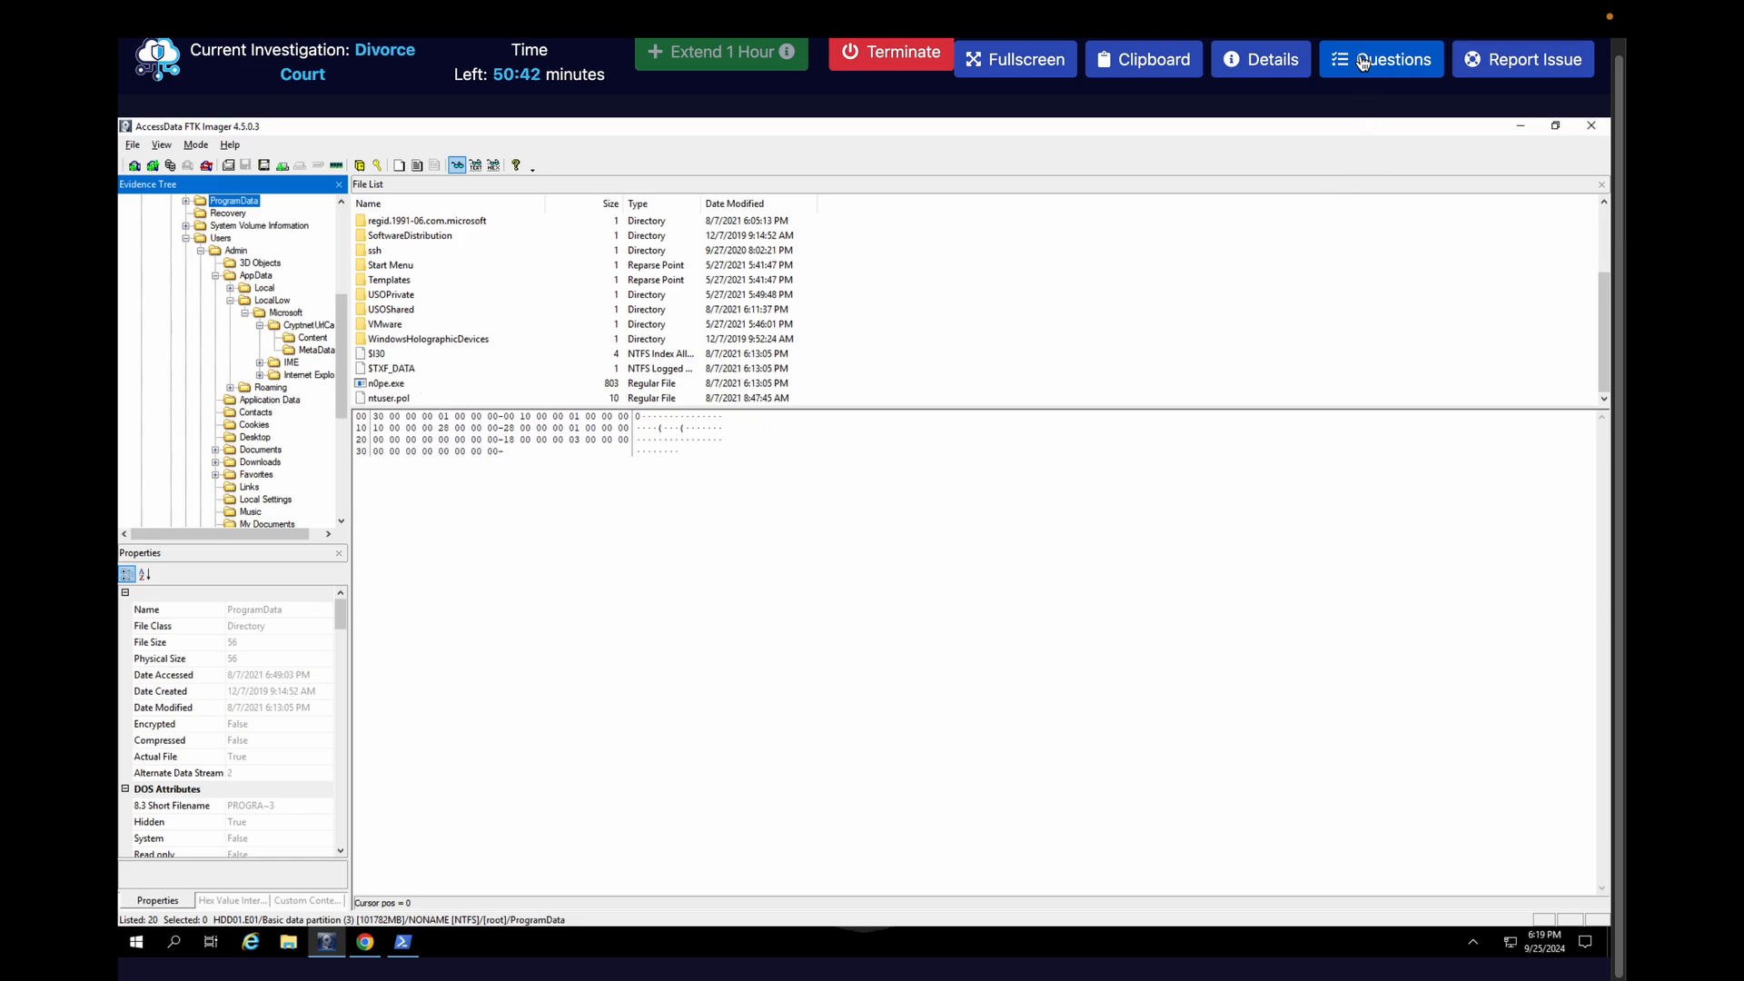
left_click(813, 484)
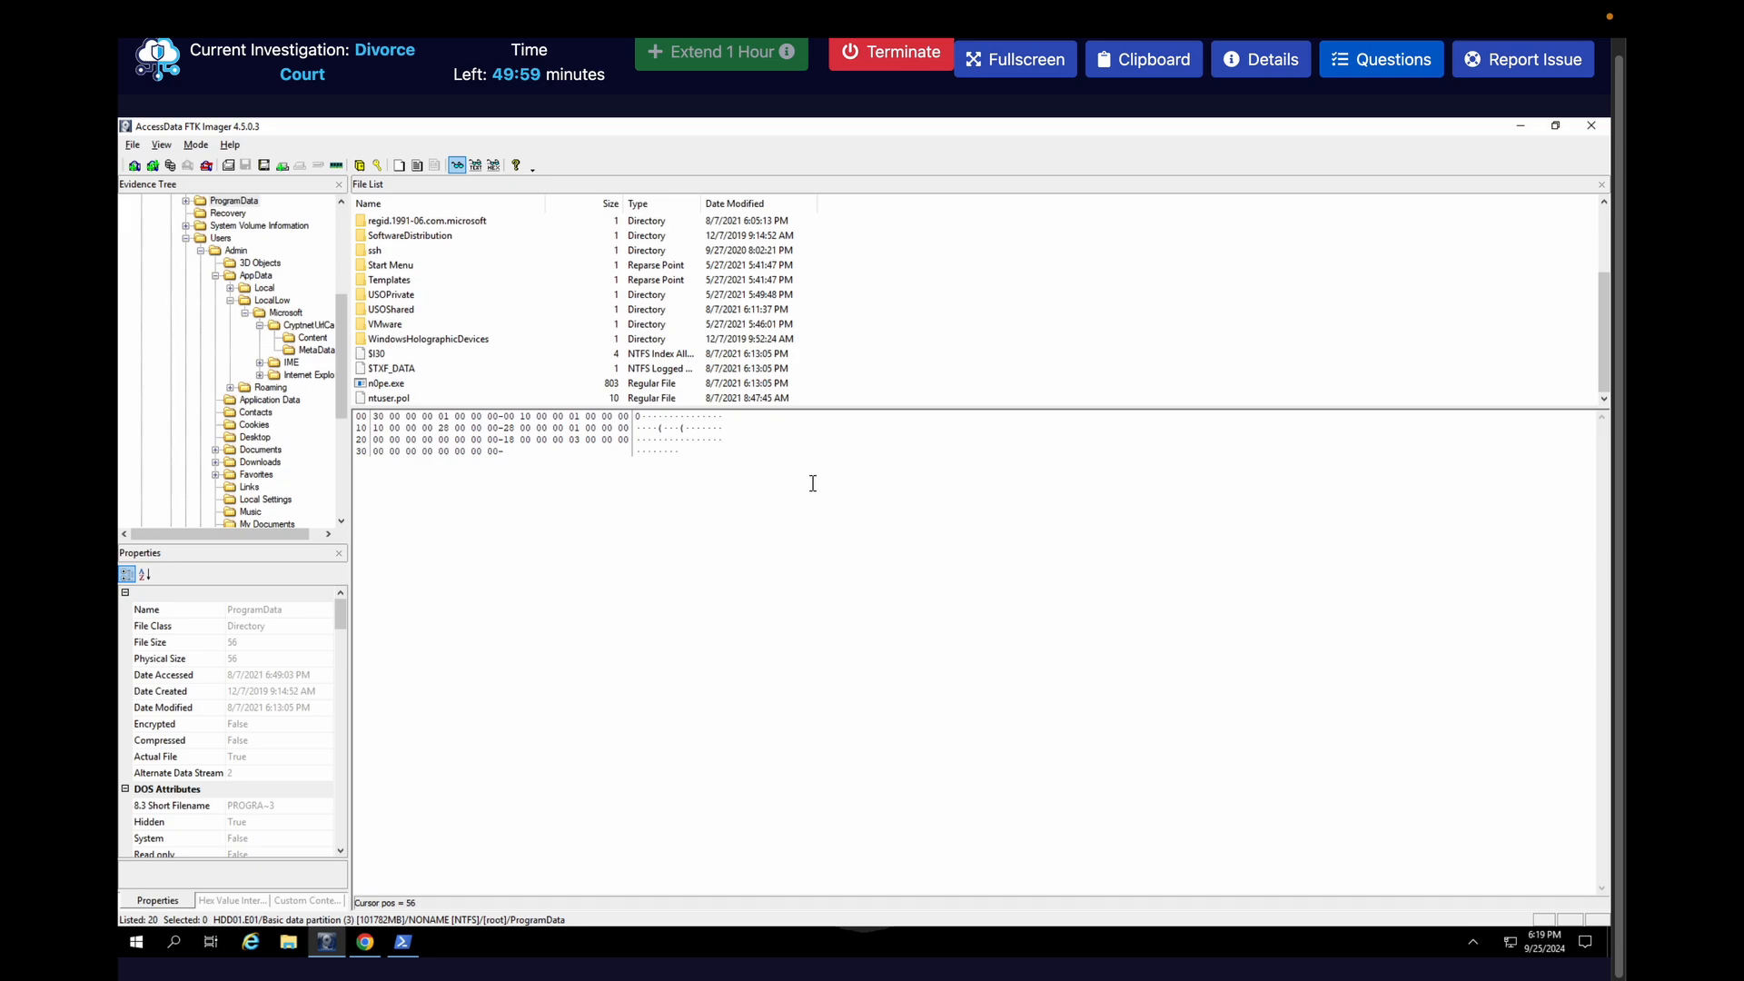
Reopen the investigation questions and bring up the certutil artifact question with its answer field
left_click(1365, 65)
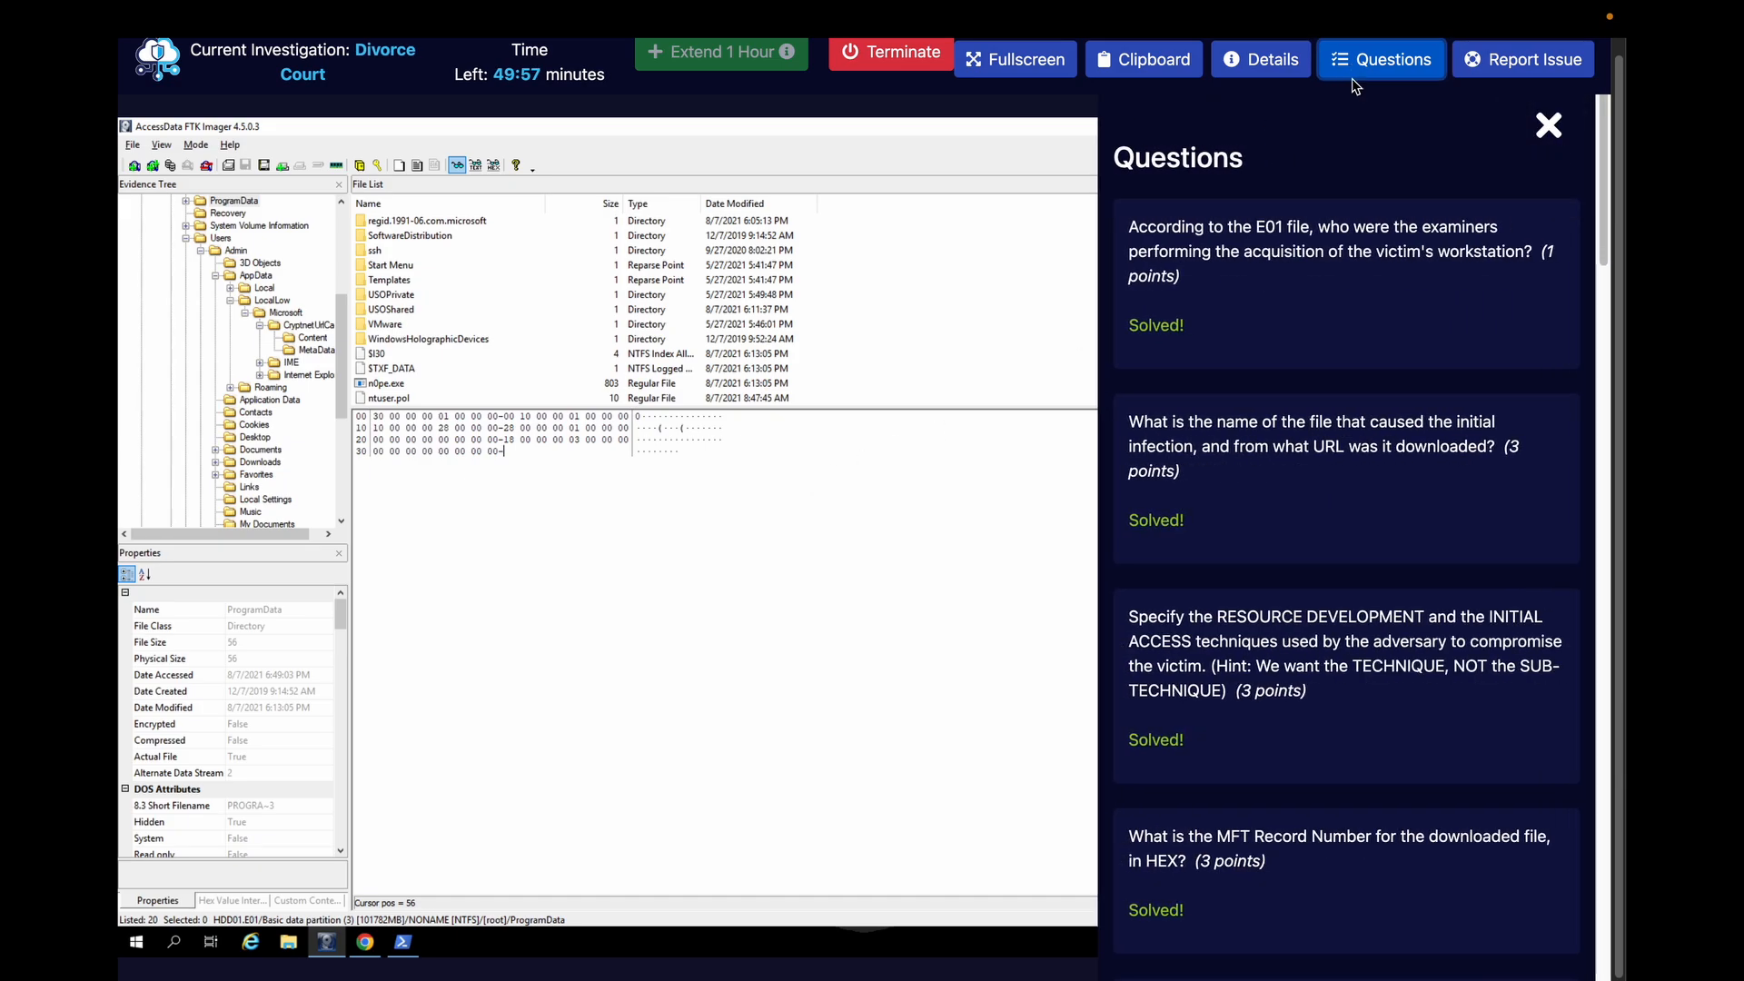
scroll(1283, 607, "down", 20)
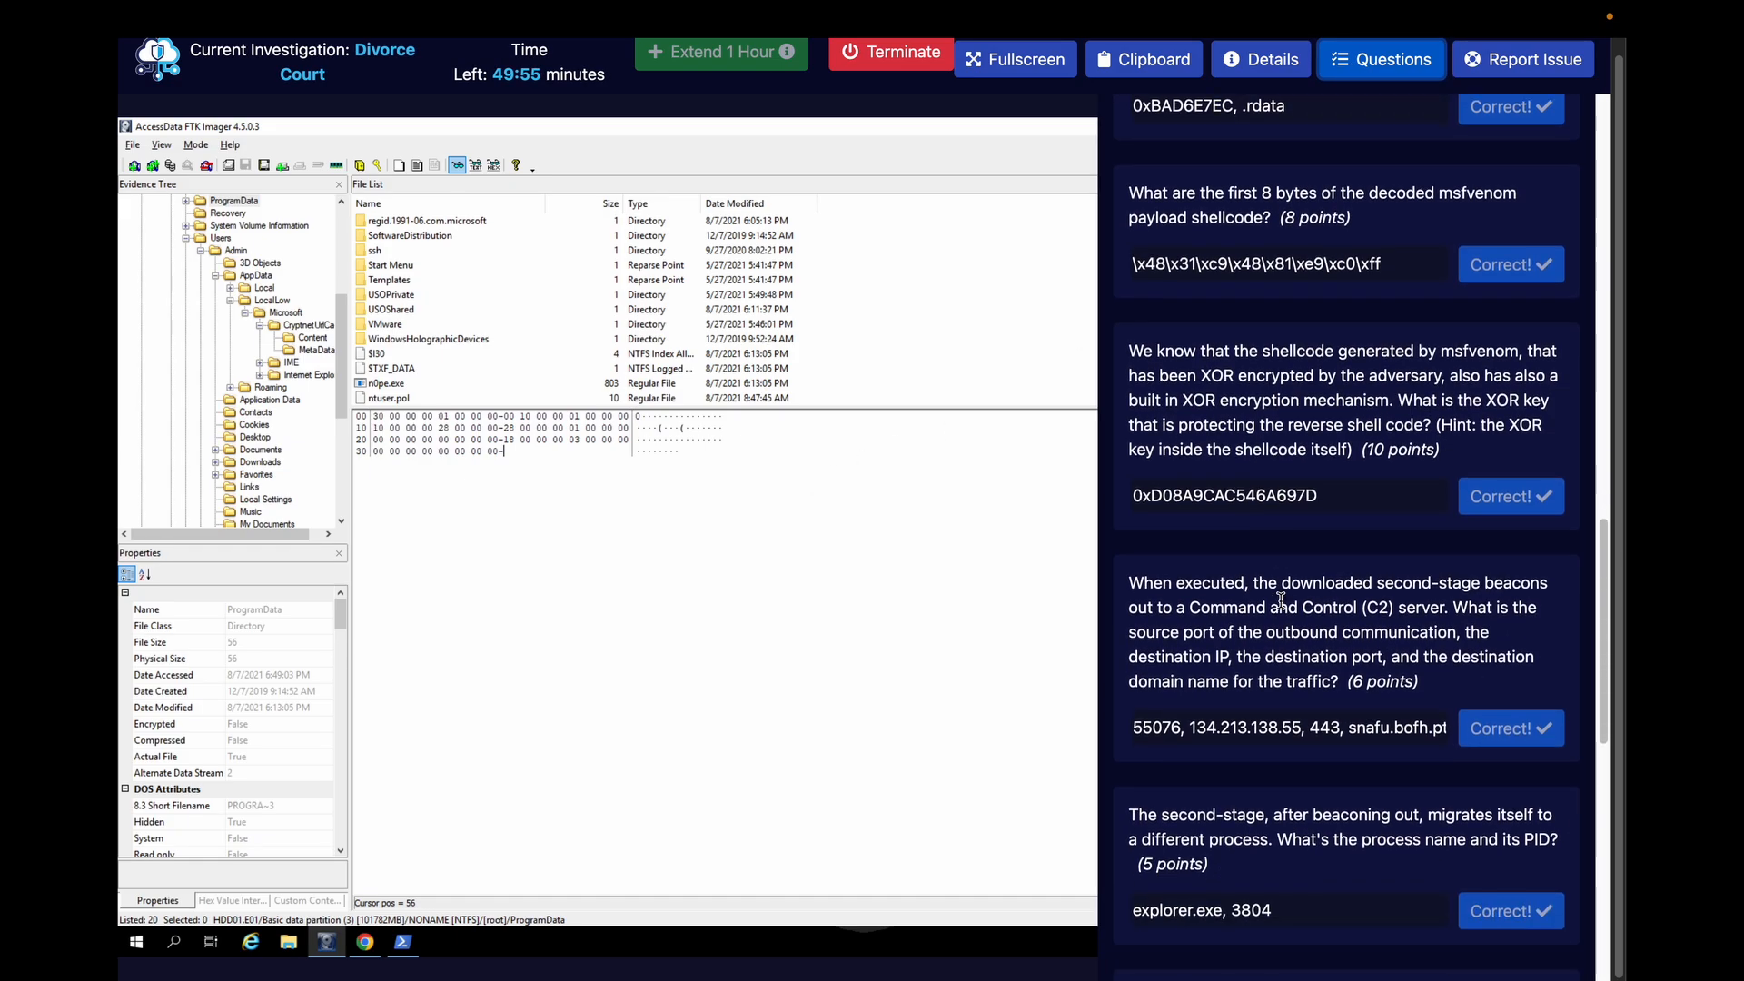
scroll(1283, 607, "down", 5)
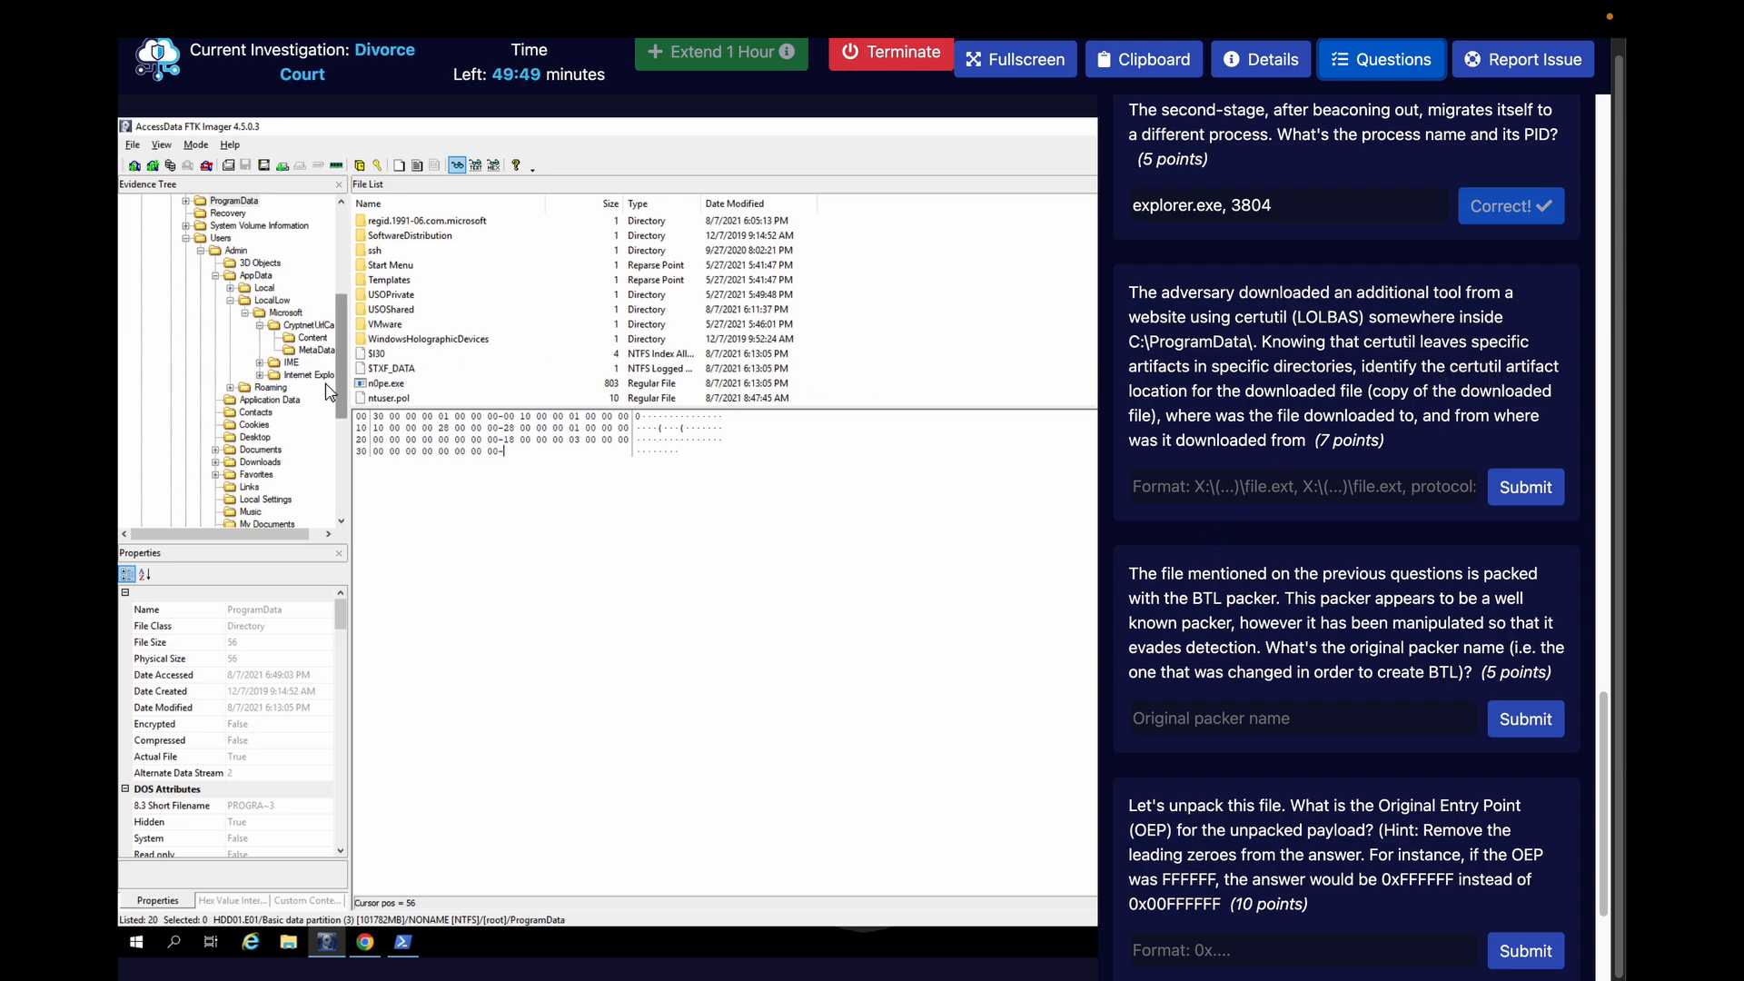
left_click(296, 348)
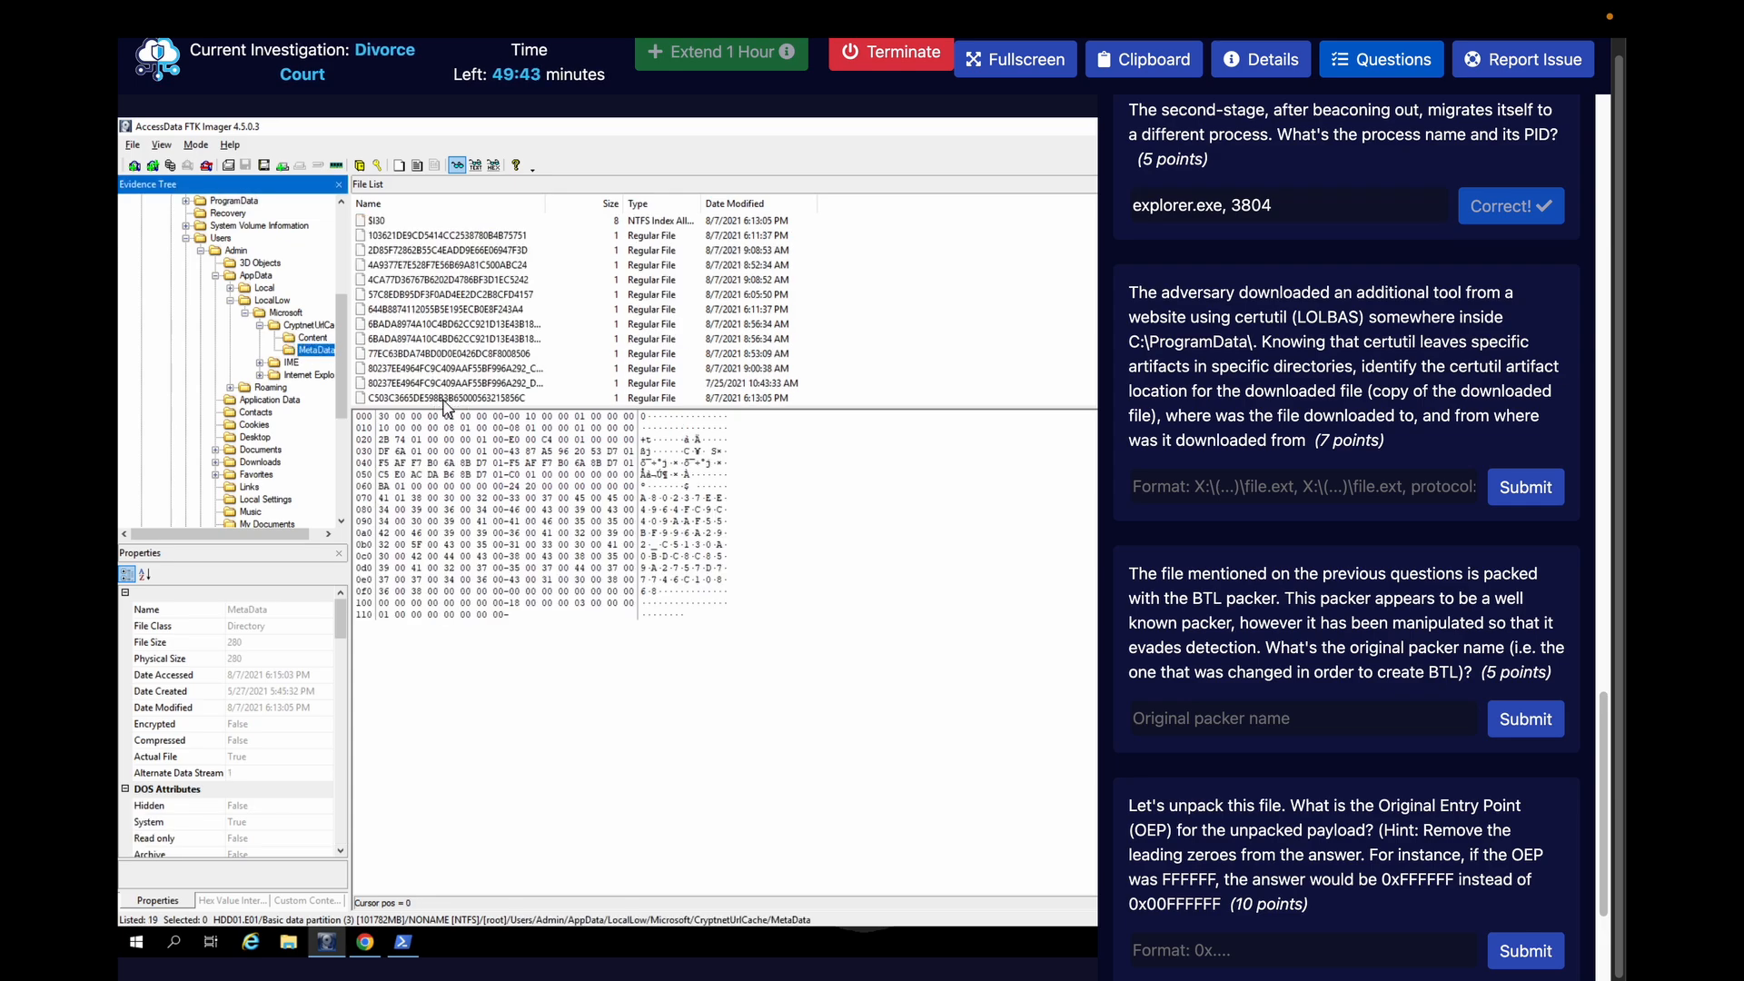
left_click(303, 338)
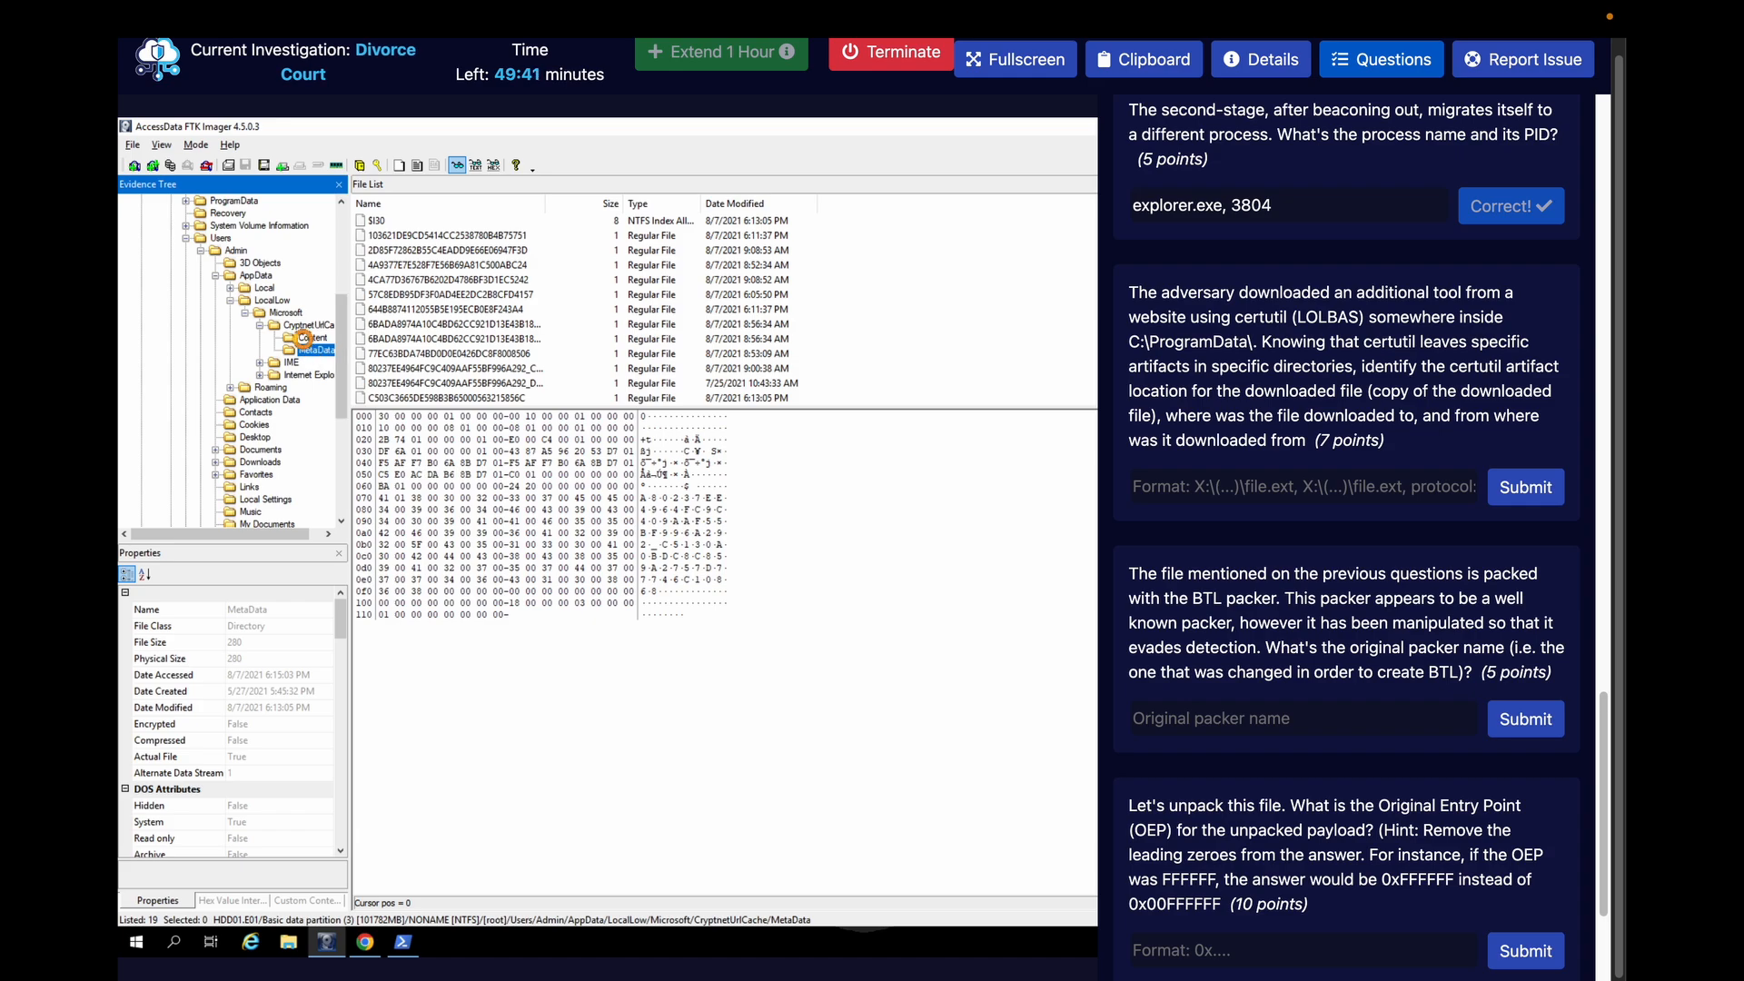
left_click(378, 400)
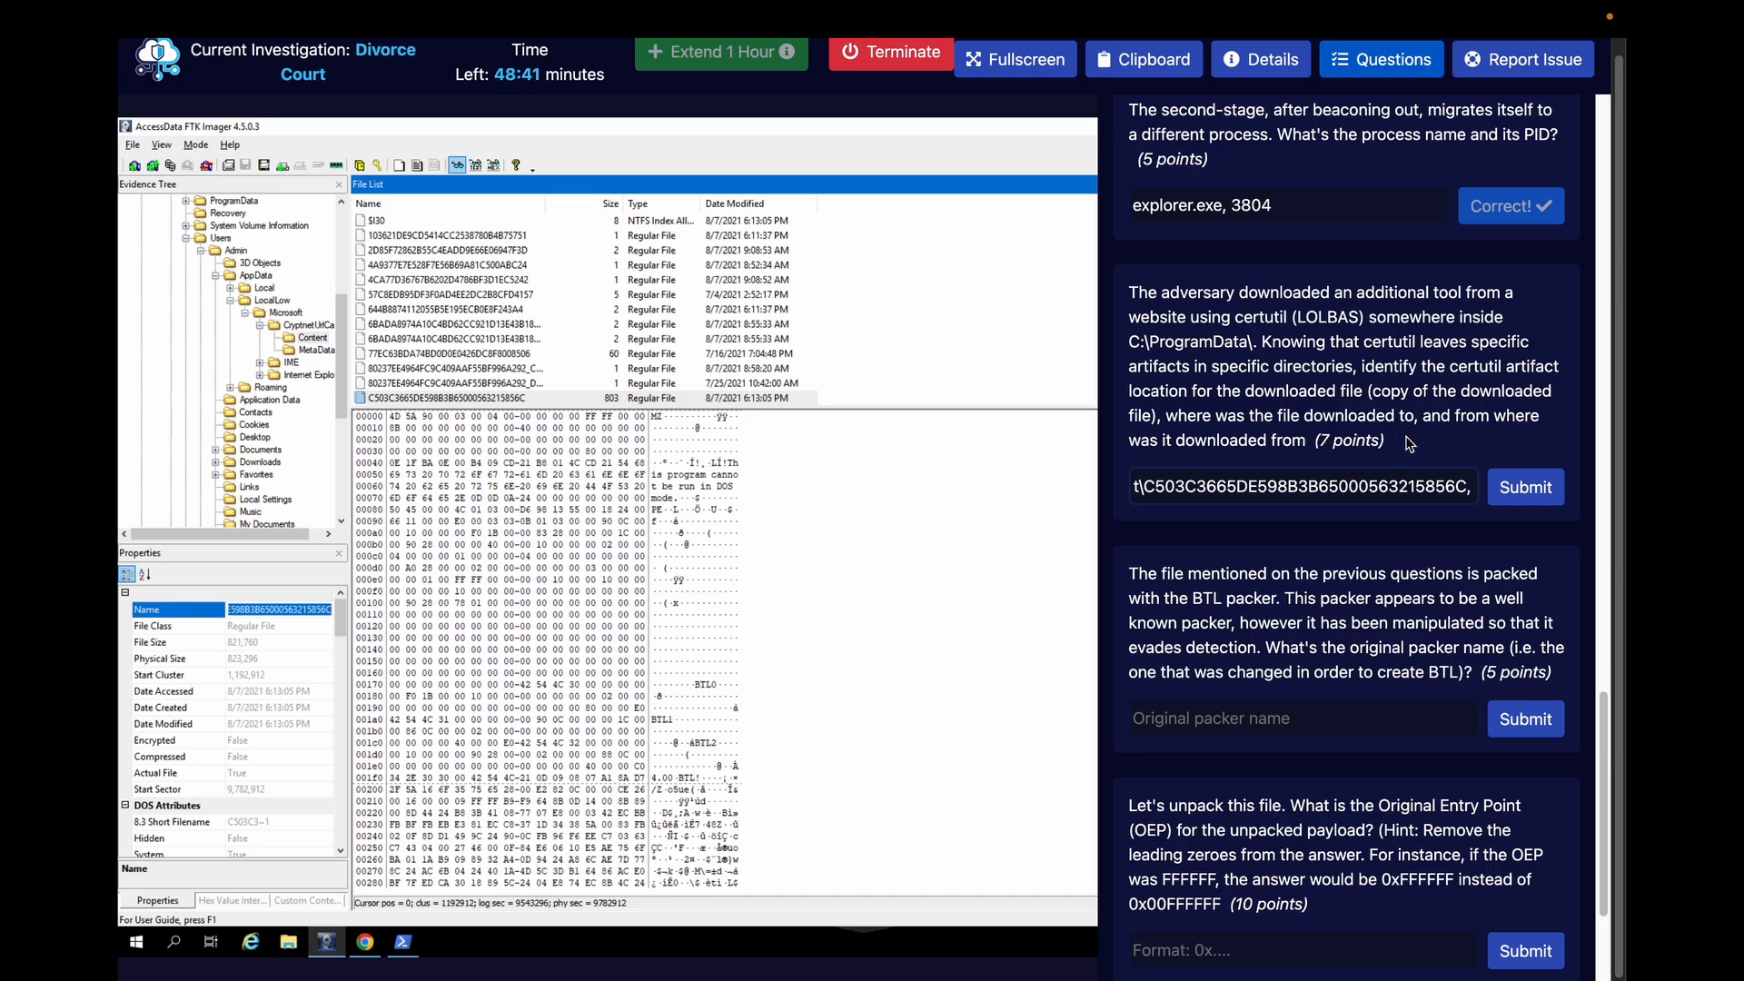
Append the download location C:\ProgramData\n0pe.exe to the certutil artifact answer, after the cached file's path
type("C:")
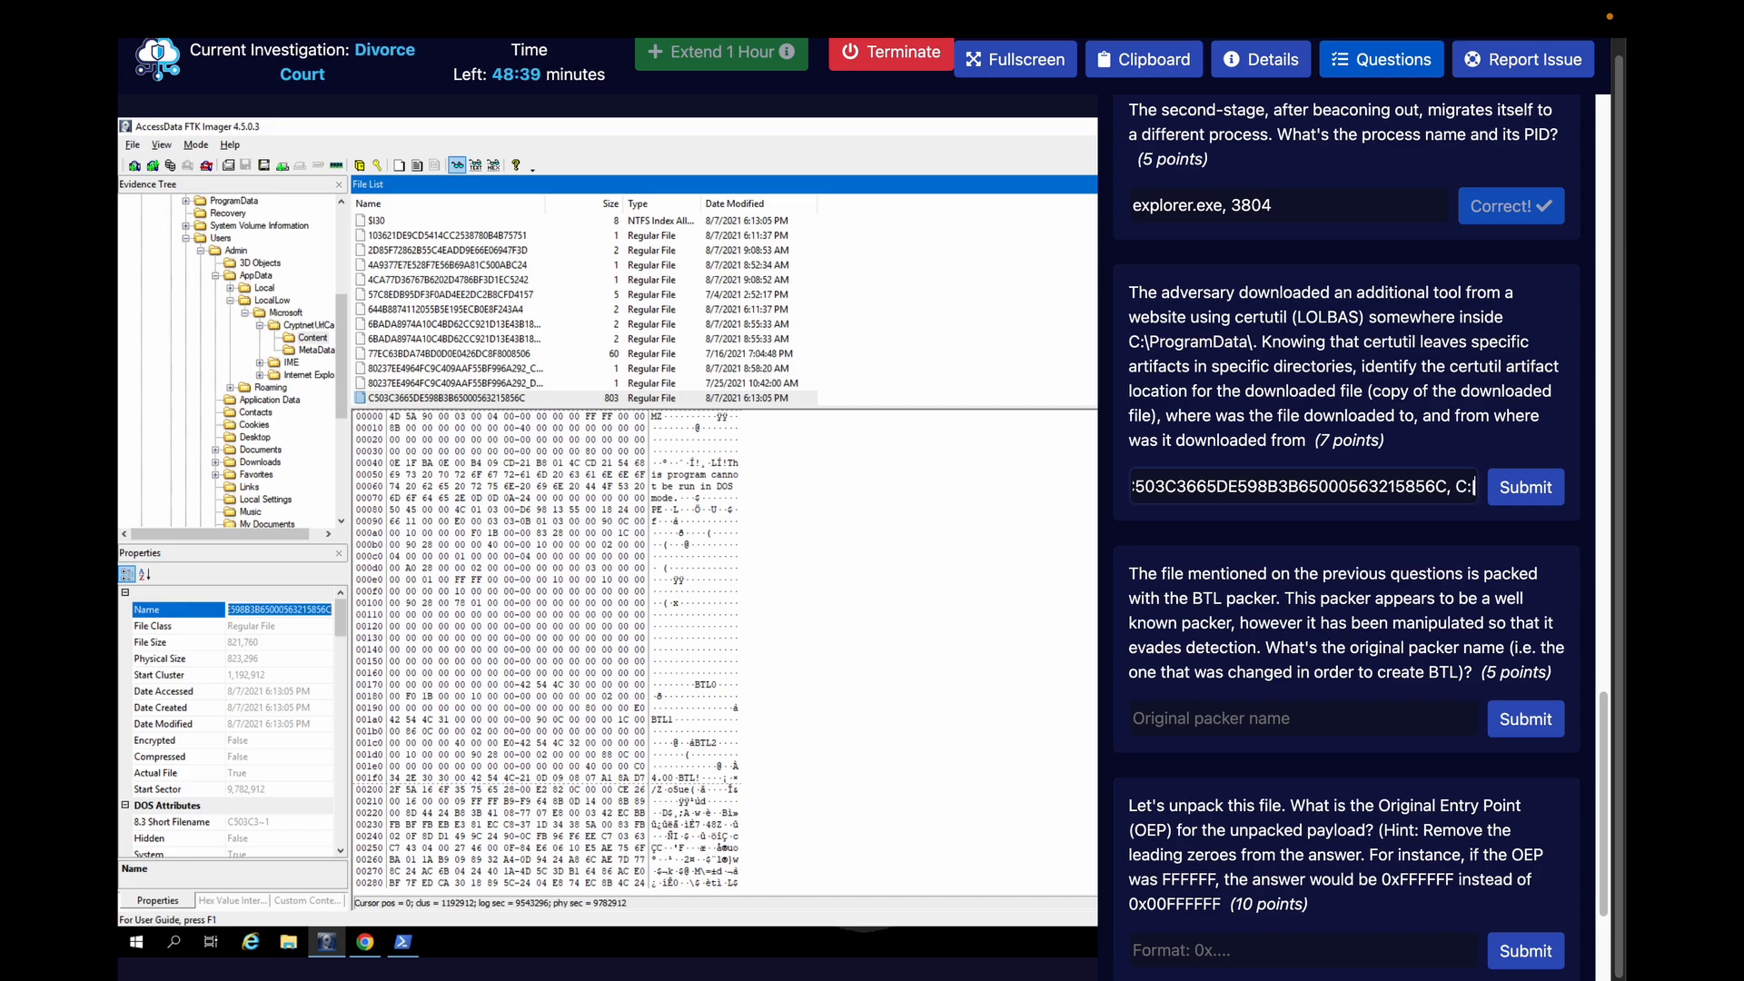
type("\\")
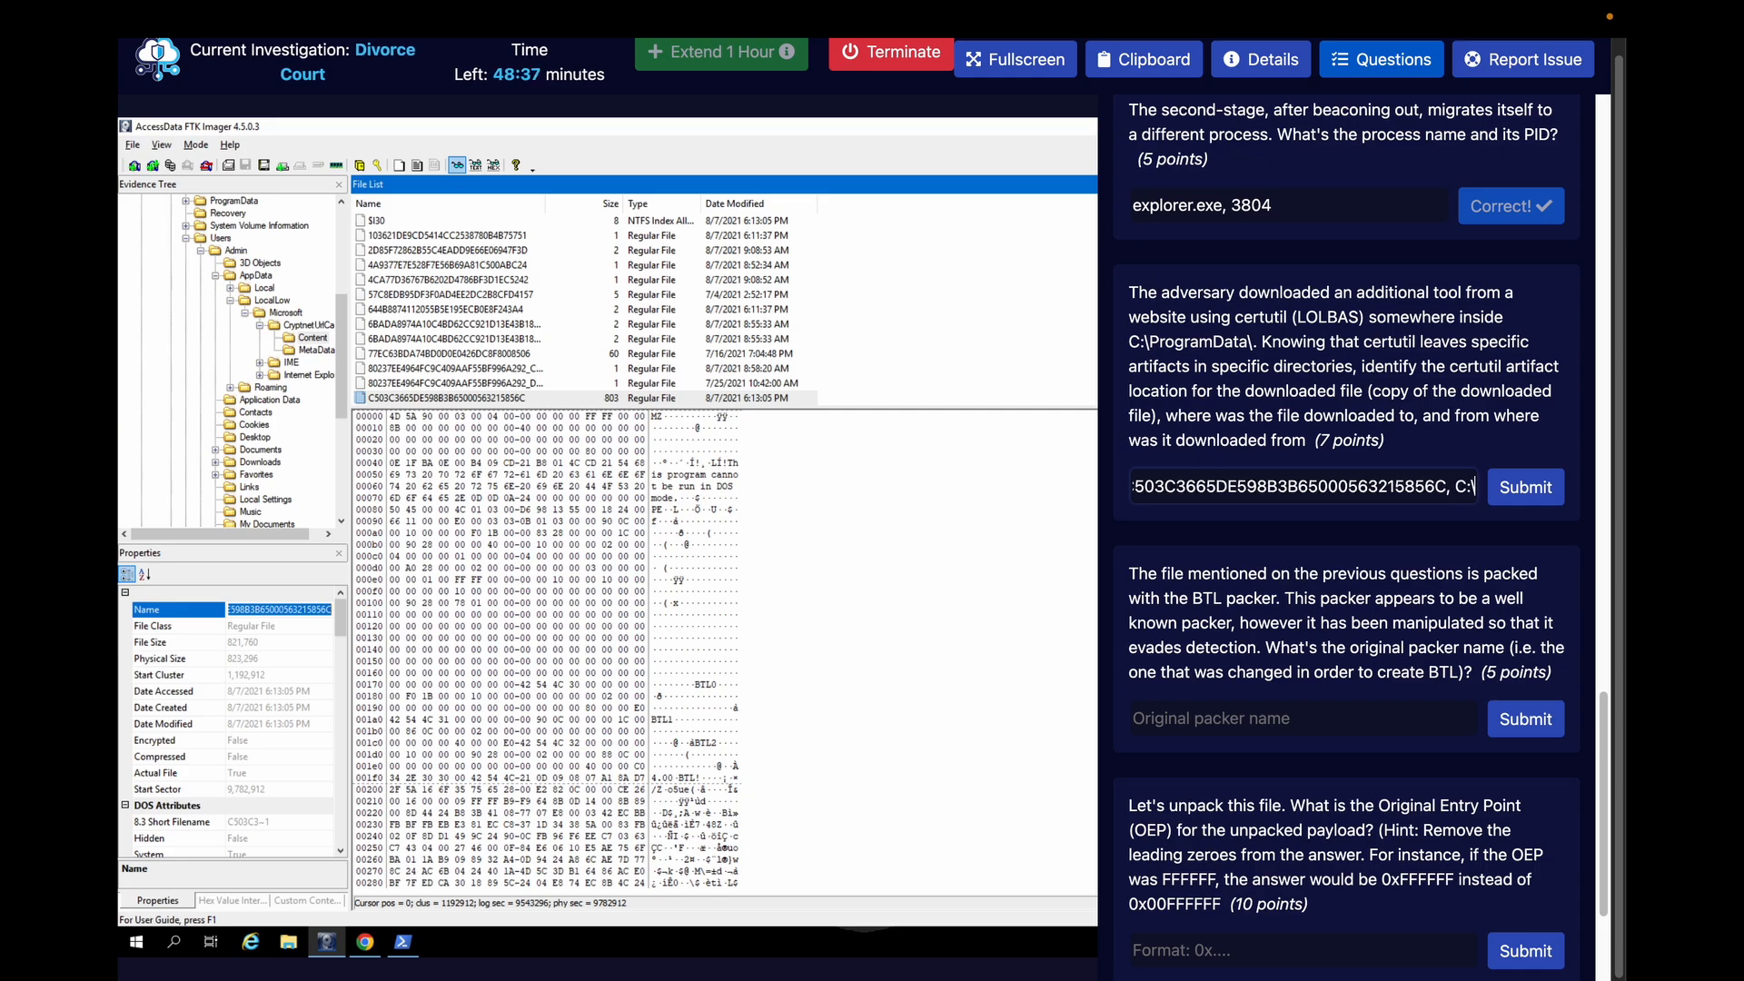
type("ProgramData")
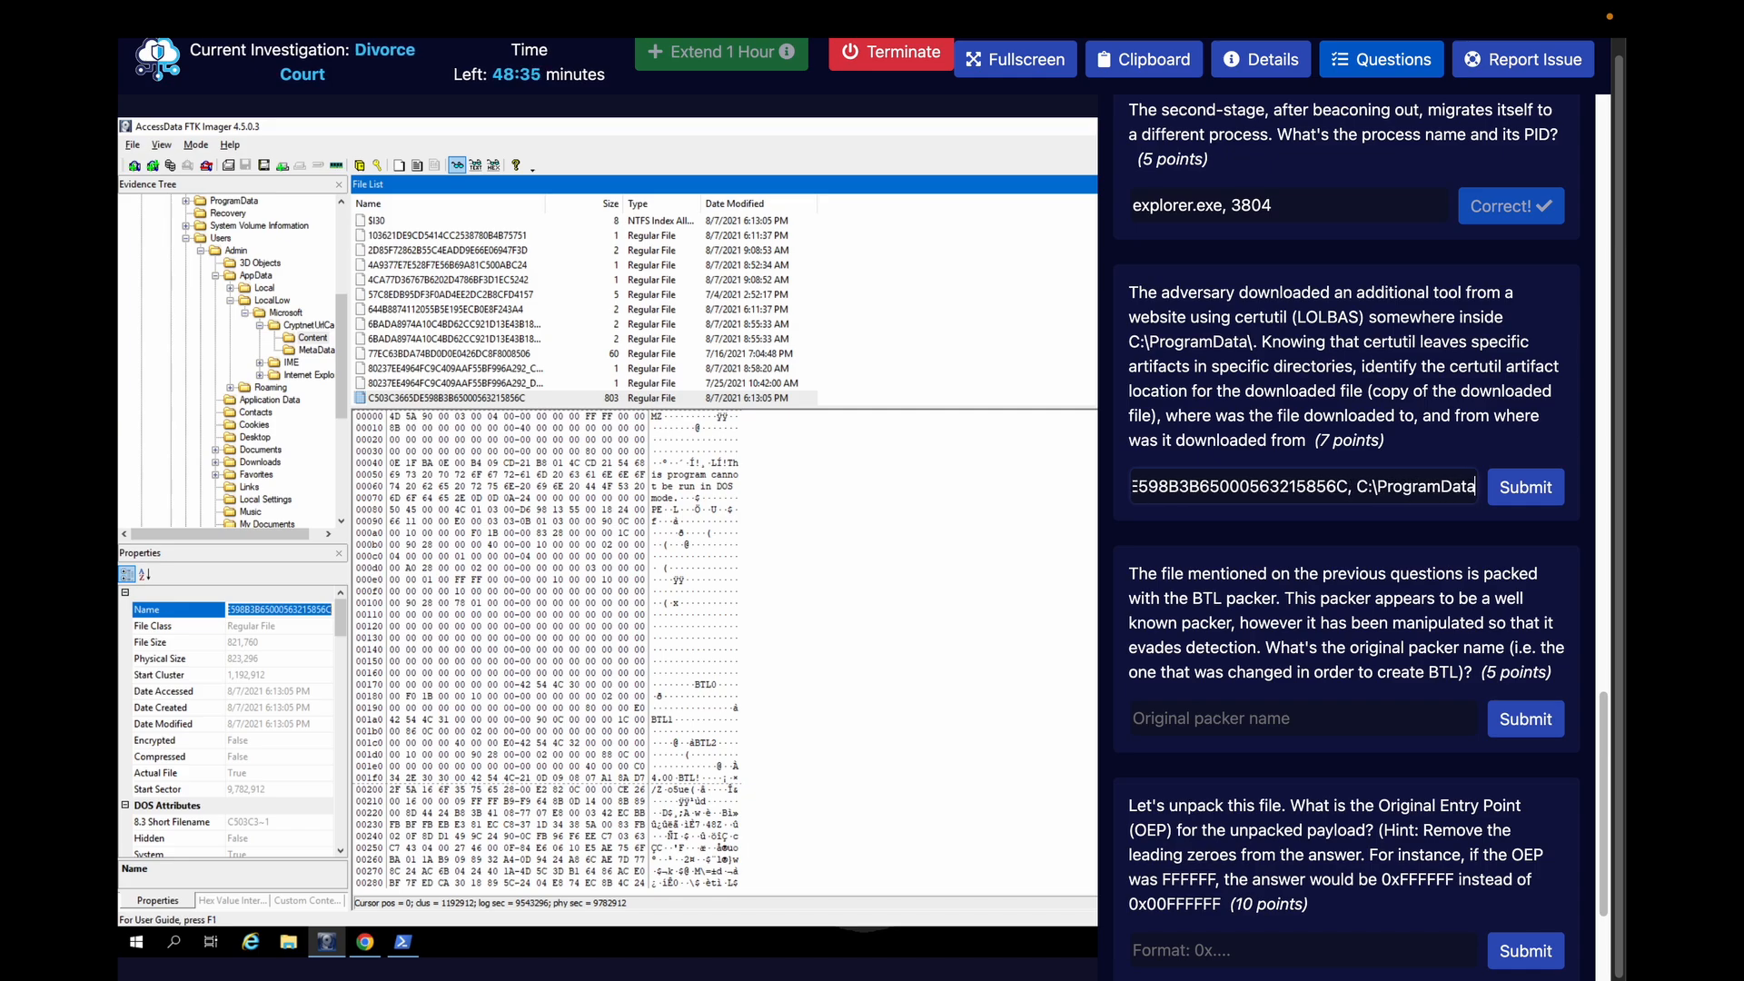
type("\\")
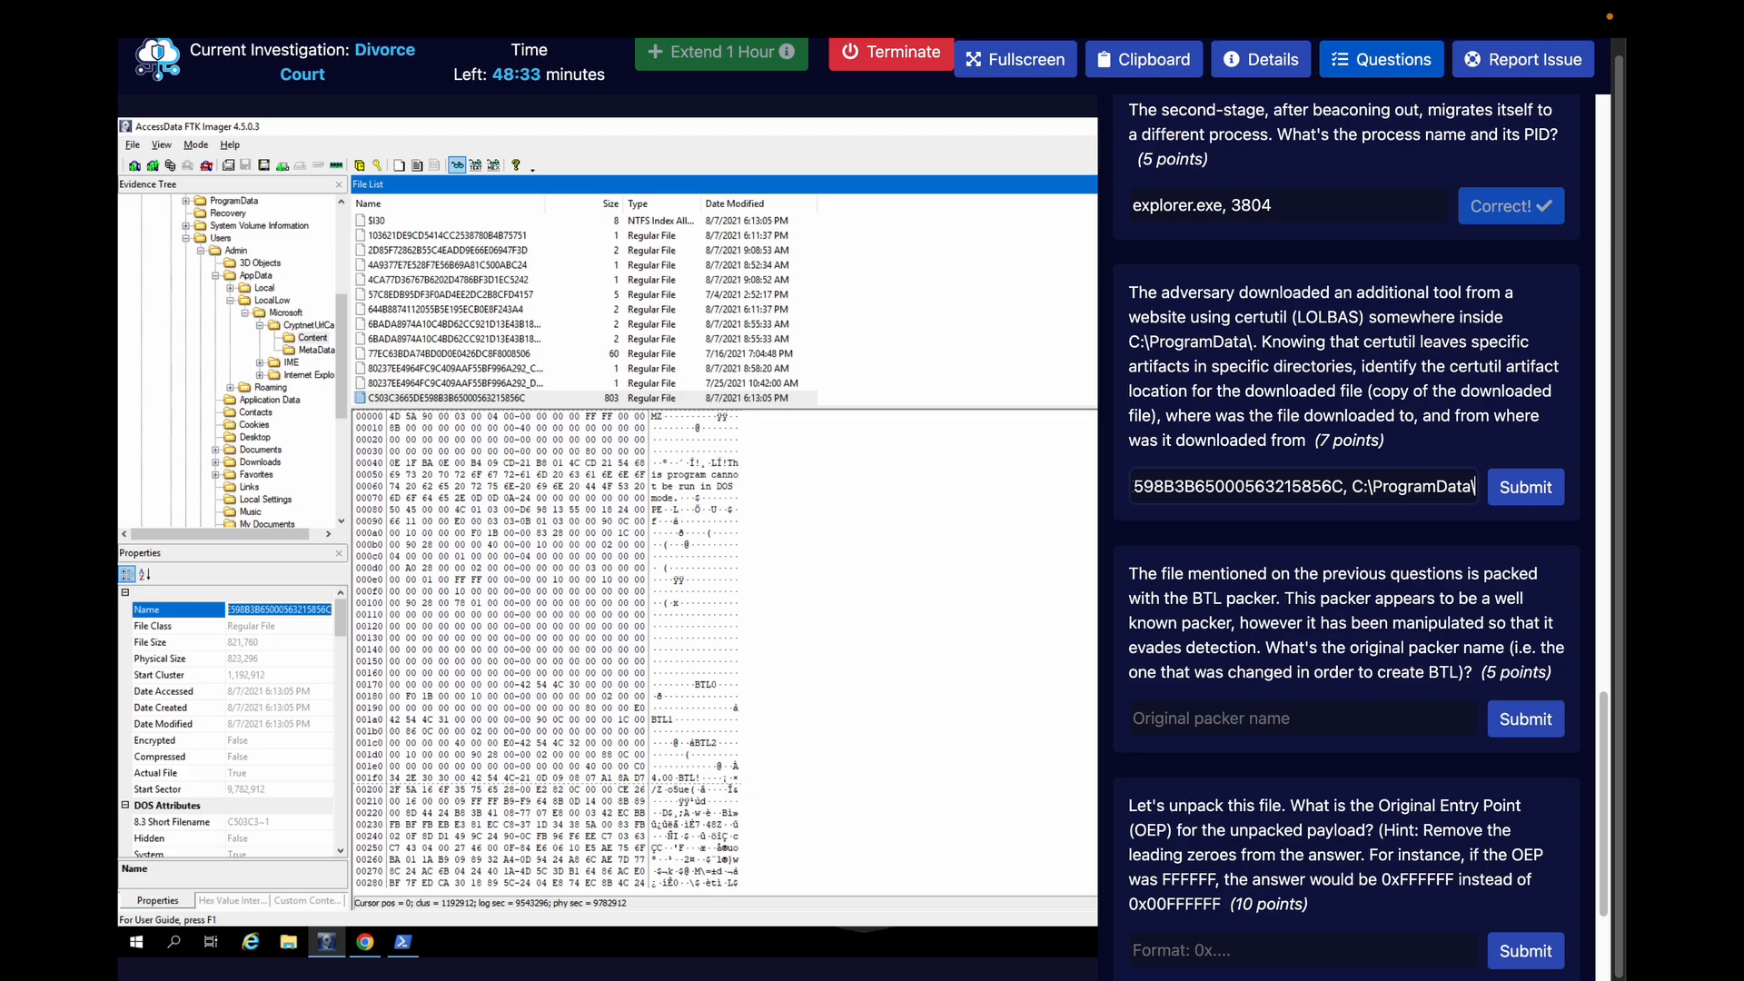
type("n")
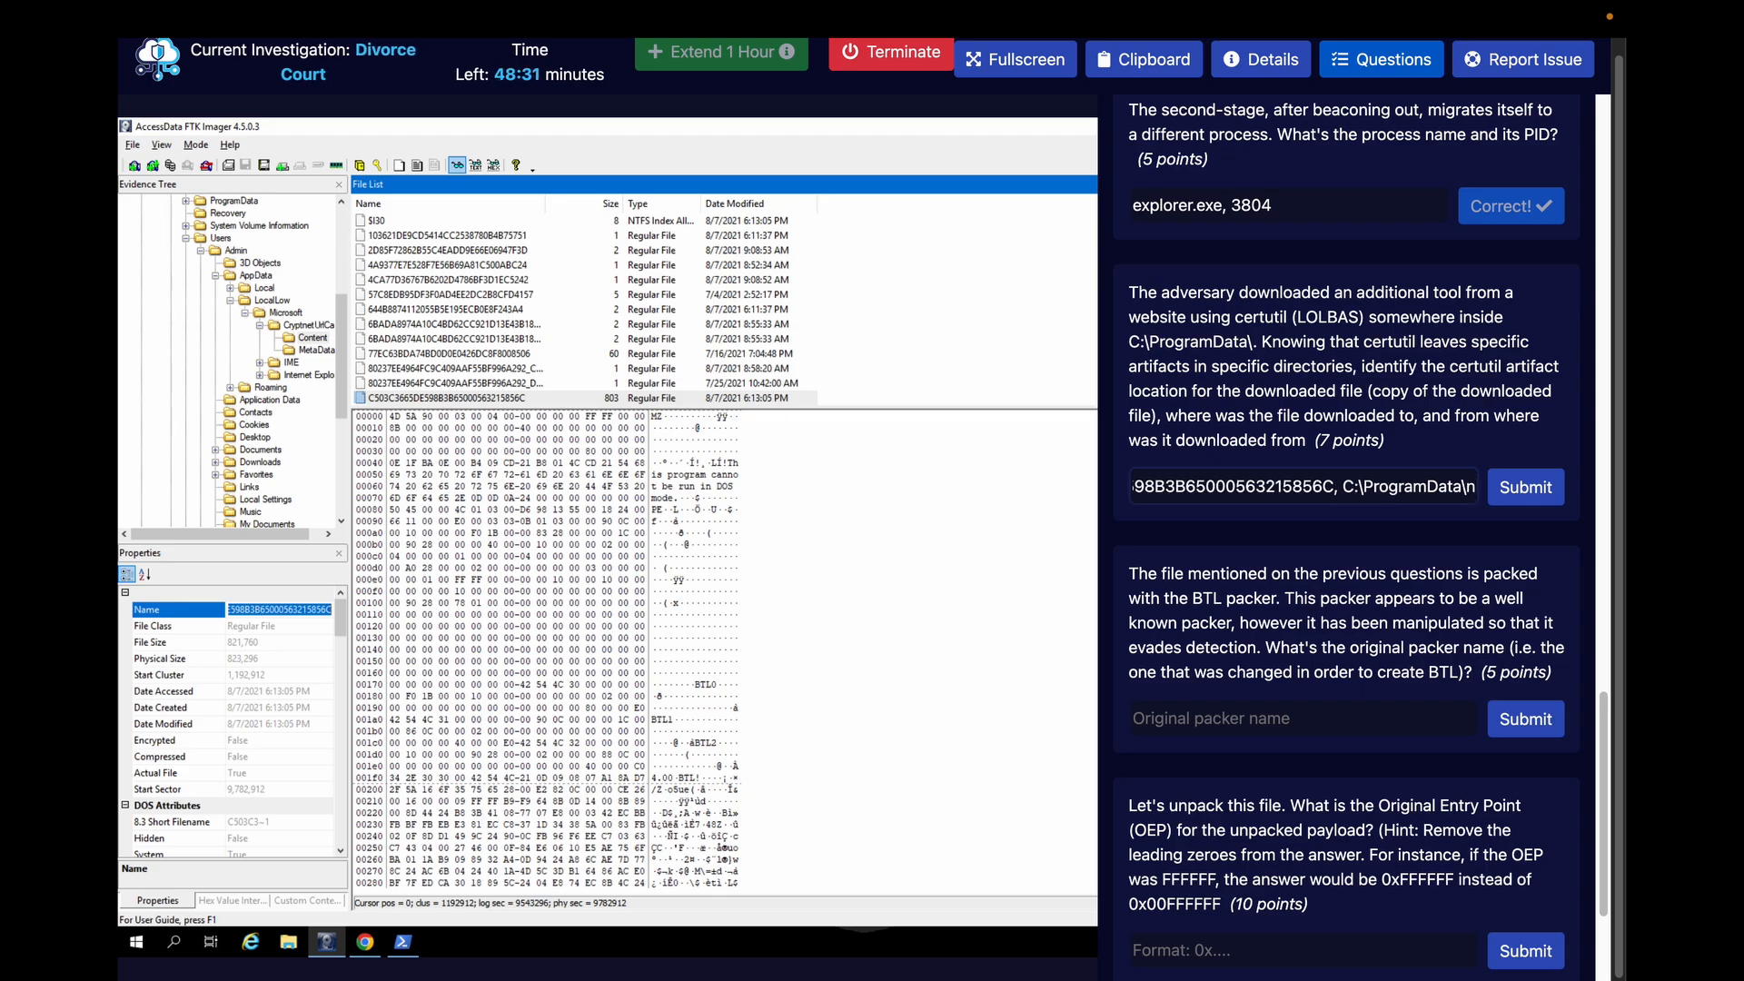
type("0pe.exe")
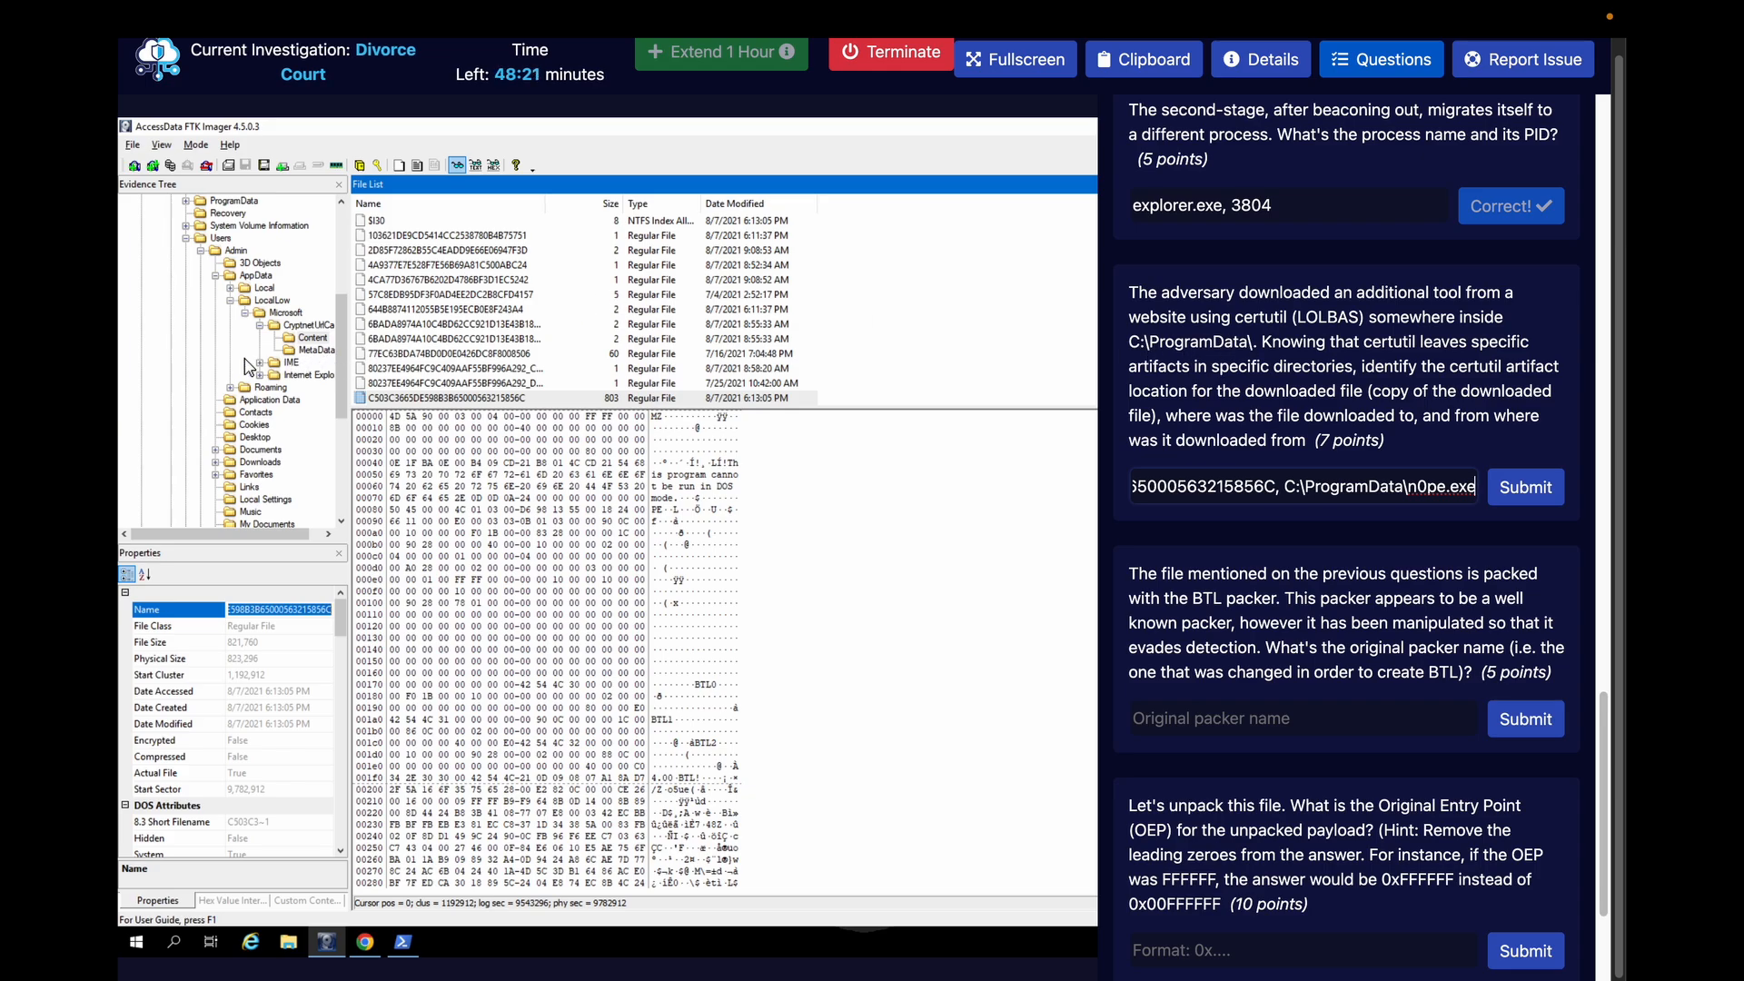
scroll(243, 377, "up", 5)
left_click(234, 387)
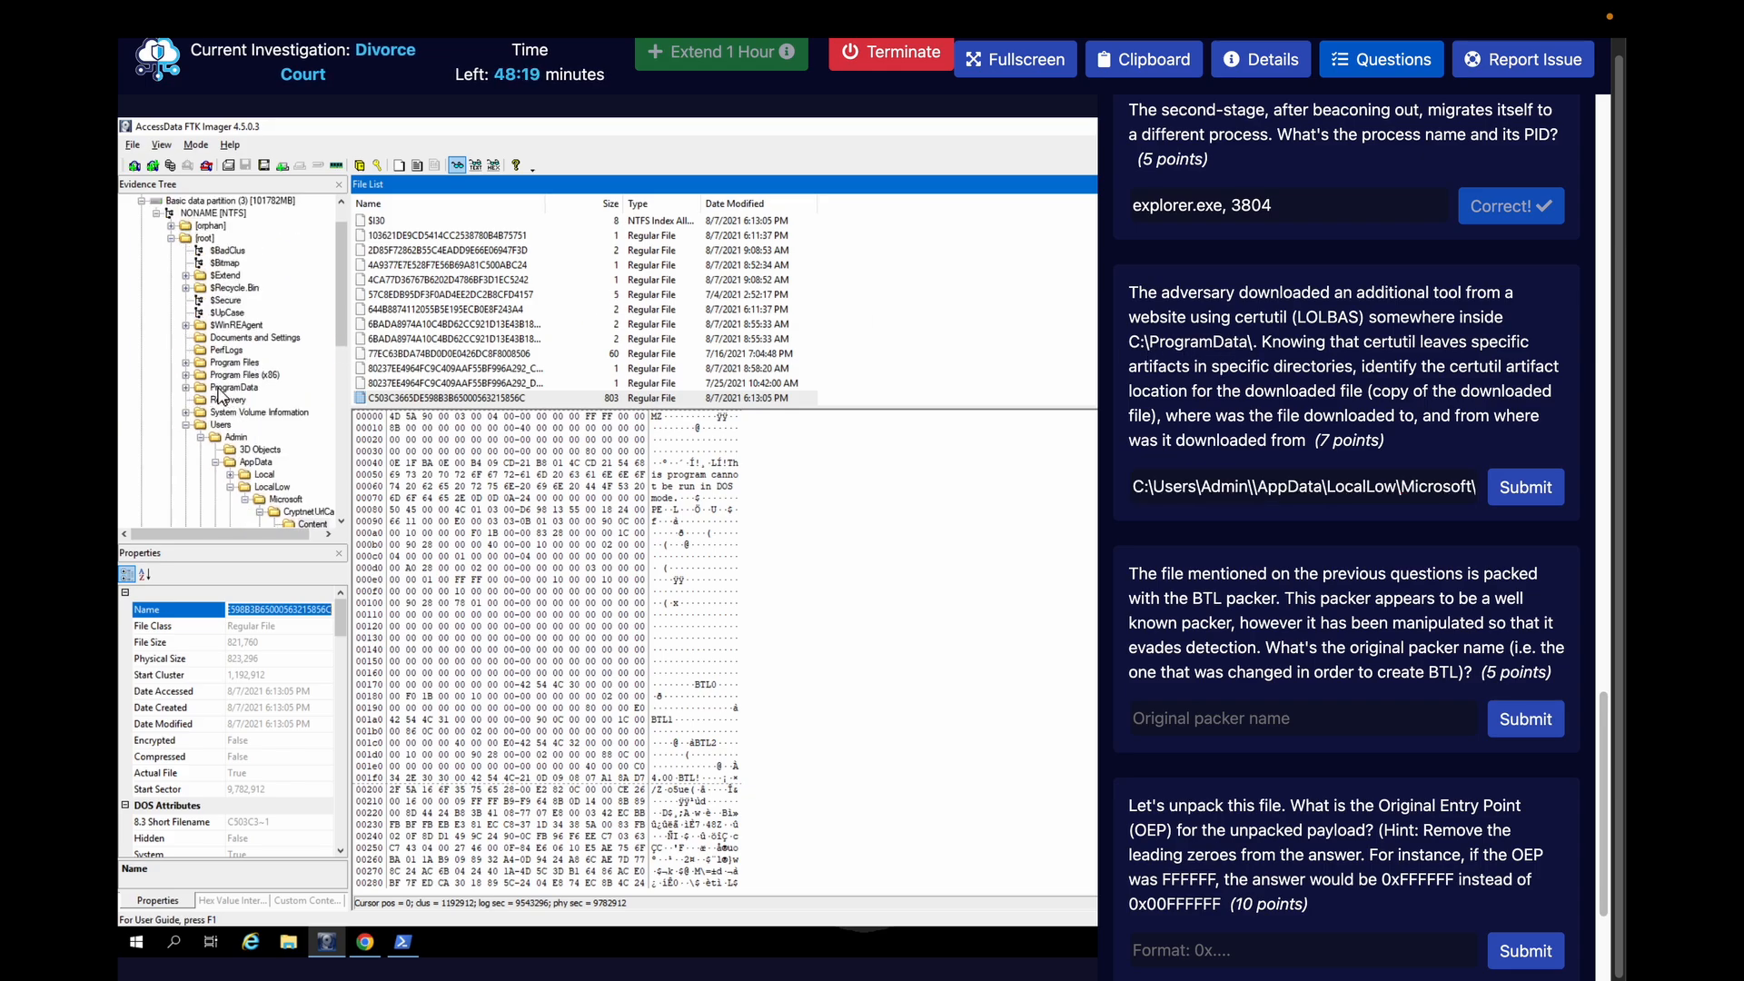
scroll(505, 328, "down", 2)
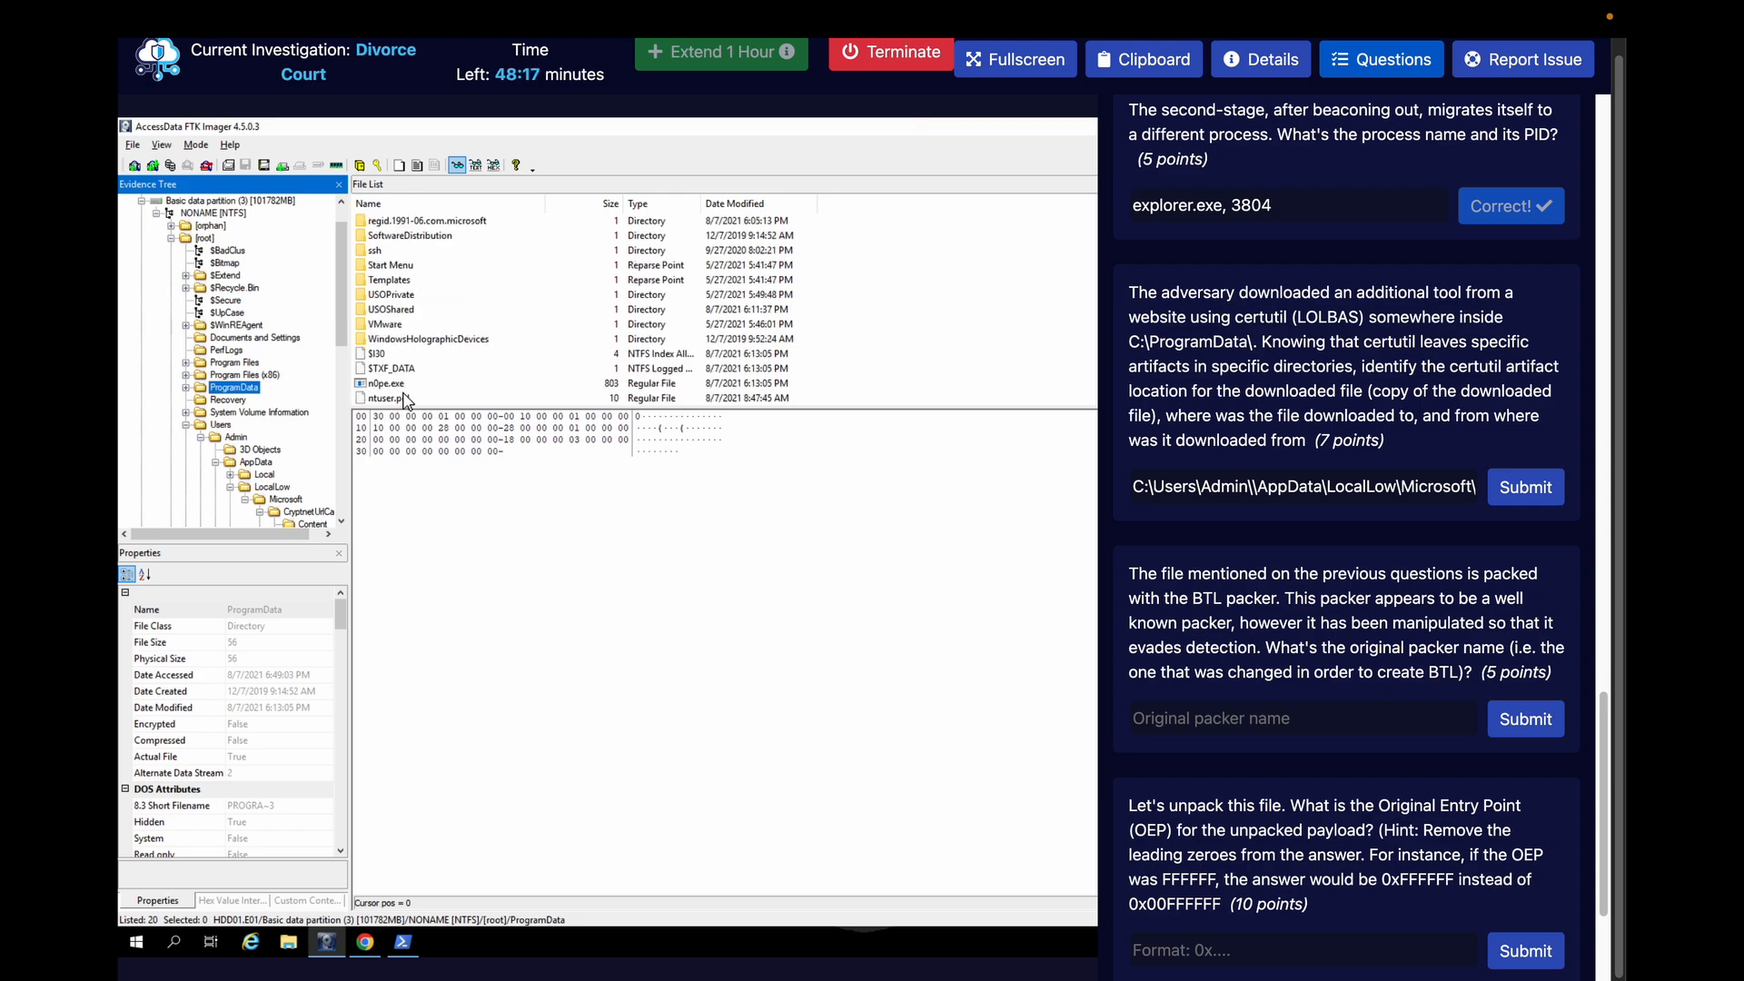
scroll(260, 469, "down", 2)
left_click(303, 463)
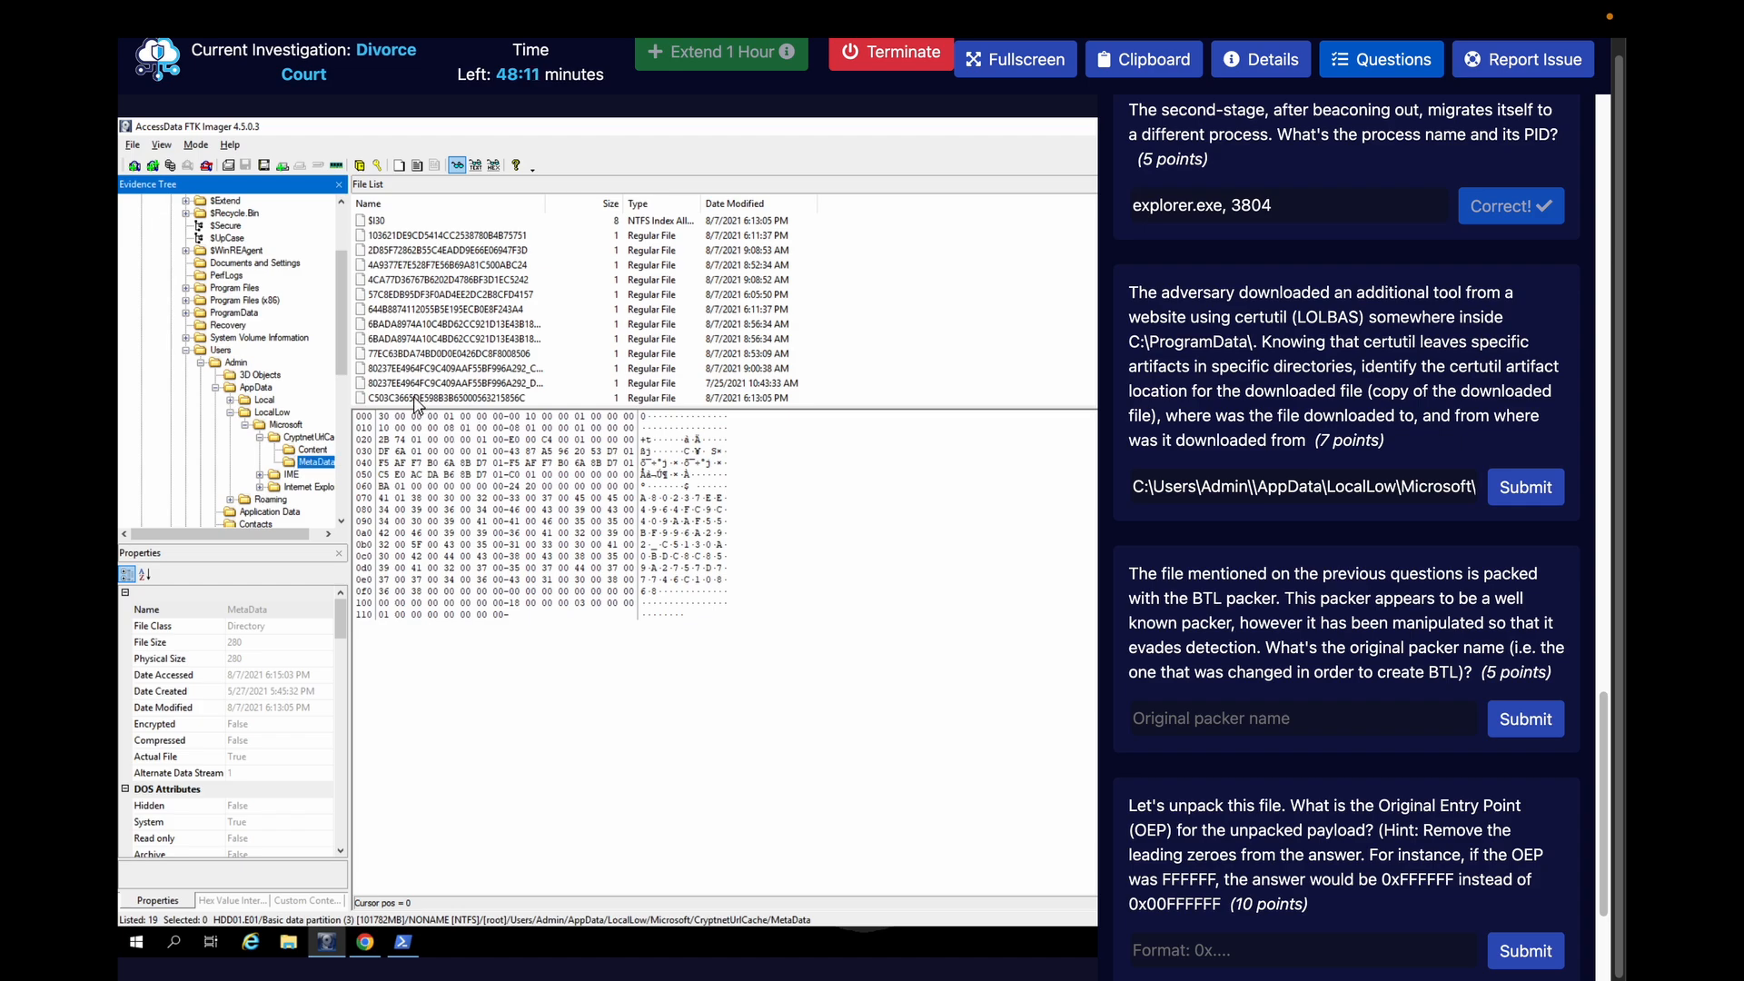
left_click(415, 400)
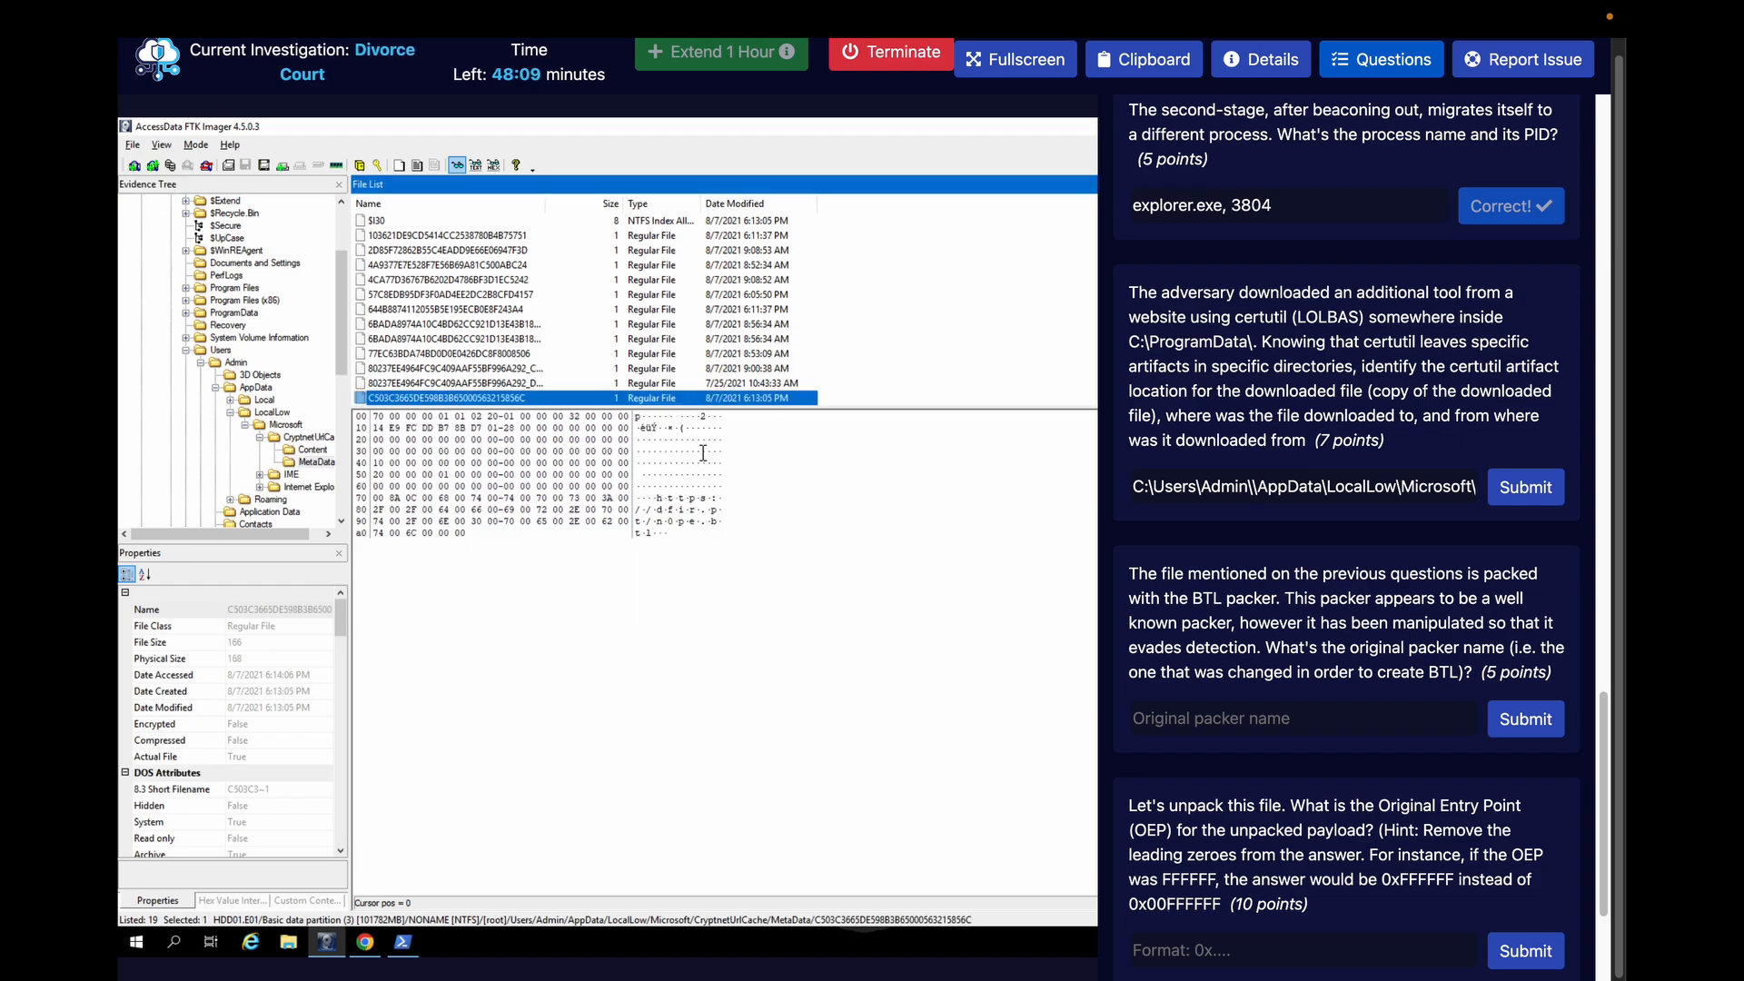
left_click(1364, 485)
key("Right")
key("Right")
key("Right")
key("Right")
key("Right")
key("Right")
key("Right")
key("Right")
key("Right")
key("Right")
key("Right")
key("Right")
key("Right")
key("Right")
key("Right")
key("Right")
key("Right")
key("Right")
key("Right")
key("Right")
key("Right")
key("Right")
key("Right")
key("Right")
key("Right")
key("Right")
key("Right")
key("Right")
key("Right")
key("Right")
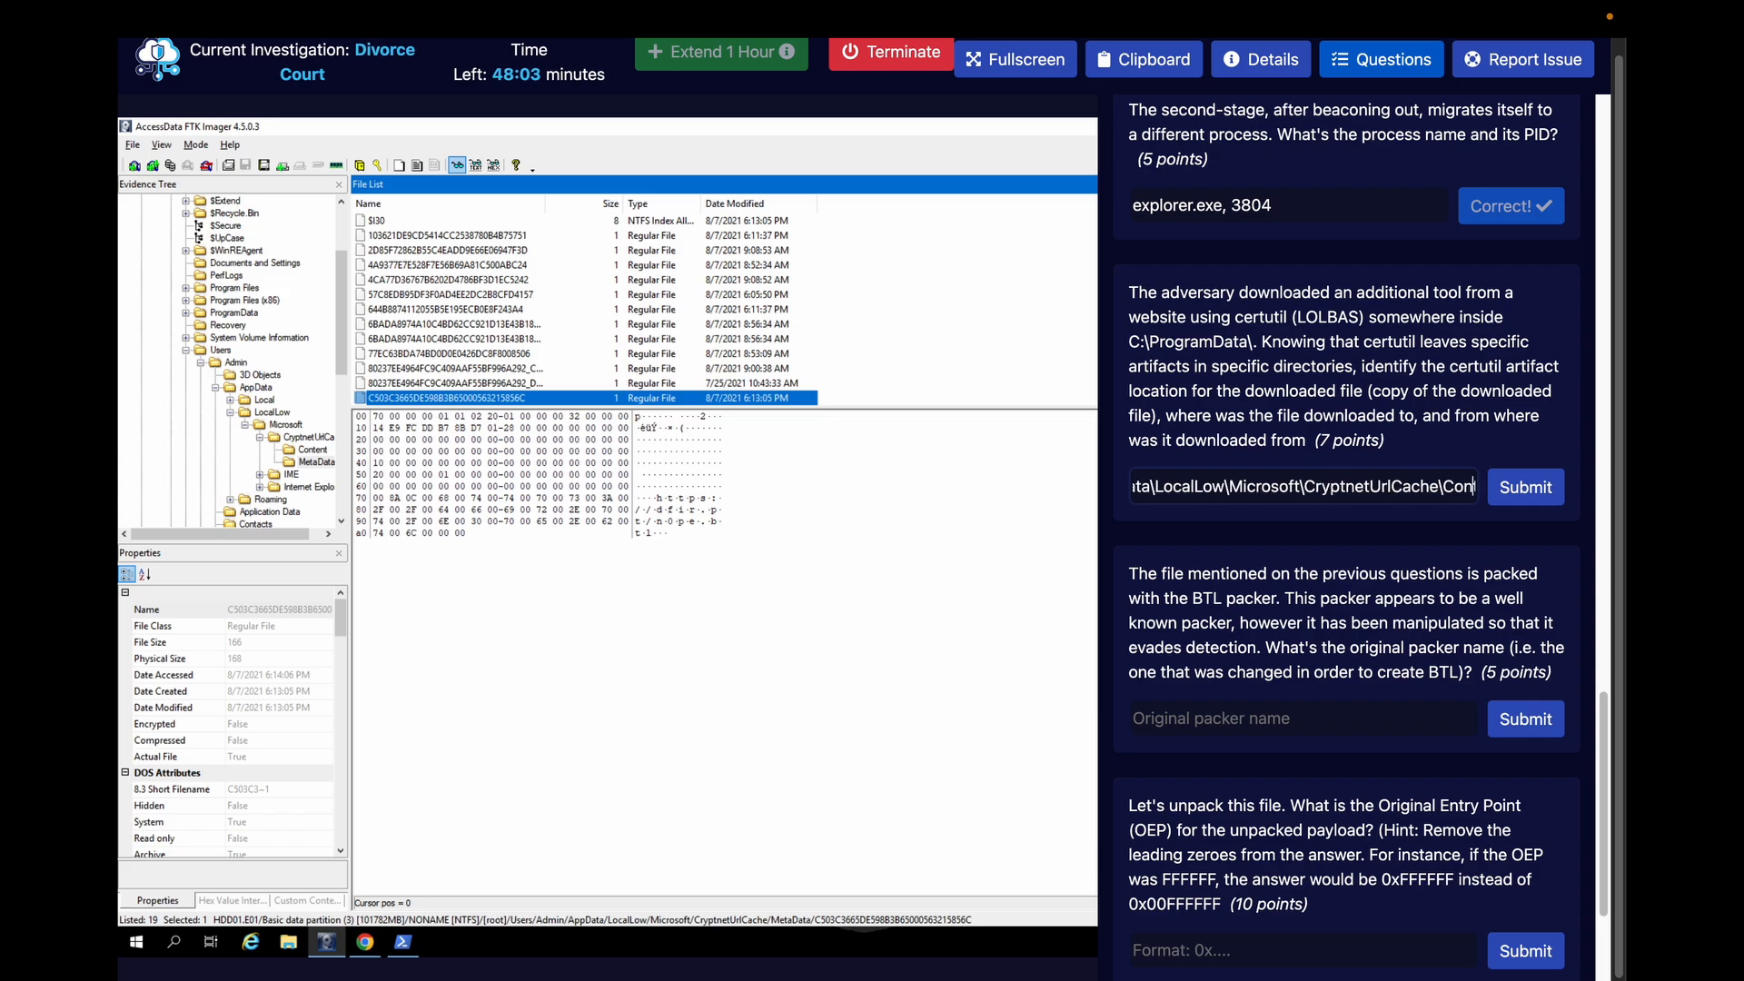
key("Right")
key("Right")
key("Right")
key("Right")
key("Right")
key("Right")
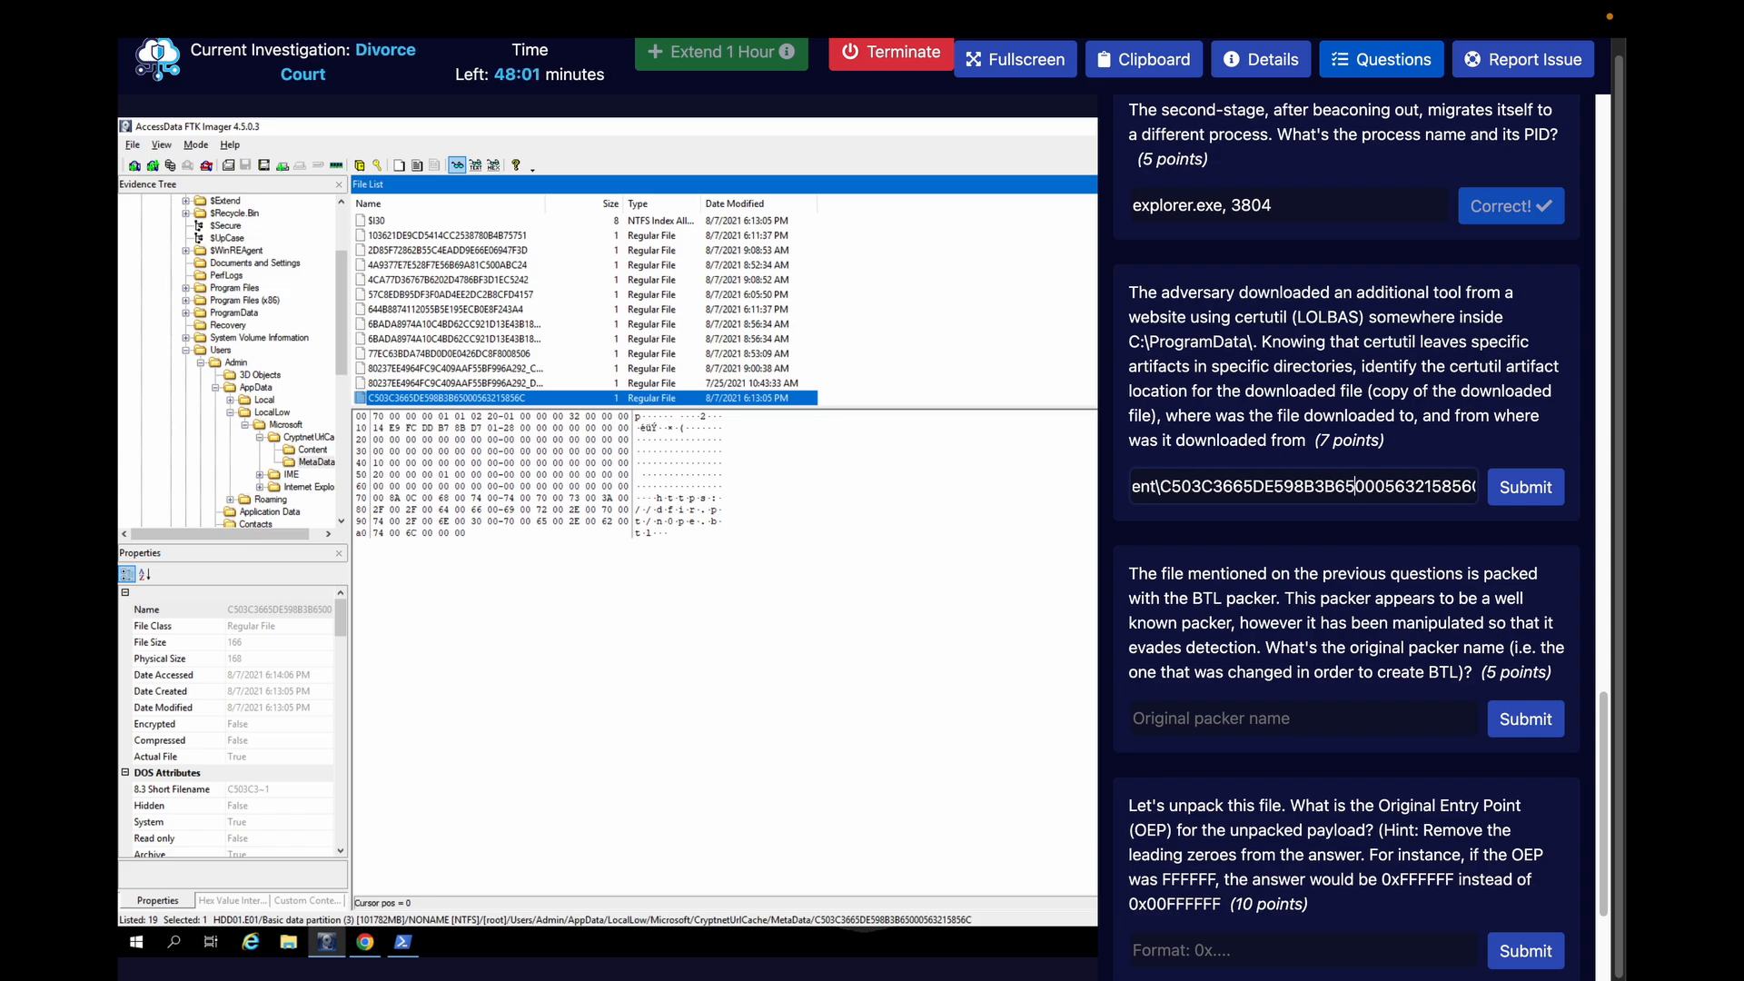
key("Right")
key("Right")
key("Right")
key("Right")
key("Right")
key("Right")
key("Right")
key("Right")
key("Right")
key("Right")
key("Right")
key("Right")
key("Right")
key("Right")
key("Right")
key("Right")
key("Right")
key("Right")
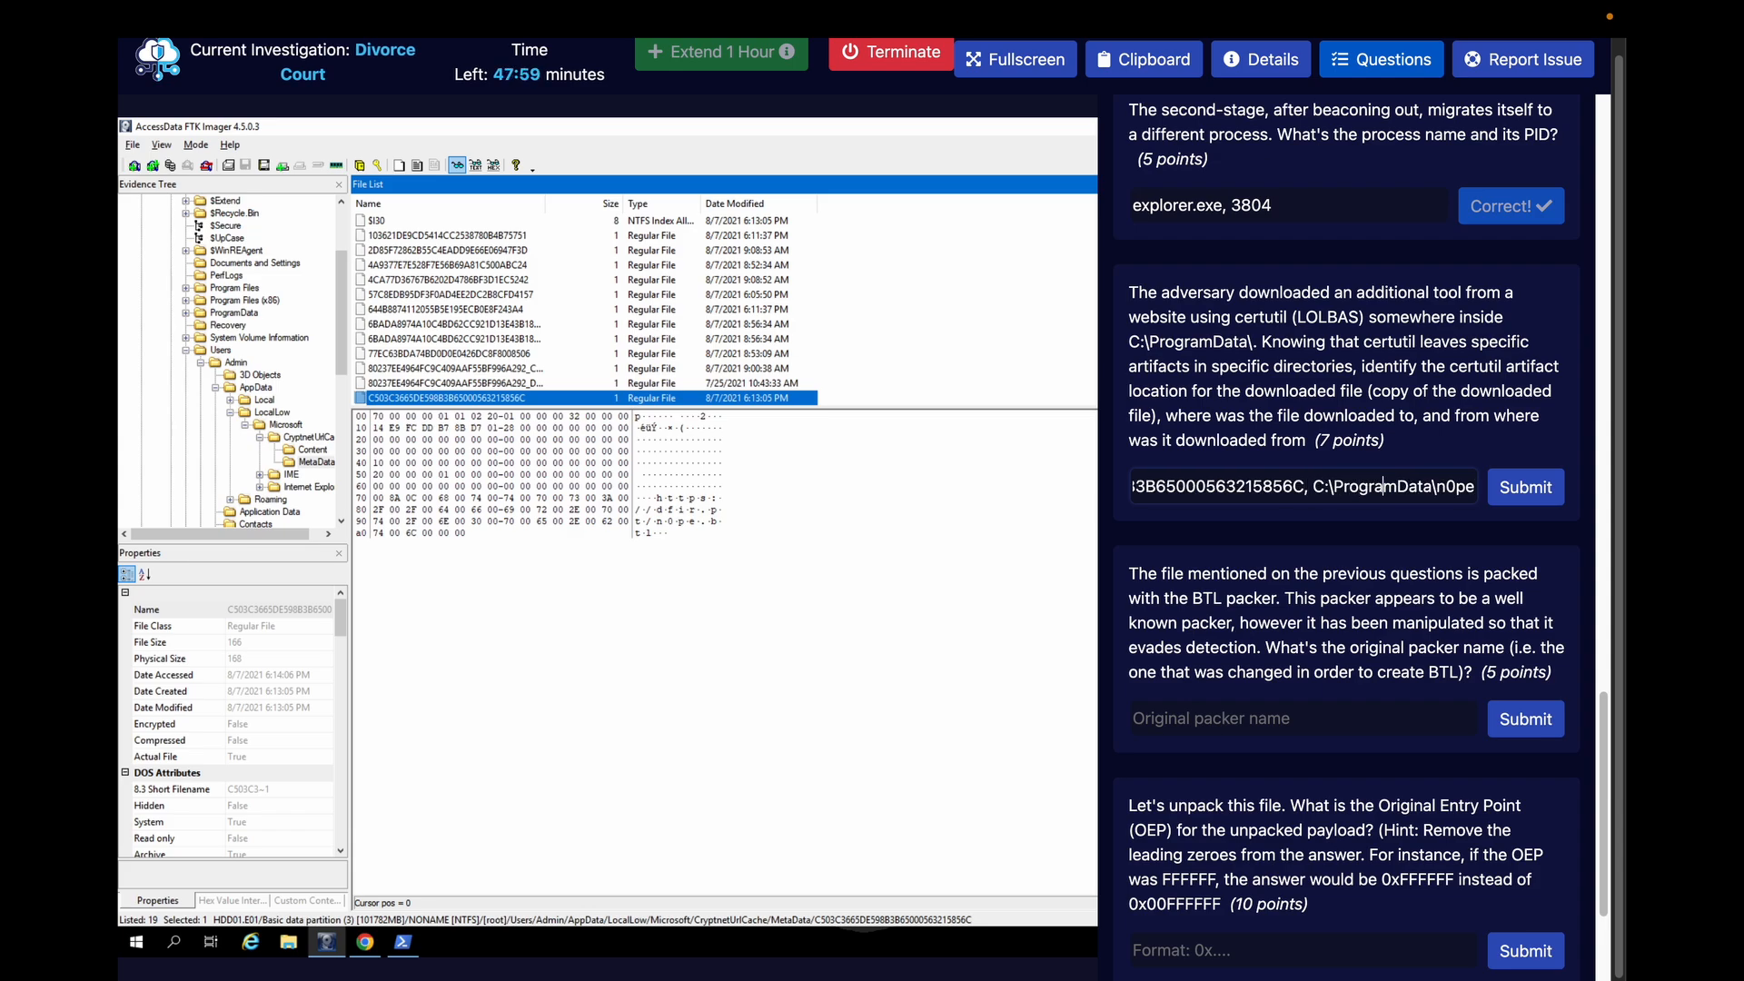
key("Right")
key("Right")
key("Right")
key("Right")
key("Right")
key("Right")
type(",")
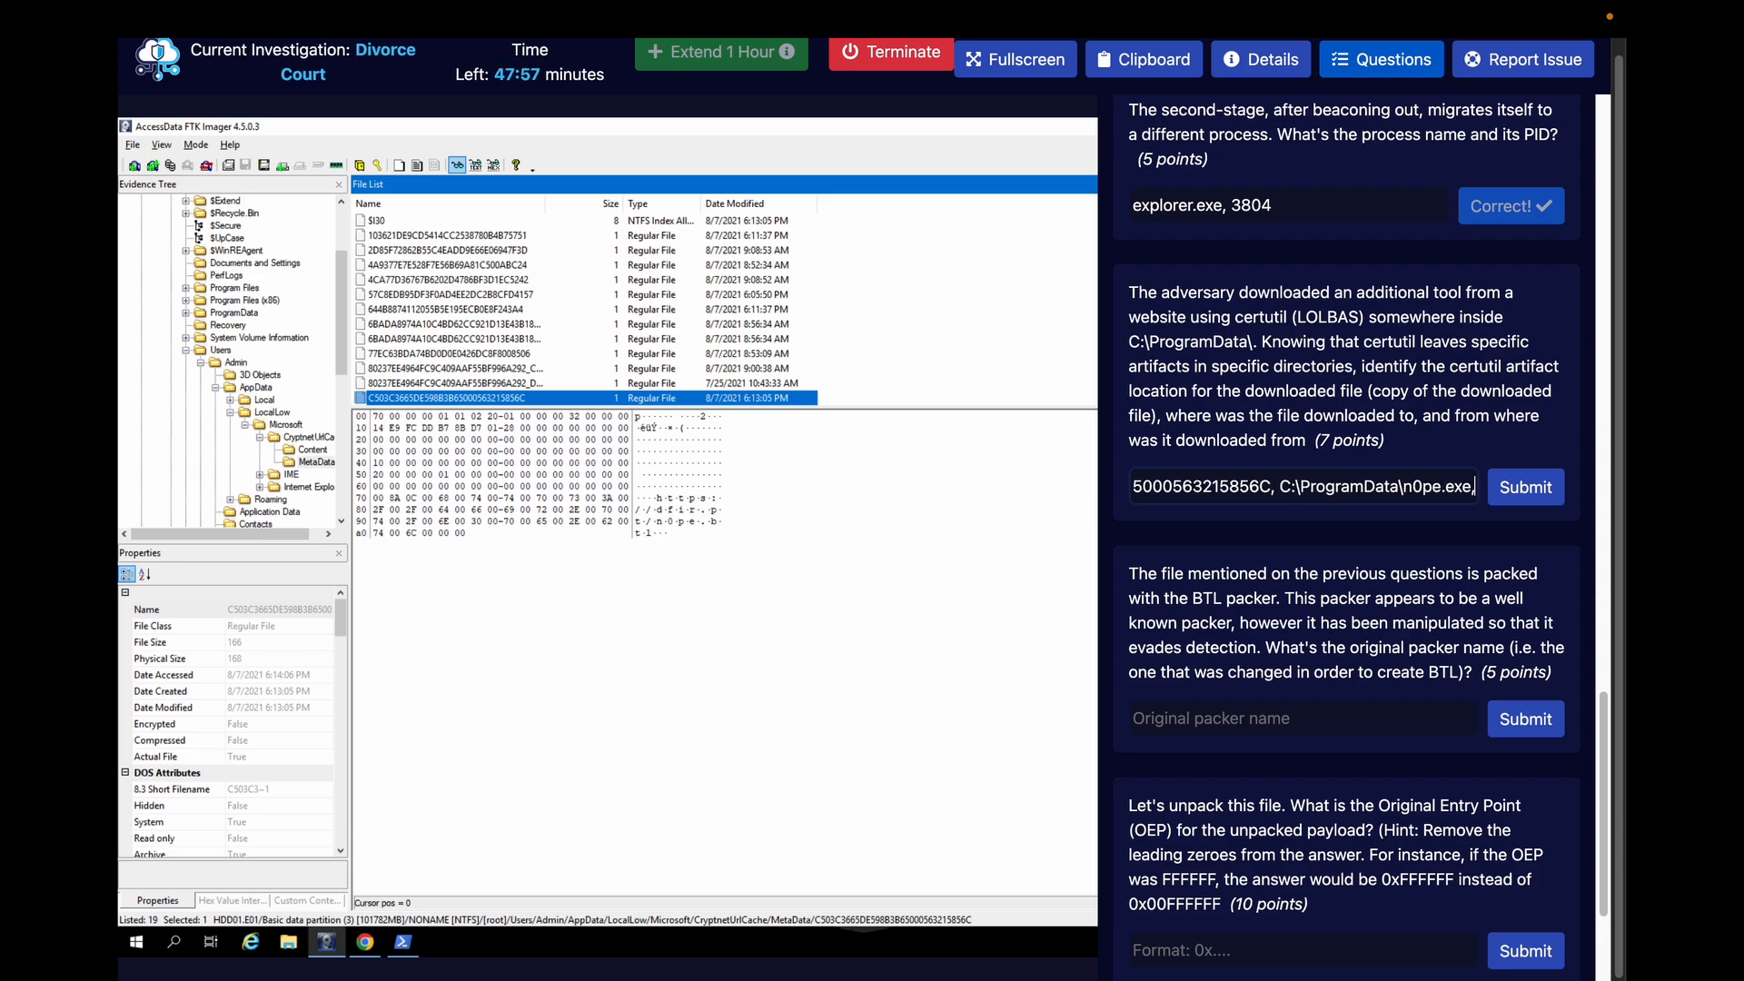
type(" https")
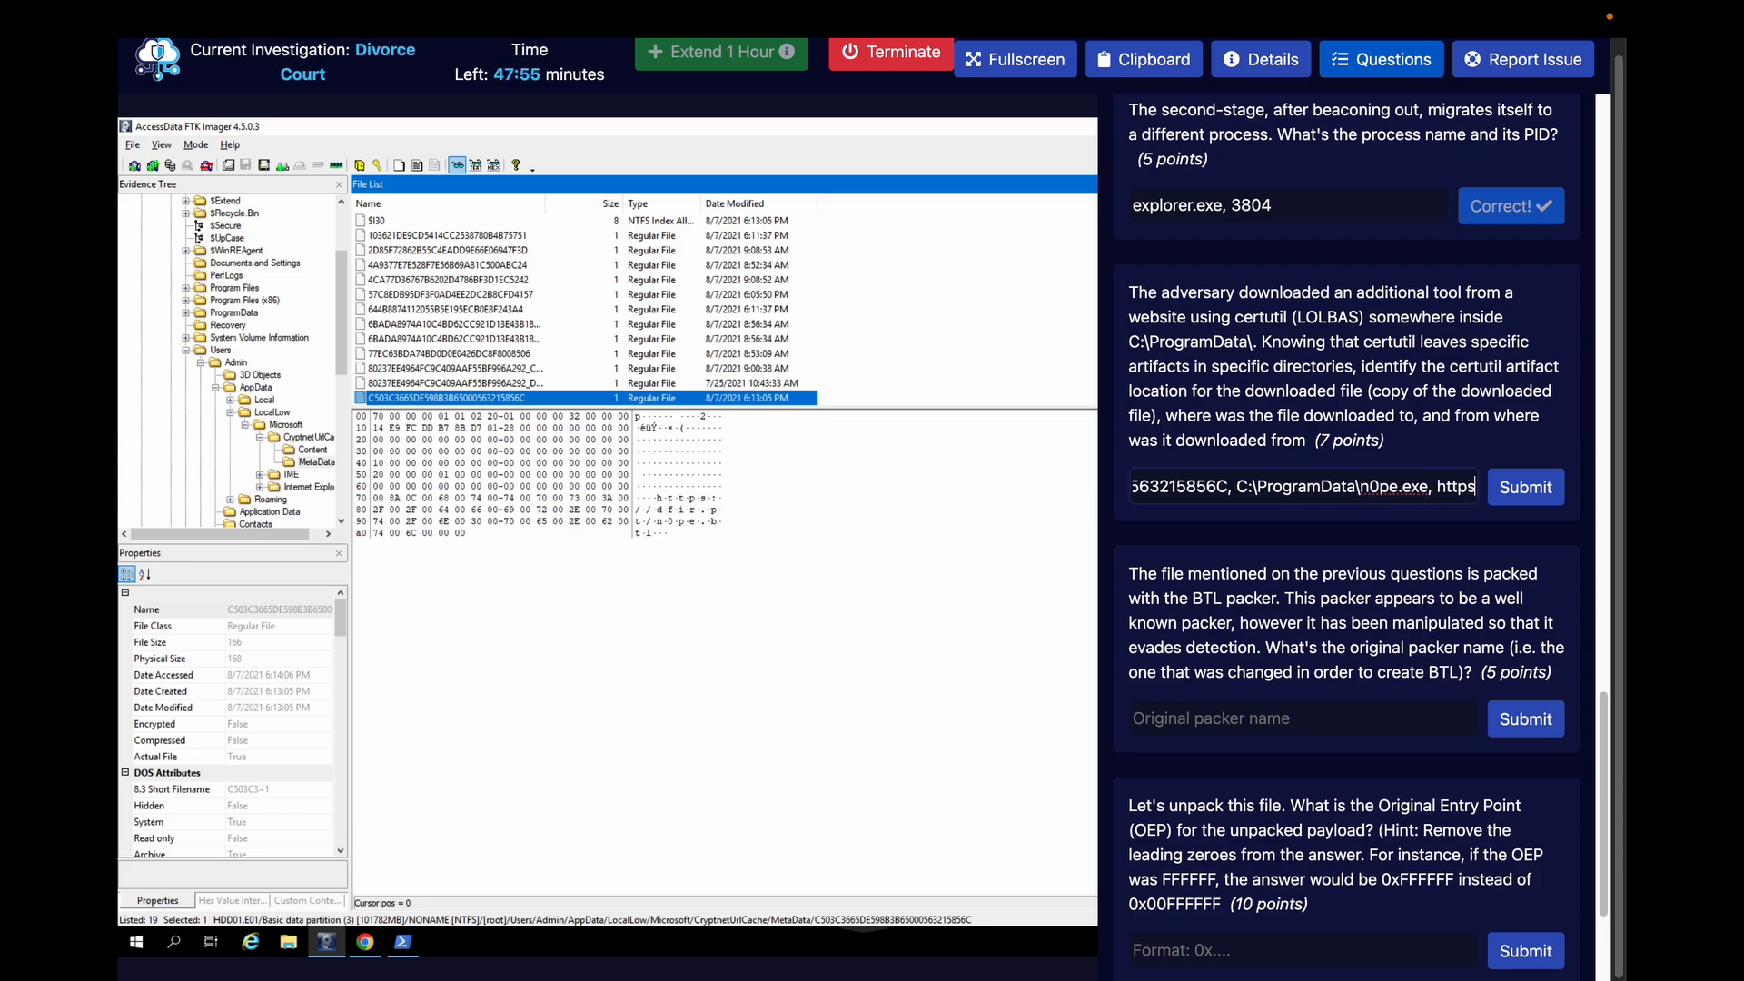
type("://dfir")
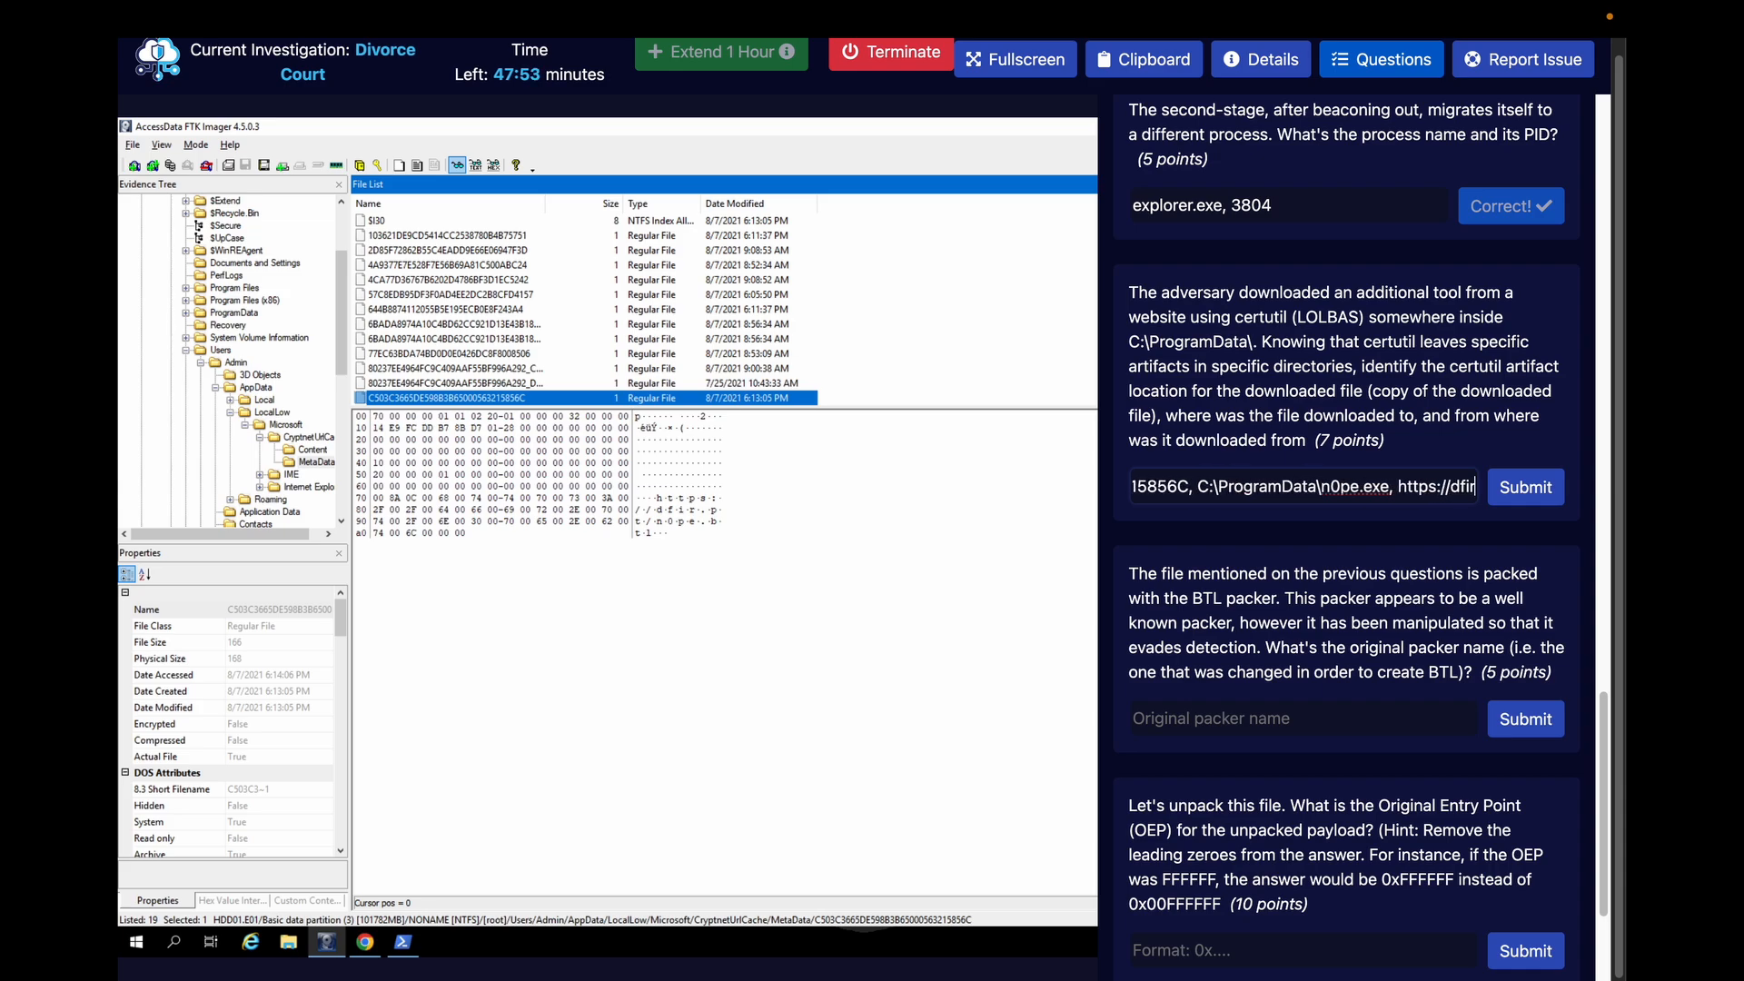
type(".")
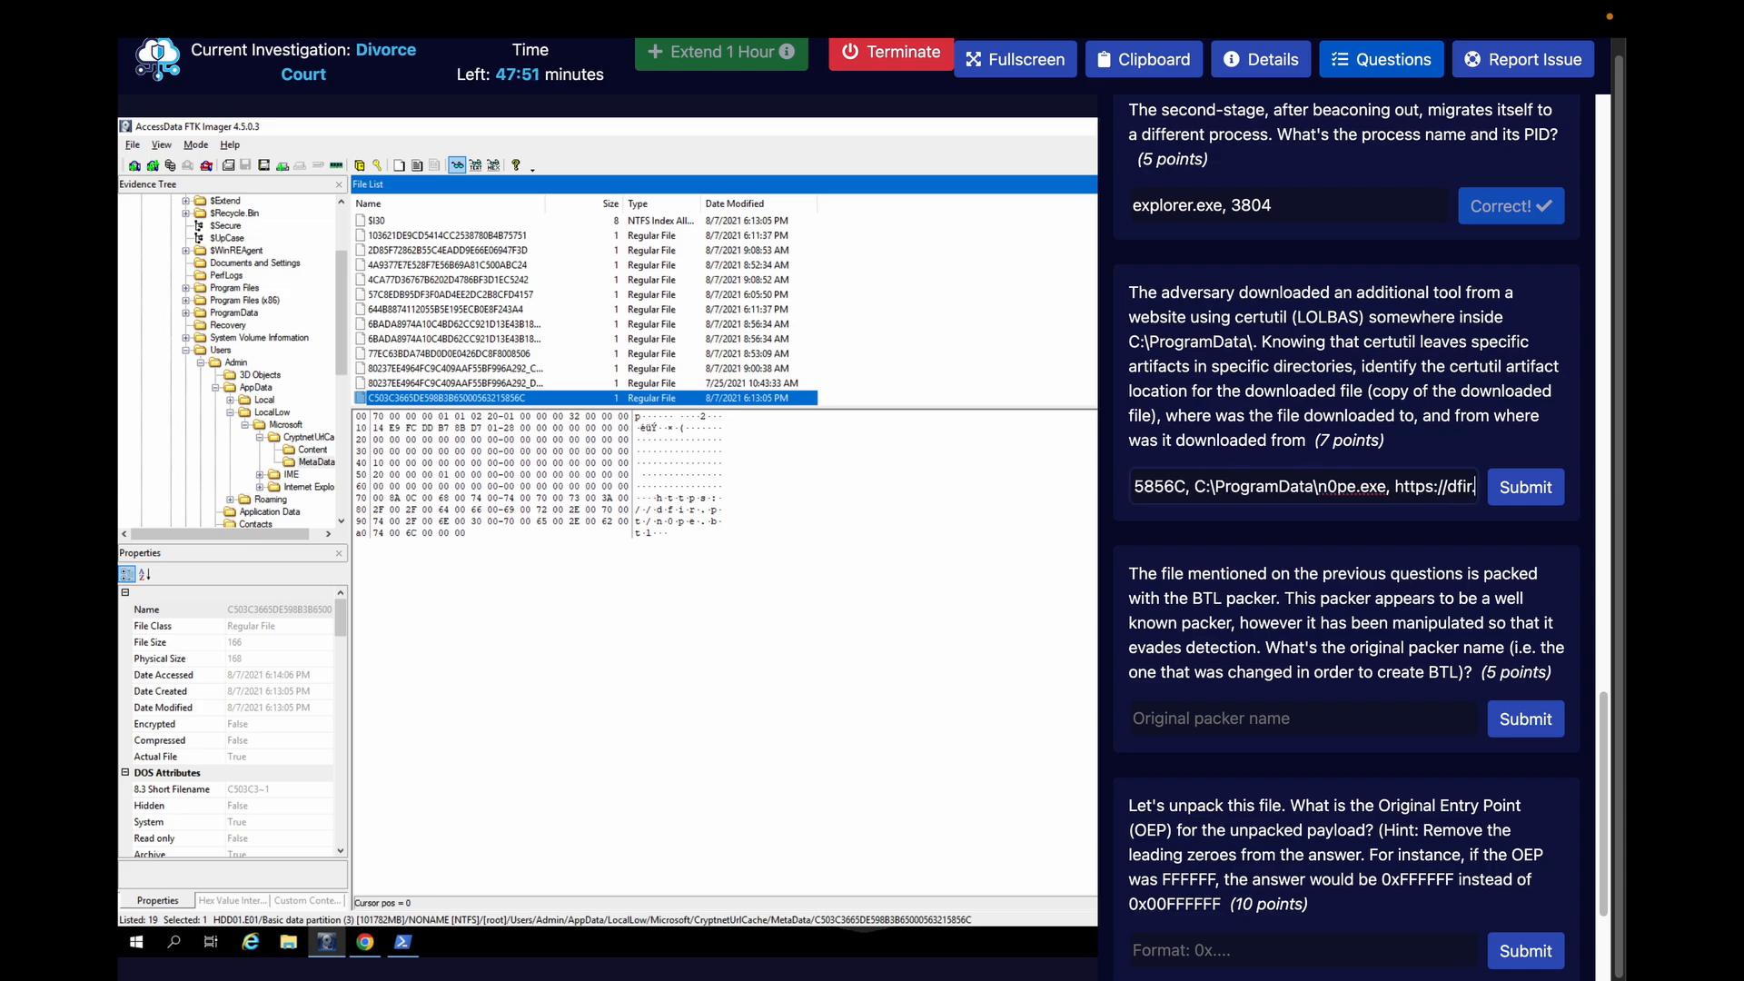
type("pt/n")
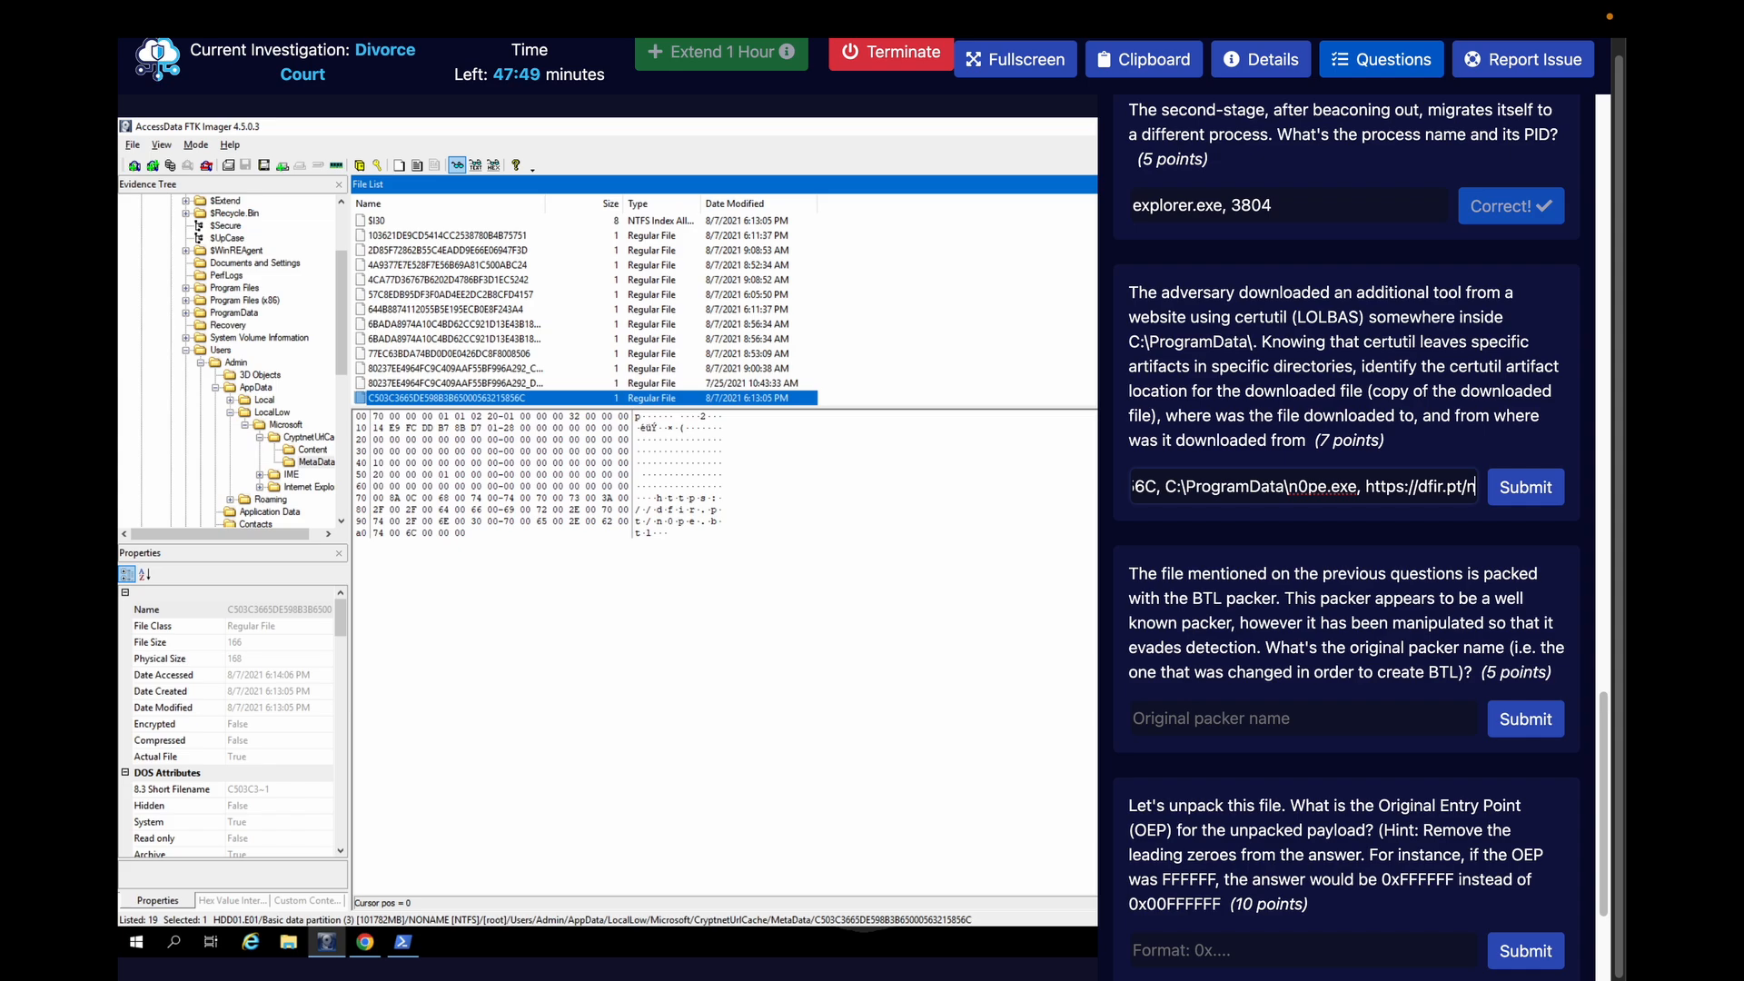
type("0pe")
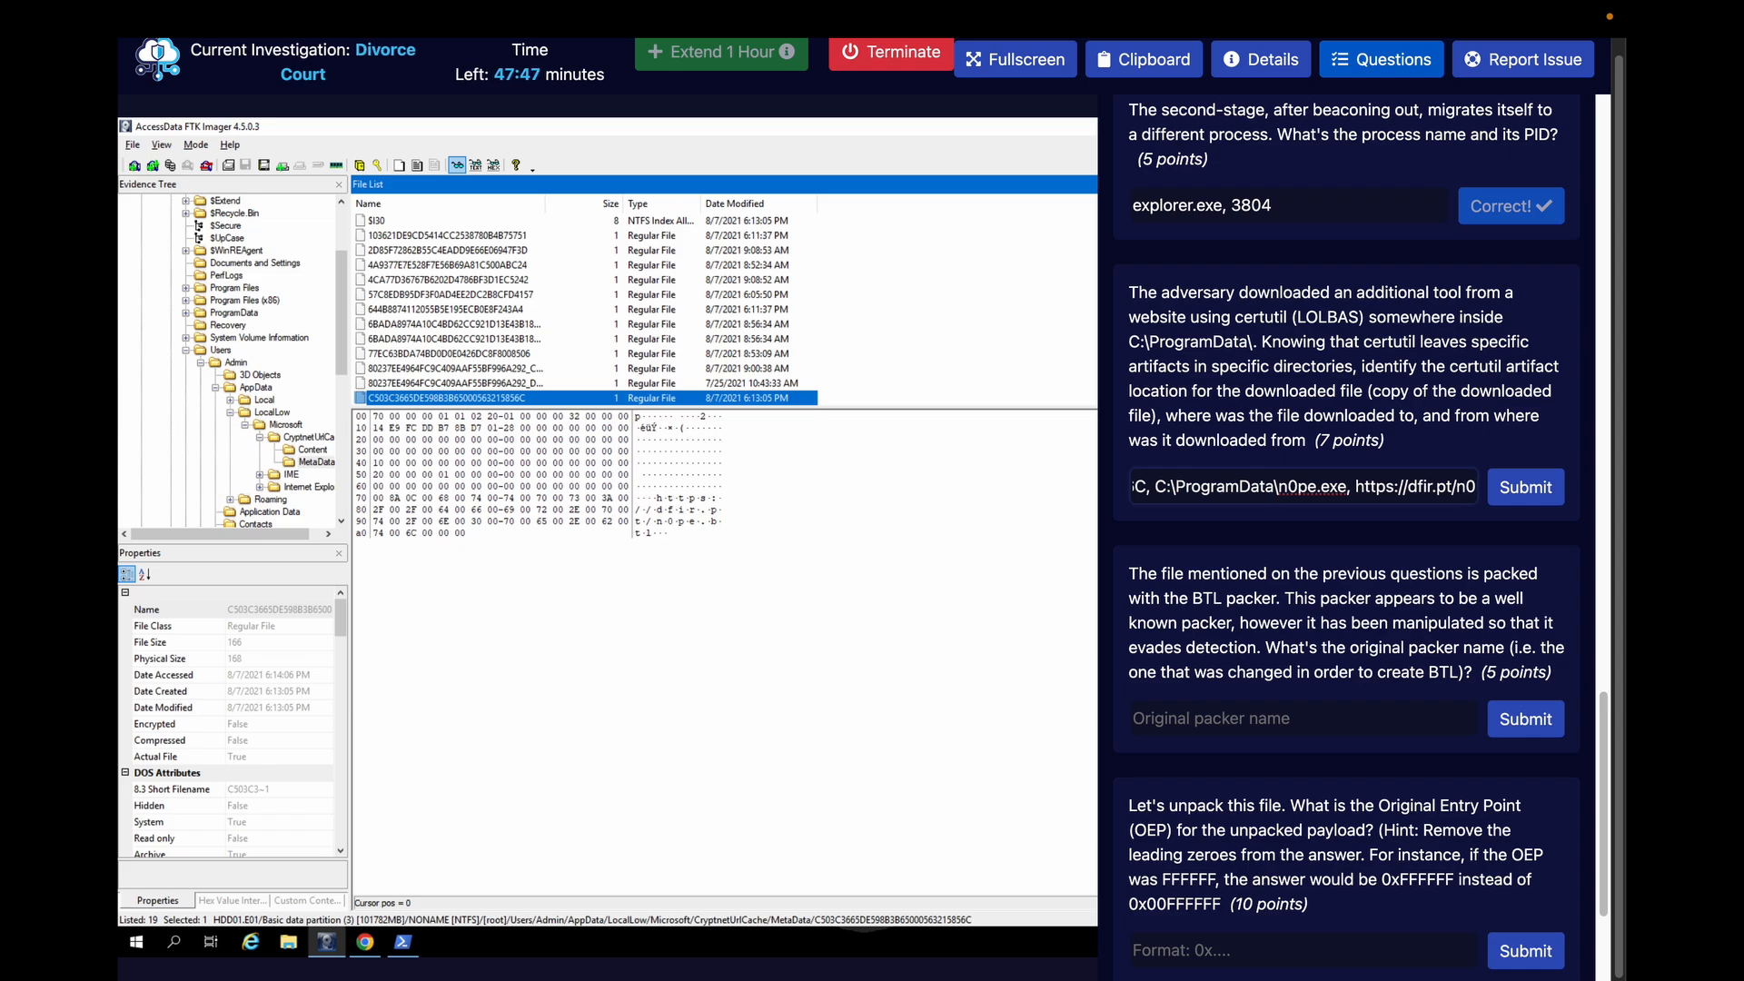
type(".btl")
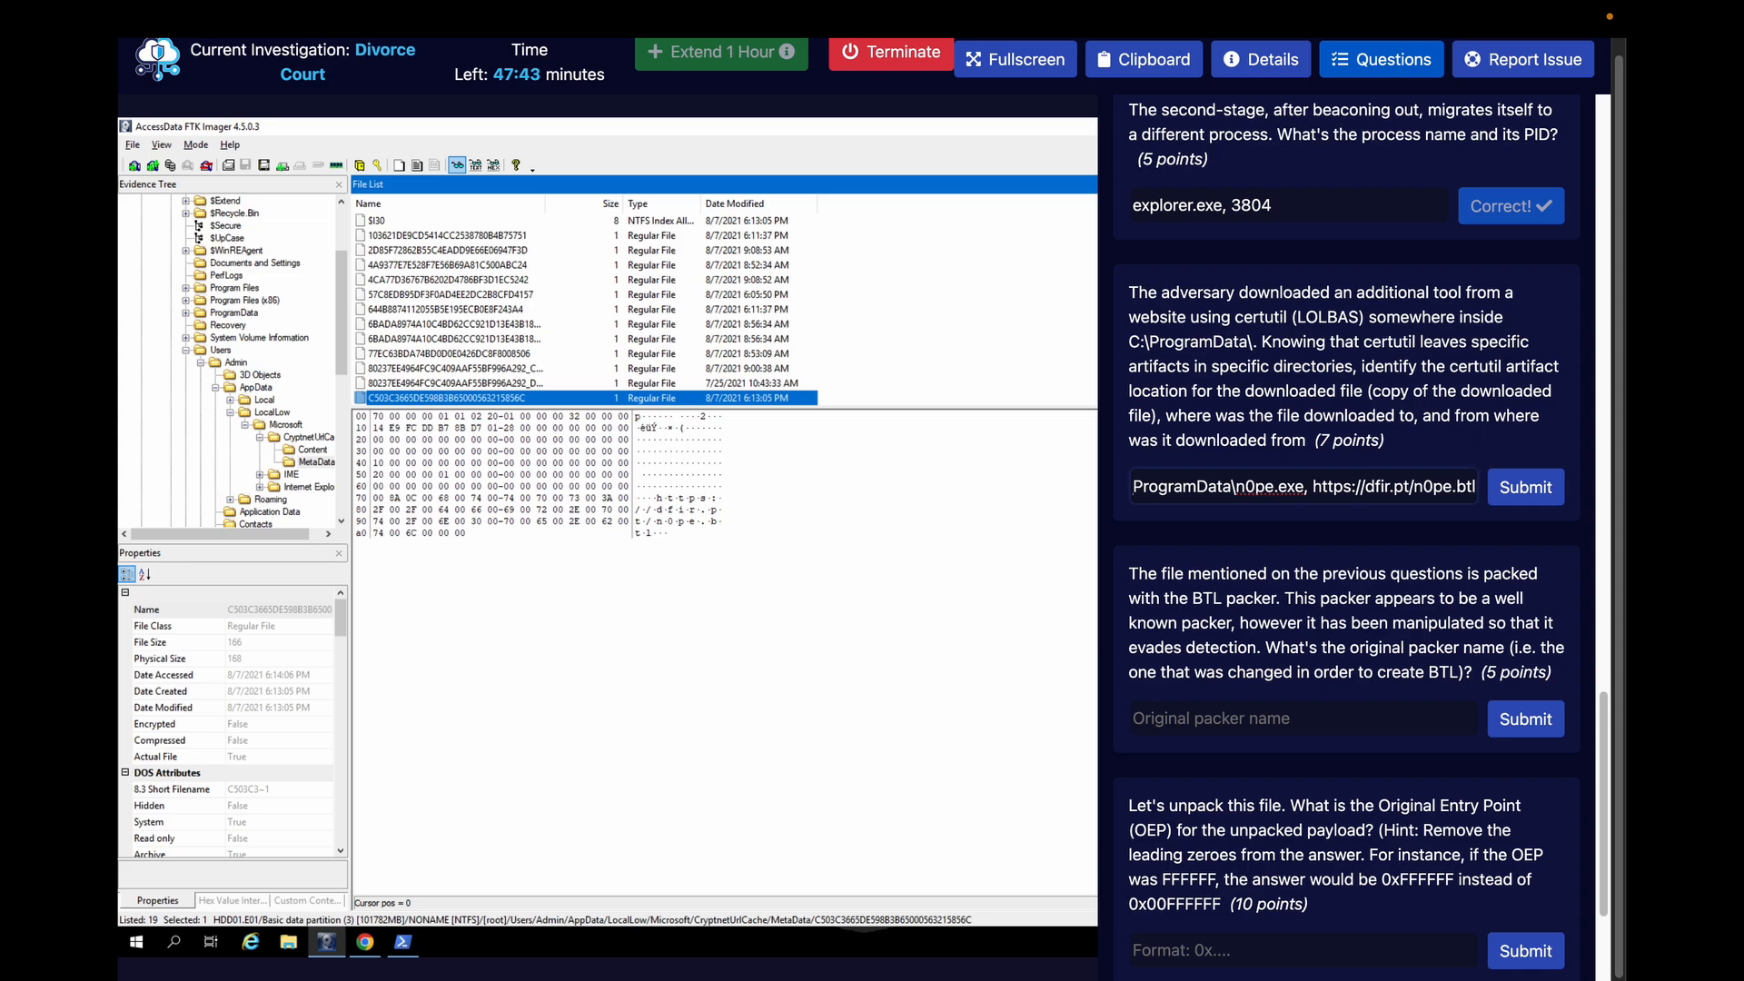
left_click(1530, 495)
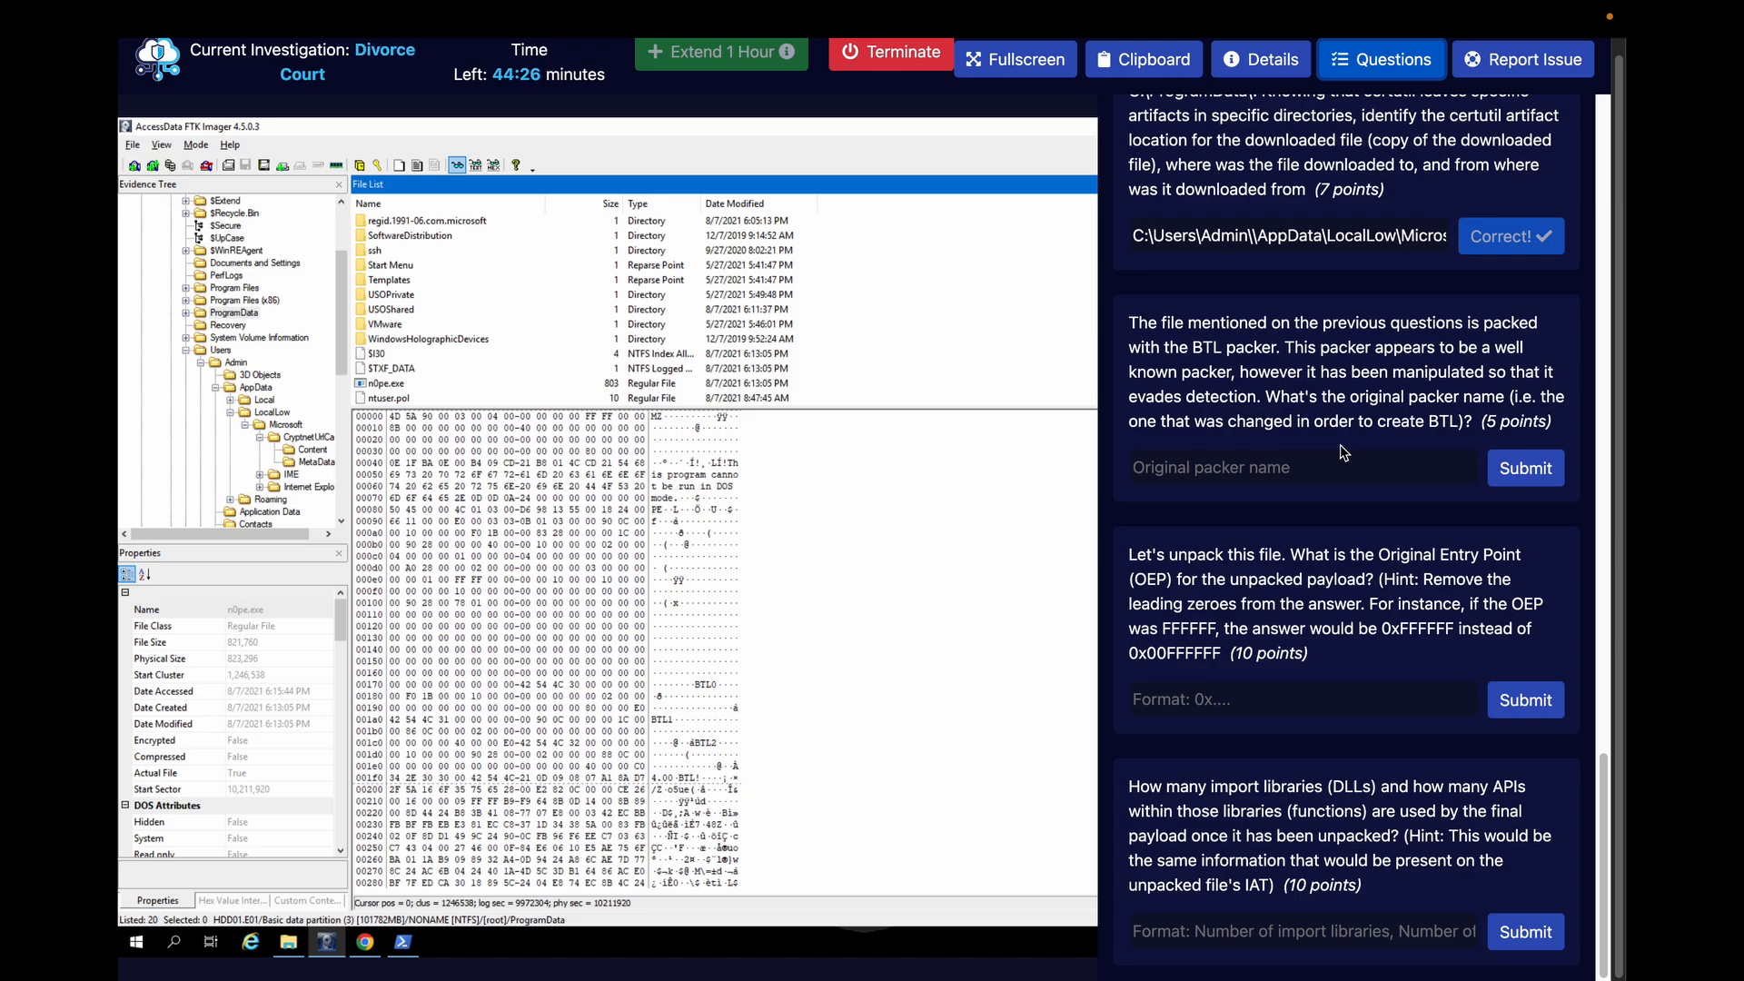
Hide the investigation questions and export n0pe.exe from the image's ProgramData folder to the Desktop
left_click(1380, 59)
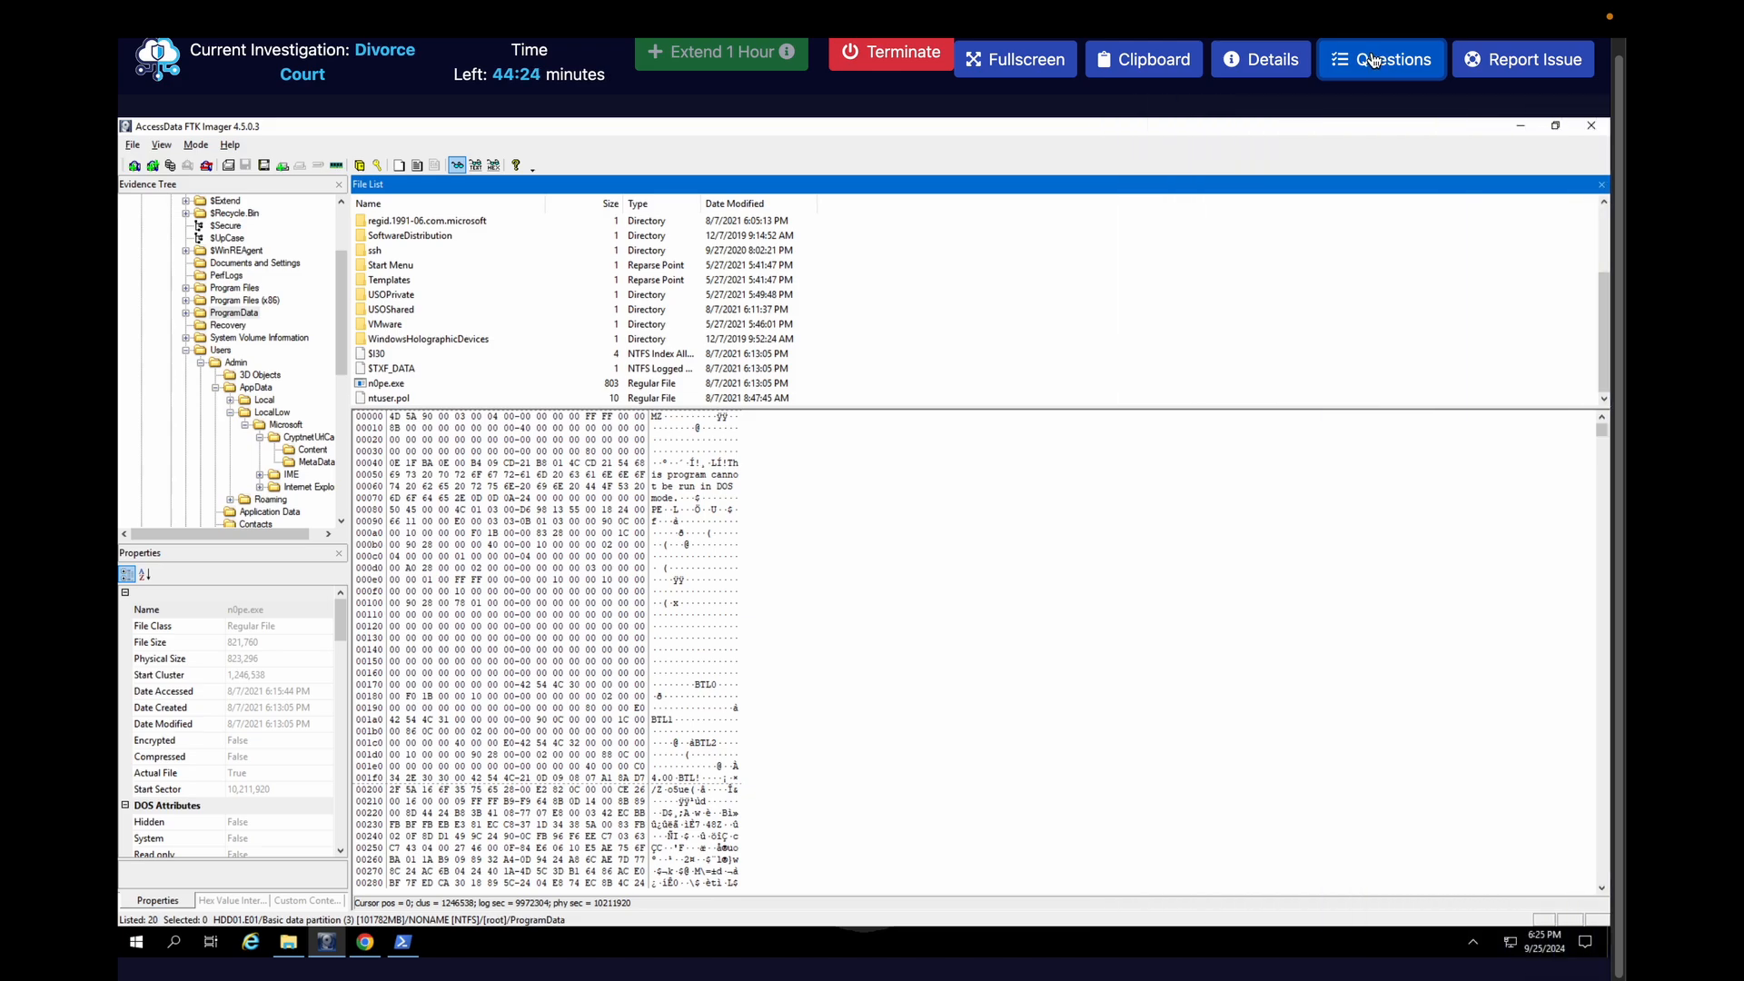
left_click(946, 523)
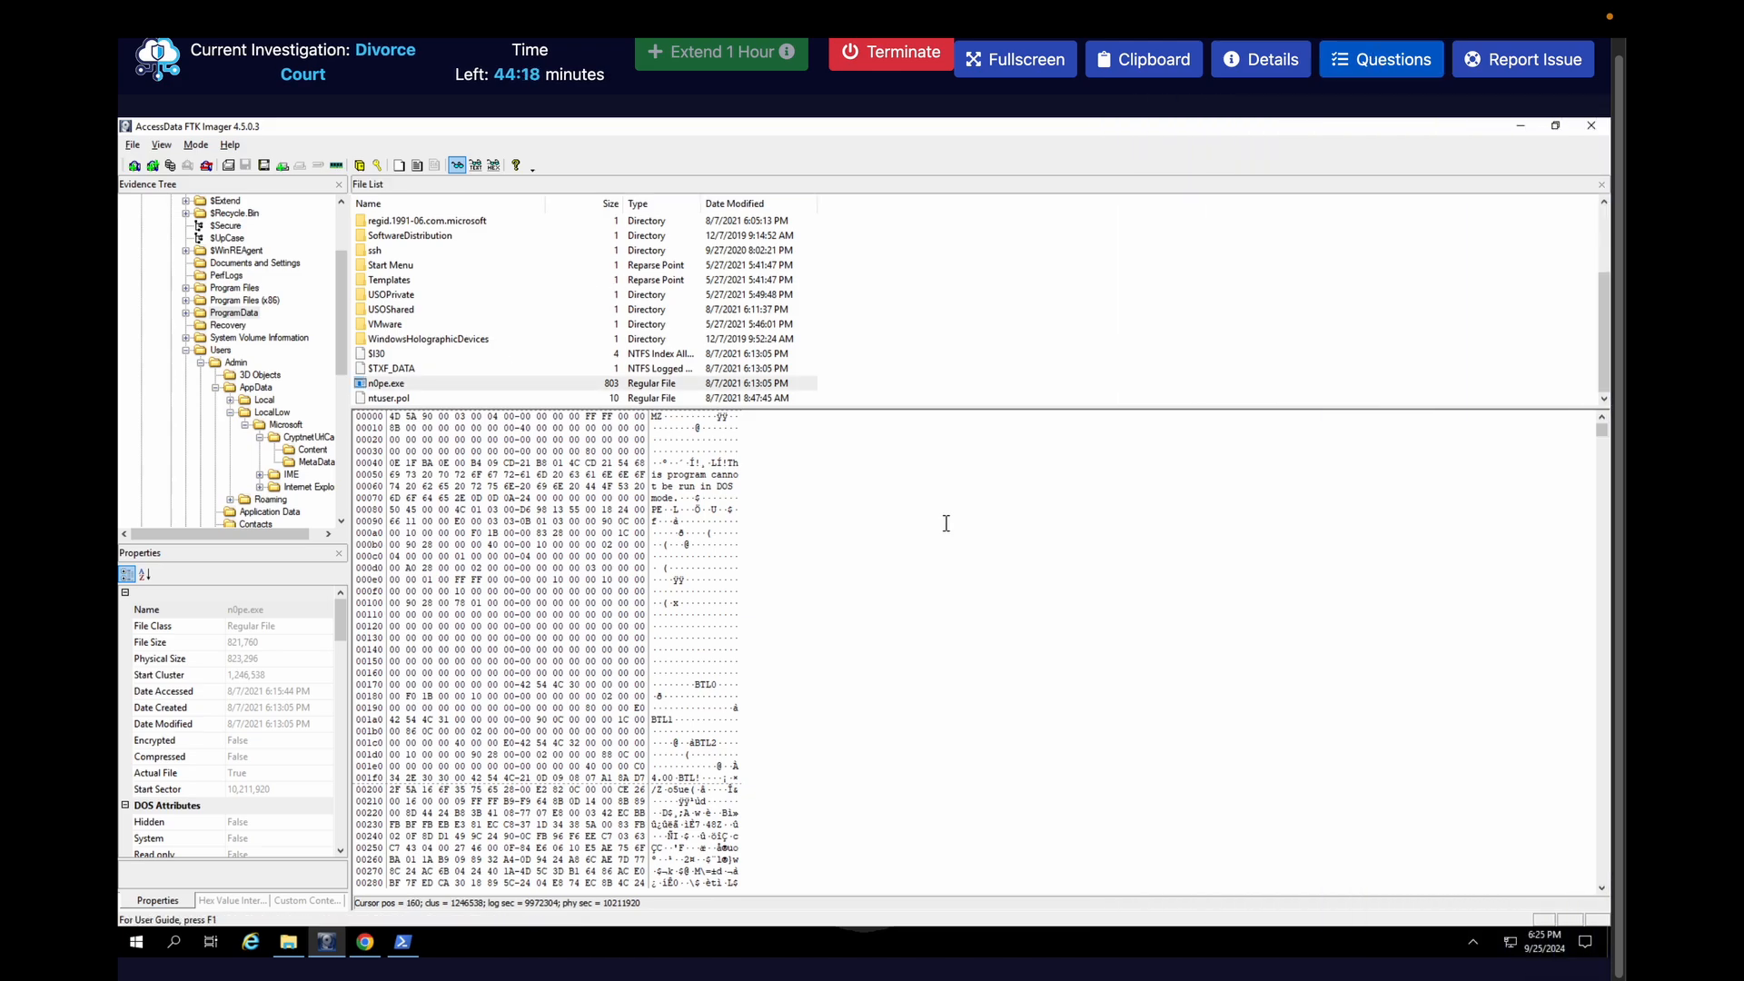
left_click(548, 389)
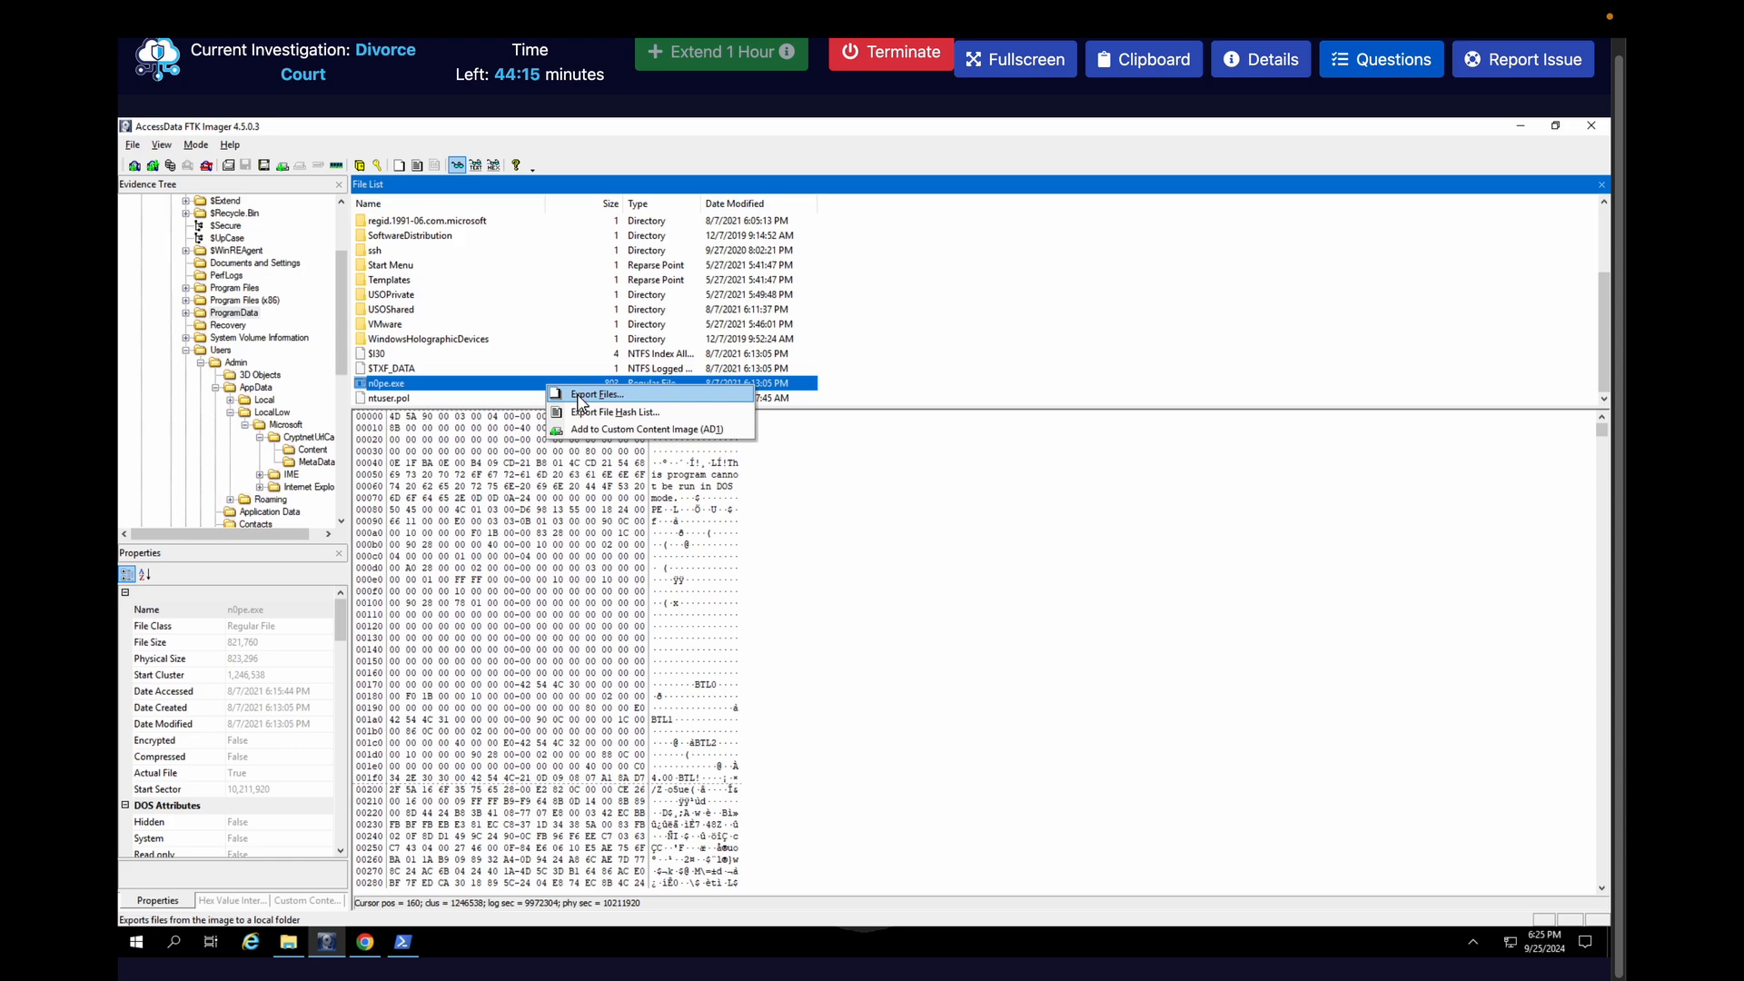
left_click(578, 395)
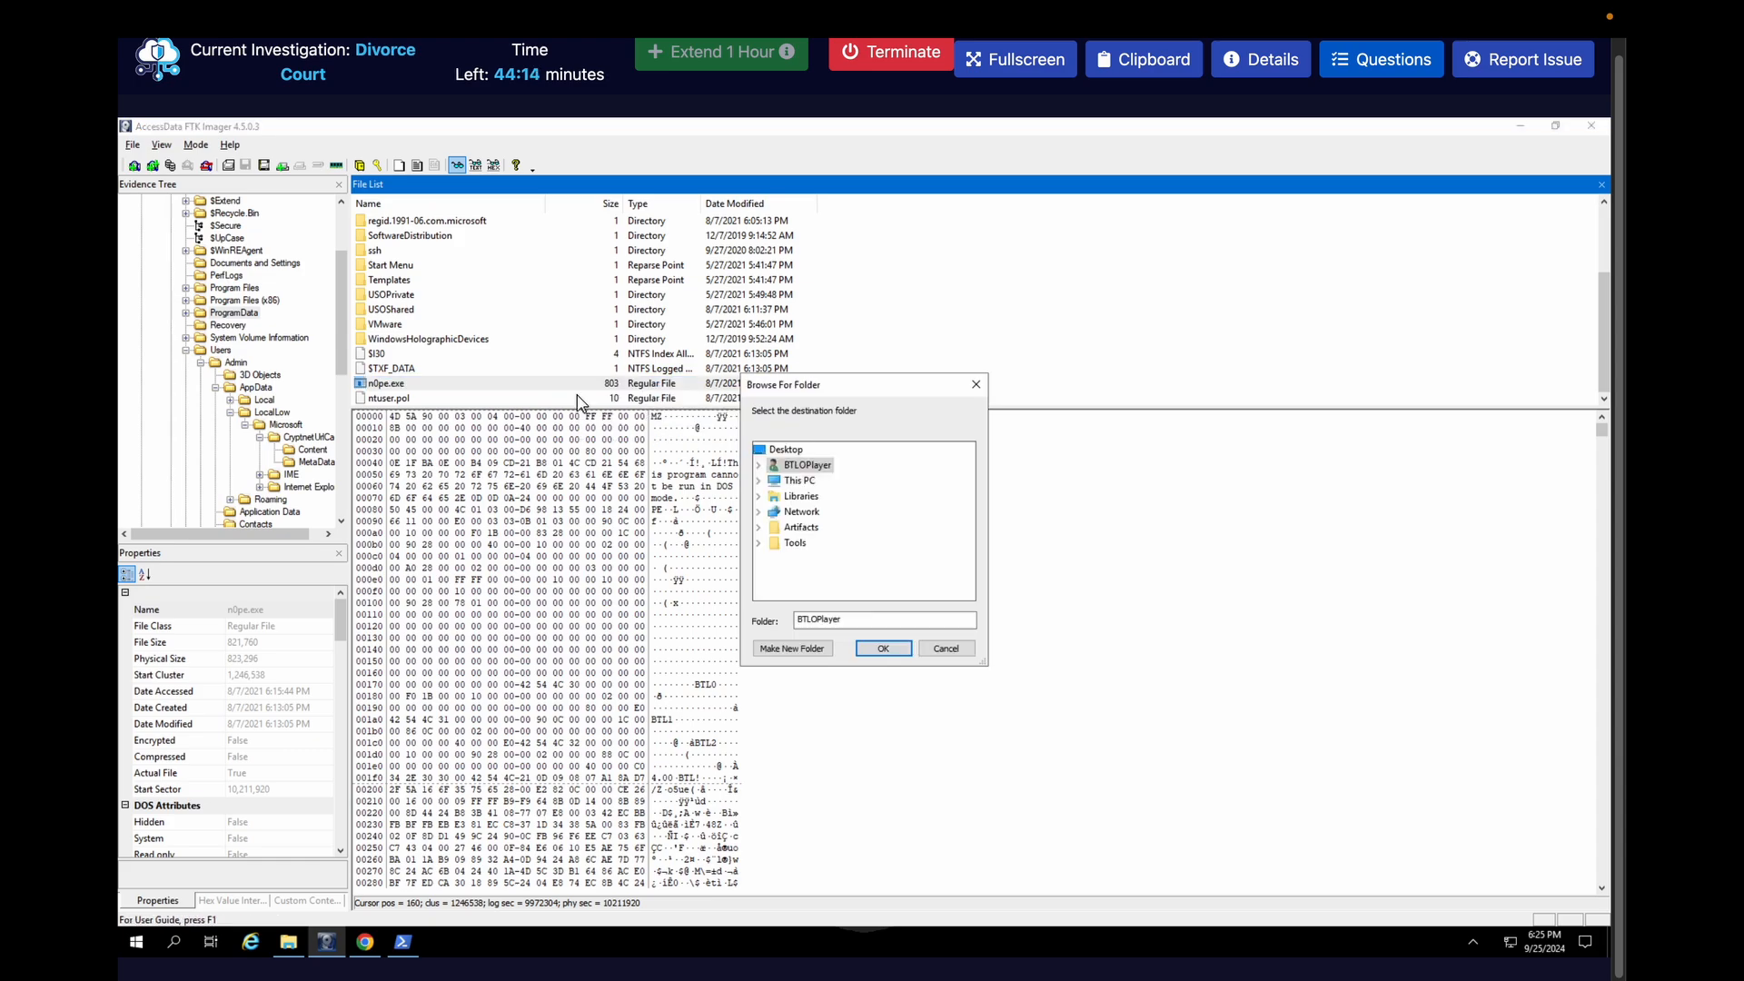
left_click(779, 451)
left_click(883, 648)
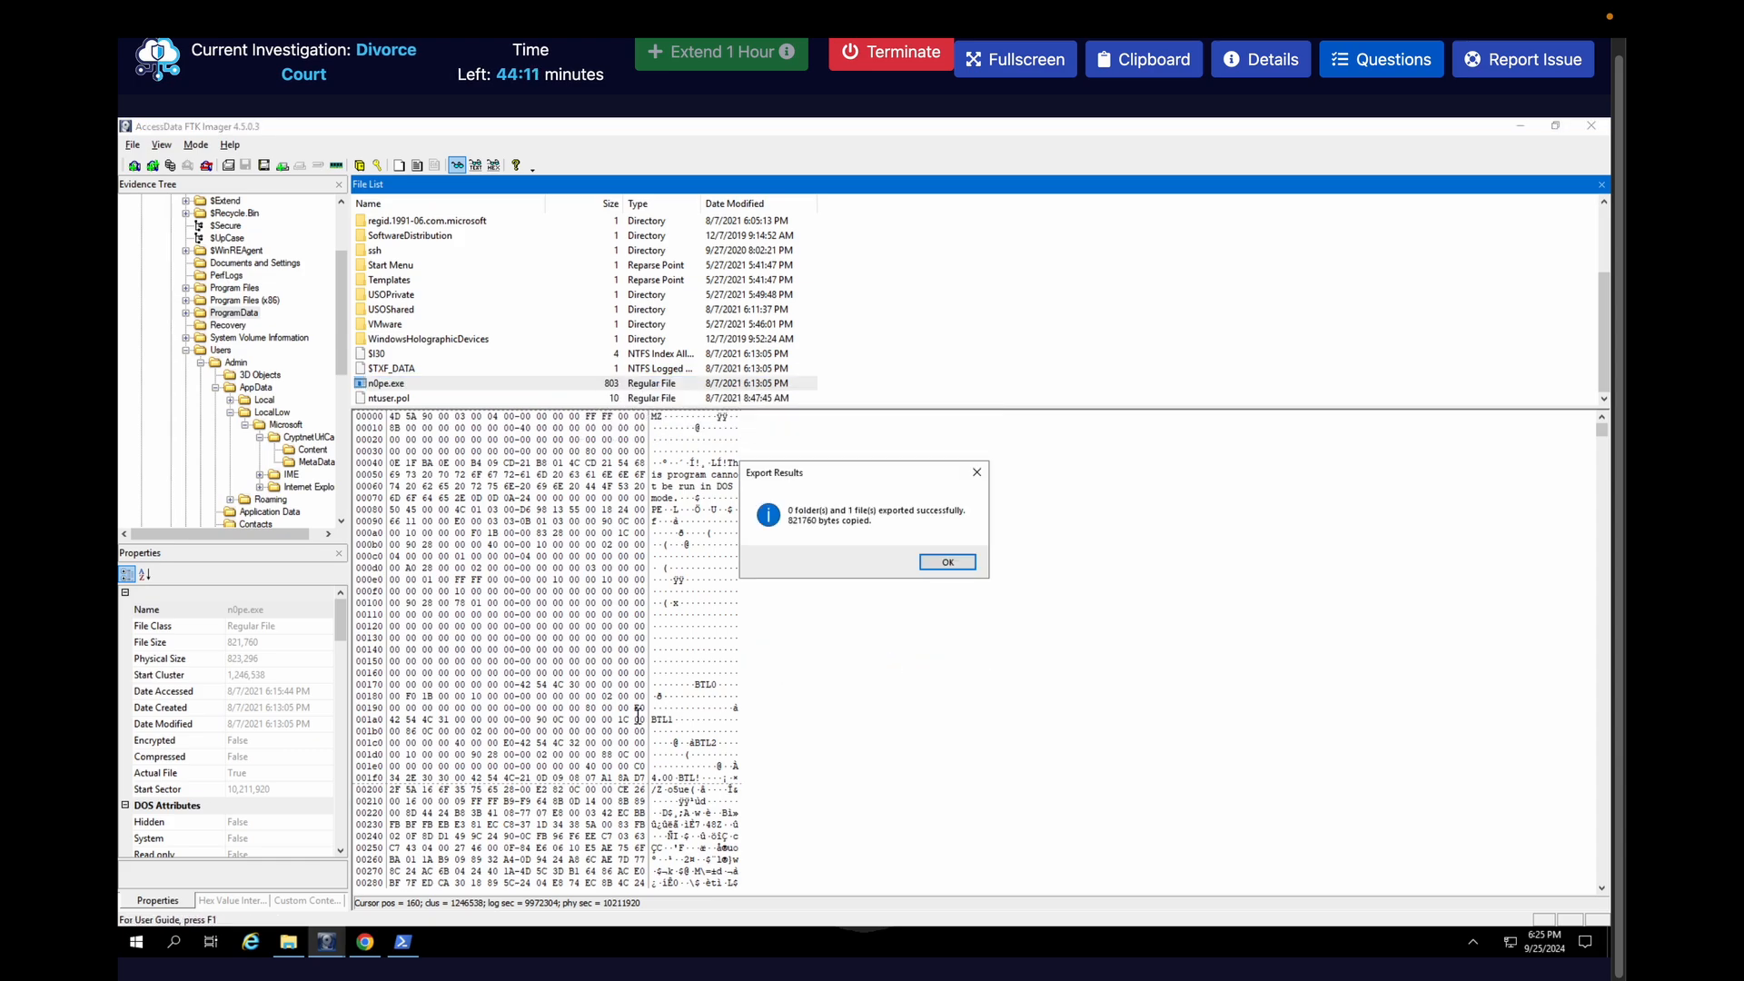
left_click(935, 561)
Launch pestudio from the Tools folder and load the exported n0pe.exe from the Desktop for analysis
left_click(288, 941)
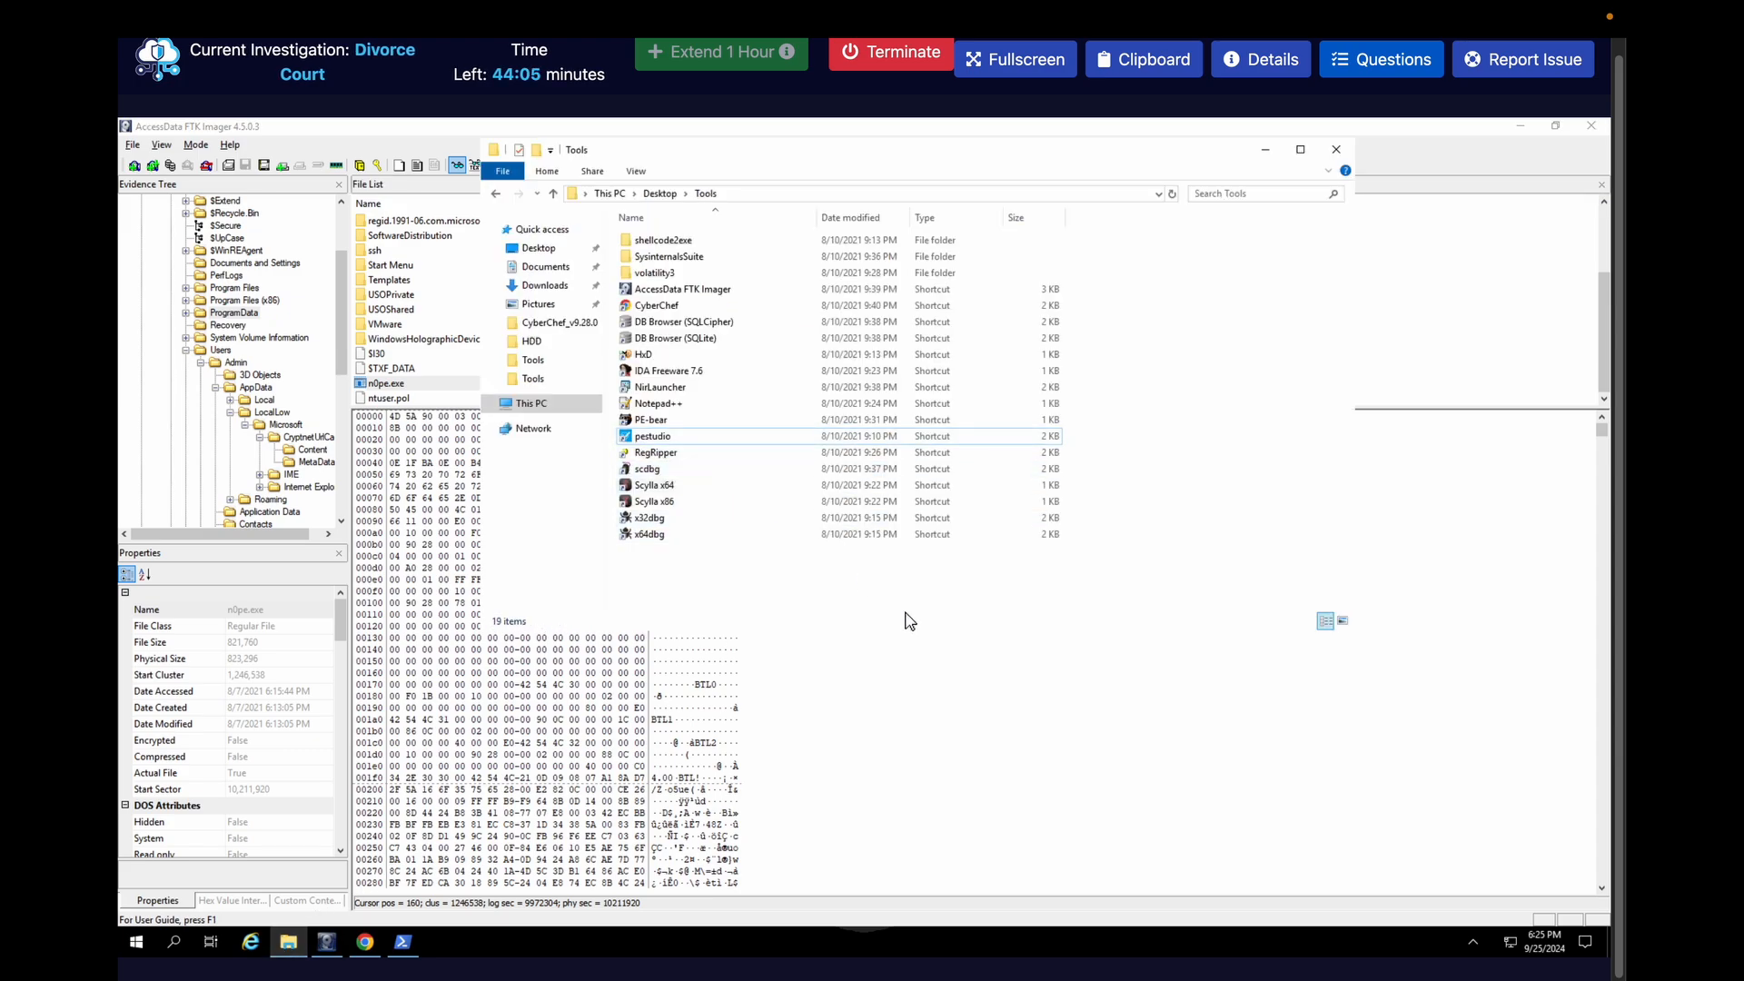
left_click(1341, 624)
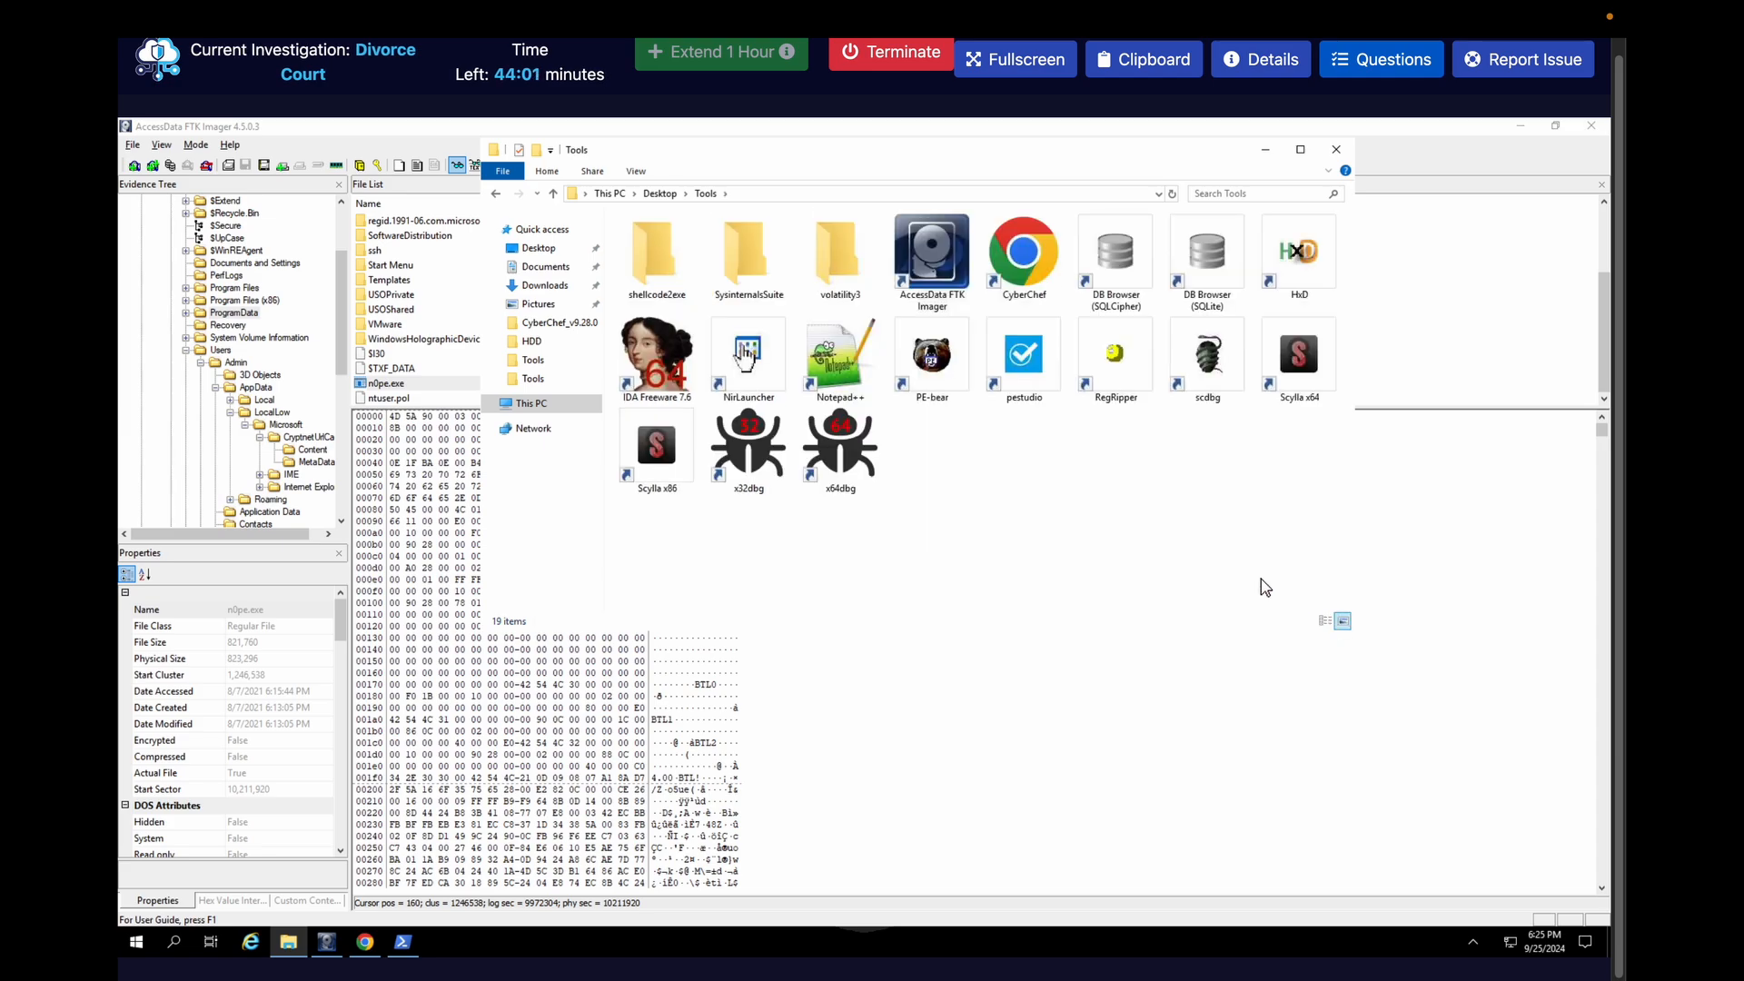
left_click(1033, 356)
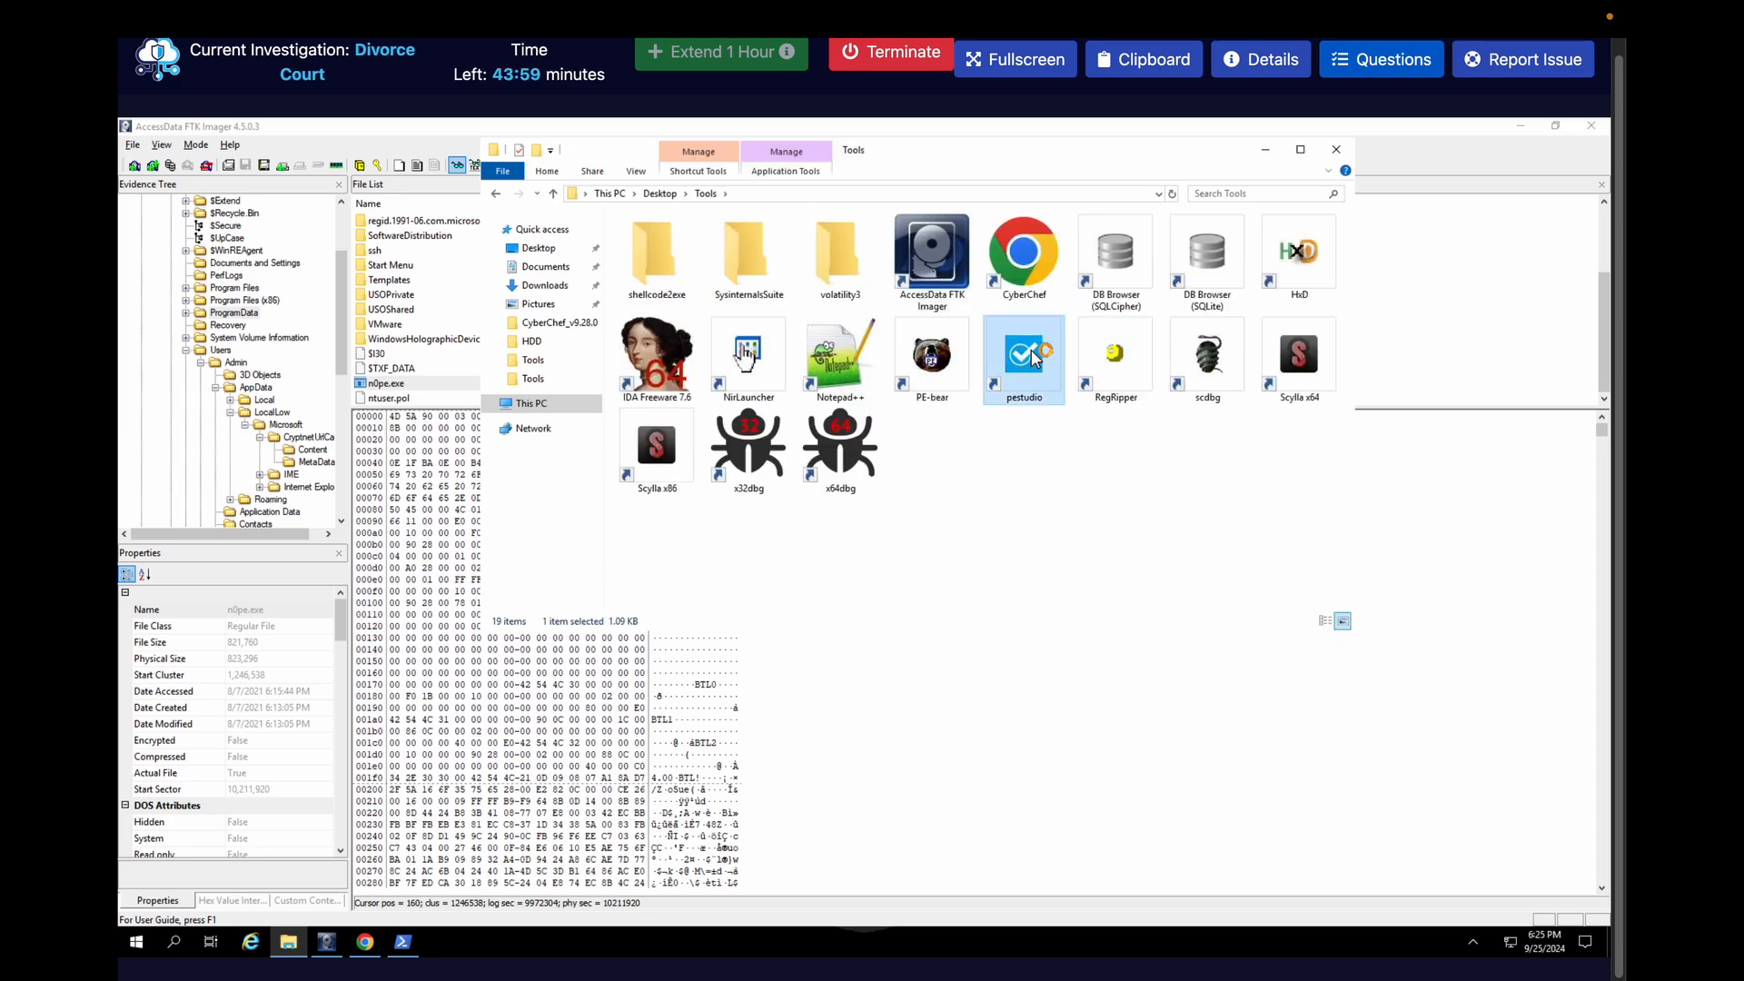
double_click(1034, 356)
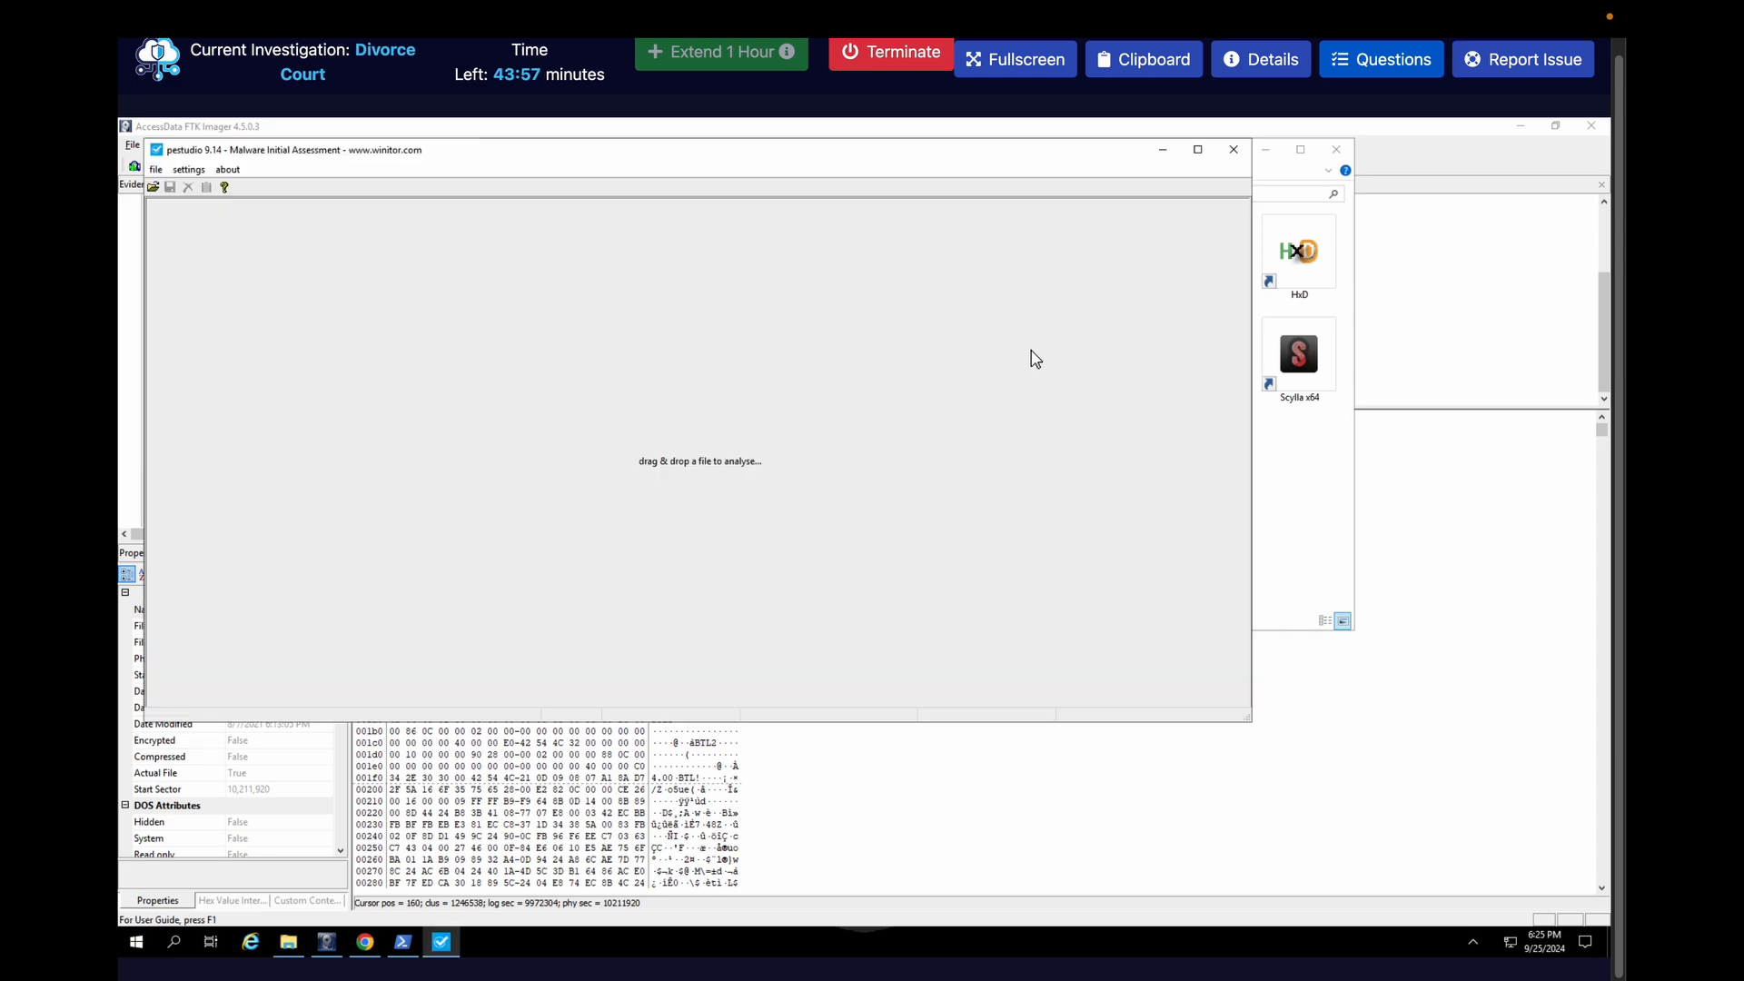
left_click(153, 188)
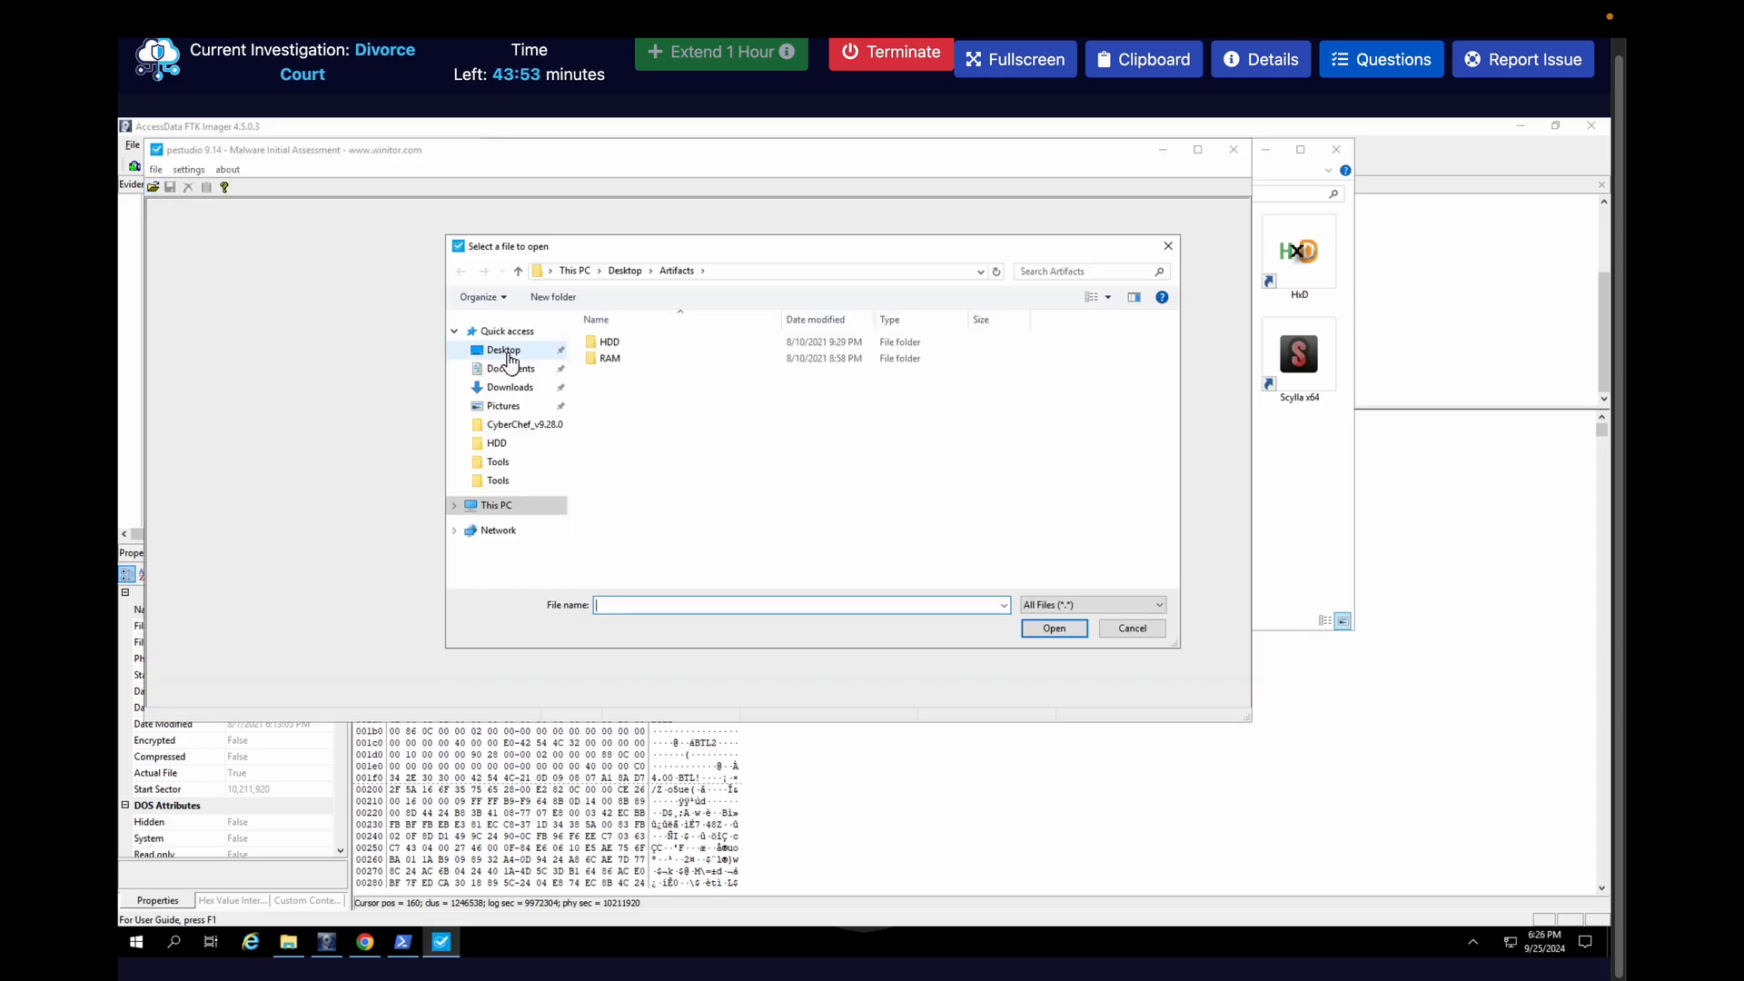
left_click(508, 354)
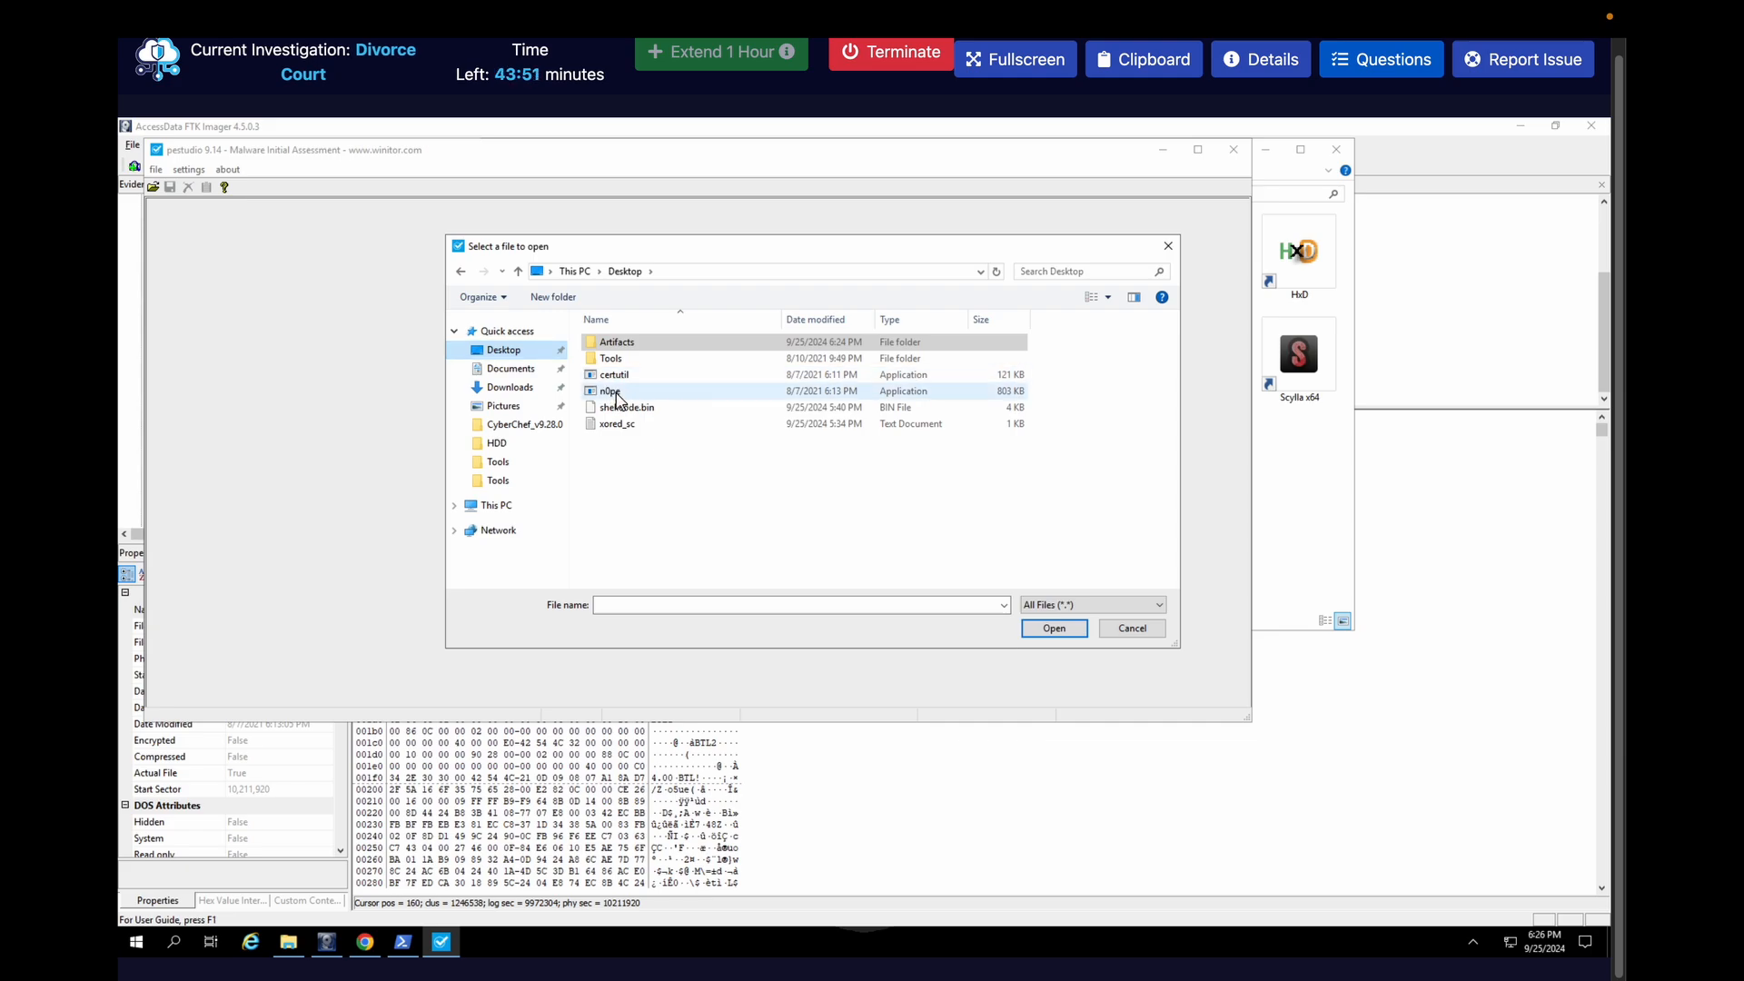
double_click(612, 392)
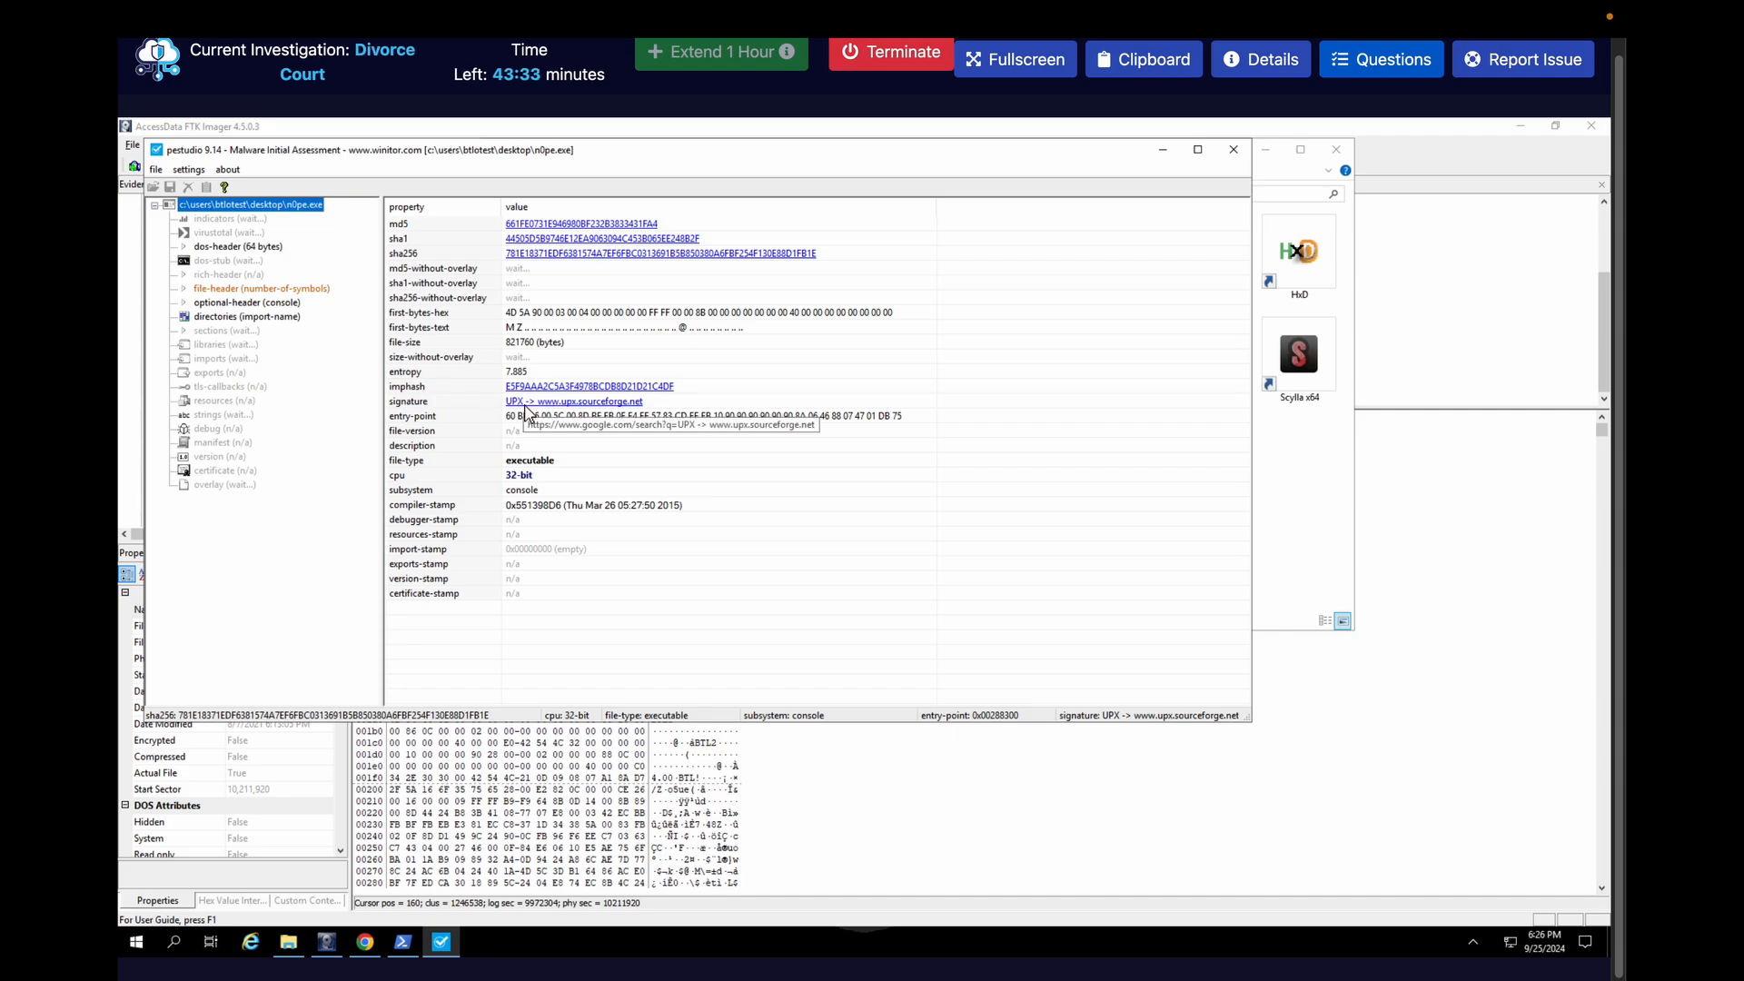
Review the packer question, then submit UPX as the original packer name
left_click(1380, 60)
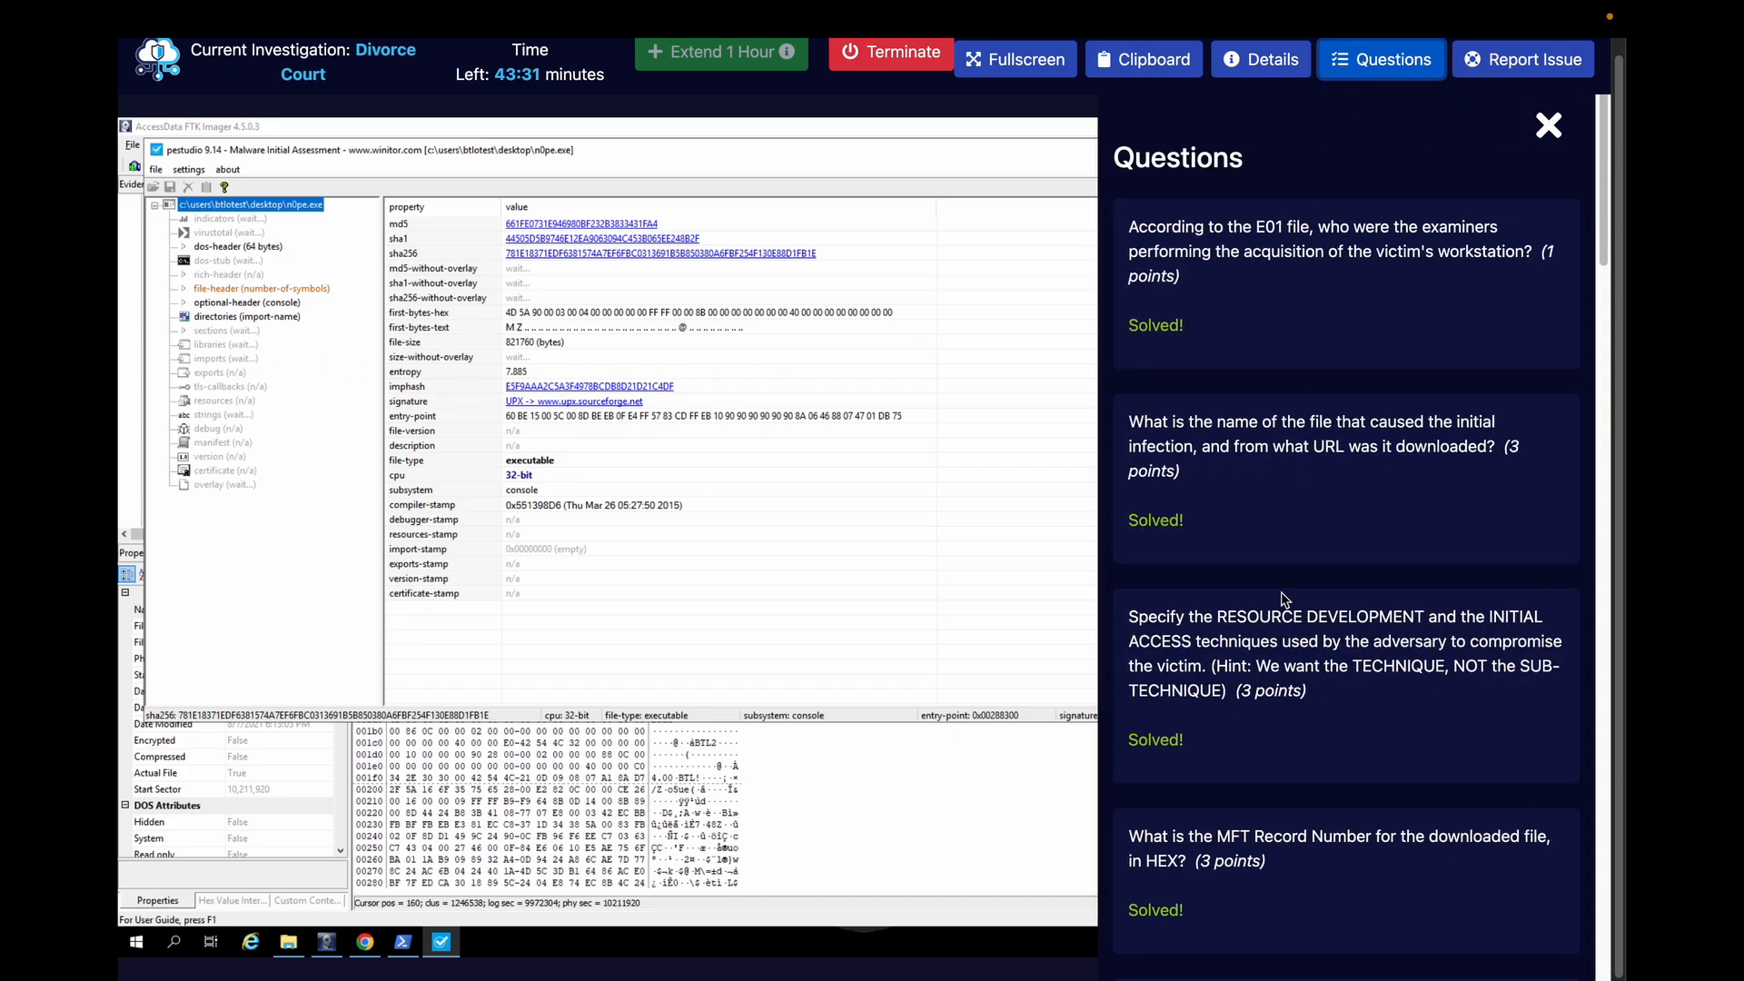
scroll(1284, 599, "down", 20)
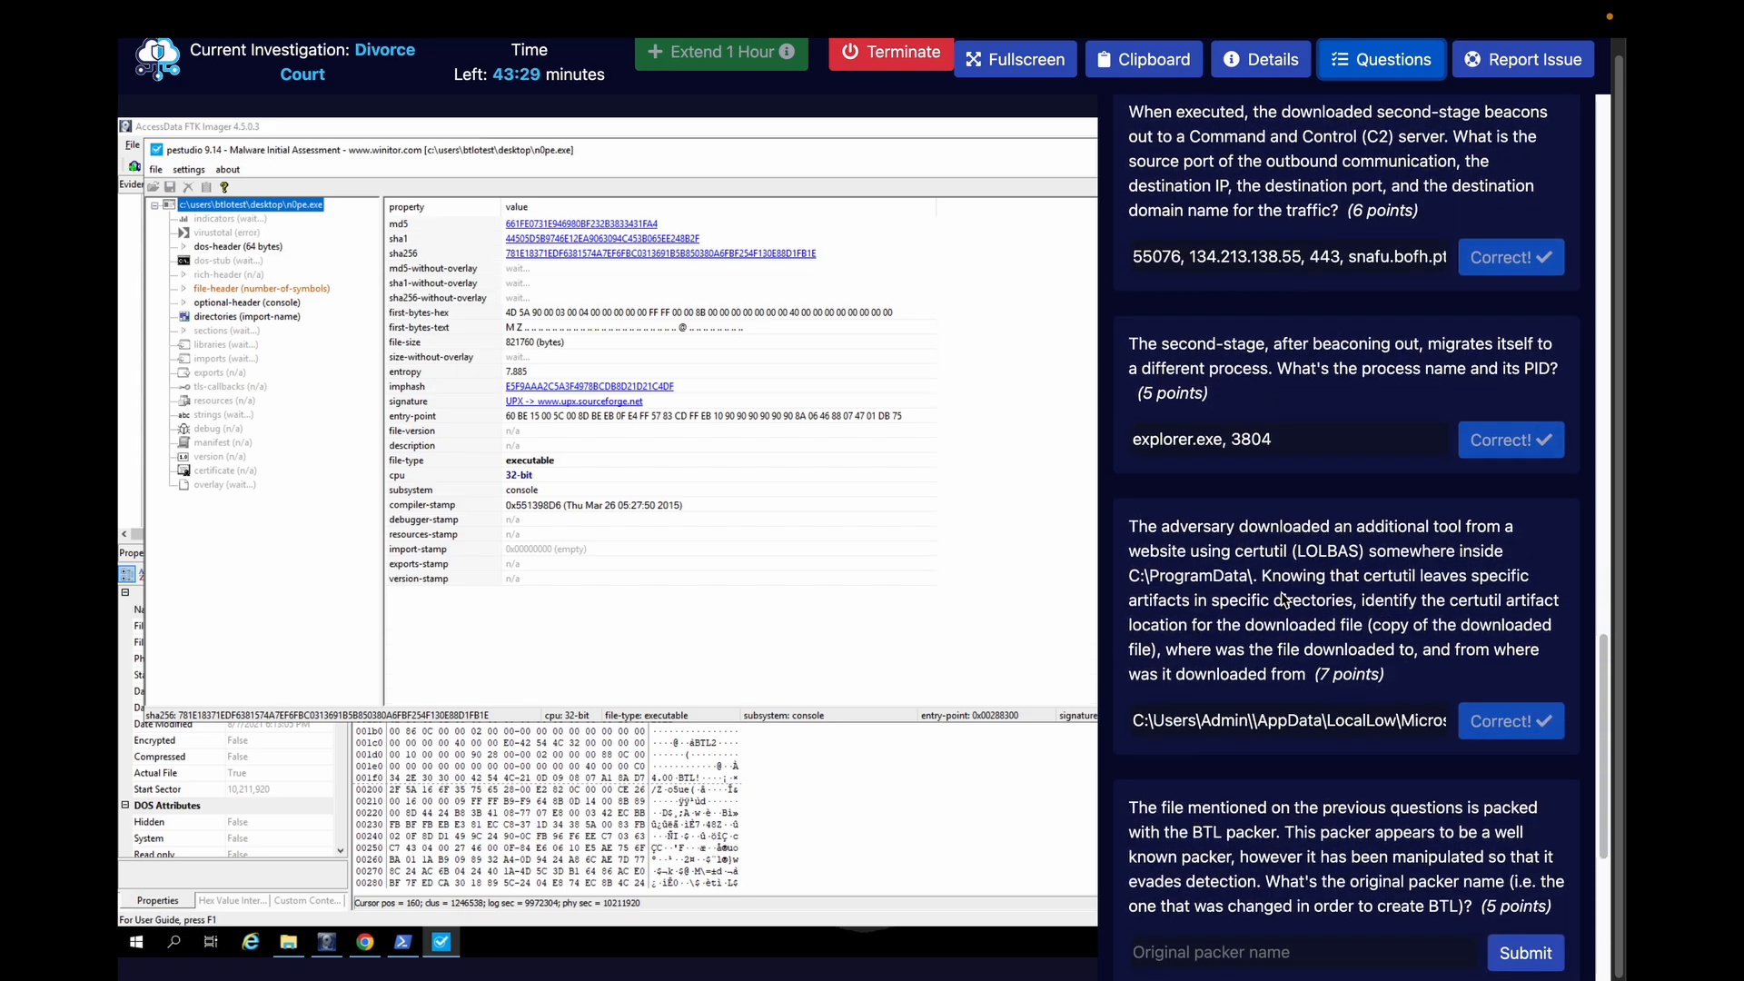
scroll(1284, 599, "down", 3)
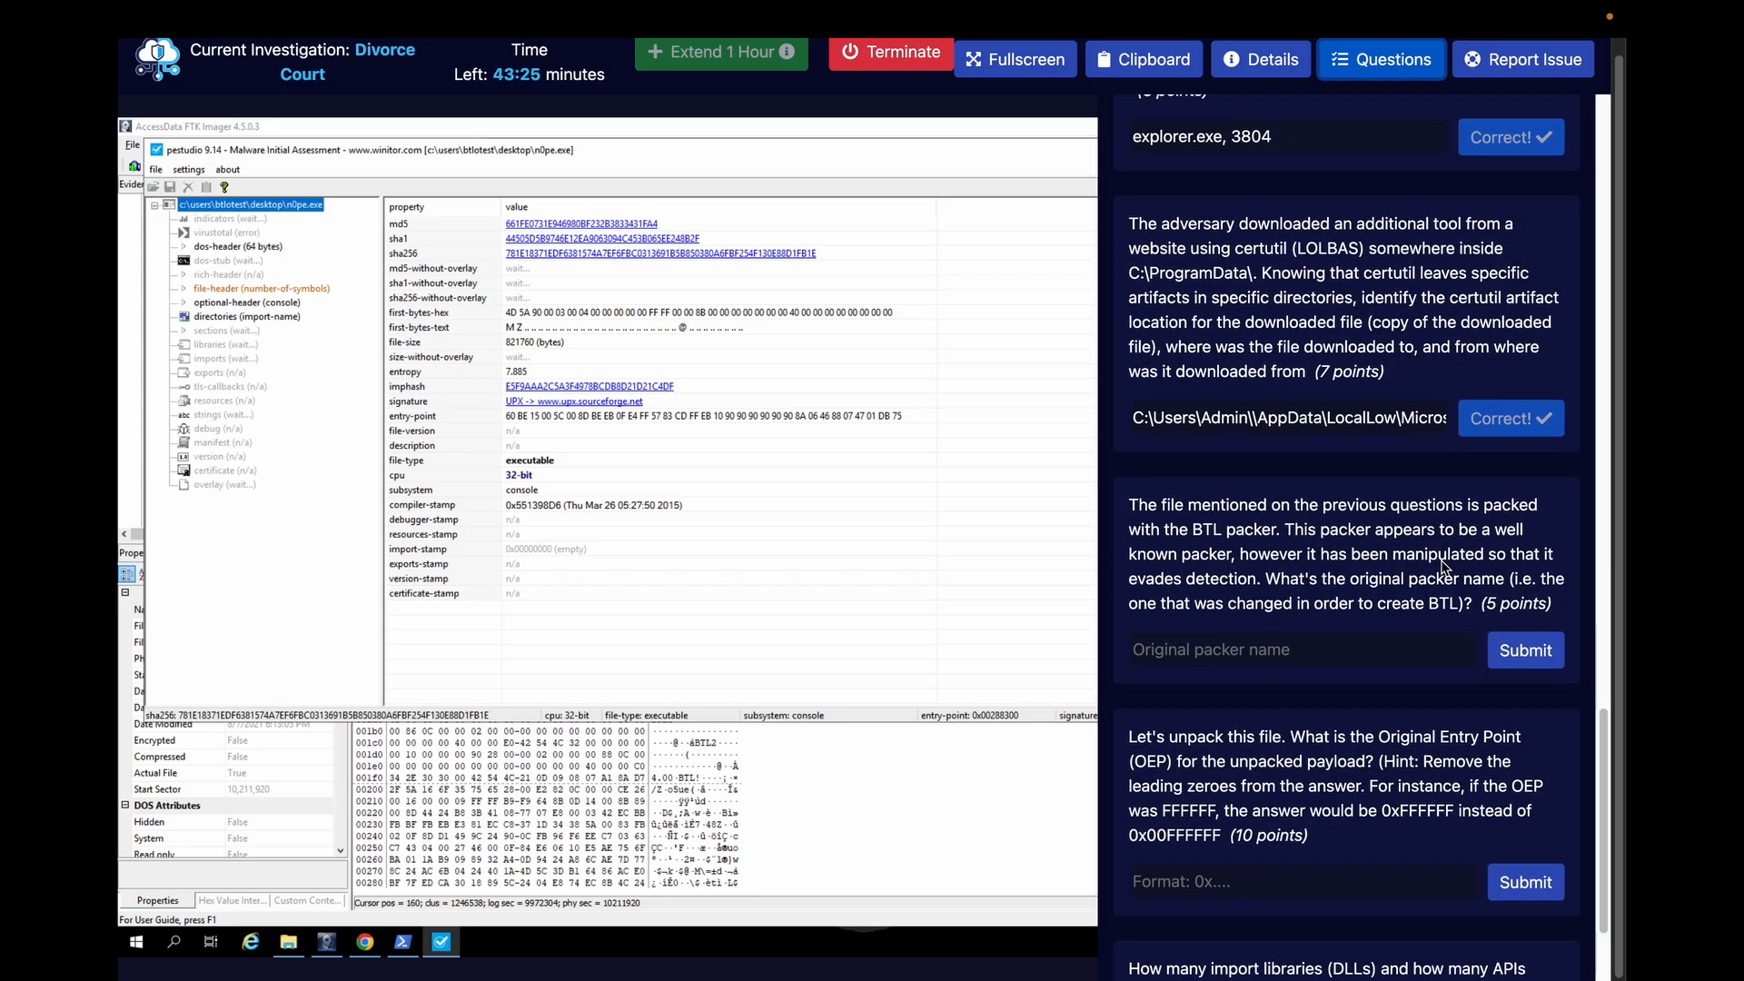
left_click(1419, 61)
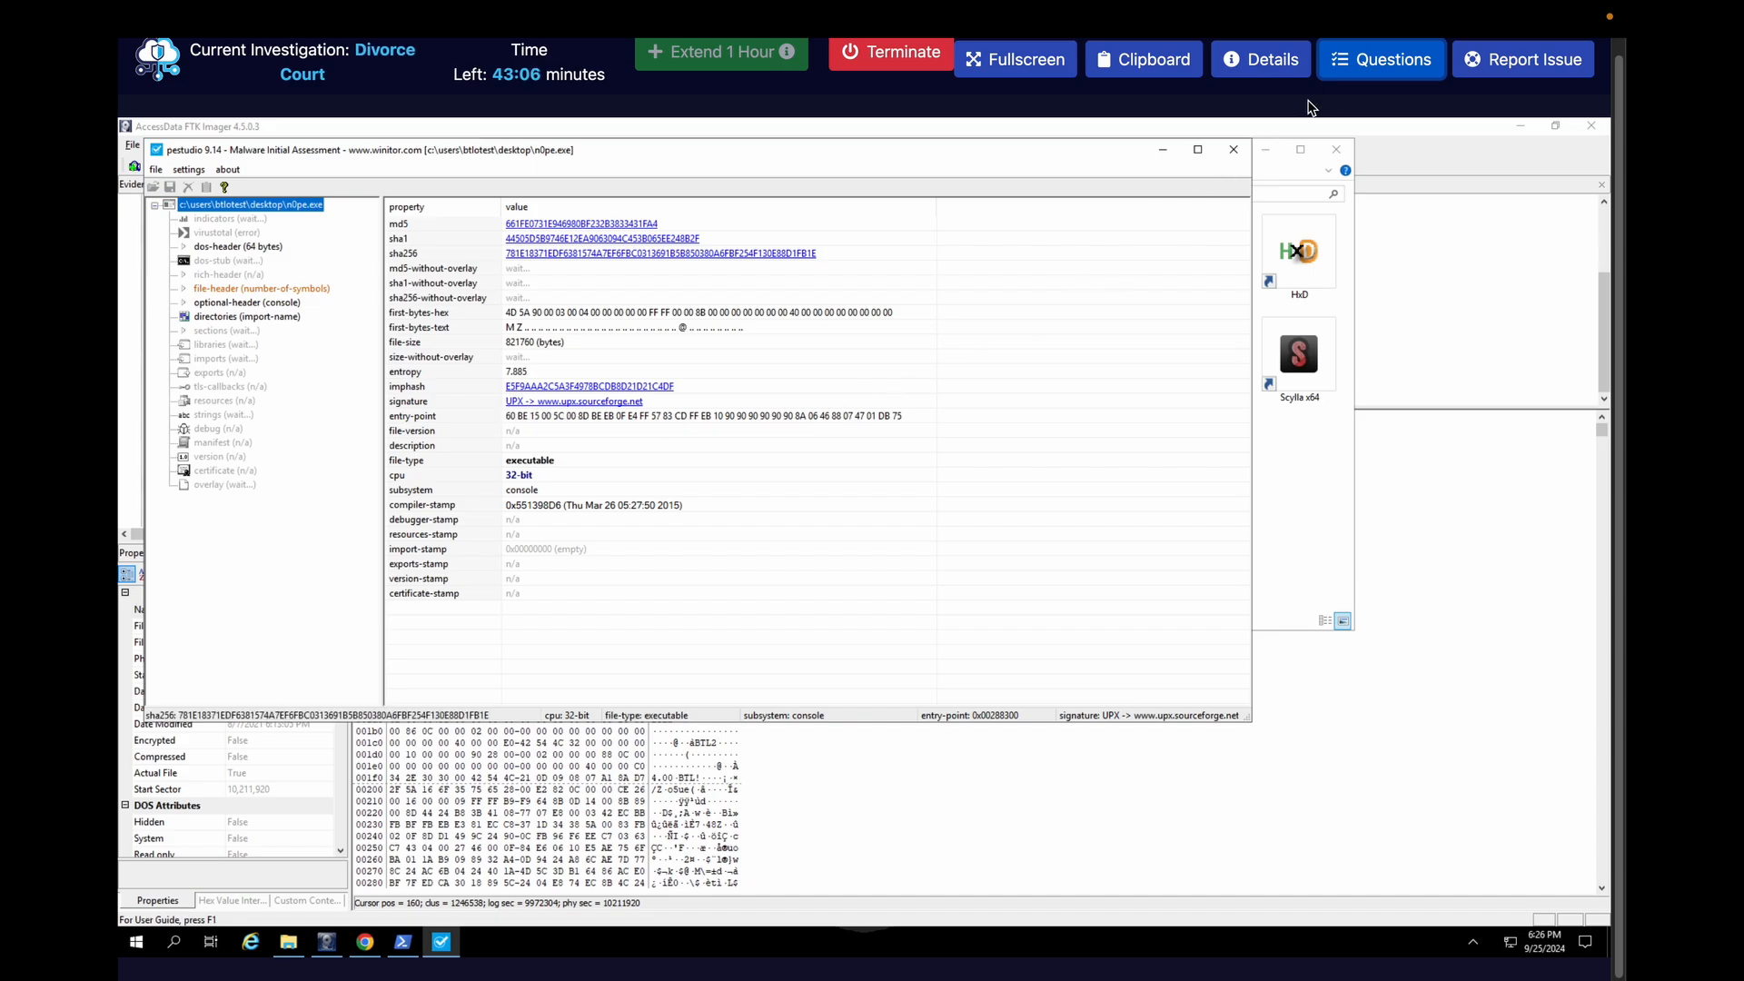
left_click(1380, 59)
scroll(1306, 534, "down", 10)
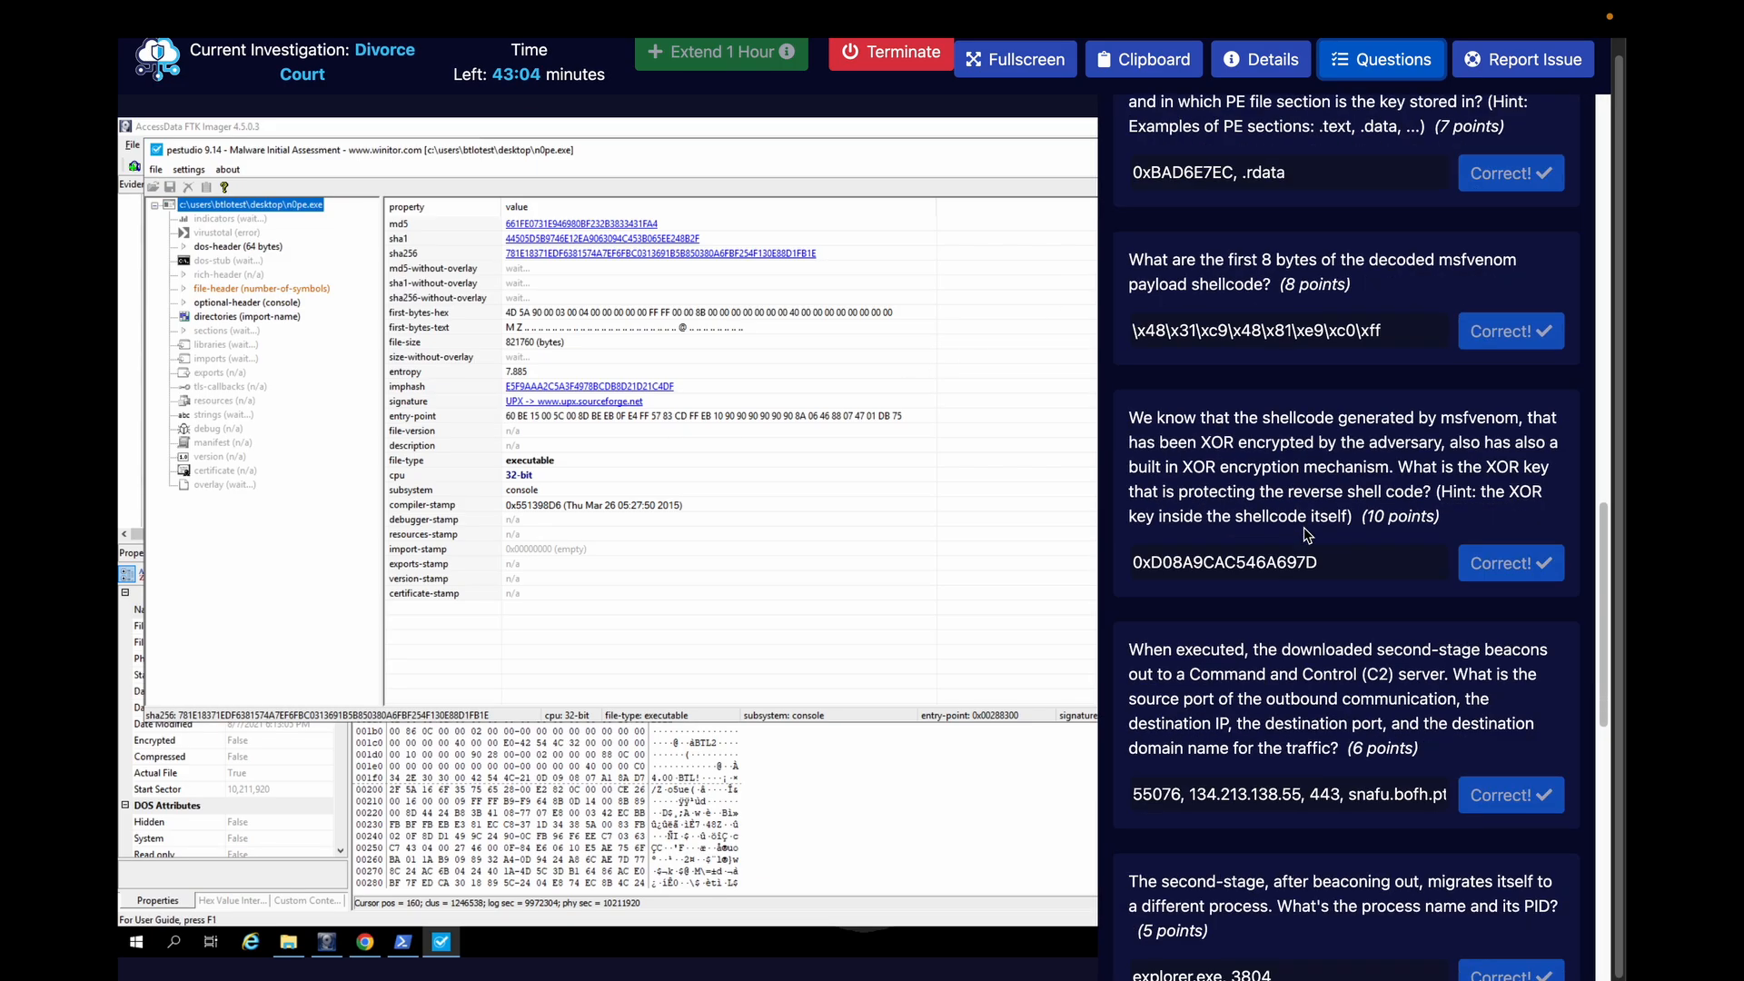
scroll(1306, 534, "down", 10)
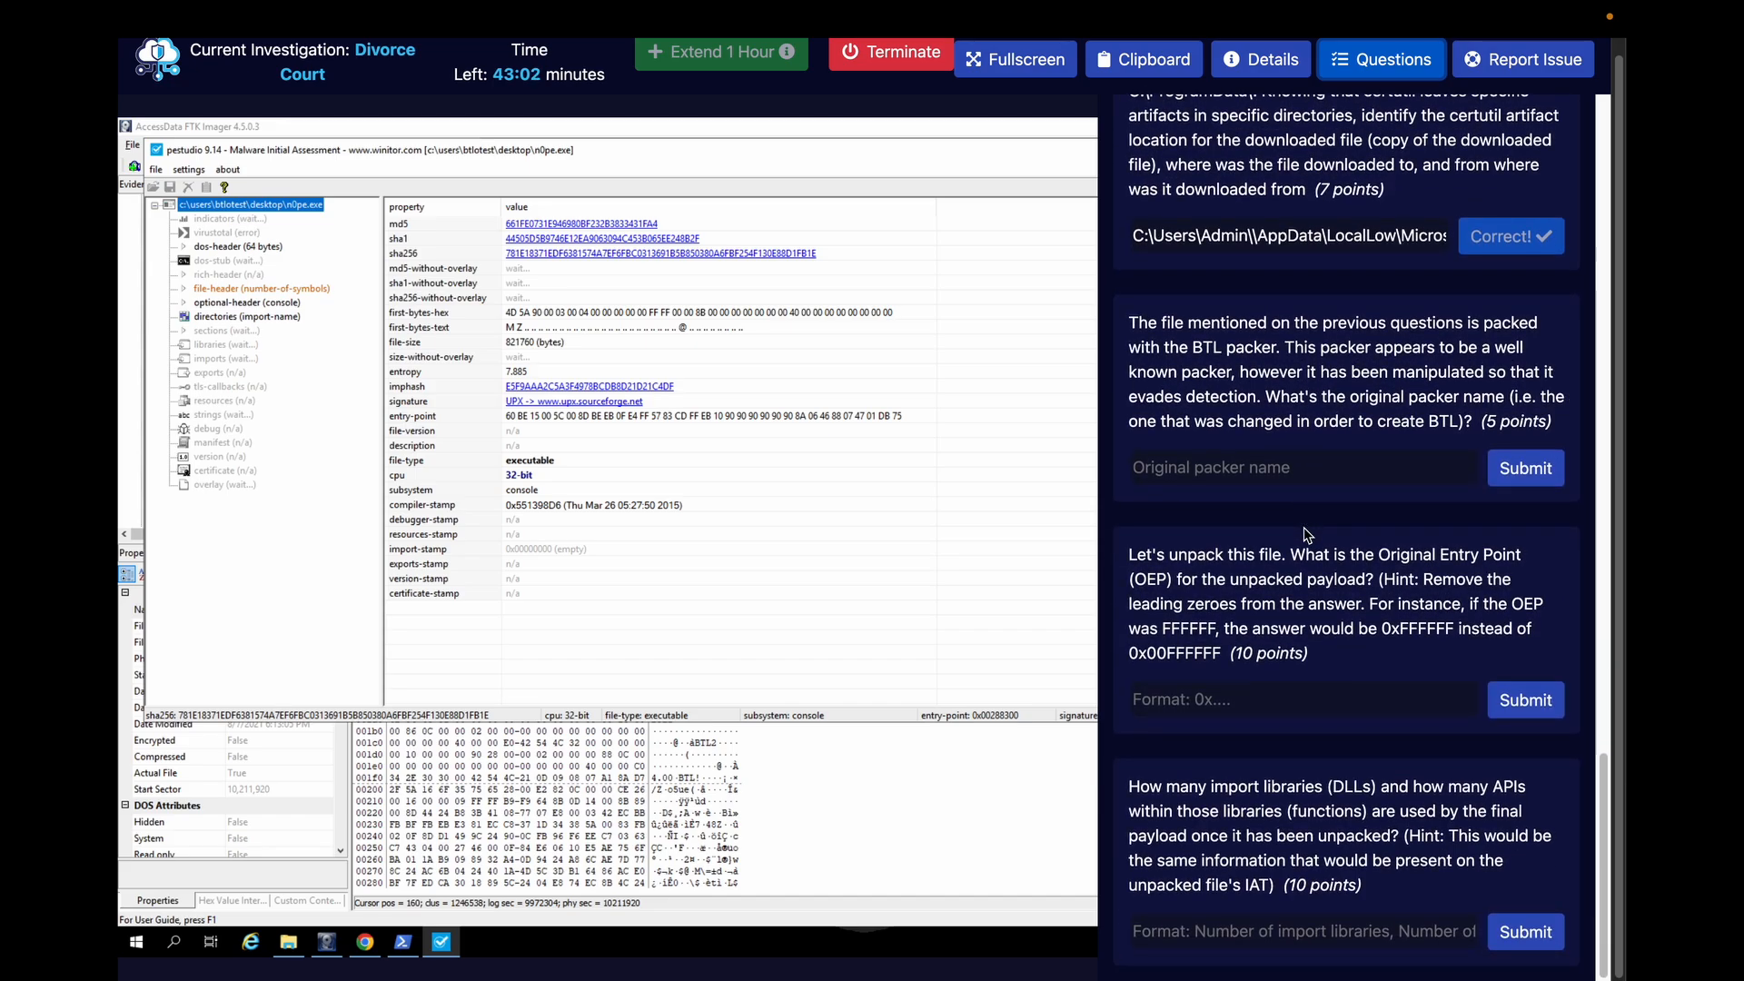
left_click(1212, 468)
type("U")
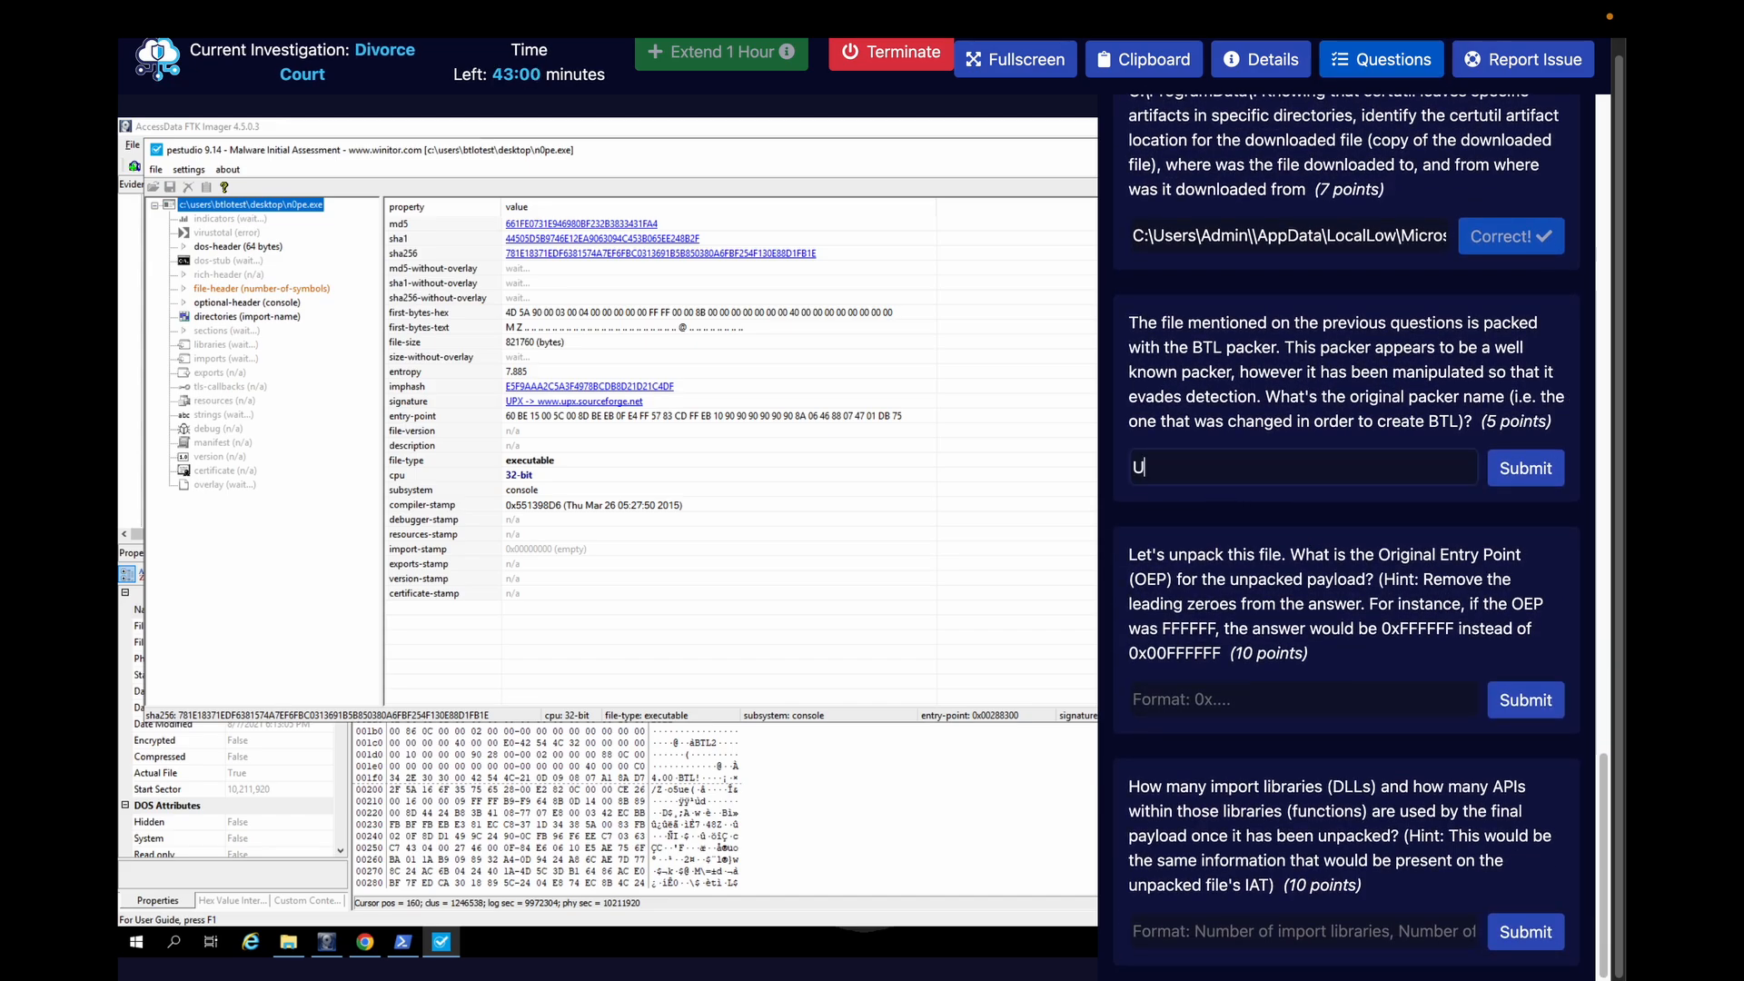
type("PX")
left_click(1507, 467)
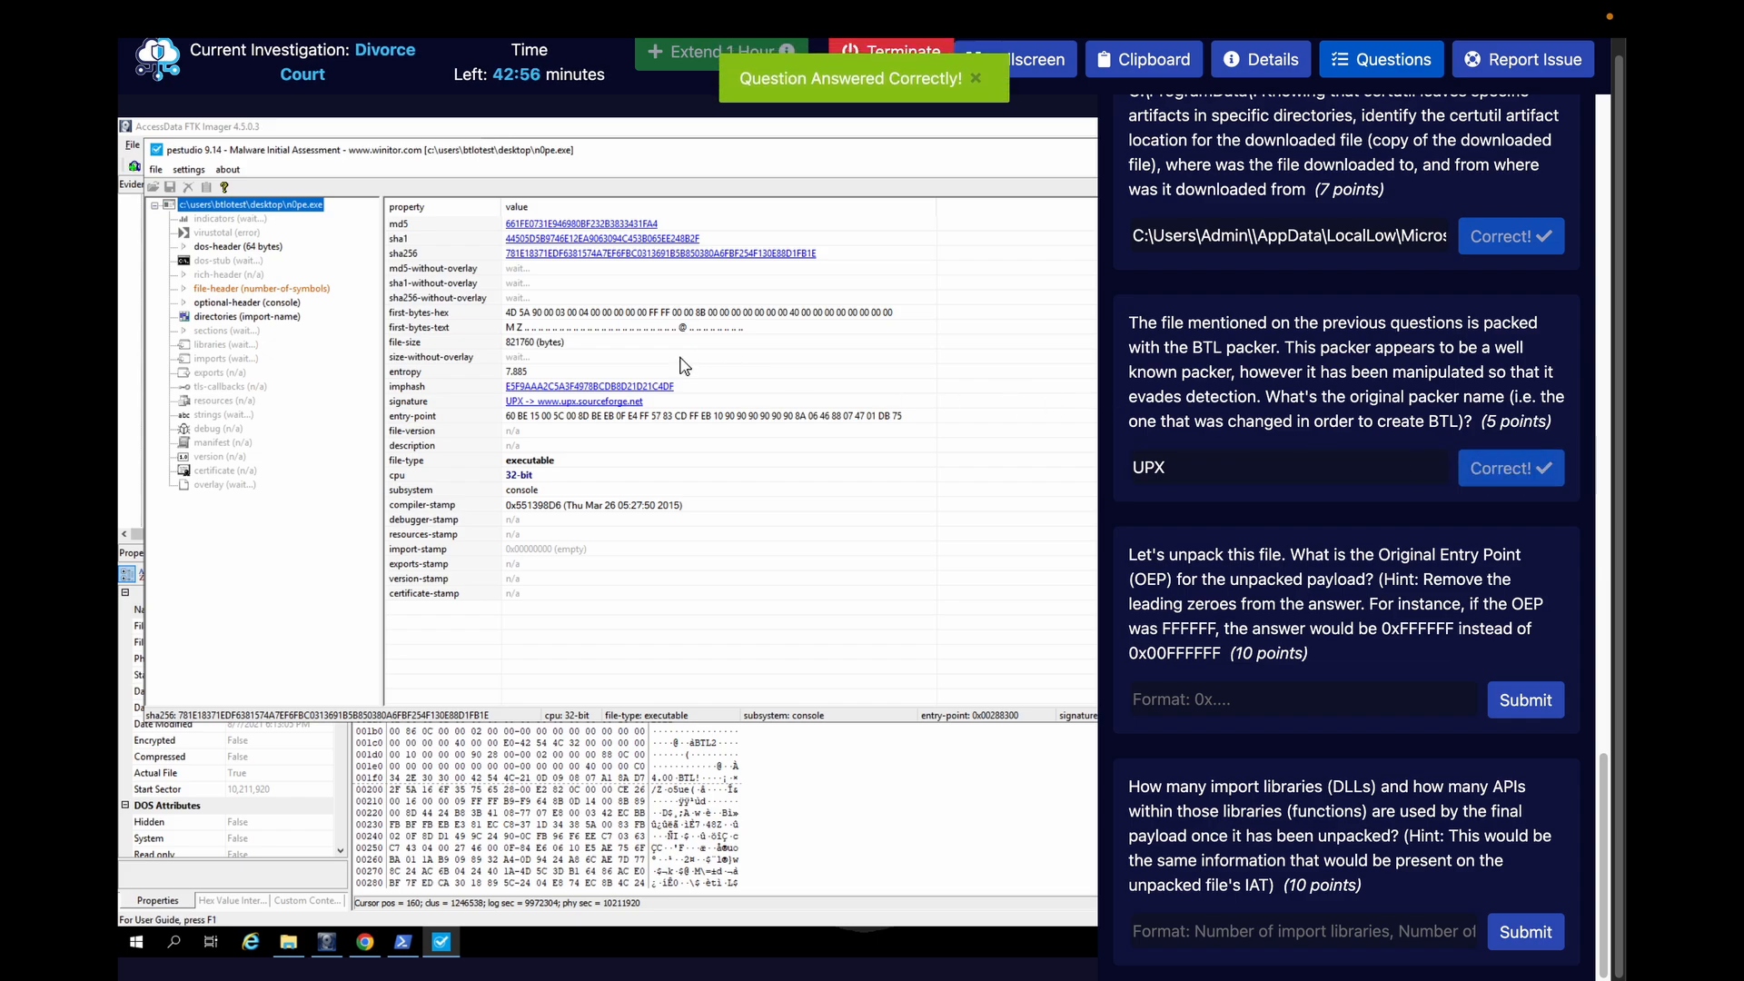
Hide the investigation questions and examine the sections of n0pe.exe in pestudio
left_click(1335, 71)
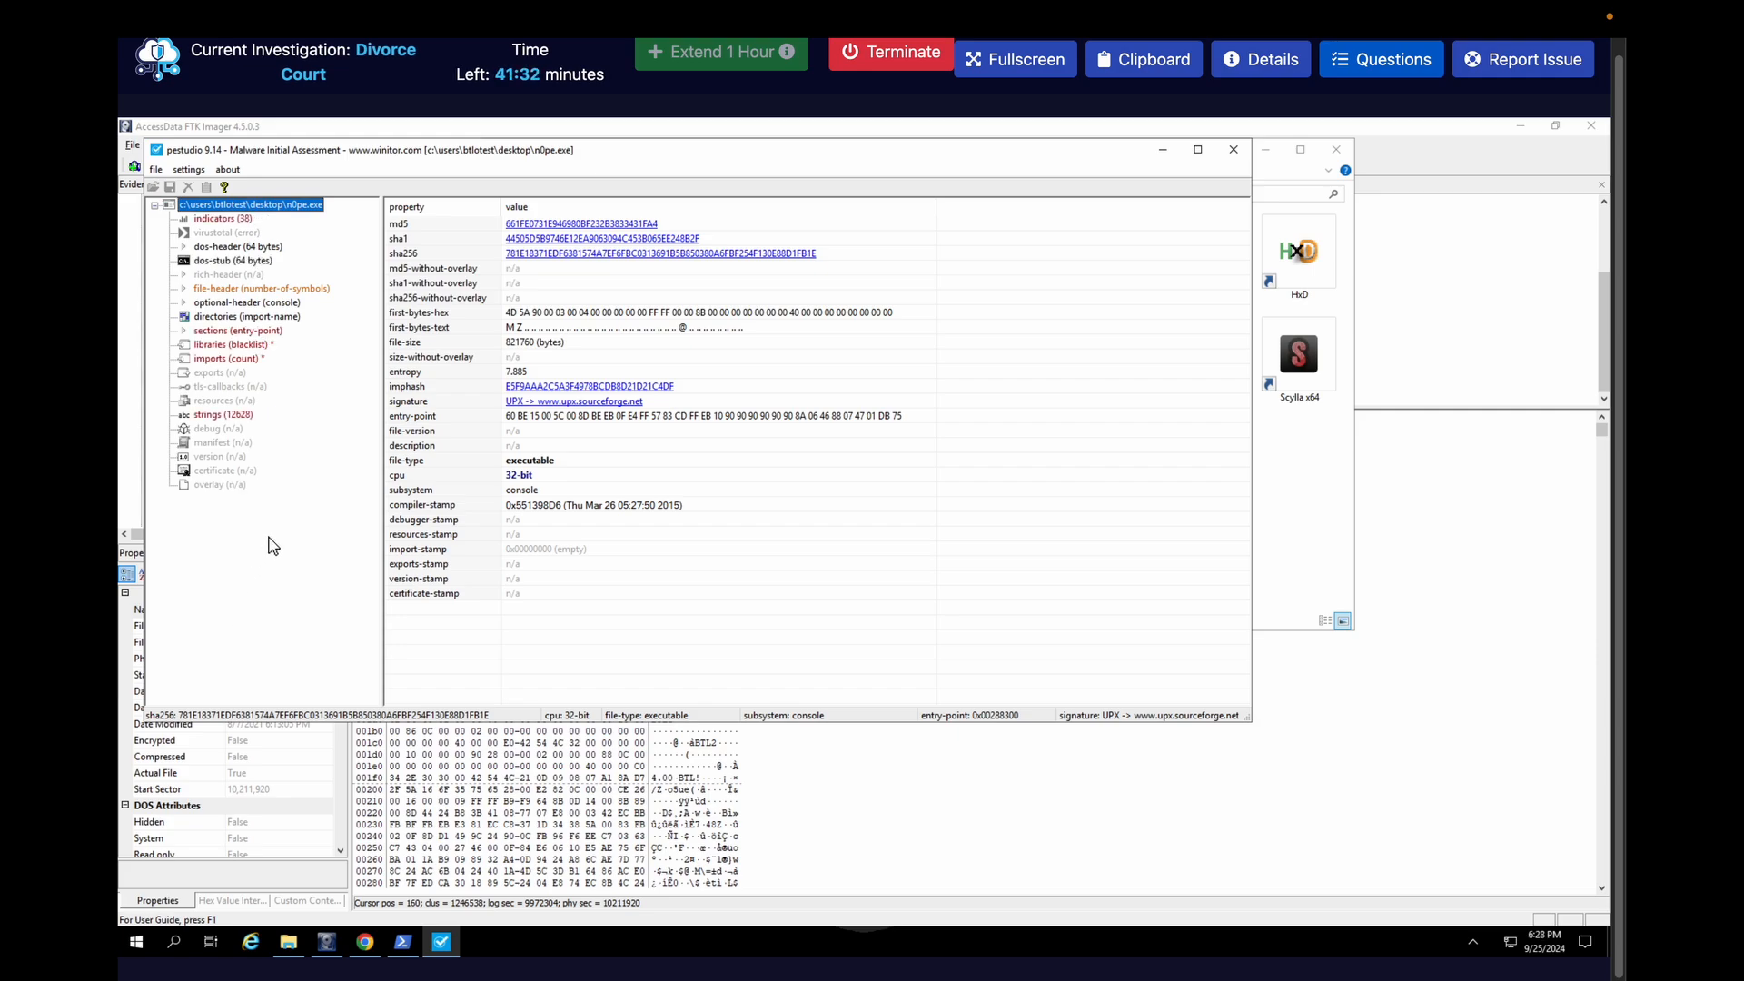
left_click(234, 333)
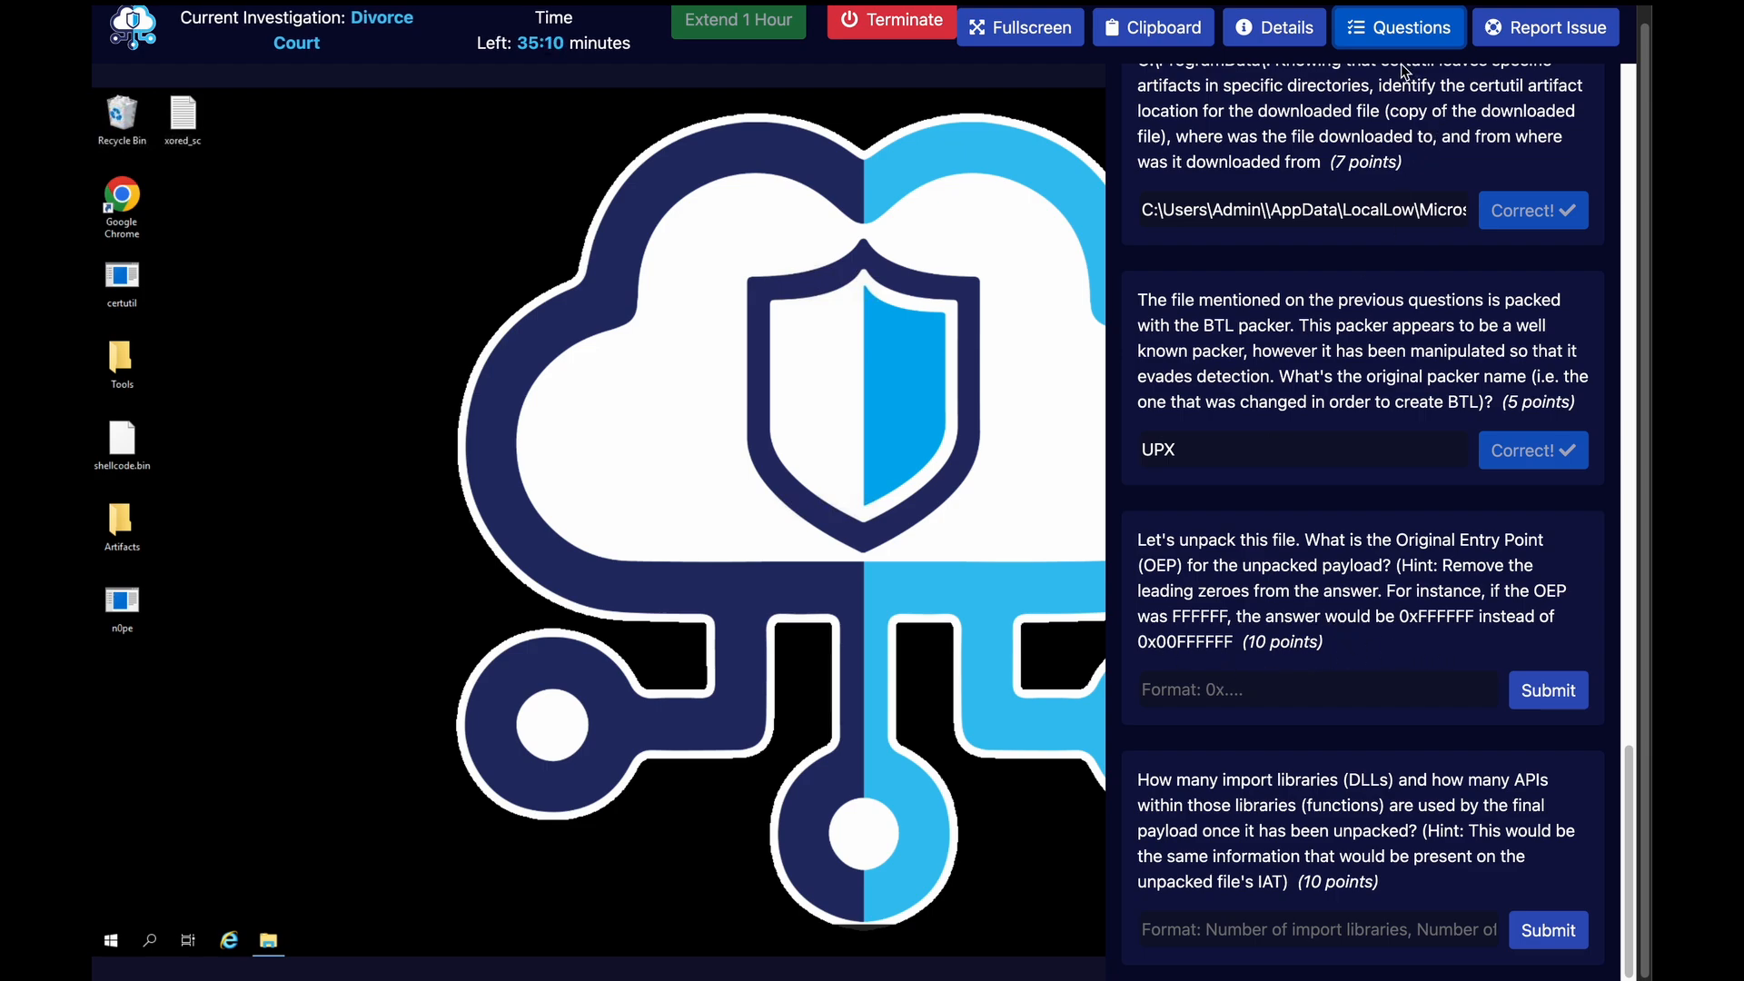
Launch IDA Freeware from the Tools folder and load n0pe.exe as a portable executable for 80386 with the MetaPC processor
left_click(1394, 32)
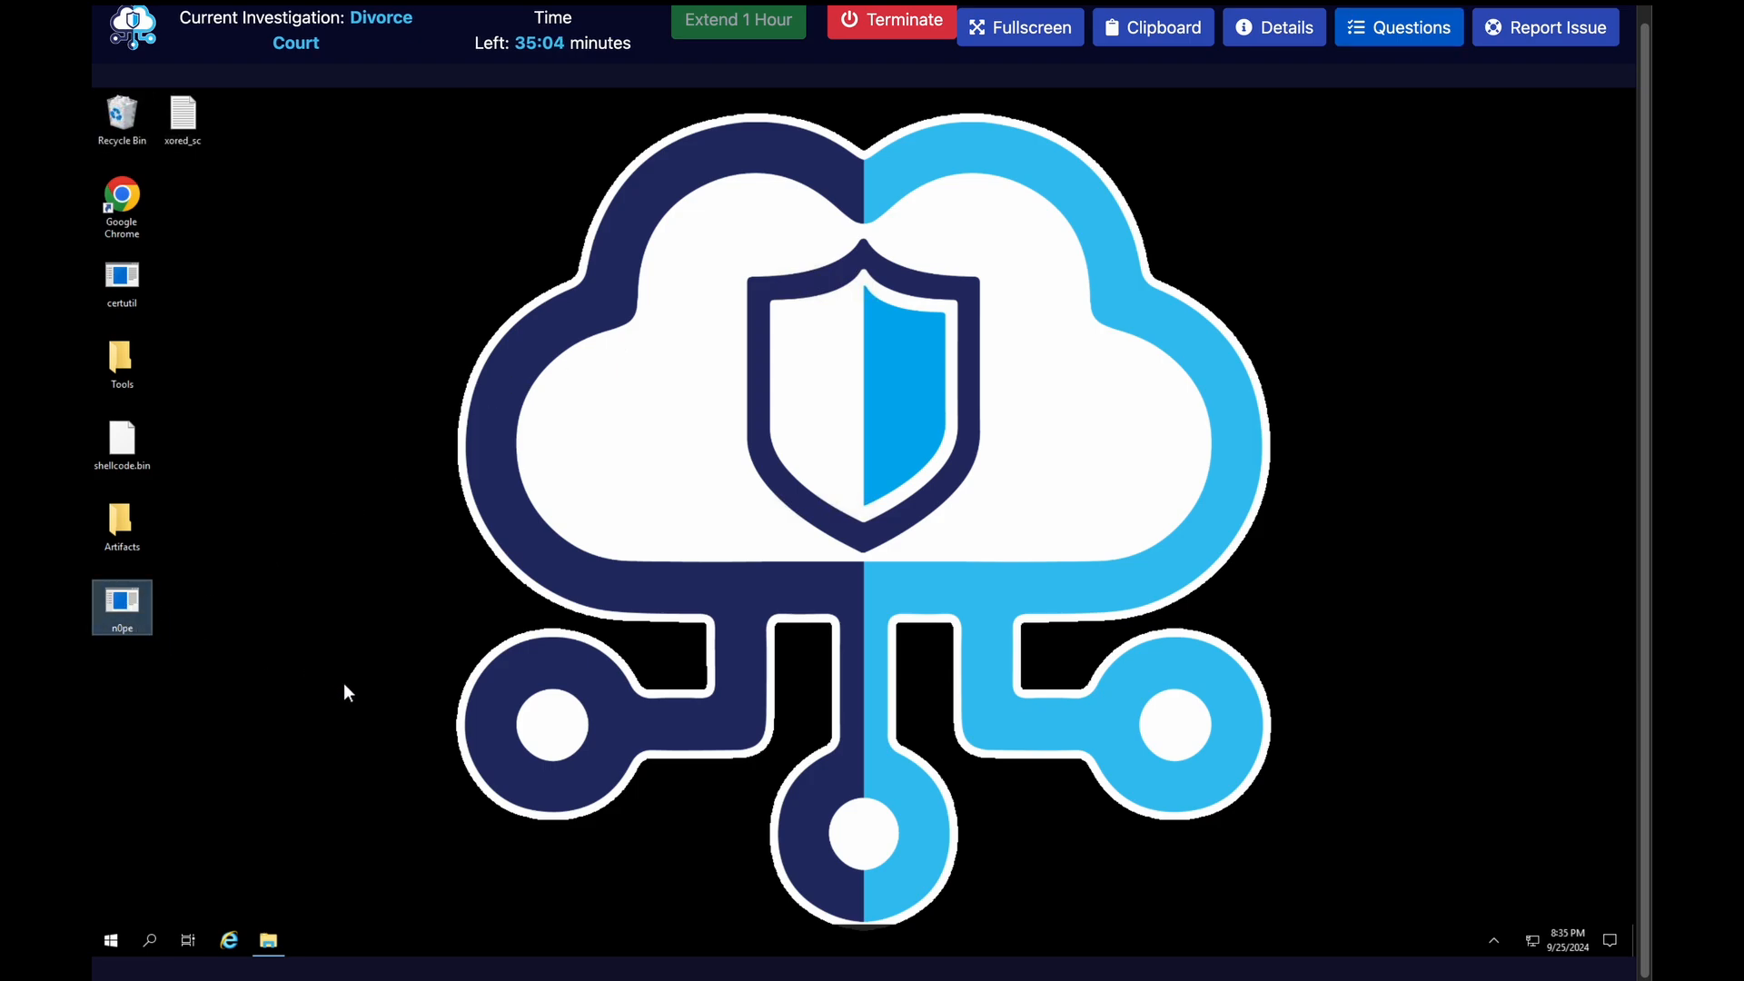
left_click(268, 942)
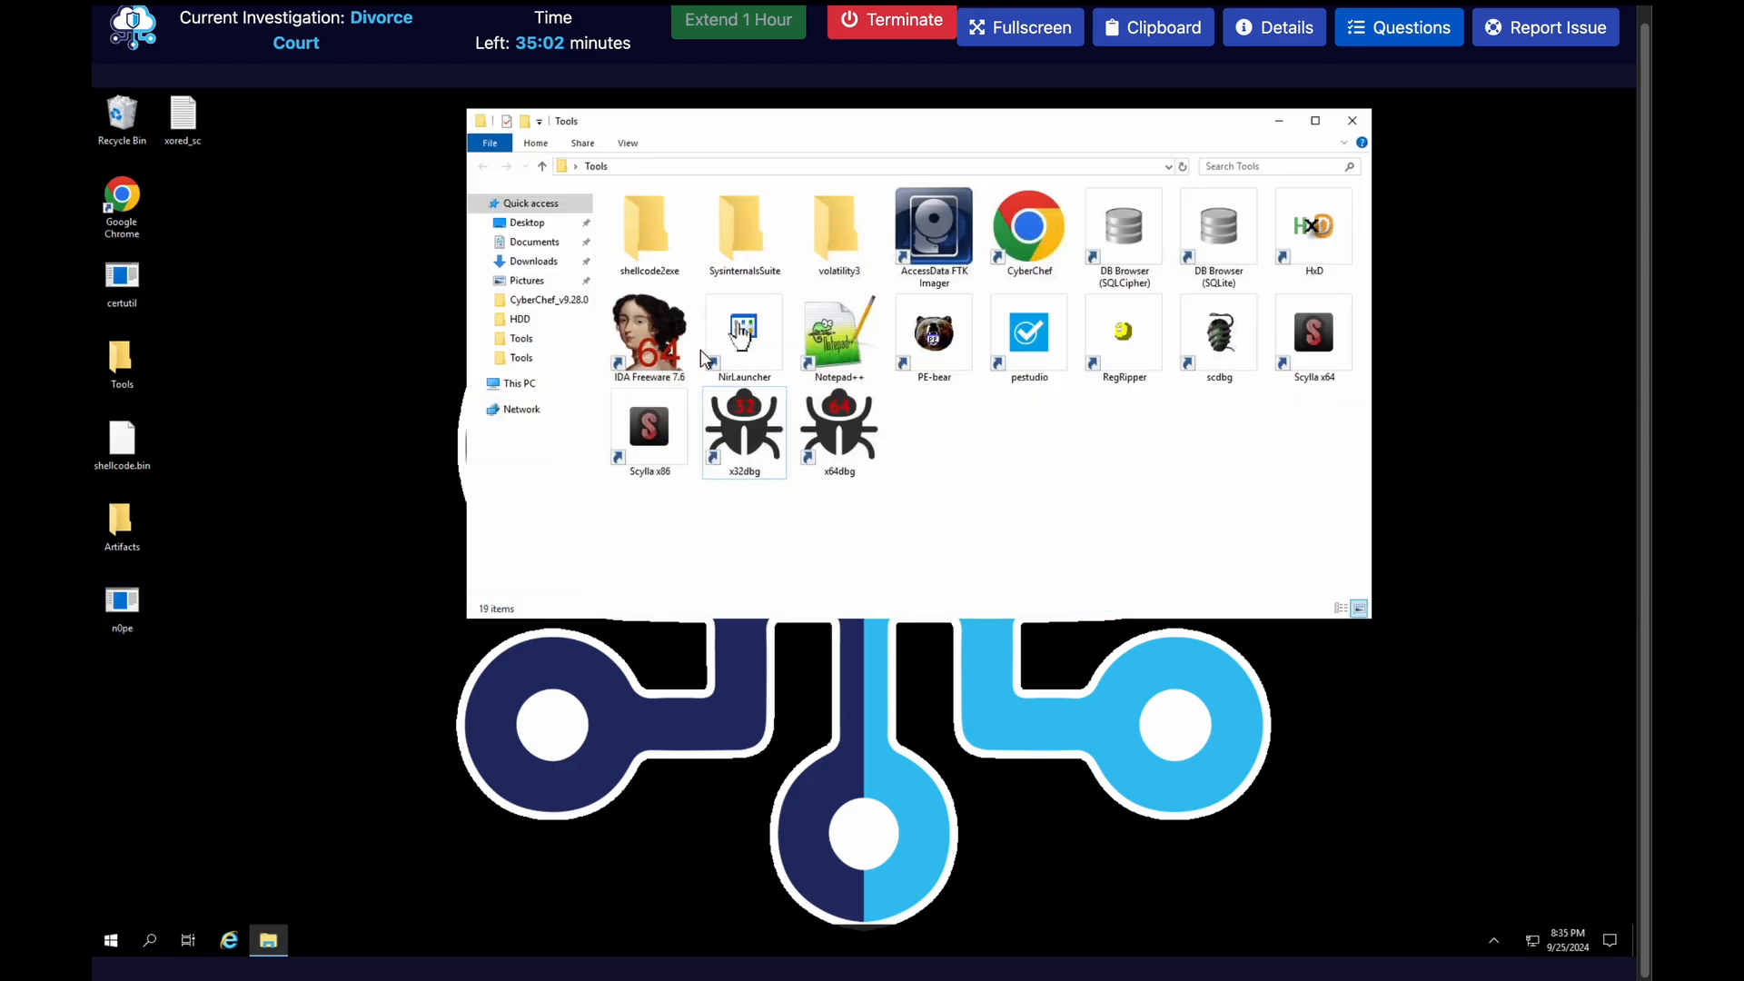
double_click(654, 343)
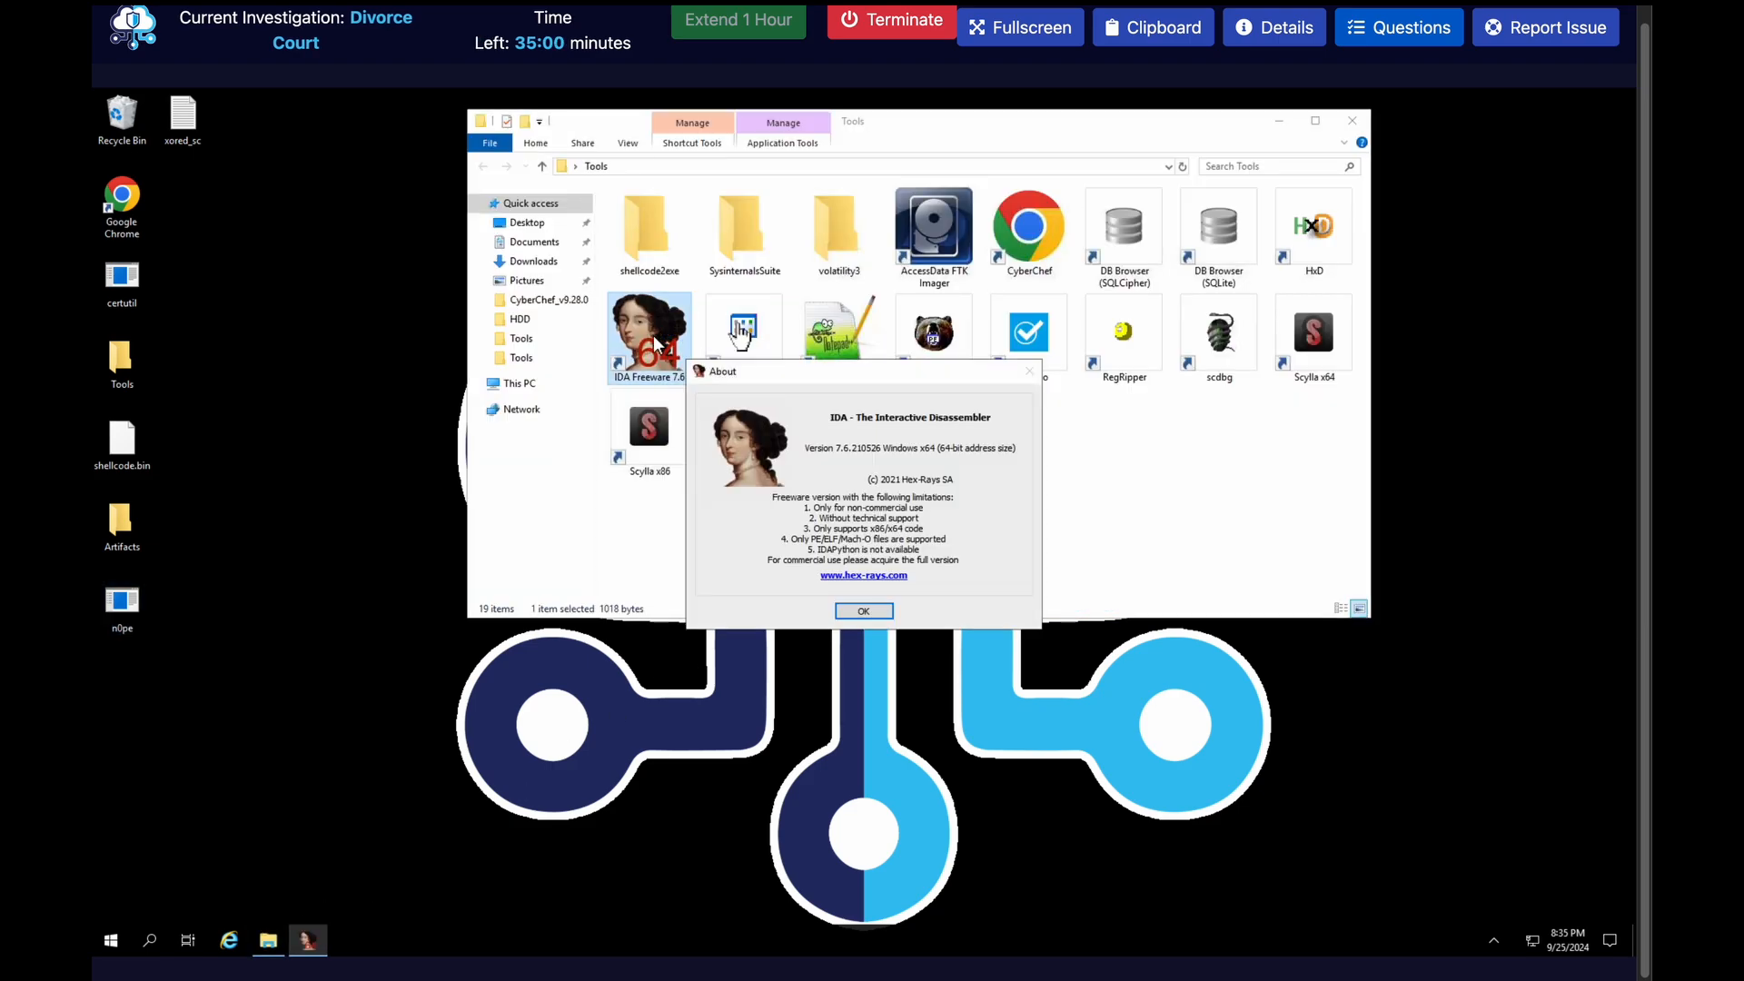
left_click(865, 618)
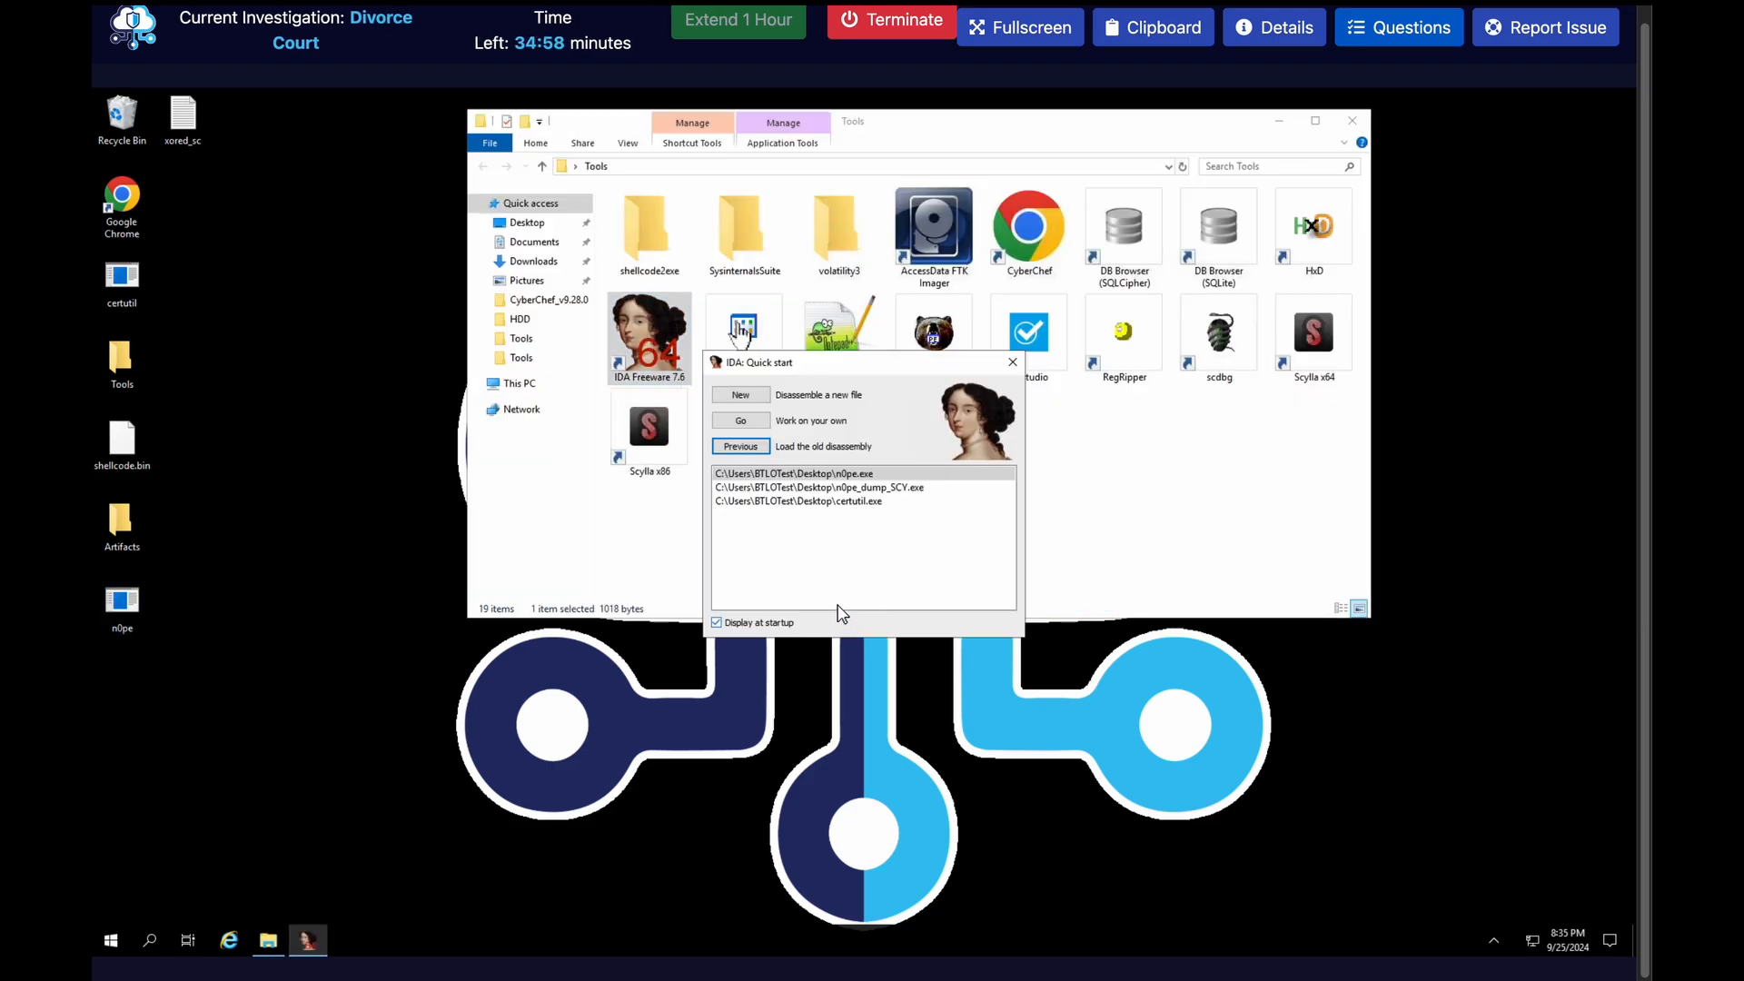
double_click(772, 474)
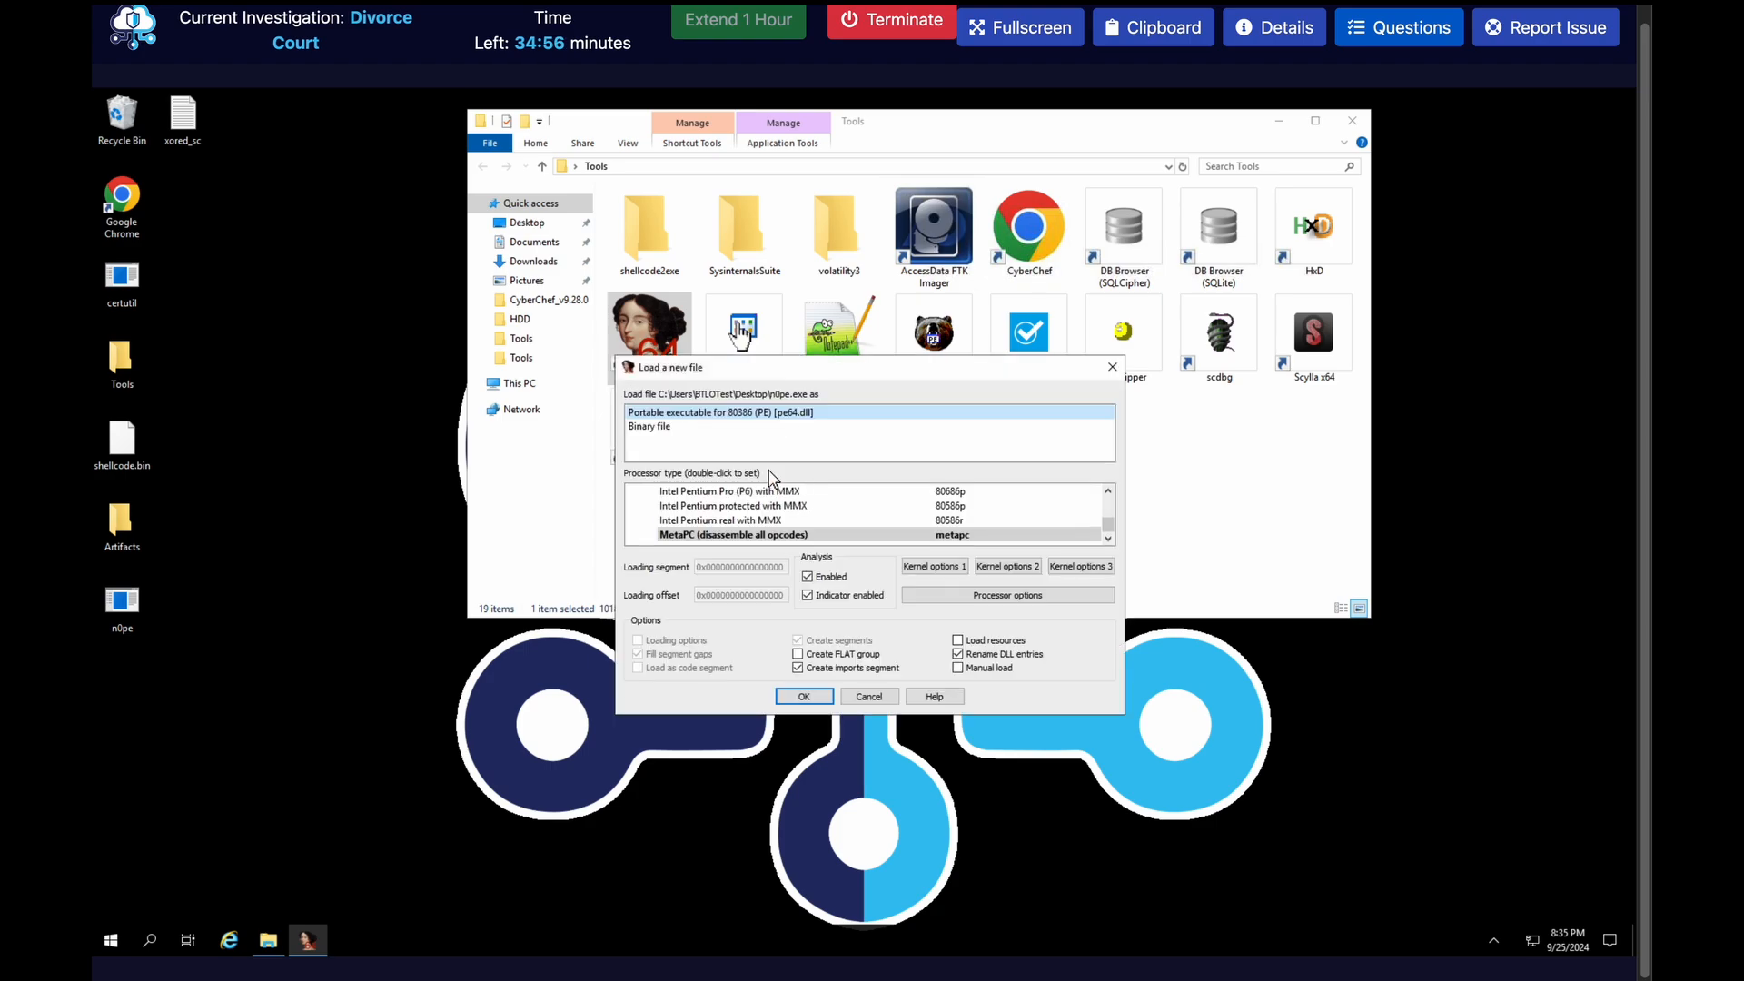
left_click(809, 701)
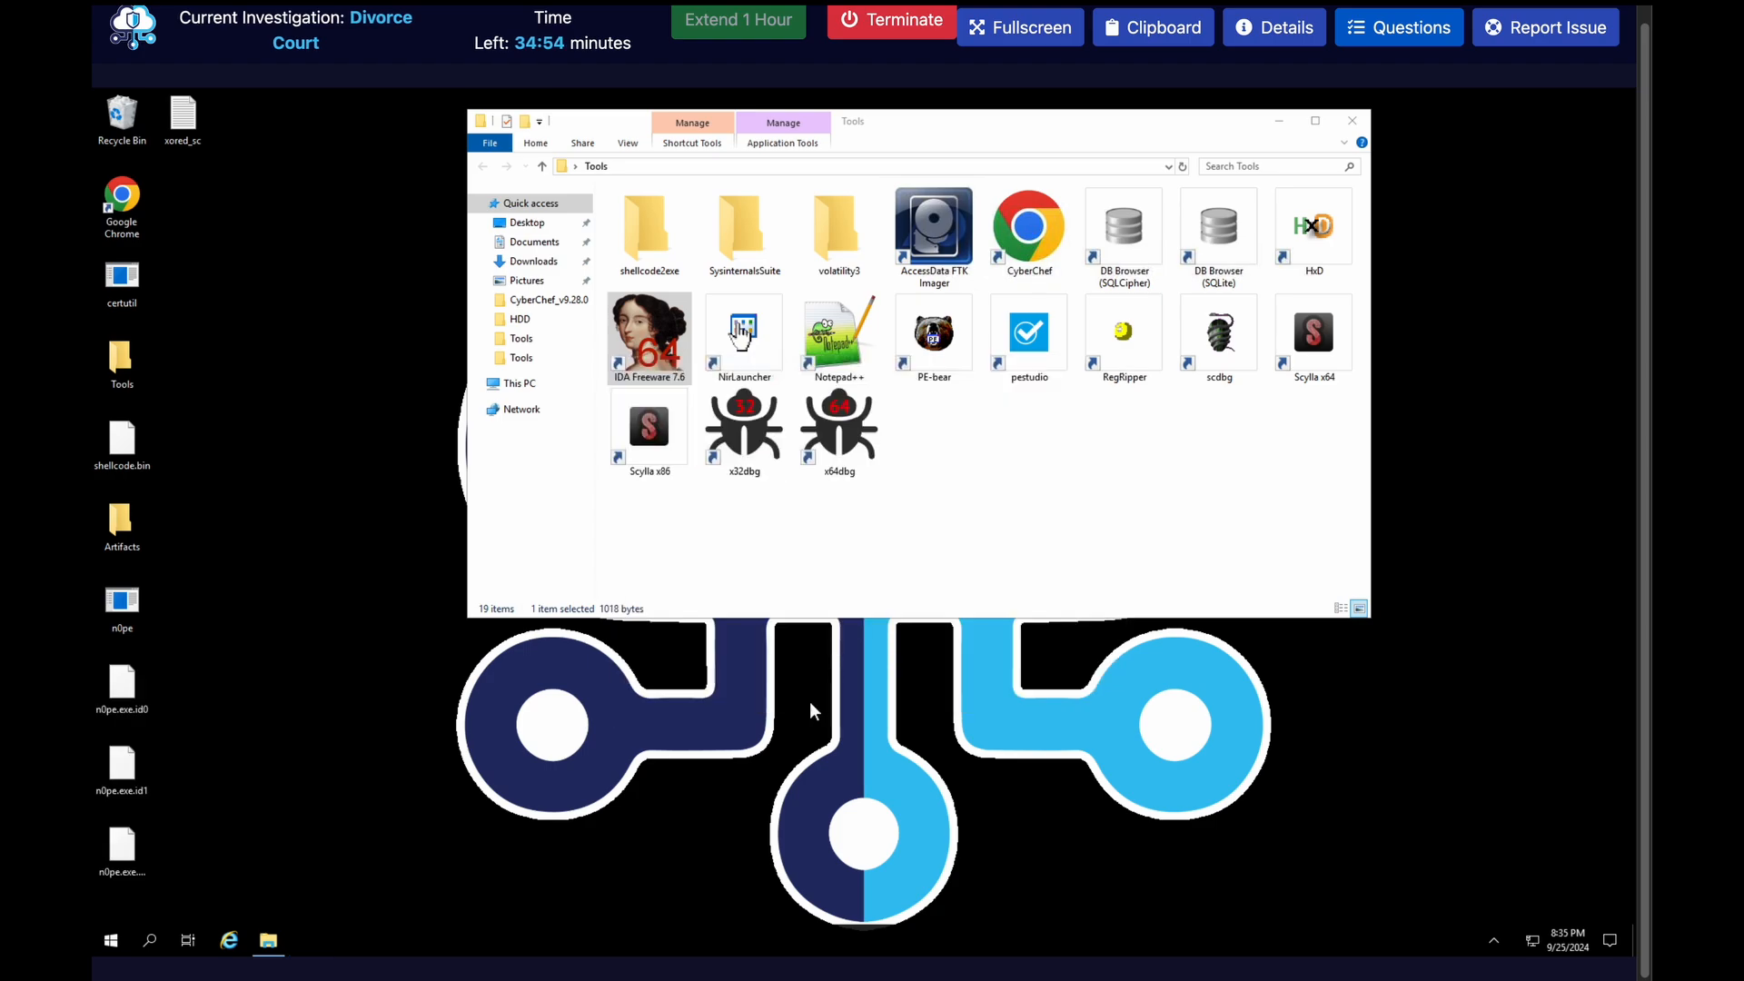
left_click(1008, 623)
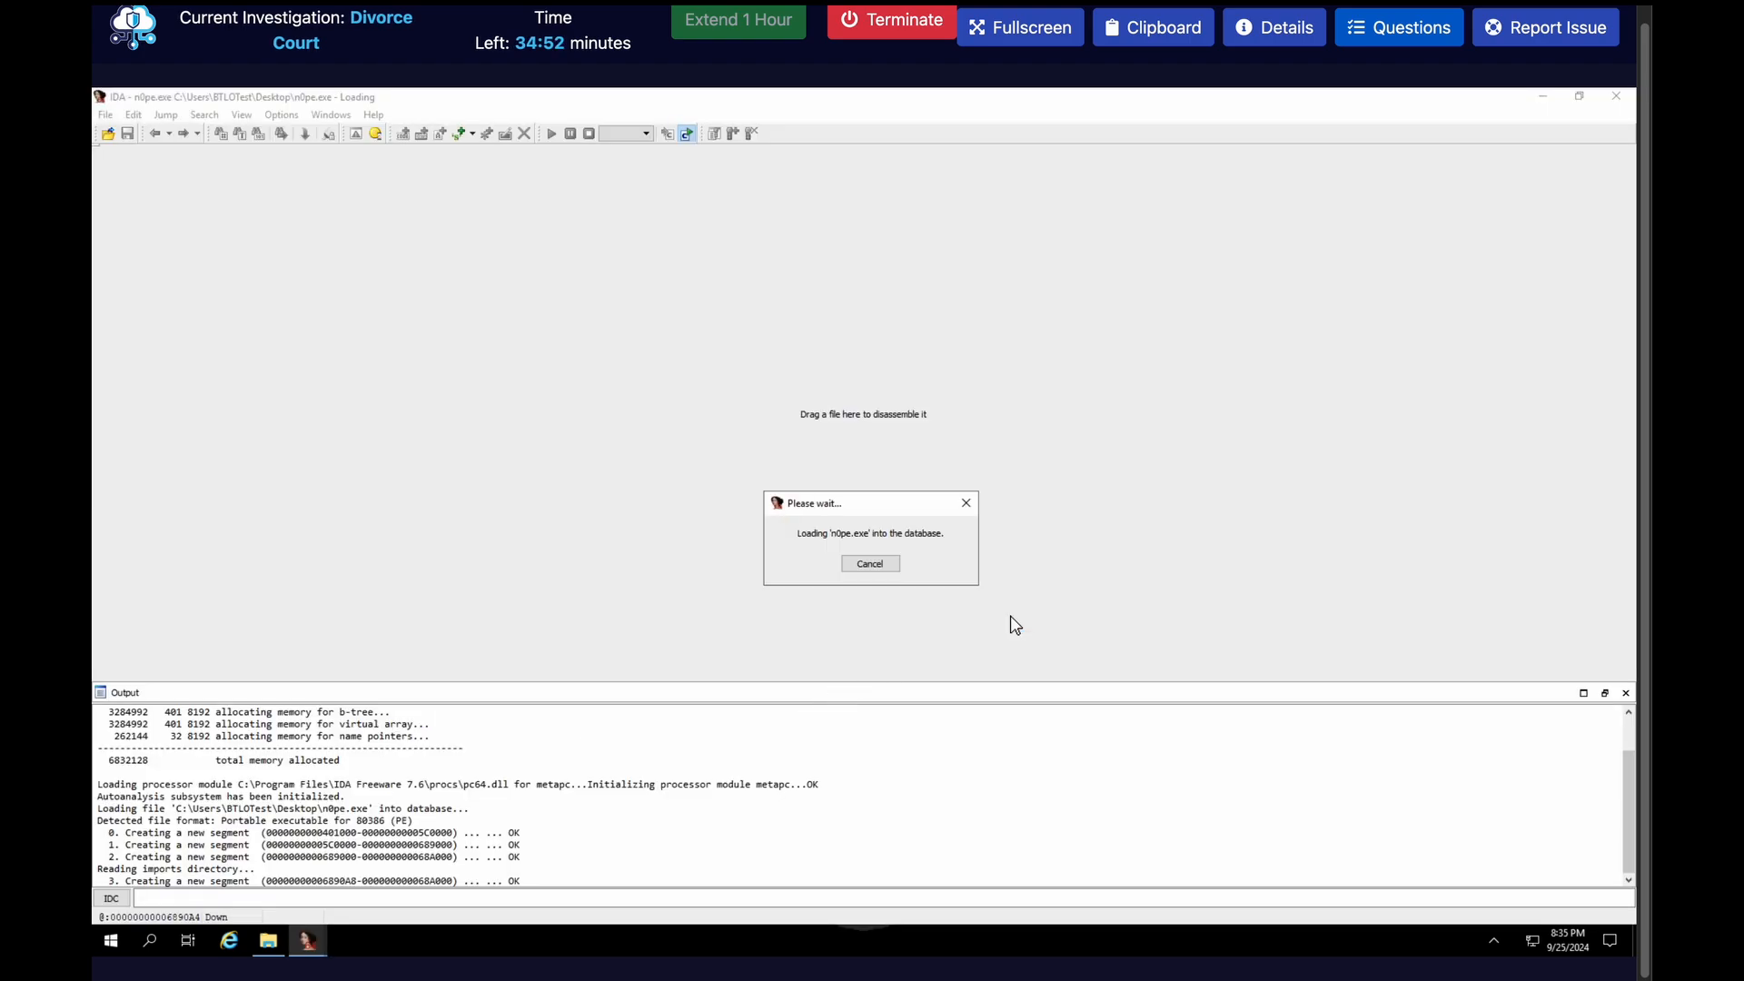
left_click(942, 594)
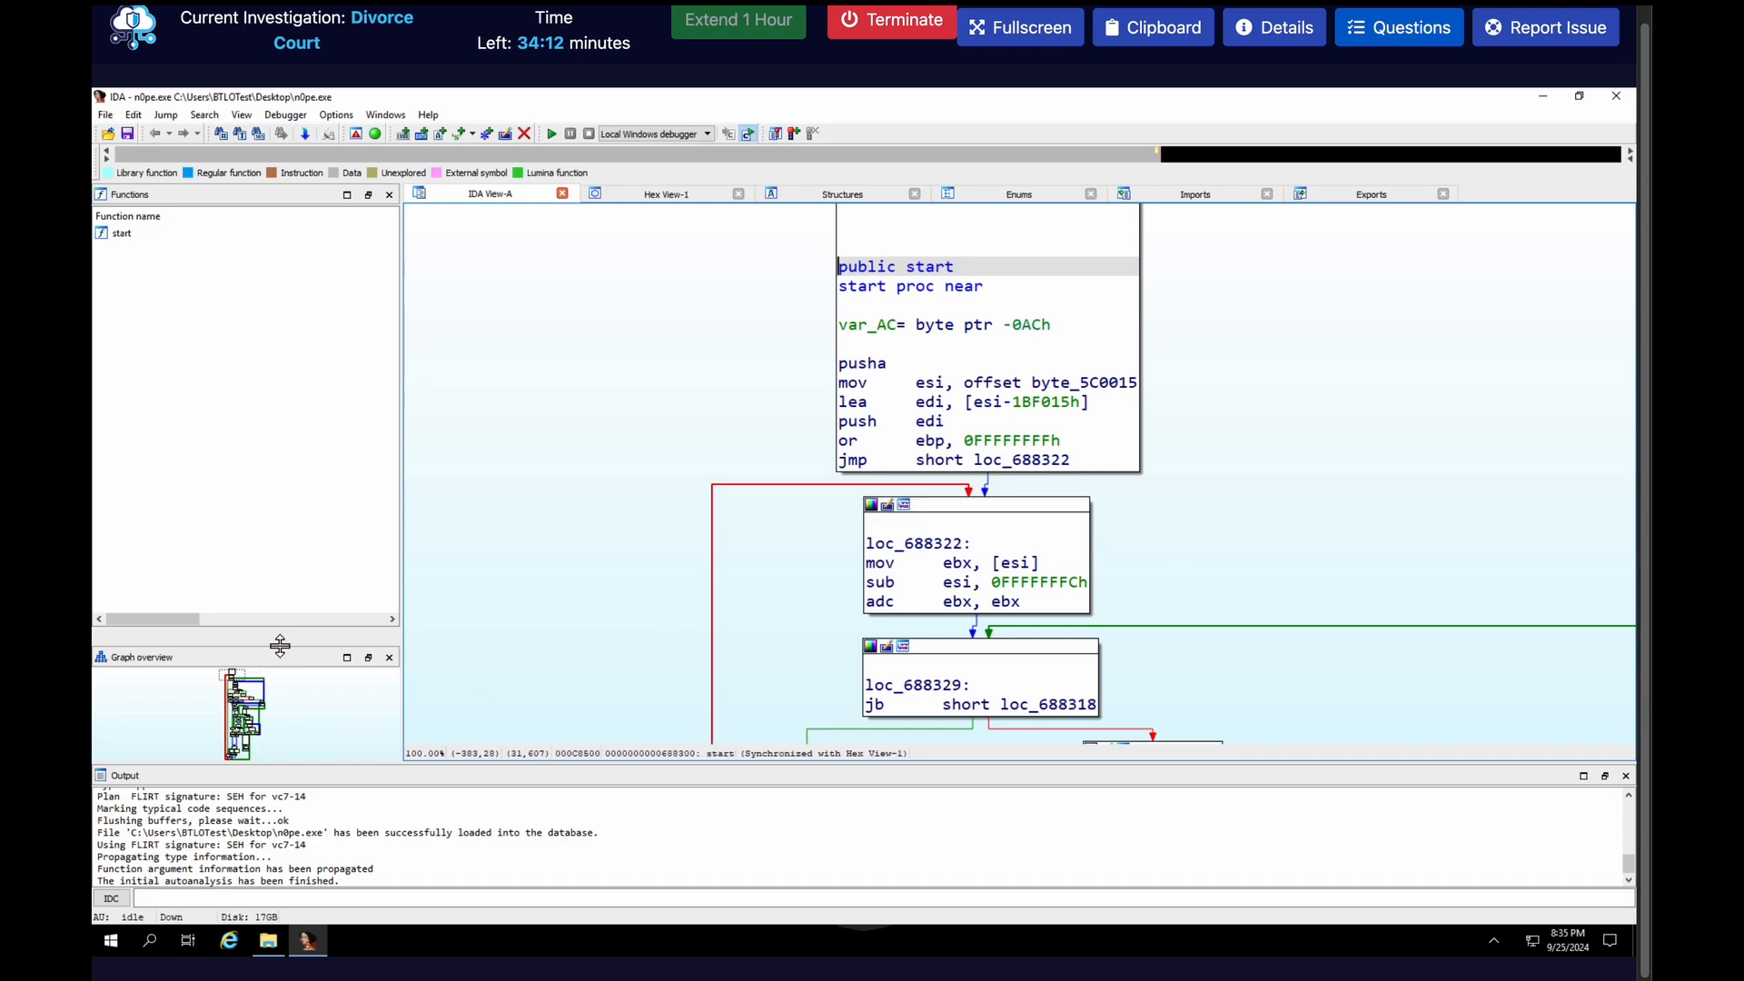
Enlarge the graph overview and locate the final jump of the start function to dword_437300 for the original entry point
left_click_drag(280, 644, 328, 430)
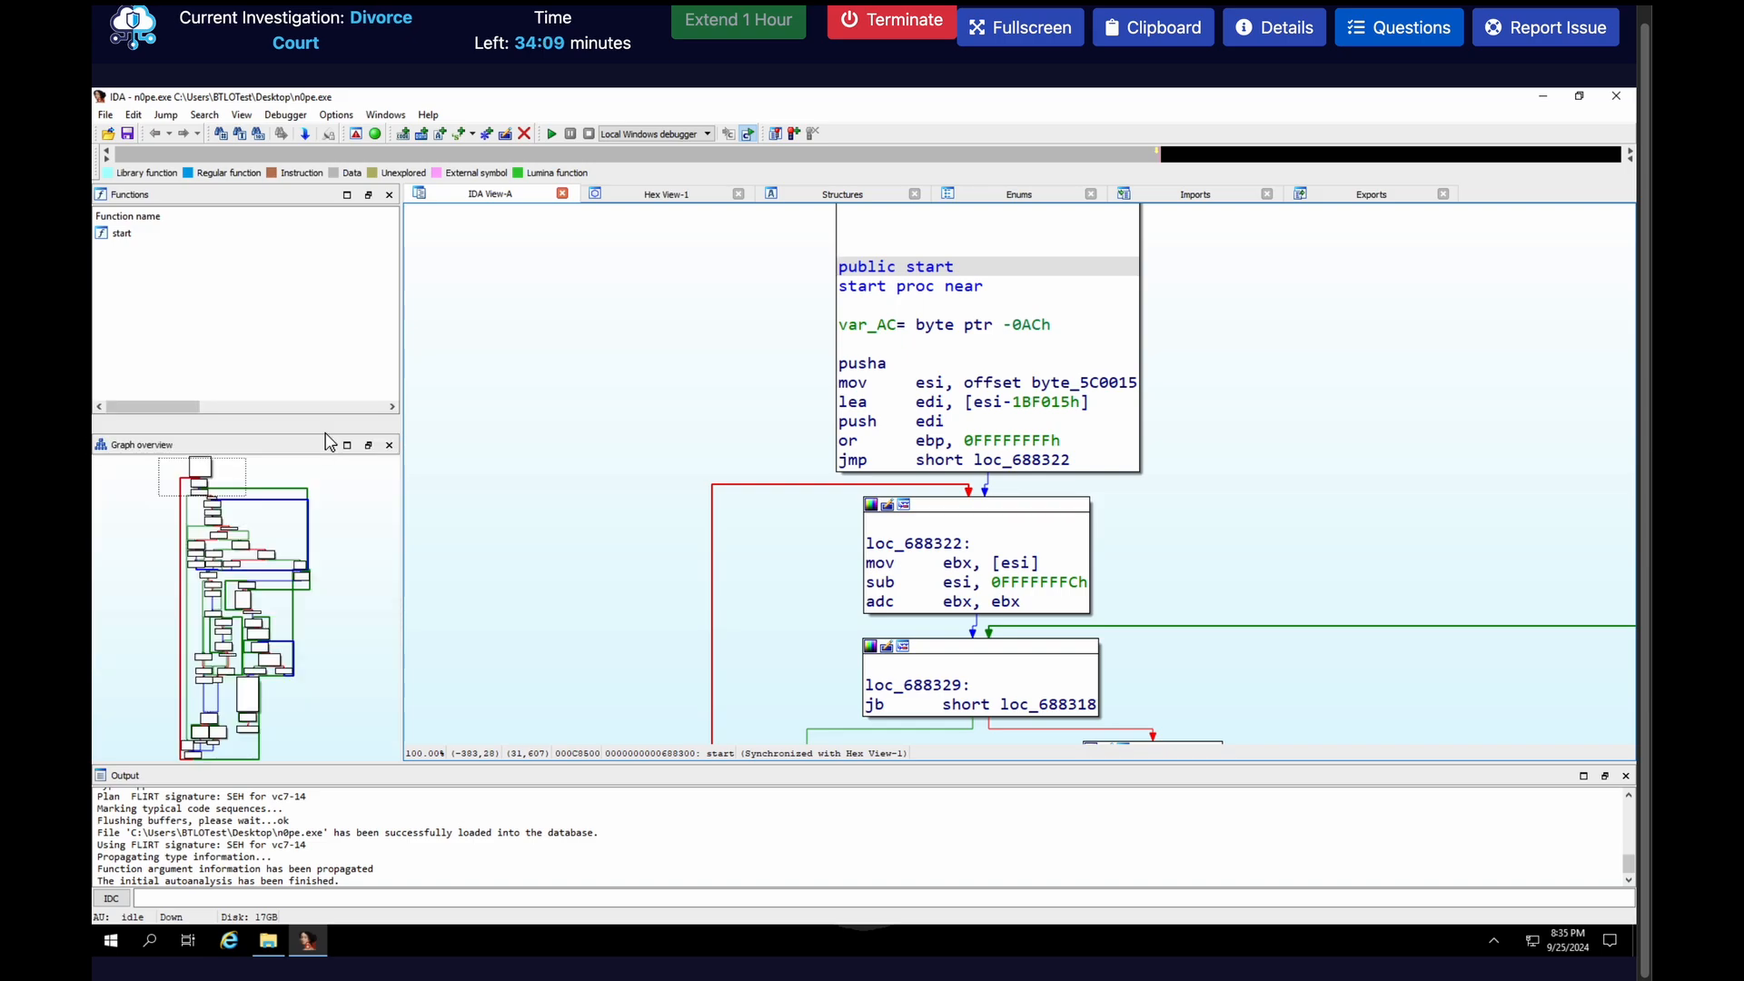
left_click(303, 586)
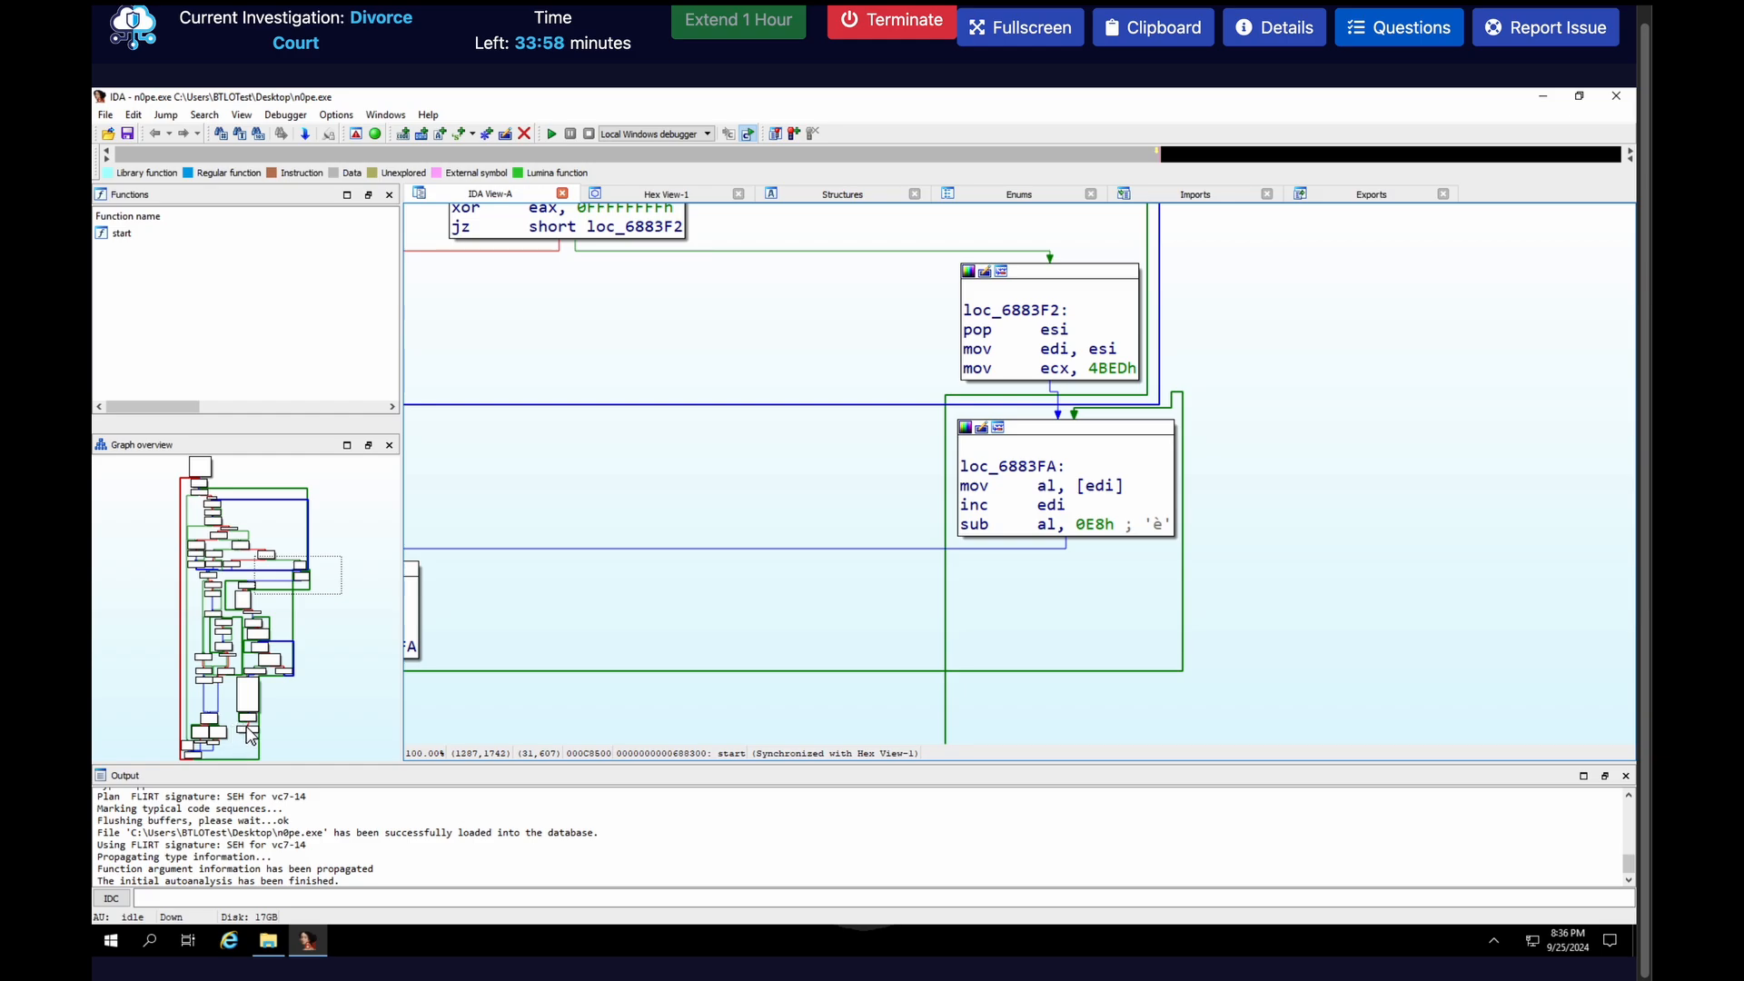
left_click(252, 738)
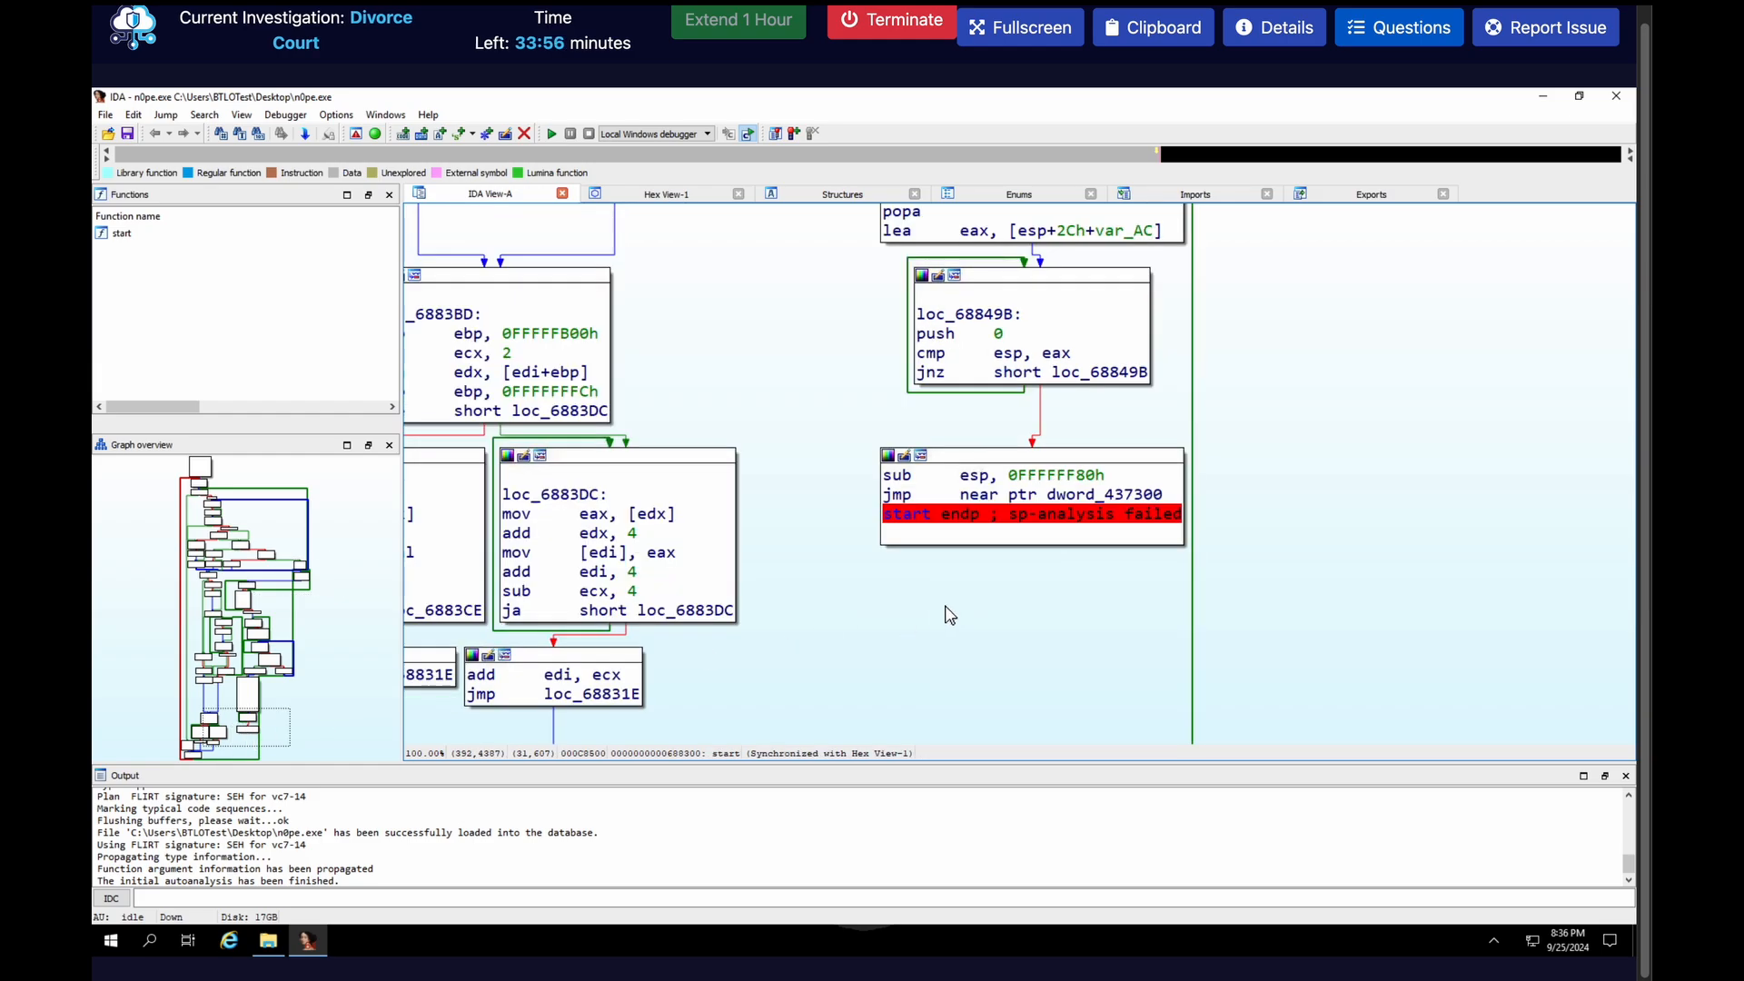
mouse_move(1109, 505)
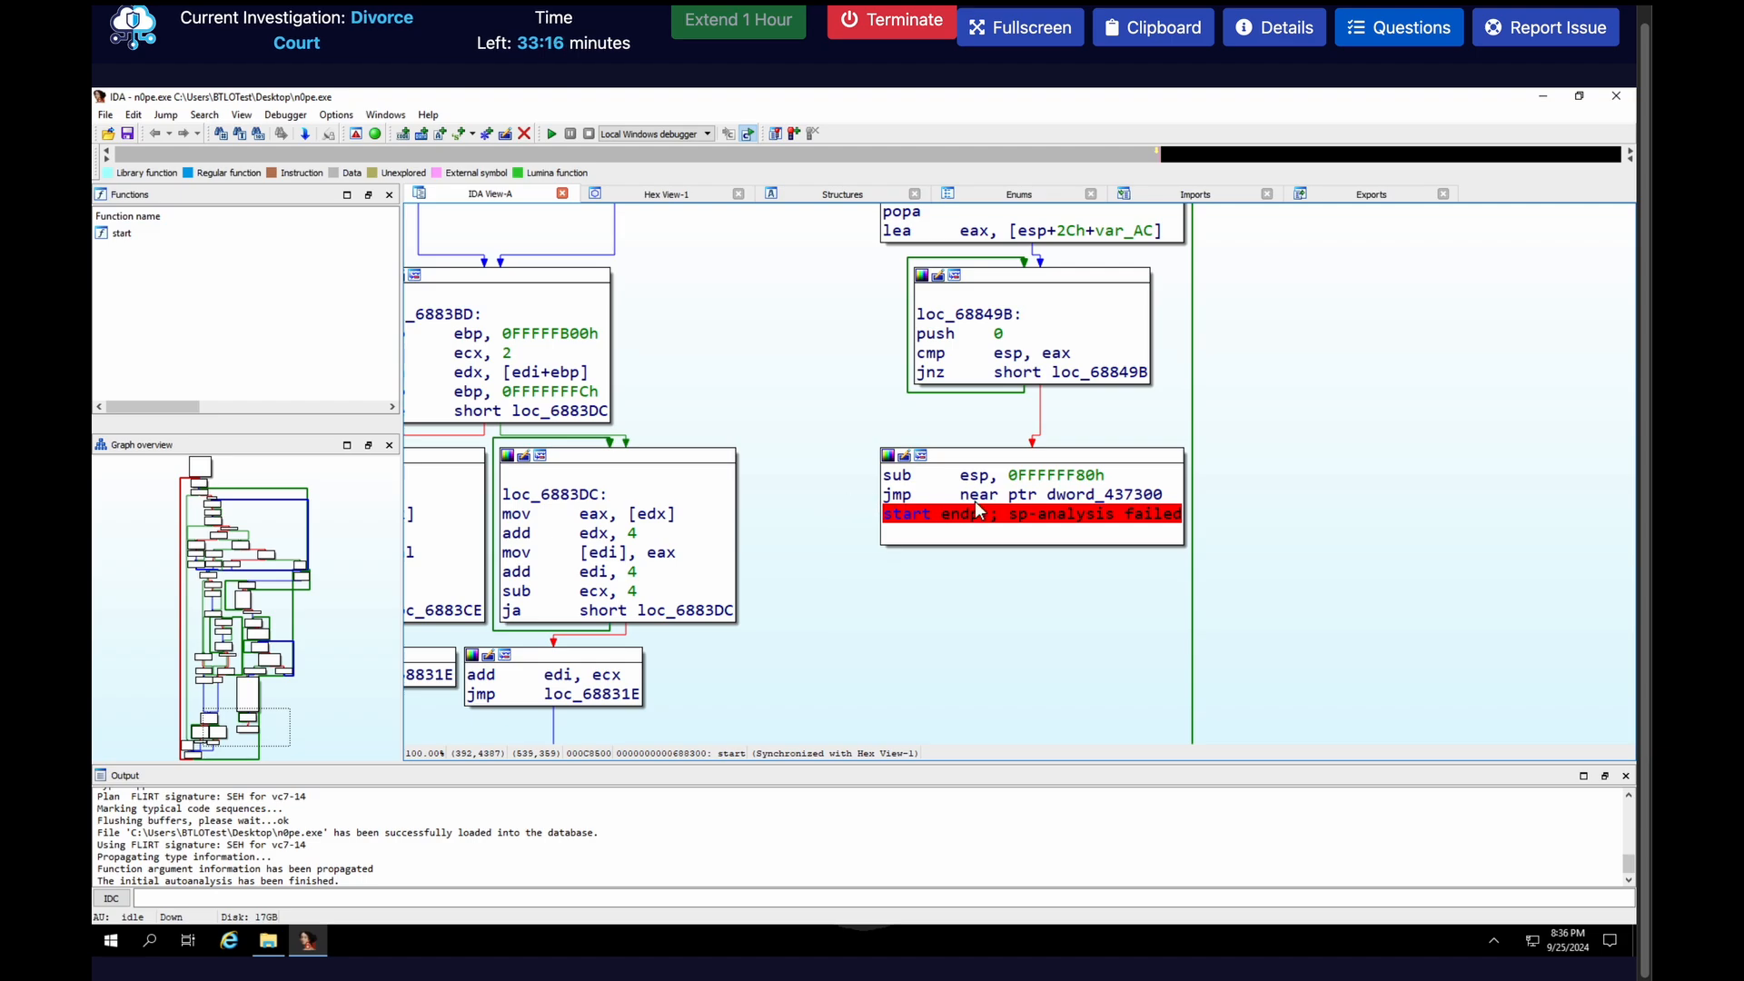
left_click(1112, 500)
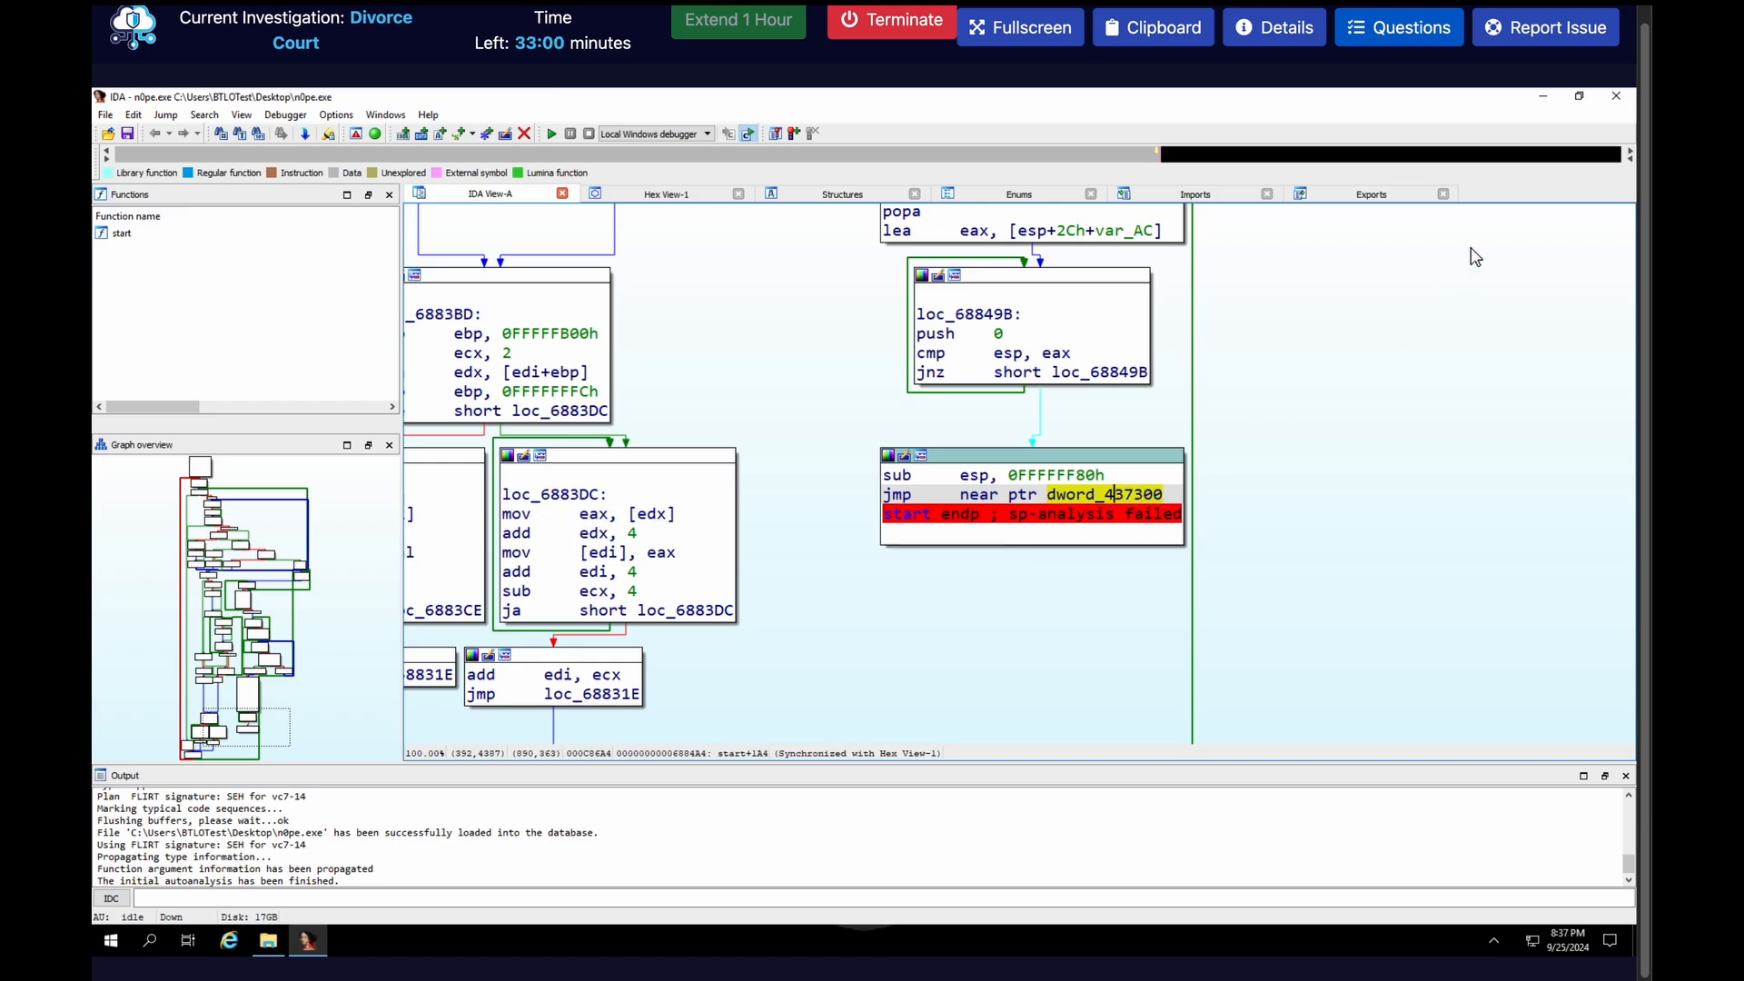
Switch to x32dbg from the Tools folder, open n0pe.exe from the Desktop and view its memory map
left_click(1544, 97)
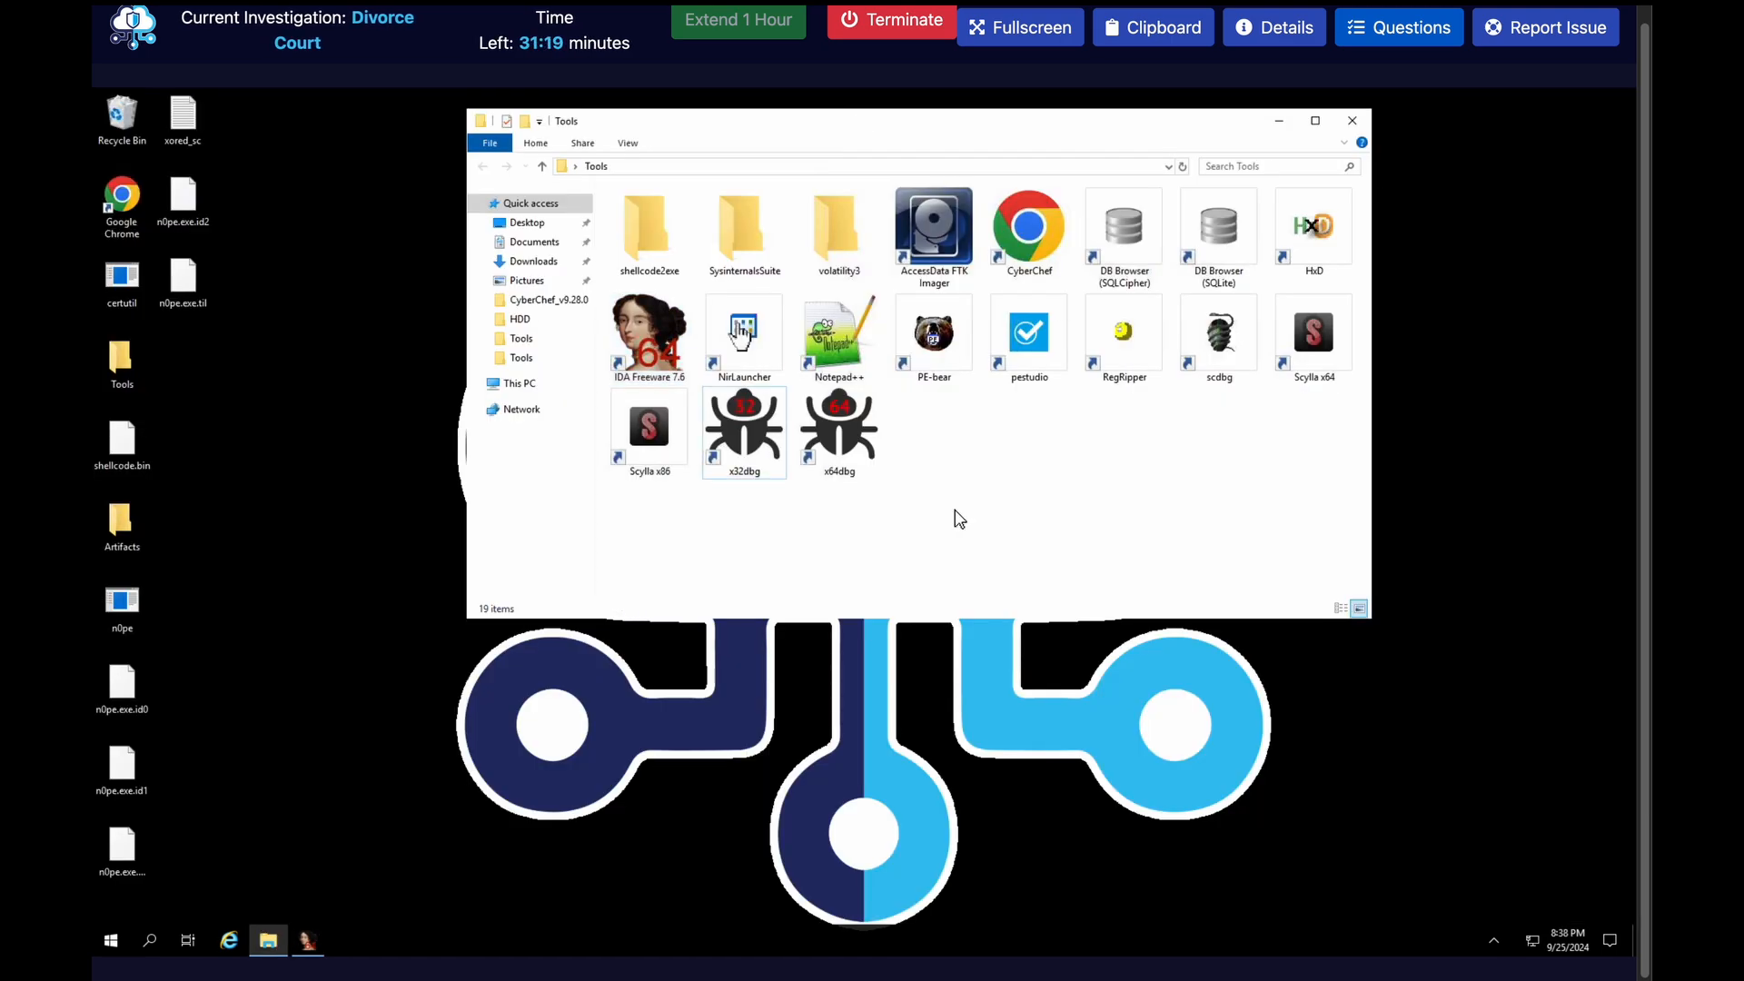
double_click(748, 418)
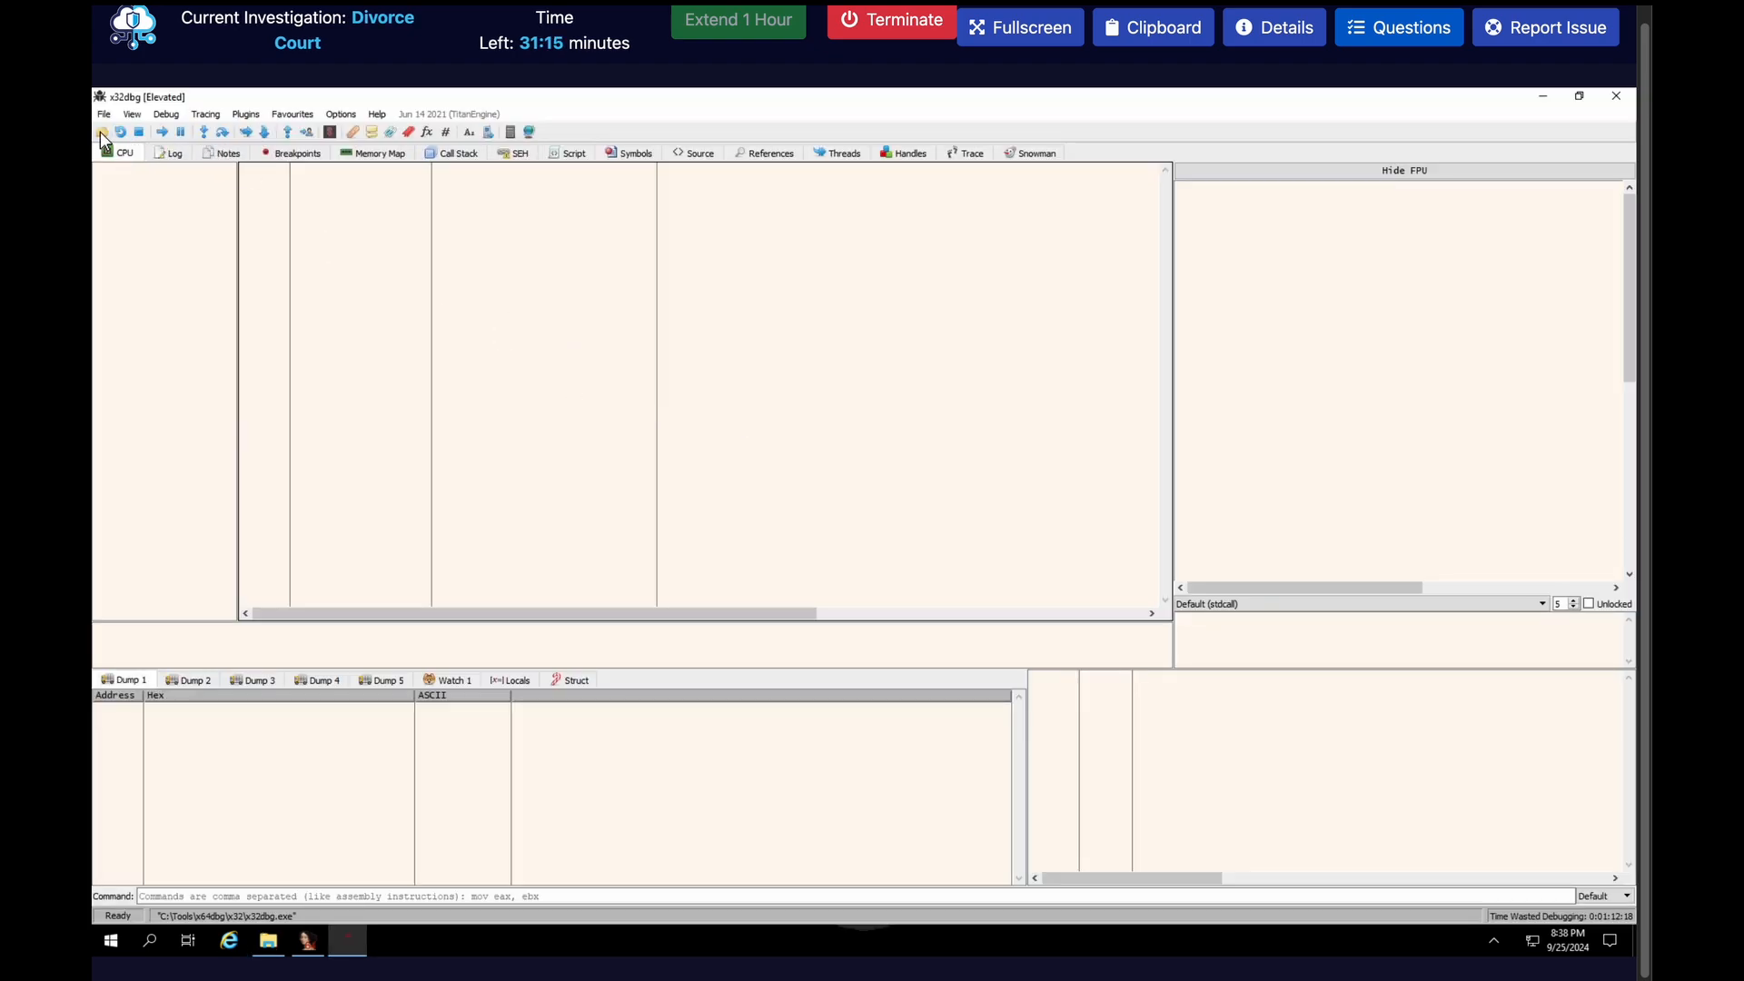
left_click(100, 132)
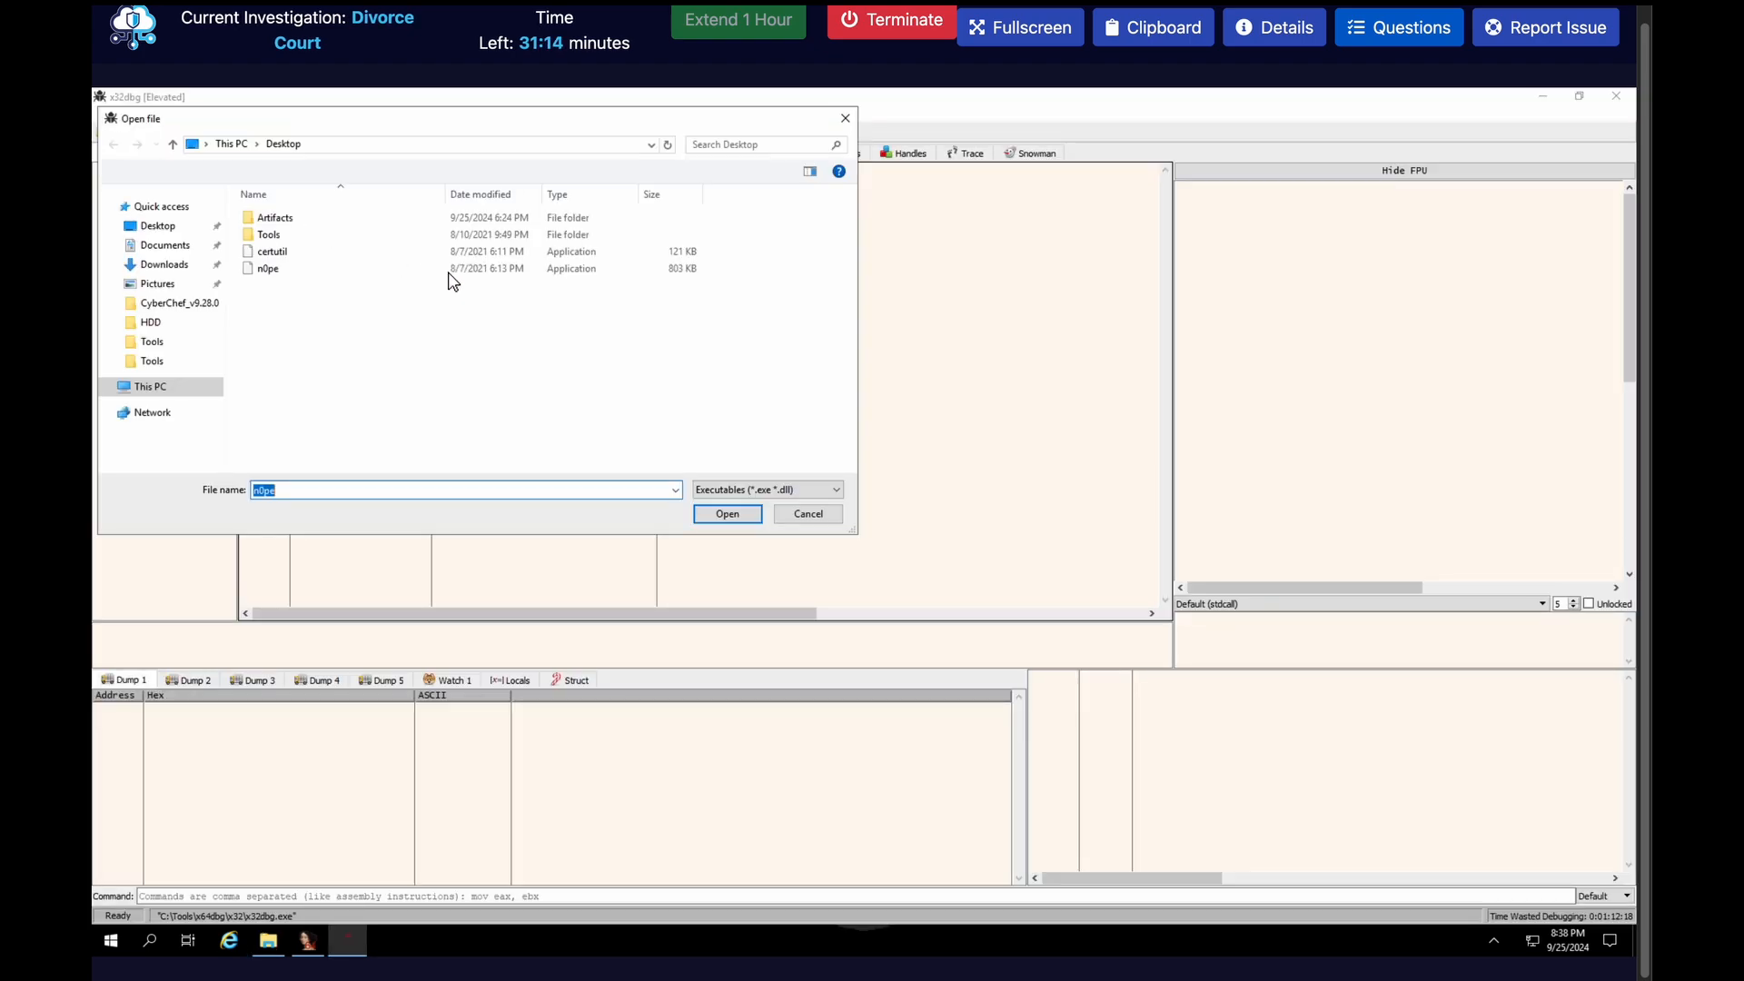
double_click(364, 271)
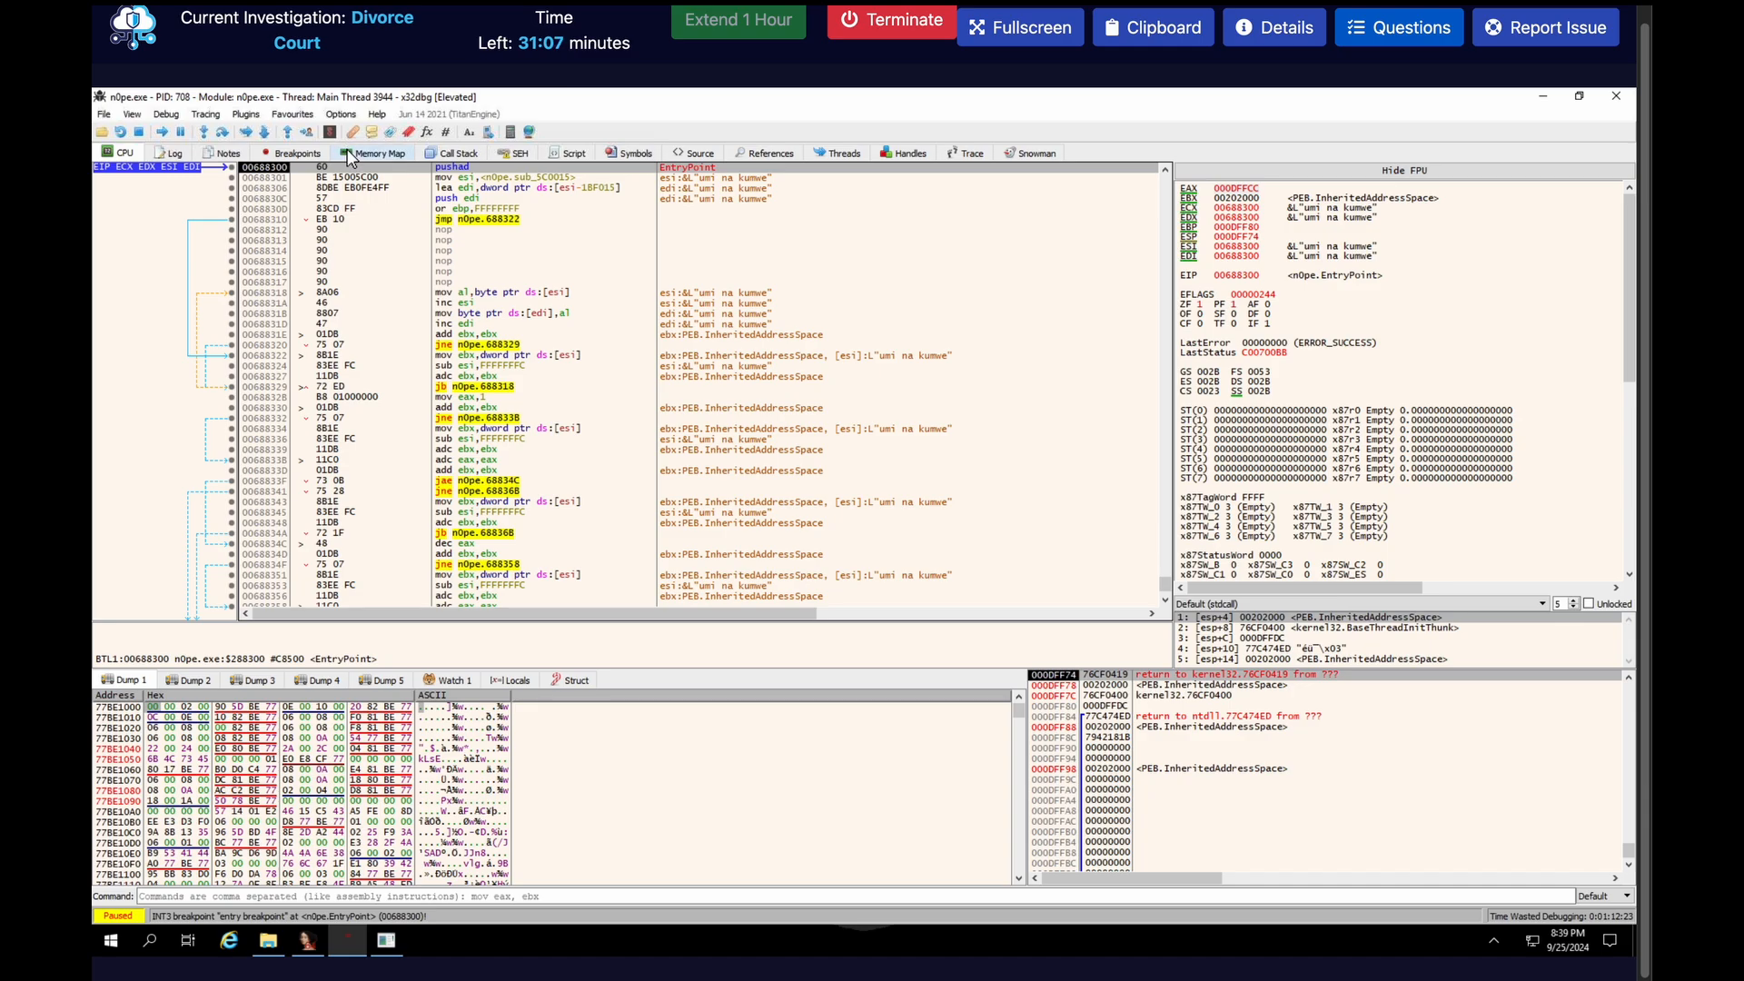
left_click(373, 152)
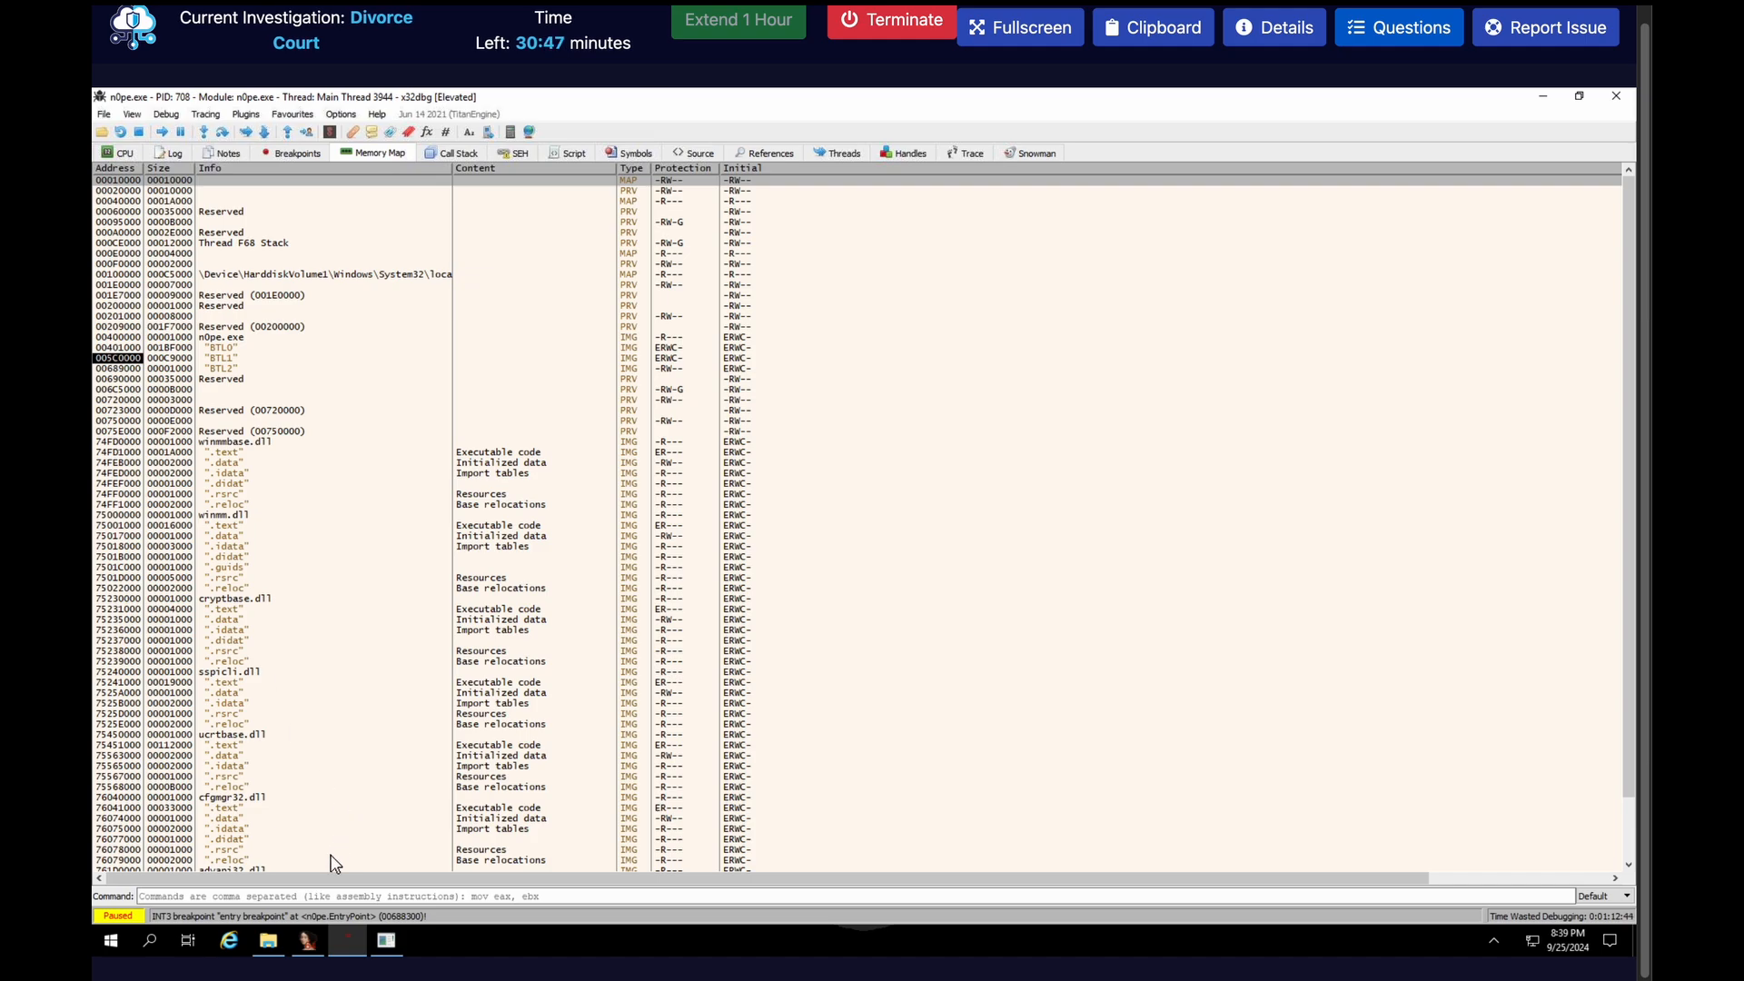
Recheck the jump target in IDA, set an x32dbg breakpoint at 437300, verify it in the breakpoint list and return to the disassembly
left_click(308, 941)
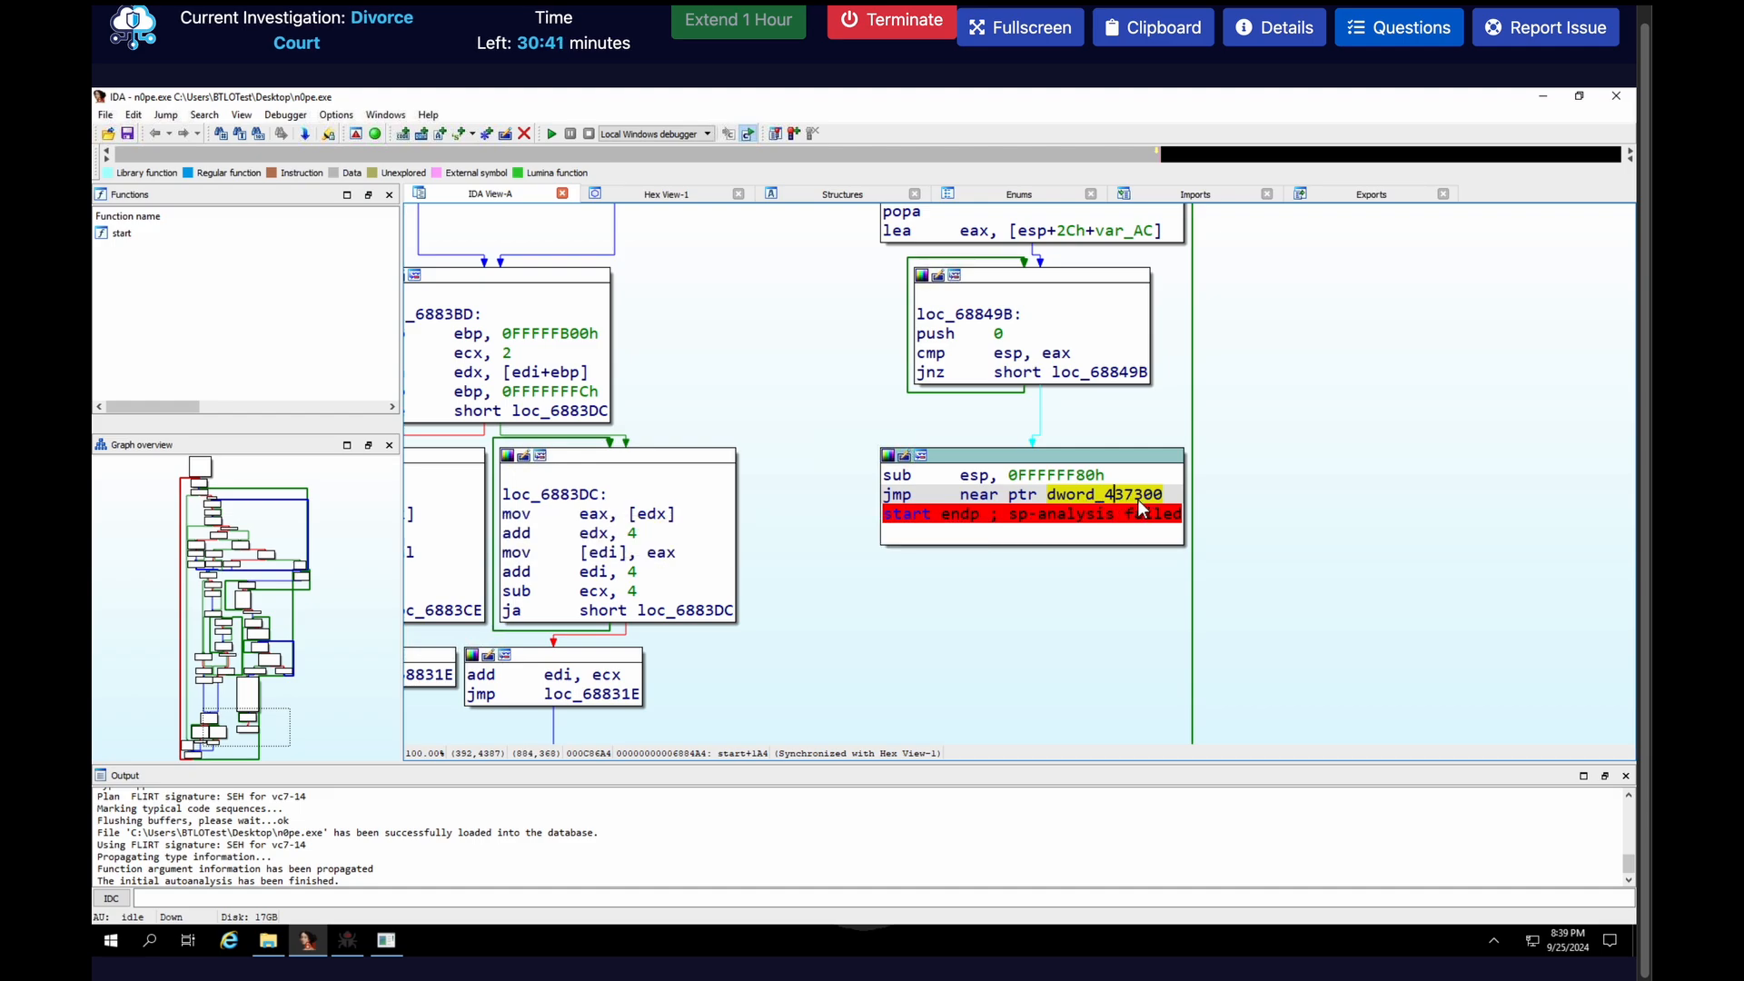
left_click(1542, 97)
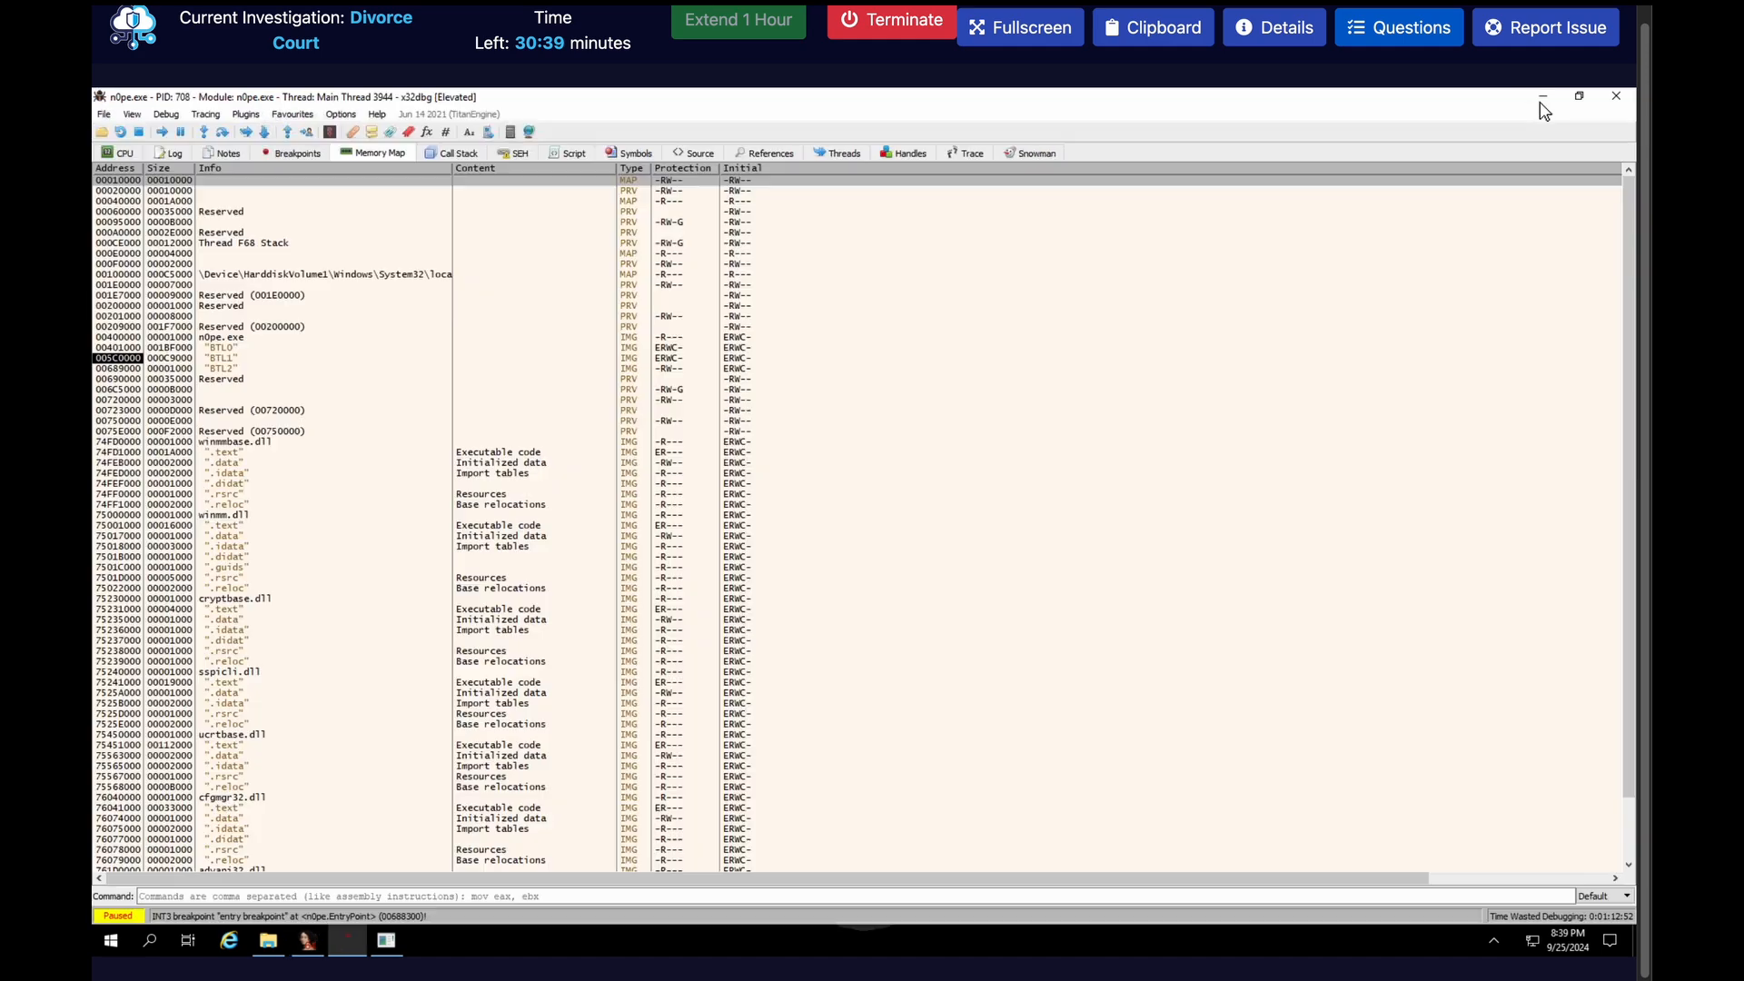
left_click(385, 897)
type("b")
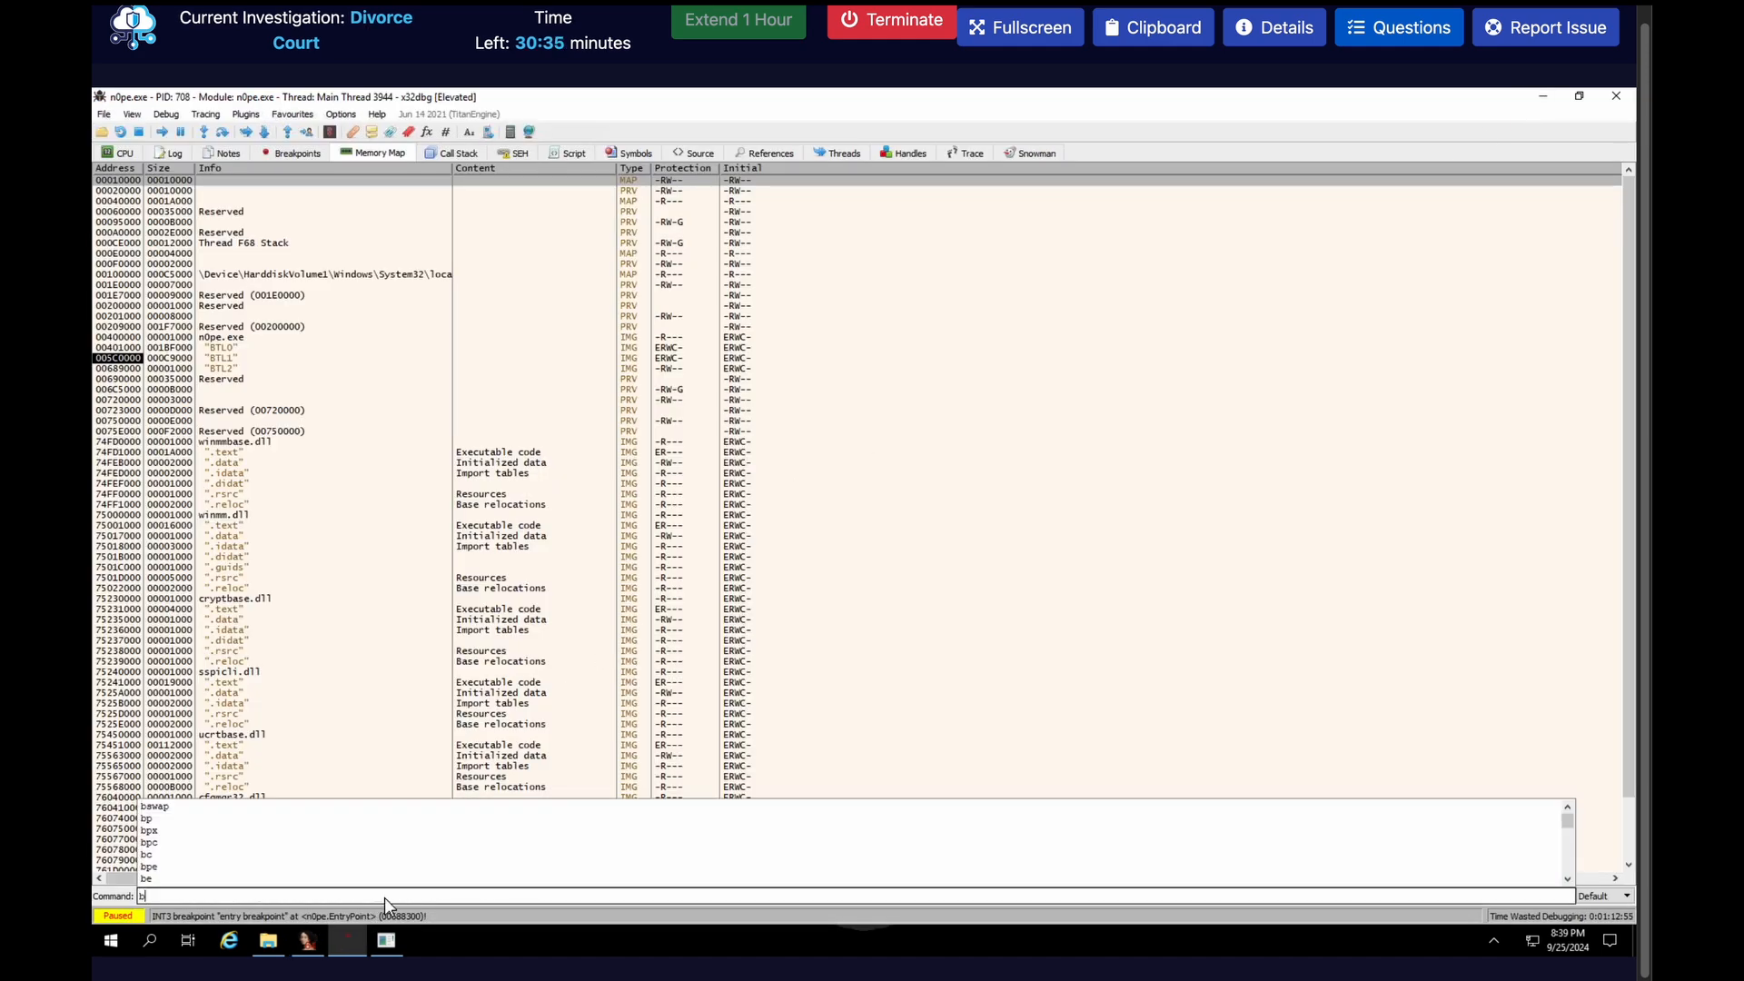
type("p 4373")
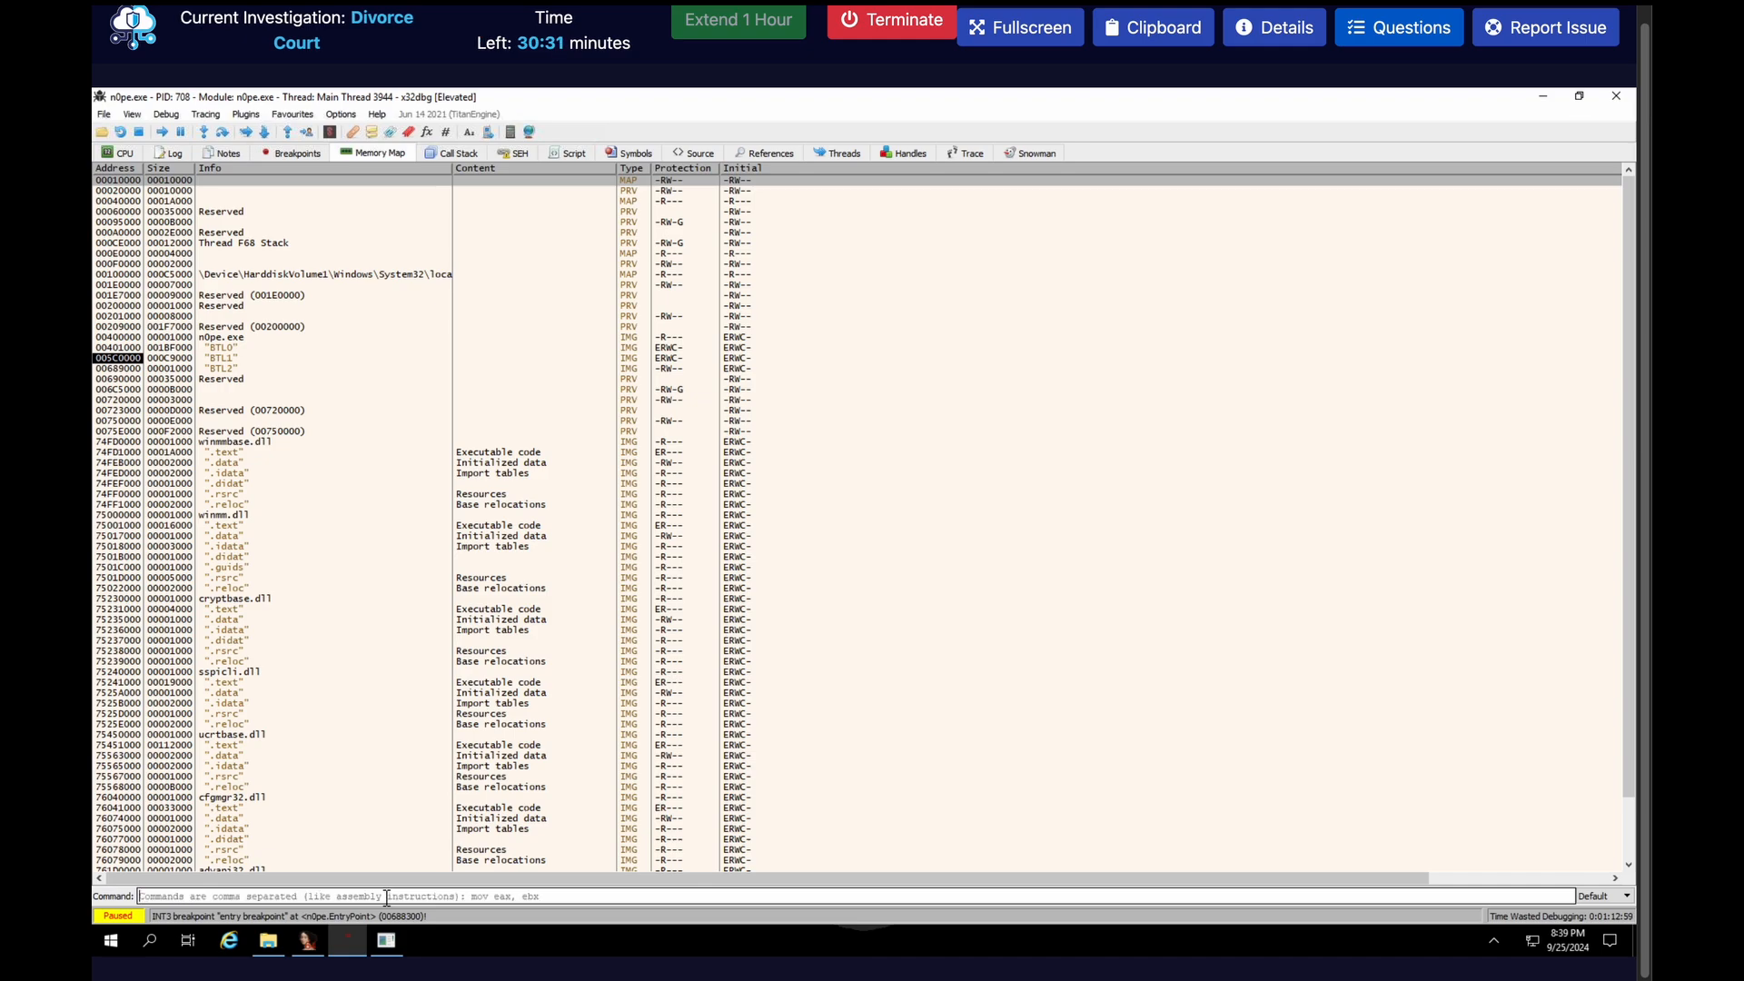
key("Return")
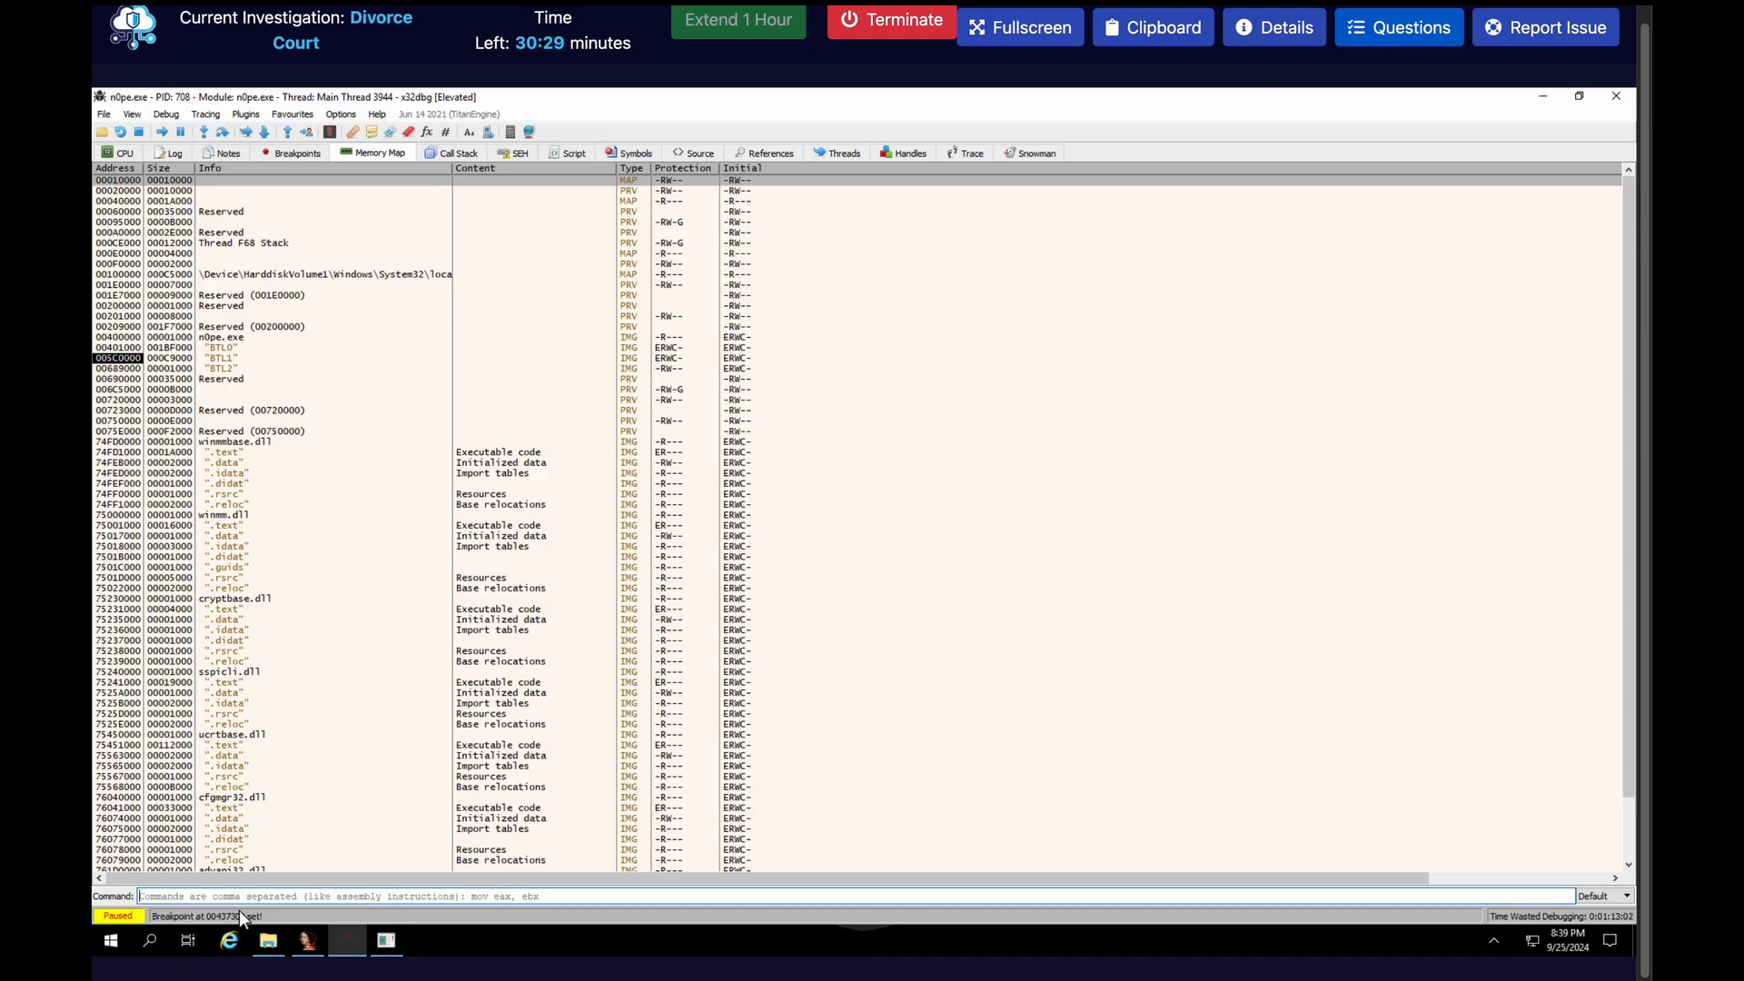
left_click(269, 154)
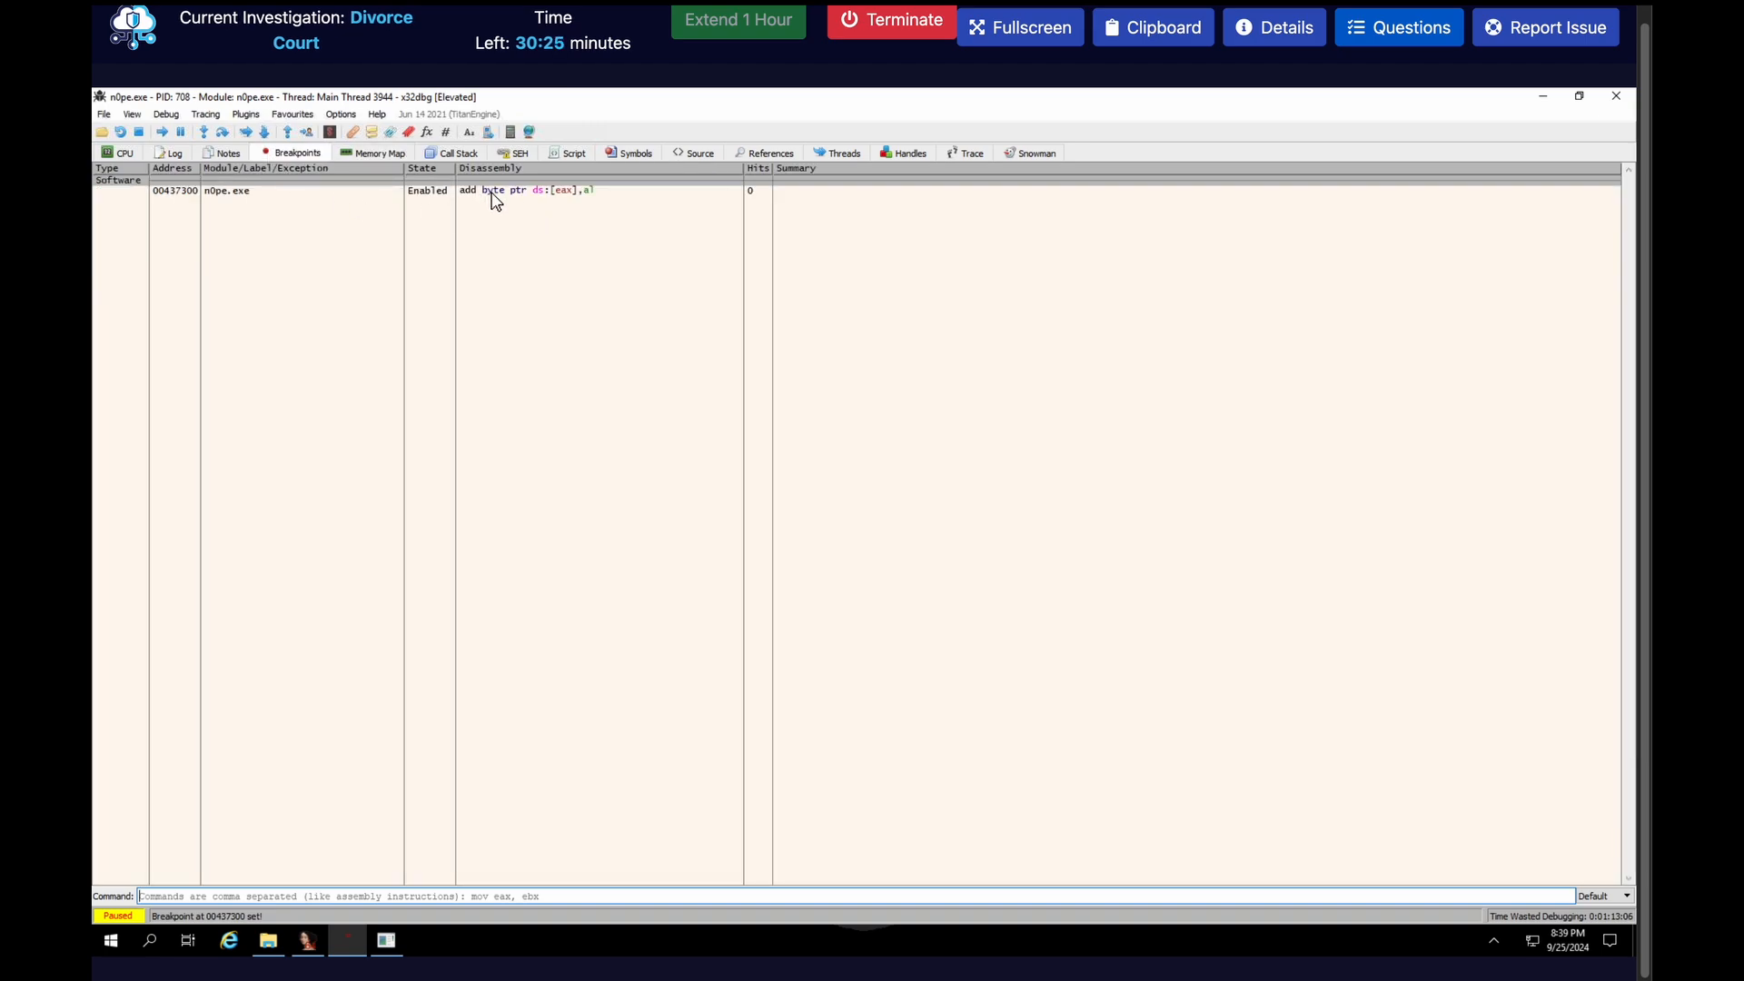
left_click(128, 155)
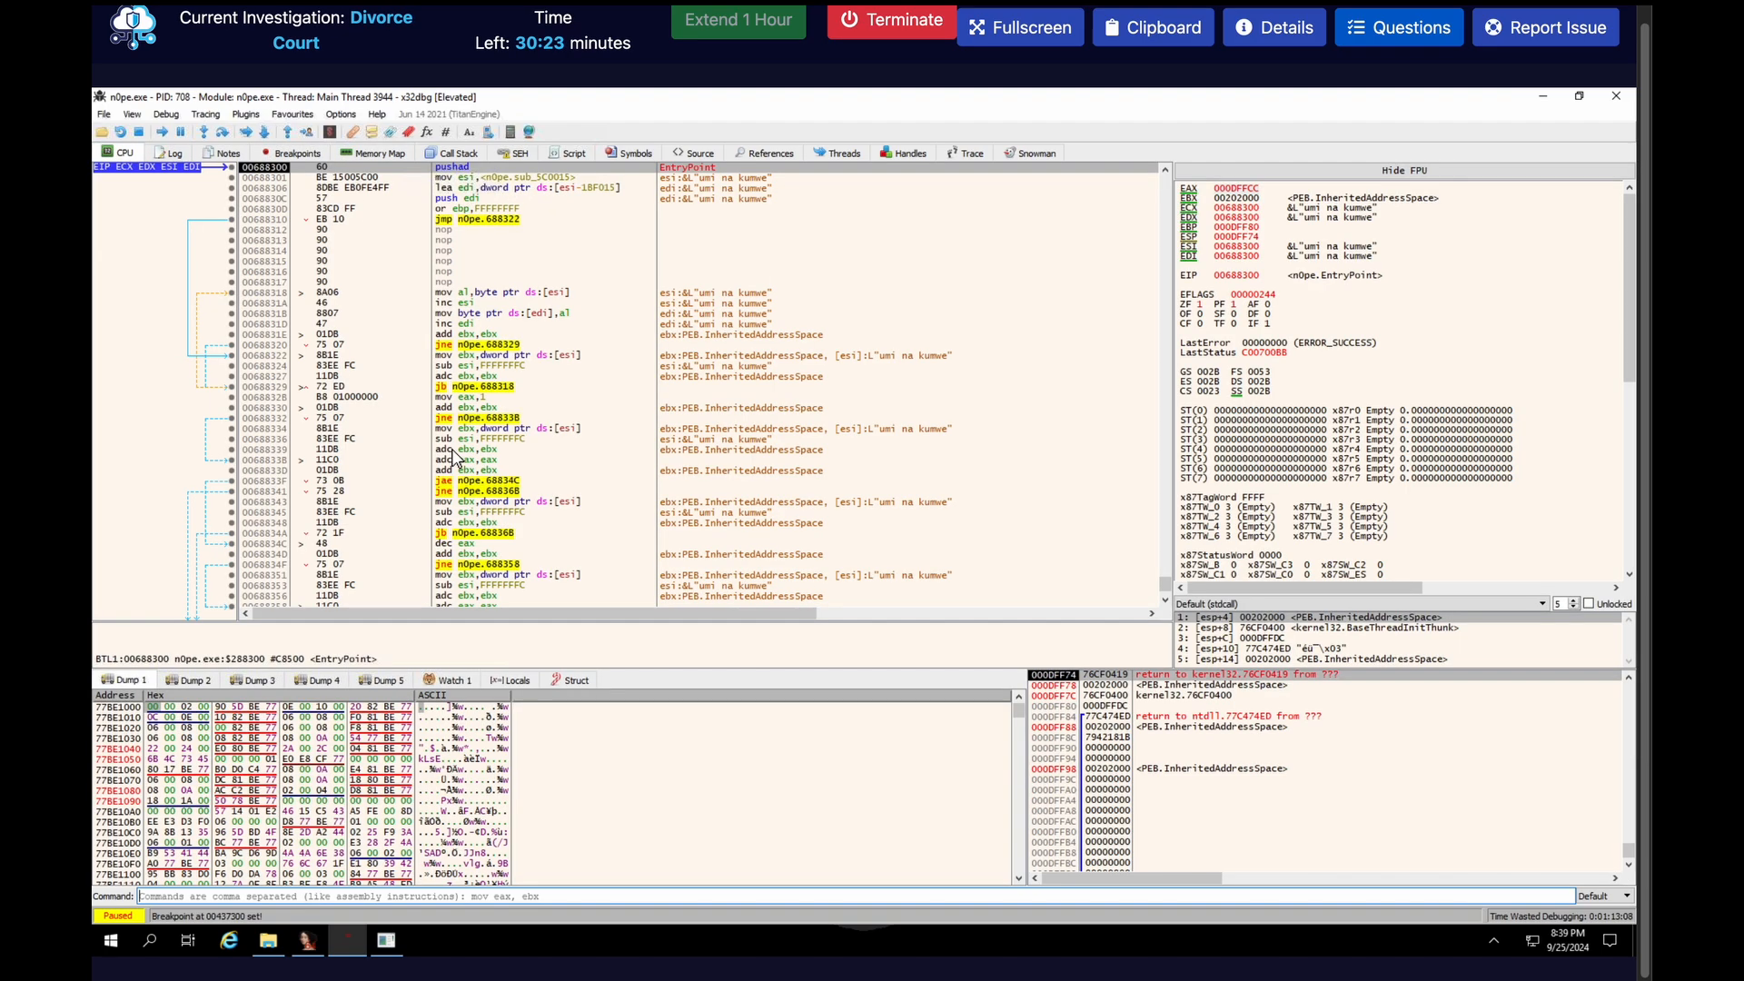
In IDA, enable line prefixes in the graph disassembly and locate the address of the final jump to dword_437300
left_click(307, 941)
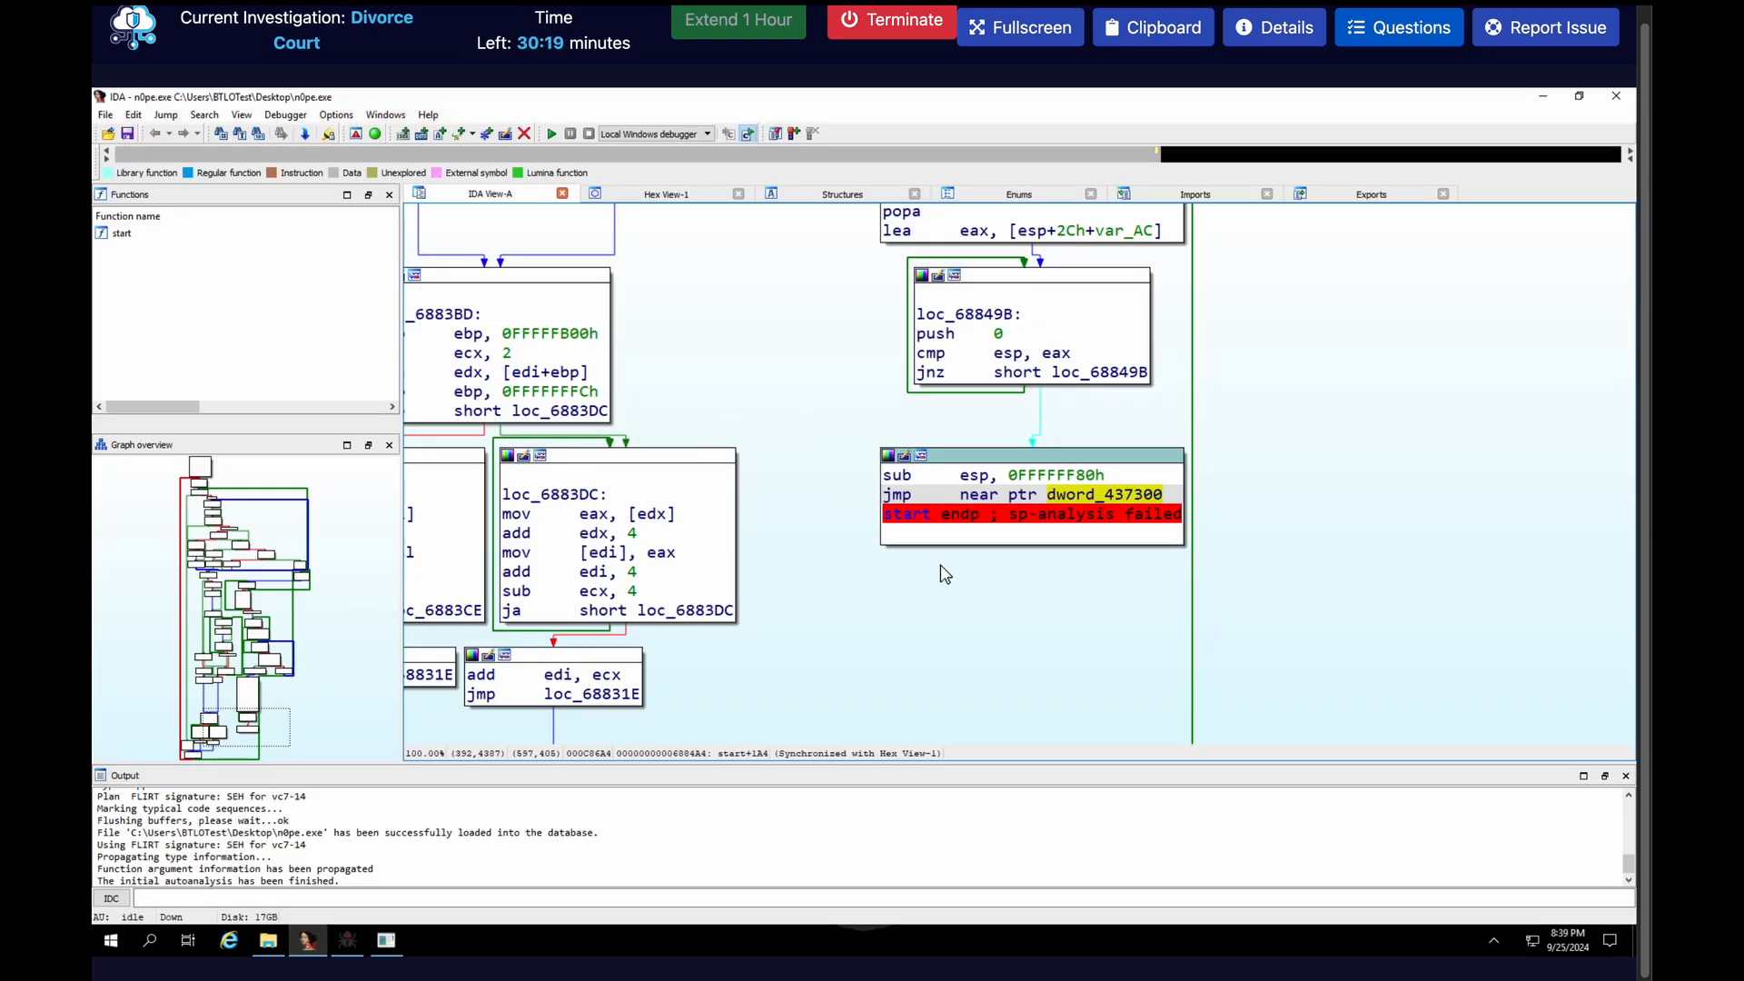
left_click(335, 115)
left_click(354, 136)
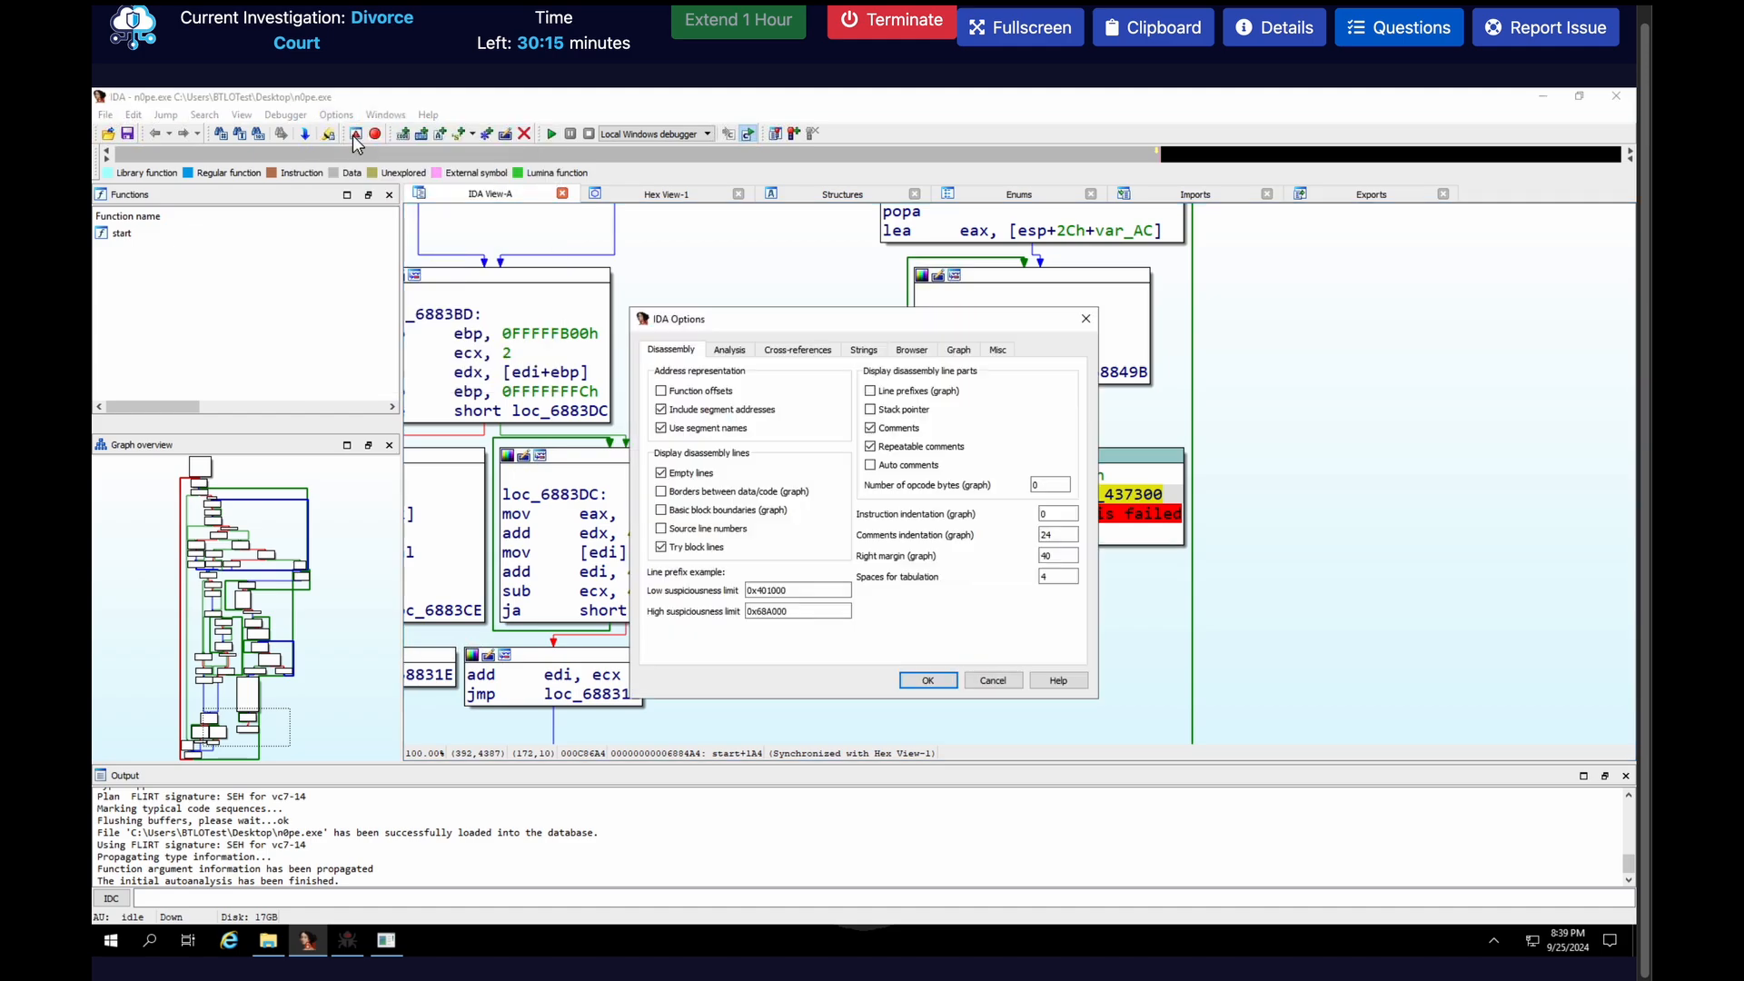
left_click(870, 391)
left_click(929, 681)
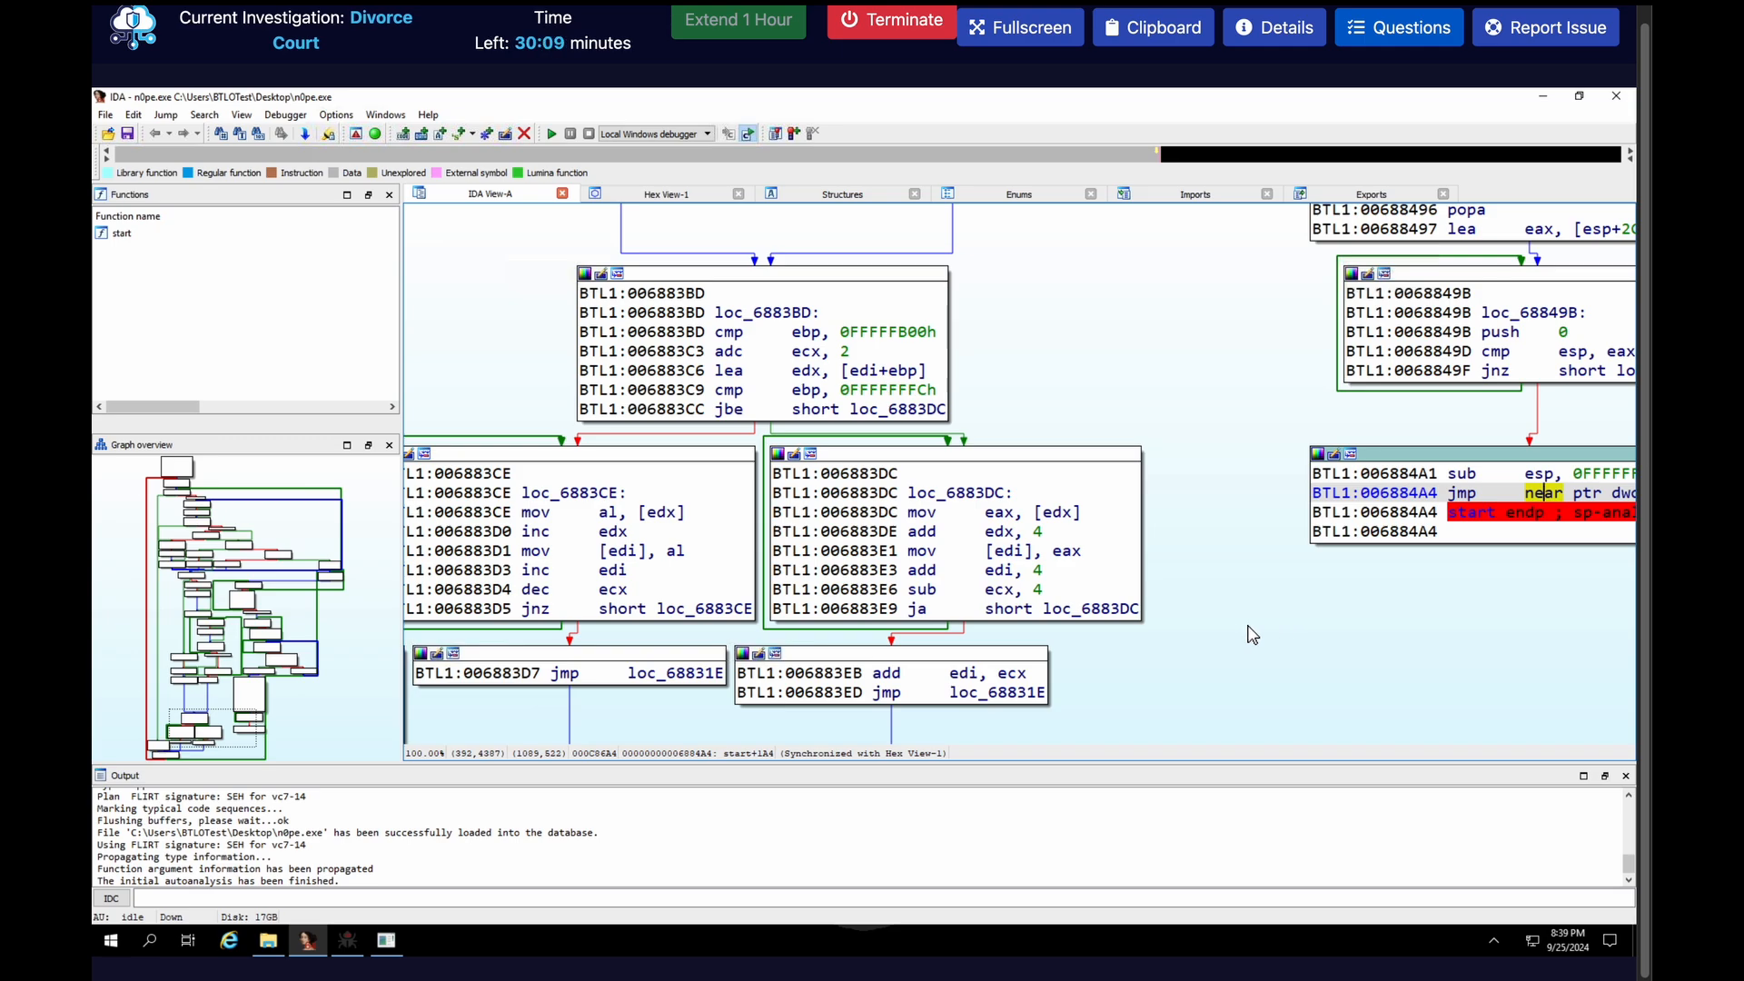
scroll(1226, 634, "right", 2)
scroll(1083, 651, "right", 5)
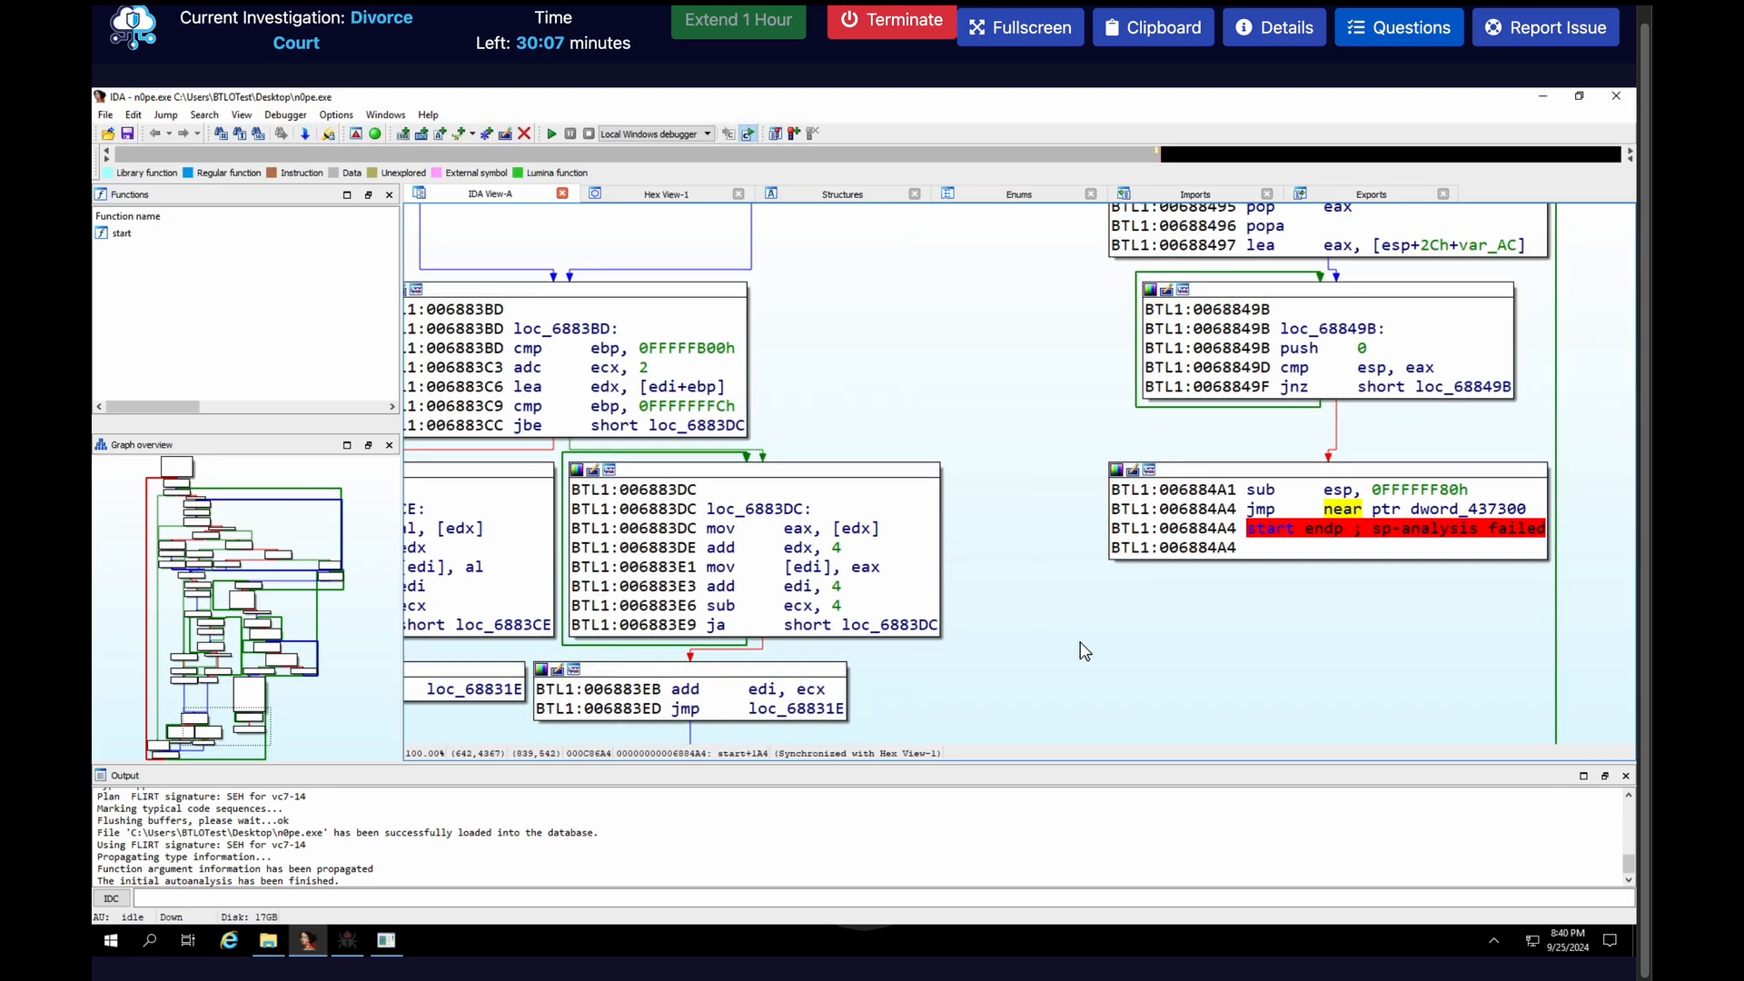
mouse_move(1489, 520)
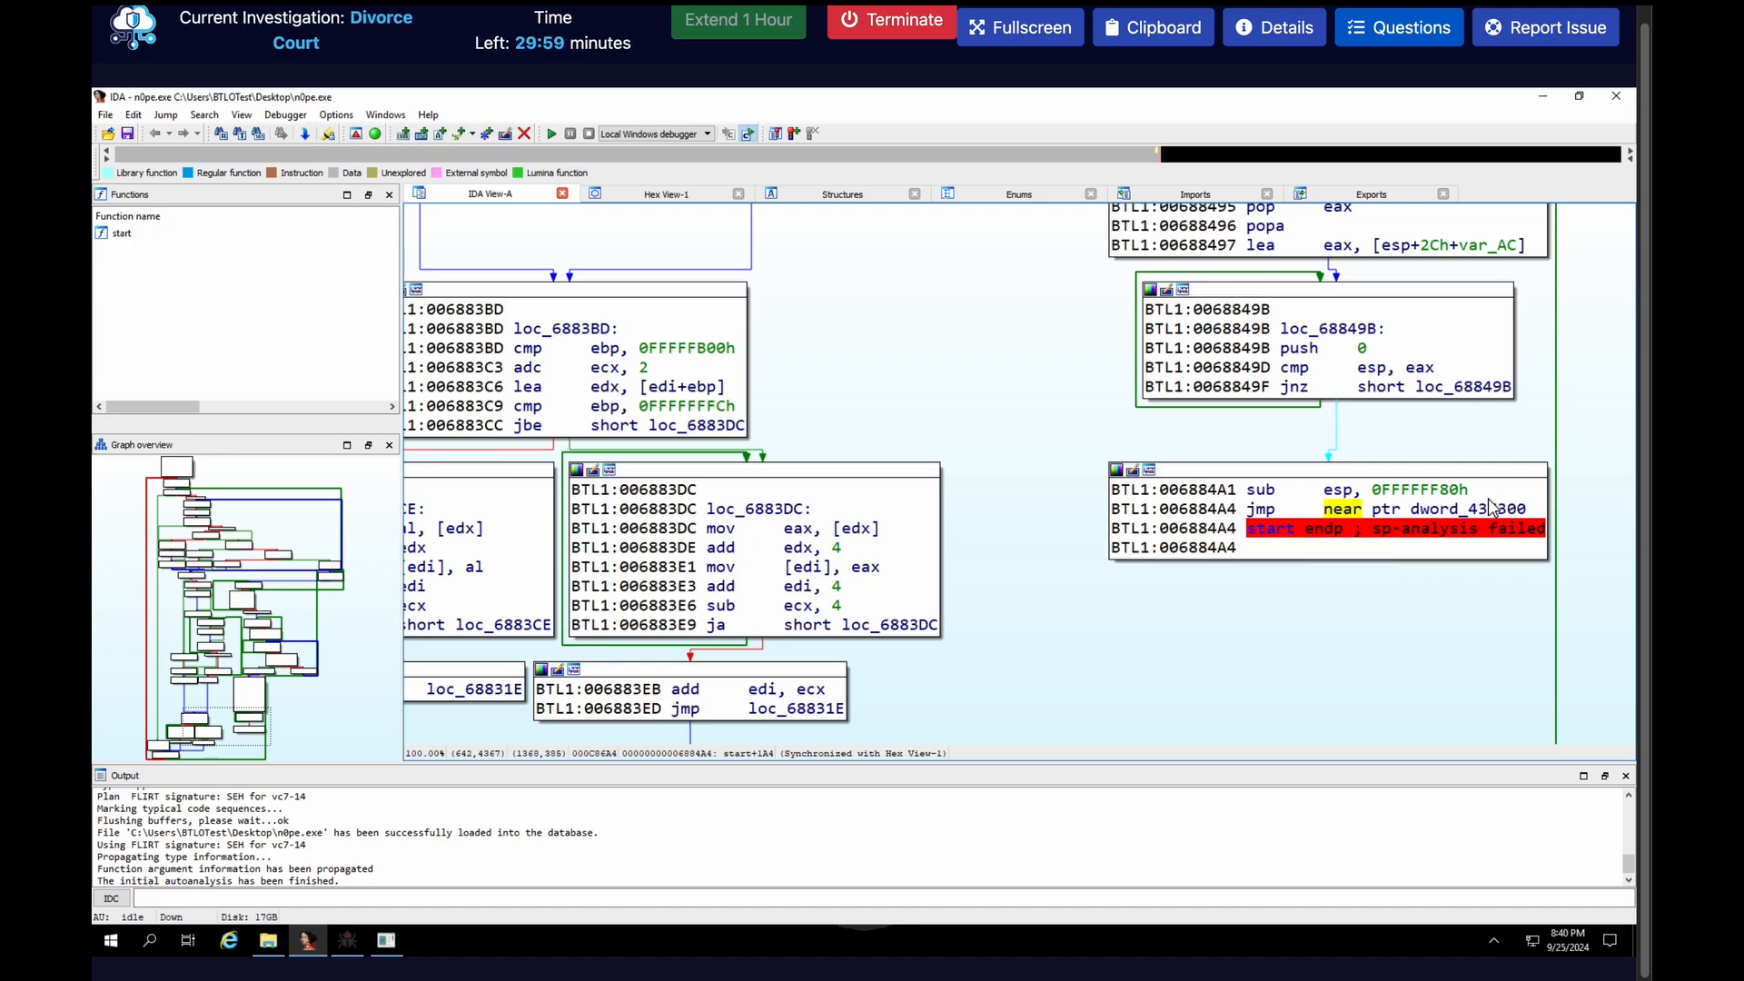
left_click(1206, 511)
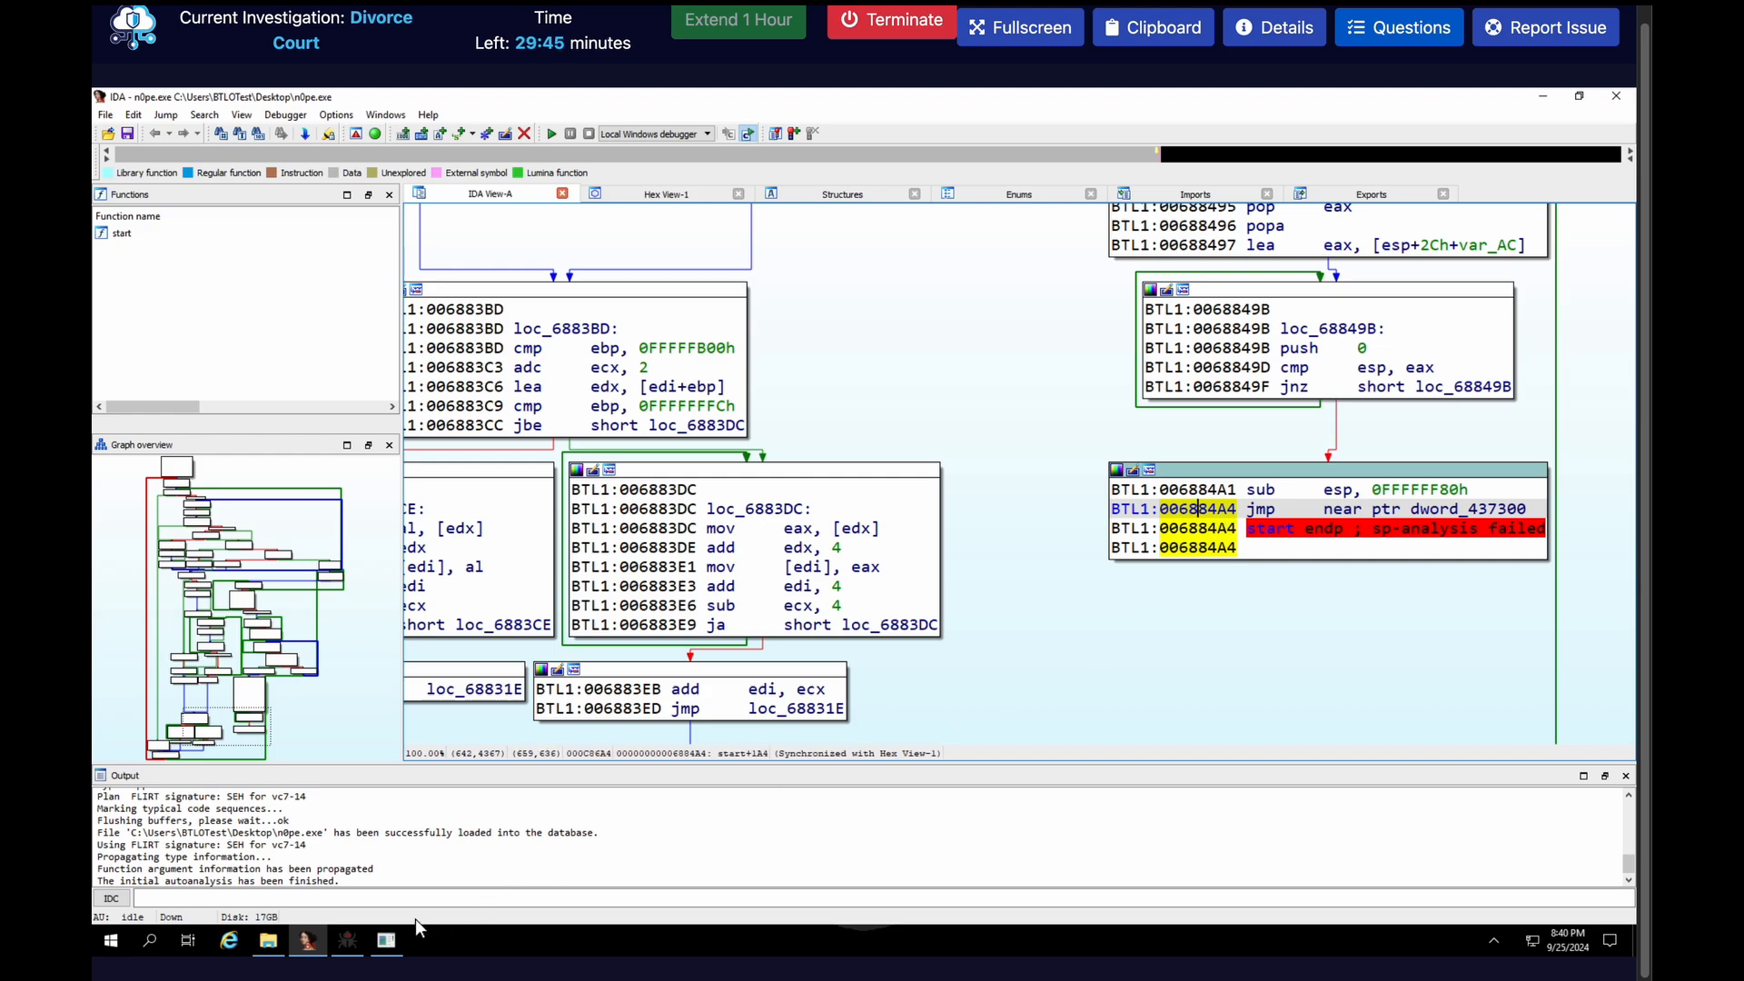
Switch to x32dbg, set a breakpoint at 6884A4, check it in the breakpoint list and return to the disassembly
left_click(356, 936)
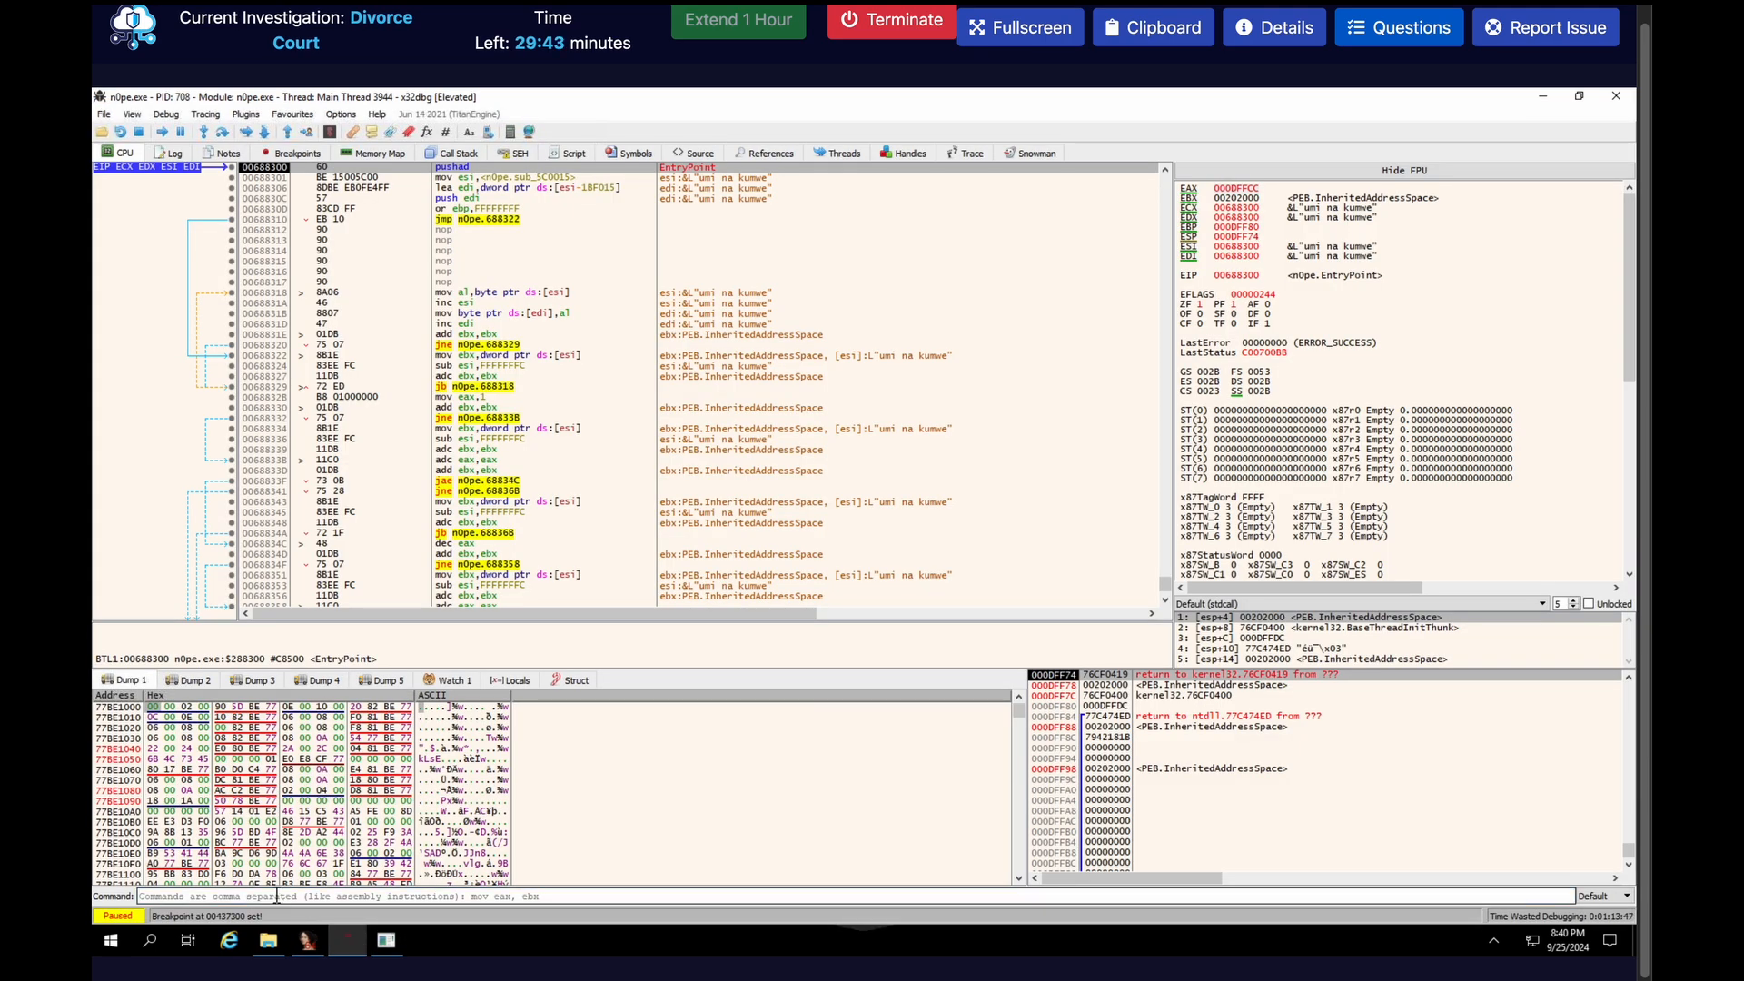
type("bp")
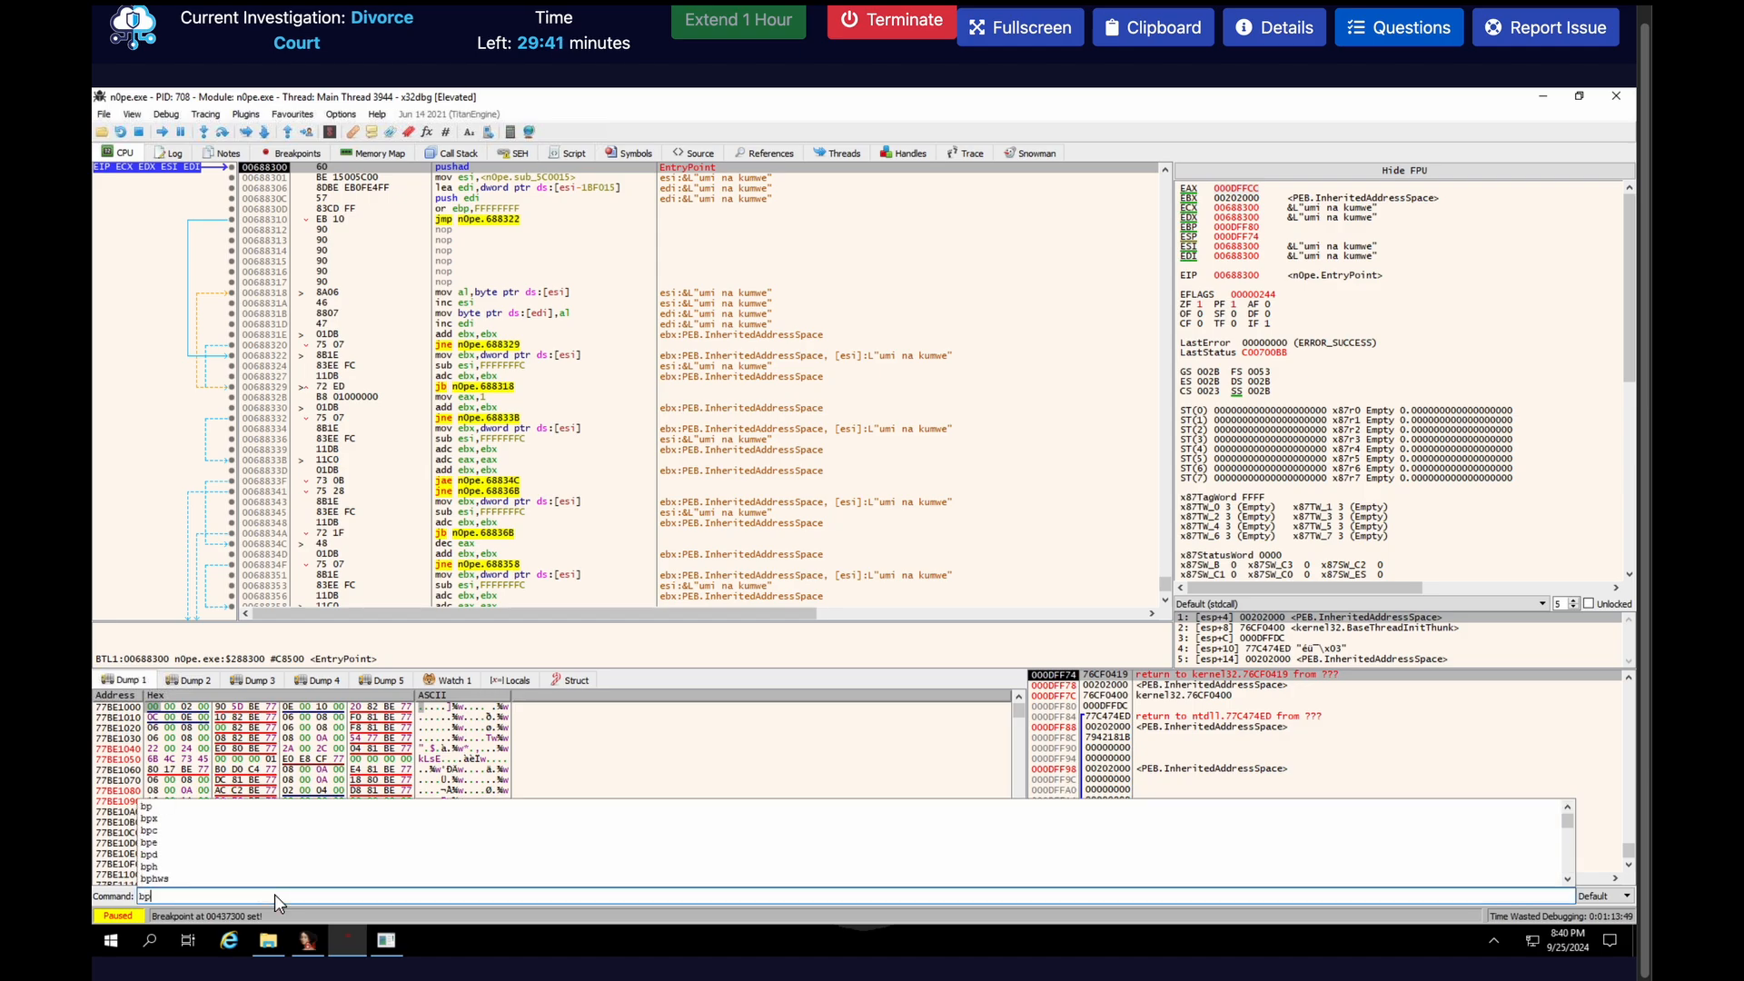
type(" 6884a")
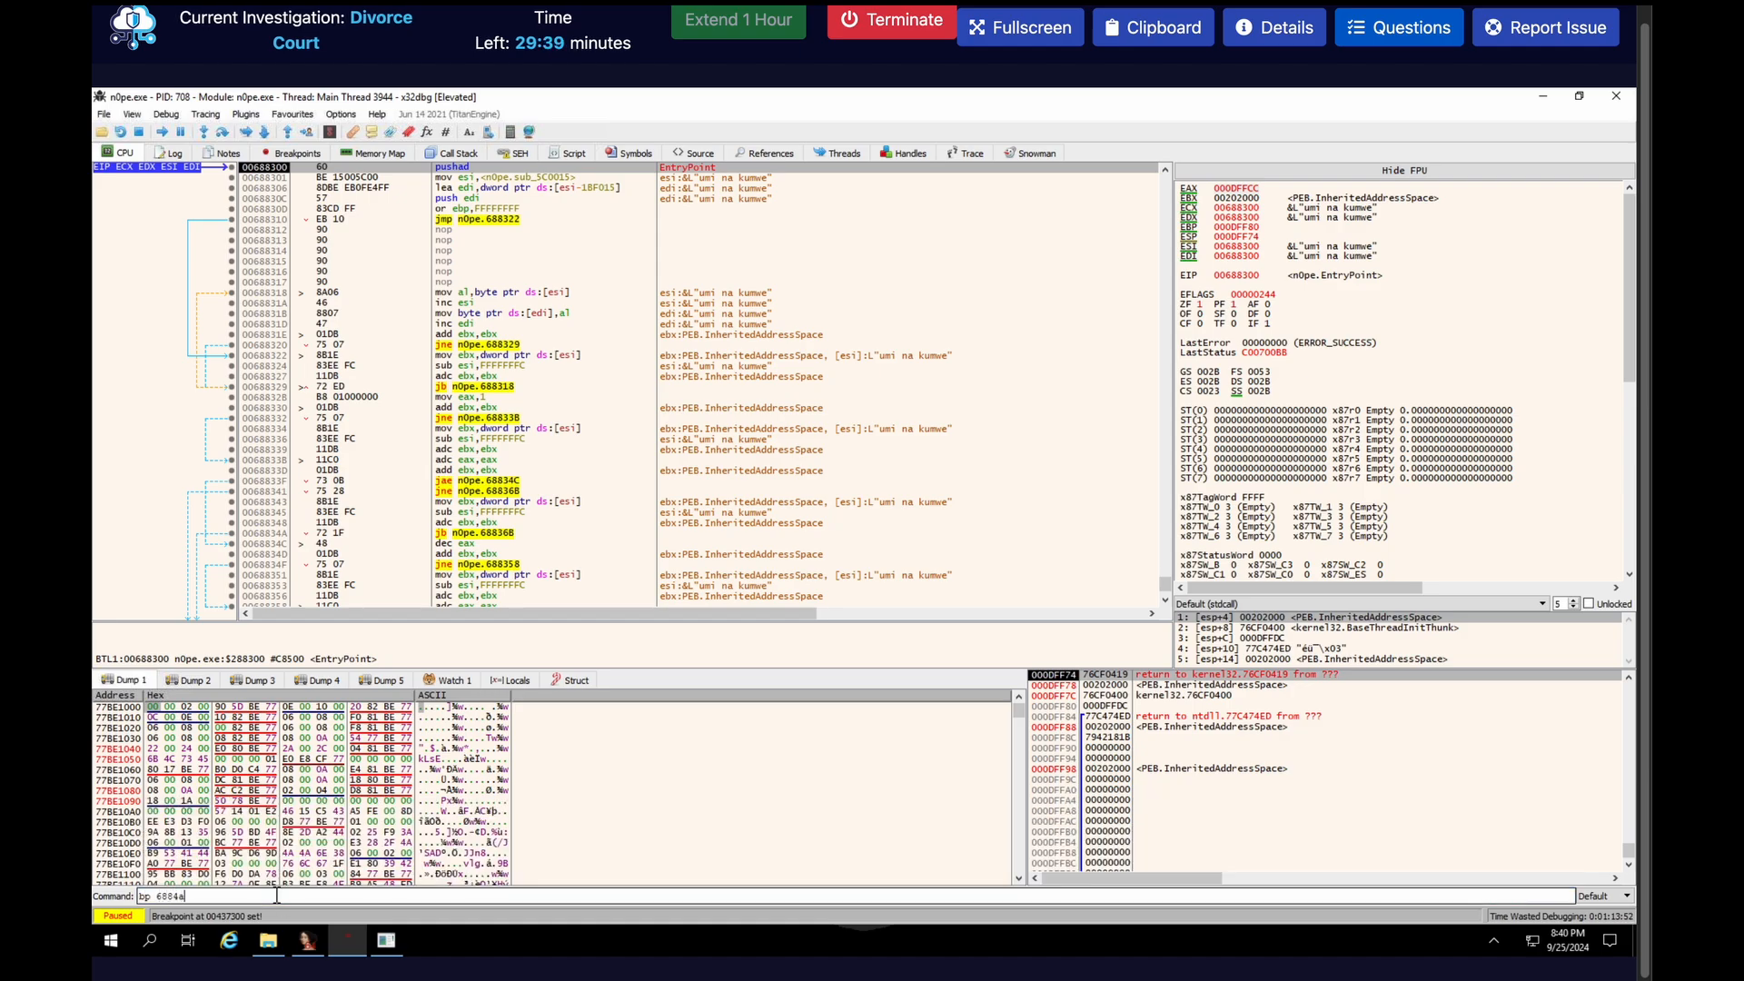
key("Return")
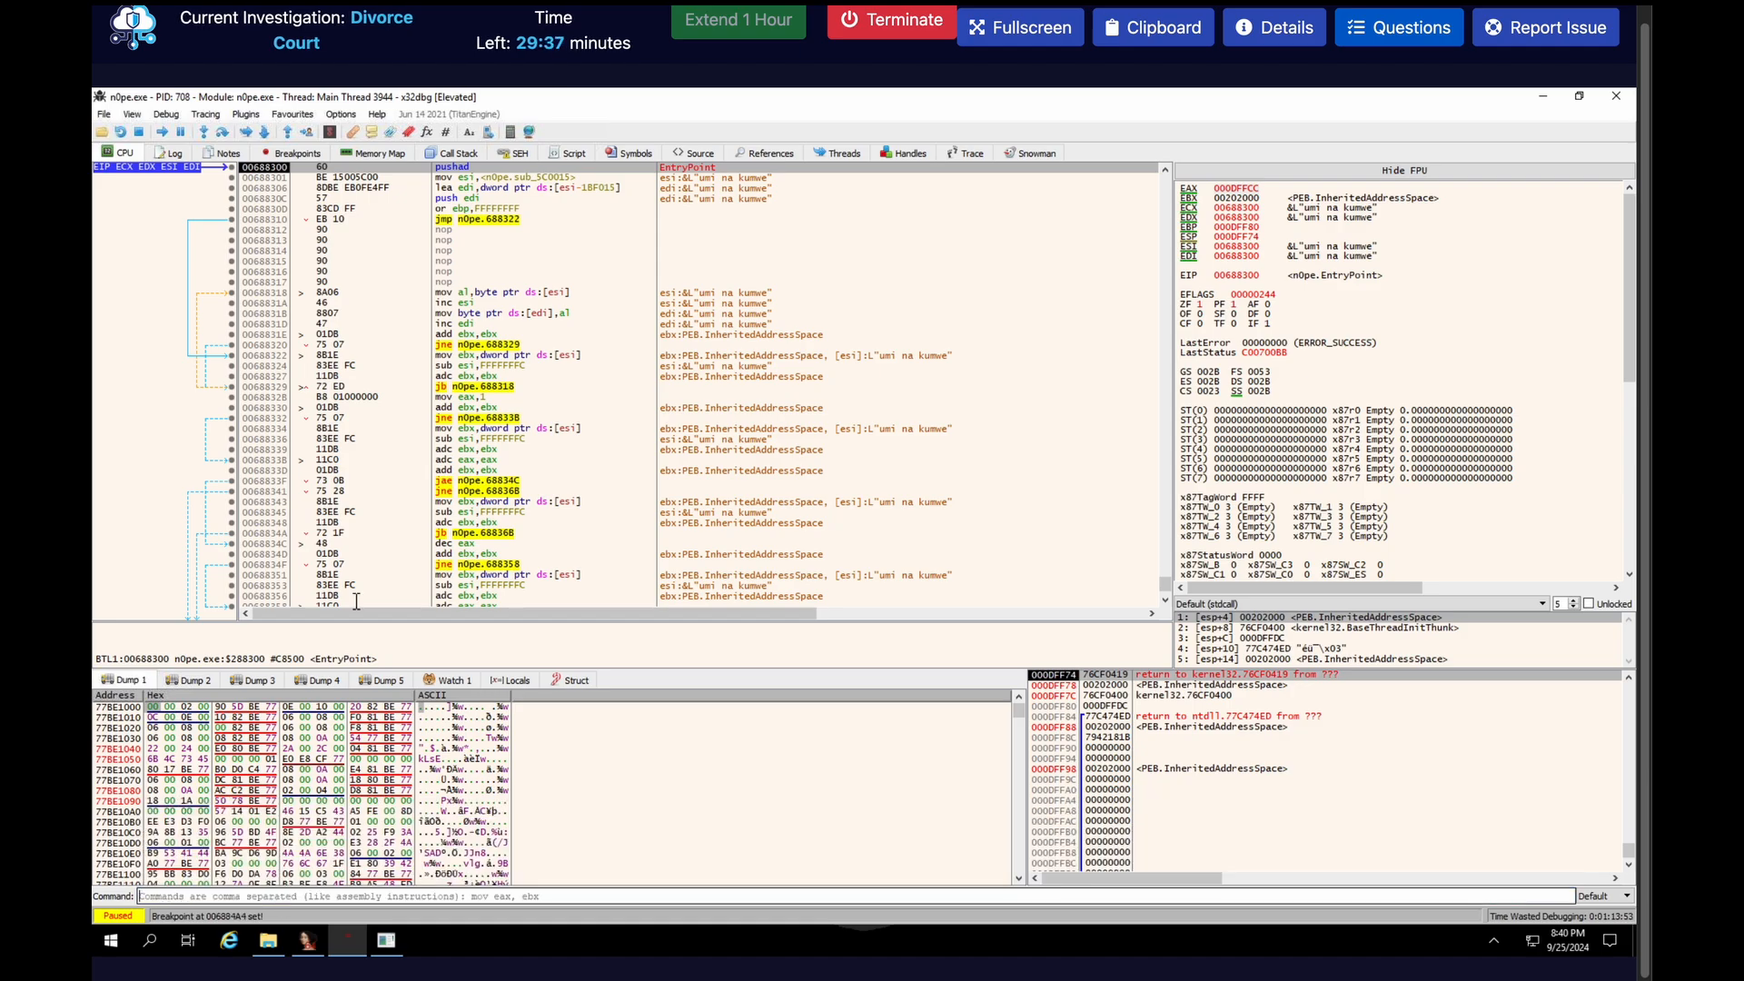
left_click(293, 155)
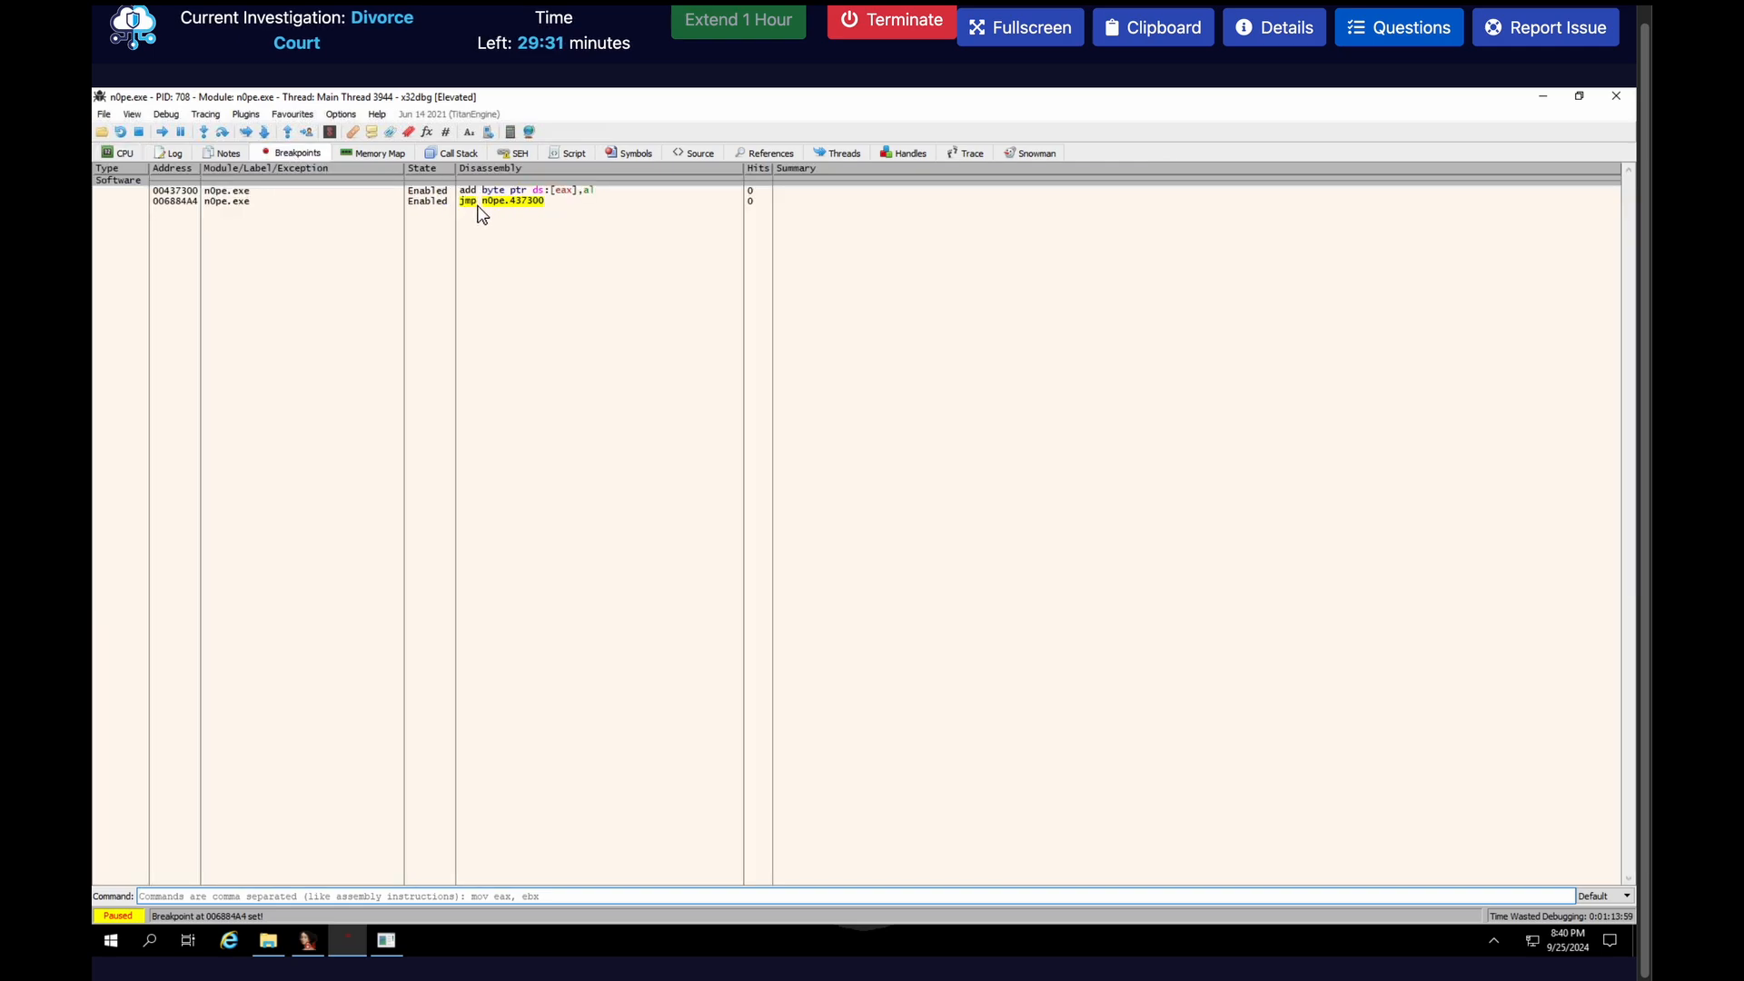
left_click(124, 155)
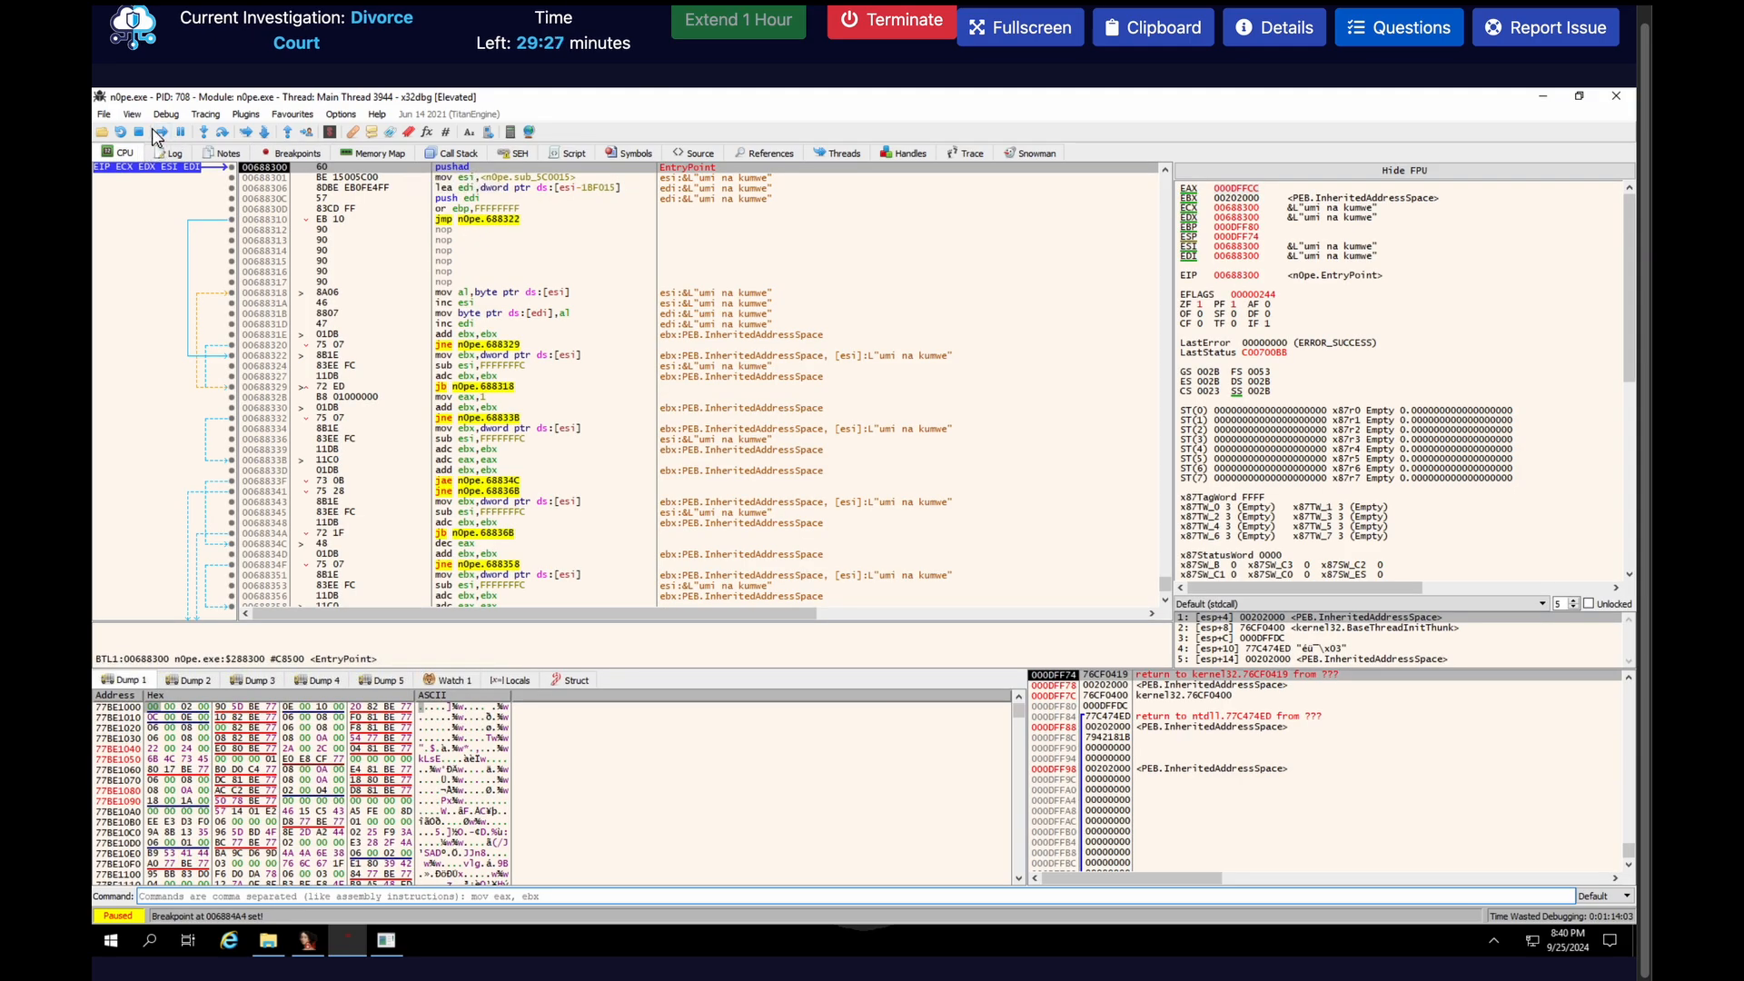
Run n0pe.exe to the breakpoint at 6884A4, step through the jump to 437300 and open Scylla there
left_click(164, 138)
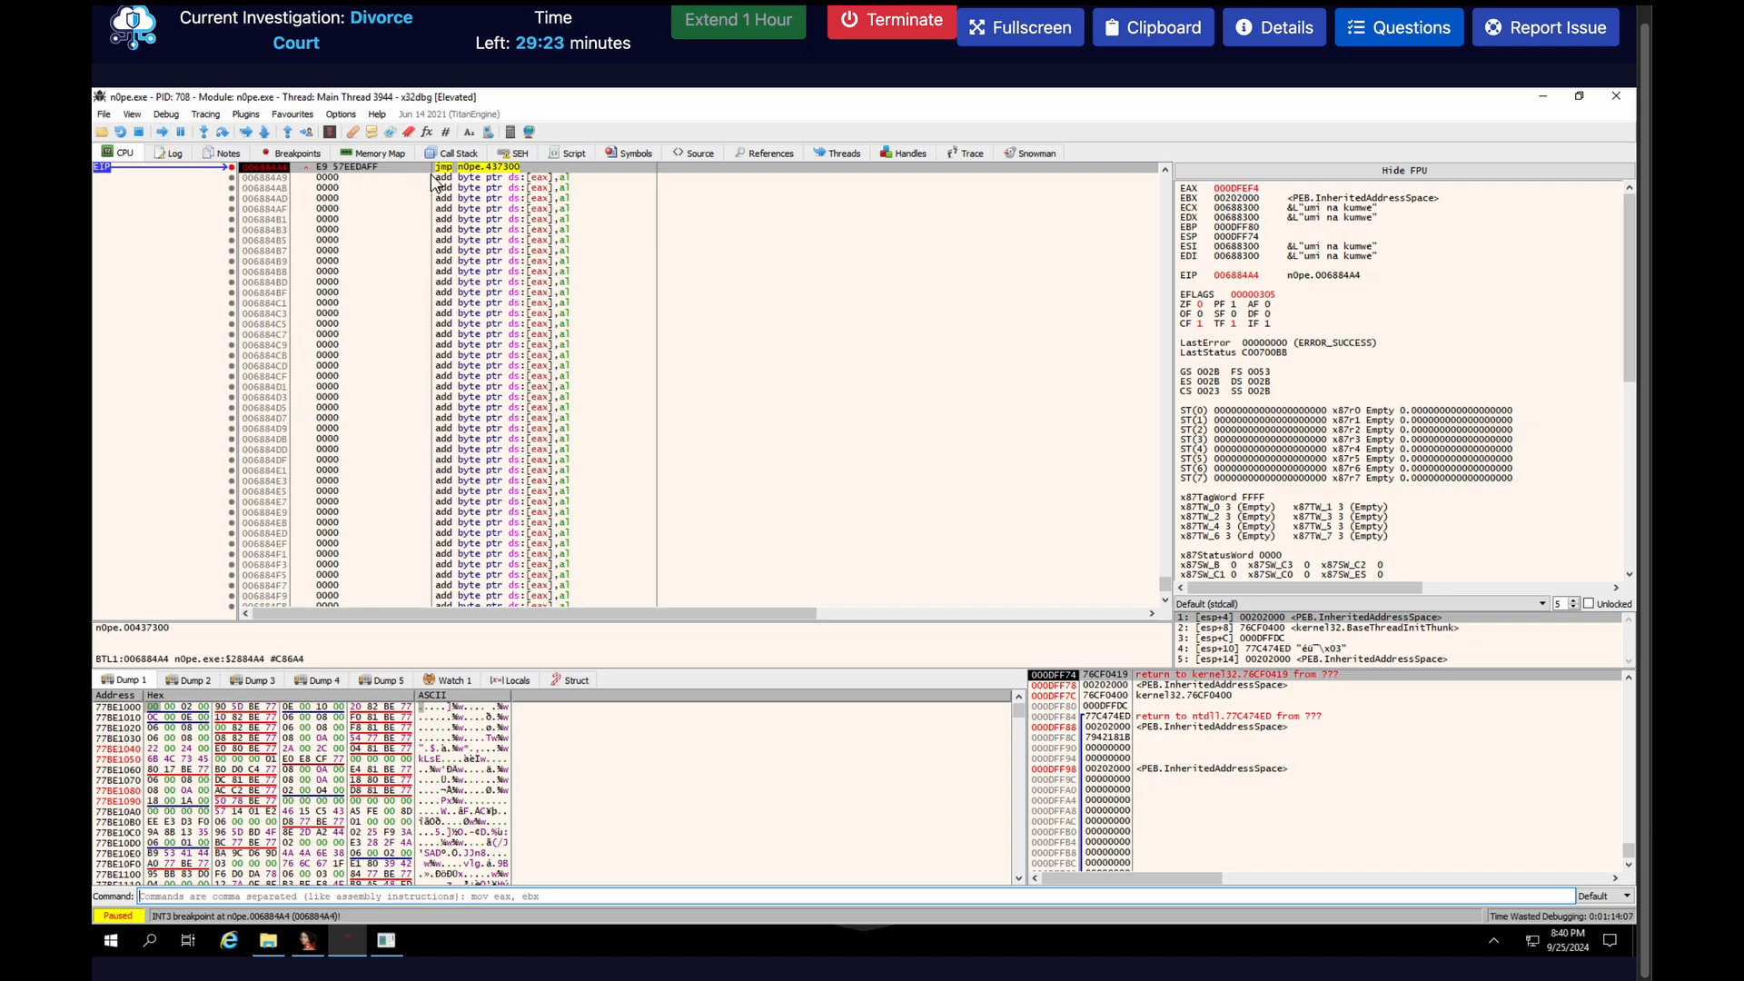
mouse_move(490, 177)
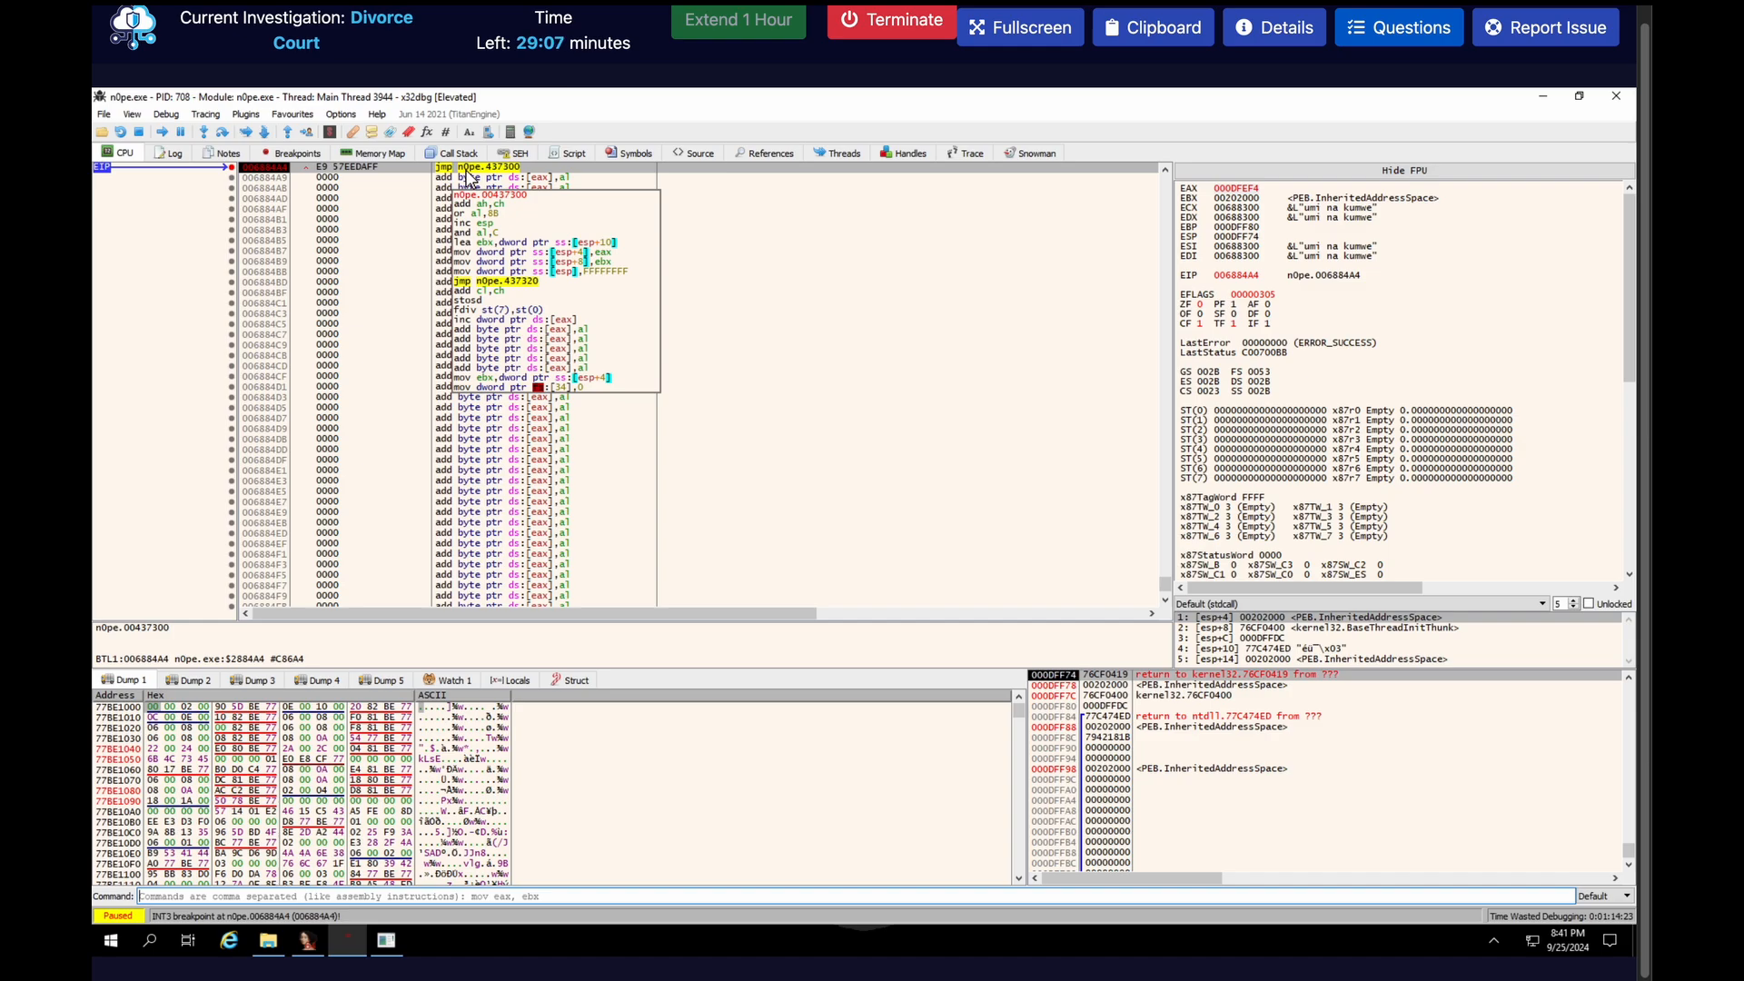
left_click(208, 134)
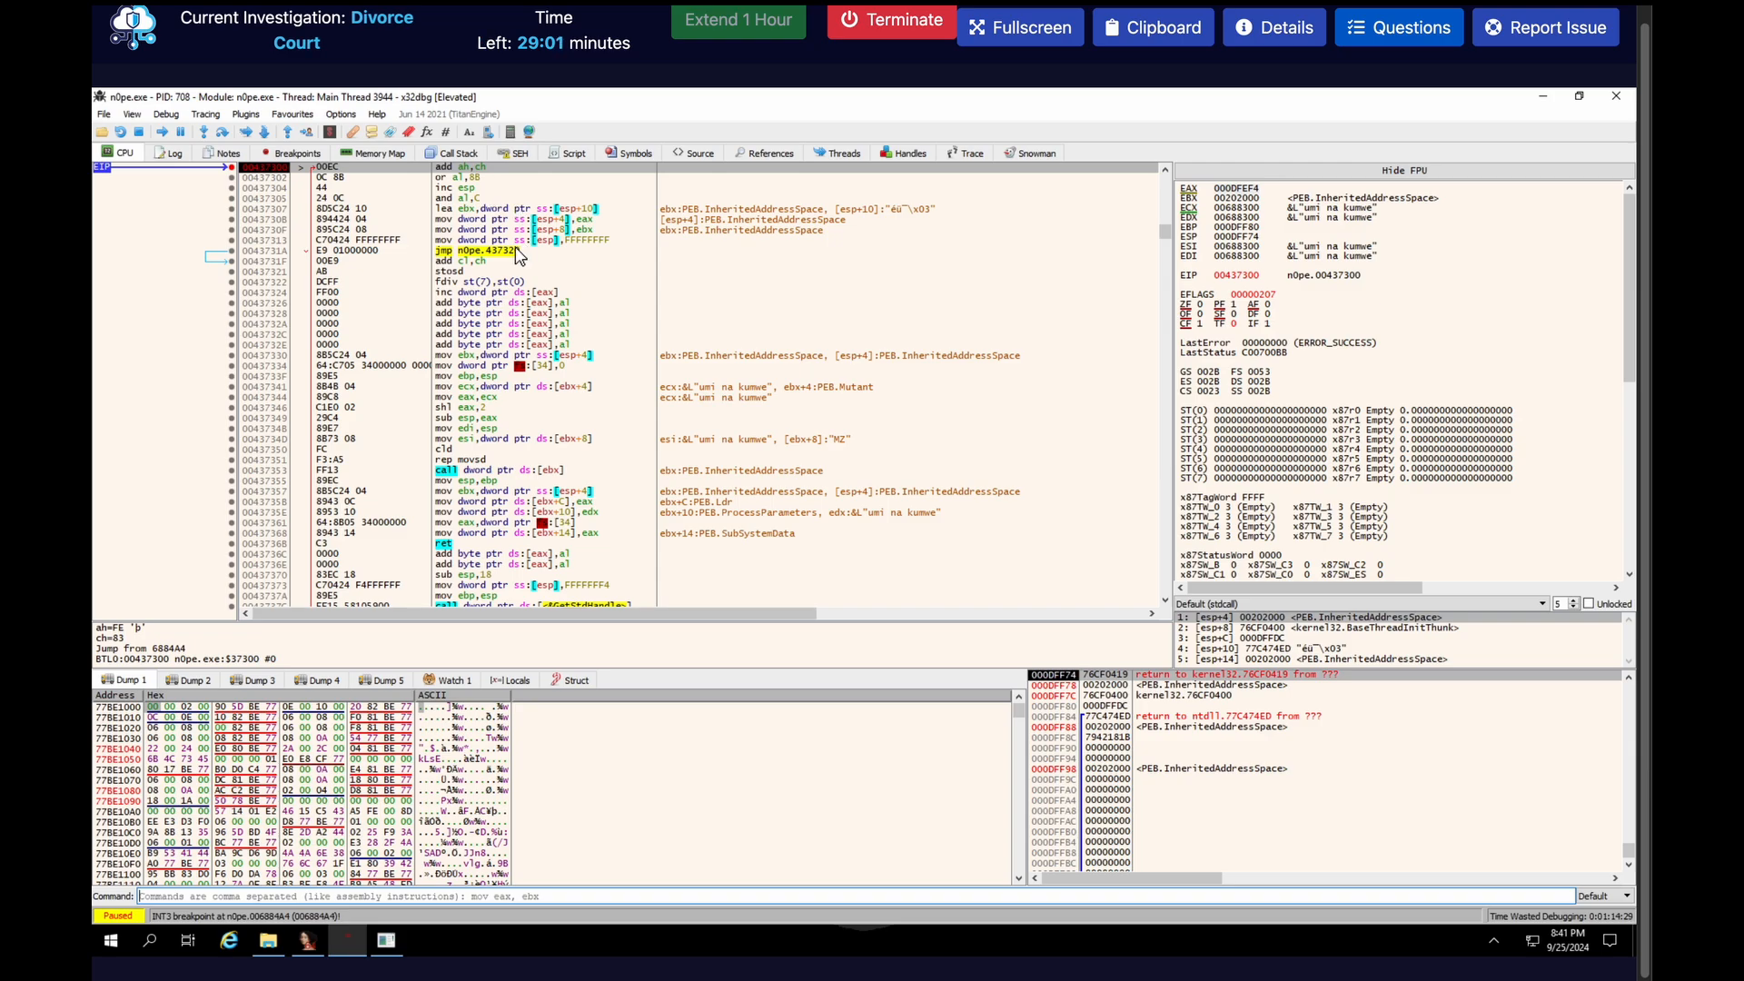
left_click(331, 134)
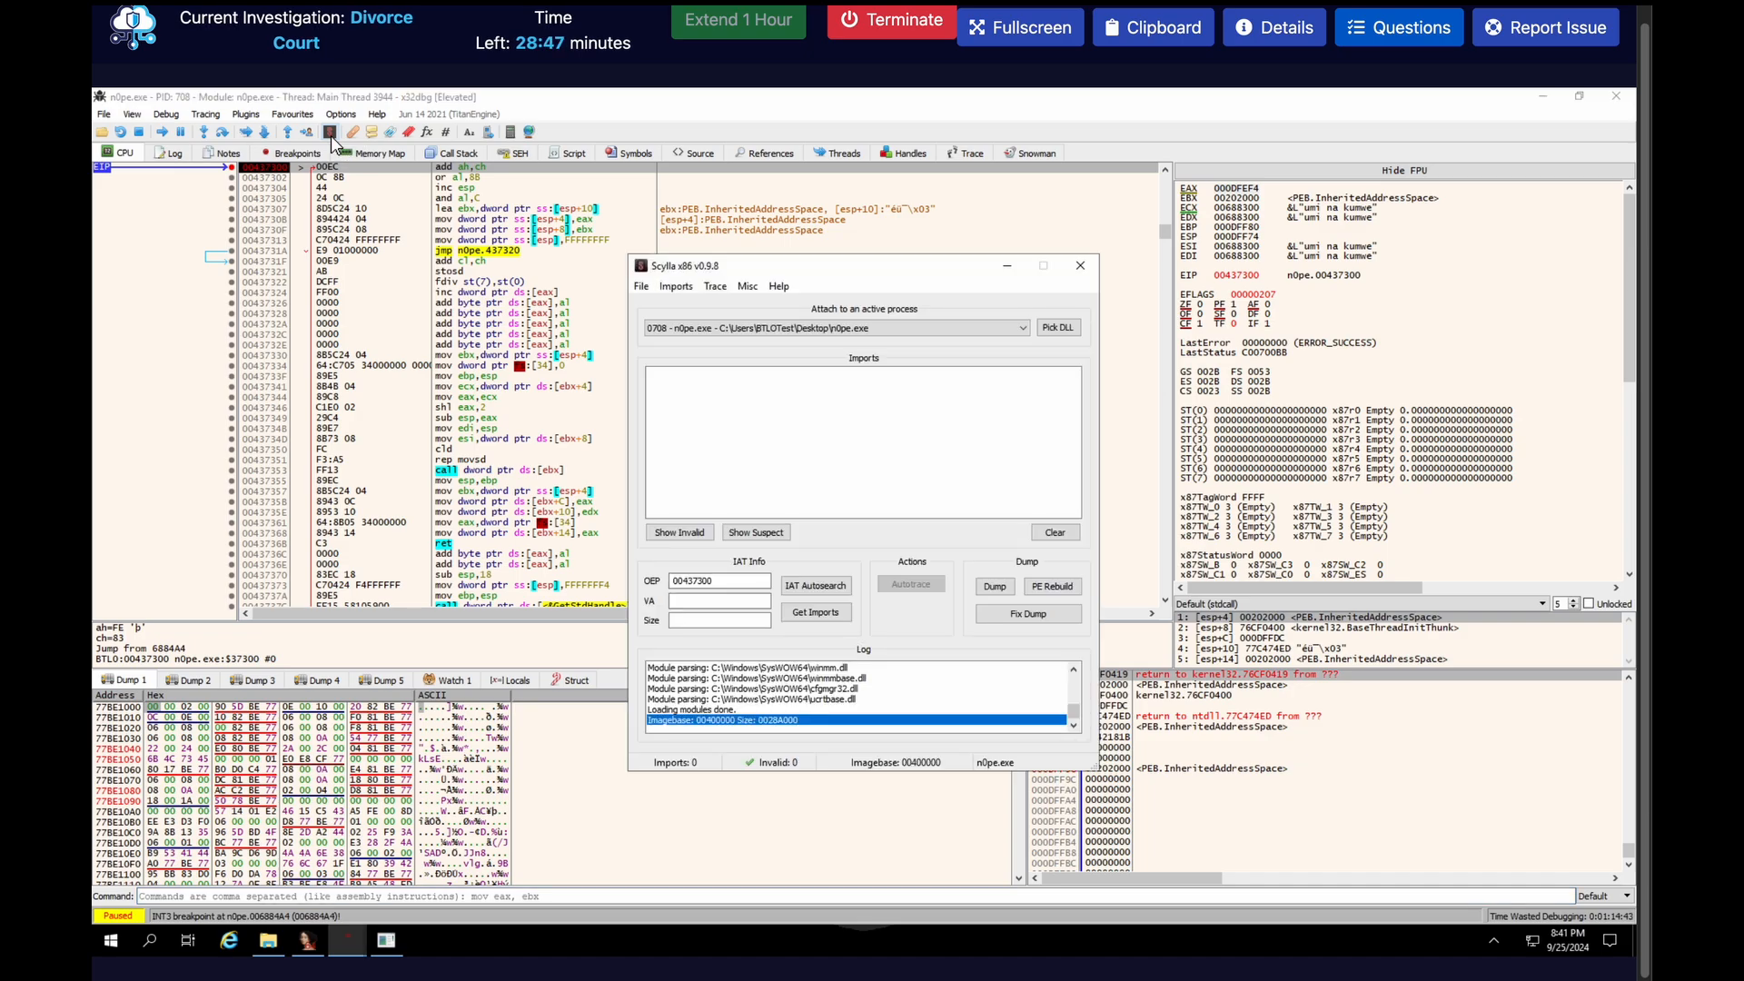
Search for the IAT from OEP 00437300, accept the advanced search result and get the imports
left_click(706, 586)
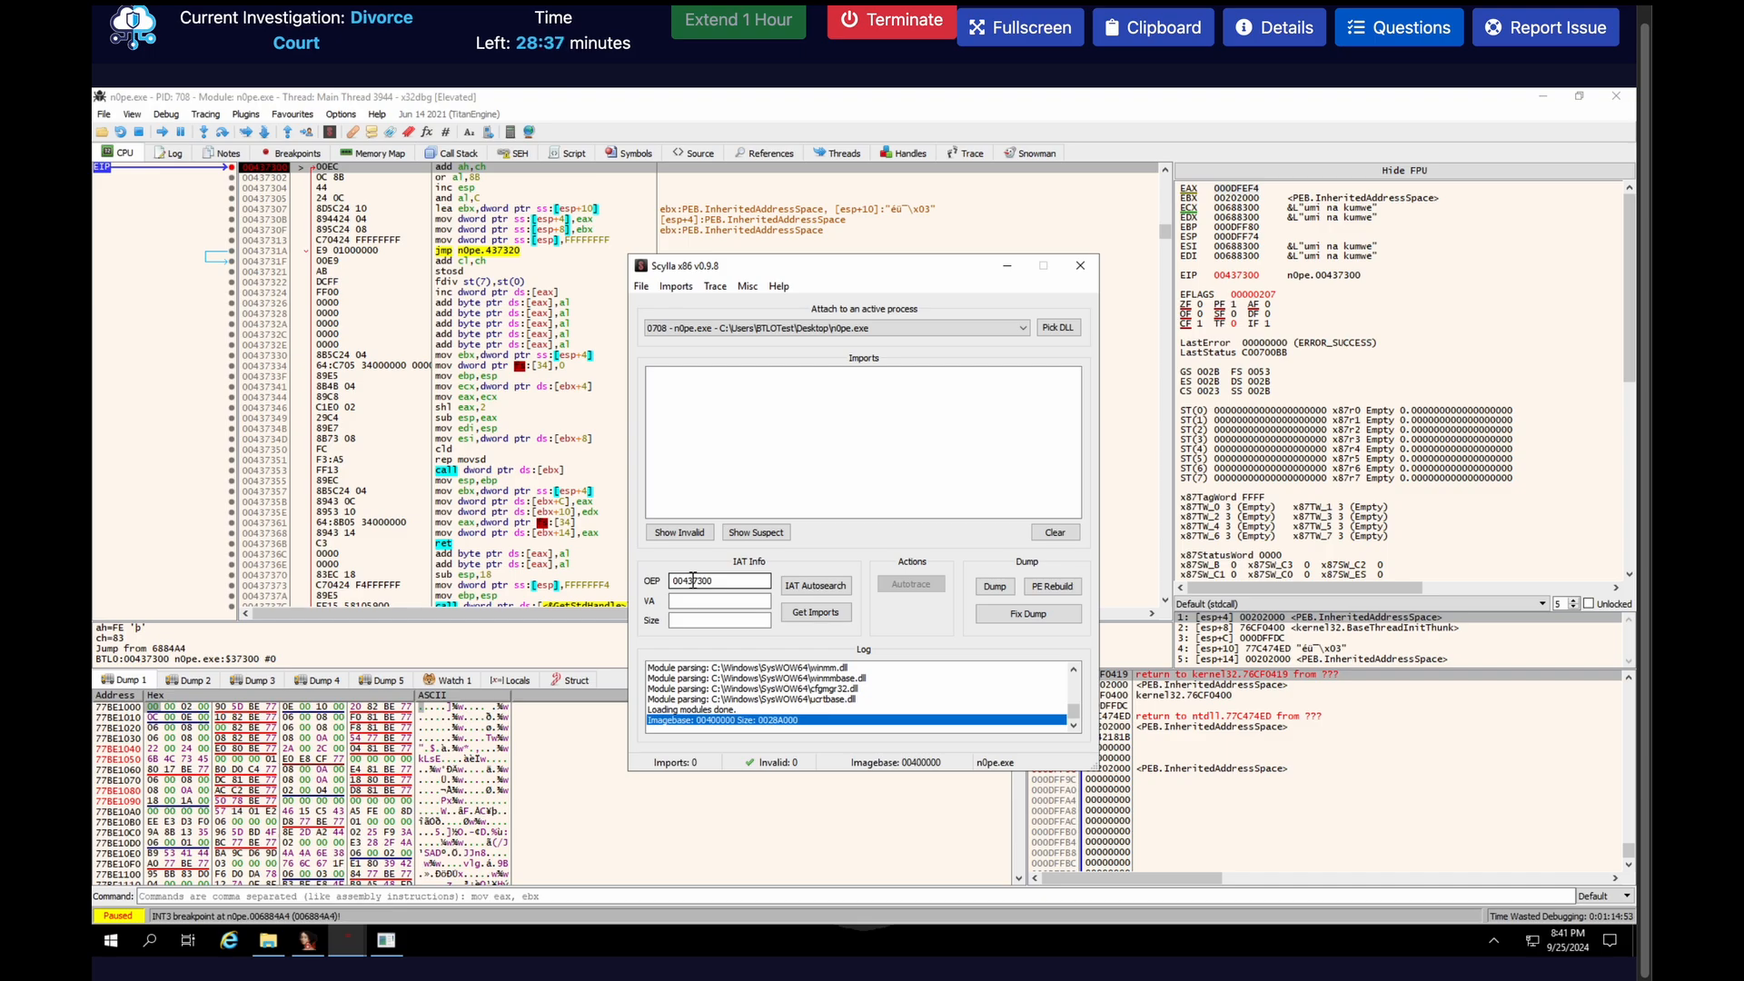
left_click(799, 586)
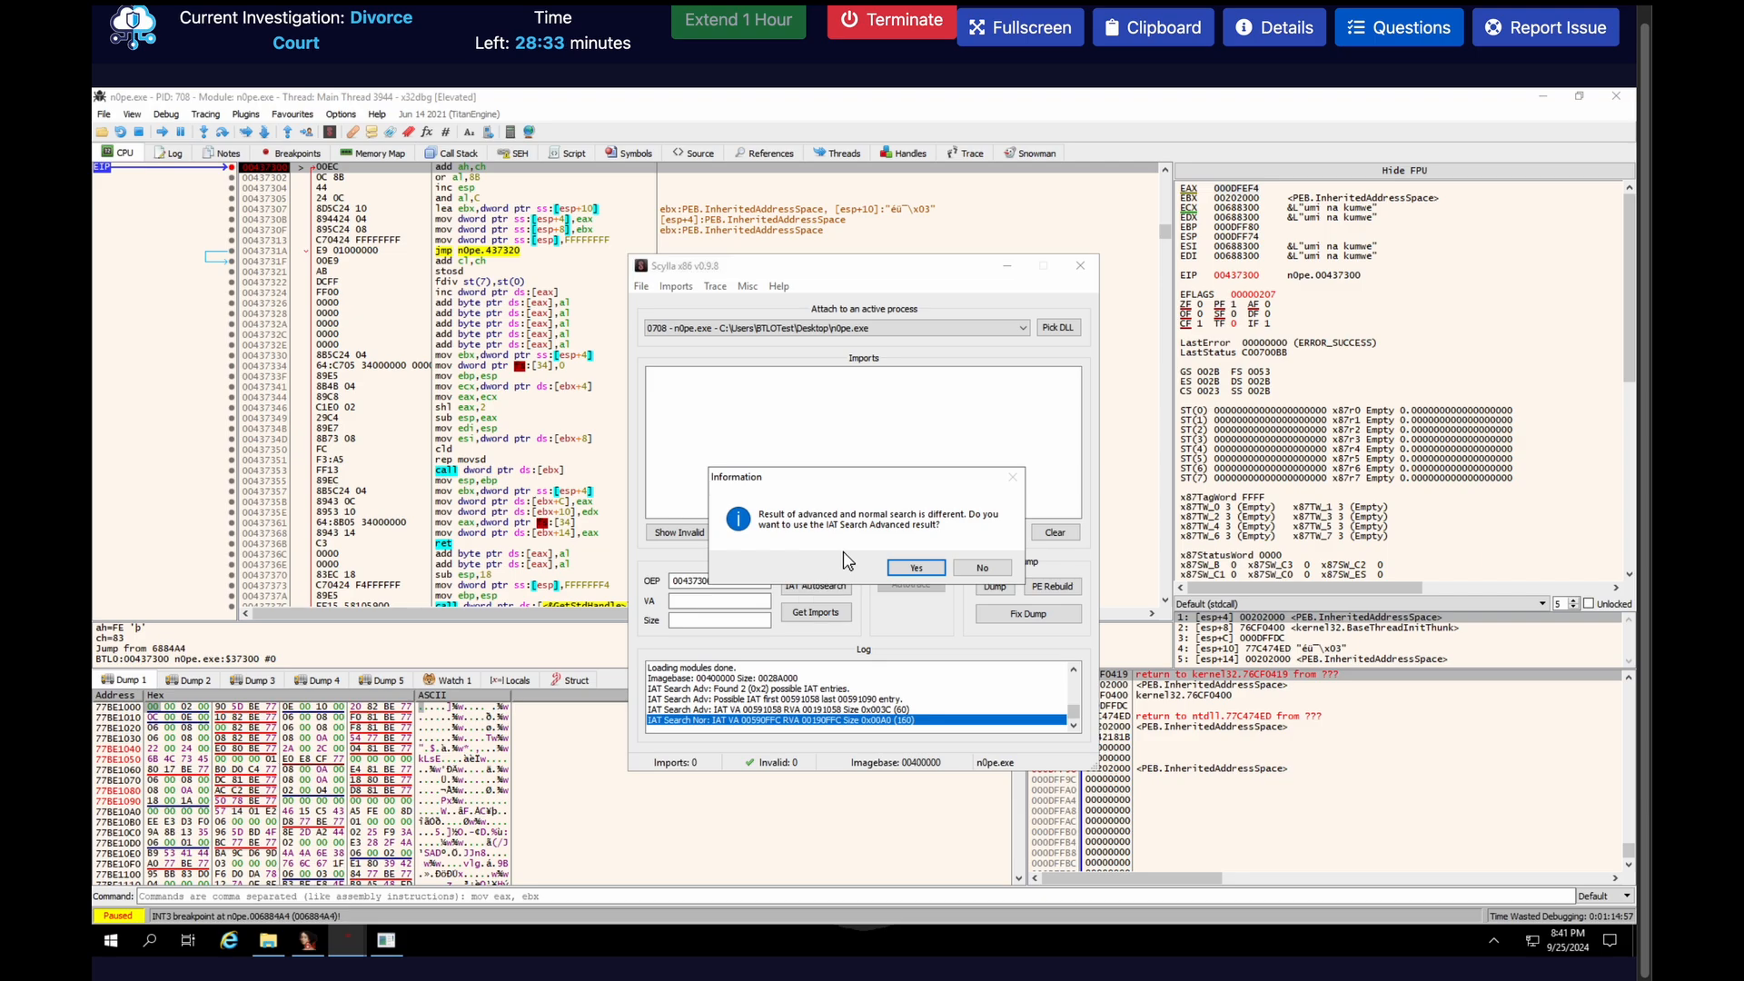
left_click(927, 567)
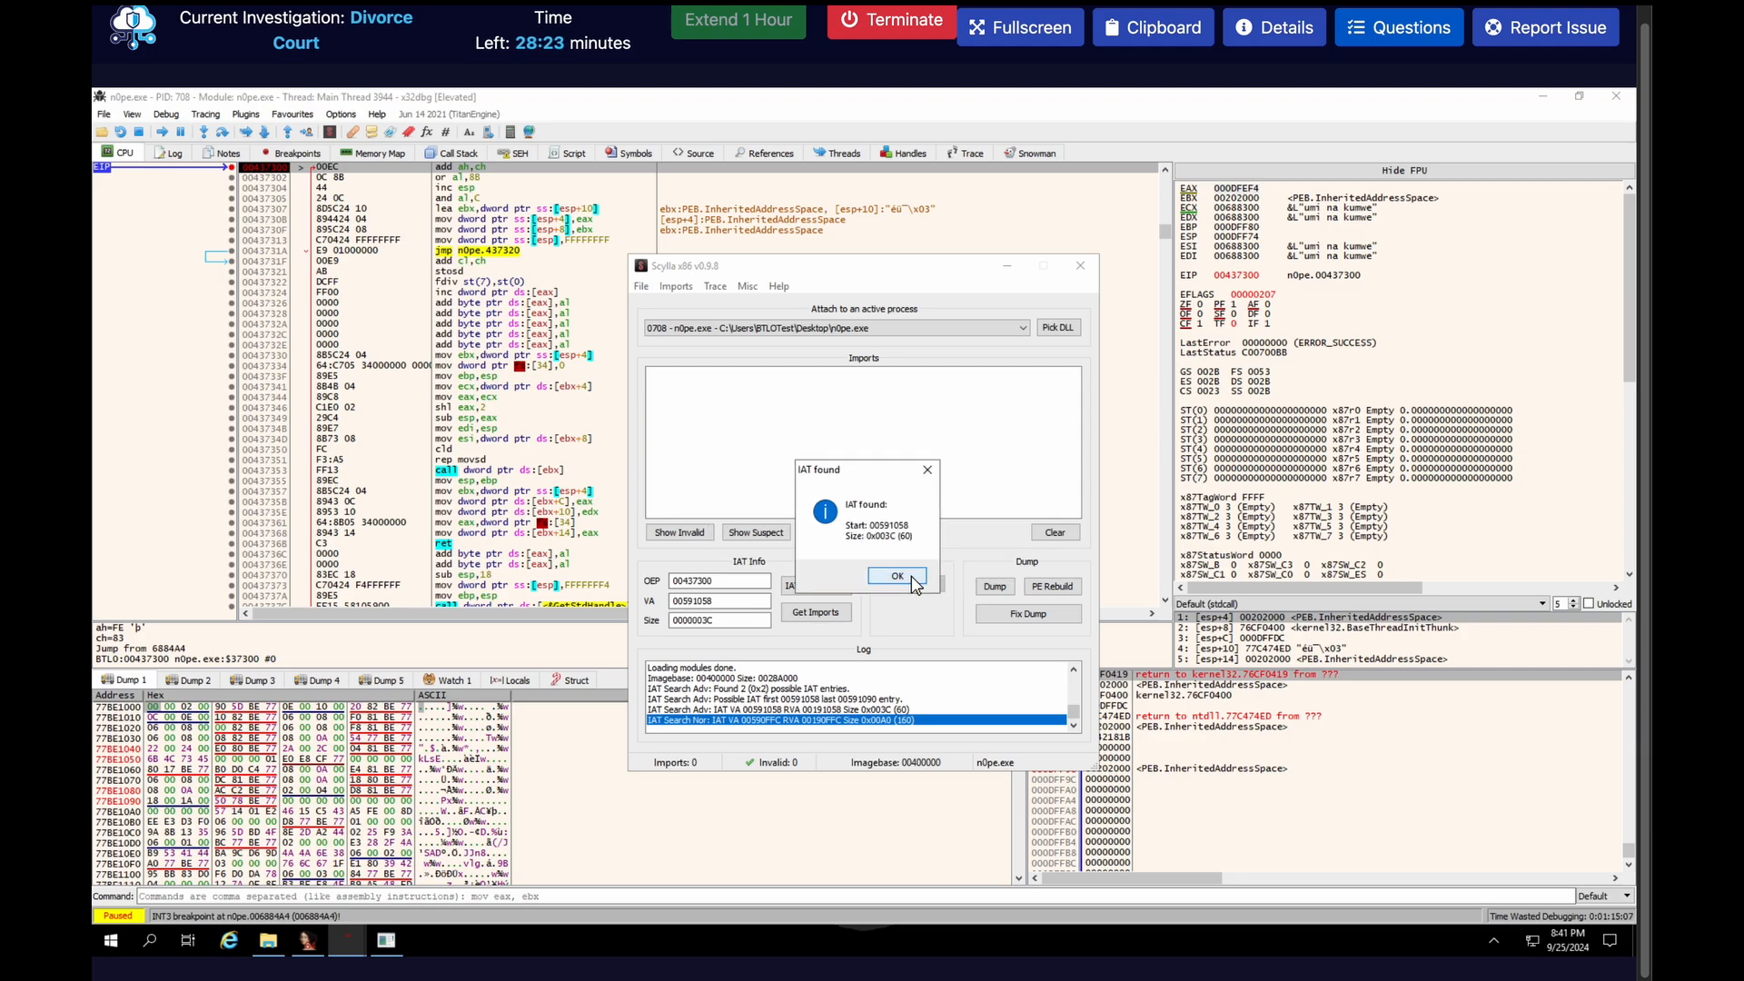
left_click(912, 580)
left_click(810, 612)
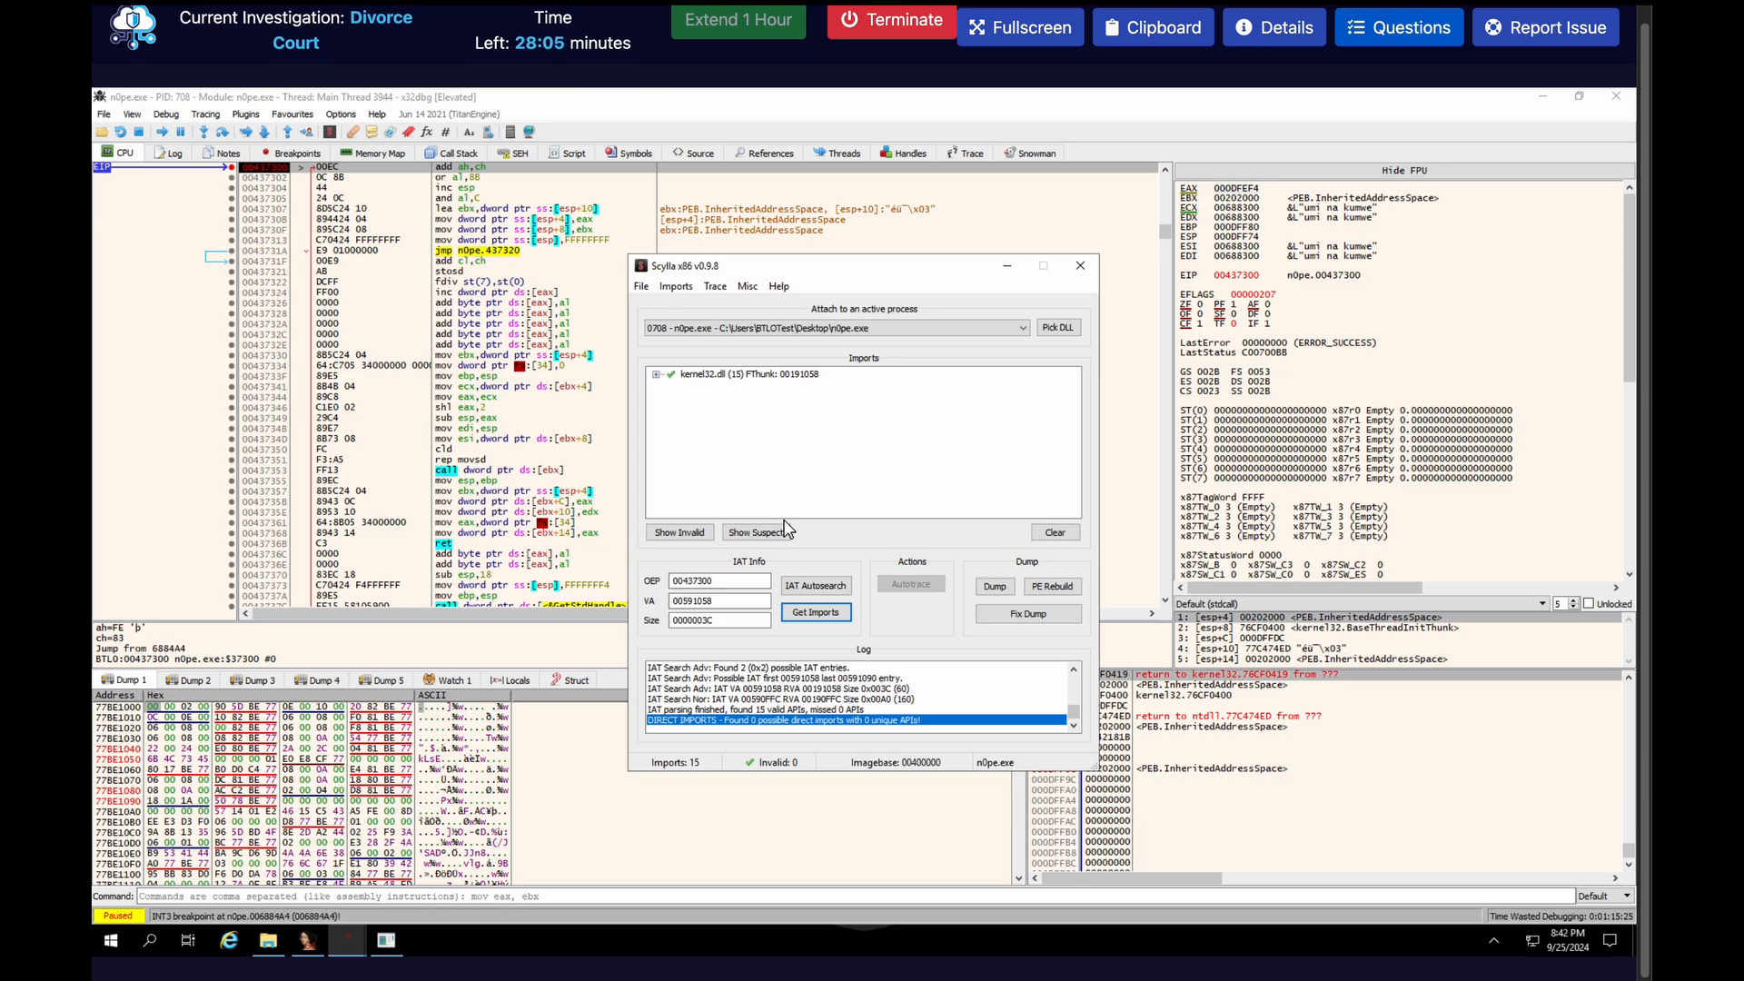
Rerun the IAT autosearch, decline the advanced result in favour of the normal one and get the imports
left_click(819, 585)
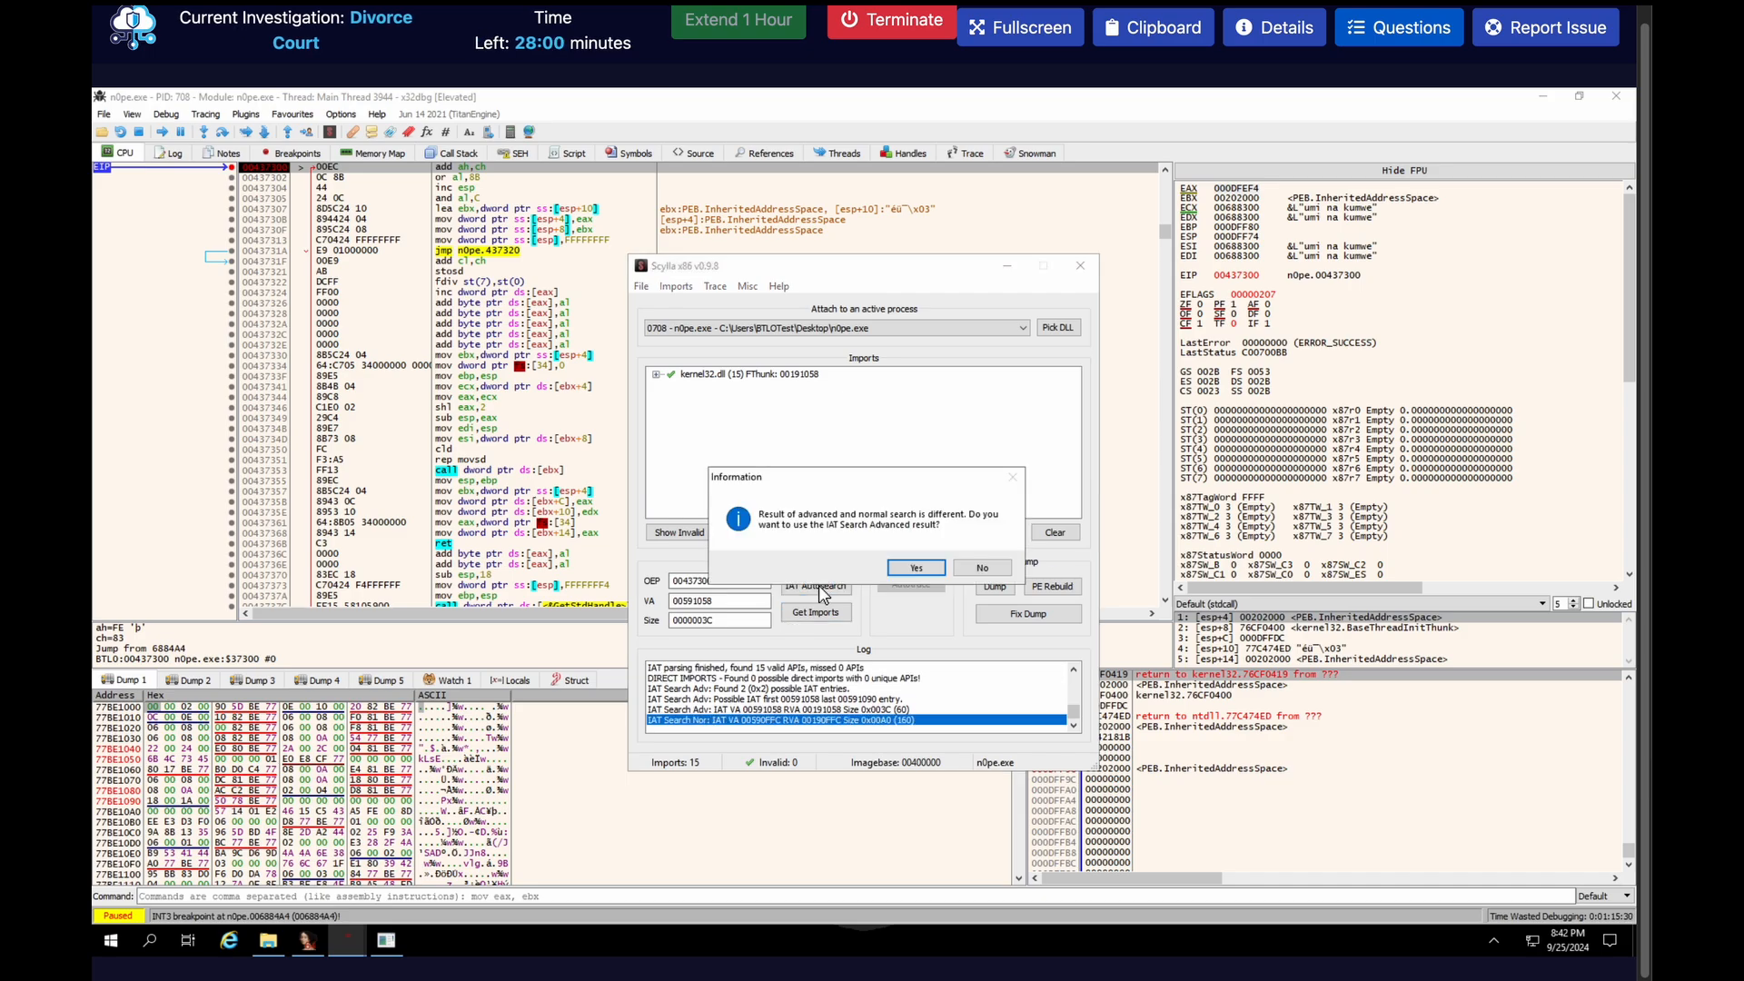
left_click(970, 570)
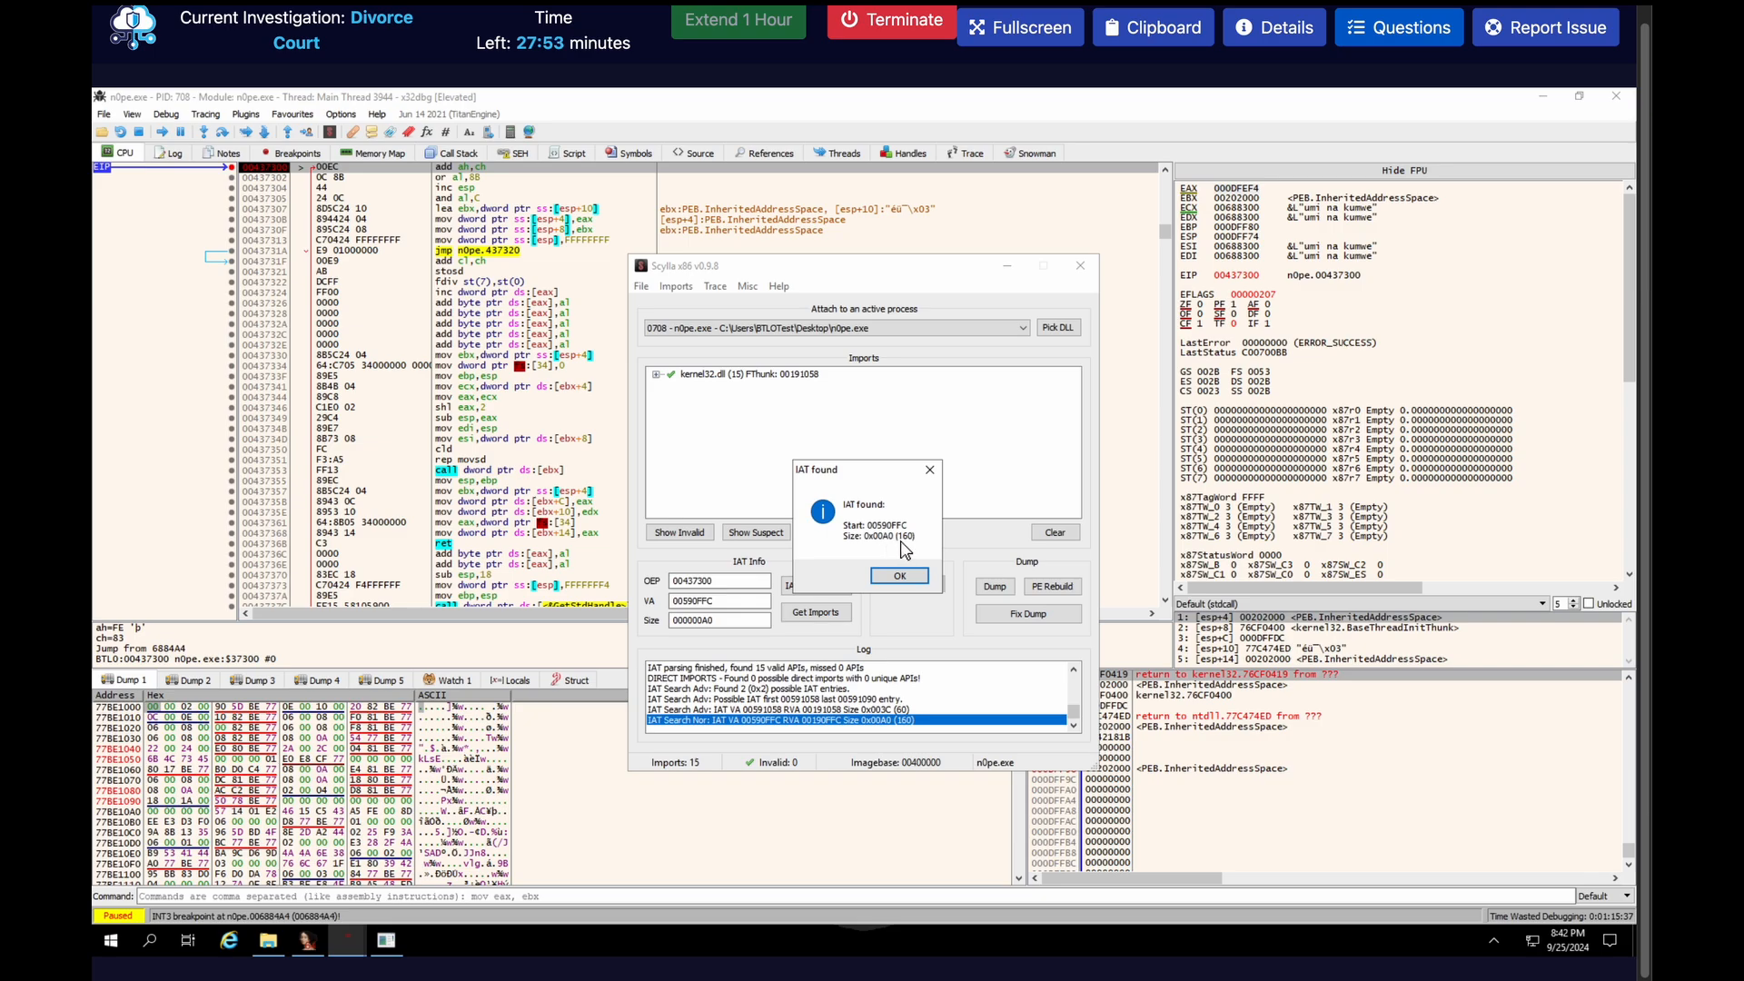
left_click(904, 576)
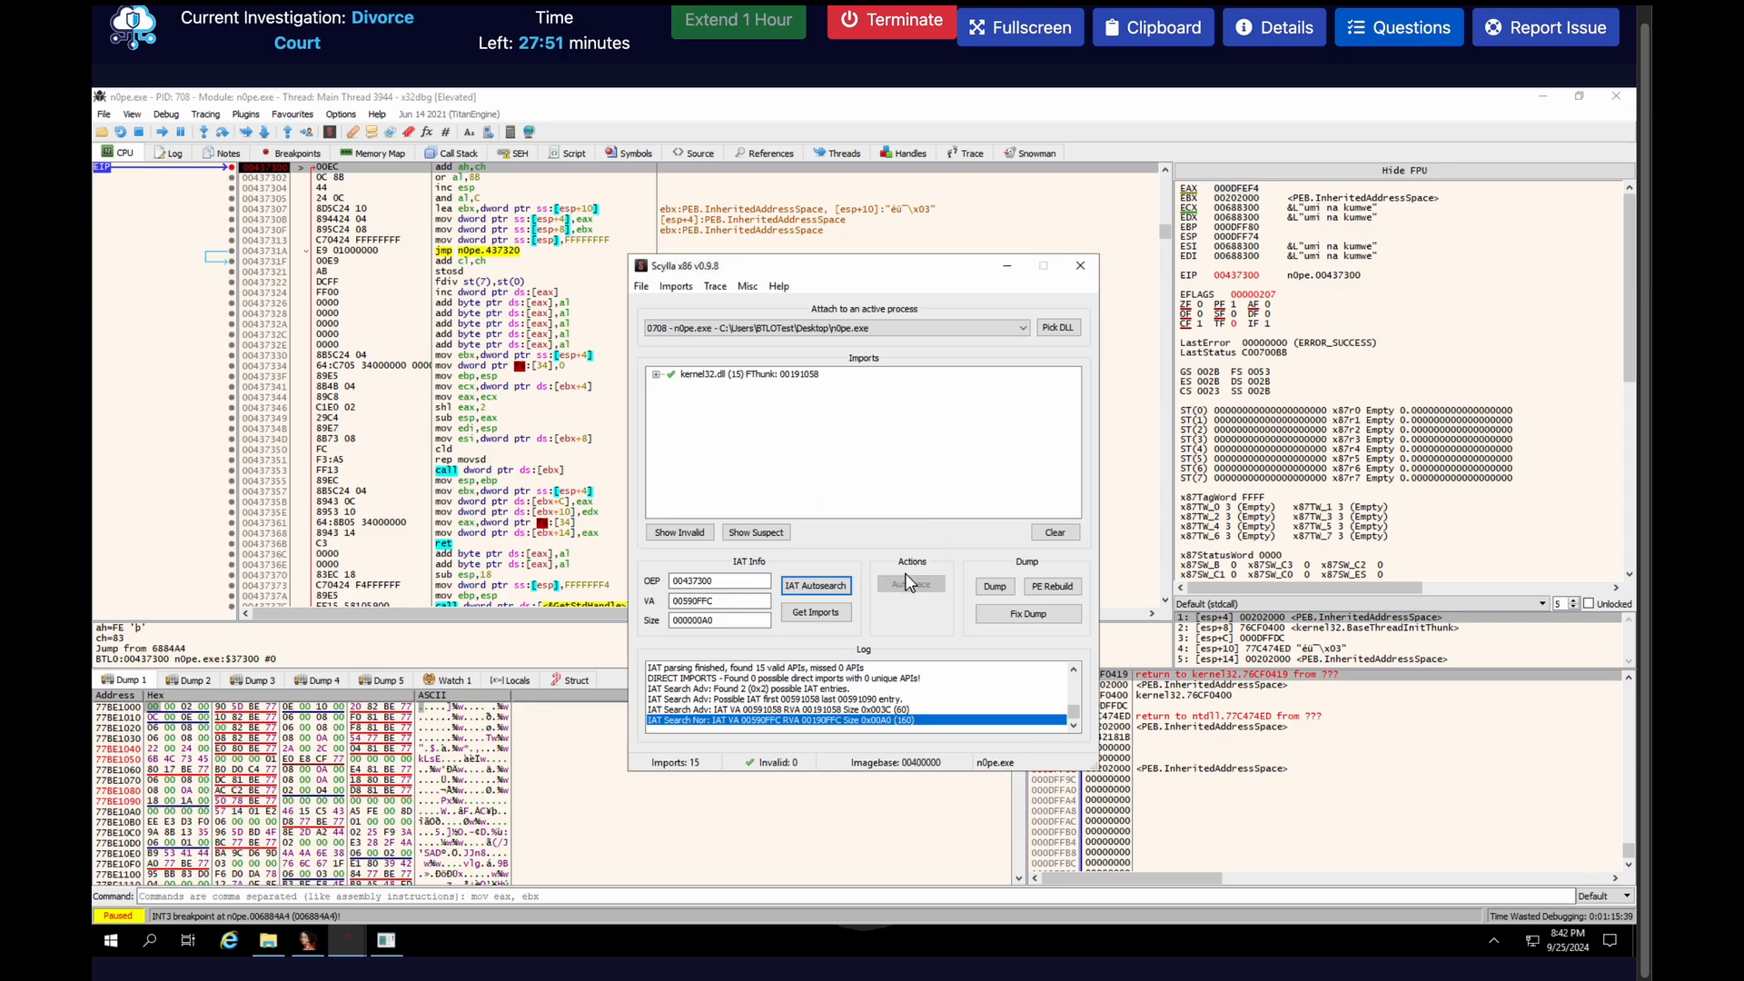
left_click(818, 615)
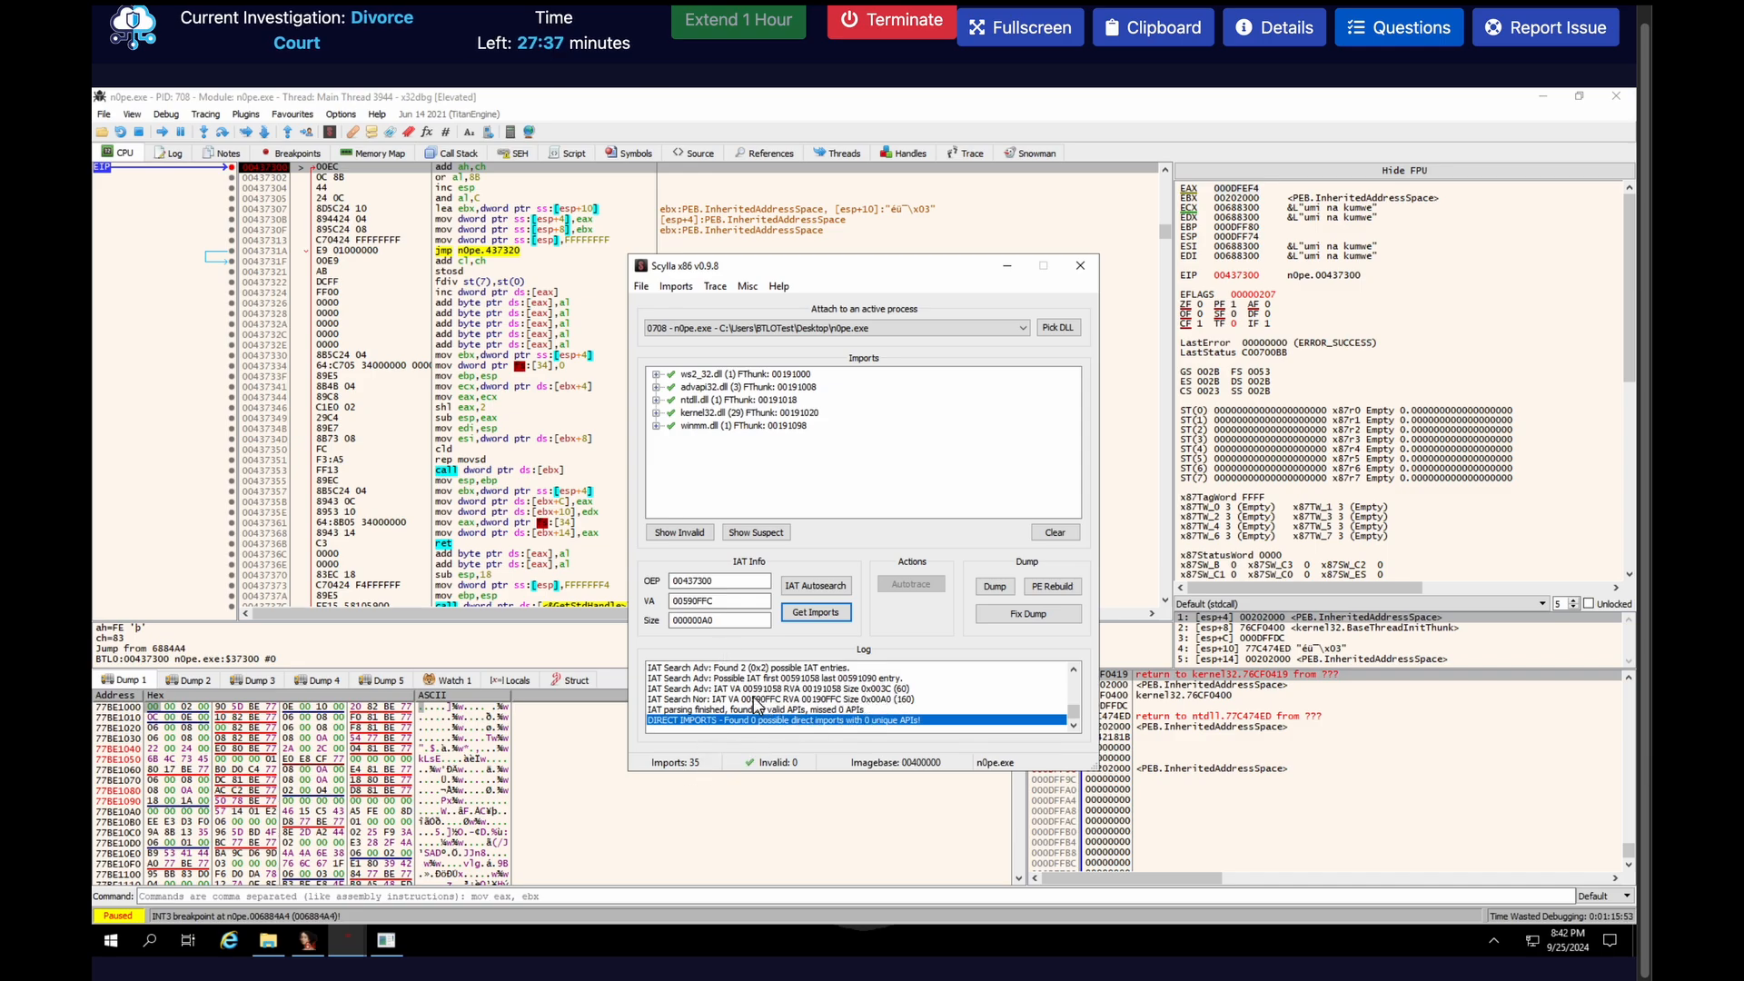
Review the advanced search entry in the Scylla log and repeat the IAT autosearch with the normal result
left_click(700, 690)
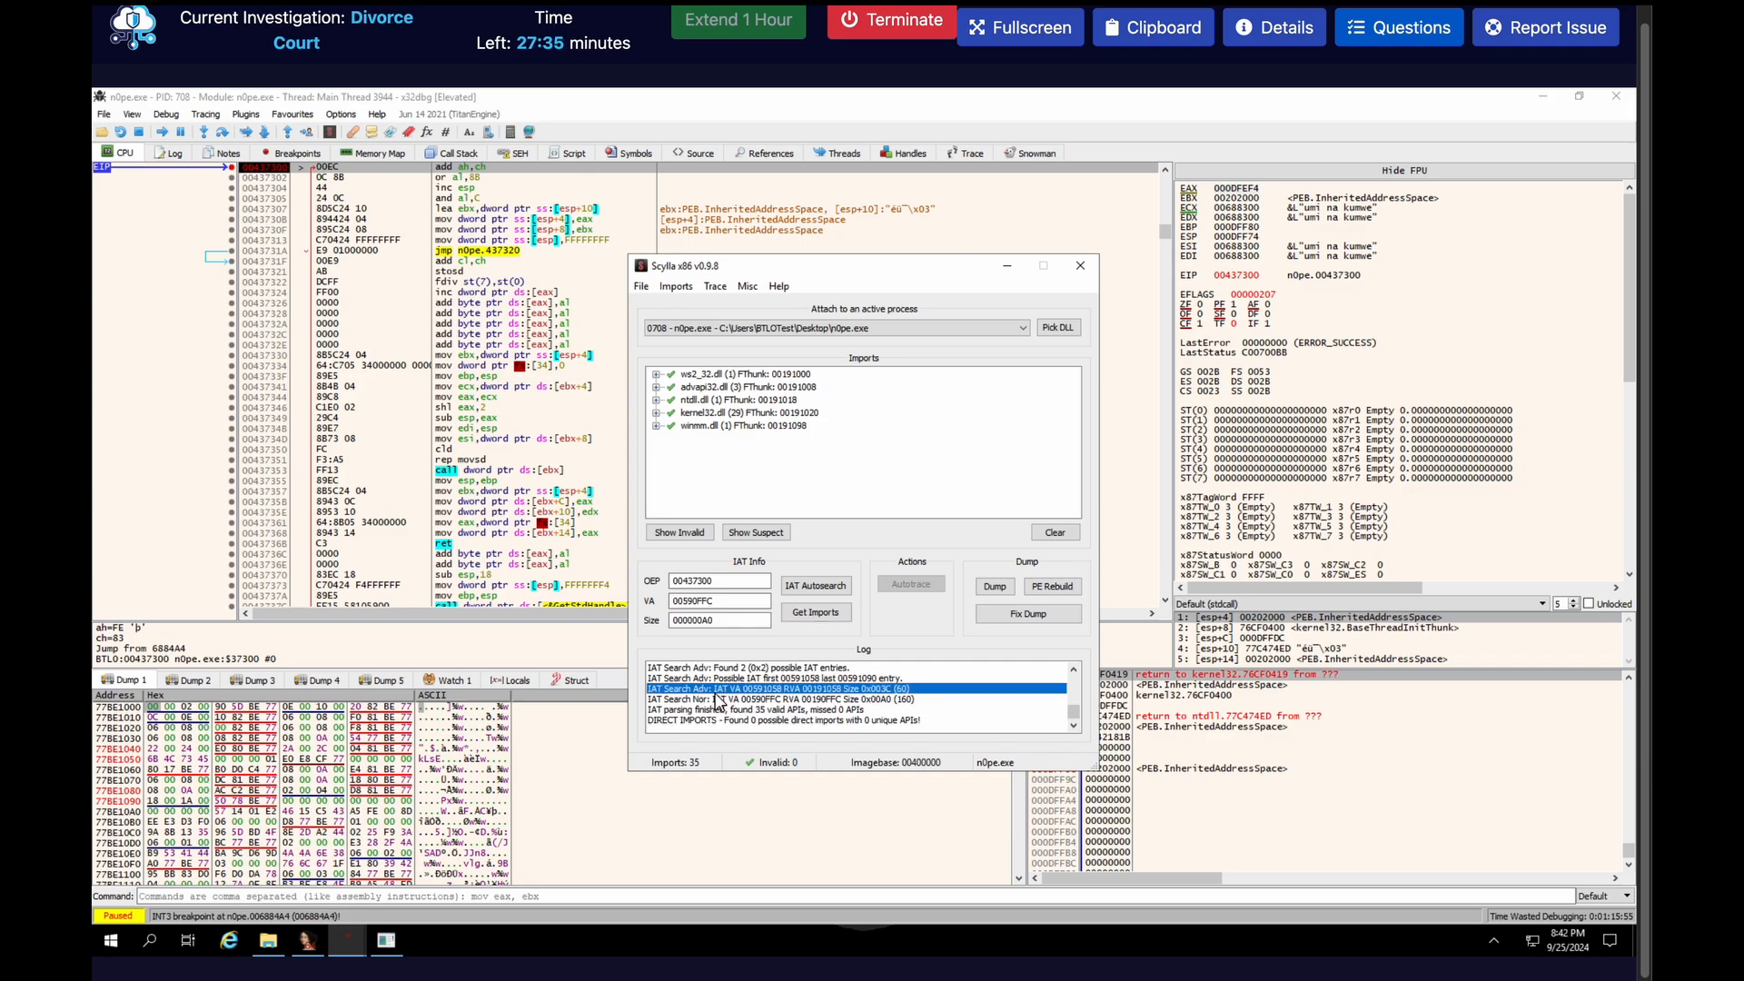
left_click(822, 588)
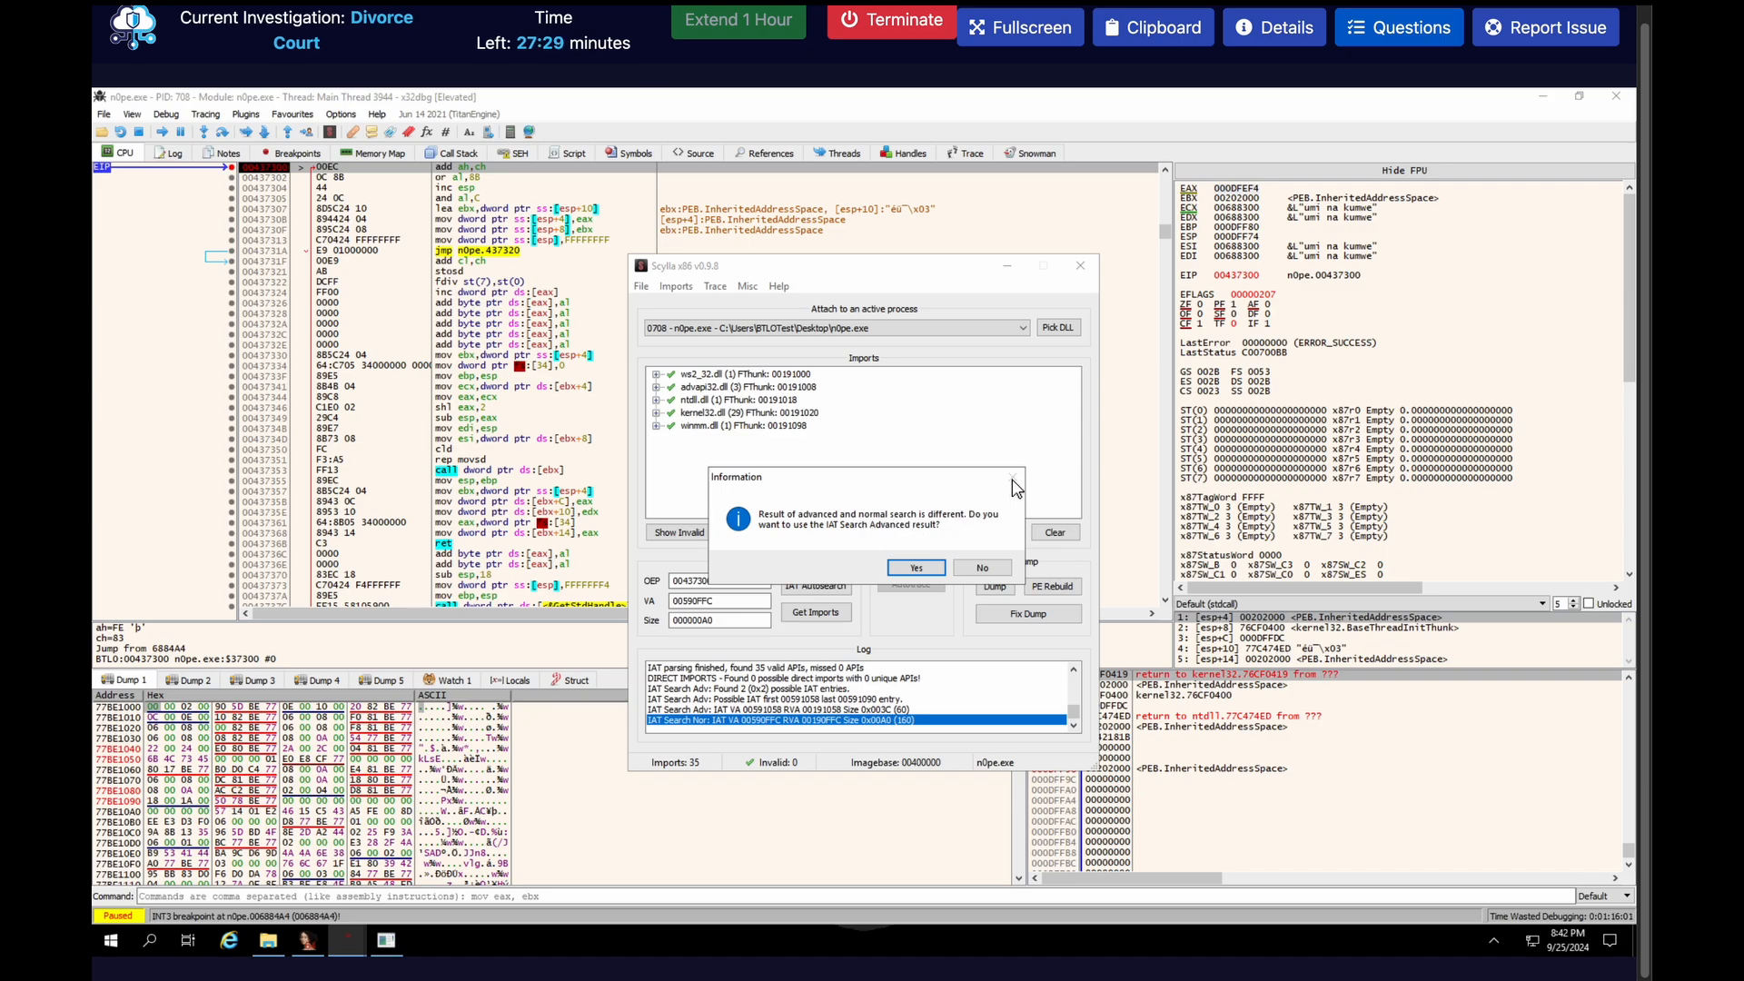
left_click(981, 568)
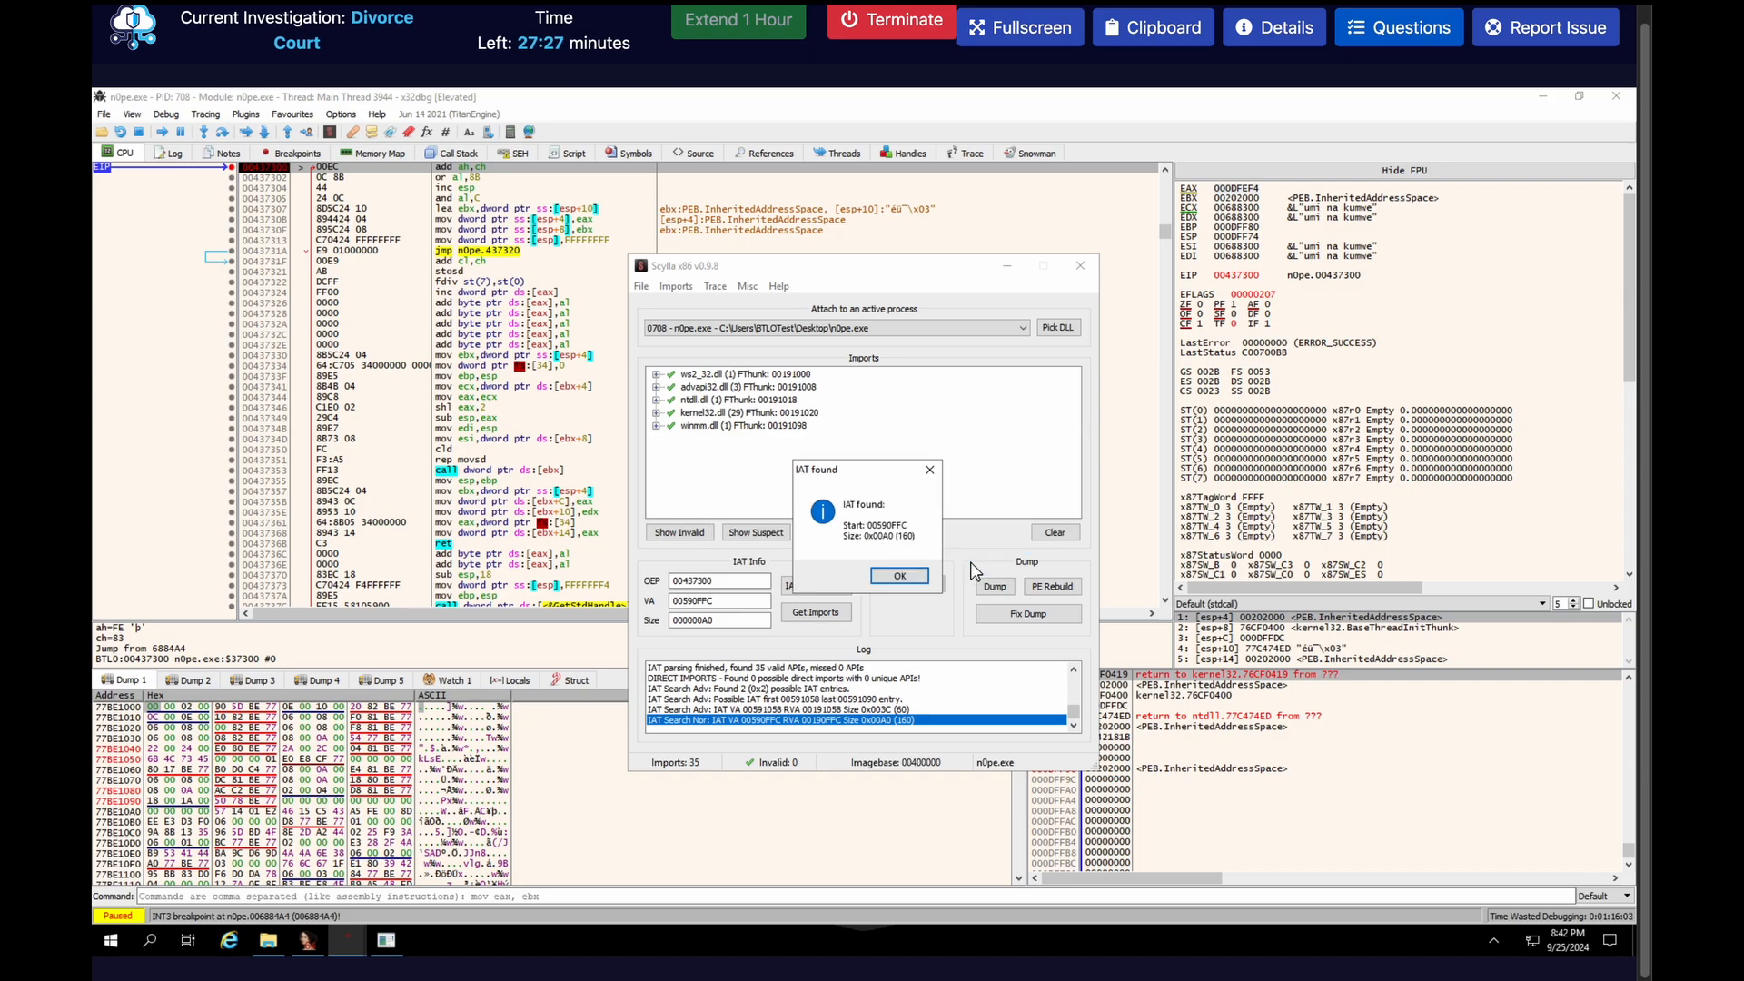
left_click(908, 576)
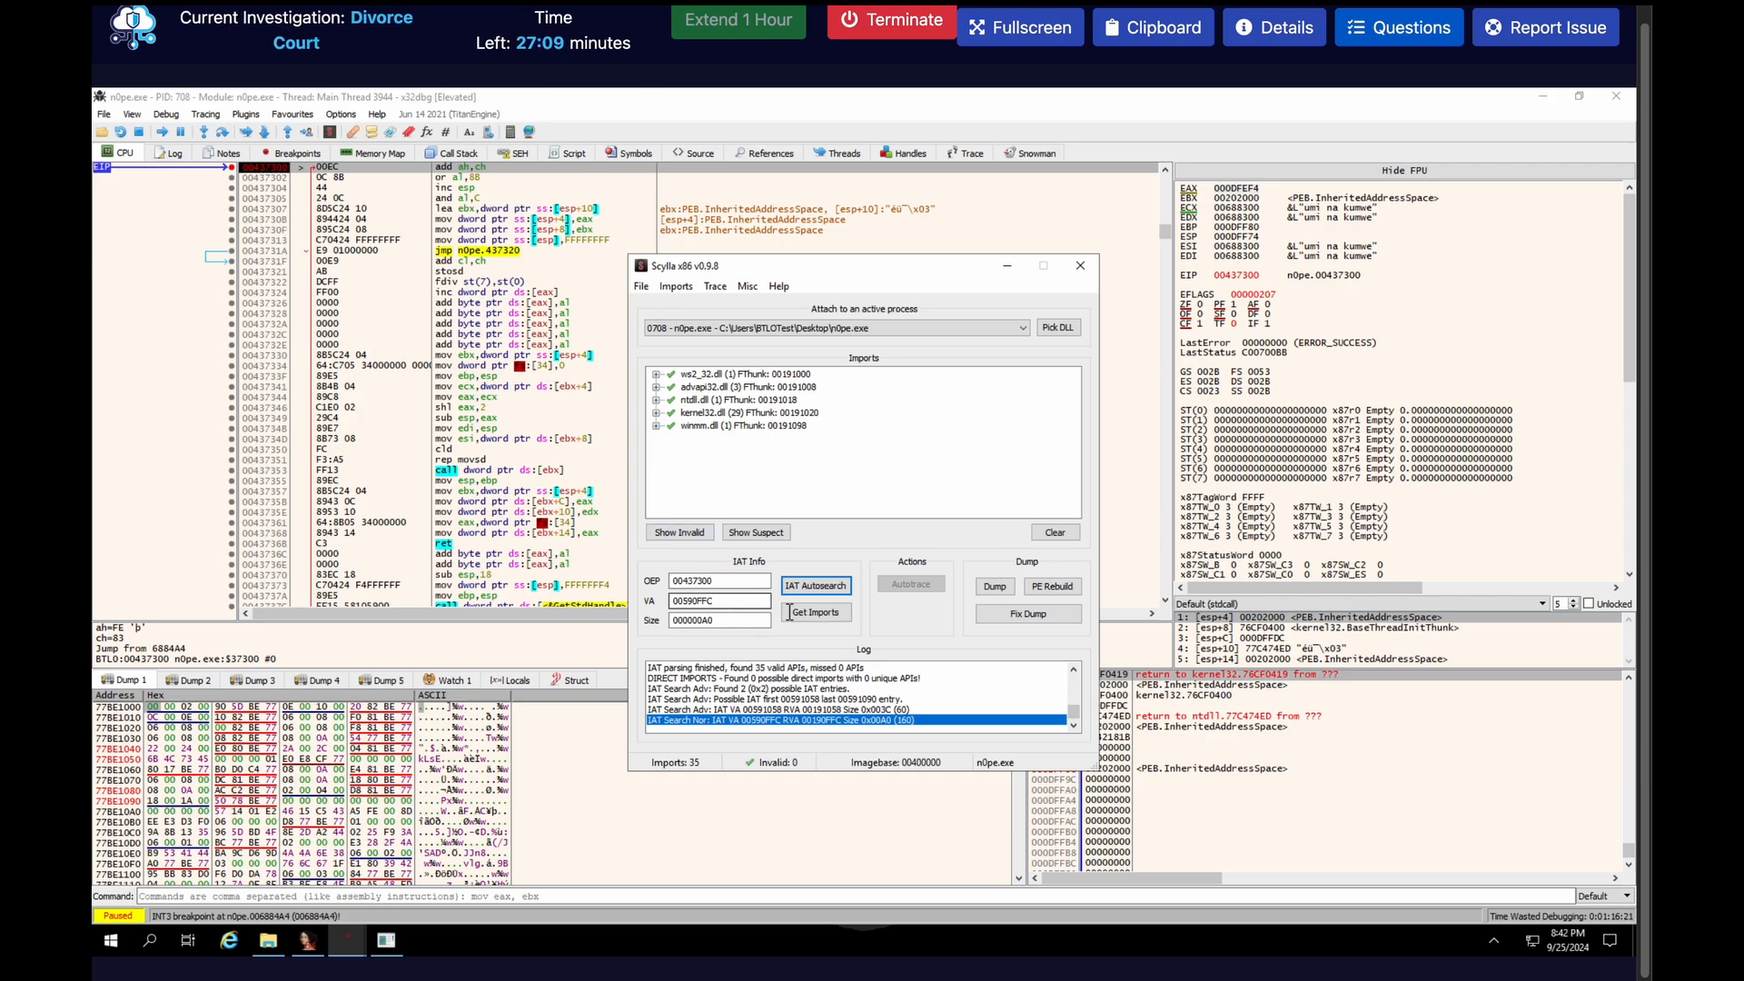
Dump the unpacked process to the Desktop as n0pe_dump and fix that dump's import table
left_click(993, 585)
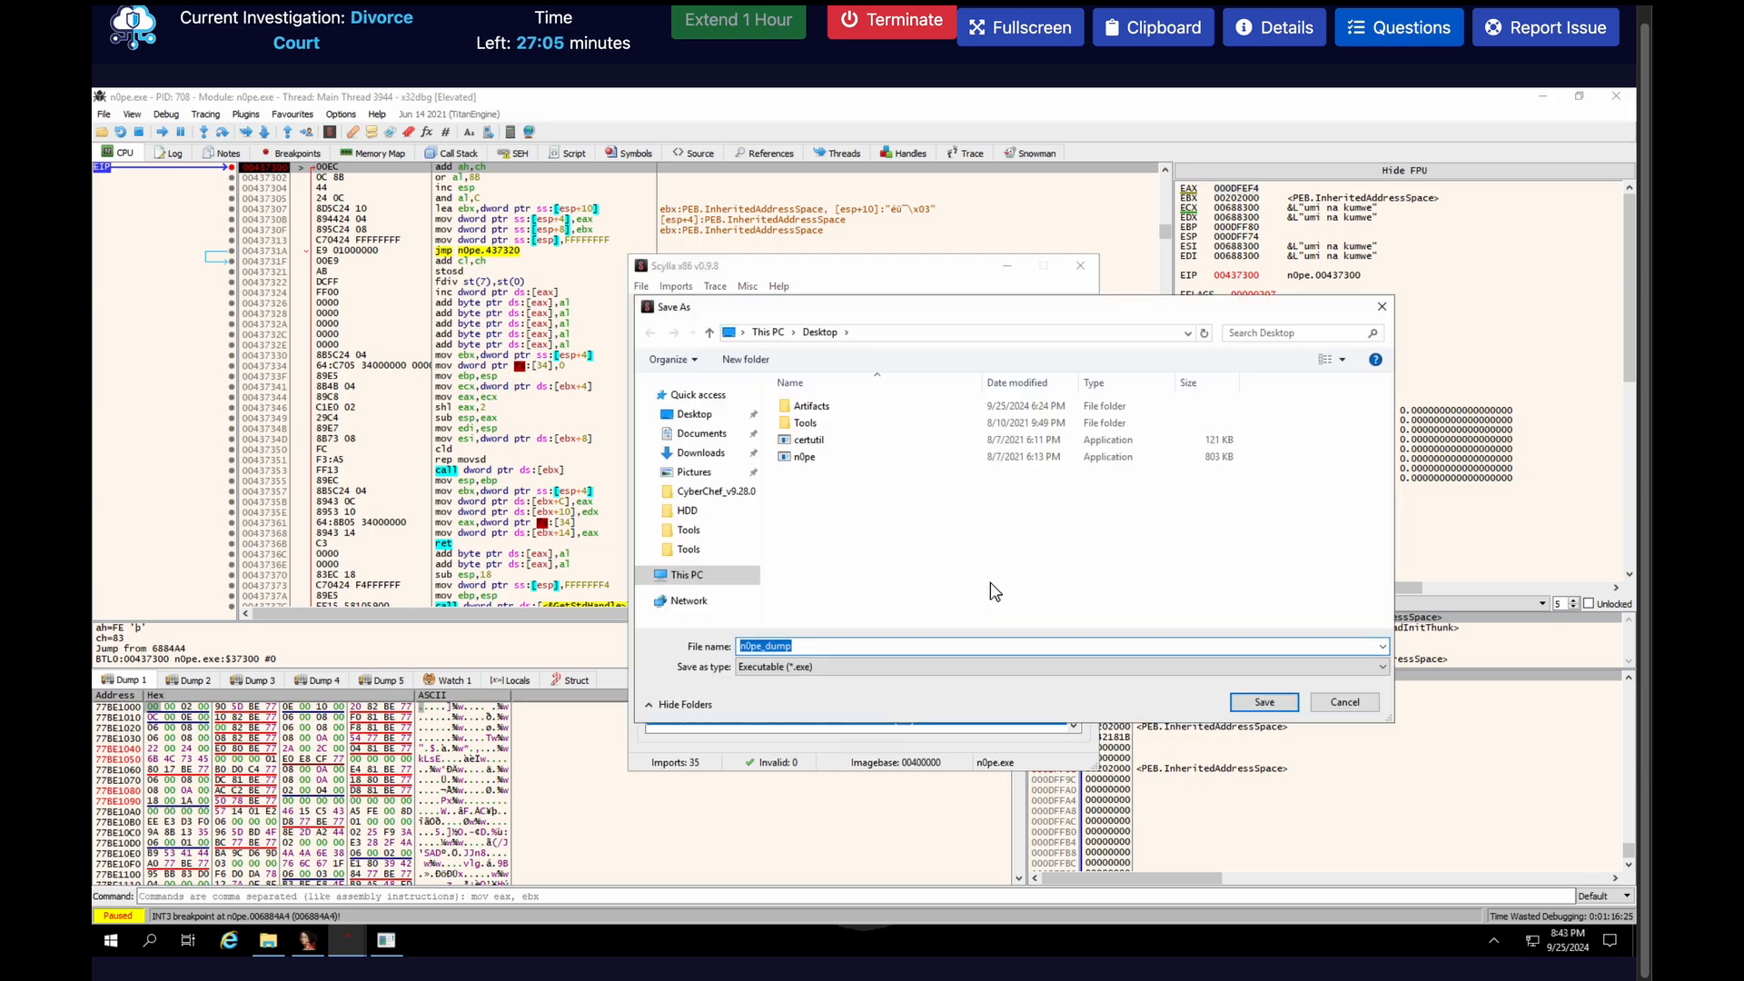
left_click(1251, 705)
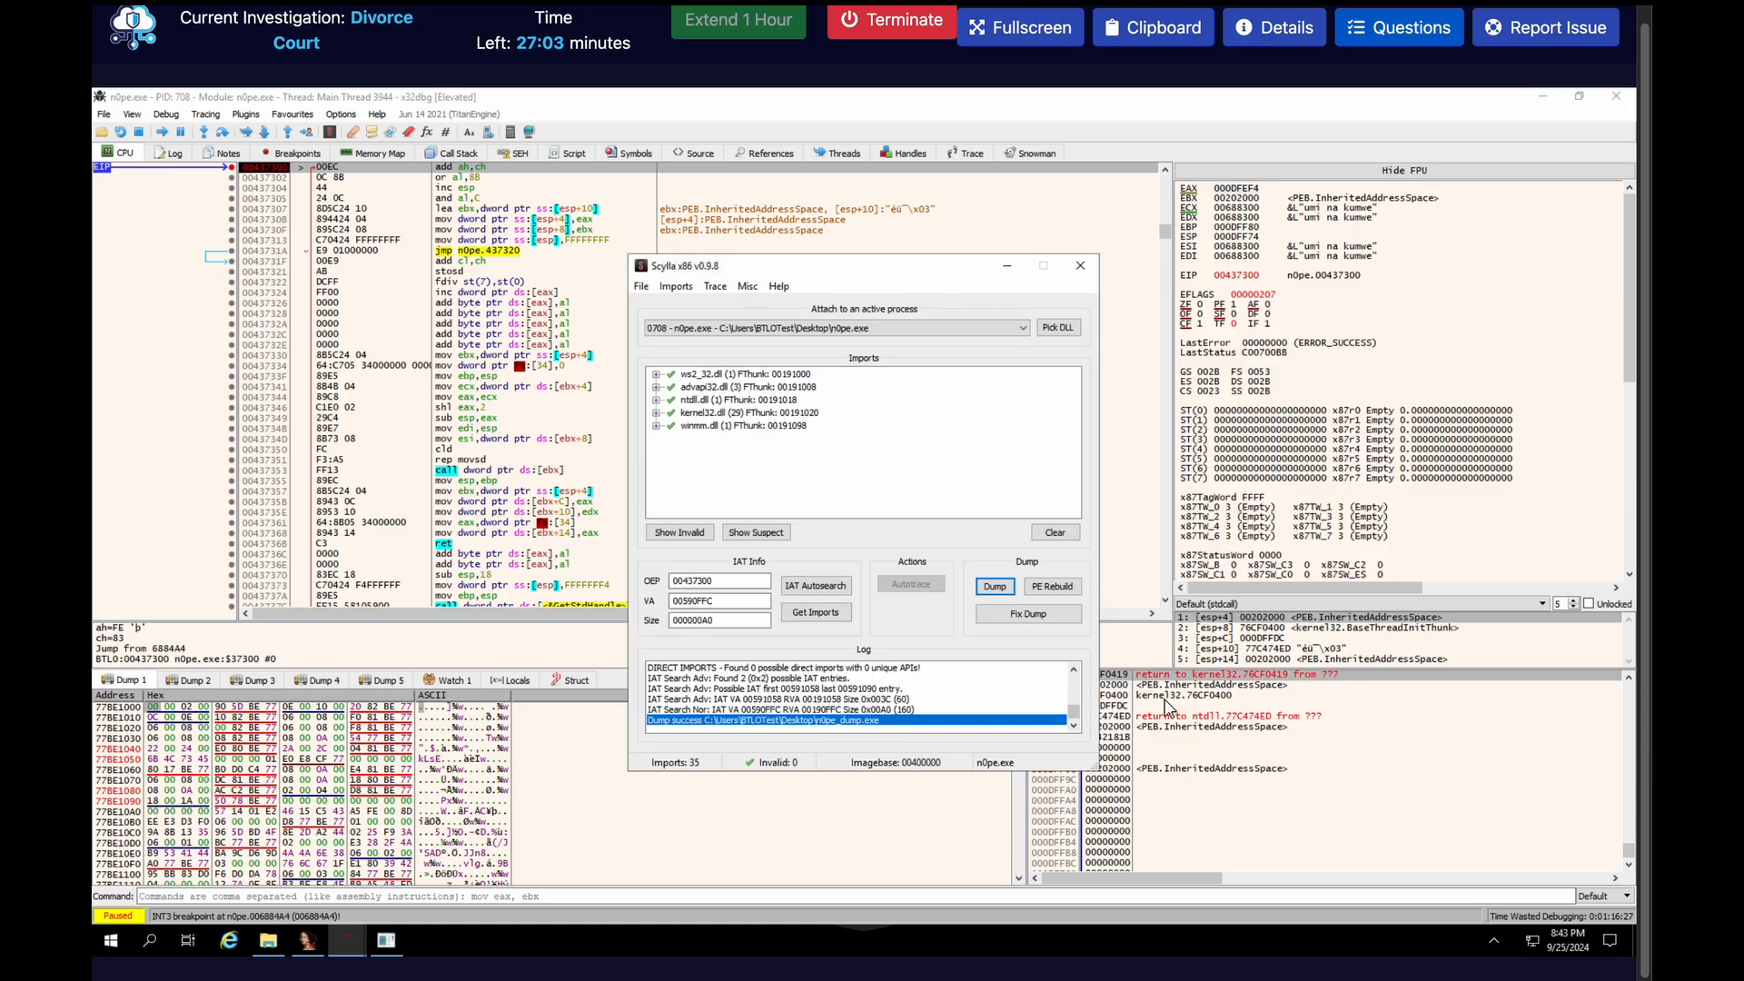
left_click(1004, 613)
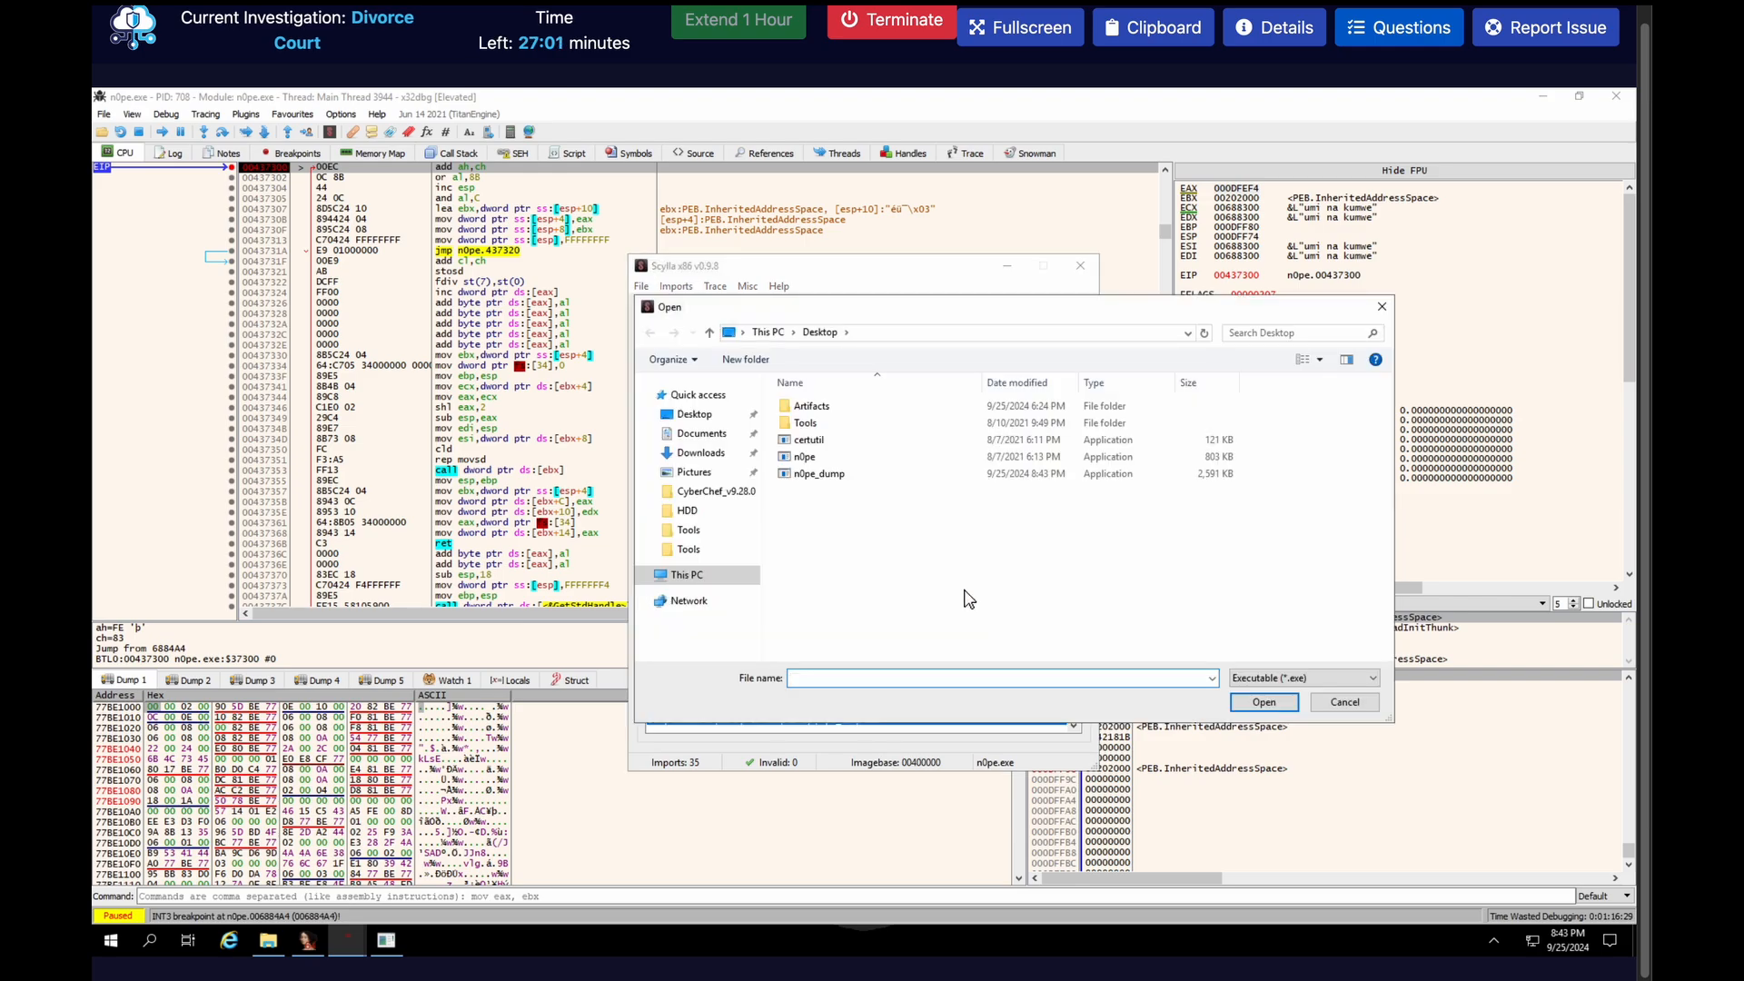
left_click(818, 477)
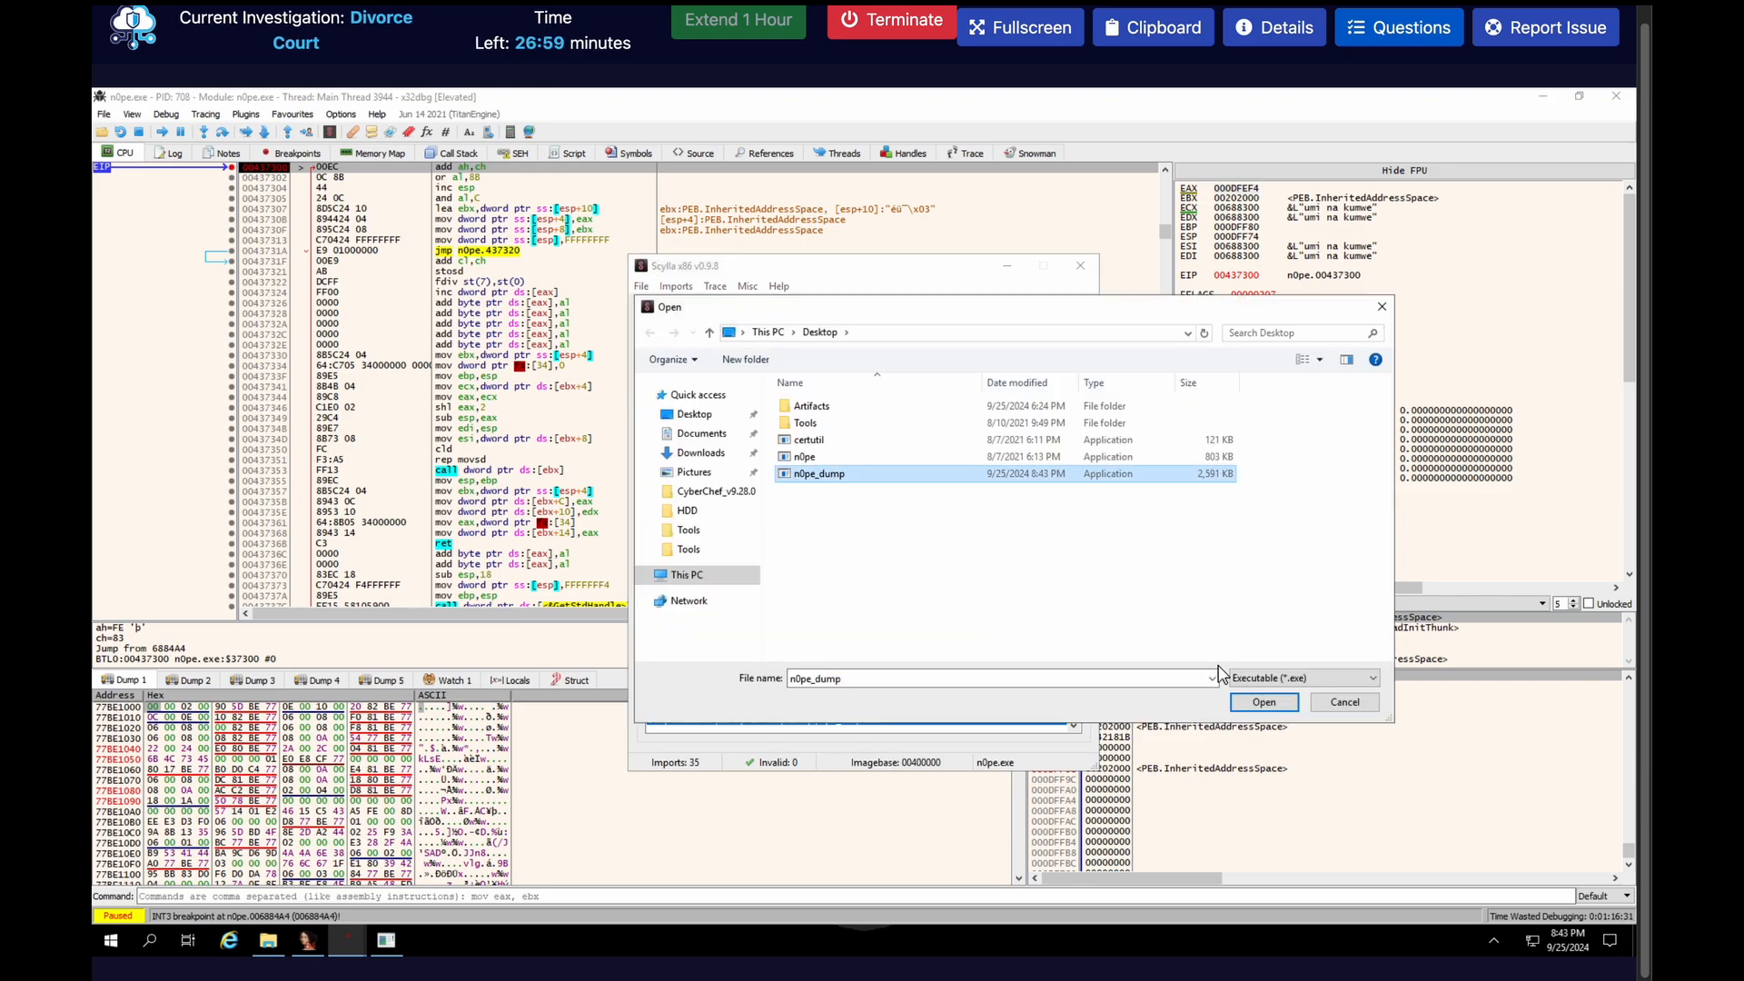
left_click(1263, 702)
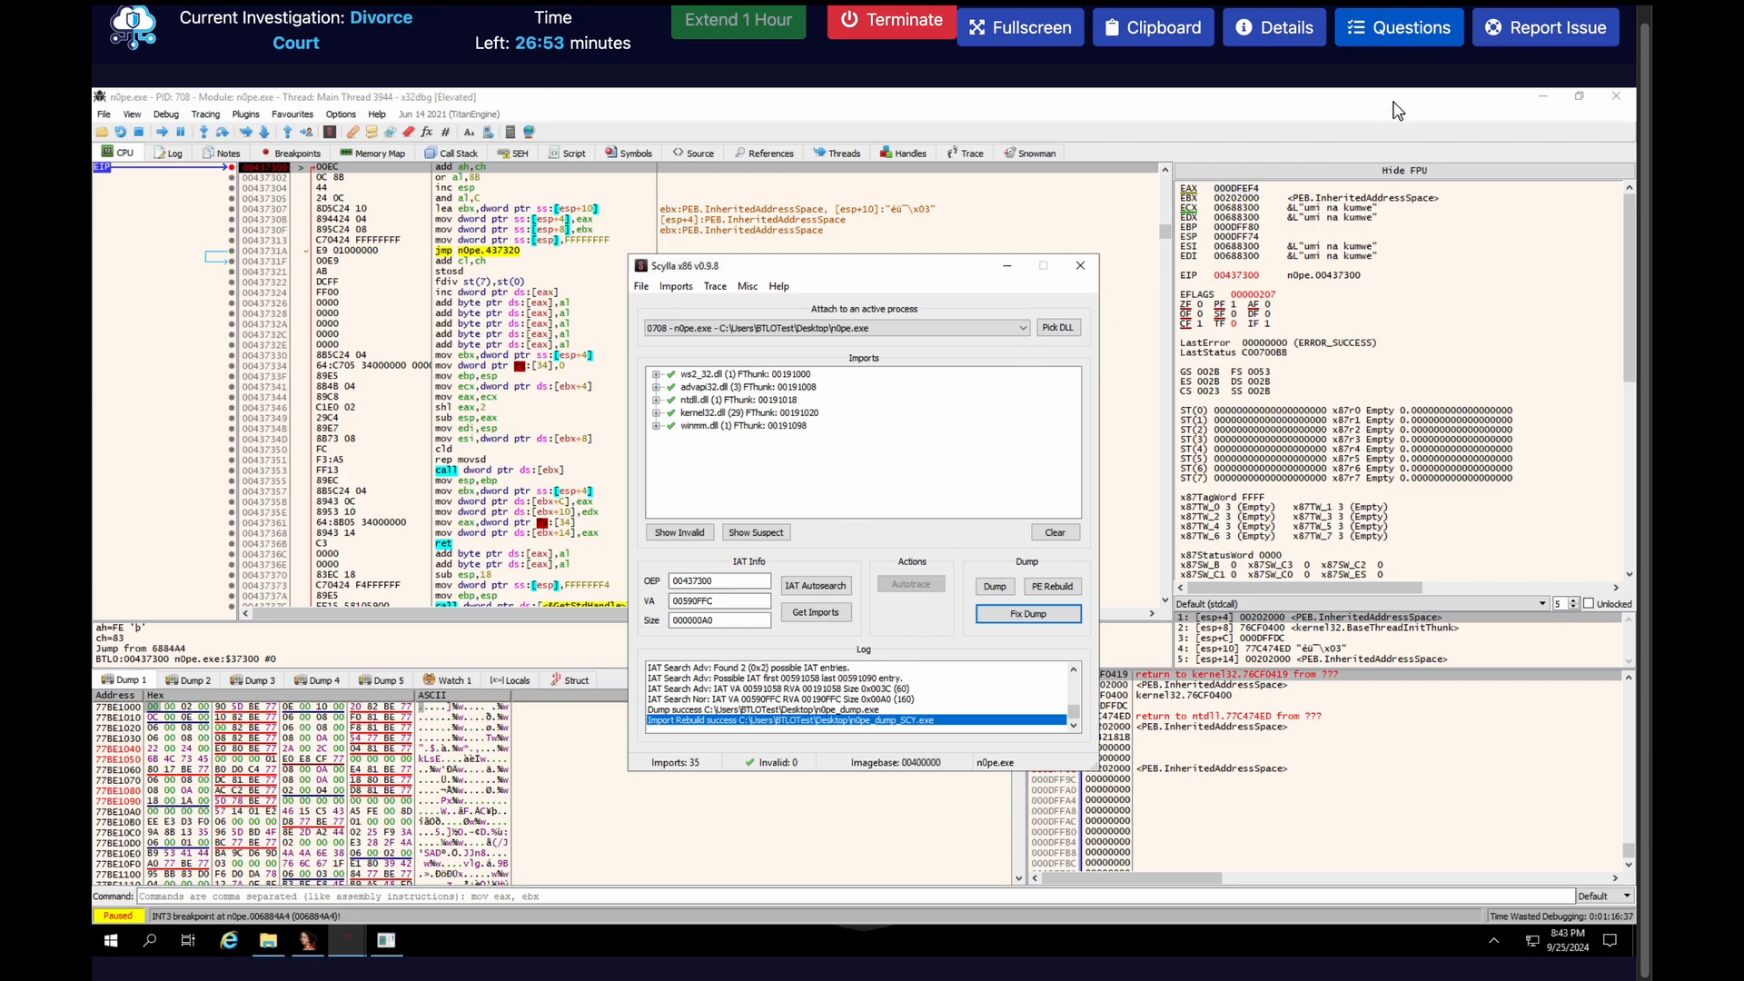
Submit 0x437300 as the answer to the Original Entry Point question
left_click(1399, 43)
scroll(1272, 742, "down", 10)
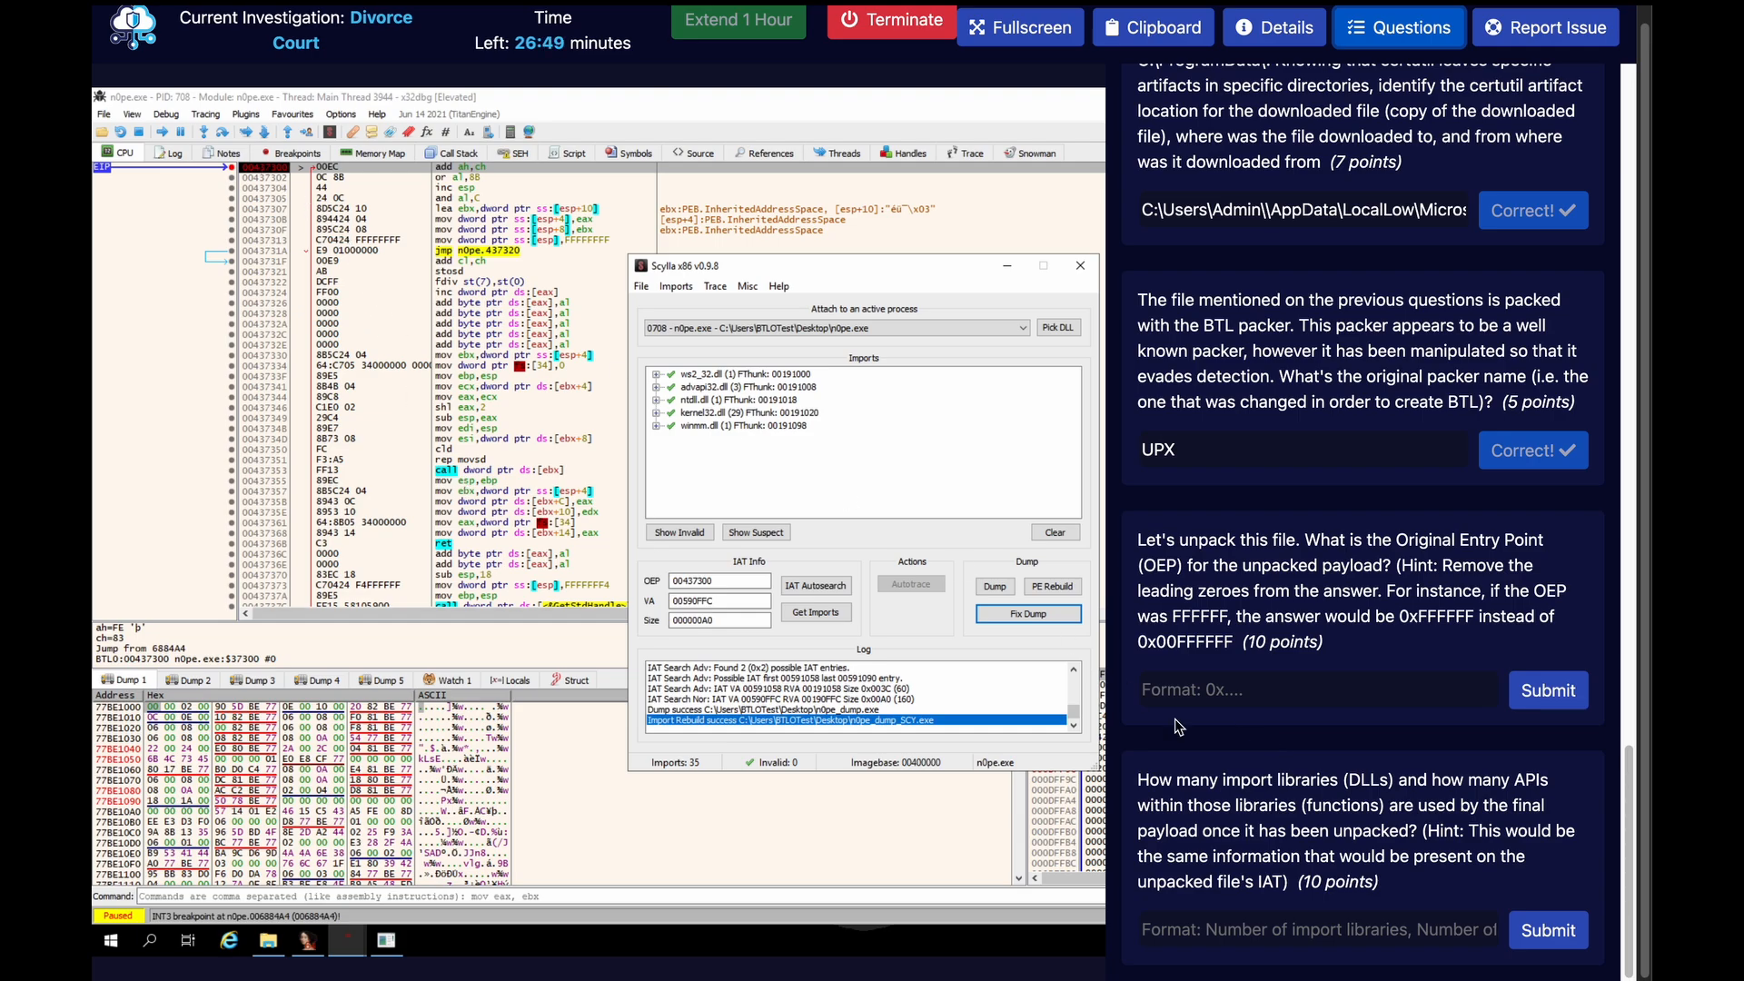
left_click(1213, 693)
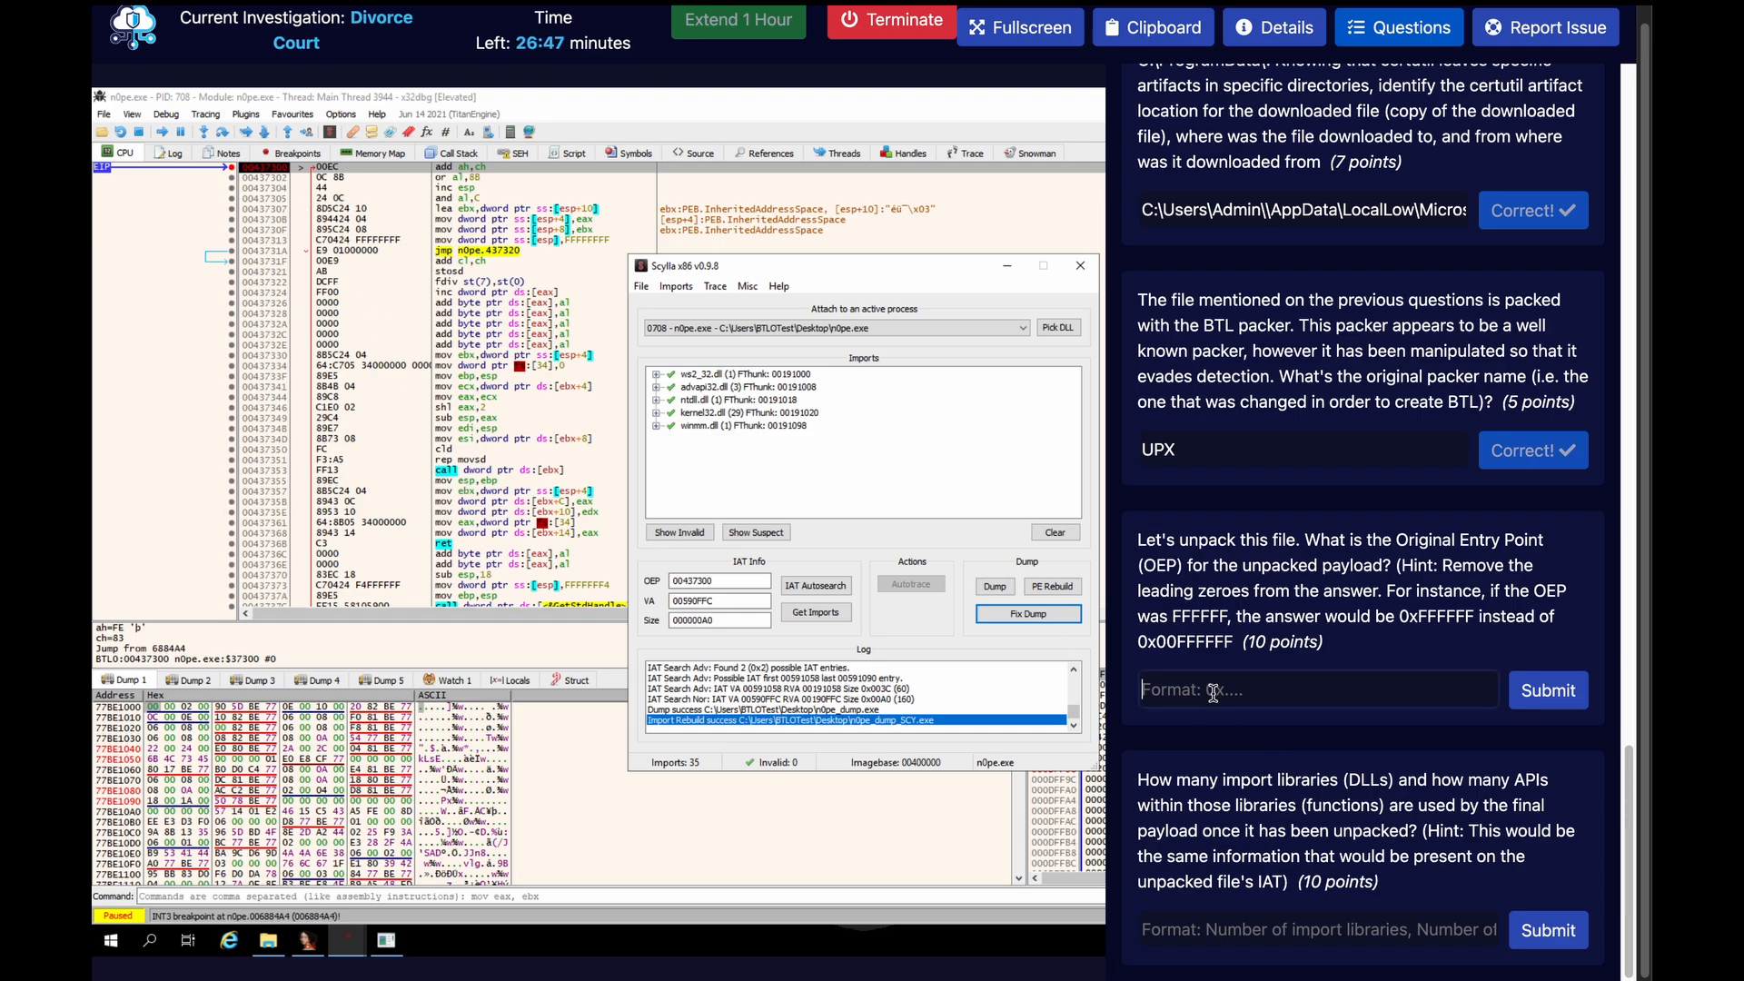
type("0x43")
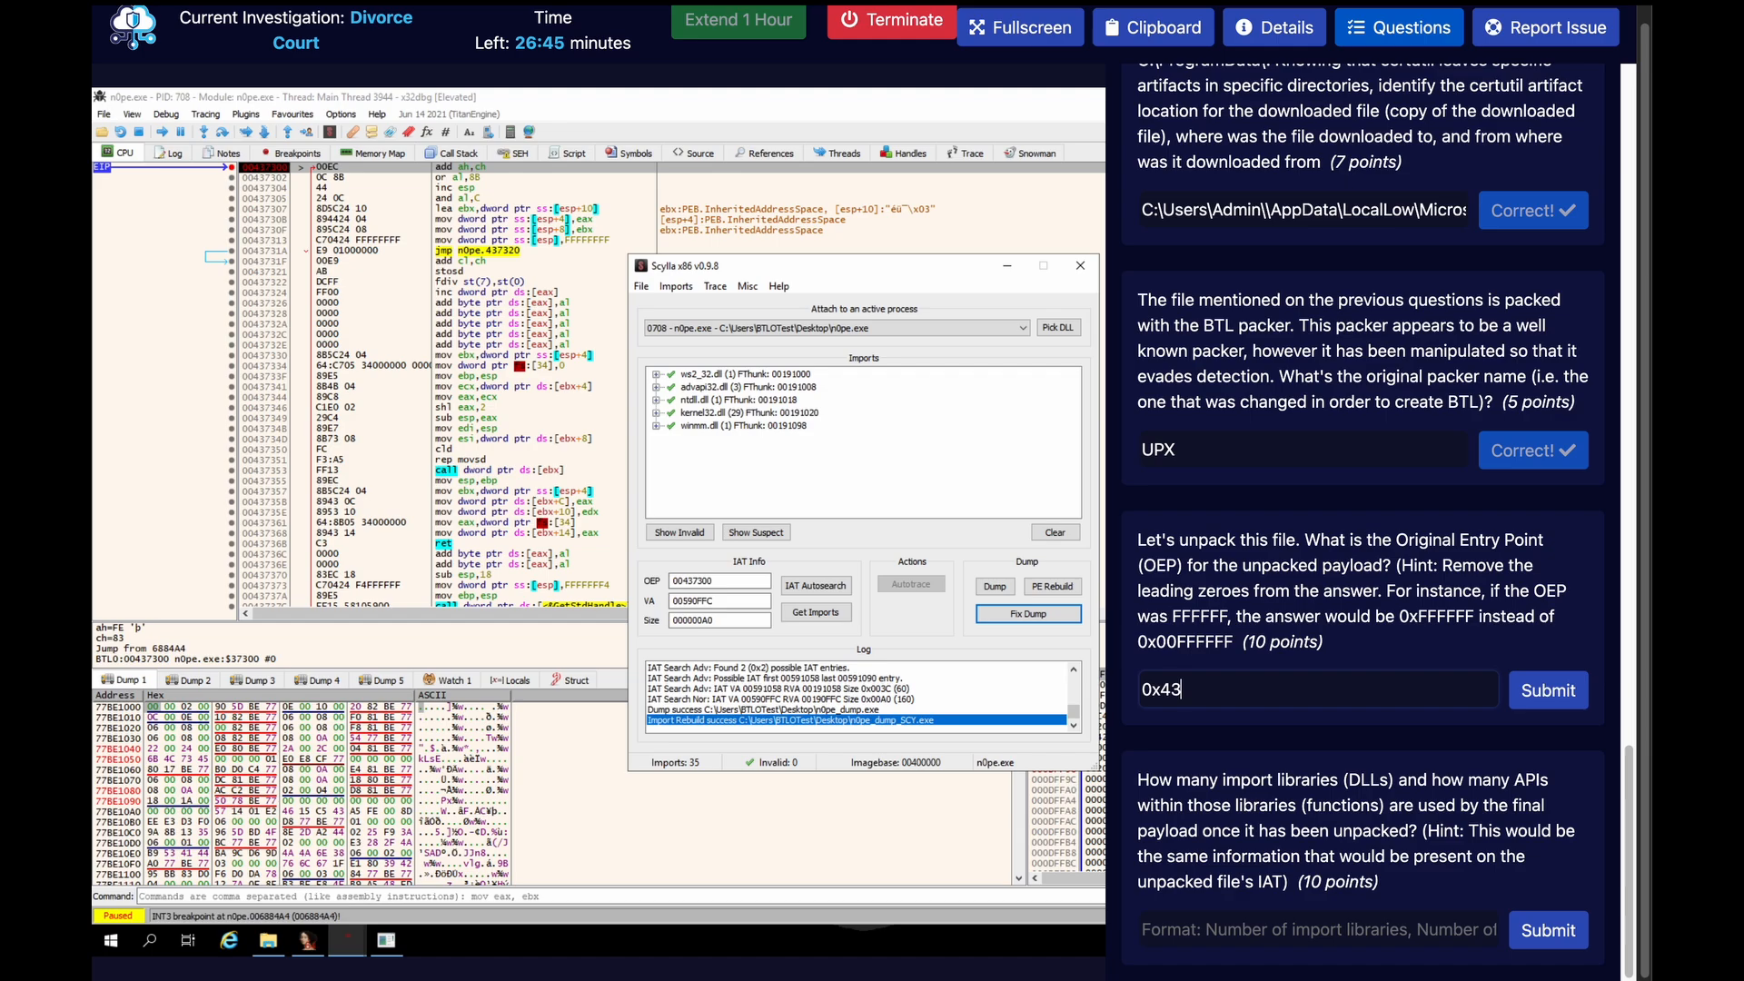
type("7300")
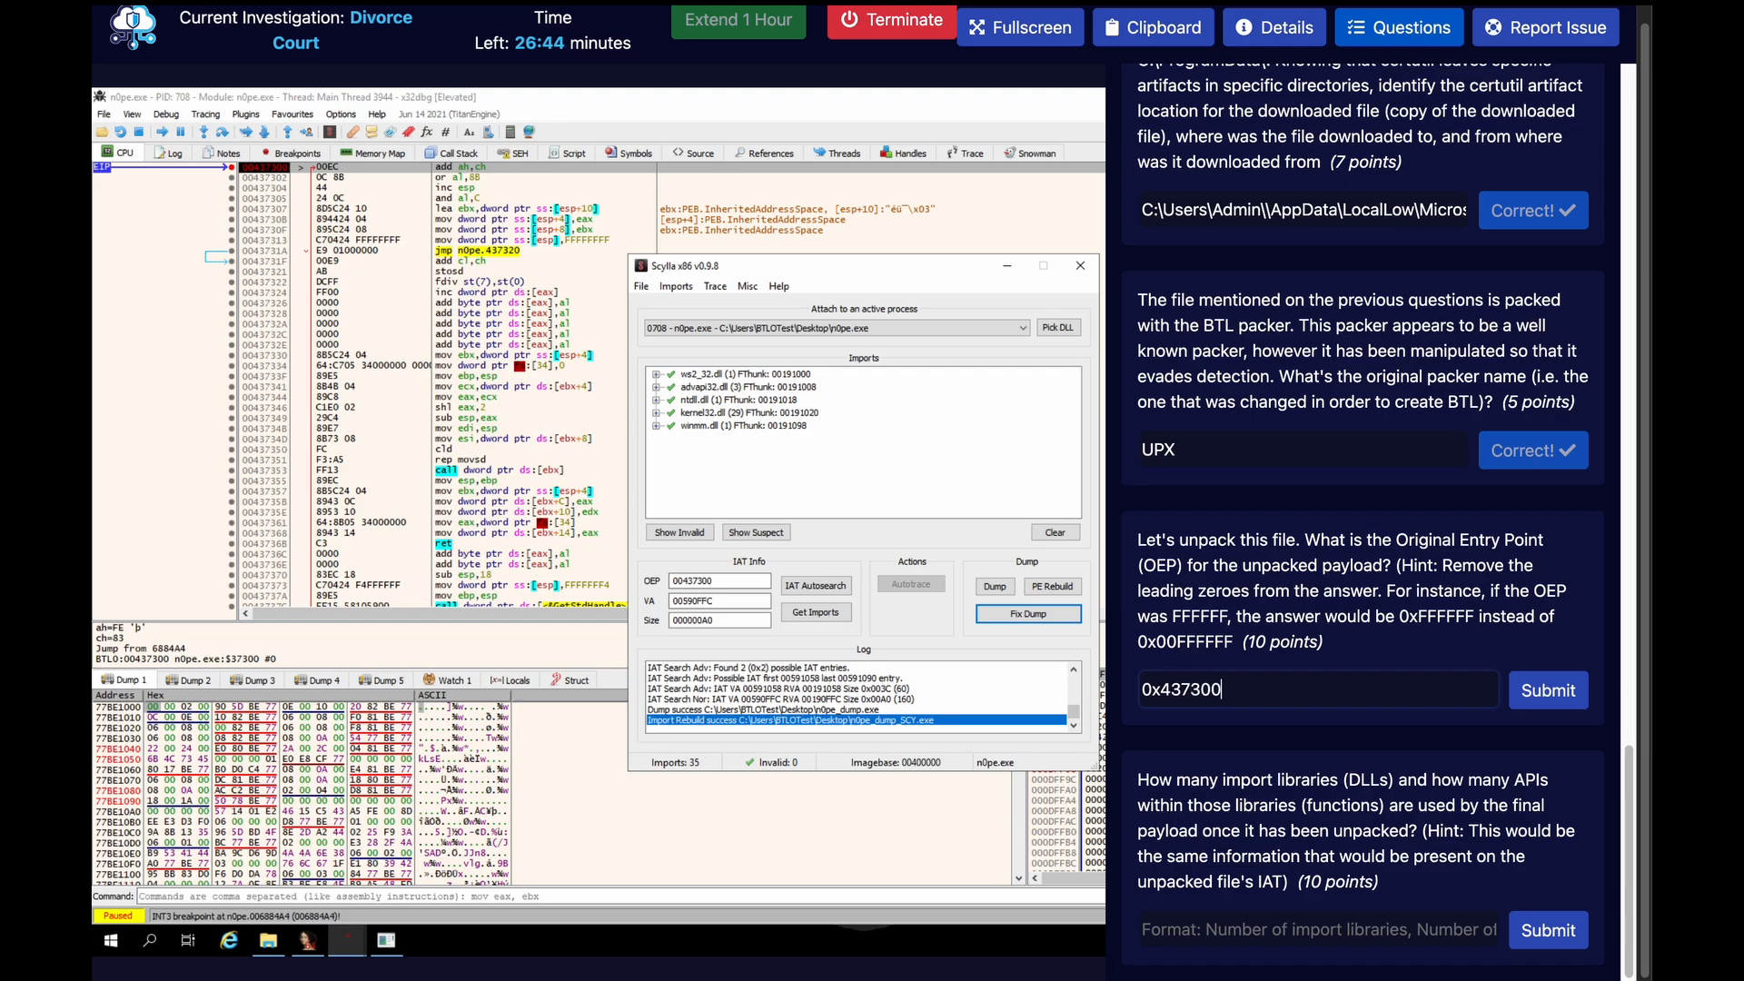
left_click(1549, 691)
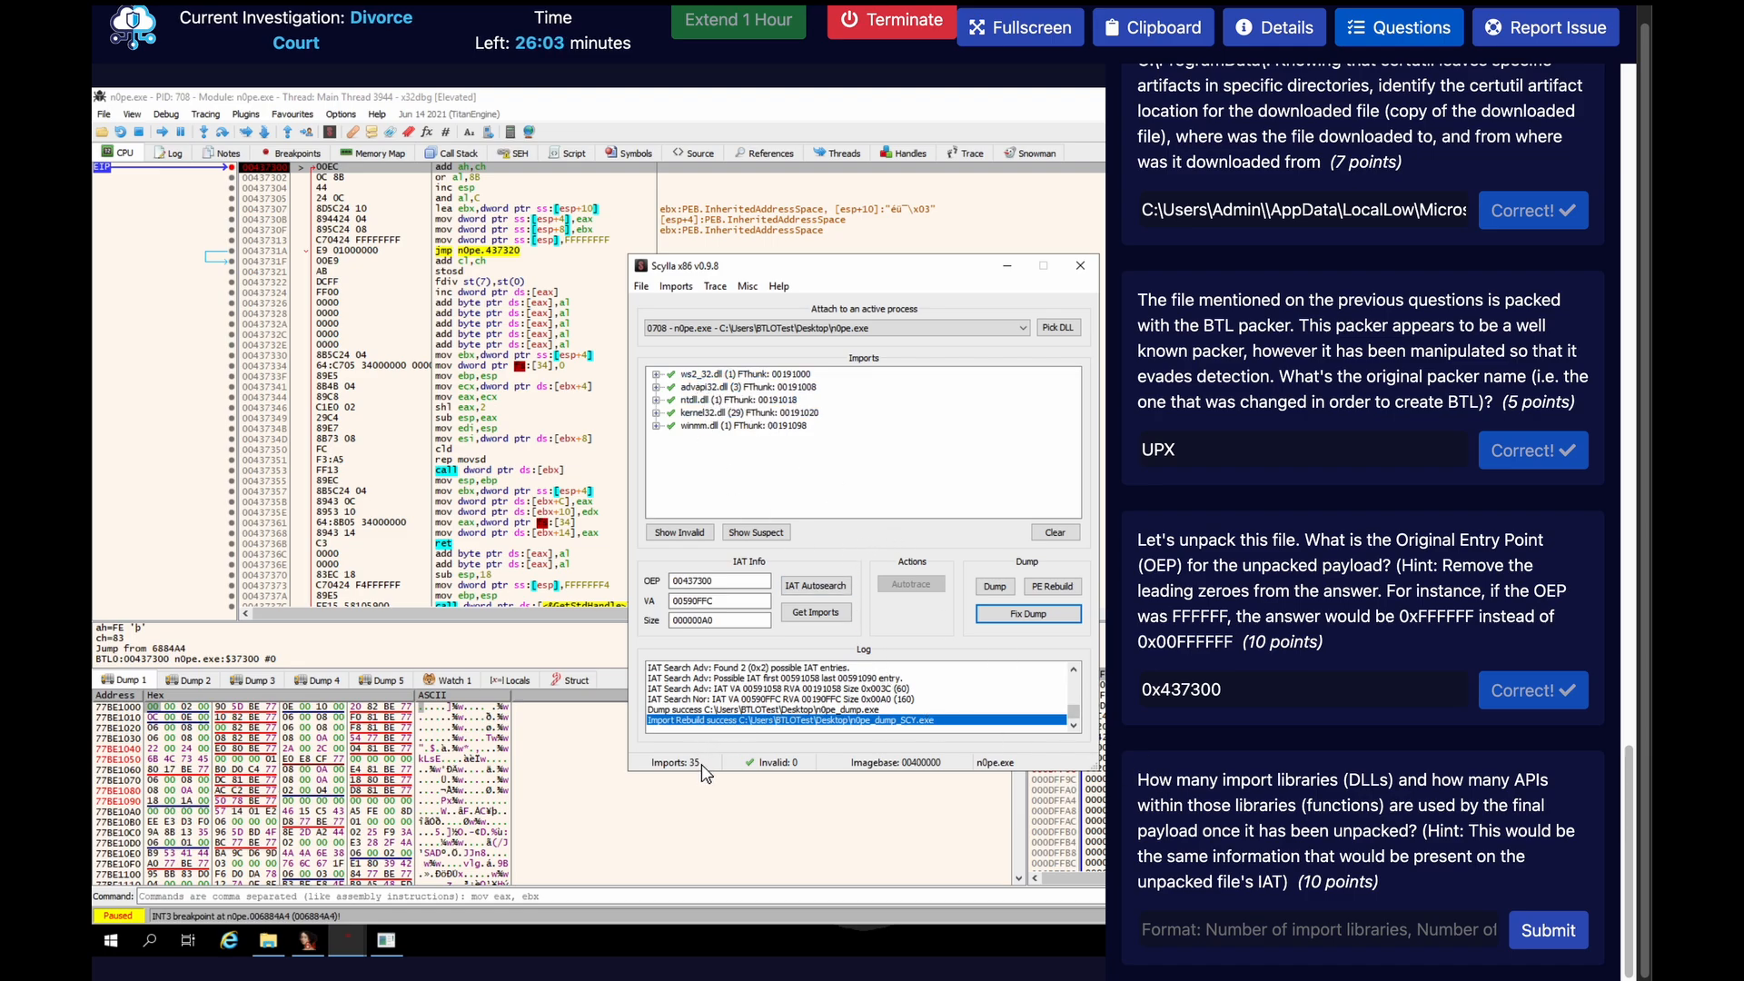
Fill in 5, 35 as the answer to the import libraries and APIs question and hide the question list
left_click(1249, 924)
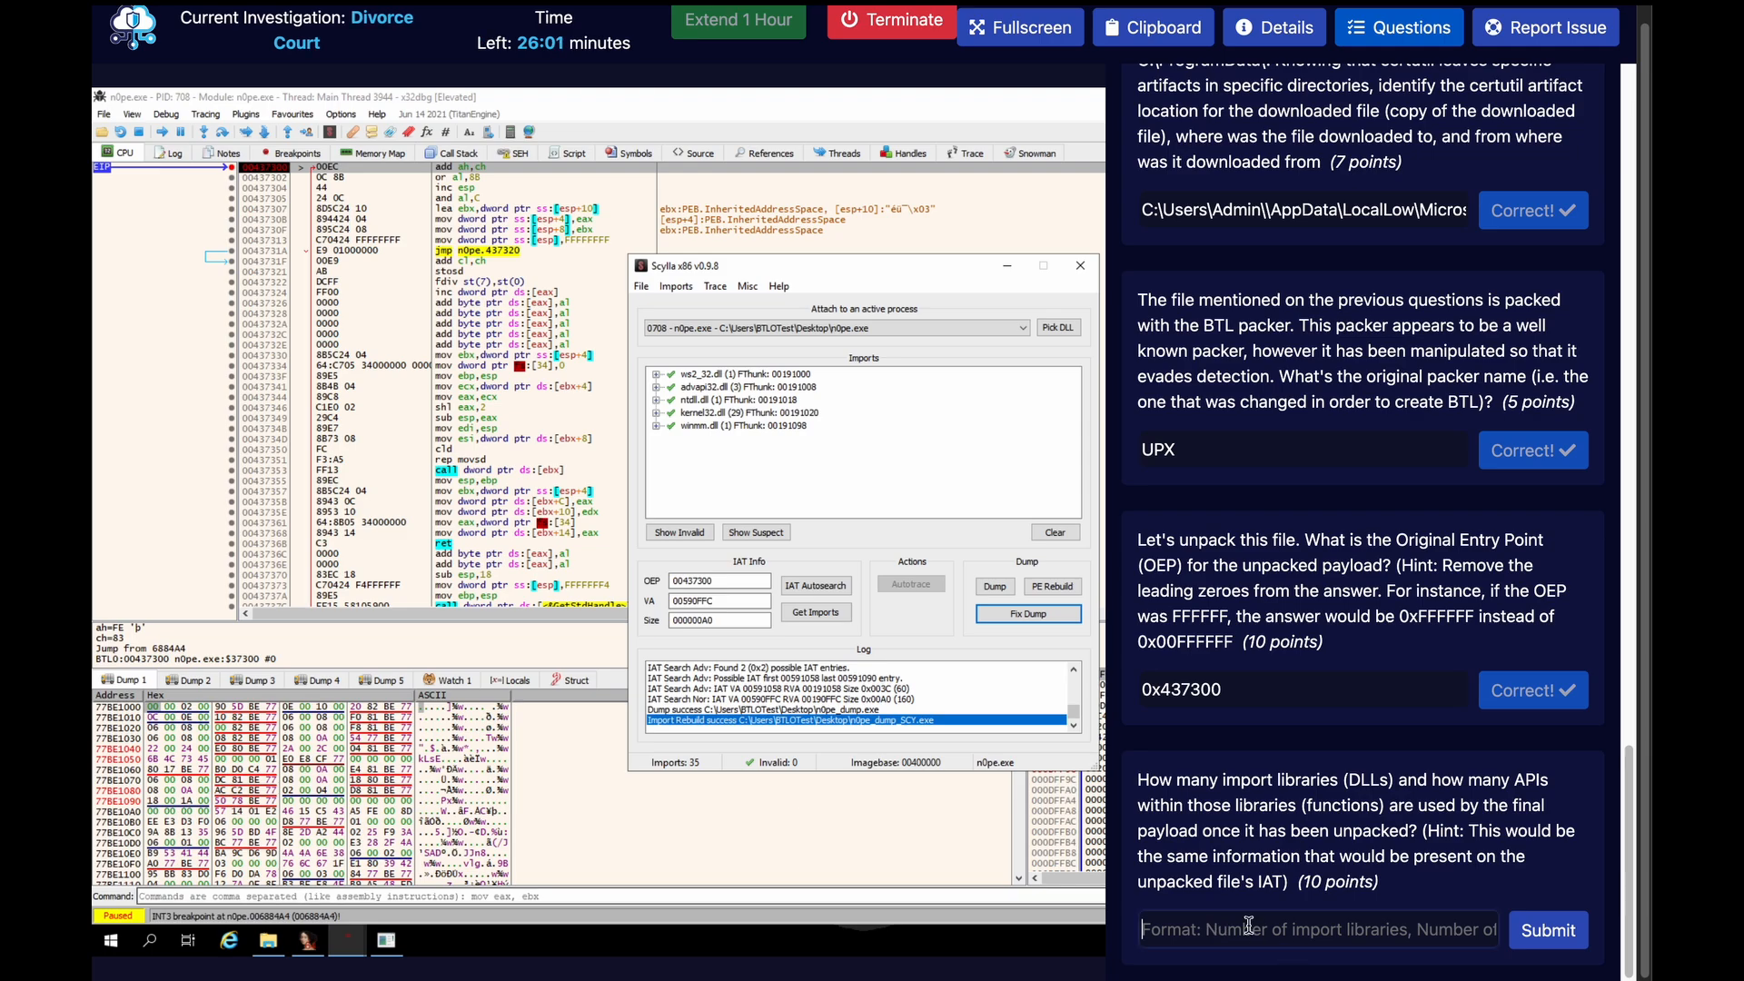
type("5, 35")
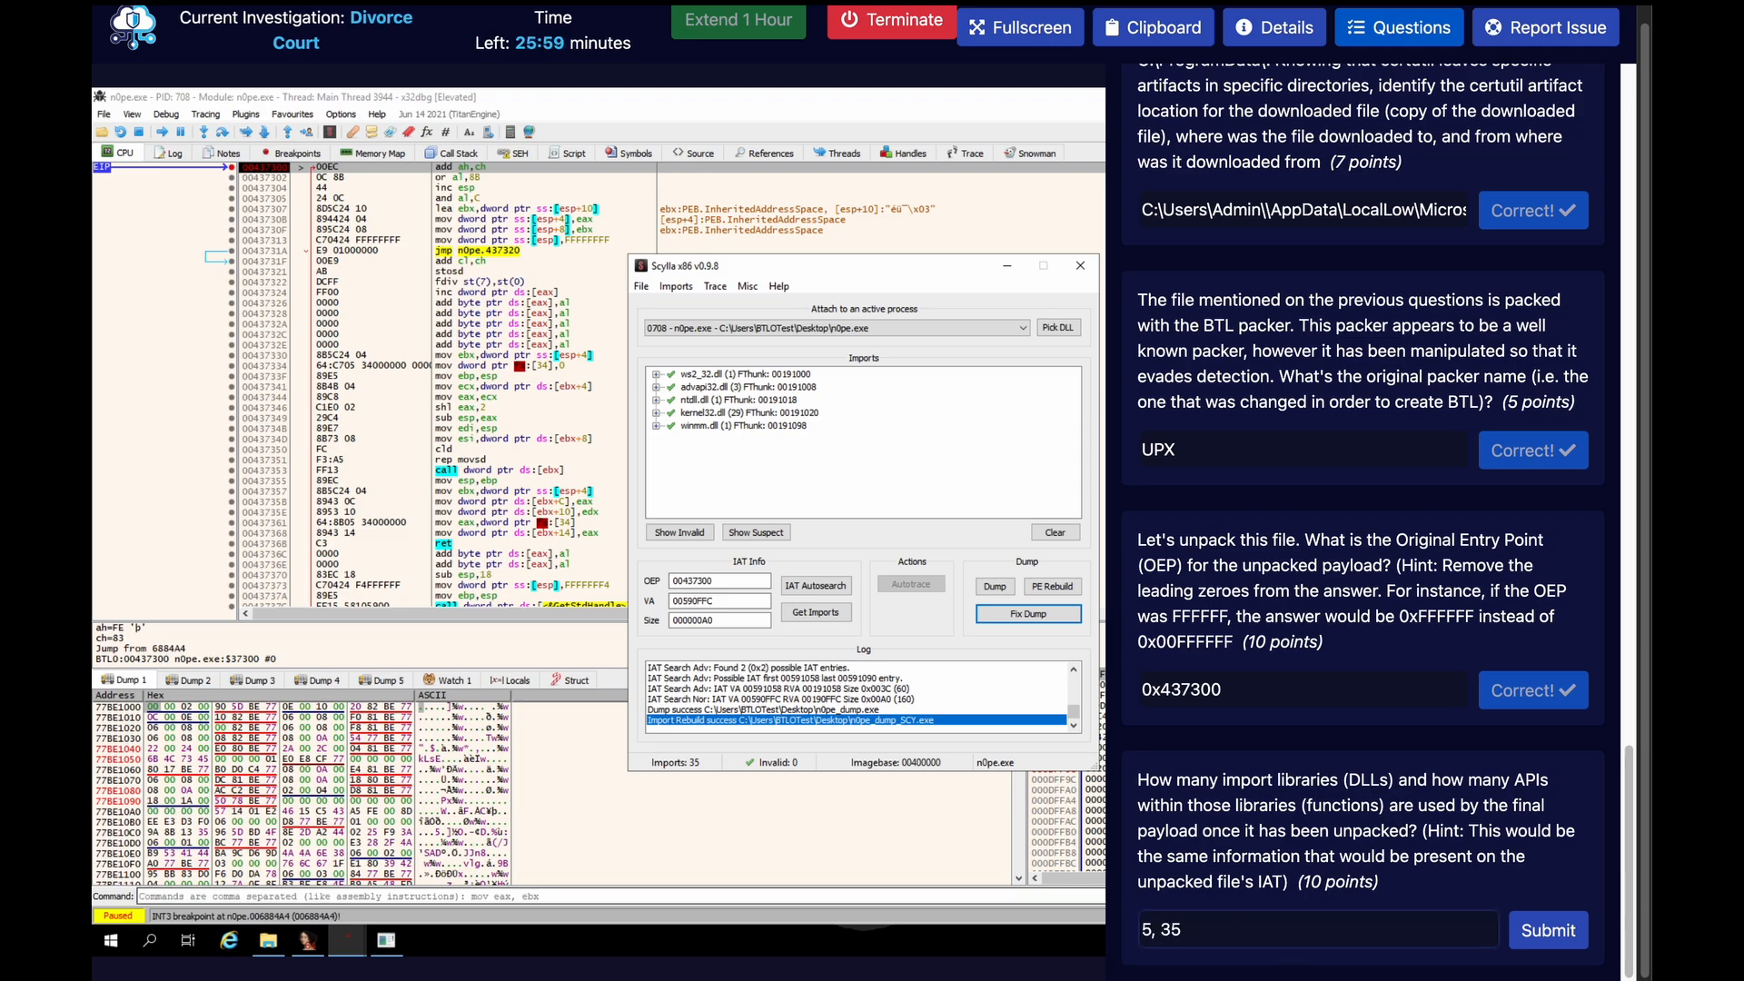
left_click(1395, 45)
Close Scylla and x32dbg, ending the n0pe.exe debugging session
left_click(1081, 268)
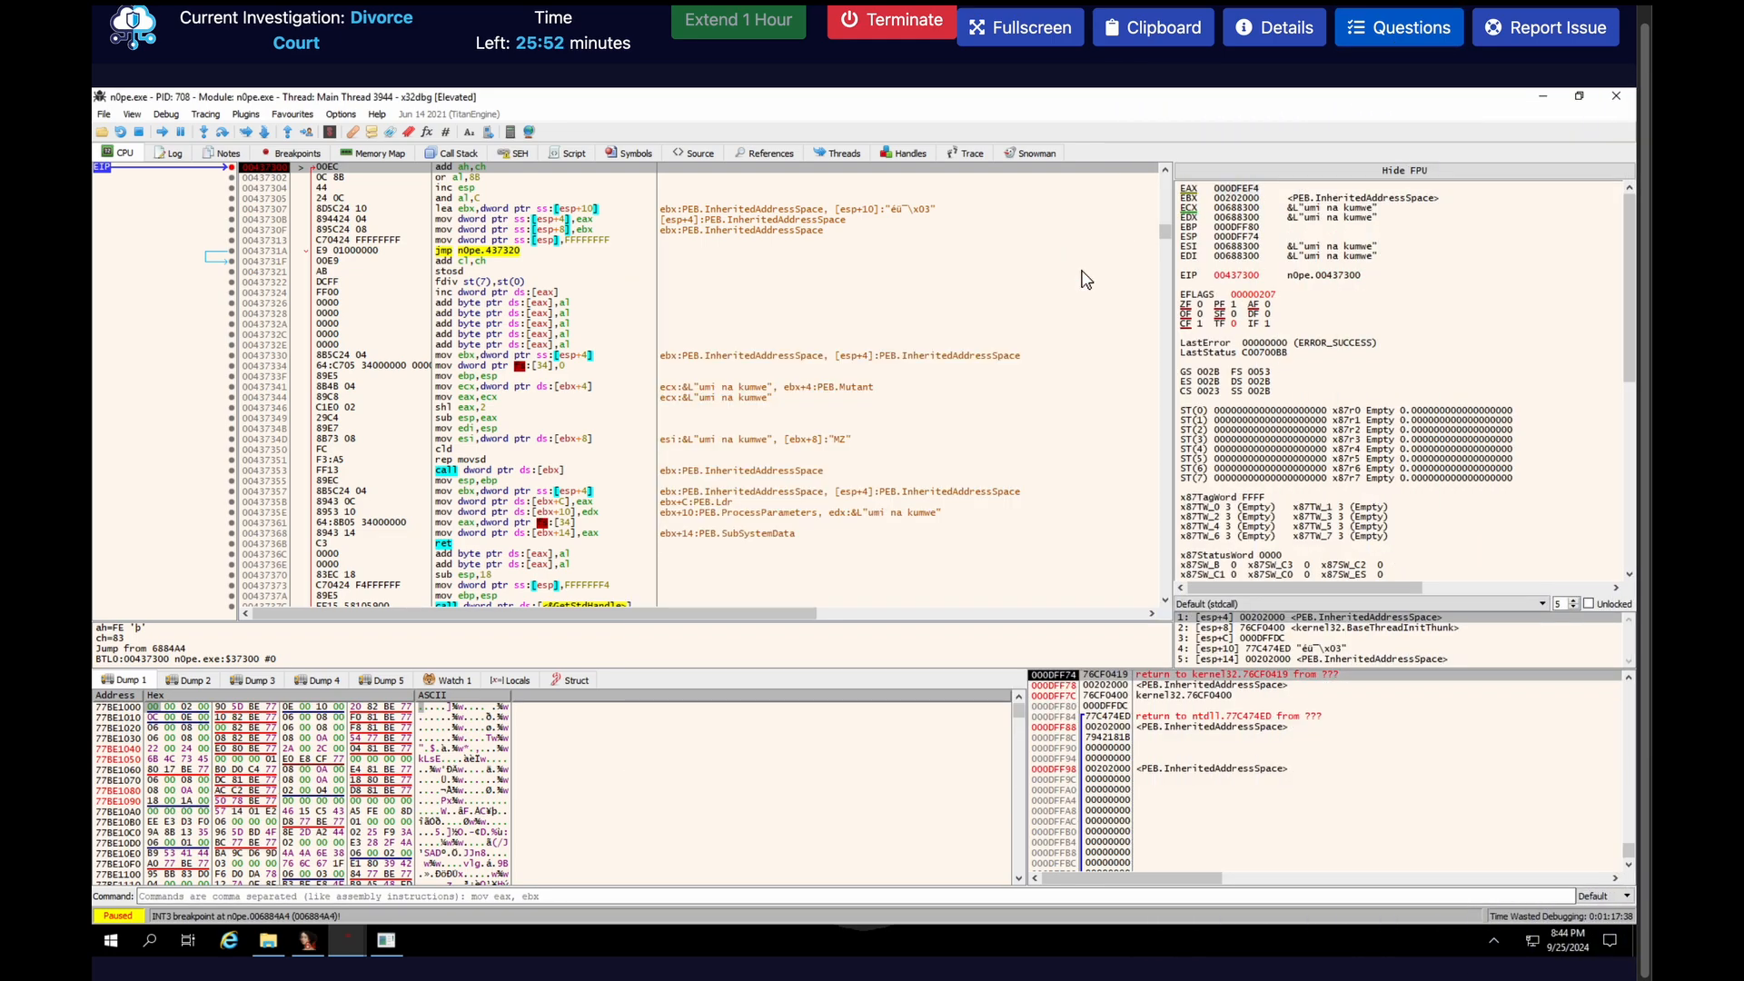
left_click(1626, 98)
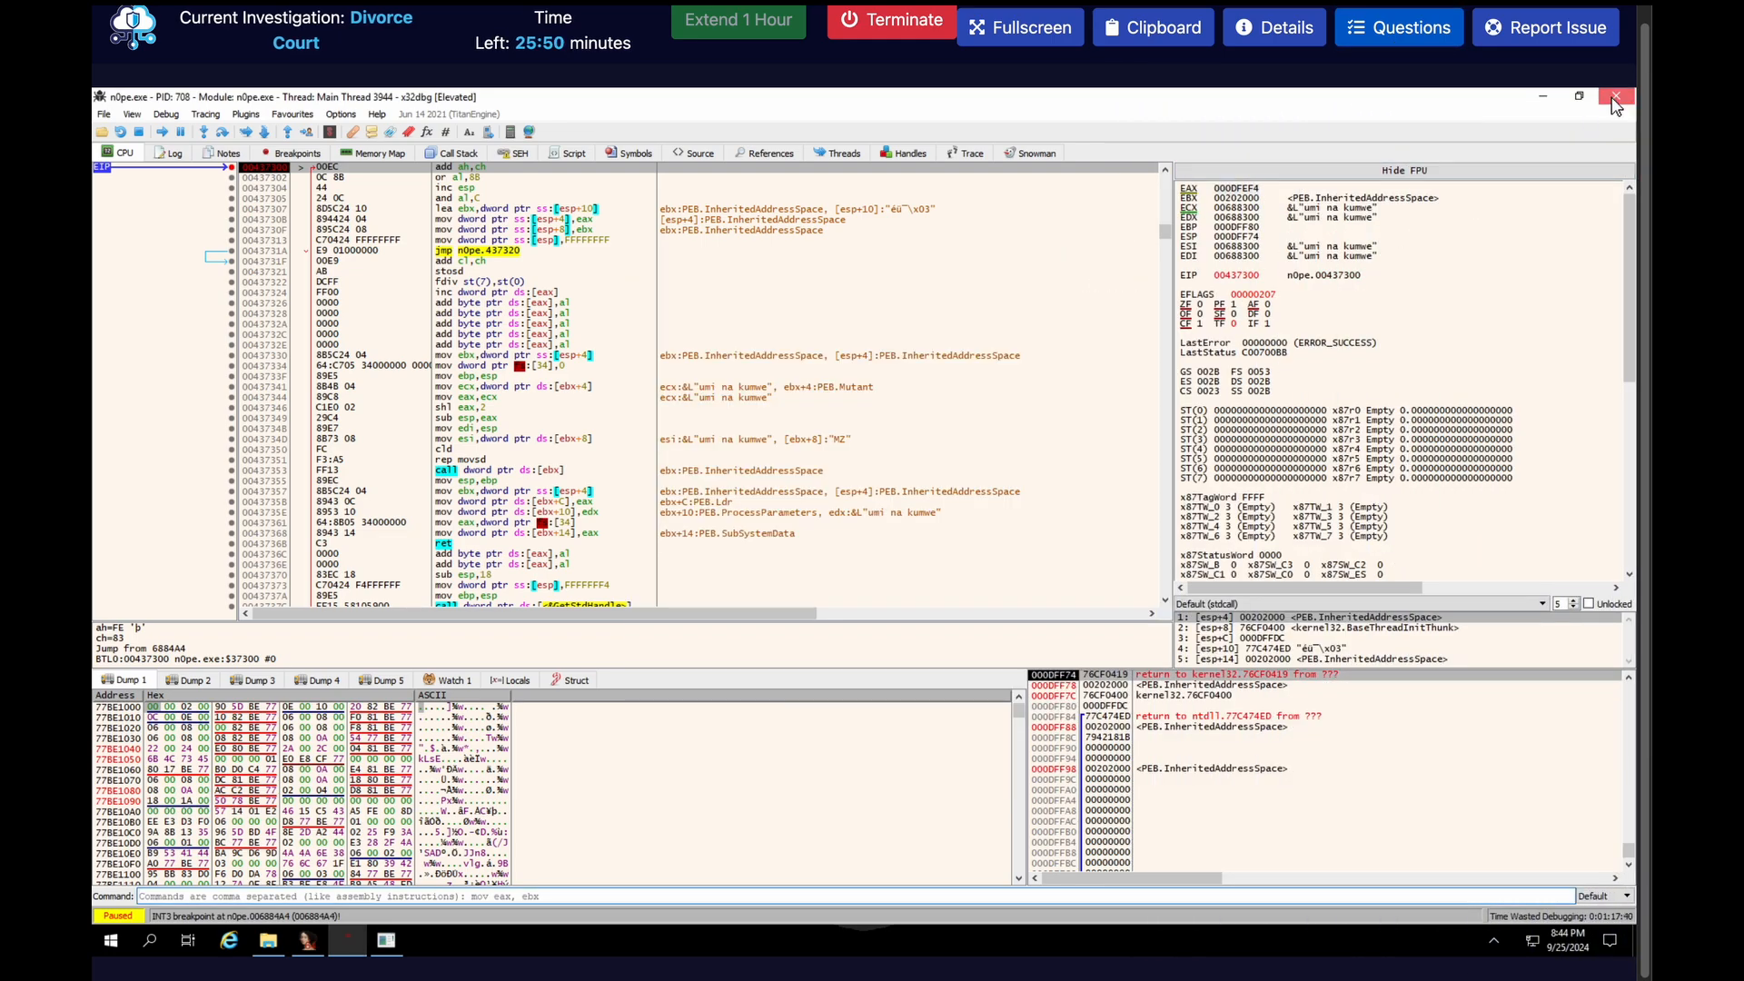
left_click(952, 539)
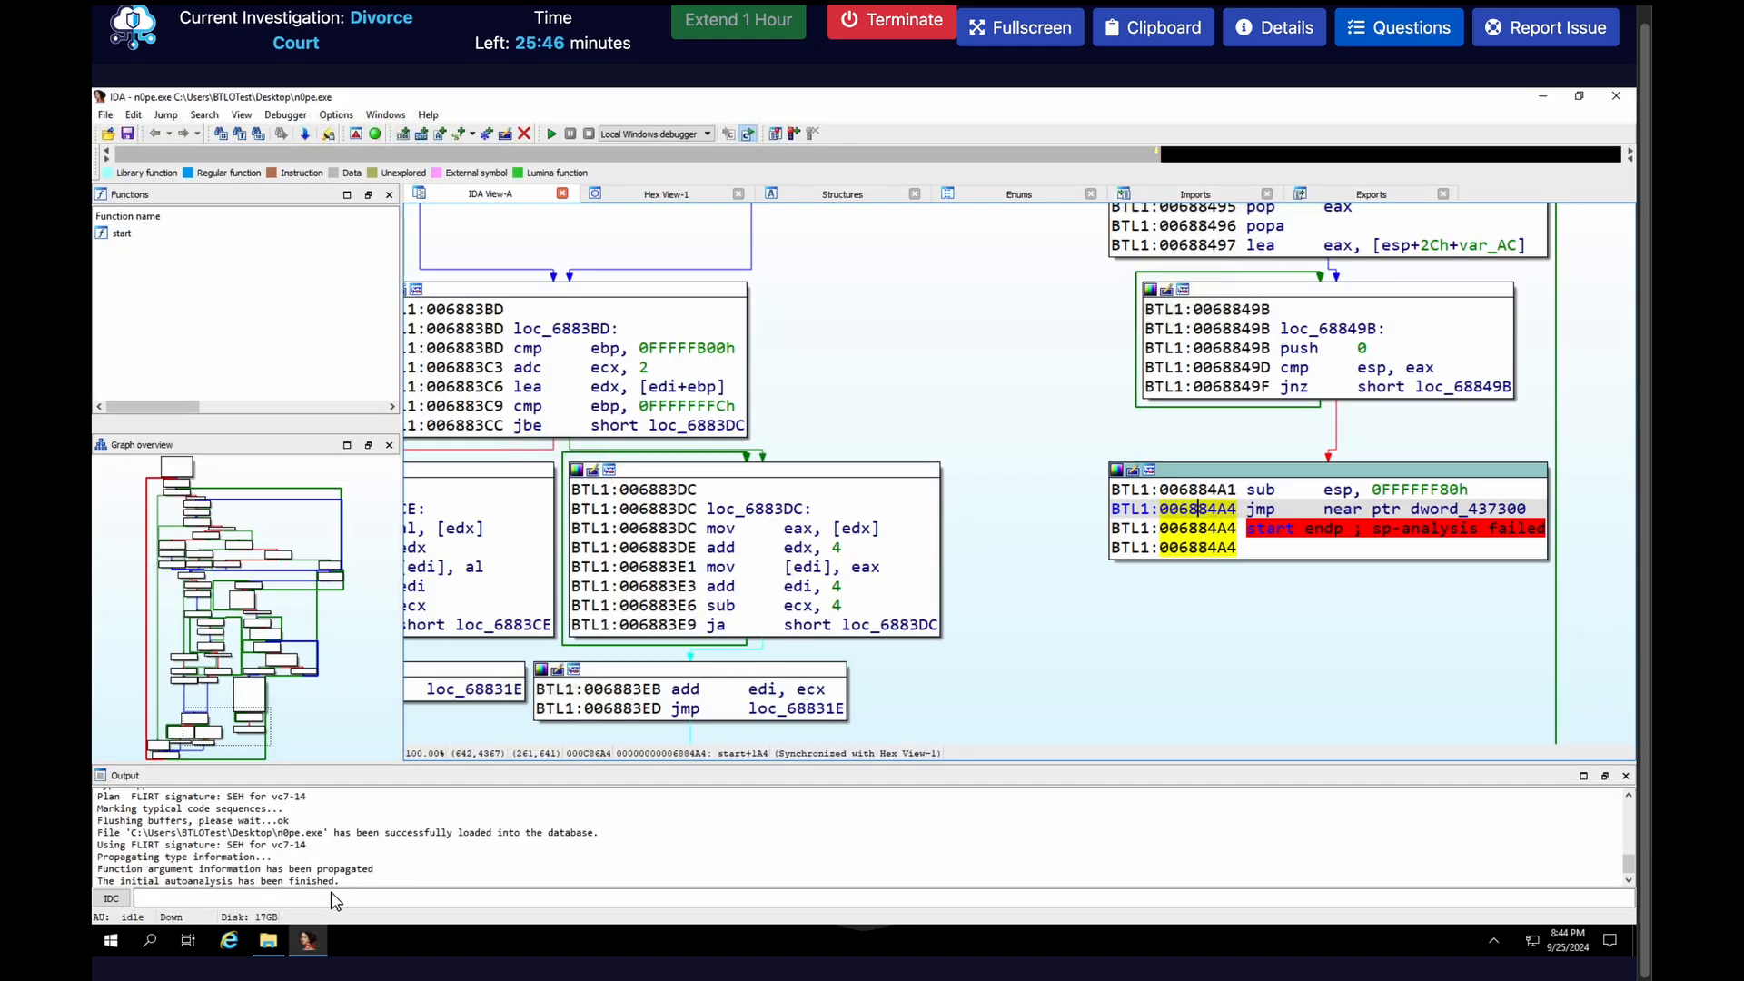
Launch pestudio from the Tools folder and close IDA without saving the n0pe.exe database
left_click(268, 940)
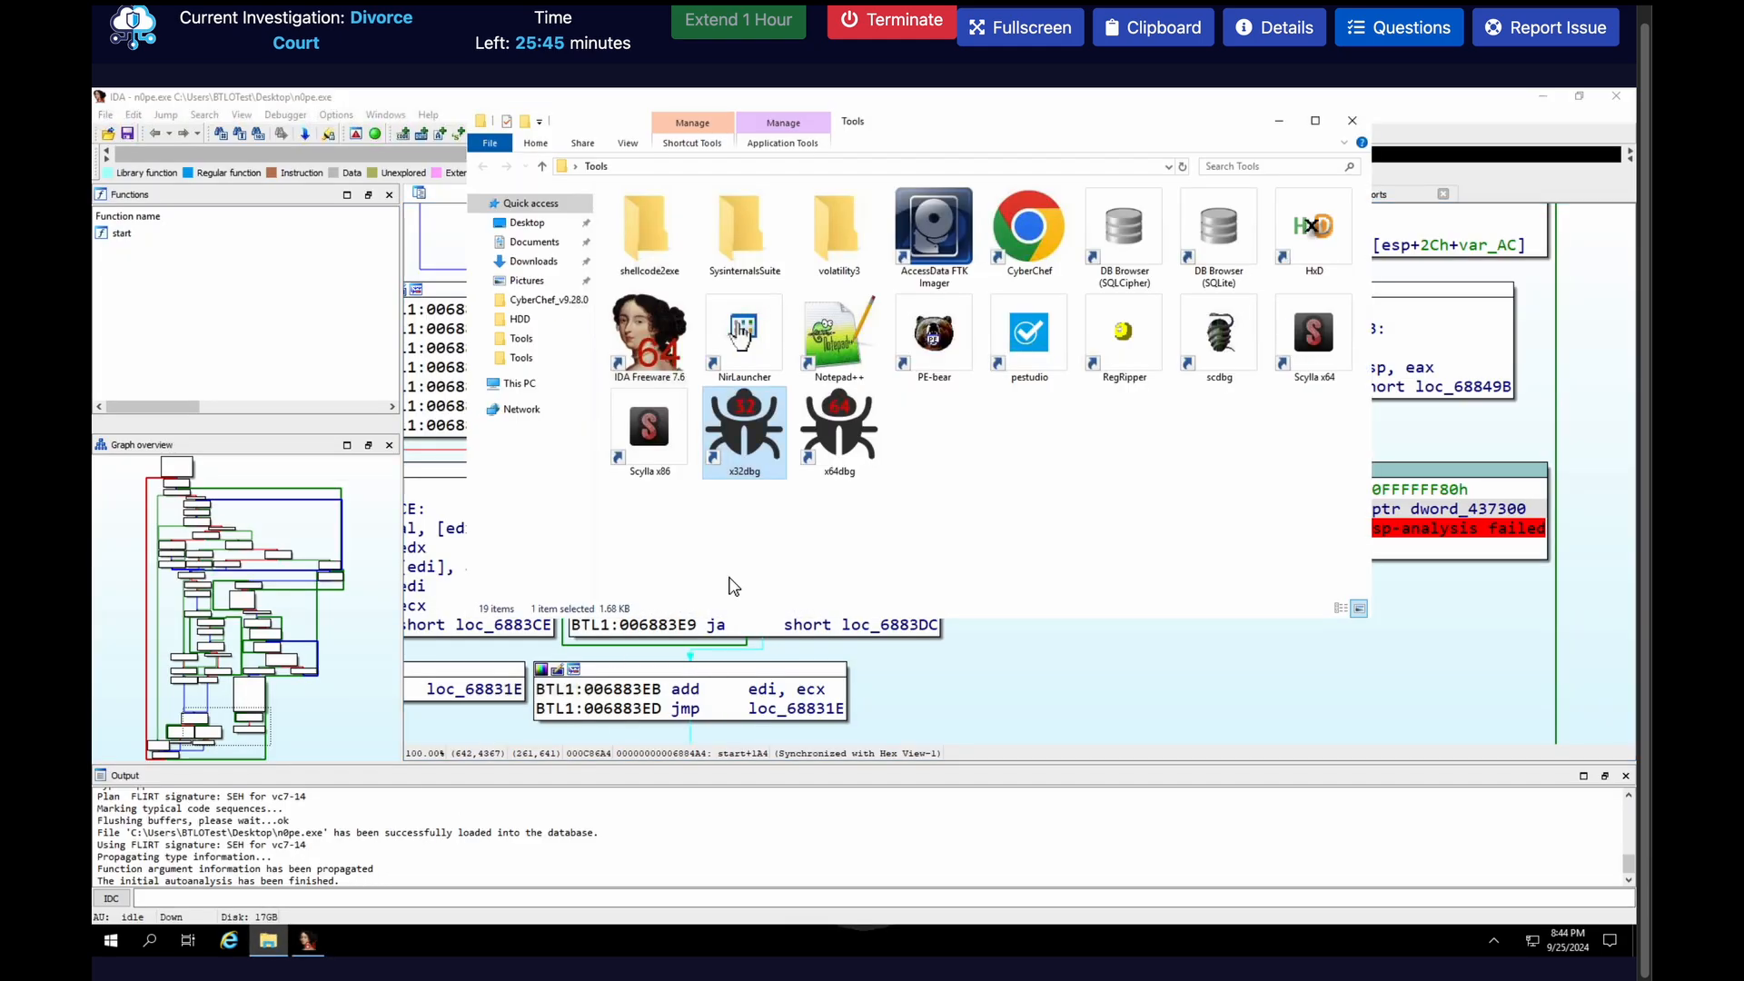
double_click(1045, 367)
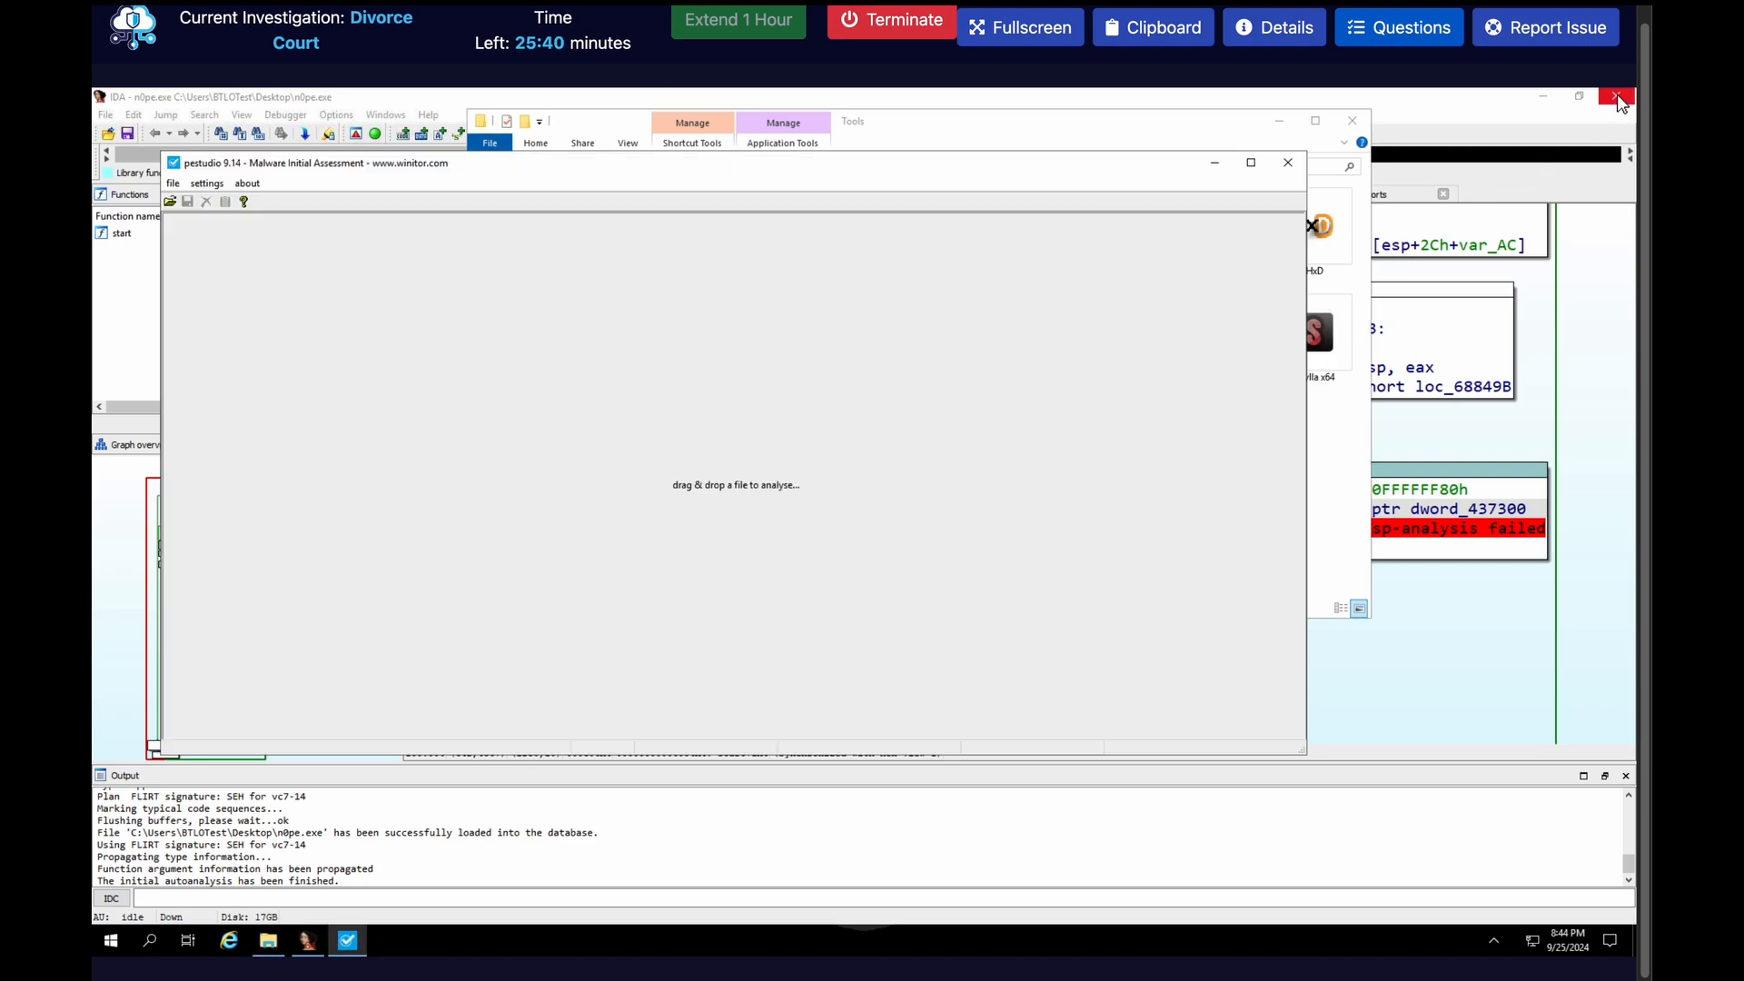
left_click(1618, 98)
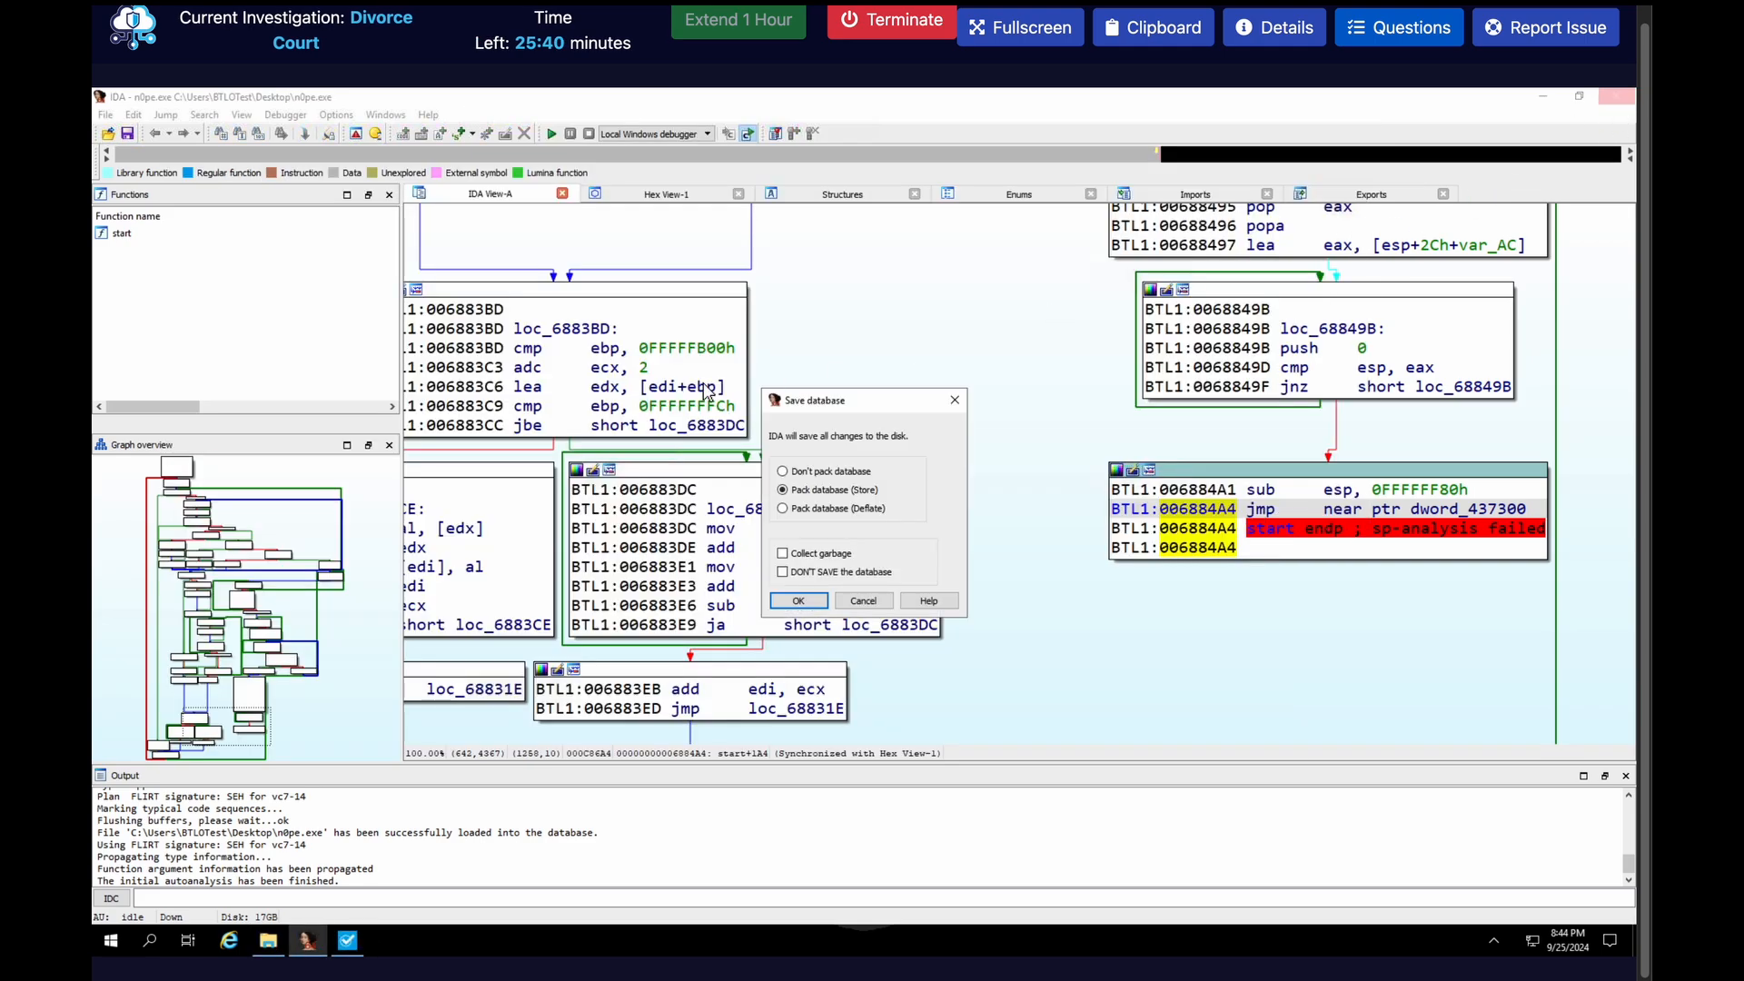
left_click(781, 571)
left_click(799, 600)
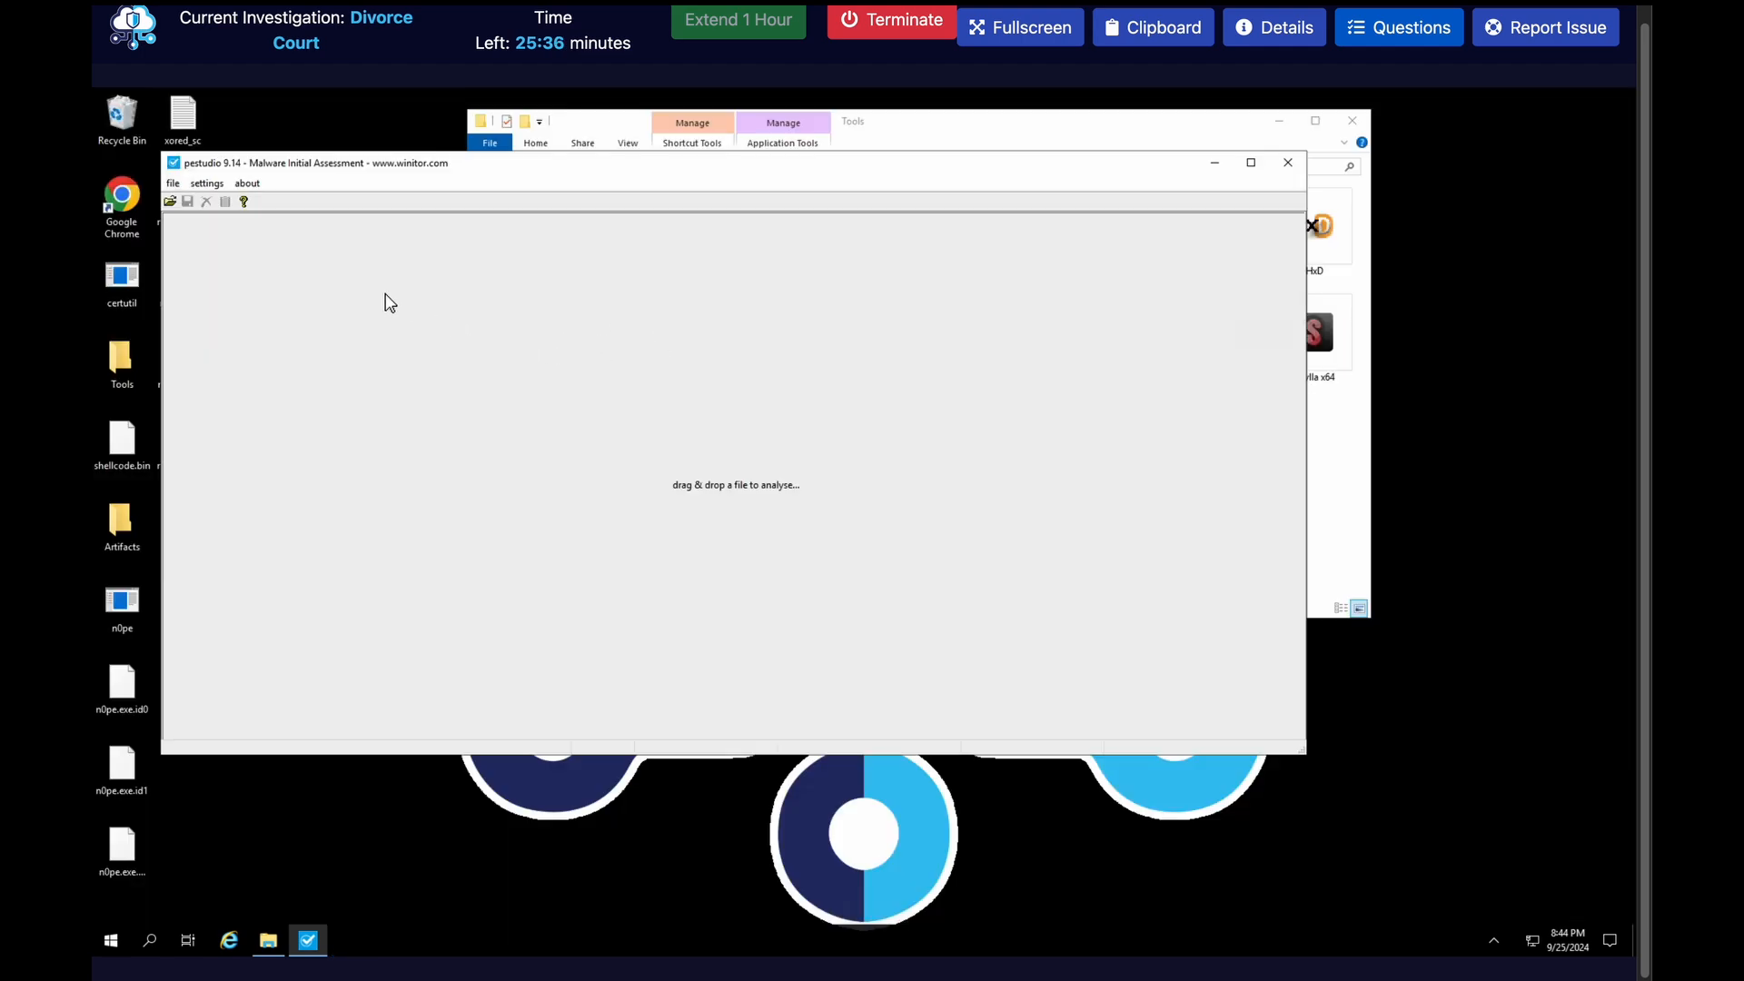
Open the rebuilt dump n0pe_dump_SCY from the Desktop in pestudio for analysis
left_click(170, 202)
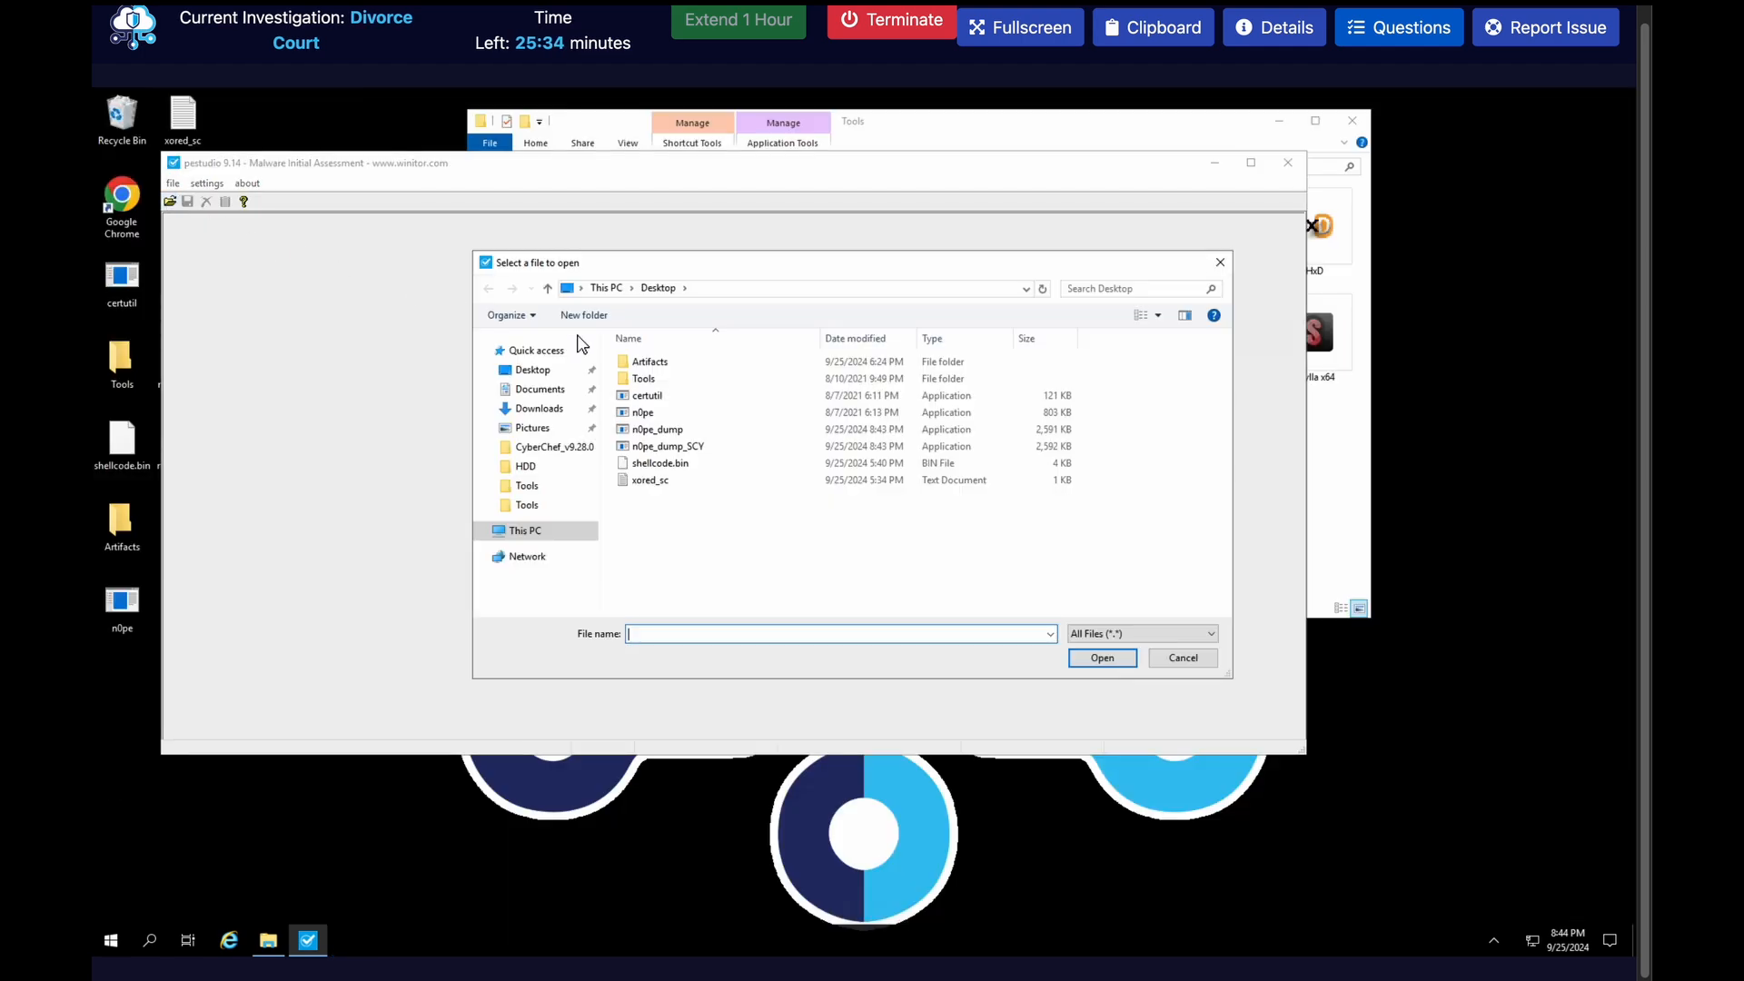
left_click(730, 454)
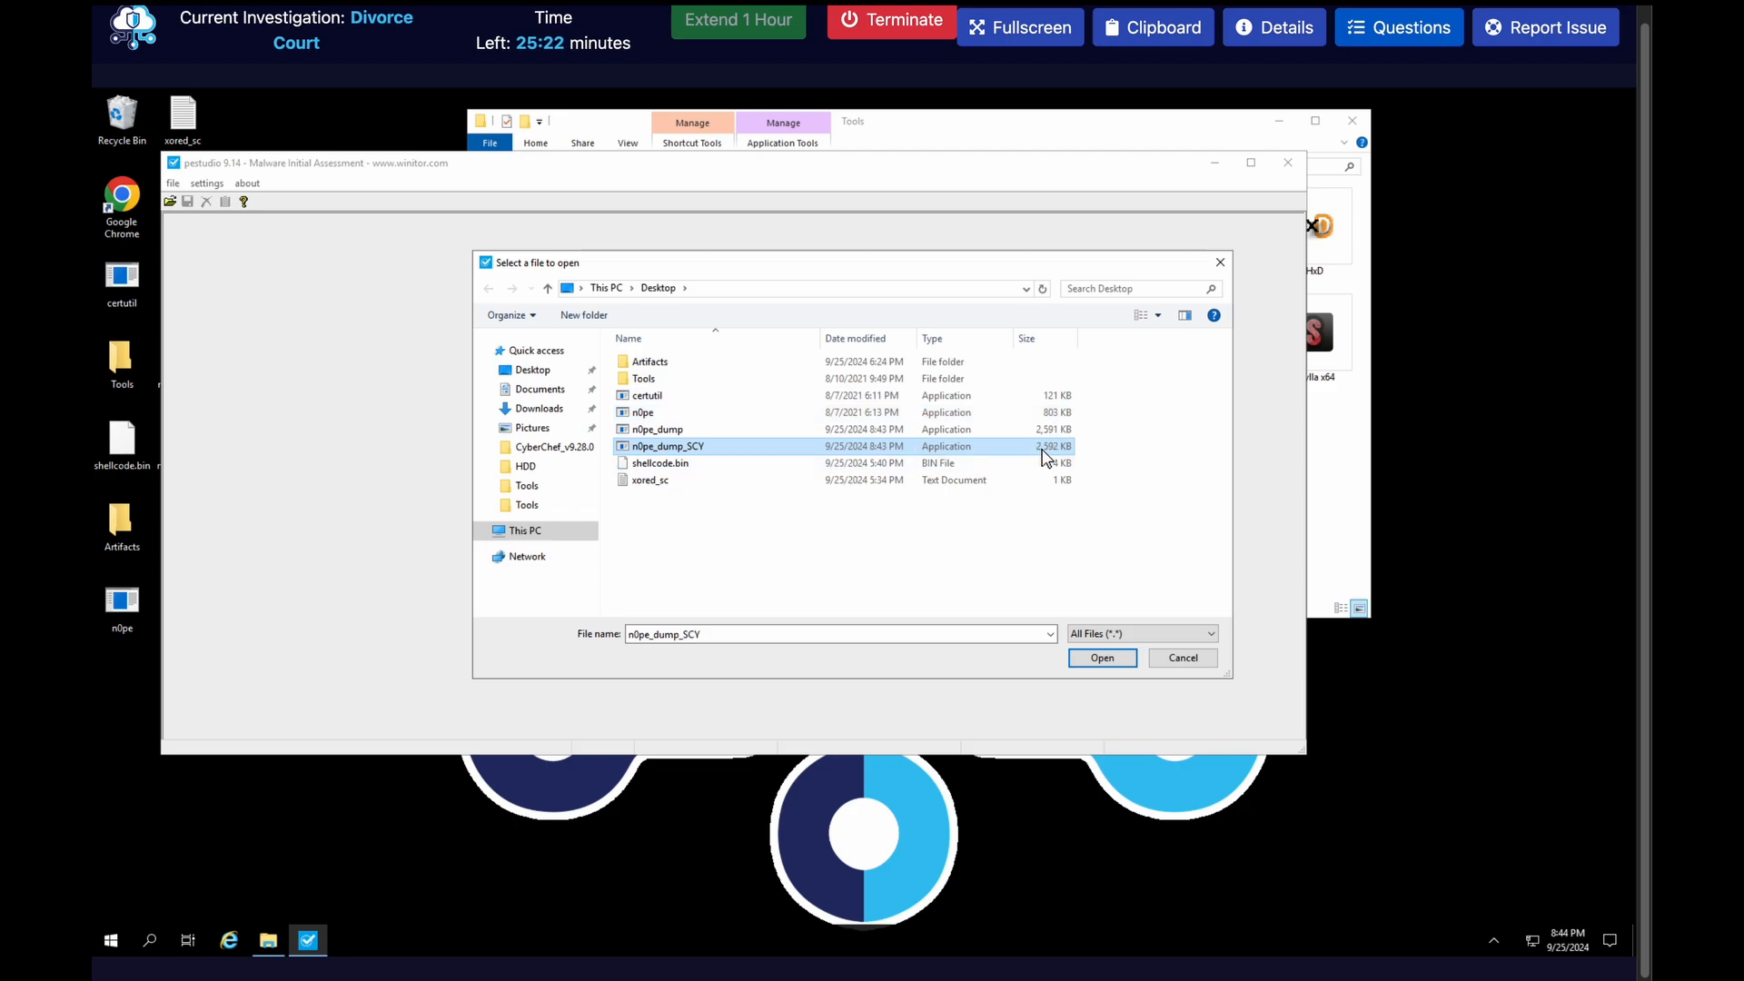
left_click(1103, 657)
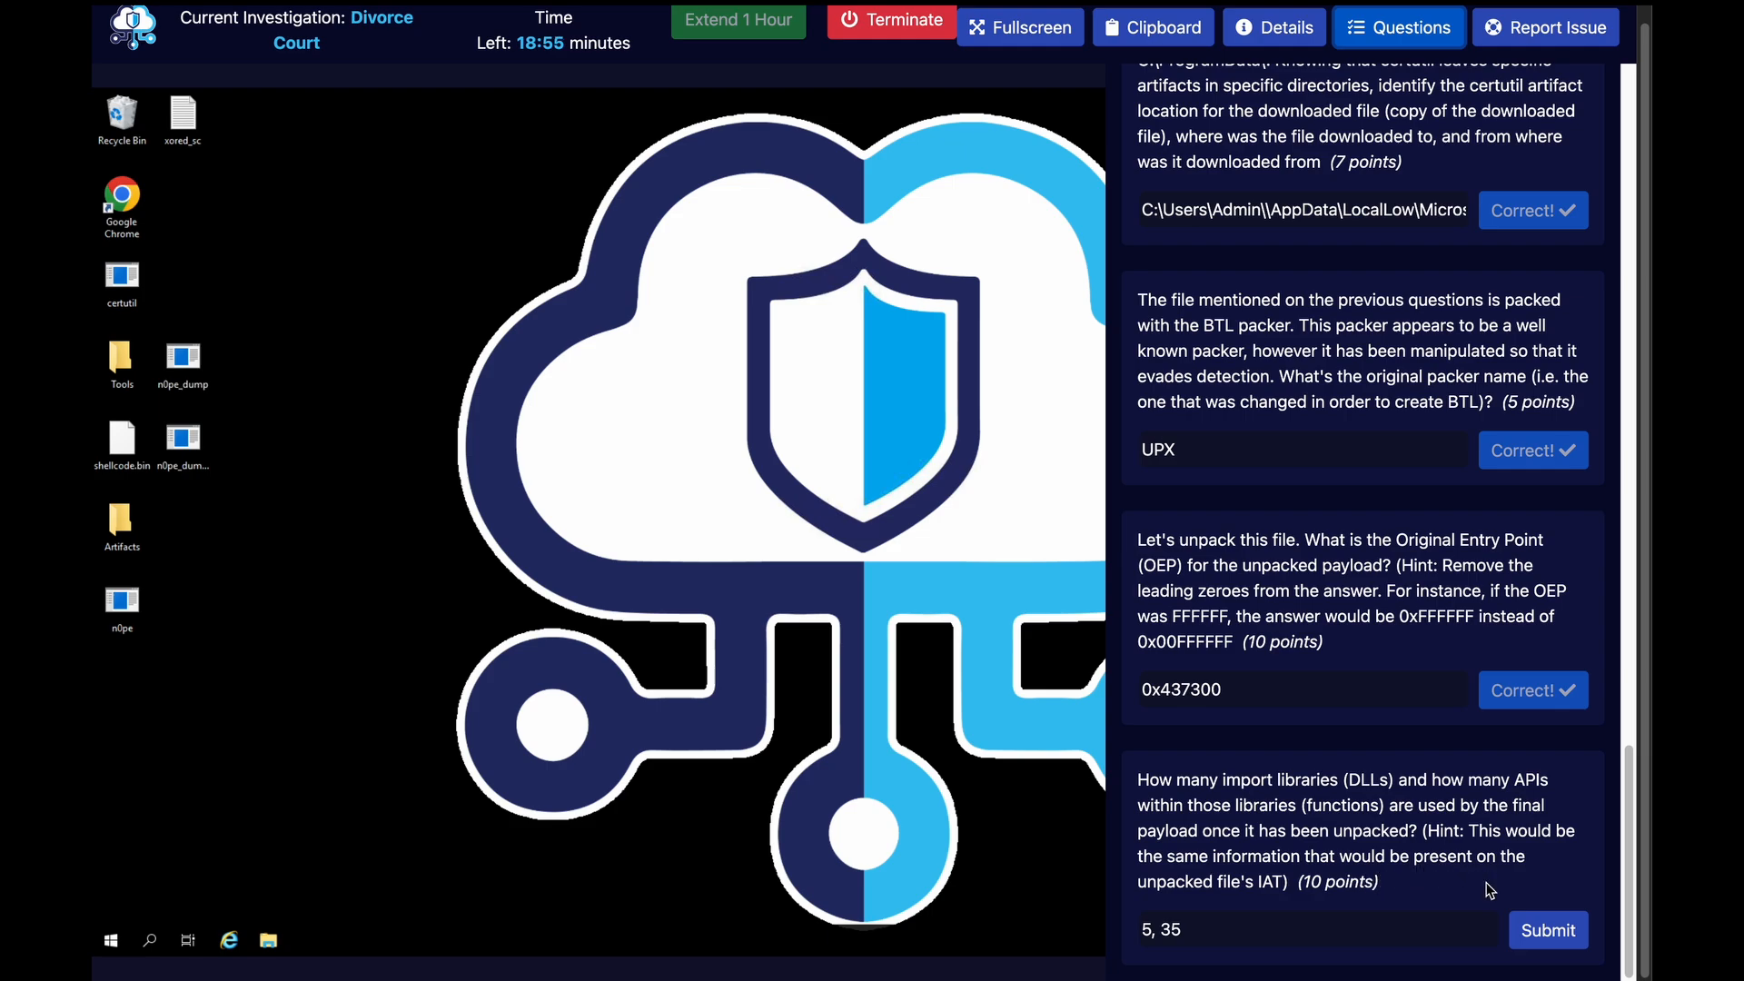
Submit the filled-in answer 5, 35 for the import libraries and APIs question
left_click(1528, 927)
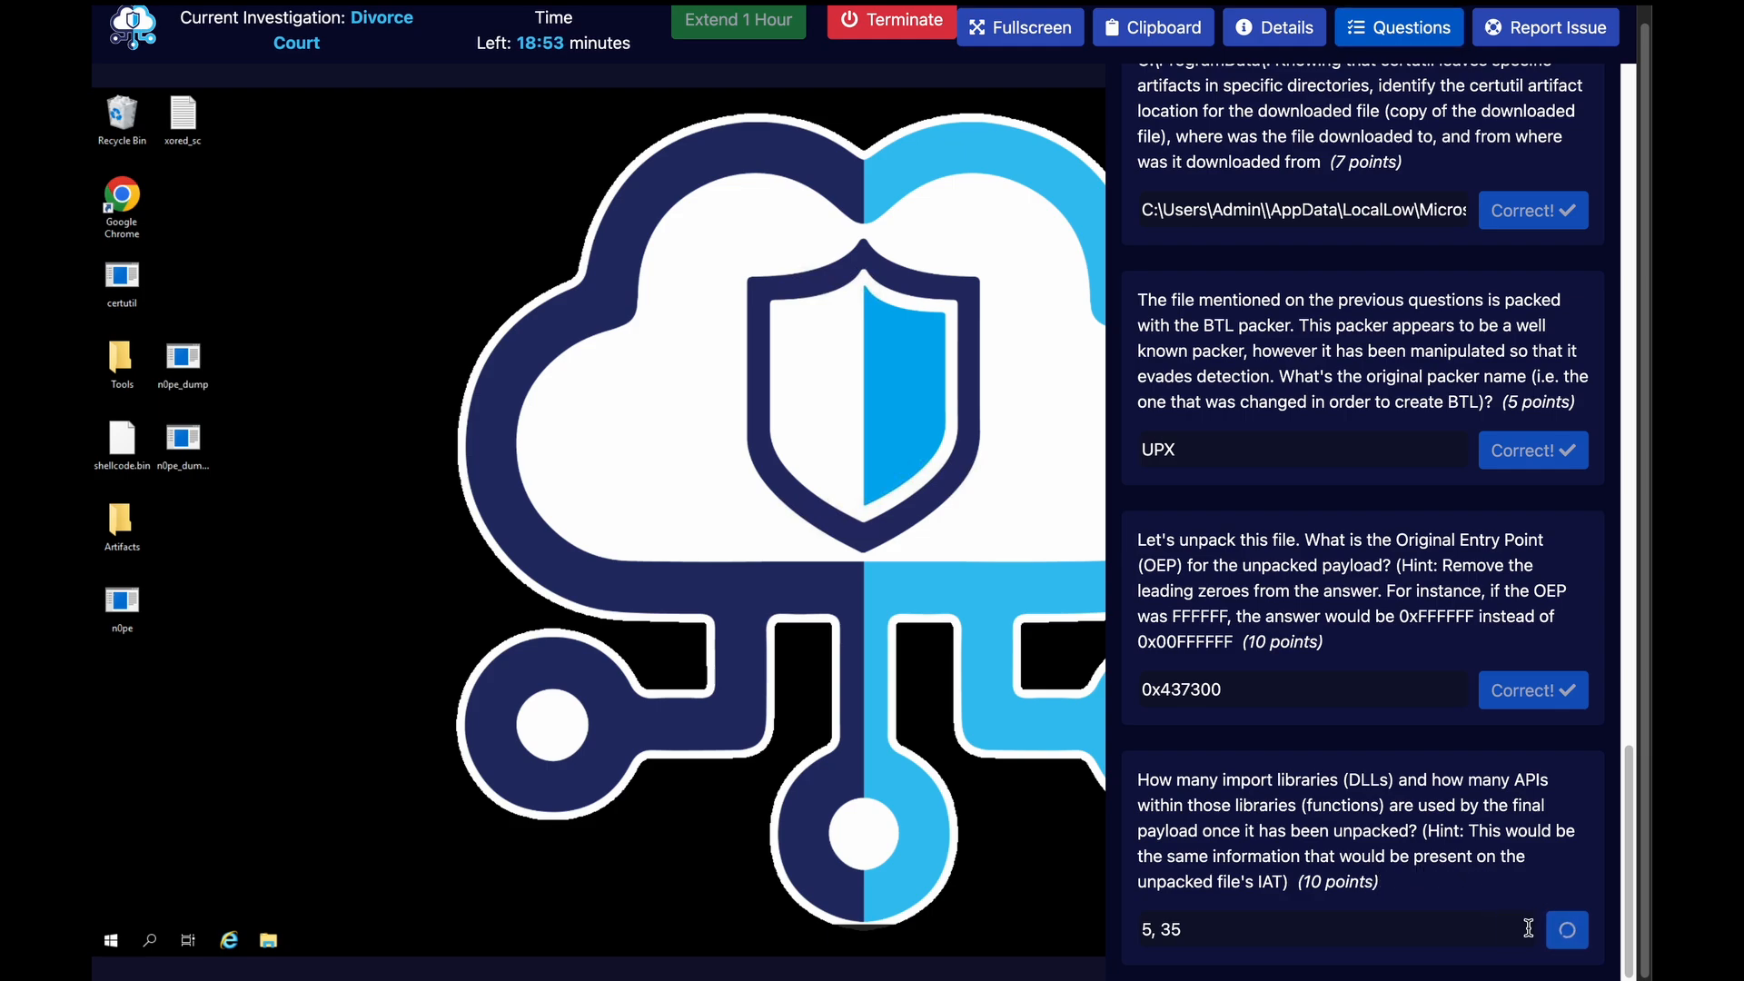